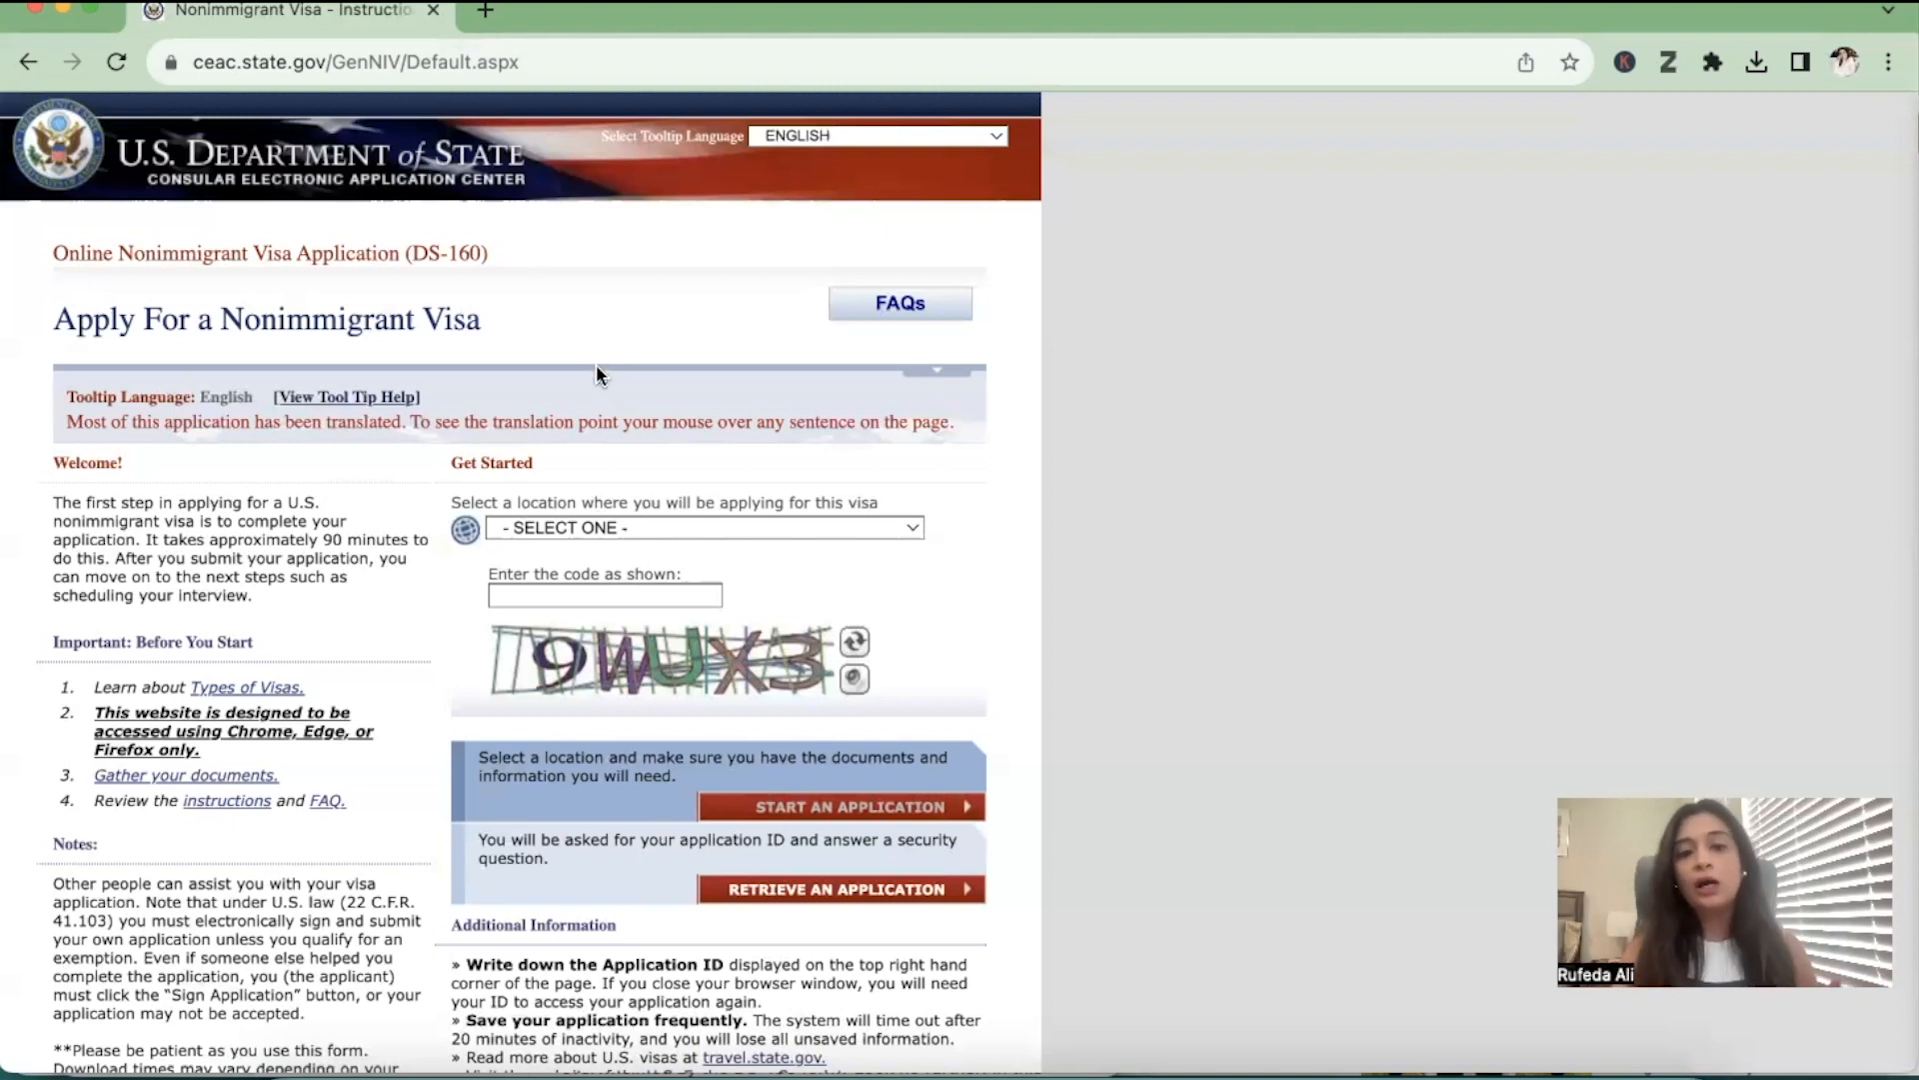
Select PAKISTAN, KARACHI as the location for the visa application
{"action": "left_click", "coordinate": [667, 528]}
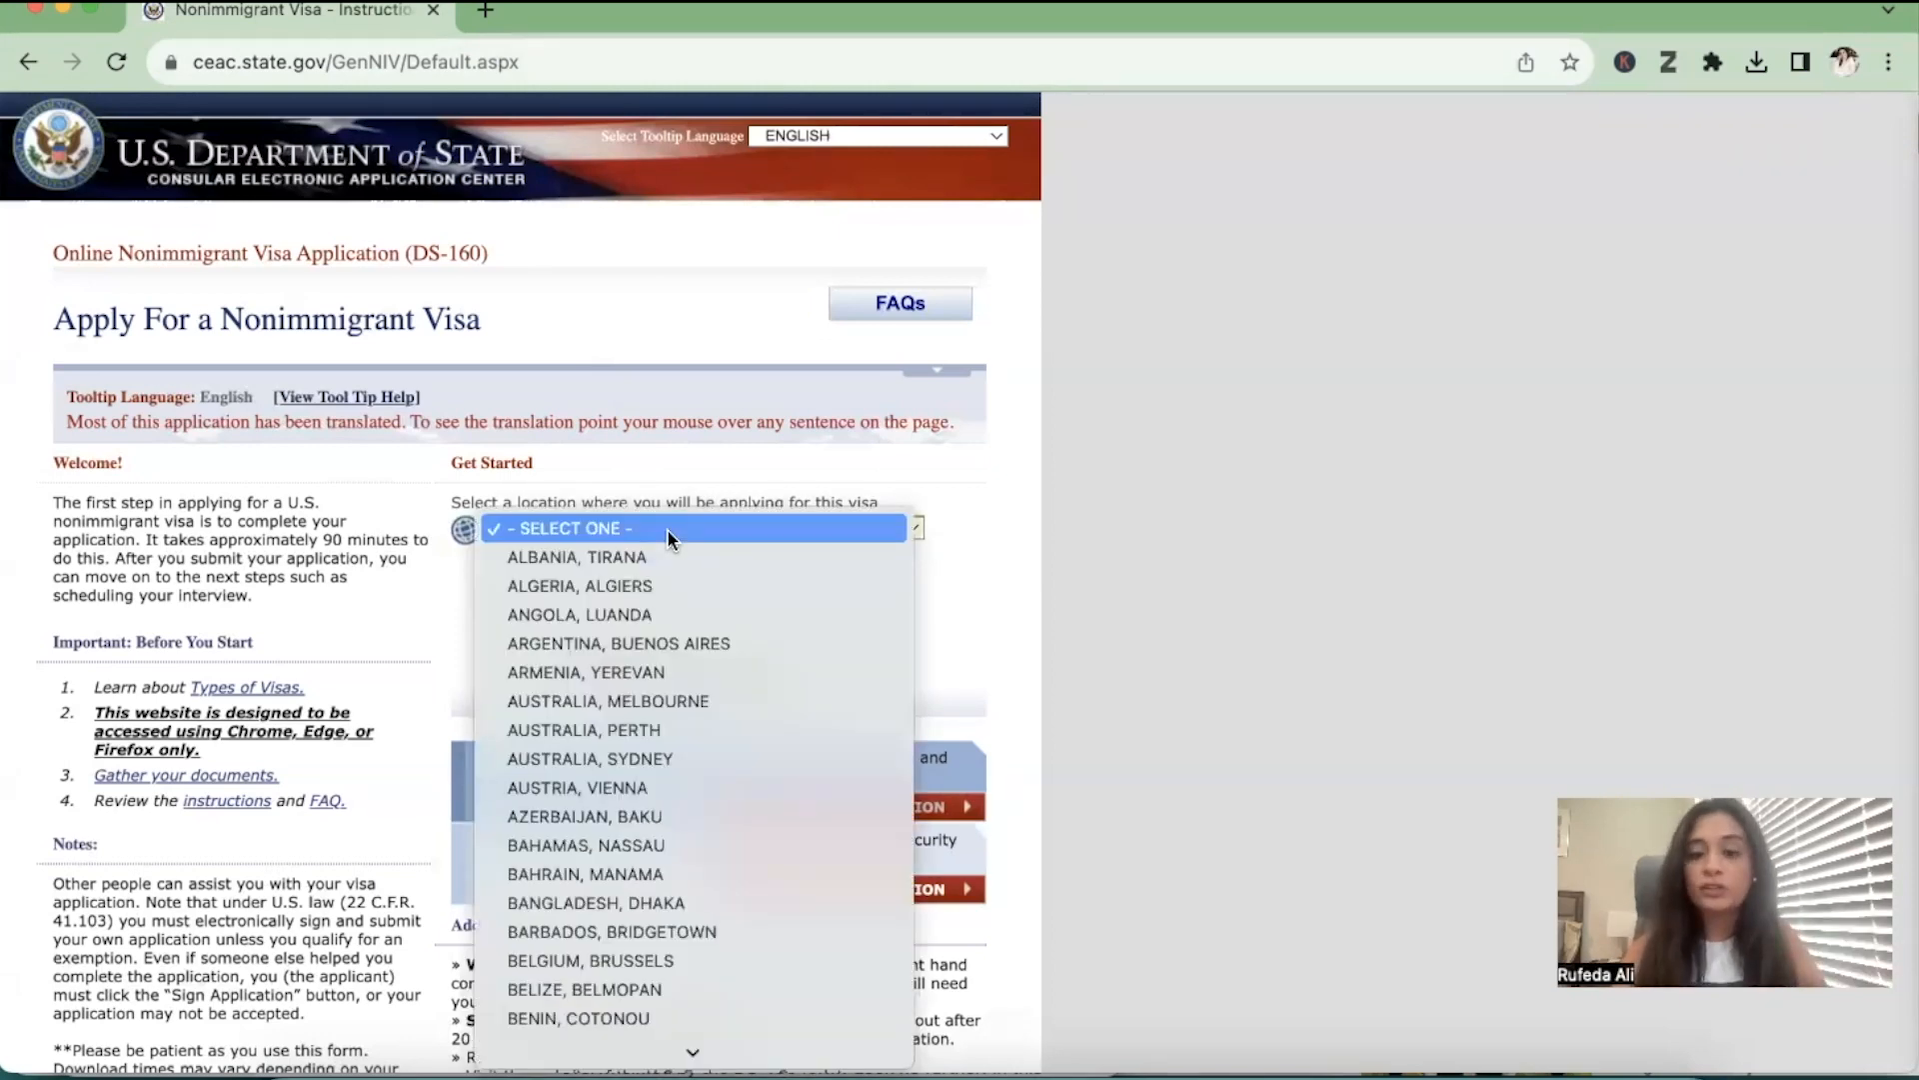
{"action": "key", "text": "p"}
{"action": "key", "text": "Down"}
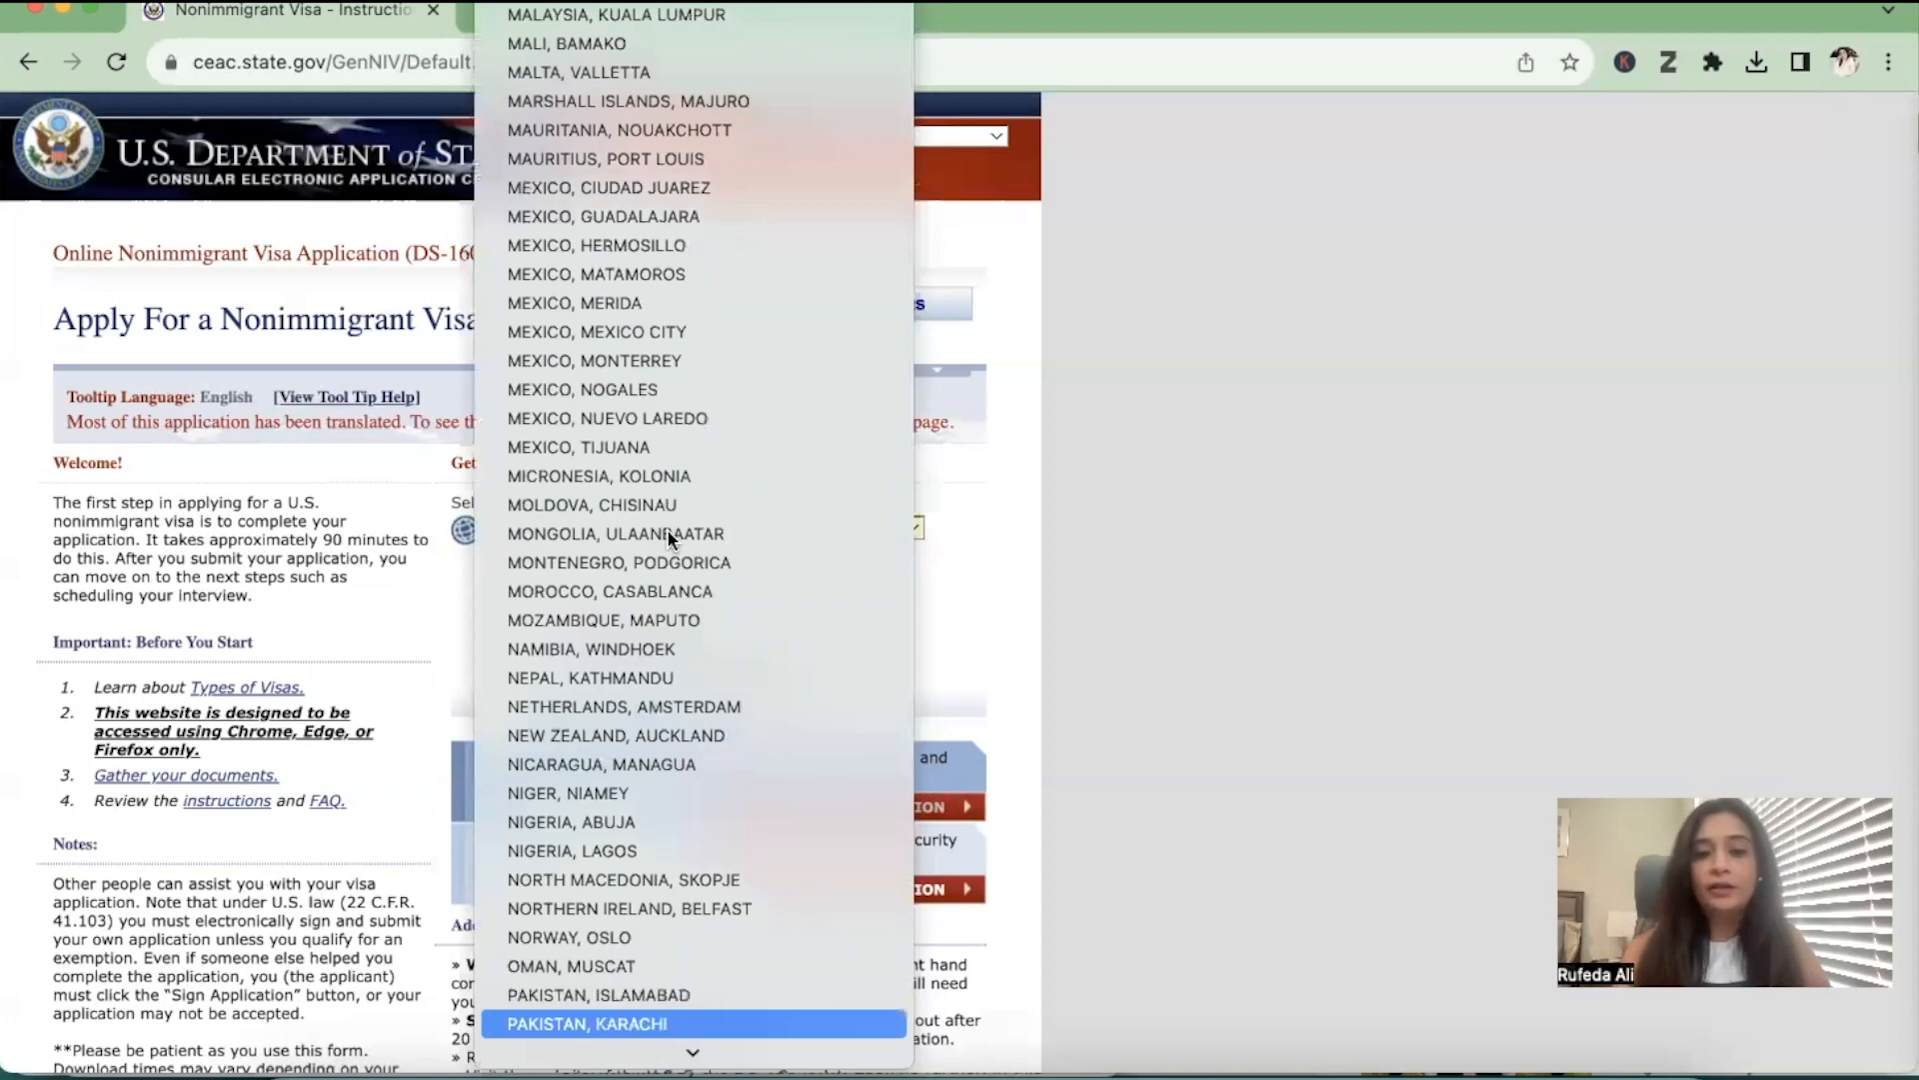
{"action": "key", "text": "Return"}
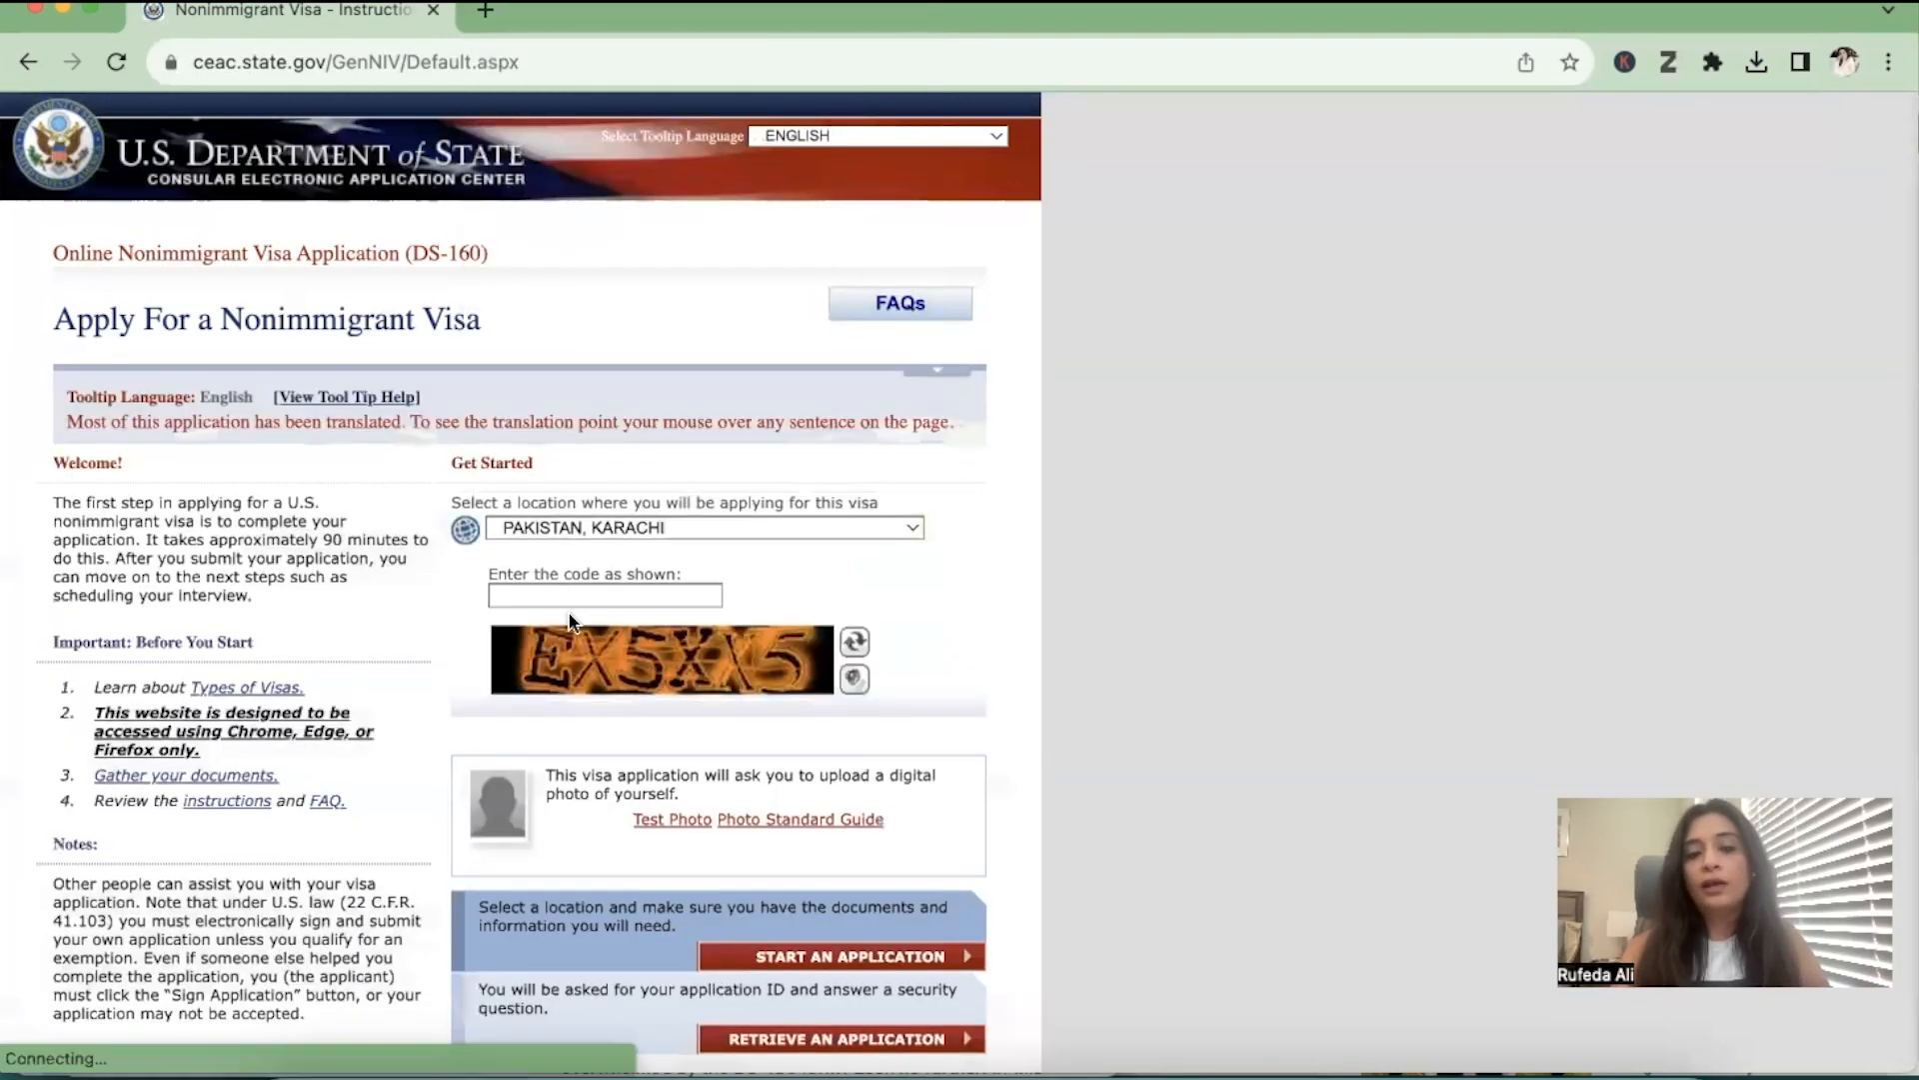
Enter the displayed CAPTCHA code and start a new visa application
{"action": "left_click", "coordinate": [573, 597]}
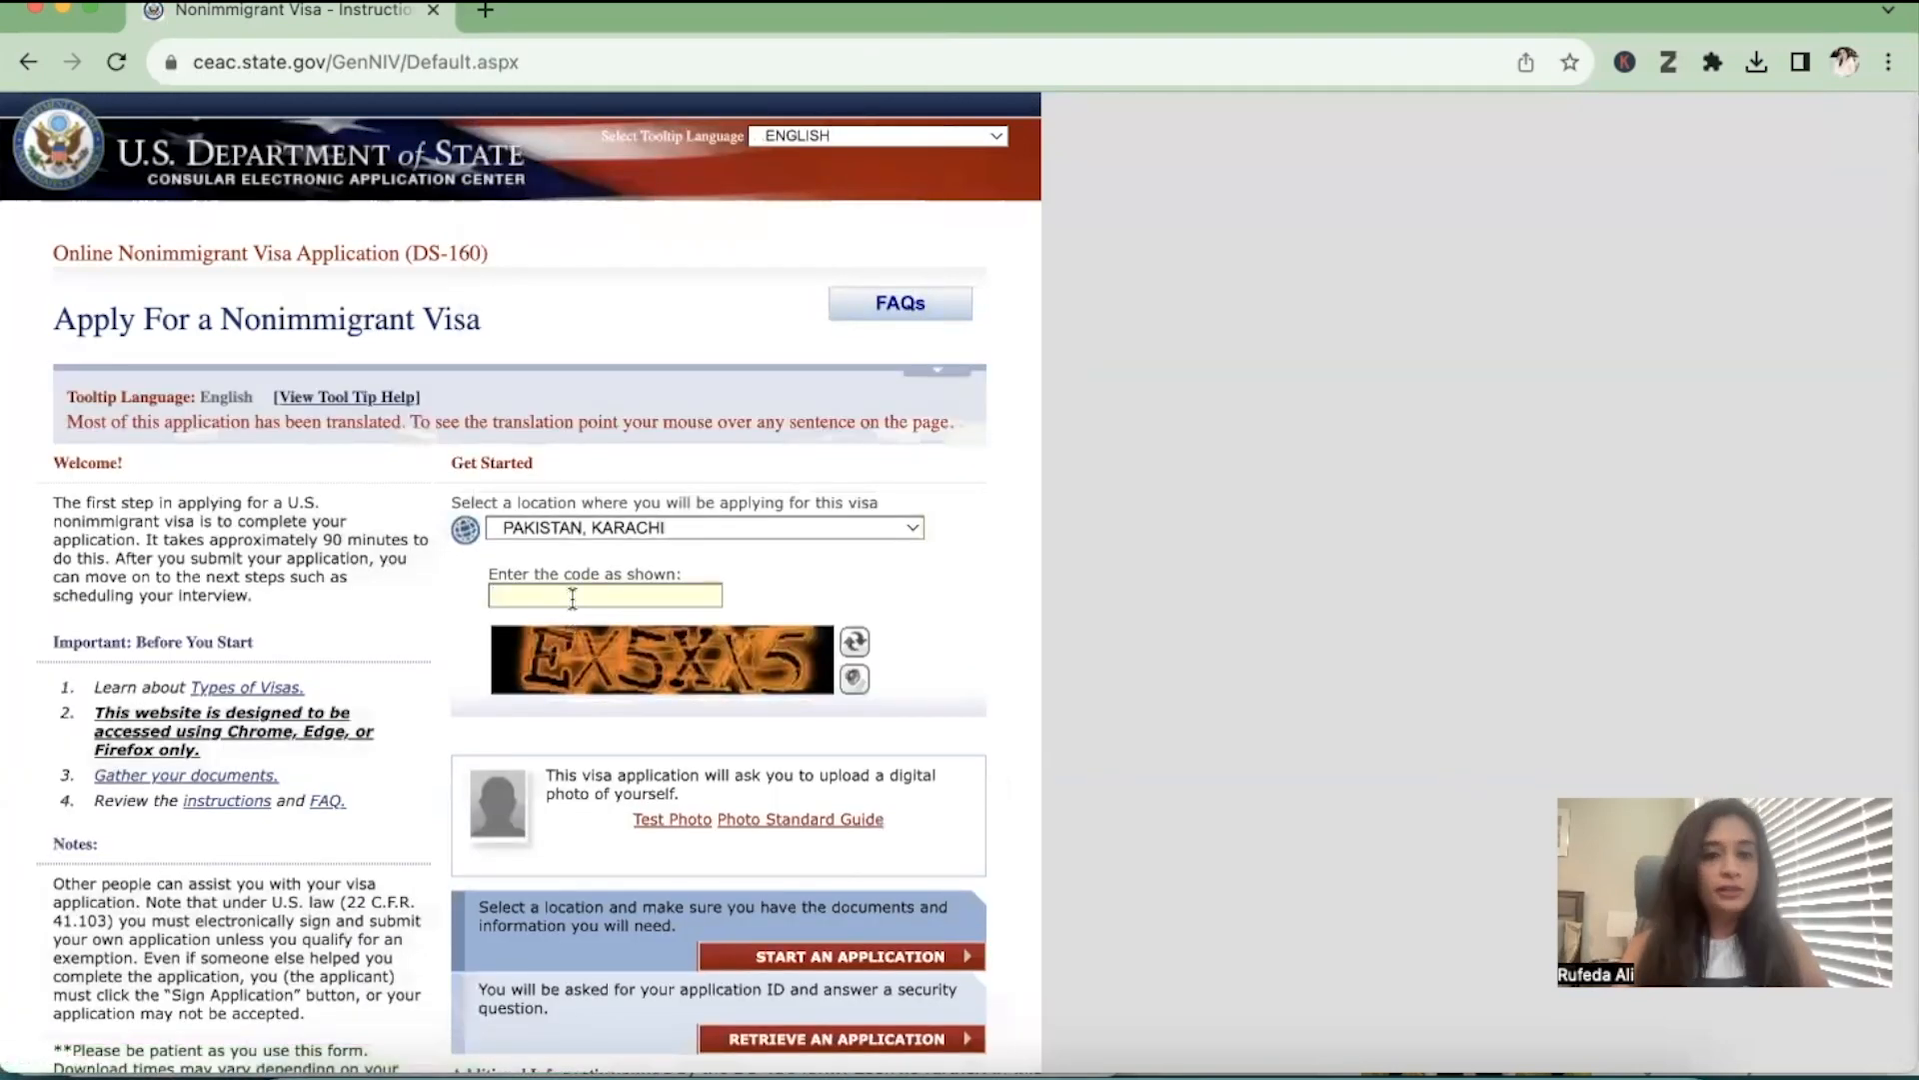
{"action": "type", "text": "E"}
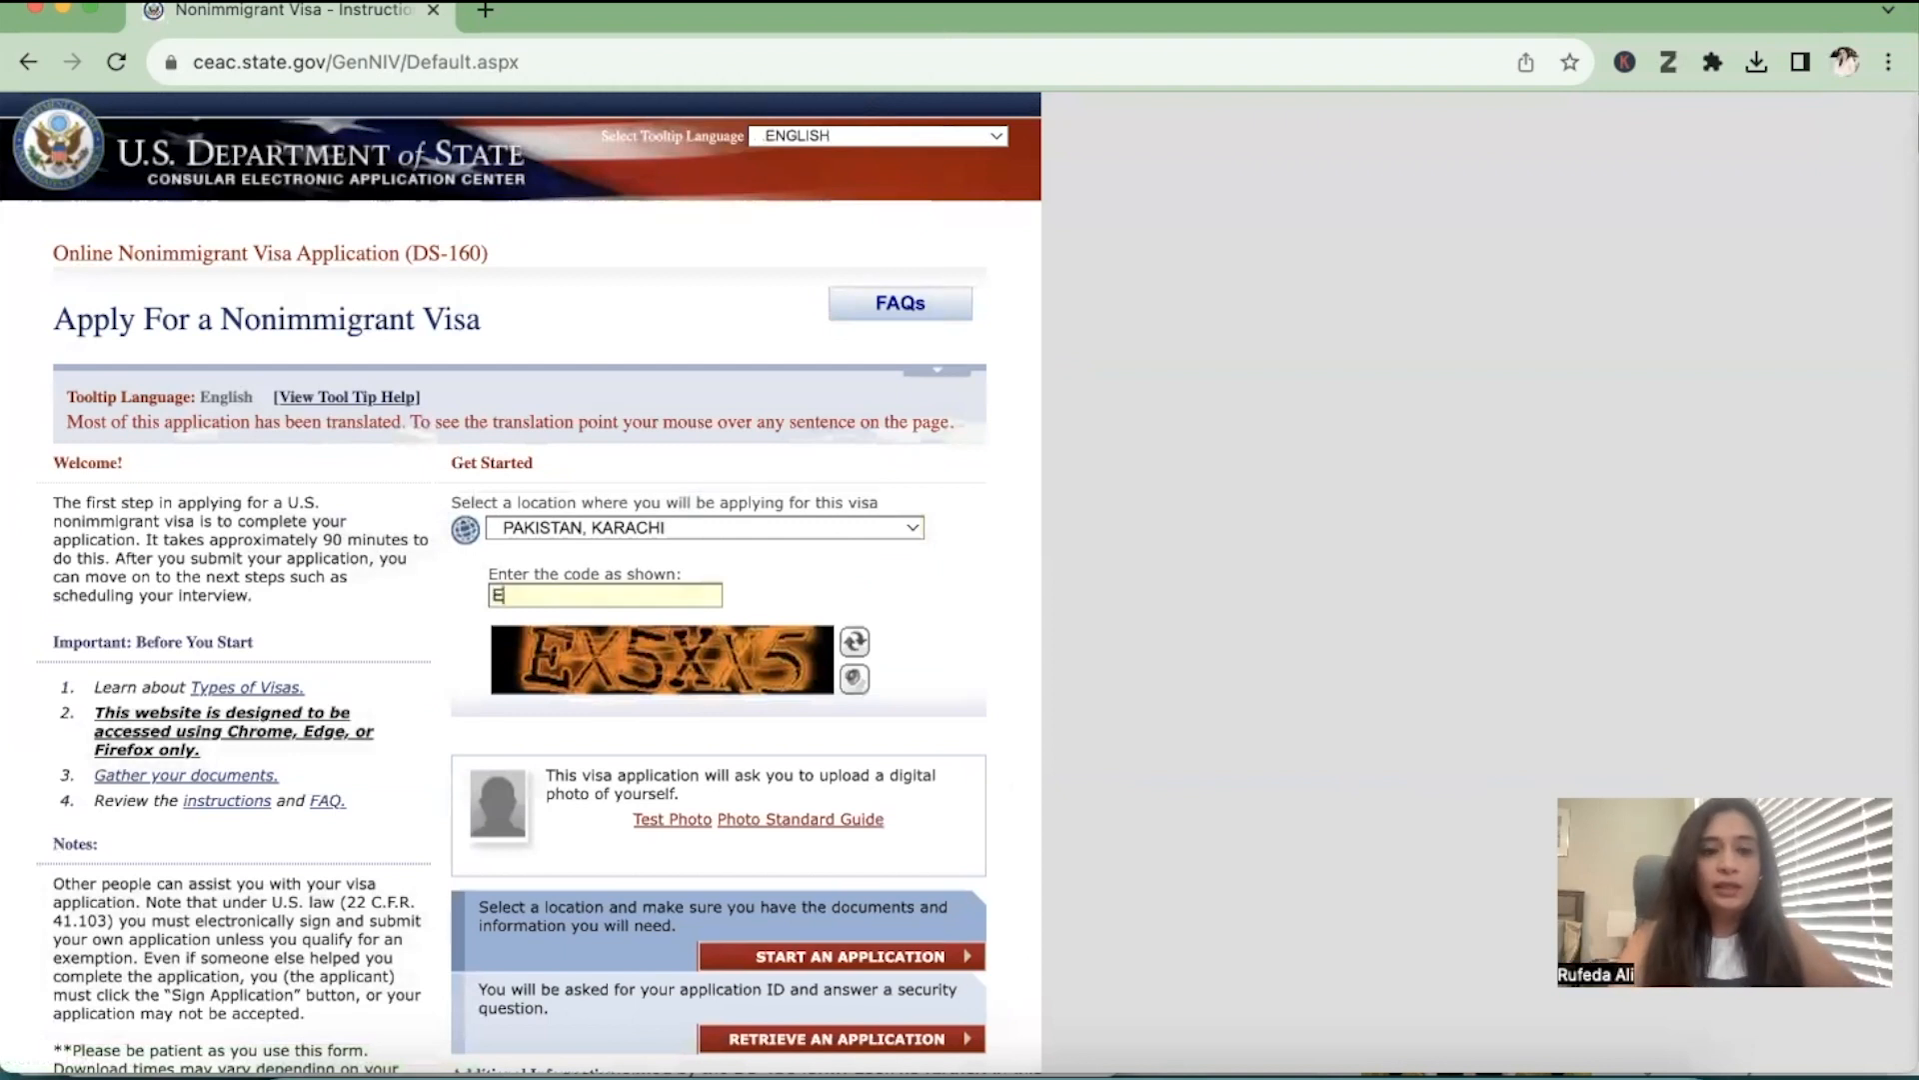
{"action": "type", "text": "X5XX5"}
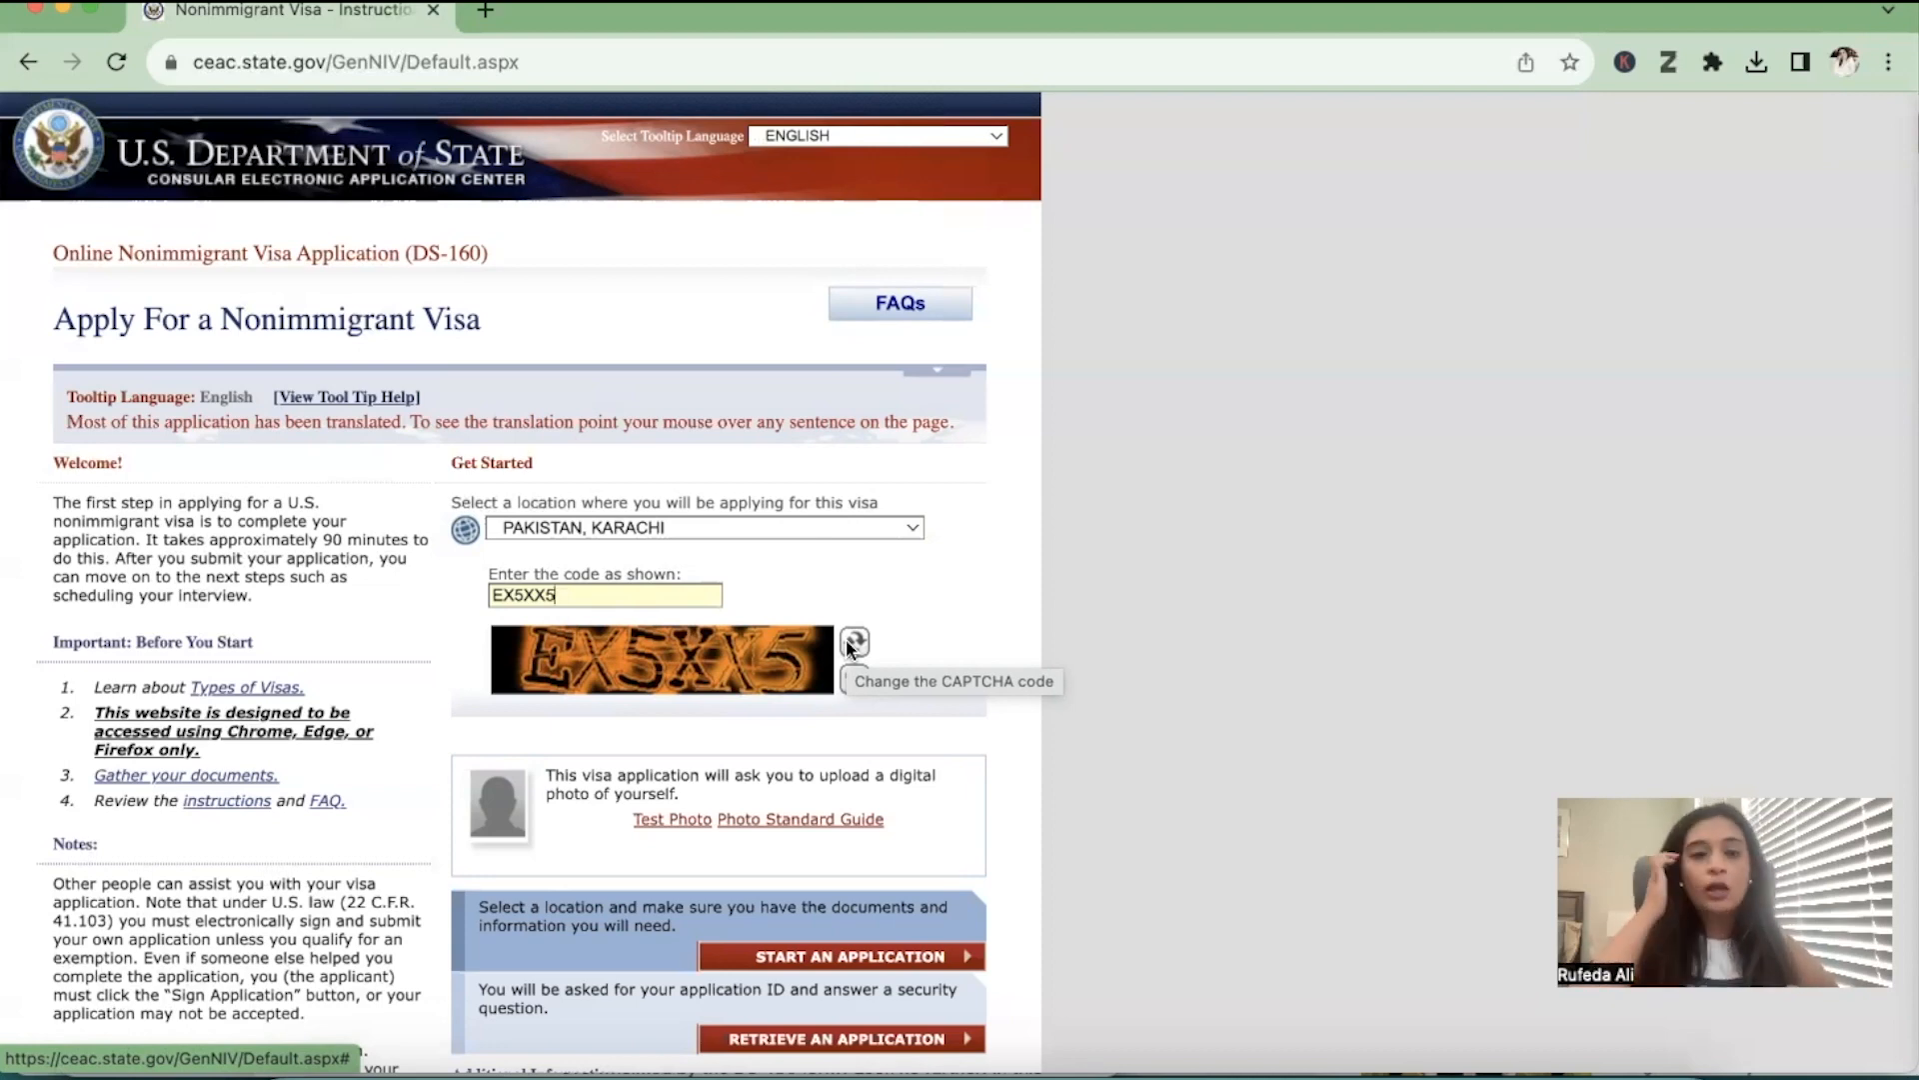
{"action": "scroll", "coordinate": [847, 646], "scroll_direction": "down", "scroll_amount": 2}
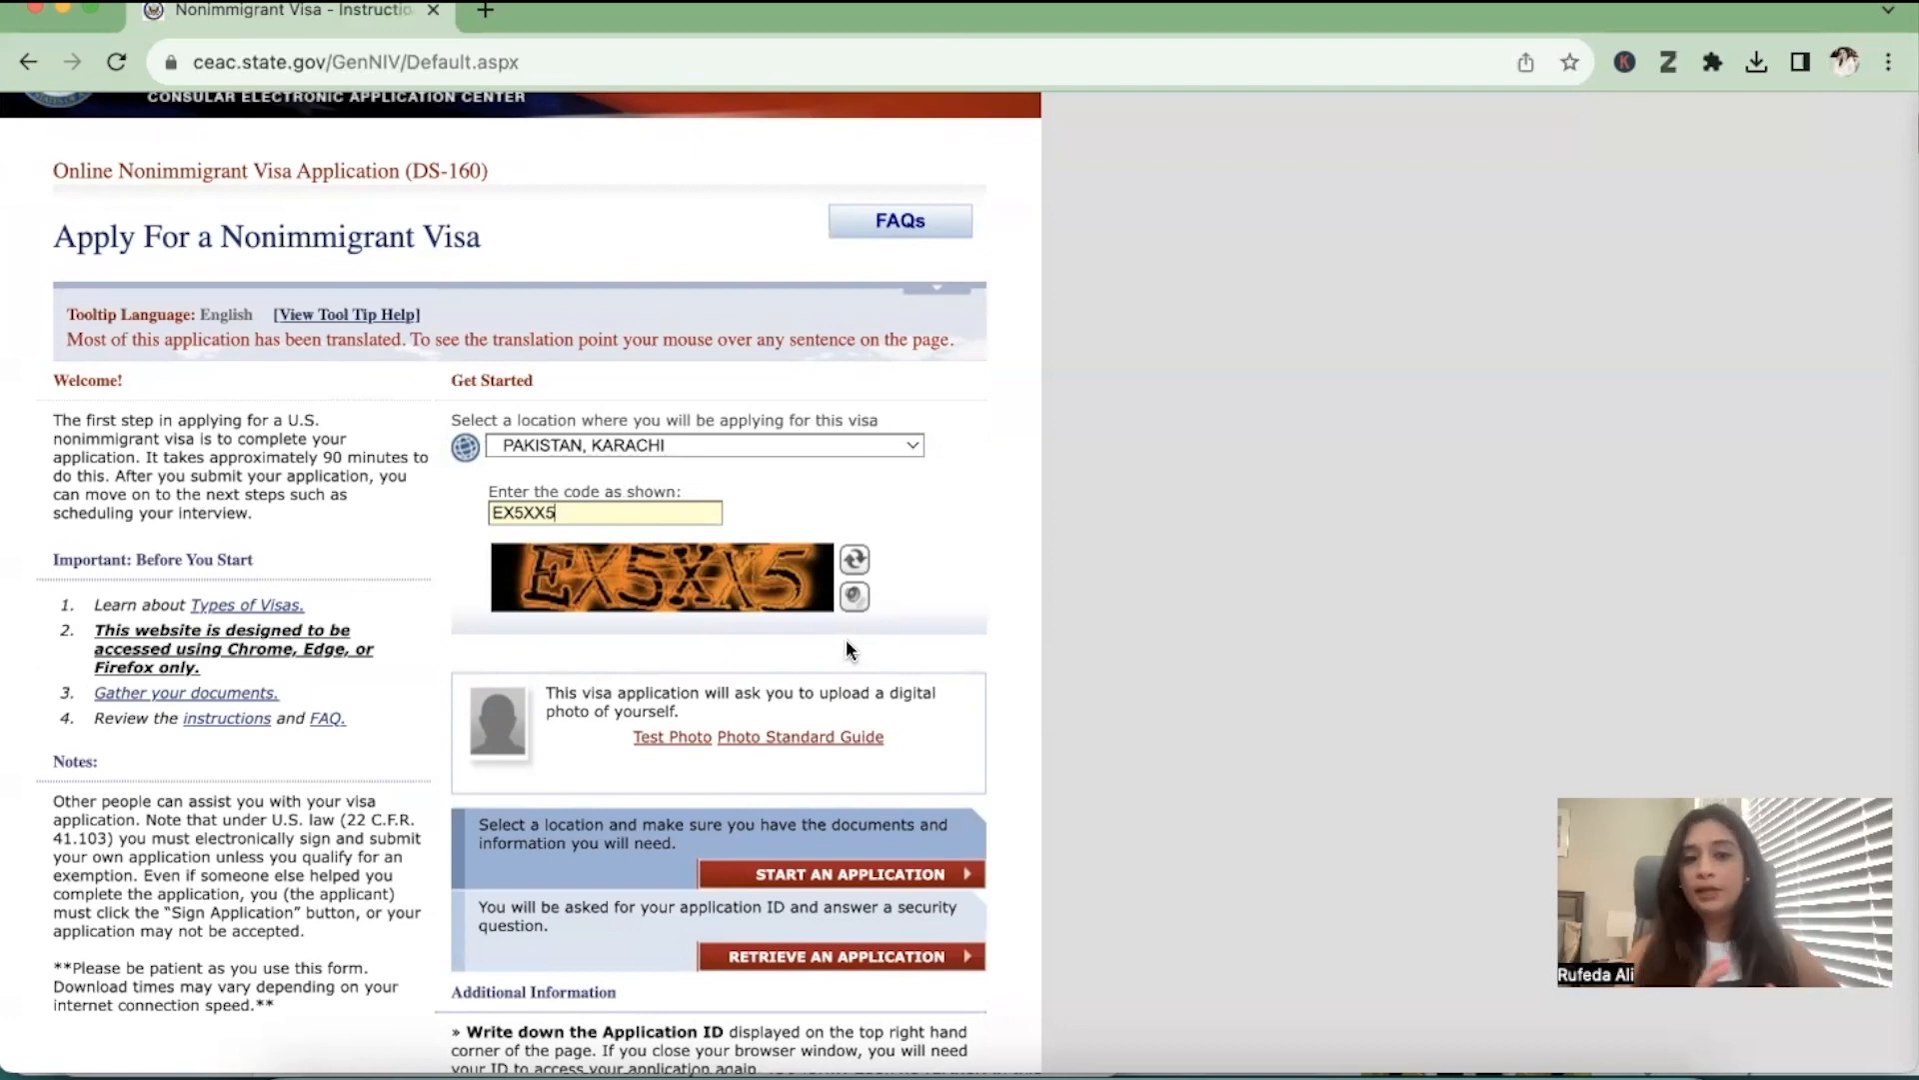
{"action": "scroll", "coordinate": [846, 640], "scroll_direction": "down", "scroll_amount": 3}
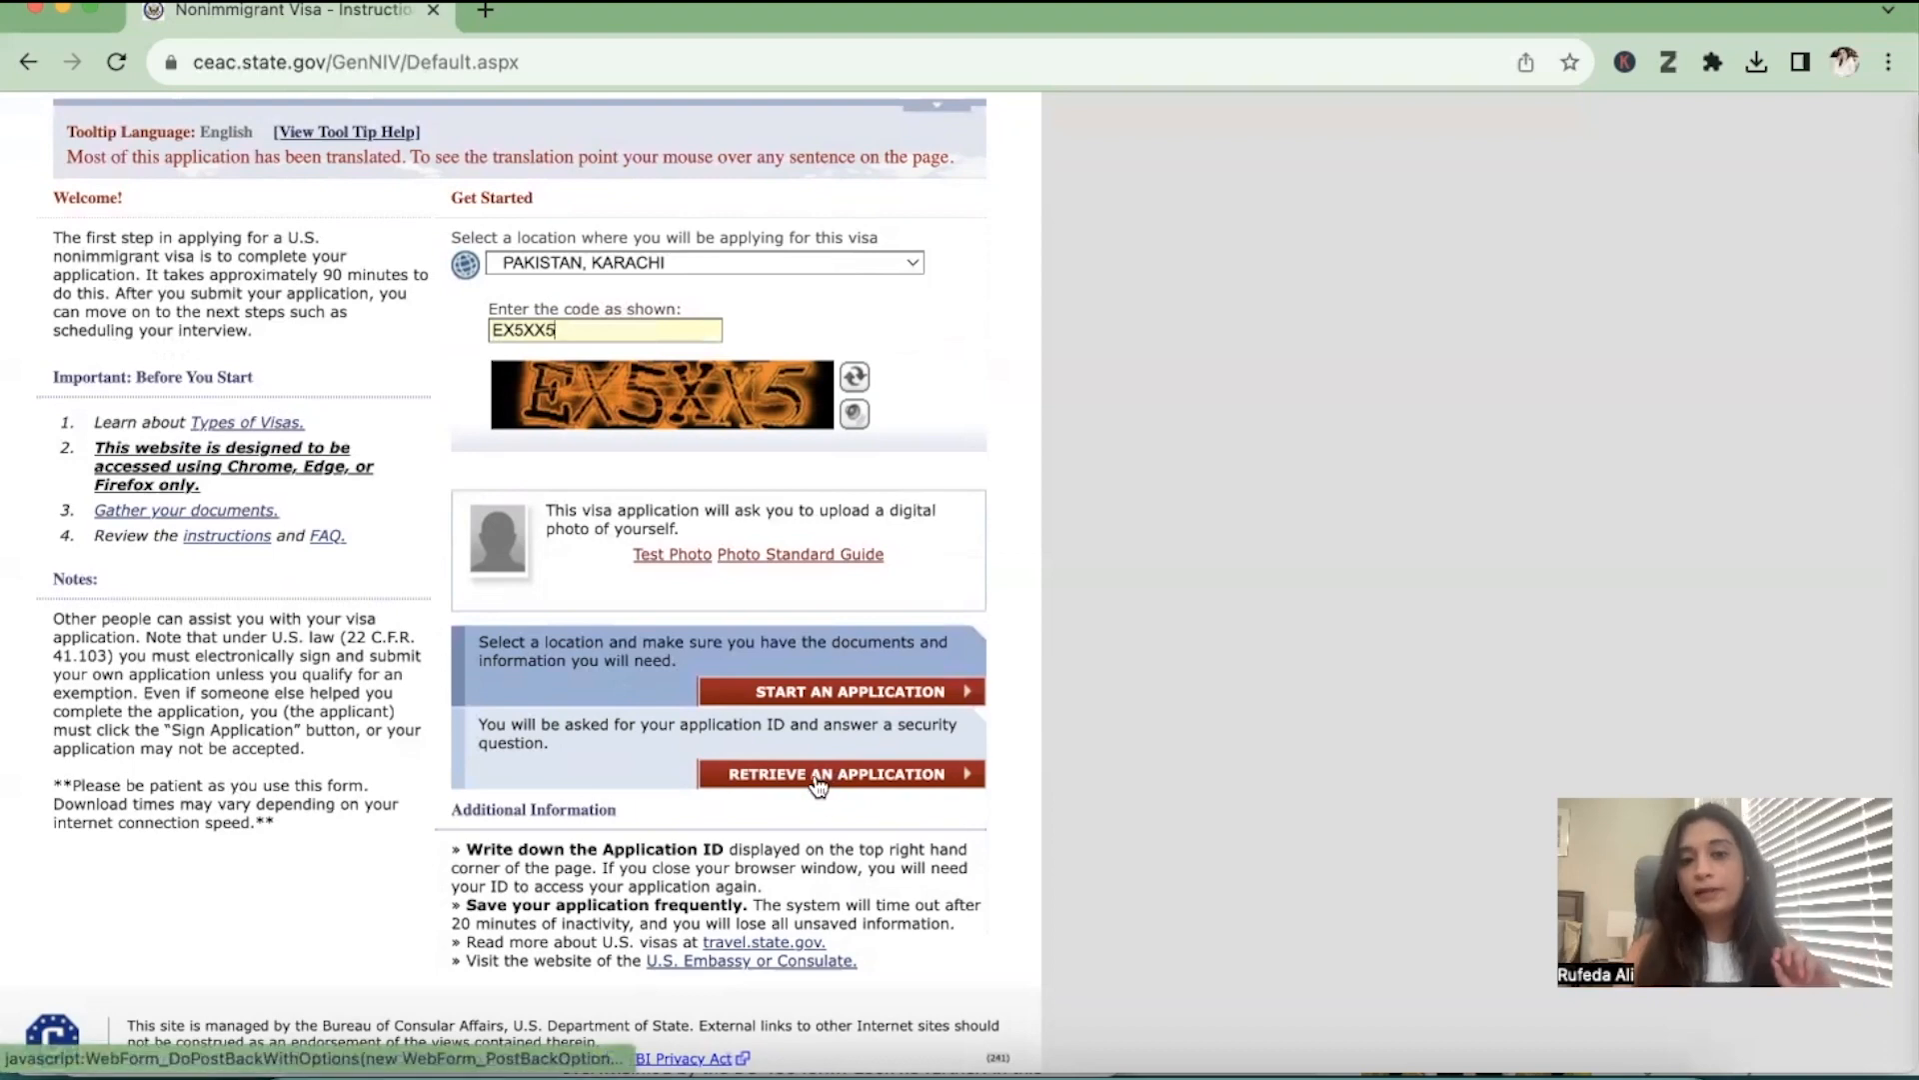
{"action": "left_click", "coordinate": [830, 692]}
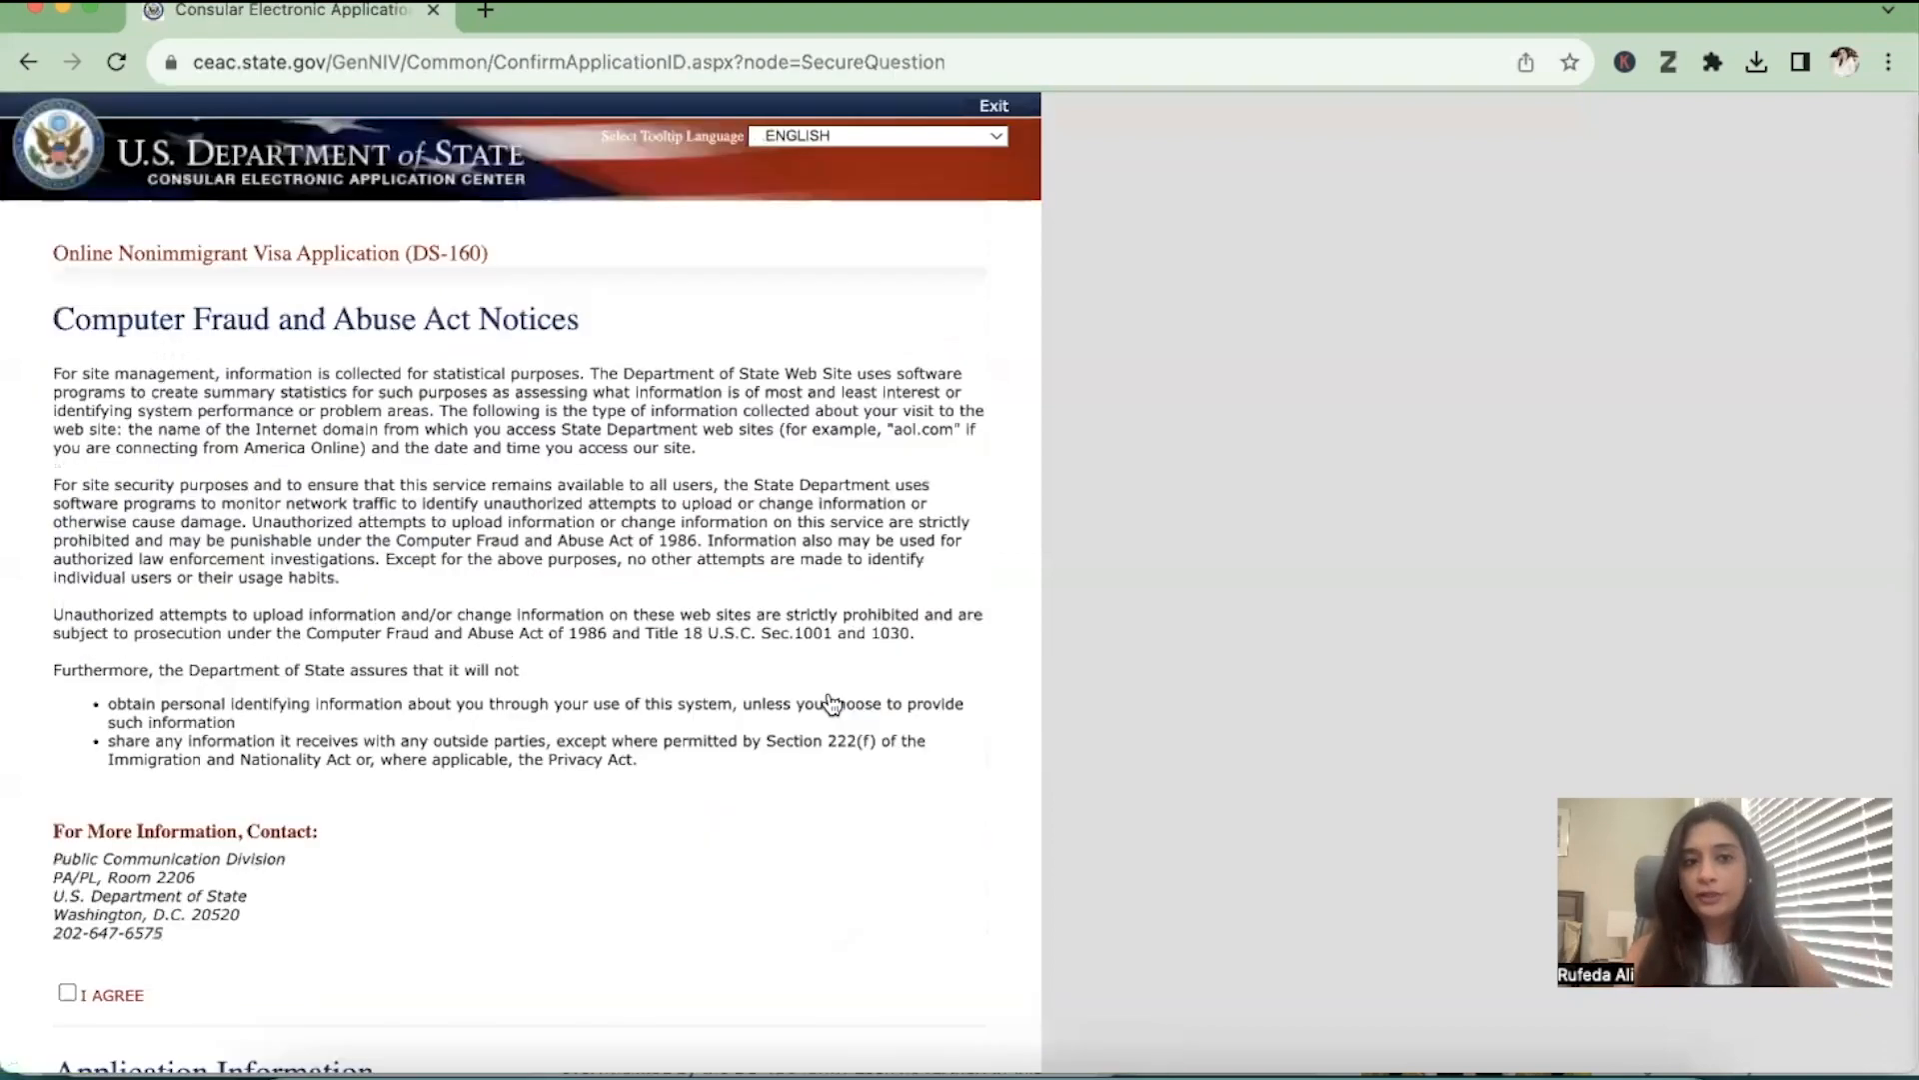
Agree to the Computer Fraud and Abuse Act notices and highlight the application ID under Application Information
{"action": "scroll", "coordinate": [832, 705], "scroll_direction": "down", "scroll_amount": 3}
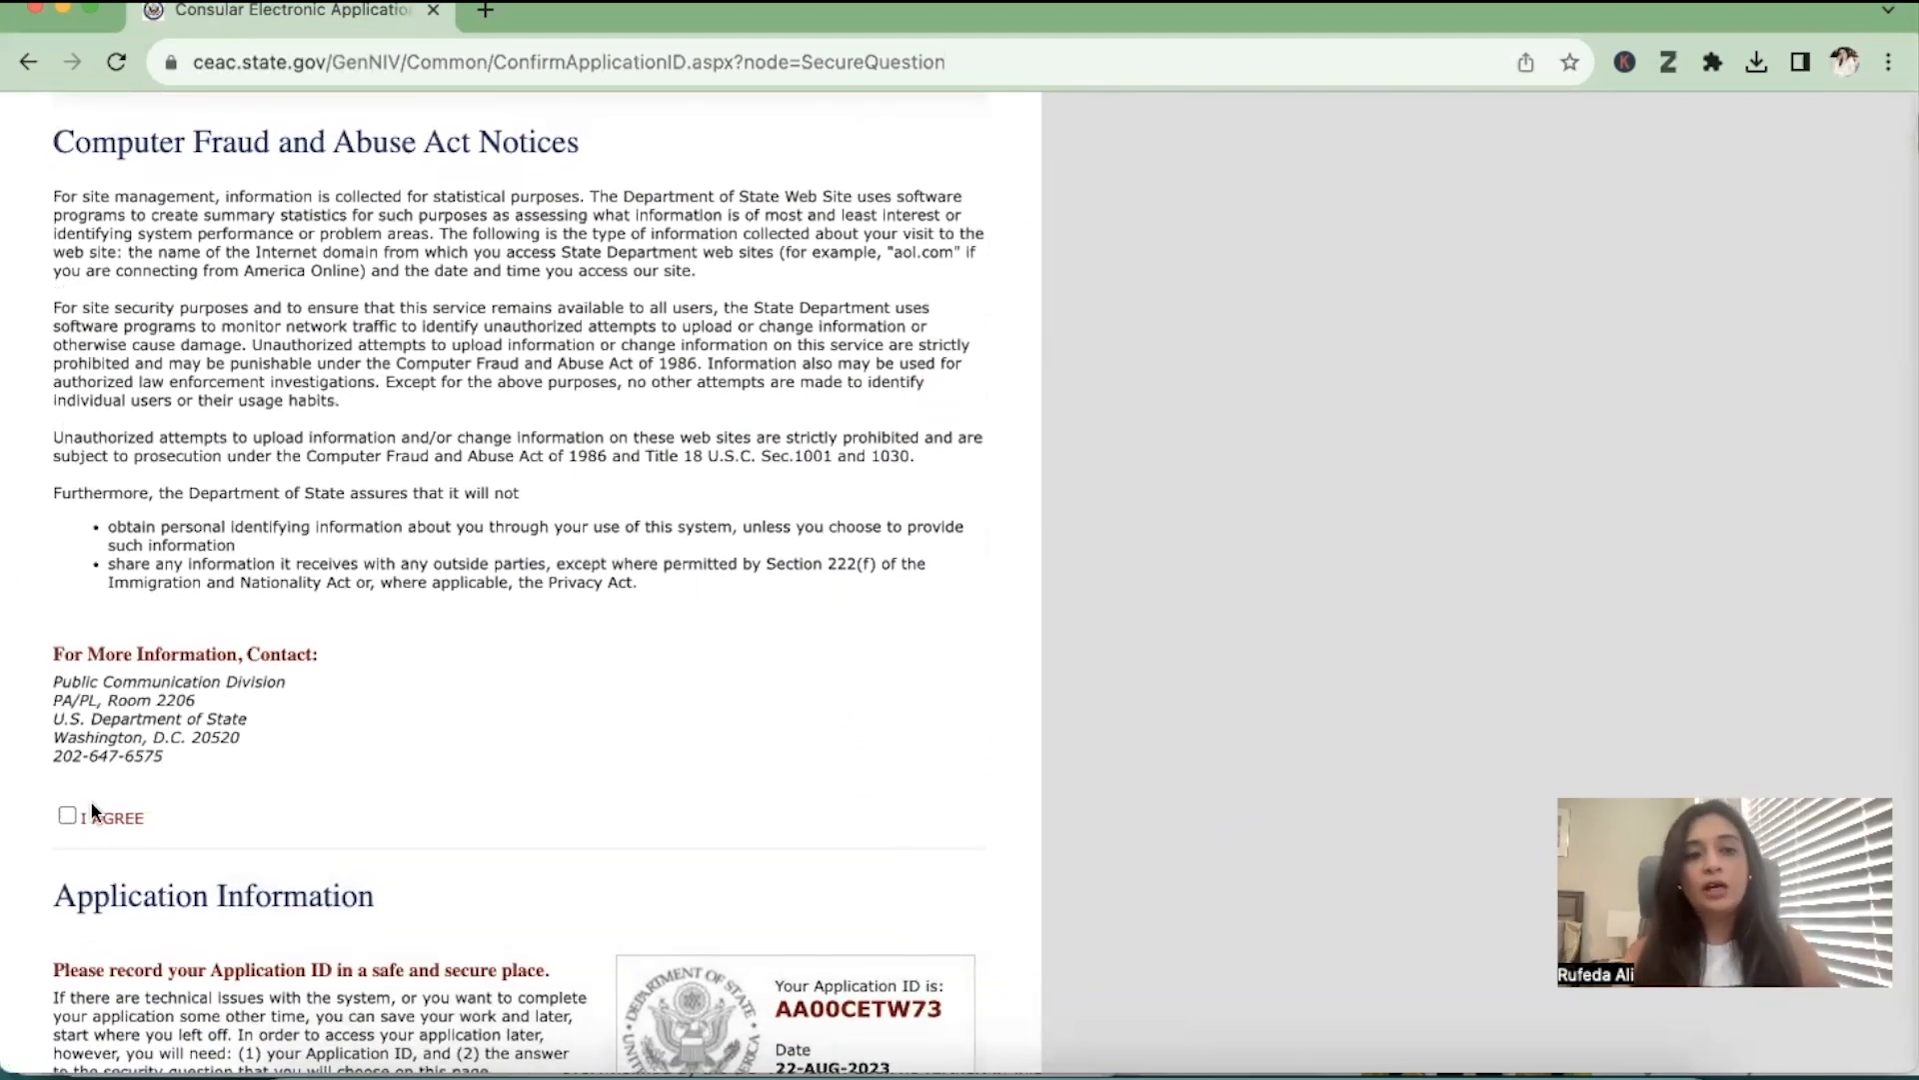
{"action": "left_click", "coordinate": [66, 816]}
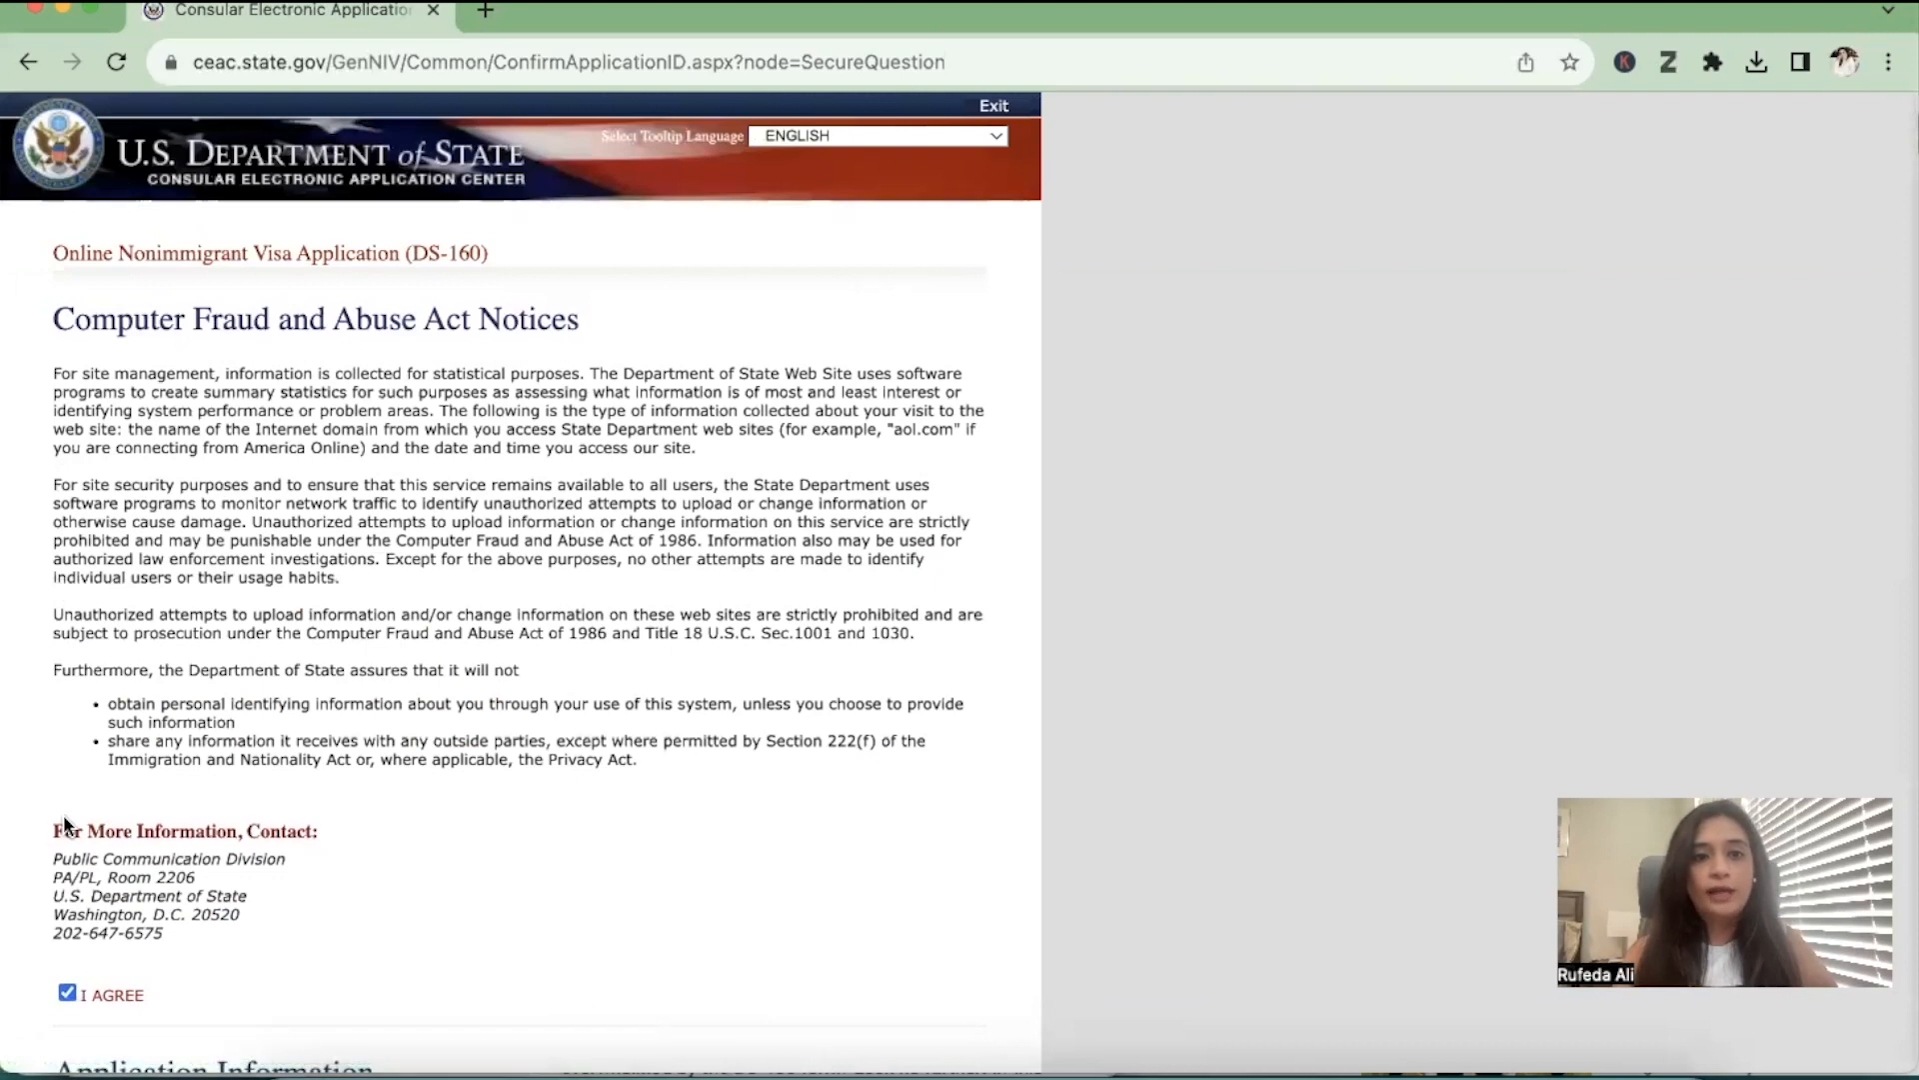
{"action": "scroll", "coordinate": [63, 813], "scroll_direction": "down", "scroll_amount": 5}
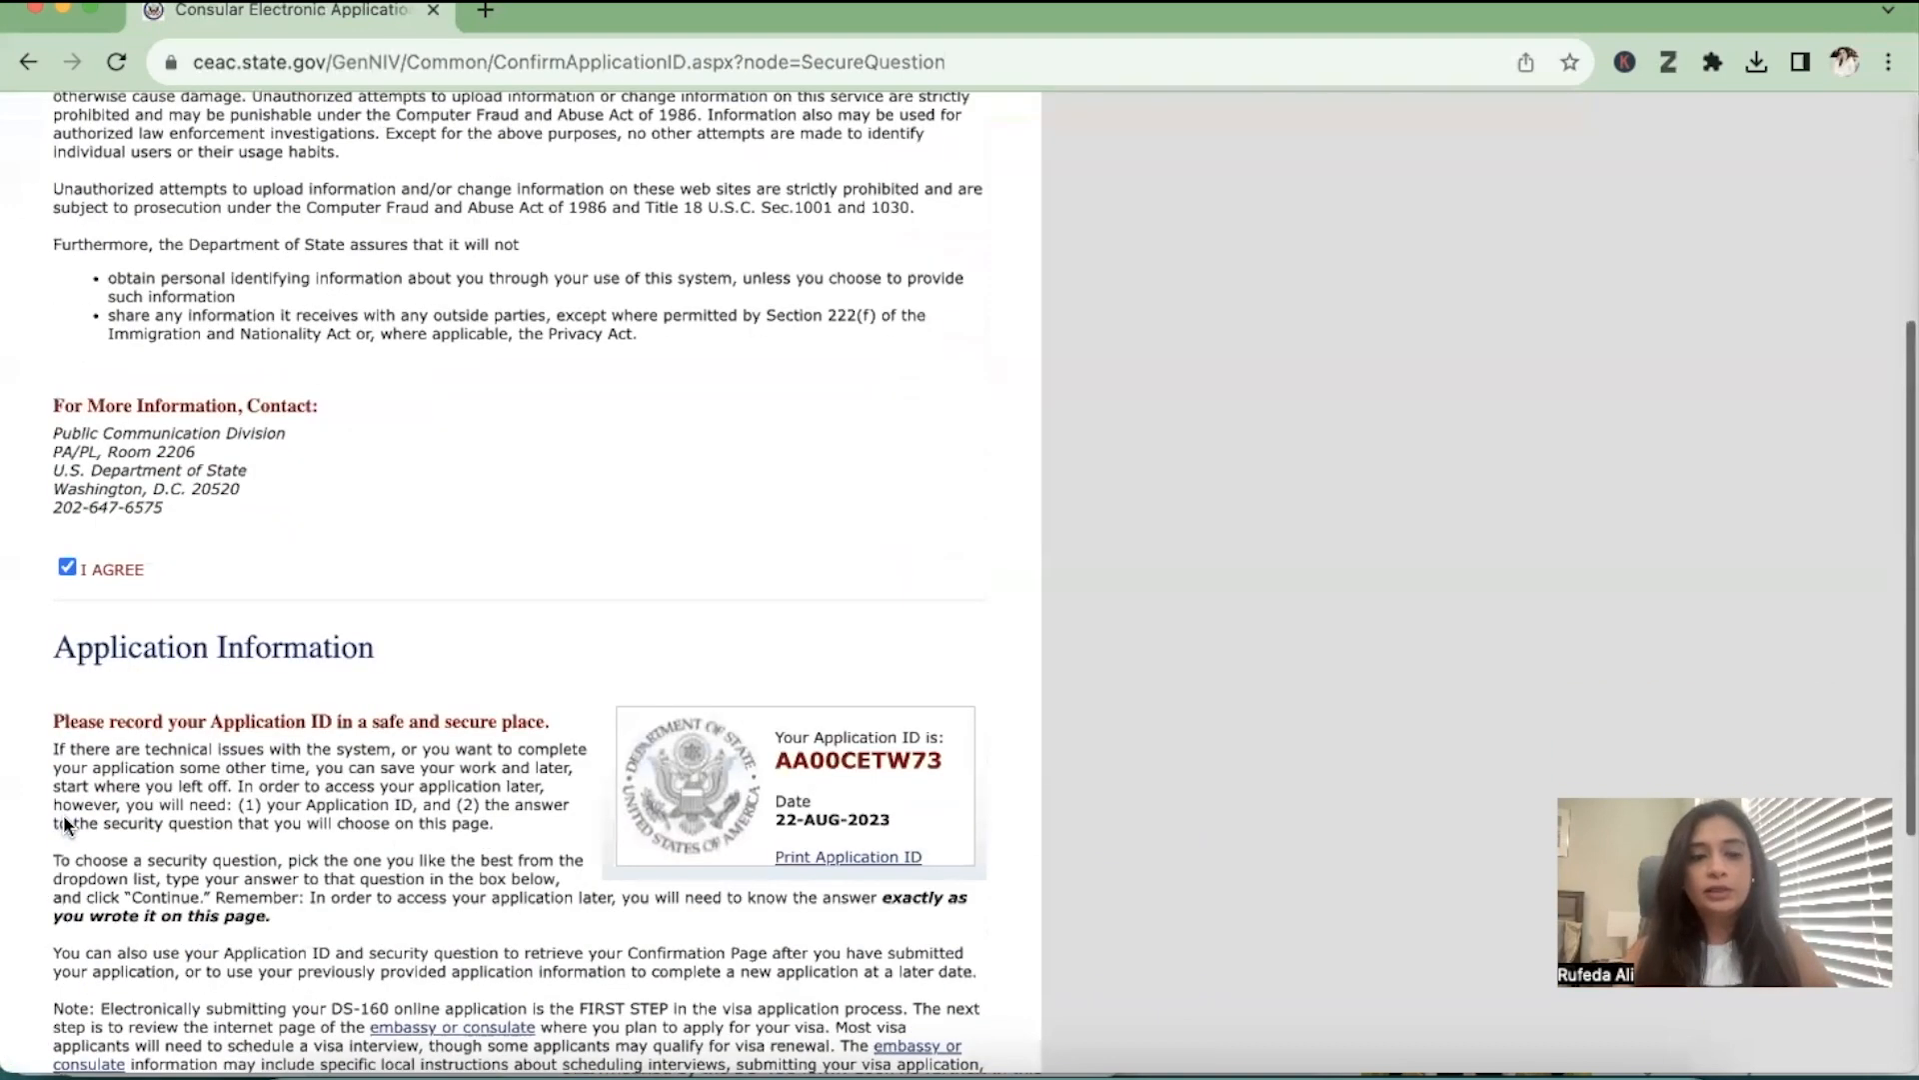
{"action": "scroll", "coordinate": [62, 813], "scroll_direction": "down", "scroll_amount": 4}
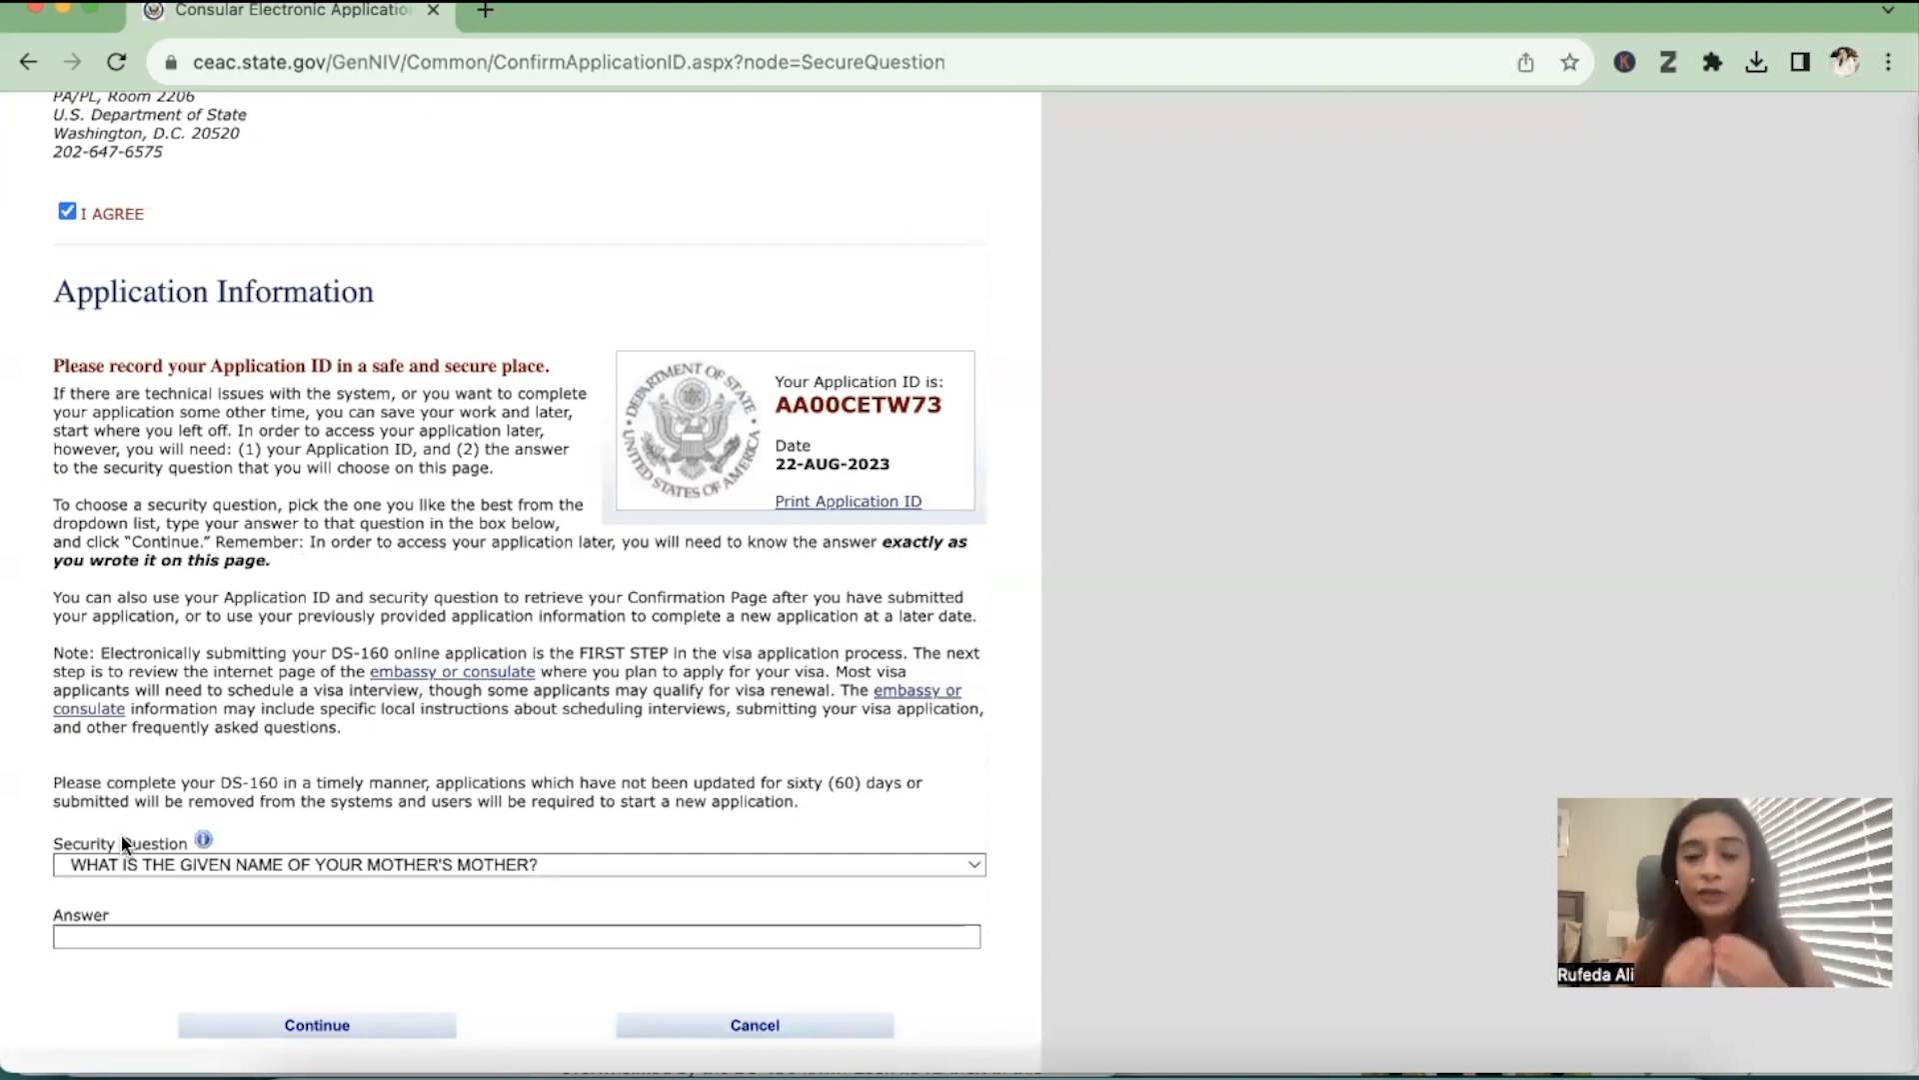
{"action": "double_click", "coordinate": [872, 409]}
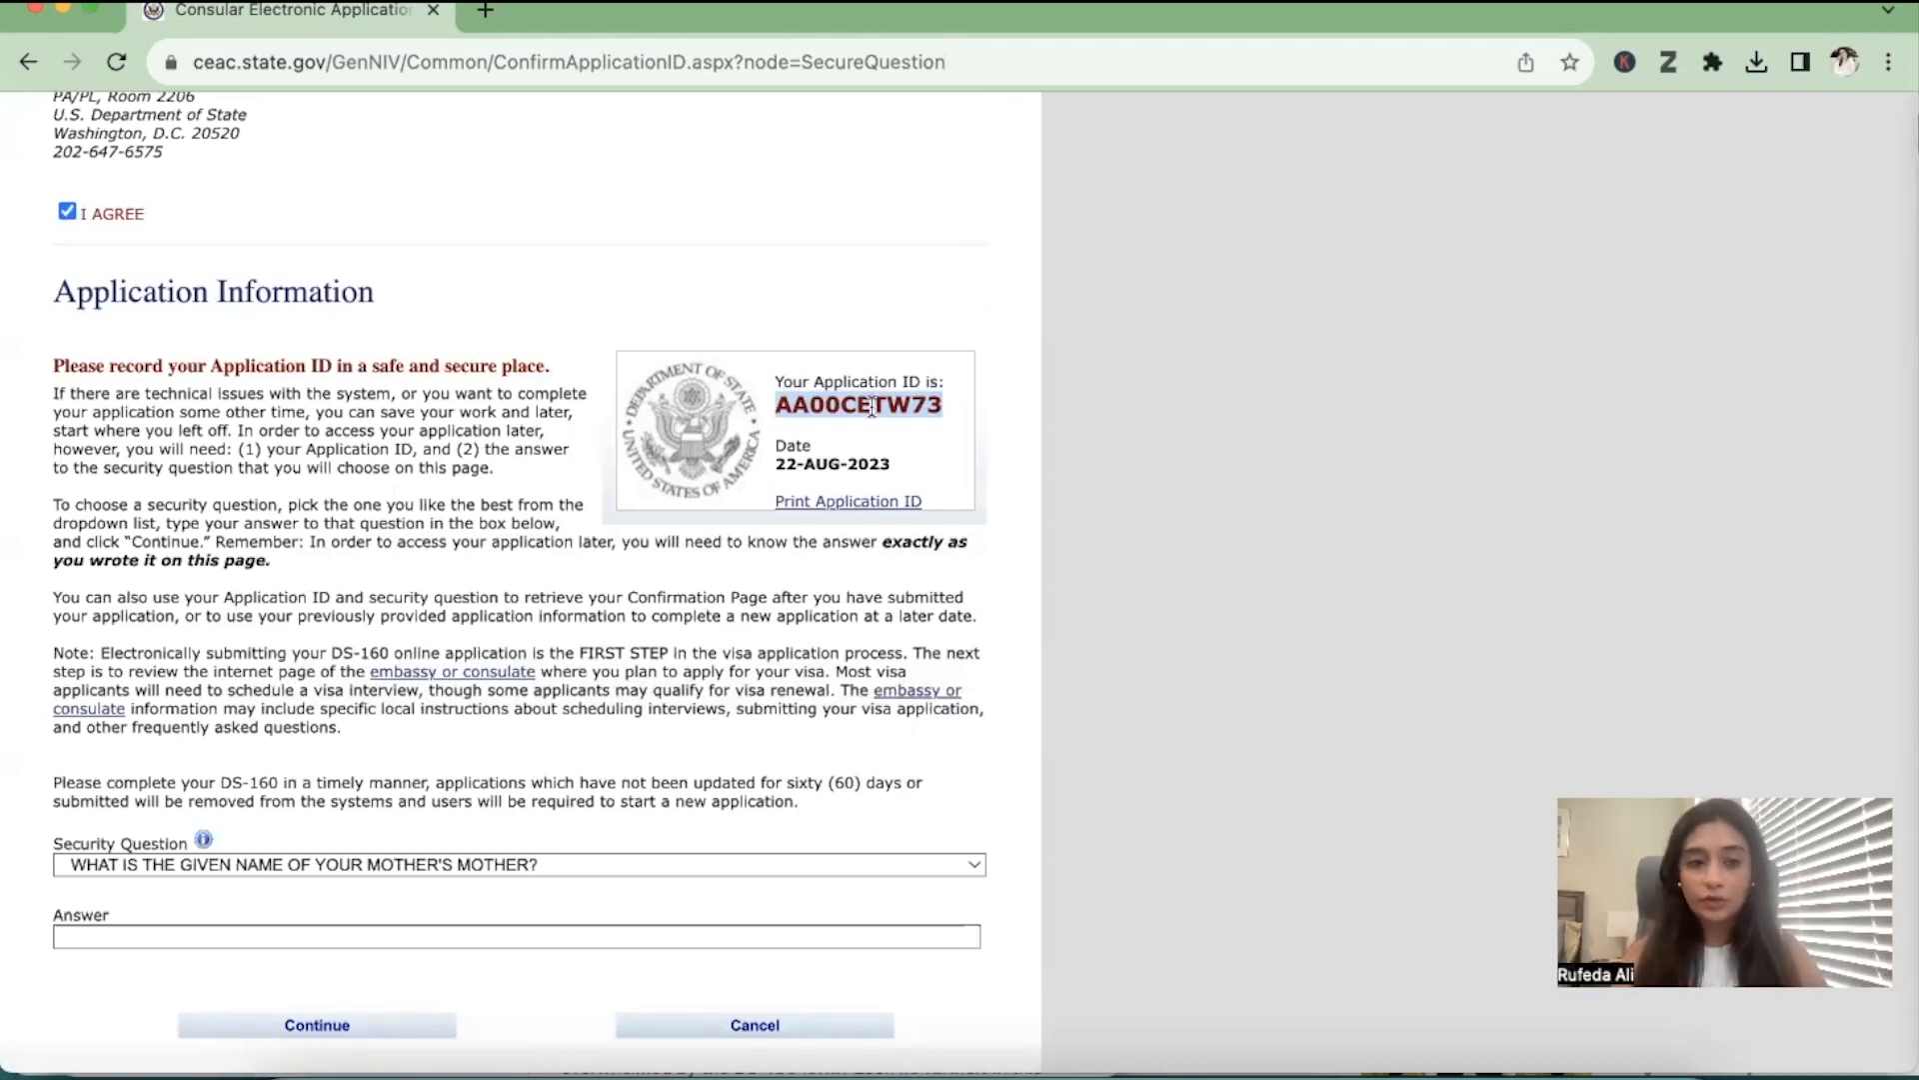
Choose the security question about the favorite childhood friend's name, enter its answer and continue to the application form
{"action": "left_click", "coordinate": [420, 866]}
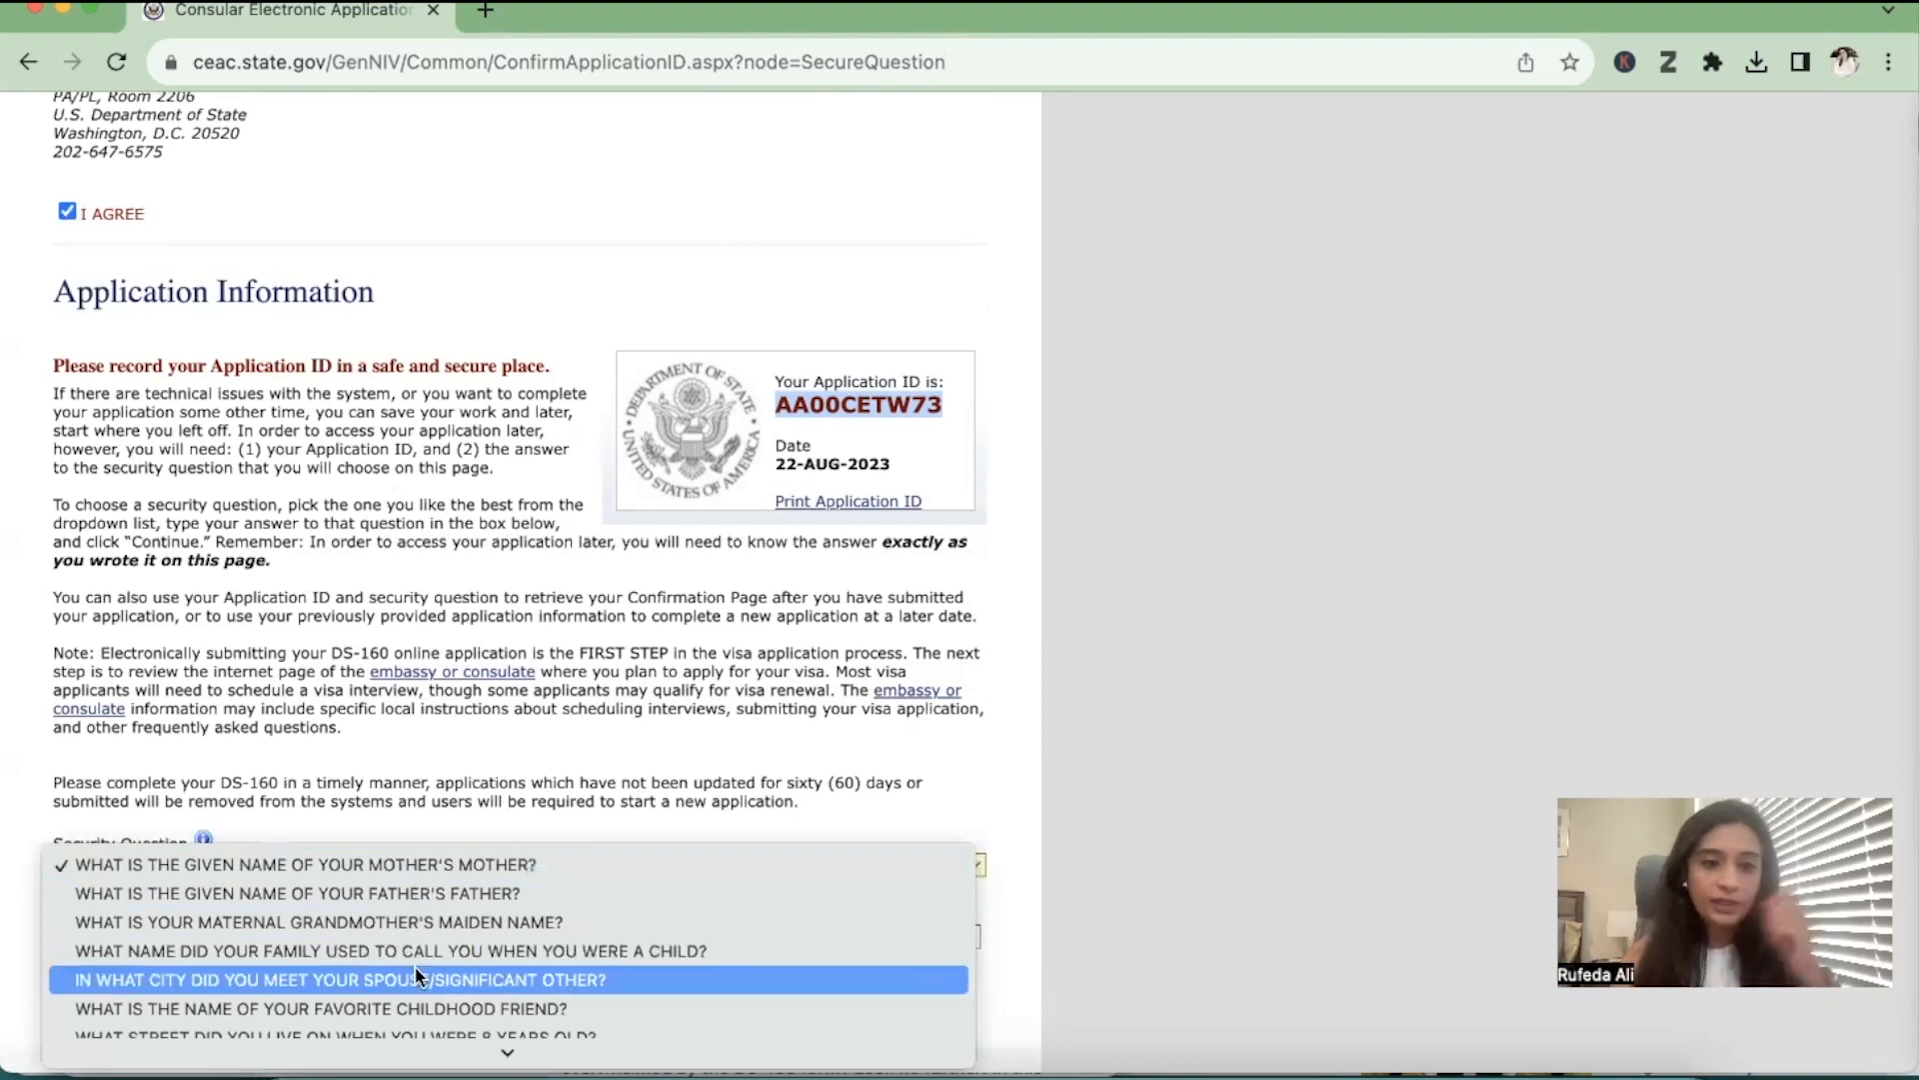
{"action": "left_click", "coordinate": [414, 1009]}
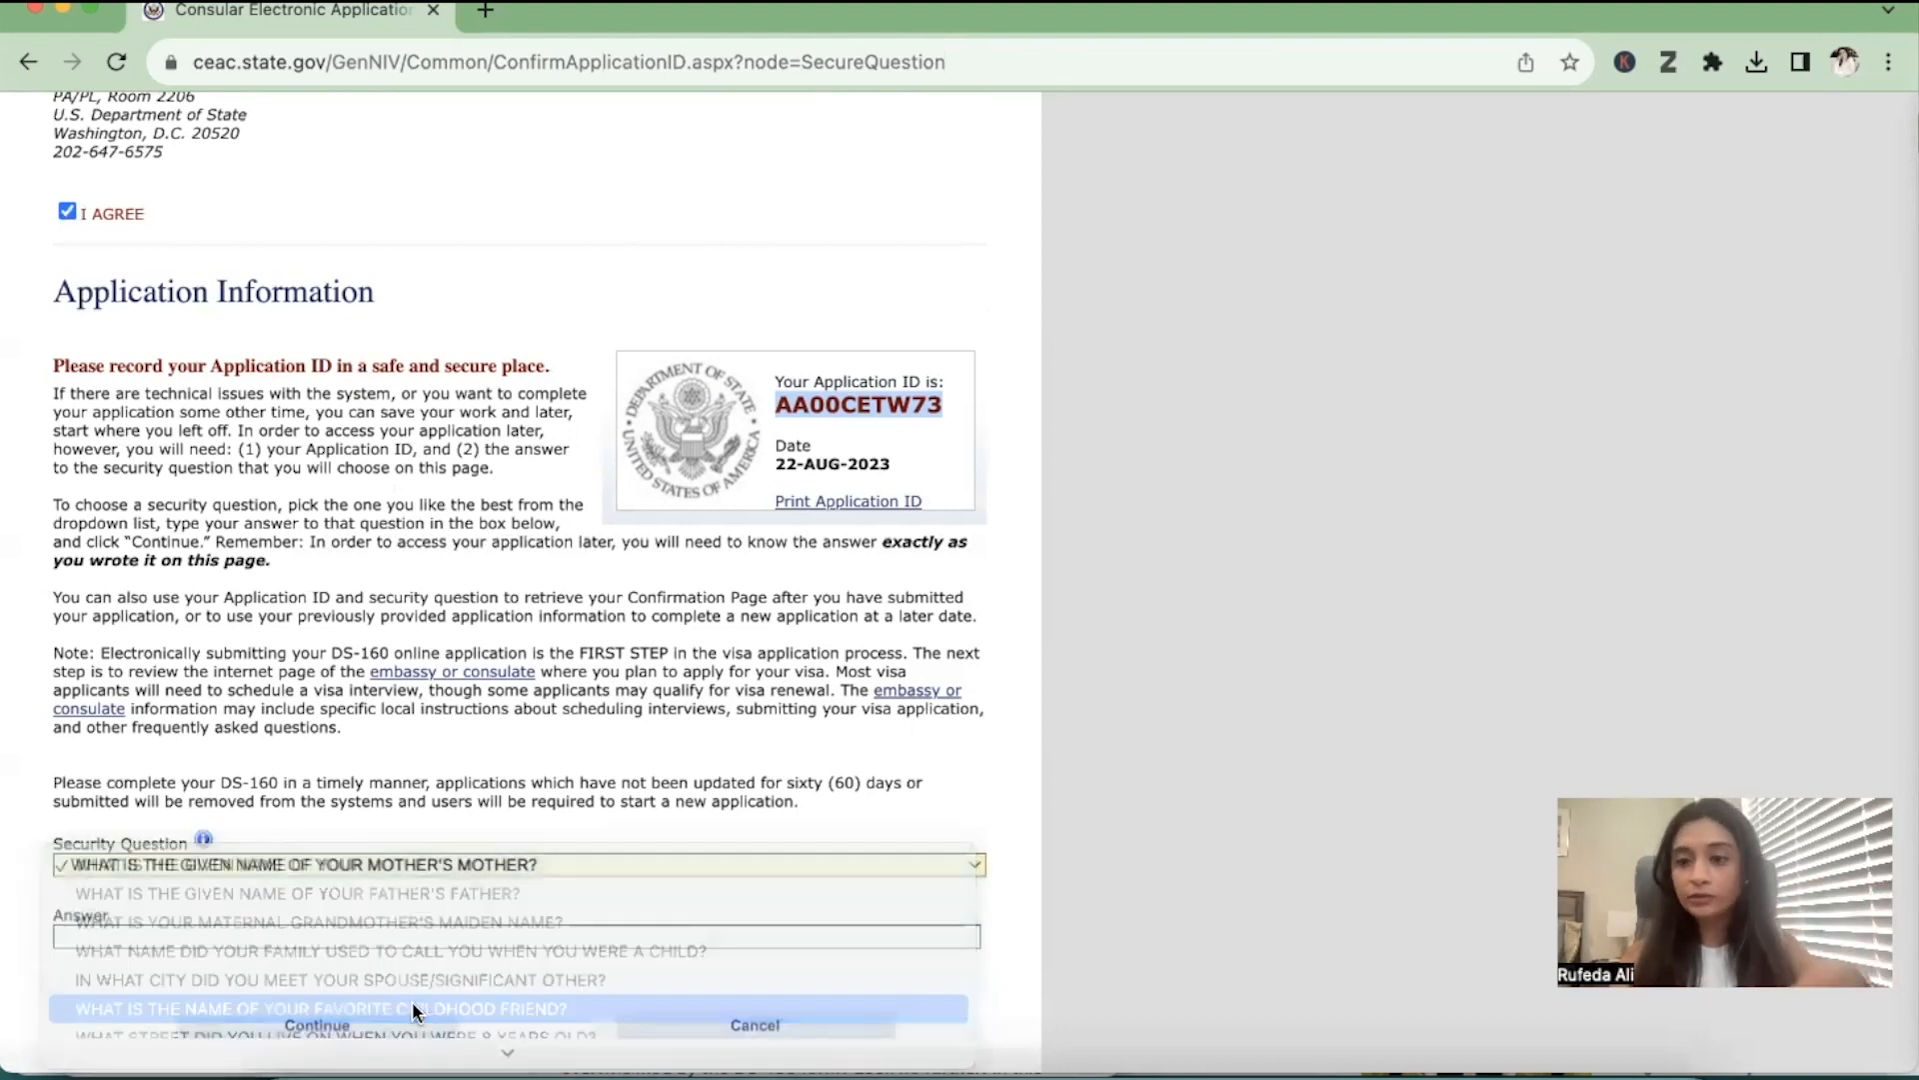
{"action": "left_click", "coordinate": [356, 930]}
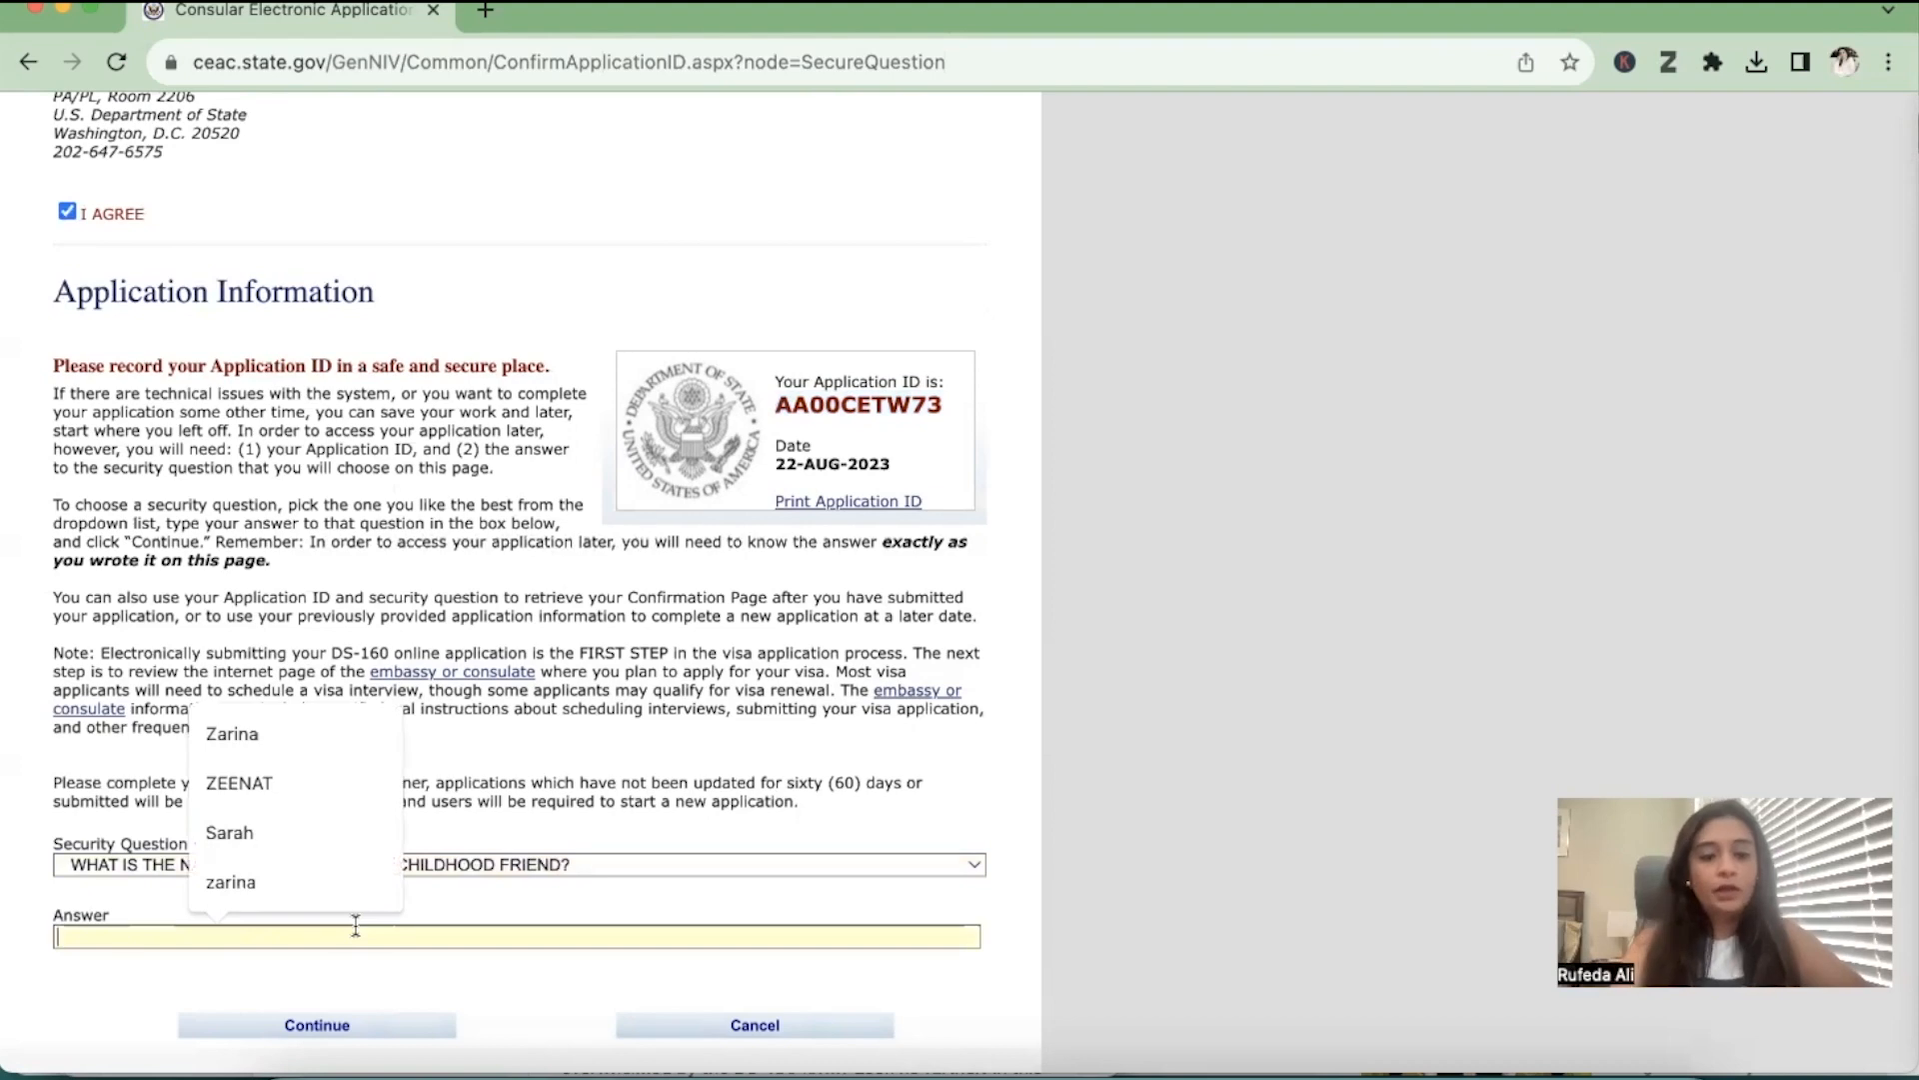
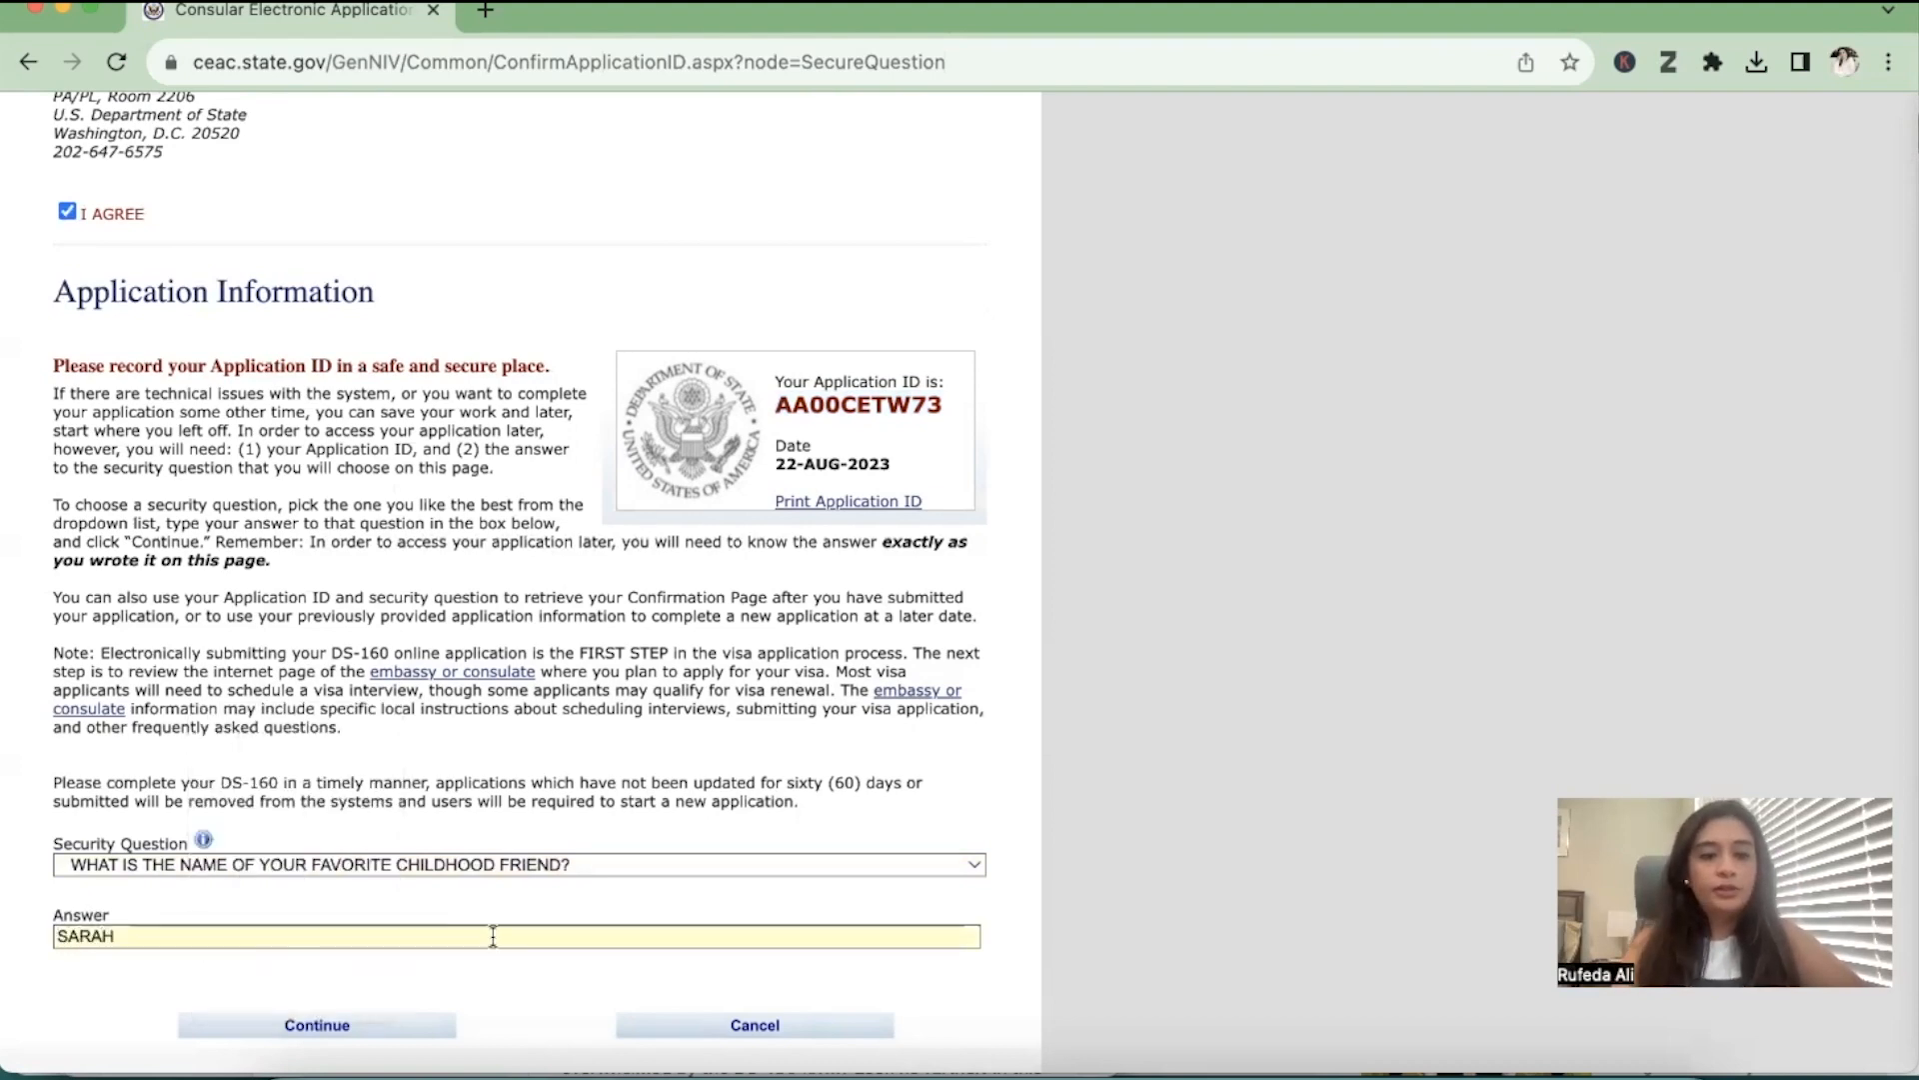
{"action": "left_click", "coordinate": [430, 1033]}
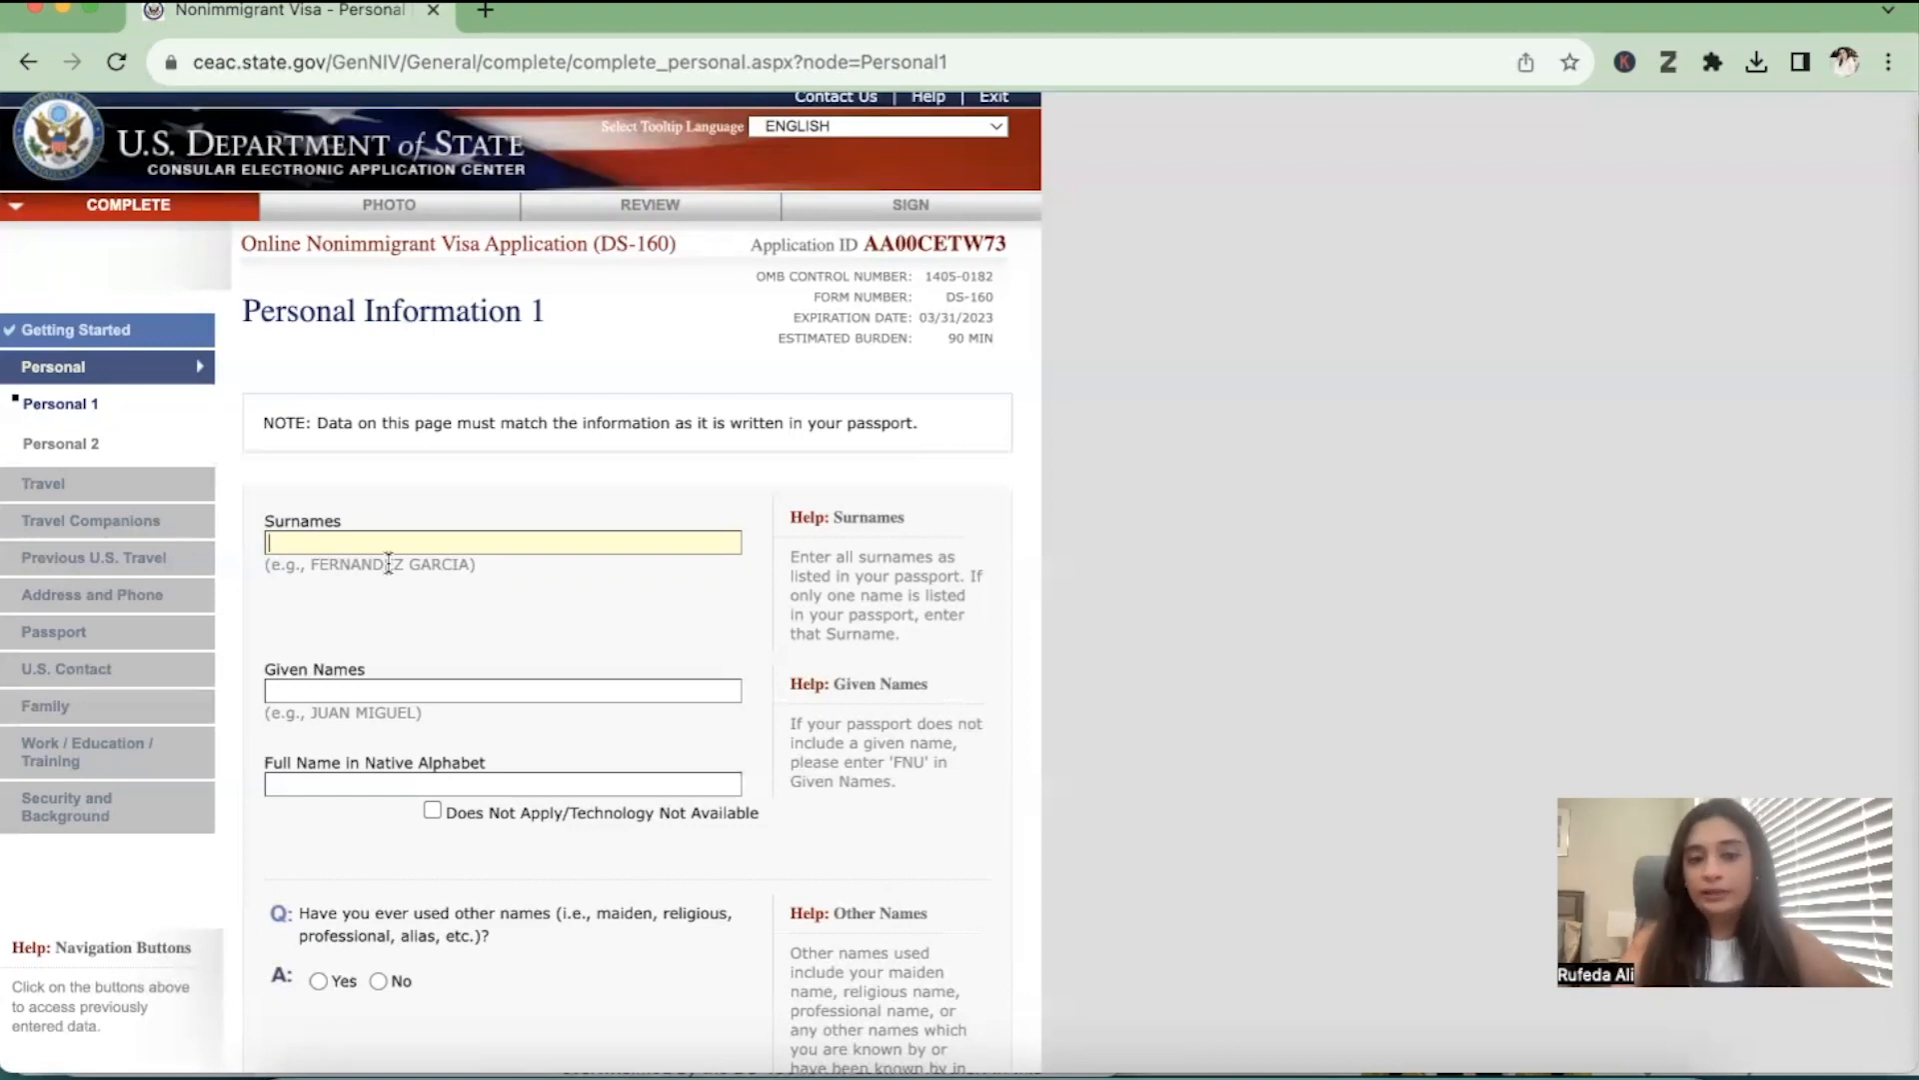
Enter the applicant's surname and given name, and mark the native-alphabet full name as Does Not Apply/Technology Not Available
{"action": "type", "text": "A"}
{"action": "left_click", "coordinate": [287, 688]}
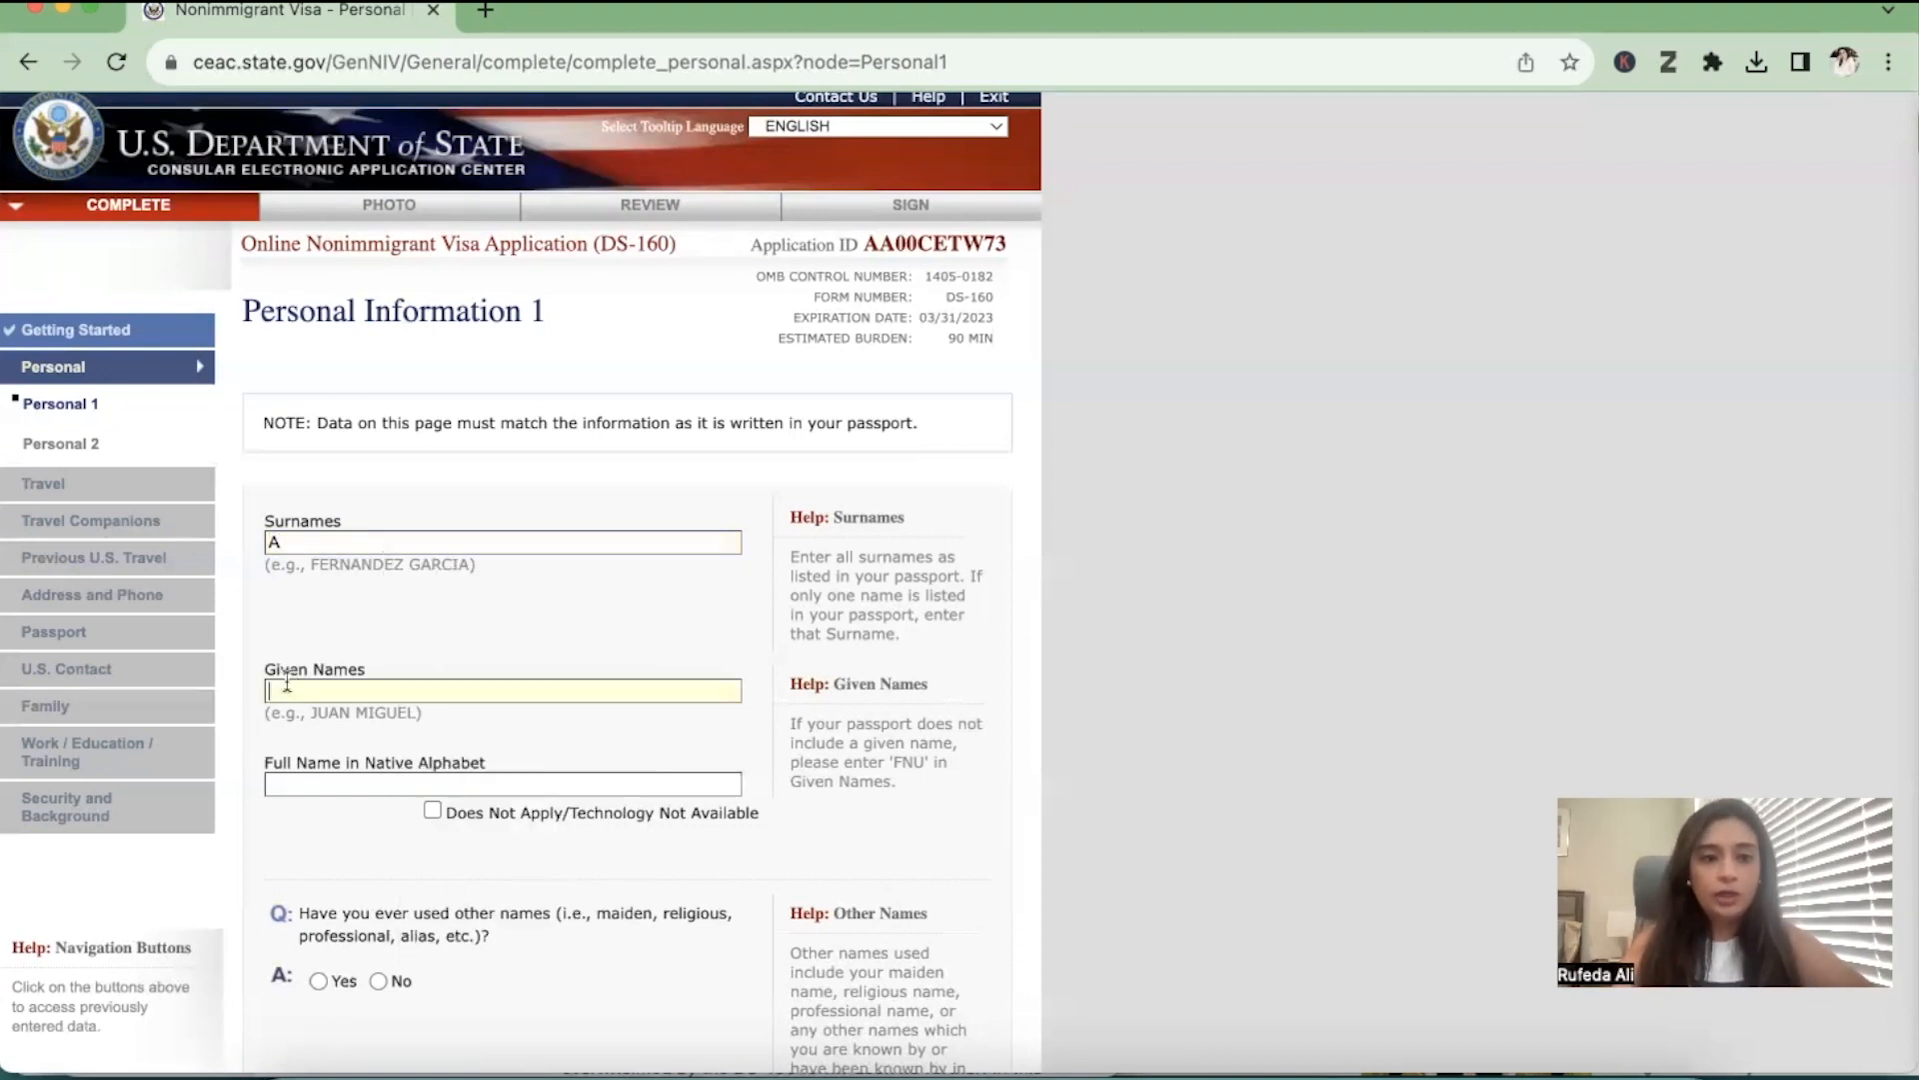
{"action": "type", "text": "RUFEDA"}
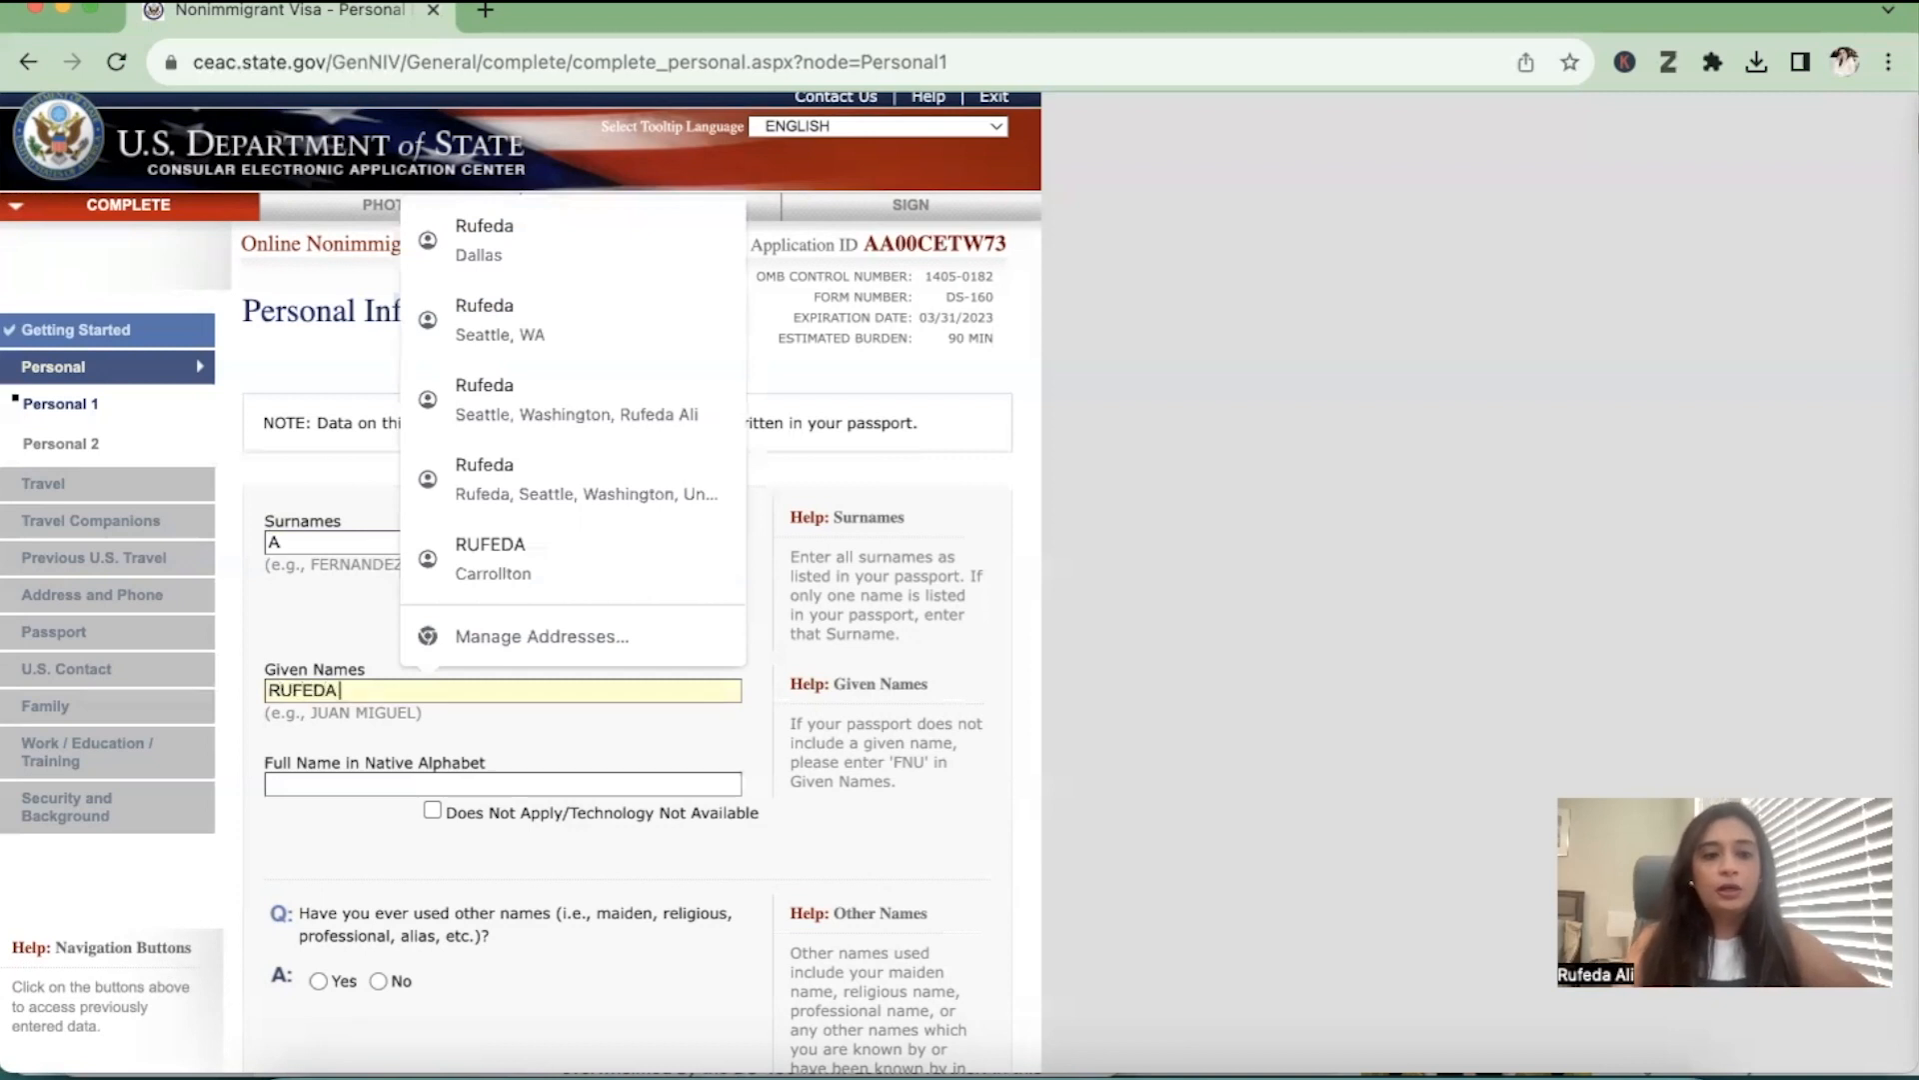
{"action": "left_click", "coordinate": [303, 783]}
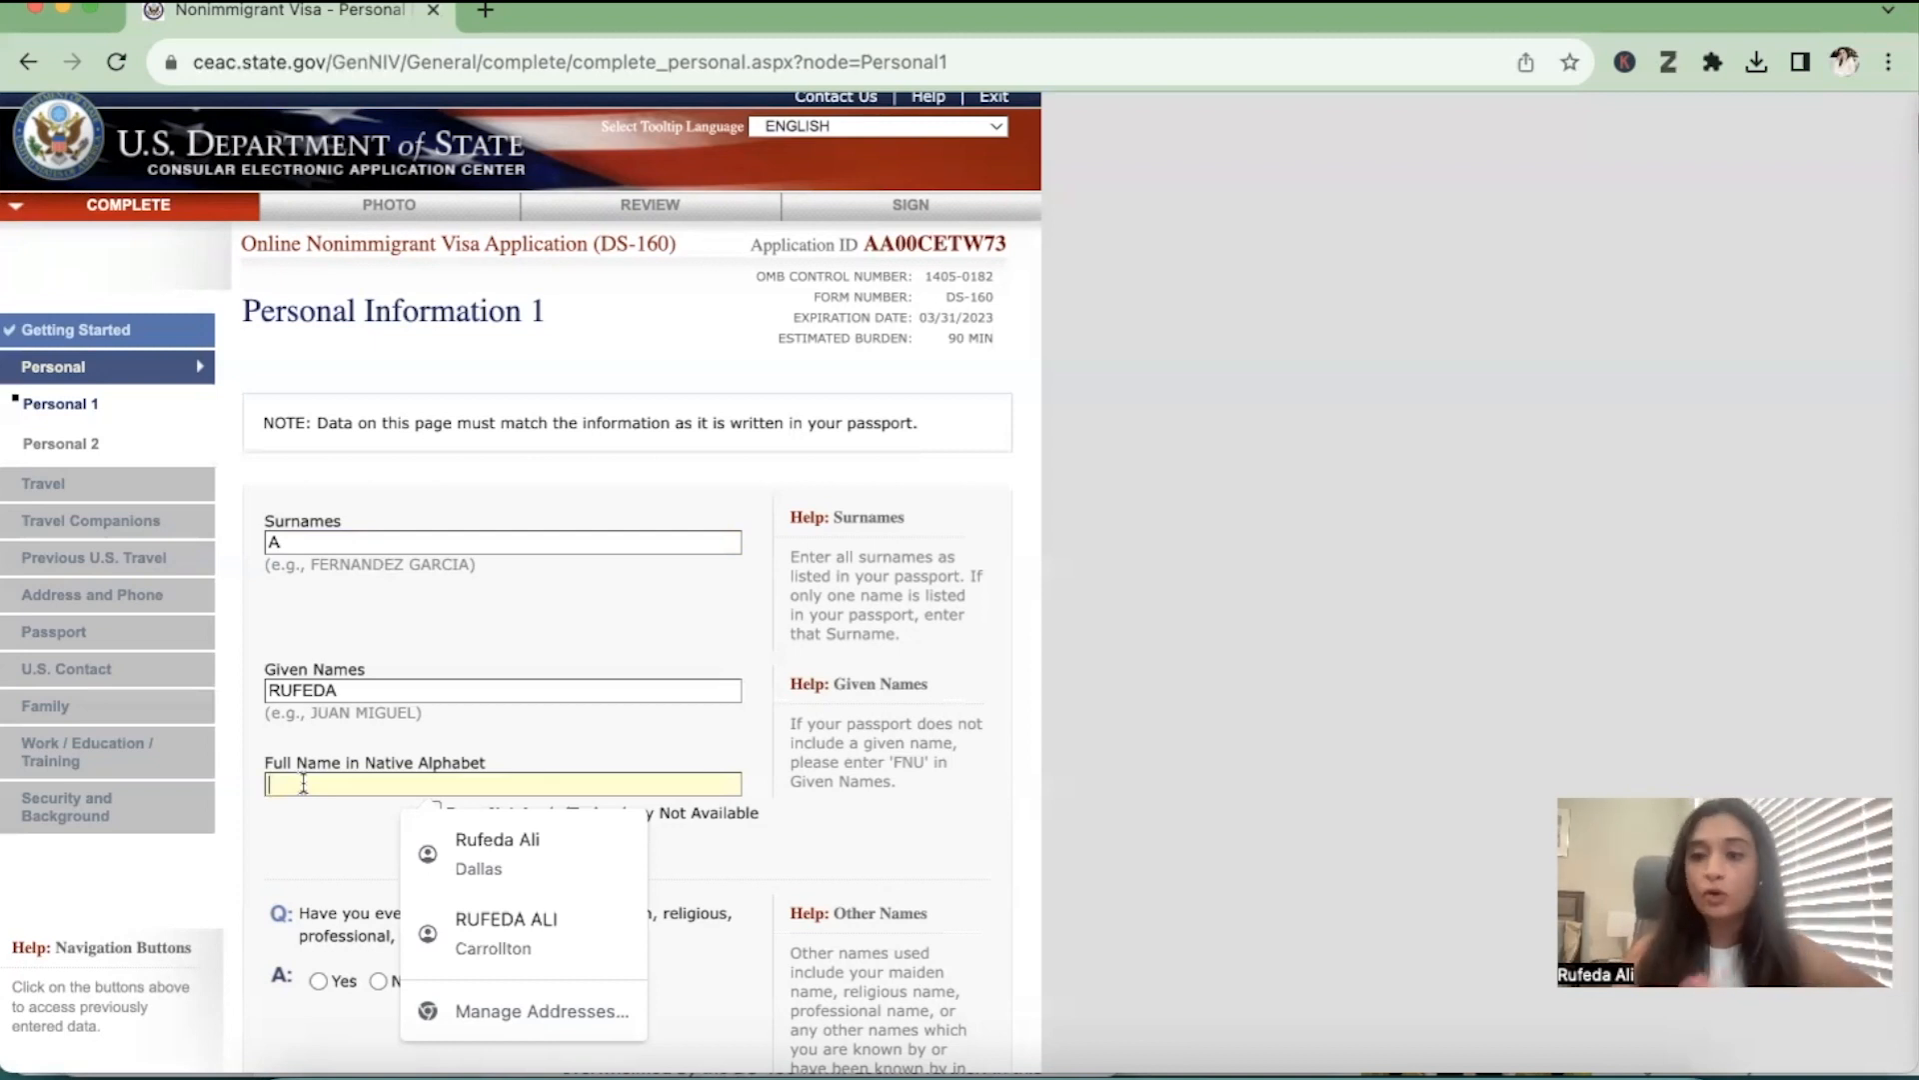
{"action": "left_click", "coordinate": [981, 699]}
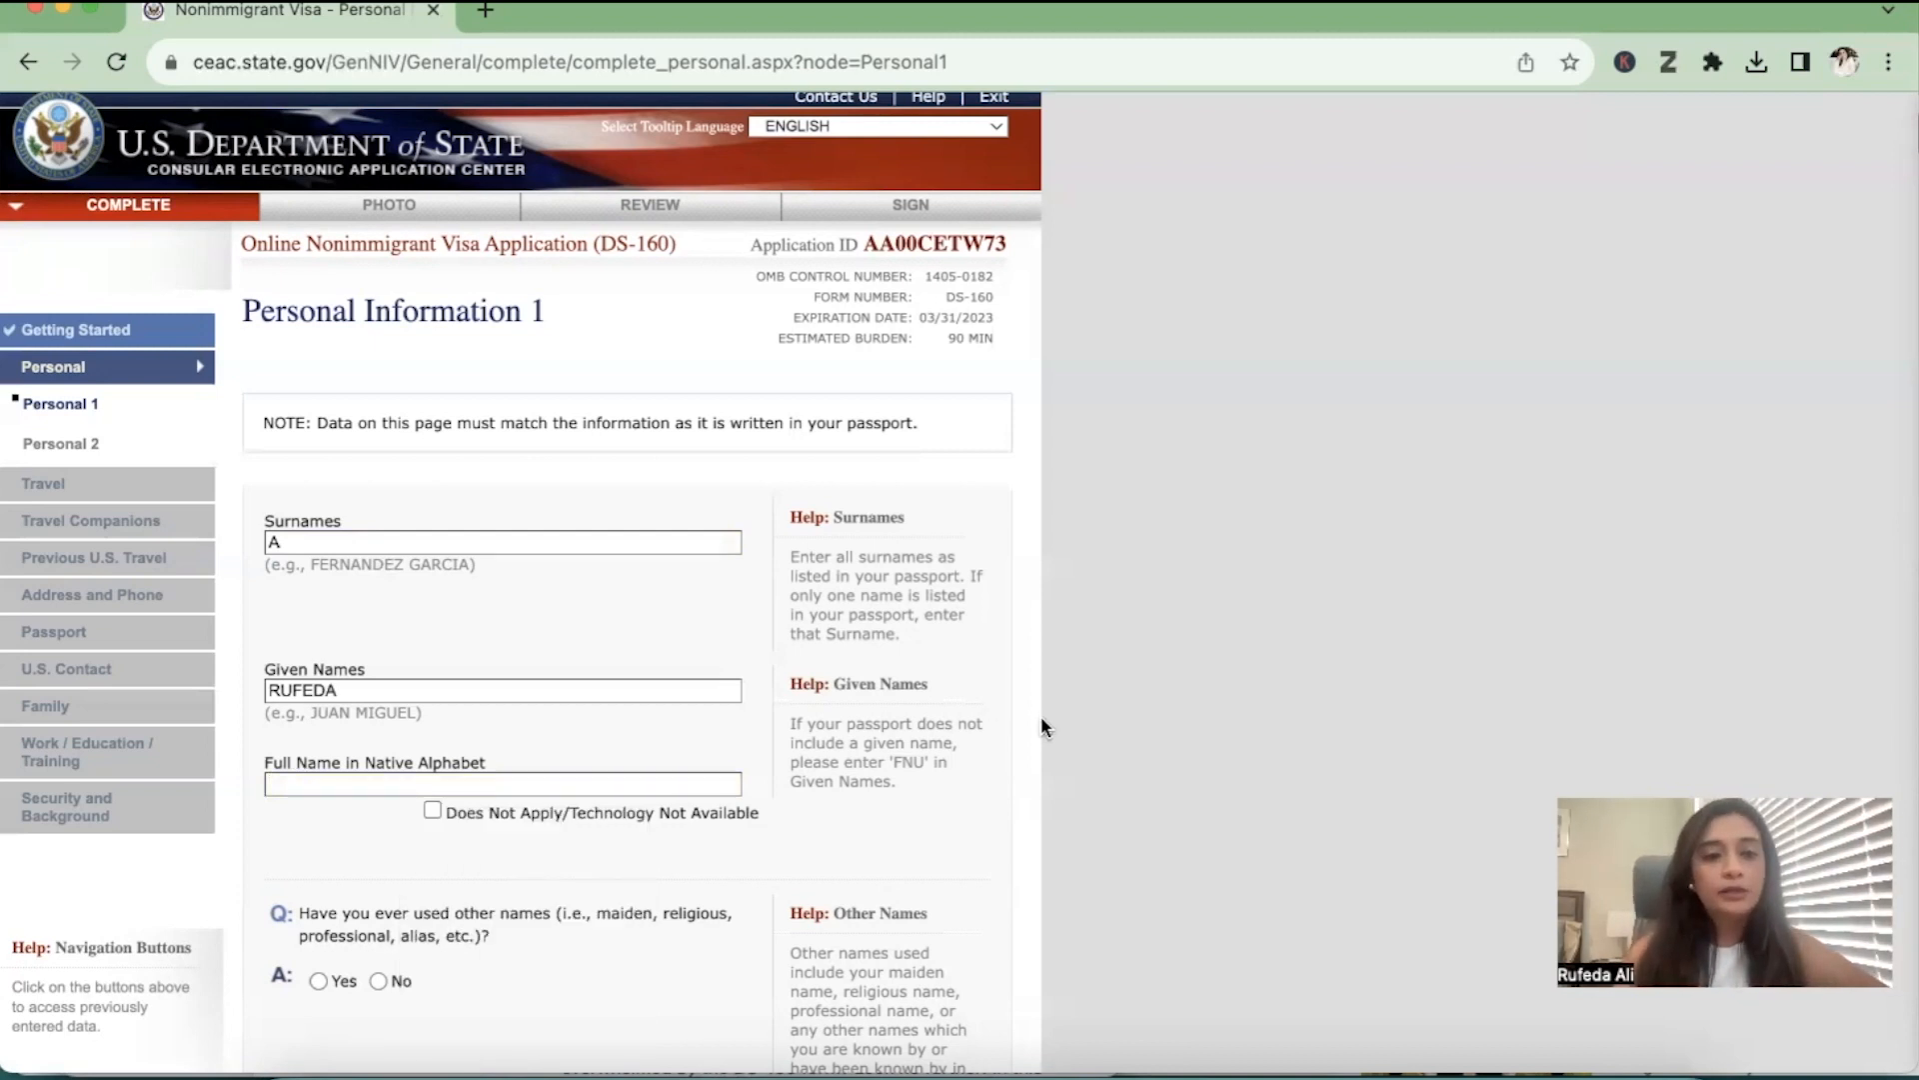
{"action": "scroll", "coordinate": [618, 806], "scroll_direction": "down", "scroll_amount": 3}
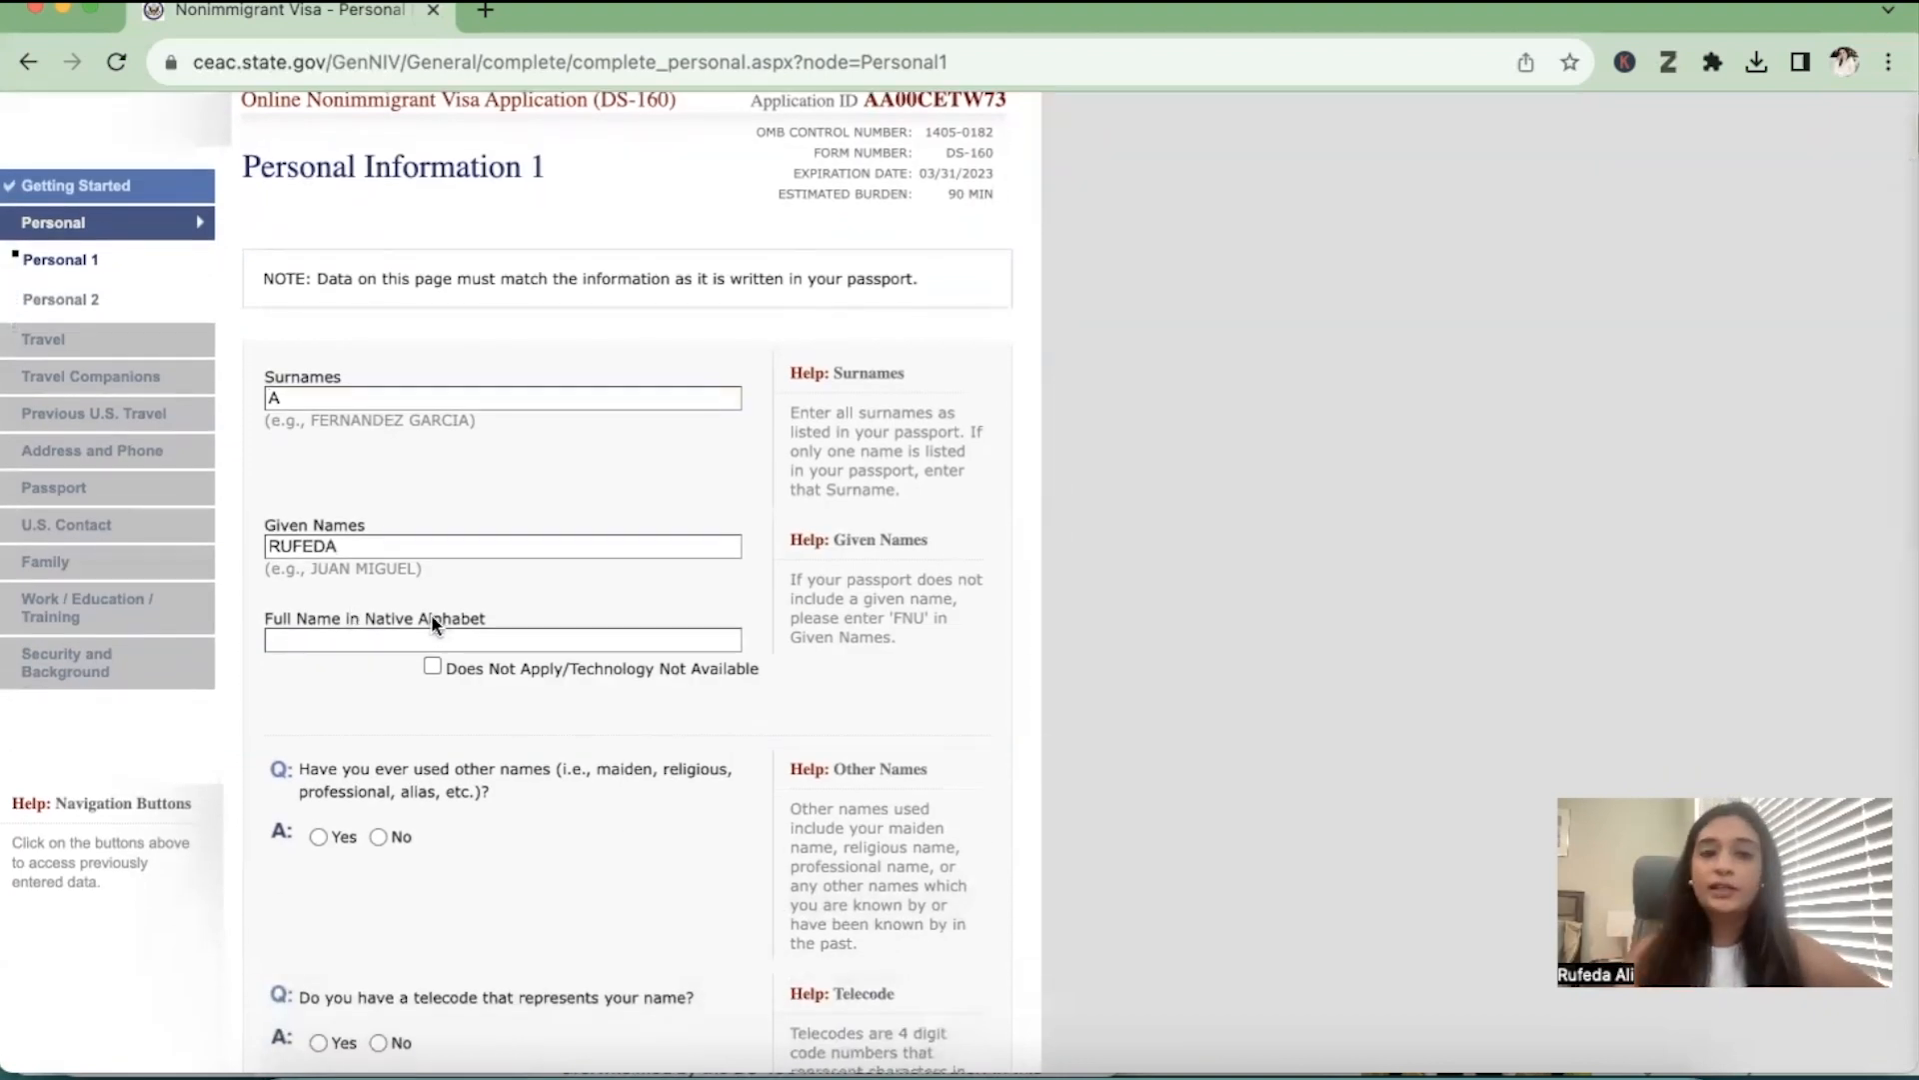
{"action": "left_click", "coordinate": [433, 666]}
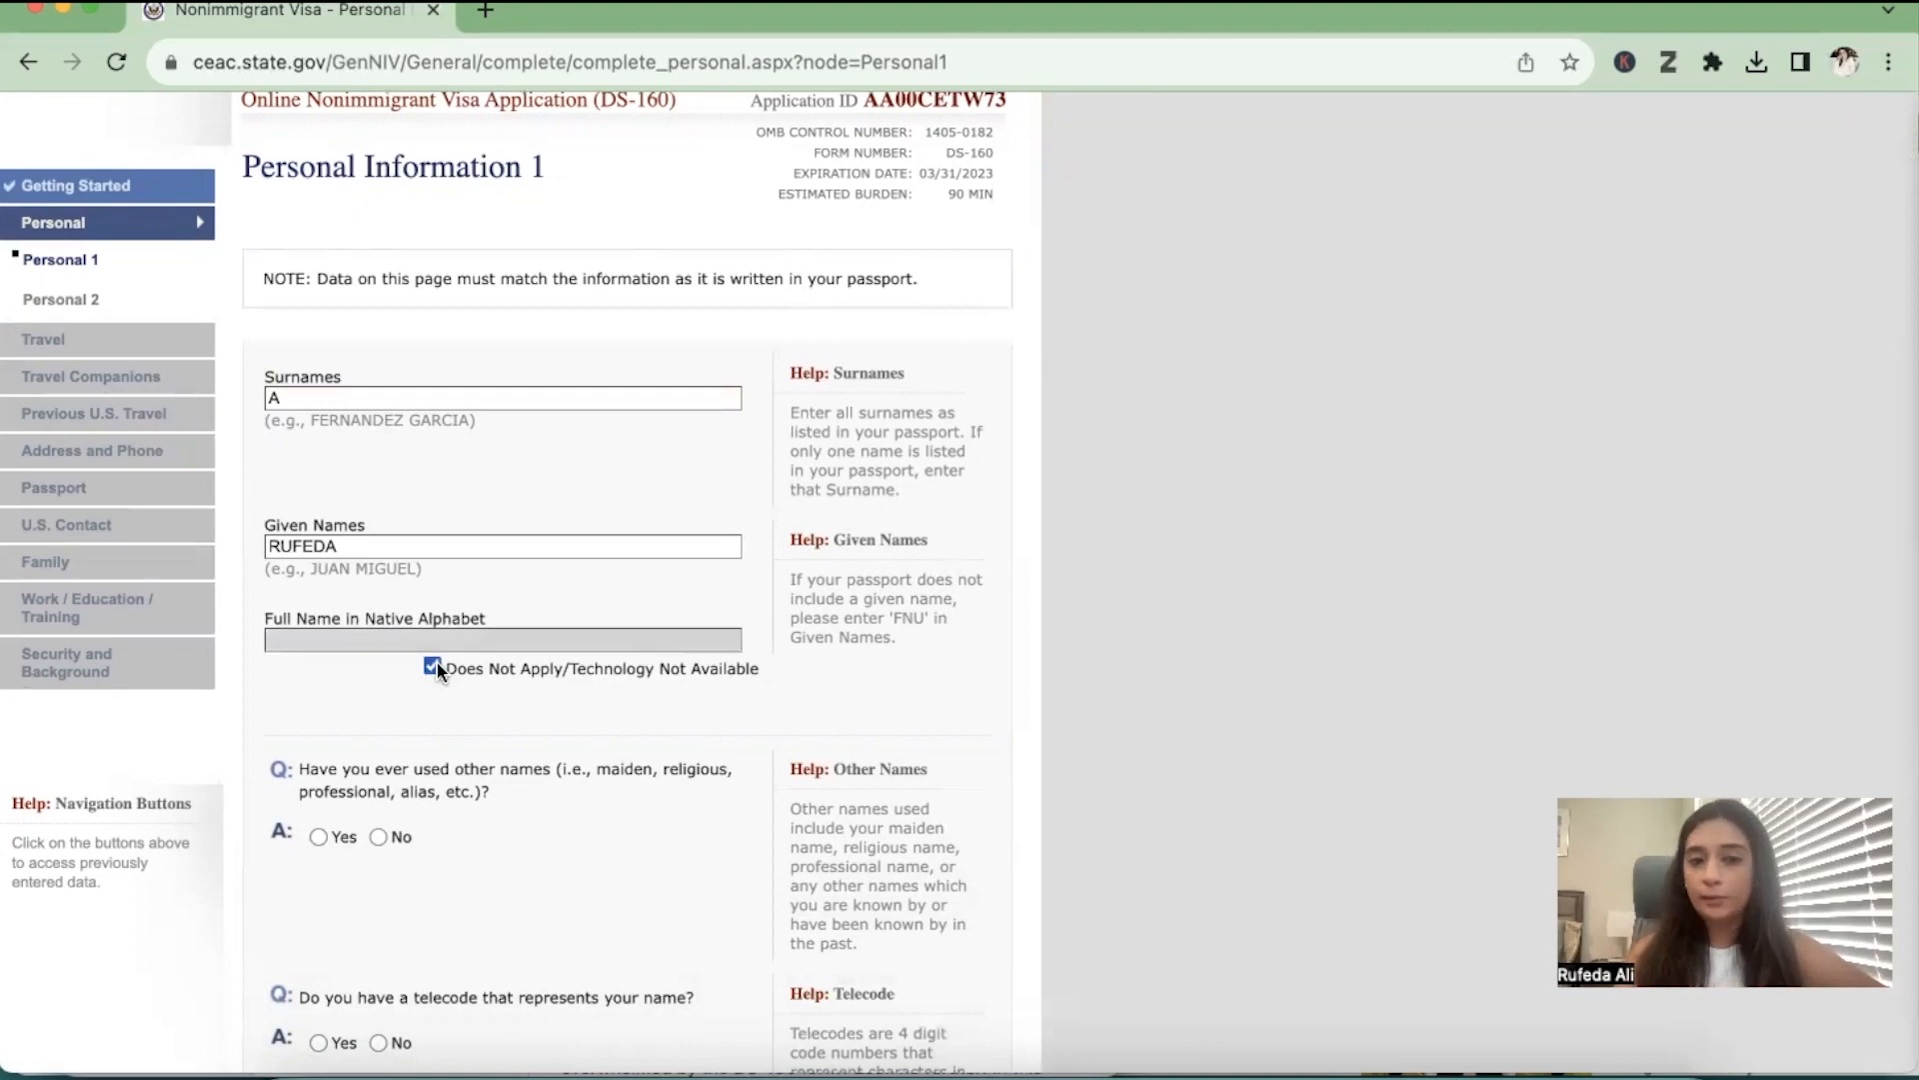
Answer No to having used other names and No to having a telecode
{"action": "scroll", "coordinate": [327, 810], "scroll_direction": "down", "scroll_amount": 3}
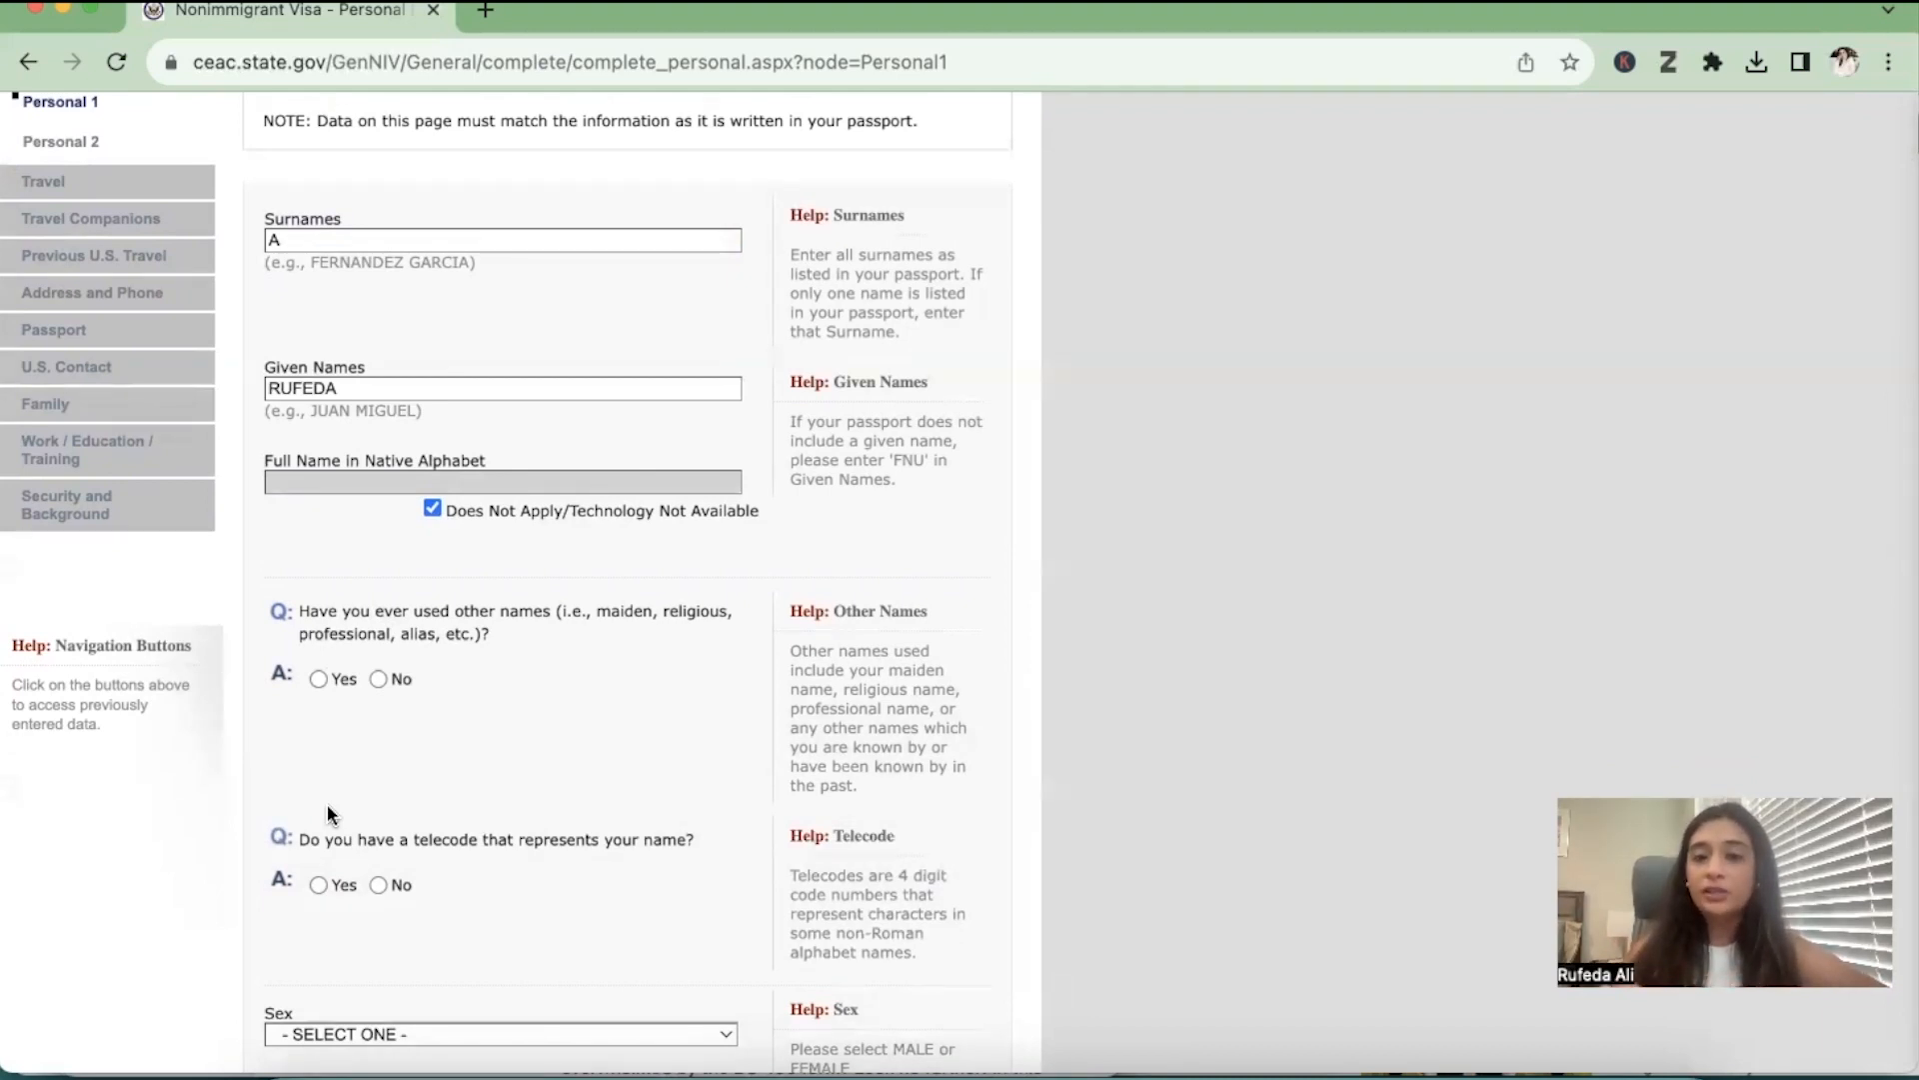
{"action": "left_click", "coordinate": [379, 680]}
{"action": "scroll", "coordinate": [436, 717], "scroll_direction": "down", "scroll_amount": 5}
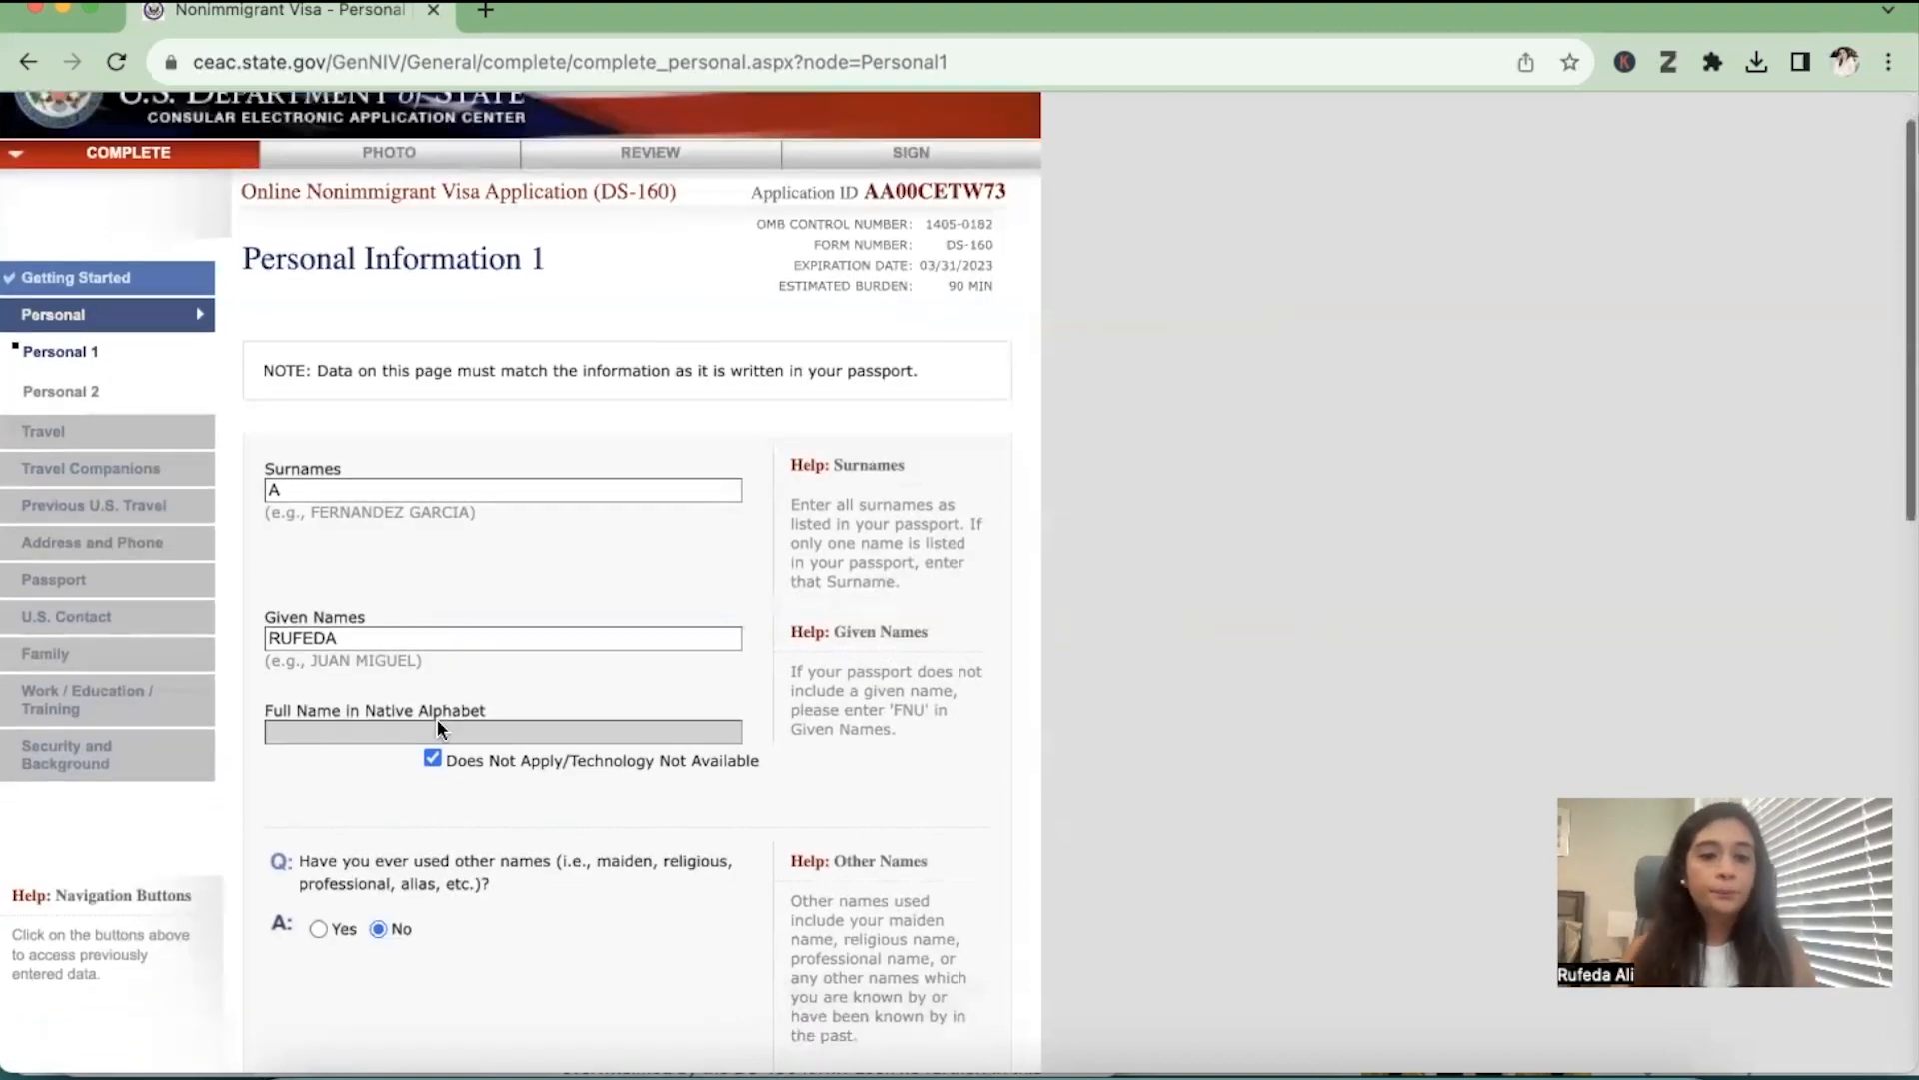
{"action": "scroll", "coordinate": [438, 728], "scroll_direction": "down", "scroll_amount": 3}
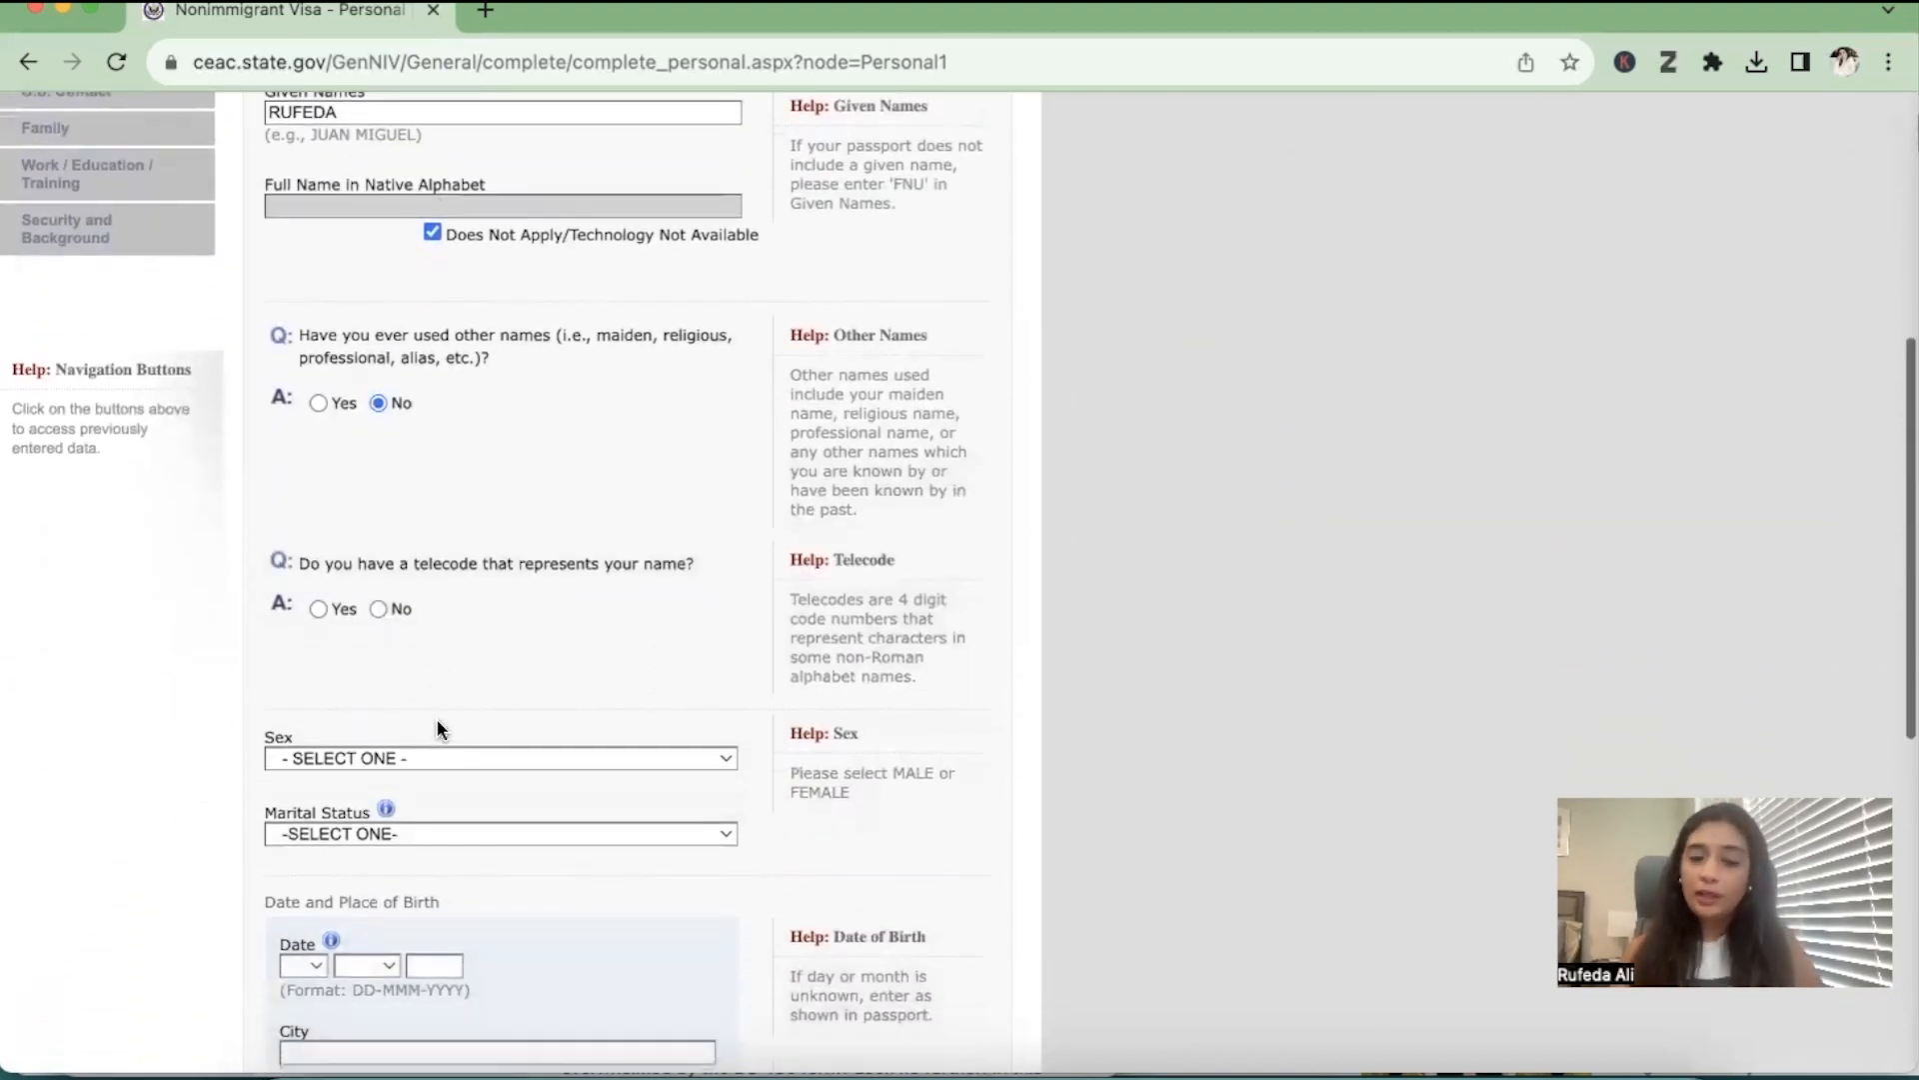
{"action": "left_click", "coordinate": [378, 610]}
Set the applicant's sex to FEMALE and the marital status to SINGLE
{"action": "scroll", "coordinate": [585, 645], "scroll_direction": "down", "scroll_amount": 8}
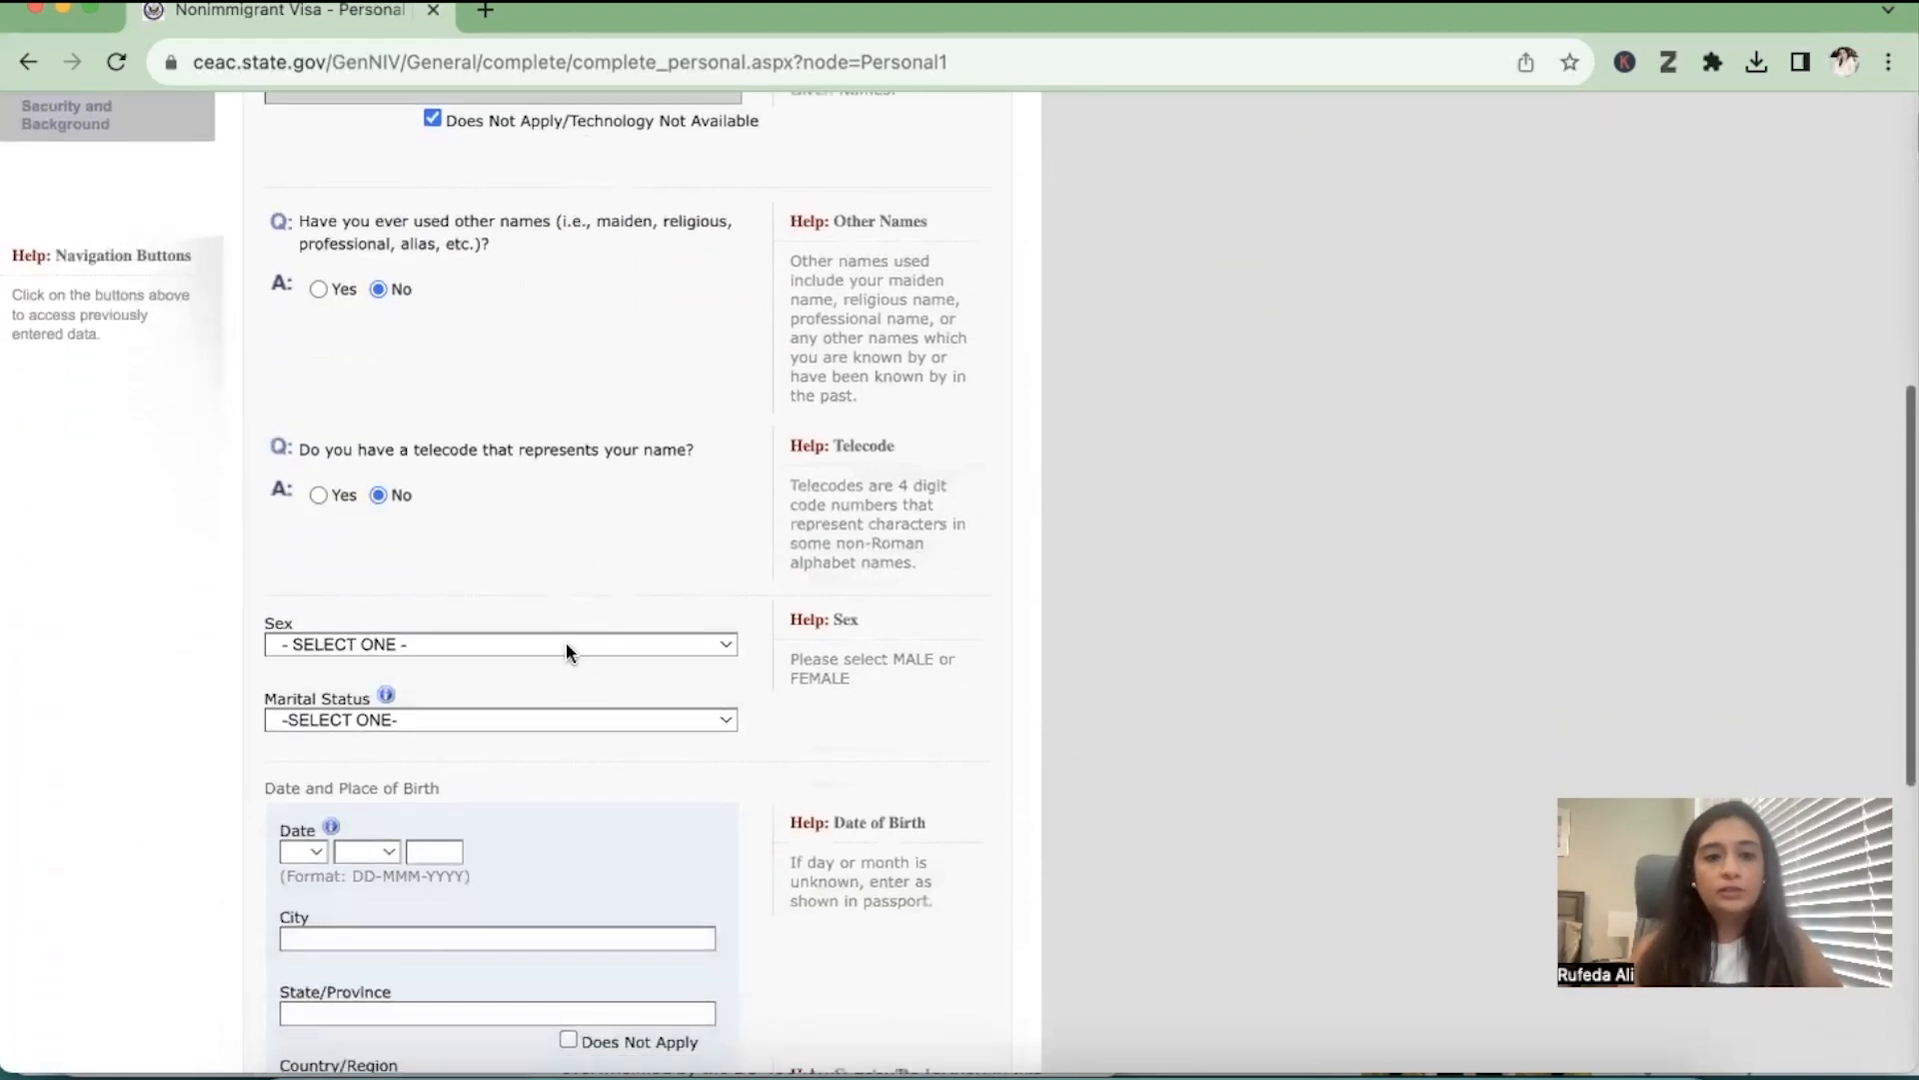
{"action": "left_click", "coordinate": [566, 642]}
{"action": "left_click", "coordinate": [538, 696]}
{"action": "scroll", "coordinate": [515, 819], "scroll_direction": "down", "scroll_amount": 1}
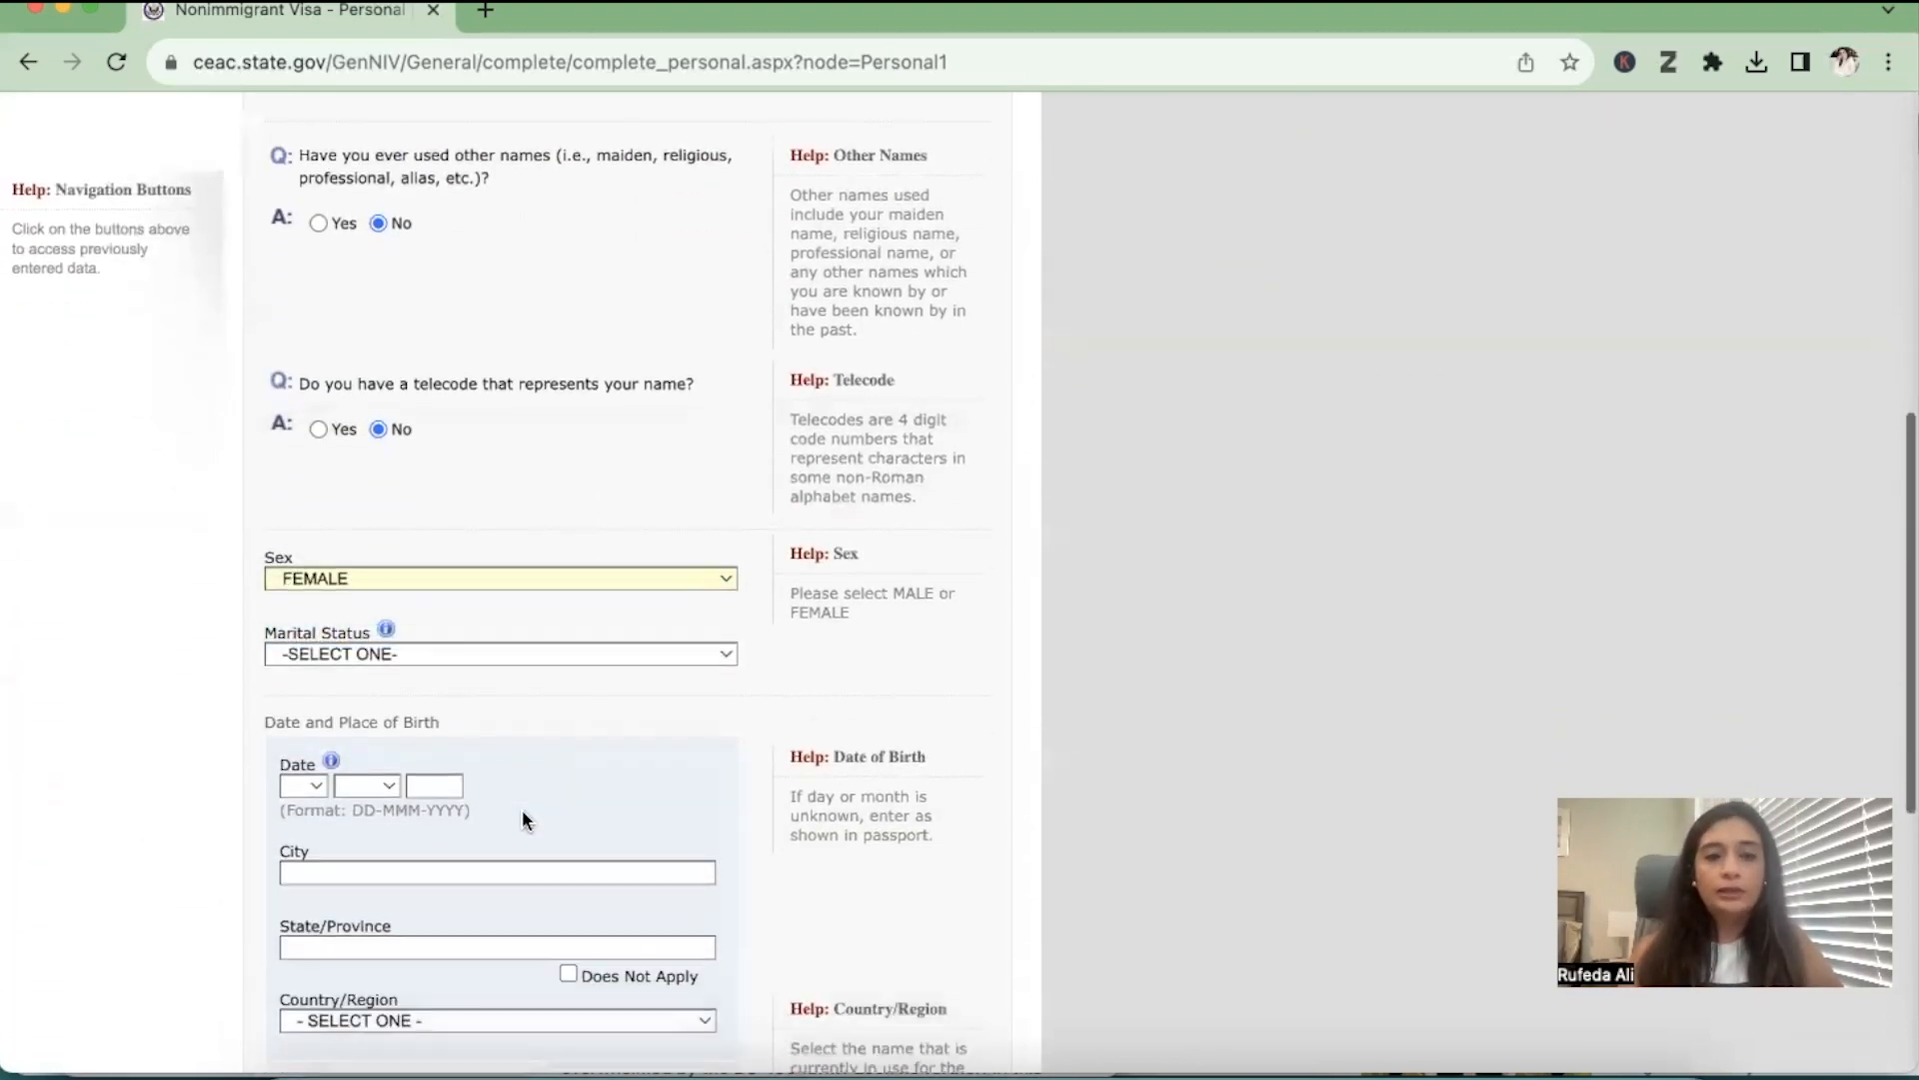
{"action": "left_click", "coordinate": [486, 656]}
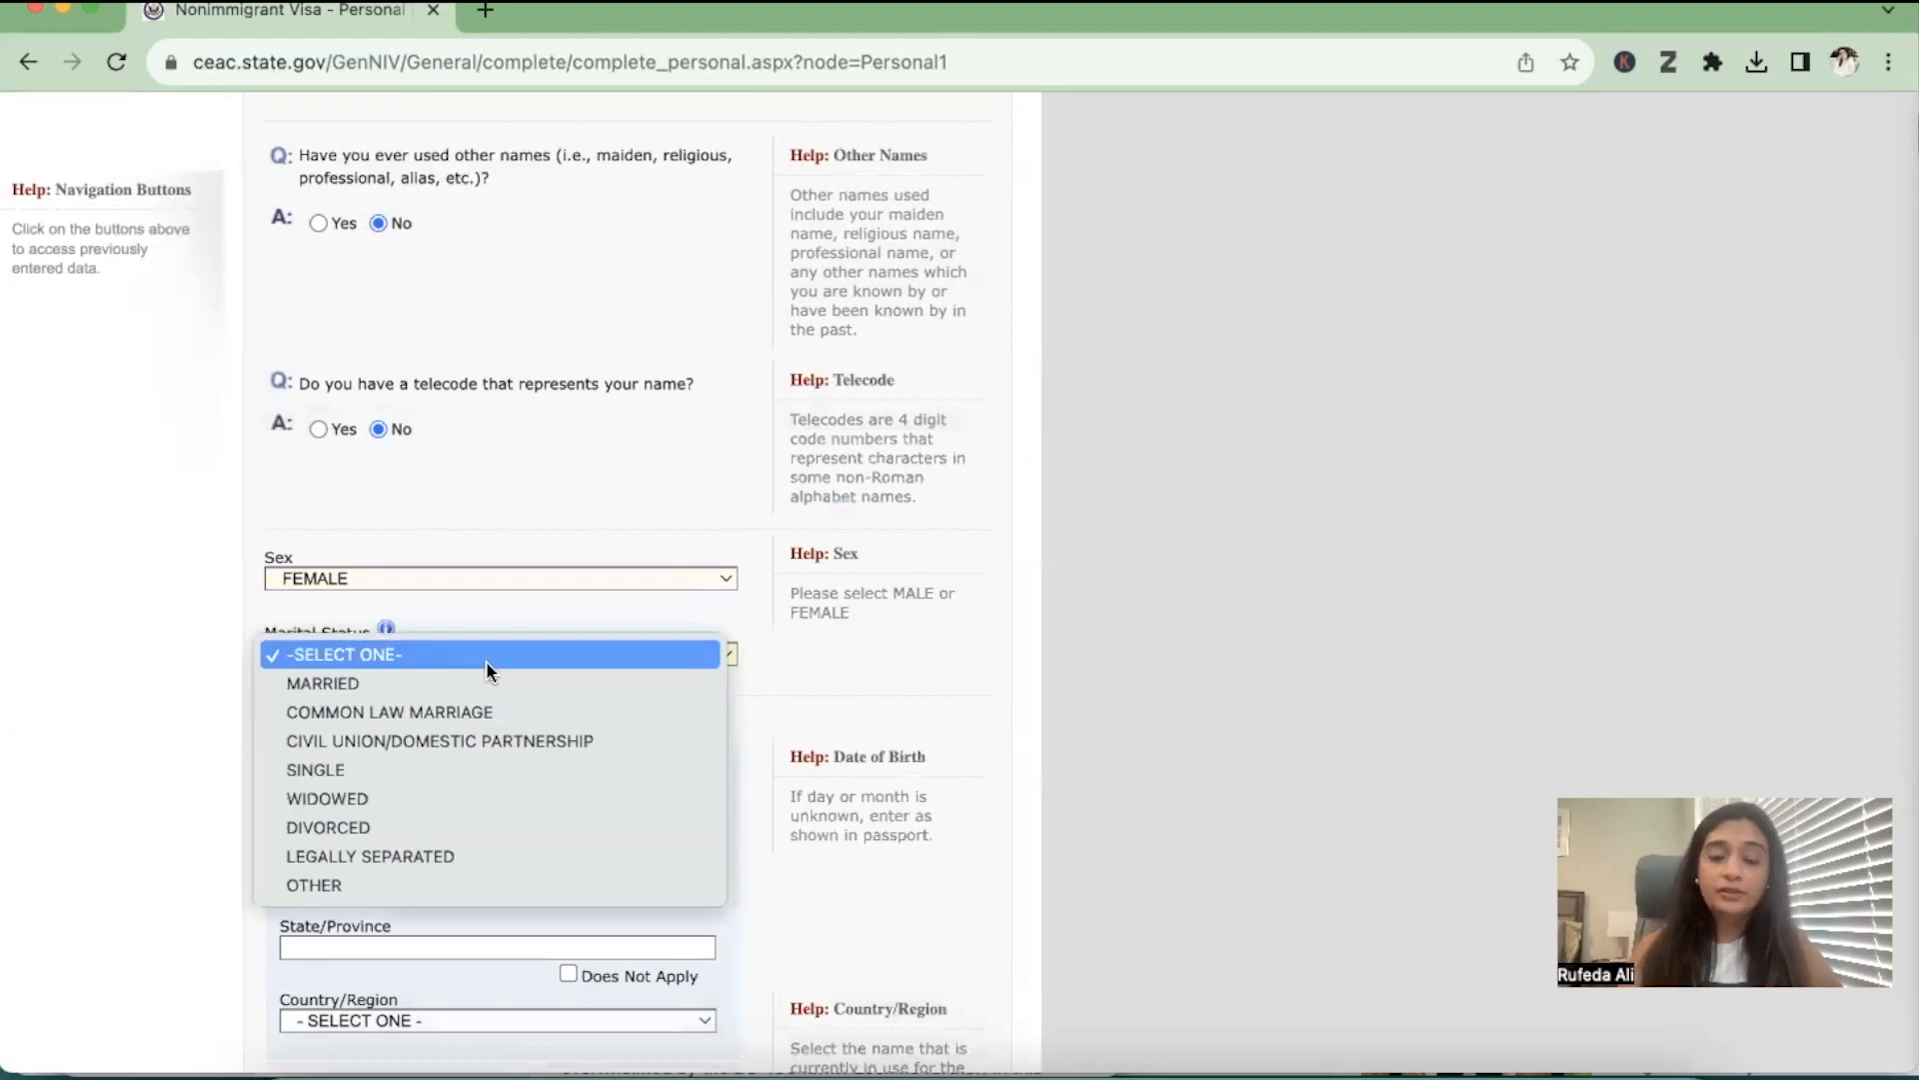
{"action": "left_click", "coordinate": [406, 769]}
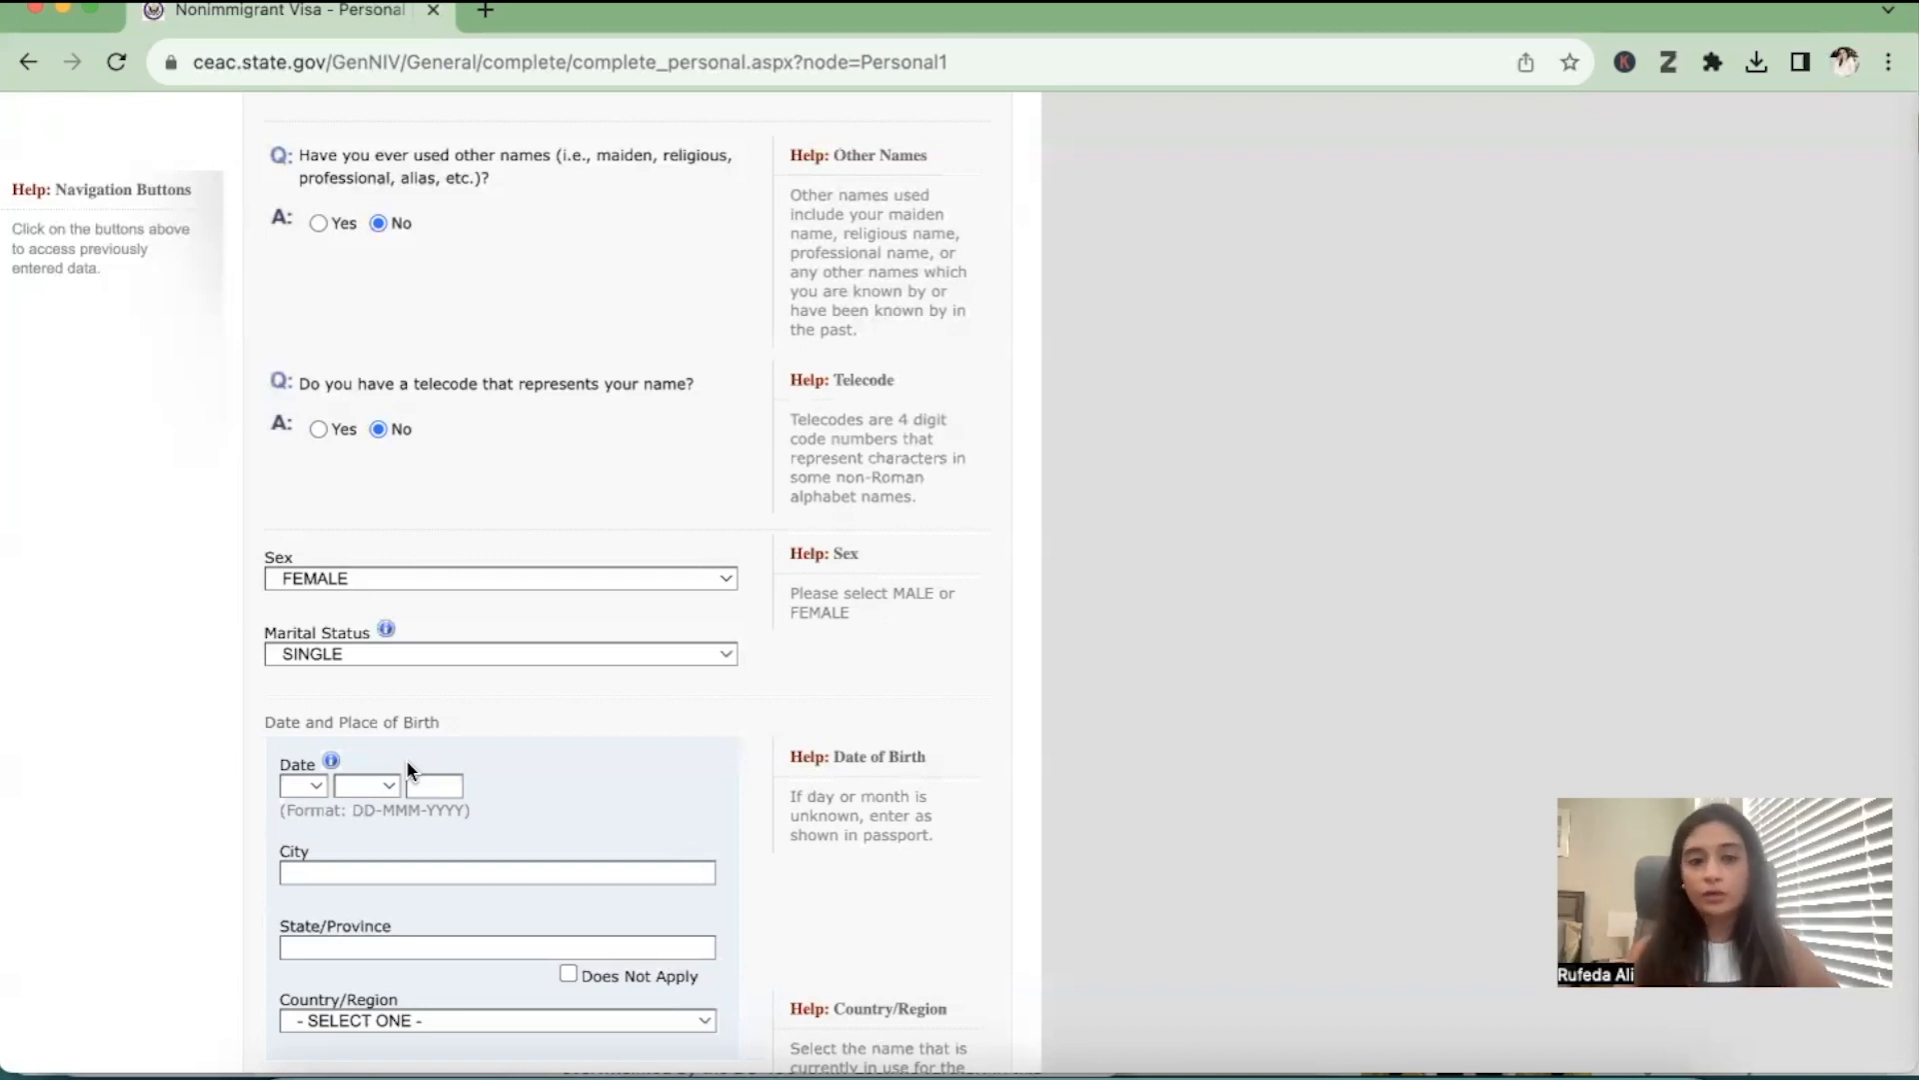
Enter the applicant's date of birth
{"action": "scroll", "coordinate": [405, 768], "scroll_direction": "down", "scroll_amount": 2}
{"action": "left_click", "coordinate": [300, 580]}
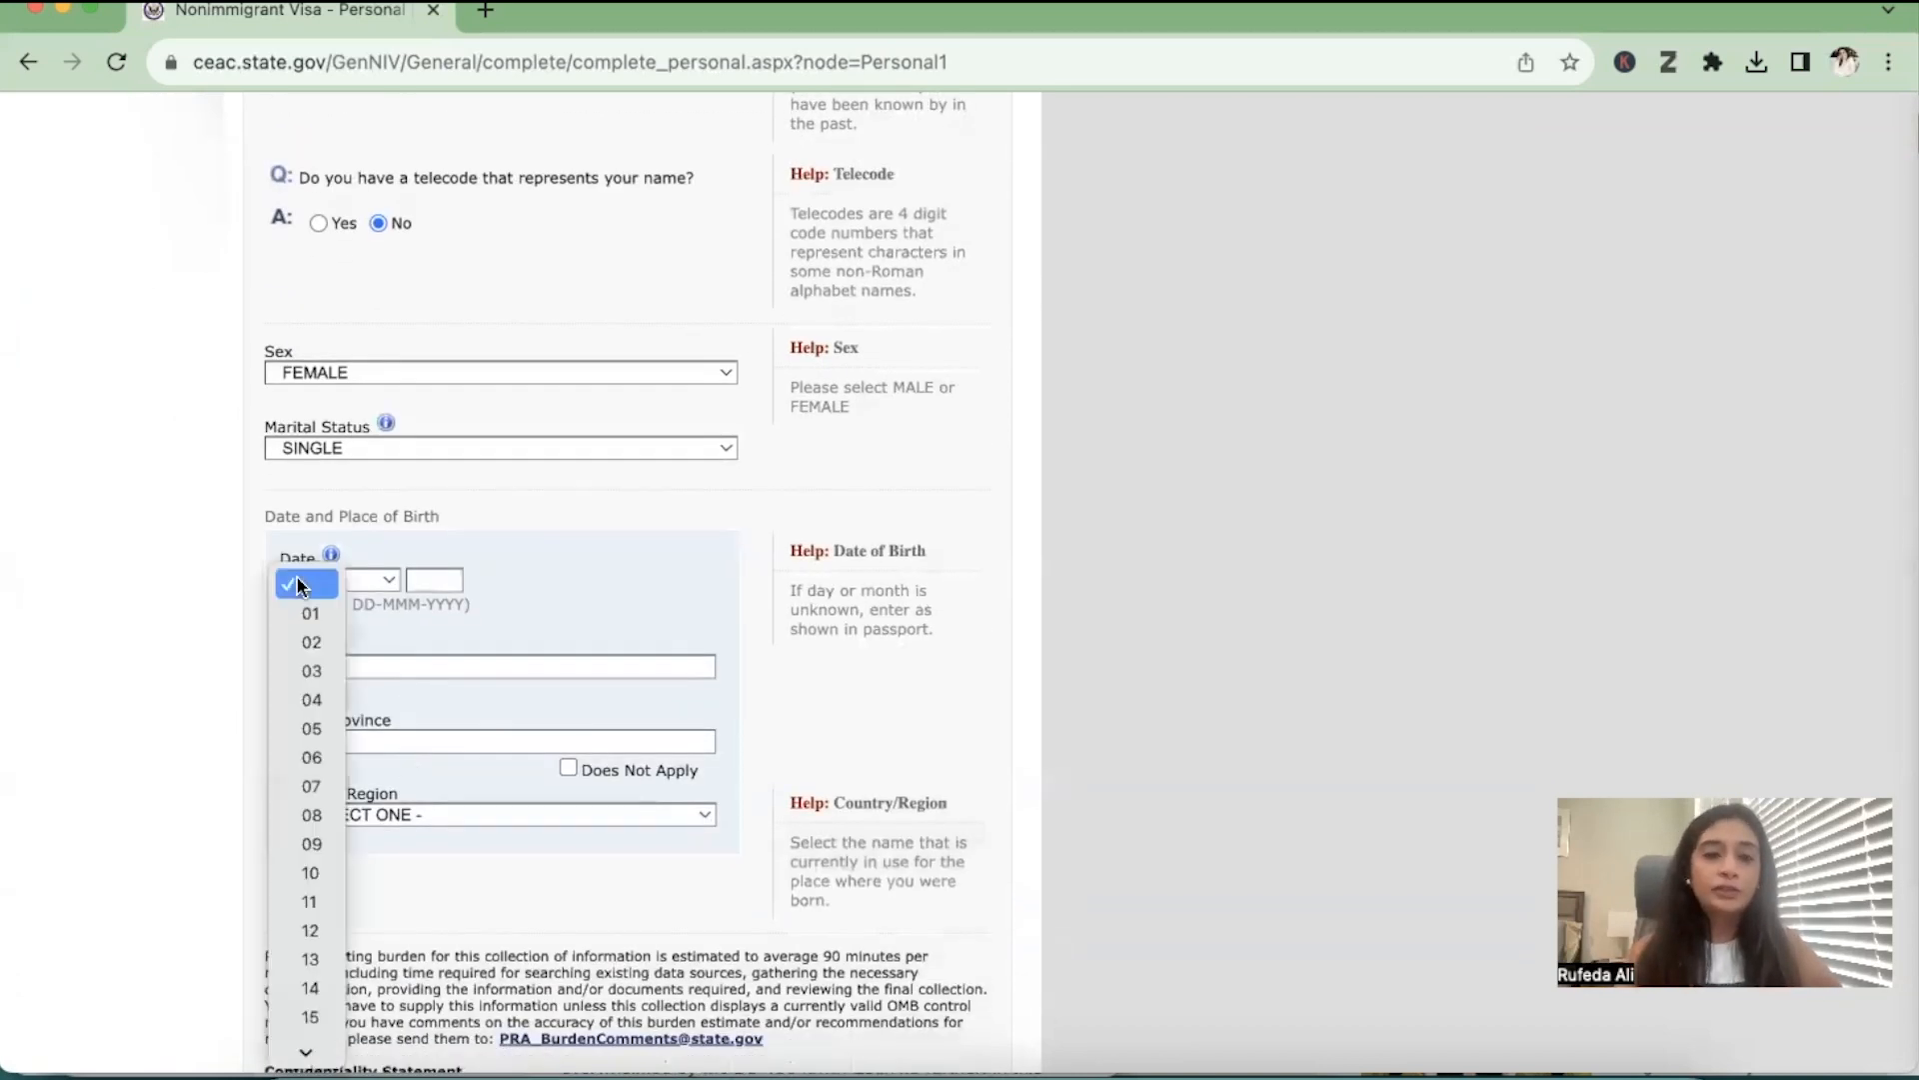
{"action": "left_click", "coordinate": [303, 643]}
{"action": "left_click", "coordinate": [360, 579]}
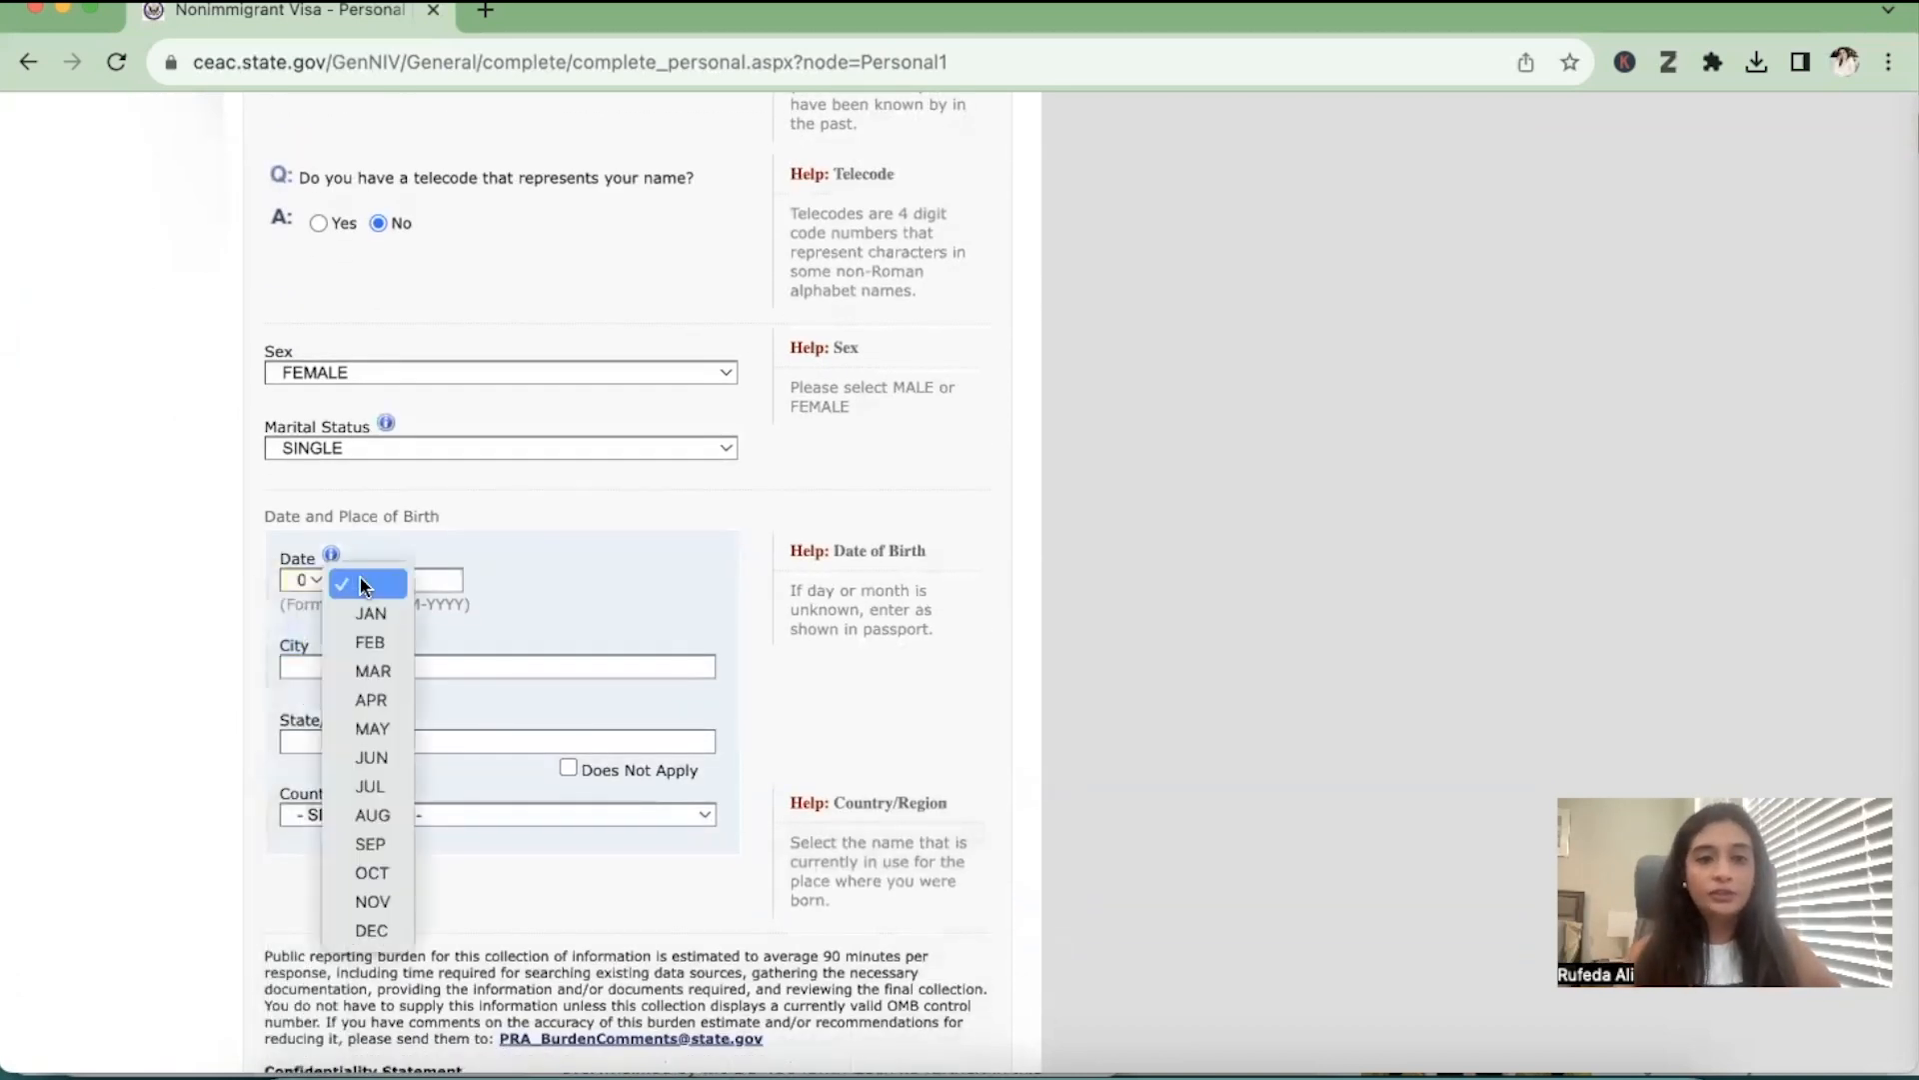
{"action": "left_click", "coordinate": [372, 729]}
{"action": "left_click", "coordinate": [416, 582]}
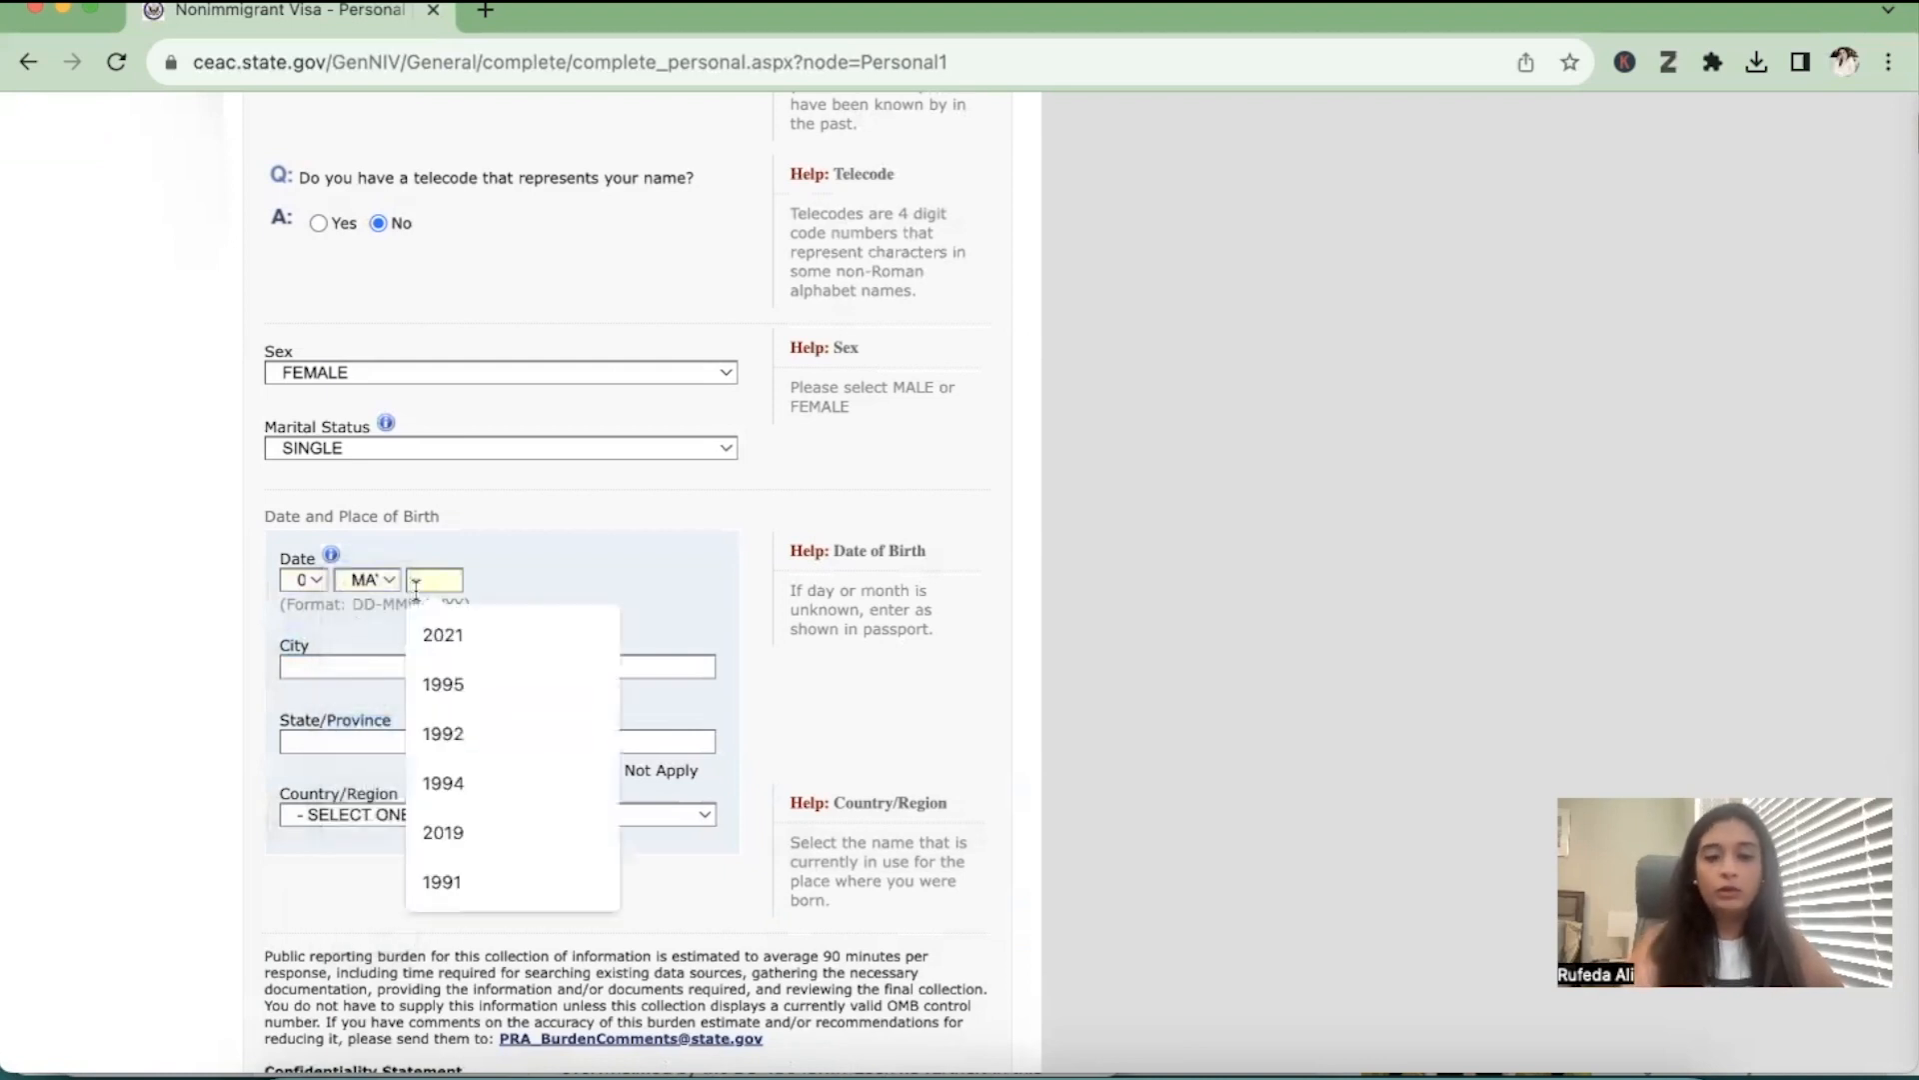
{"action": "type", "text": "1999"}
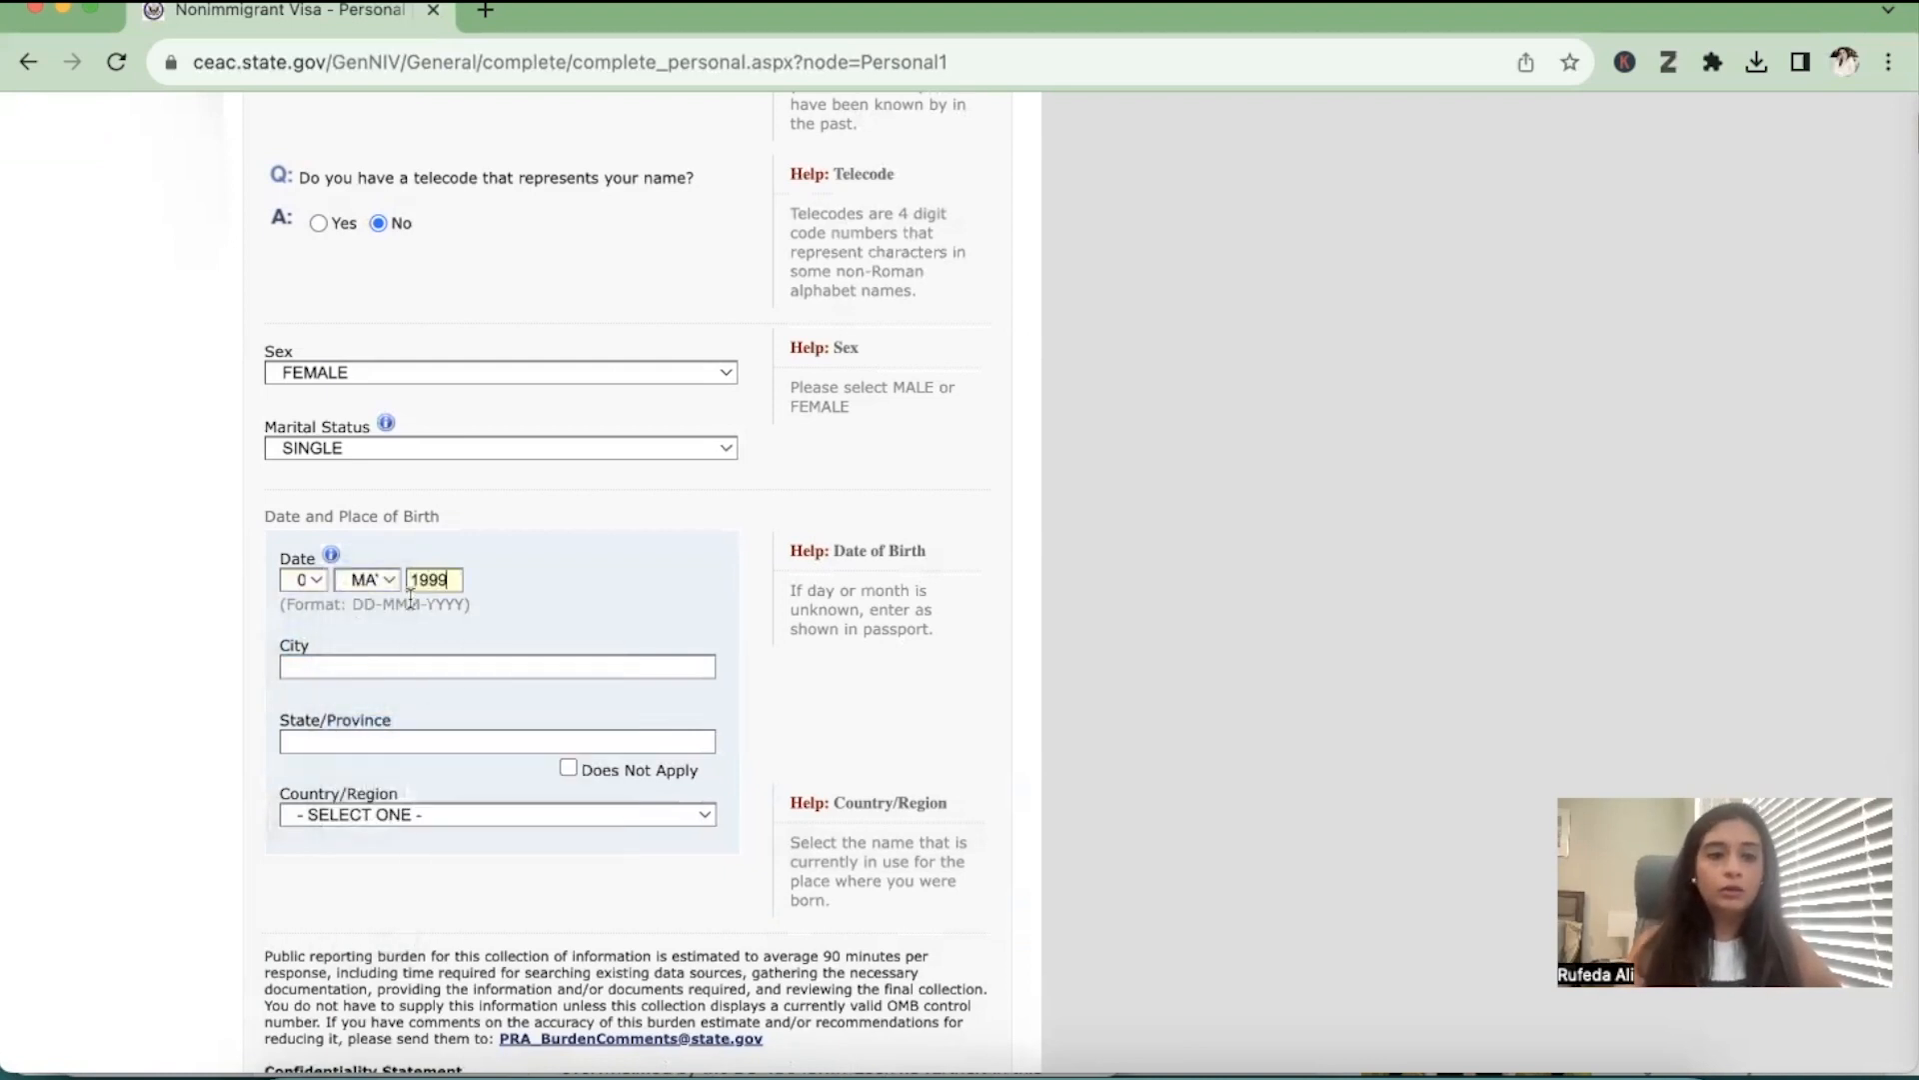
Set the place of birth to KARACHI, SINDH, PAKISTAN and continue to the second personal information page
{"action": "left_click", "coordinate": [375, 665]}
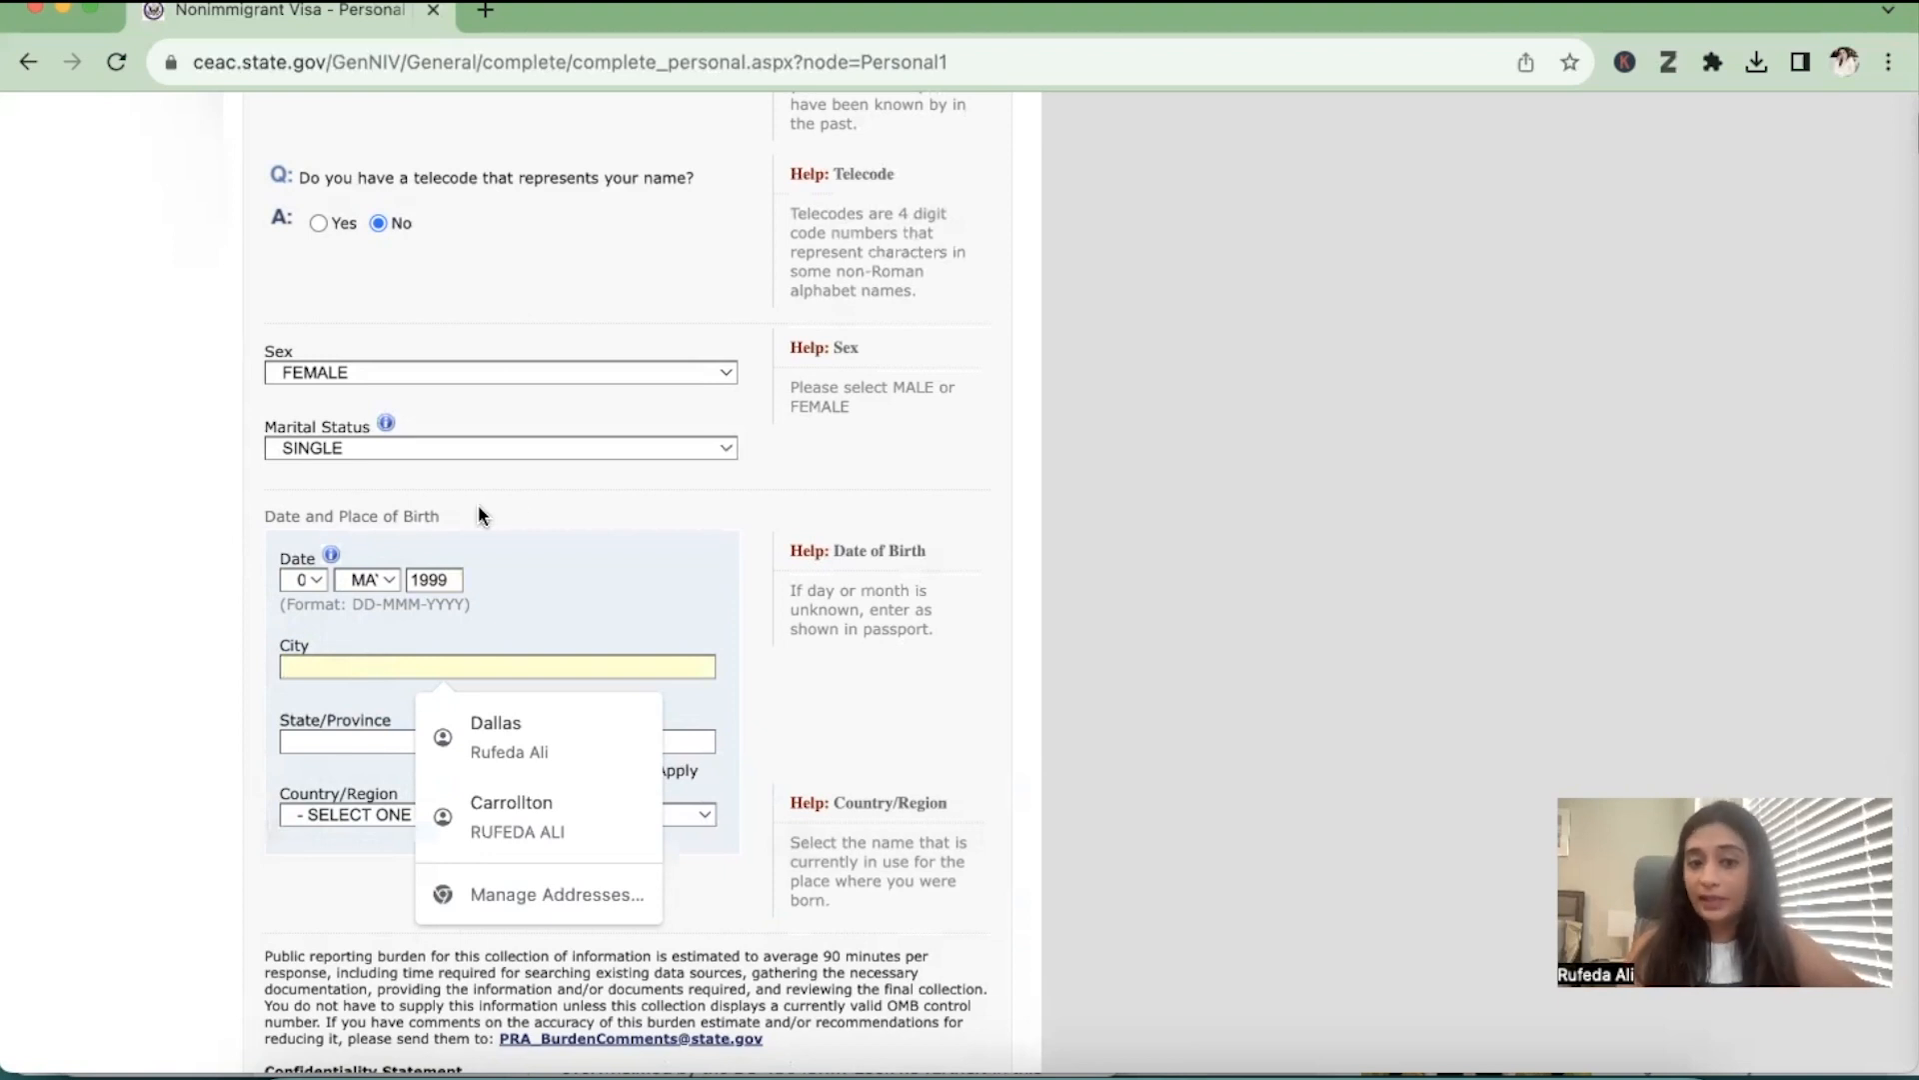
{"action": "type", "text": "KARACHI"}
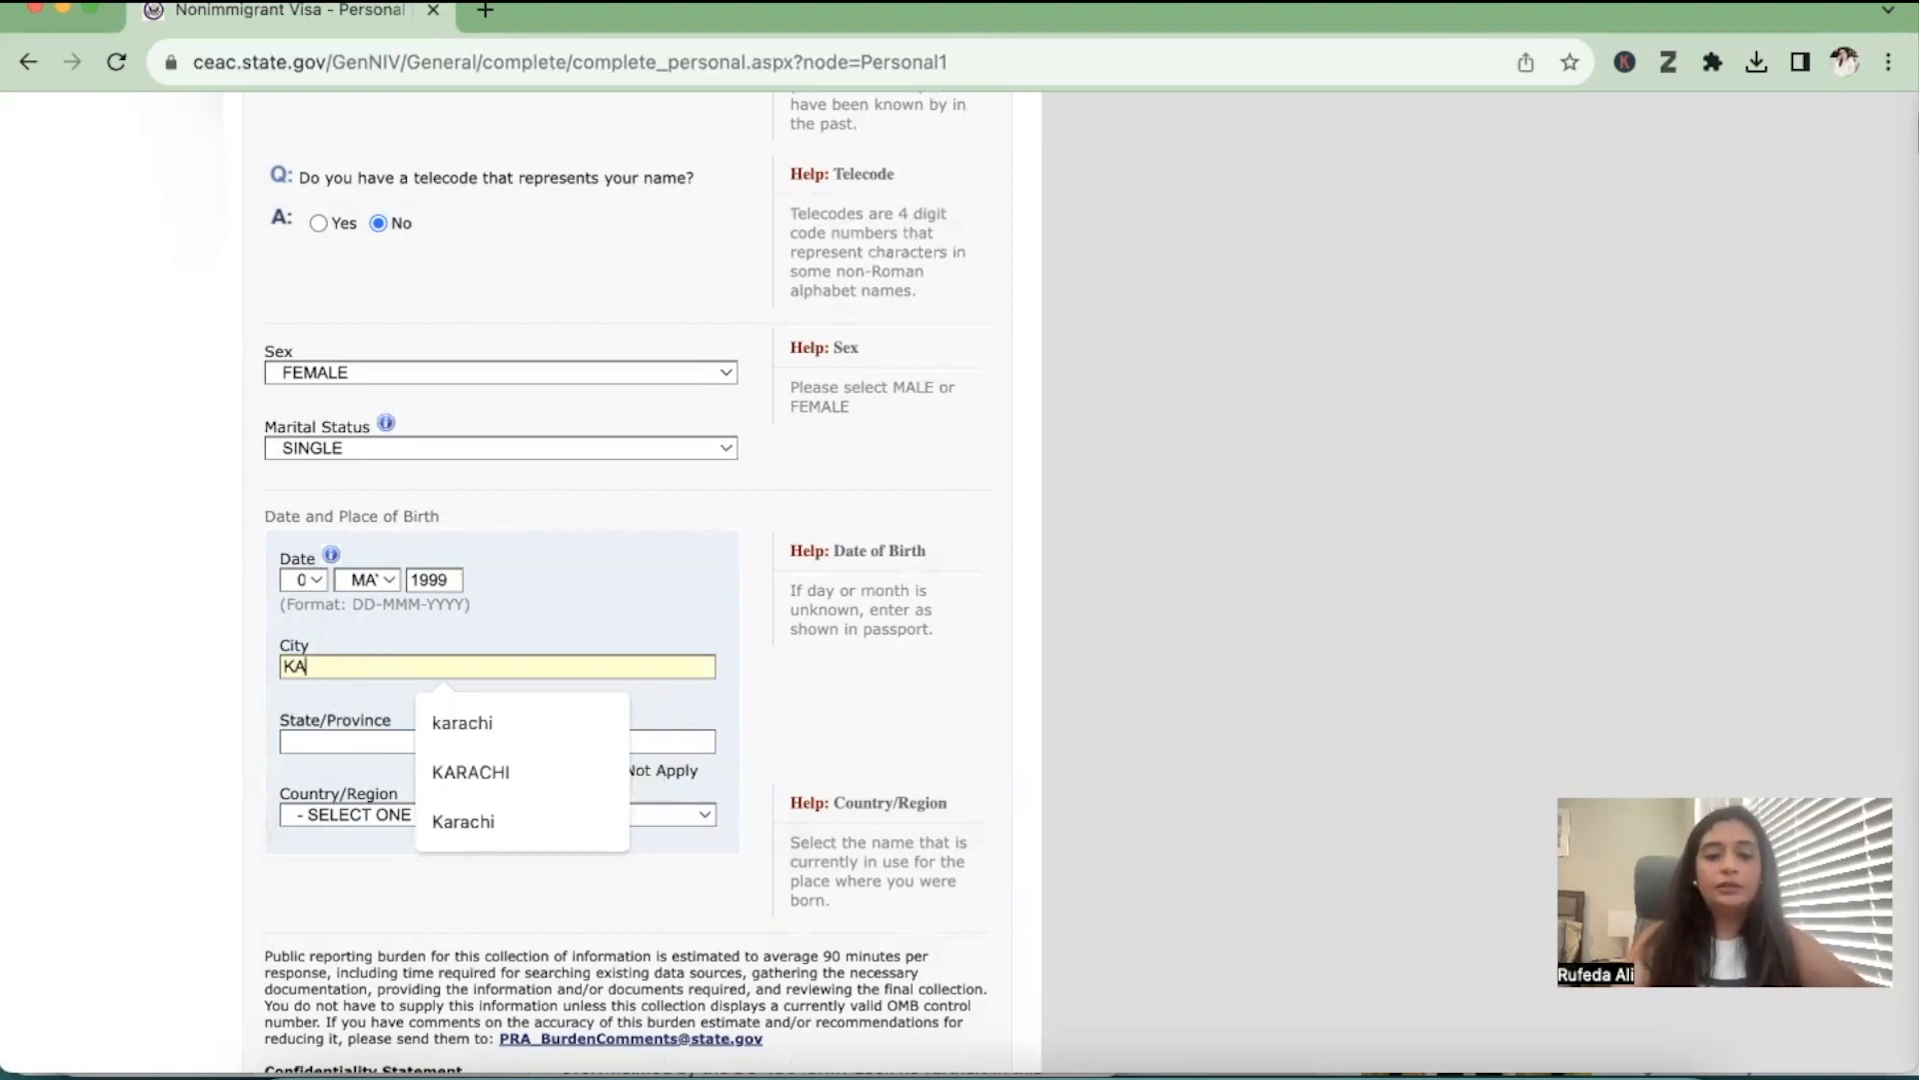
{"action": "key", "text": "Tab"}
{"action": "type", "text": "SIND"}
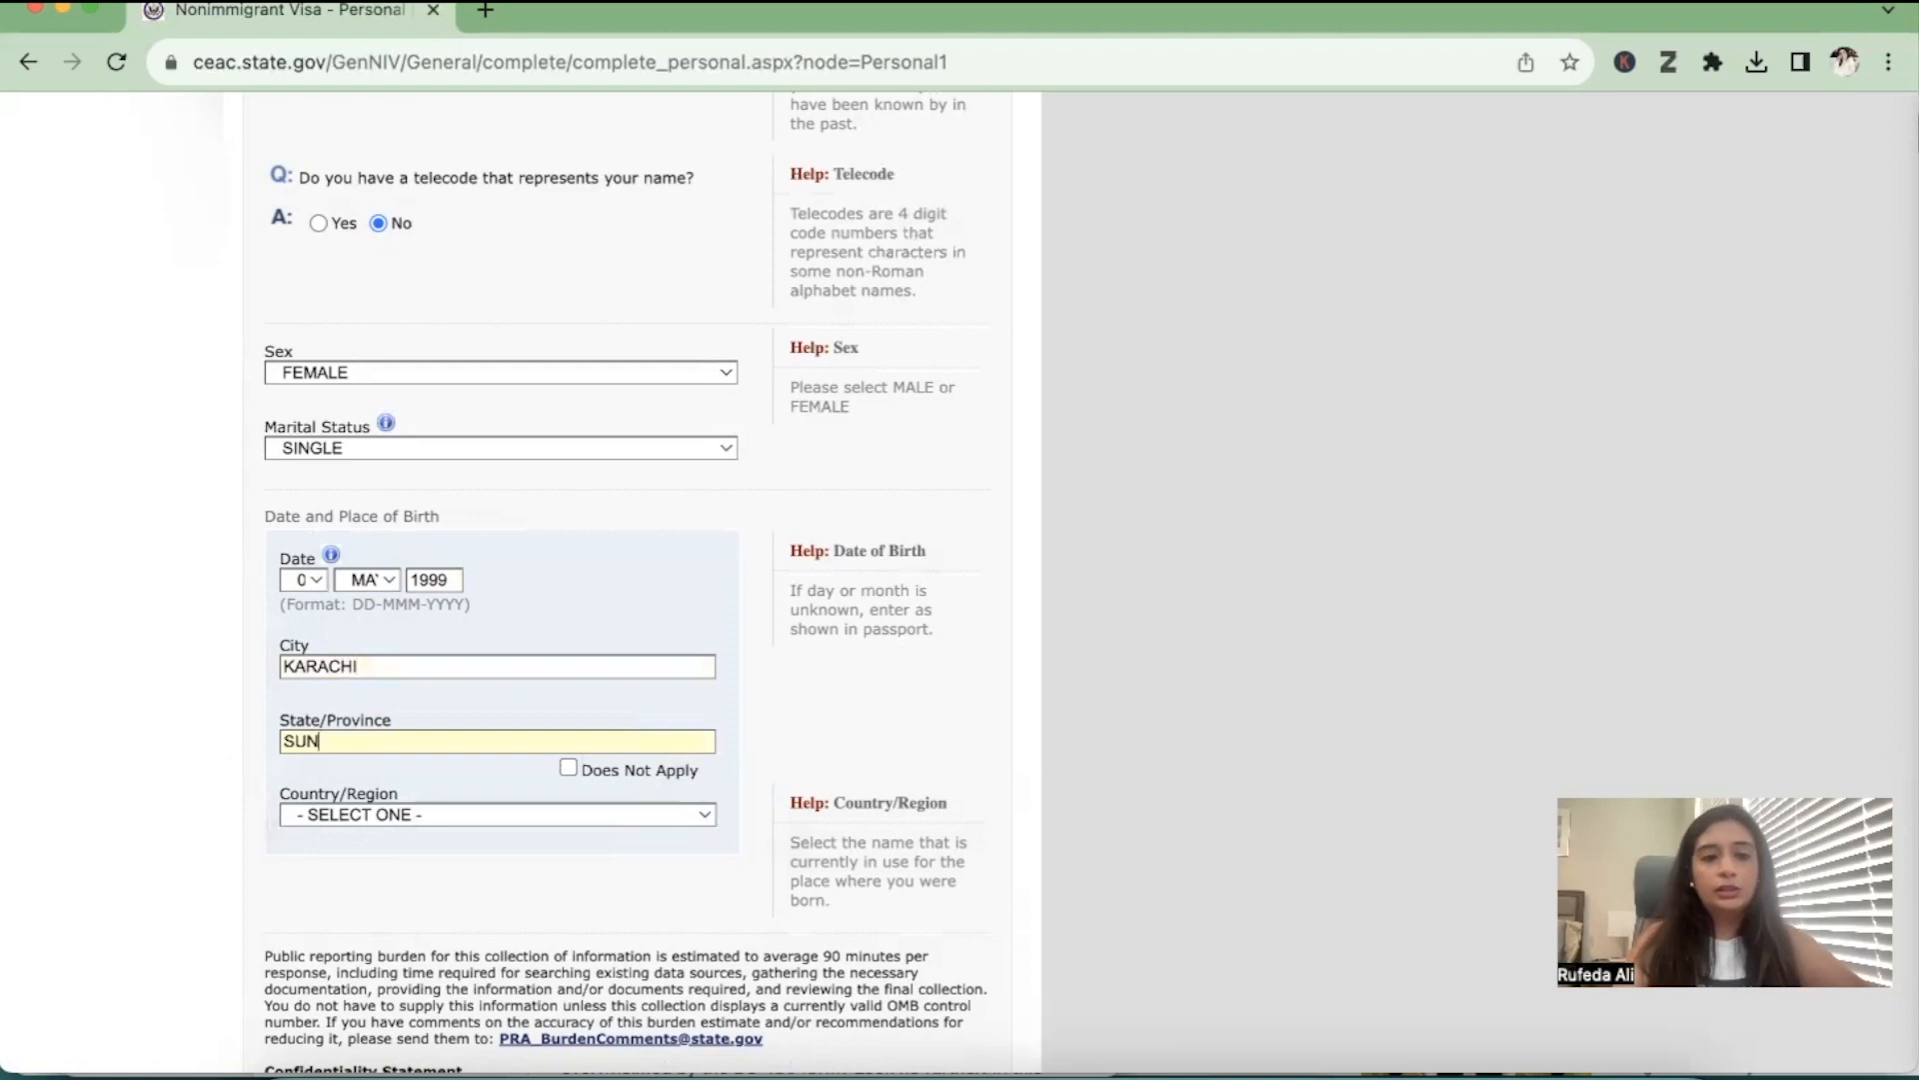
{"action": "type", "text": "H"}
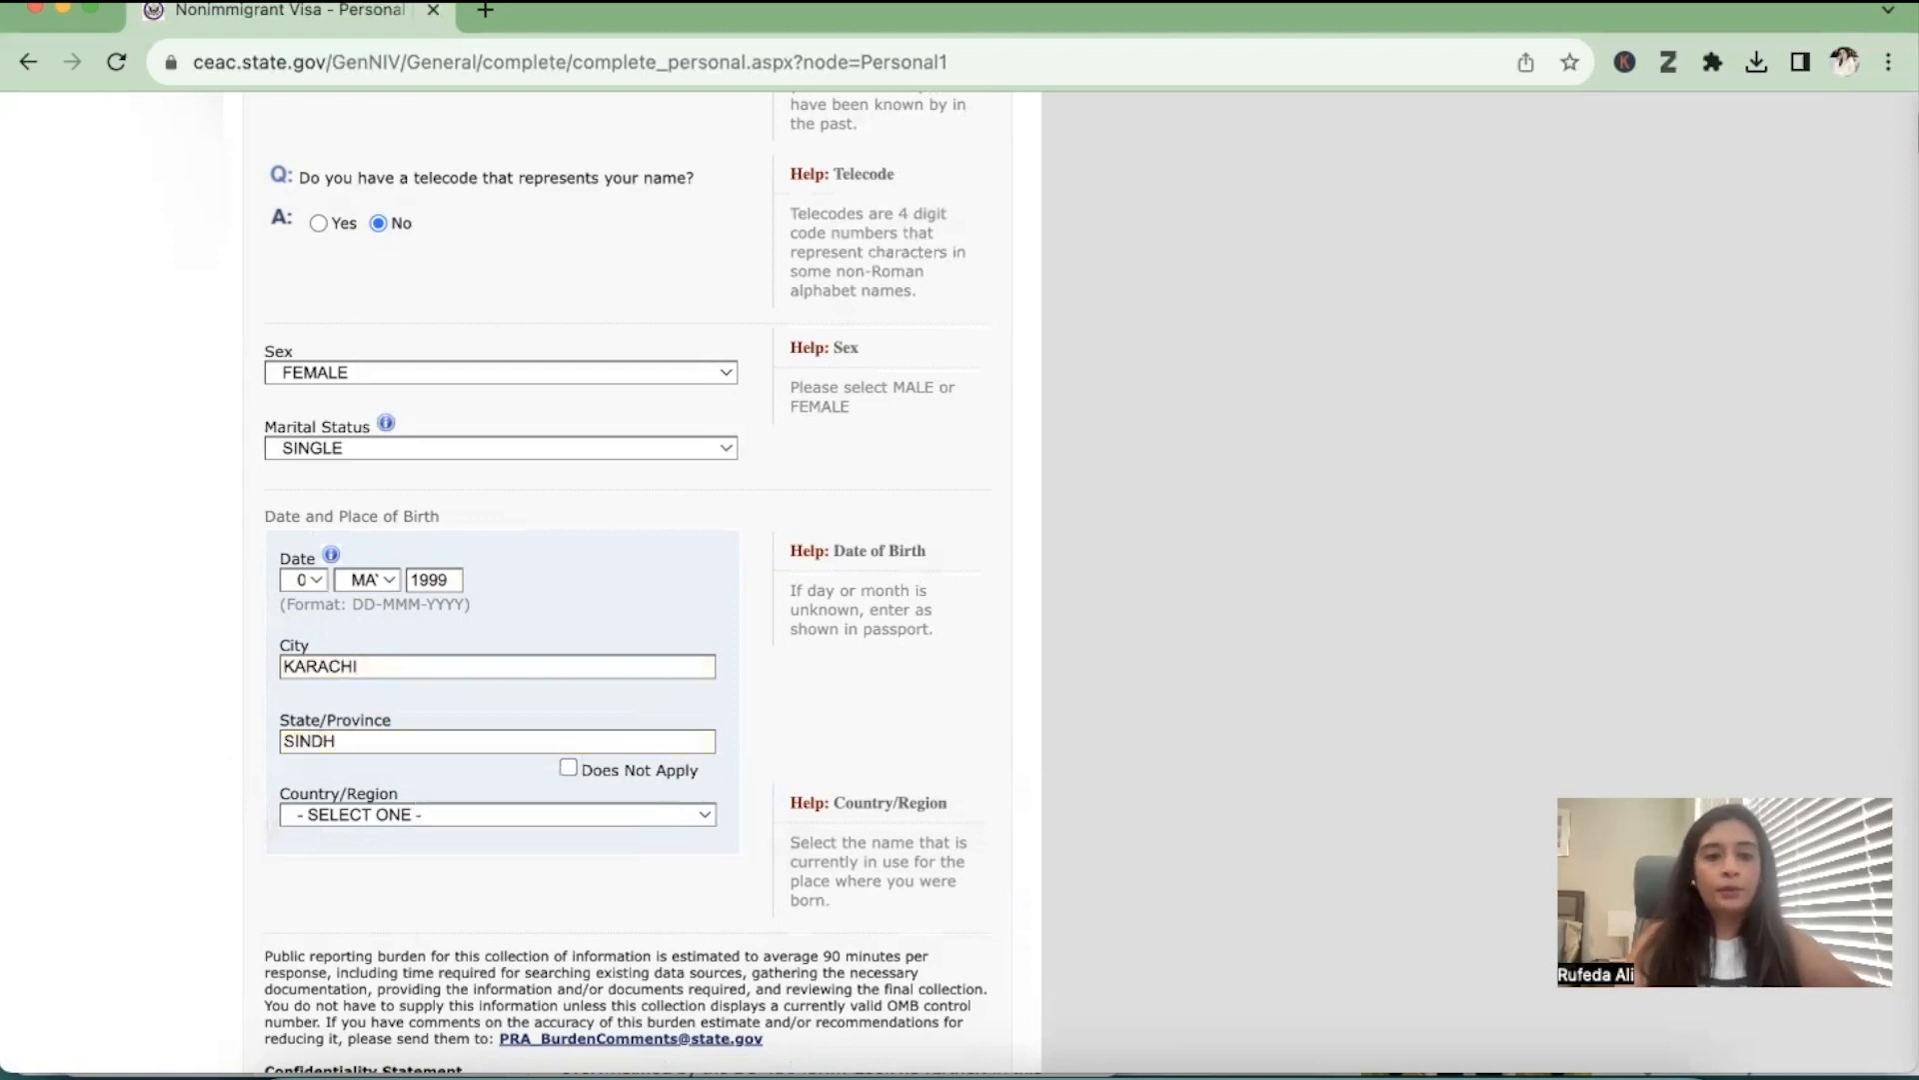
{"action": "left_click", "coordinate": [354, 818]}
{"action": "key", "text": "p"}
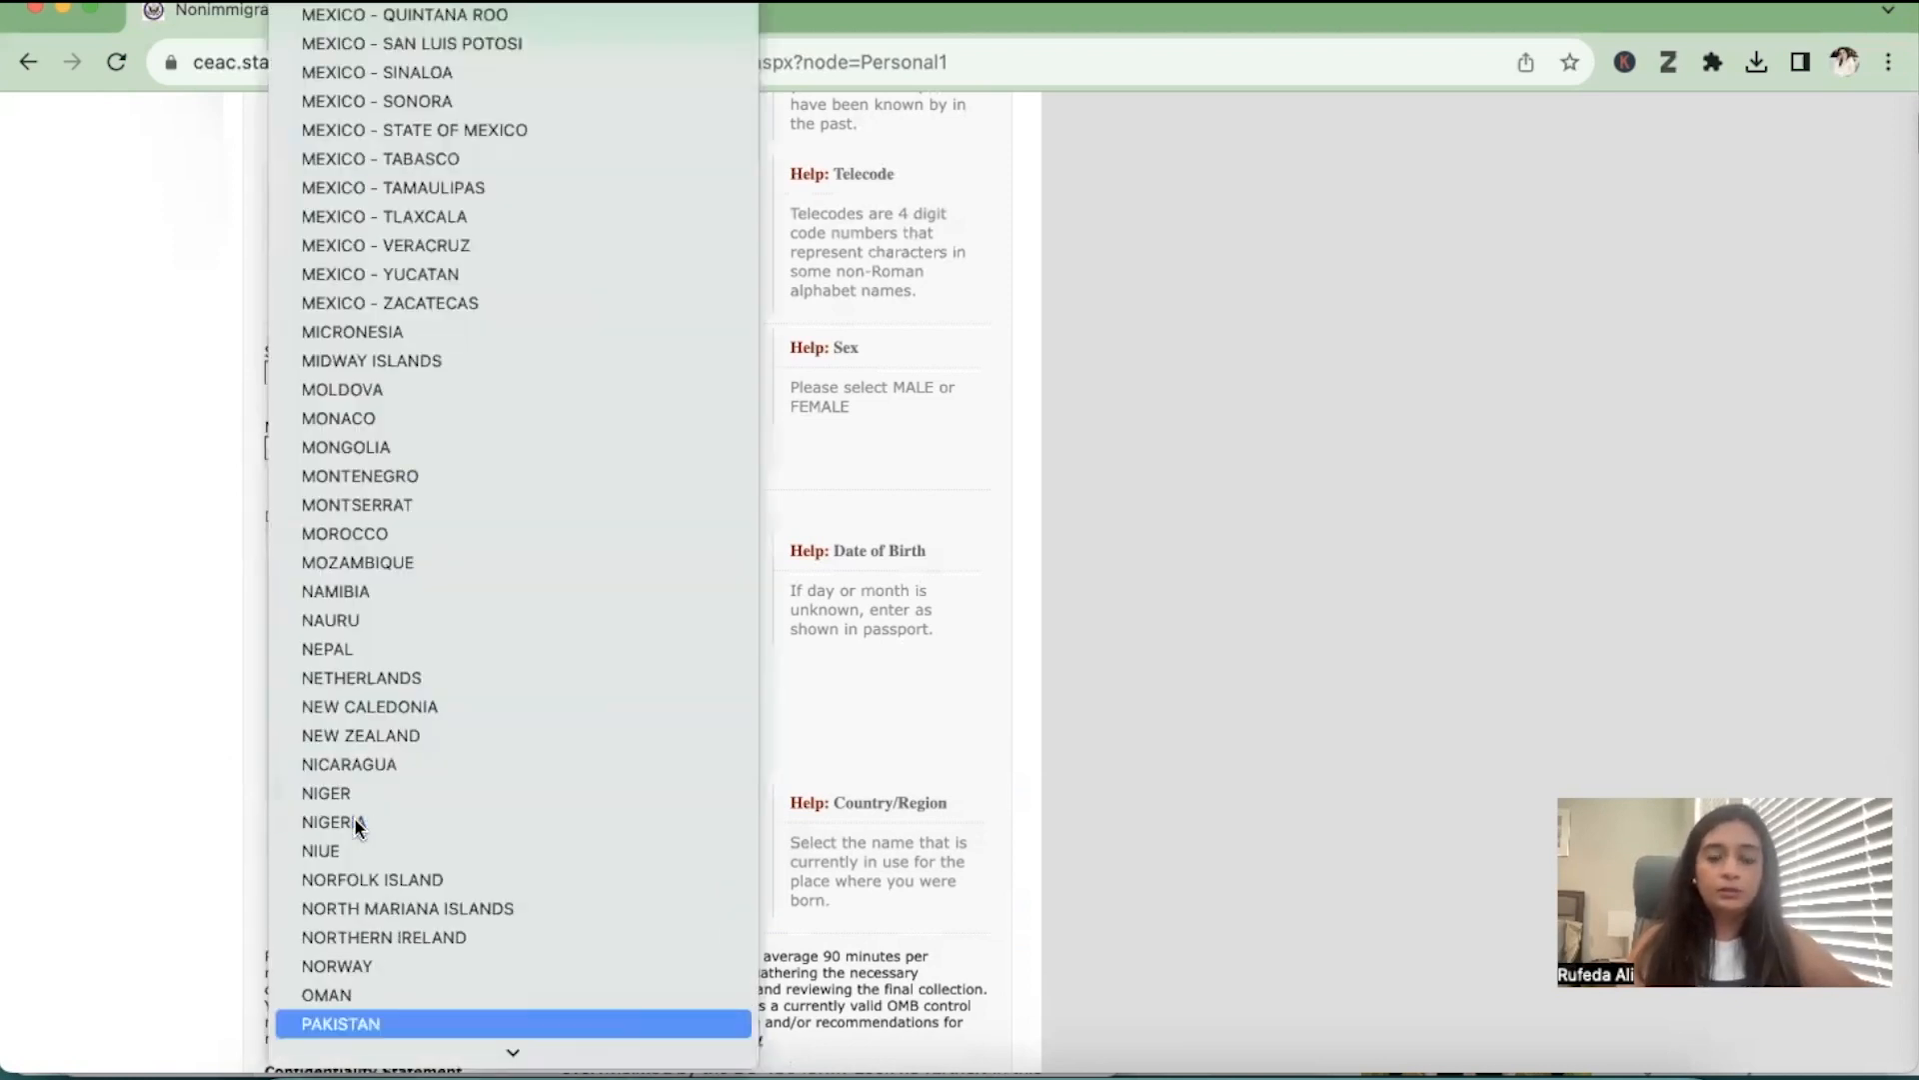
{"action": "key", "text": "Return"}
{"action": "scroll", "coordinate": [609, 828], "scroll_direction": "down", "scroll_amount": 5}
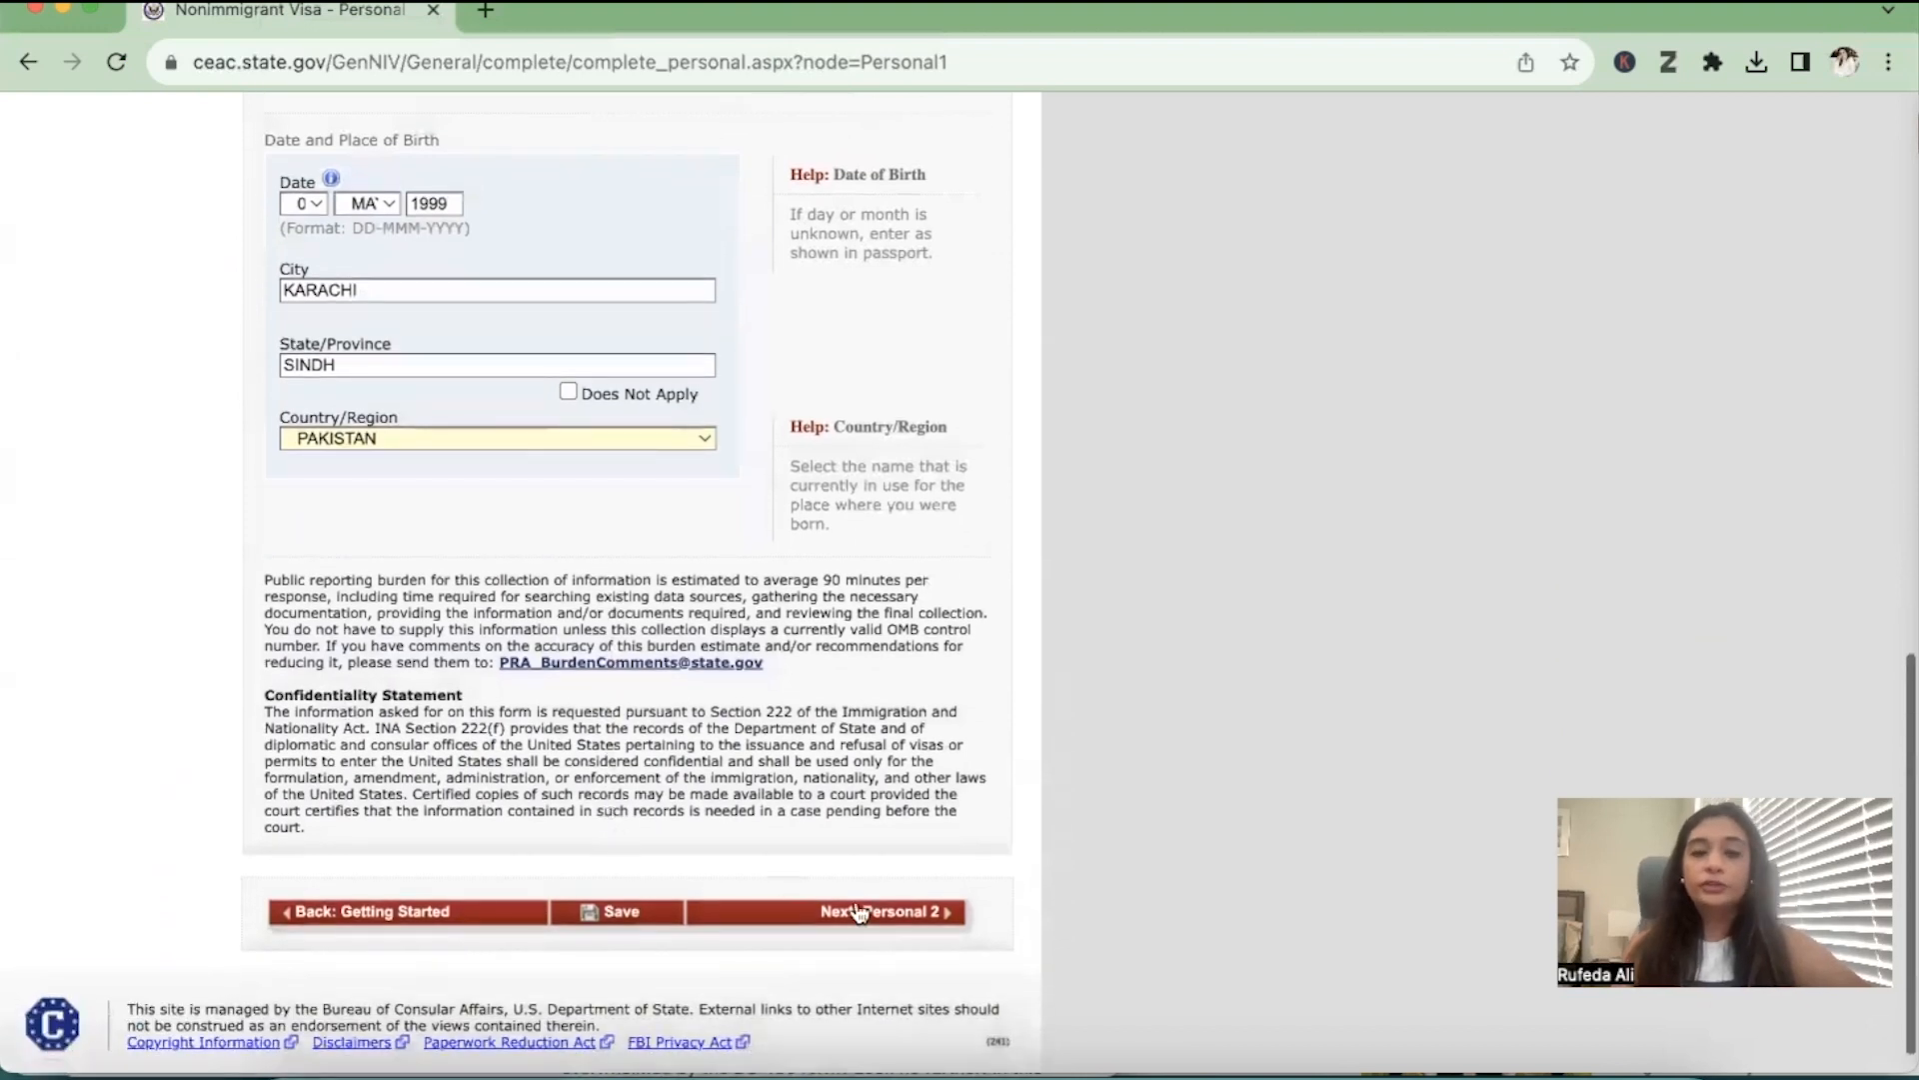
{"action": "left_click", "coordinate": [881, 912]}
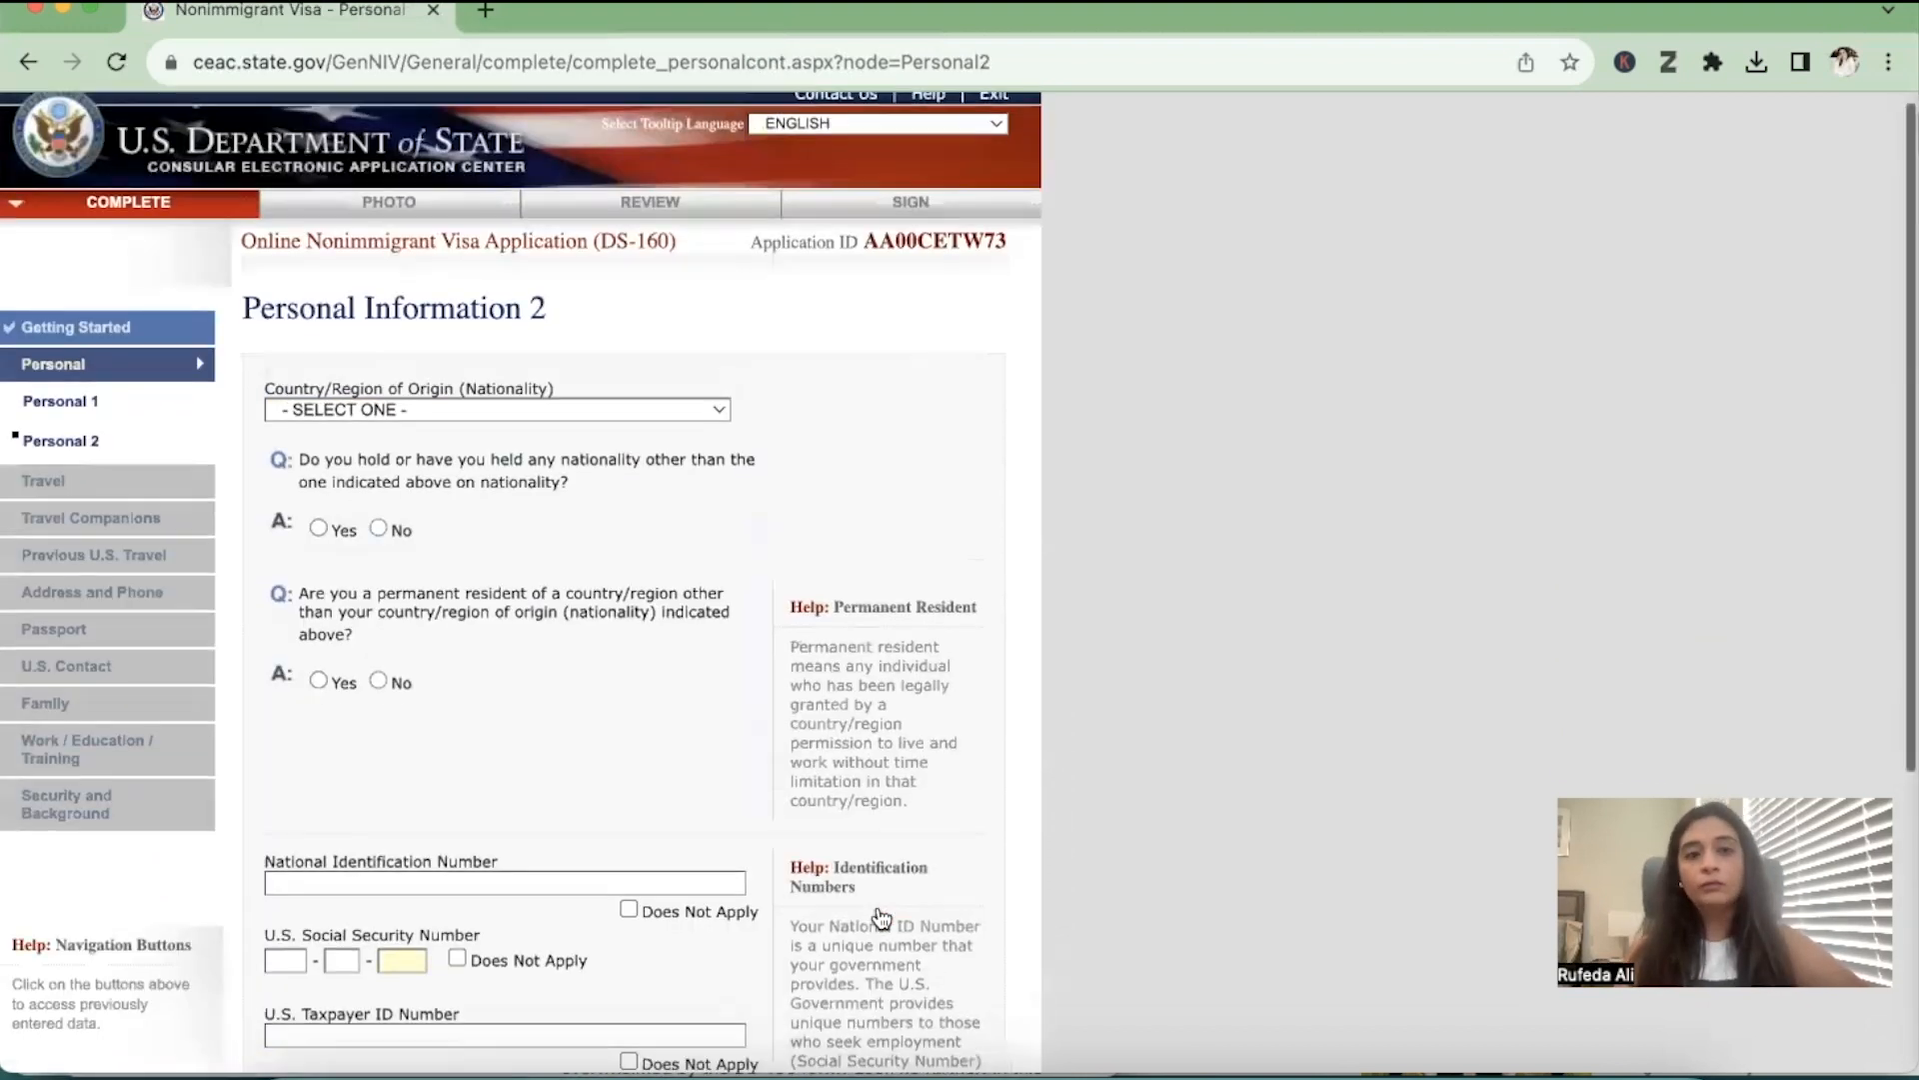
Set the nationality to PAKISTAN and answer No to holding another nationality and to permanent residency in another country
{"action": "left_click", "coordinate": [591, 370]}
{"action": "key", "text": "p"}
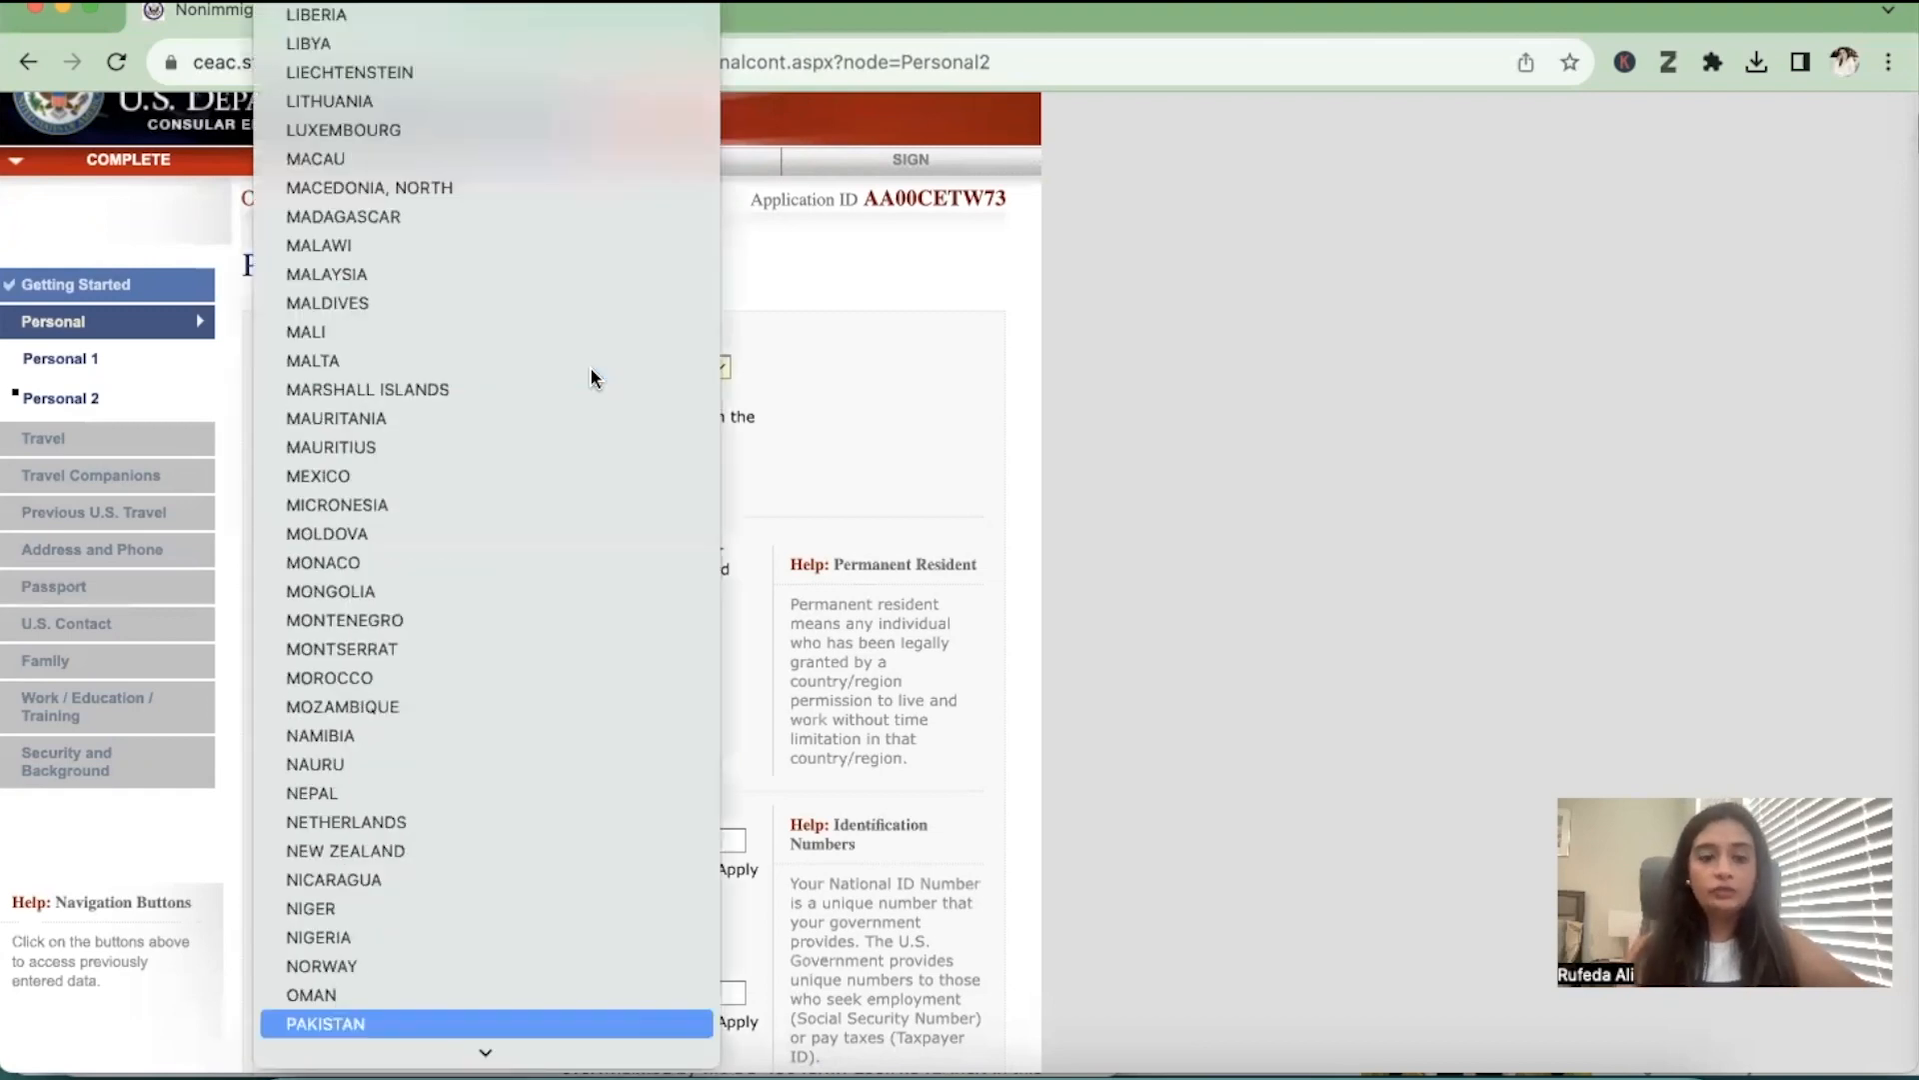
{"action": "key", "text": "Return"}
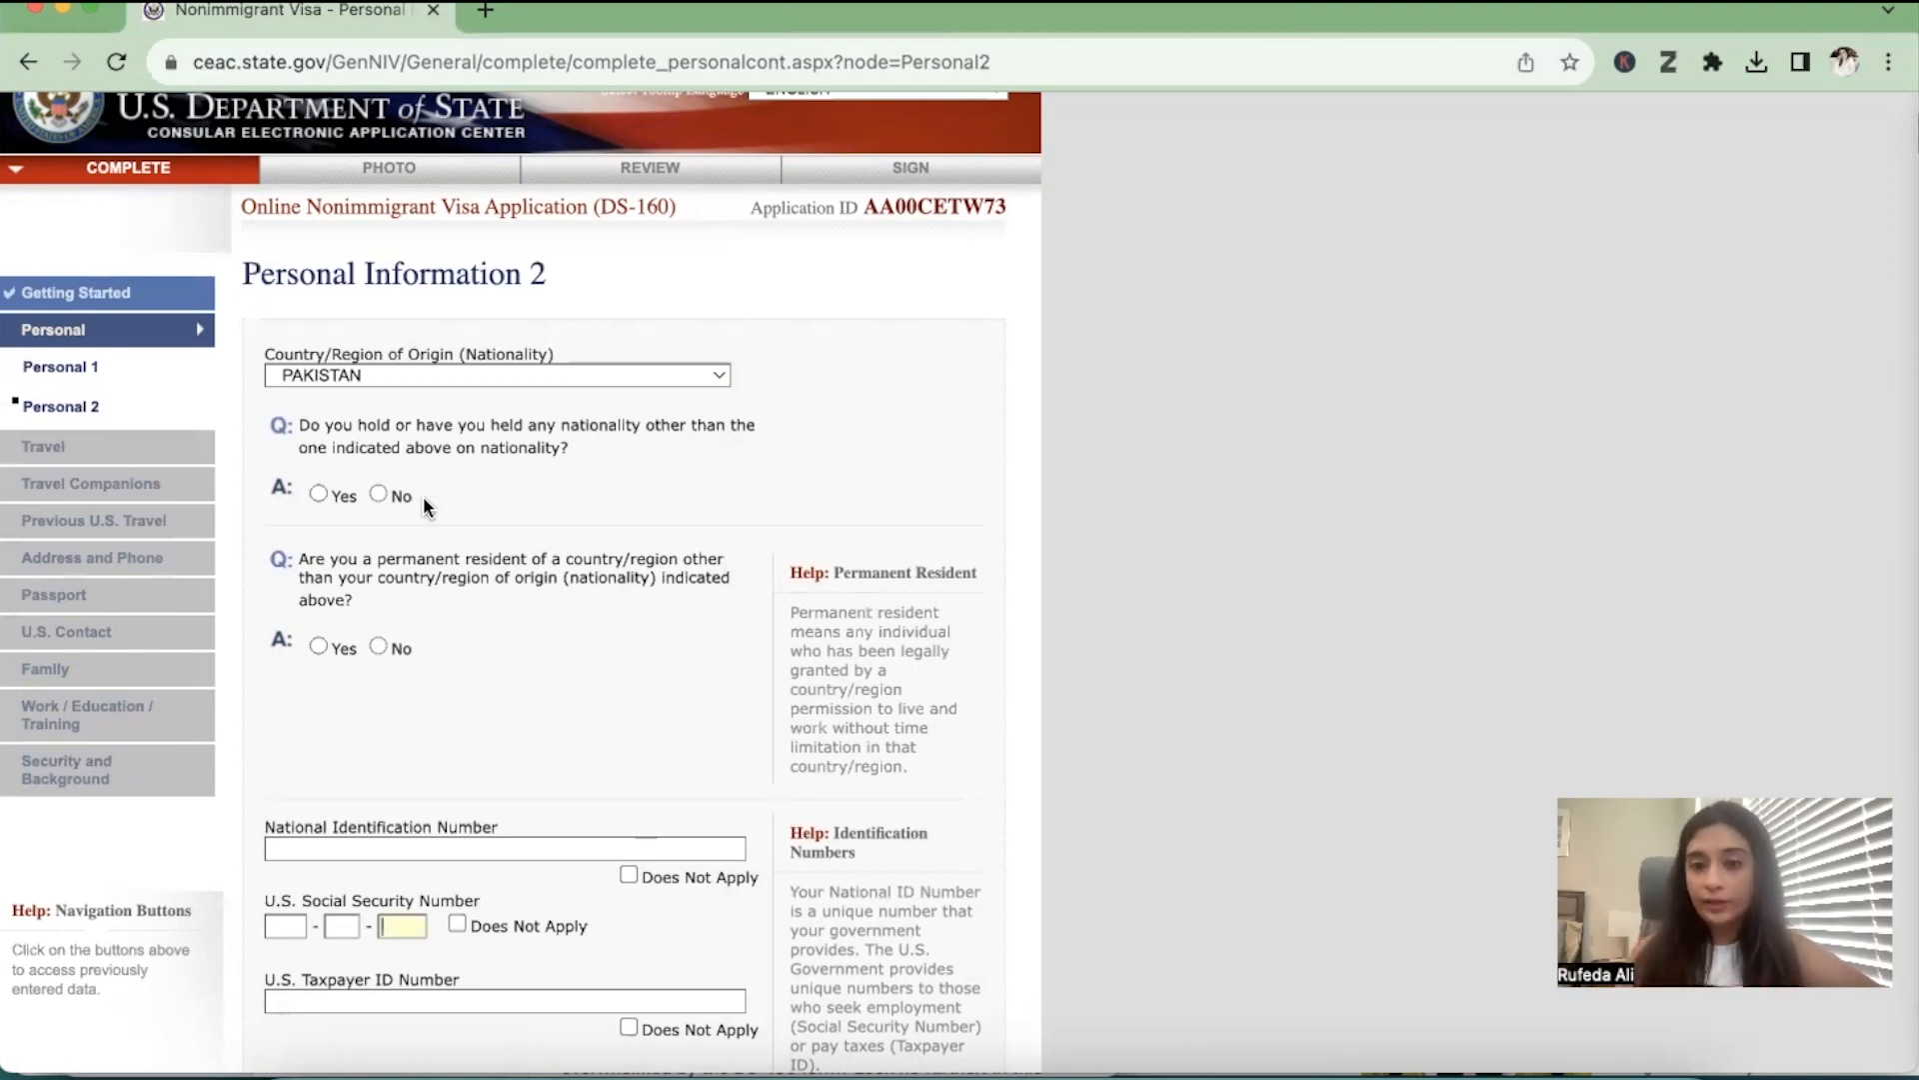
{"action": "left_click", "coordinate": [378, 494]}
{"action": "scroll", "coordinate": [375, 600], "scroll_direction": "up", "scroll_amount": 1}
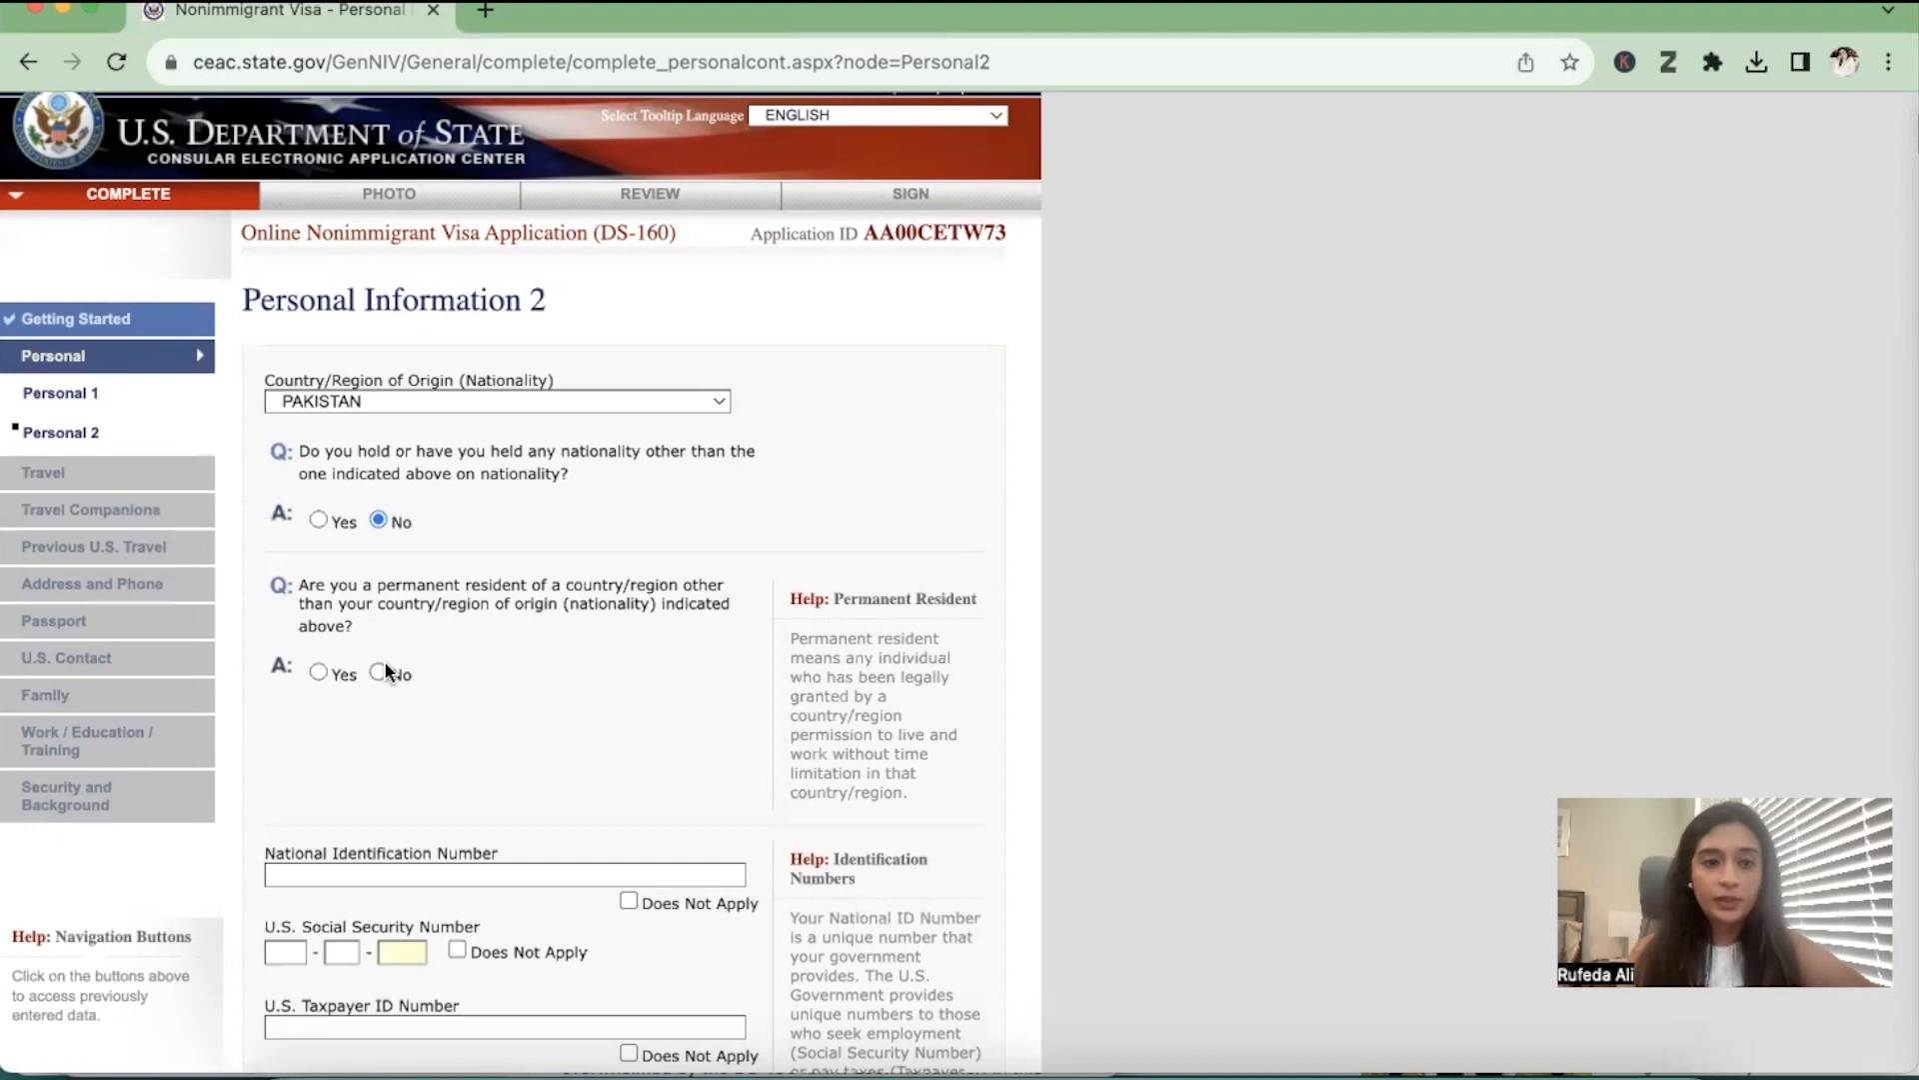
{"action": "scroll", "coordinate": [372, 677], "scroll_direction": "down", "scroll_amount": 3}
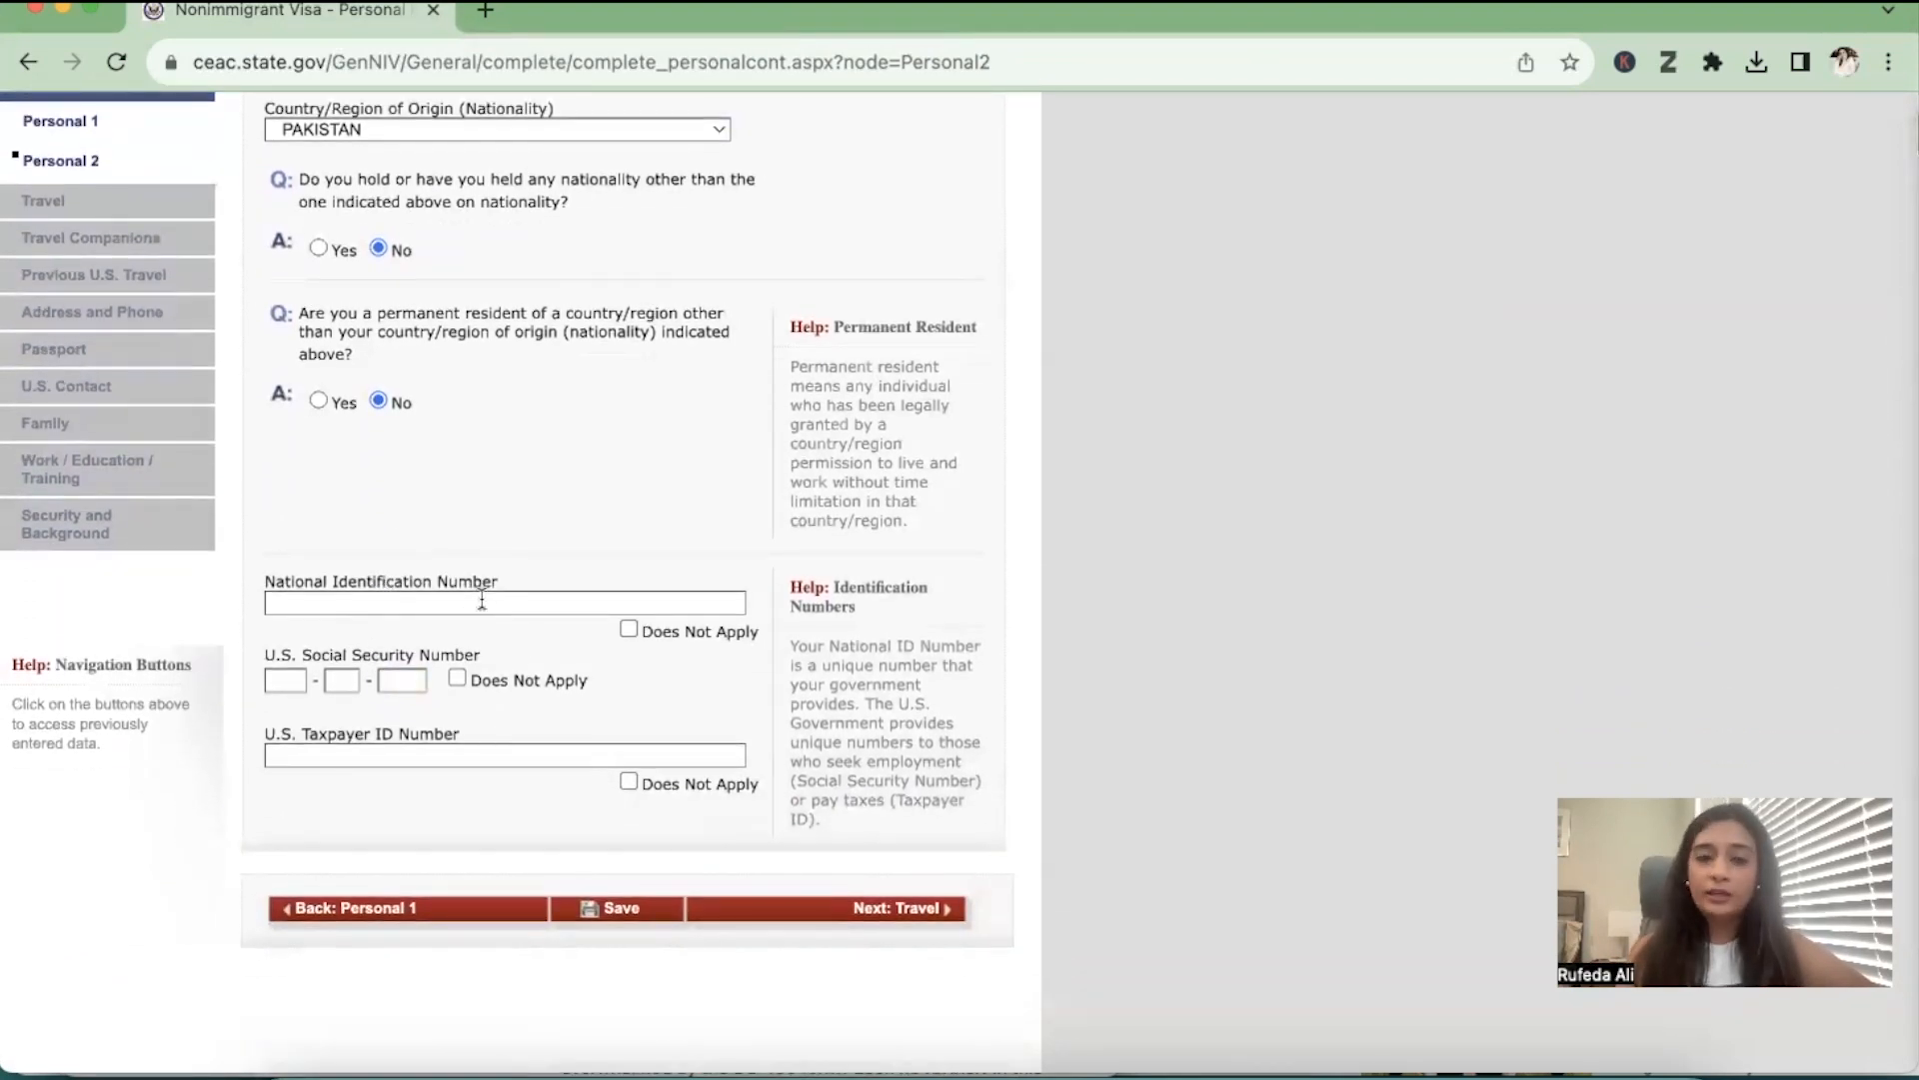
Mark the National Identification, U.S. Social Security and U.S. Taxpayer ID numbers as Does Not Apply and continue to Travel
{"action": "left_click", "coordinate": [628, 630]}
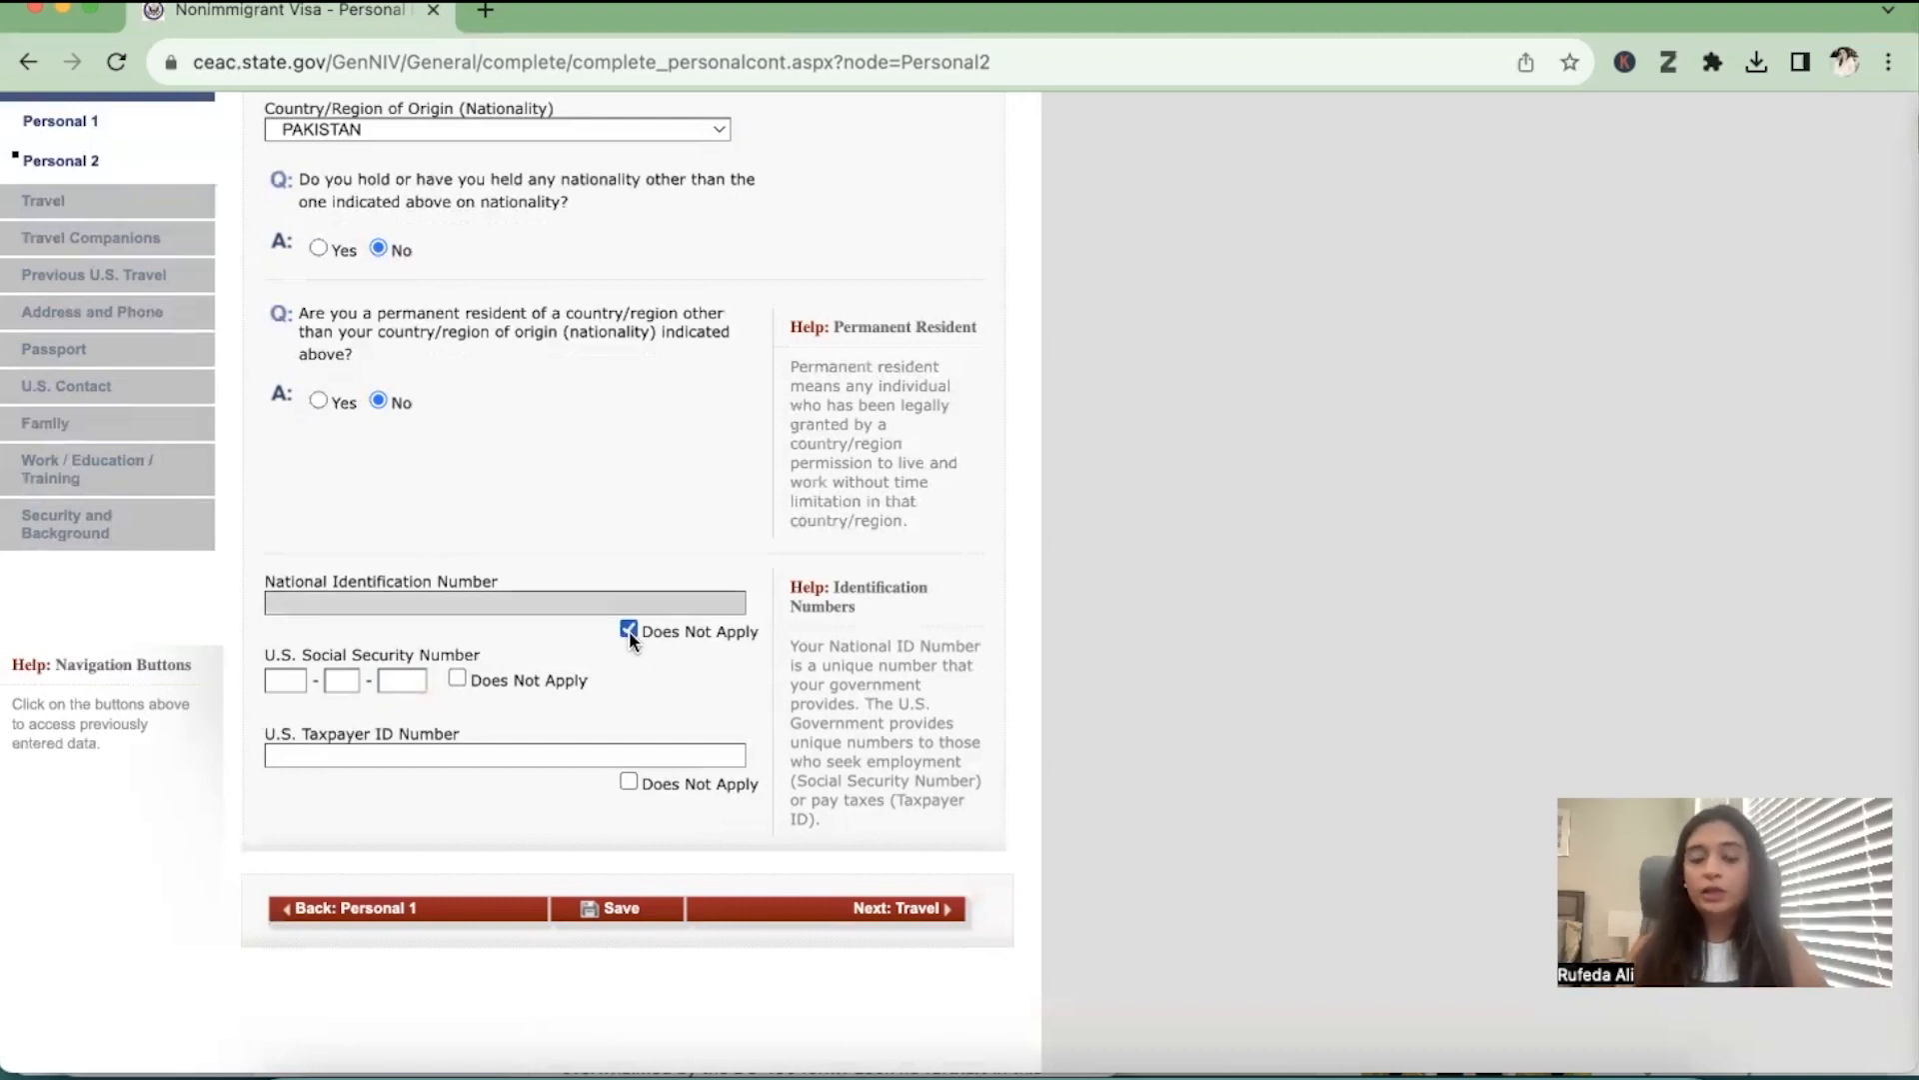
{"action": "left_click", "coordinate": [456, 678]}
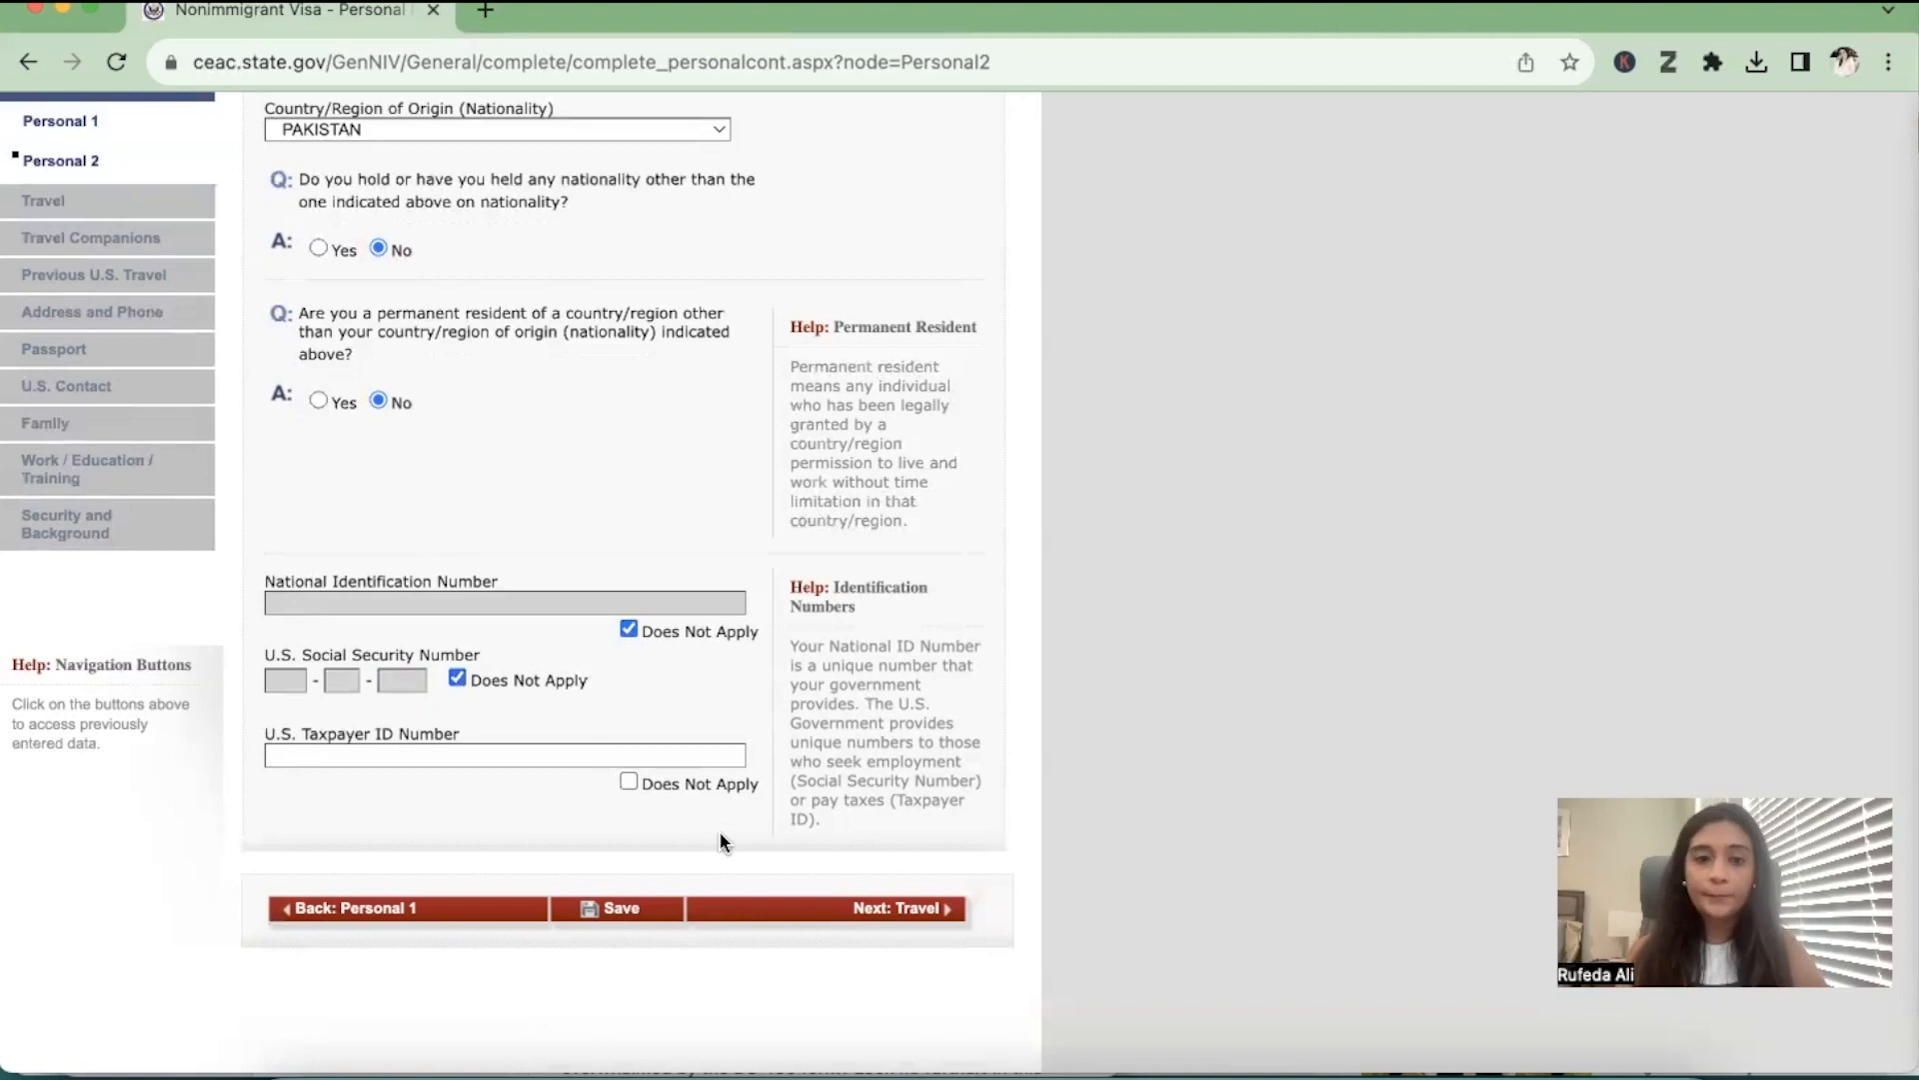
{"action": "left_click", "coordinate": [628, 781]}
{"action": "left_click", "coordinate": [945, 917]}
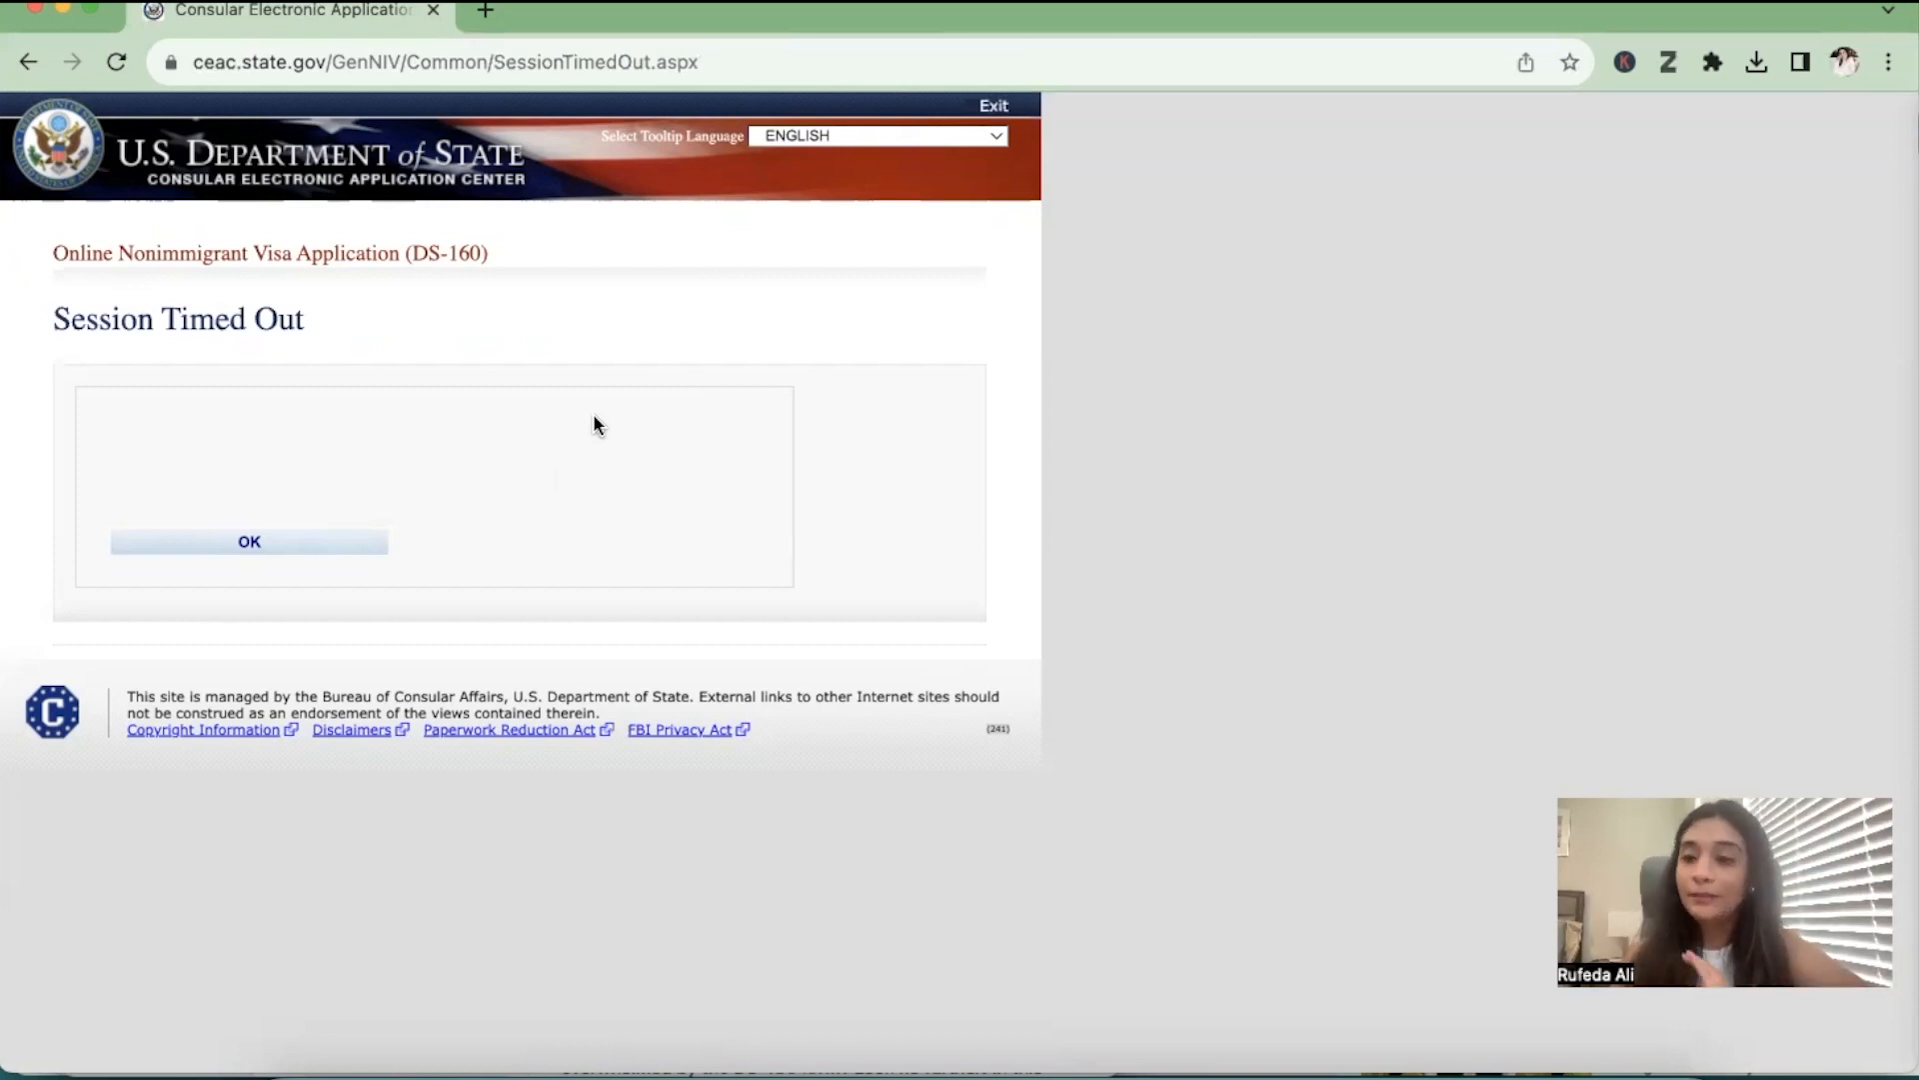
Dismiss the session timeout page and choose PAKISTAN, KARACHI as the location for the visa application
{"action": "left_click", "coordinate": [335, 544]}
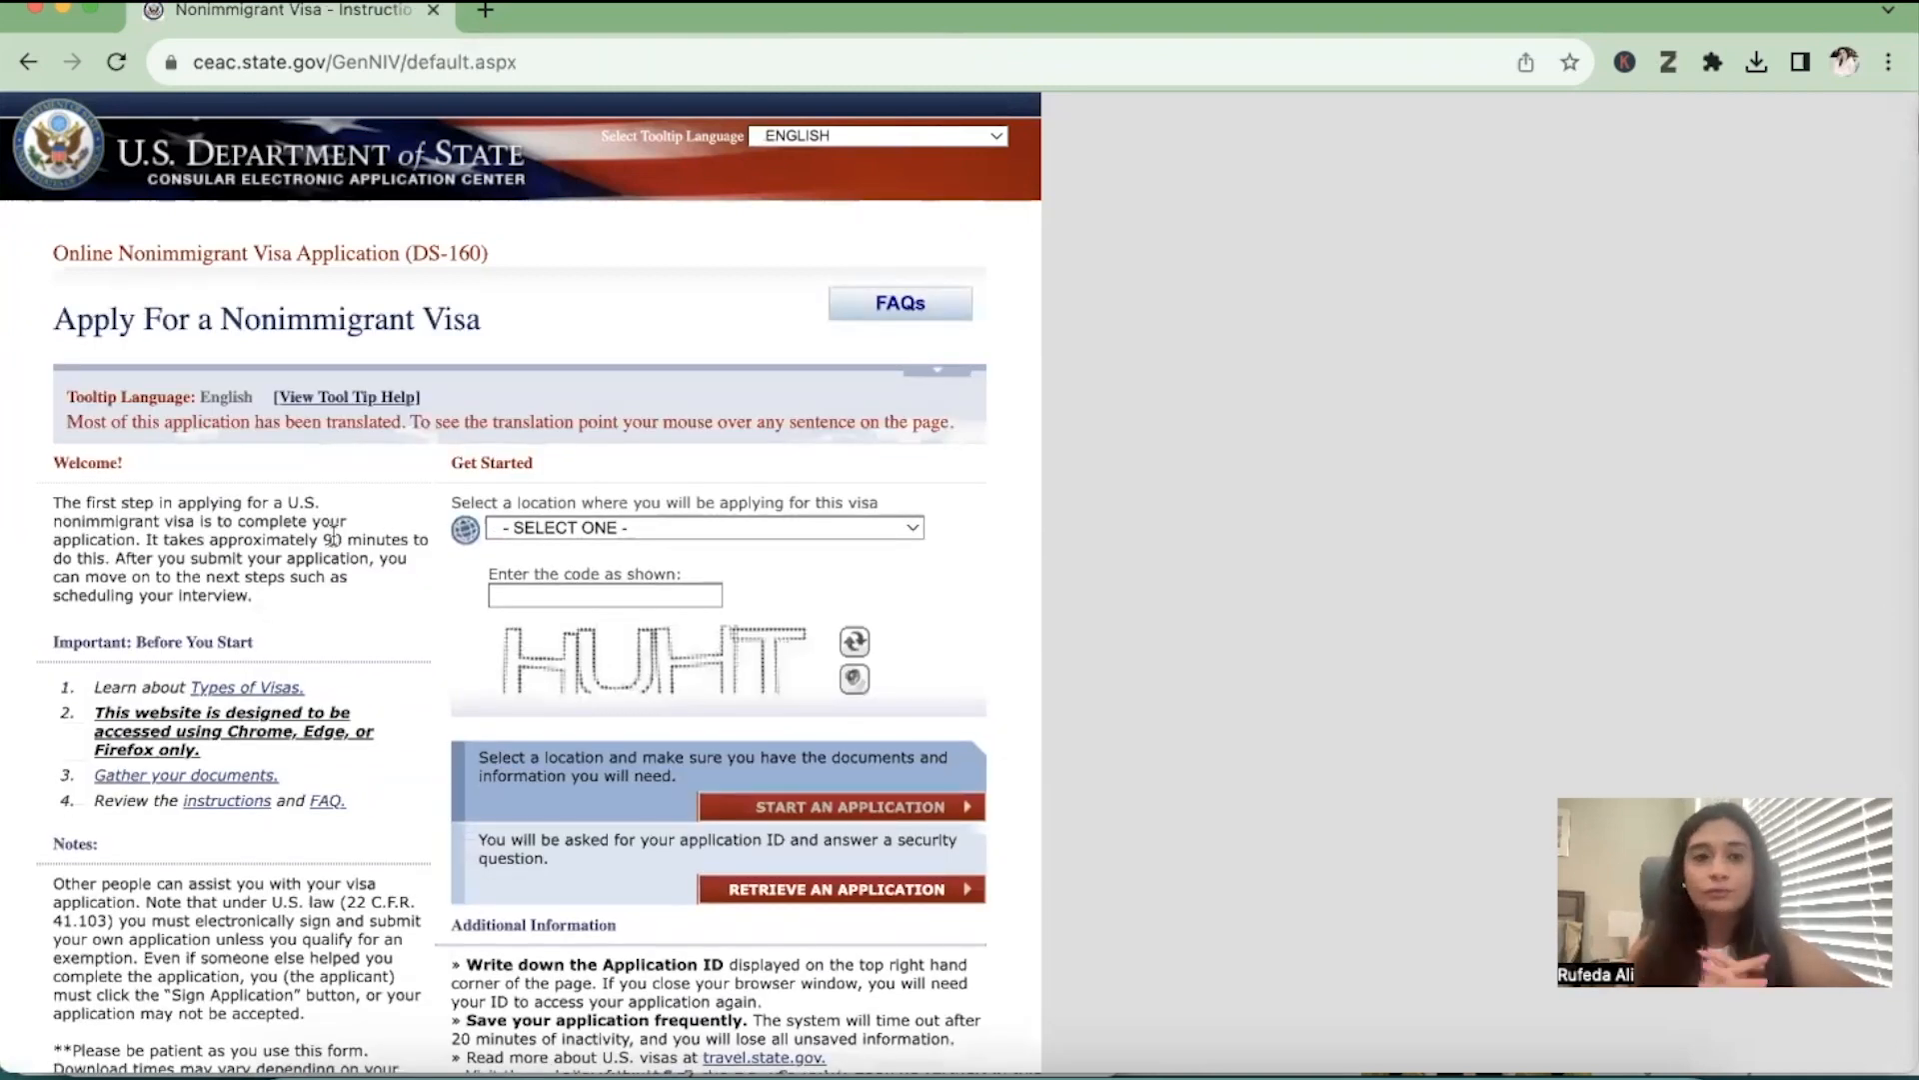
{"action": "left_click", "coordinate": [630, 529]}
{"action": "type", "text": "p"}
{"action": "key", "text": "Down"}
{"action": "key", "text": "Return"}
Enter the displayed verification code and start a new application
{"action": "left_click", "coordinate": [589, 596]}
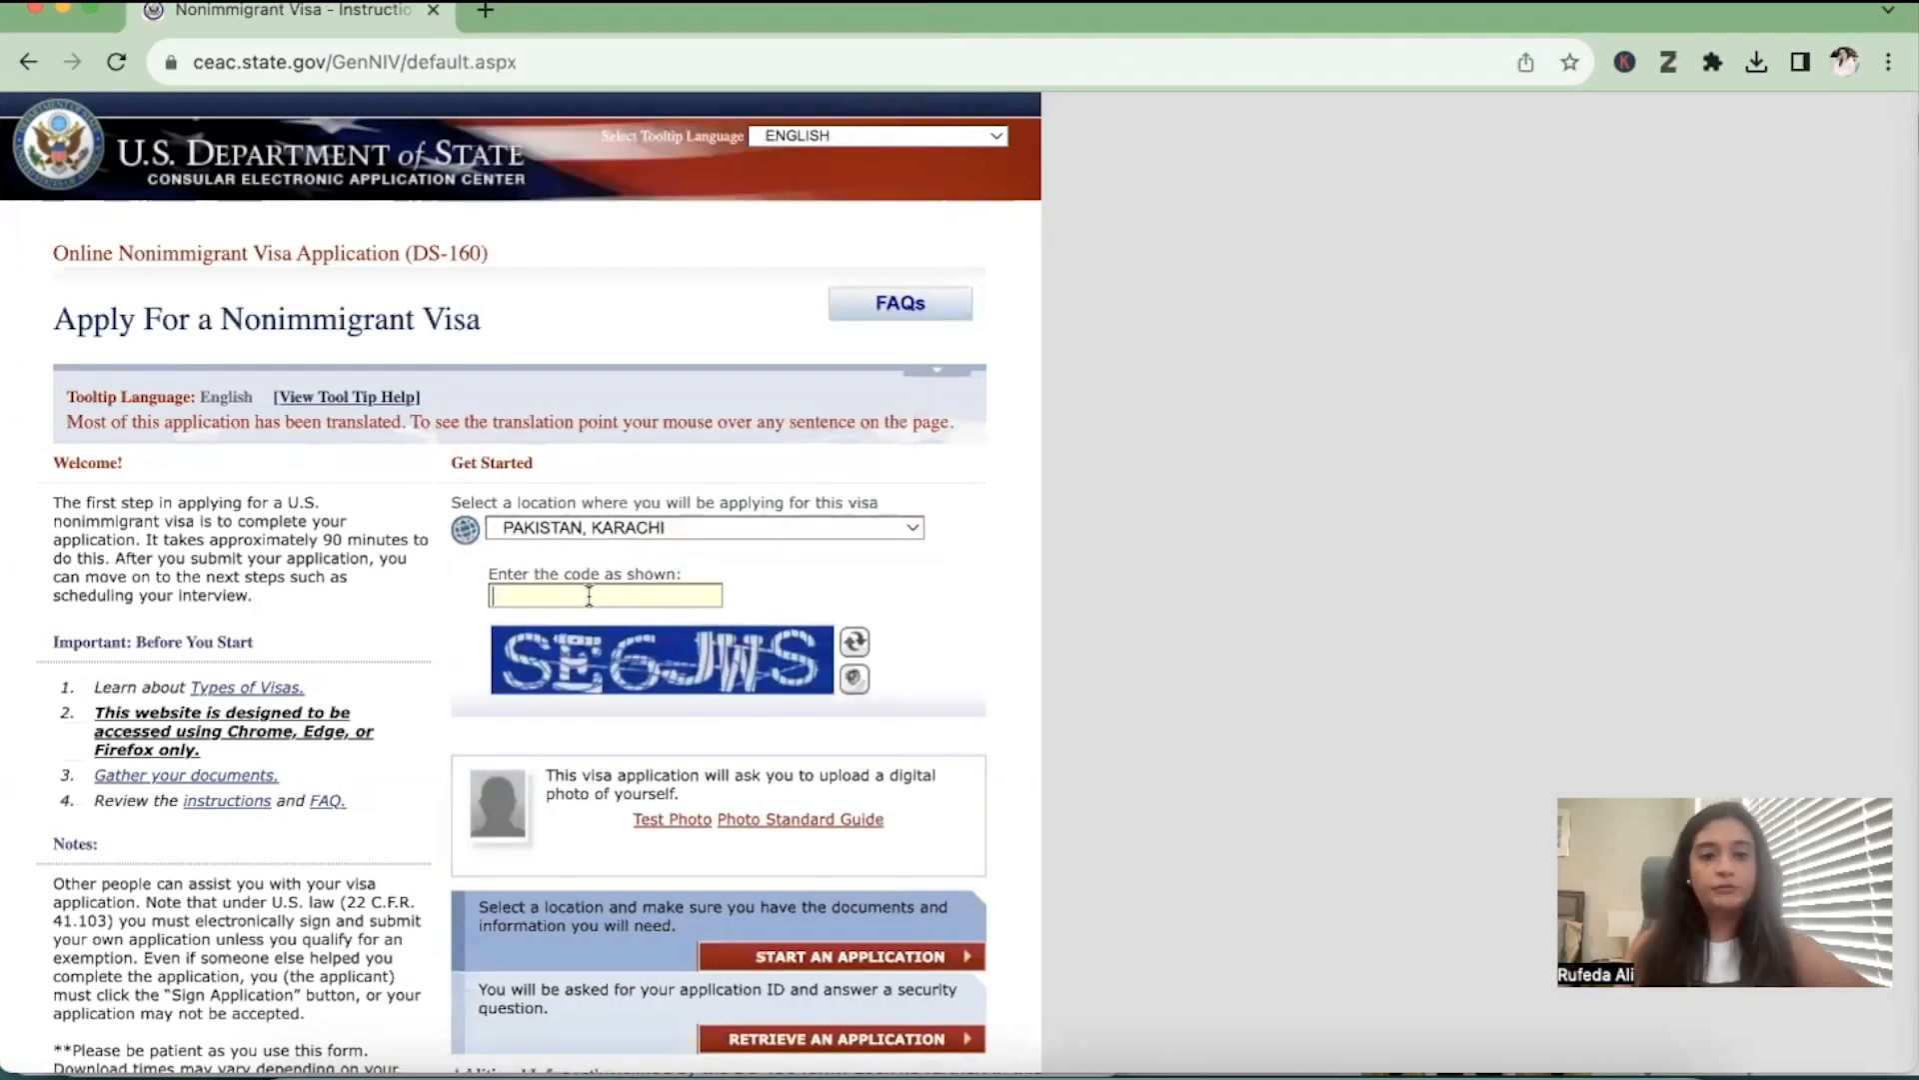
{"action": "type", "text": "SE6JWS"}
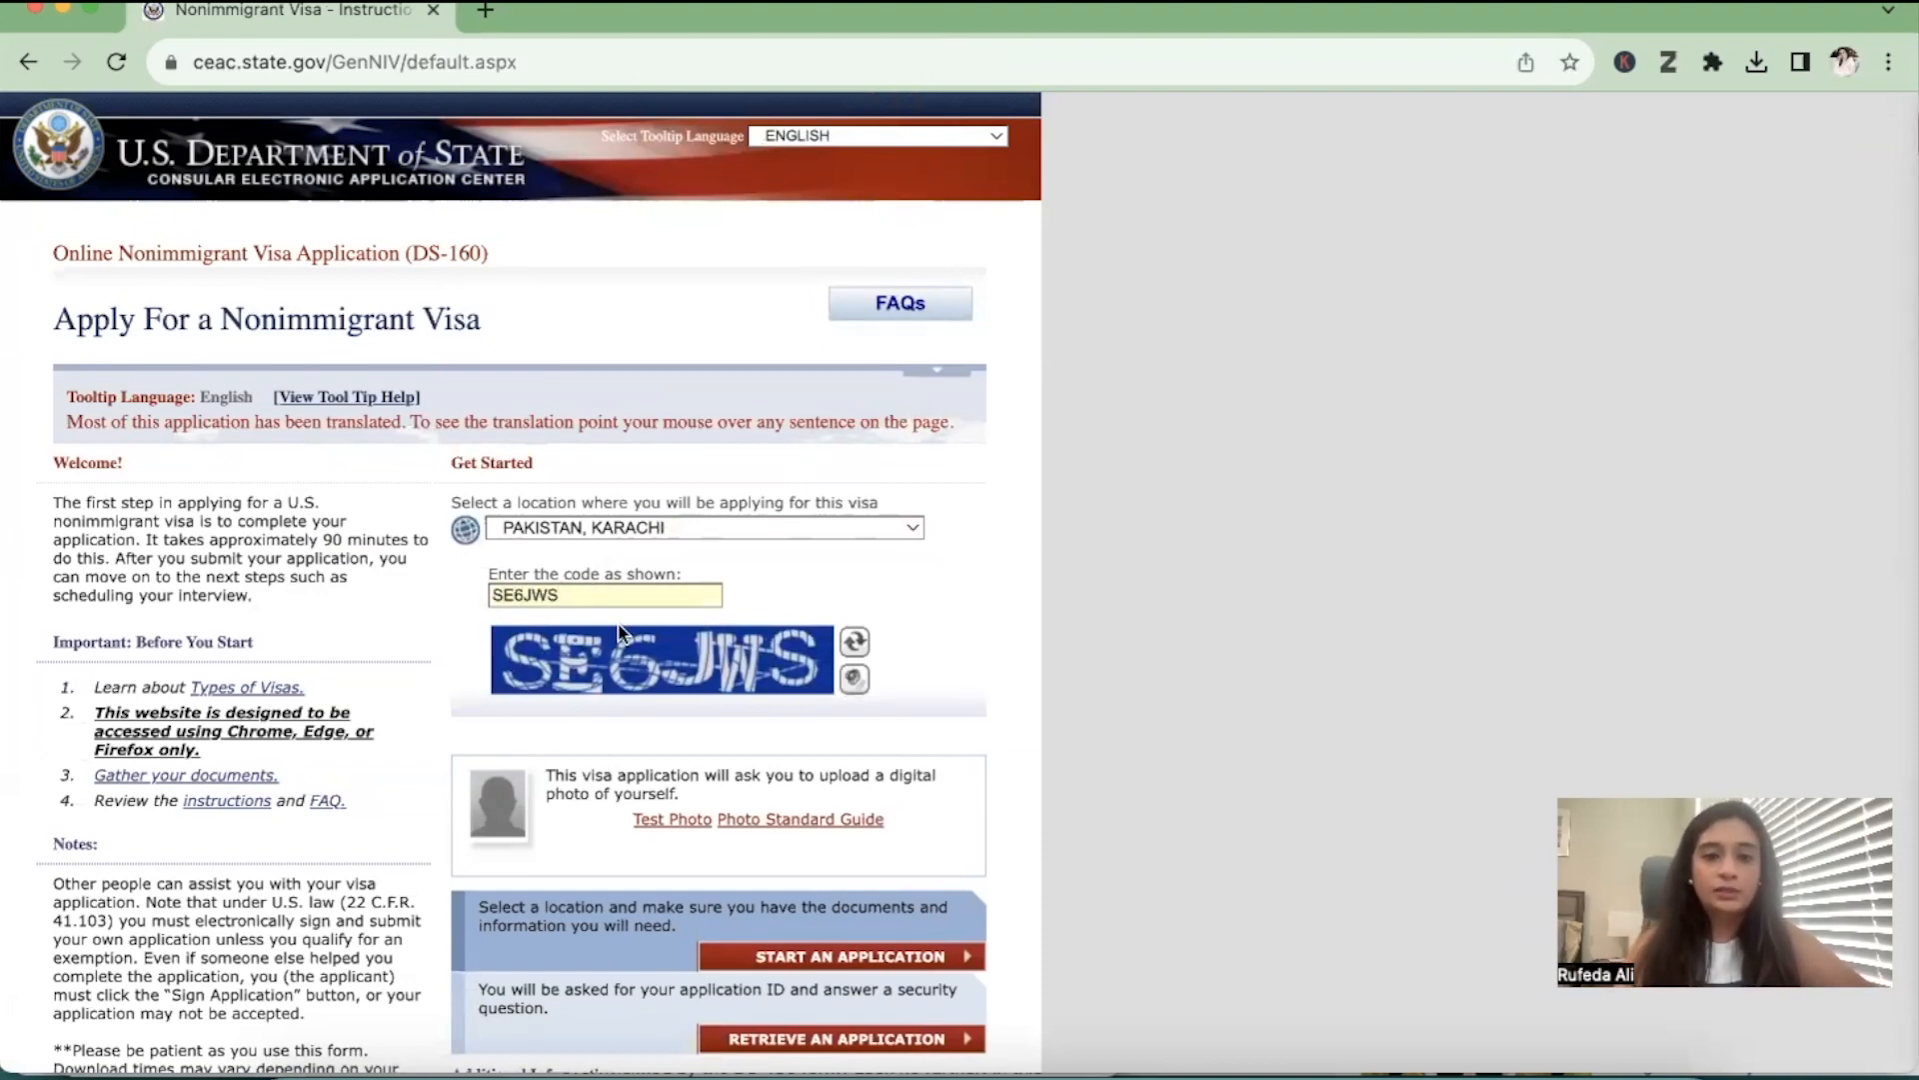
{"action": "scroll", "coordinate": [700, 695], "scroll_direction": "down", "scroll_amount": 3}
{"action": "left_click", "coordinate": [843, 703]}
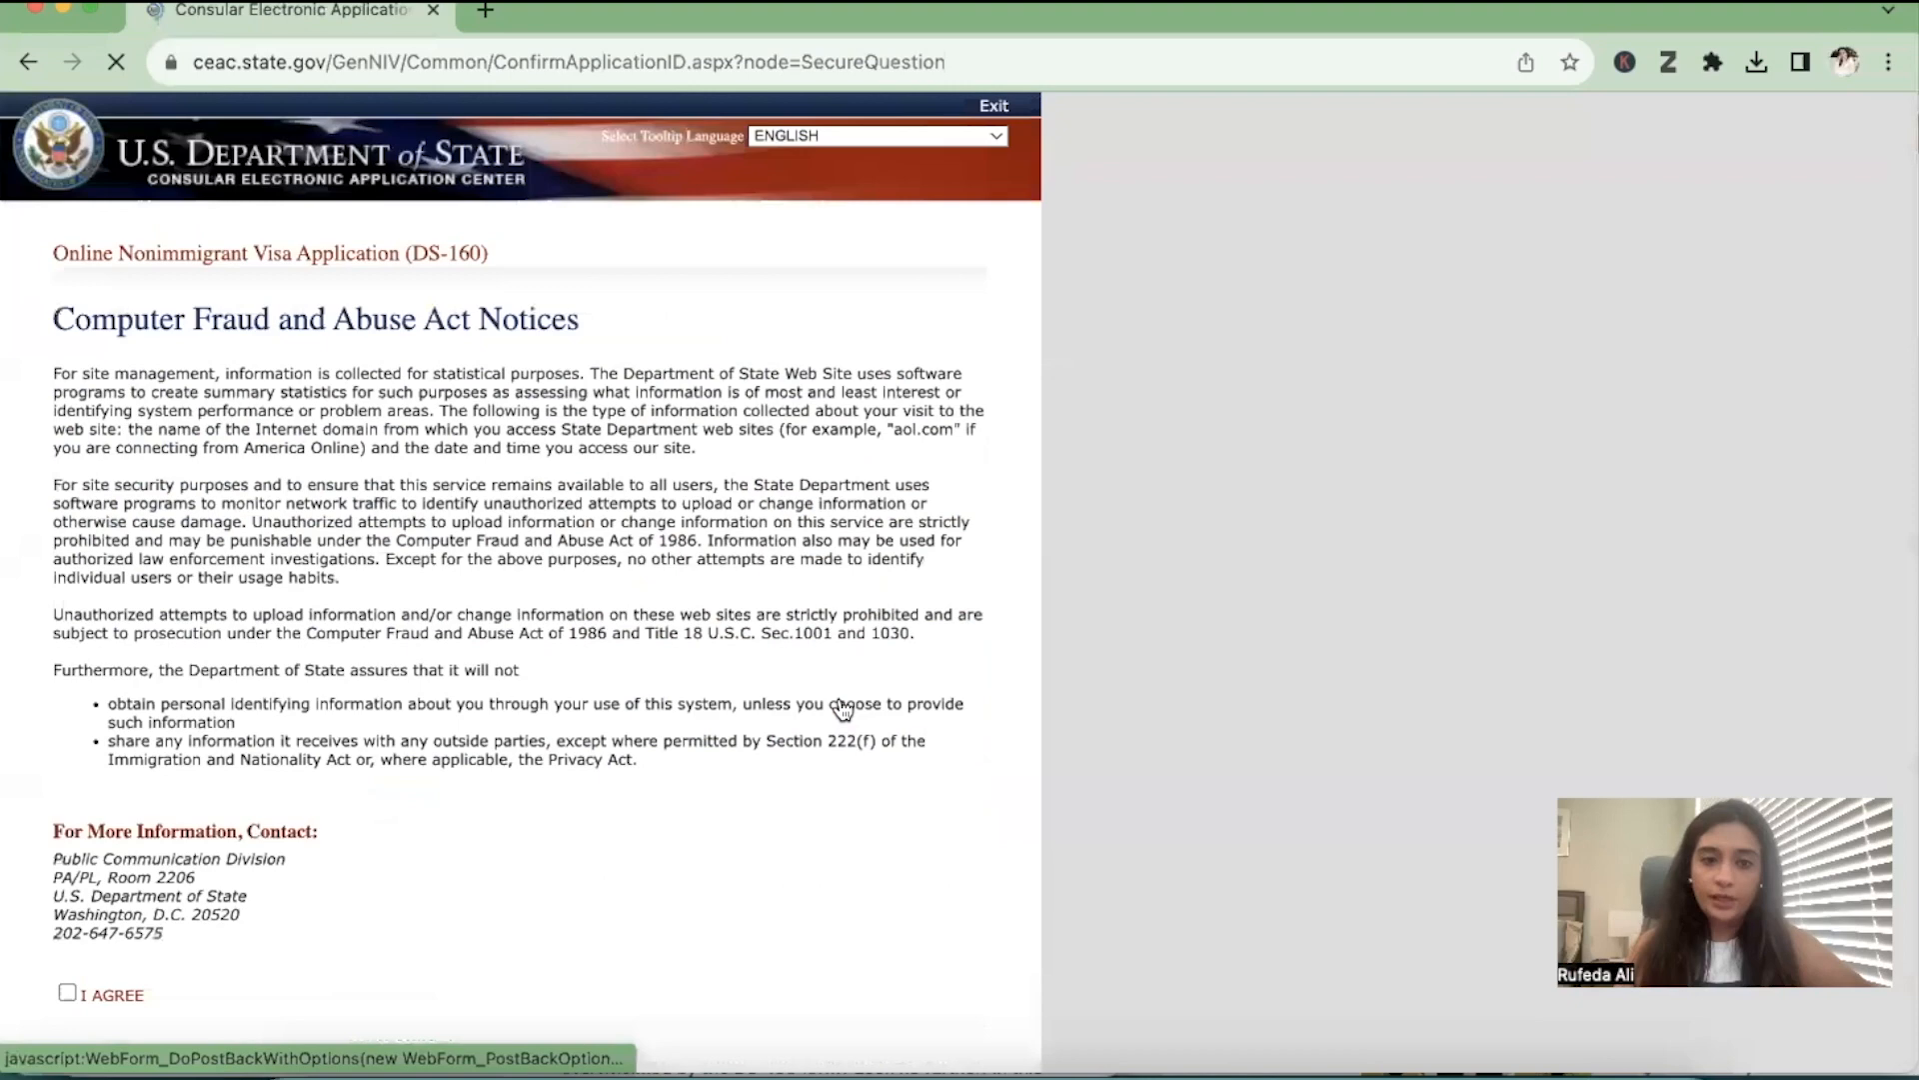
Agree to the Computer Fraud and Abuse Act notices and submit an answer to the favorite childhood friend's name security question
{"action": "scroll", "coordinate": [842, 707], "scroll_direction": "down", "scroll_amount": 6}
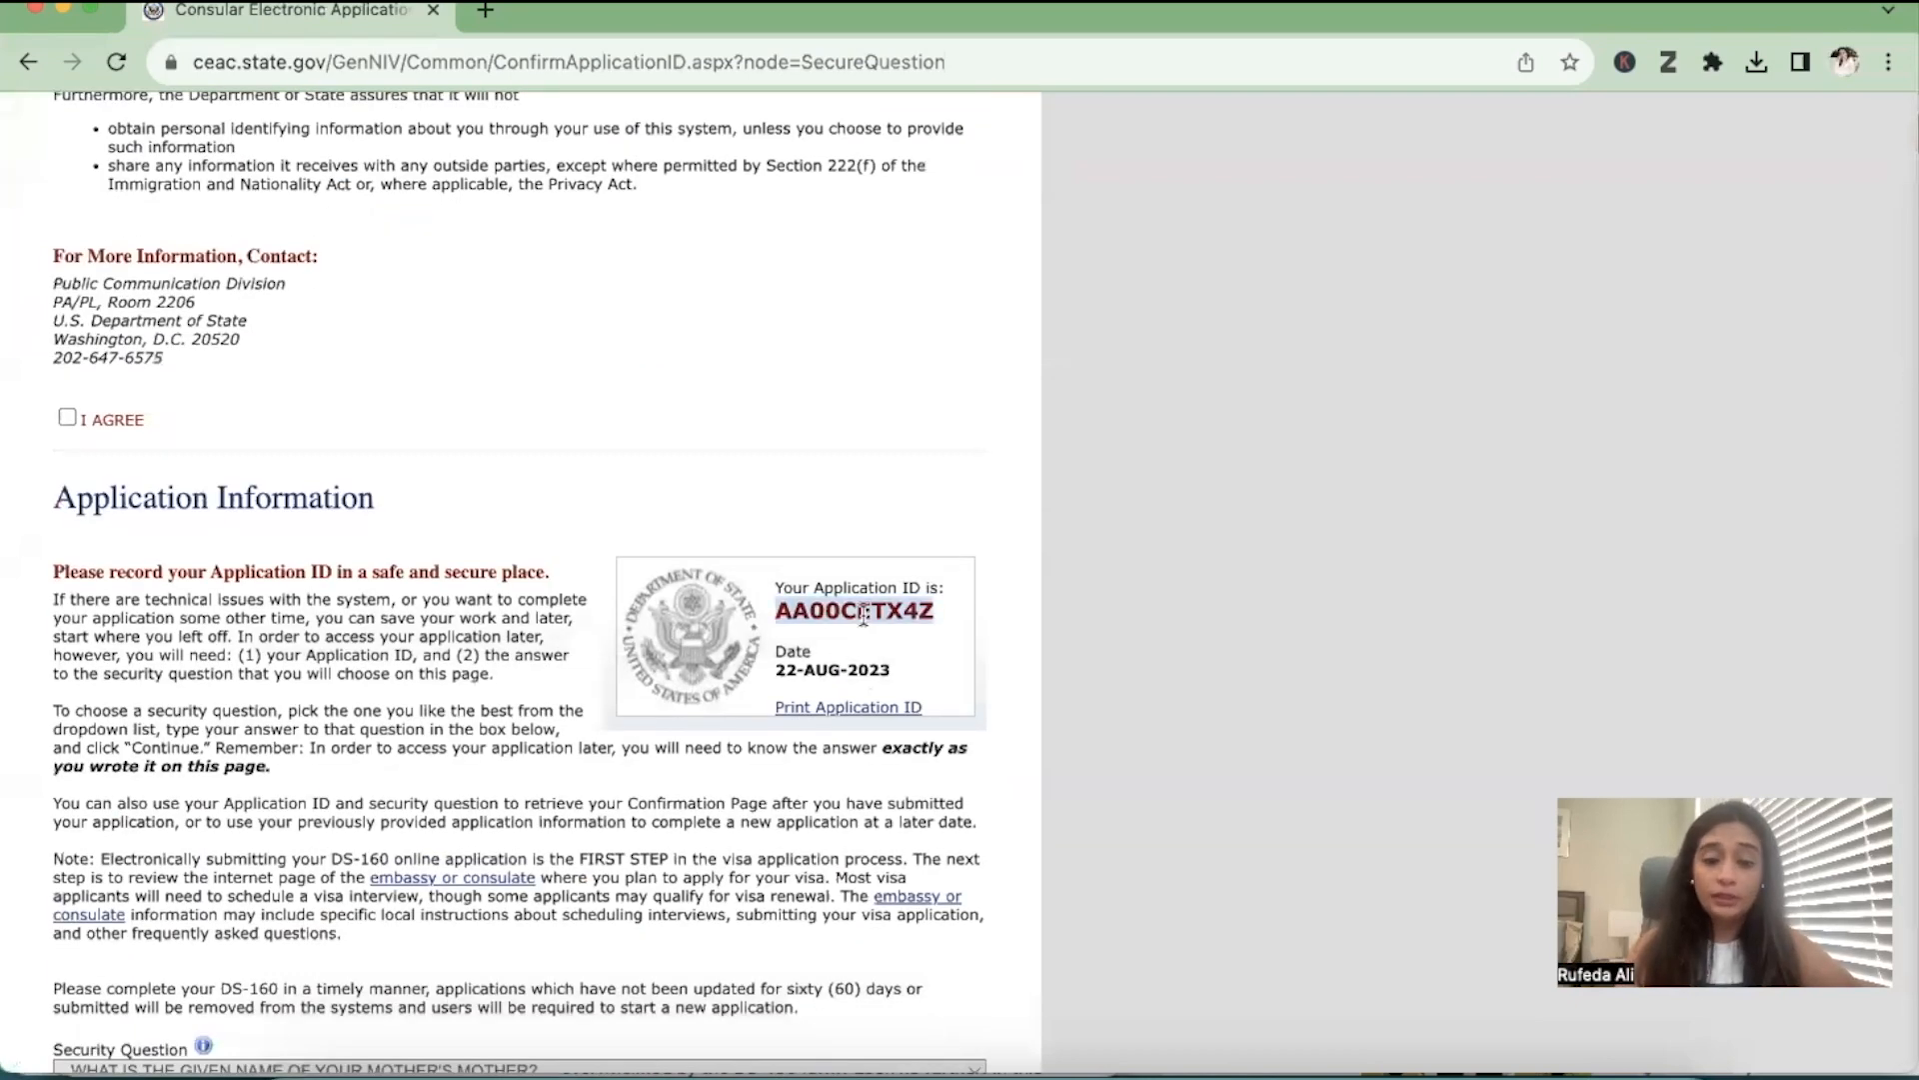
{"action": "left_click", "coordinate": [67, 417]}
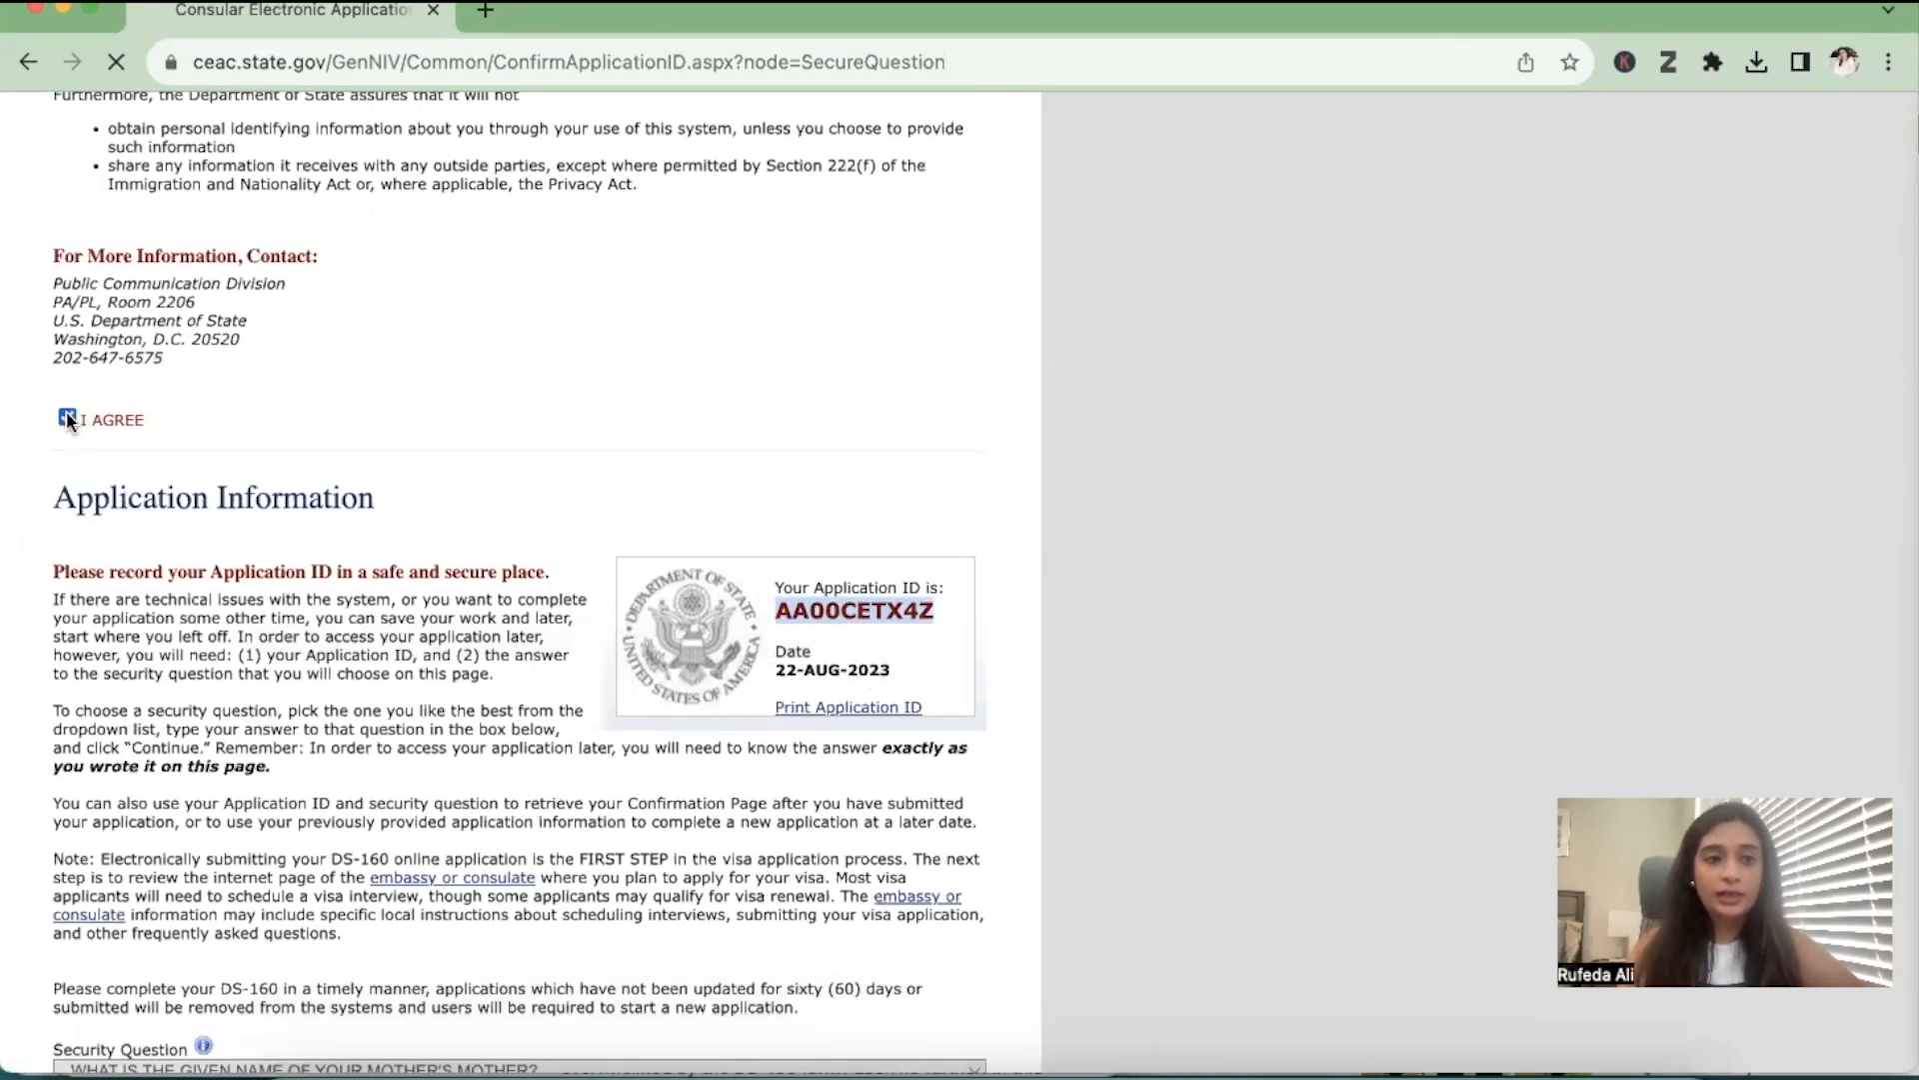
{"action": "scroll", "coordinate": [183, 782], "scroll_direction": "down", "scroll_amount": 7}
{"action": "left_click", "coordinate": [198, 829]}
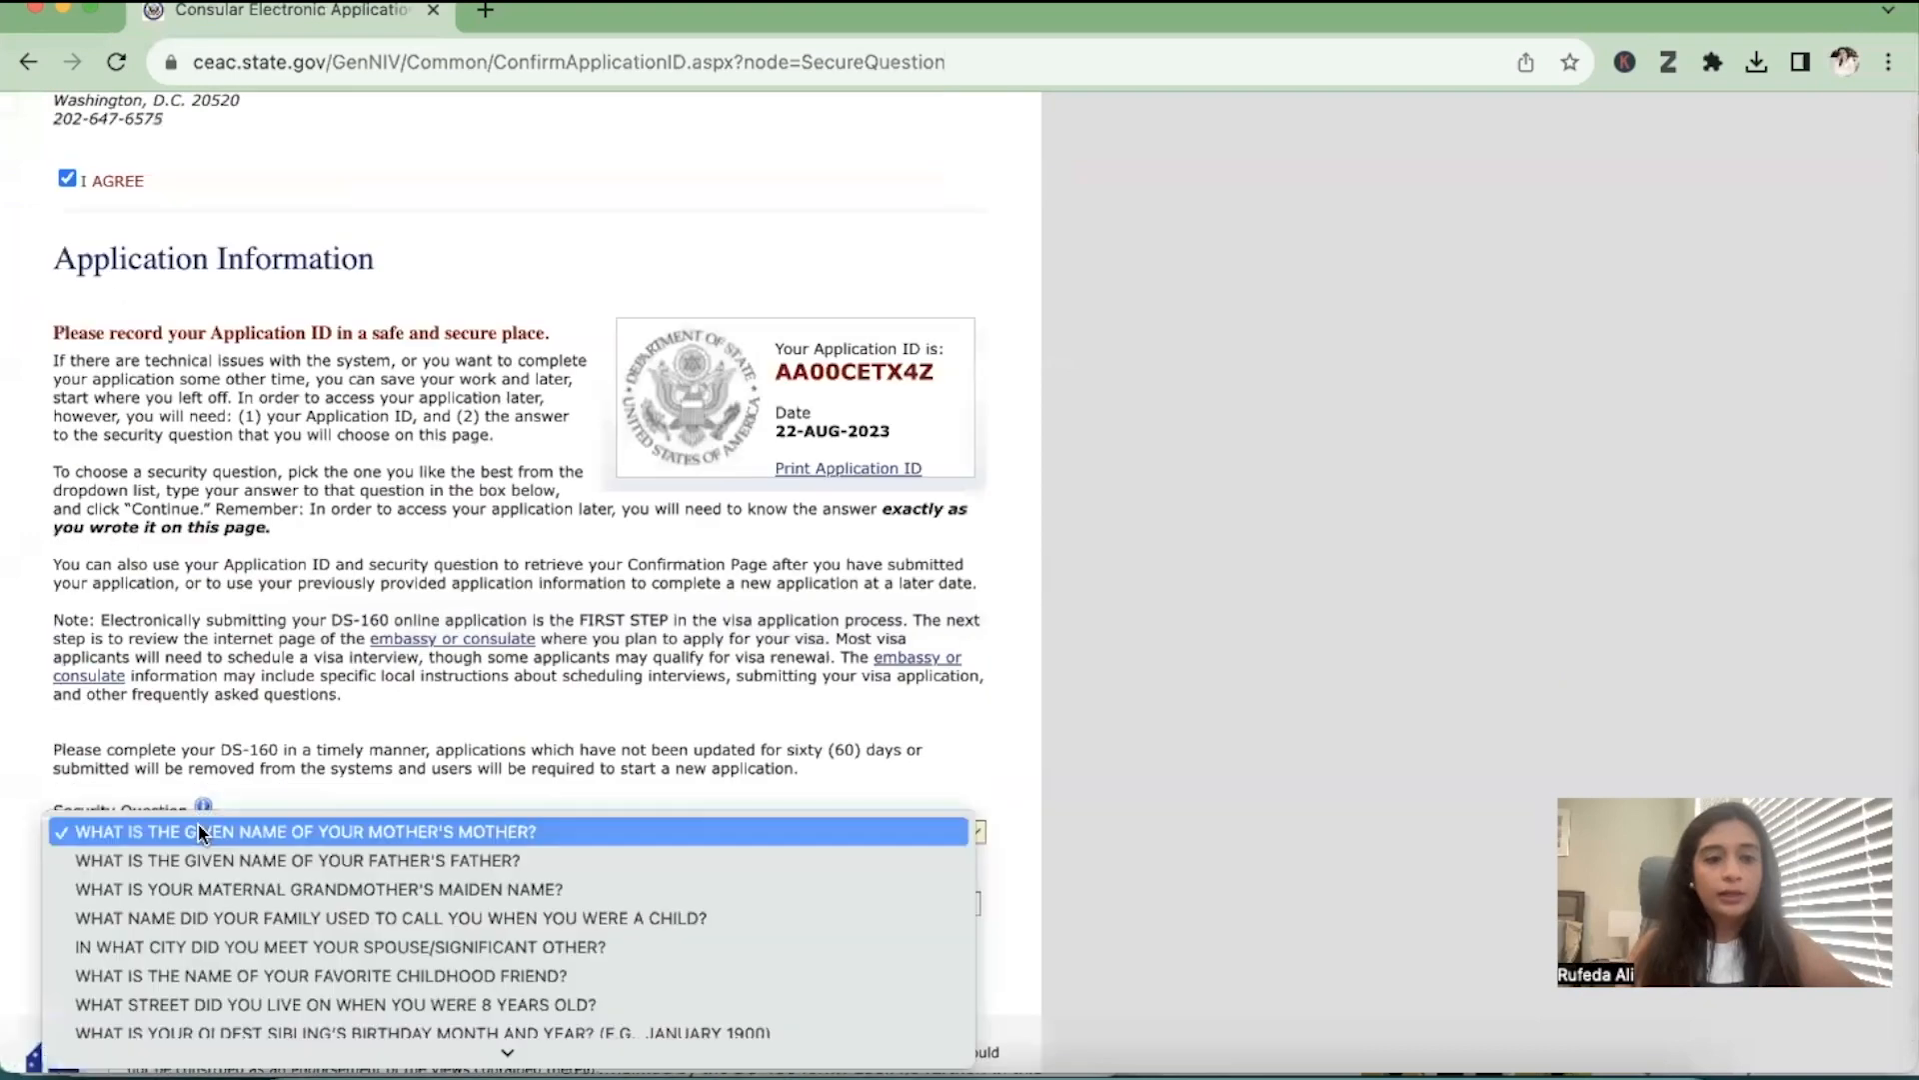
{"action": "left_click", "coordinate": [278, 976]}
{"action": "left_click", "coordinate": [201, 905]}
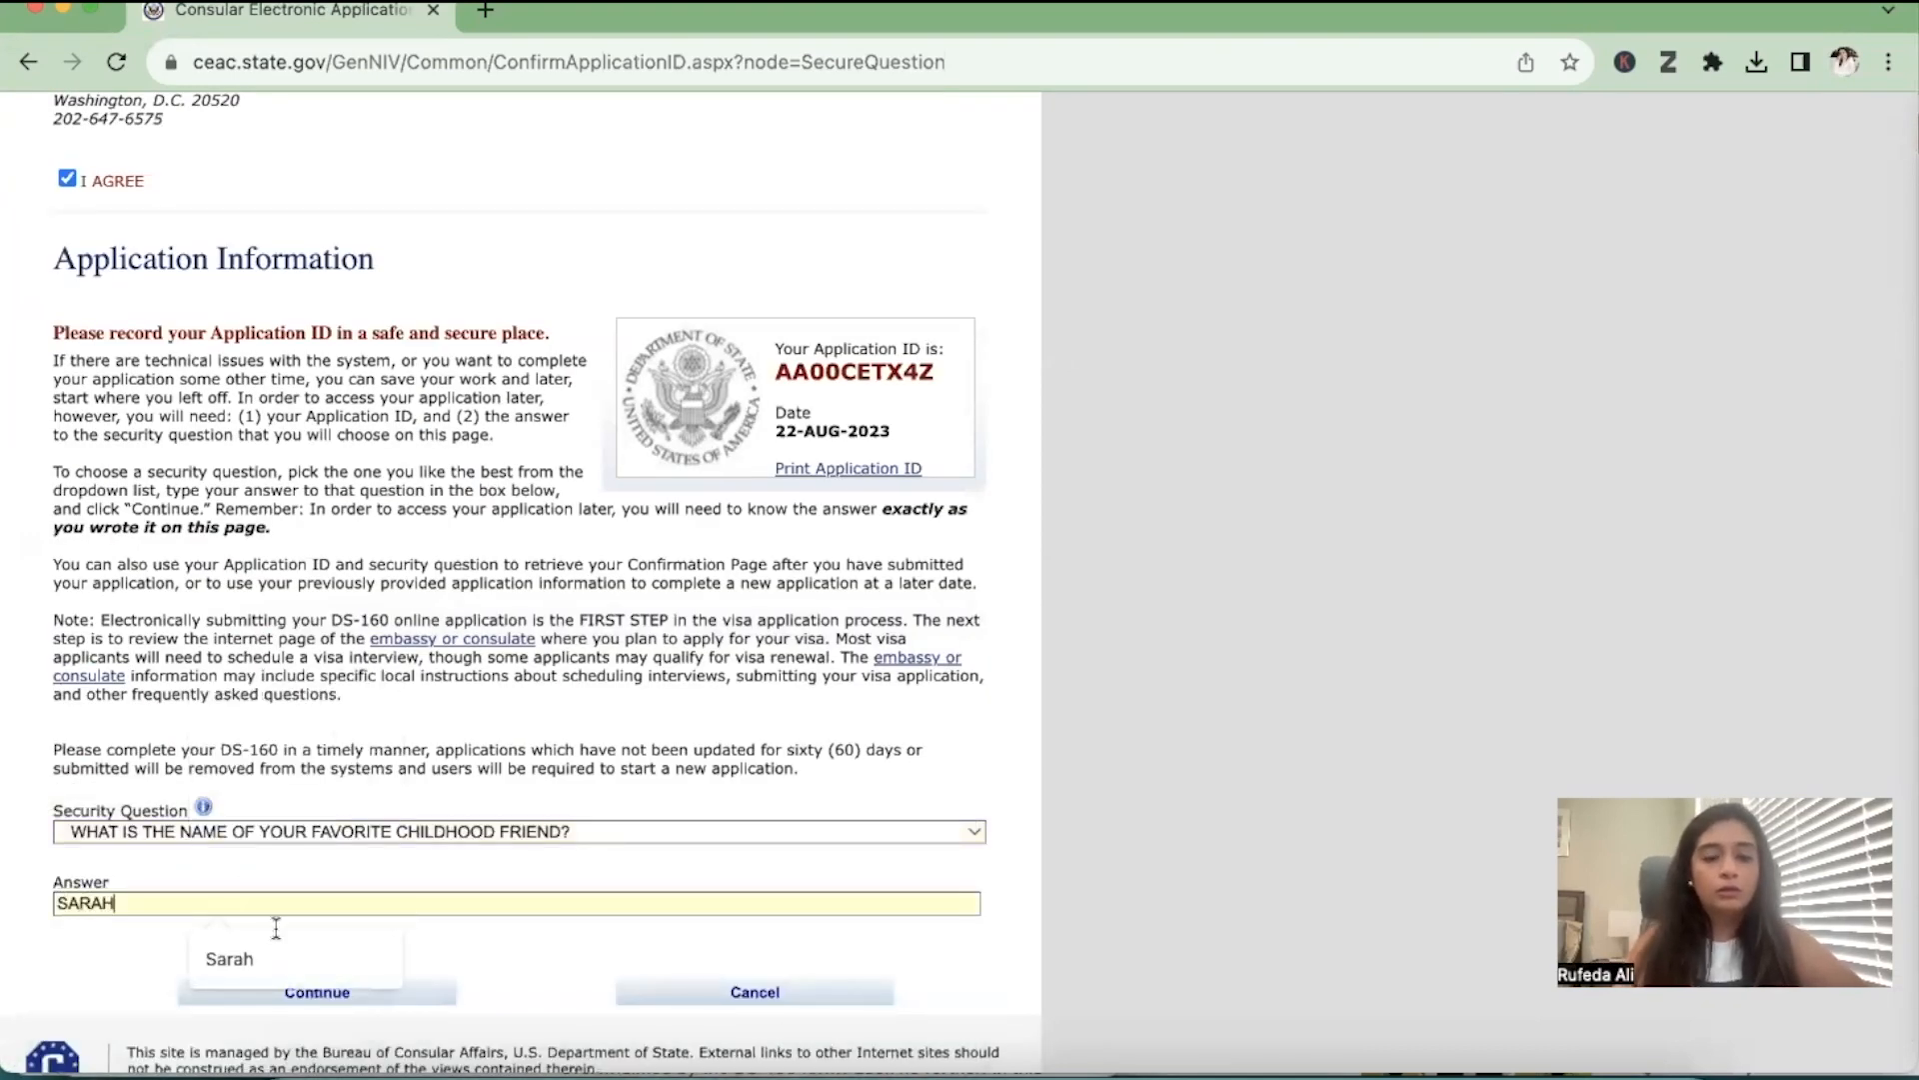
{"action": "left_click", "coordinate": [428, 999]}
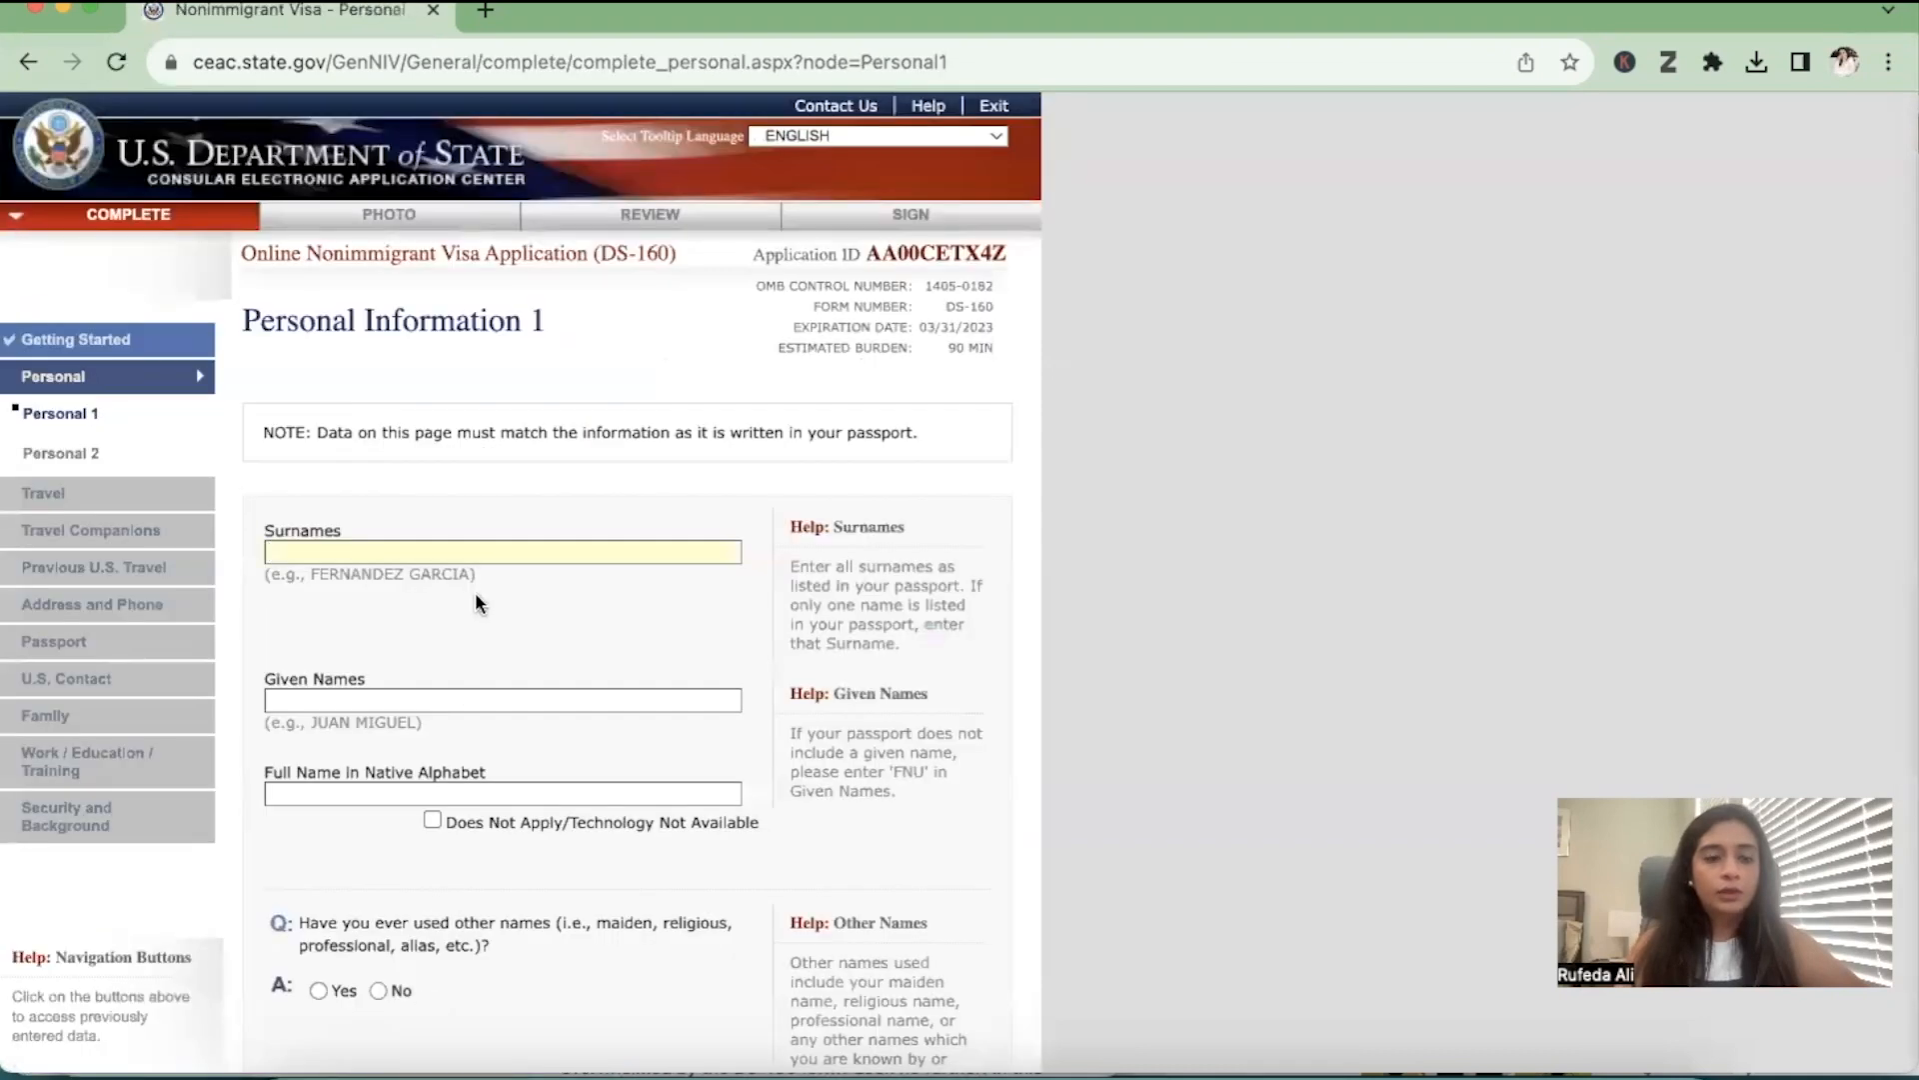
Enter the applicant's surname and given name in the new application and mark the native-alphabet name as Does Not Apply/Technology Not Available
{"action": "type", "text": "A"}
{"action": "left_click", "coordinate": [369, 700]}
{"action": "type", "text": "RUFEDA"}
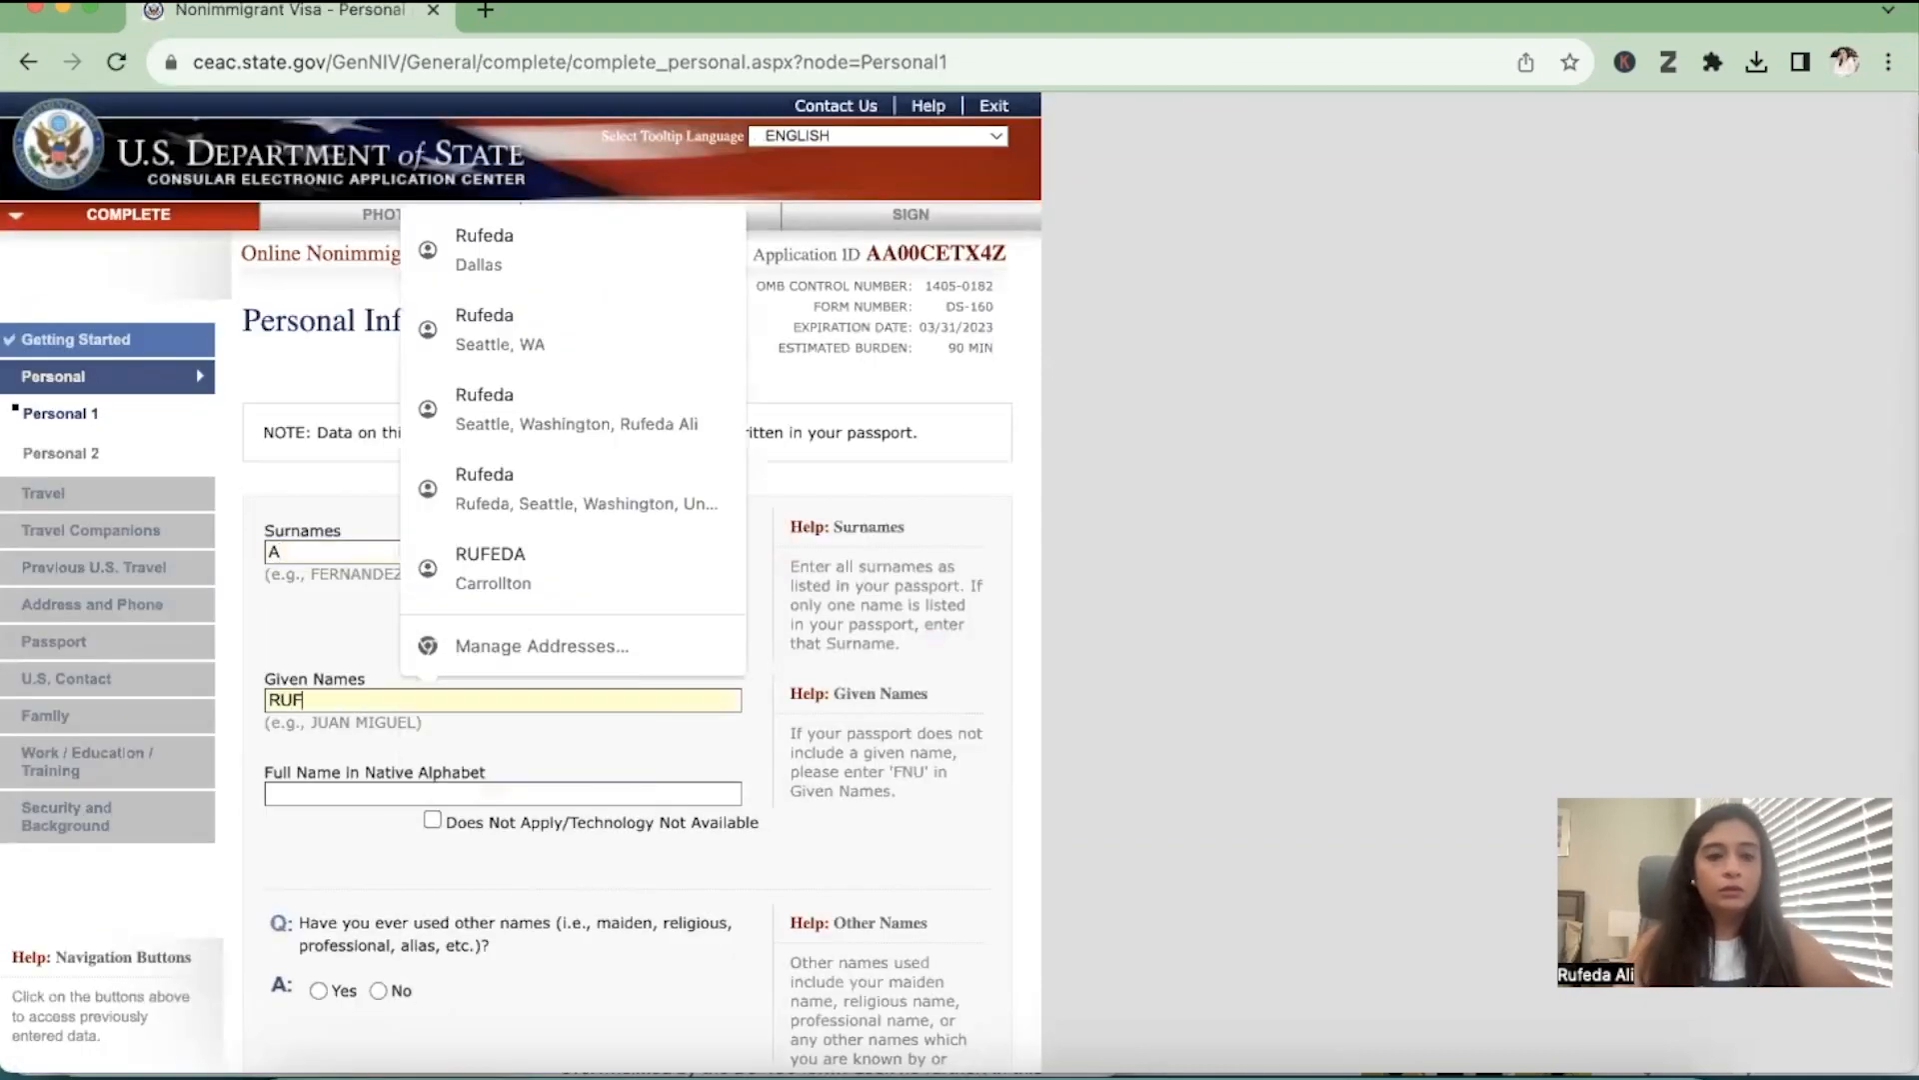
{"action": "left_click", "coordinate": [431, 820]}
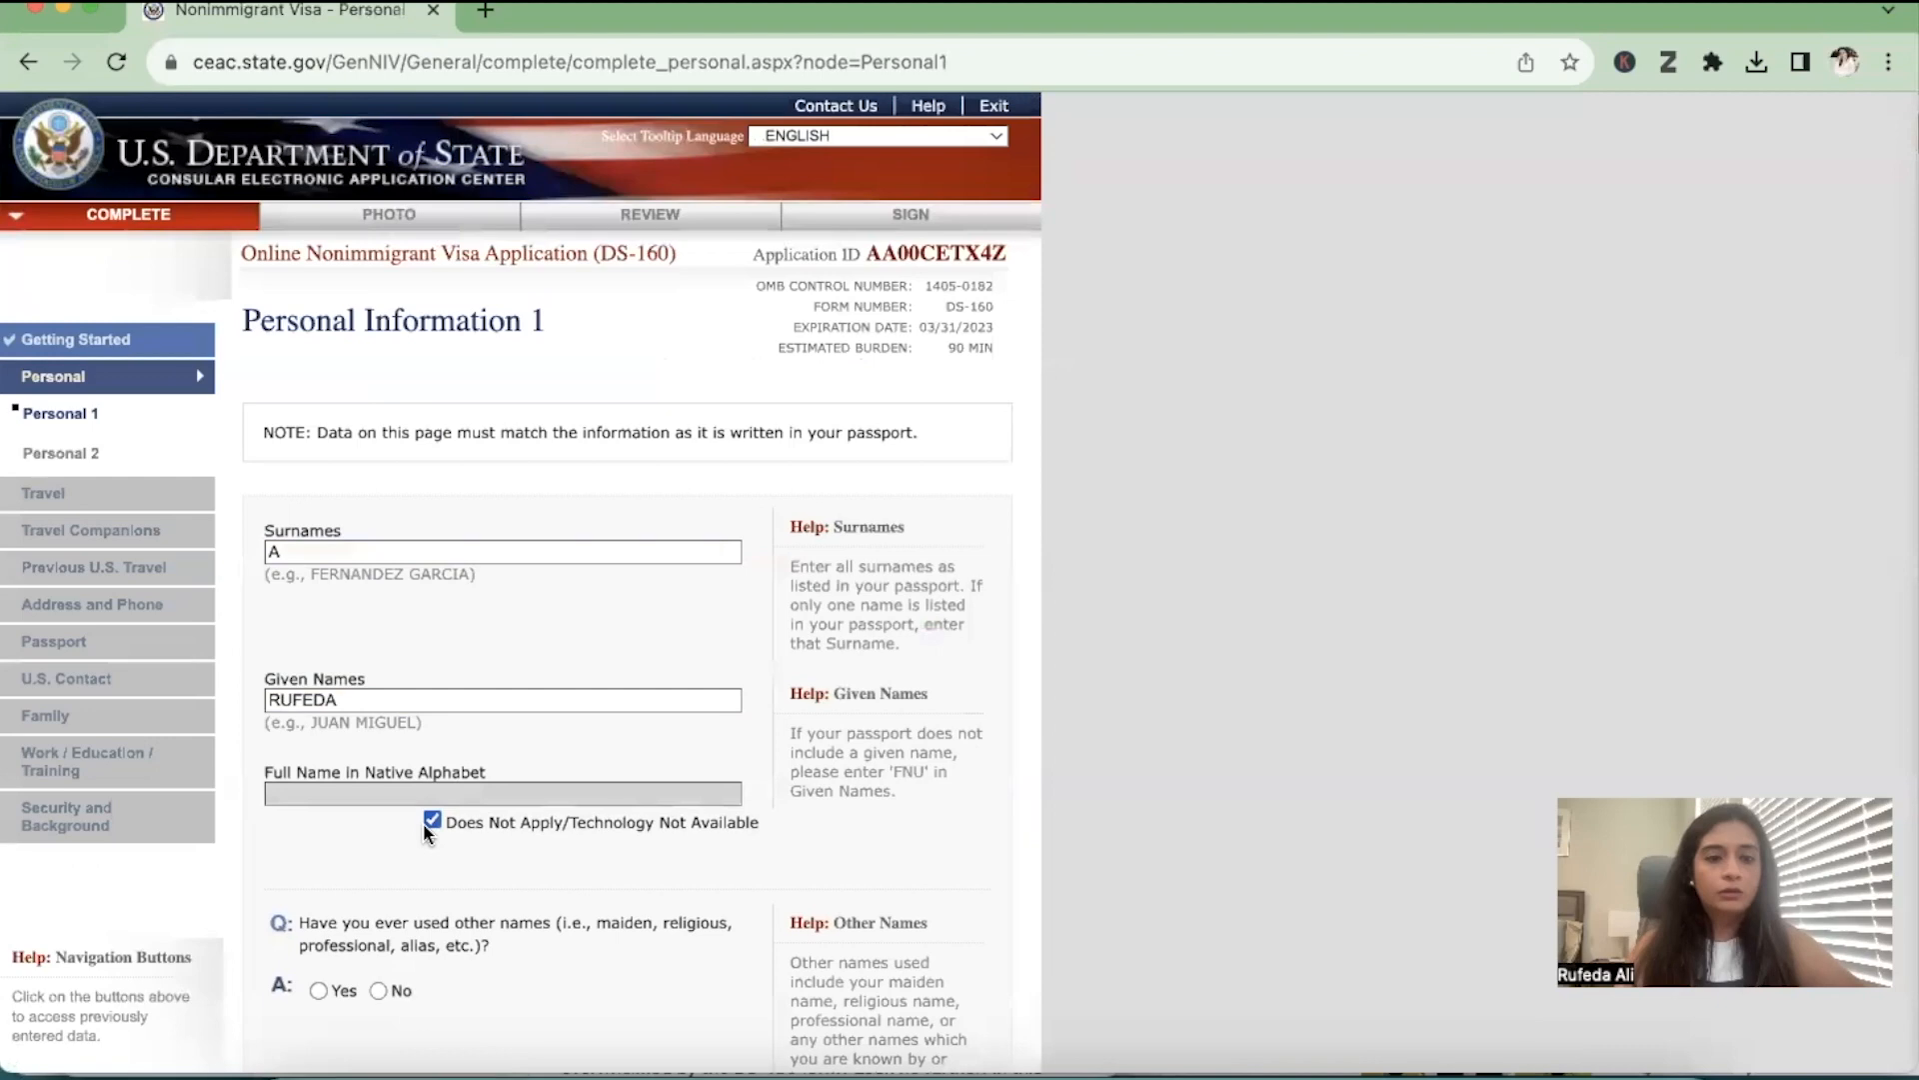
Answer No to both the other names question and the telecode question
{"action": "scroll", "coordinate": [490, 904], "scroll_direction": "down", "scroll_amount": 4}
{"action": "left_click", "coordinate": [378, 612]}
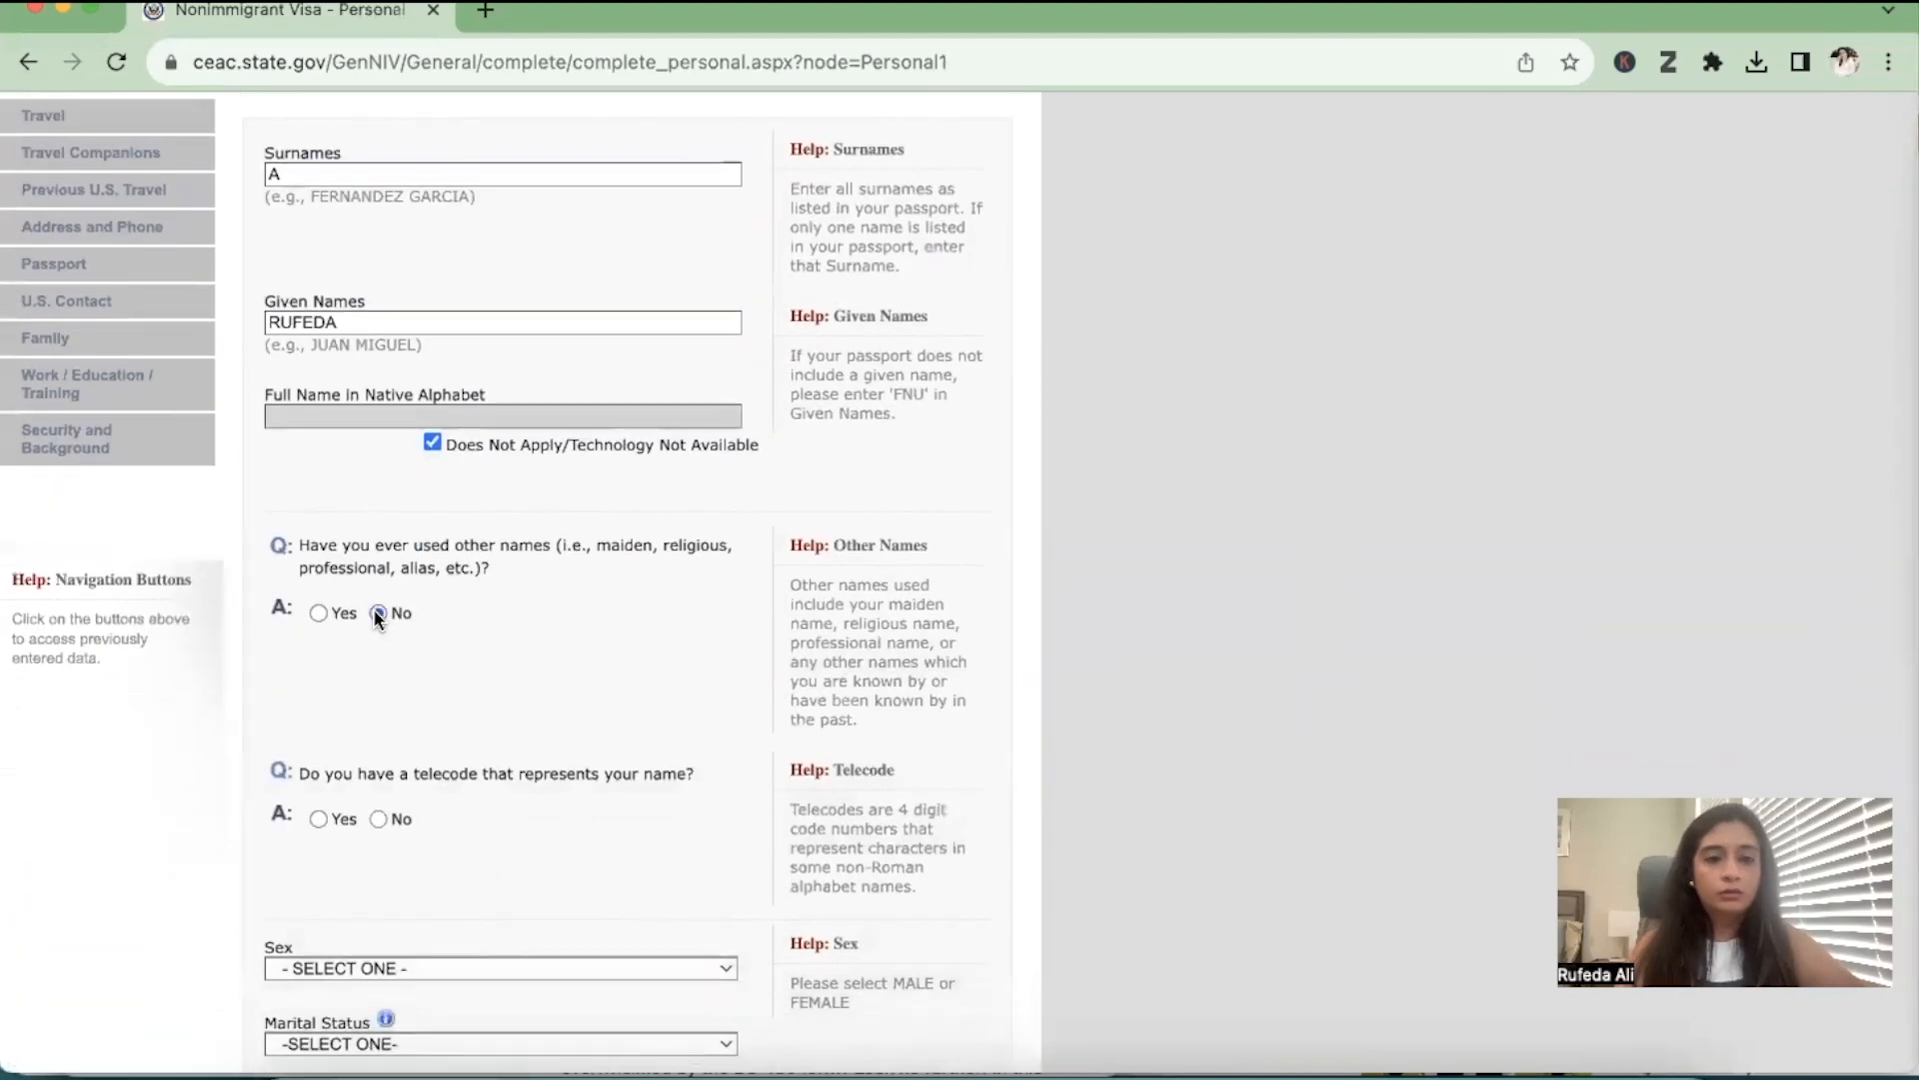
{"action": "scroll", "coordinate": [387, 844], "scroll_direction": "down", "scroll_amount": 5}
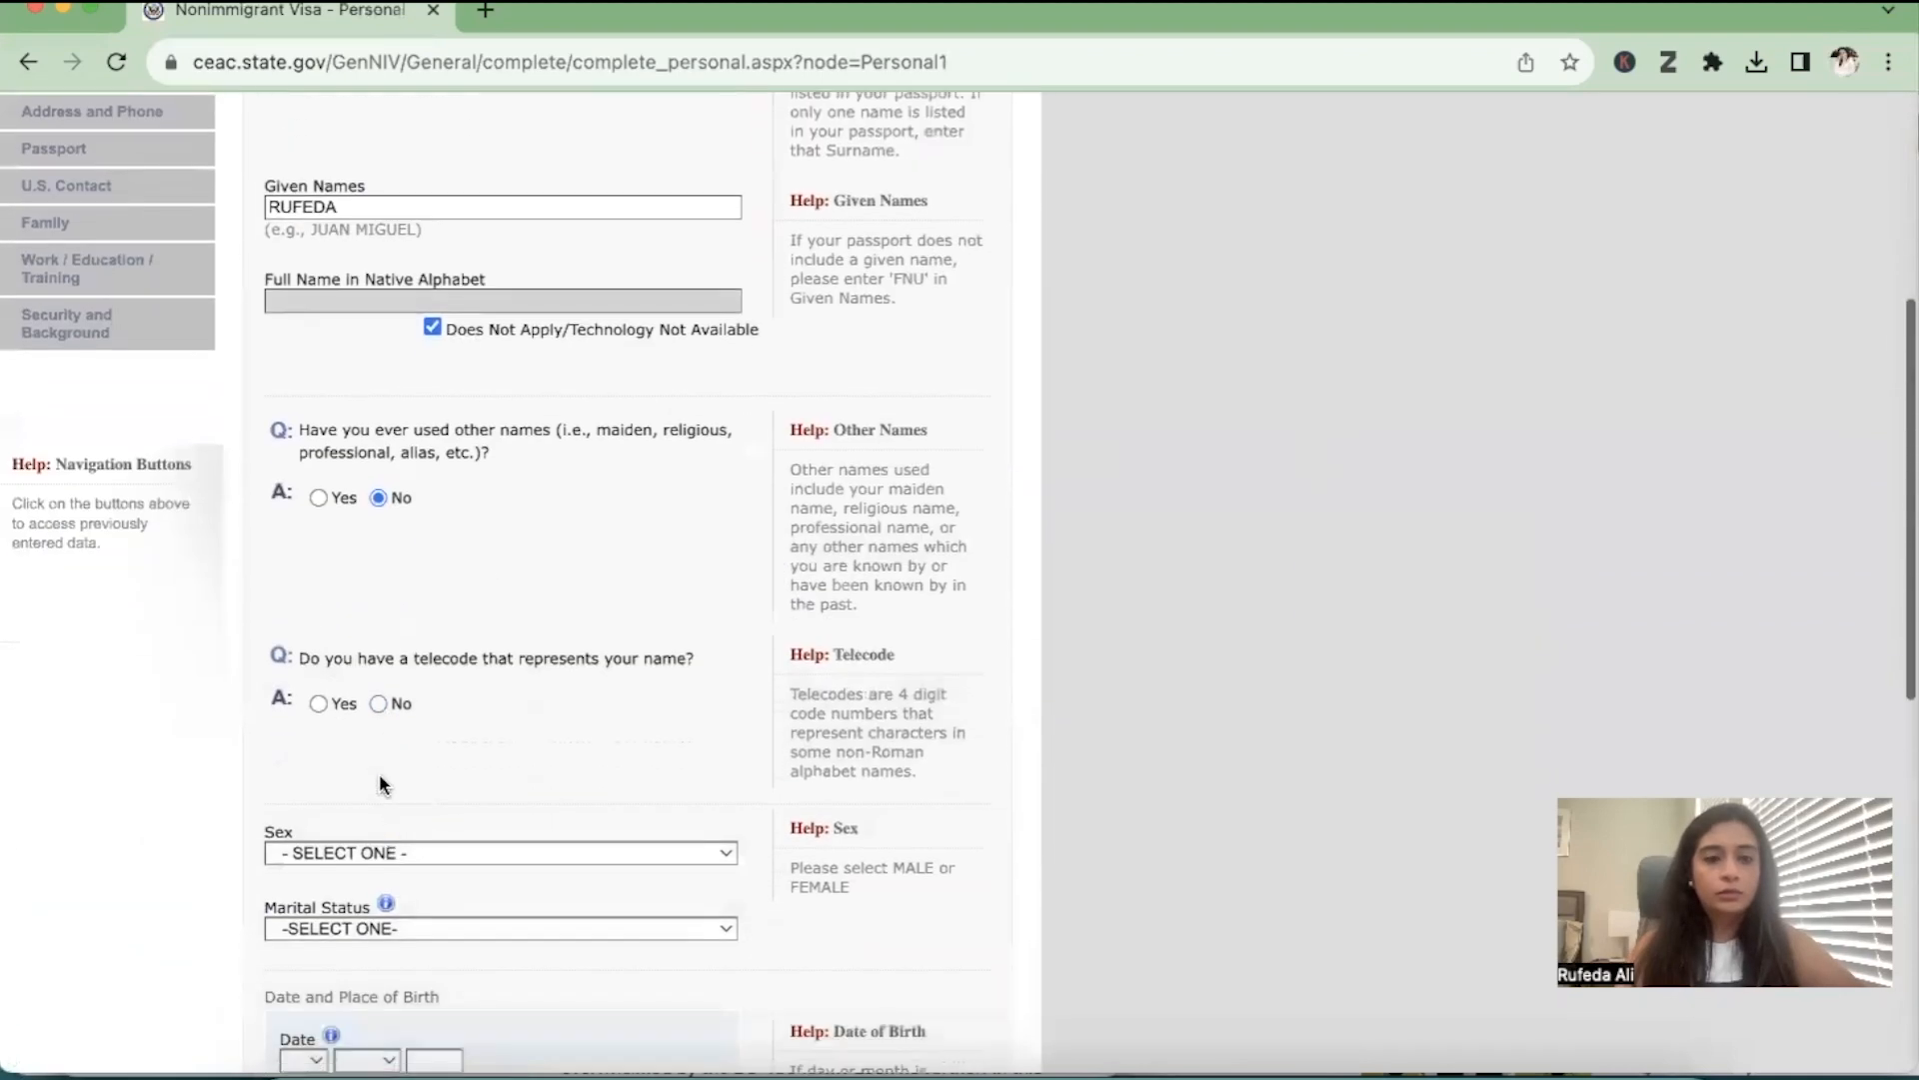
{"action": "left_click", "coordinate": [378, 703]}
Select FEMALE as the applicant's sex and SINGLE as the marital status
{"action": "scroll", "coordinate": [393, 790], "scroll_direction": "down", "scroll_amount": 10}
{"action": "left_click", "coordinate": [414, 243]}
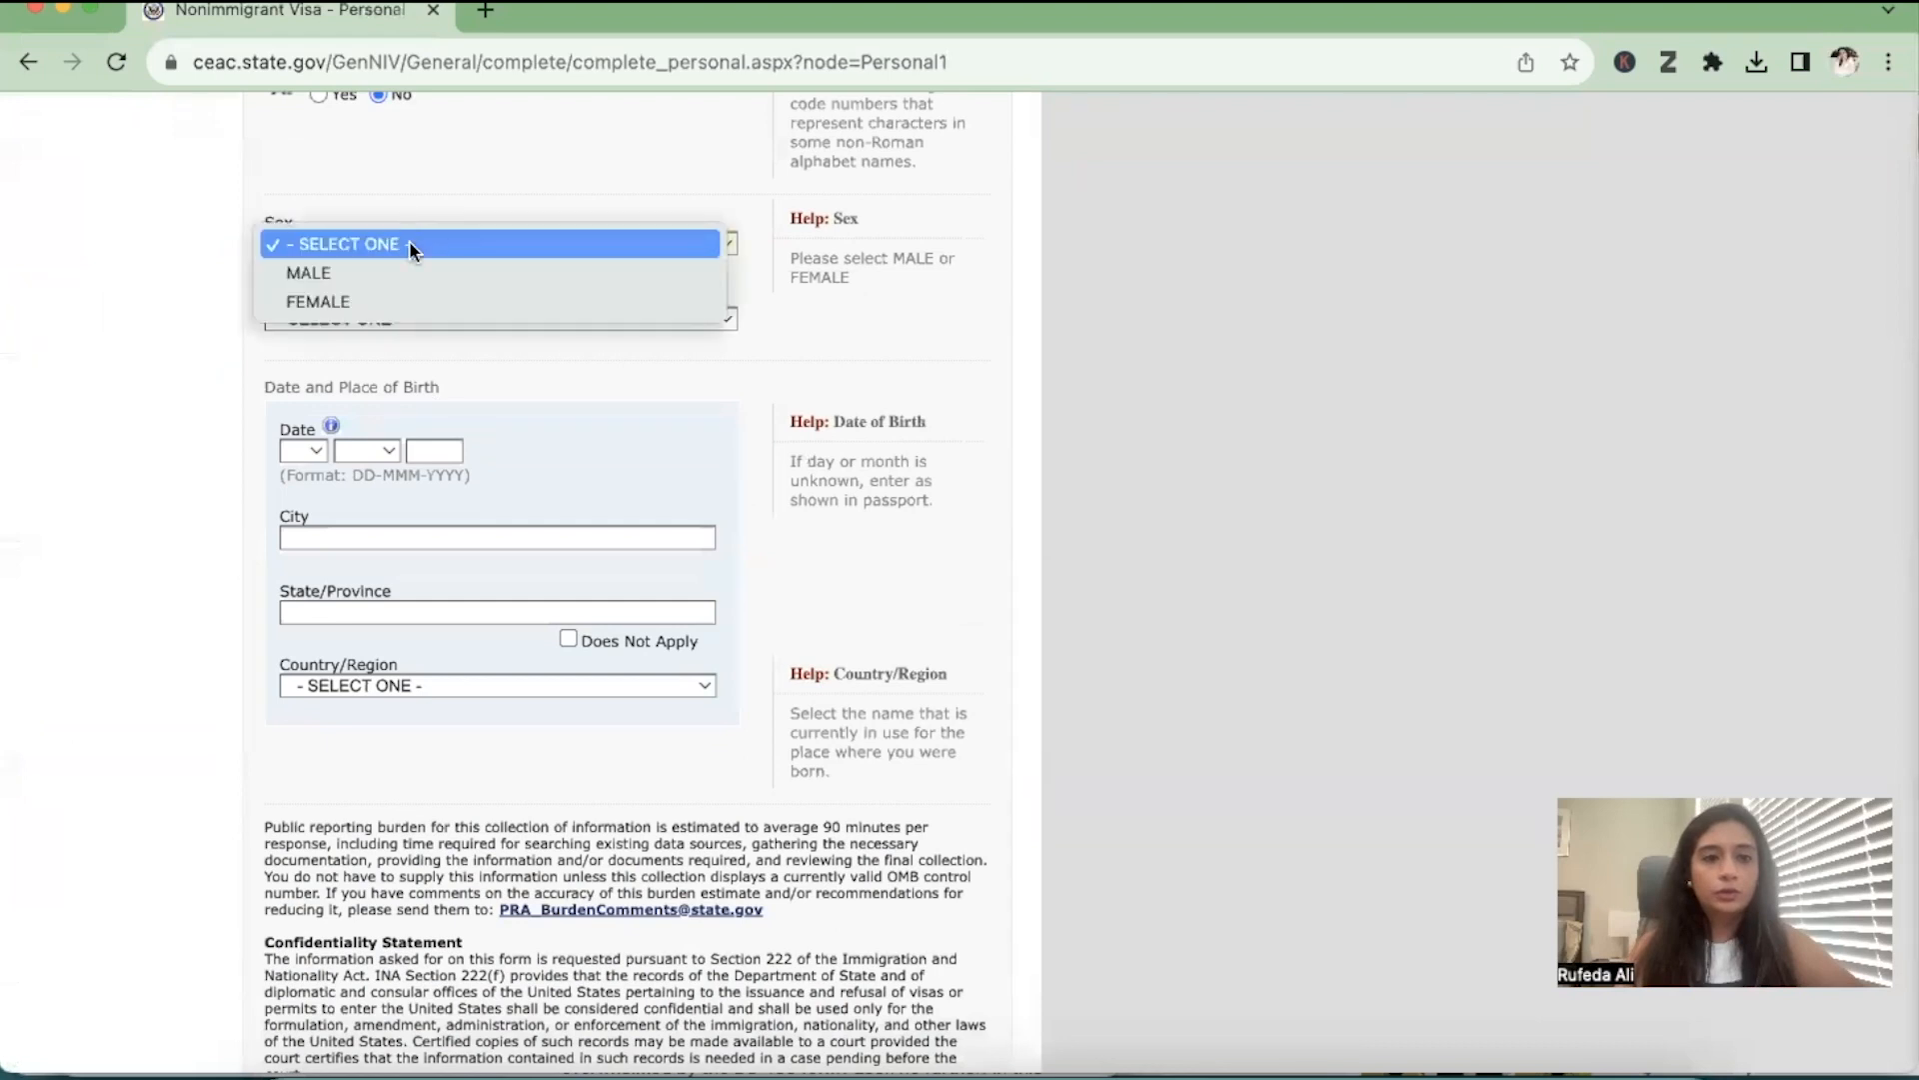
{"action": "left_click", "coordinate": [340, 299]}
{"action": "left_click", "coordinate": [394, 318]}
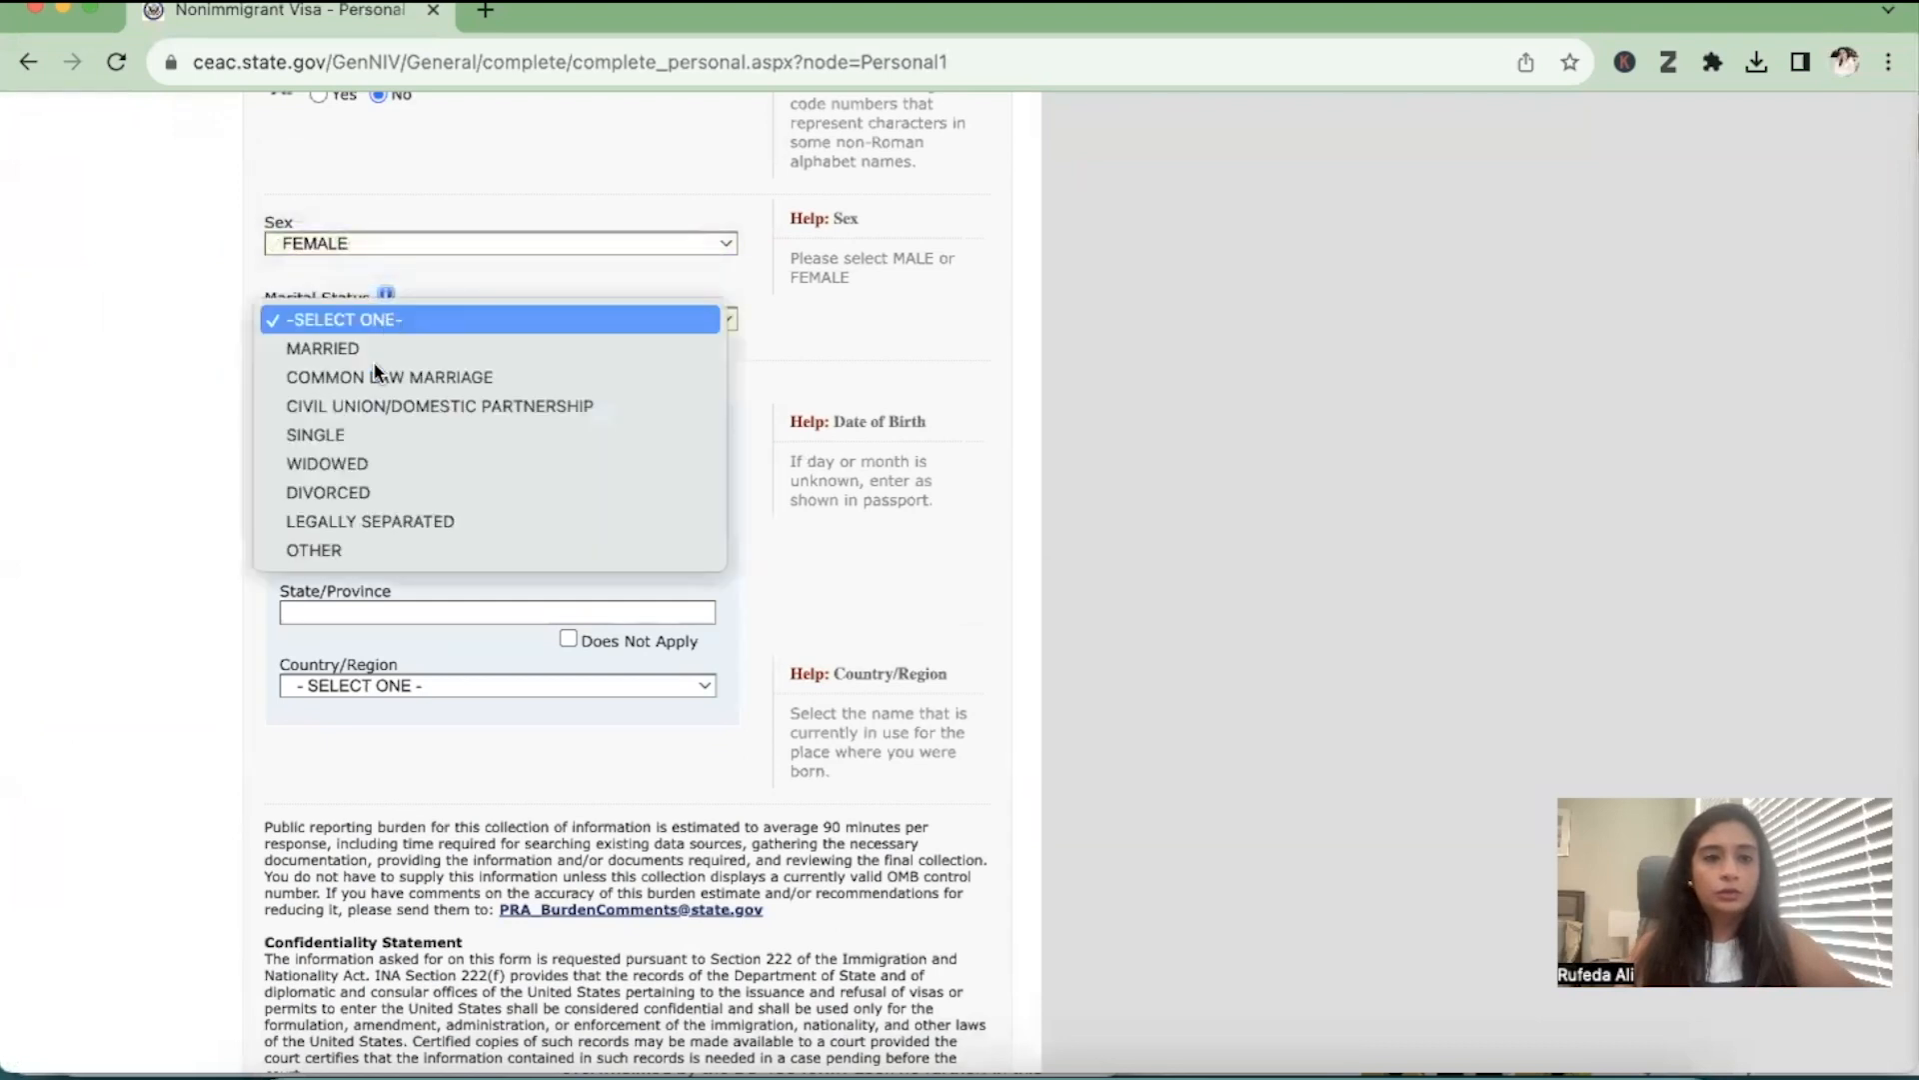
{"action": "left_click", "coordinate": [369, 436]}
Fill in the day, month and year of the applicant's birth in the new application
{"action": "left_click", "coordinate": [310, 455]}
{"action": "left_click", "coordinate": [305, 537]}
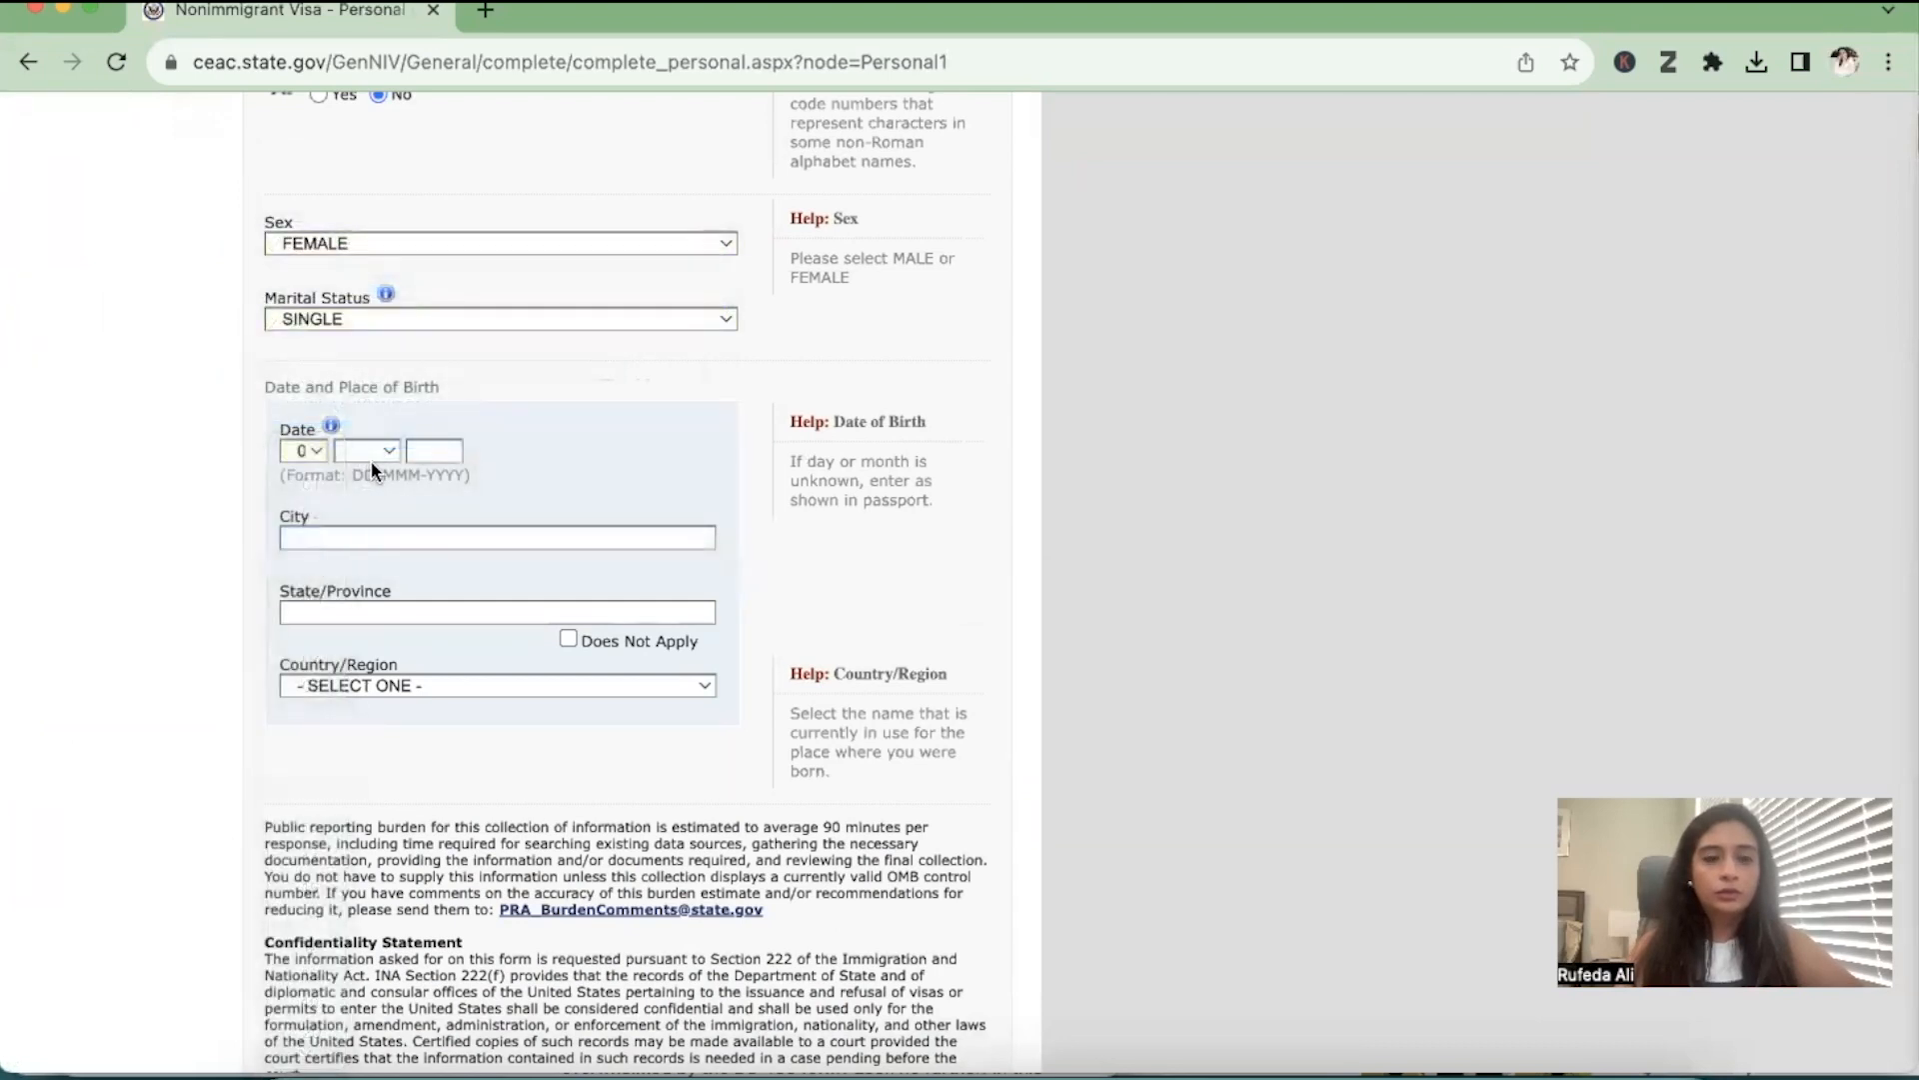
{"action": "left_click", "coordinate": [367, 450]}
{"action": "left_click", "coordinate": [368, 657]}
{"action": "left_click", "coordinate": [441, 451]}
{"action": "type", "text": "1999"}
Fill in the place of birth as city KARACHI, state SINDH and country PAKISTAN, and continue to Personal 2
{"action": "left_click", "coordinate": [358, 537]}
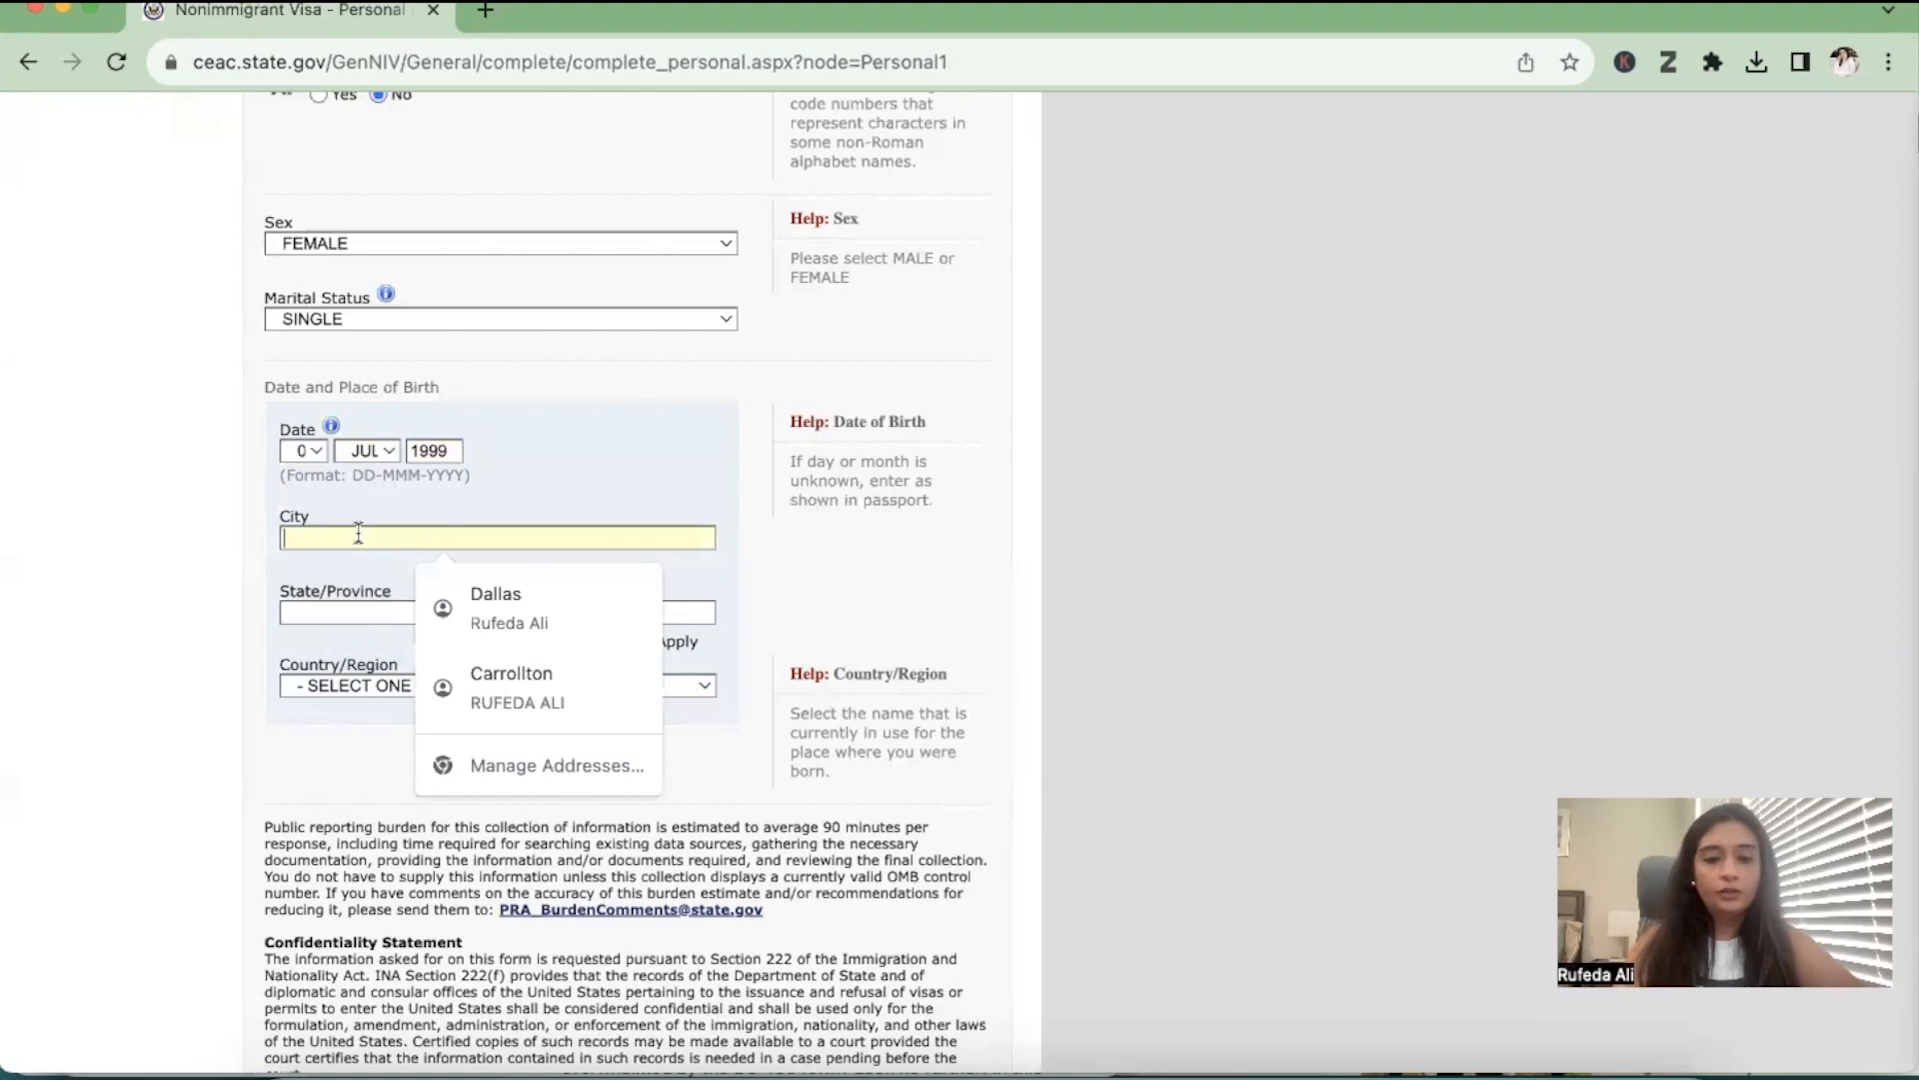
{"action": "type", "text": "KARACHI"}
{"action": "key", "text": "Tab"}
{"action": "type", "text": "SINDH"}
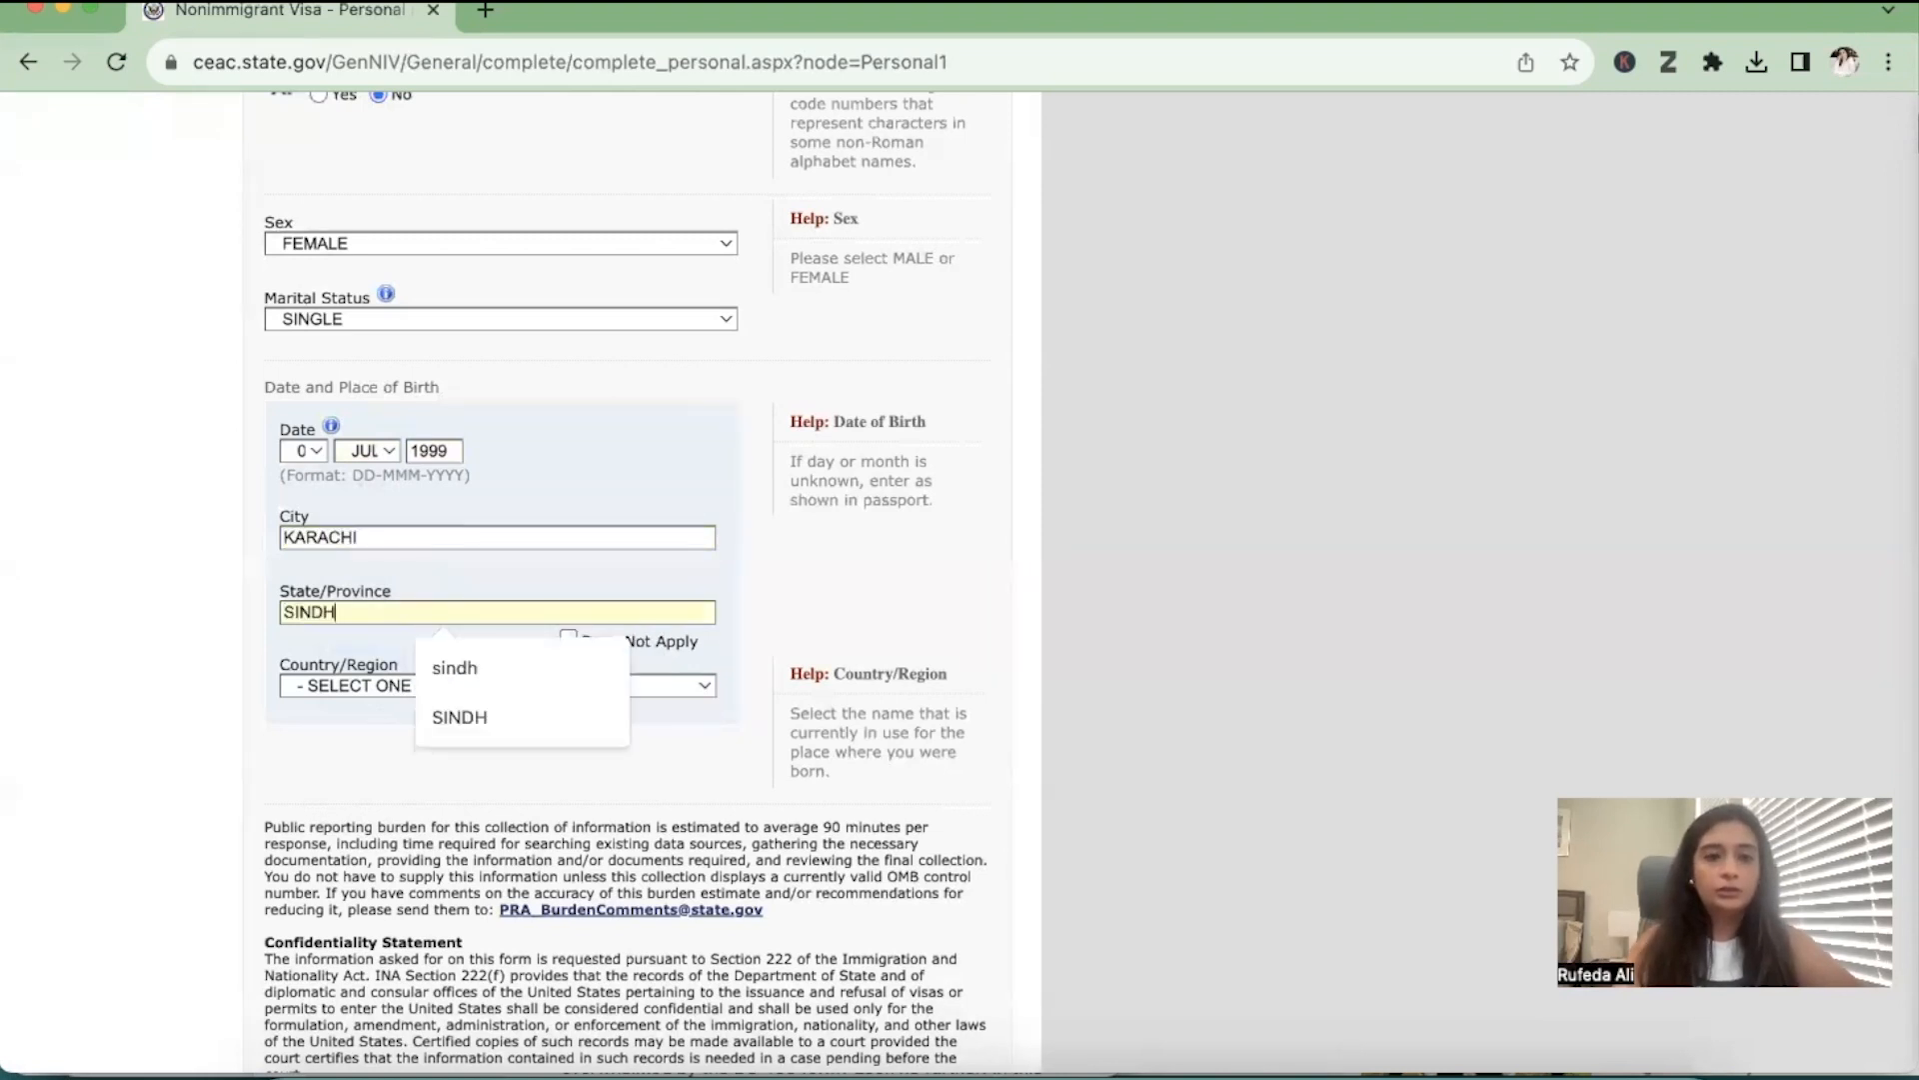
{"action": "key", "text": "Tab"}
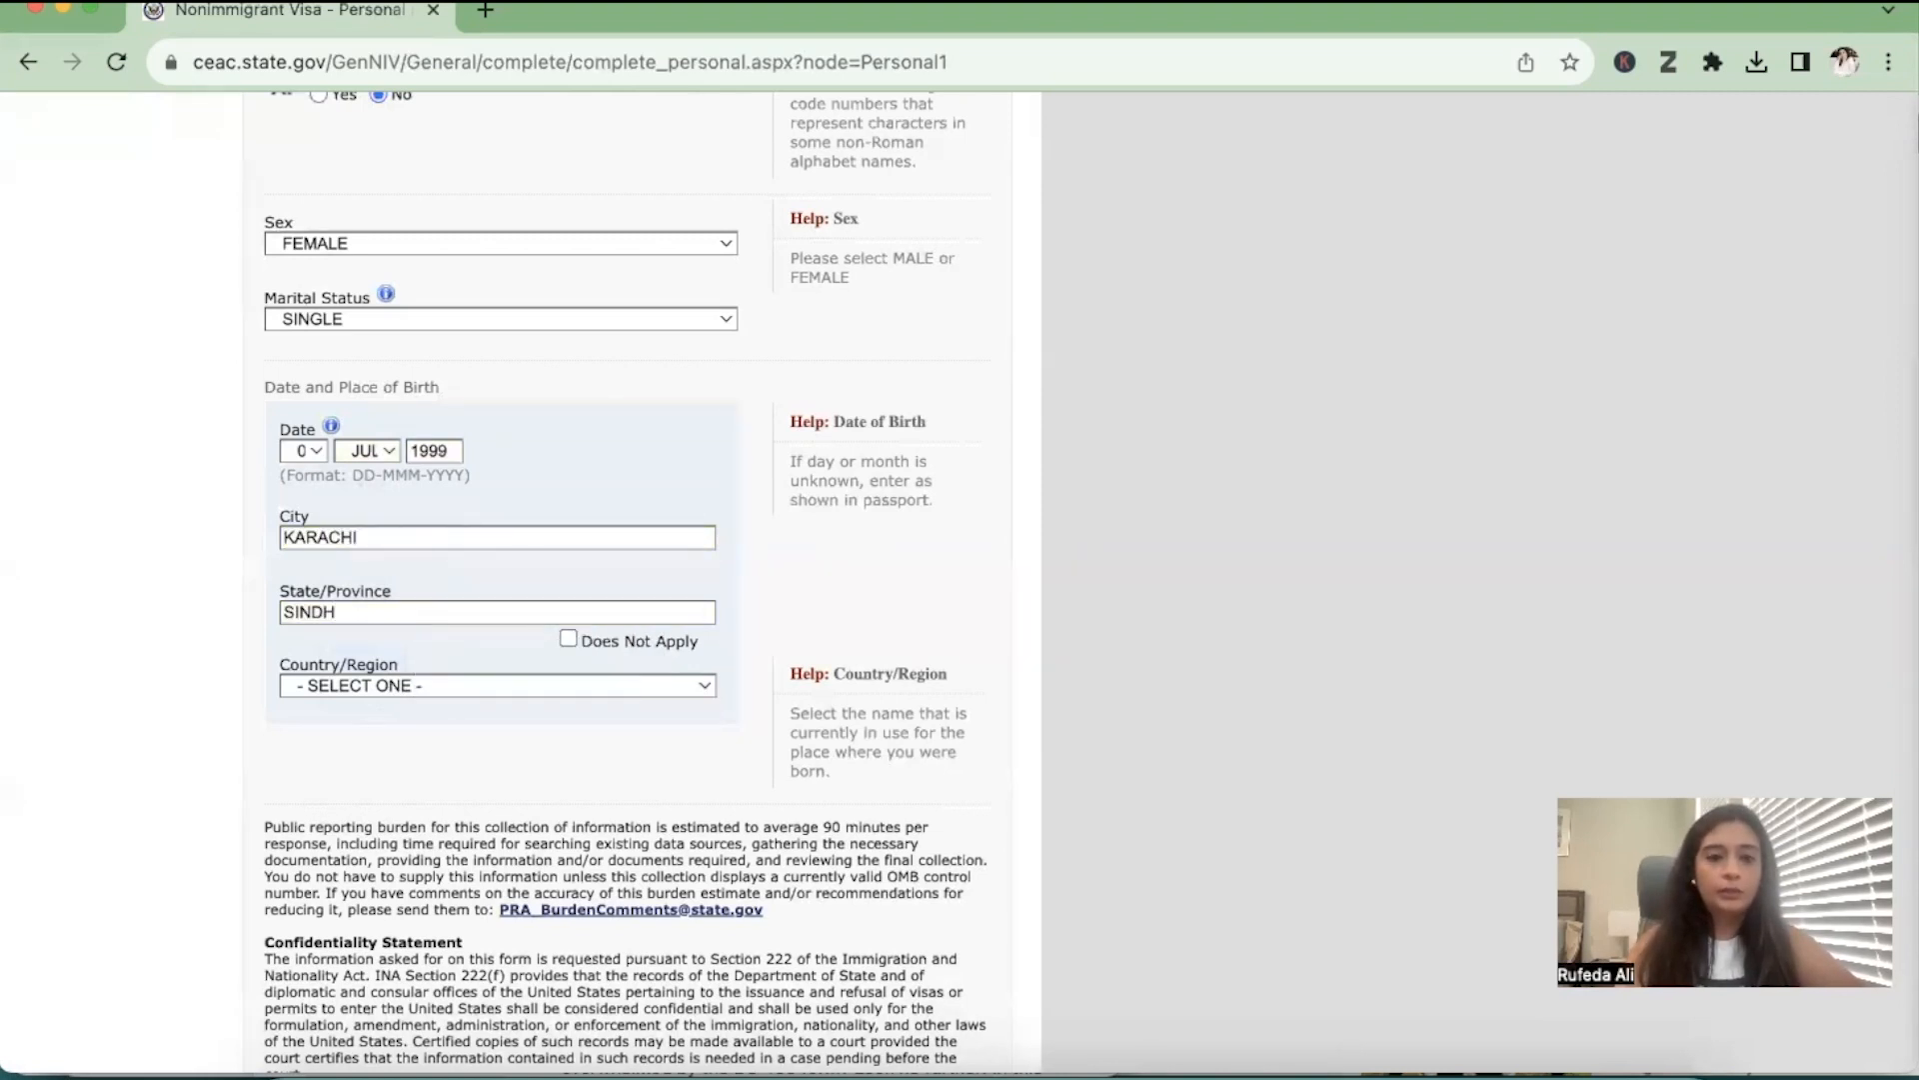
{"action": "left_click", "coordinate": [360, 682]}
{"action": "type", "text": "pak"}
{"action": "key", "text": "Return"}
{"action": "scroll", "coordinate": [486, 721], "scroll_direction": "down", "scroll_amount": 3}
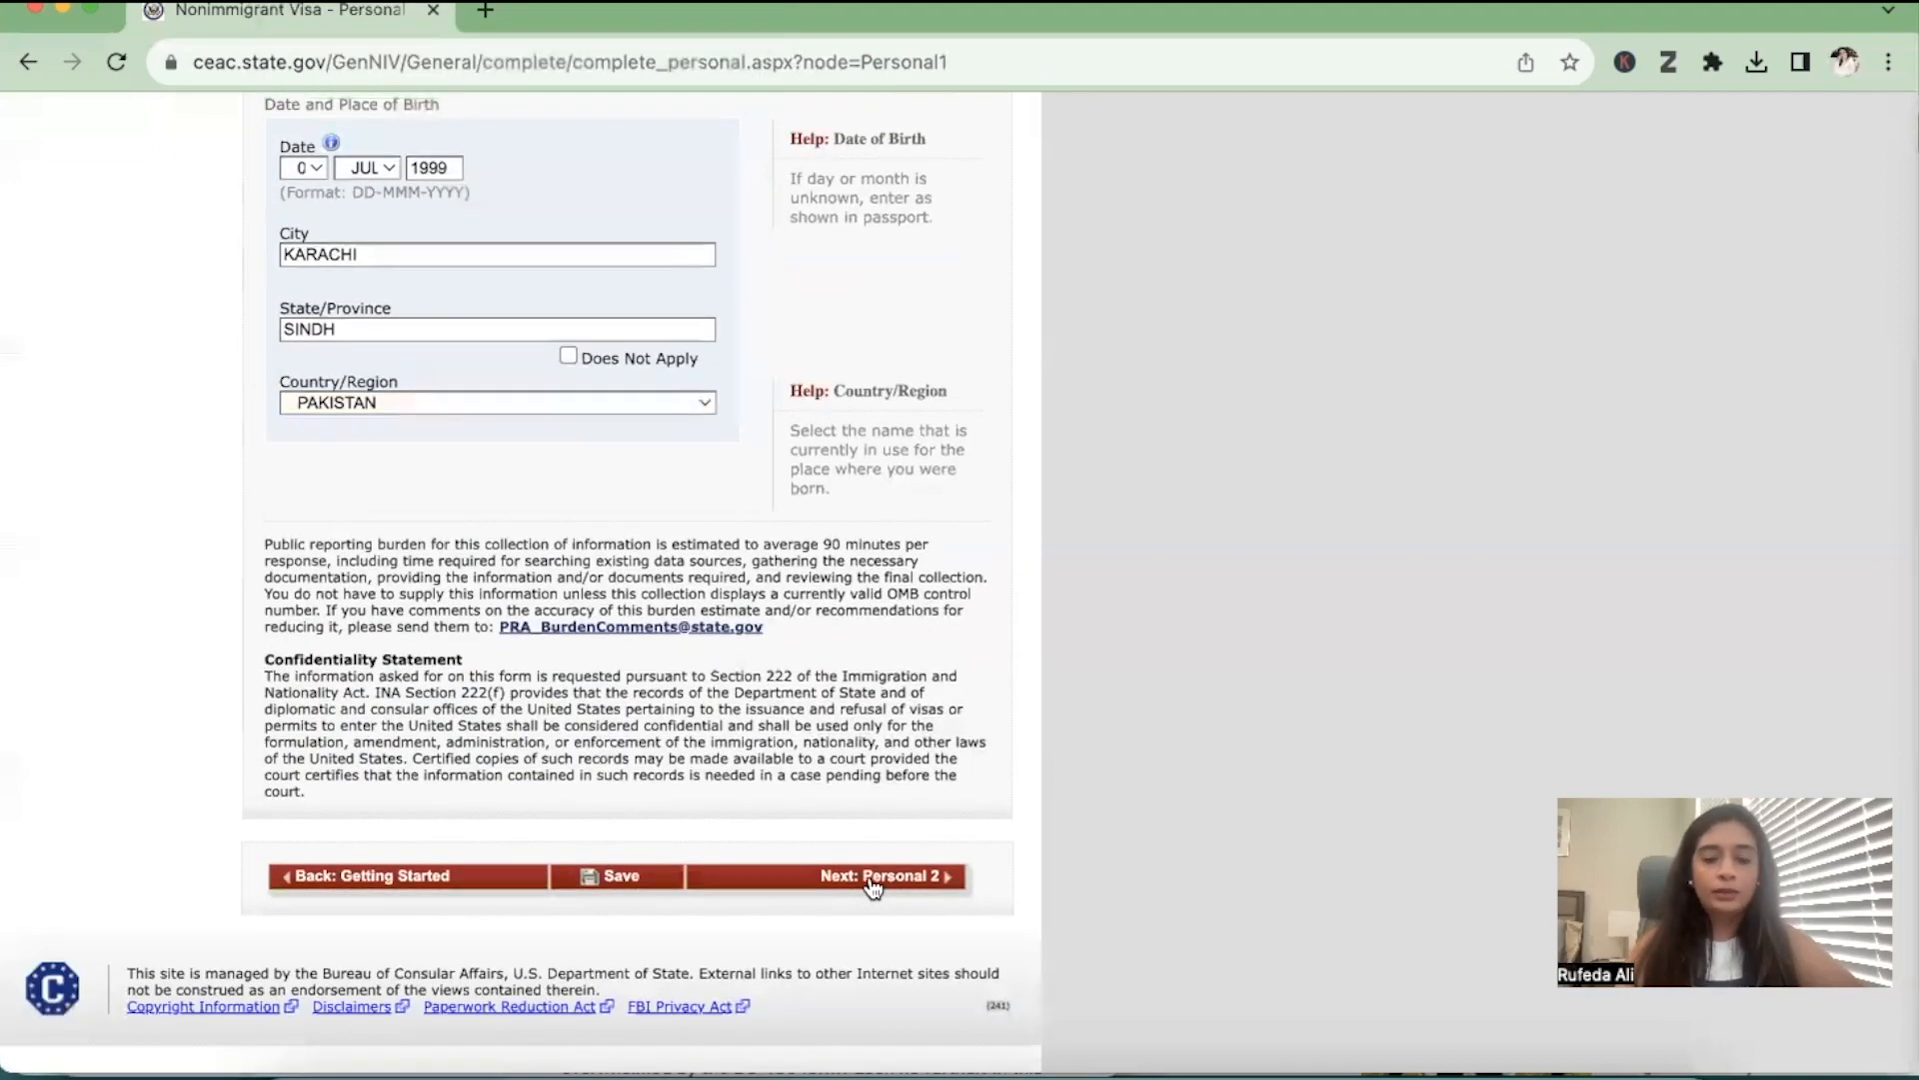
{"action": "left_click", "coordinate": [872, 880]}
Set the nationality to PAKISTAN and answer No to both the other nationality and the permanent resident questions
{"action": "left_click", "coordinate": [640, 412]}
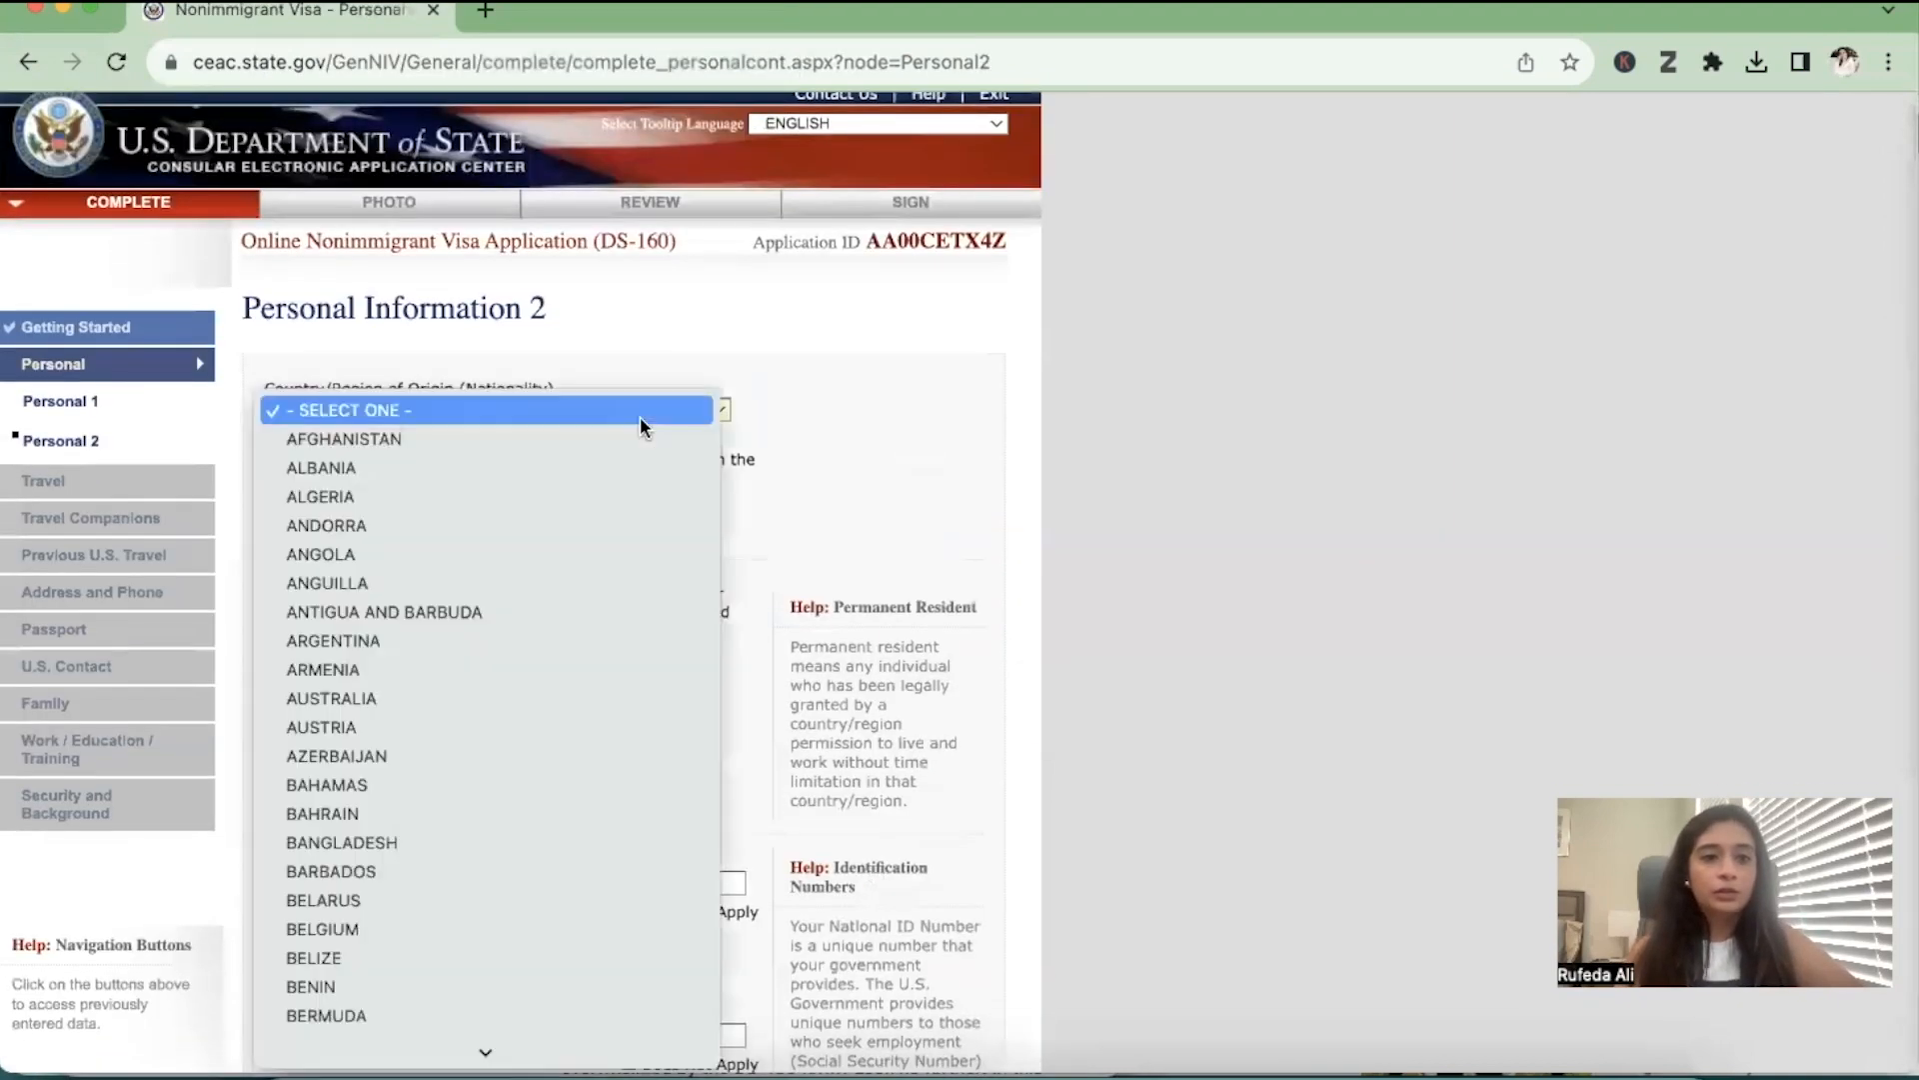
{"action": "type", "text": "pak"}
{"action": "key", "text": "Return"}
{"action": "left_click", "coordinate": [379, 540]}
{"action": "left_click", "coordinate": [380, 693]}
Mark the national identification, U.S. Social Security and U.S. taxpayer ID numbers as Does Not Apply, and continue to Travel
{"action": "scroll", "coordinate": [384, 695], "scroll_direction": "down", "scroll_amount": 3}
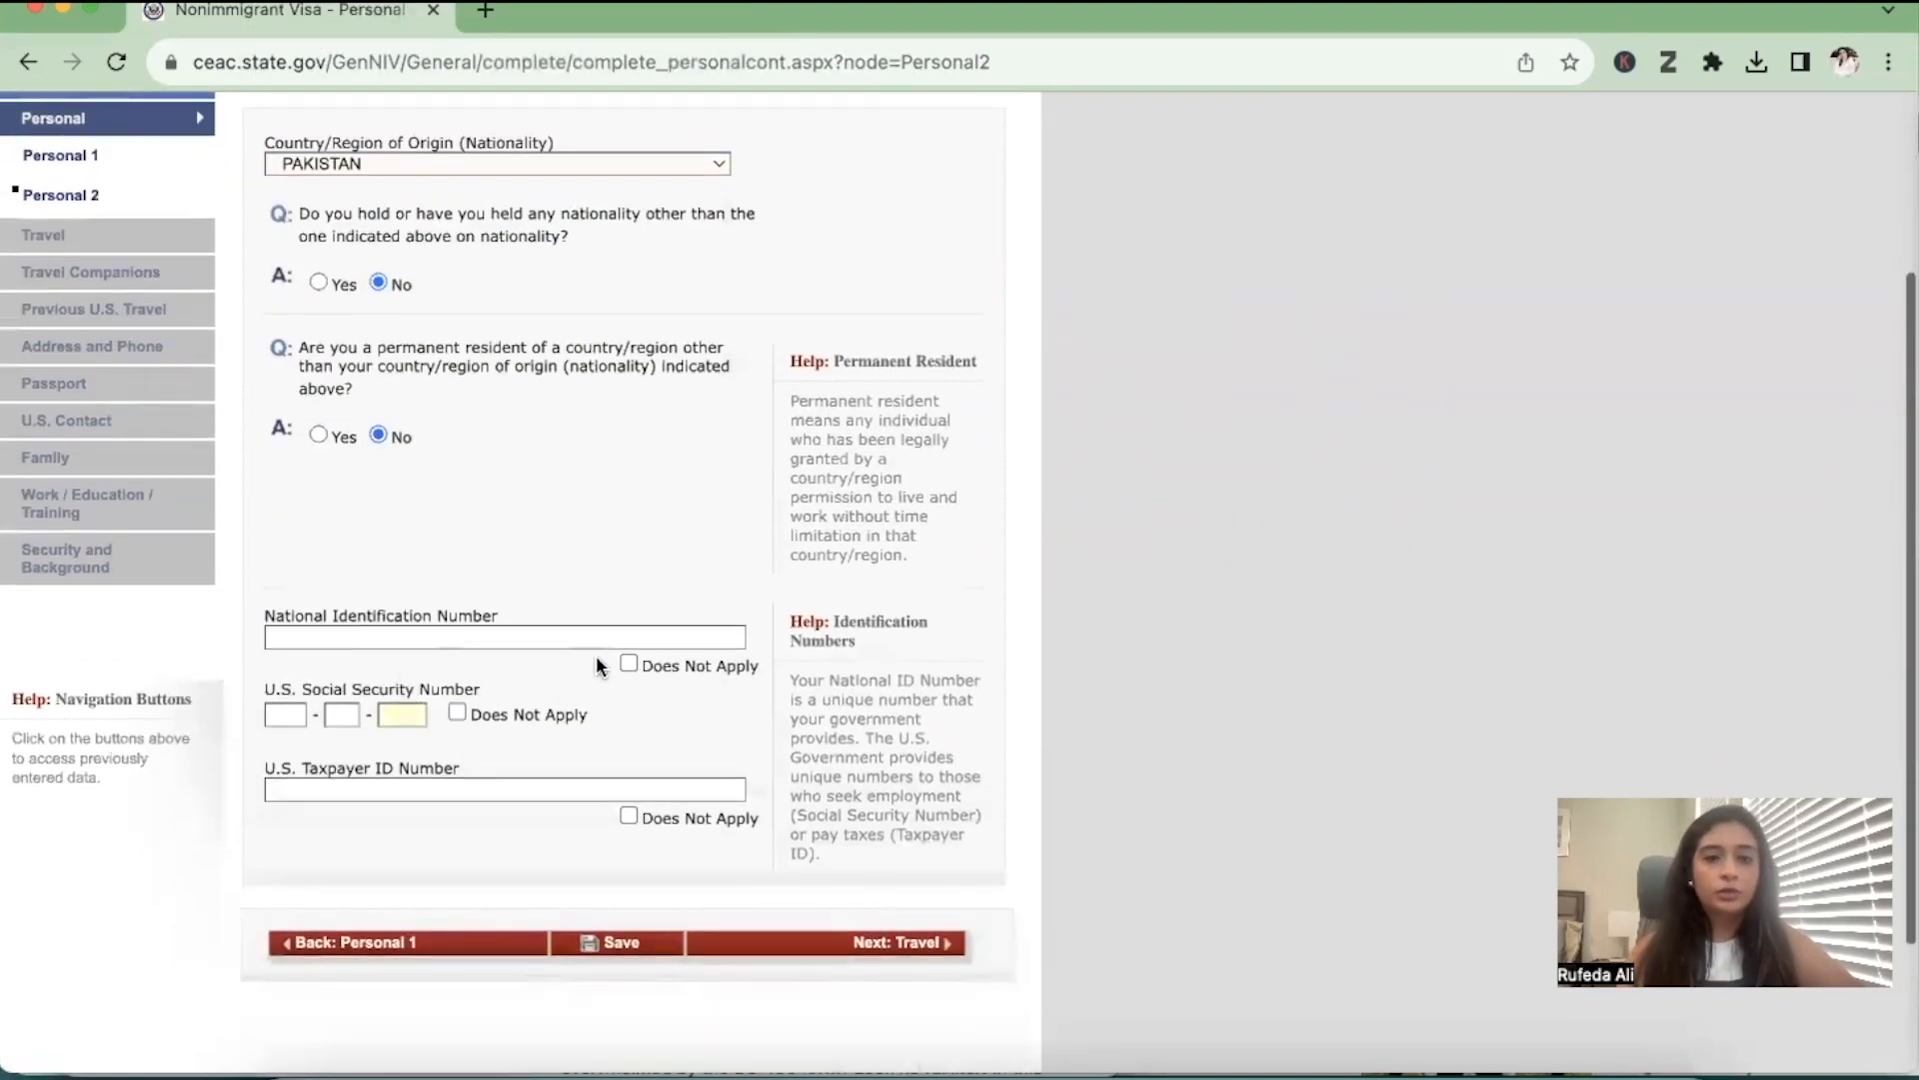
{"action": "left_click", "coordinate": [628, 664]}
{"action": "left_click", "coordinate": [457, 712]}
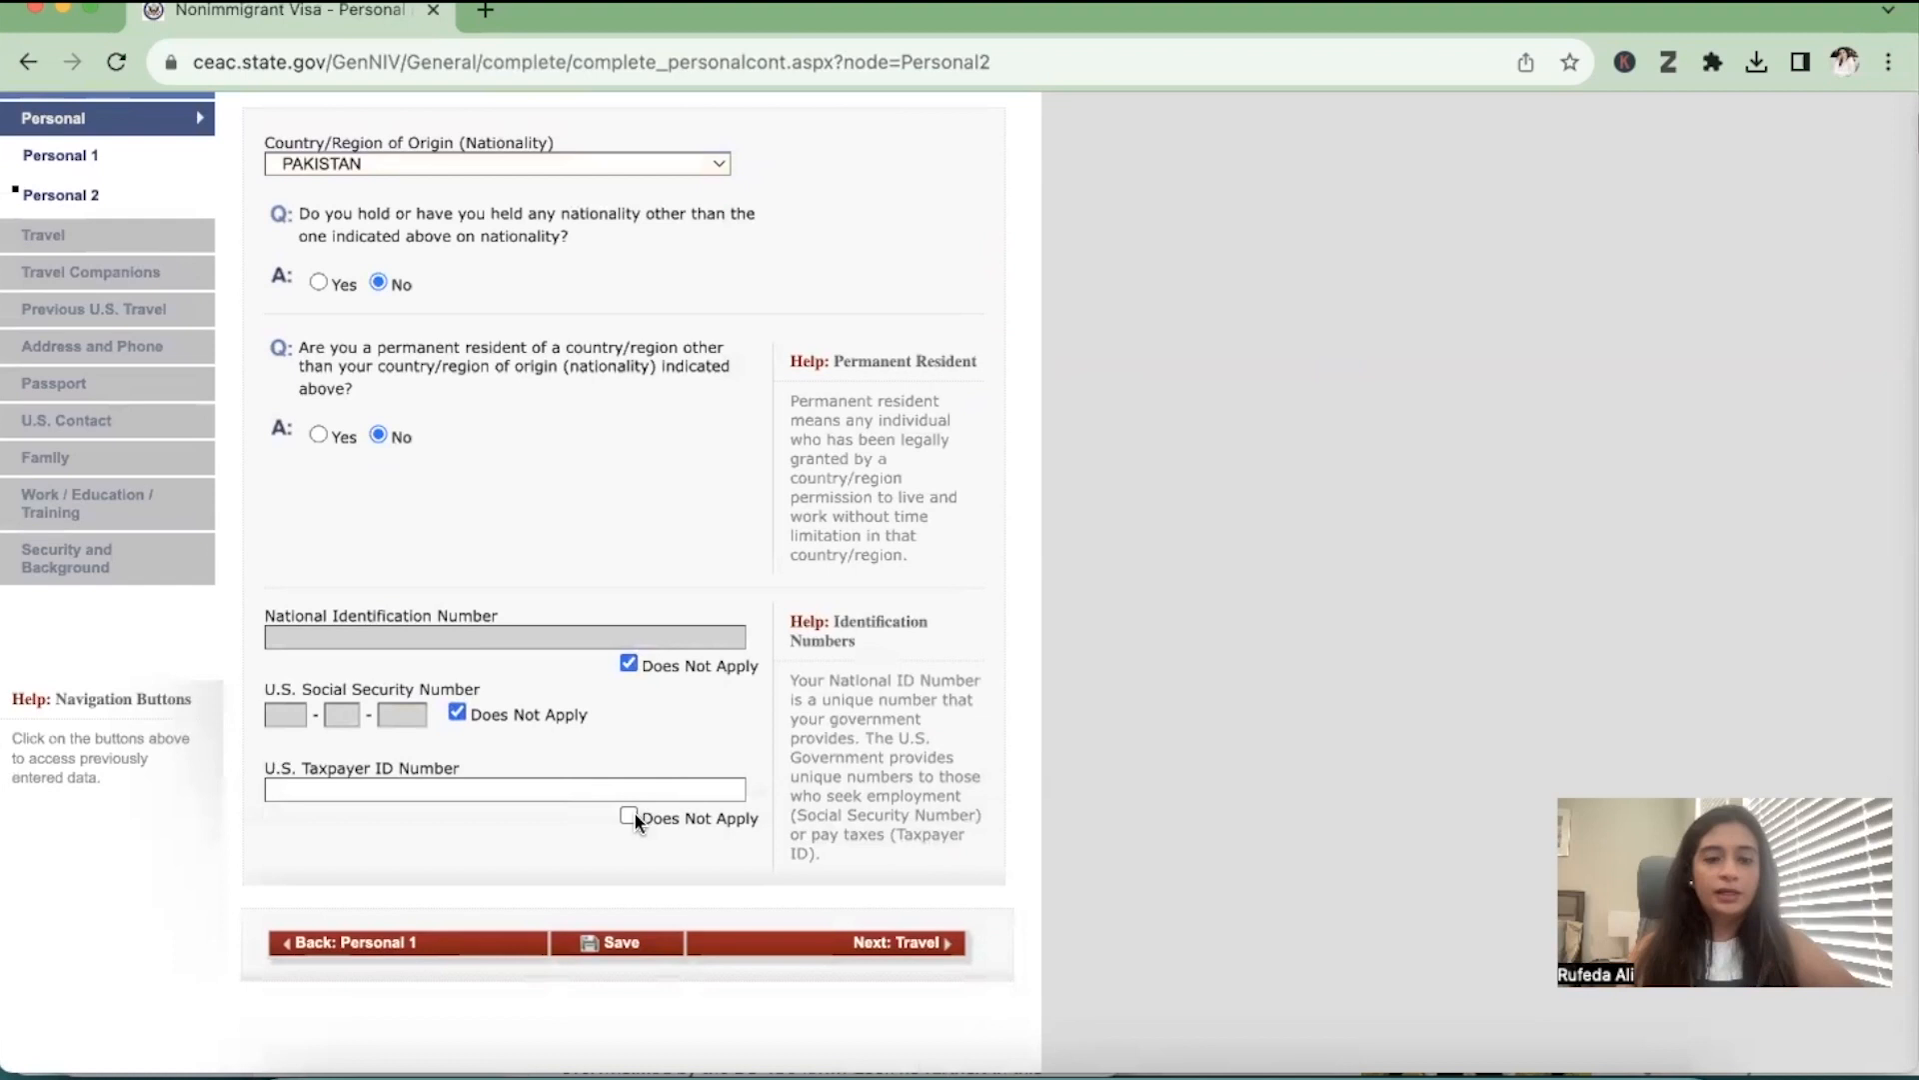
{"action": "left_click", "coordinate": [628, 815]}
{"action": "left_click", "coordinate": [899, 947]}
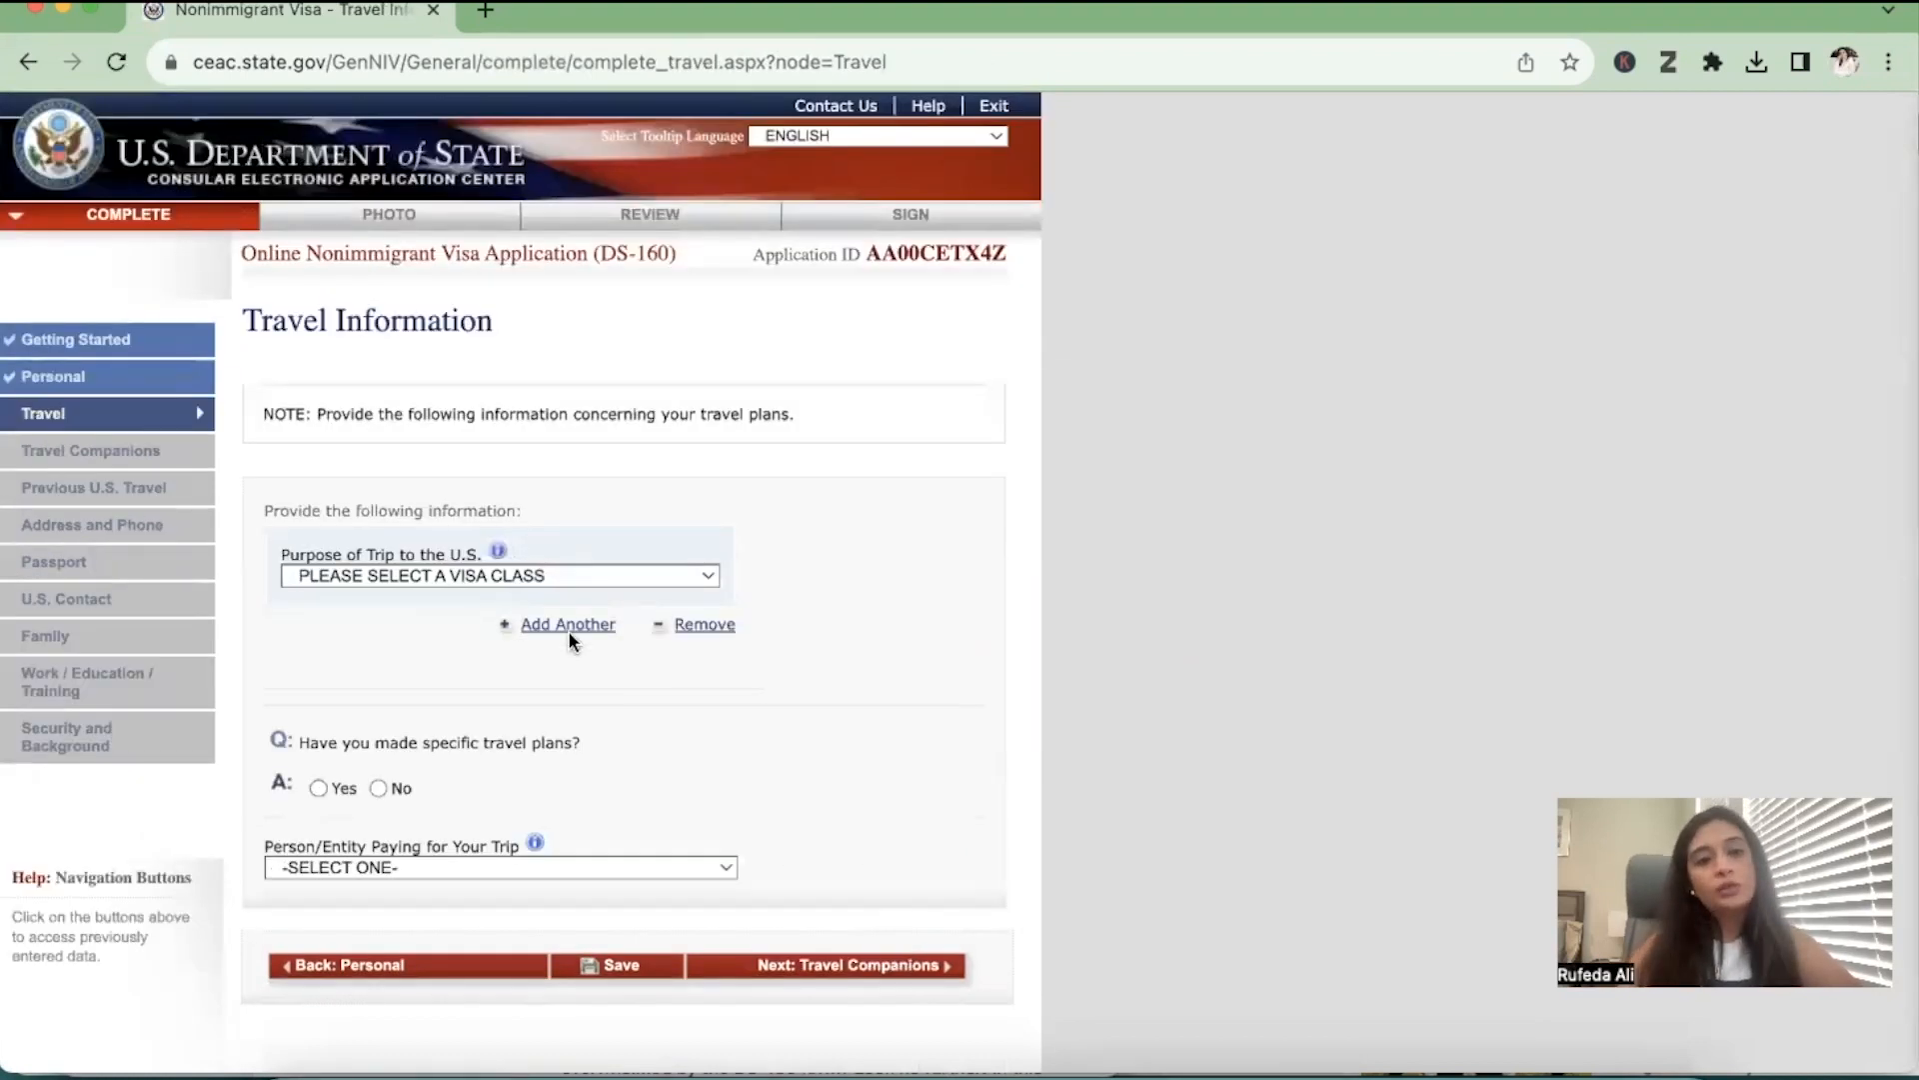
Set the purpose of the trip to ACADEMIC OR LANGUAGE STUDENT (F) and specify STUDENT (F1)
{"action": "left_click", "coordinate": [461, 578]}
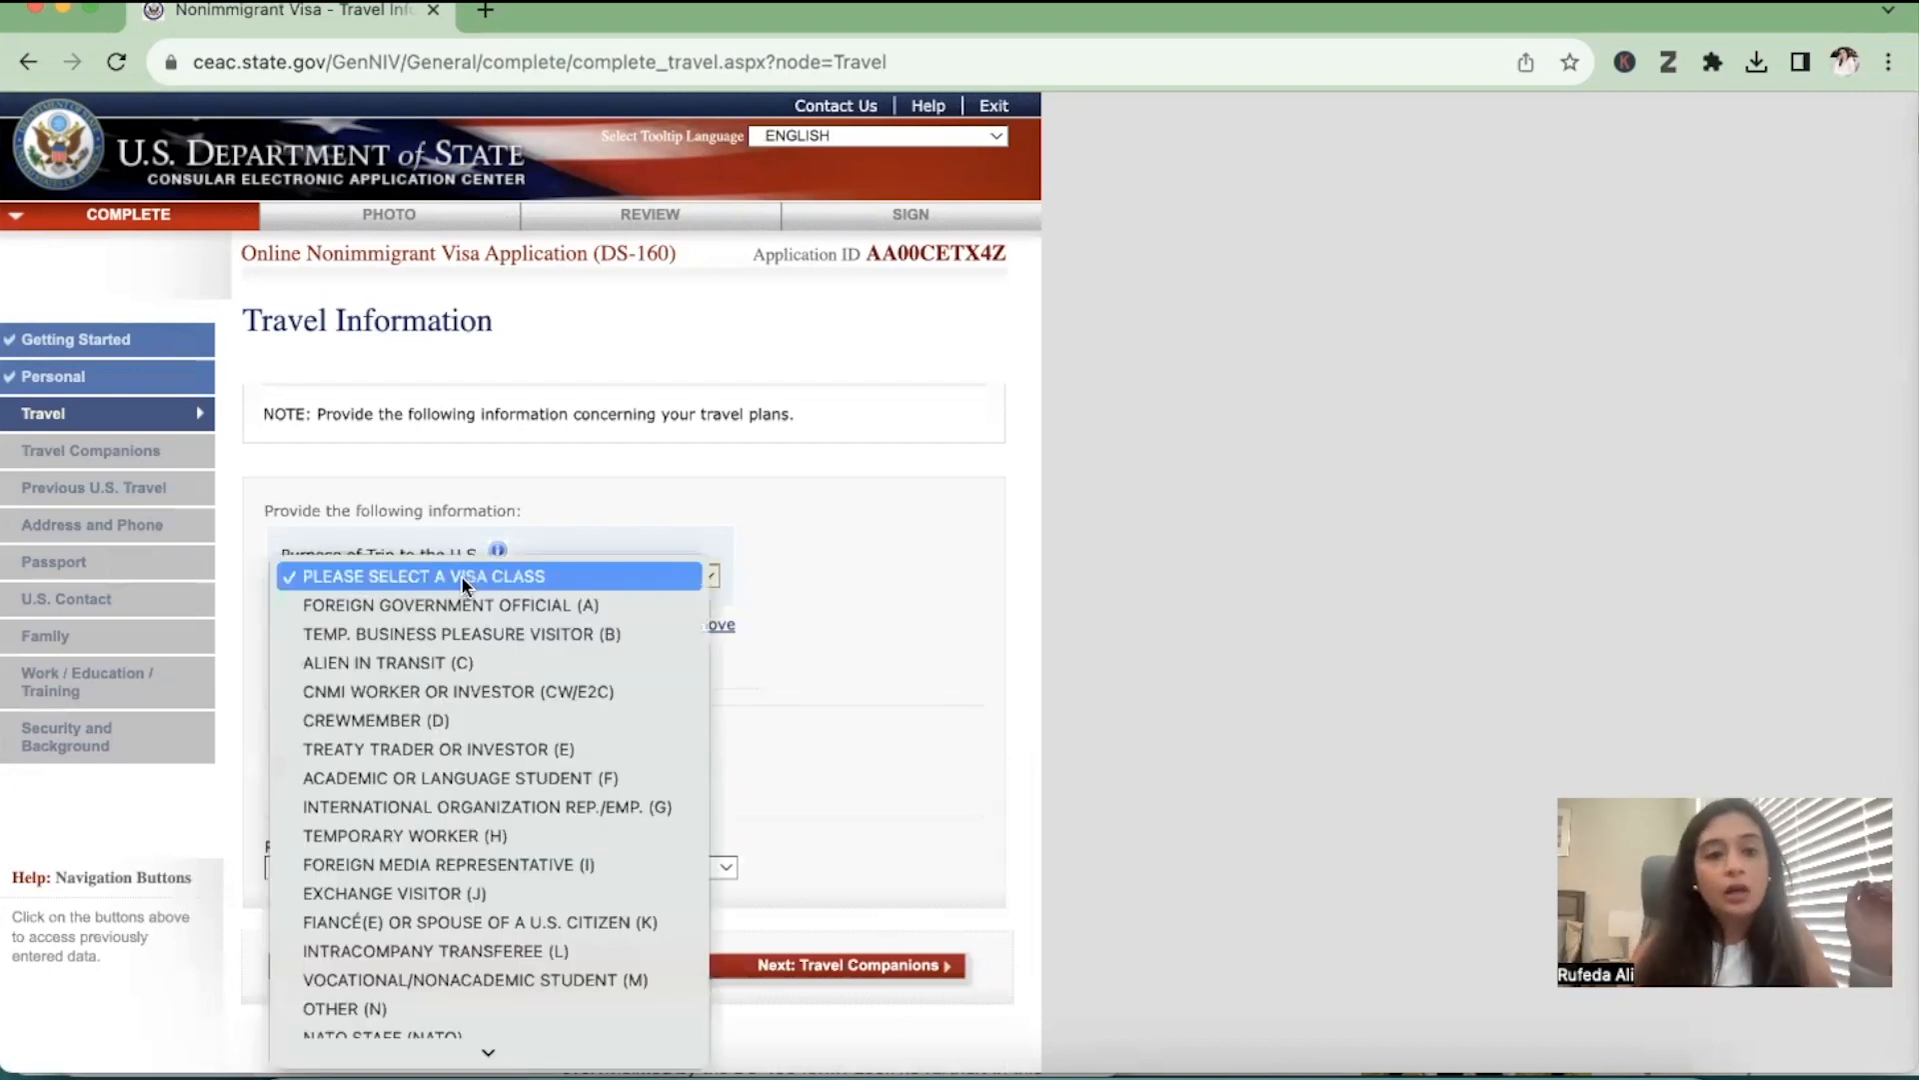
{"action": "left_click", "coordinate": [519, 782]}
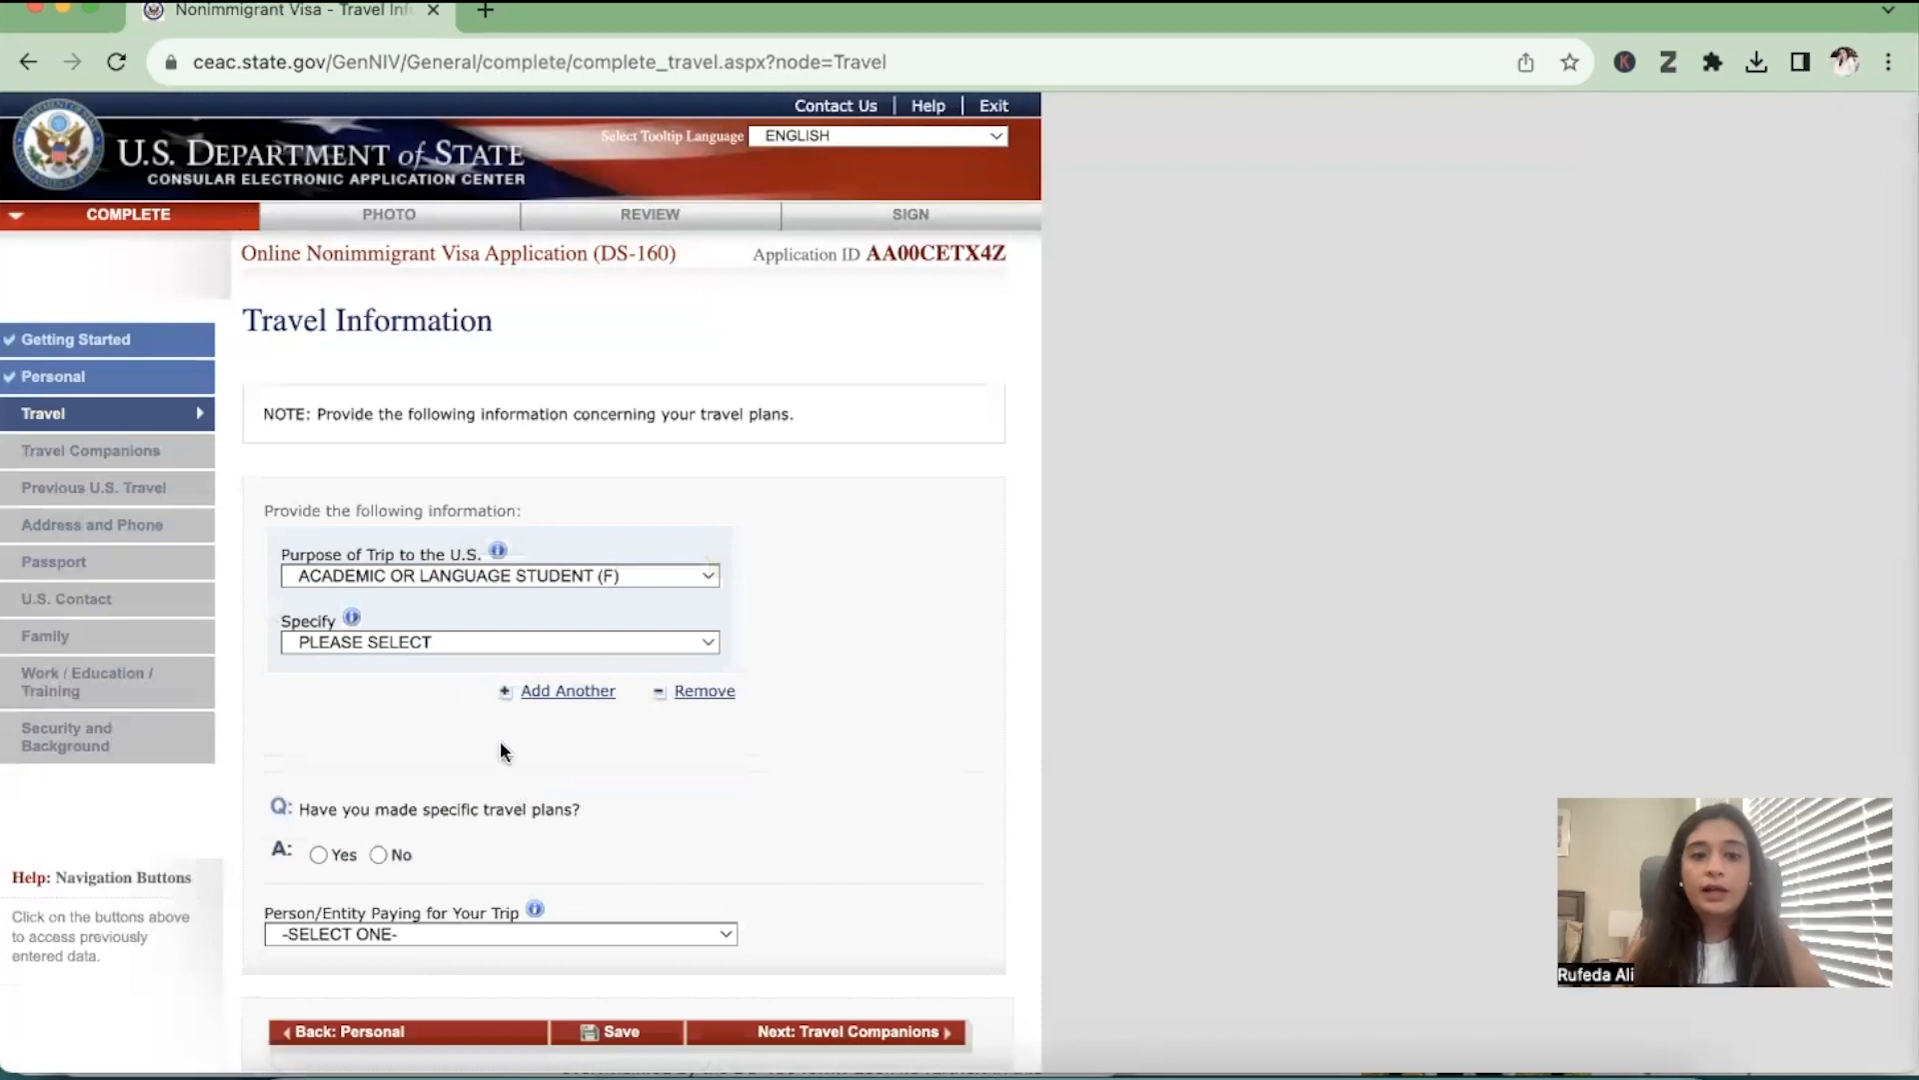
{"action": "left_click", "coordinate": [423, 644]}
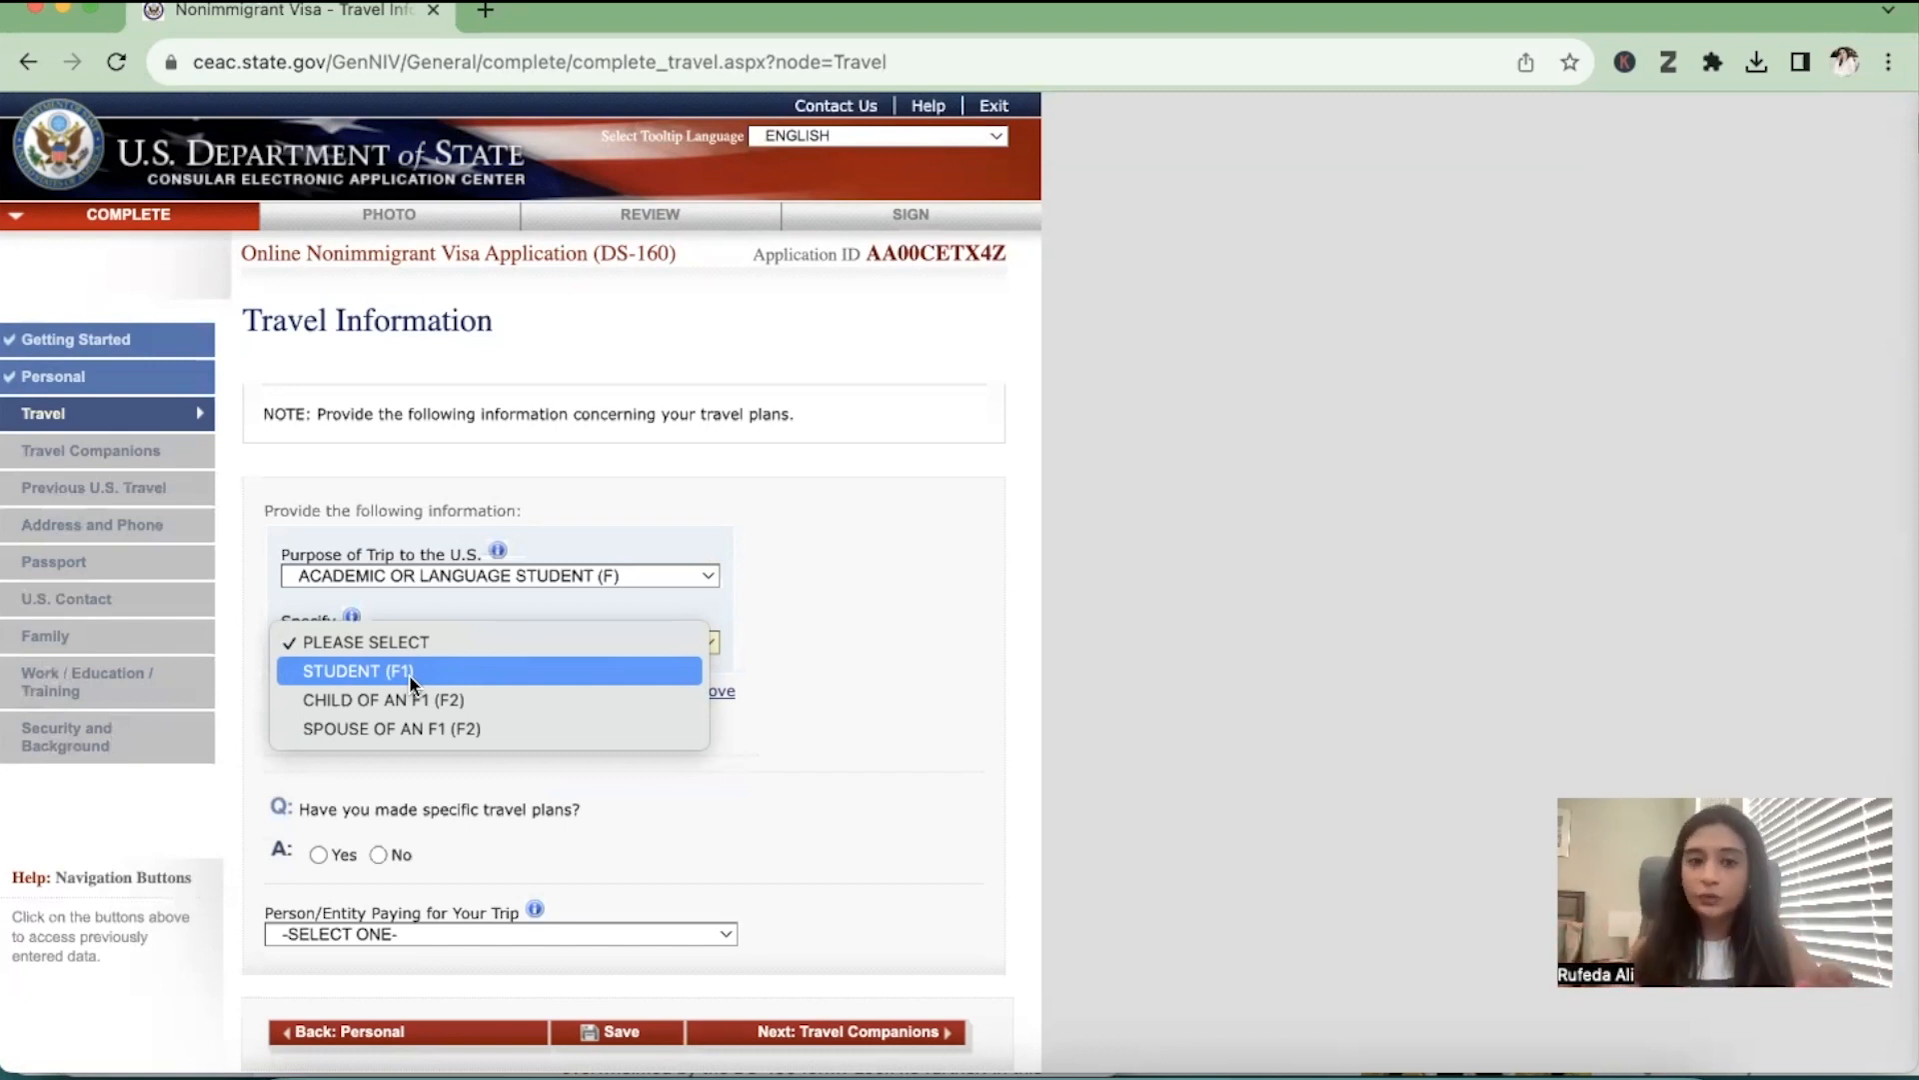
{"action": "left_click", "coordinate": [412, 674]}
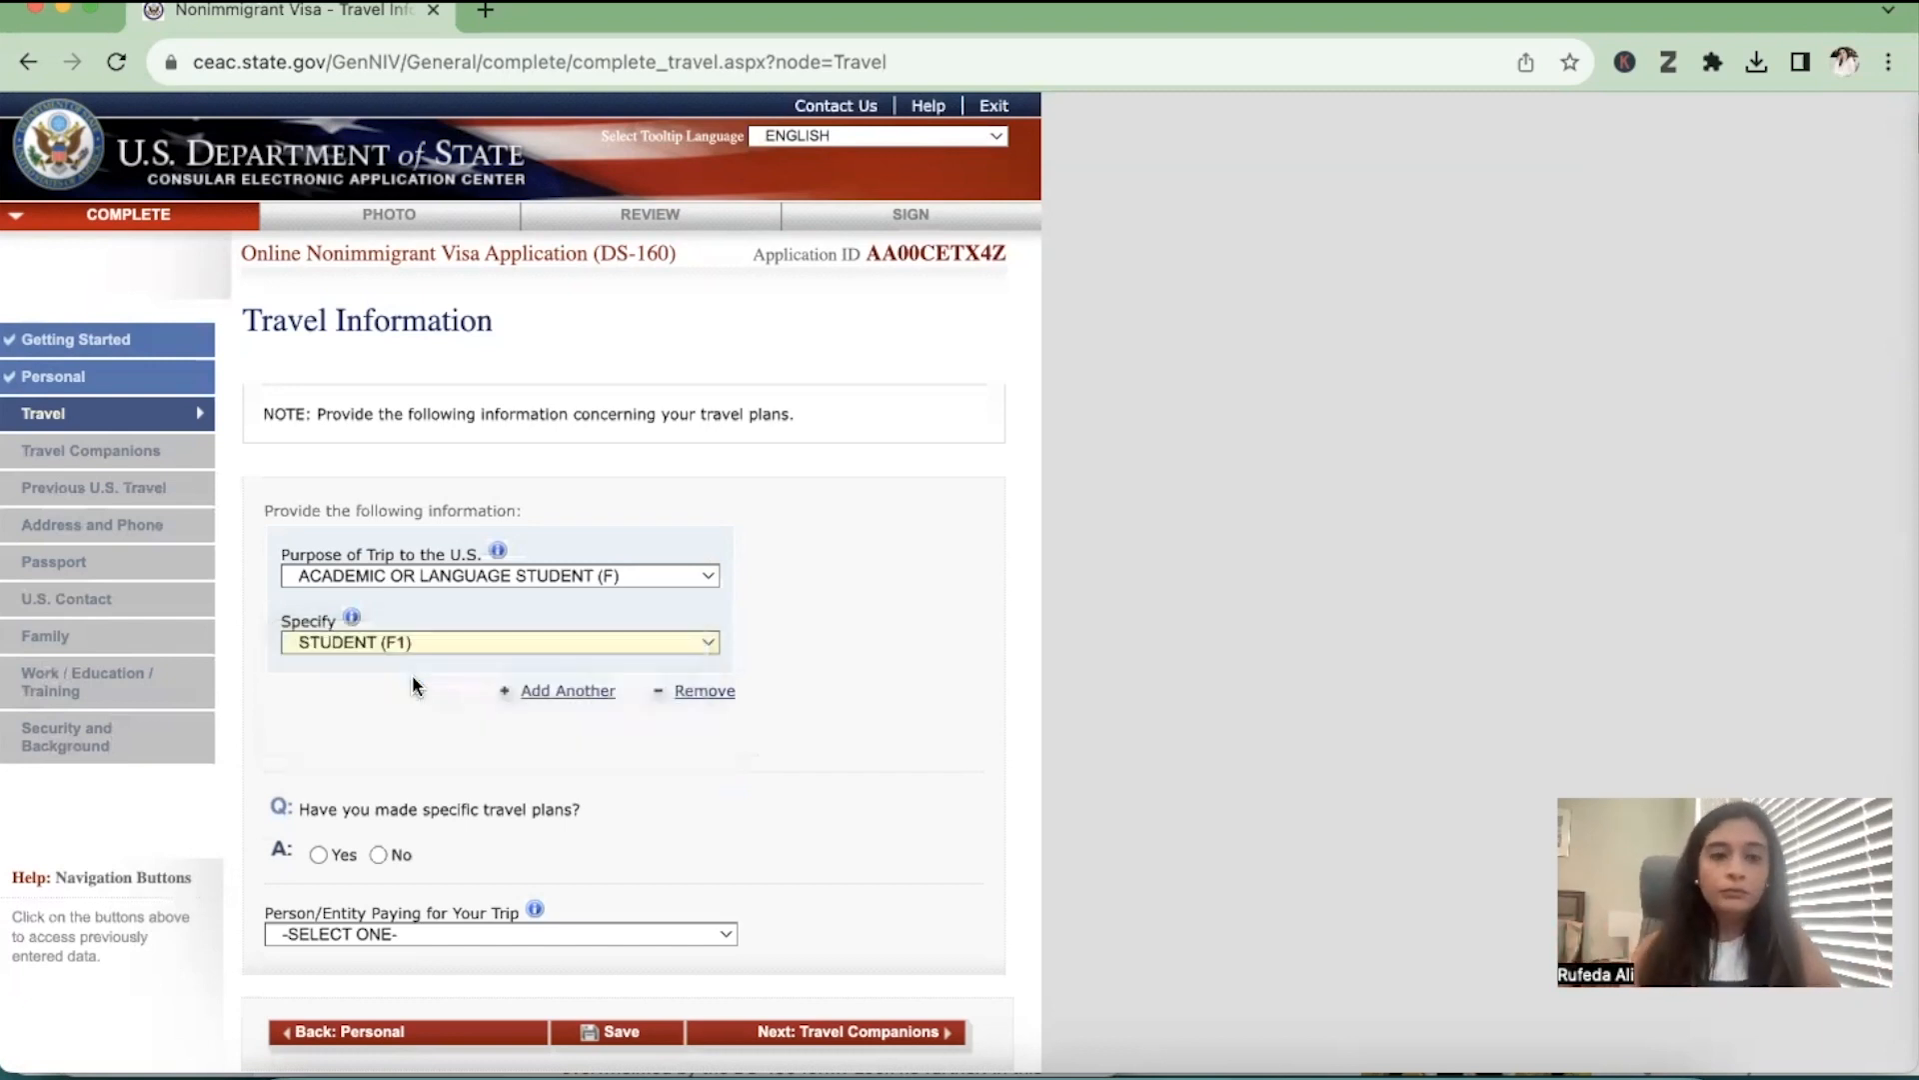
Examine the itinerary fields required for specific travel plans, and settle on No as the answer to that question
{"action": "scroll", "coordinate": [412, 685], "scroll_direction": "down", "scroll_amount": 3}
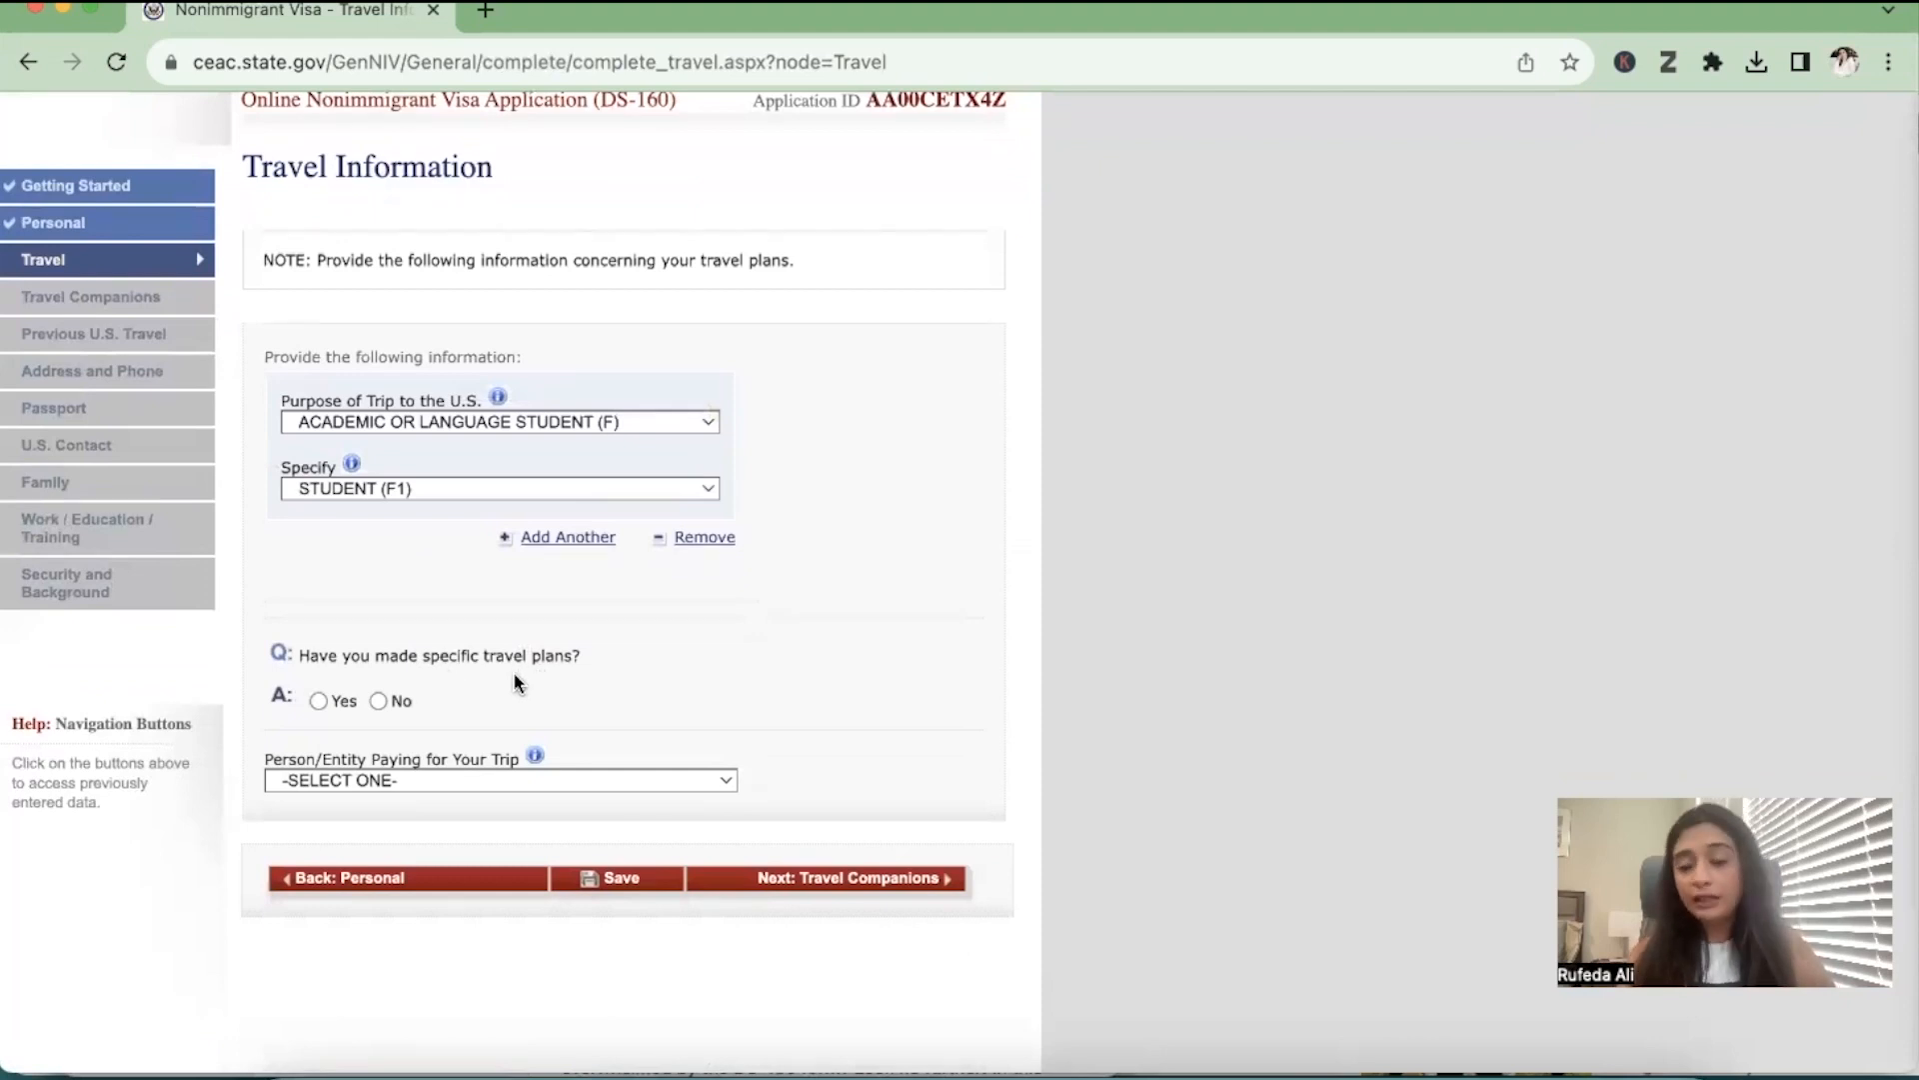
{"action": "left_click", "coordinate": [318, 701]}
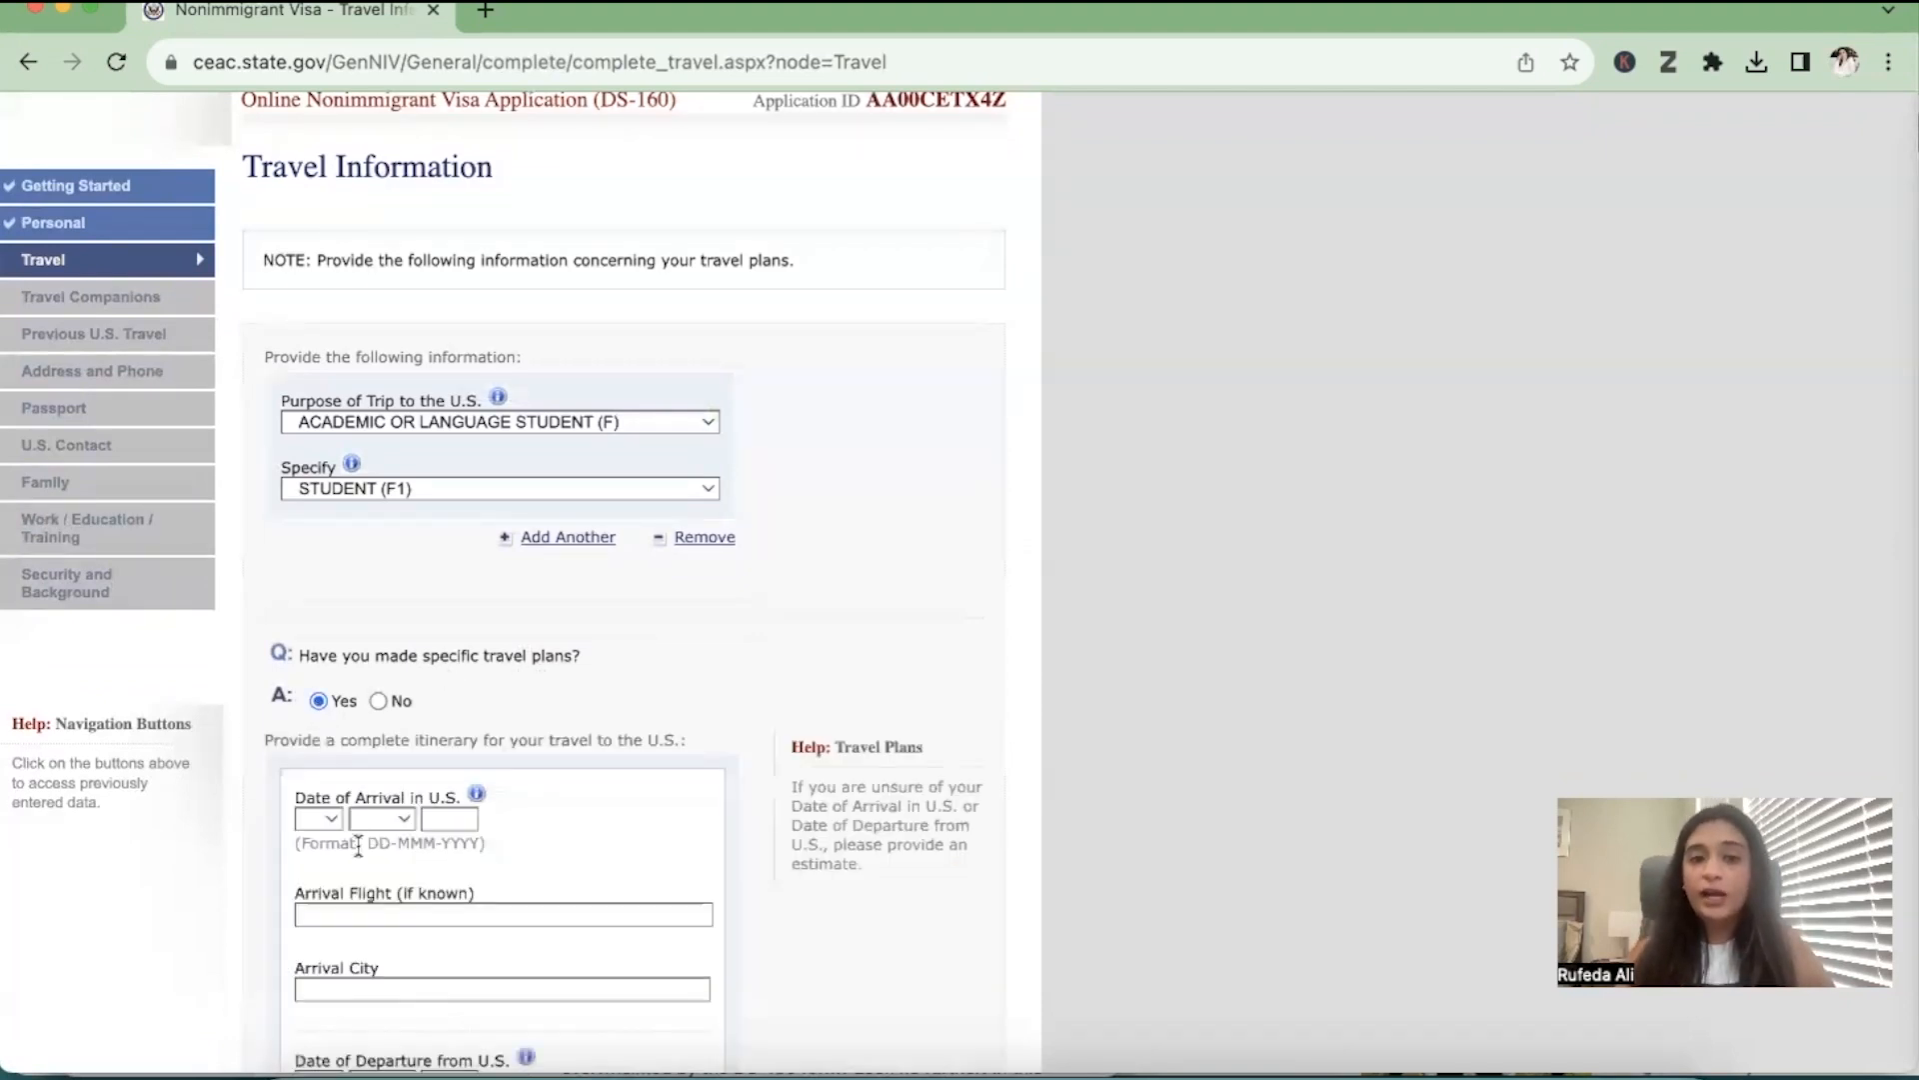
{"action": "scroll", "coordinate": [358, 846], "scroll_direction": "down", "scroll_amount": 5}
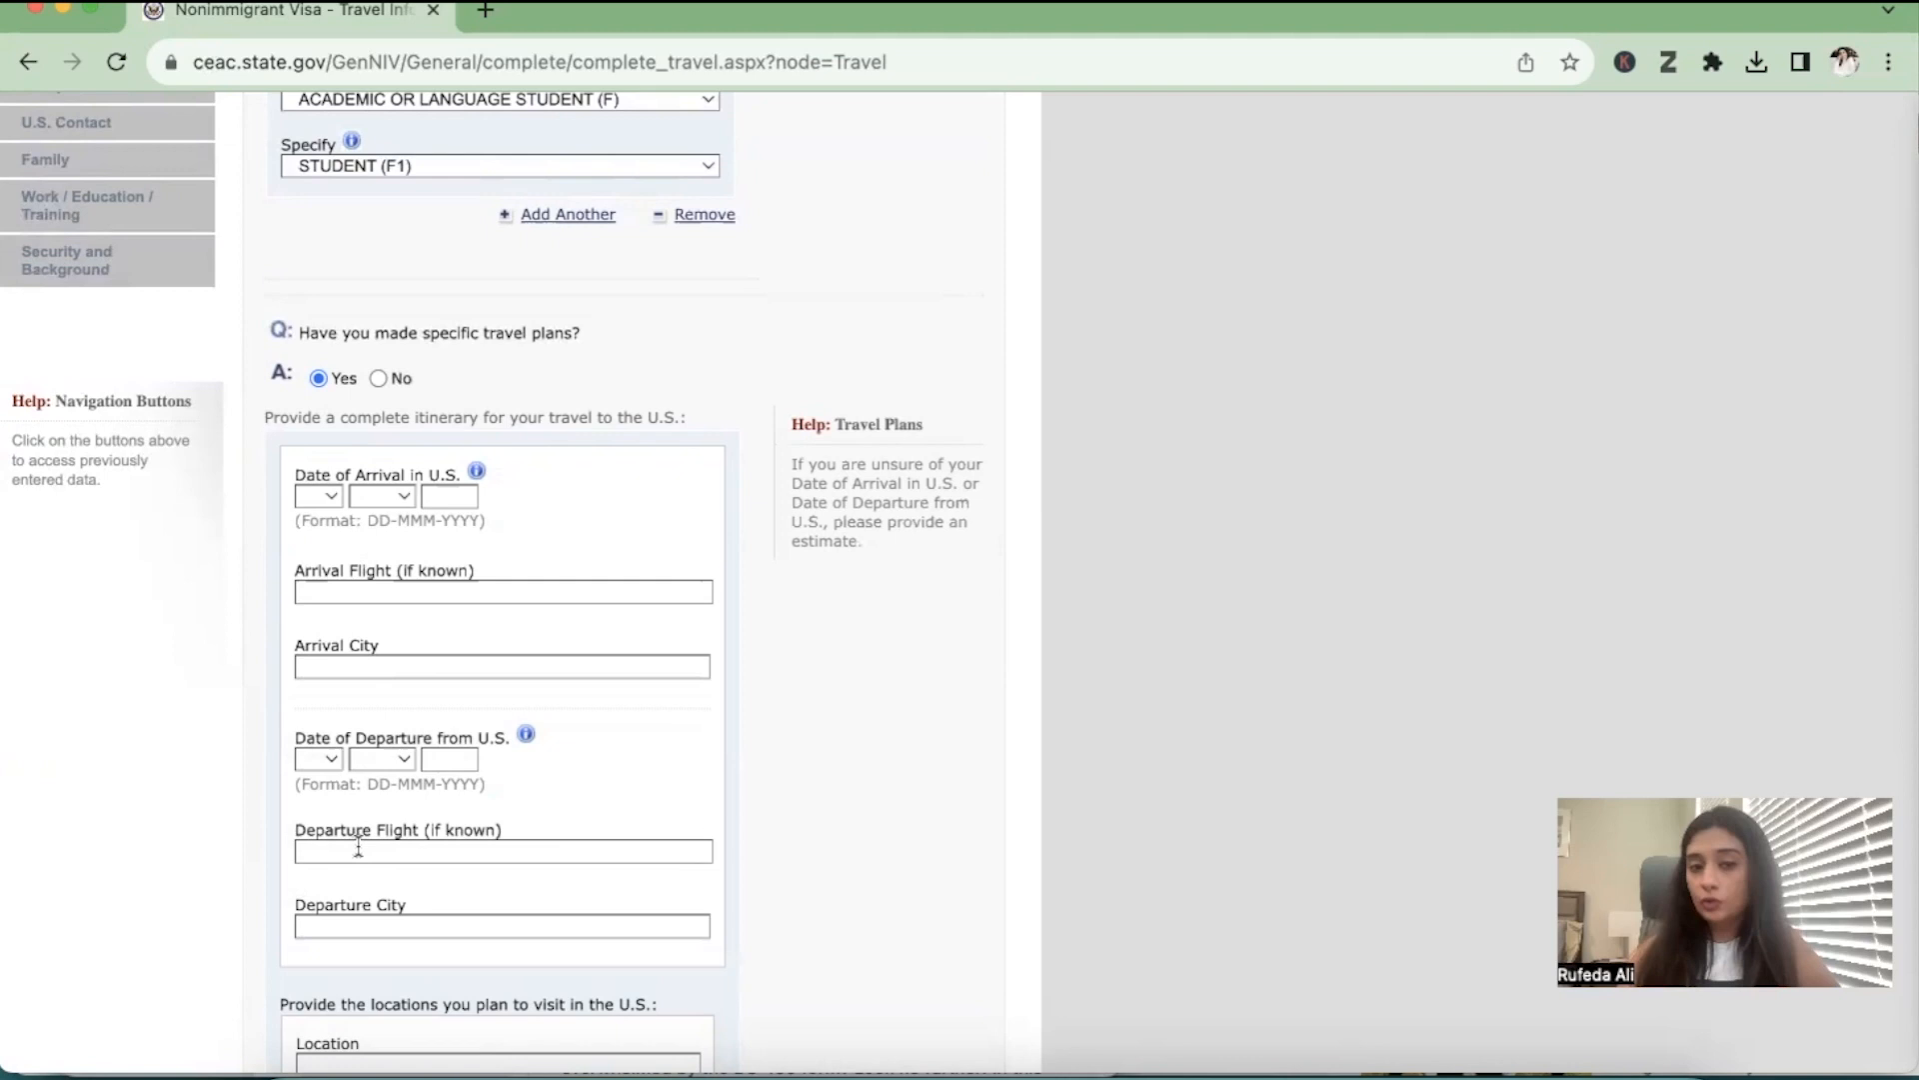
{"action": "left_click", "coordinate": [378, 377]}
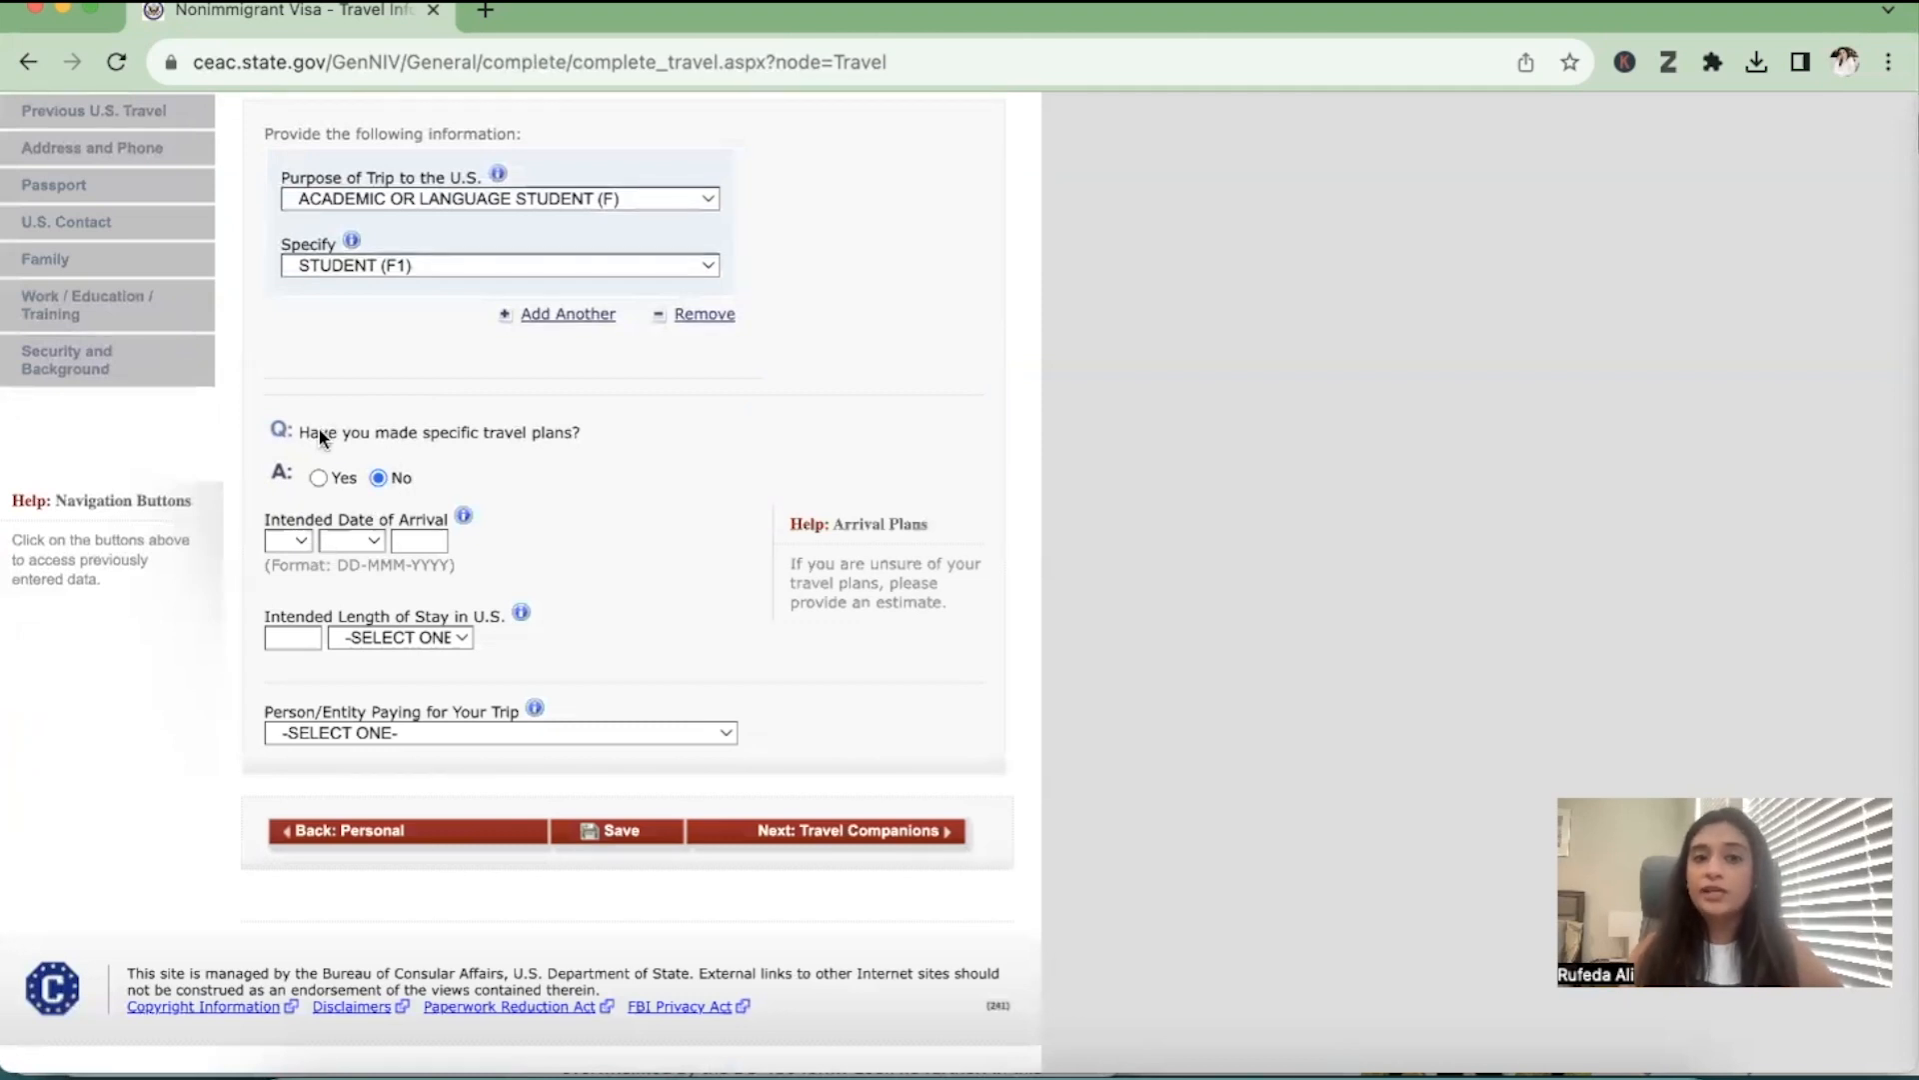
Set the intended date of arrival to 07-SEP-2023
{"action": "left_click", "coordinate": [279, 543]}
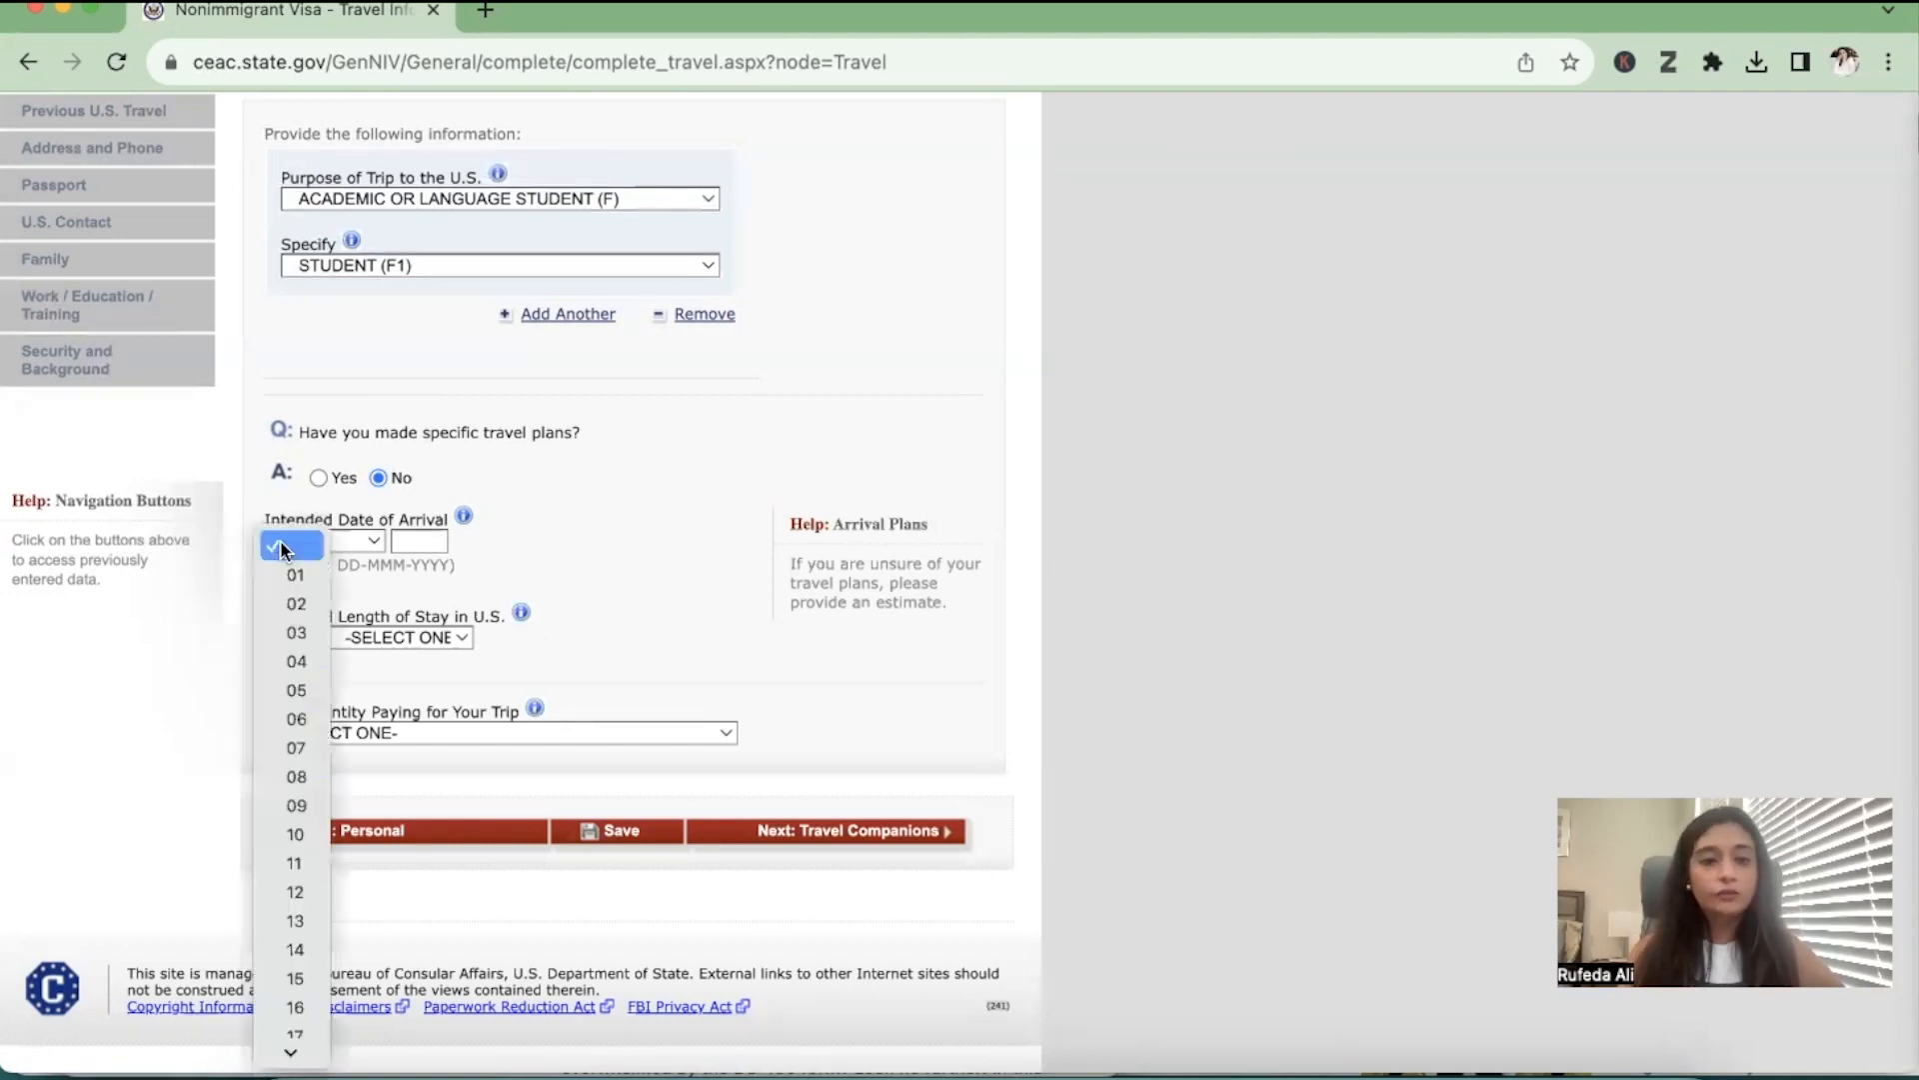
{"action": "left_click", "coordinate": [296, 750]}
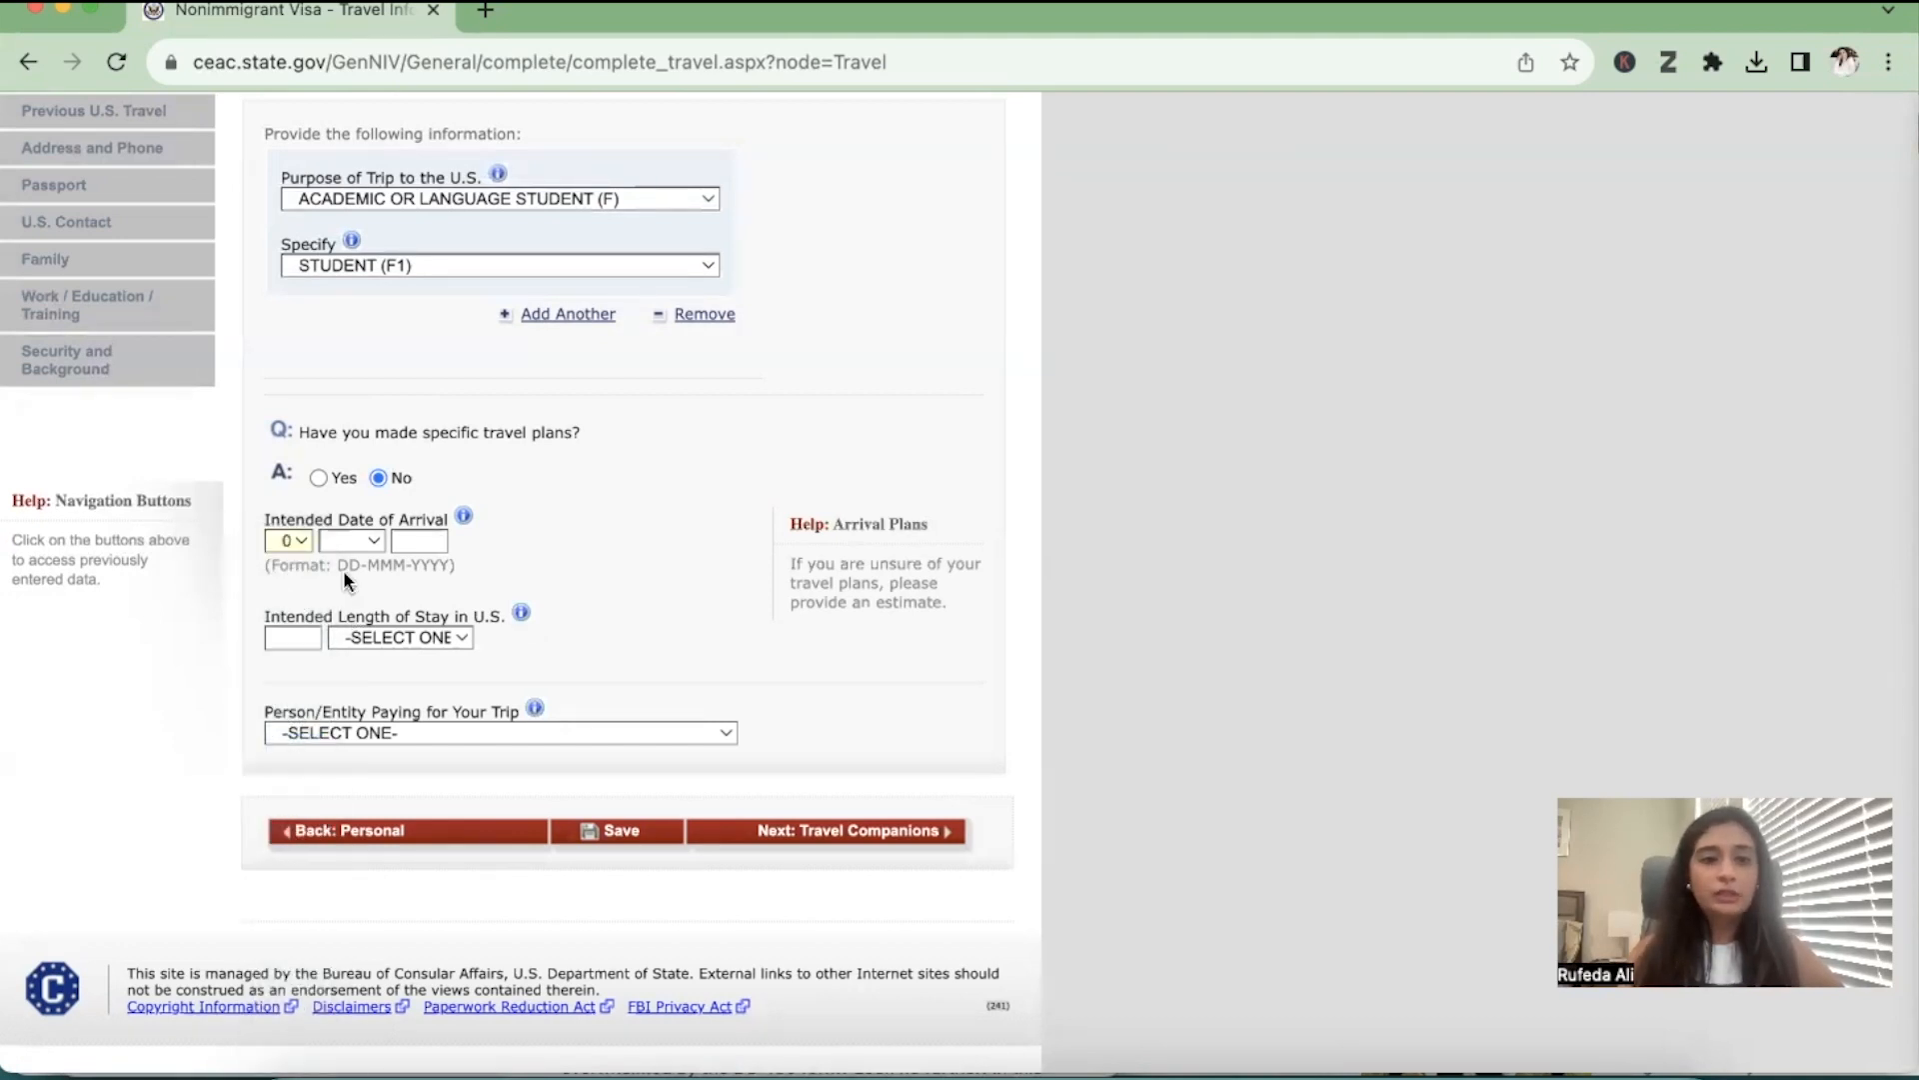
{"action": "left_click", "coordinate": [351, 541]}
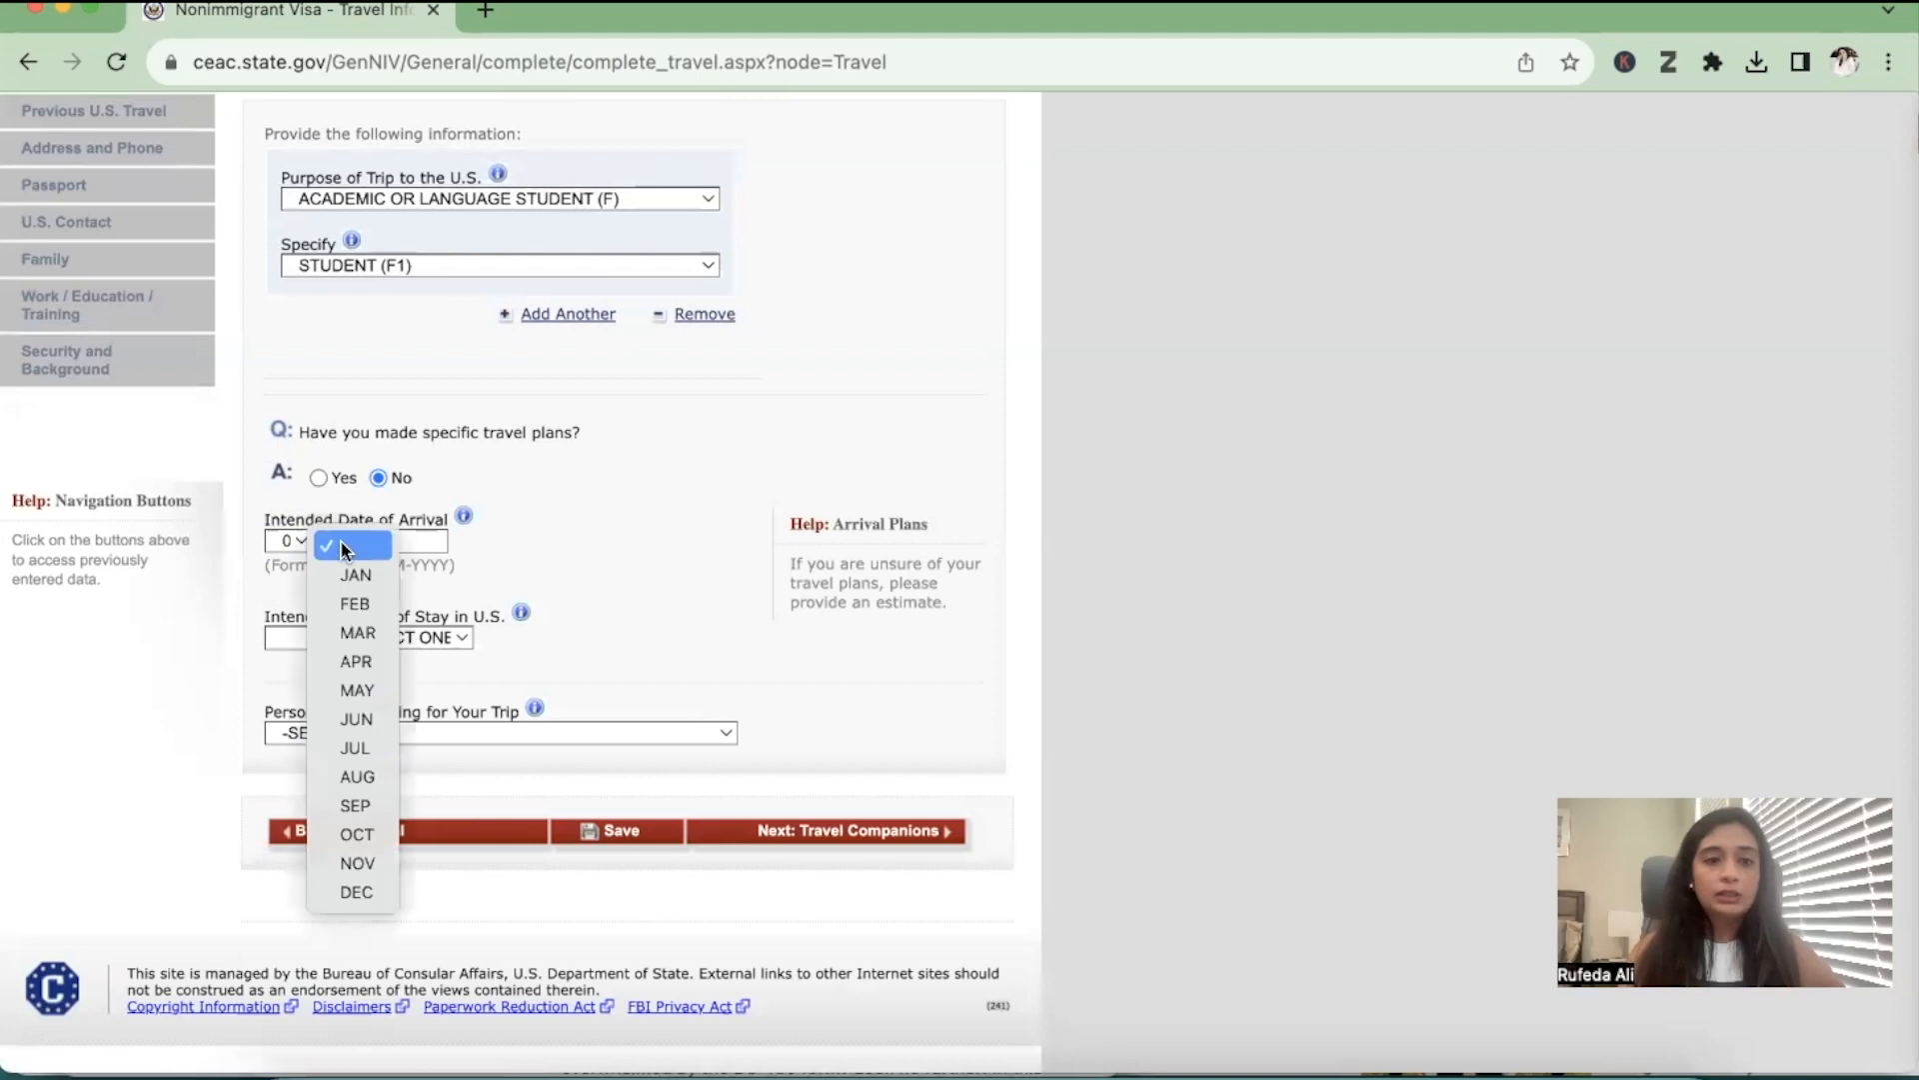
{"action": "left_click", "coordinate": [360, 808]}
{"action": "left_click", "coordinate": [420, 541]}
{"action": "type", "text": "2023"}
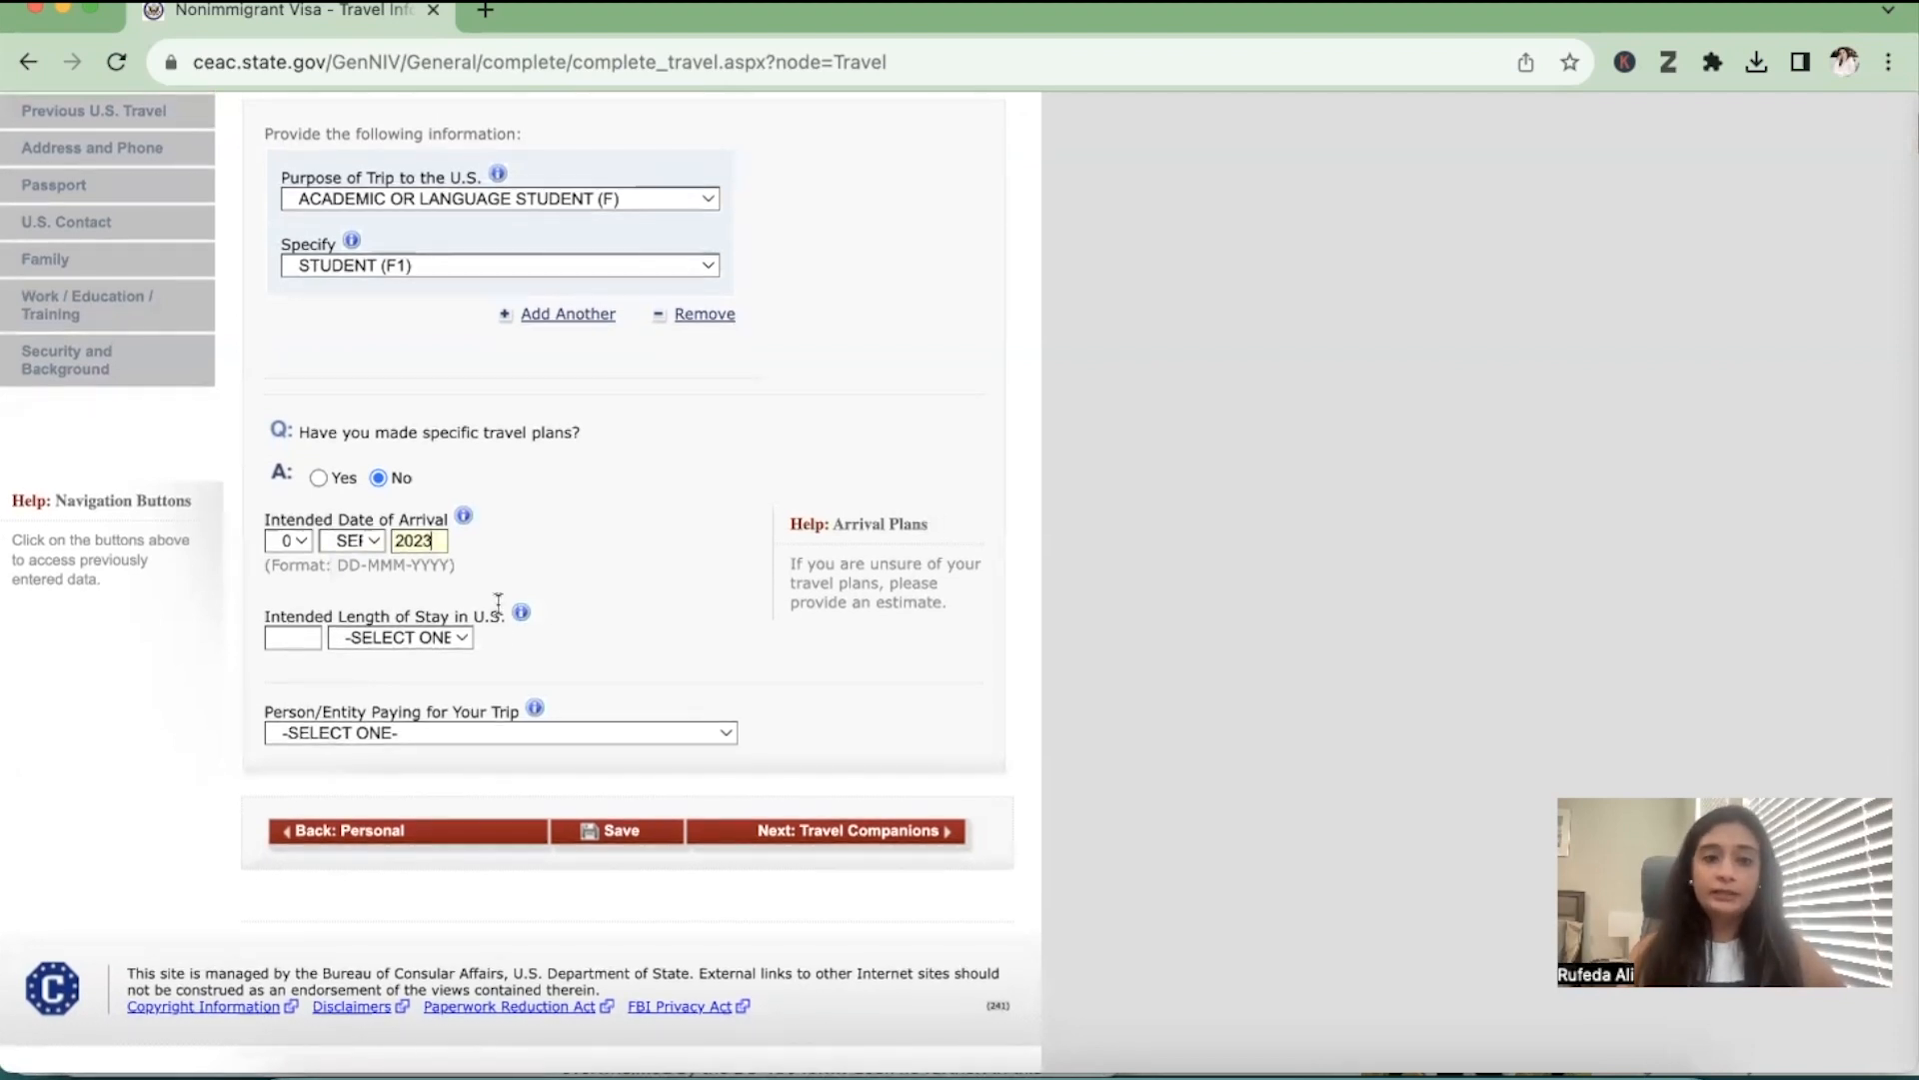
Set the intended length of stay in the U.S. to 4 YEAR(S)
{"action": "left_click", "coordinate": [410, 637]}
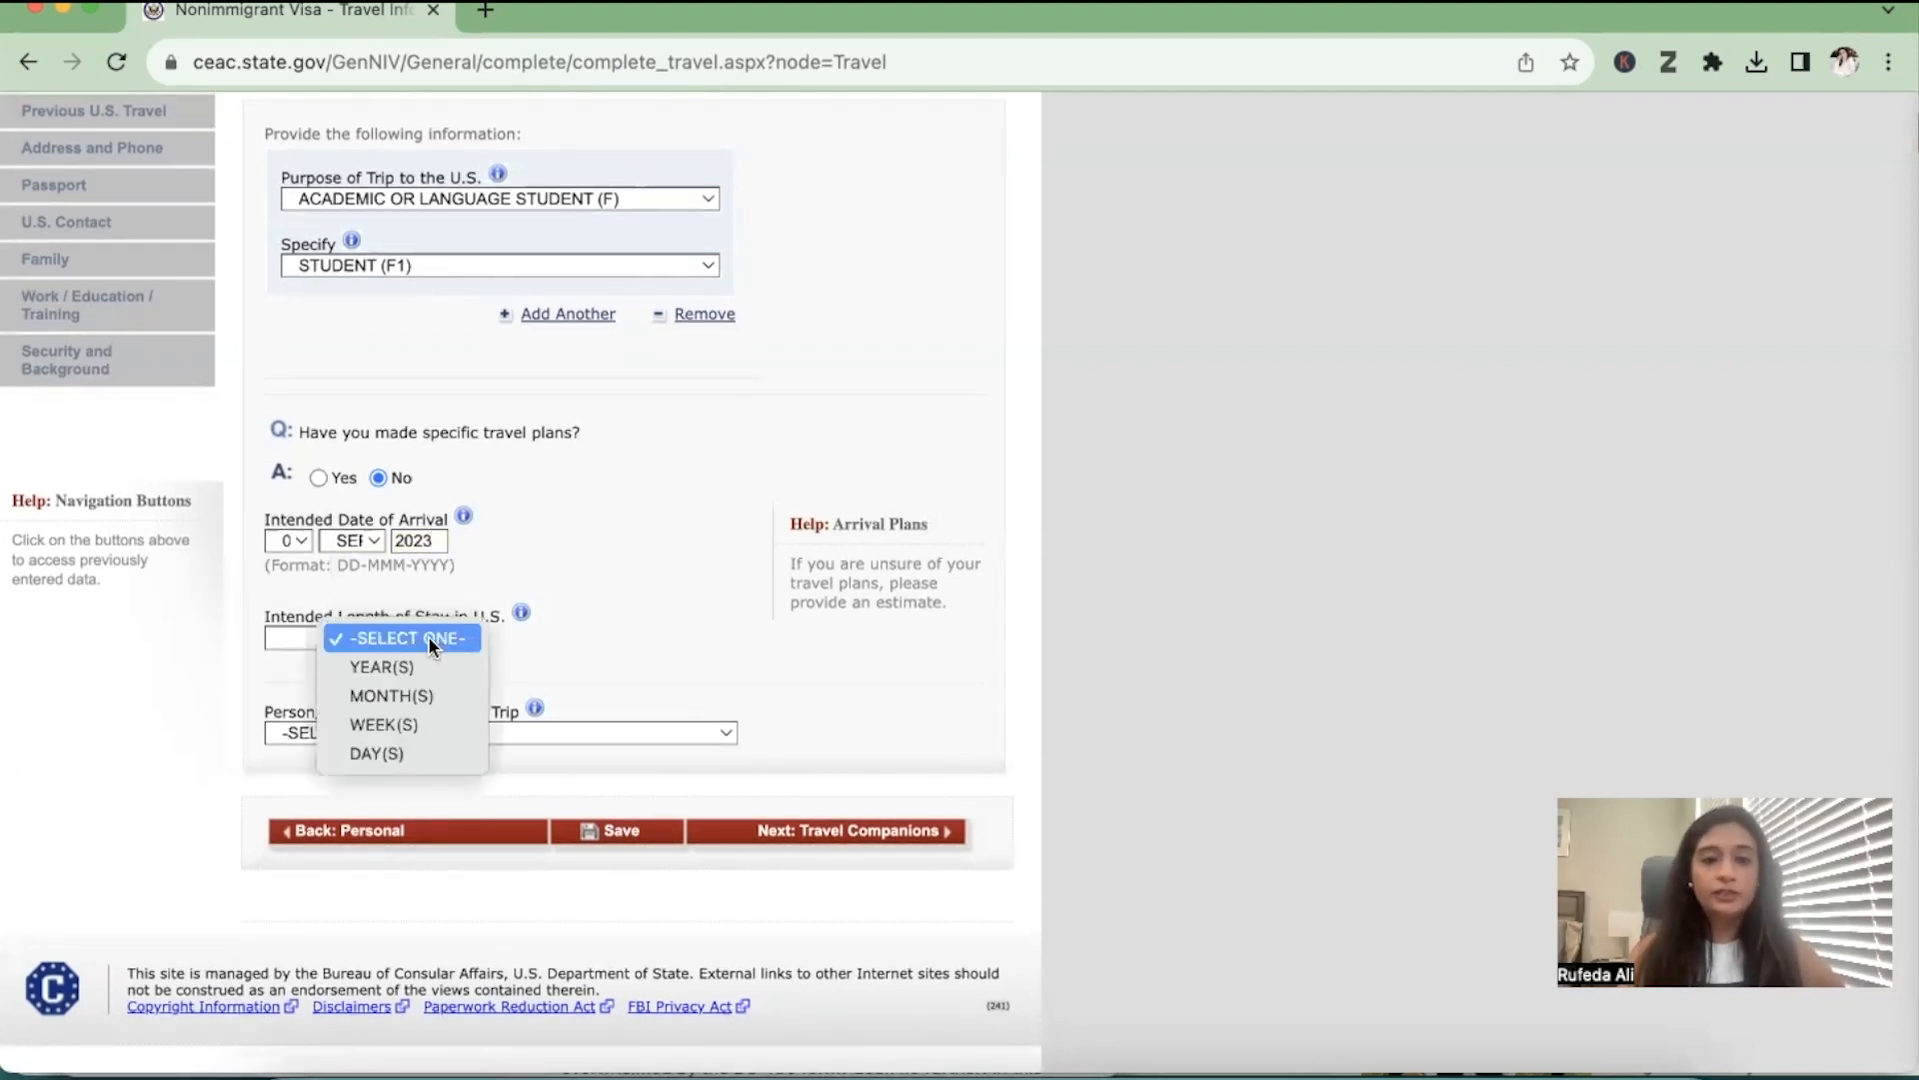
{"action": "left_click", "coordinate": [410, 666]}
{"action": "left_click", "coordinate": [300, 638]}
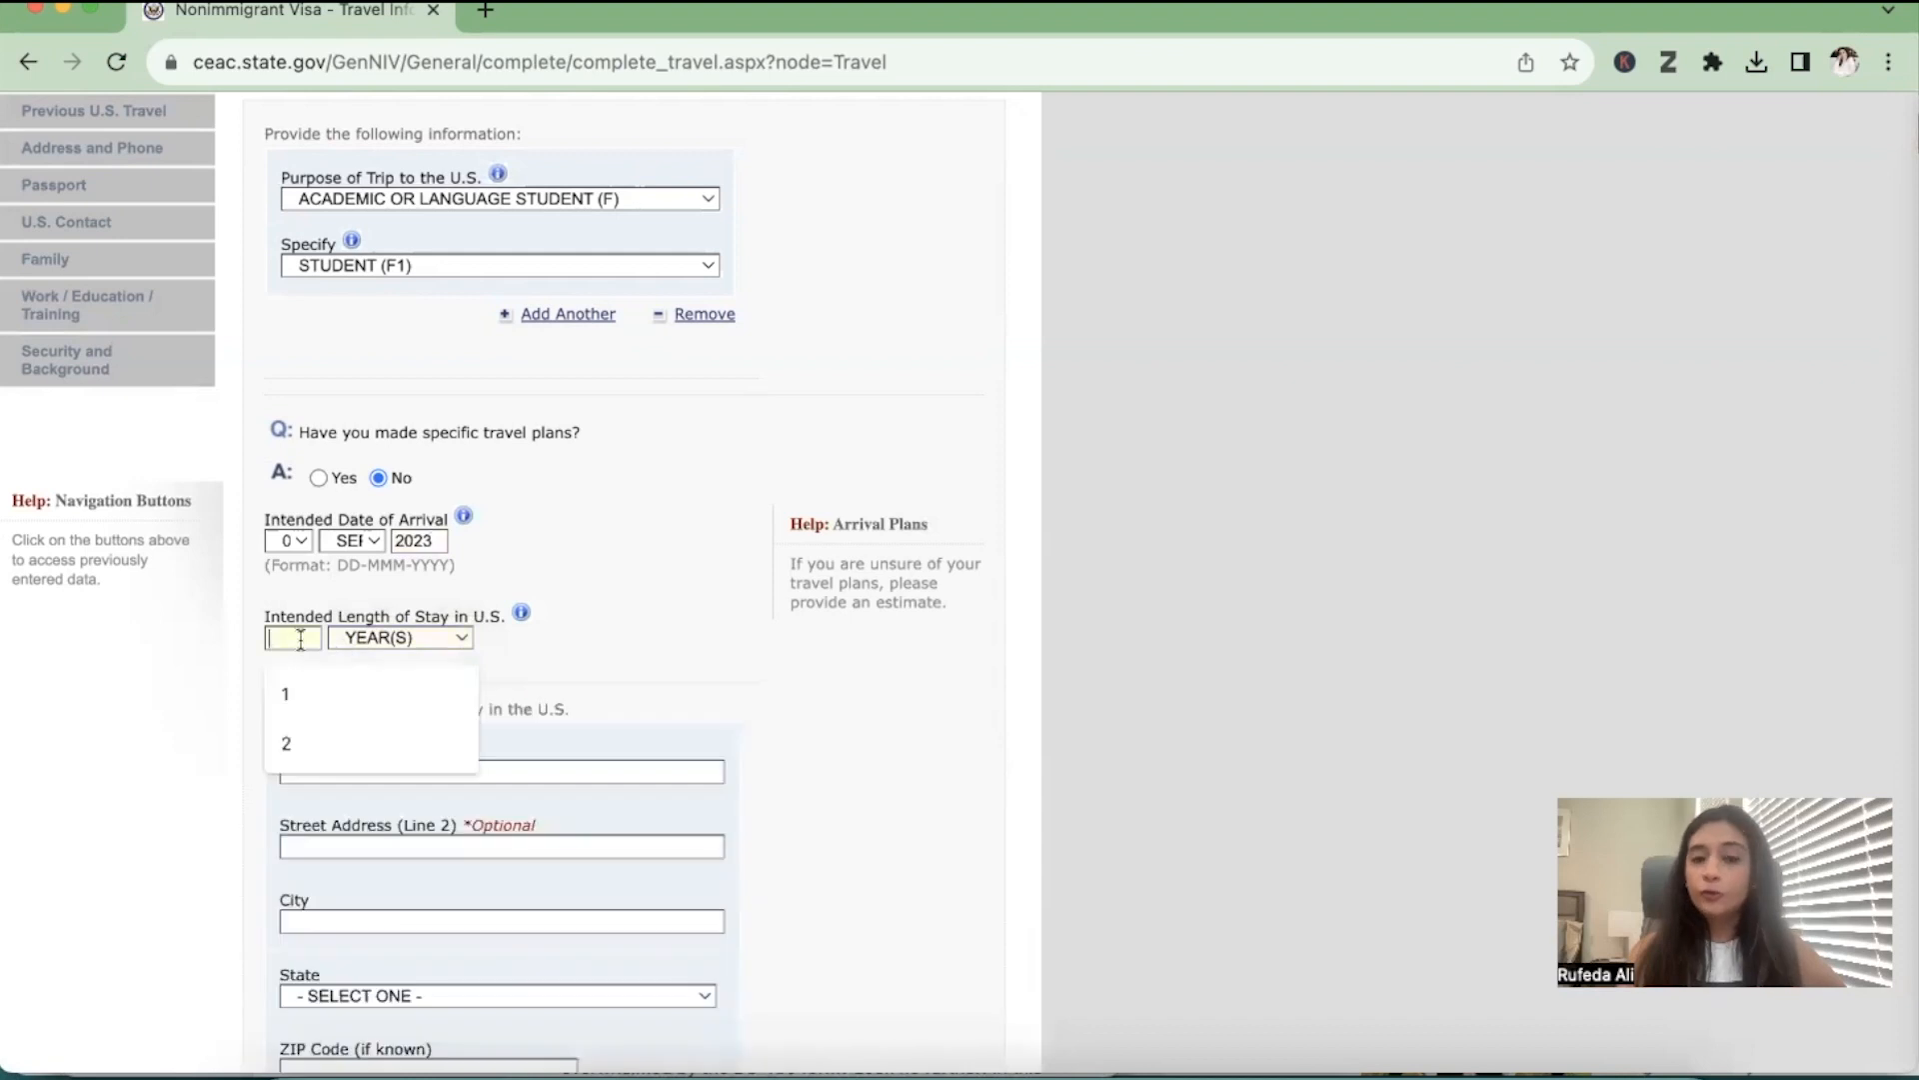
{"action": "type", "text": "4"}
Enter the first street address line and the city where the applicant will stay in the U.S
{"action": "scroll", "coordinate": [625, 651], "scroll_direction": "down", "scroll_amount": 3}
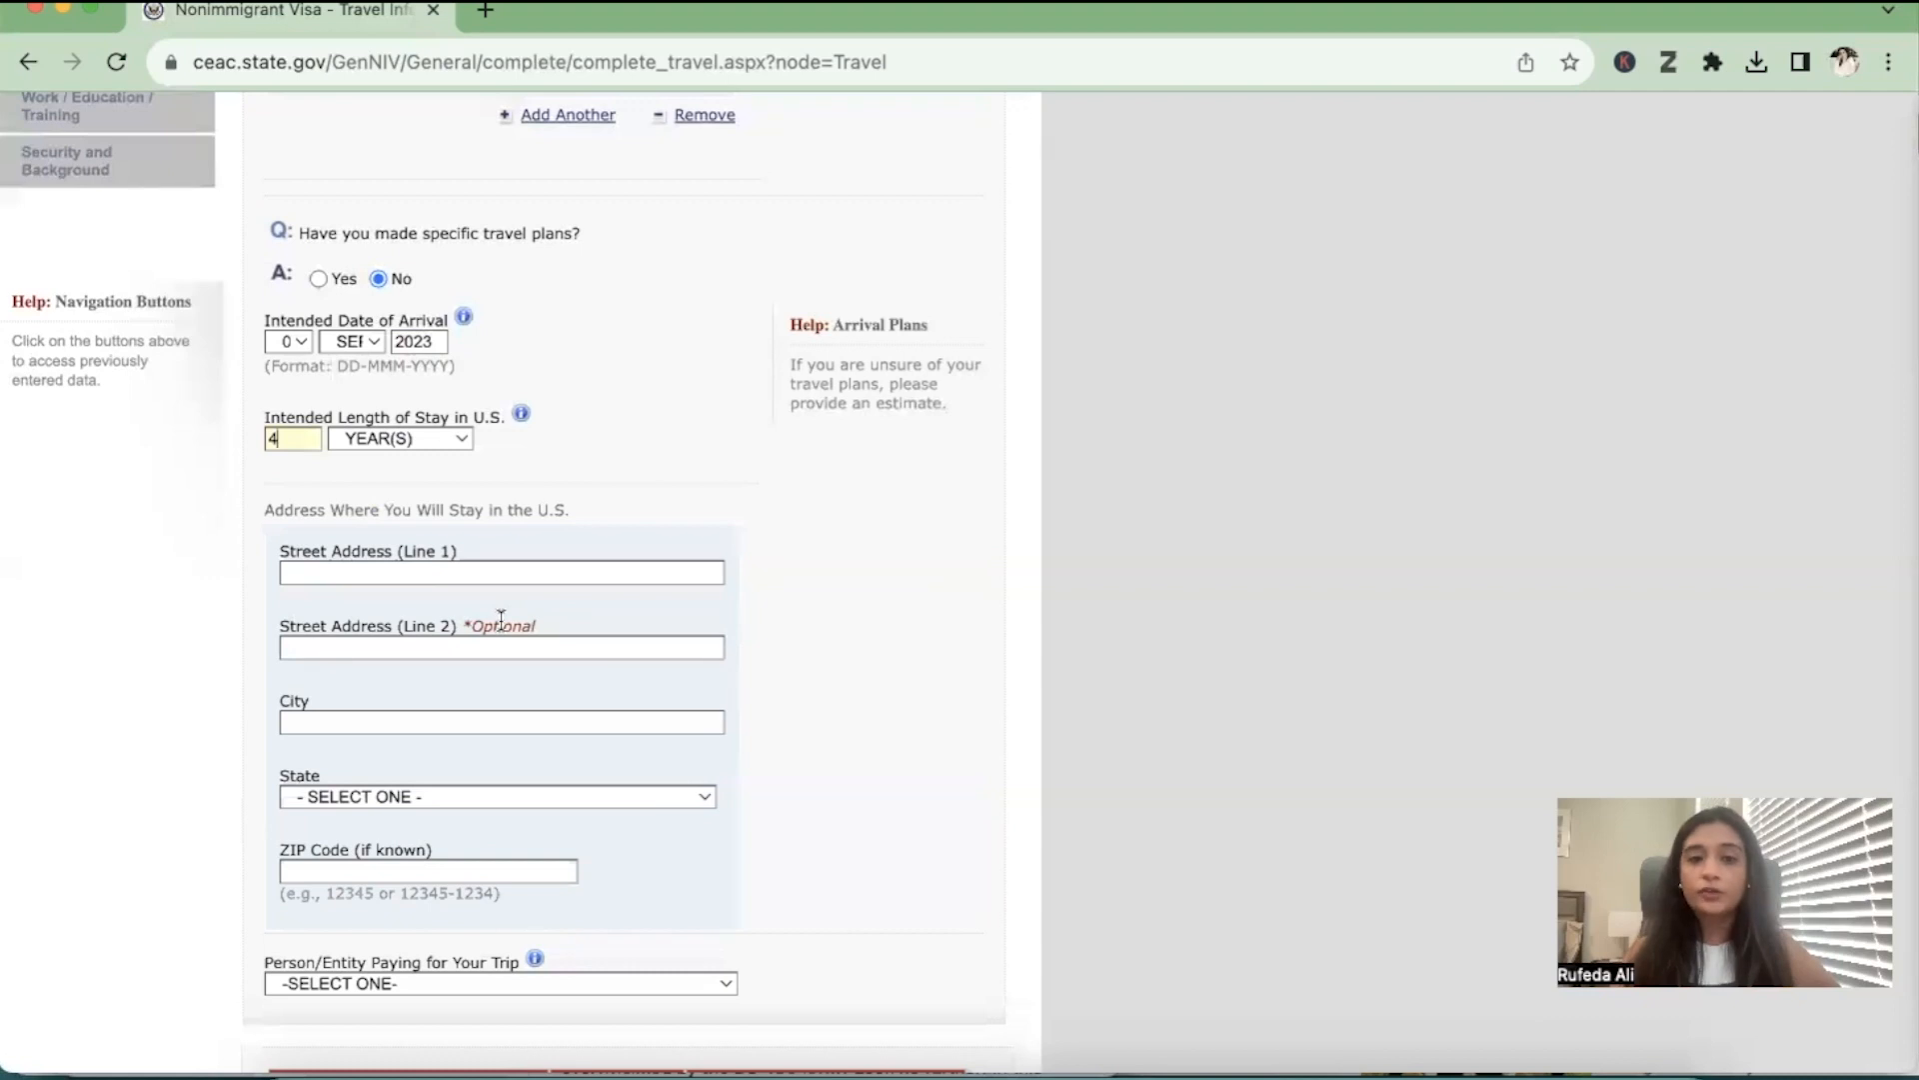
{"action": "left_click", "coordinate": [409, 572]}
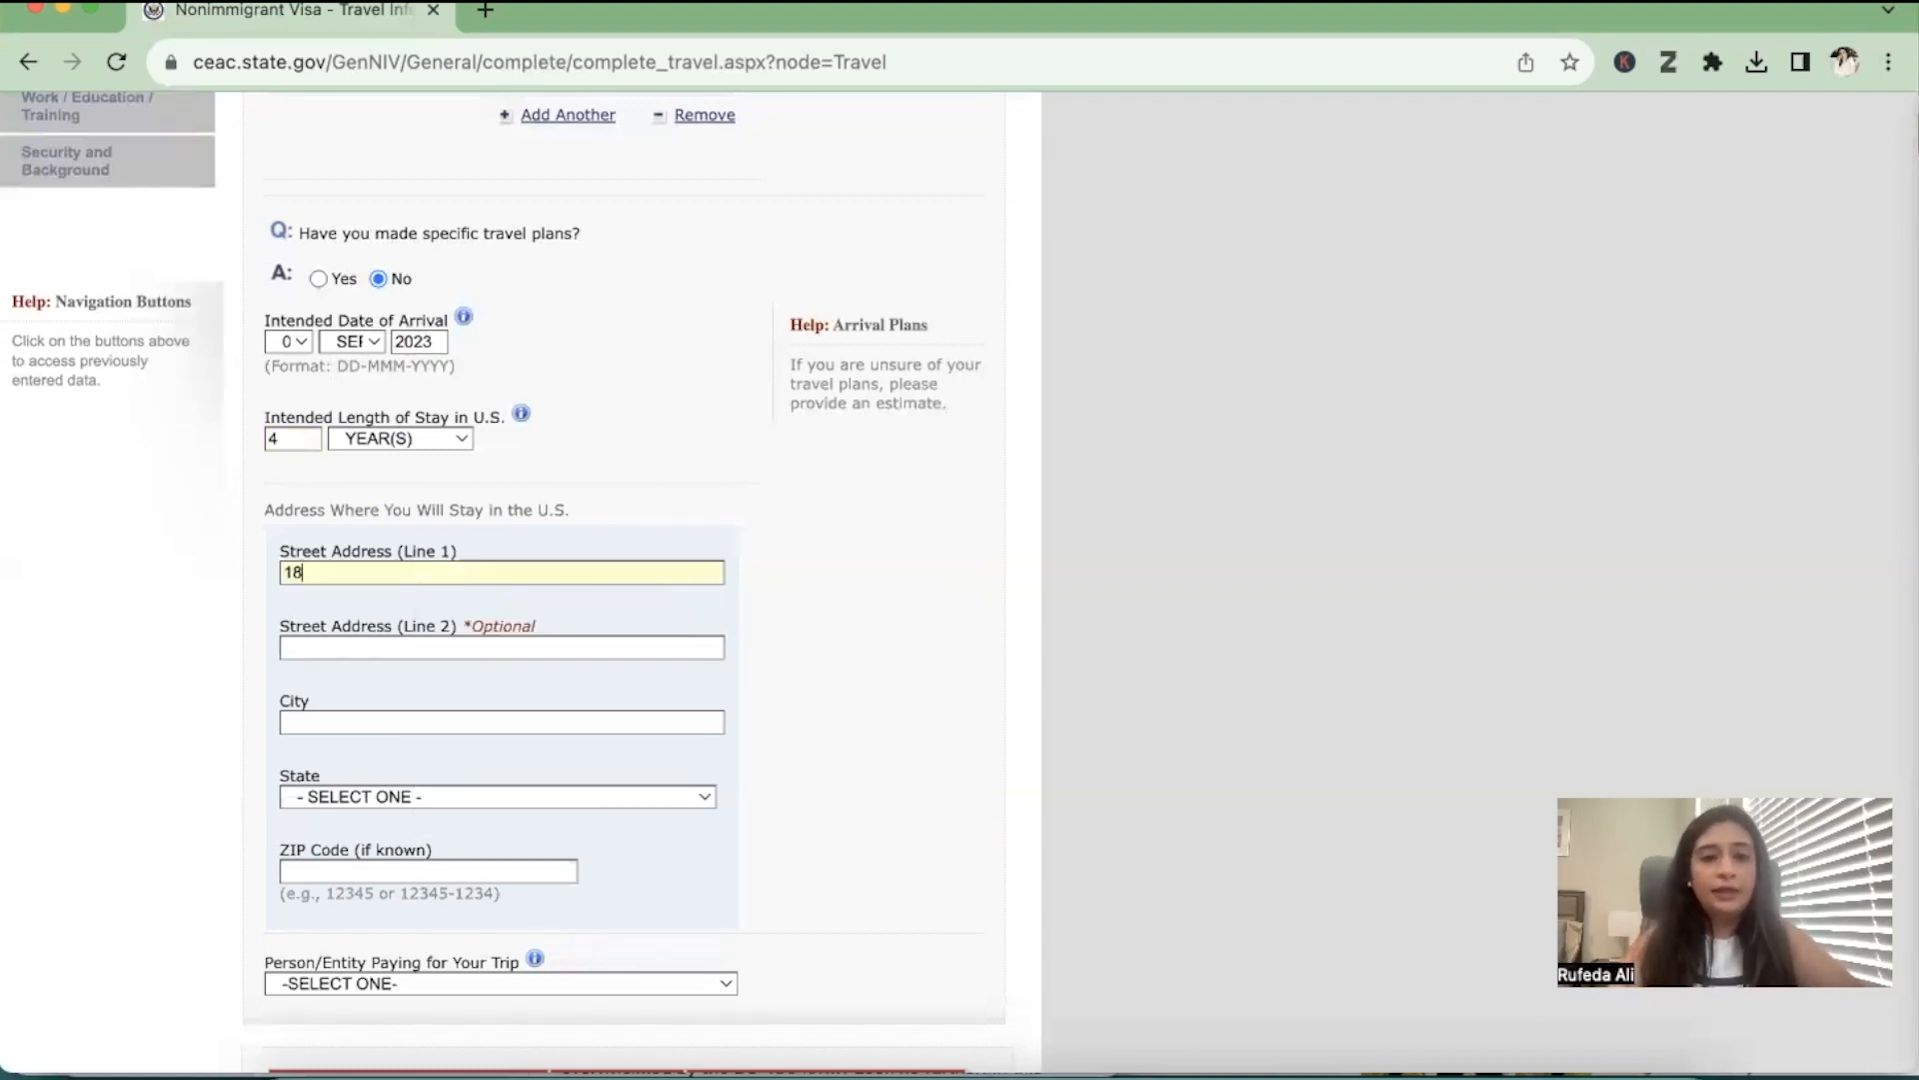
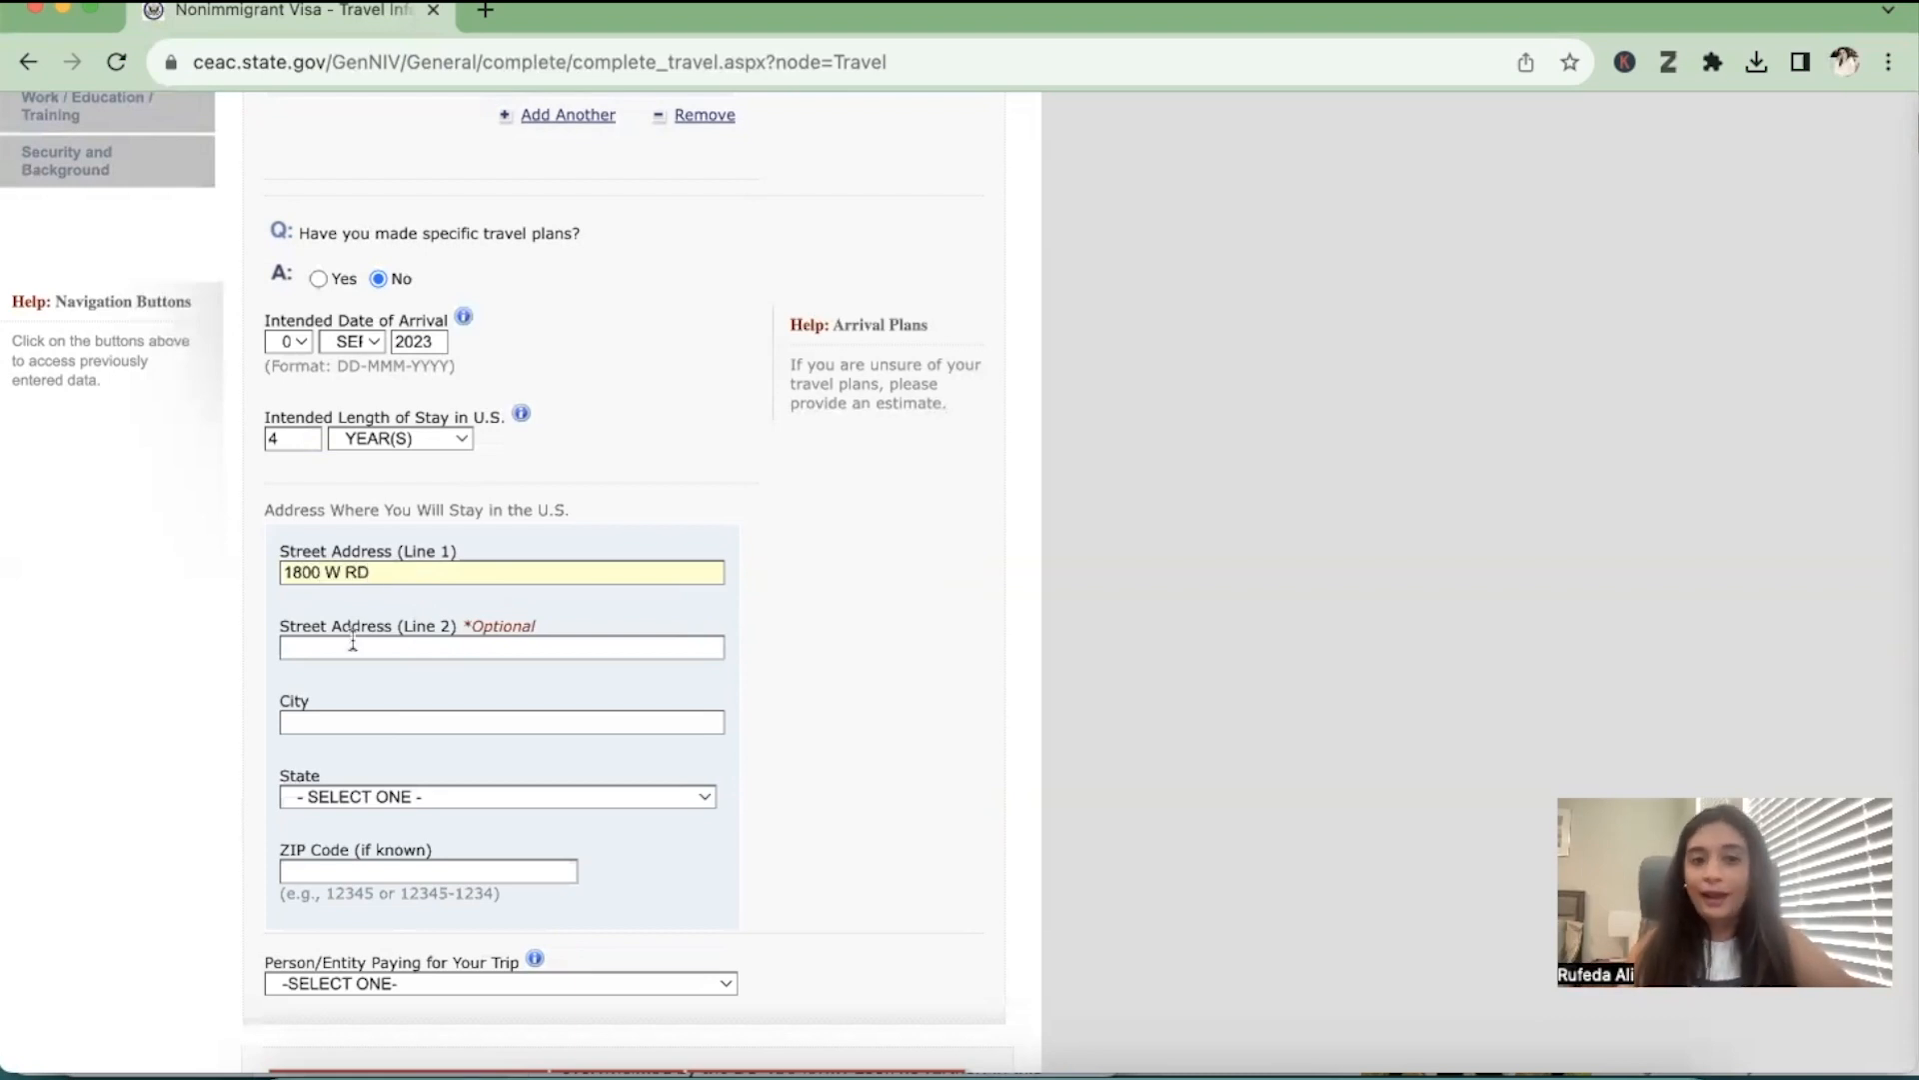
{"action": "left_click", "coordinate": [356, 723]}
{"action": "type", "text": "DL"}
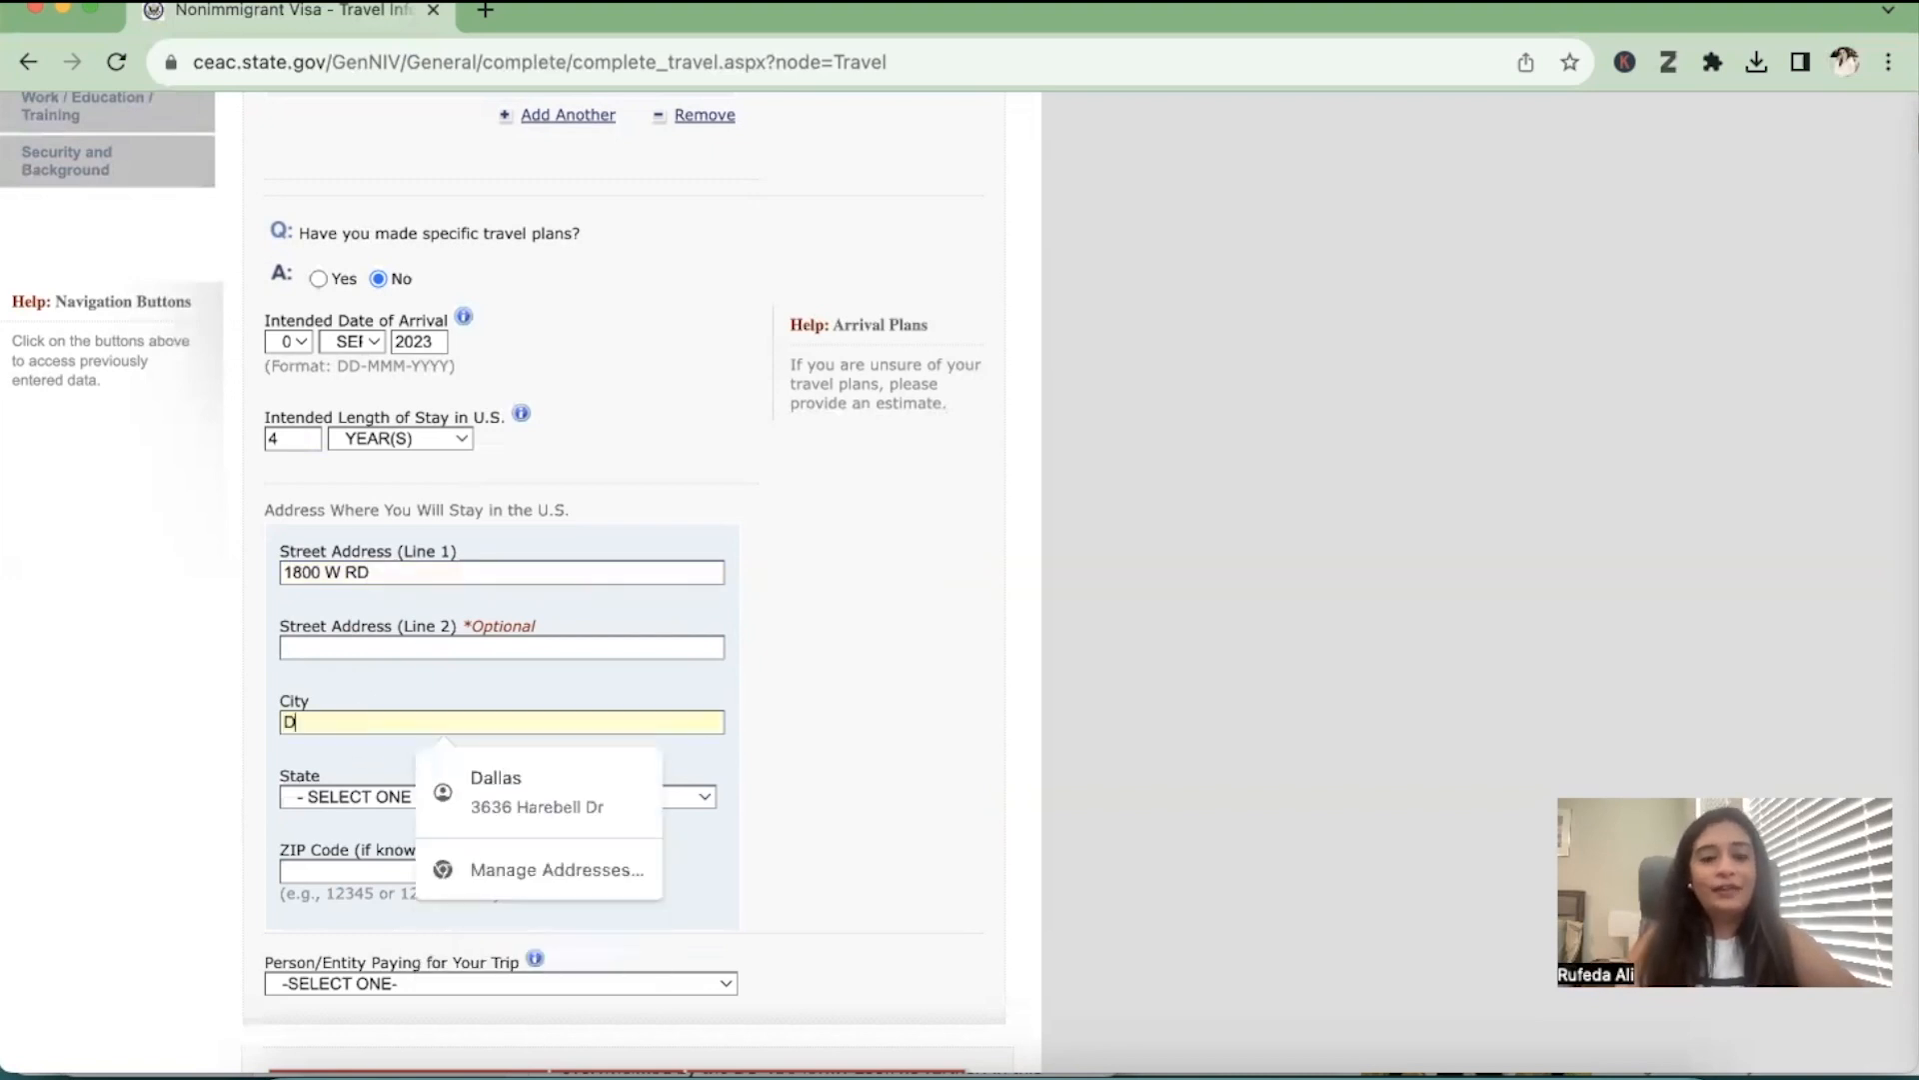
{"action": "key", "text": "BackSpace"}
{"action": "type", "text": "ALLAS"}
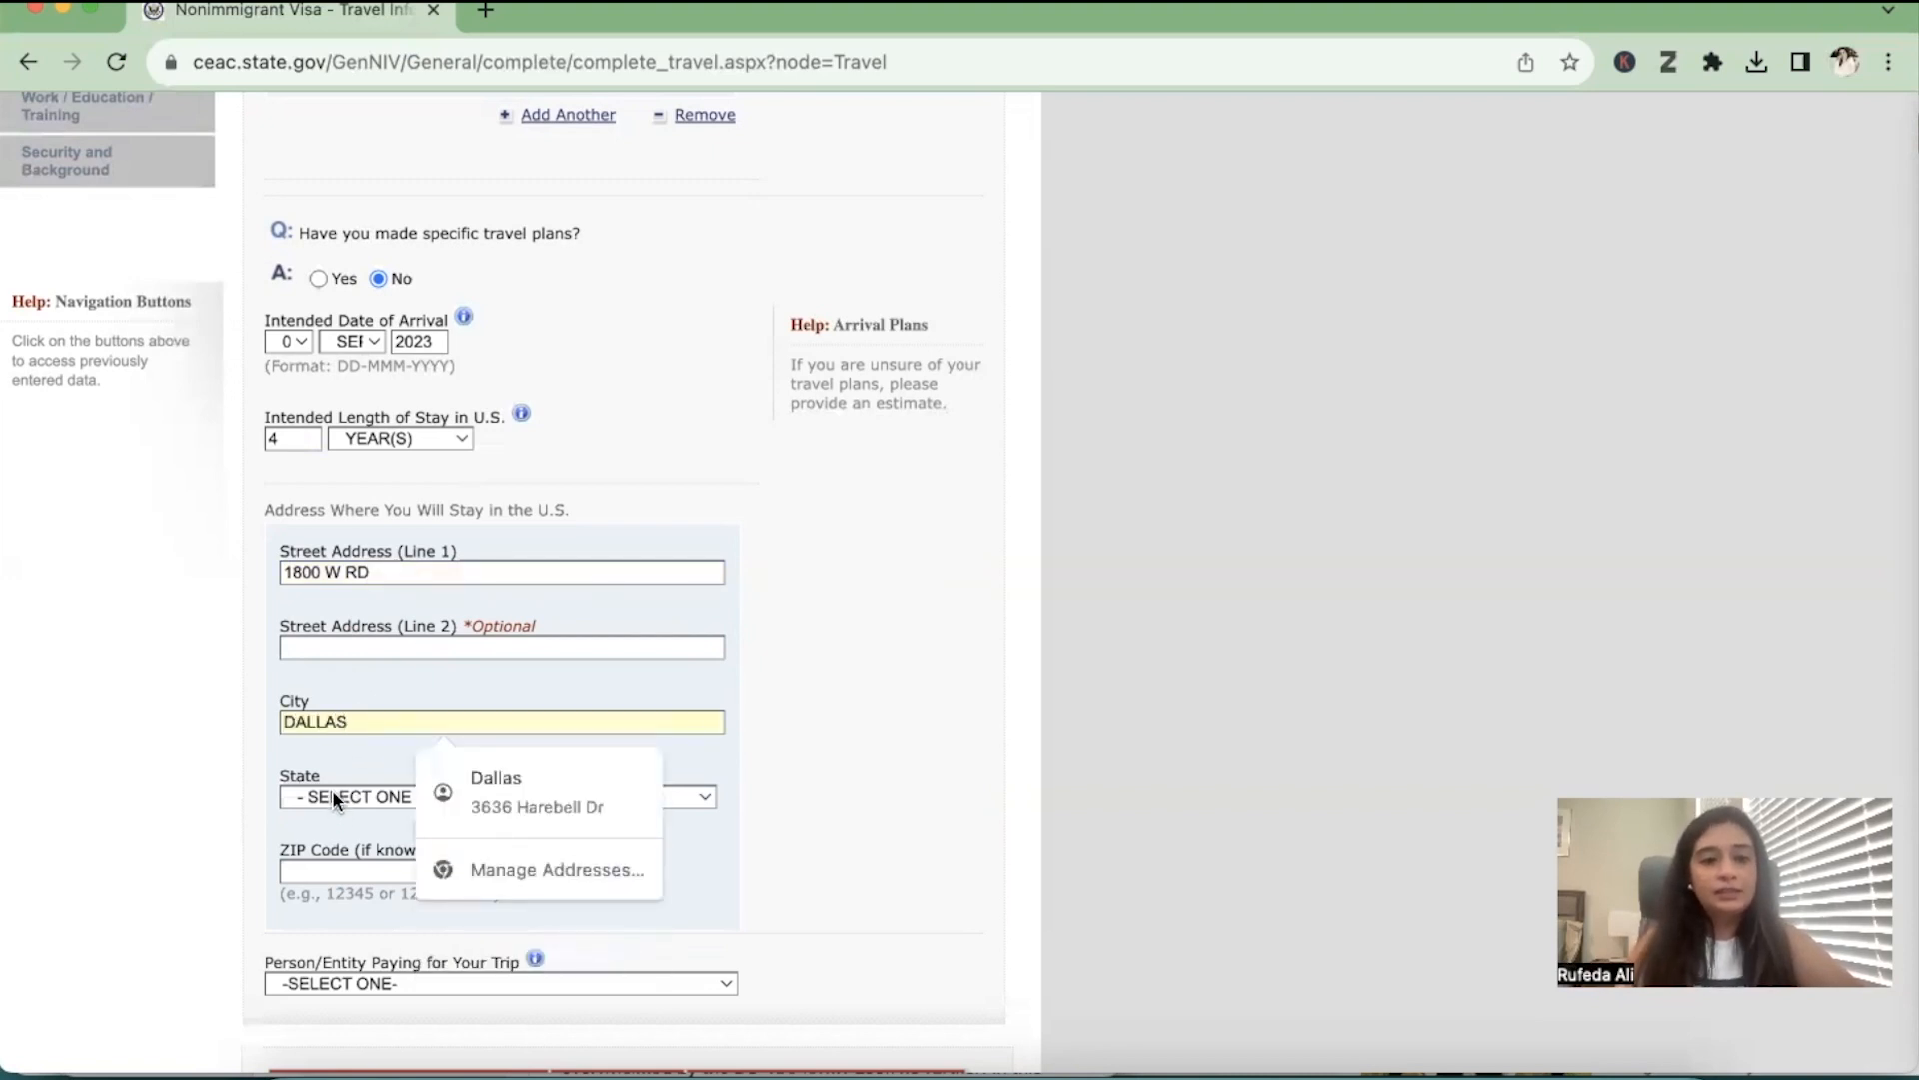
Select the state and enter the ZIP code of the U.S. stay address
{"action": "left_click", "coordinate": [333, 799]}
{"action": "type", "text": "tex"}
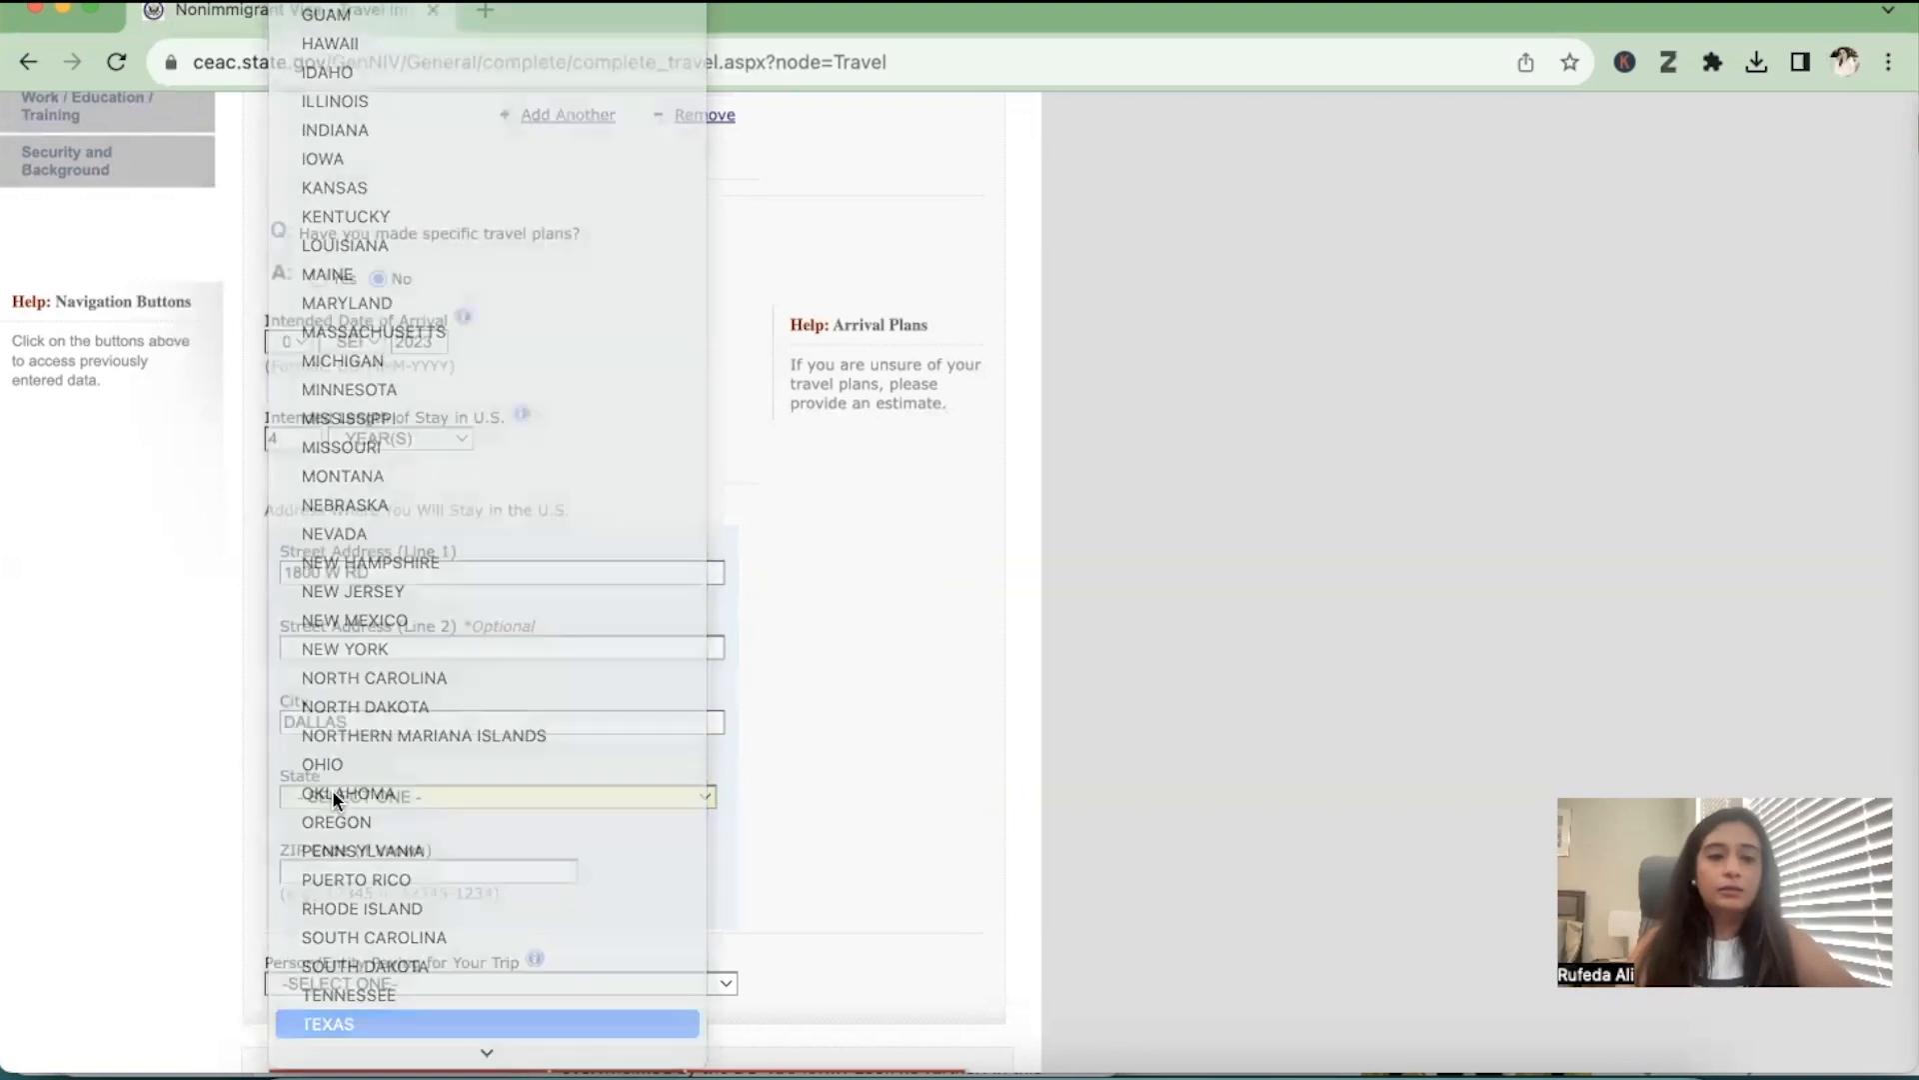
{"action": "key", "text": "Return"}
{"action": "key", "text": "Tab"}
{"action": "type", "text": "75"}
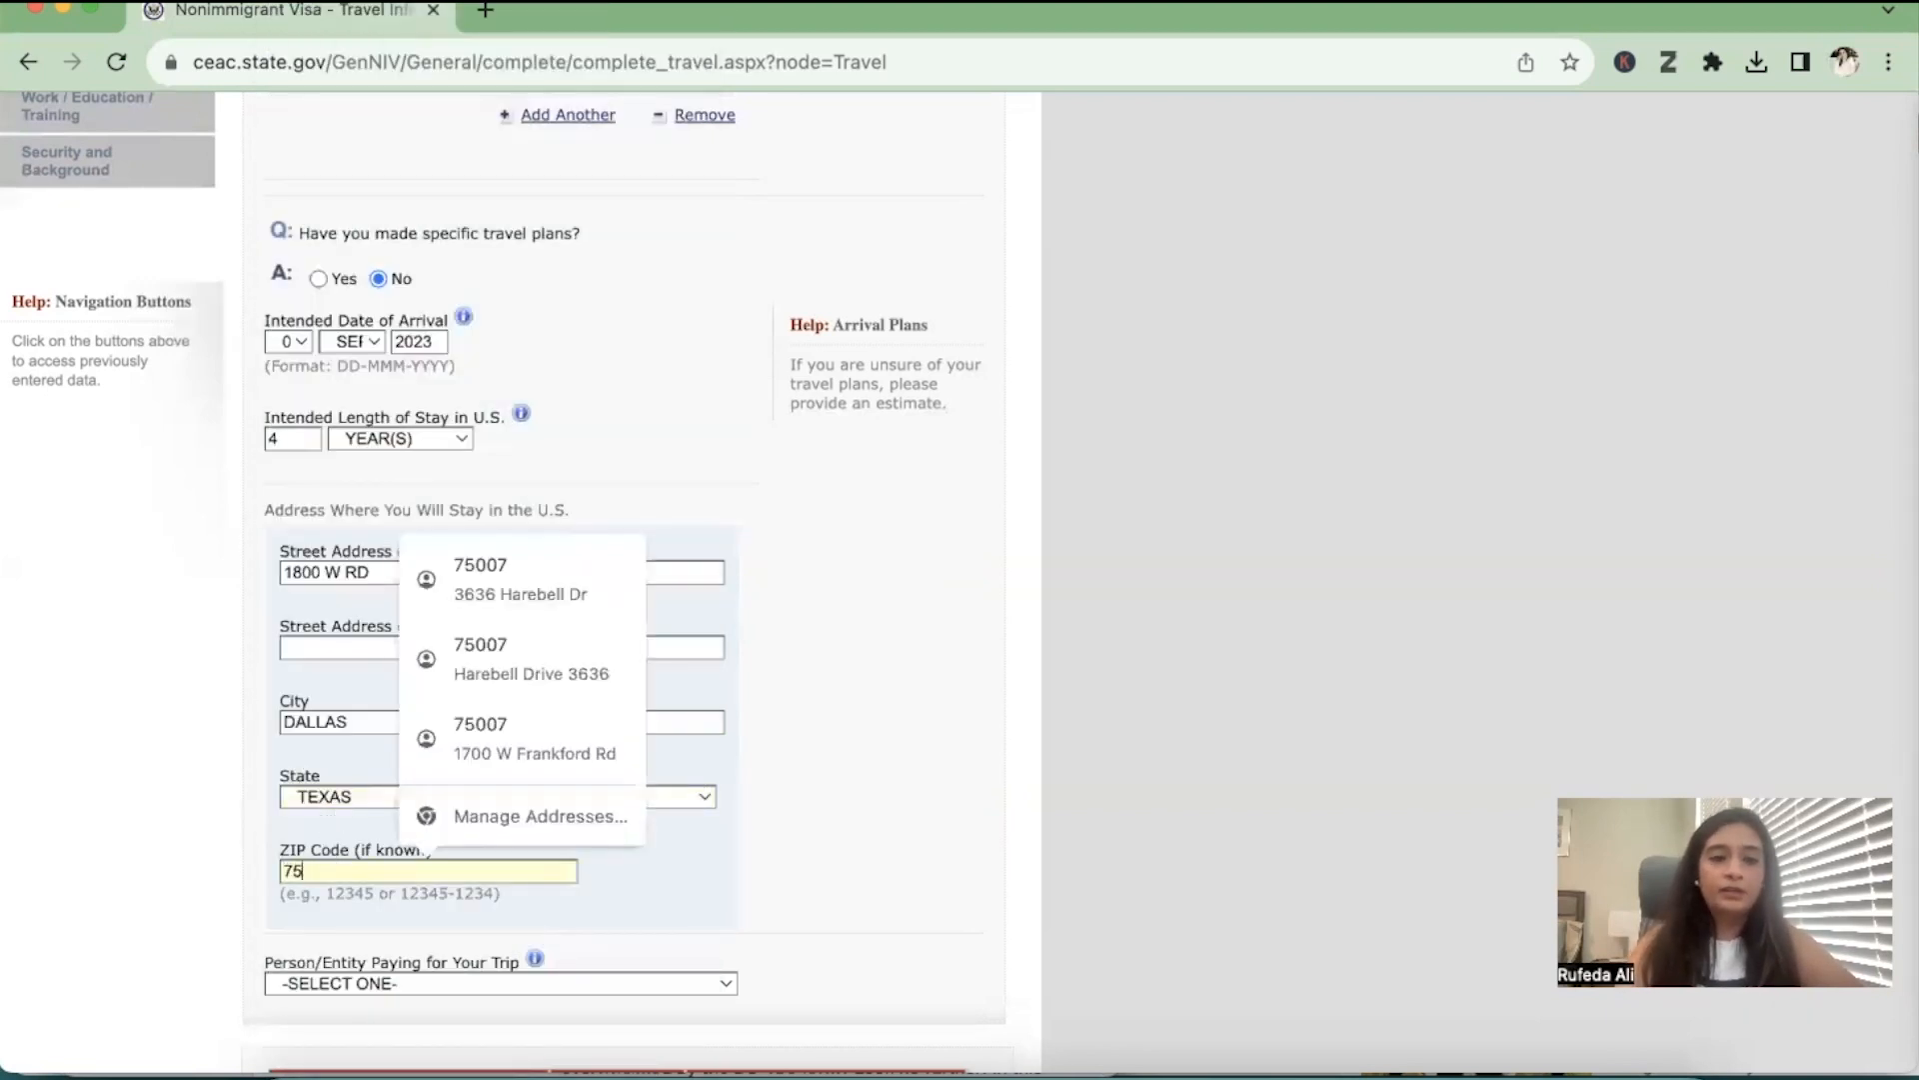
{"action": "type", "text": "007"}
{"action": "left_click", "coordinate": [1126, 795]}
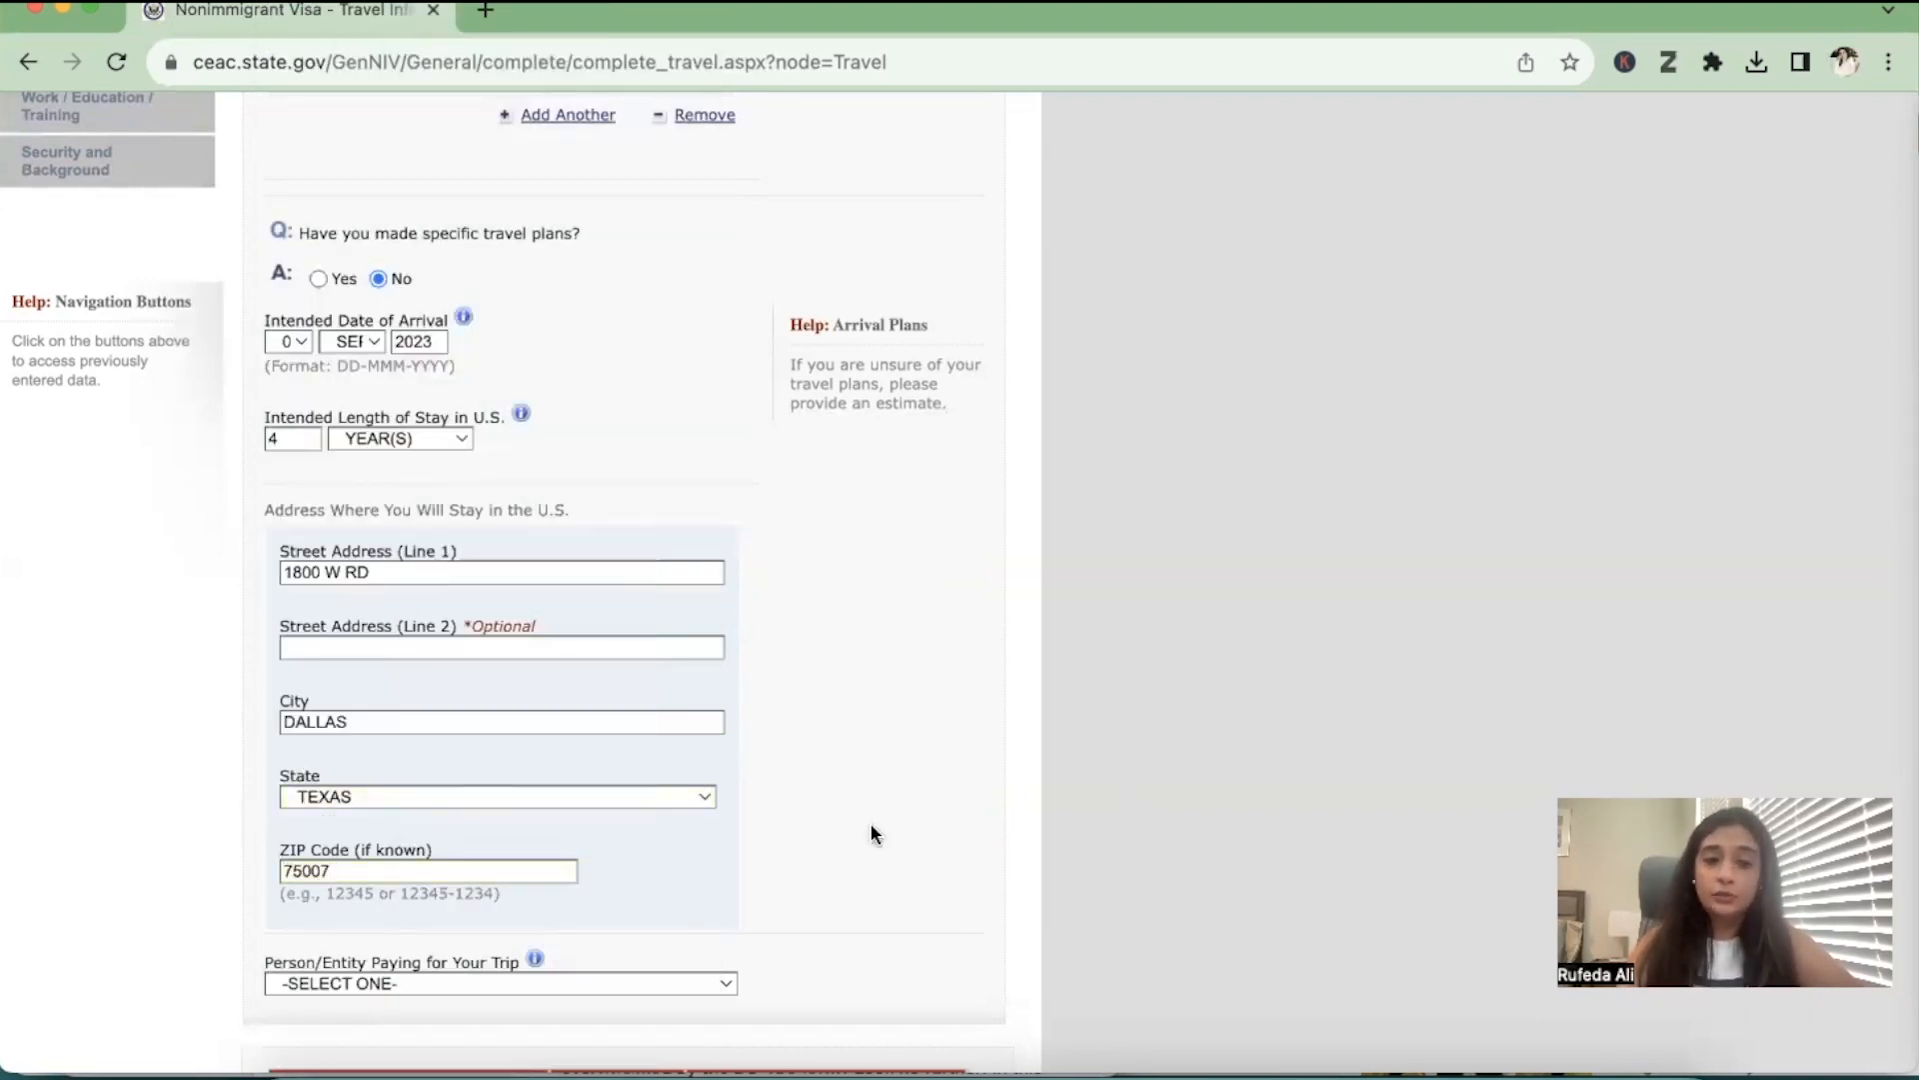
Set the person or entity paying for the trip to SELF and continue to Travel Companions
{"action": "scroll", "coordinate": [872, 823], "scroll_direction": "down", "scroll_amount": 2}
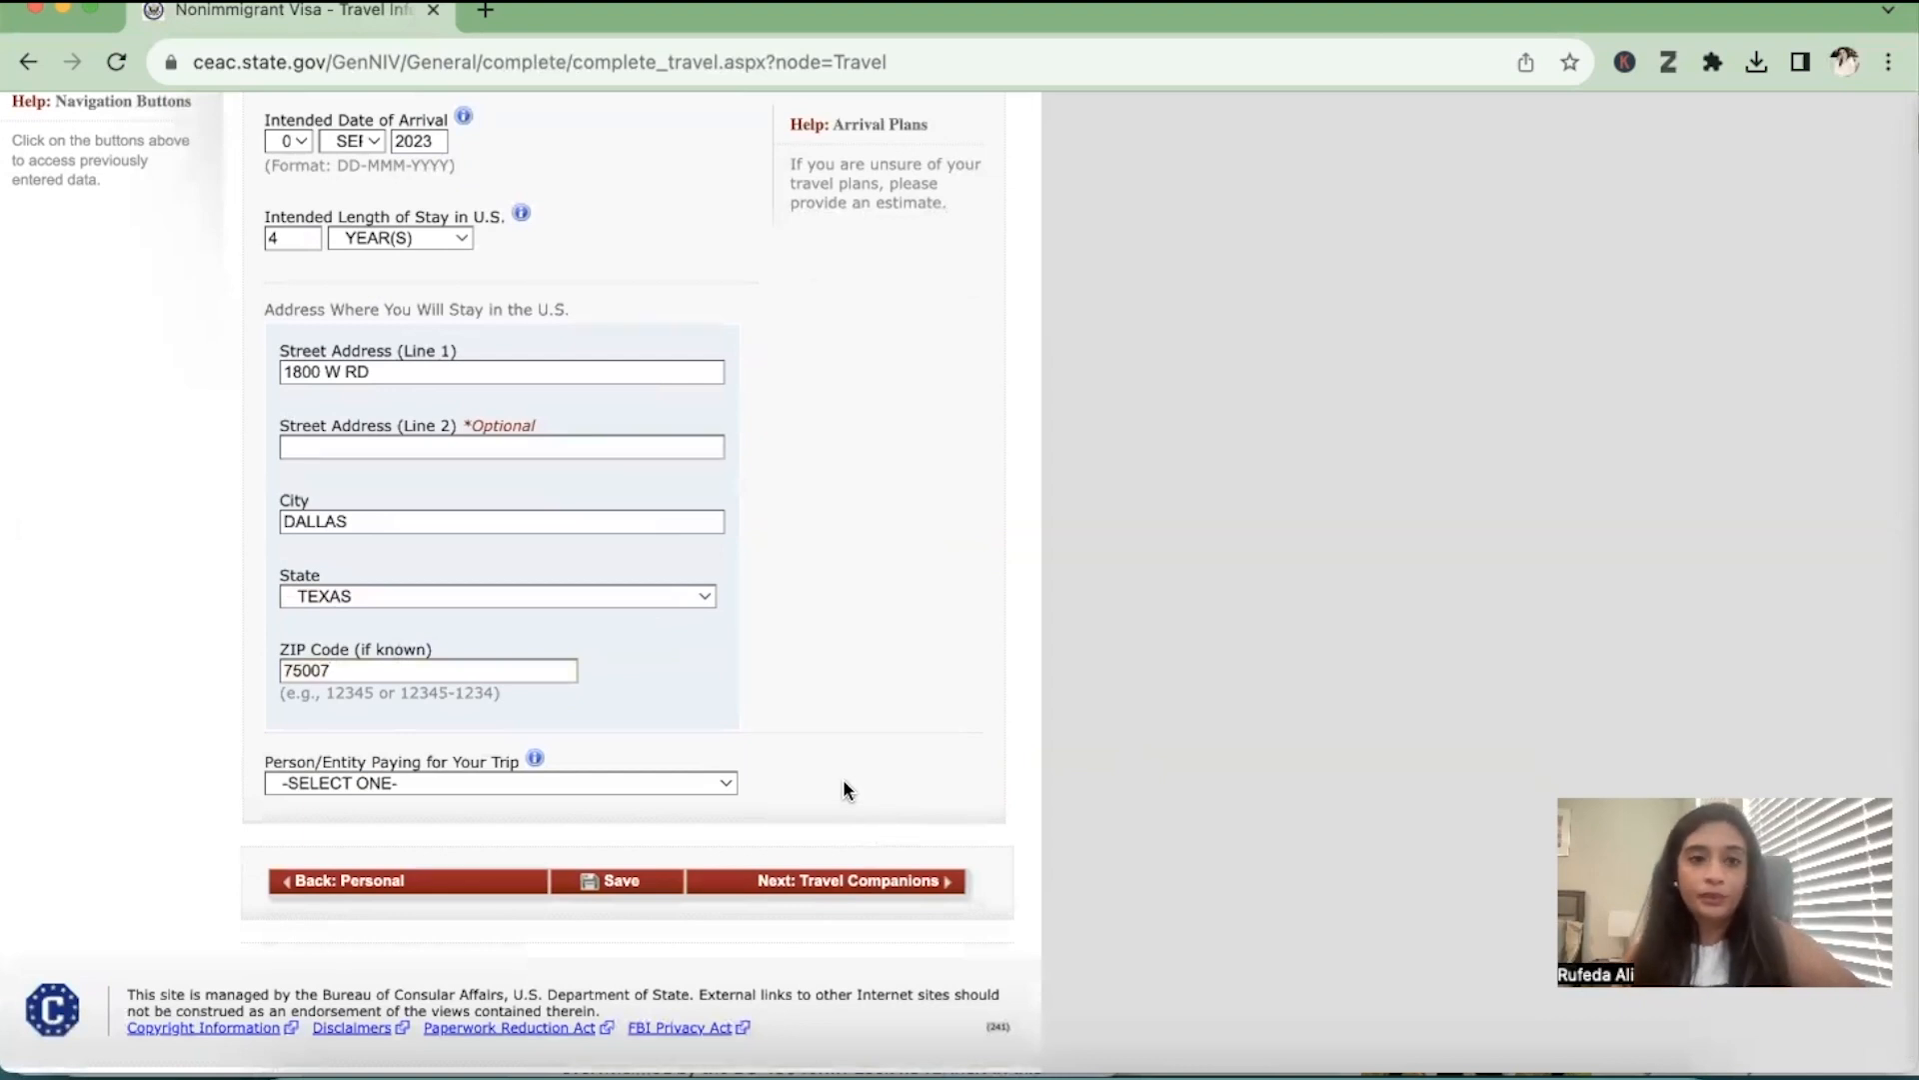
{"action": "left_click", "coordinate": [449, 785]}
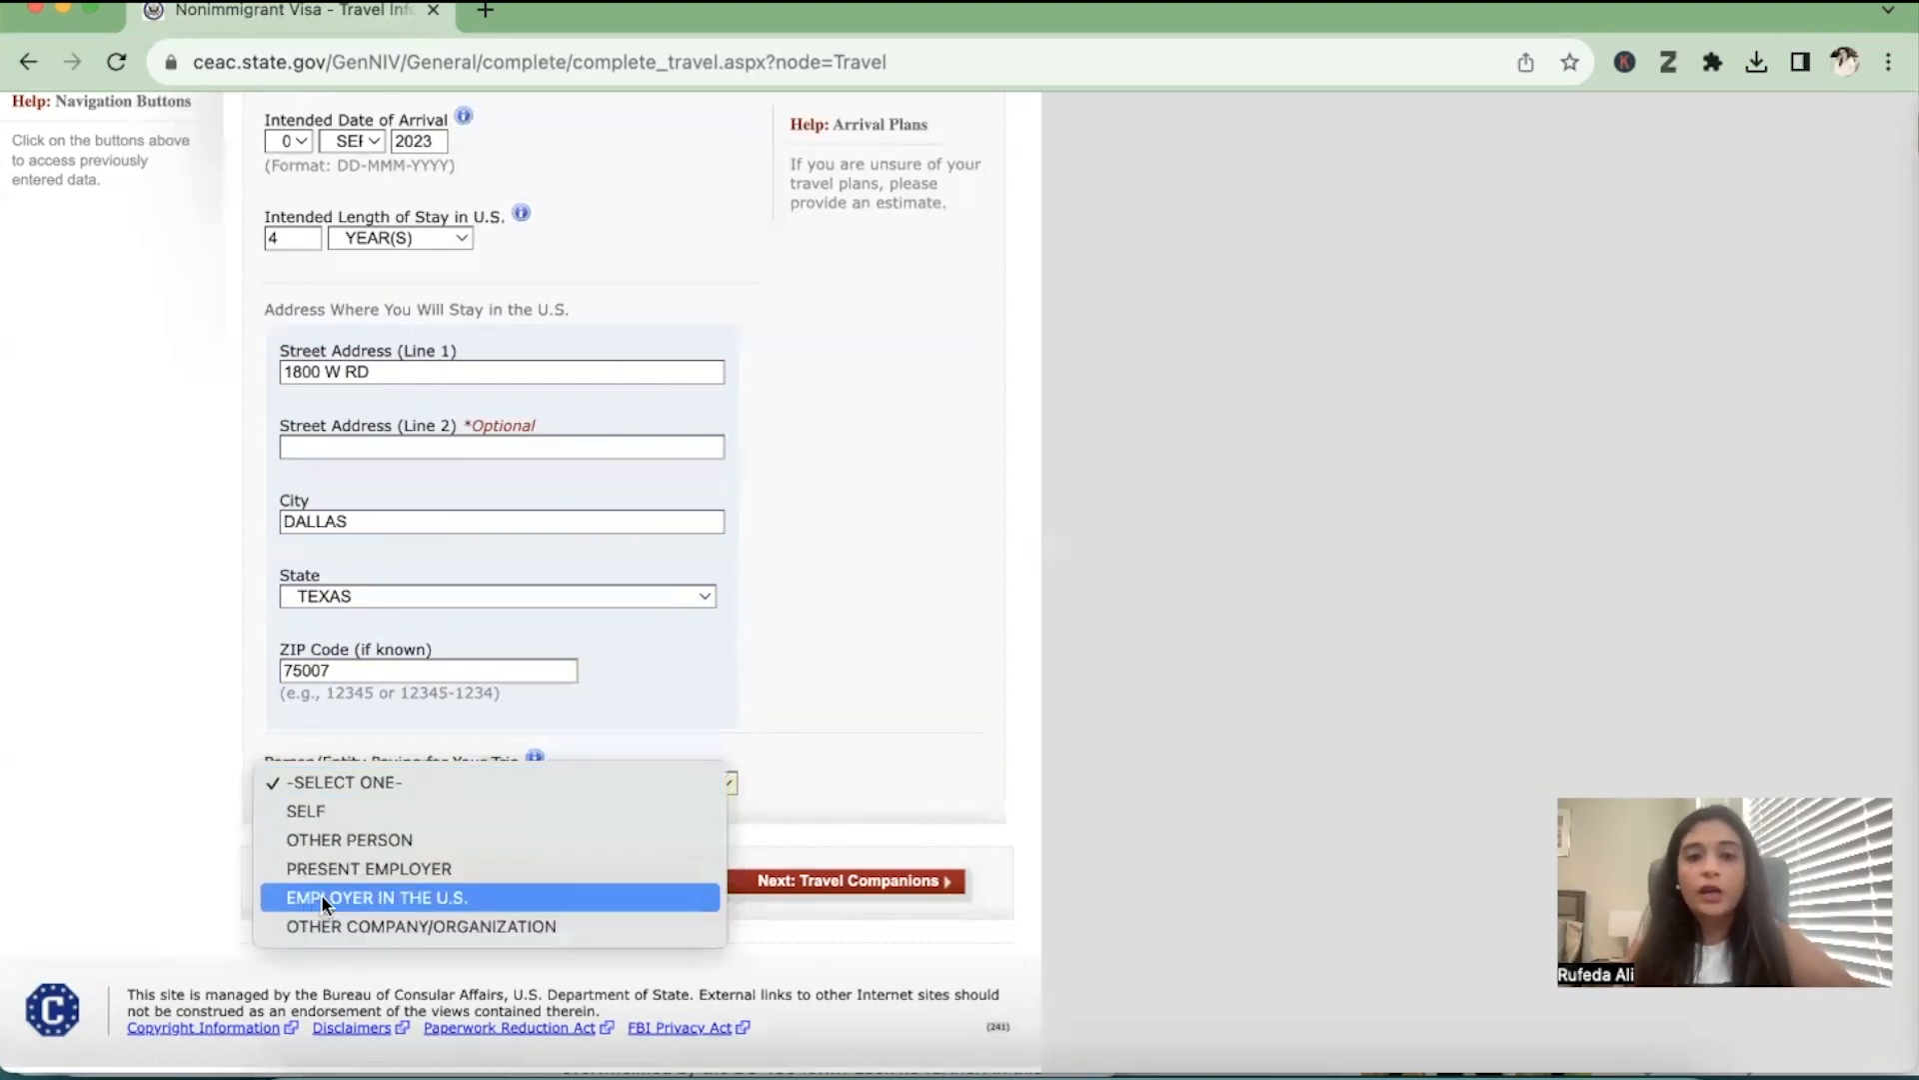
{"action": "left_click", "coordinate": [442, 826]}
{"action": "left_click", "coordinate": [430, 778]}
{"action": "left_click", "coordinate": [428, 752]}
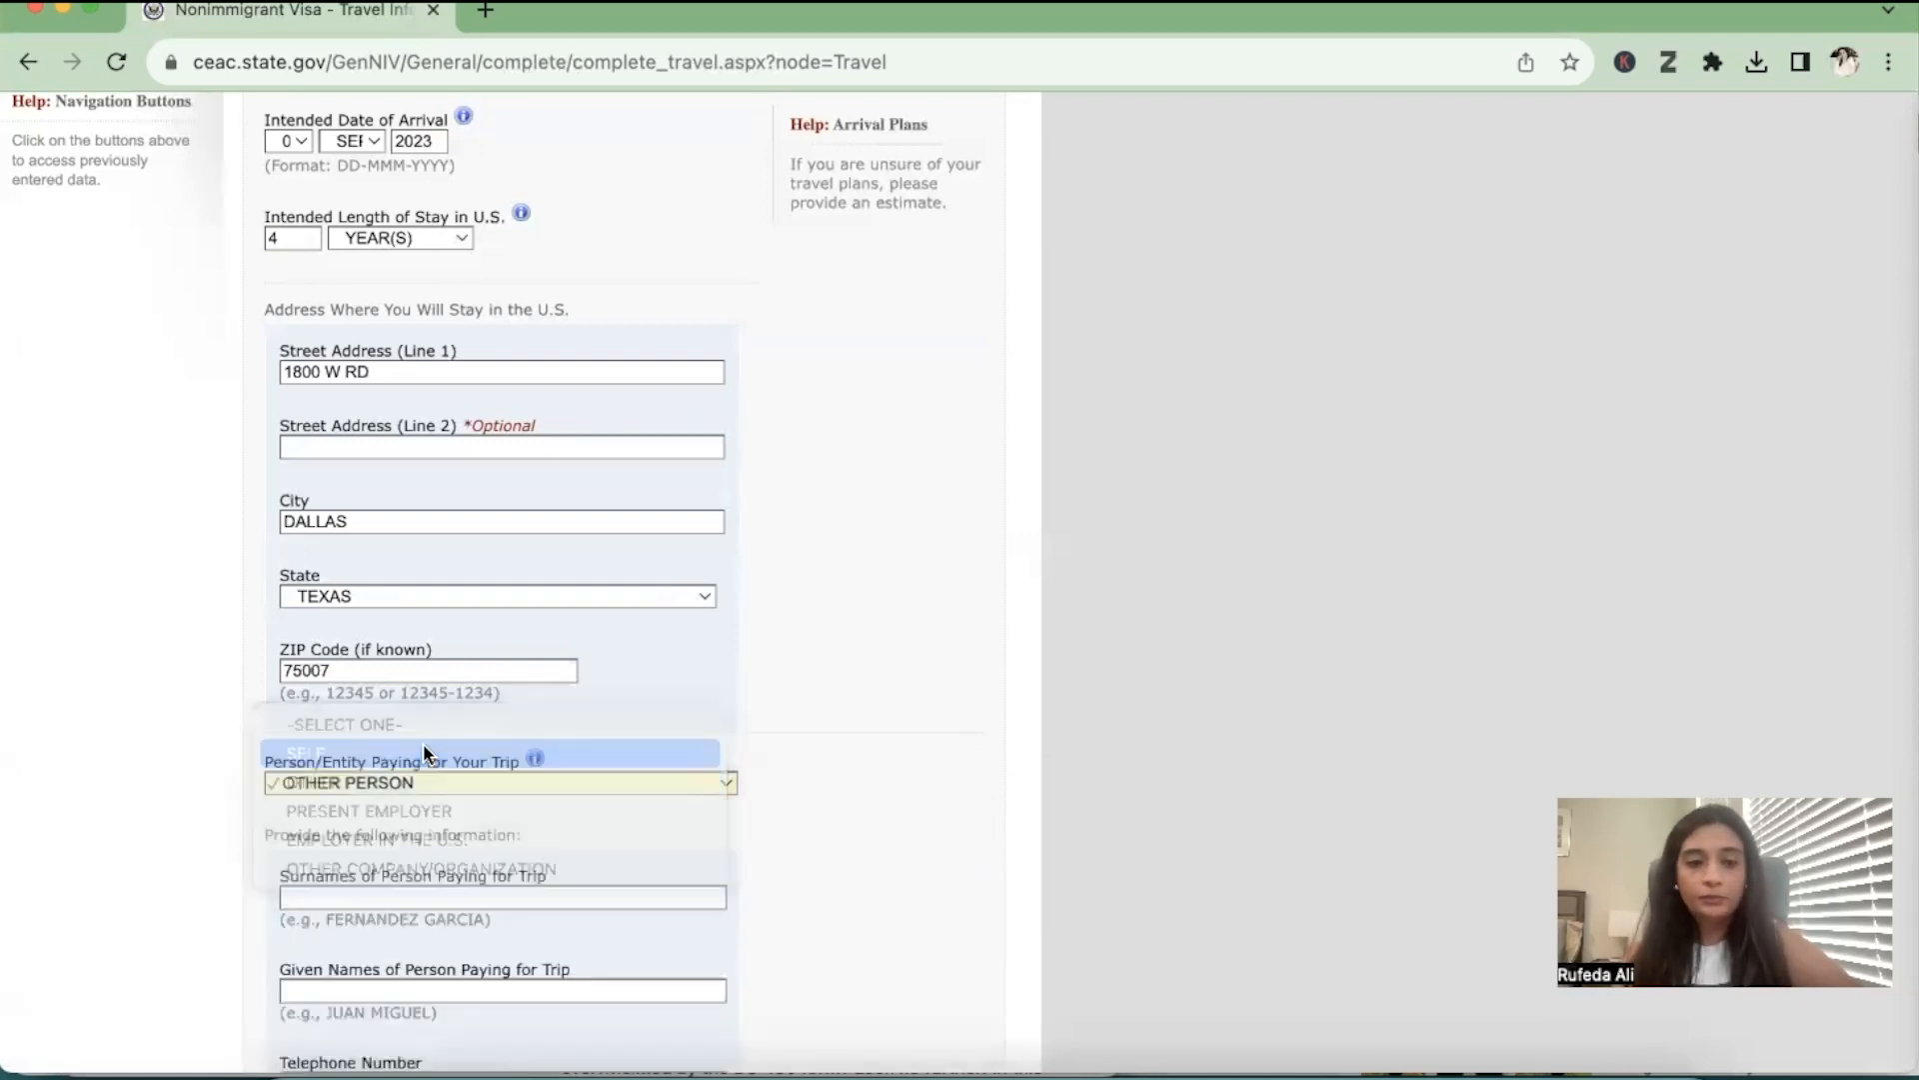
{"action": "scroll", "coordinate": [450, 808], "scroll_direction": "down", "scroll_amount": 1}
{"action": "left_click", "coordinate": [835, 862]}
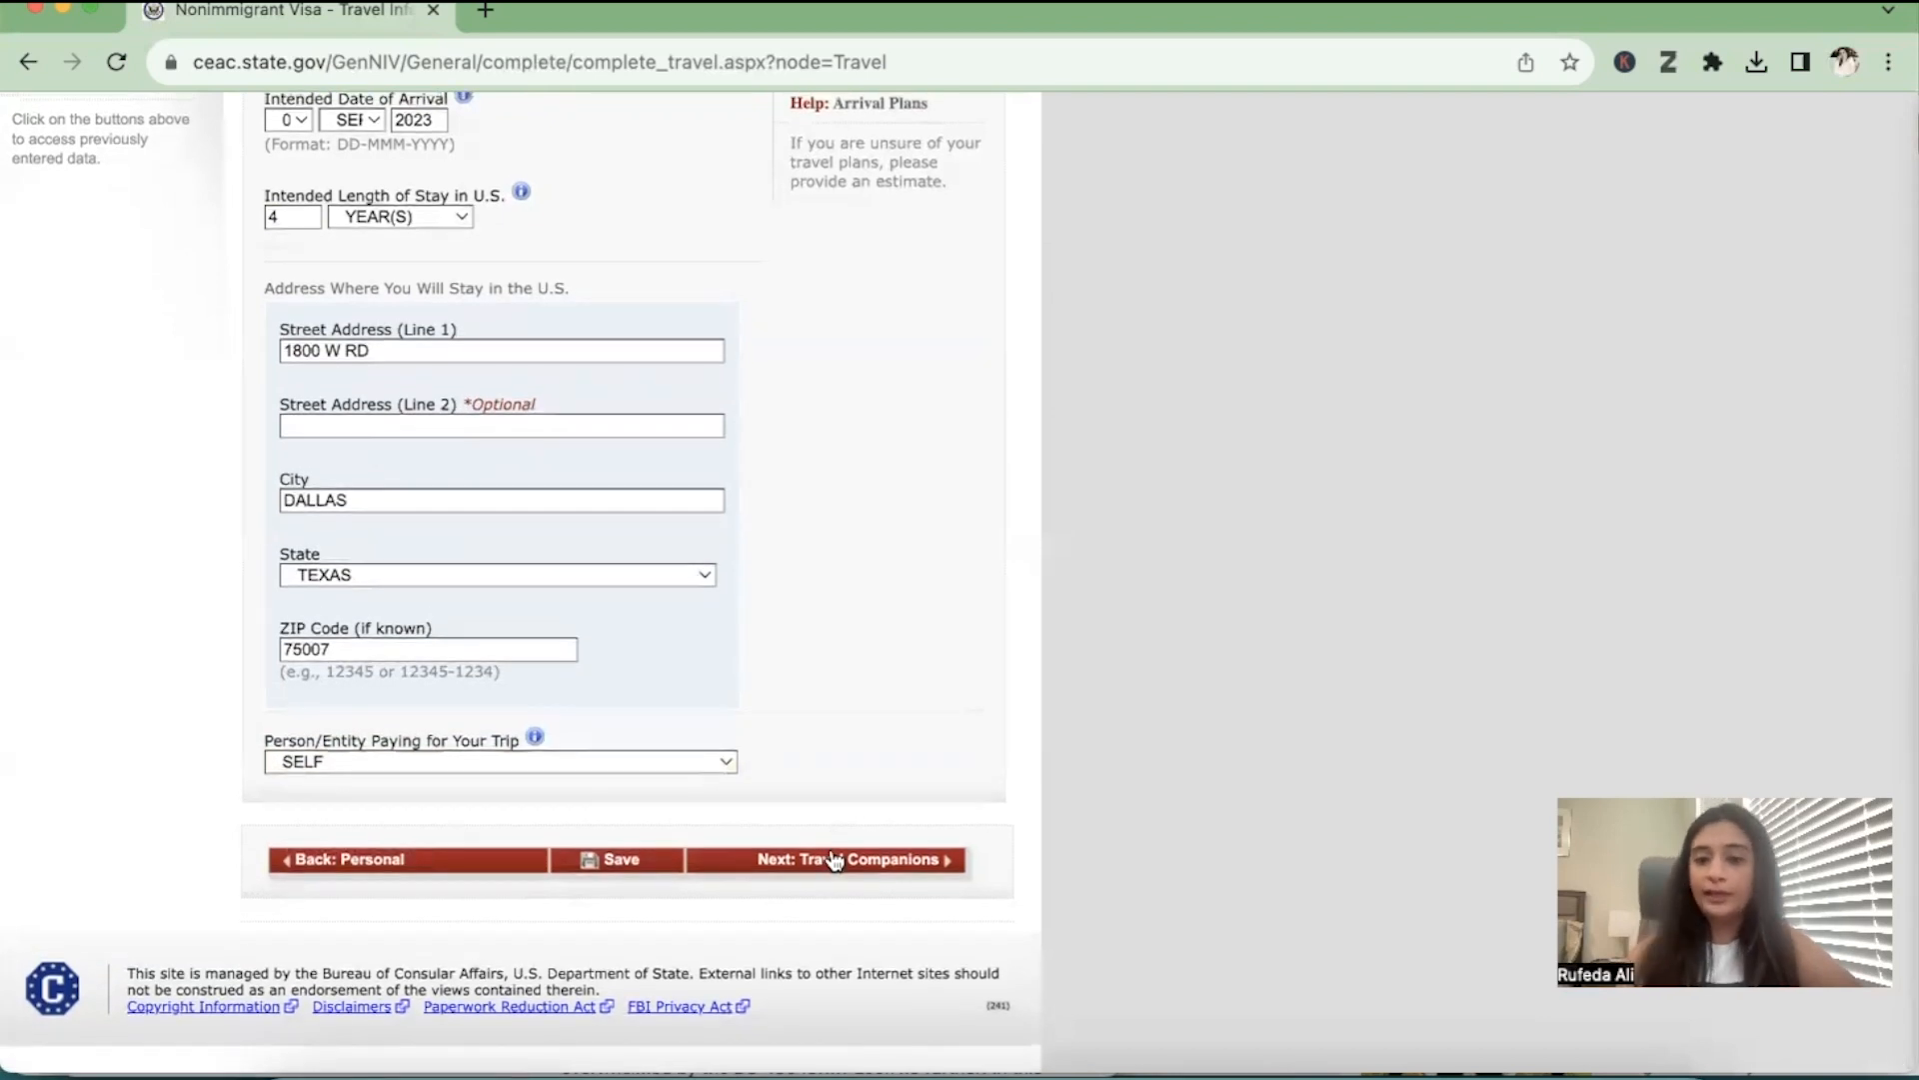
Answer No to other persons traveling with the applicant and continue to Previous U.S. Travel
{"action": "left_click", "coordinate": [1389, 452]}
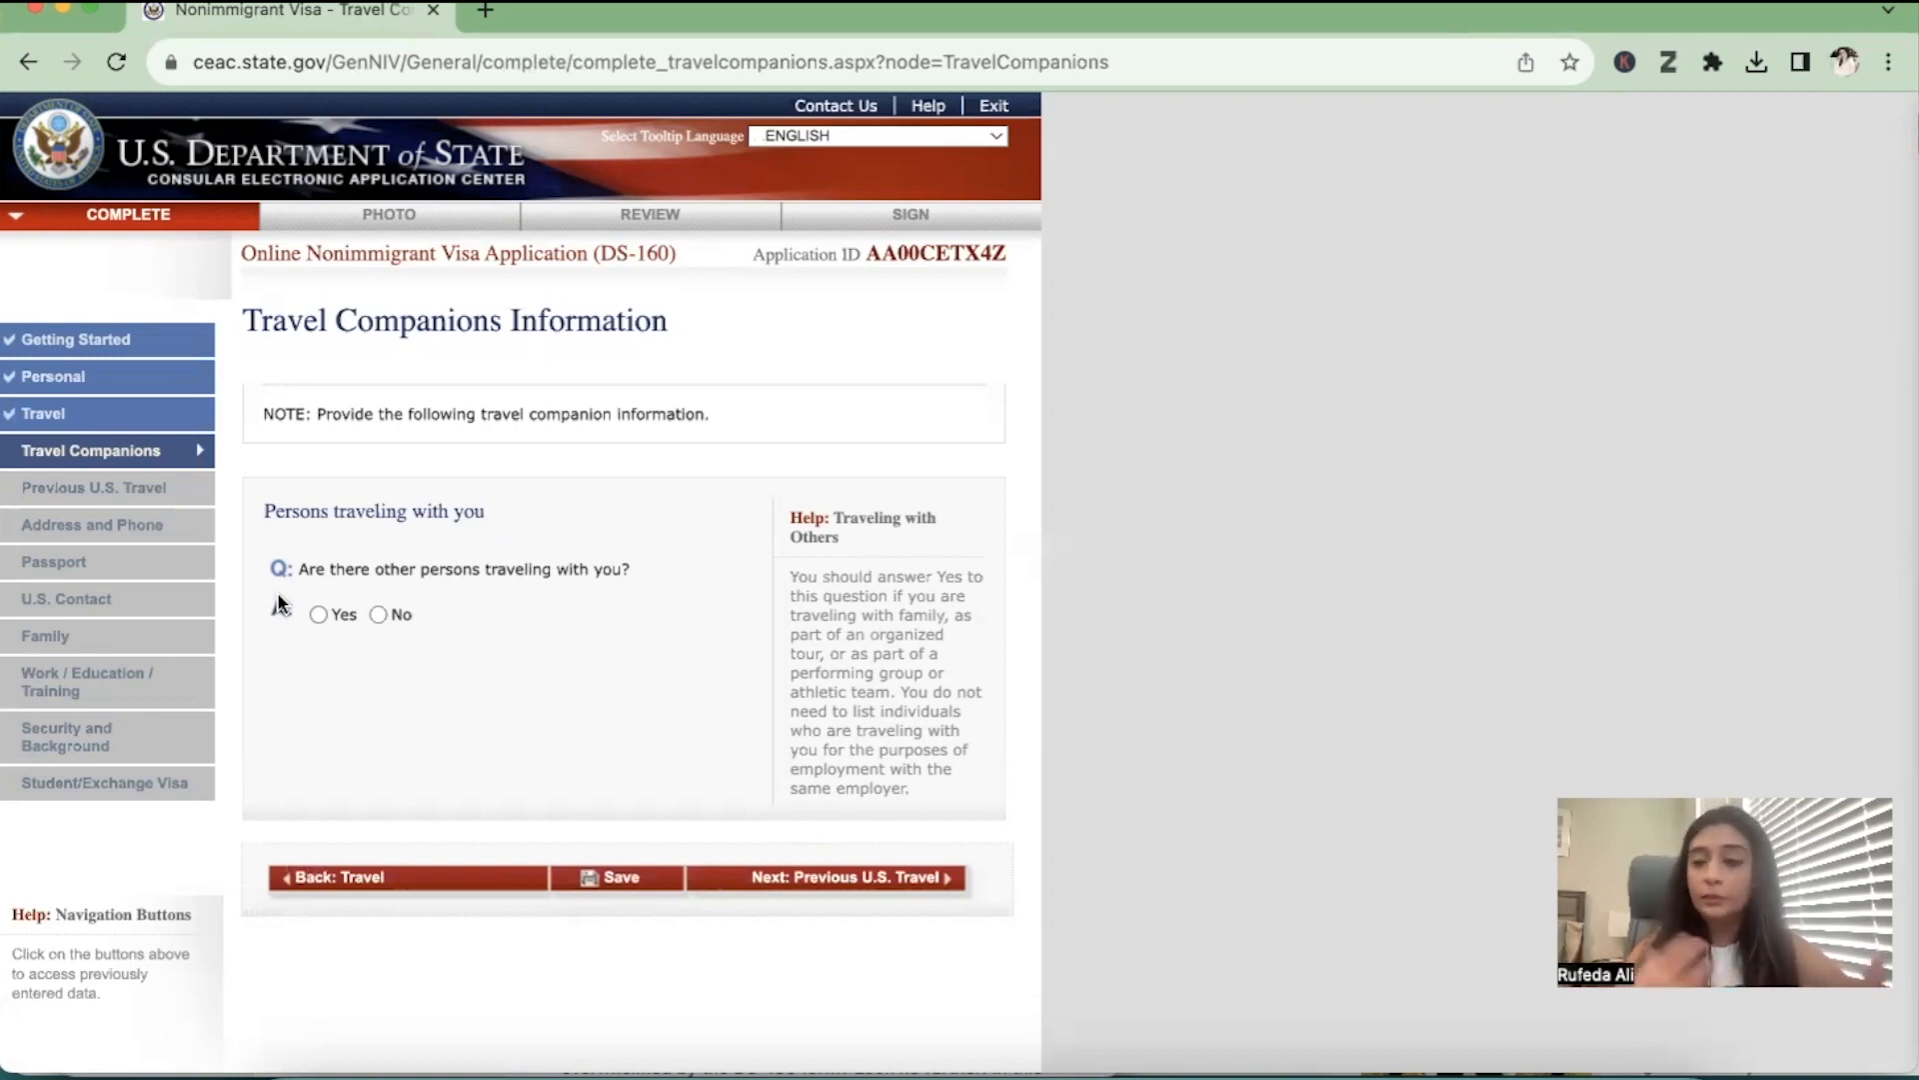
{"action": "left_click", "coordinate": [378, 614]}
{"action": "left_click", "coordinate": [908, 882]}
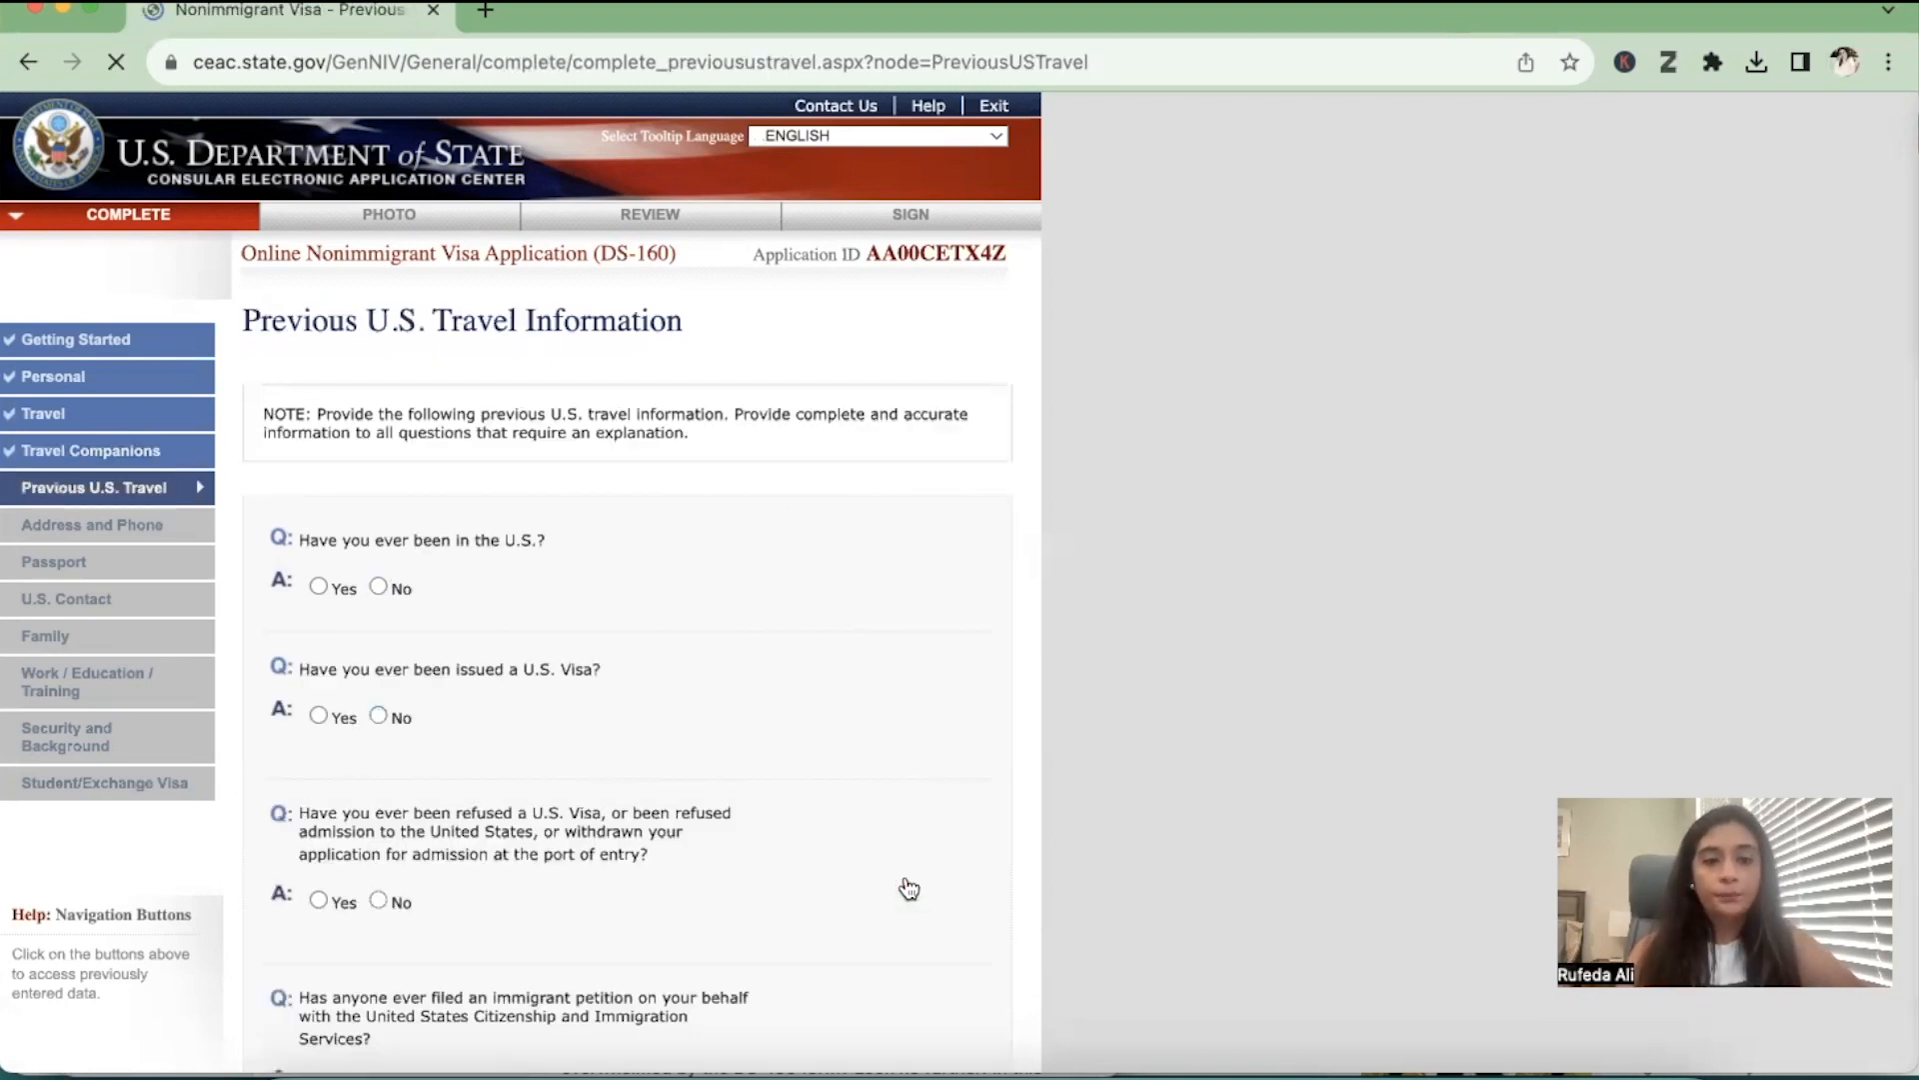
Answer No to all four questions on previous U.S. travel, visas, refusals and immigrant petitions, and continue to Address and Phone
{"action": "scroll", "coordinate": [907, 889], "scroll_direction": "down", "scroll_amount": 2}
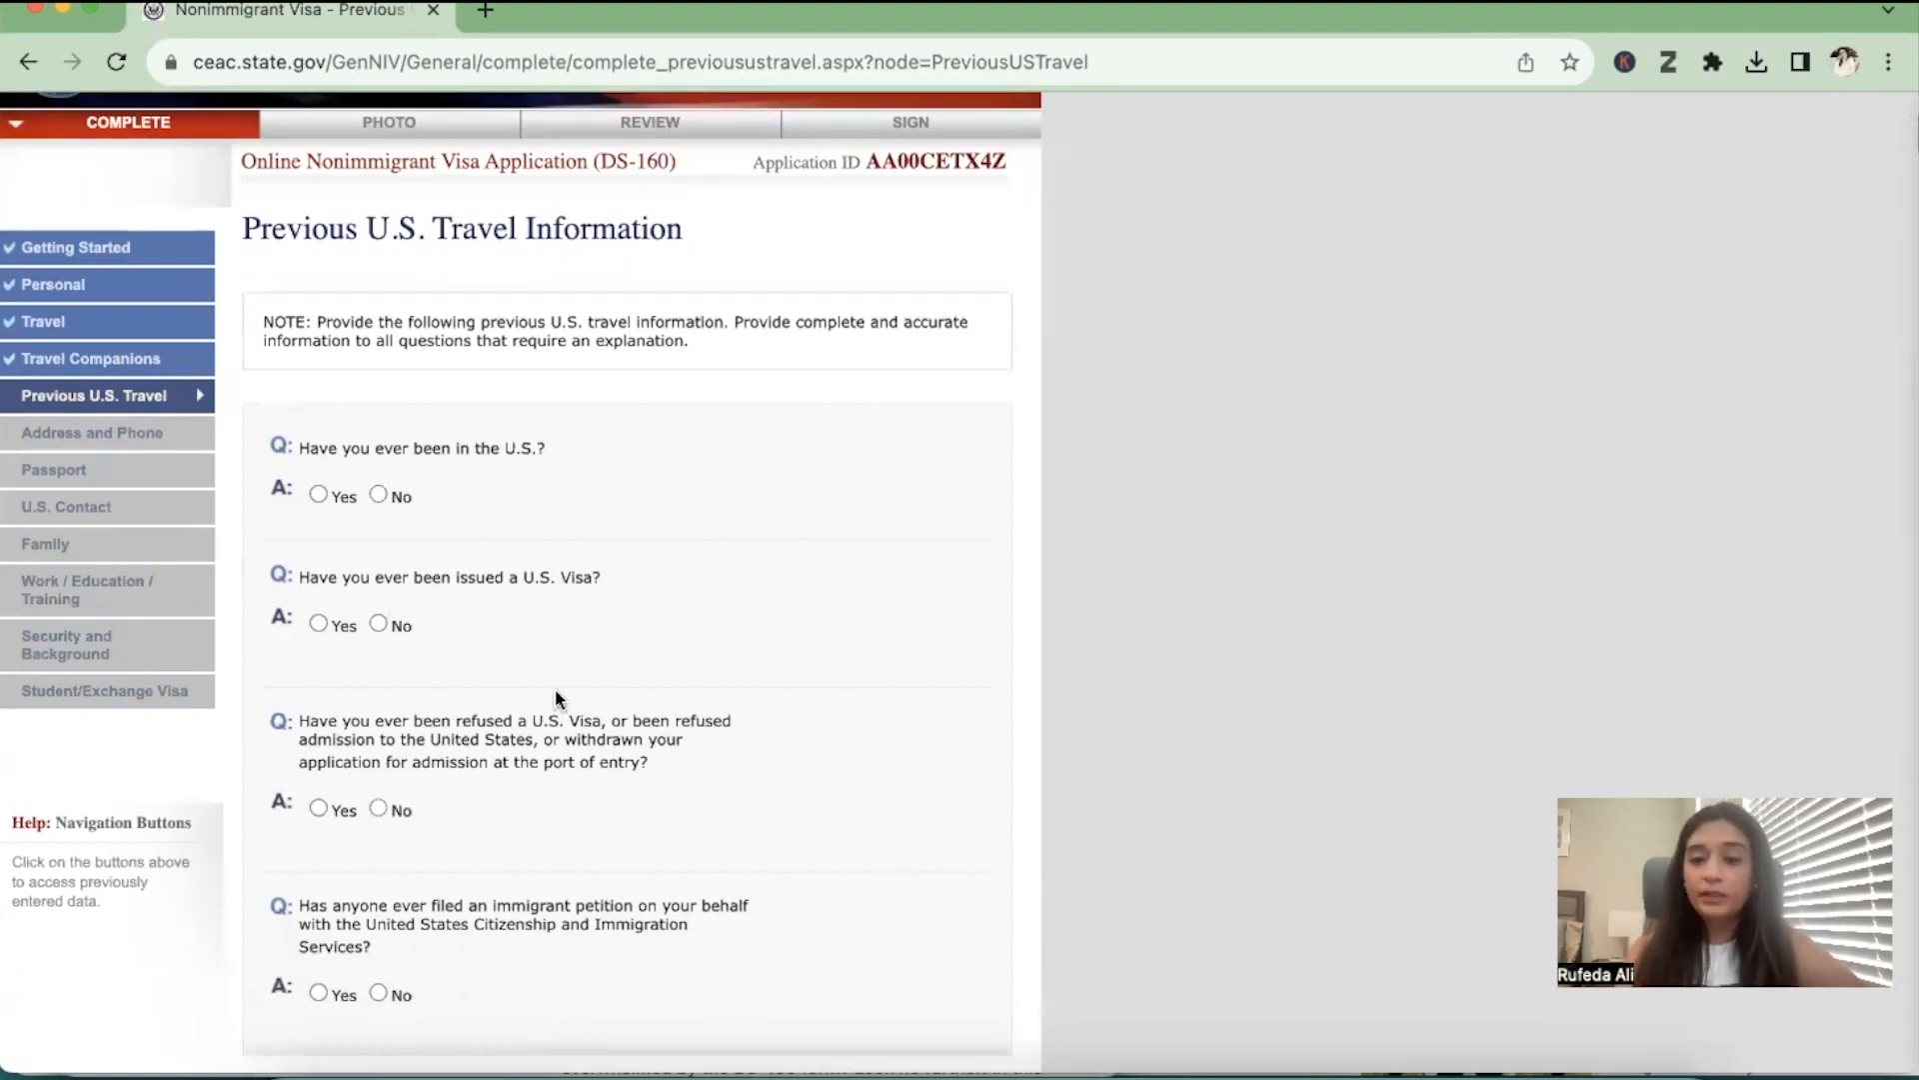
{"action": "left_click", "coordinate": [378, 495]}
{"action": "scroll", "coordinate": [357, 646], "scroll_direction": "down", "scroll_amount": 2}
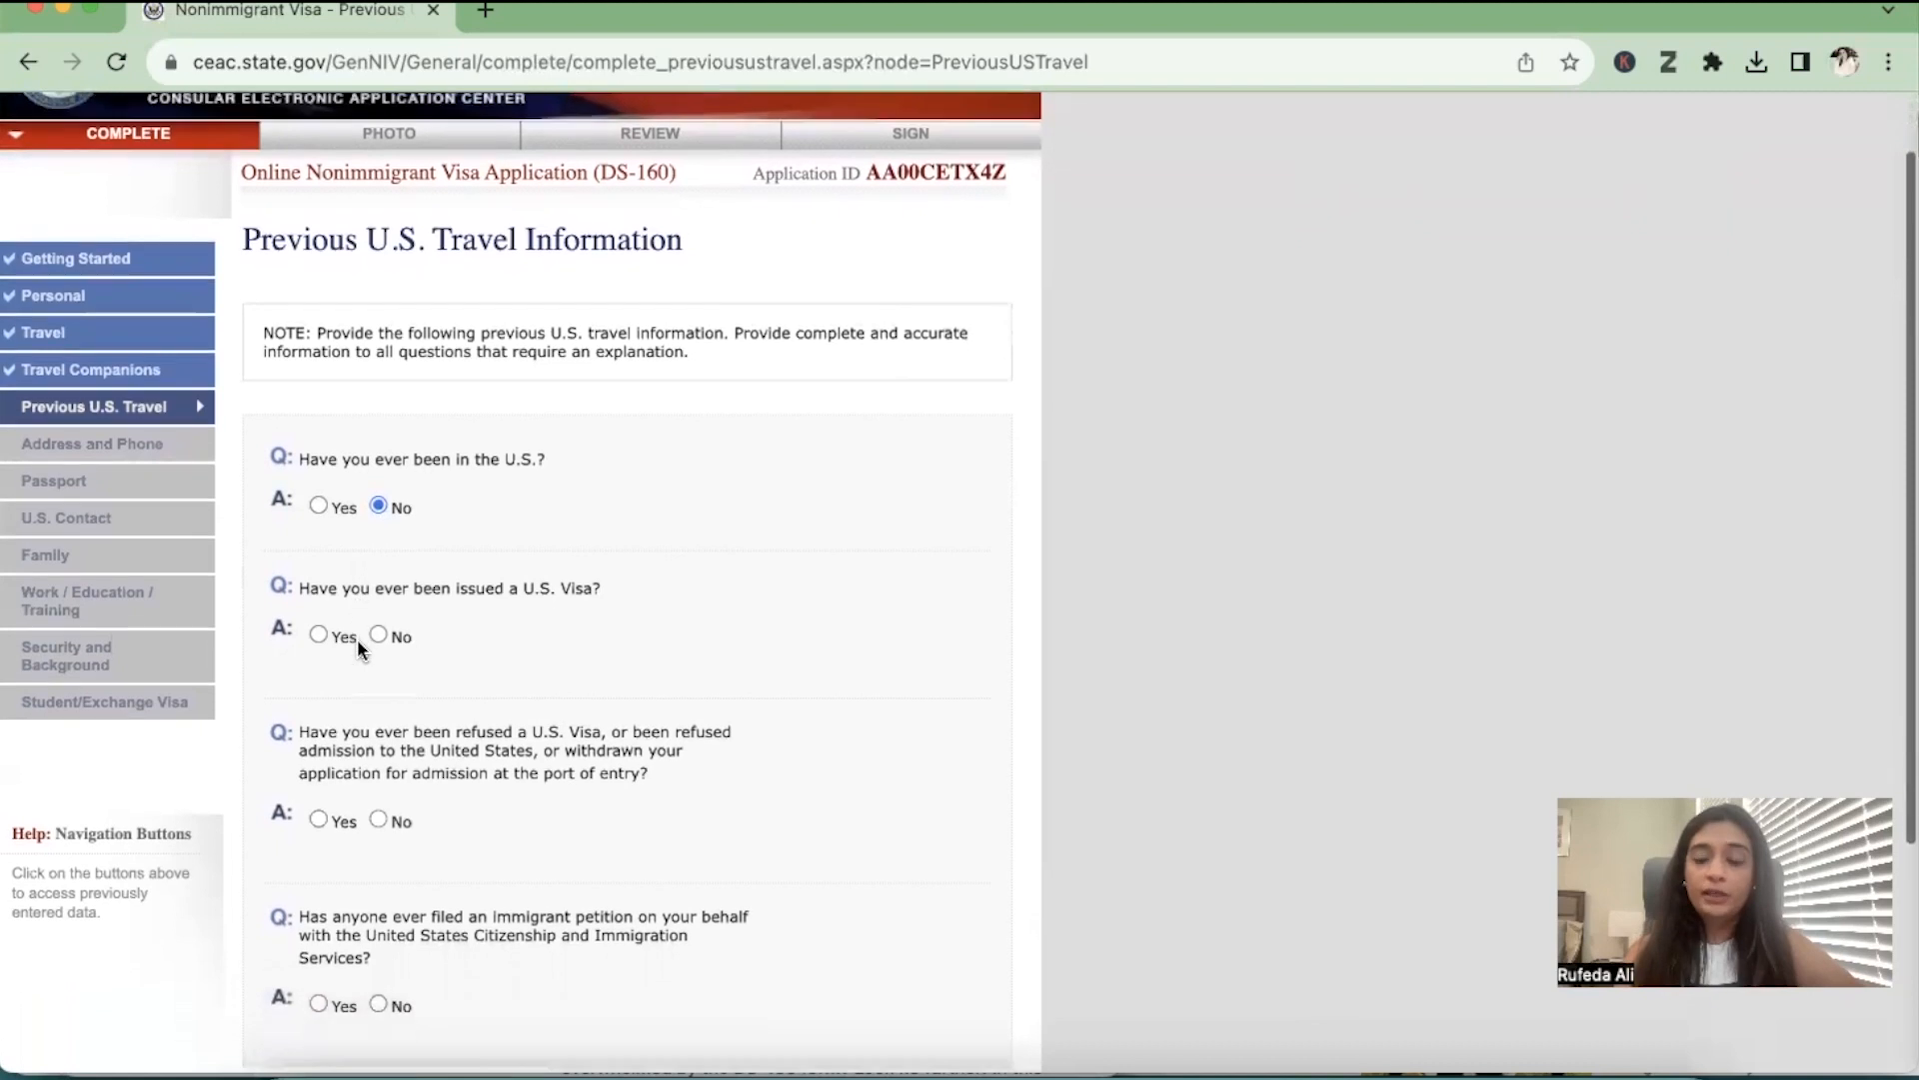
{"action": "left_click", "coordinate": [379, 634]}
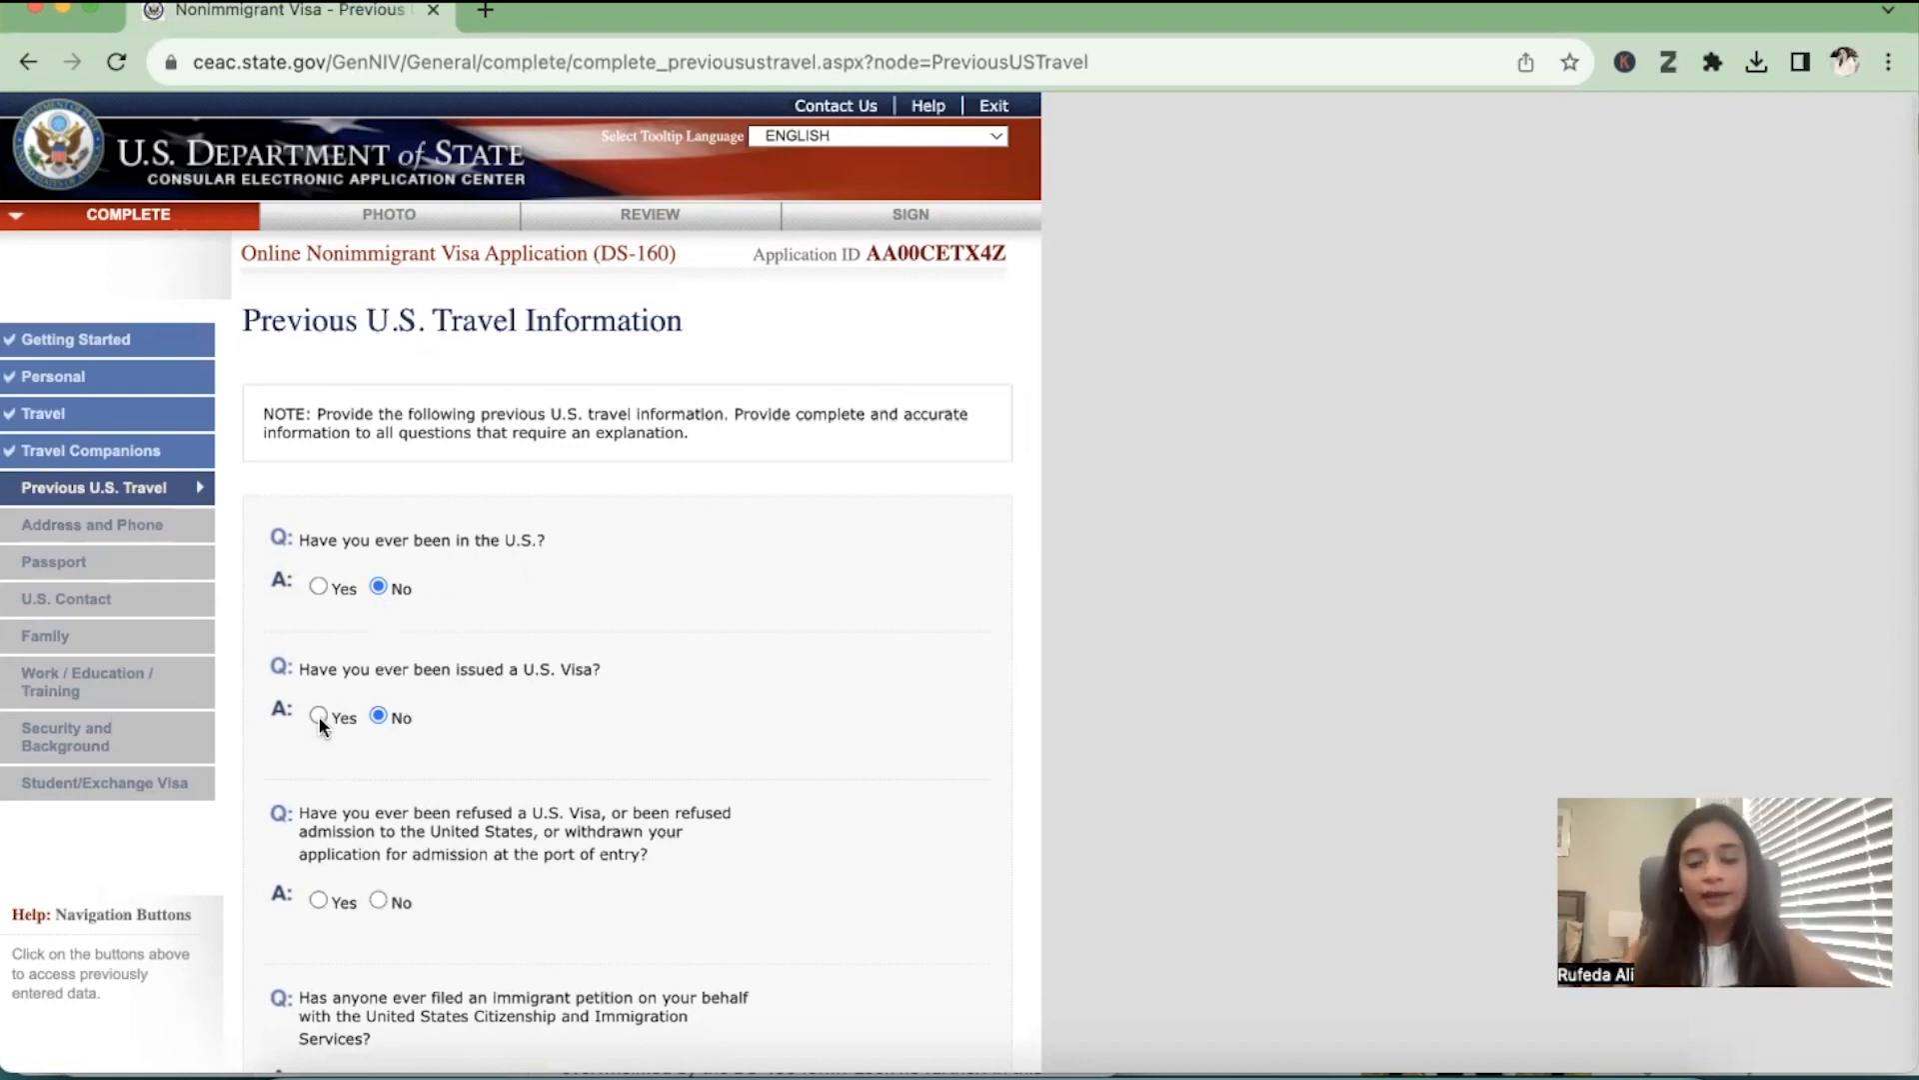
{"action": "scroll", "coordinate": [318, 716], "scroll_direction": "down", "scroll_amount": 3}
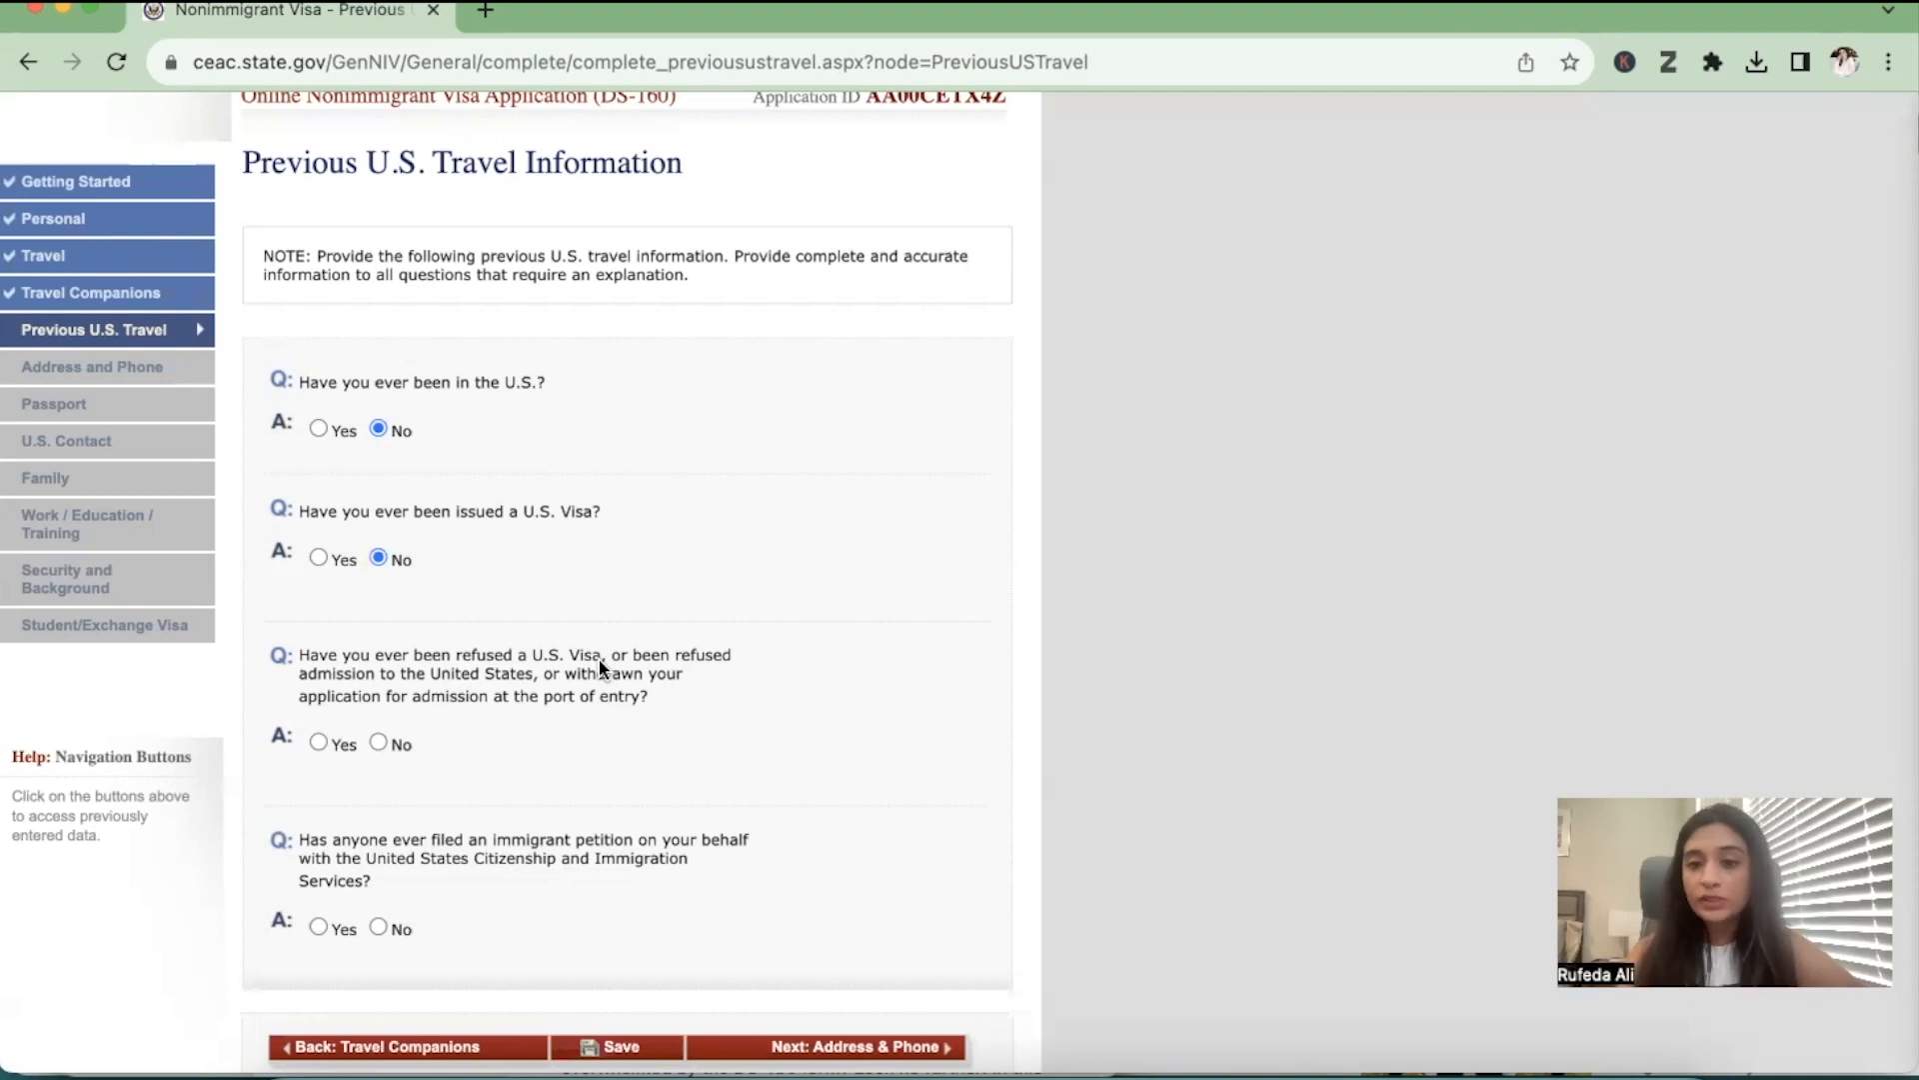
{"action": "left_click", "coordinate": [377, 742]}
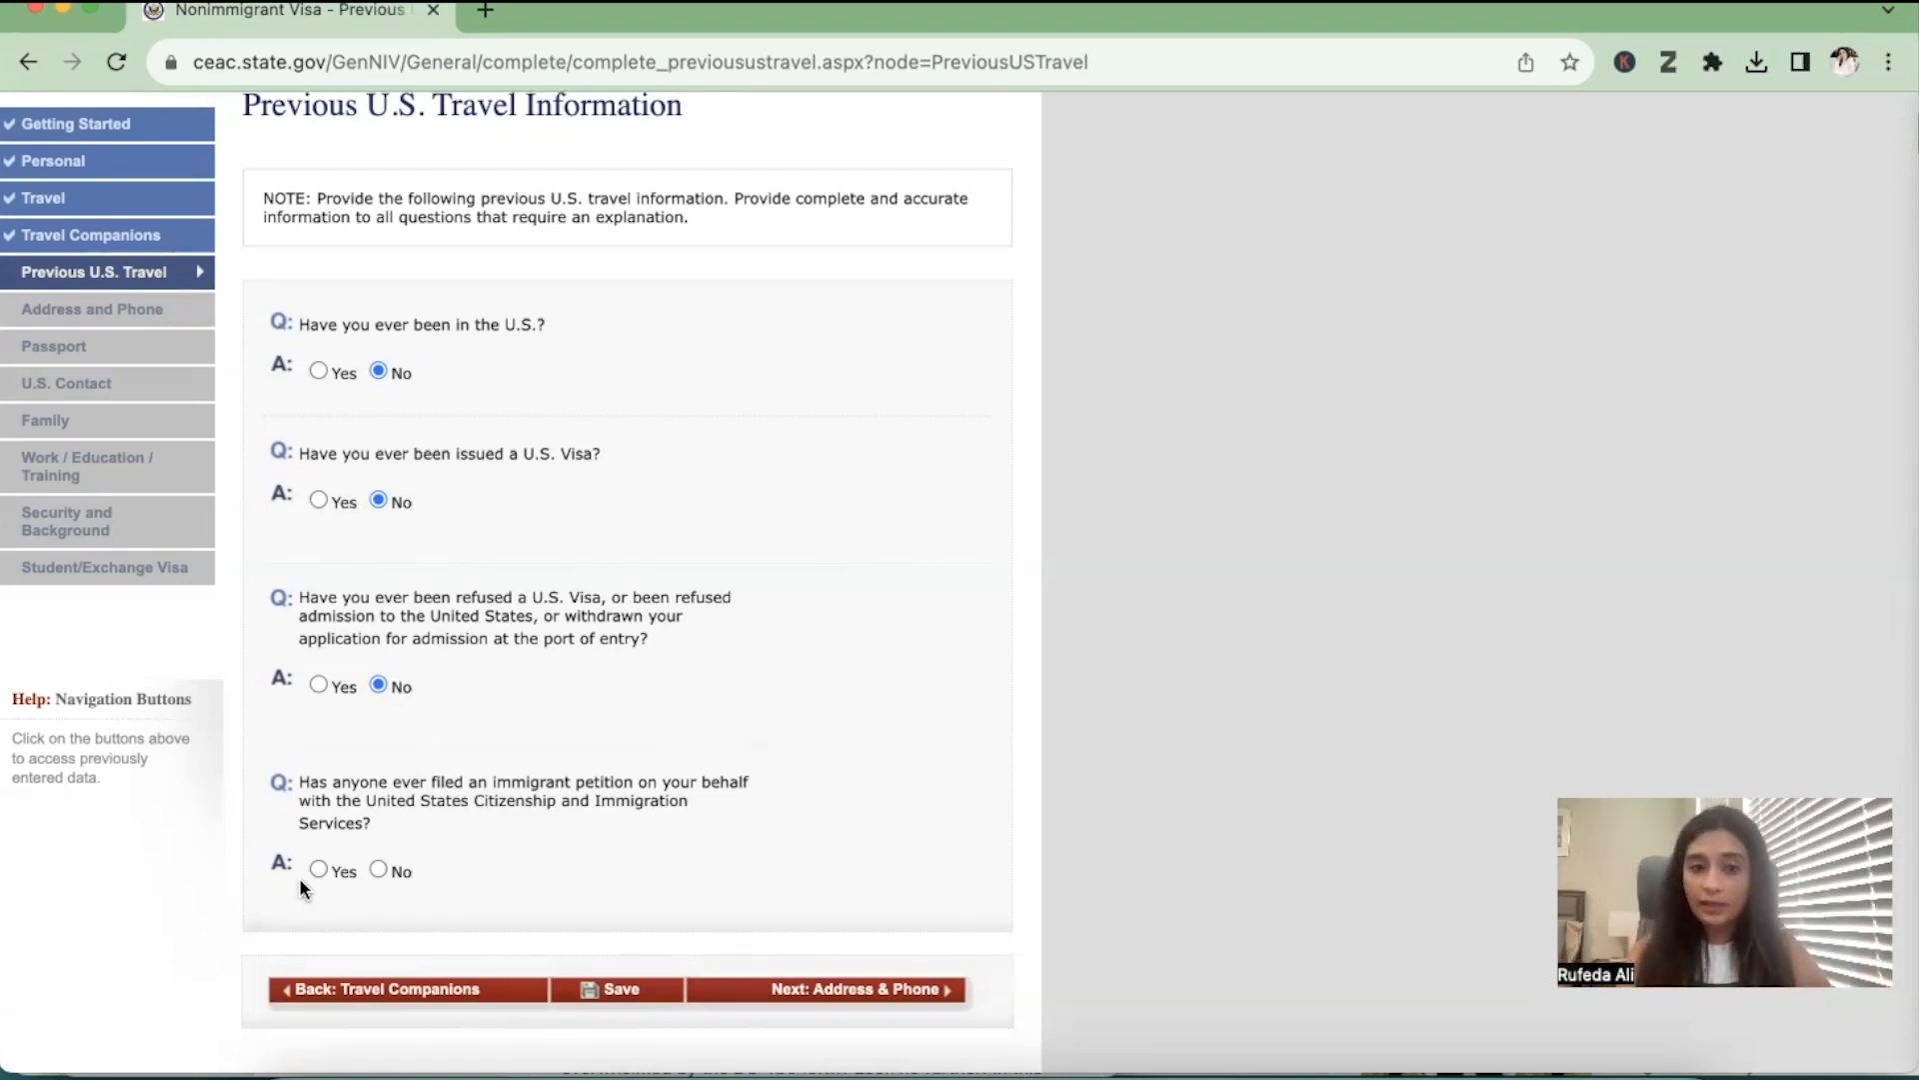
{"action": "left_click", "coordinate": [377, 869]}
{"action": "scroll", "coordinate": [377, 875], "scroll_direction": "down", "scroll_amount": 5}
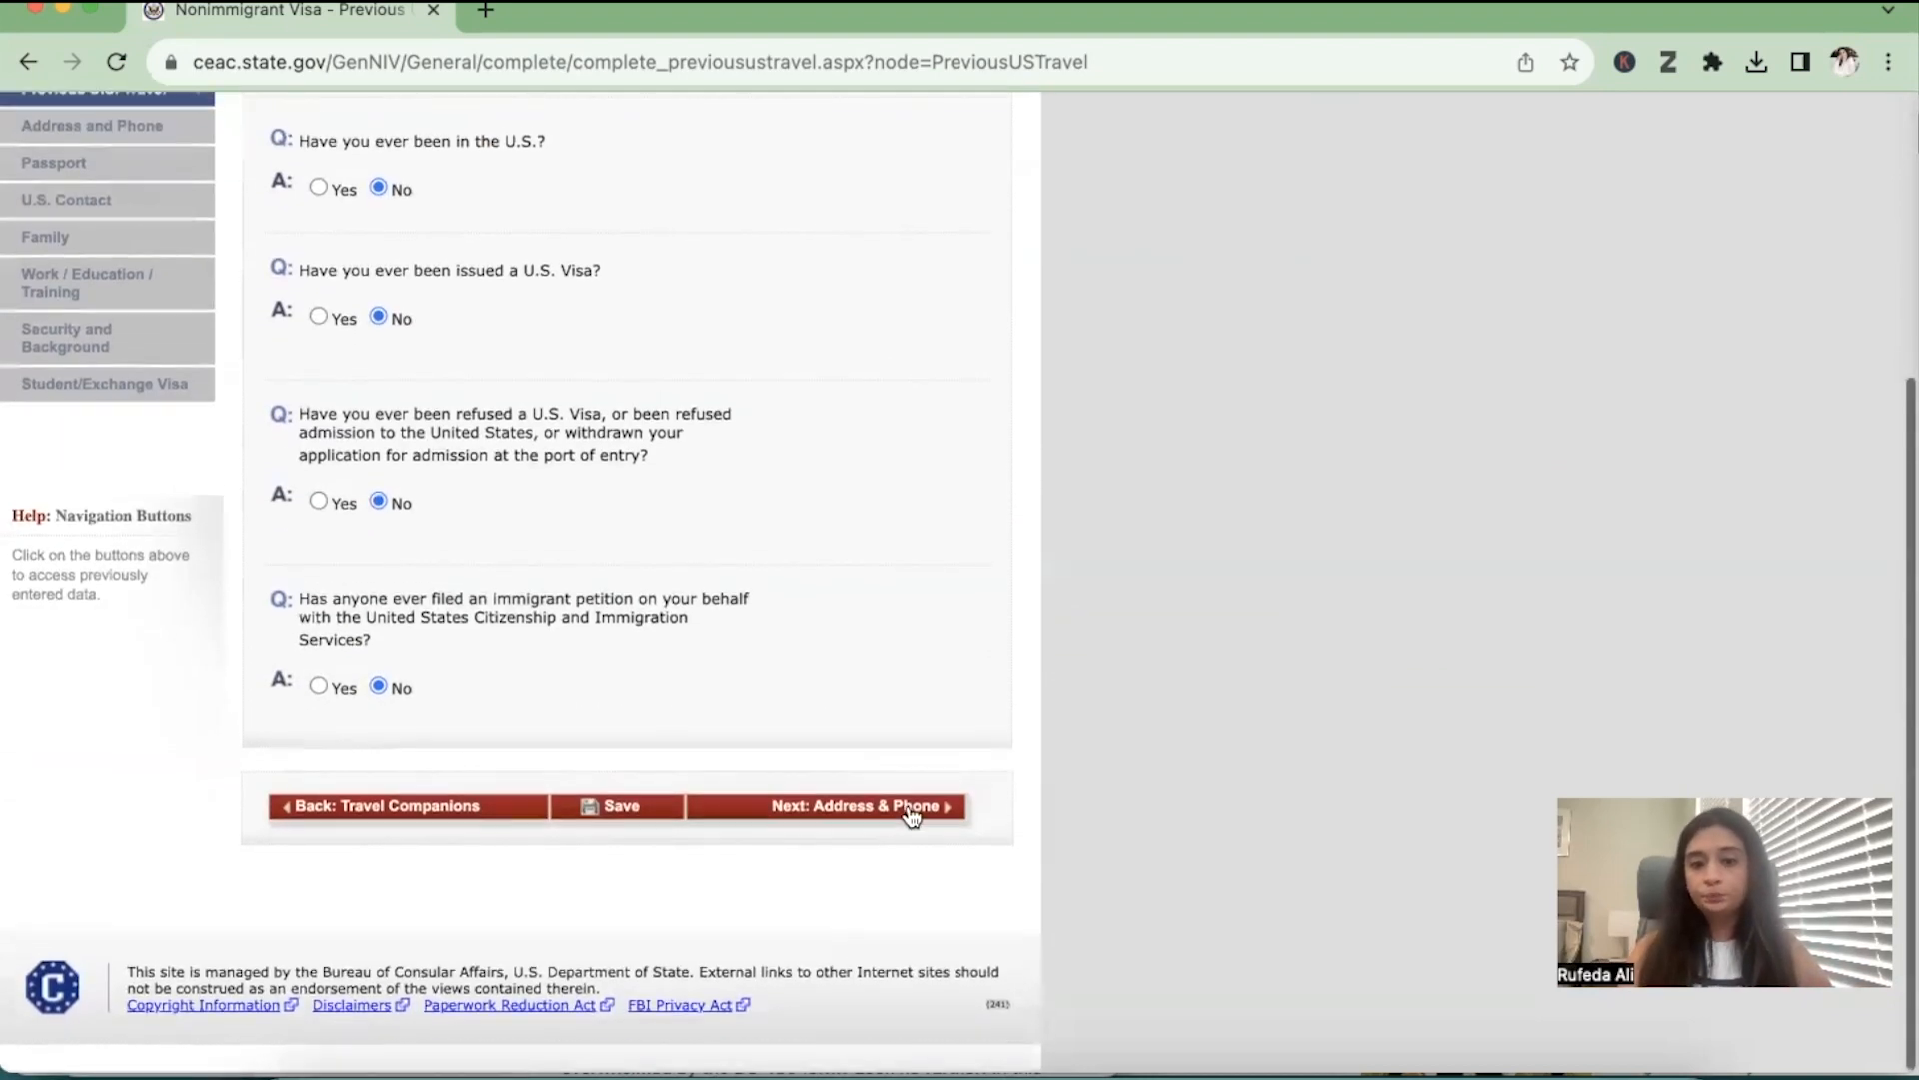
{"action": "left_click", "coordinate": [910, 810]}
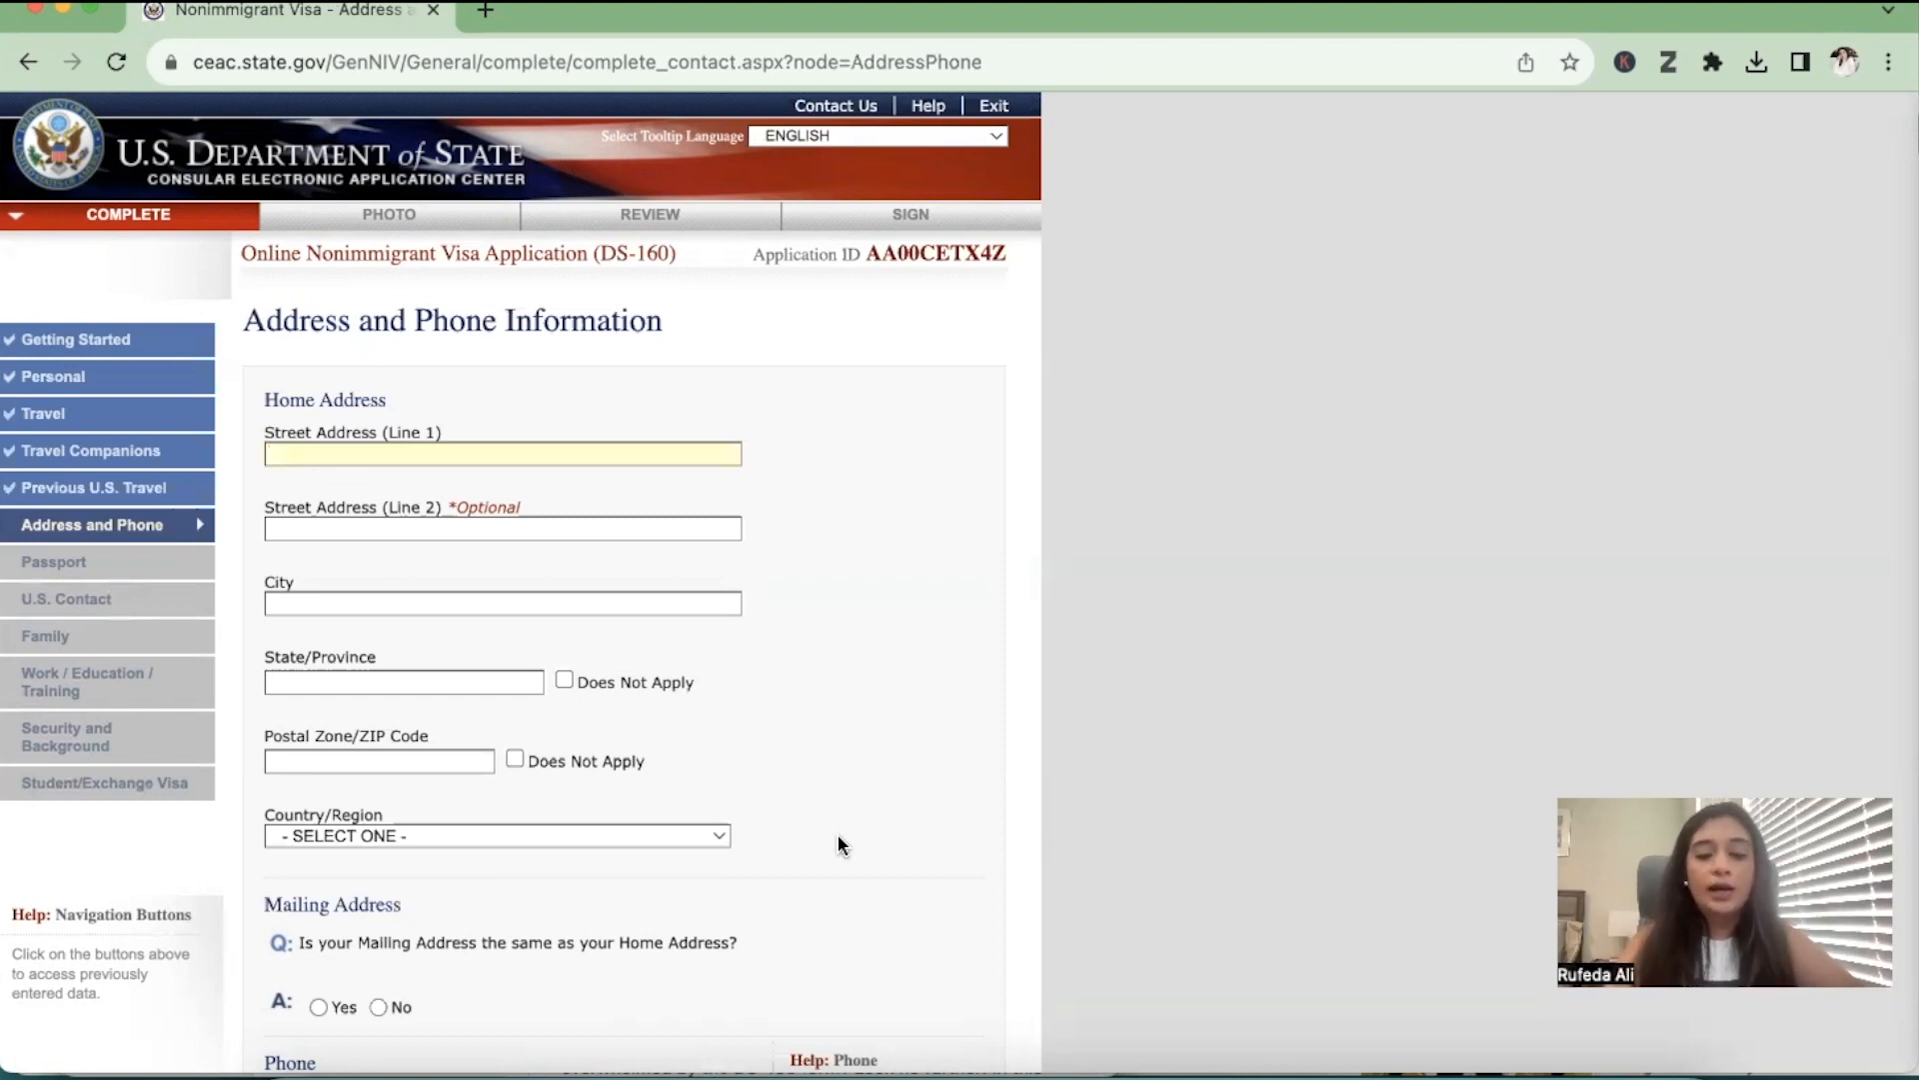
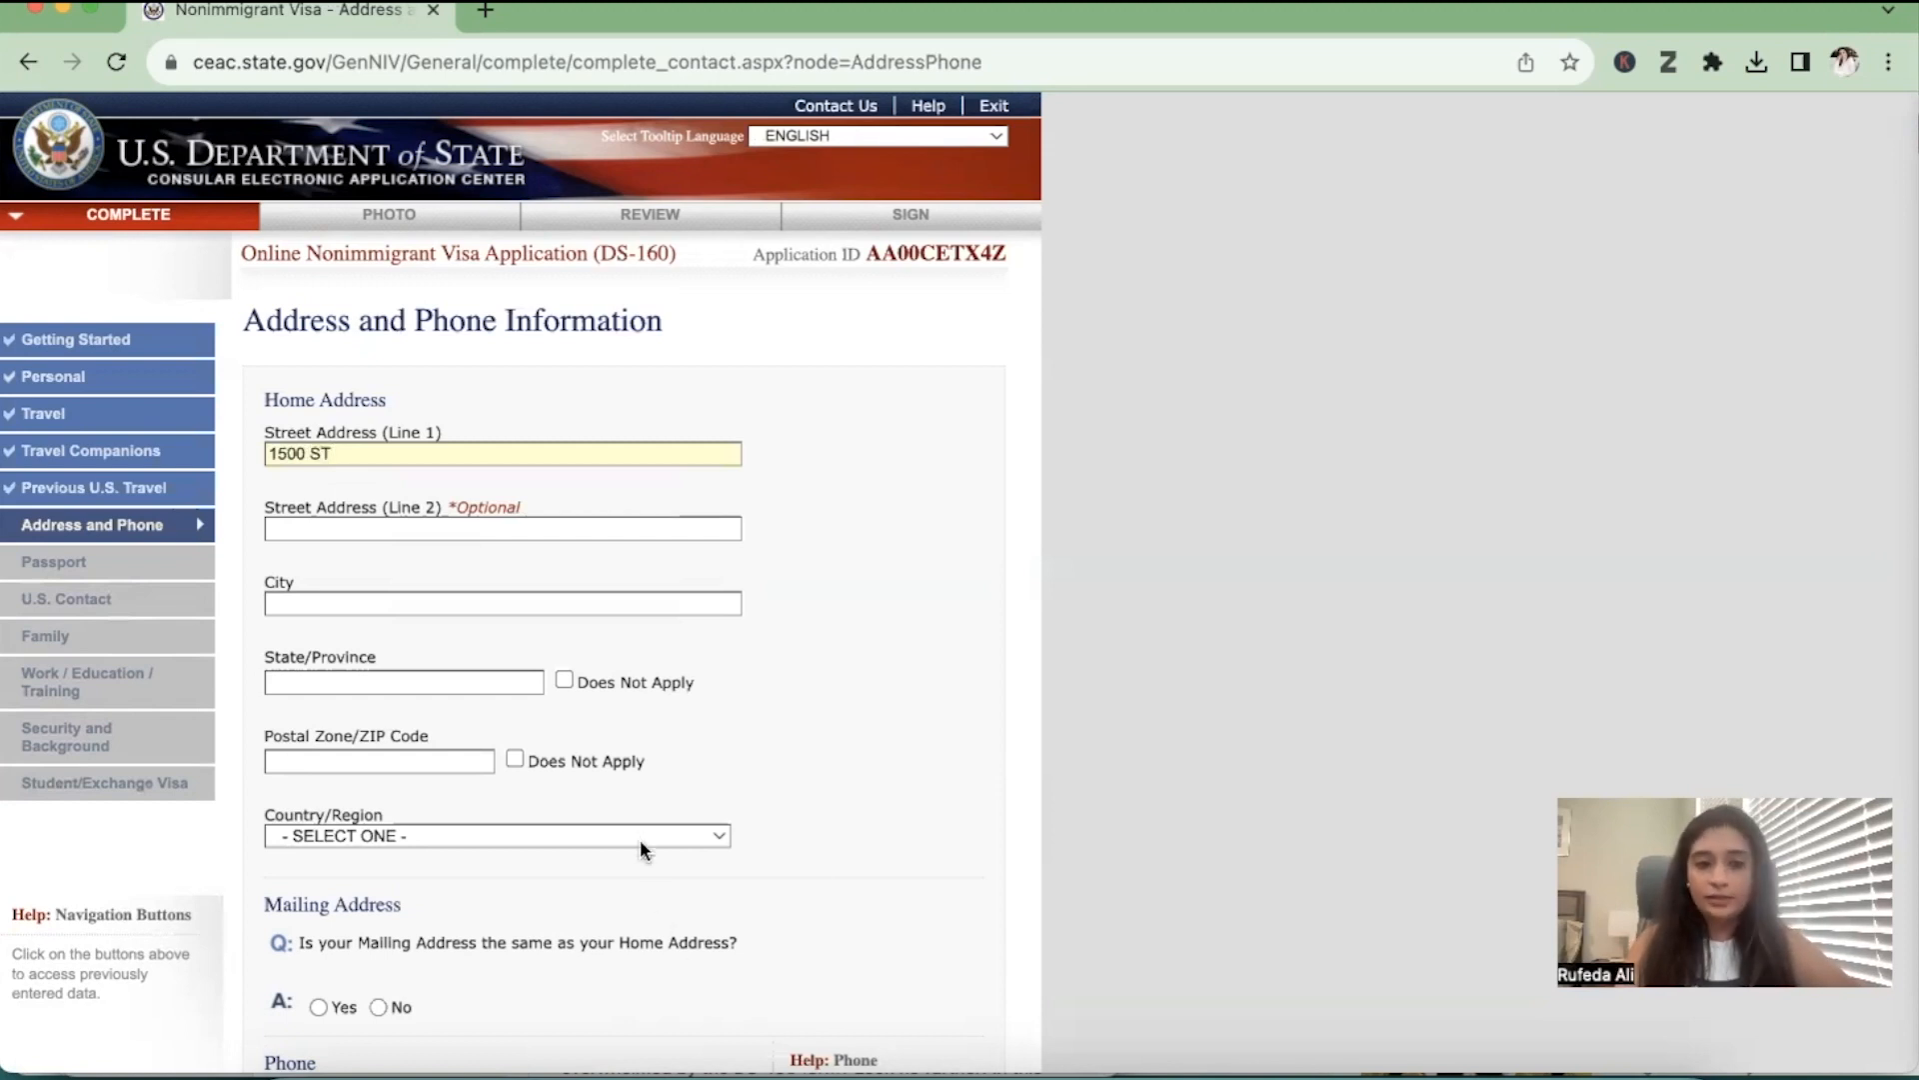
Enter the first street line, the city and the state/province of the applicant's home address
{"action": "left_click", "coordinate": [575, 603]}
{"action": "type", "text": "KR"}
{"action": "type", "text": "RACHI"}
{"action": "key", "text": "Tab"}
{"action": "type", "text": "SINDH"}
Enter the postal code of the home address and set its country/region to PAKISTAN
{"action": "left_click", "coordinate": [336, 757]}
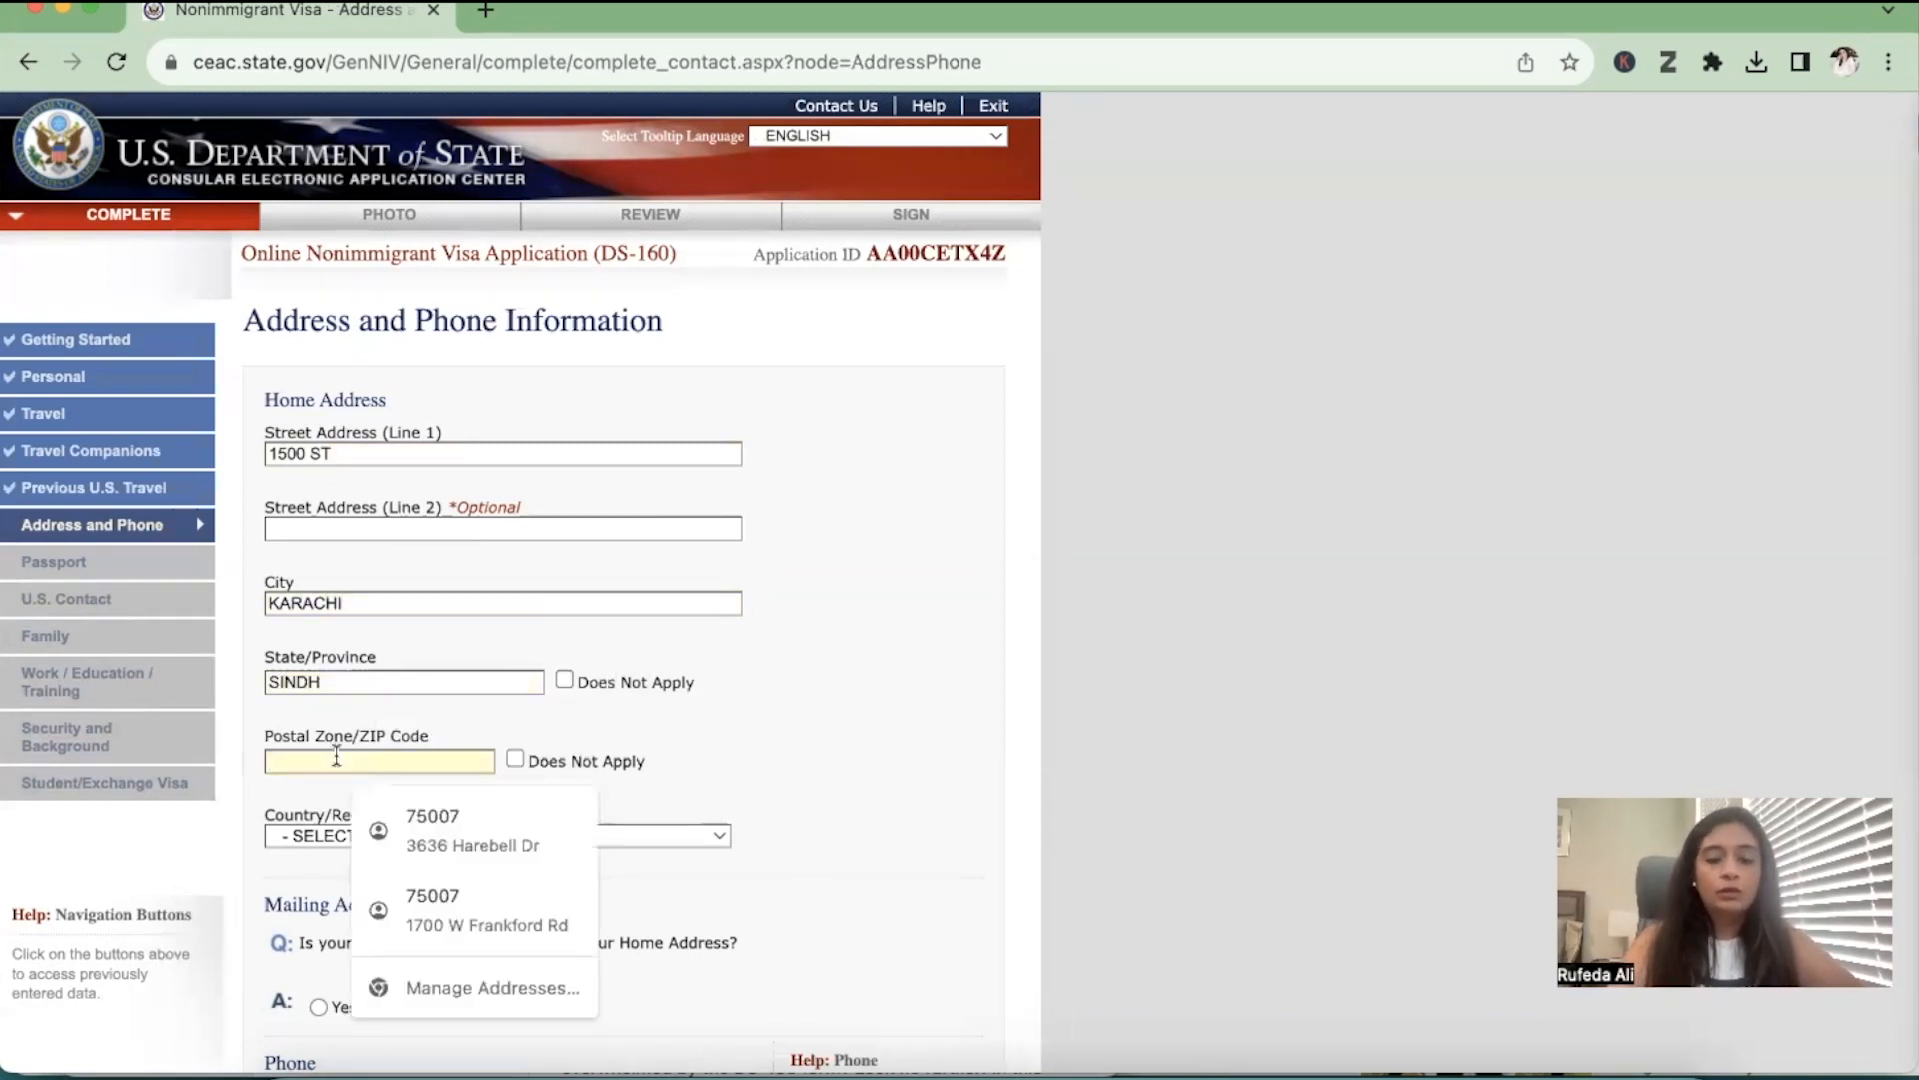
{"action": "type", "text": "75500"}
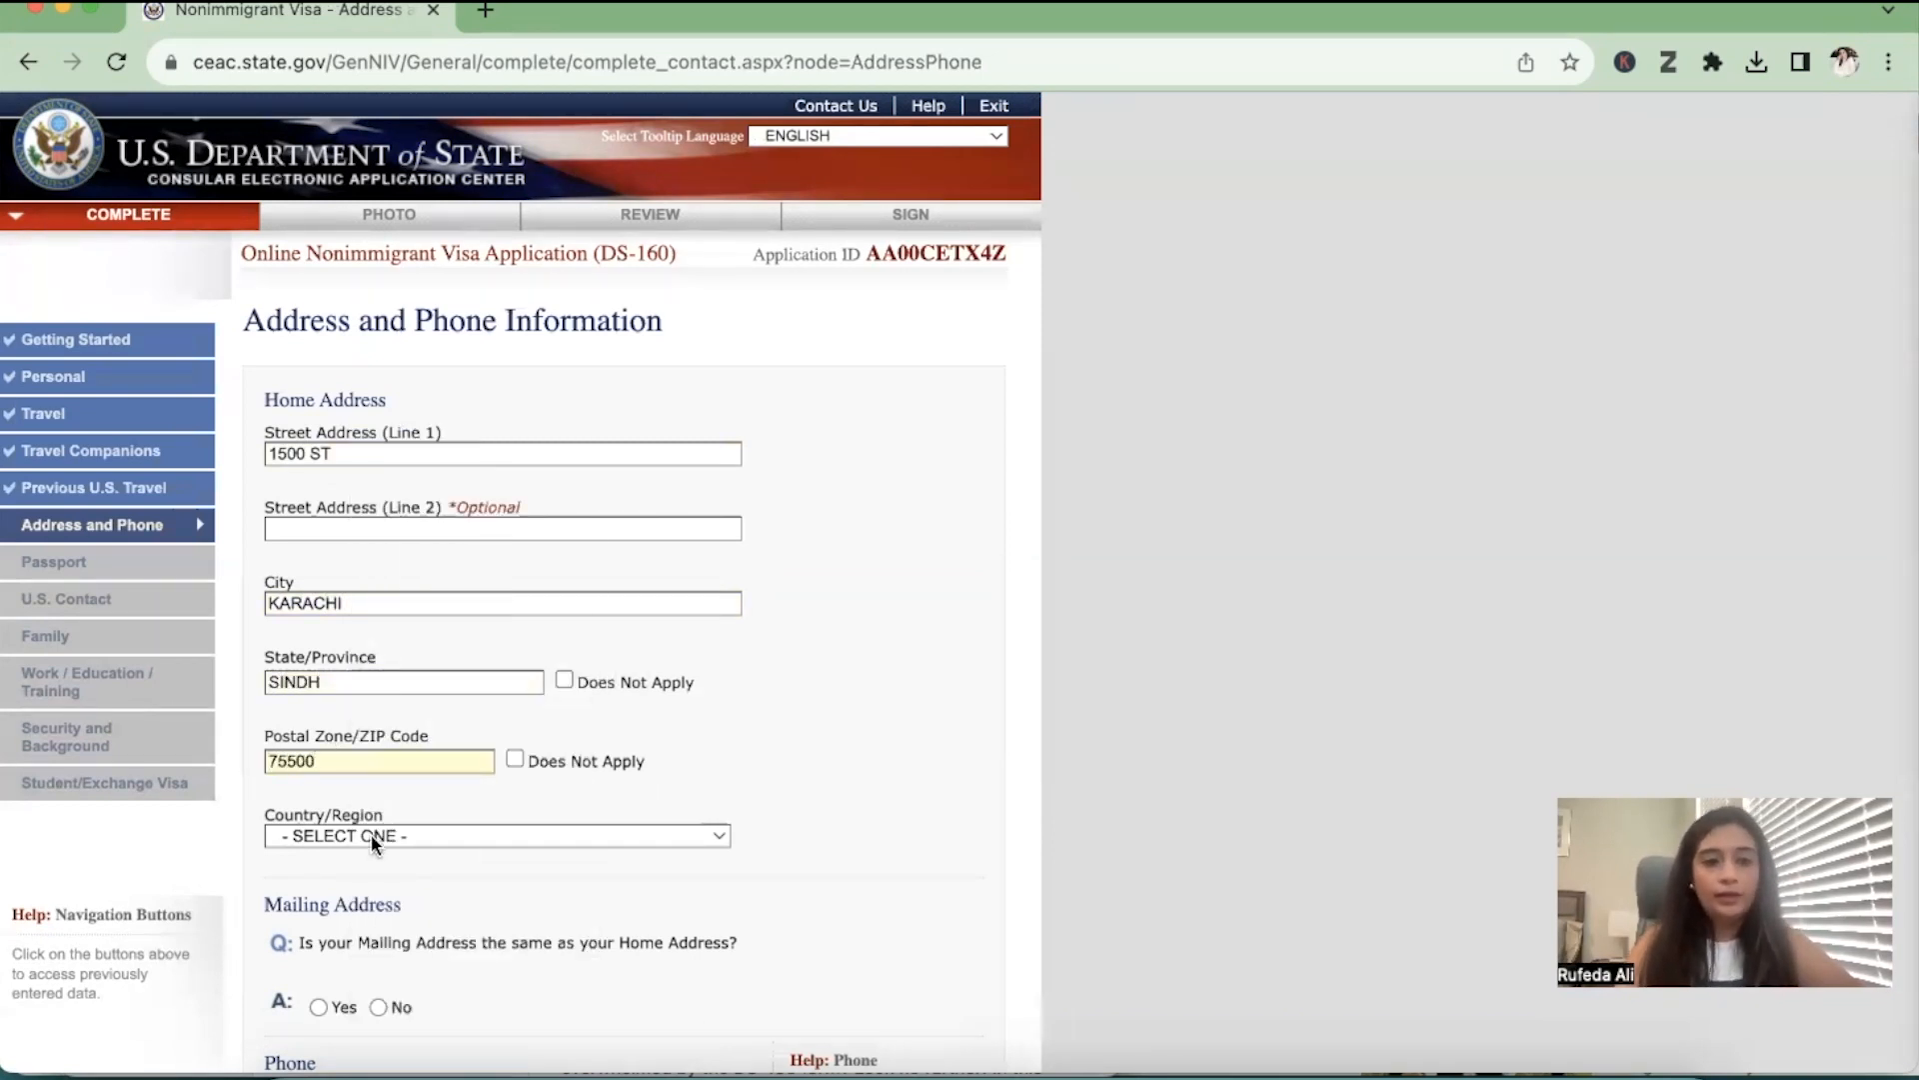
{"action": "left_click", "coordinate": [371, 838]}
{"action": "key", "text": "p"}
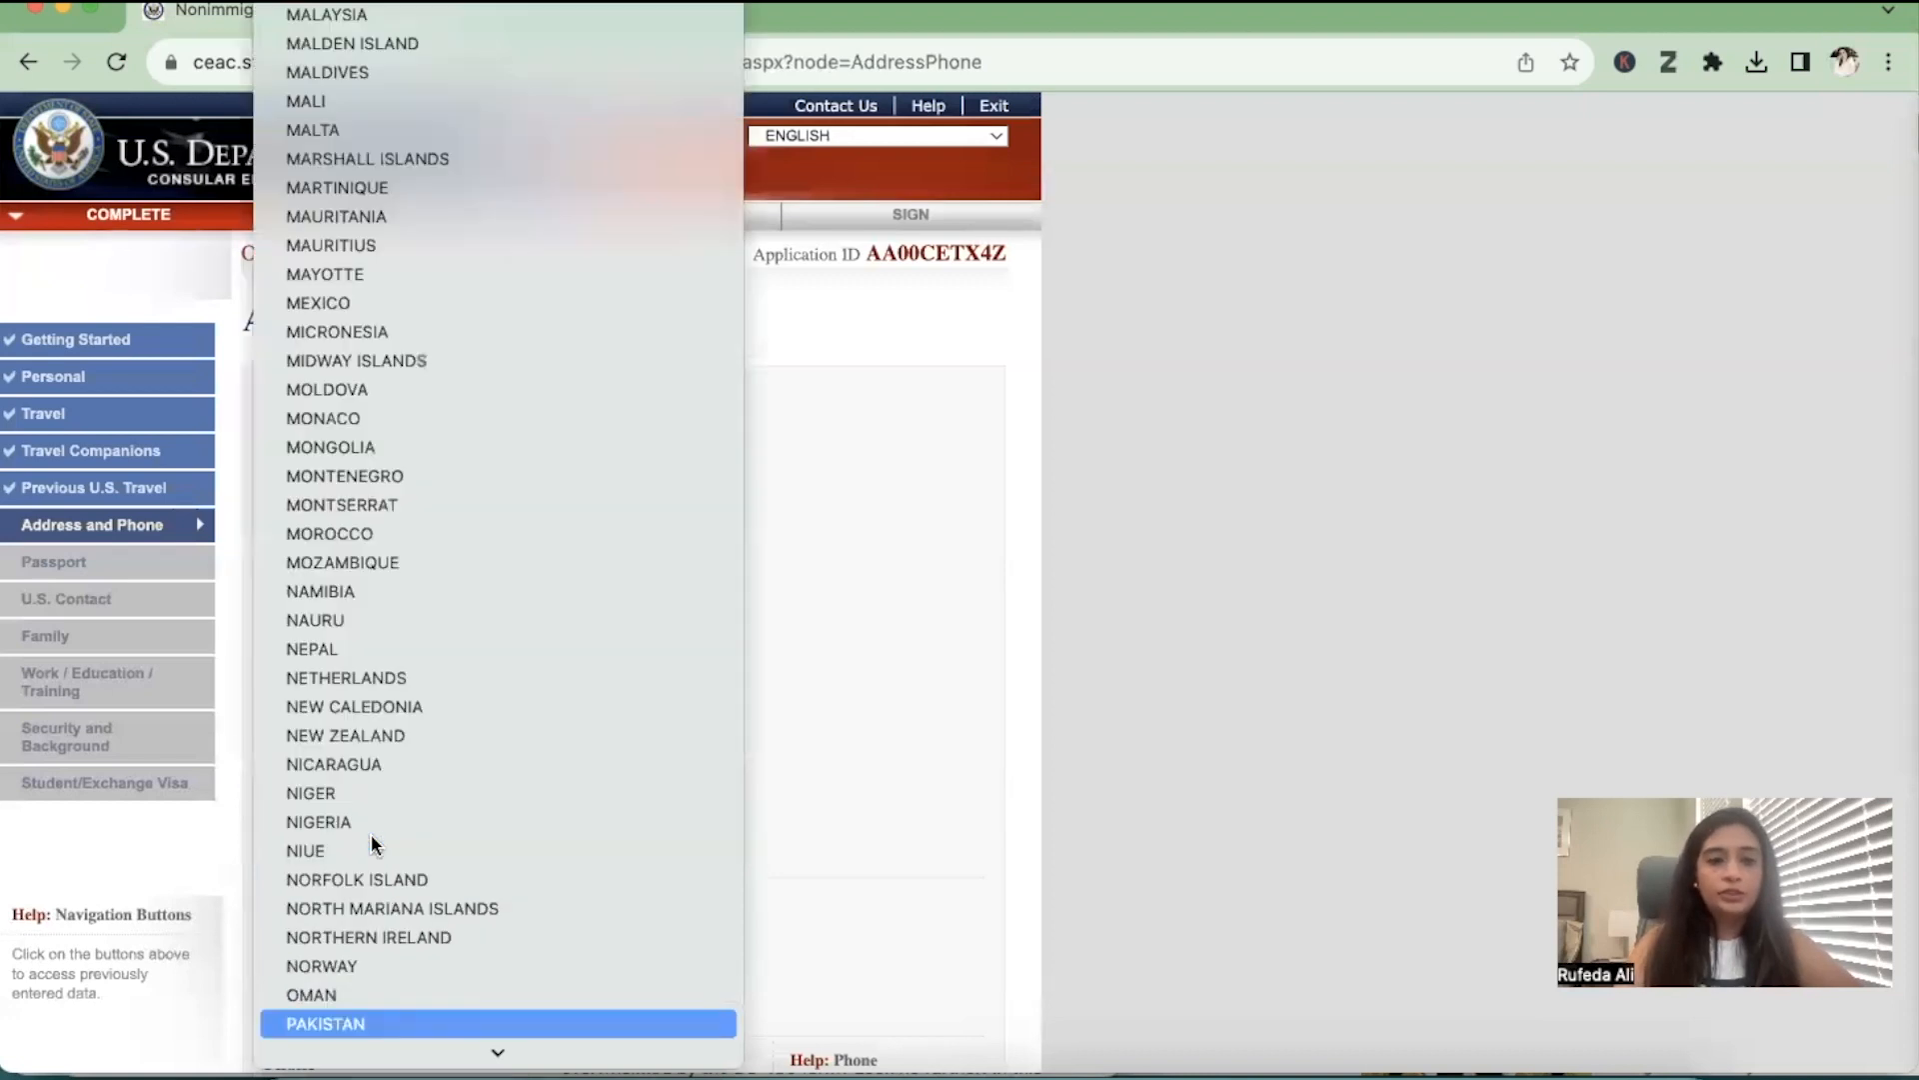
{"action": "key", "text": "Return"}
Preview the fields for a separate mailing address, but answer Yes to it being the same as the home address
{"action": "scroll", "coordinate": [371, 836], "scroll_direction": "down", "scroll_amount": 2}
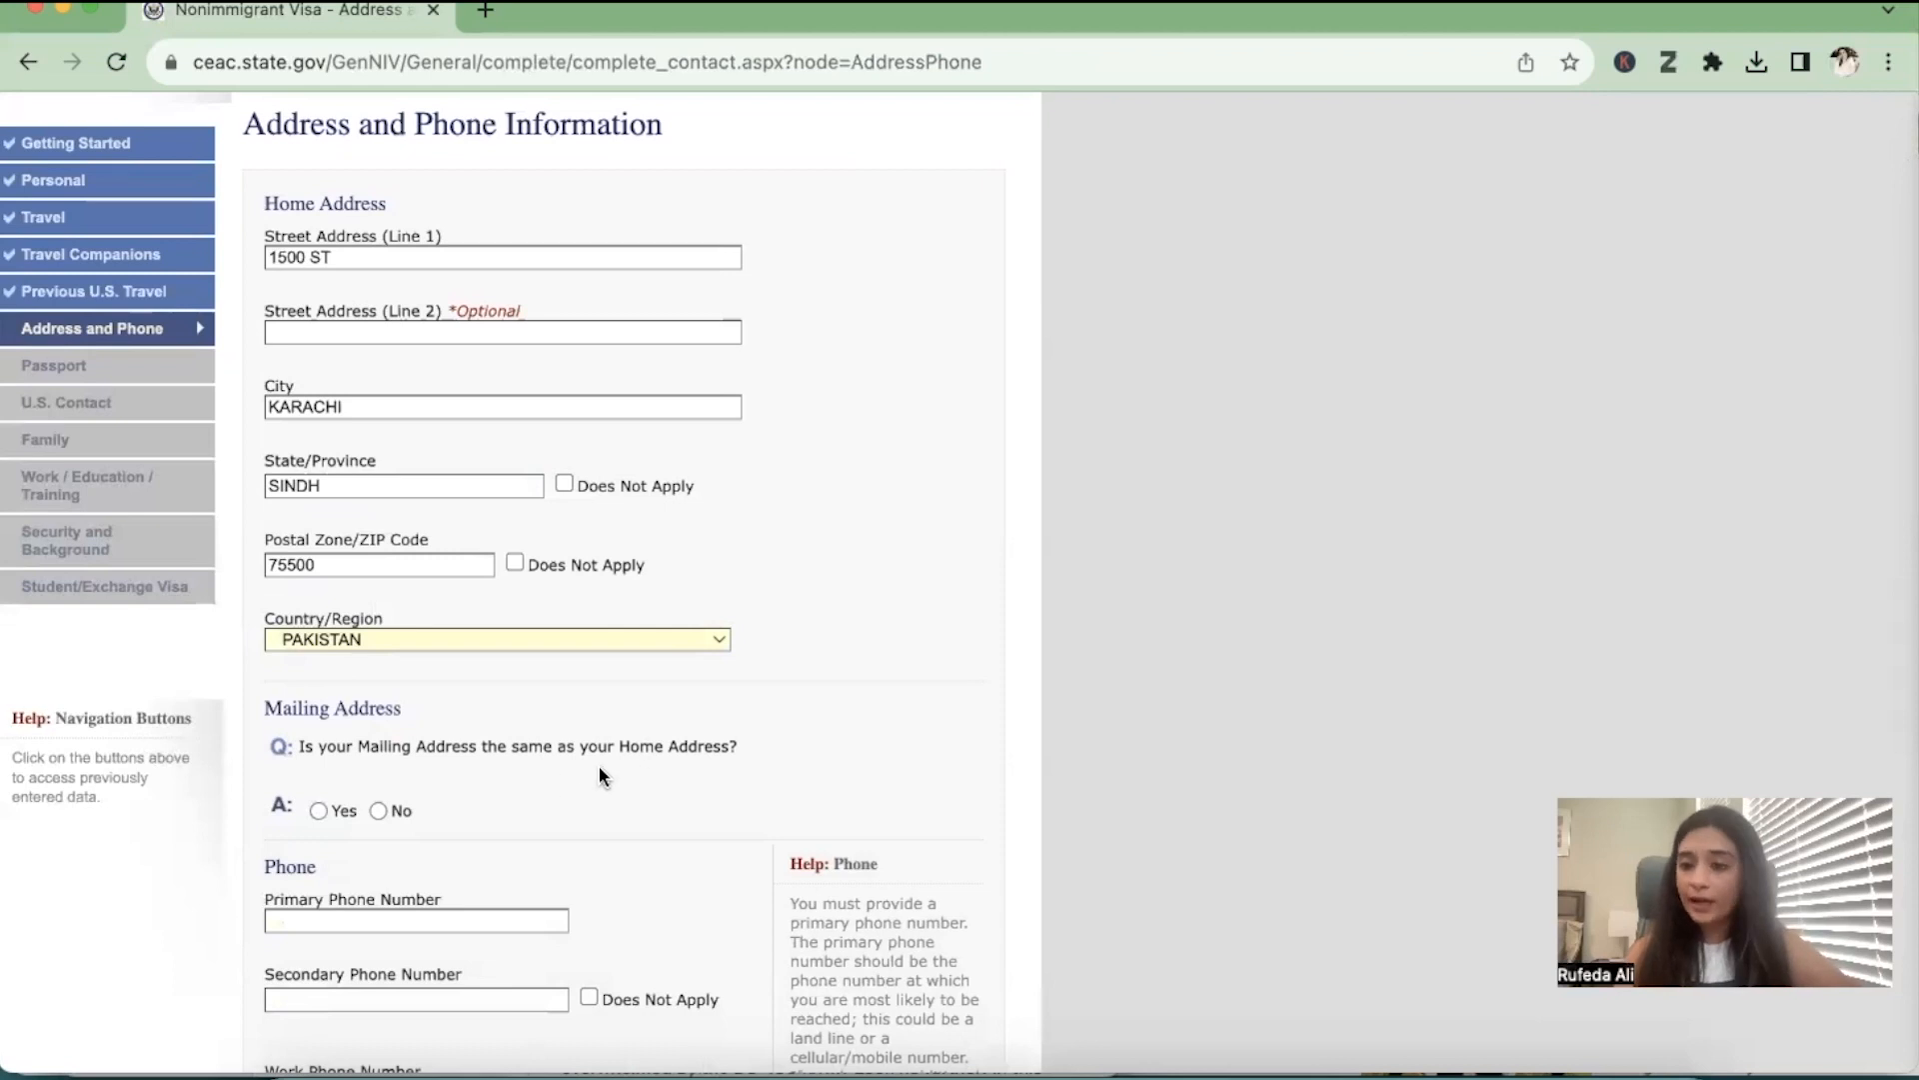
{"action": "left_click", "coordinate": [318, 811]}
{"action": "scroll", "coordinate": [320, 812], "scroll_direction": "down", "scroll_amount": 3}
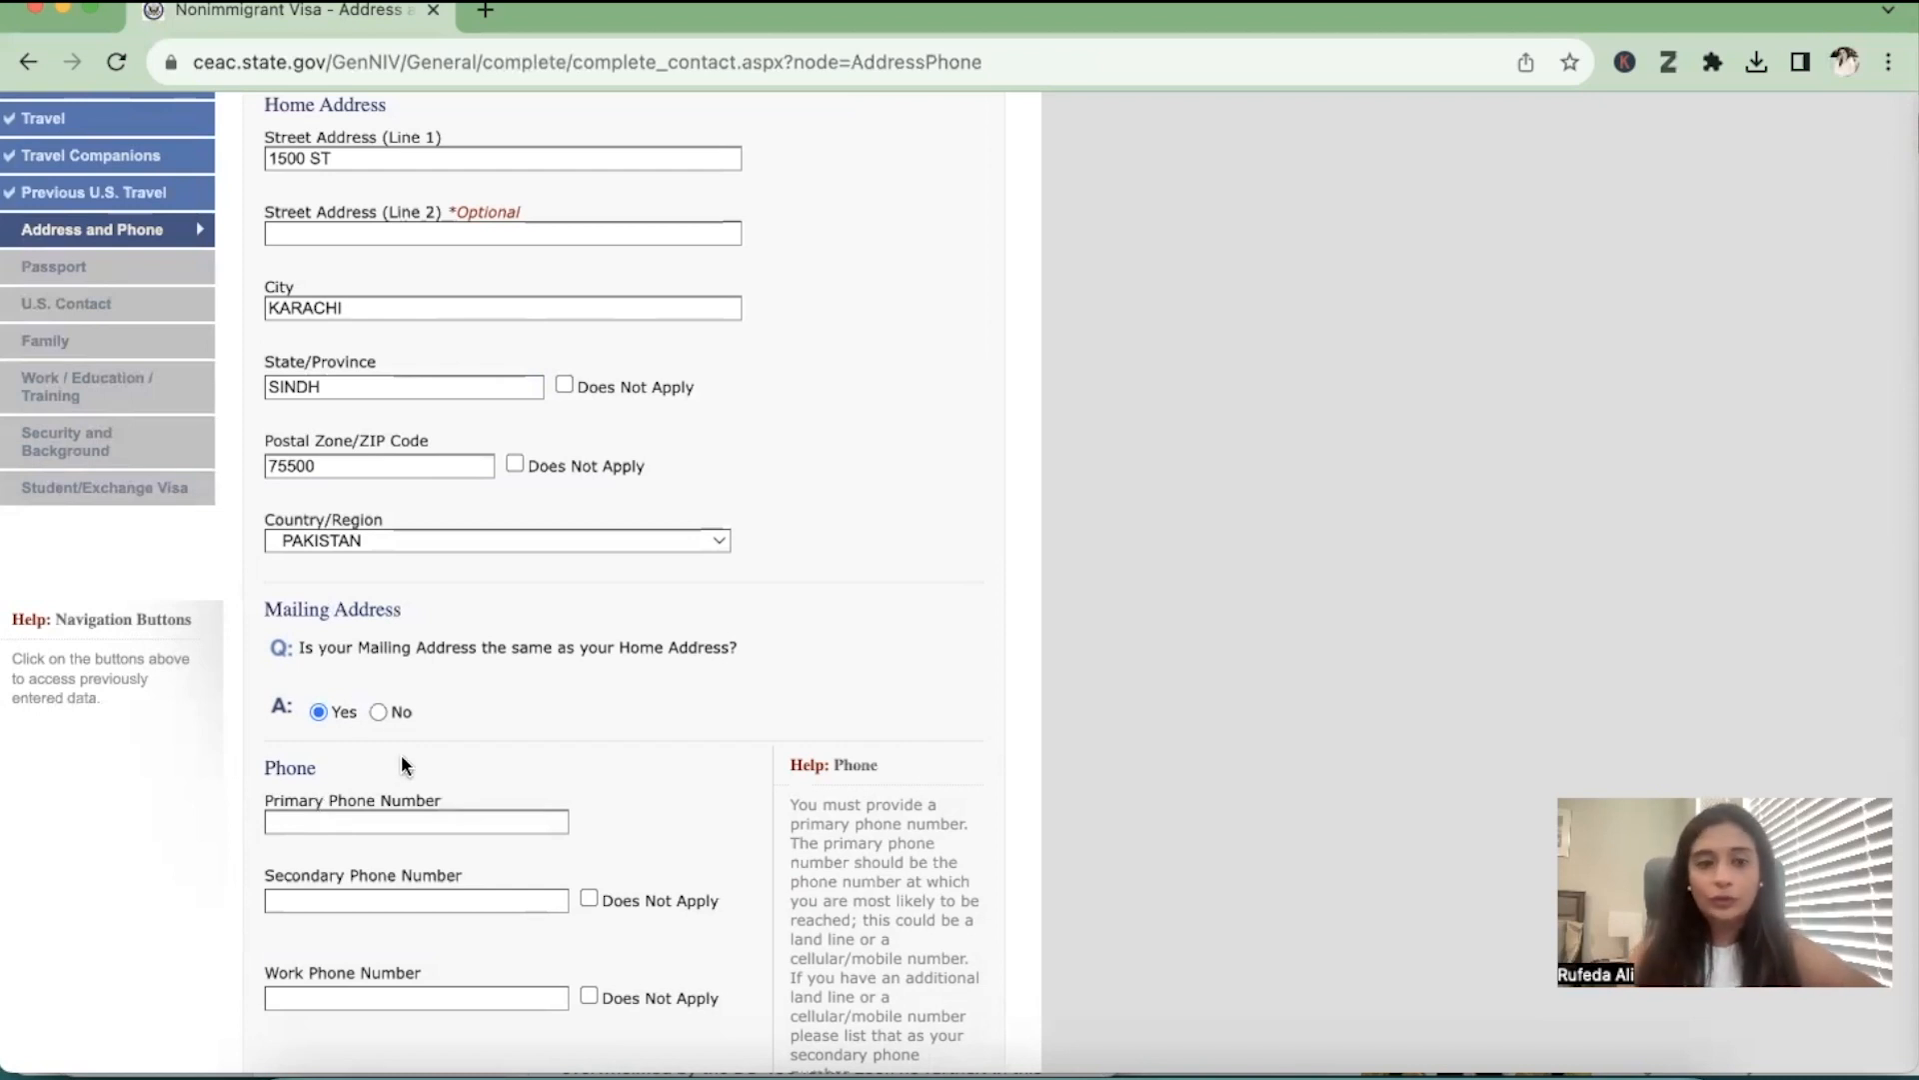
{"action": "left_click", "coordinate": [377, 711]}
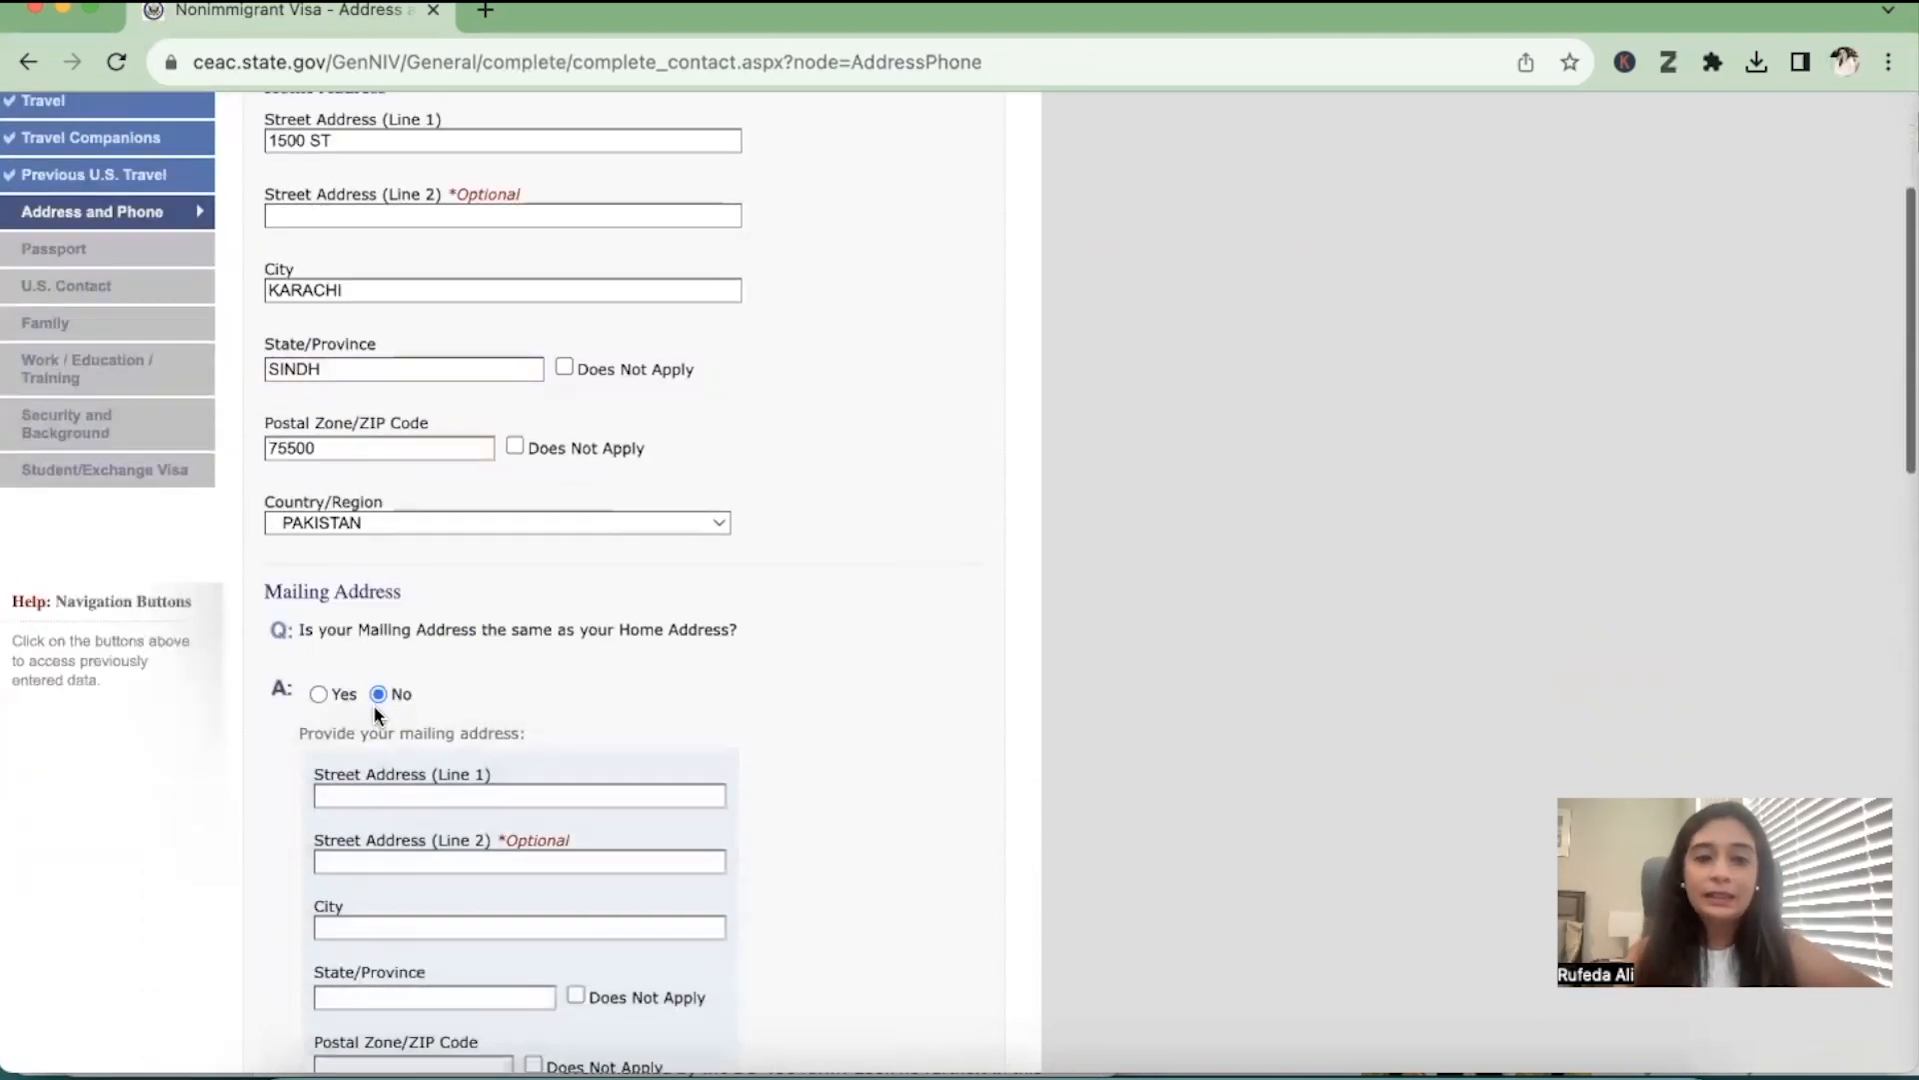
{"action": "scroll", "coordinate": [374, 702], "scroll_direction": "down", "scroll_amount": 3}
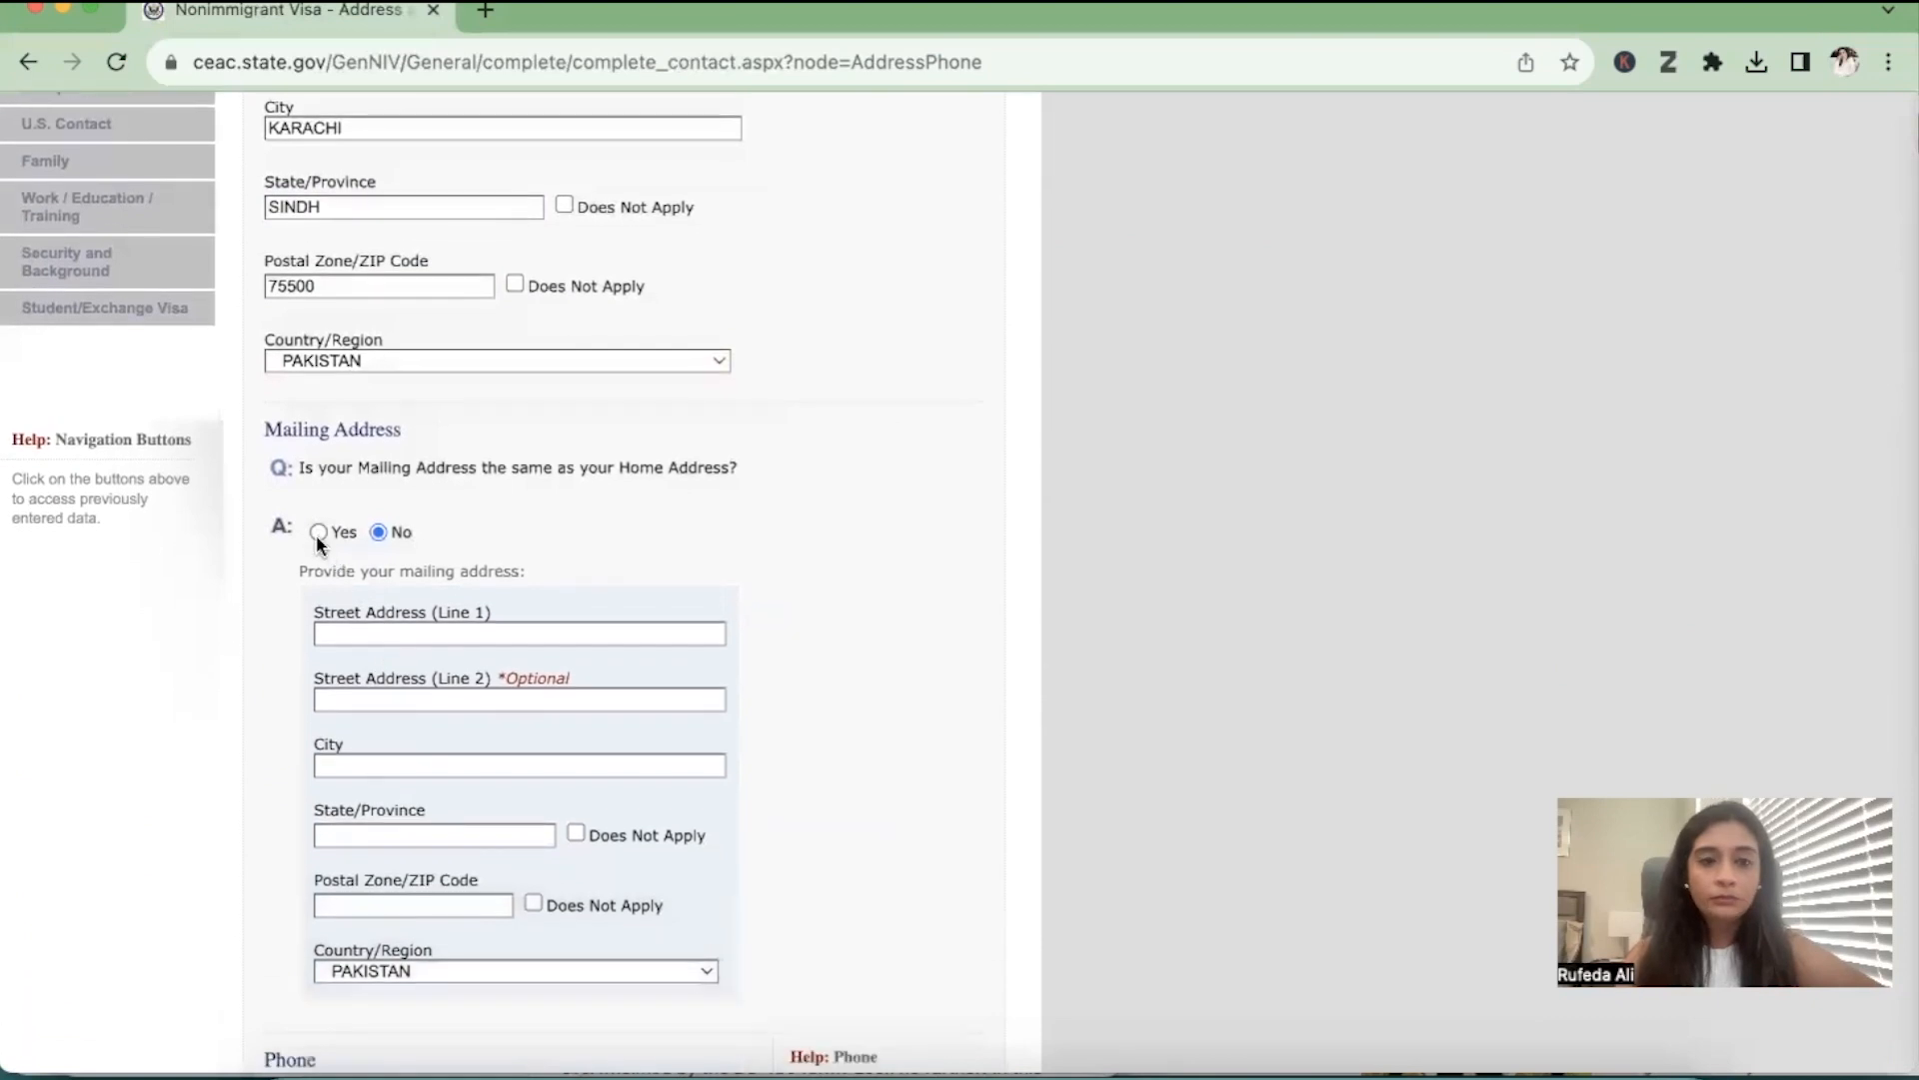
{"action": "left_click", "coordinate": [320, 535]}
{"action": "scroll", "coordinate": [316, 534], "scroll_direction": "down", "scroll_amount": 5}
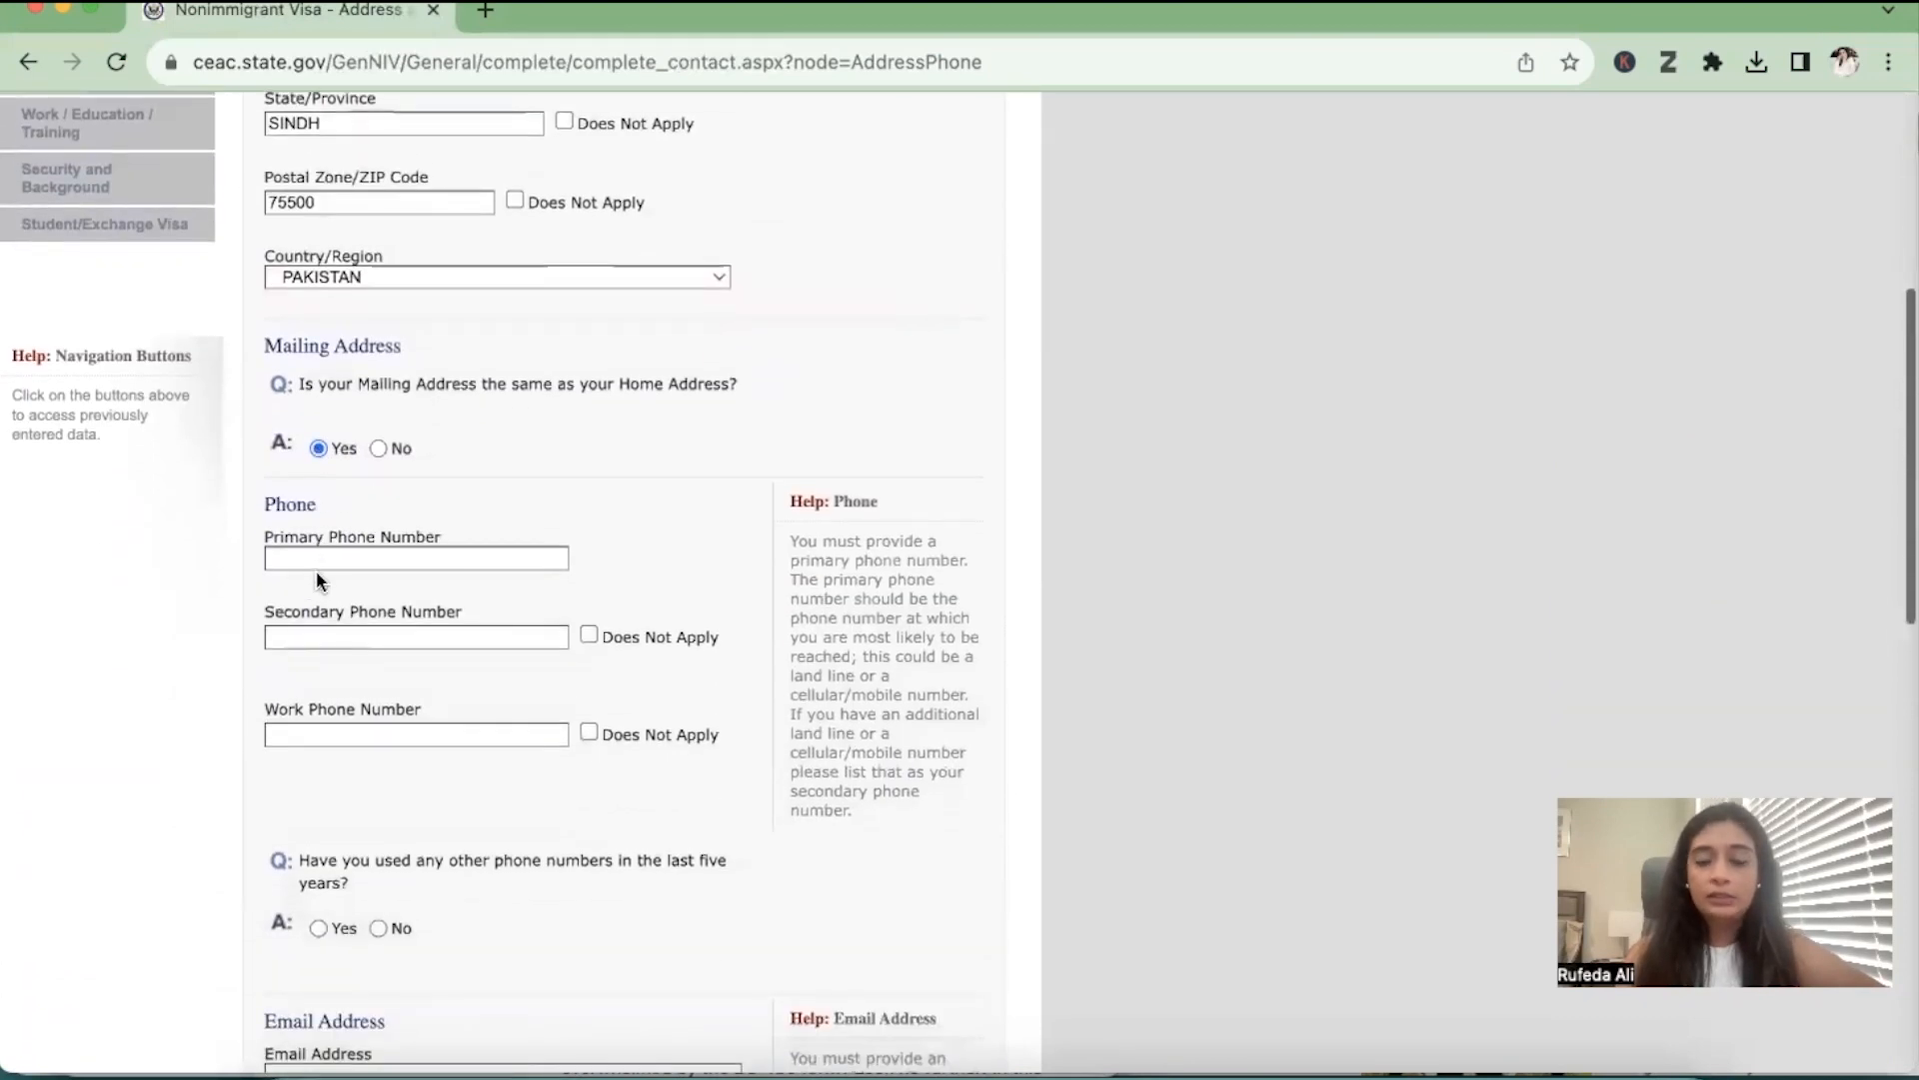
{"action": "left_click", "coordinate": [322, 560]}
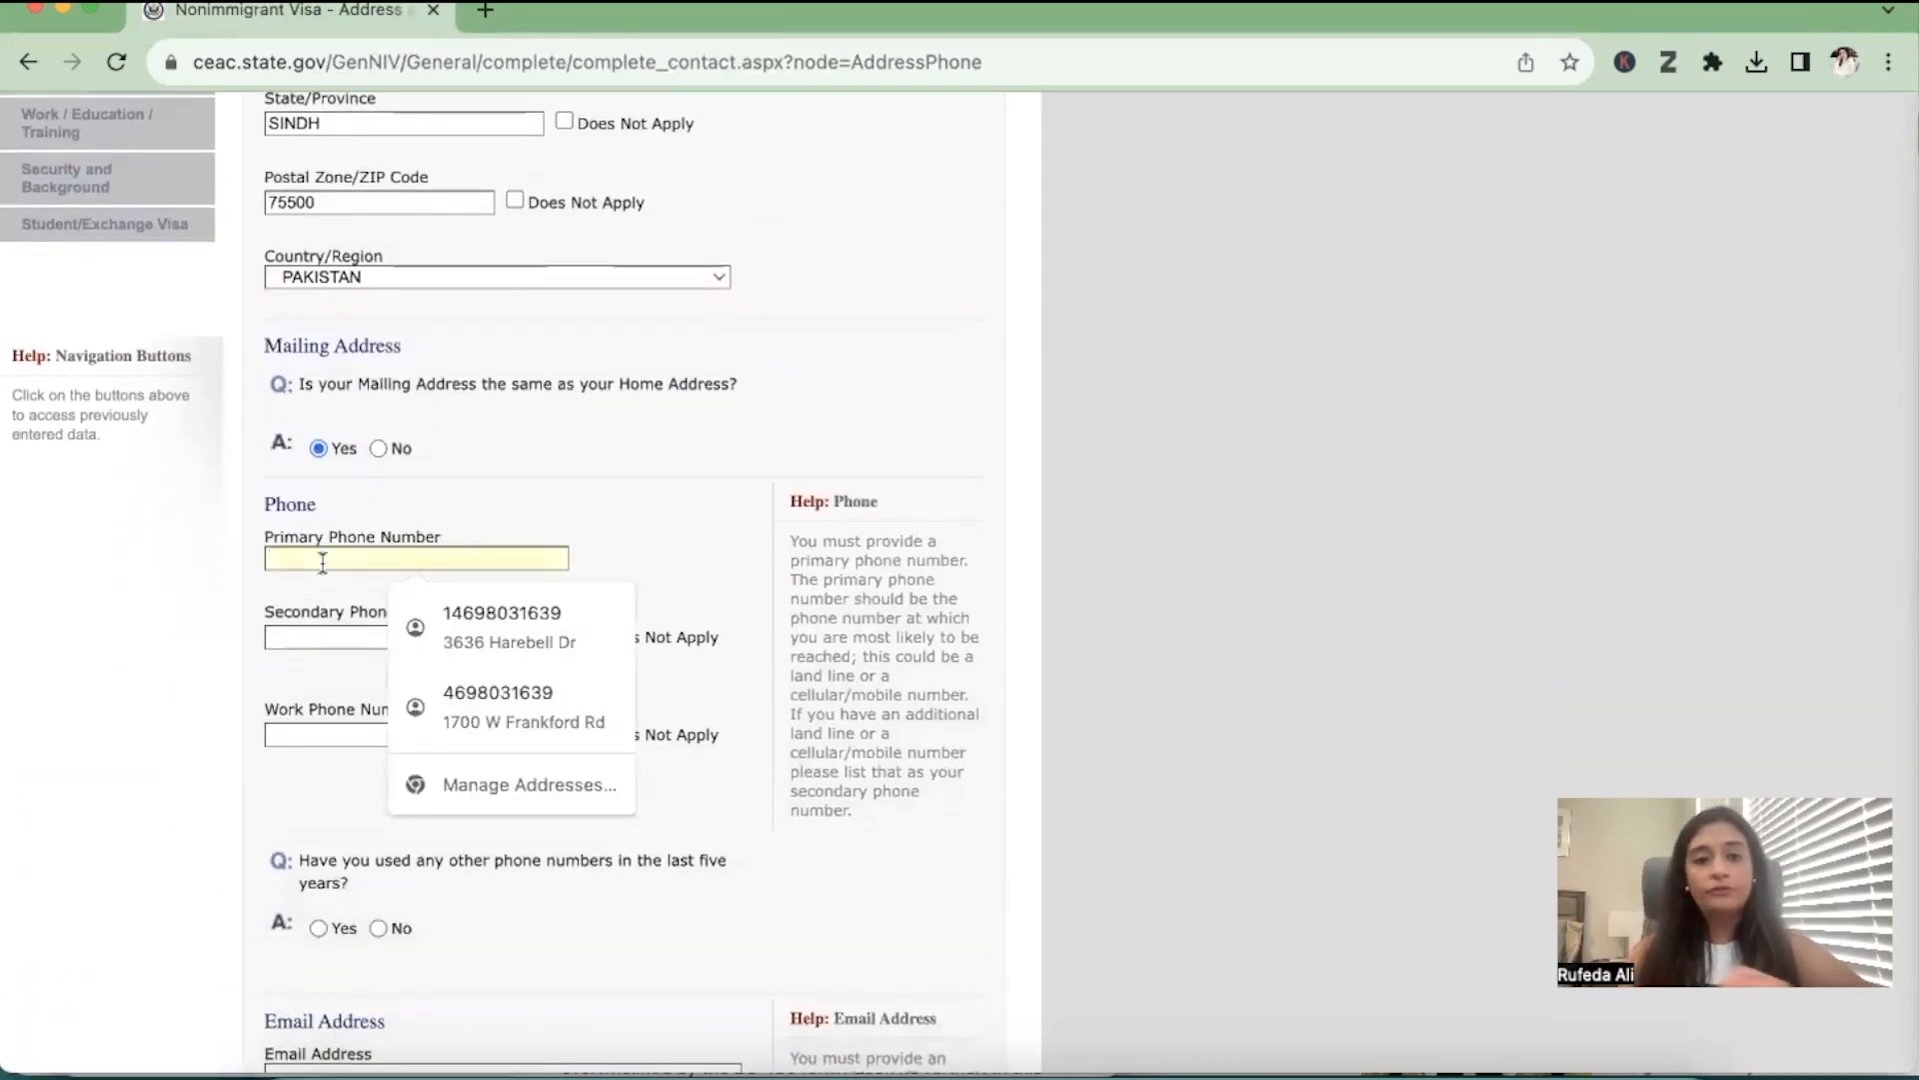
{"action": "left_click", "coordinate": [775, 301]}
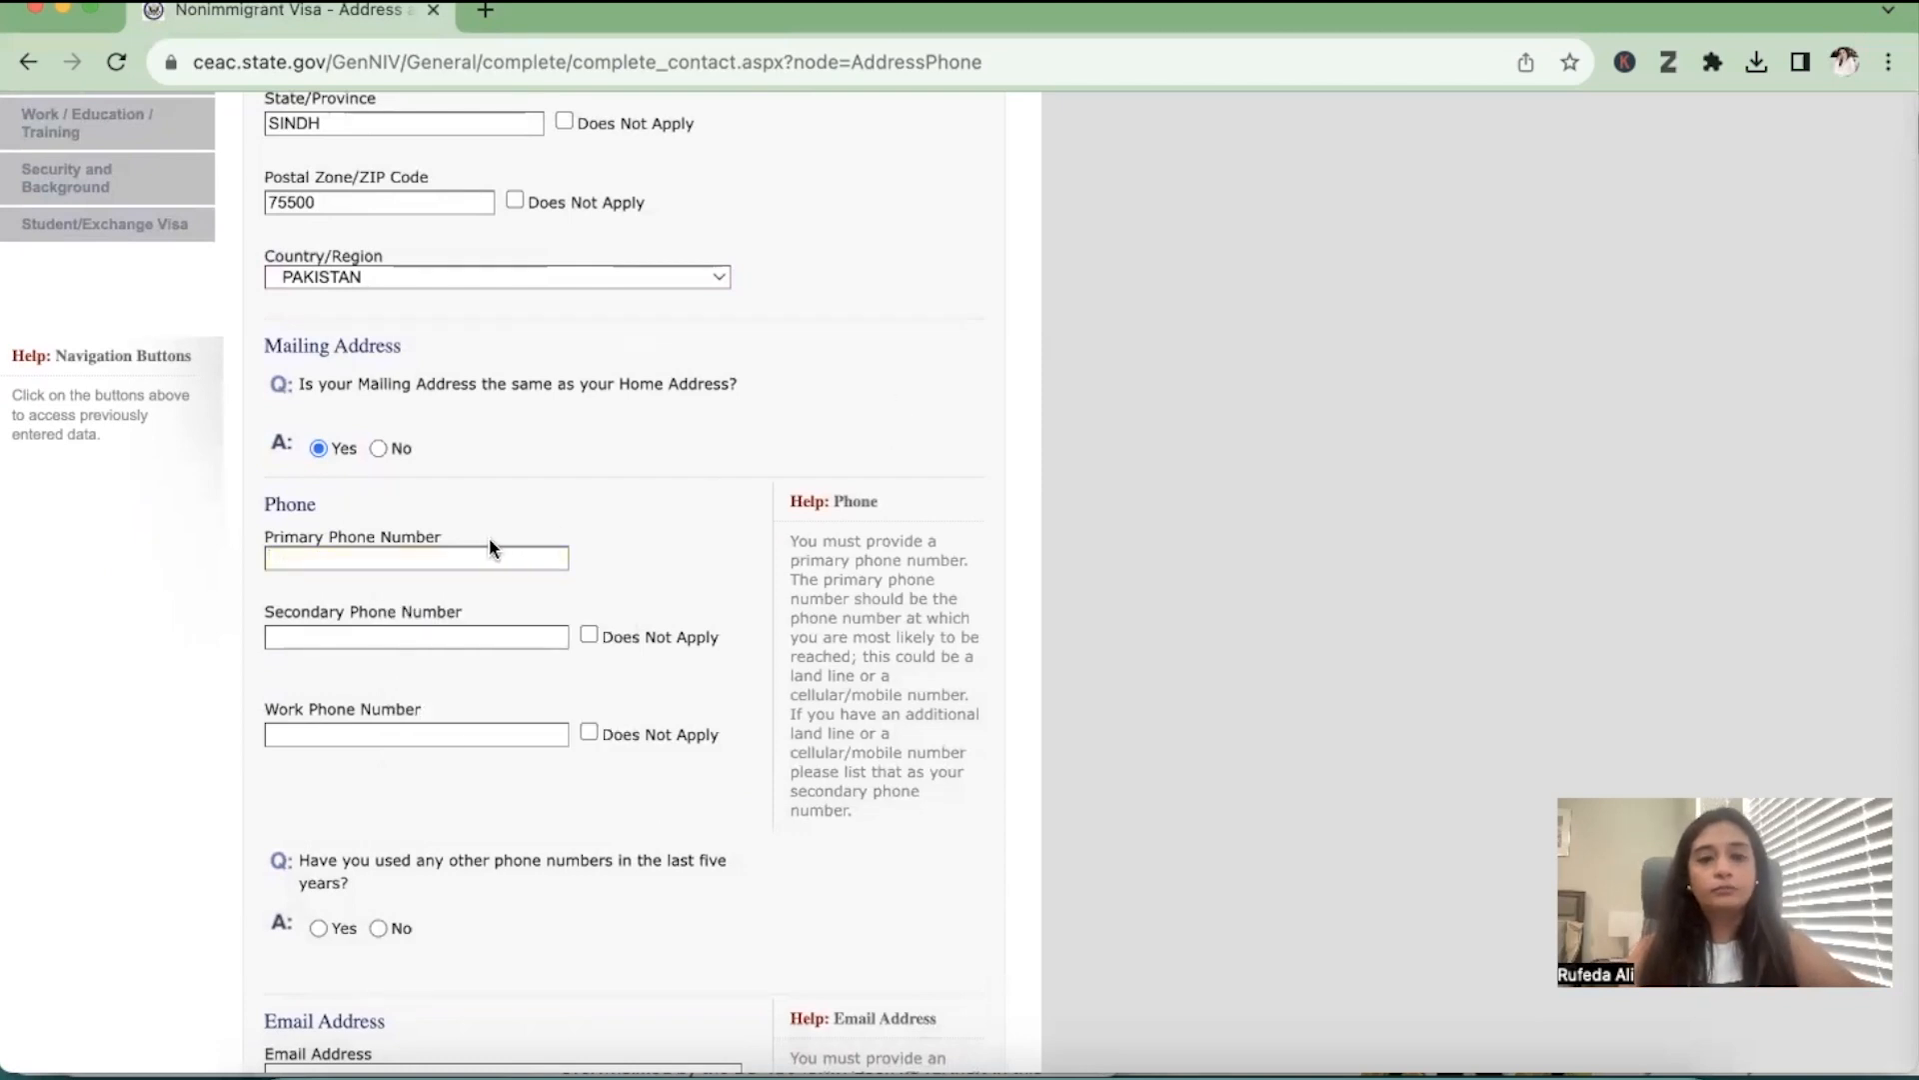
{"action": "left_click", "coordinate": [450, 557]}
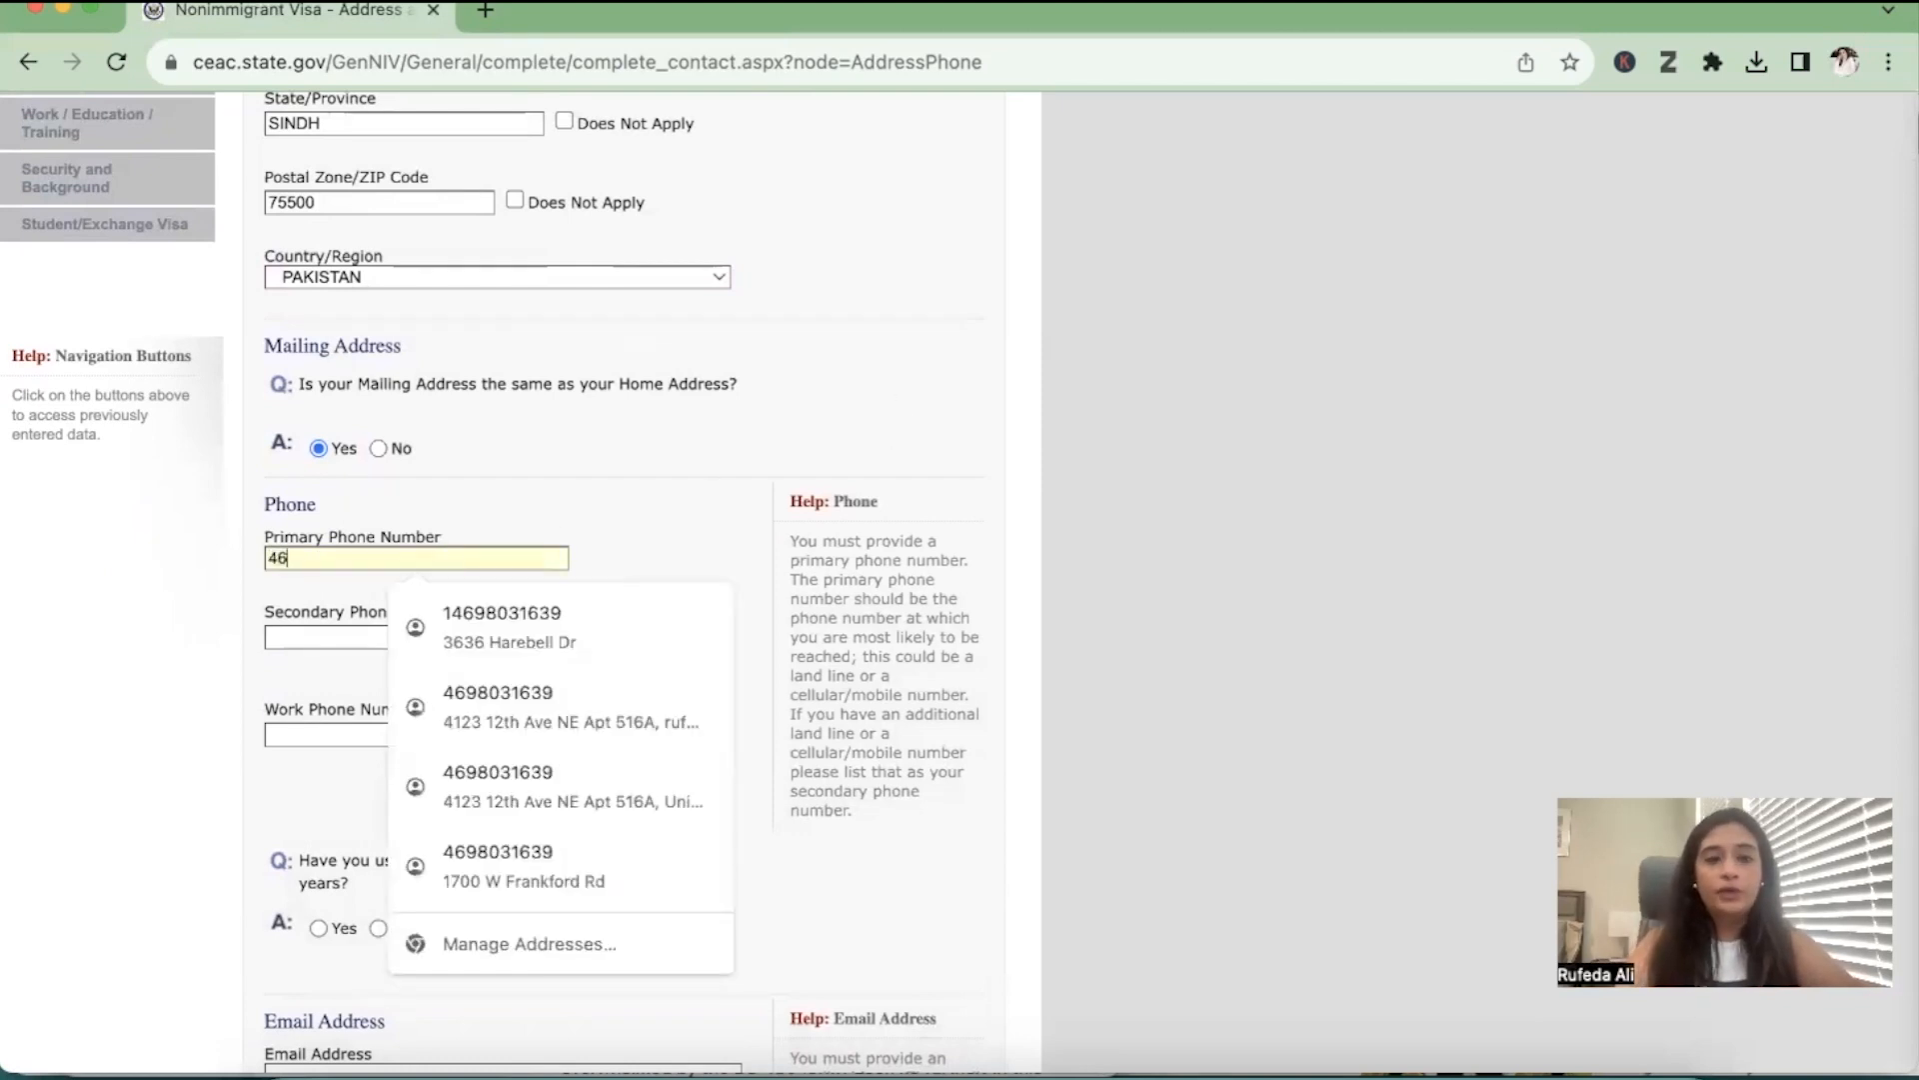
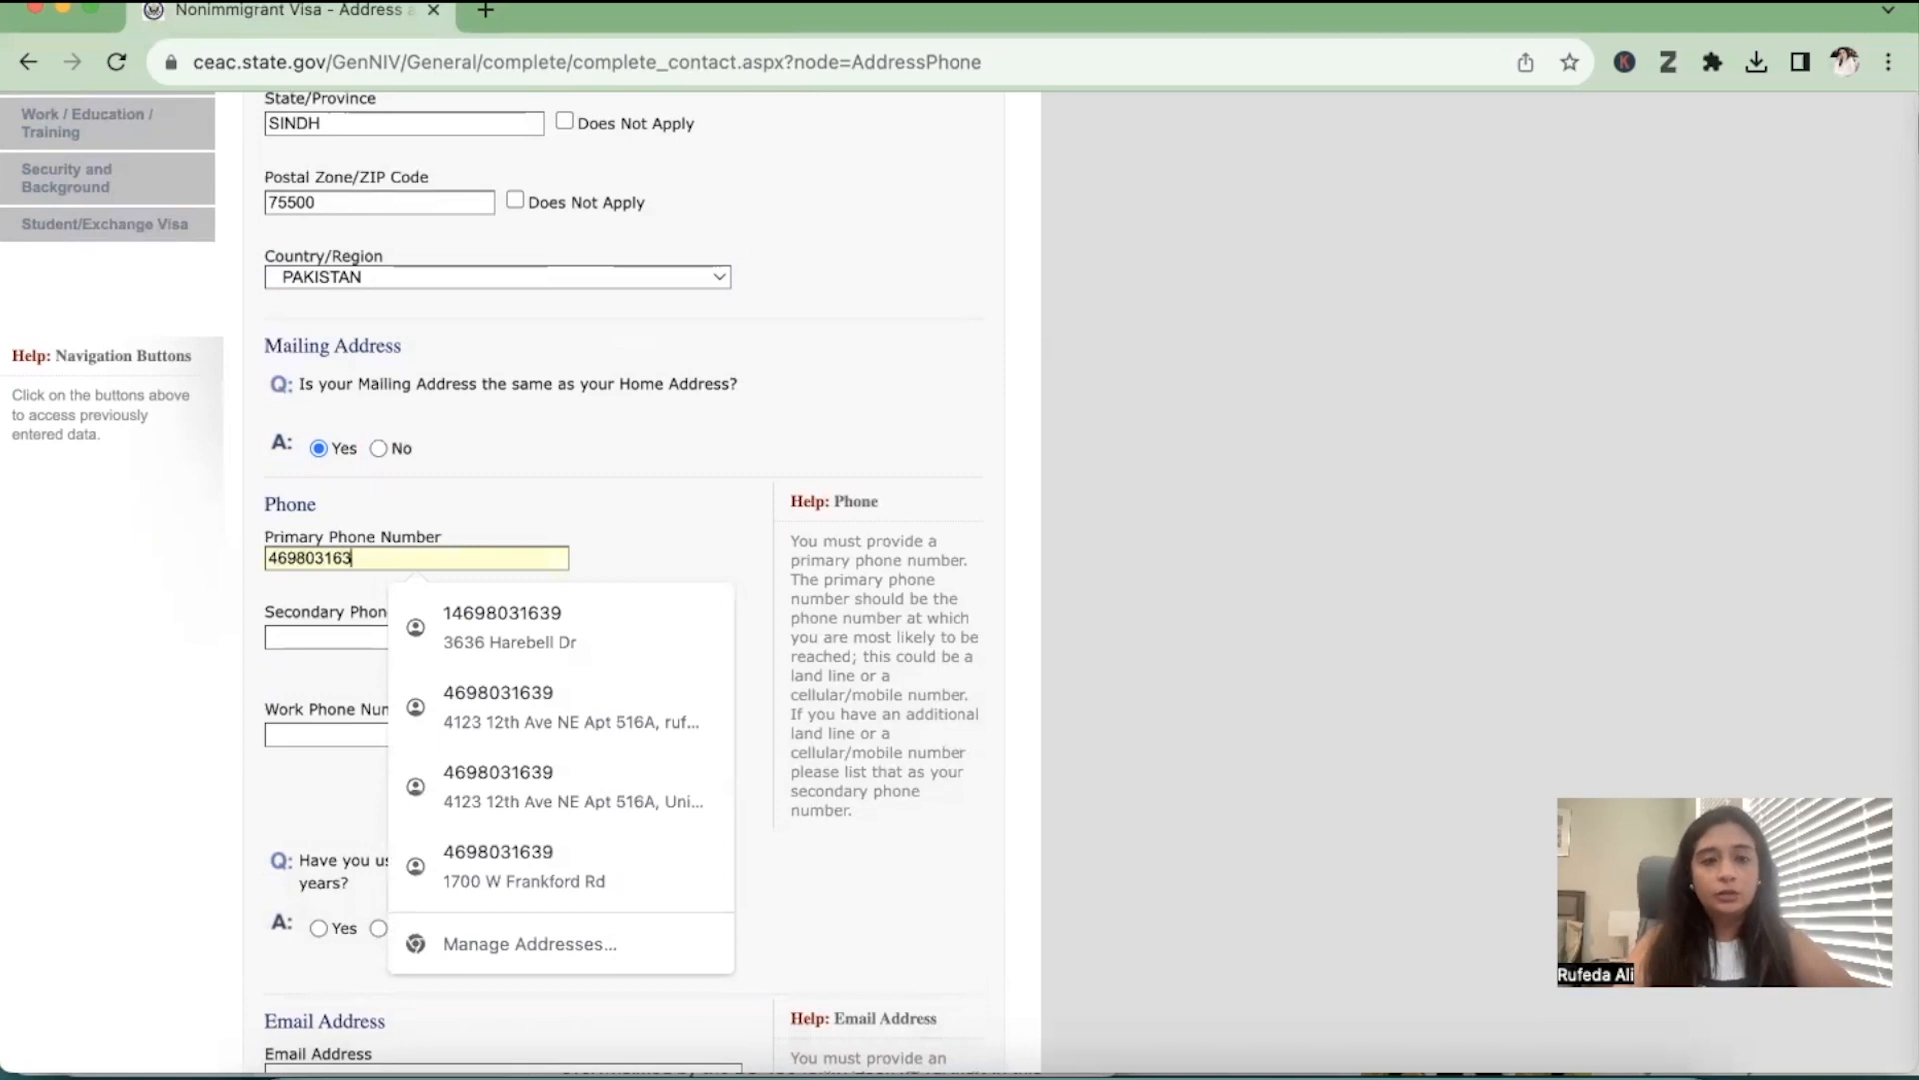
{"action": "left_click_drag", "start_coordinate": [362, 557], "coordinate": [252, 564]}
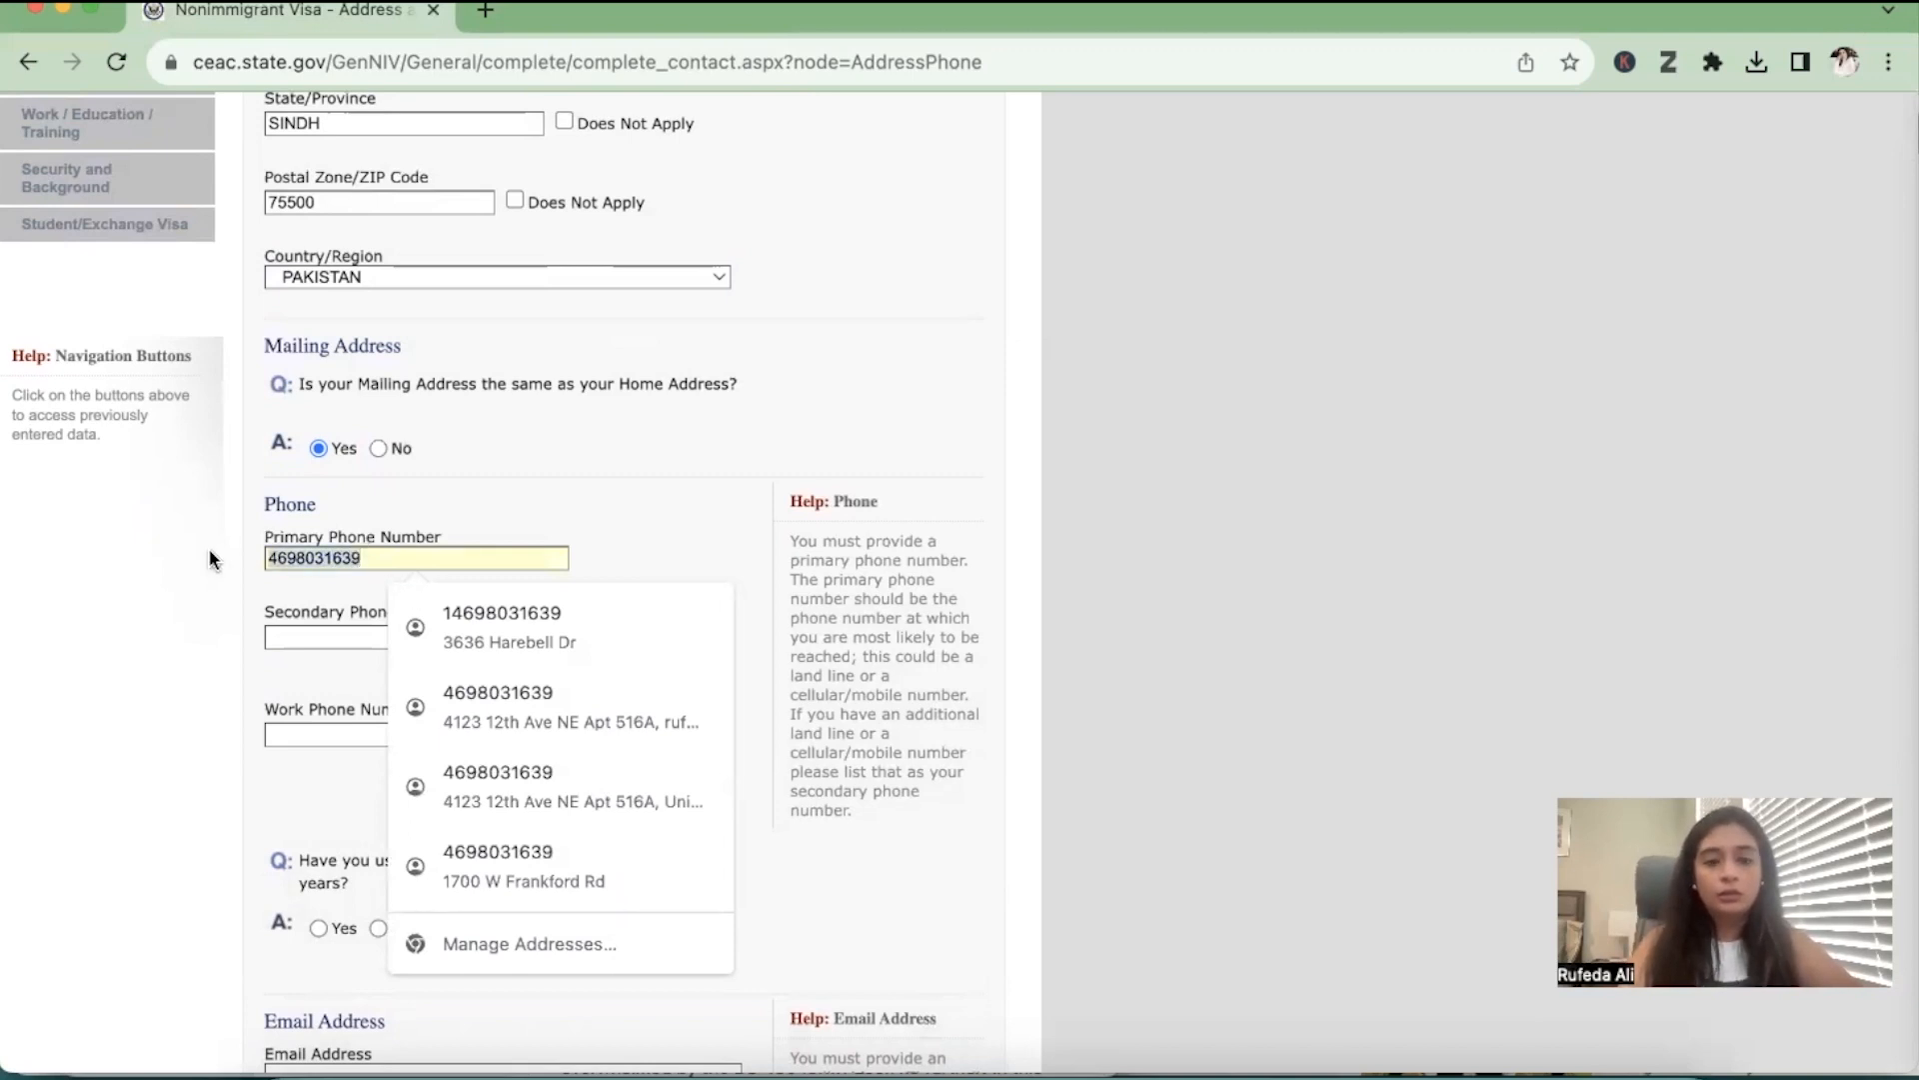
{"action": "key", "text": "BackSpace"}
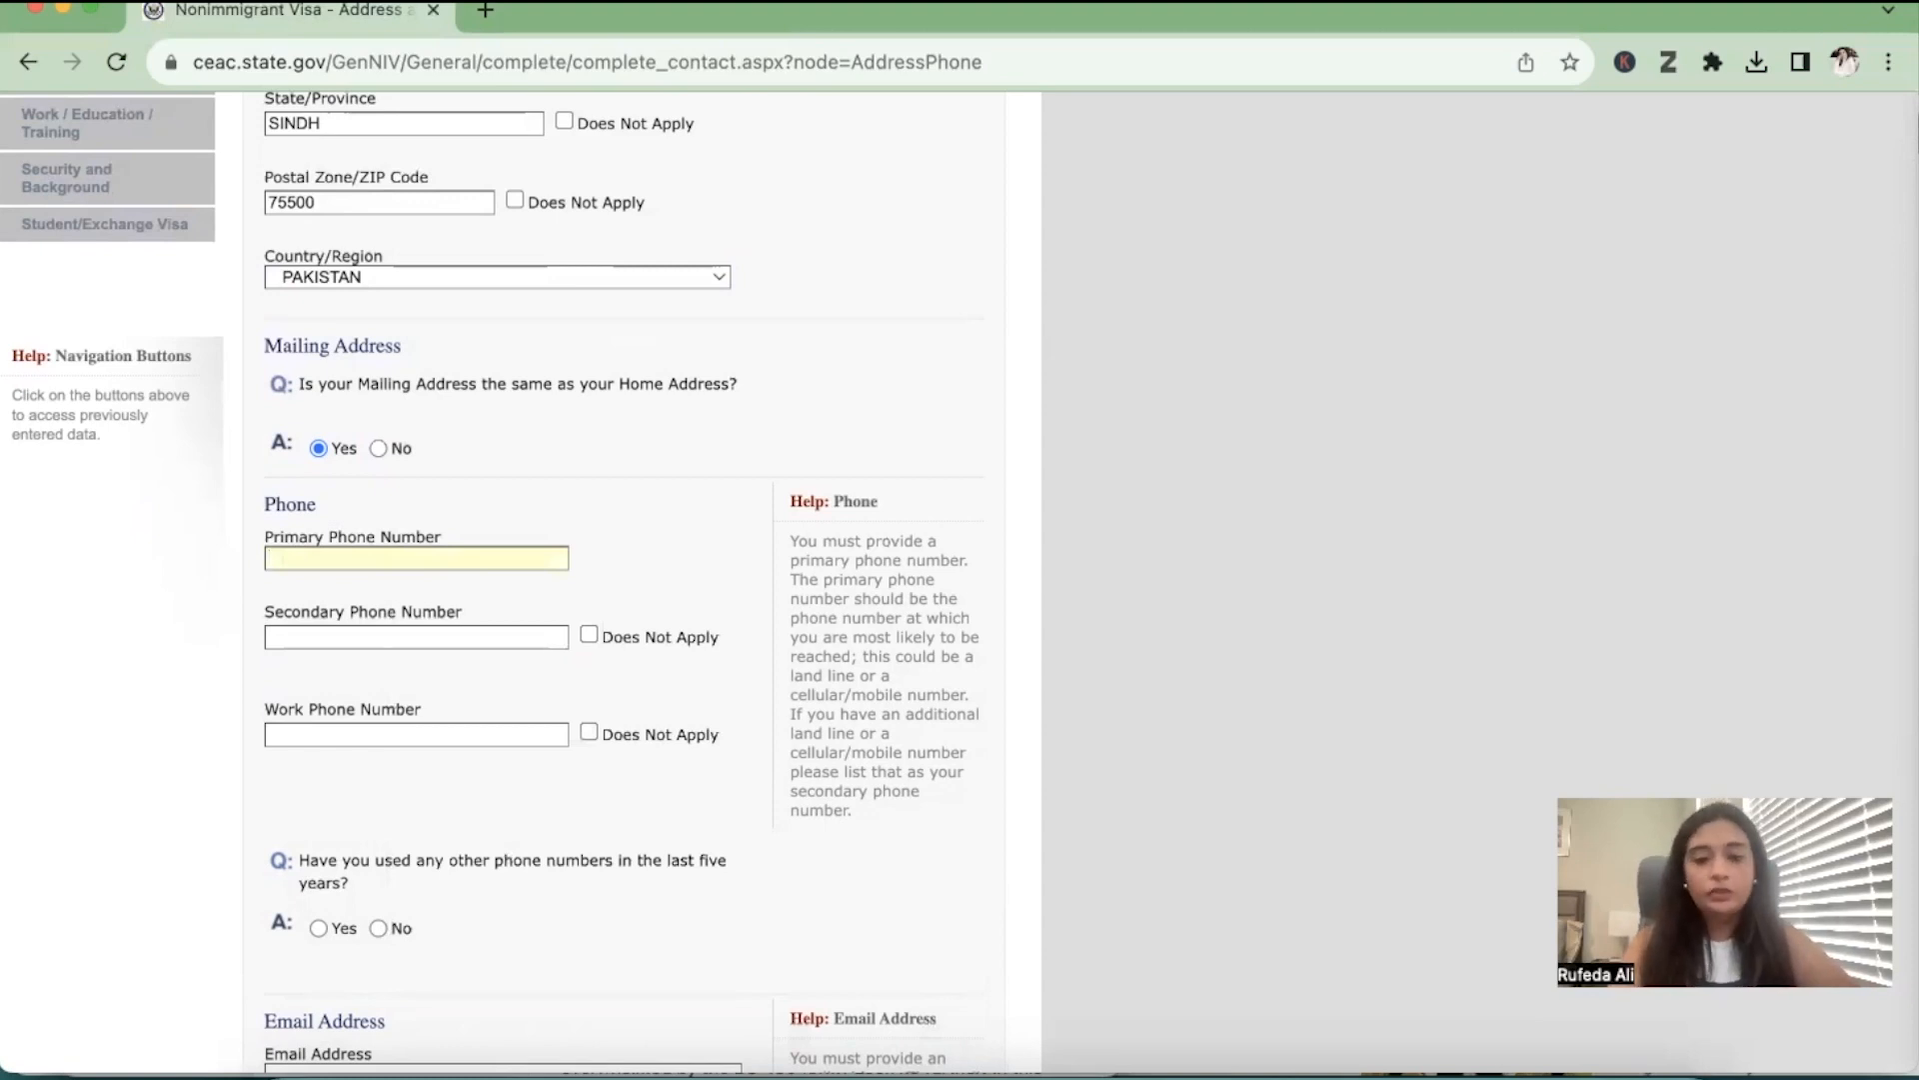
Enter a placeholder primary phone number, mark the secondary and work numbers as Does Not Apply, and answer No to other phone numbers used
{"action": "type", "text": "000000000"}
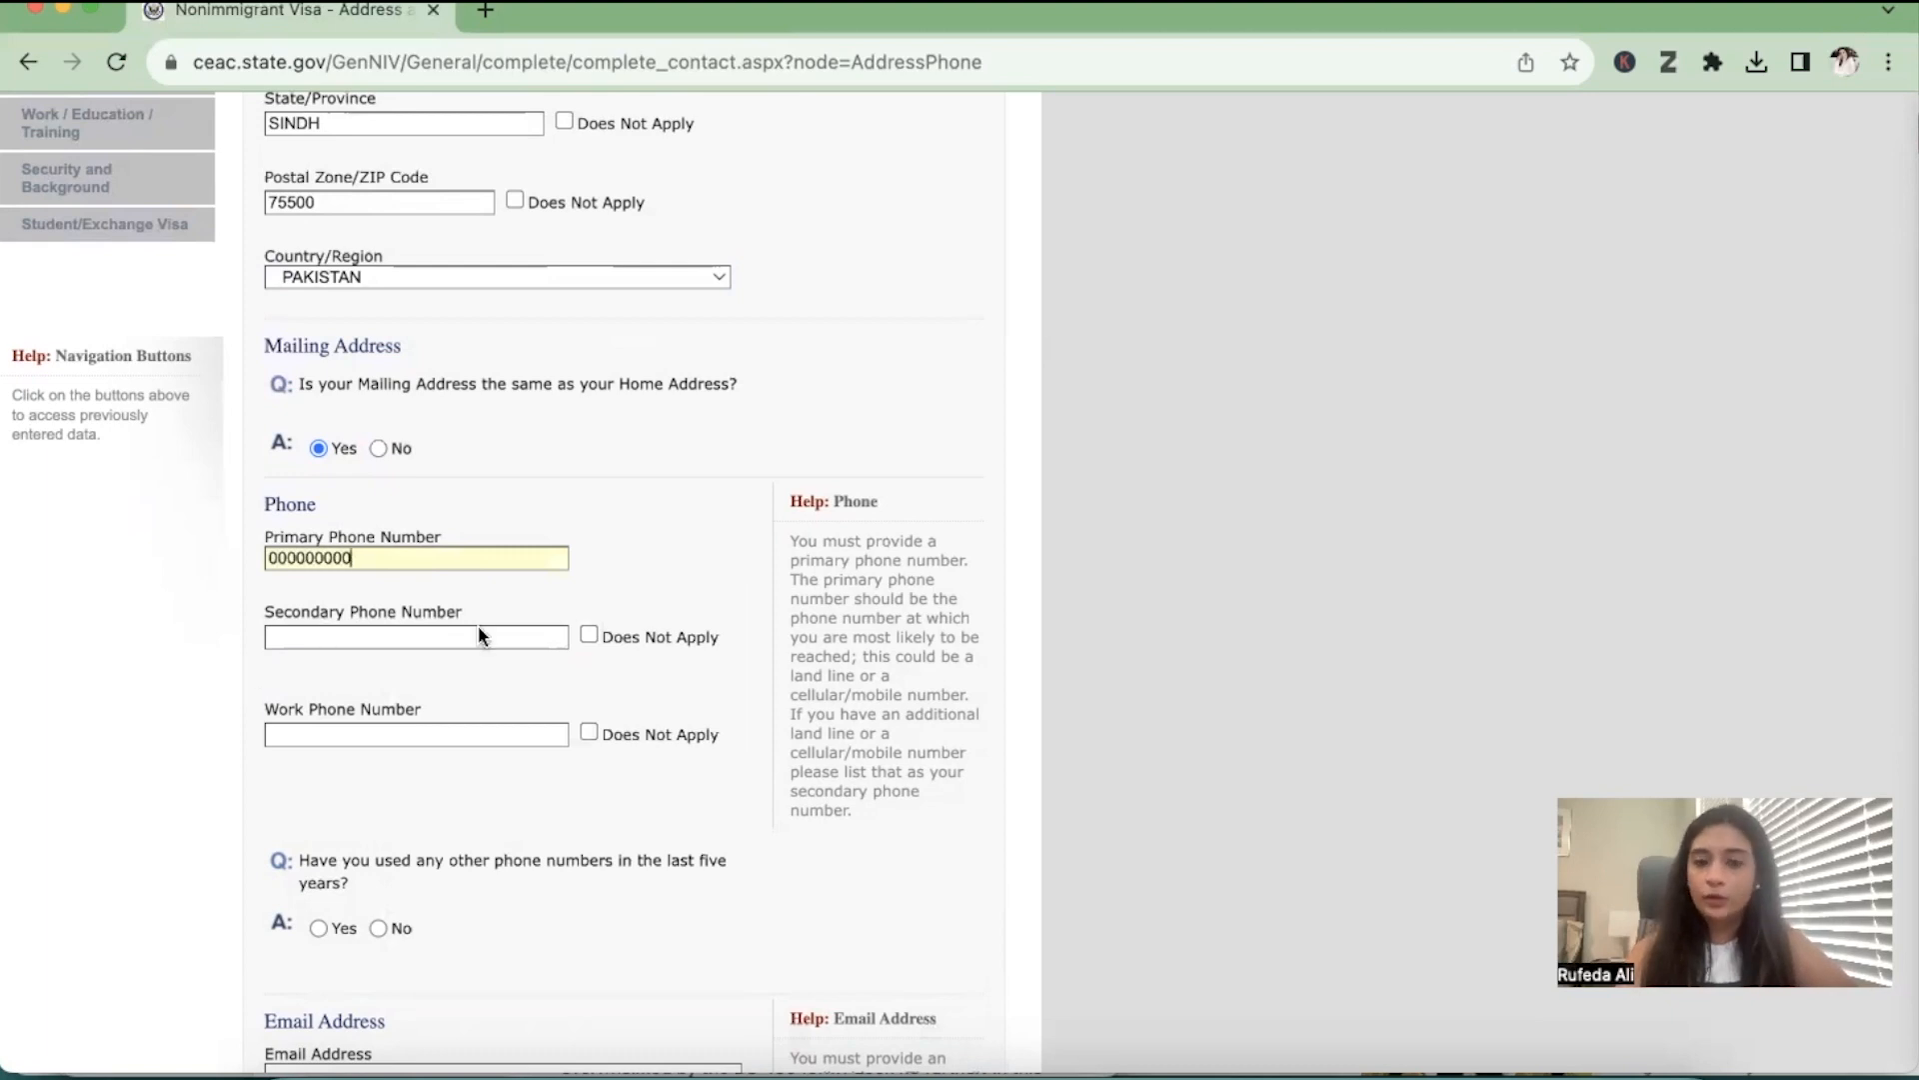
{"action": "left_click", "coordinate": [588, 636]}
{"action": "left_click", "coordinate": [589, 733]}
{"action": "scroll", "coordinate": [459, 880], "scroll_direction": "down", "scroll_amount": 3}
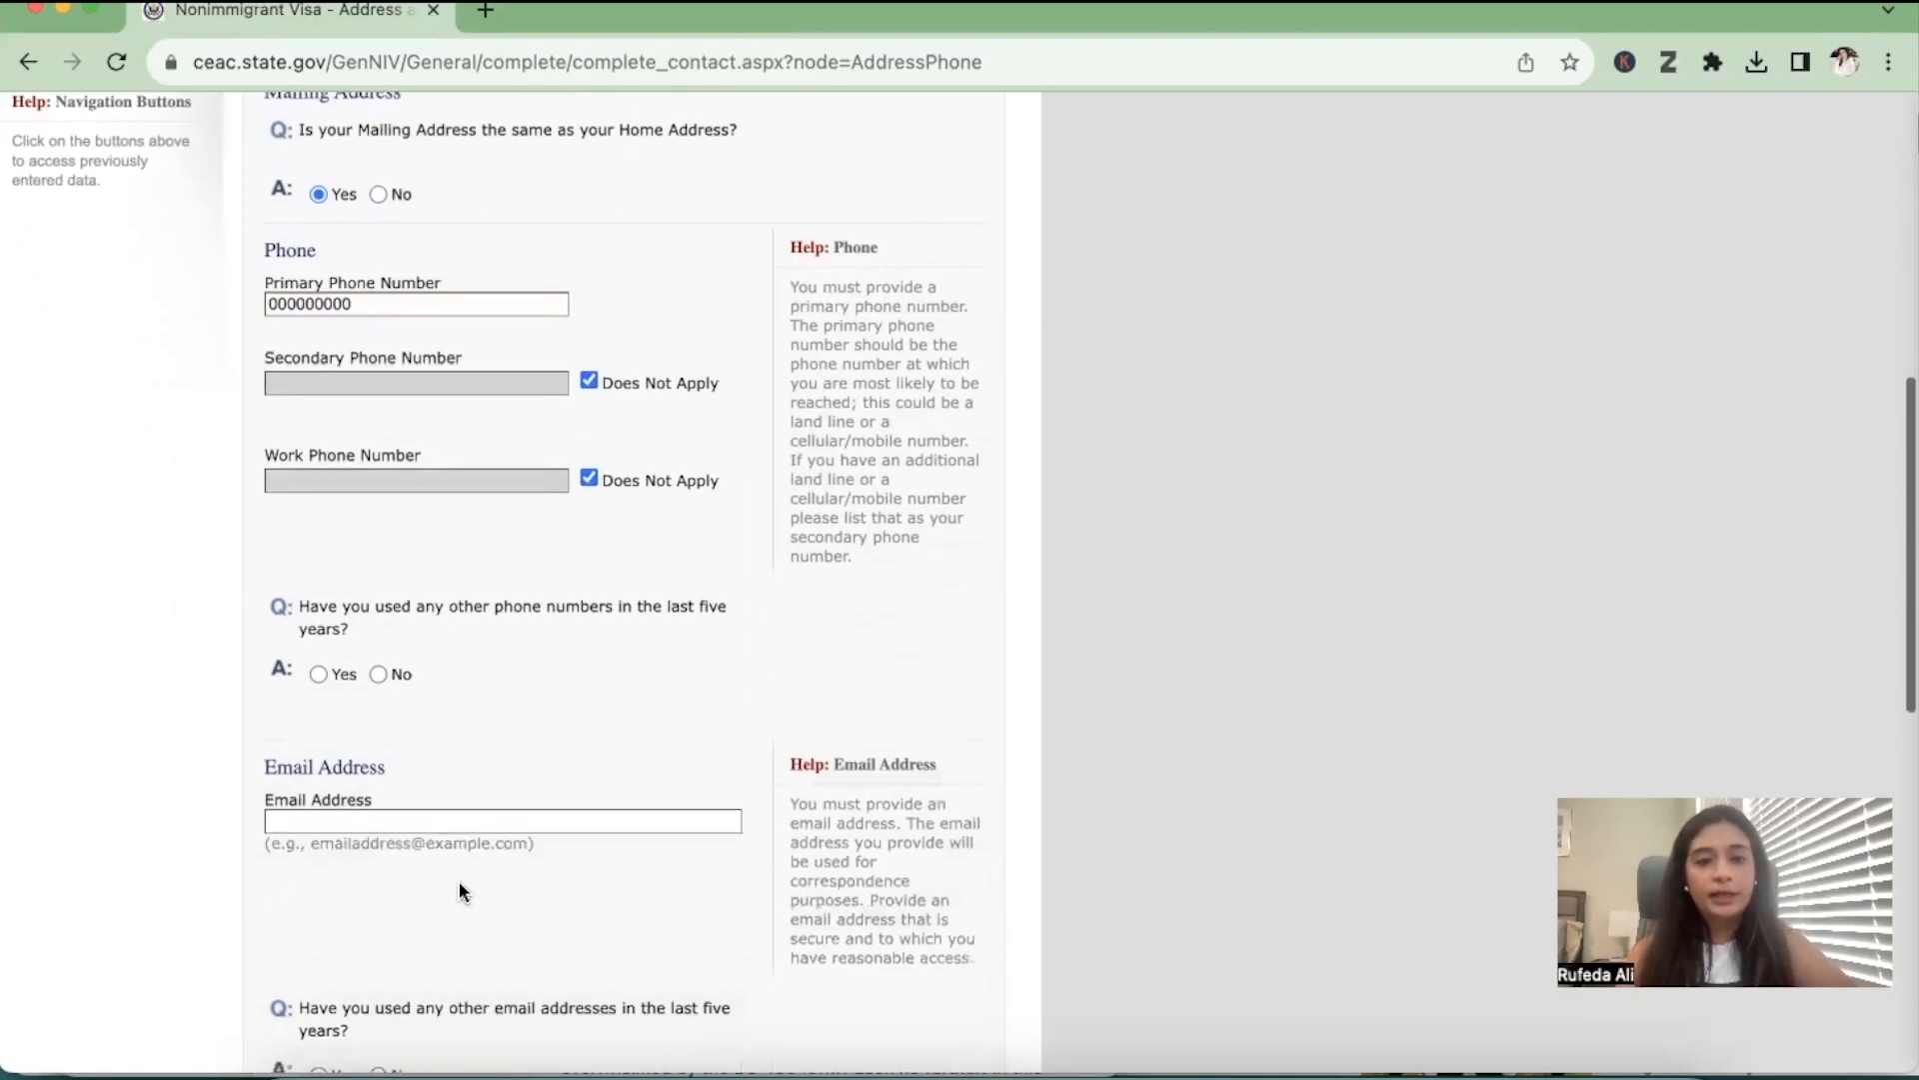
{"action": "left_click", "coordinate": [377, 670]}
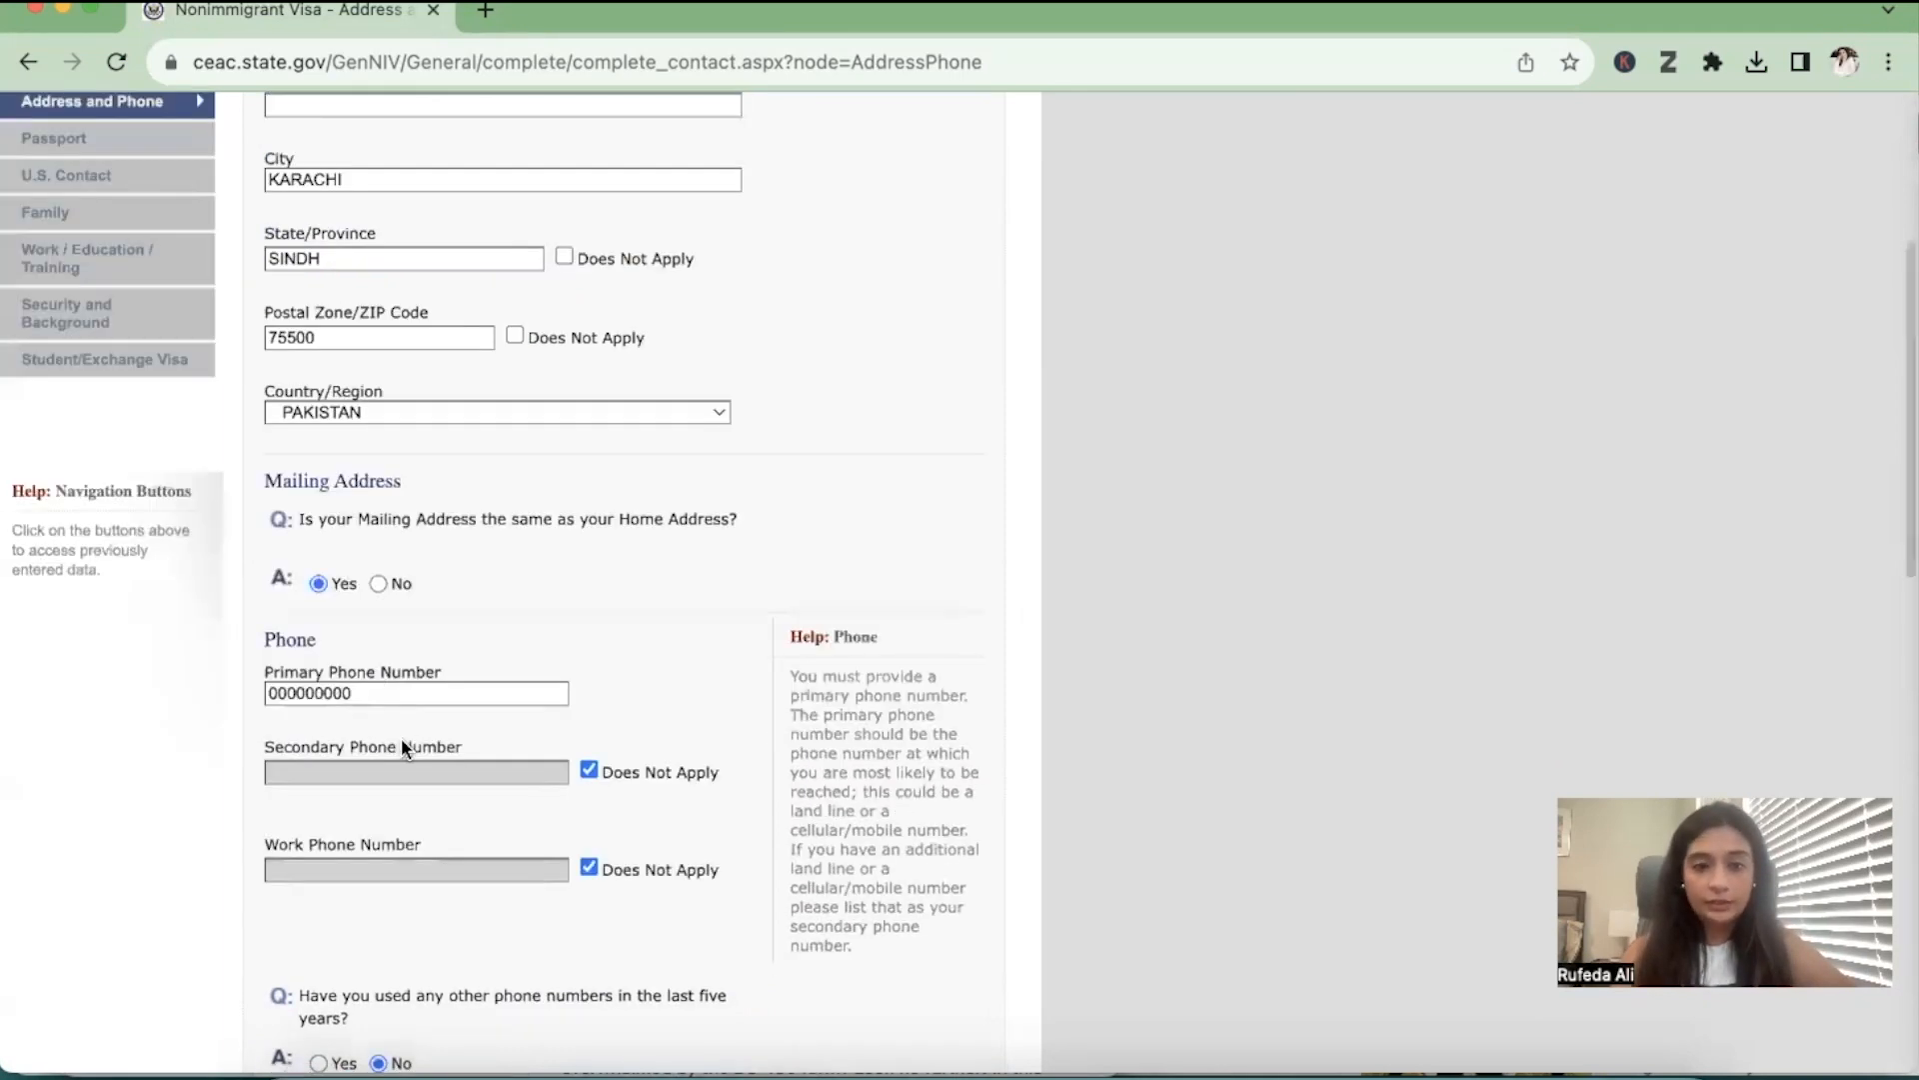
Enter the applicant's email address and answer No to having used other email addresses in the last five years
{"action": "scroll", "coordinate": [400, 738], "scroll_direction": "down", "scroll_amount": 5}
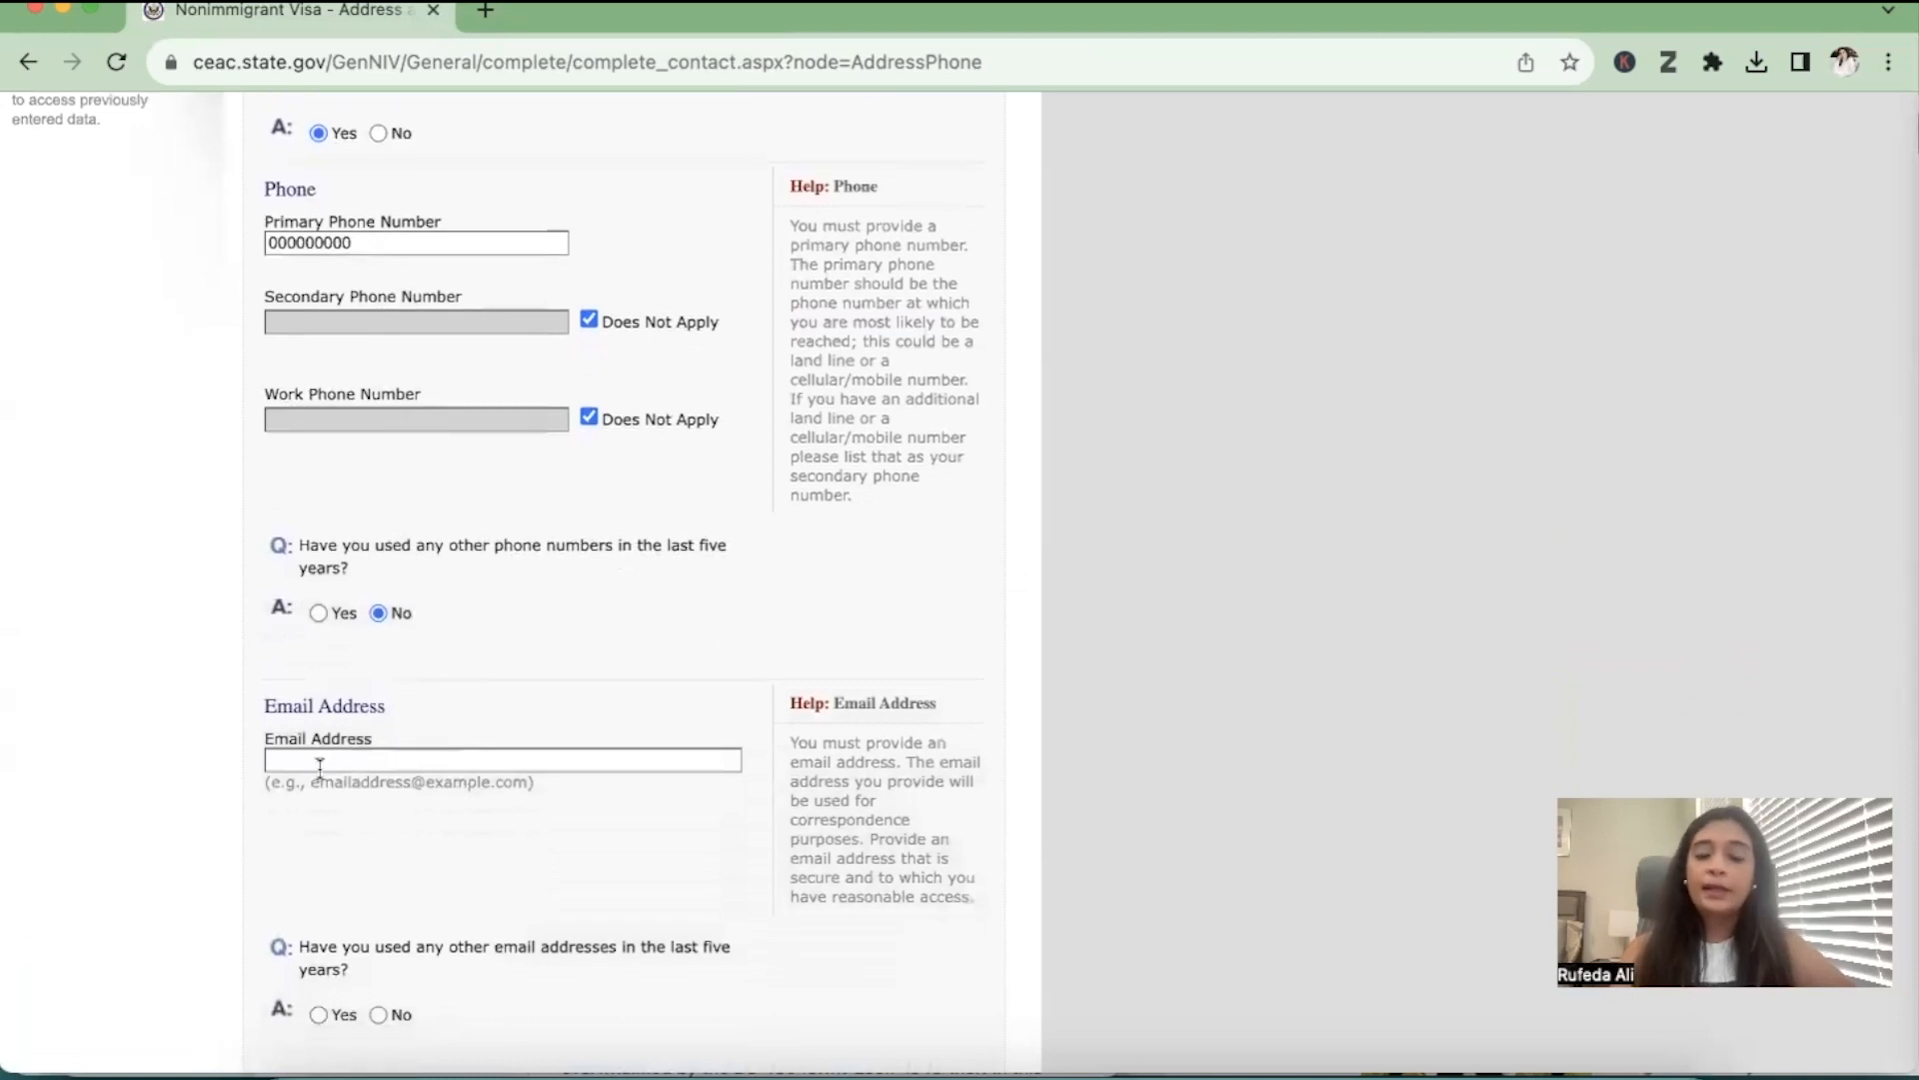
{"action": "left_click", "coordinate": [320, 764]}
{"action": "left_click", "coordinate": [303, 777]}
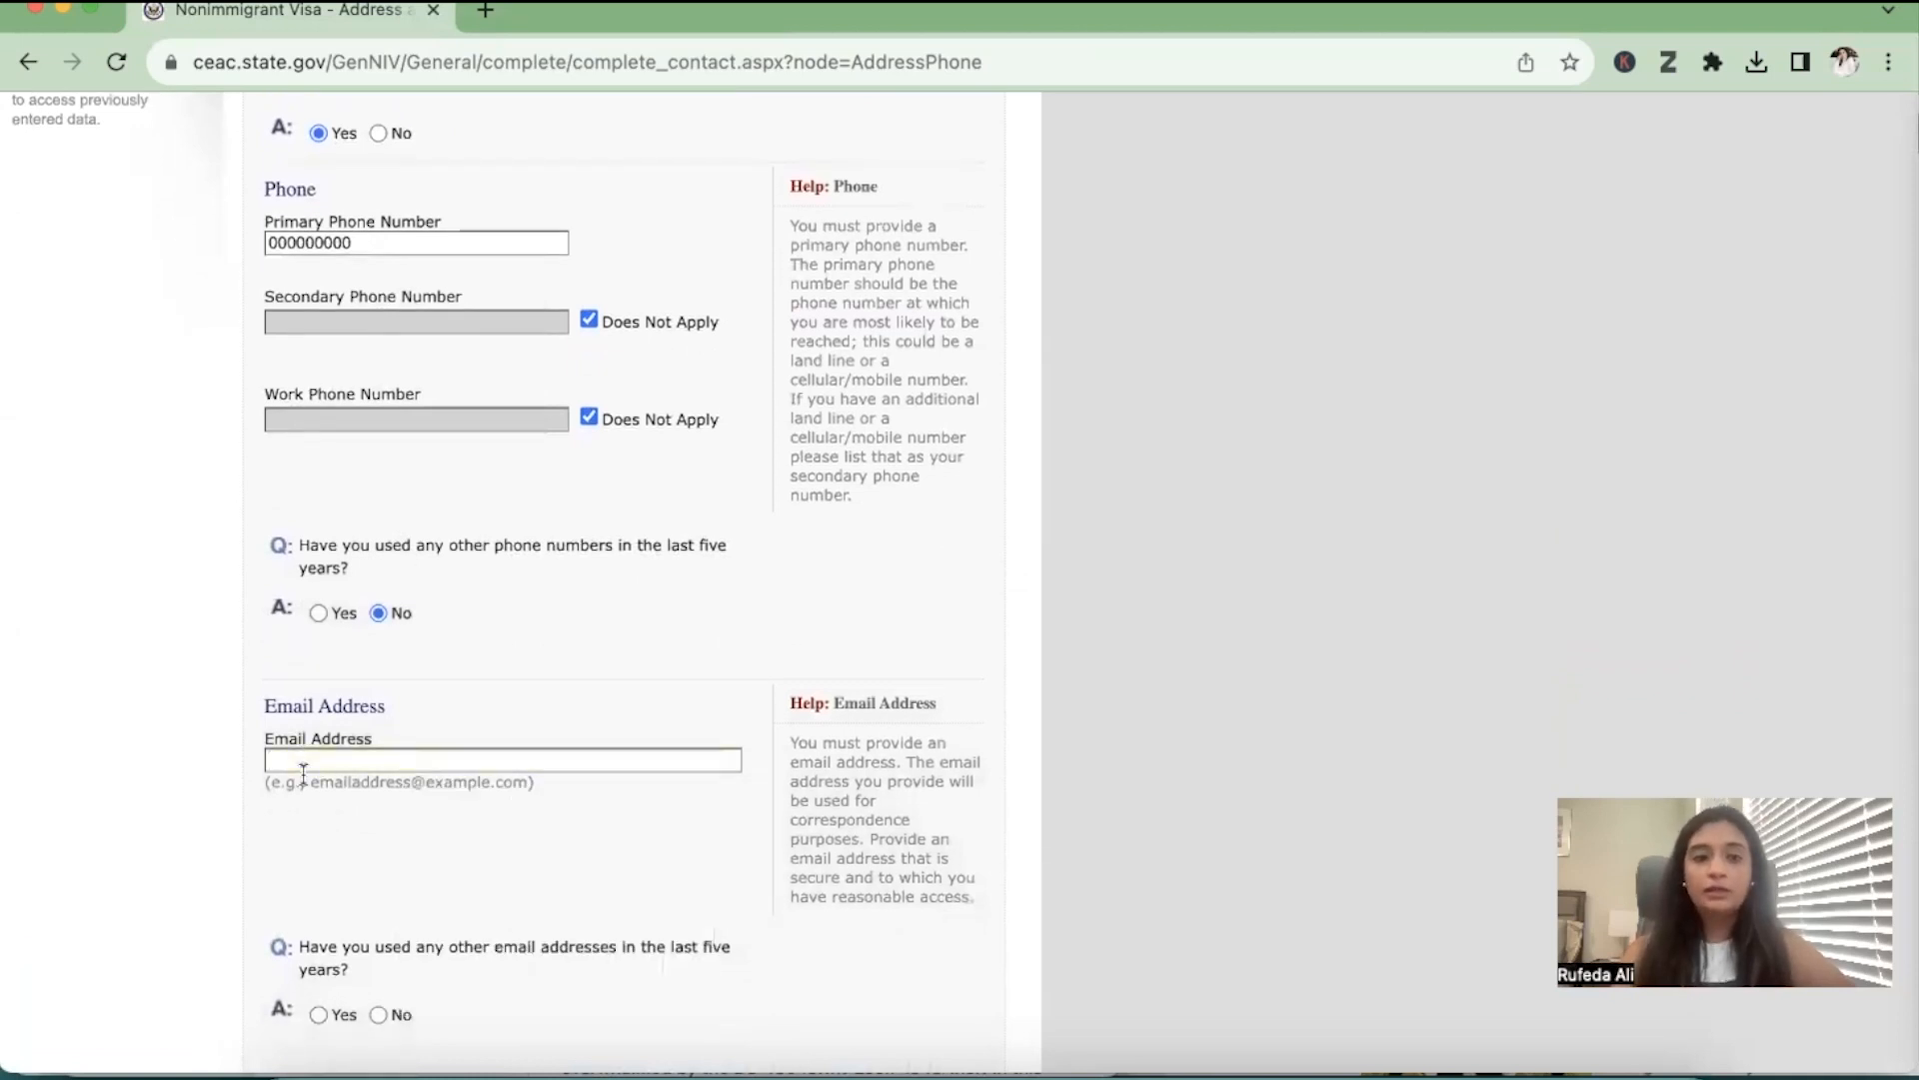
{"action": "left_click", "coordinate": [303, 765]}
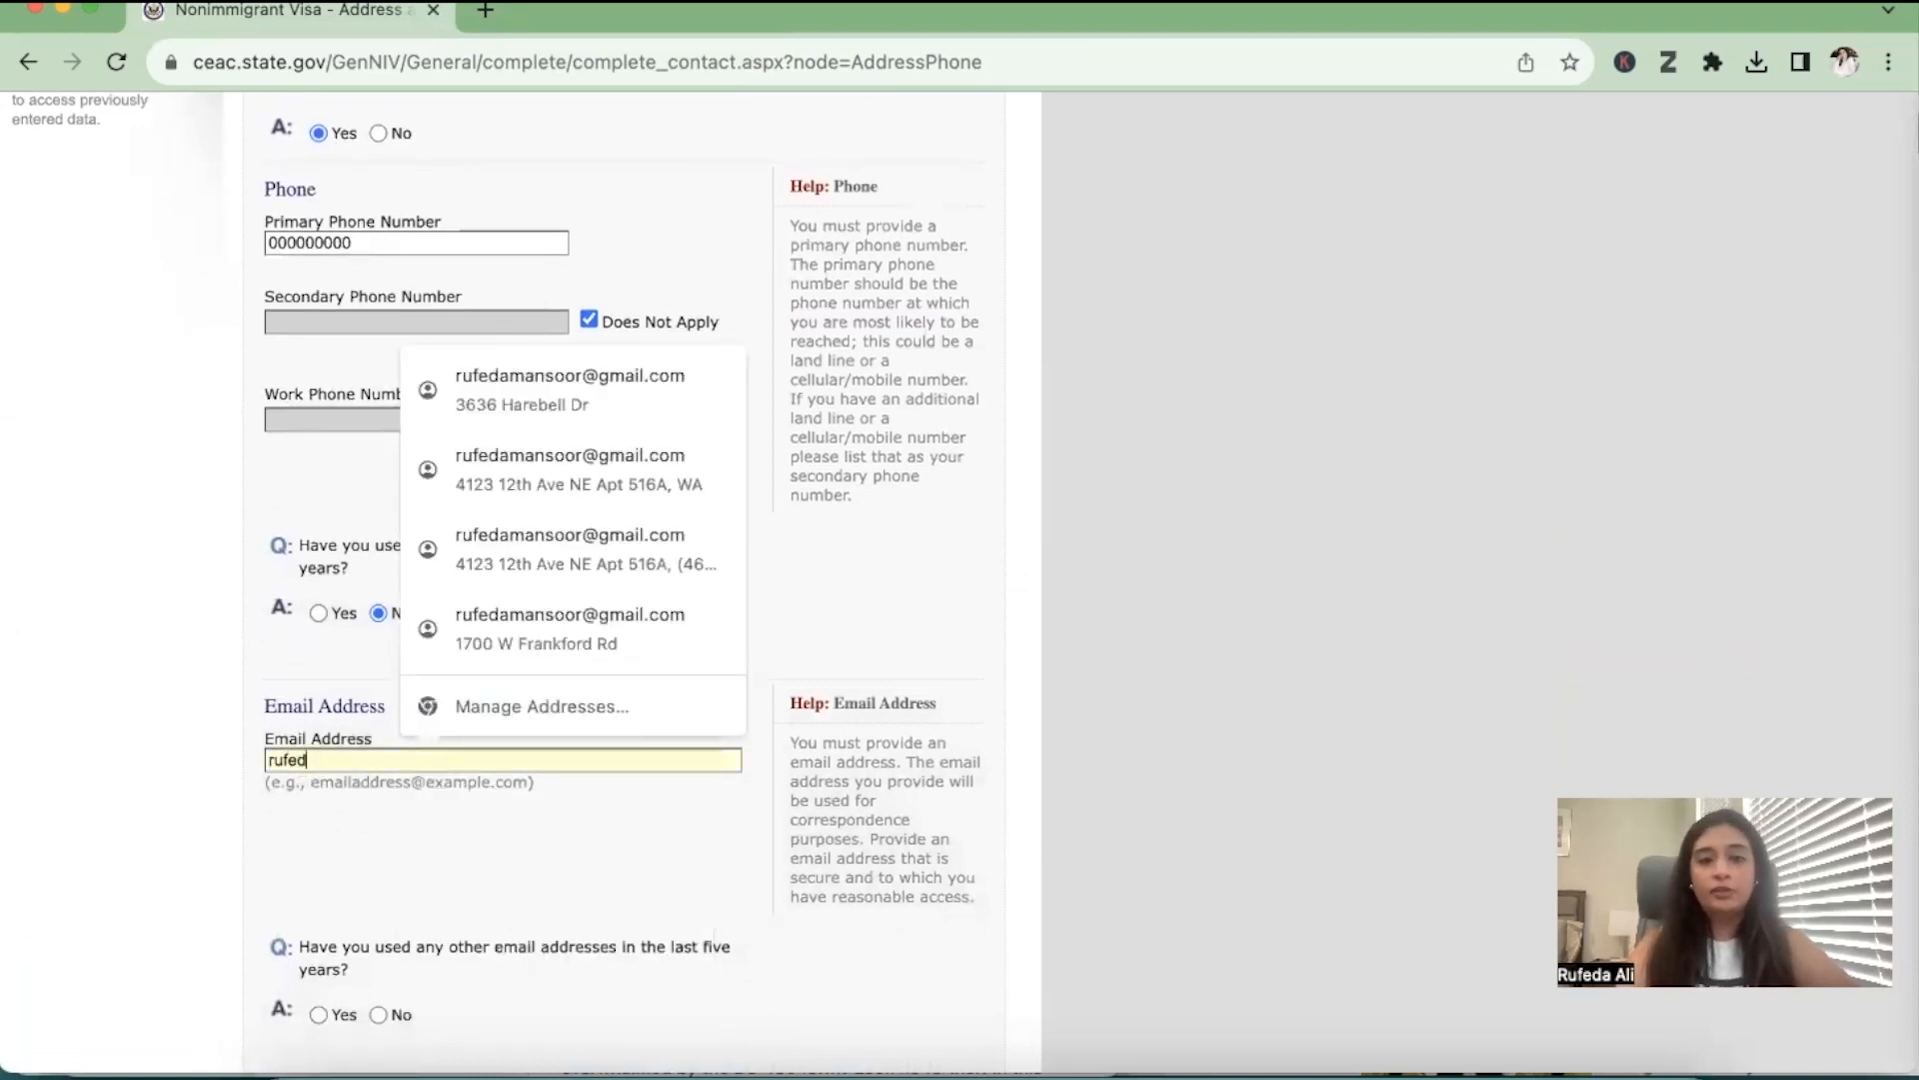
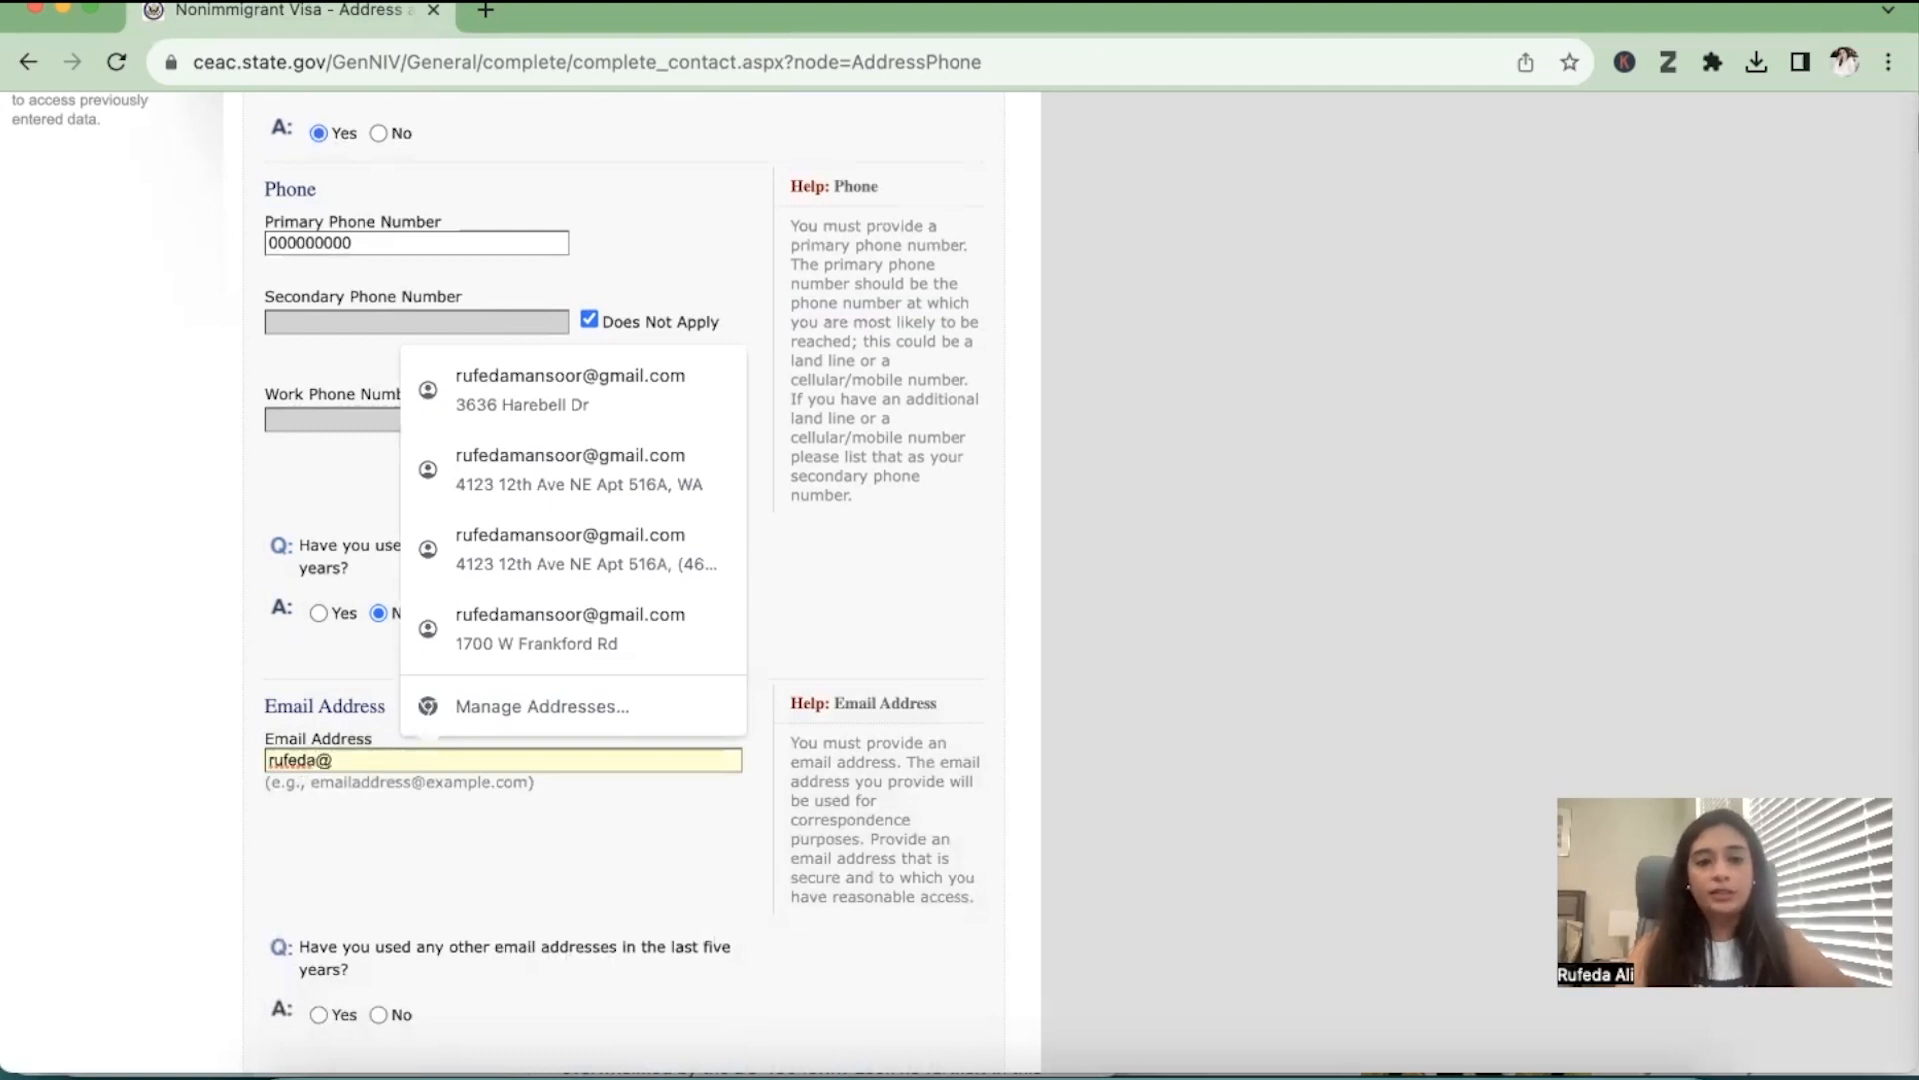
{"action": "scroll", "coordinate": [414, 861], "scroll_direction": "down", "scroll_amount": 5}
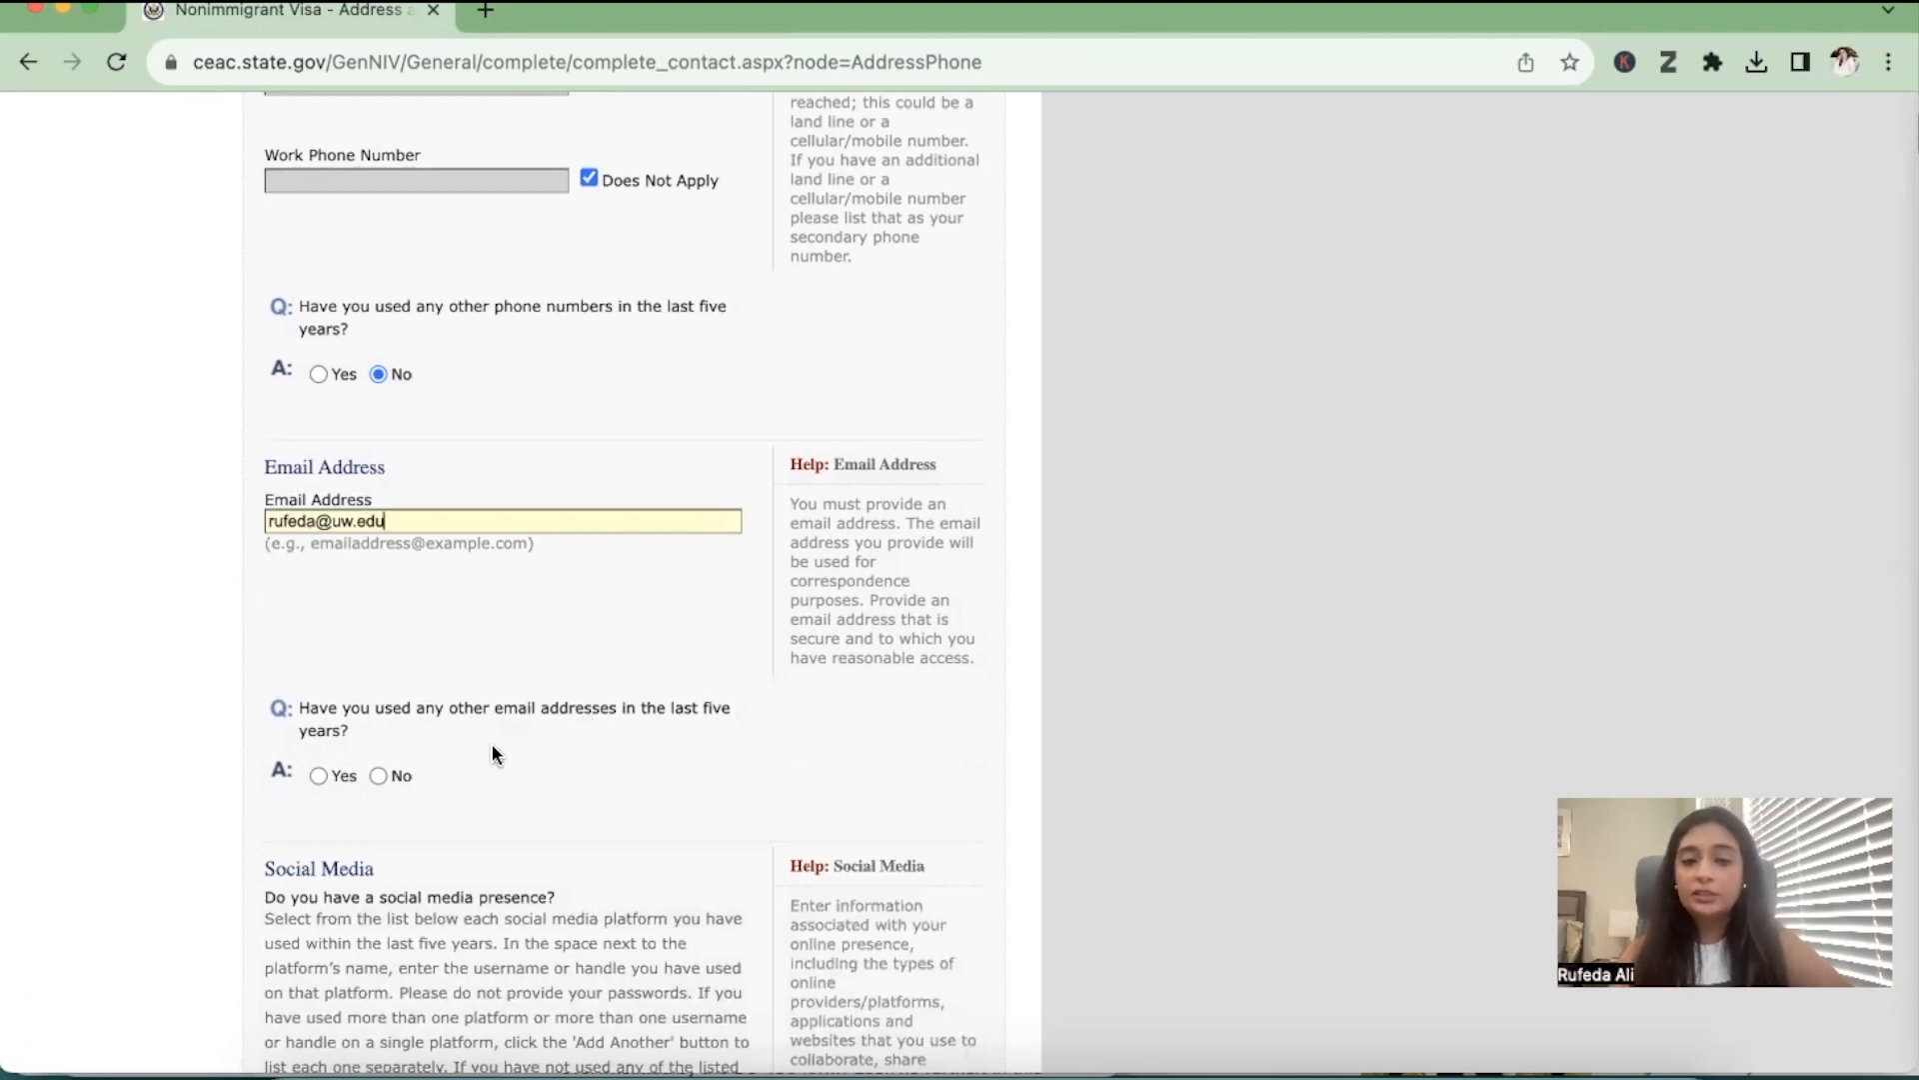
{"action": "left_click", "coordinate": [378, 775]}
Select LINKEDIN as the social media provider/platform in the Social Media section
{"action": "scroll", "coordinate": [379, 772], "scroll_direction": "down", "scroll_amount": 3}
{"action": "scroll", "coordinate": [380, 768], "scroll_direction": "down", "scroll_amount": 5}
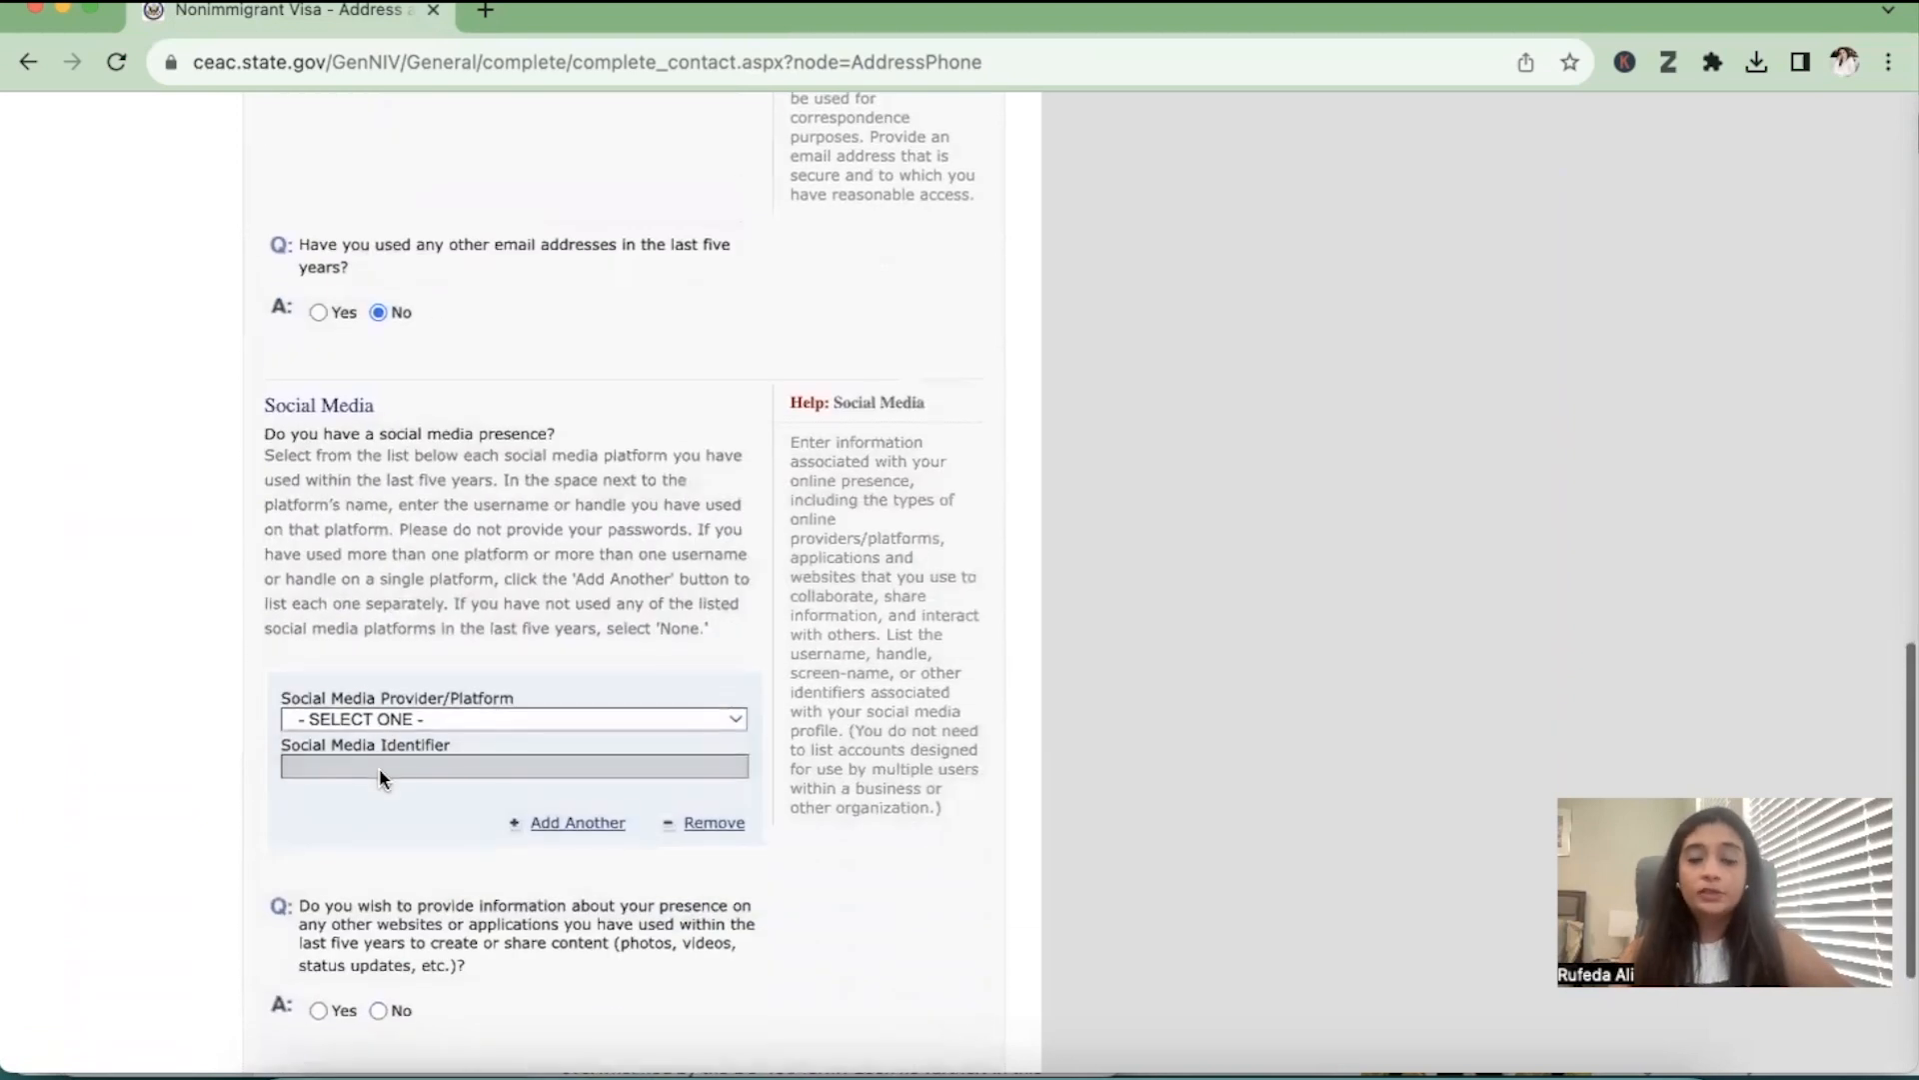
{"action": "left_click", "coordinate": [404, 717]}
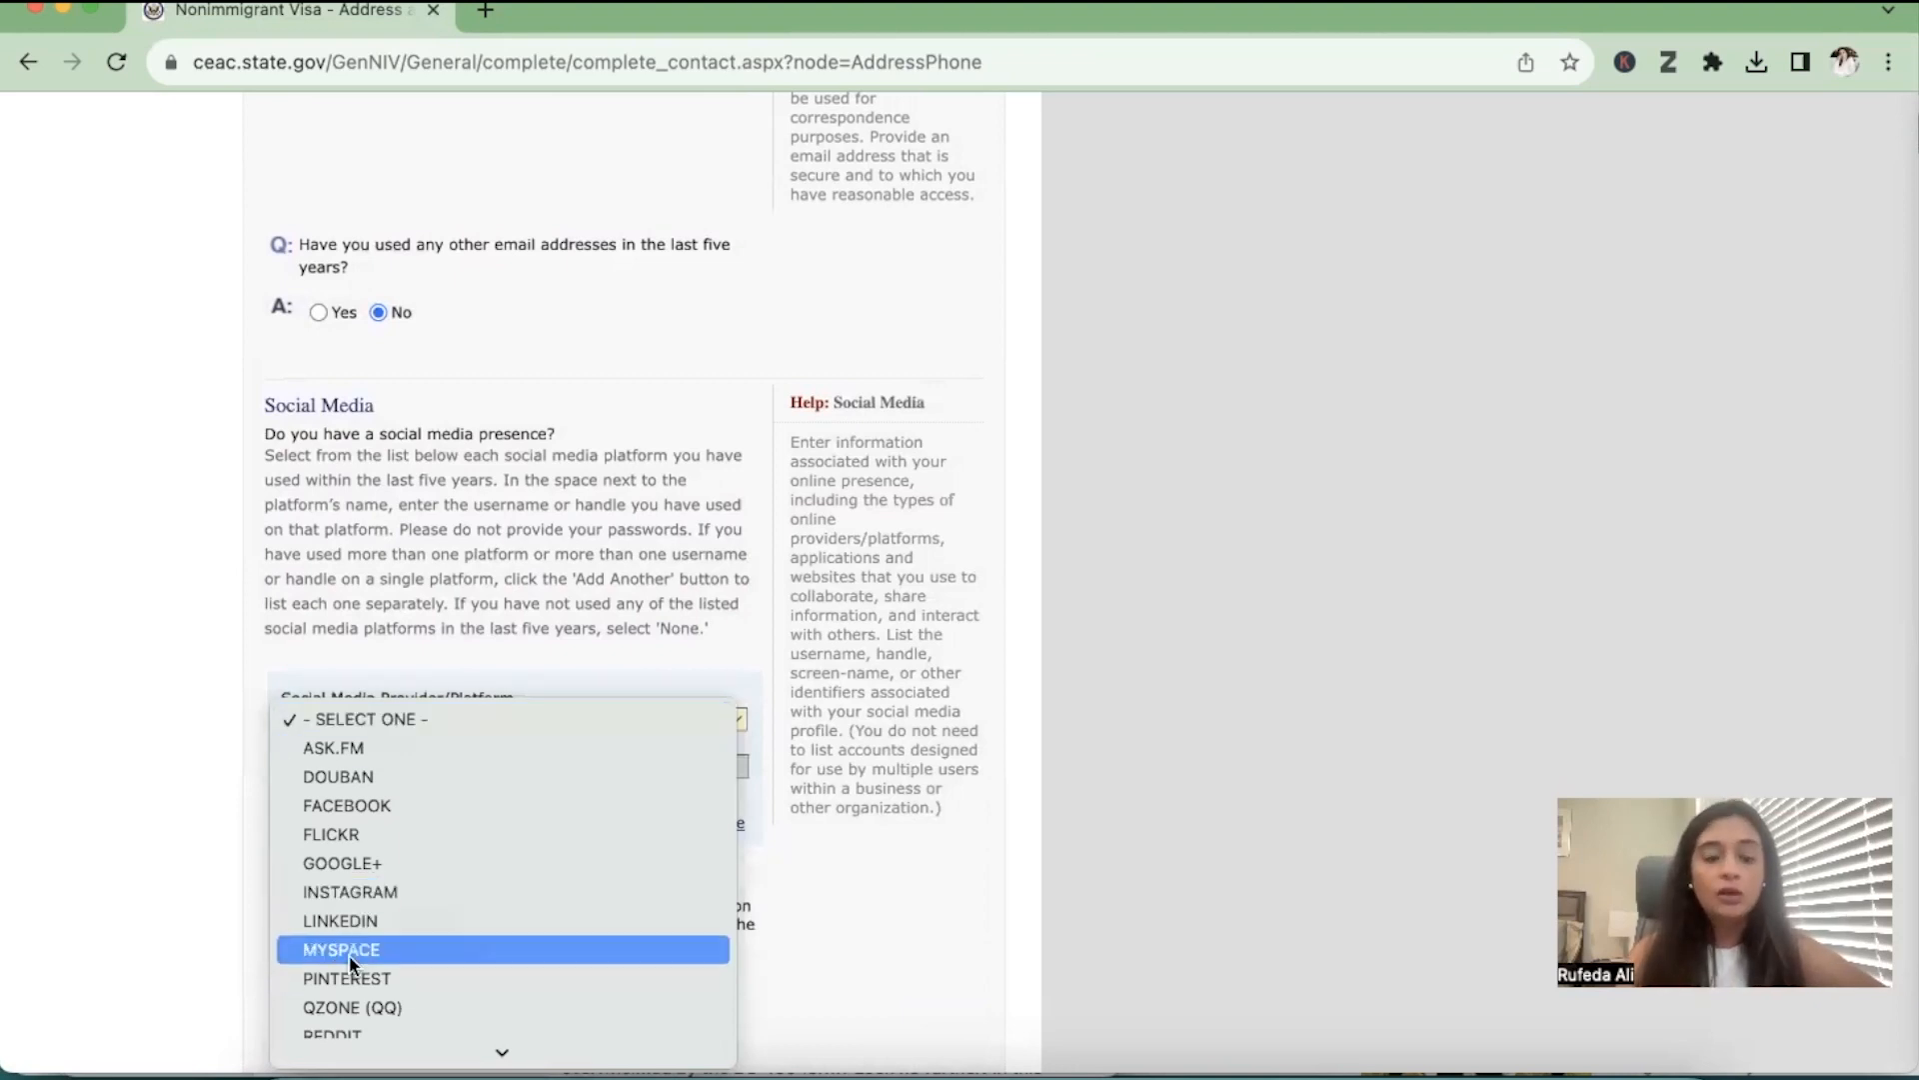
{"action": "left_click", "coordinate": [377, 920]}
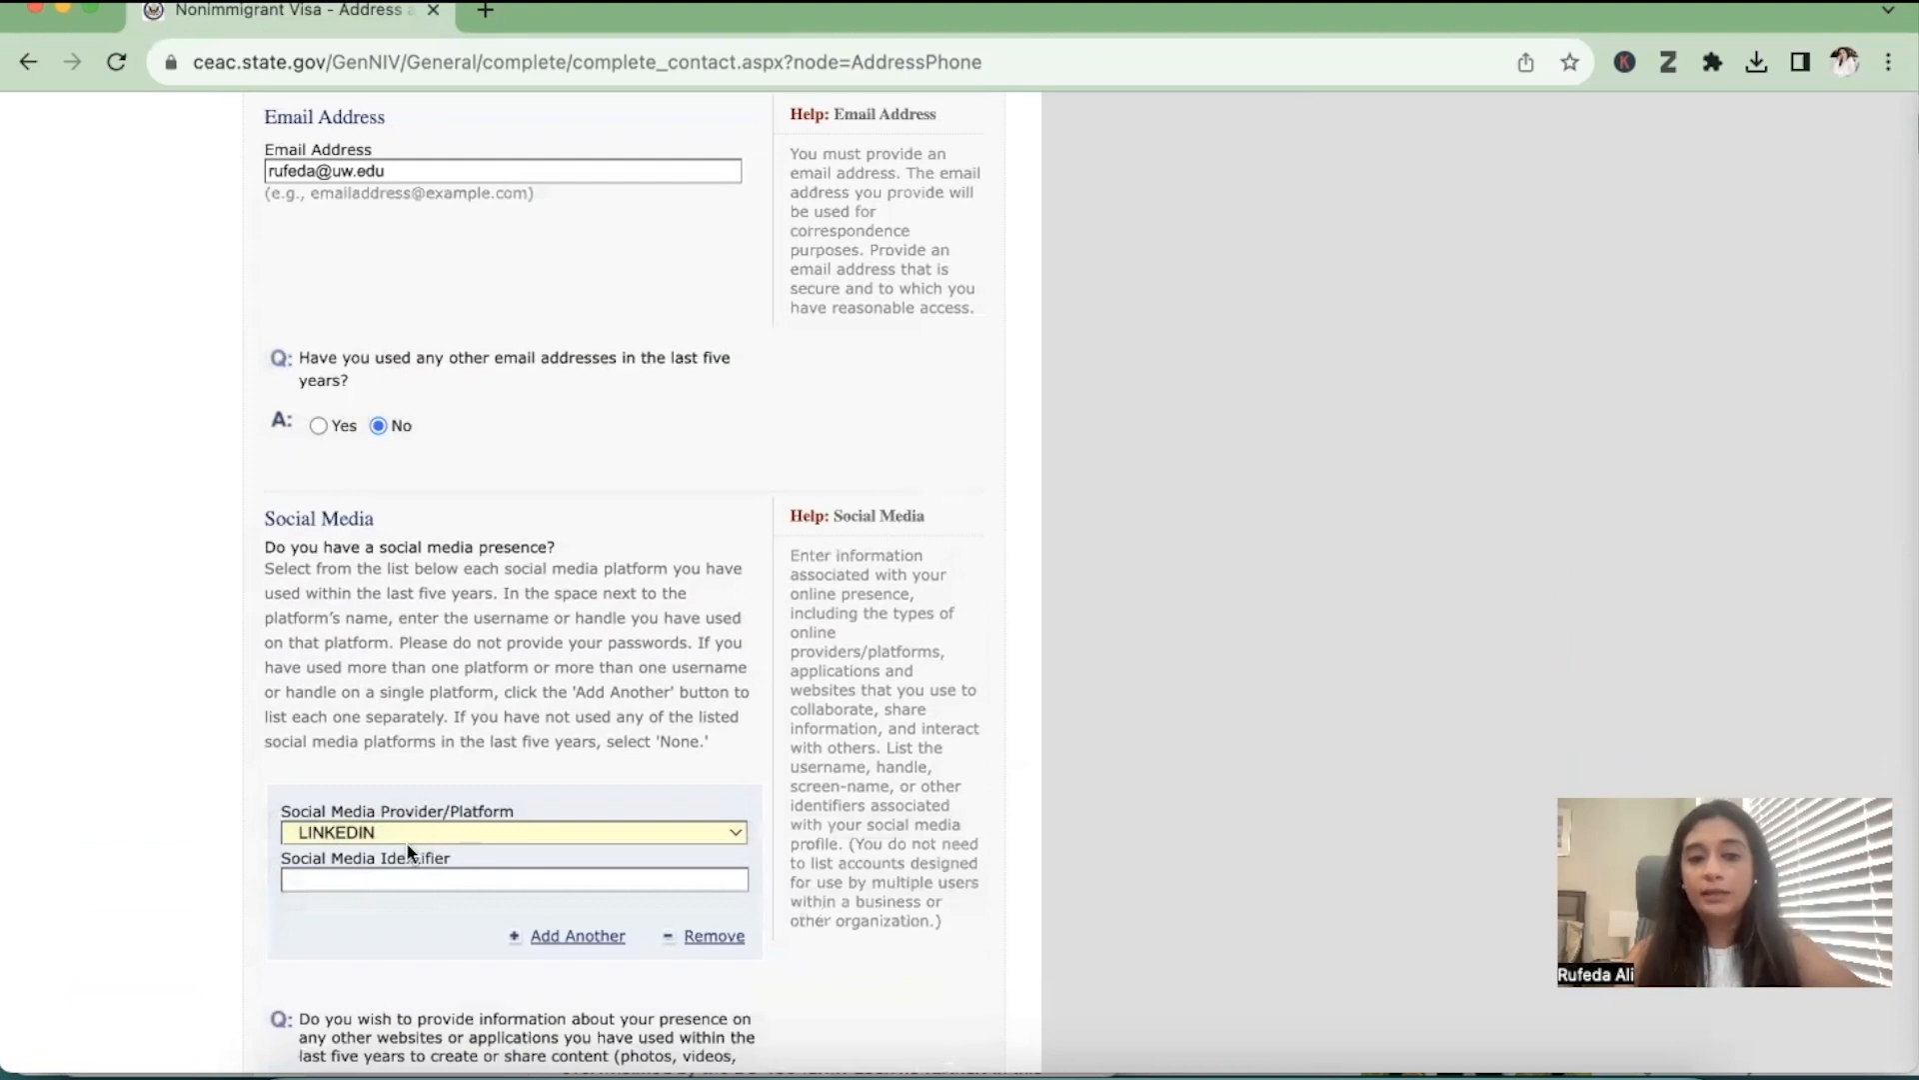
Remove the LINKEDIN entry from the Social Media section and review the list of available platforms
{"action": "left_click", "coordinate": [358, 879]}
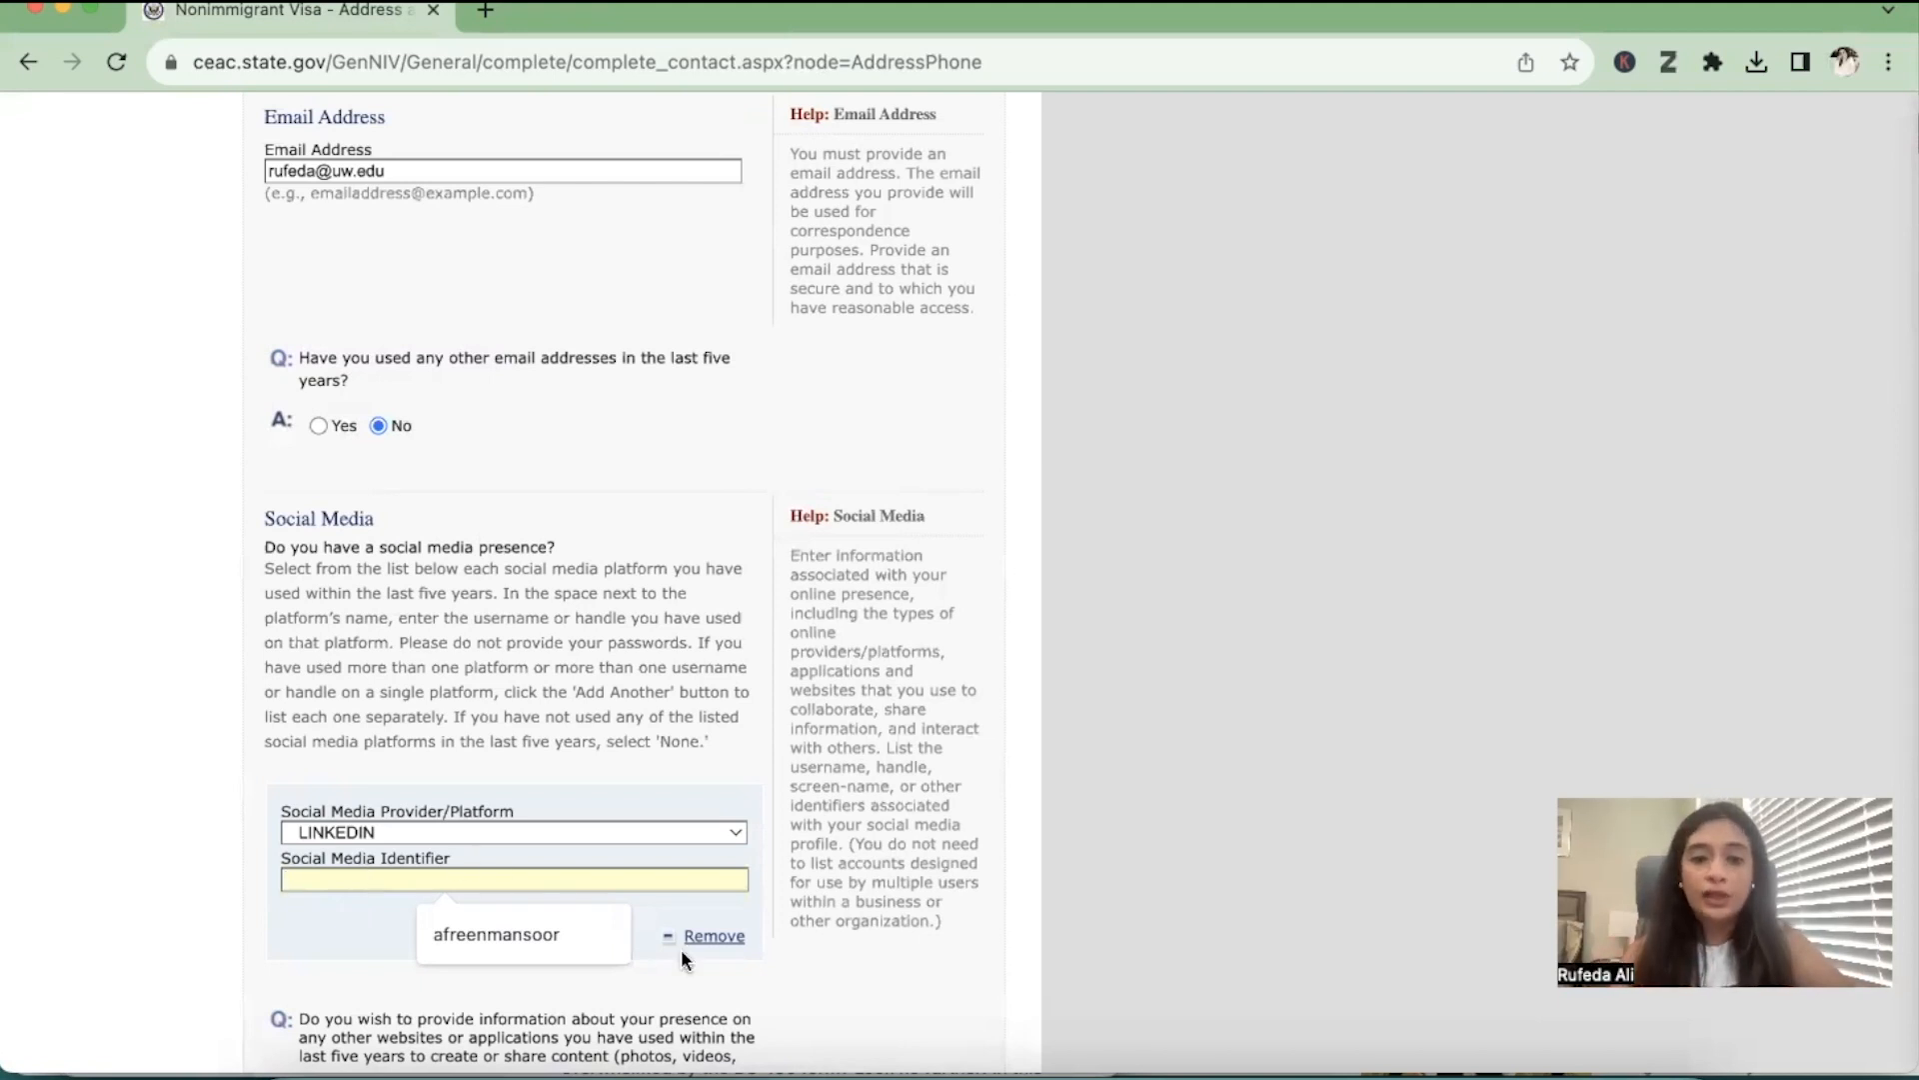
{"action": "left_click", "coordinate": [712, 936]}
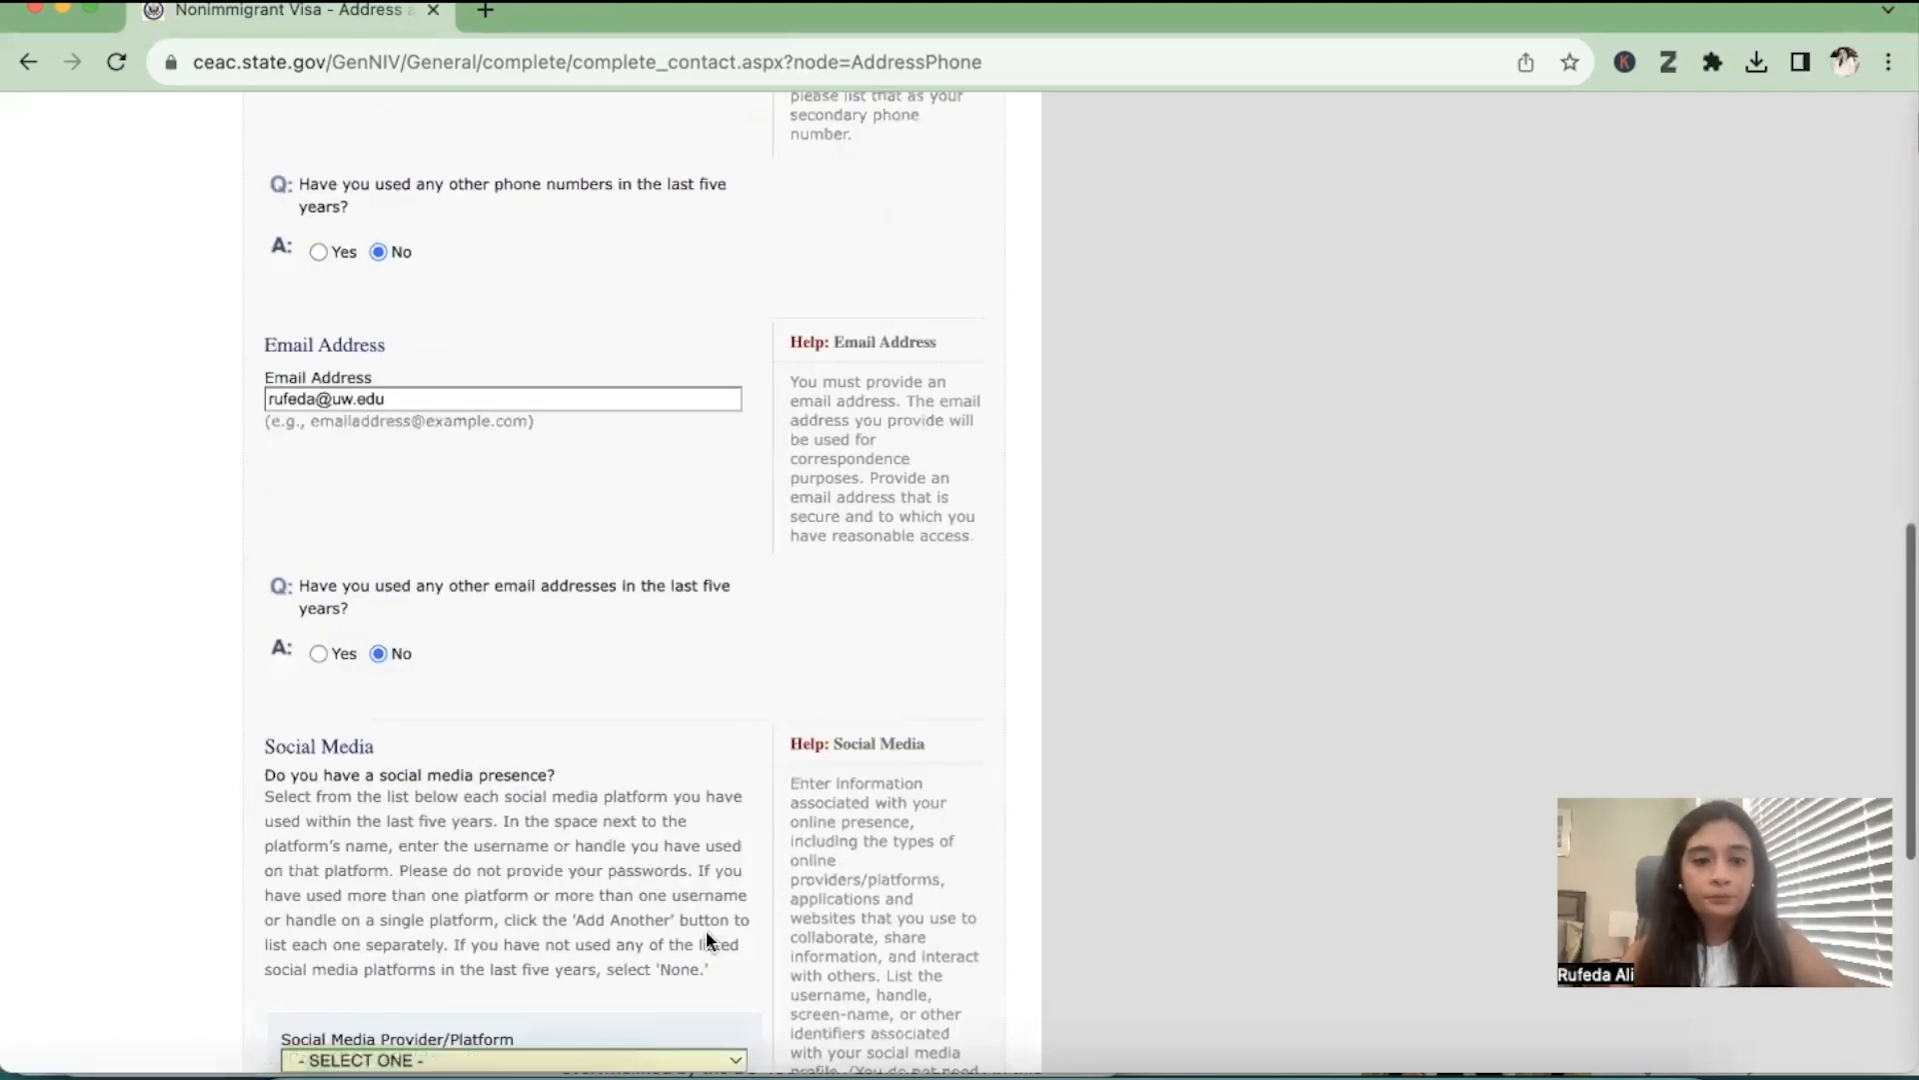
{"action": "scroll", "coordinate": [705, 929], "scroll_direction": "down", "scroll_amount": 5}
{"action": "left_click", "coordinate": [588, 574]}
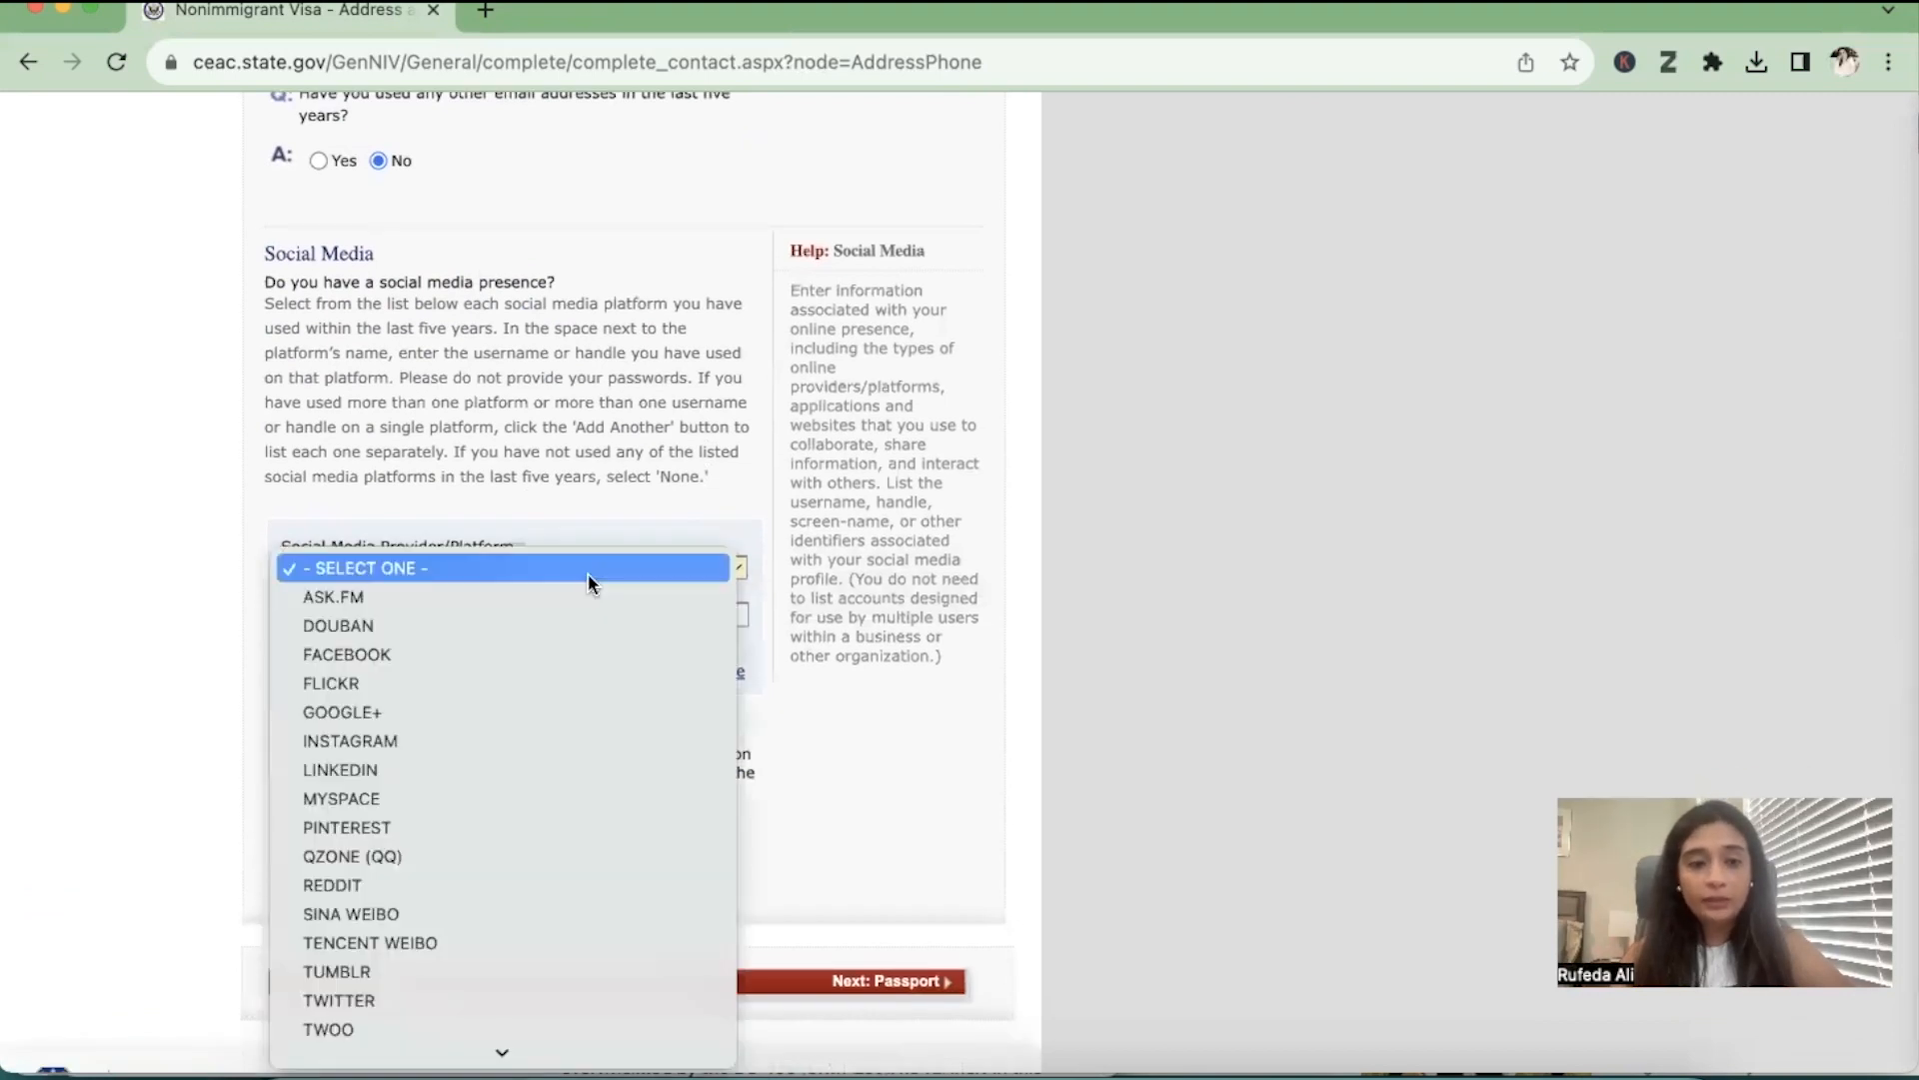
{"action": "left_click", "coordinate": [588, 582]}
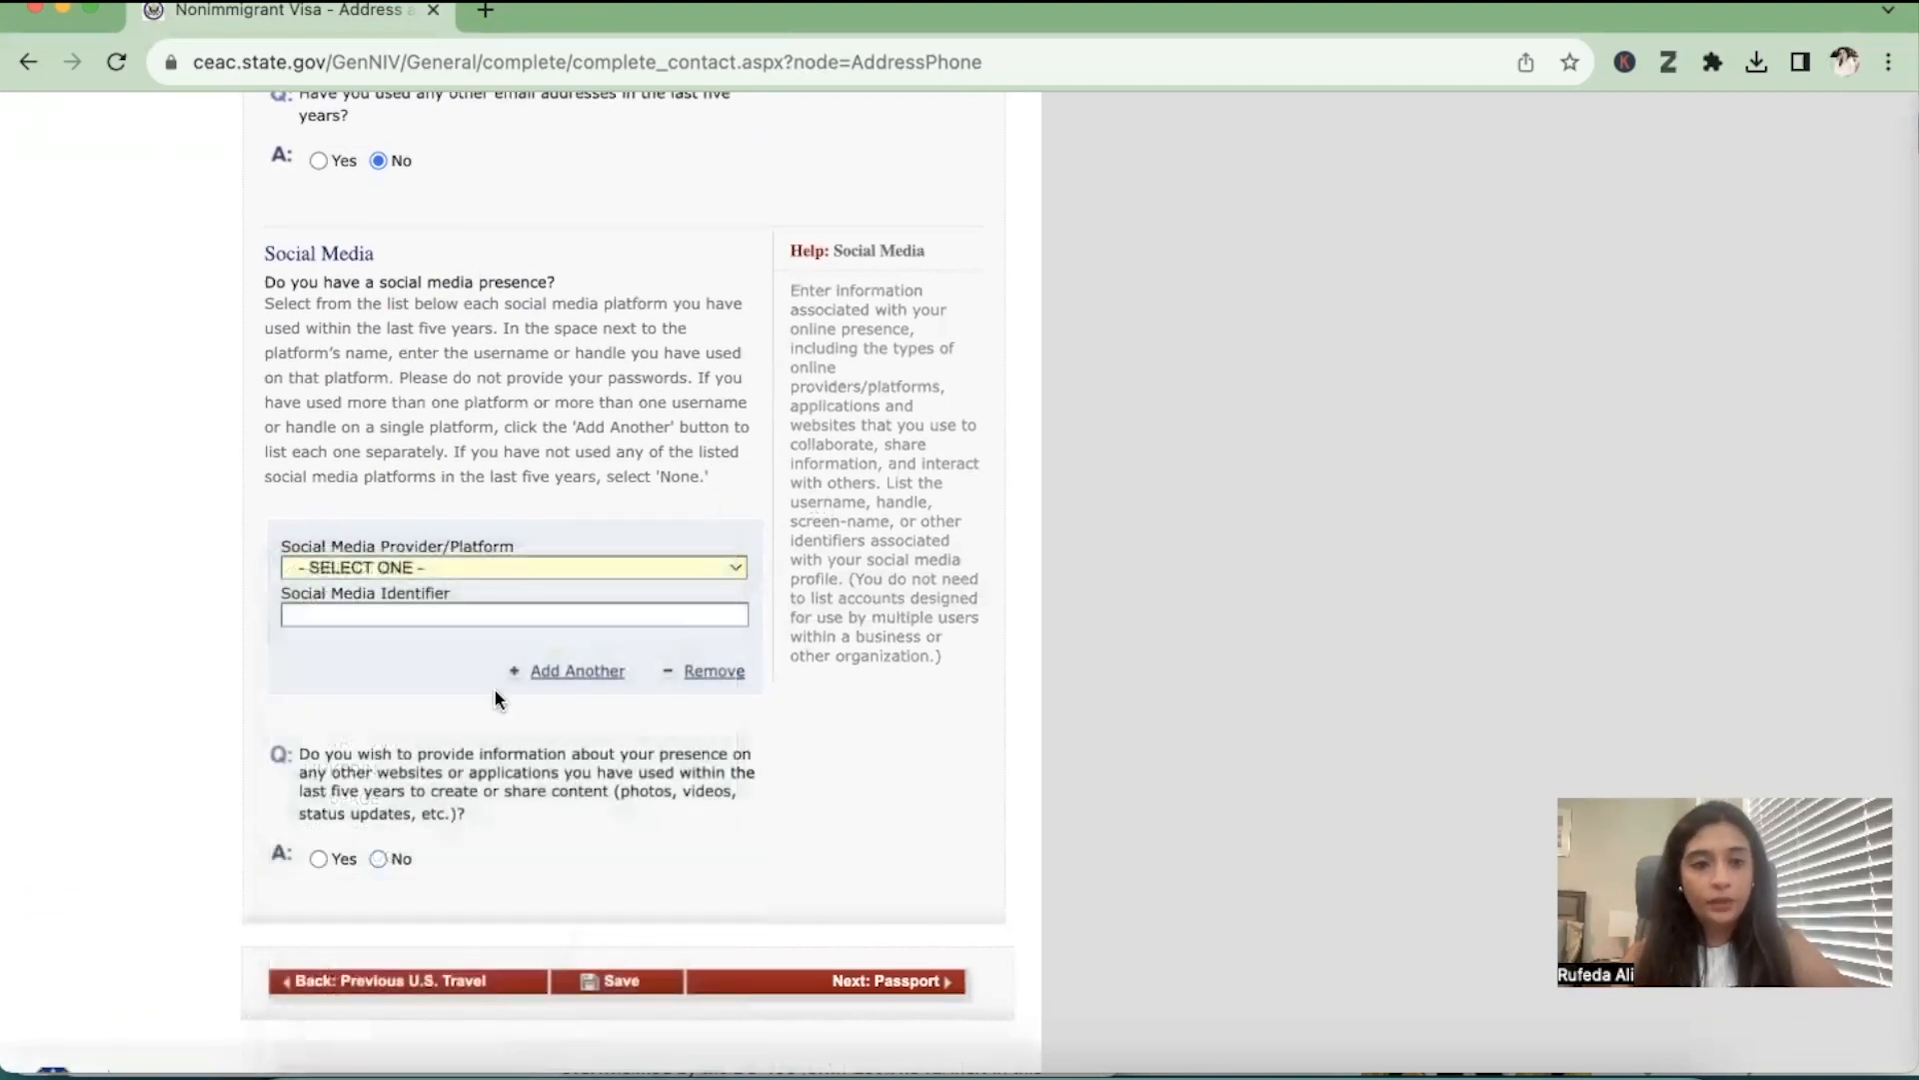
Answer No to providing information about presence on other websites or applications, and try to continue to the Passport section
{"action": "scroll", "coordinate": [493, 687], "scroll_direction": "down", "scroll_amount": 1}
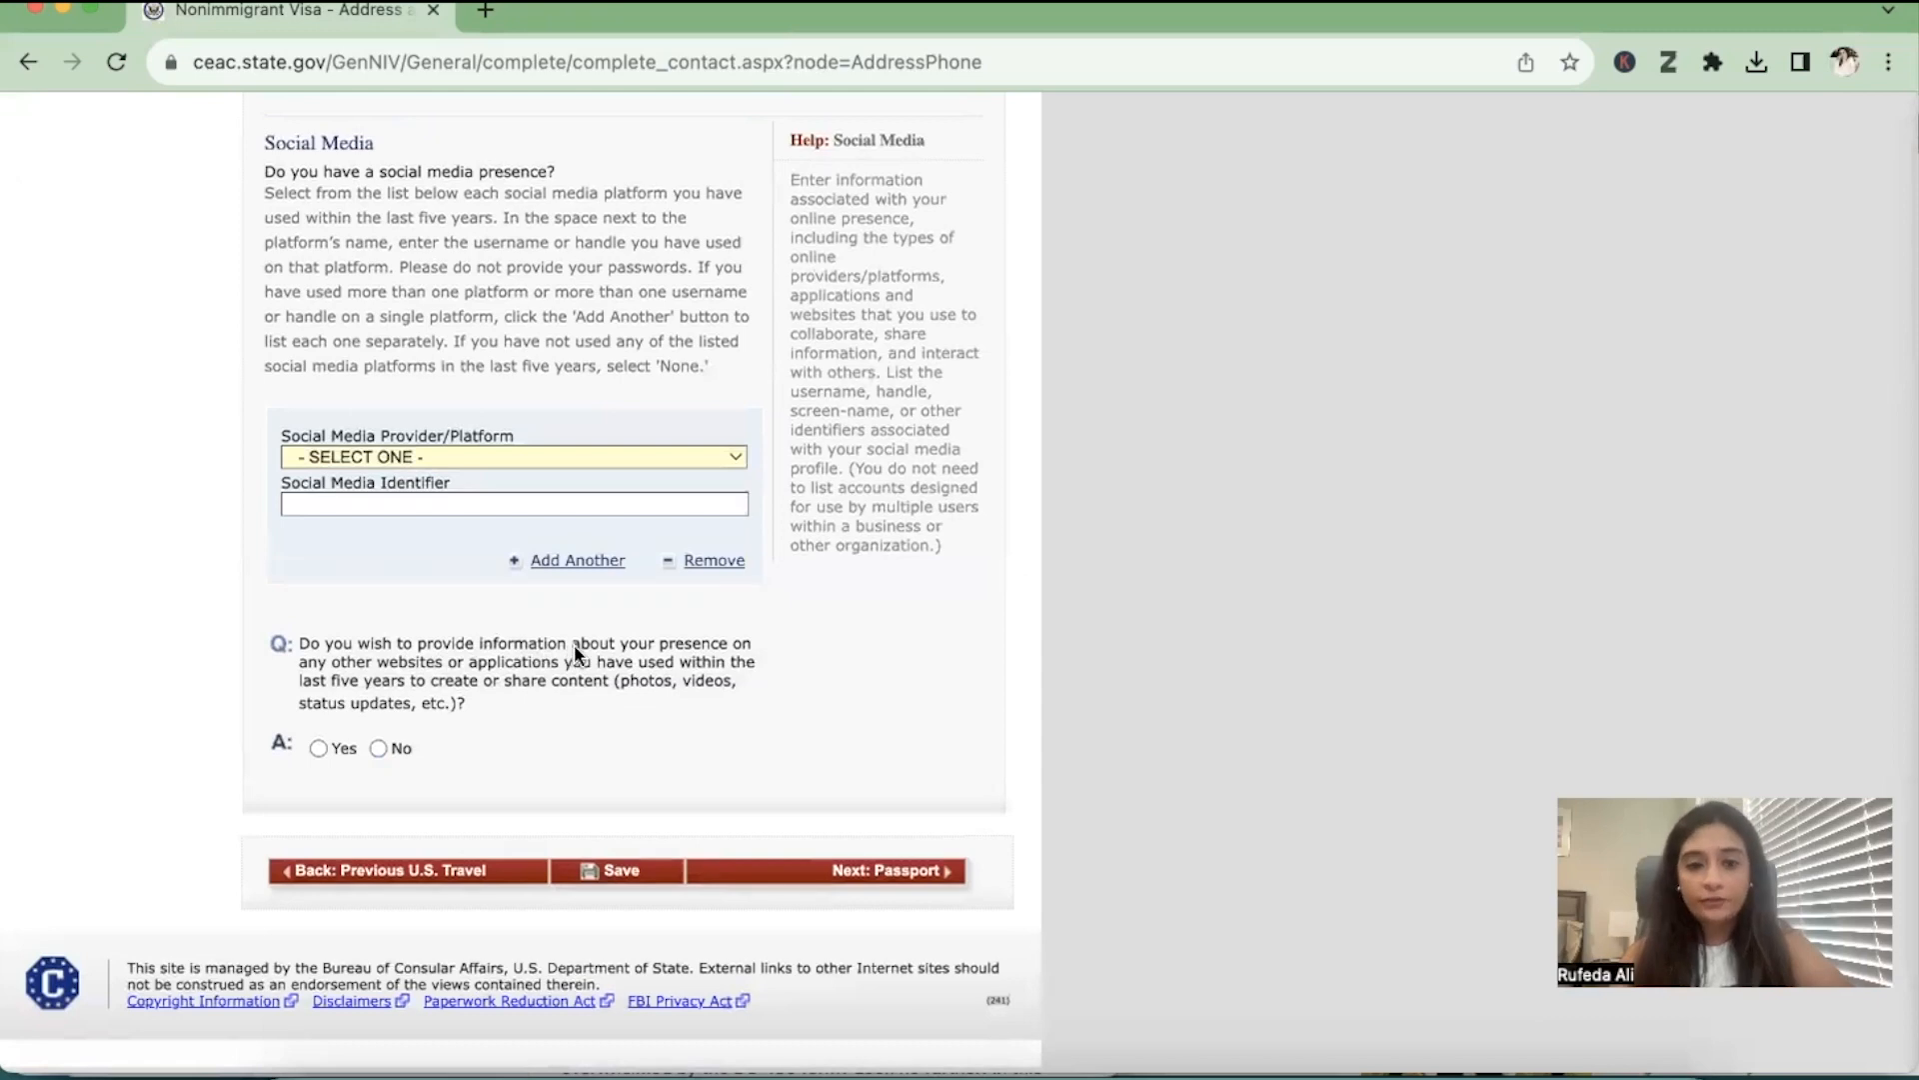
{"action": "left_click", "coordinate": [378, 747]}
{"action": "scroll", "coordinate": [459, 776], "scroll_direction": "down", "scroll_amount": 5}
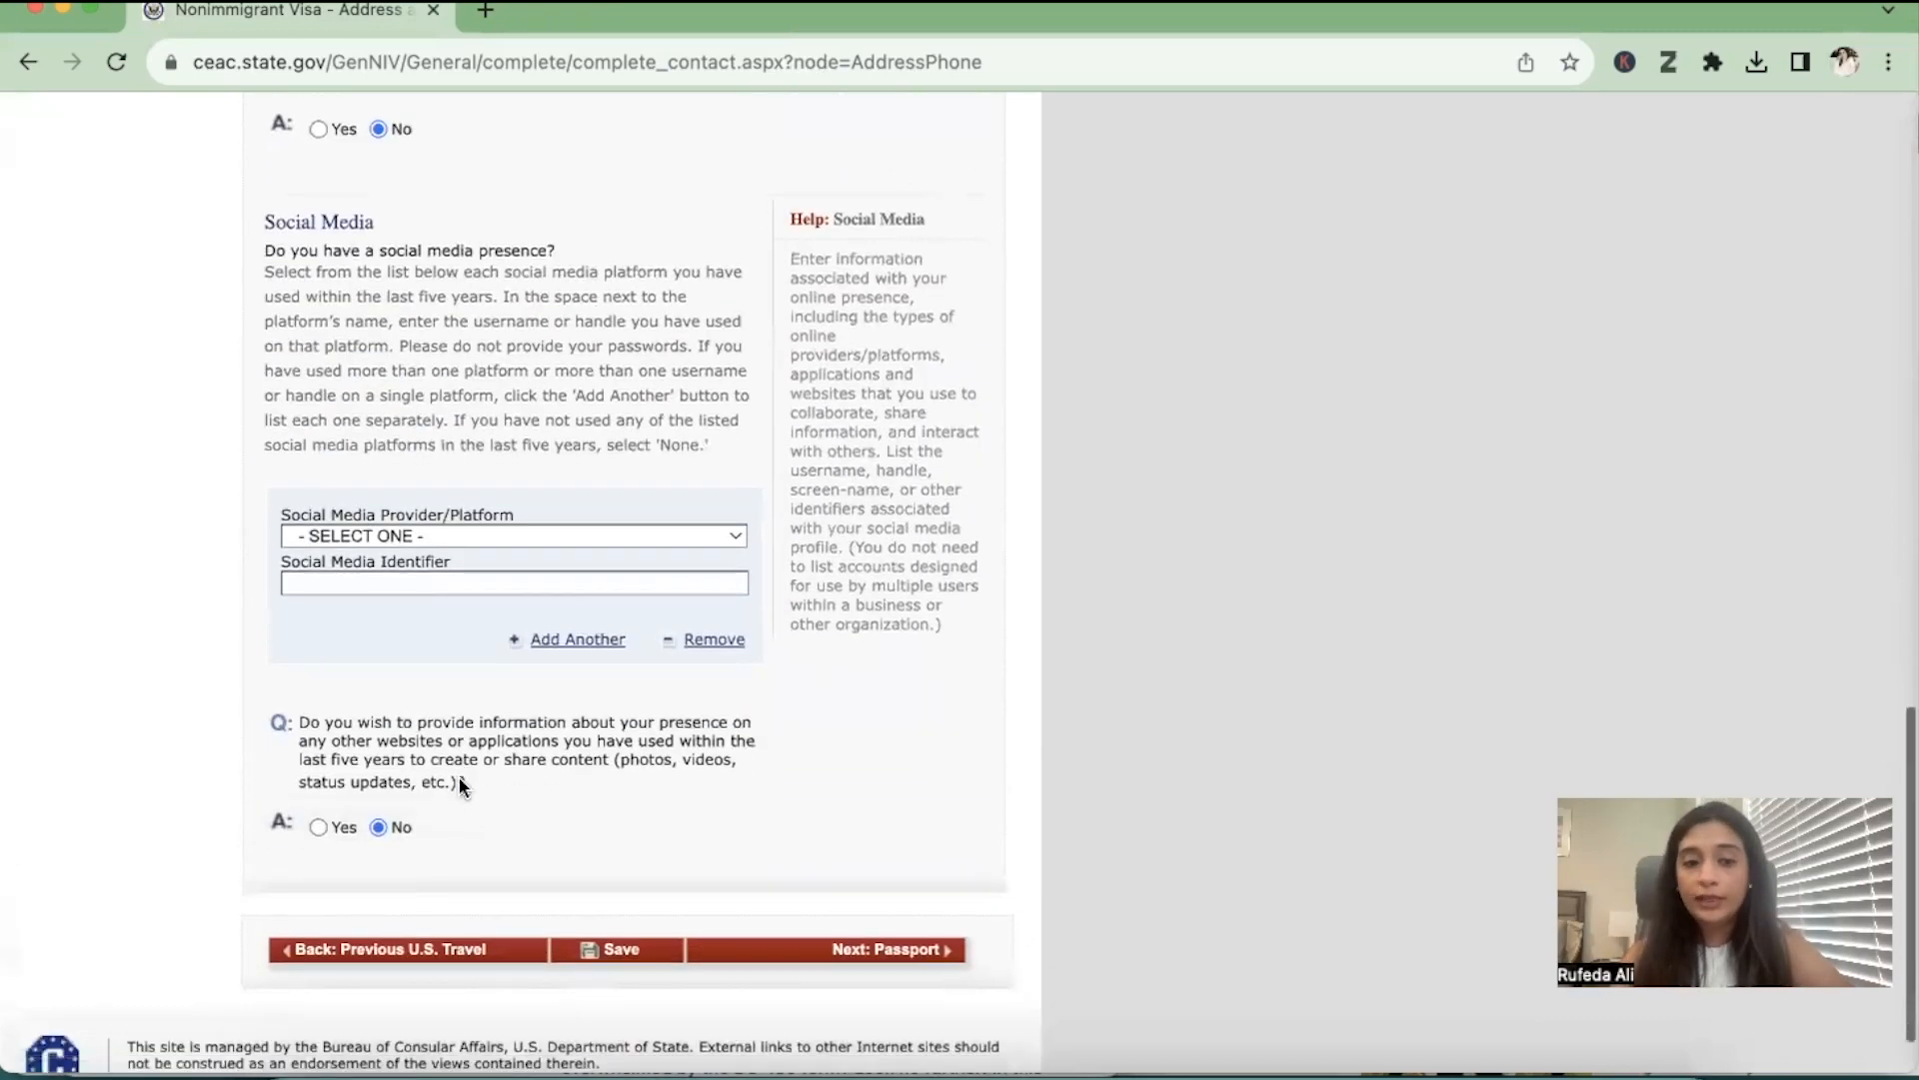
{"action": "left_click", "coordinate": [909, 935]}
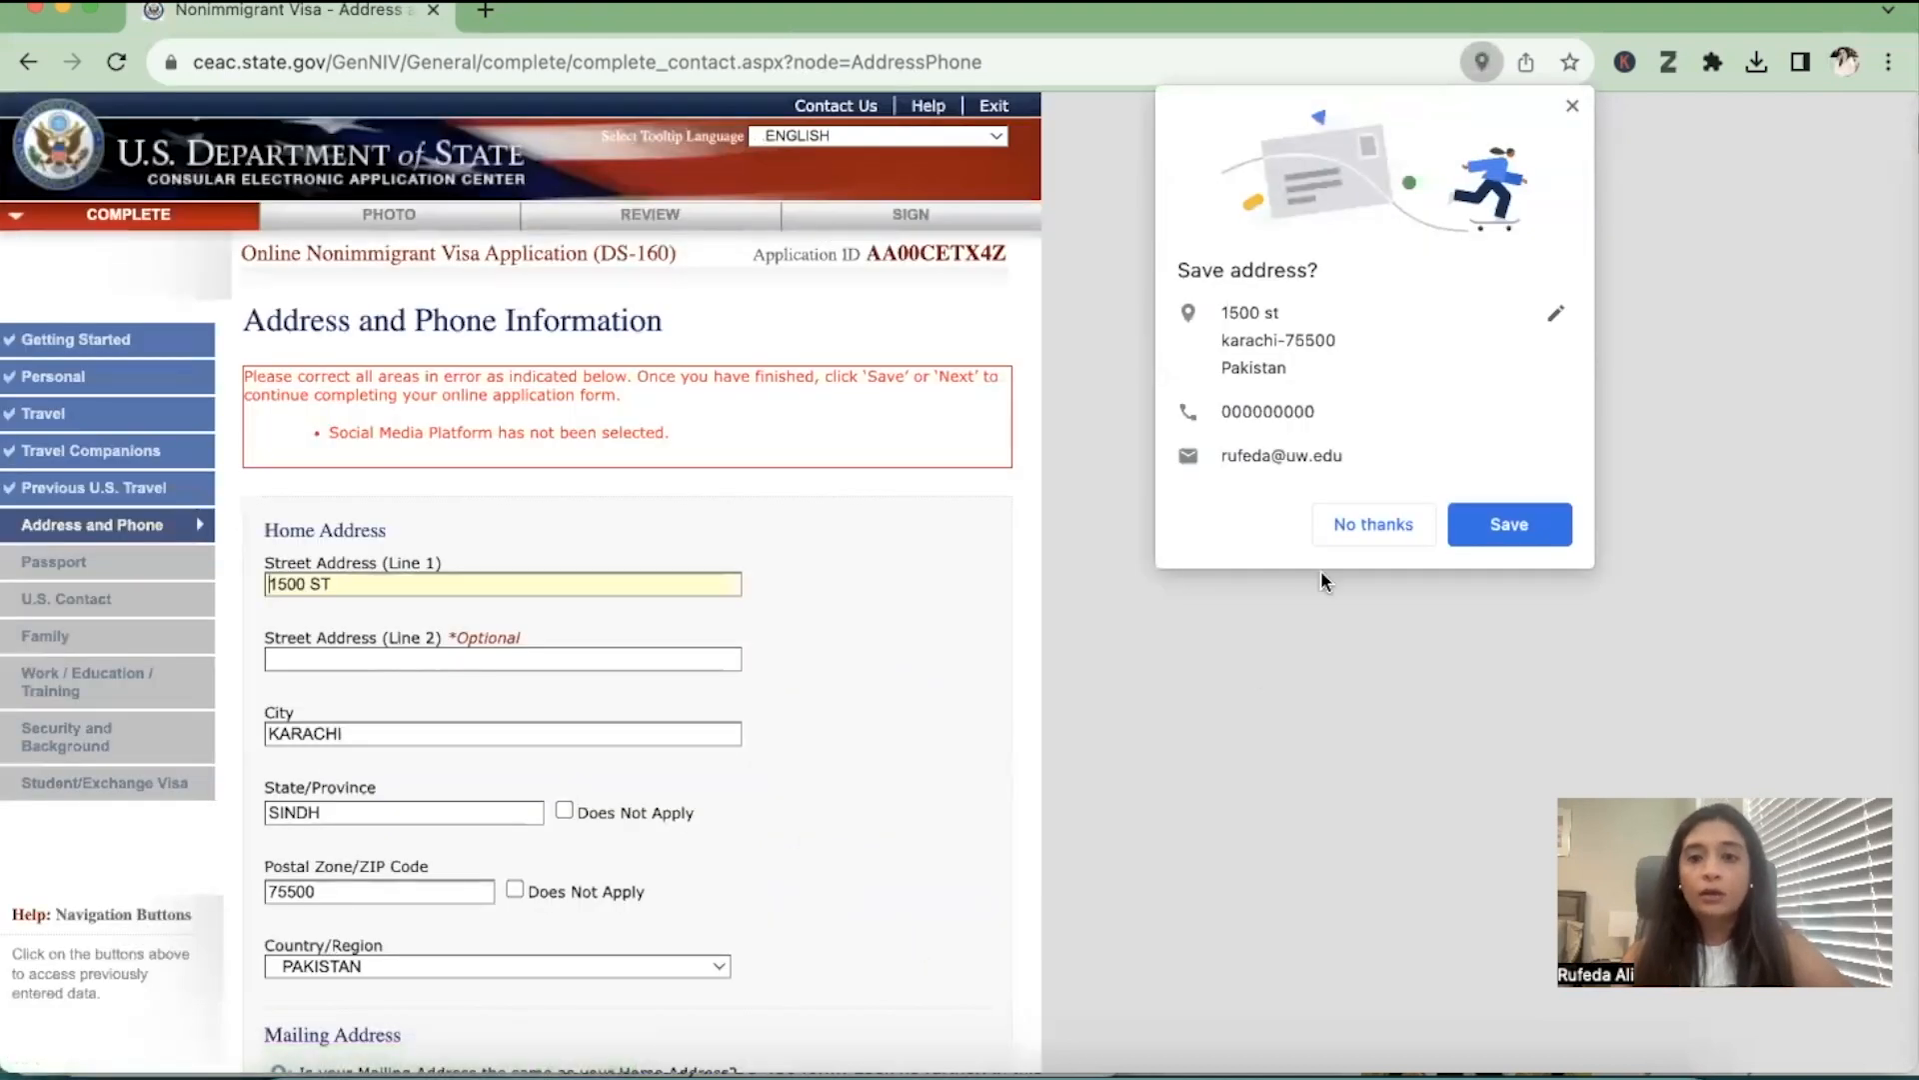
{"action": "left_click", "coordinate": [1351, 530]}
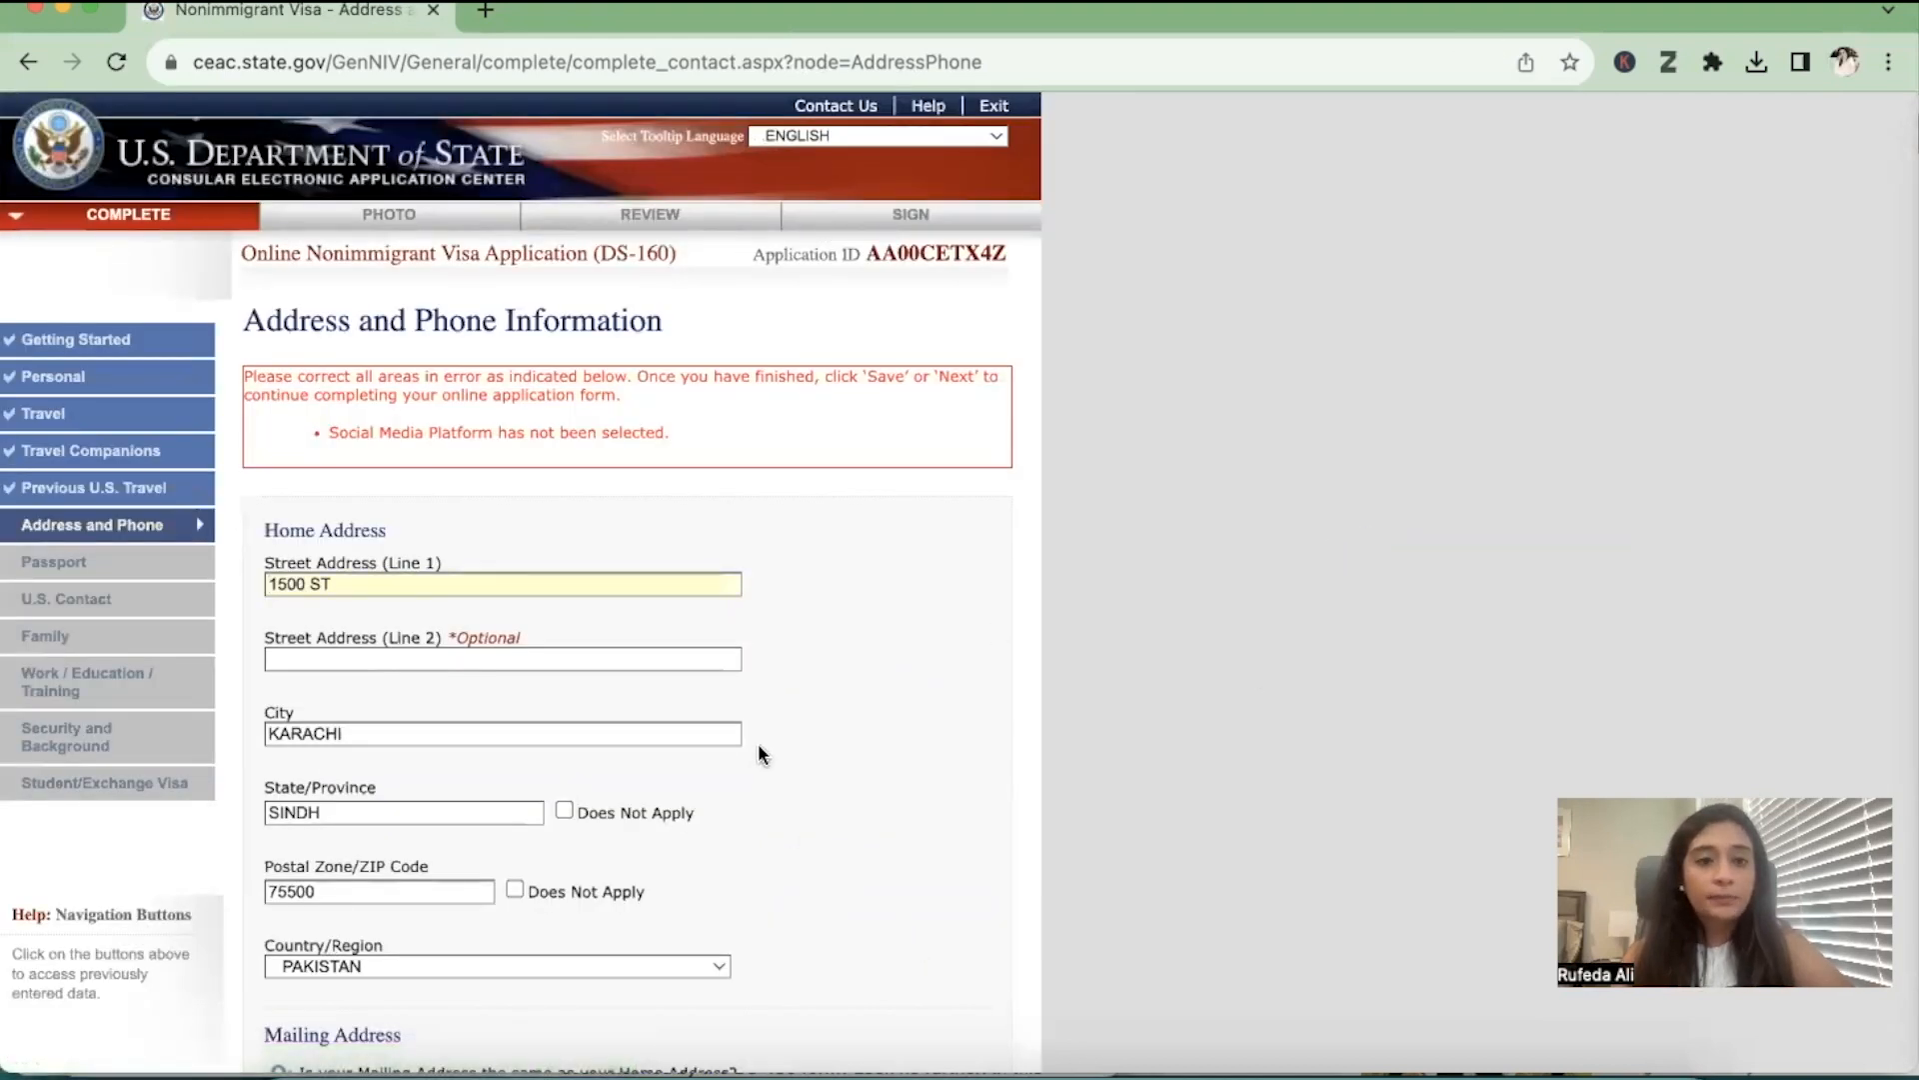
Set the social media provider/platform to NONE and continue to the Passport section
{"action": "scroll", "coordinate": [760, 752], "scroll_direction": "down", "scroll_amount": 15}
{"action": "scroll", "coordinate": [758, 744], "scroll_direction": "down", "scroll_amount": 3}
{"action": "scroll", "coordinate": [758, 742], "scroll_direction": "up", "scroll_amount": 4}
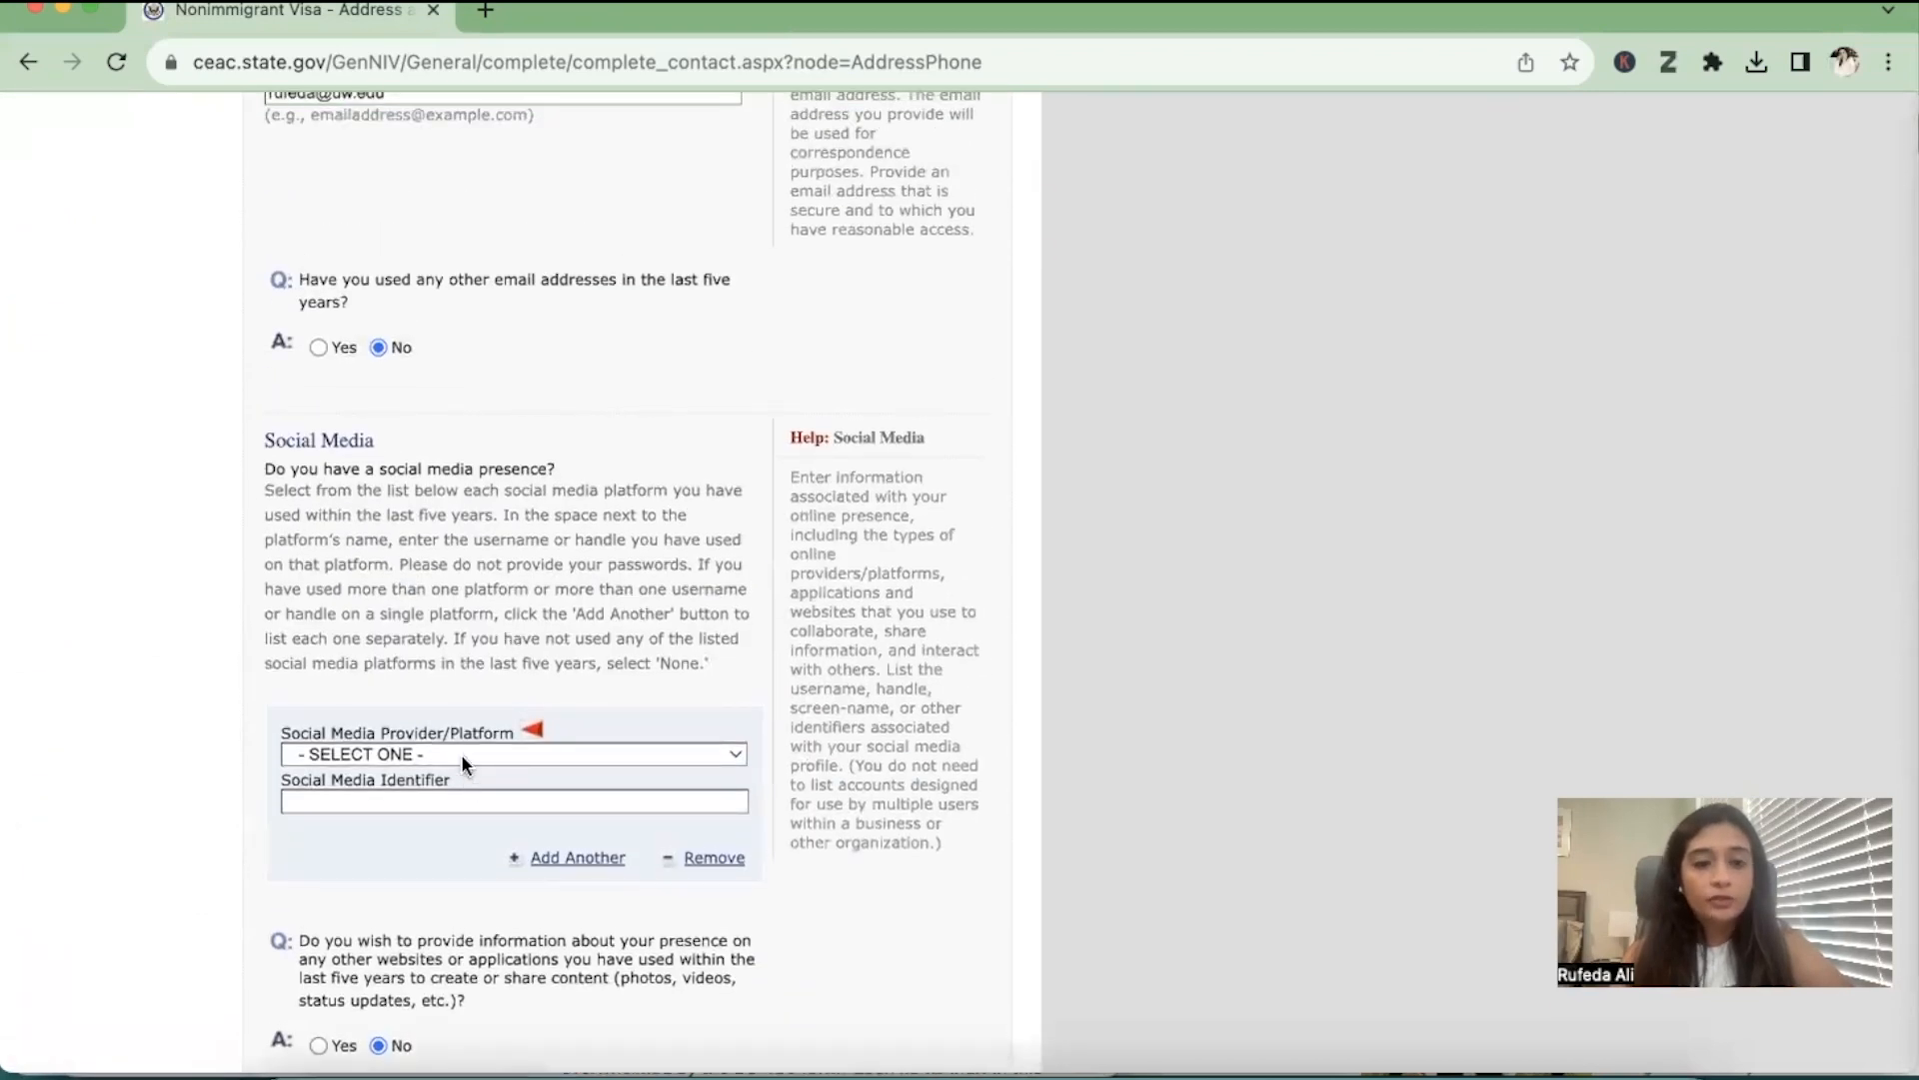
{"action": "left_click", "coordinate": [460, 754]}
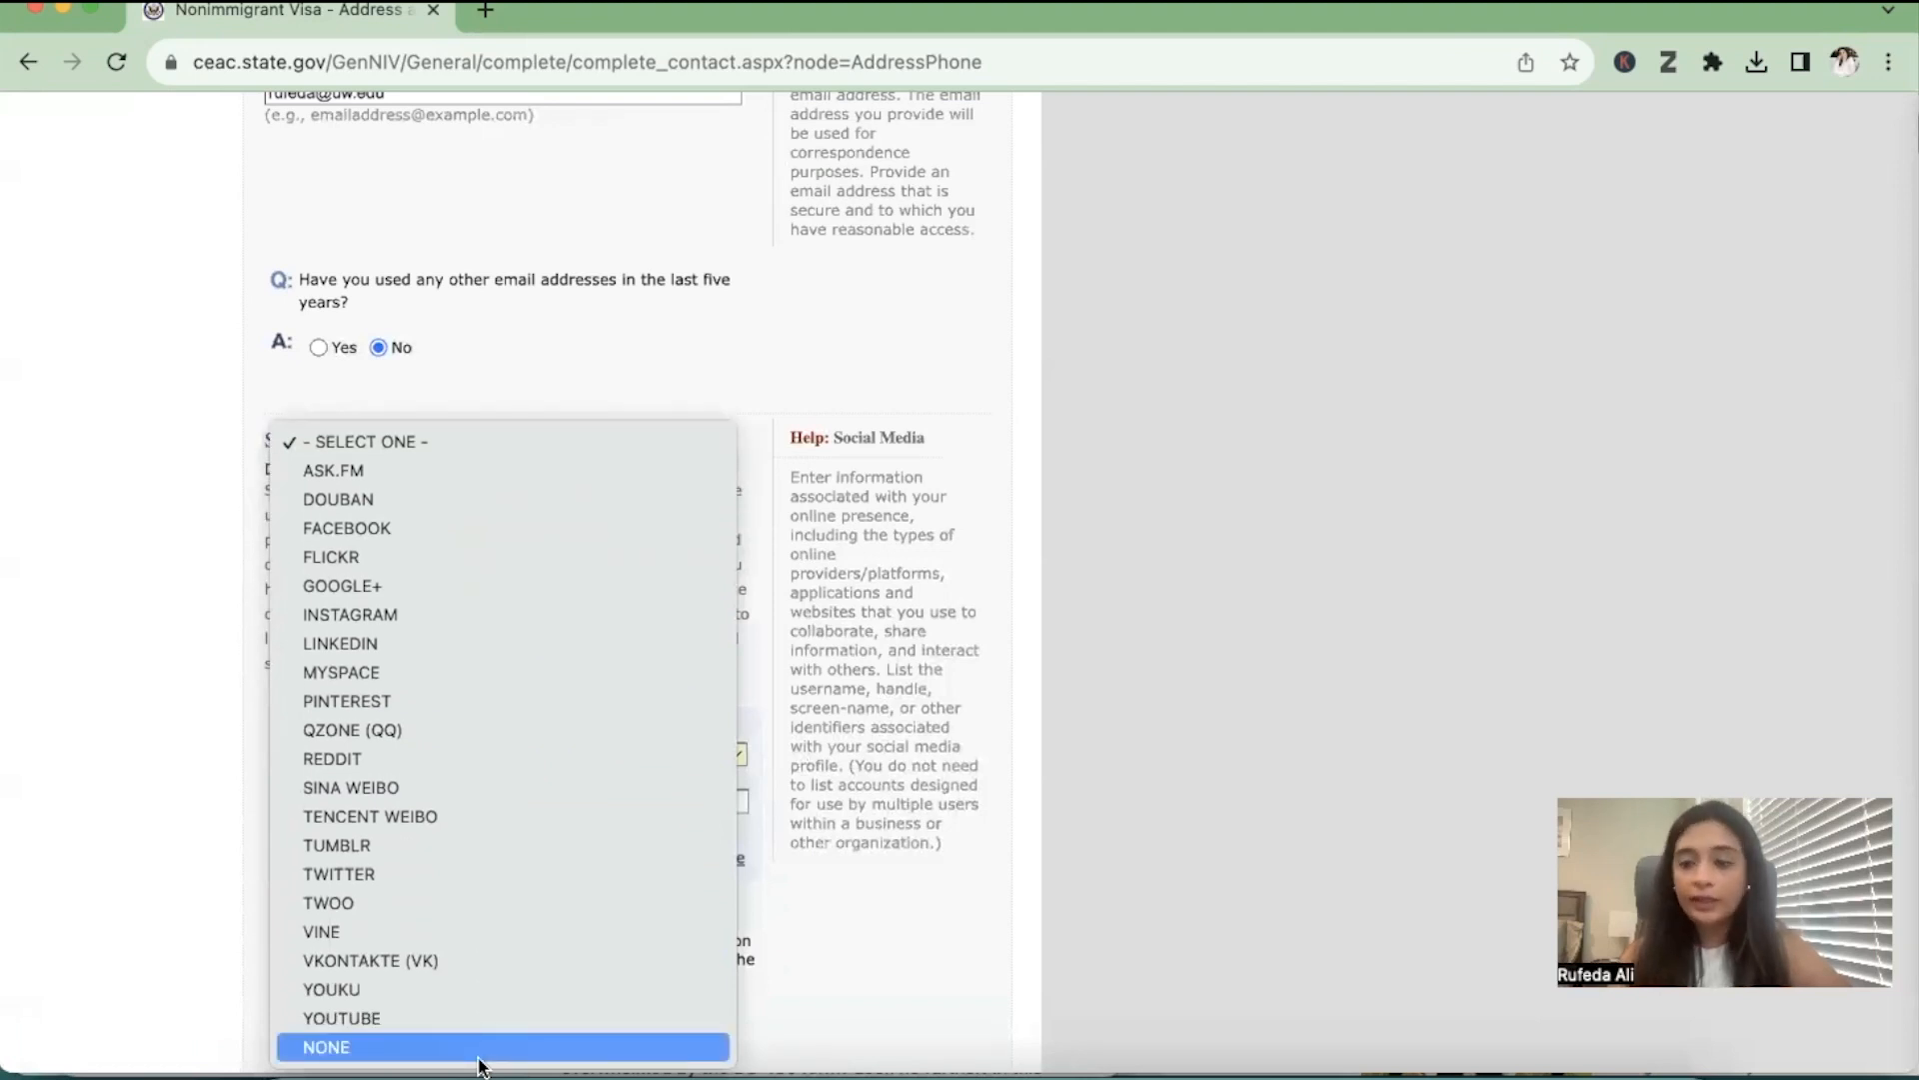
{"action": "left_click", "coordinate": [479, 1047]}
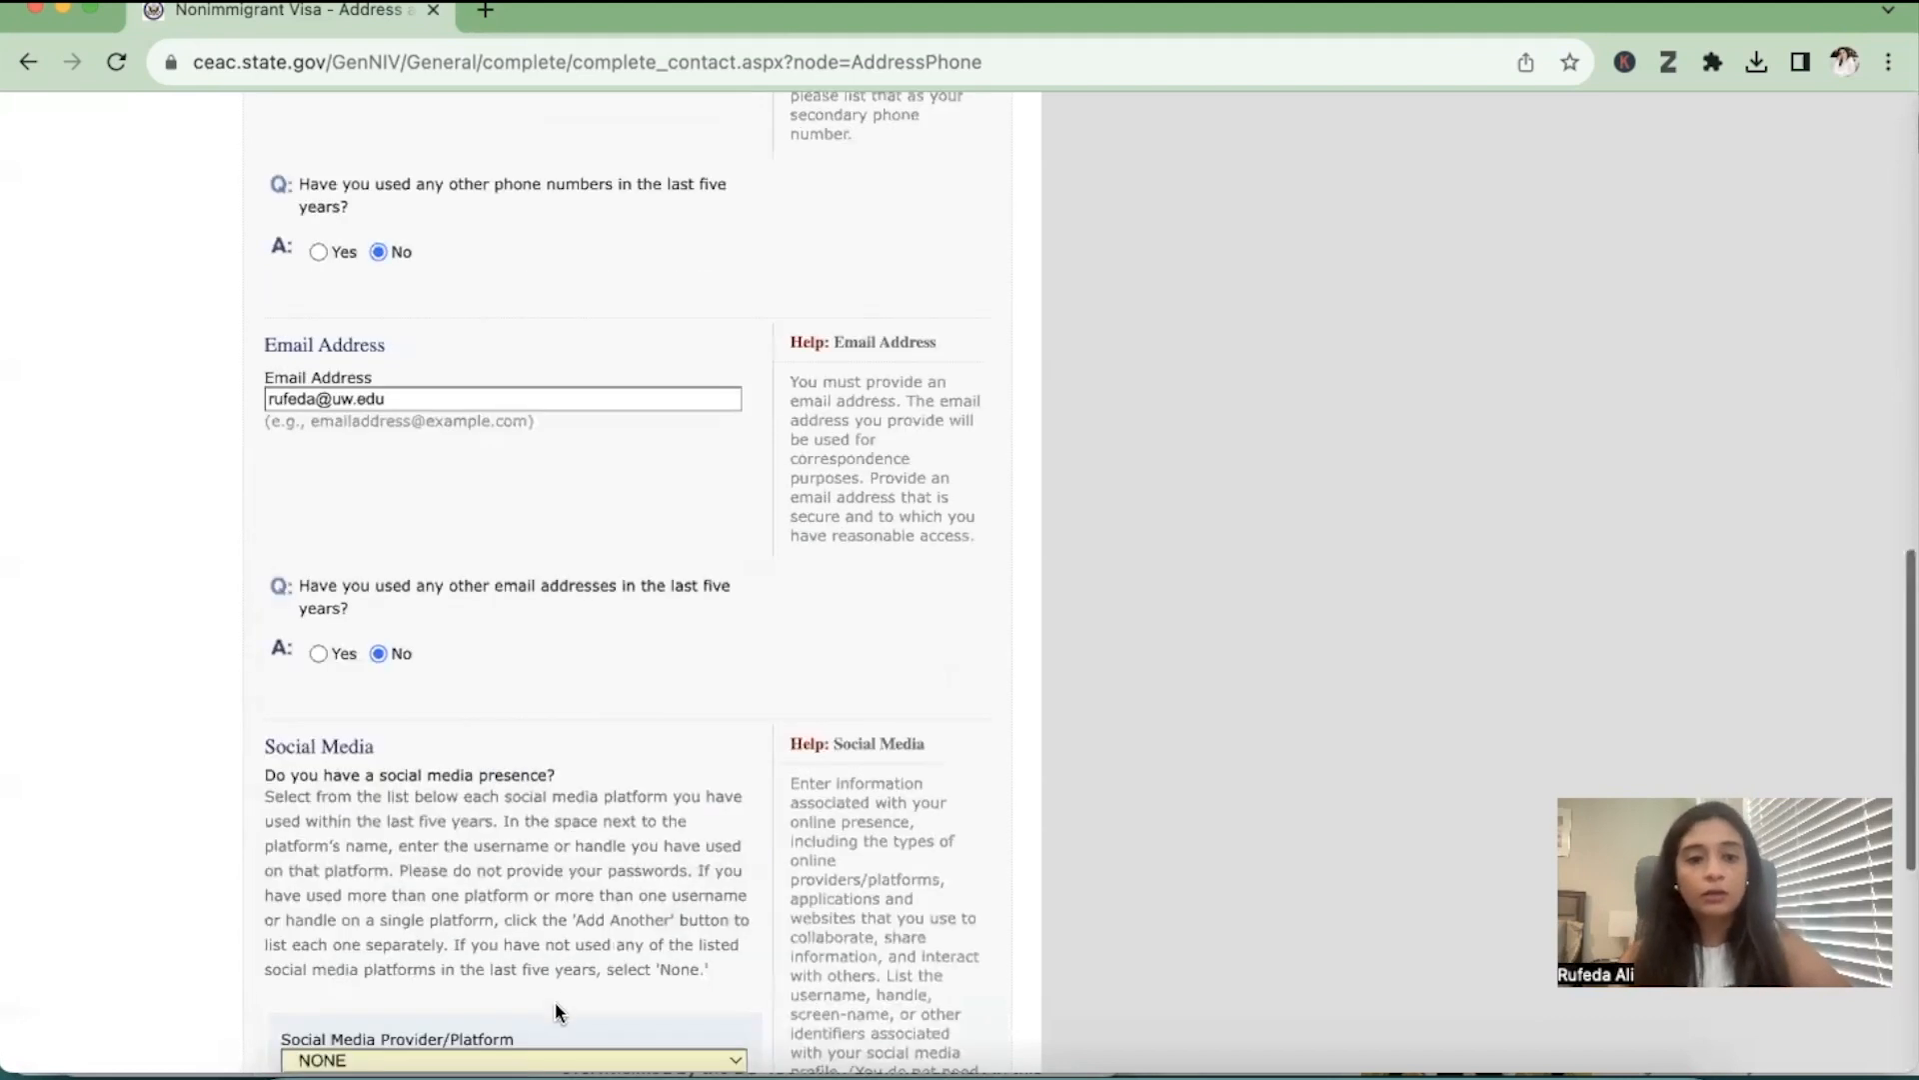
{"action": "left_click", "coordinate": [876, 879]}
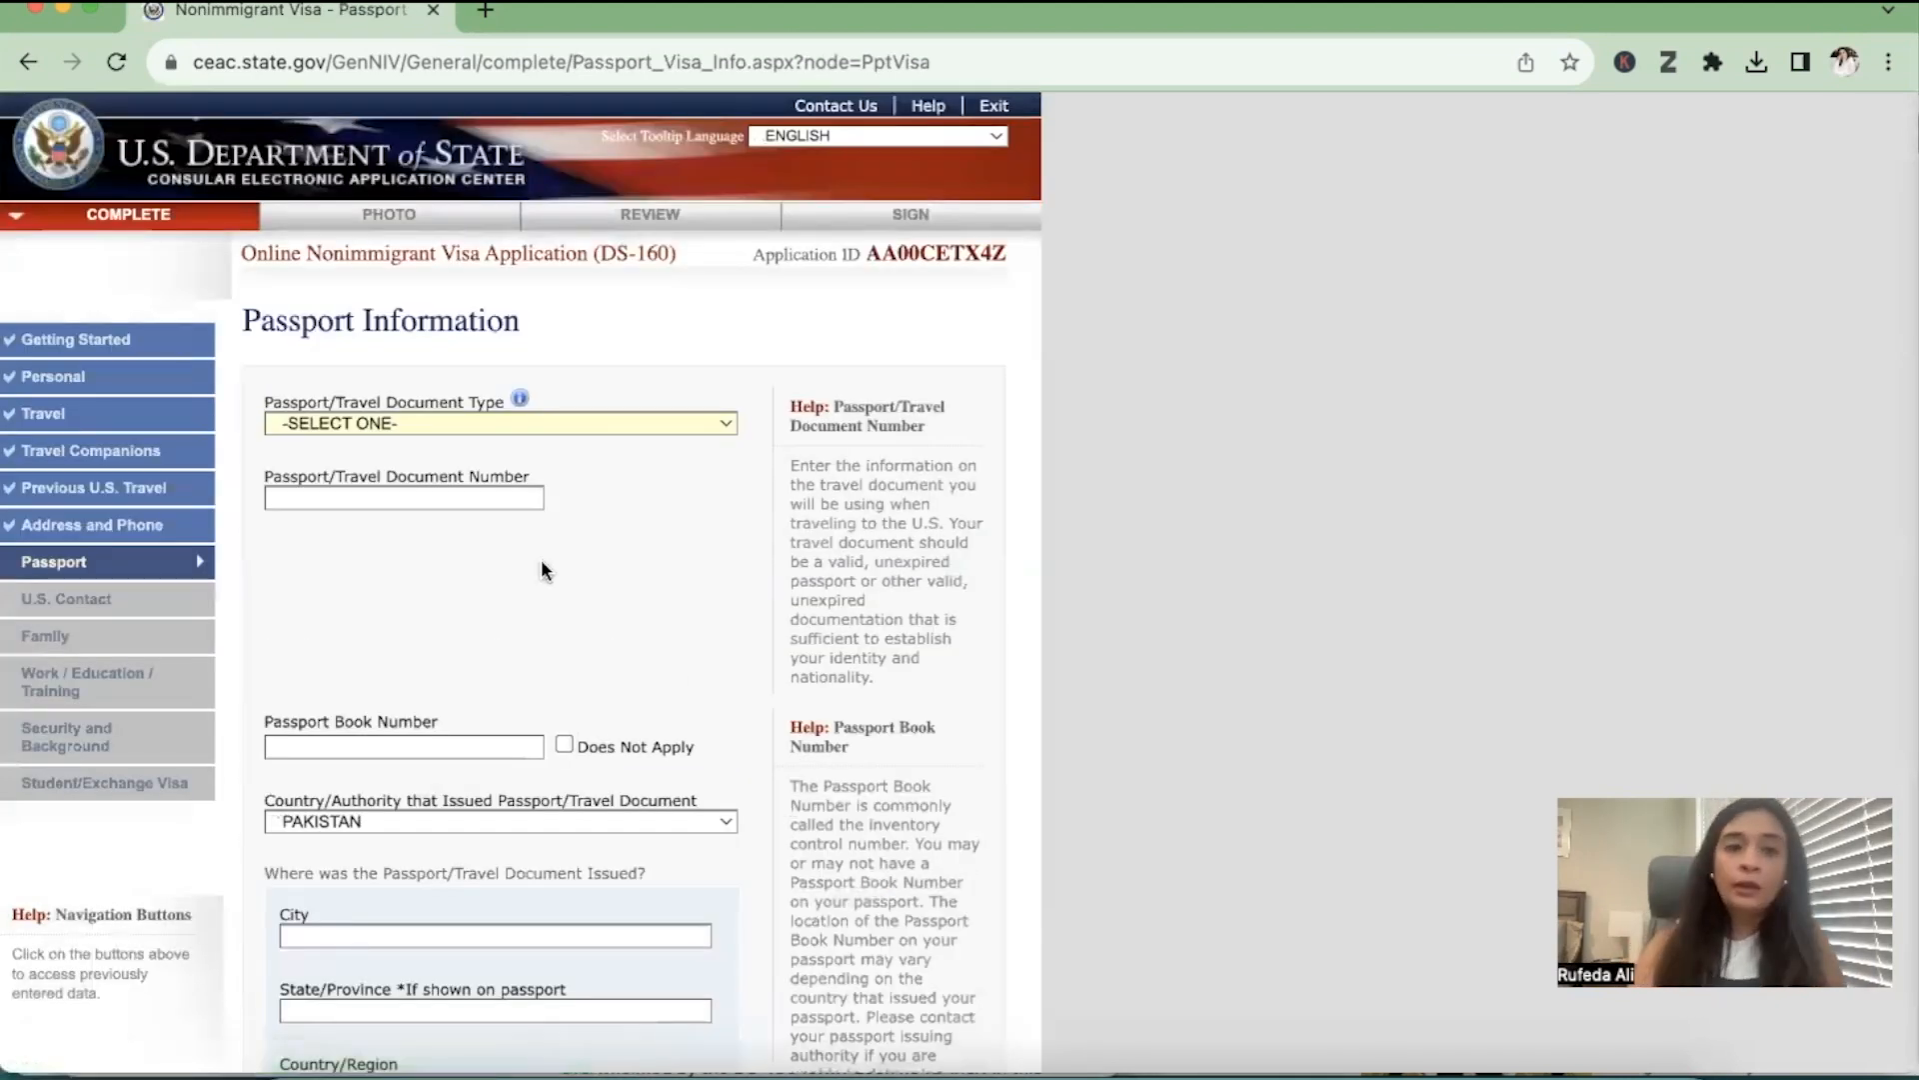
Choose REGULAR as the passport/travel document type and enter the passport number
{"action": "left_click", "coordinate": [509, 426]}
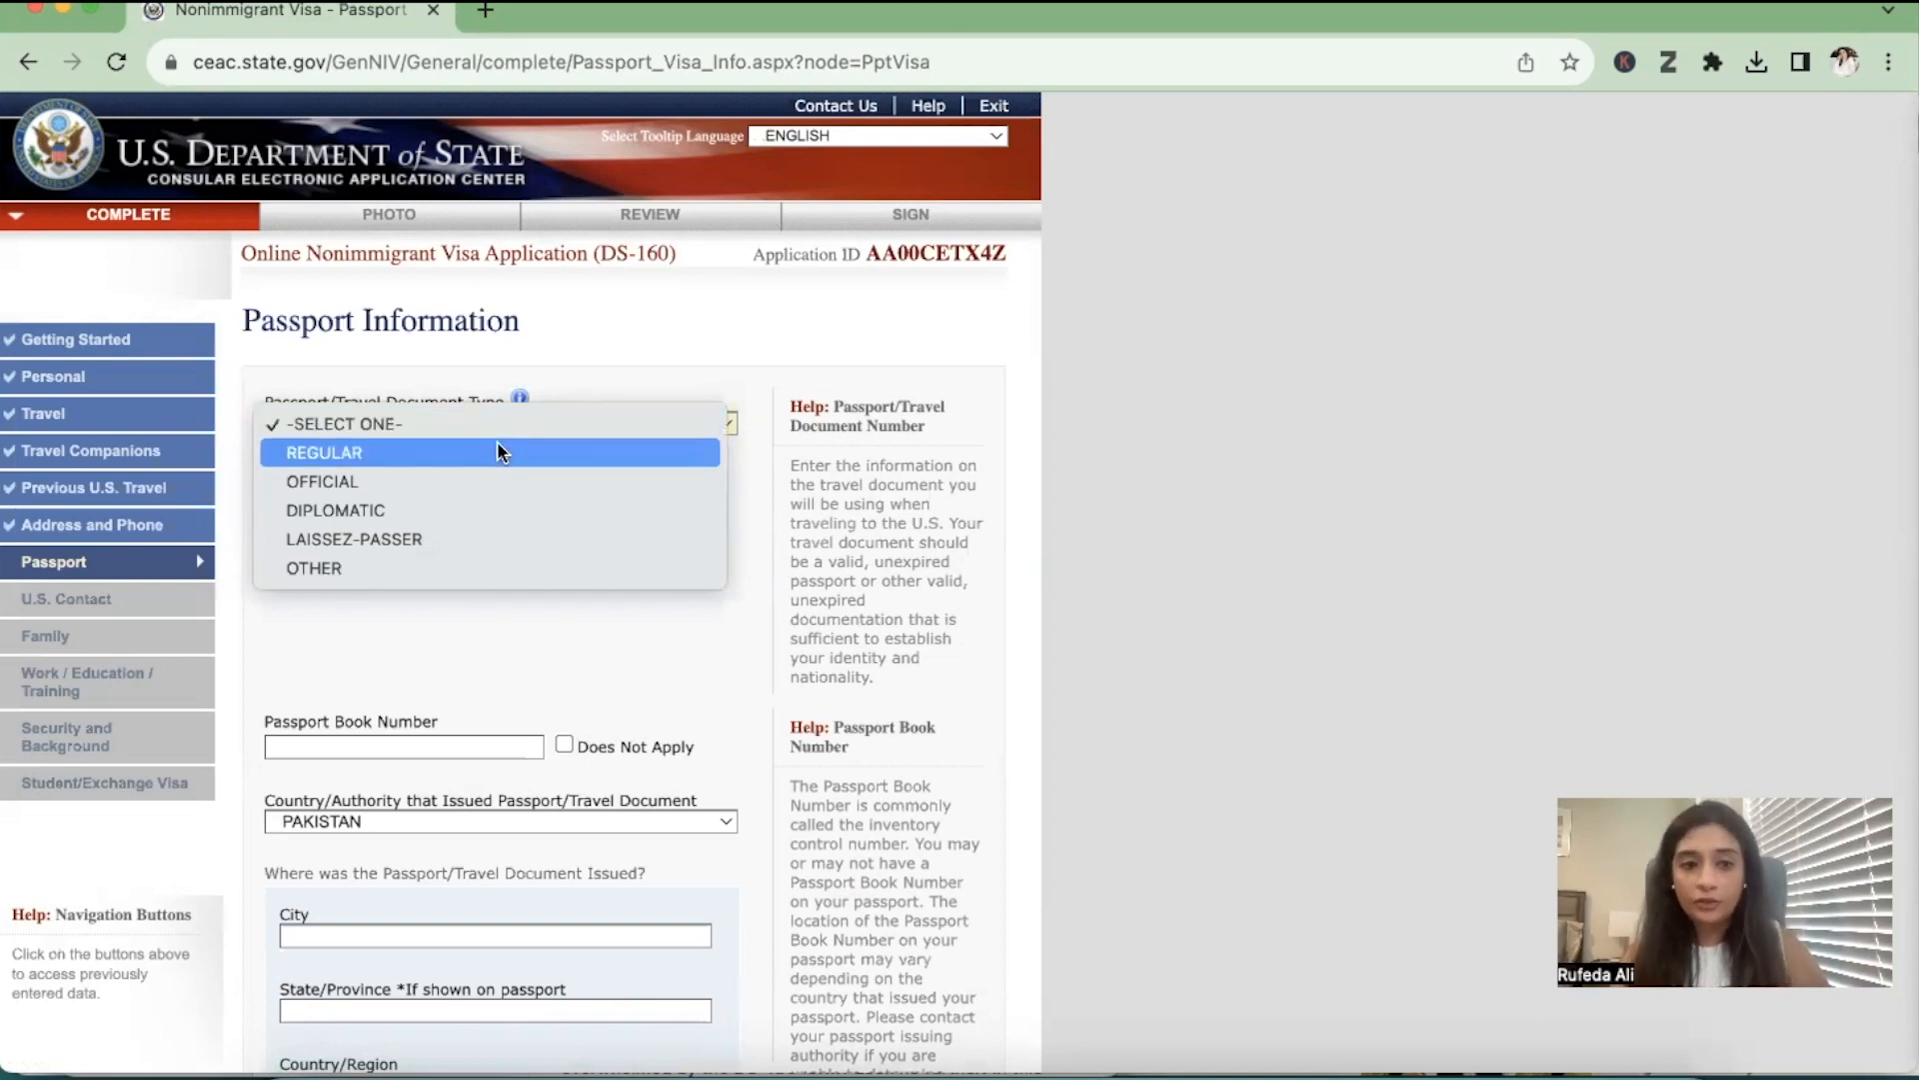
{"action": "left_click", "coordinate": [501, 451]}
{"action": "left_click", "coordinate": [455, 500]}
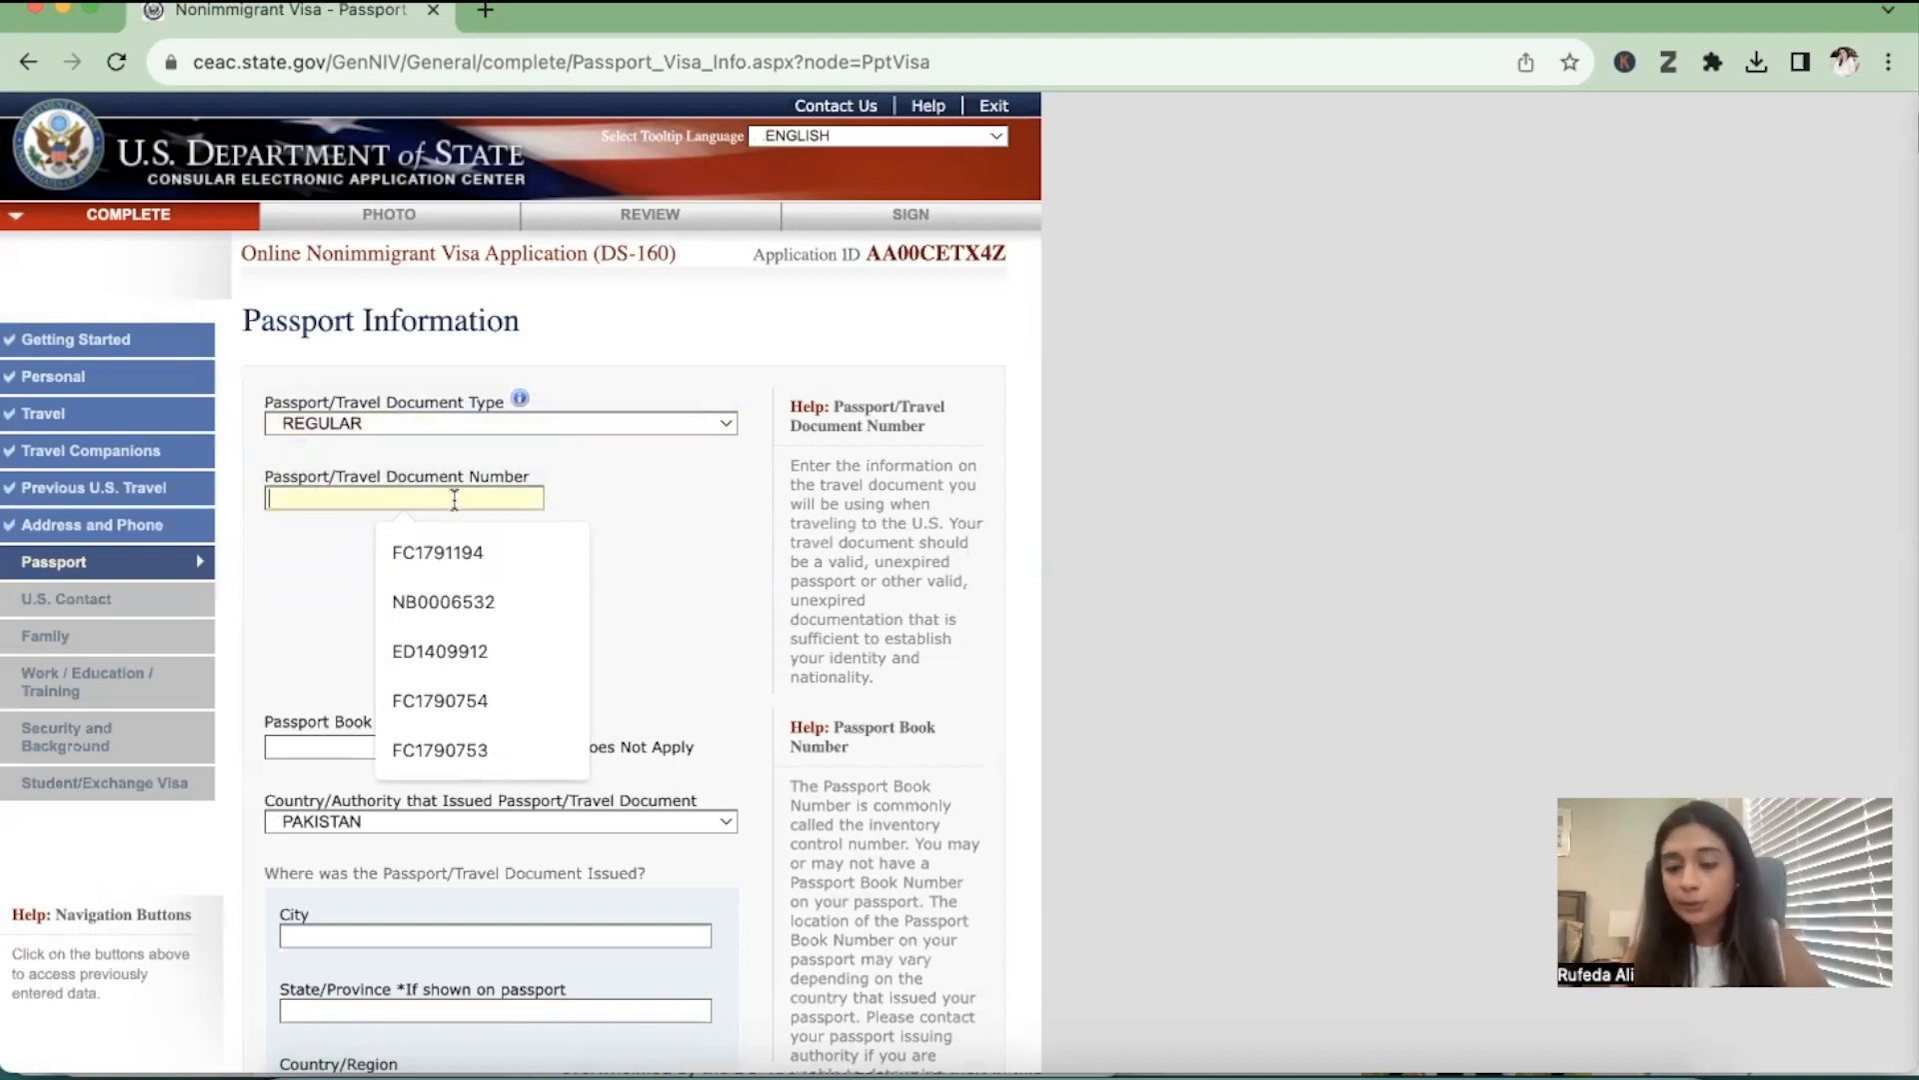
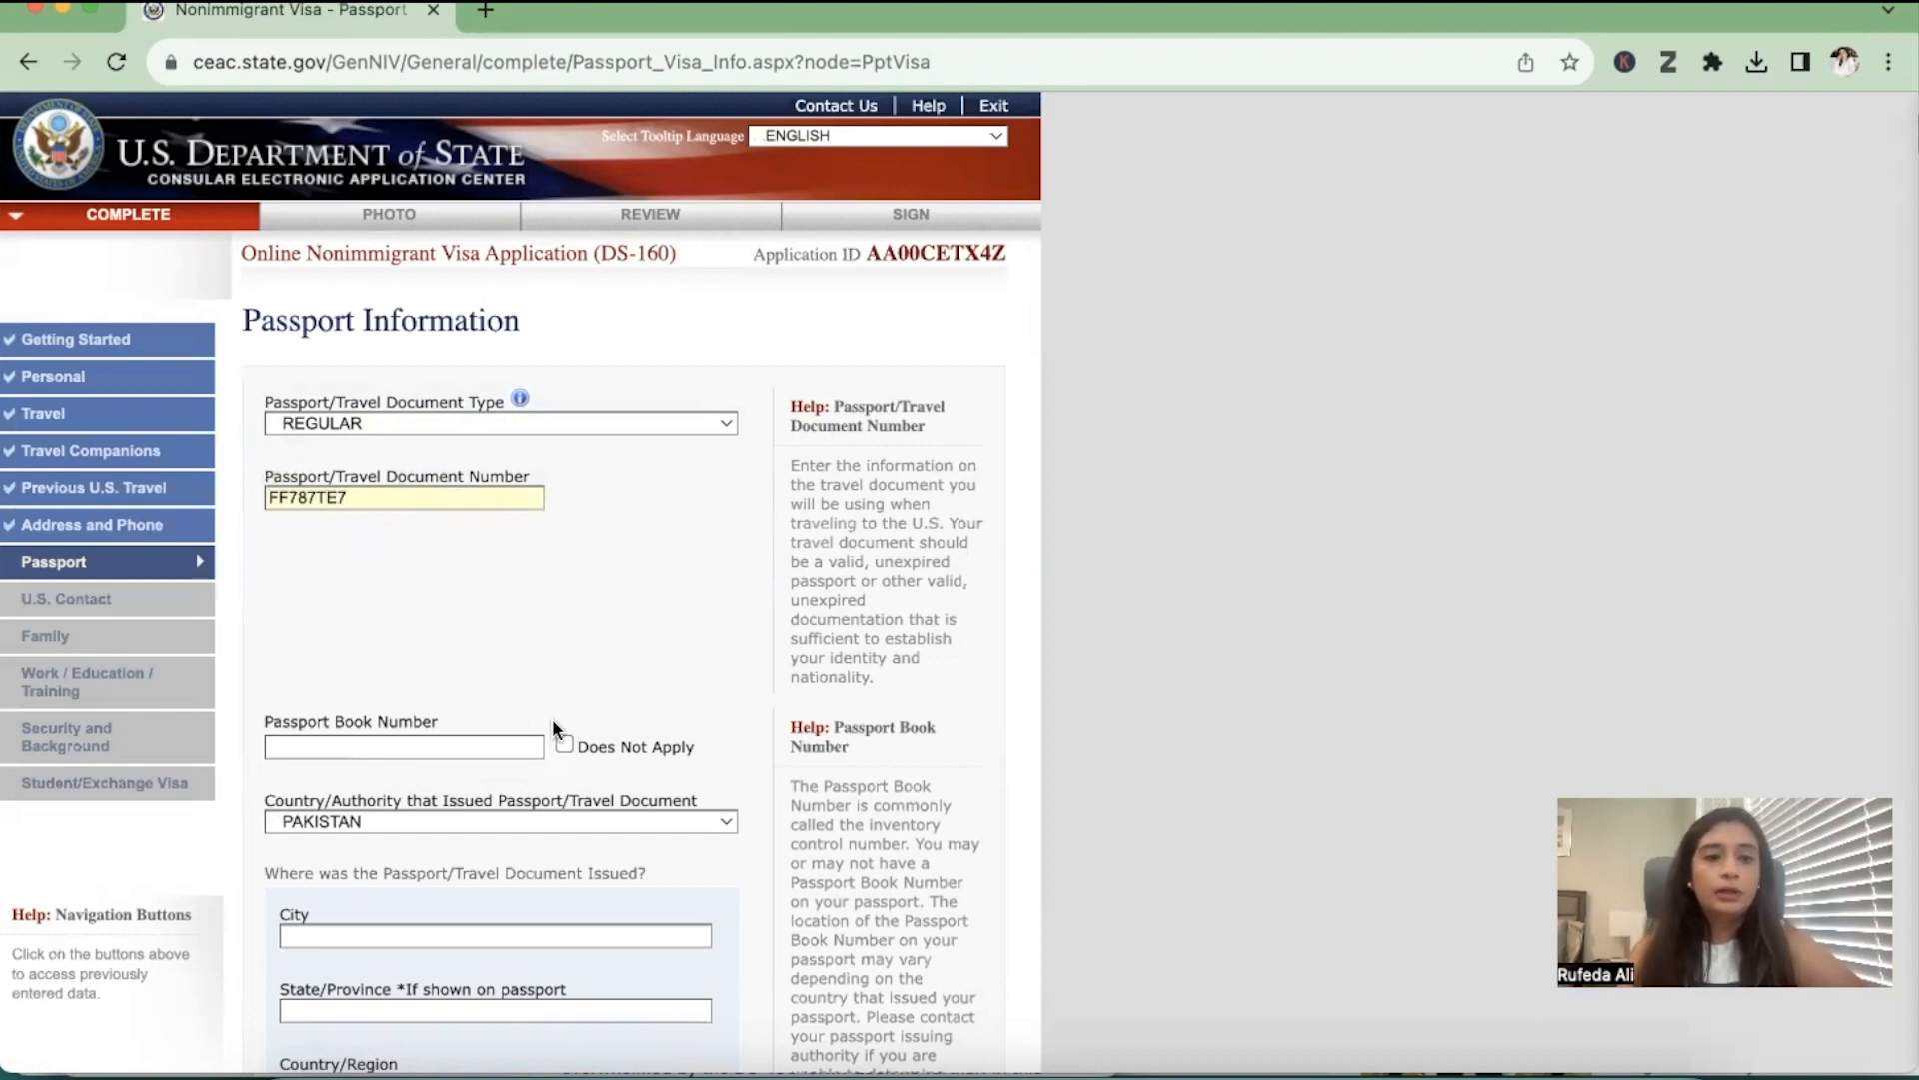
Enter a placeholder value for the passport book number
{"action": "scroll", "coordinate": [555, 727], "scroll_direction": "down", "scroll_amount": 5}
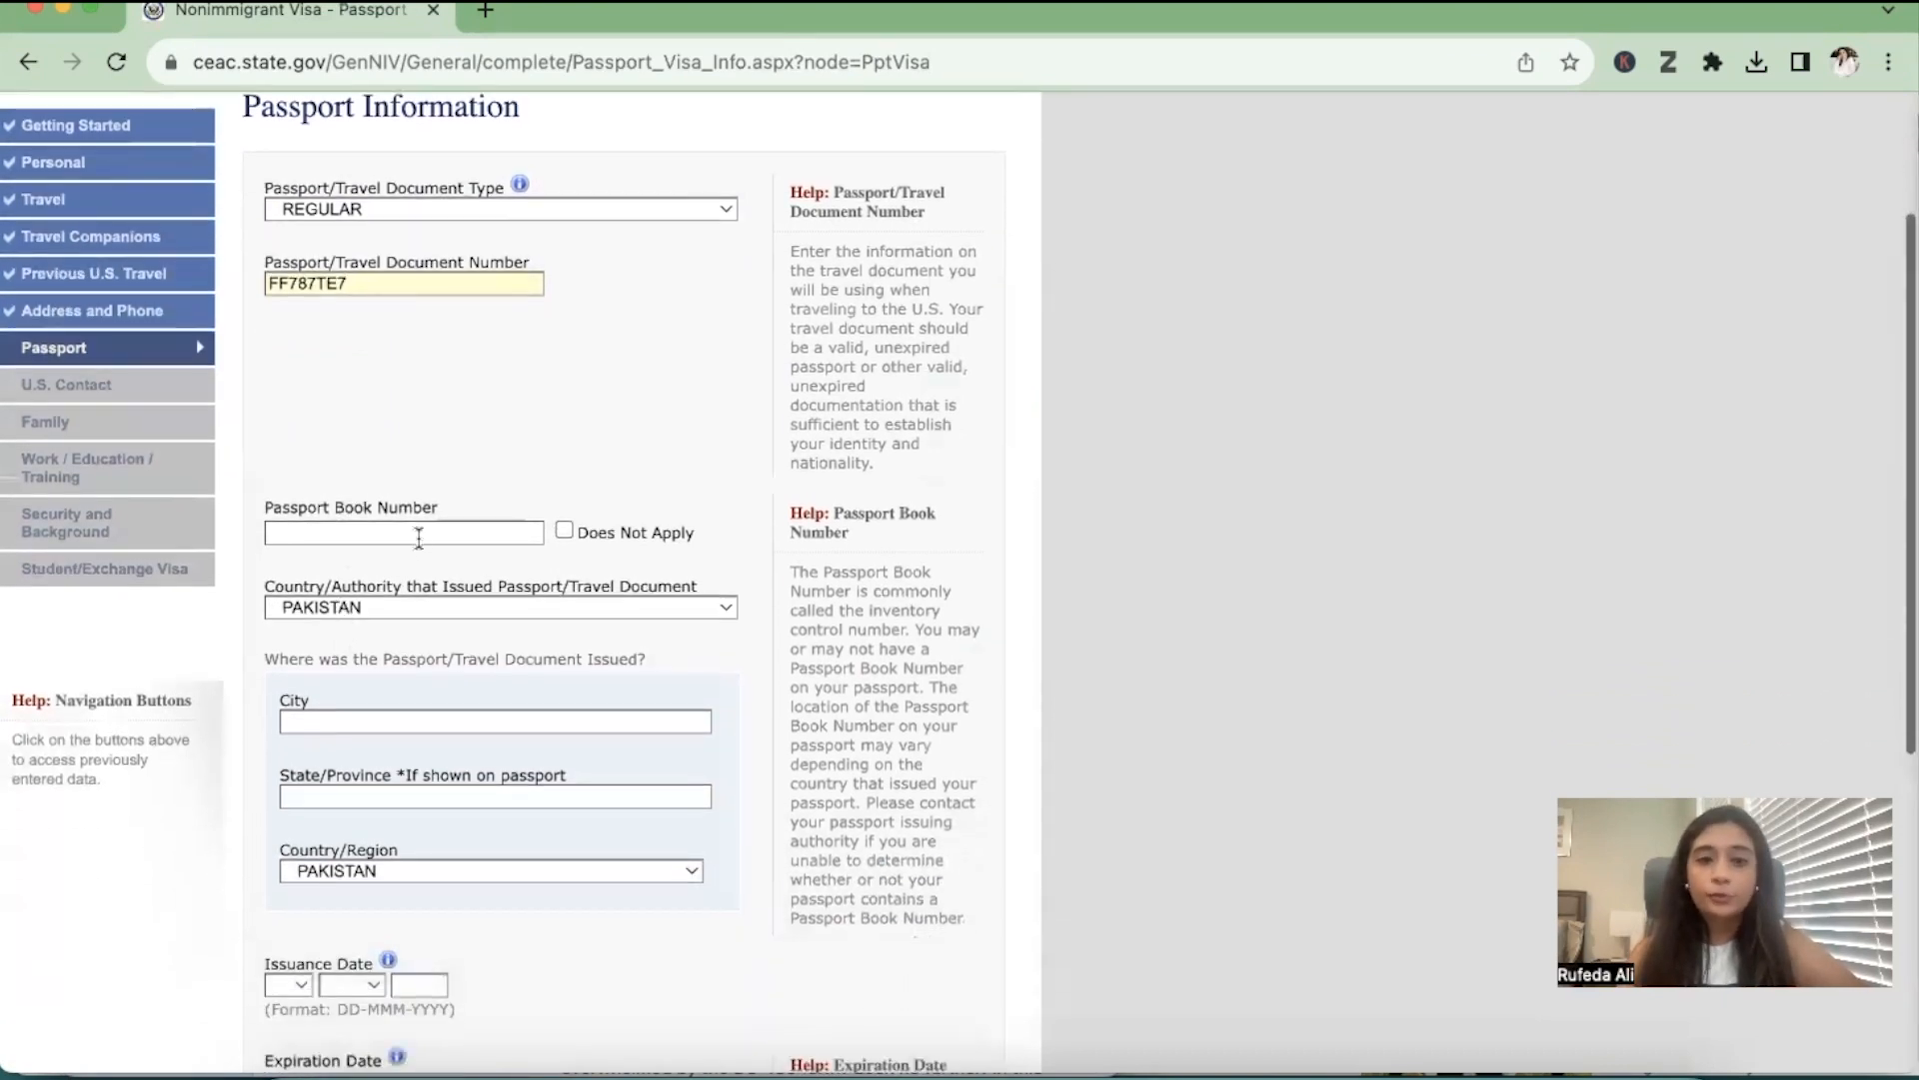
{"action": "left_click", "coordinate": [419, 530]}
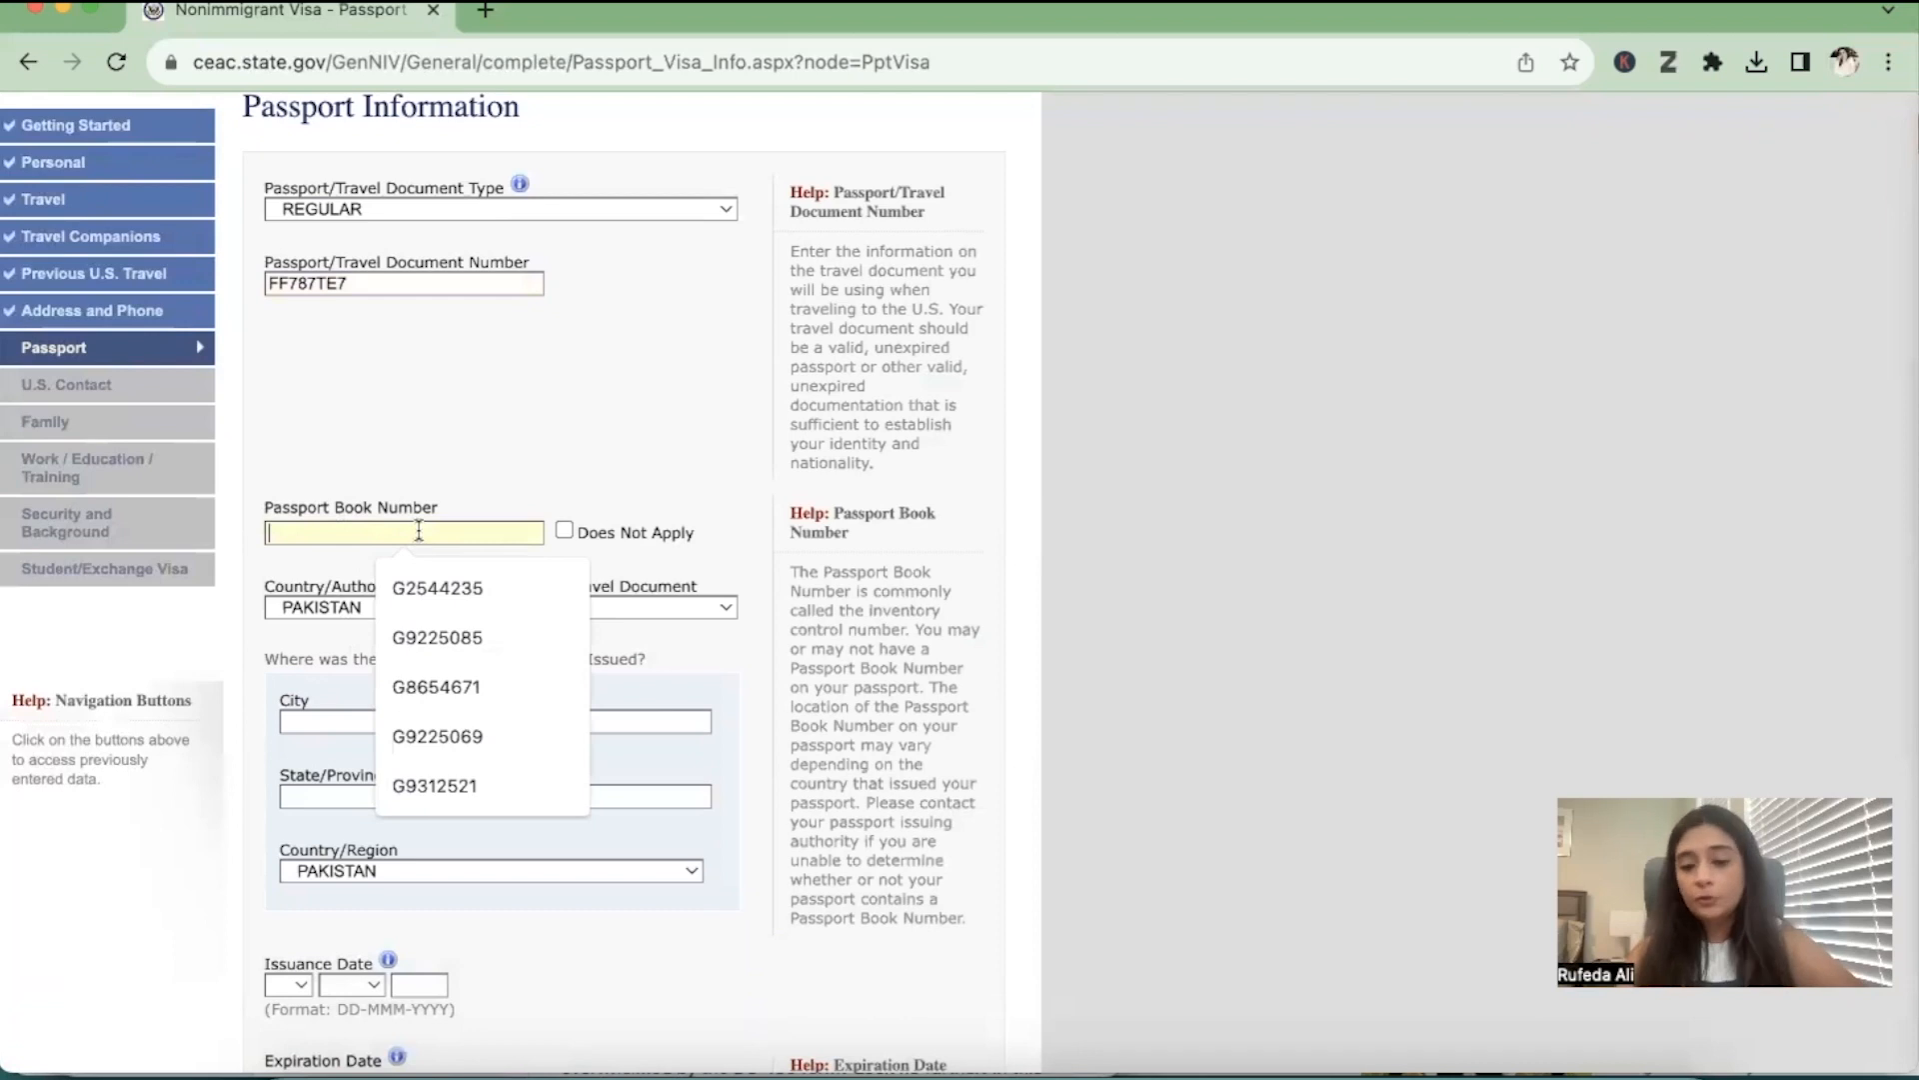
{"action": "type", "text": "I20"}
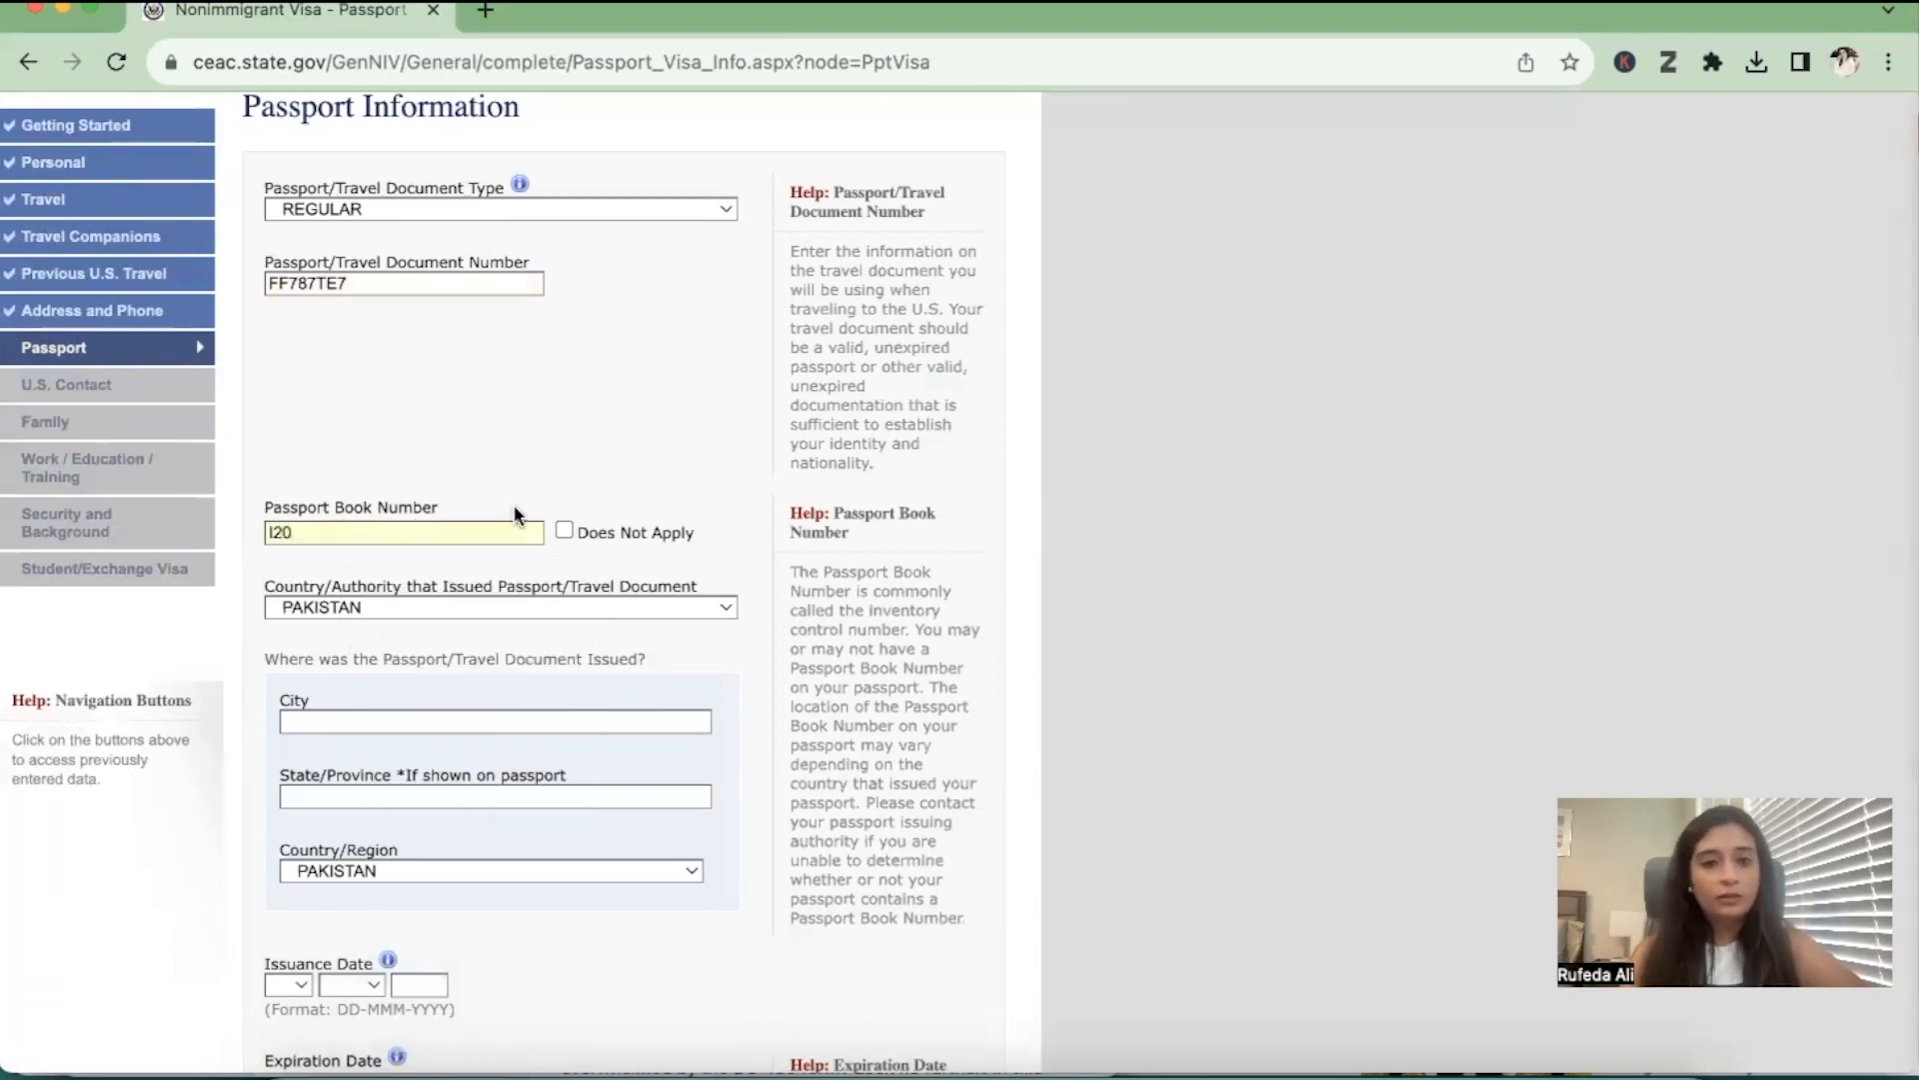
Enter KARACHI as the city and SINDH as the state/province where the passport was issued
{"action": "scroll", "coordinate": [524, 500], "scroll_direction": "down", "scroll_amount": 1}
{"action": "scroll", "coordinate": [524, 501], "scroll_direction": "down", "scroll_amount": 1}
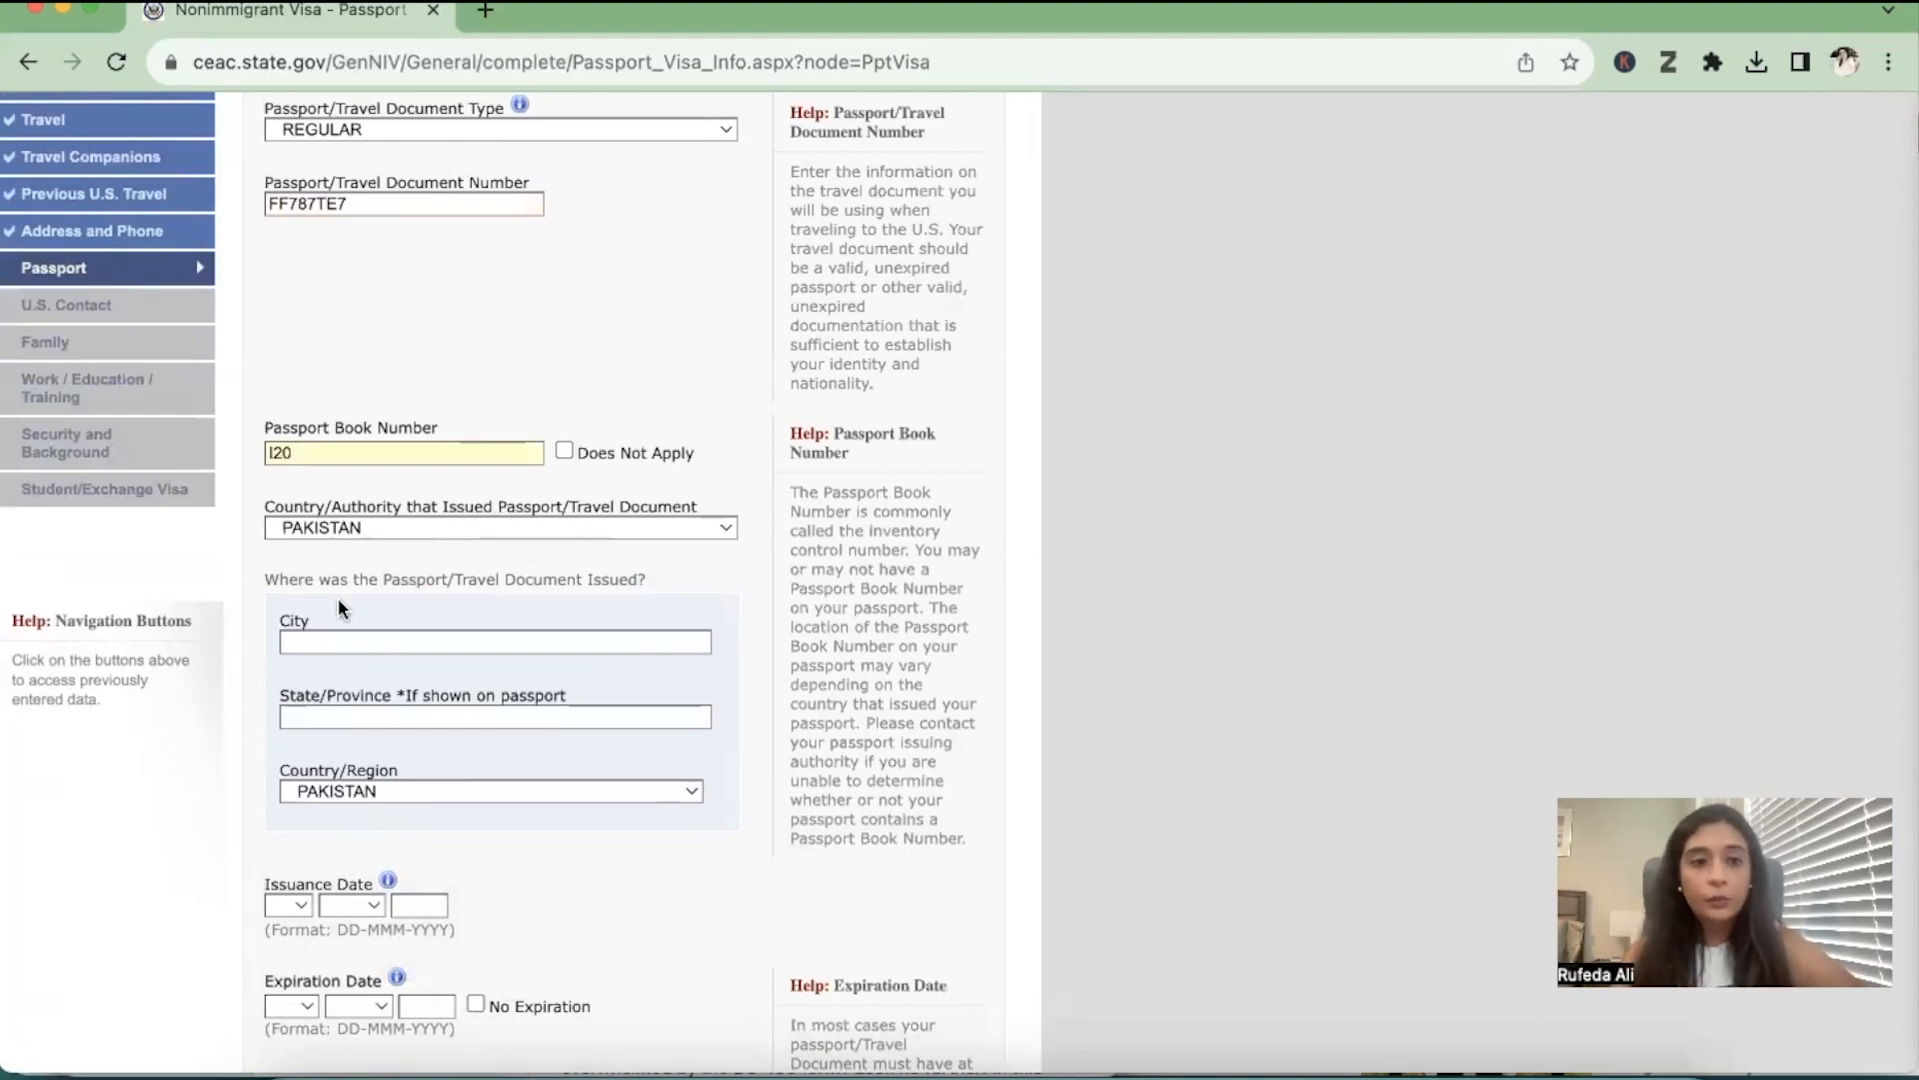
{"action": "left_click", "coordinate": [489, 642]}
{"action": "type", "text": "KARACHI"}
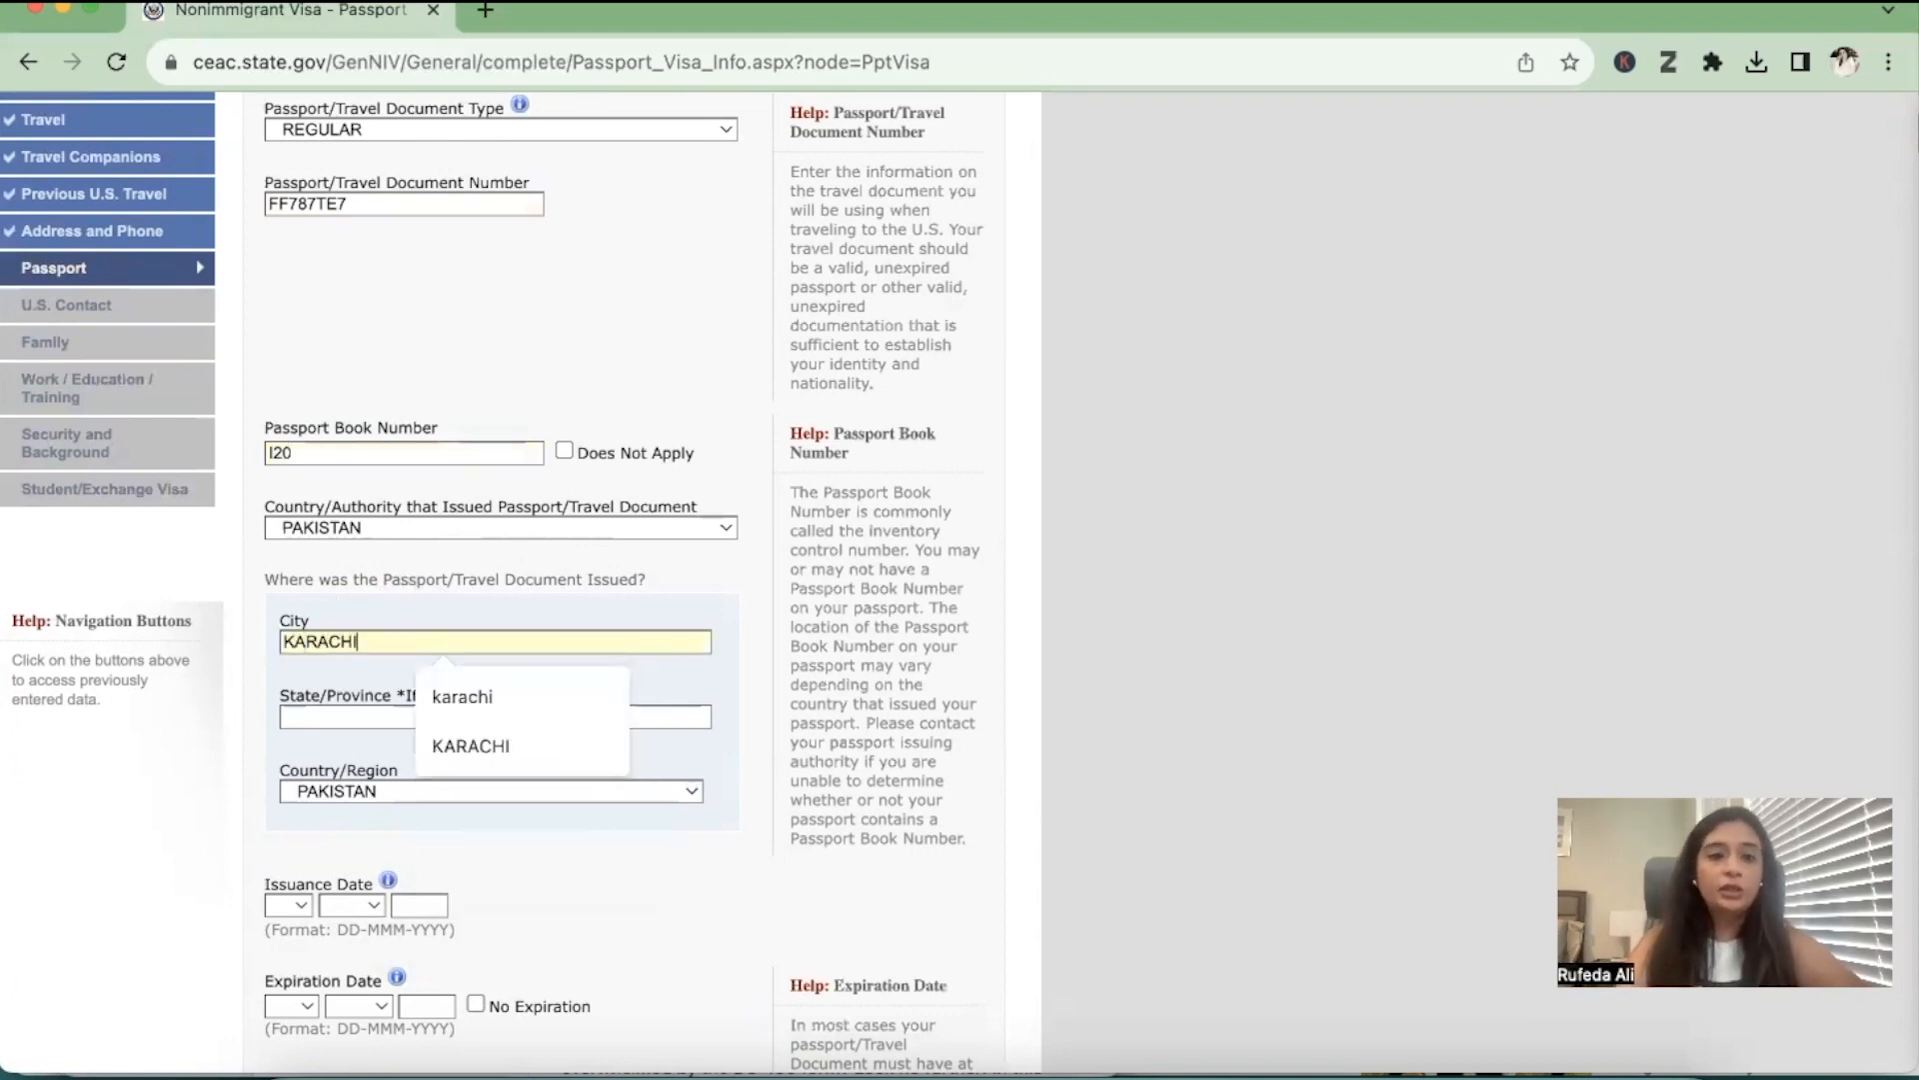
{"action": "key", "text": "Tab"}
{"action": "type", "text": "SINDH"}
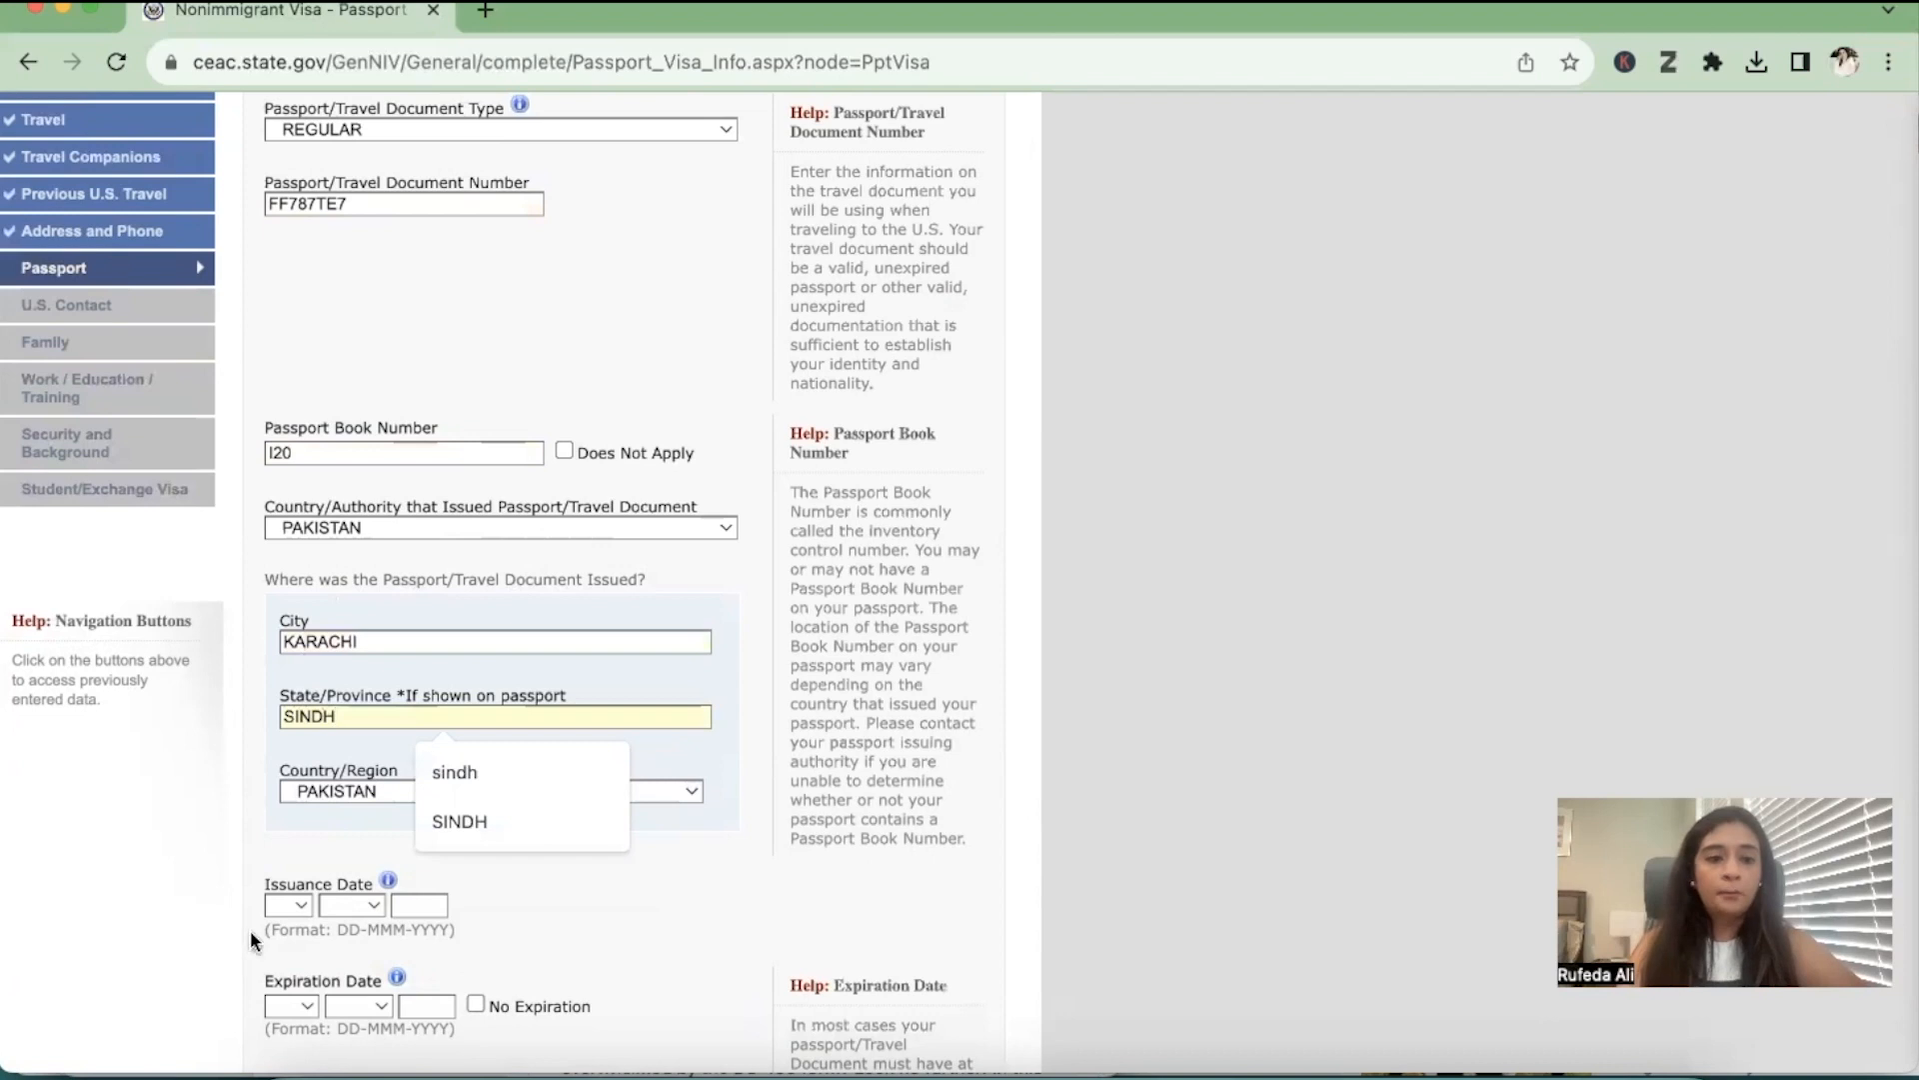
{"action": "left_click", "coordinate": [192, 868]}
Set the passport's issuance date to a day in March 2017
{"action": "scroll", "coordinate": [192, 868], "scroll_direction": "down", "scroll_amount": 3}
{"action": "left_click", "coordinate": [289, 749]}
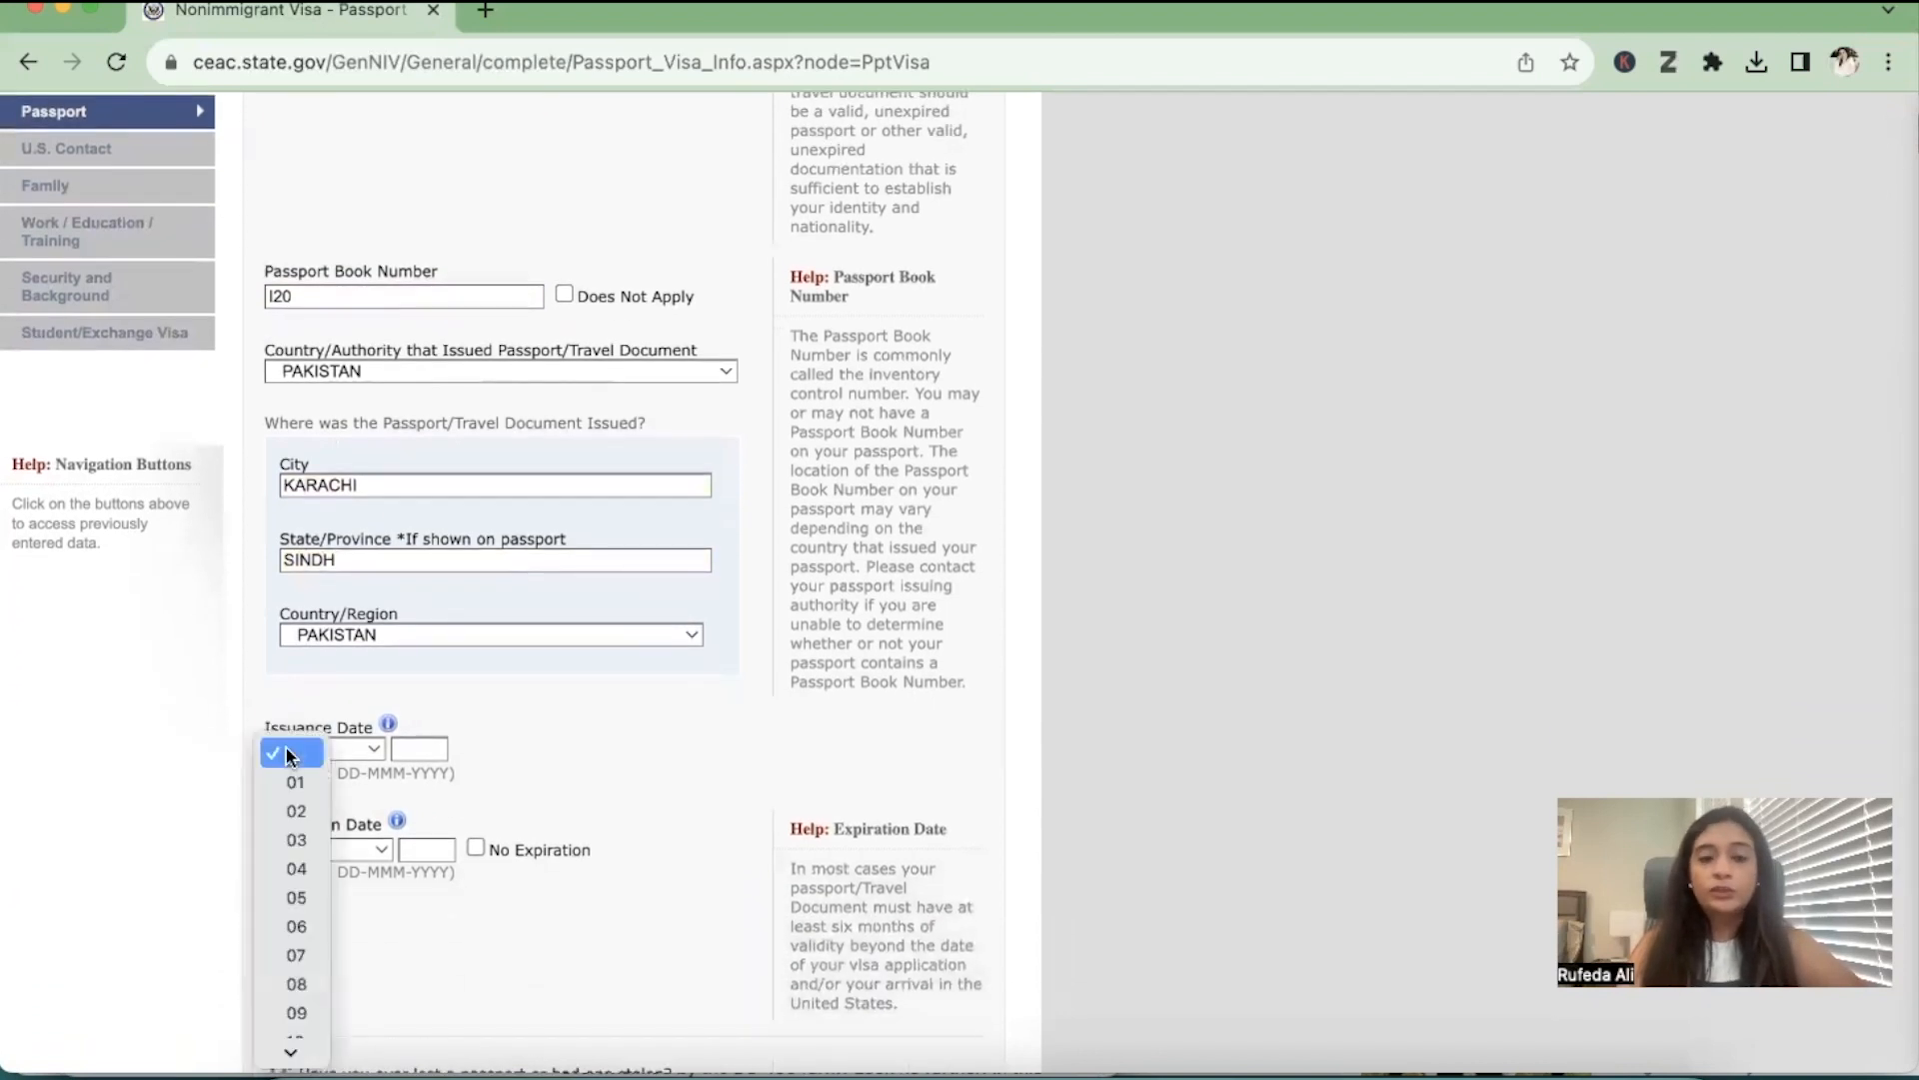
{"action": "left_click", "coordinate": [287, 802]}
{"action": "left_click", "coordinate": [357, 749]}
{"action": "left_click", "coordinate": [370, 843]}
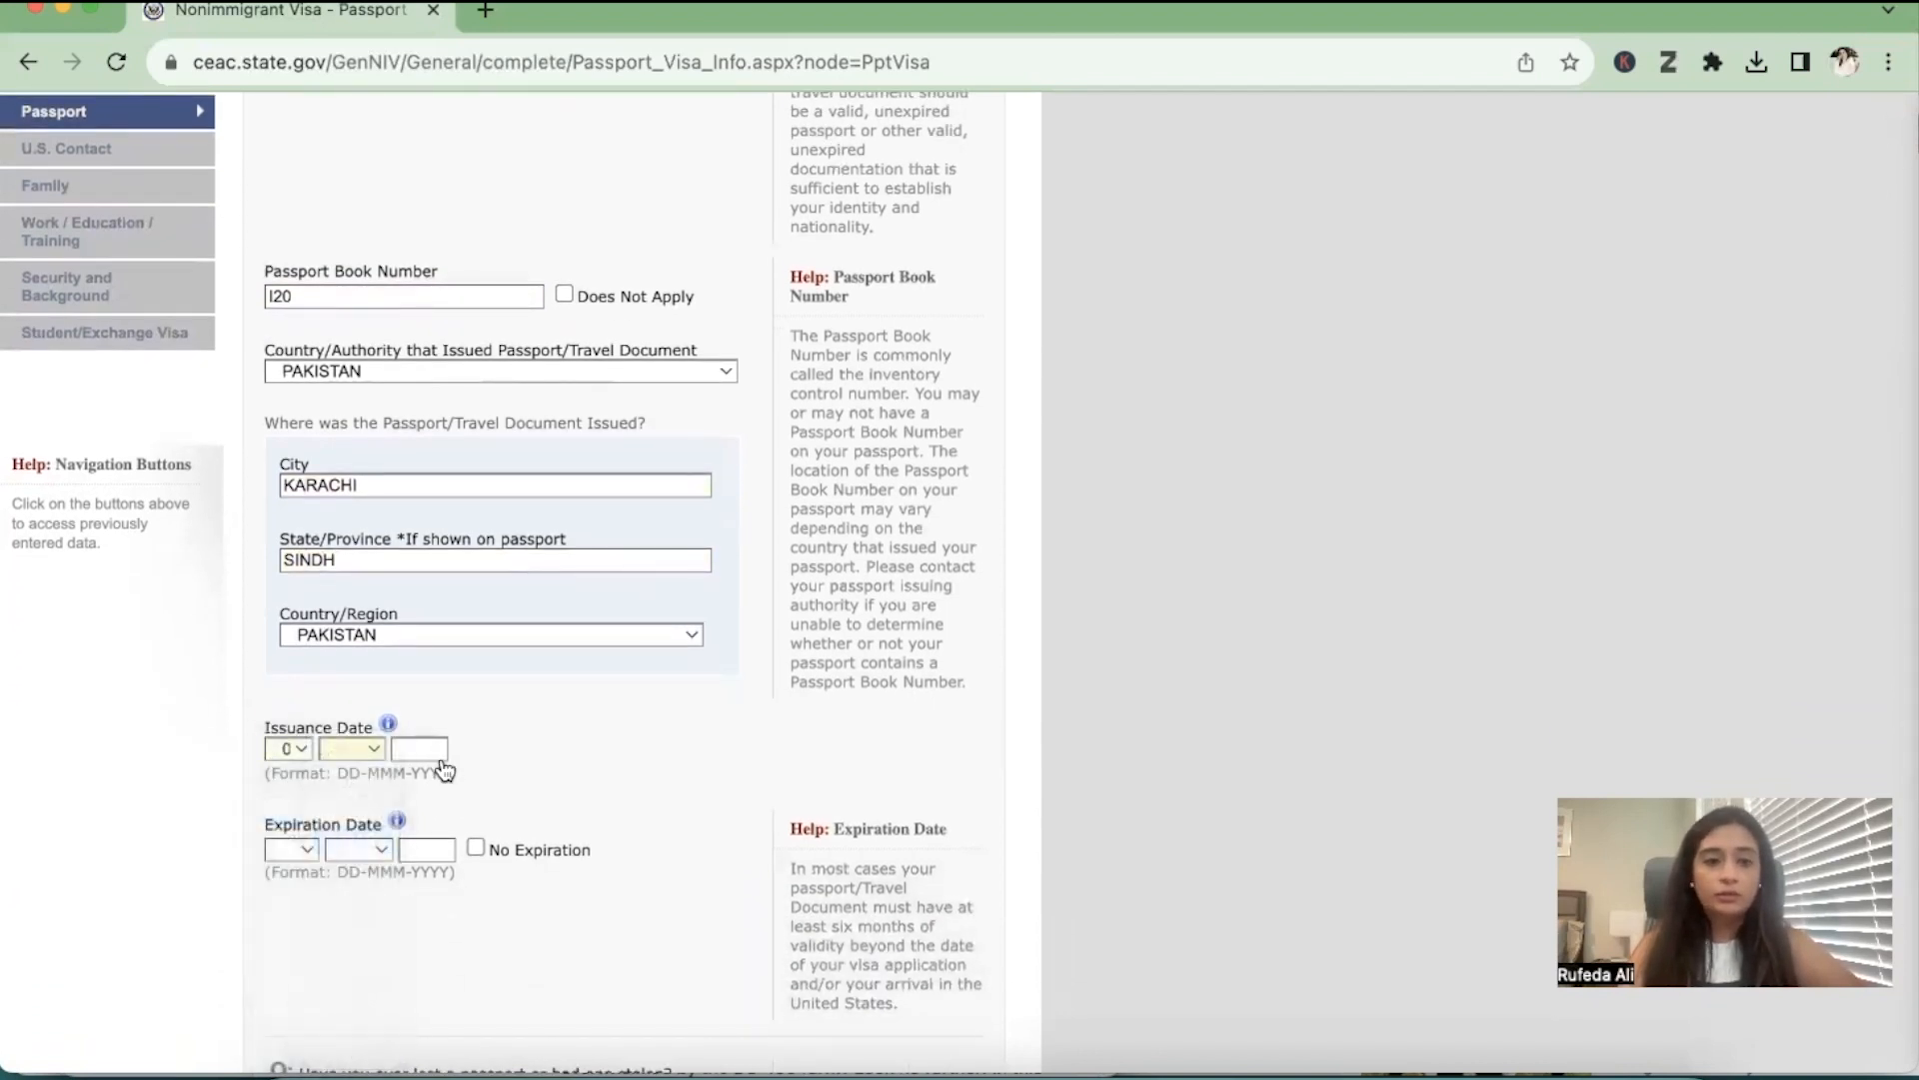
{"action": "left_click", "coordinate": [427, 752]}
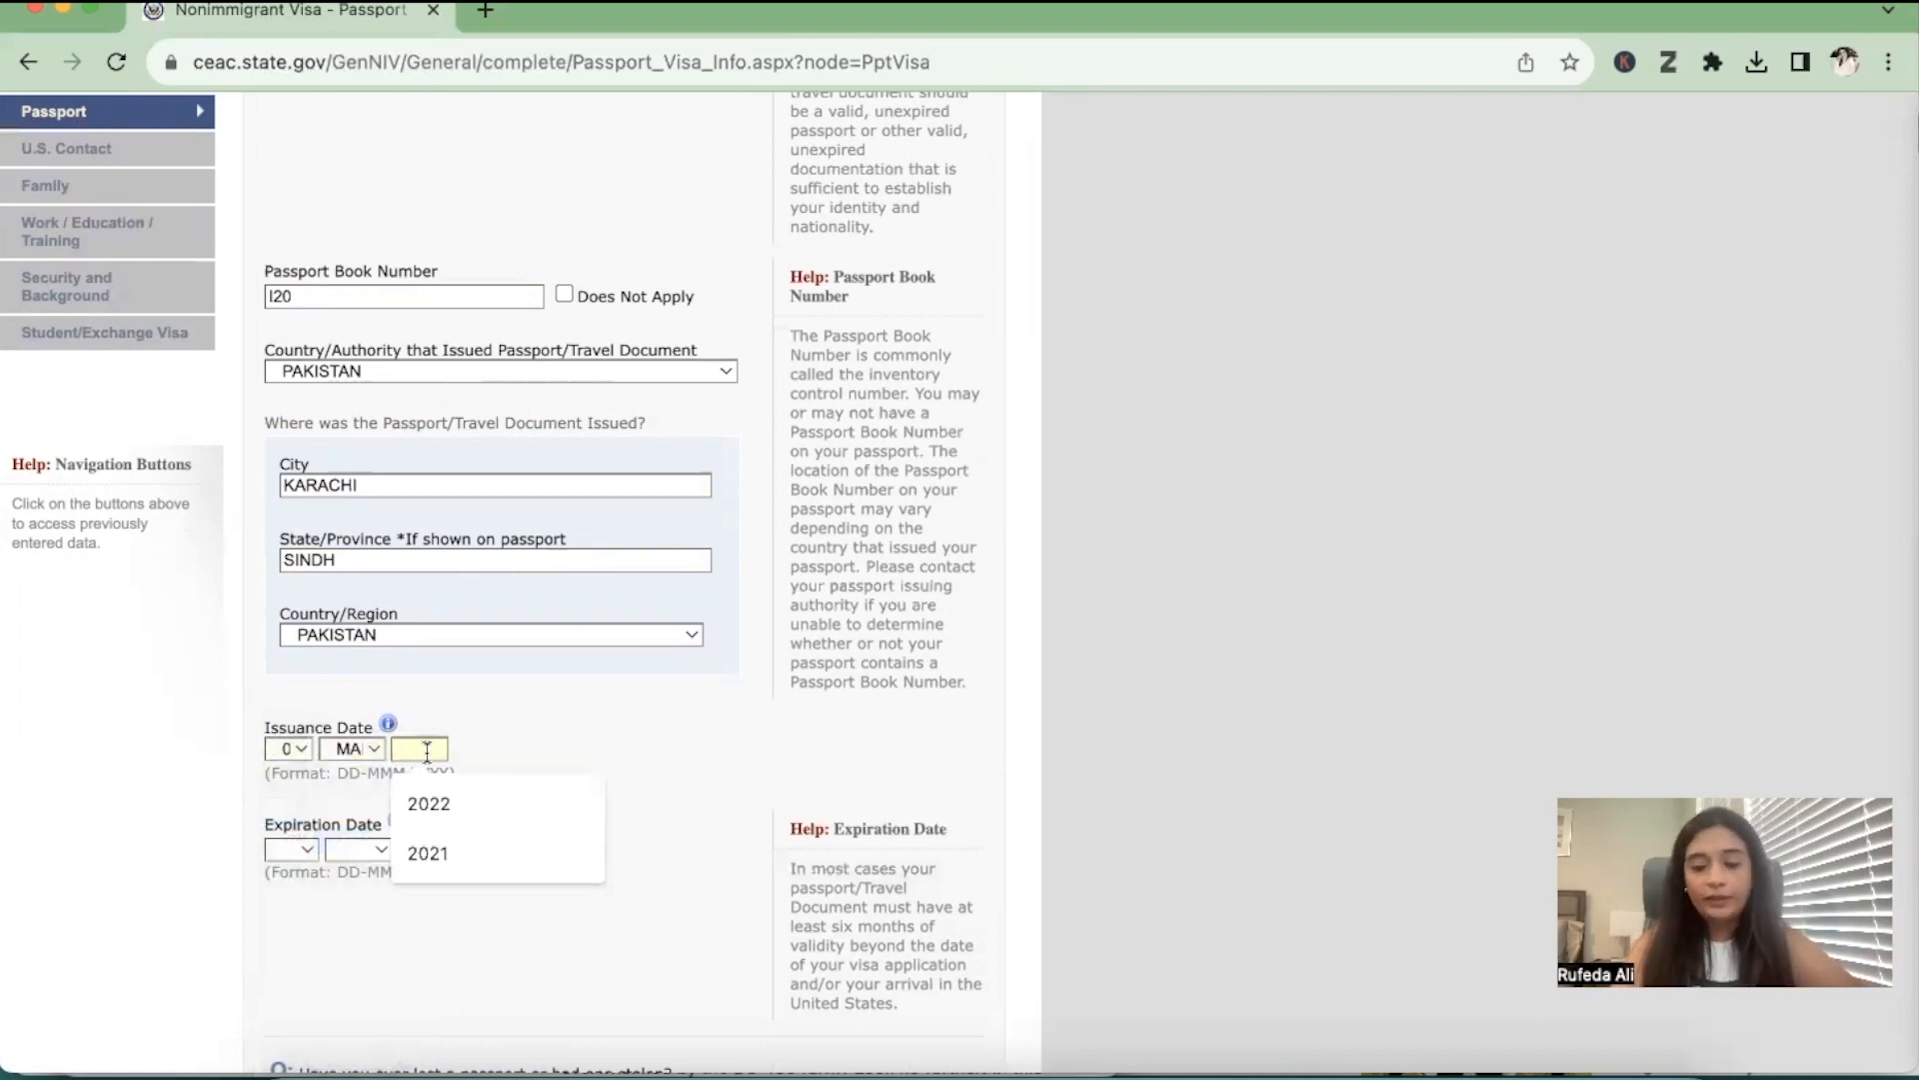
{"action": "type", "text": "2019"}
{"action": "key", "text": "BackSpace"}
{"action": "type", "text": "7"}
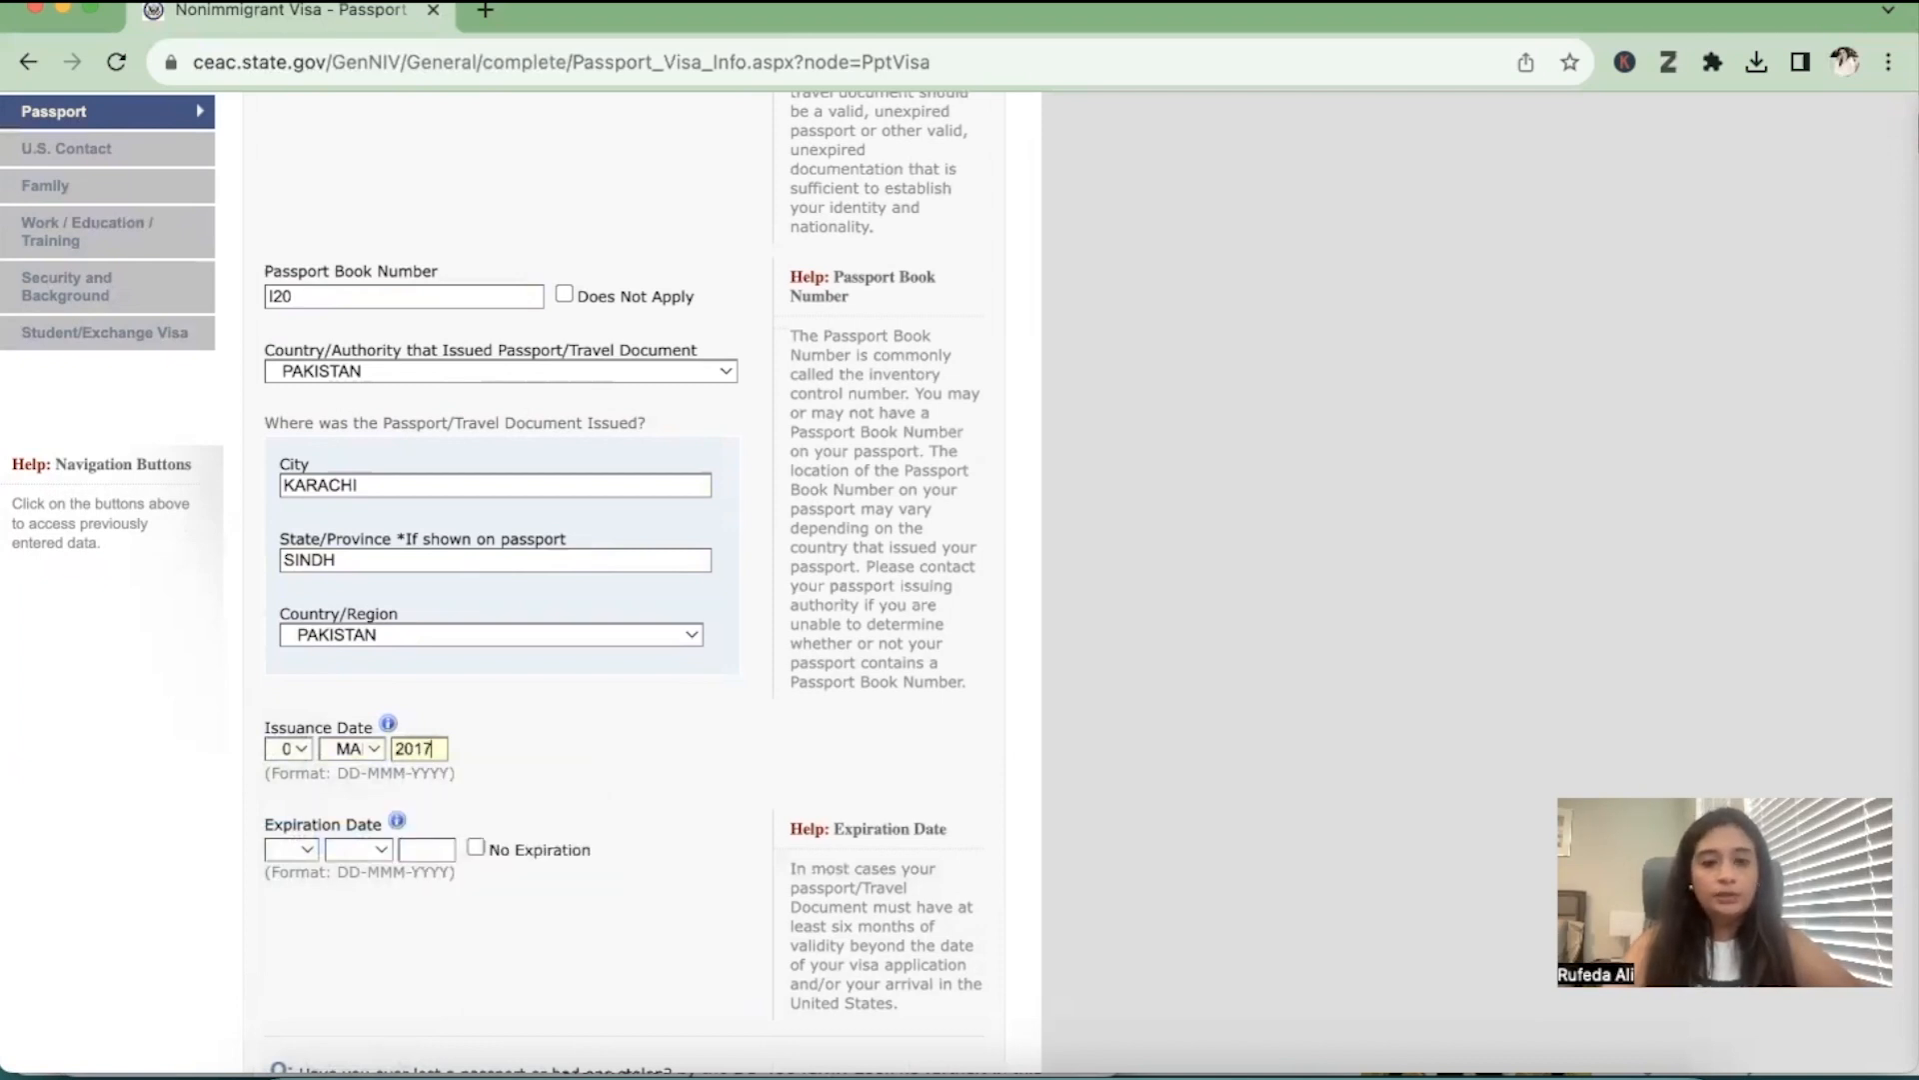
Set the passport's expiration date to a day in April 2027
{"action": "left_click", "coordinate": [313, 849]}
{"action": "left_click", "coordinate": [296, 940]}
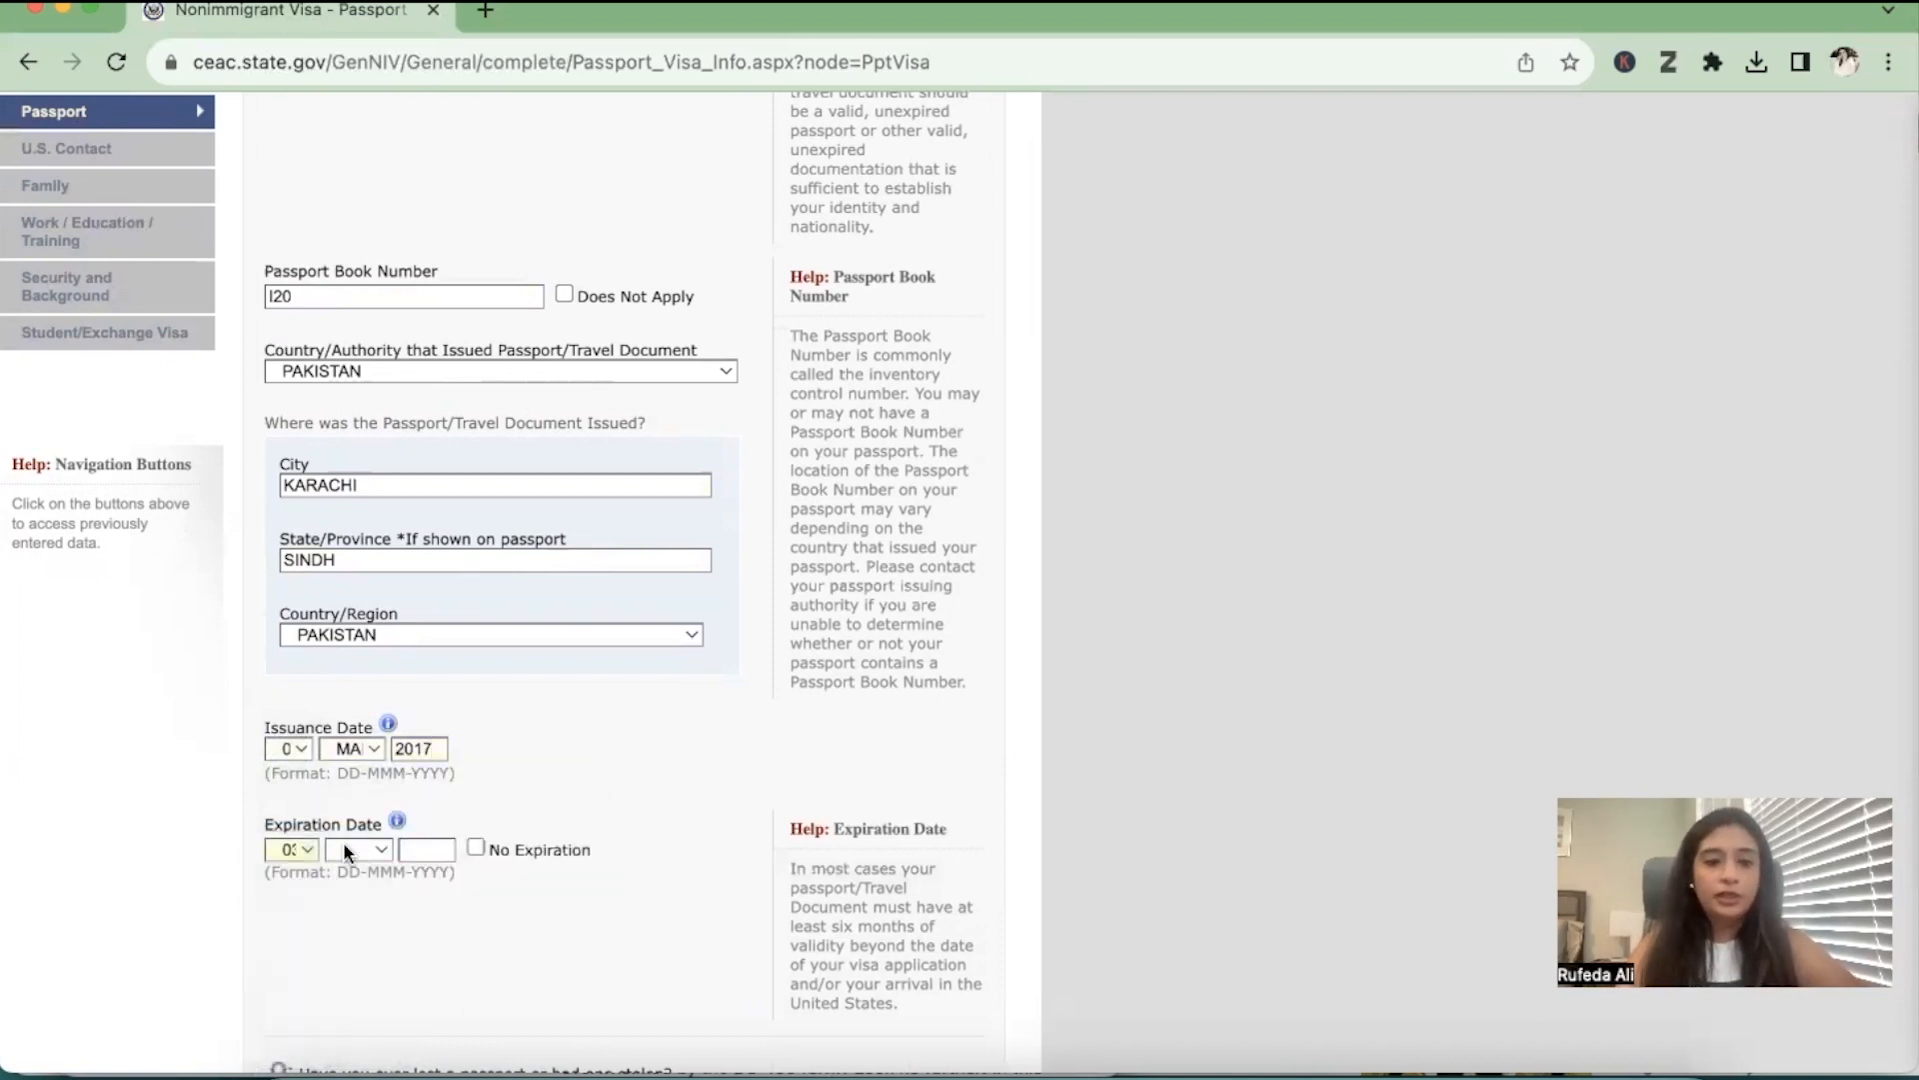
{"action": "left_click", "coordinate": [344, 849]}
{"action": "left_click", "coordinate": [361, 970]}
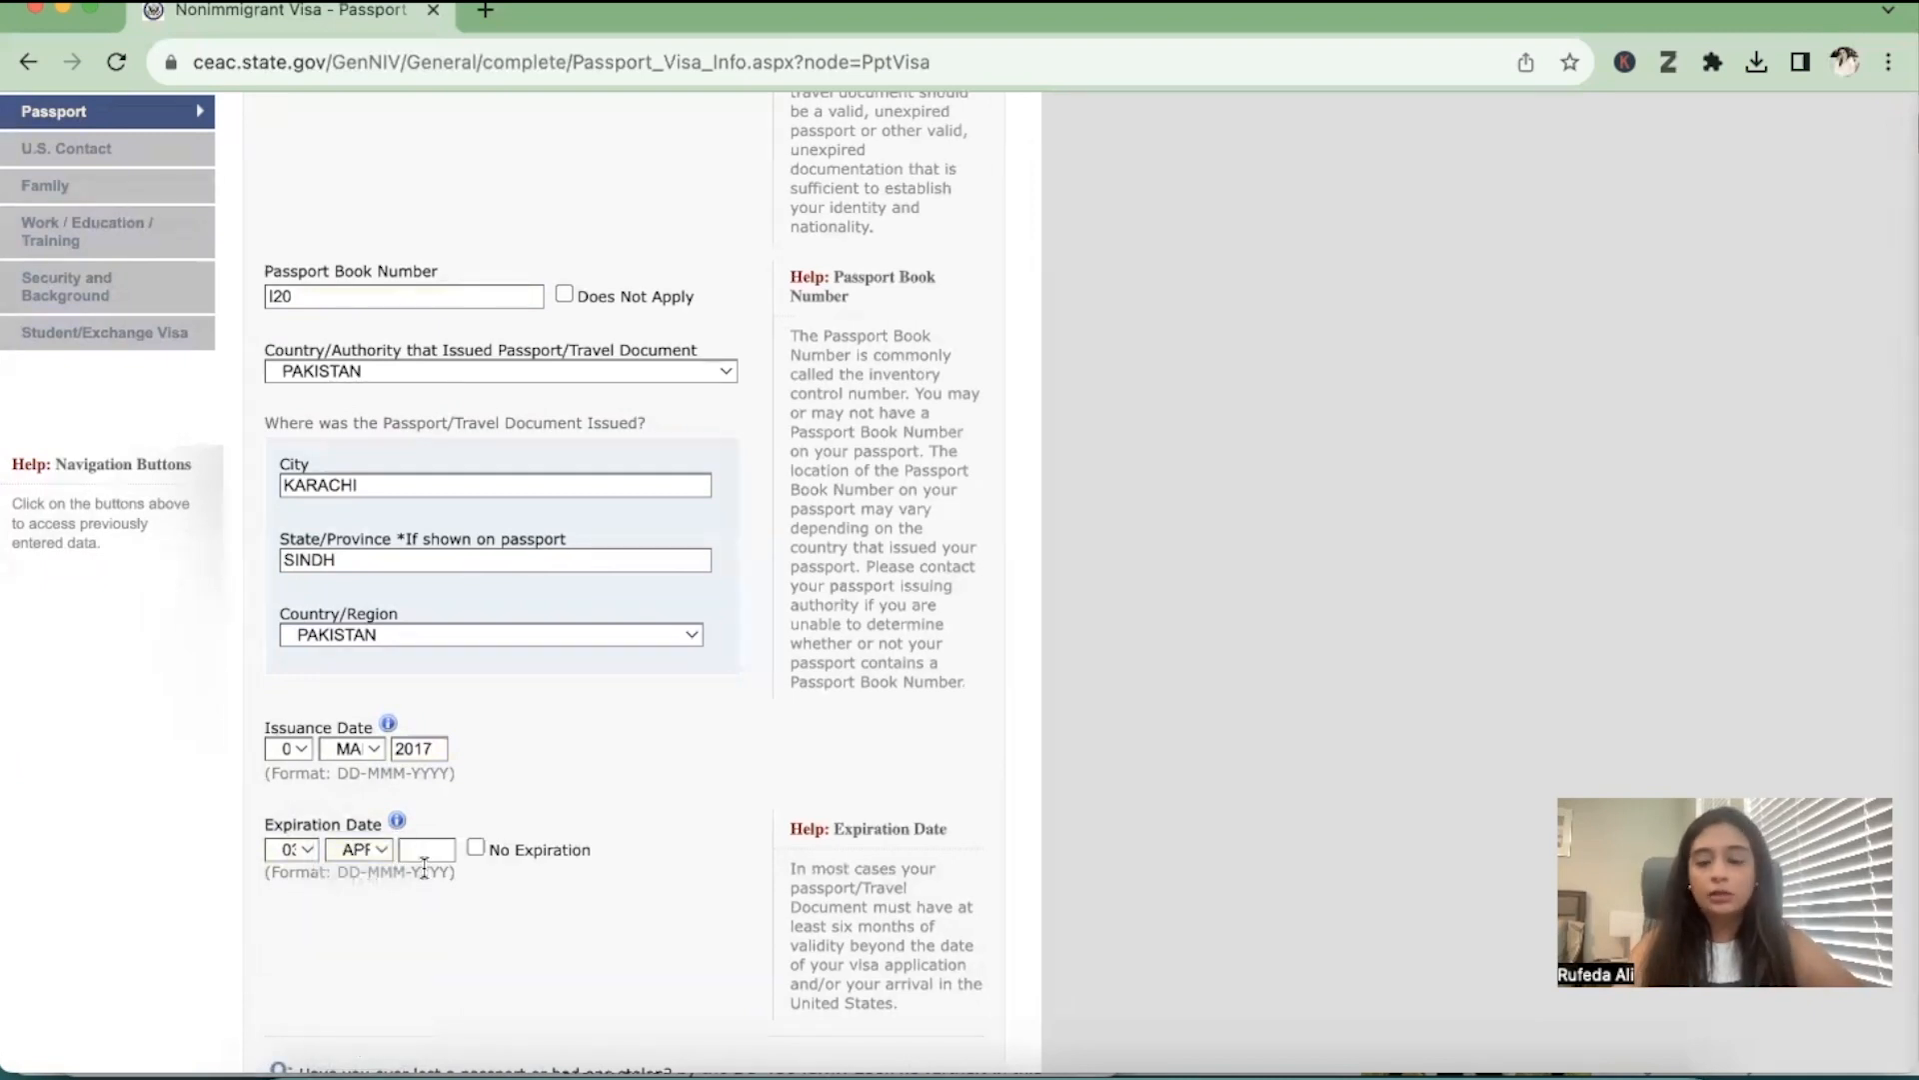
{"action": "left_click", "coordinate": [425, 850]}
{"action": "type", "text": "20"}
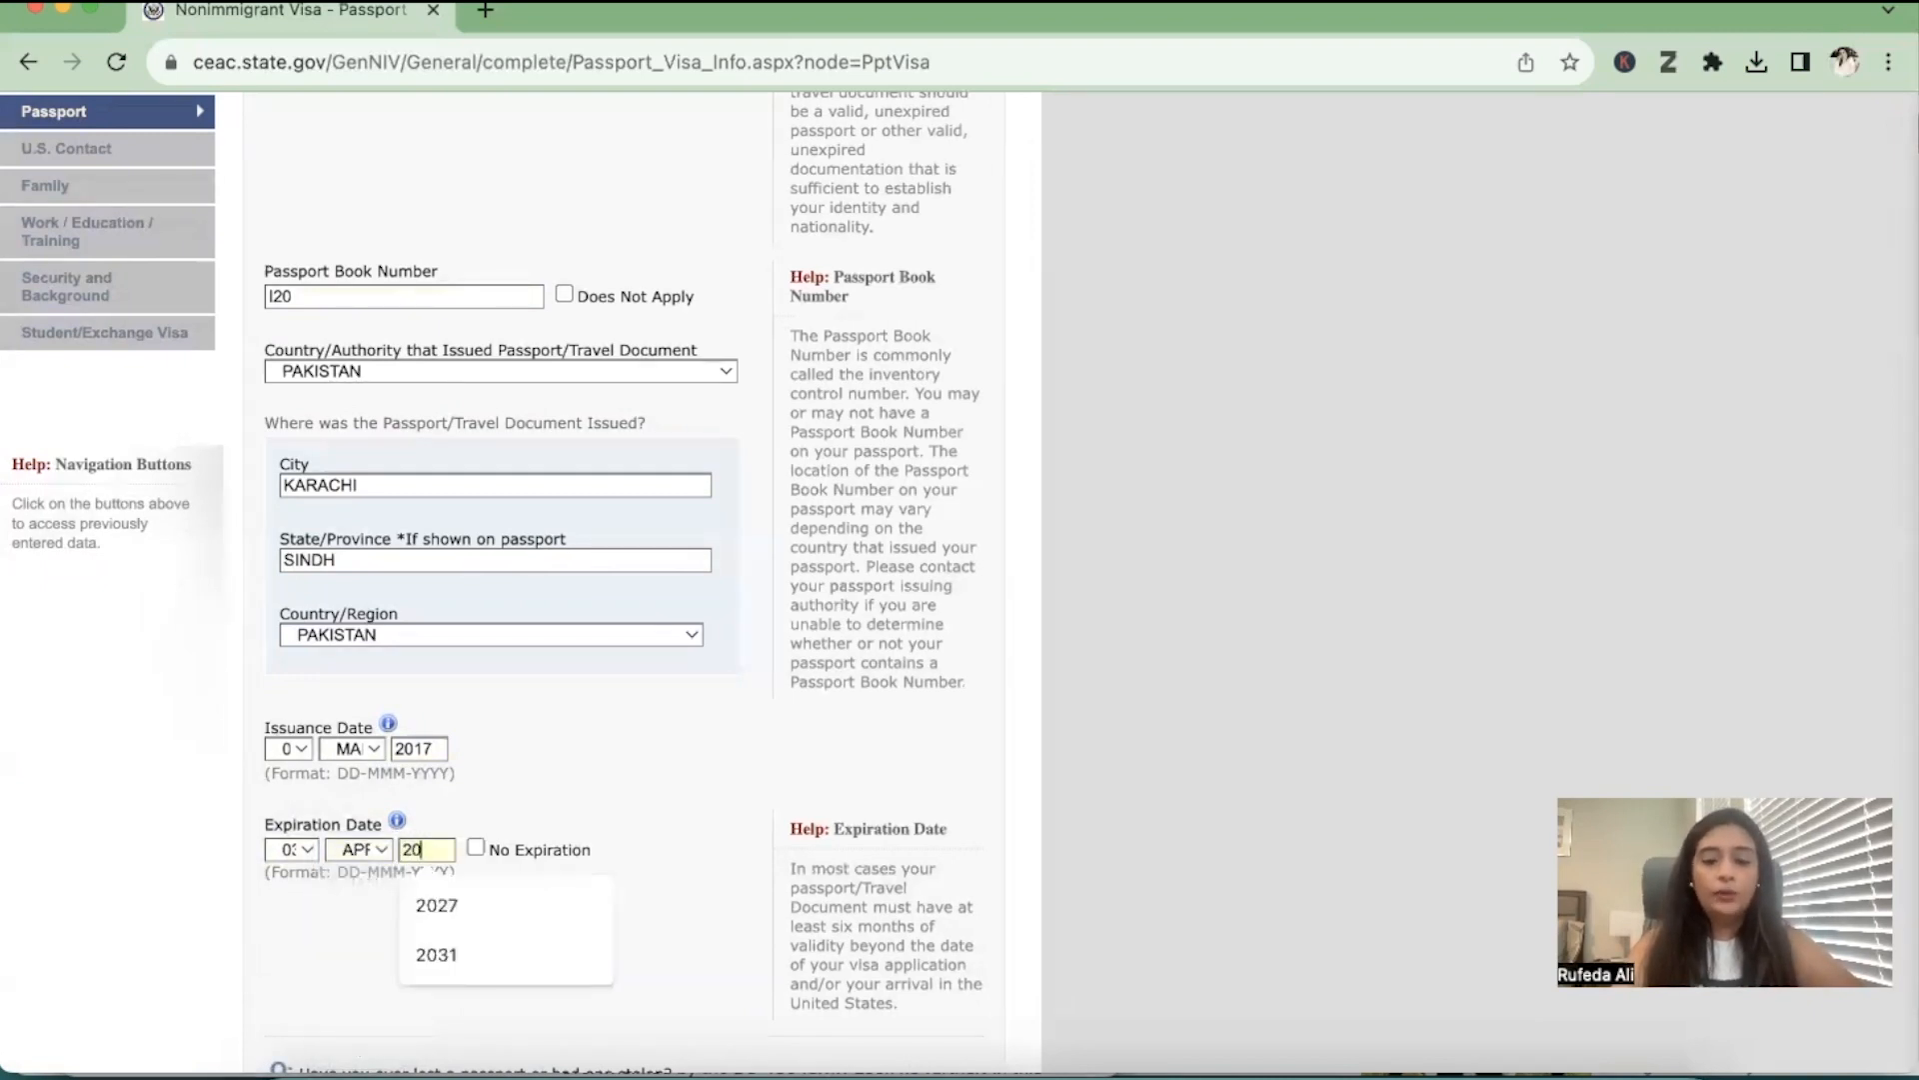
{"action": "type", "text": "27"}
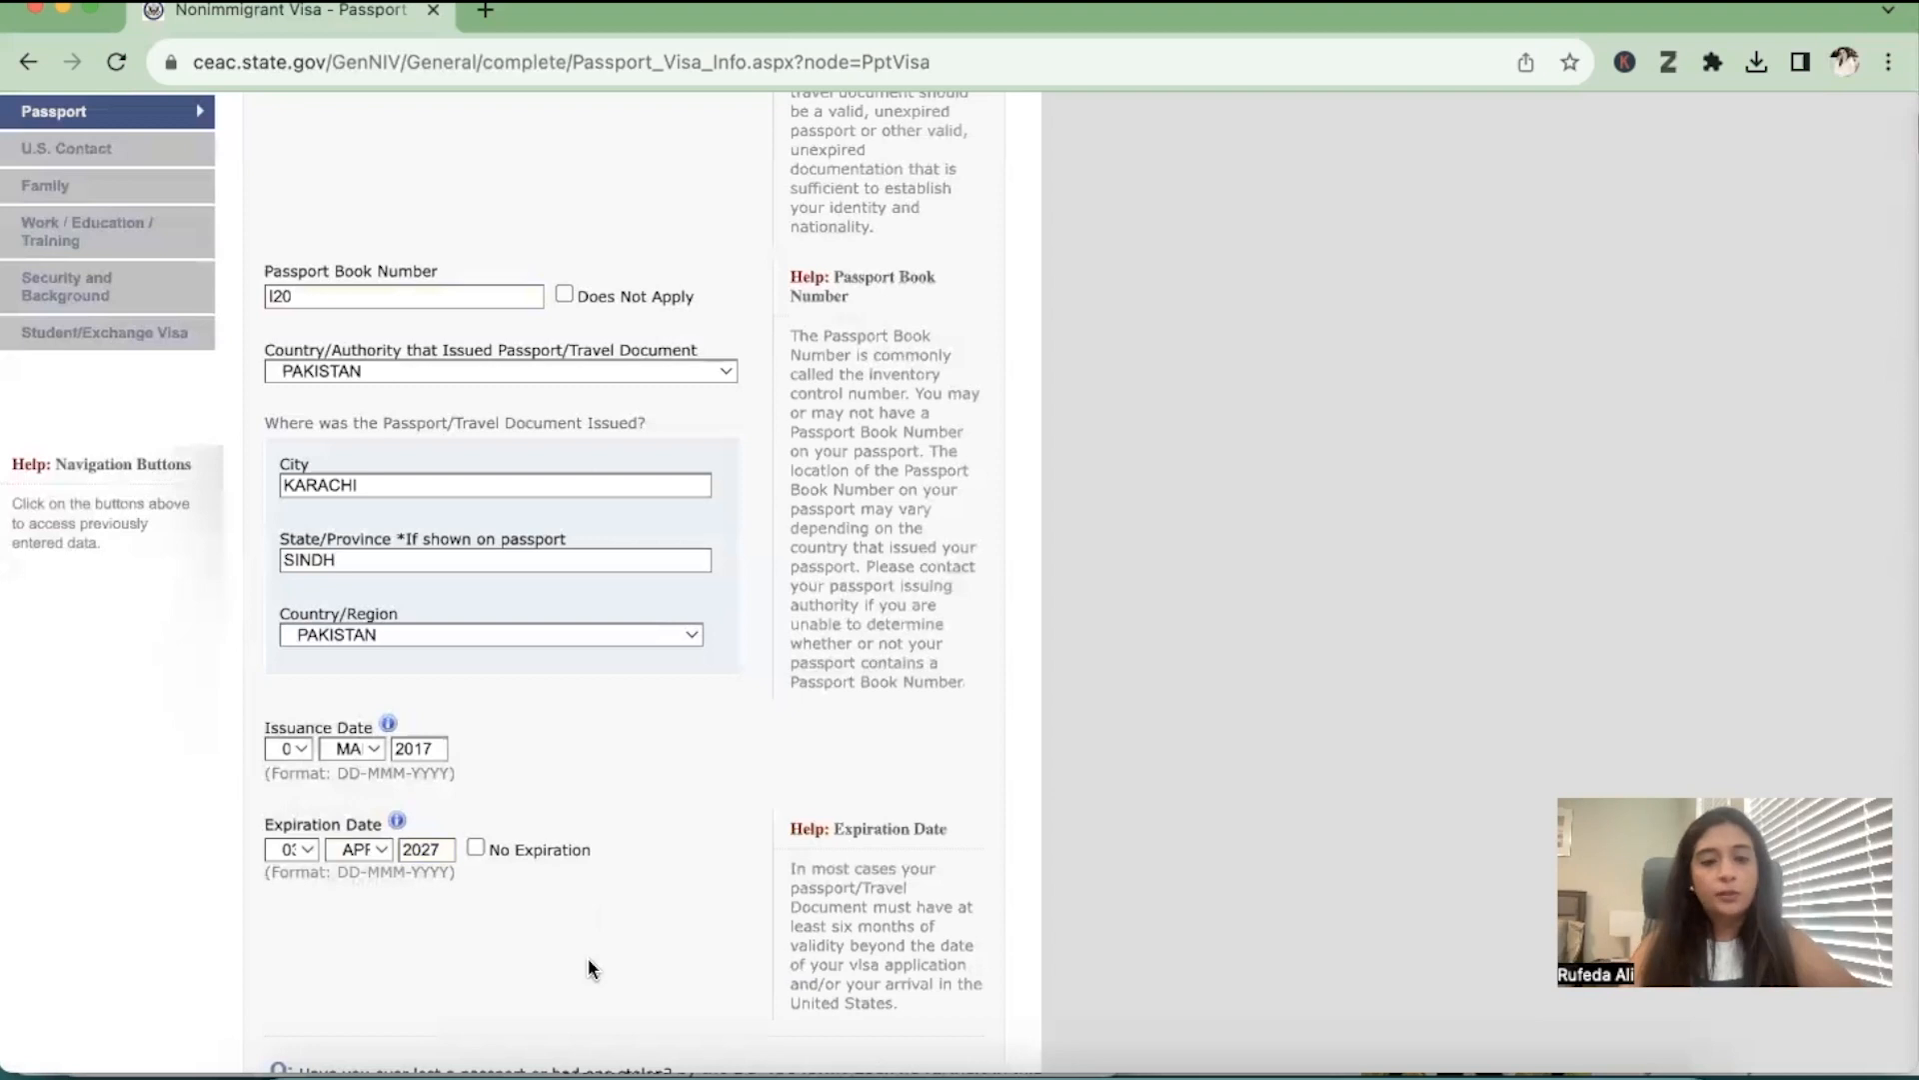
{"action": "left_click", "coordinate": [586, 957]}
Answer No to ever having lost a passport or had one stolen, and continue to the U.S. Contact section
{"action": "scroll", "coordinate": [586, 957], "scroll_direction": "down", "scroll_amount": 4}
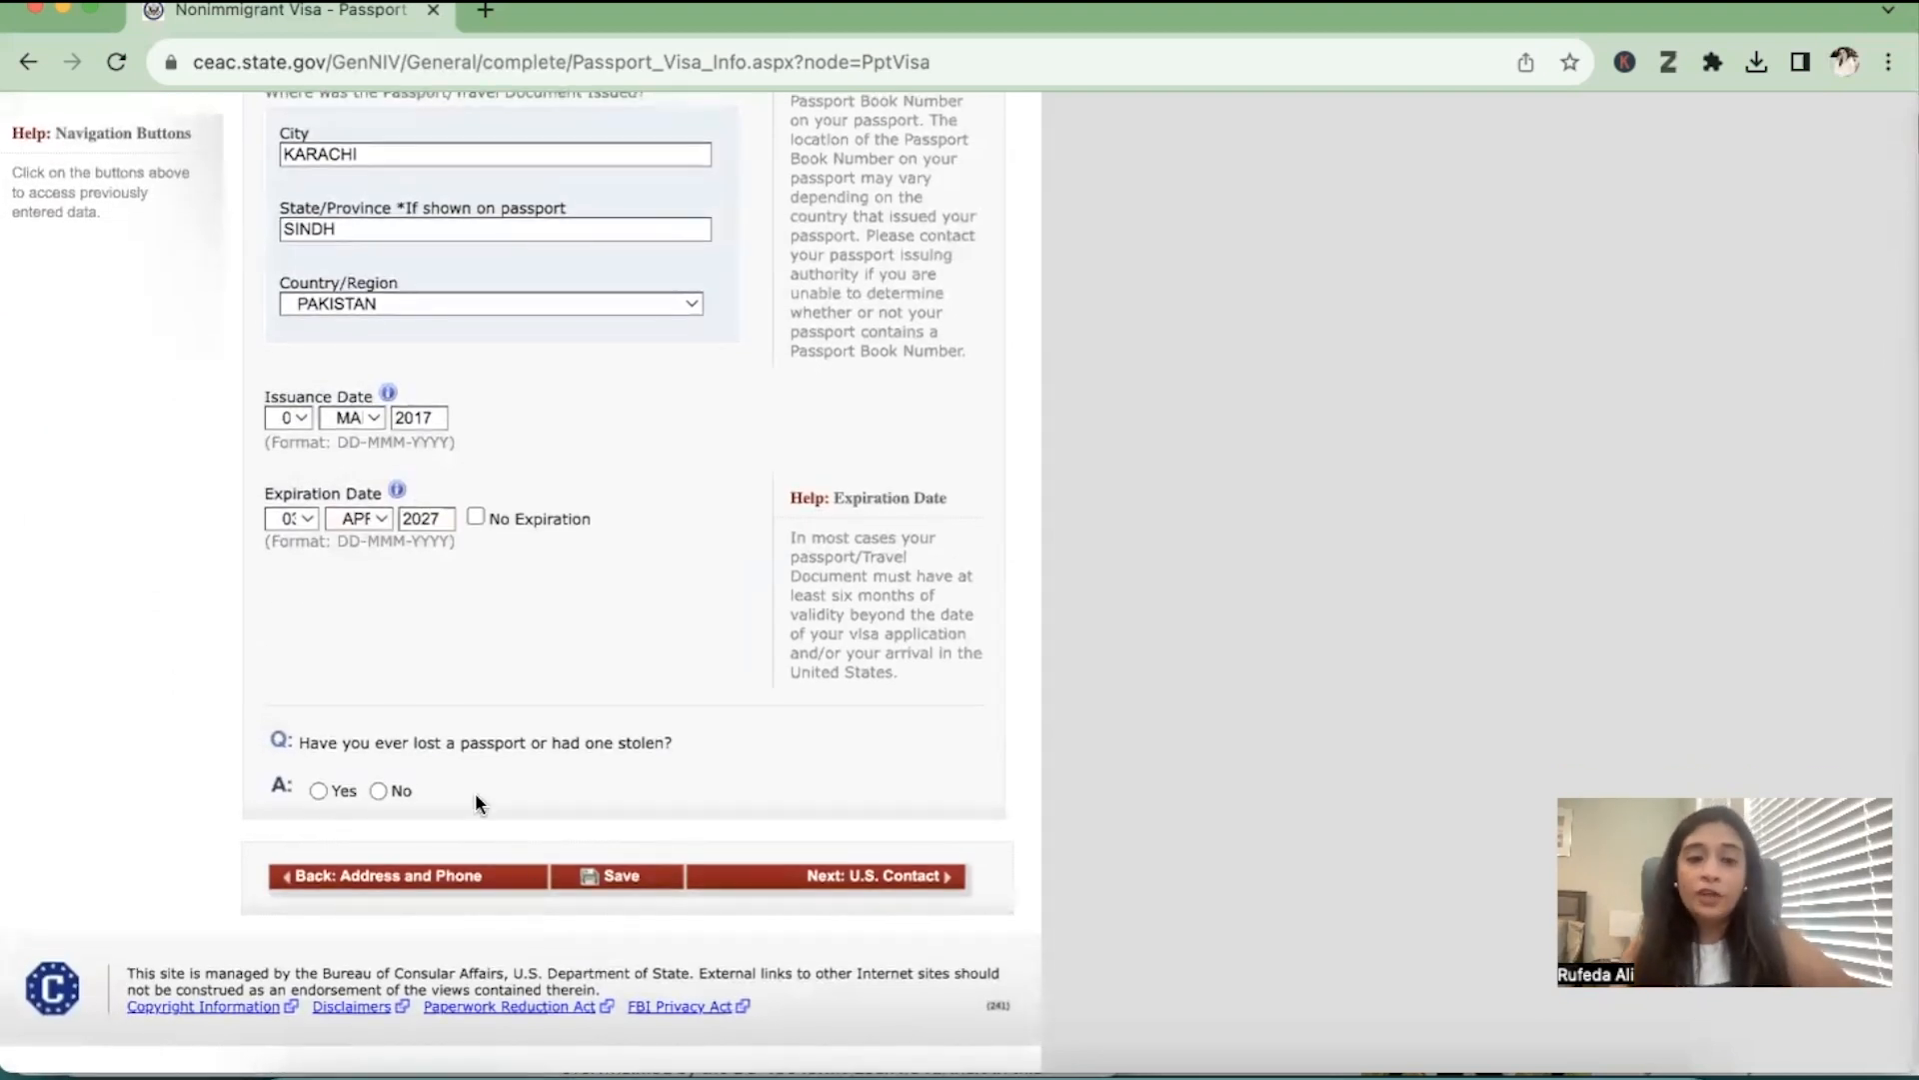
{"action": "left_click", "coordinate": [378, 791]}
{"action": "scroll", "coordinate": [471, 640], "scroll_direction": "up", "scroll_amount": 3}
{"action": "scroll", "coordinate": [471, 620], "scroll_direction": "down", "scroll_amount": 3}
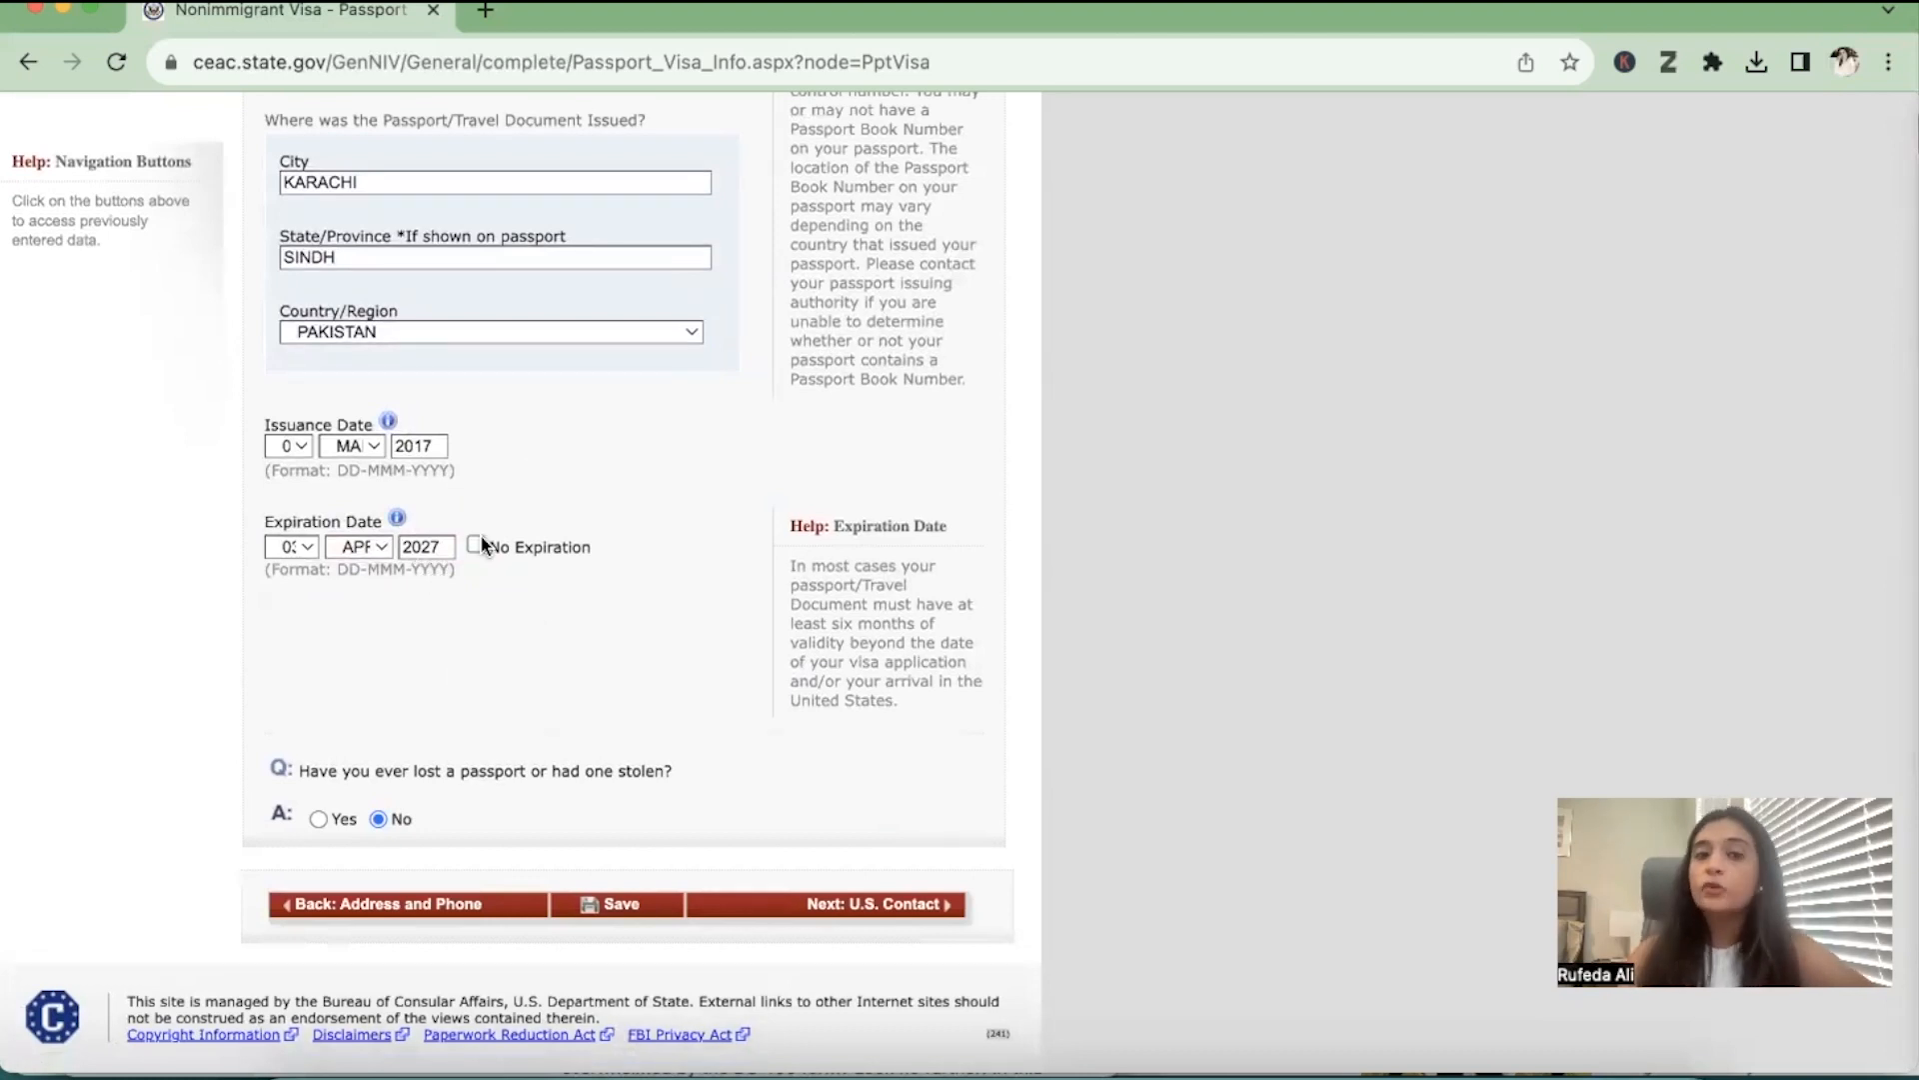
{"action": "left_click", "coordinate": [908, 895]}
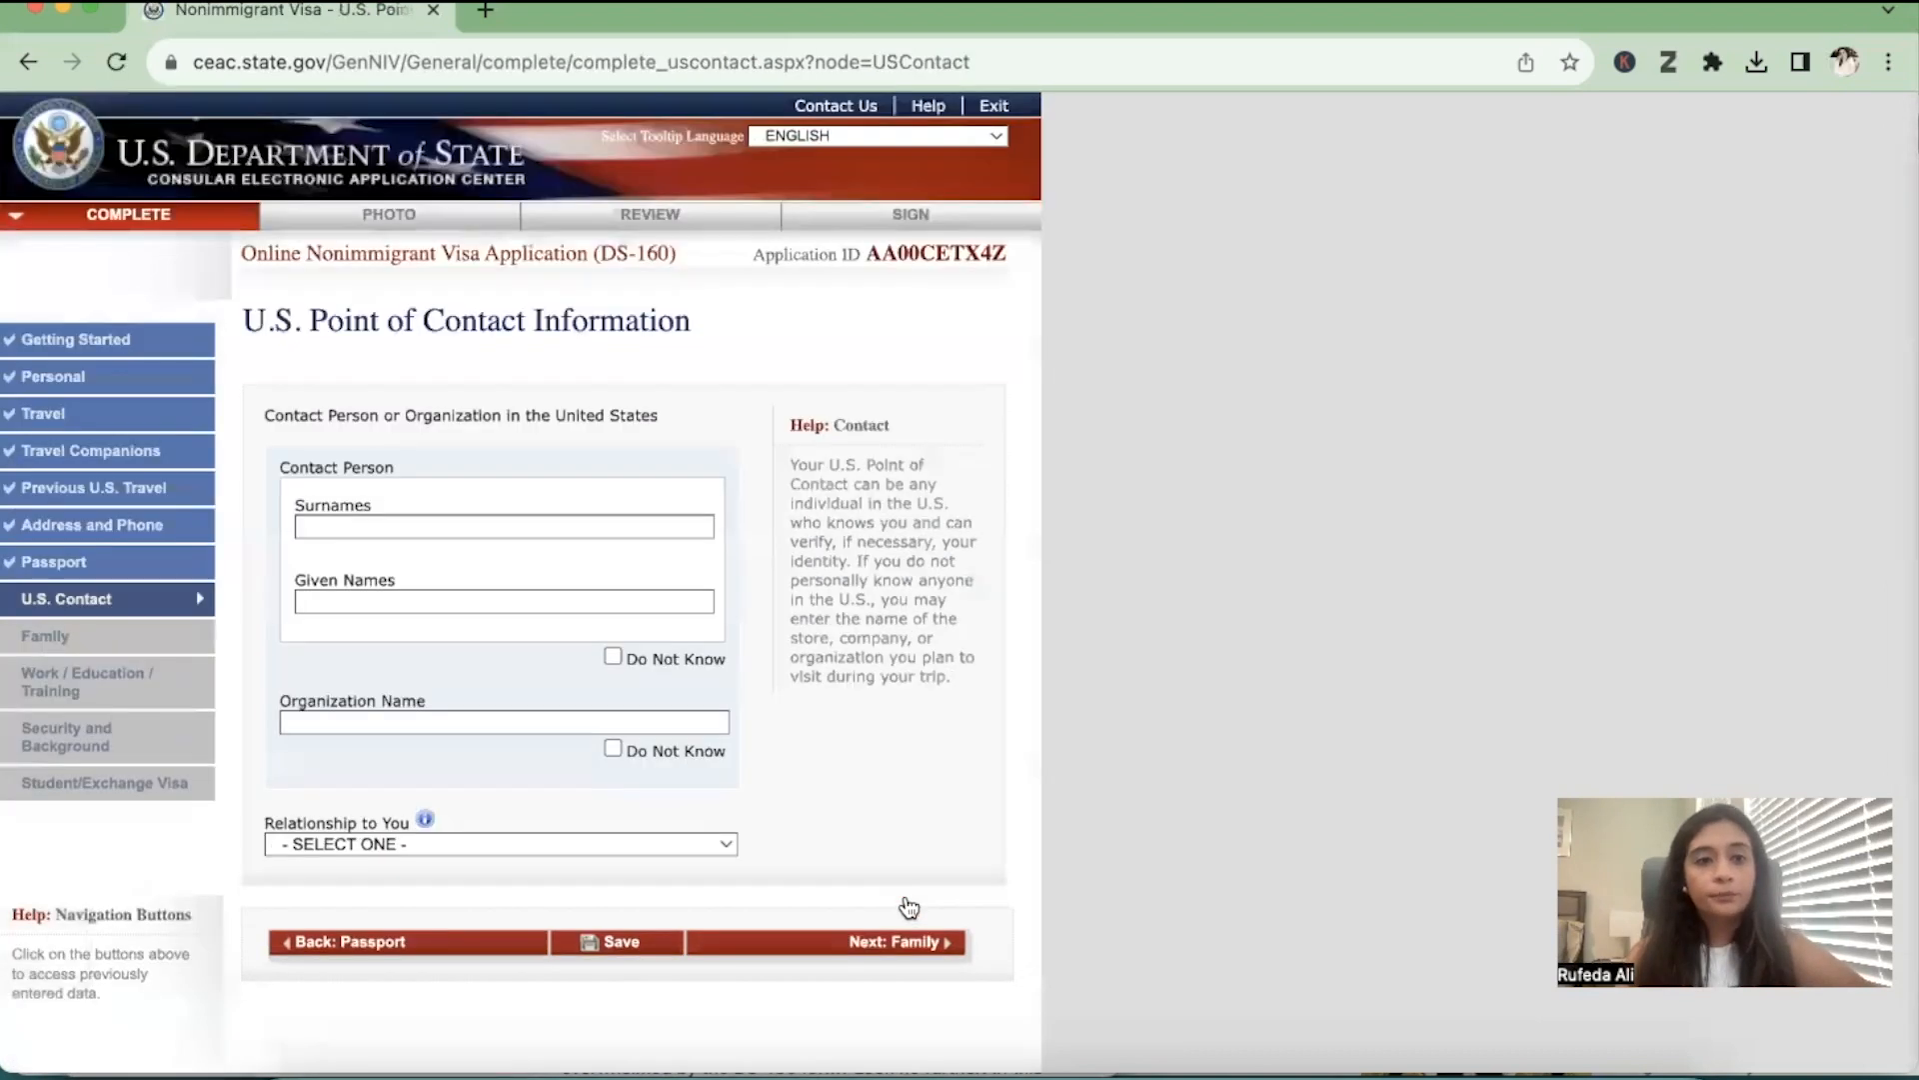
Enter the surname and given name of the U.S. contact person
{"action": "scroll", "coordinate": [908, 906], "scroll_direction": "down", "scroll_amount": 1}
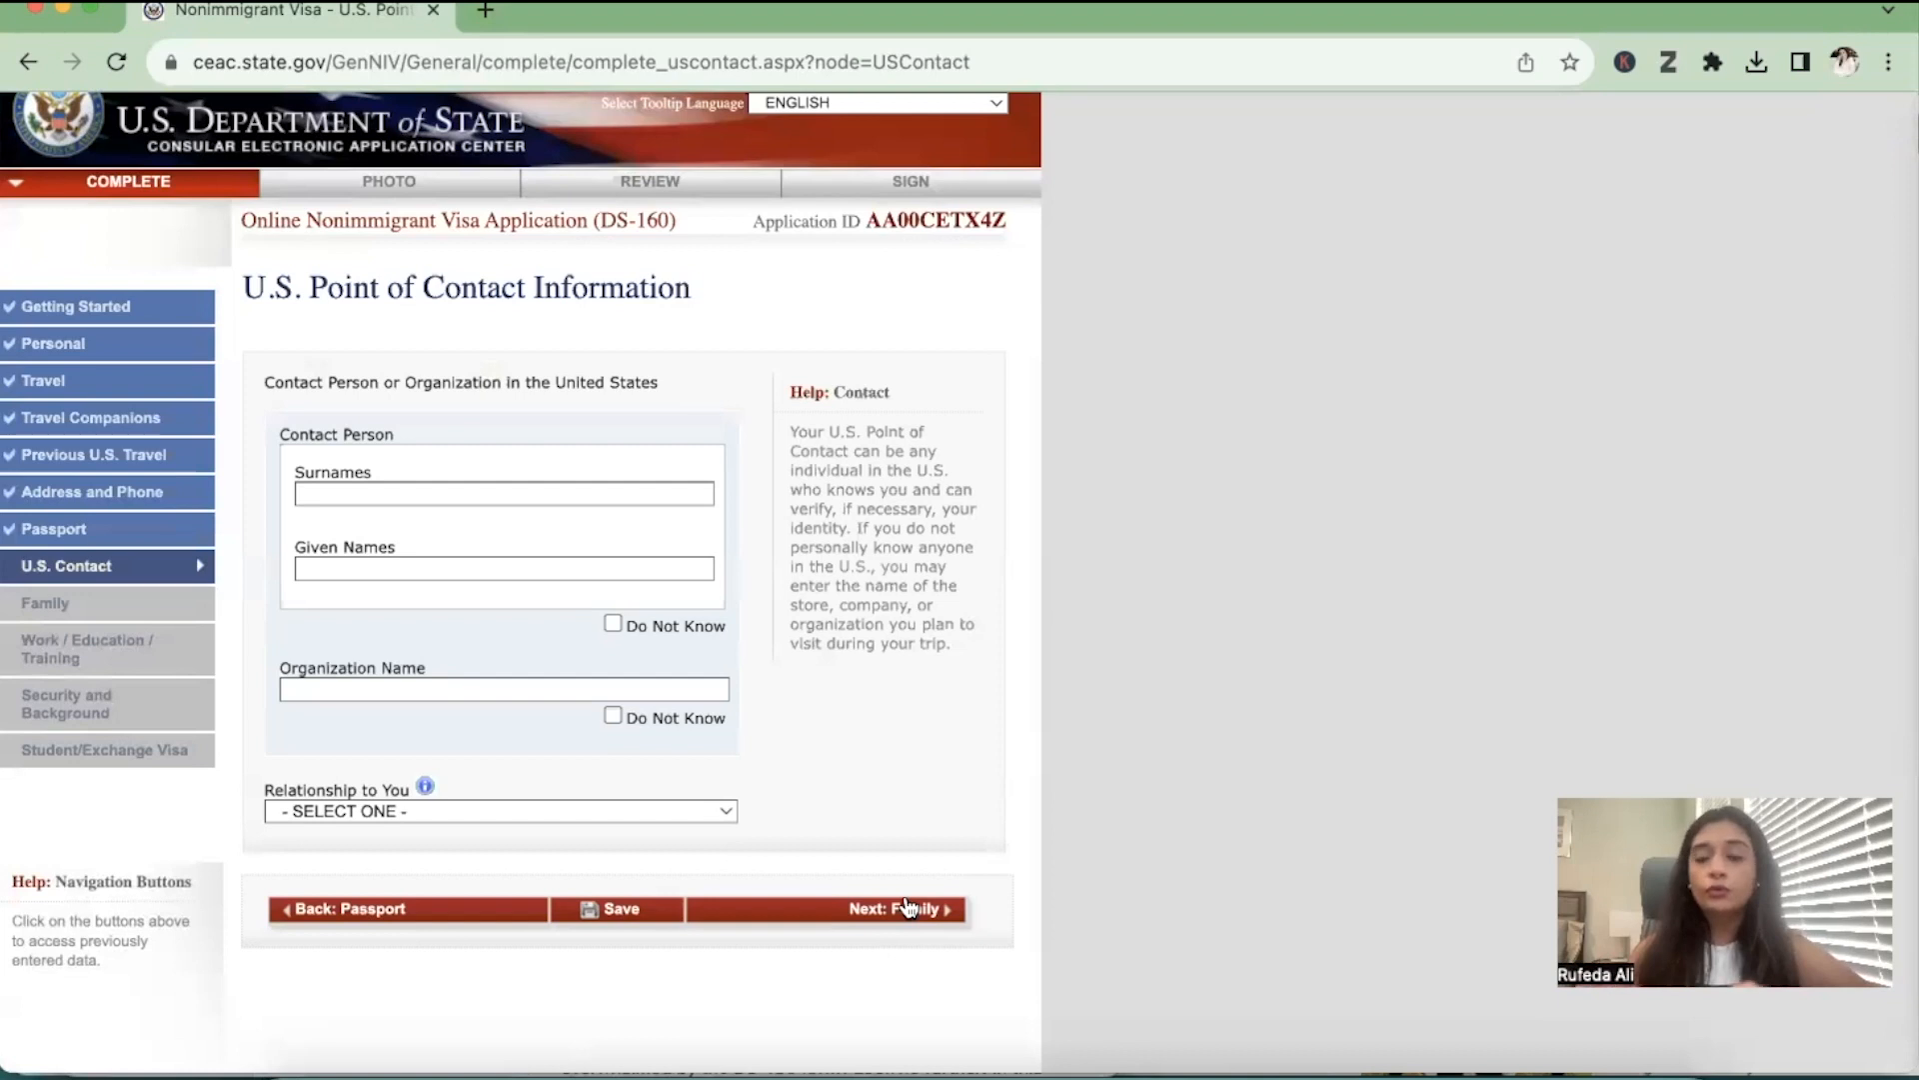
{"action": "left_click", "coordinate": [578, 490]}
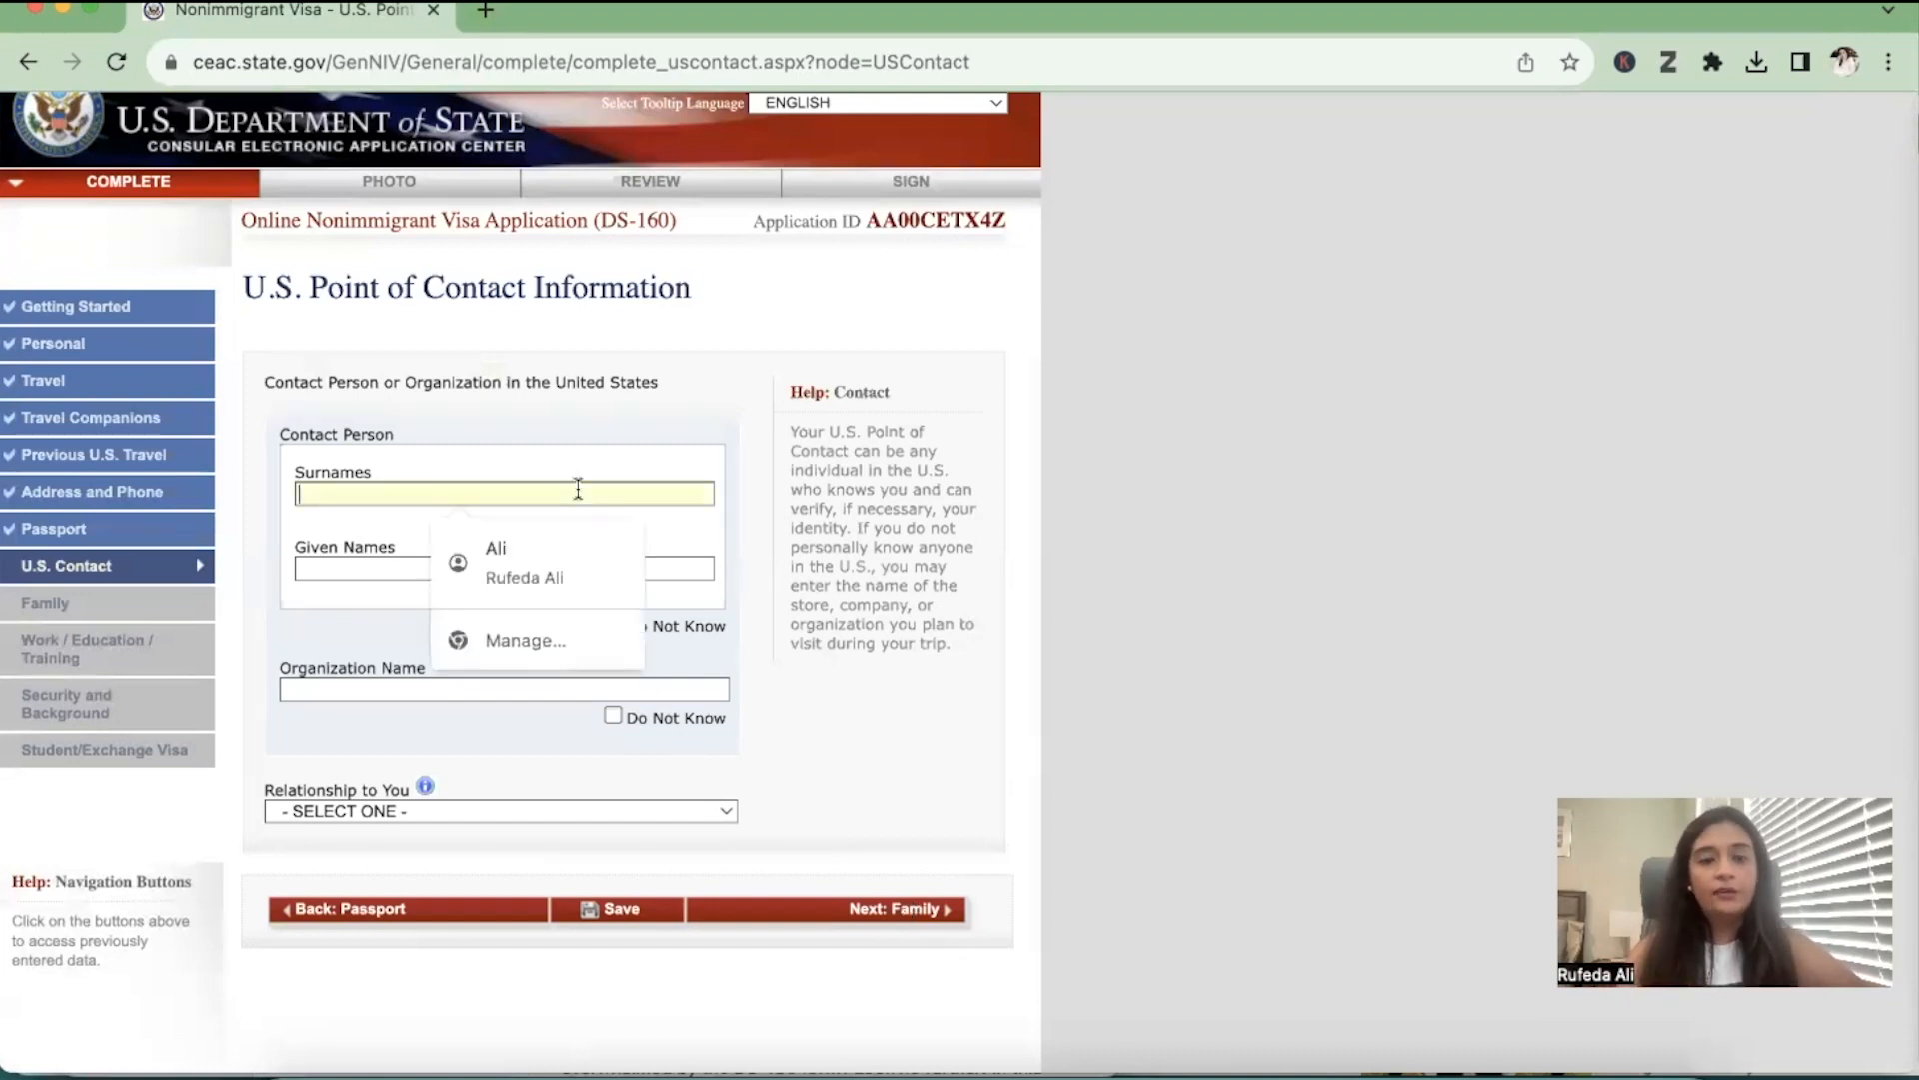
{"action": "type", "text": "FN"}
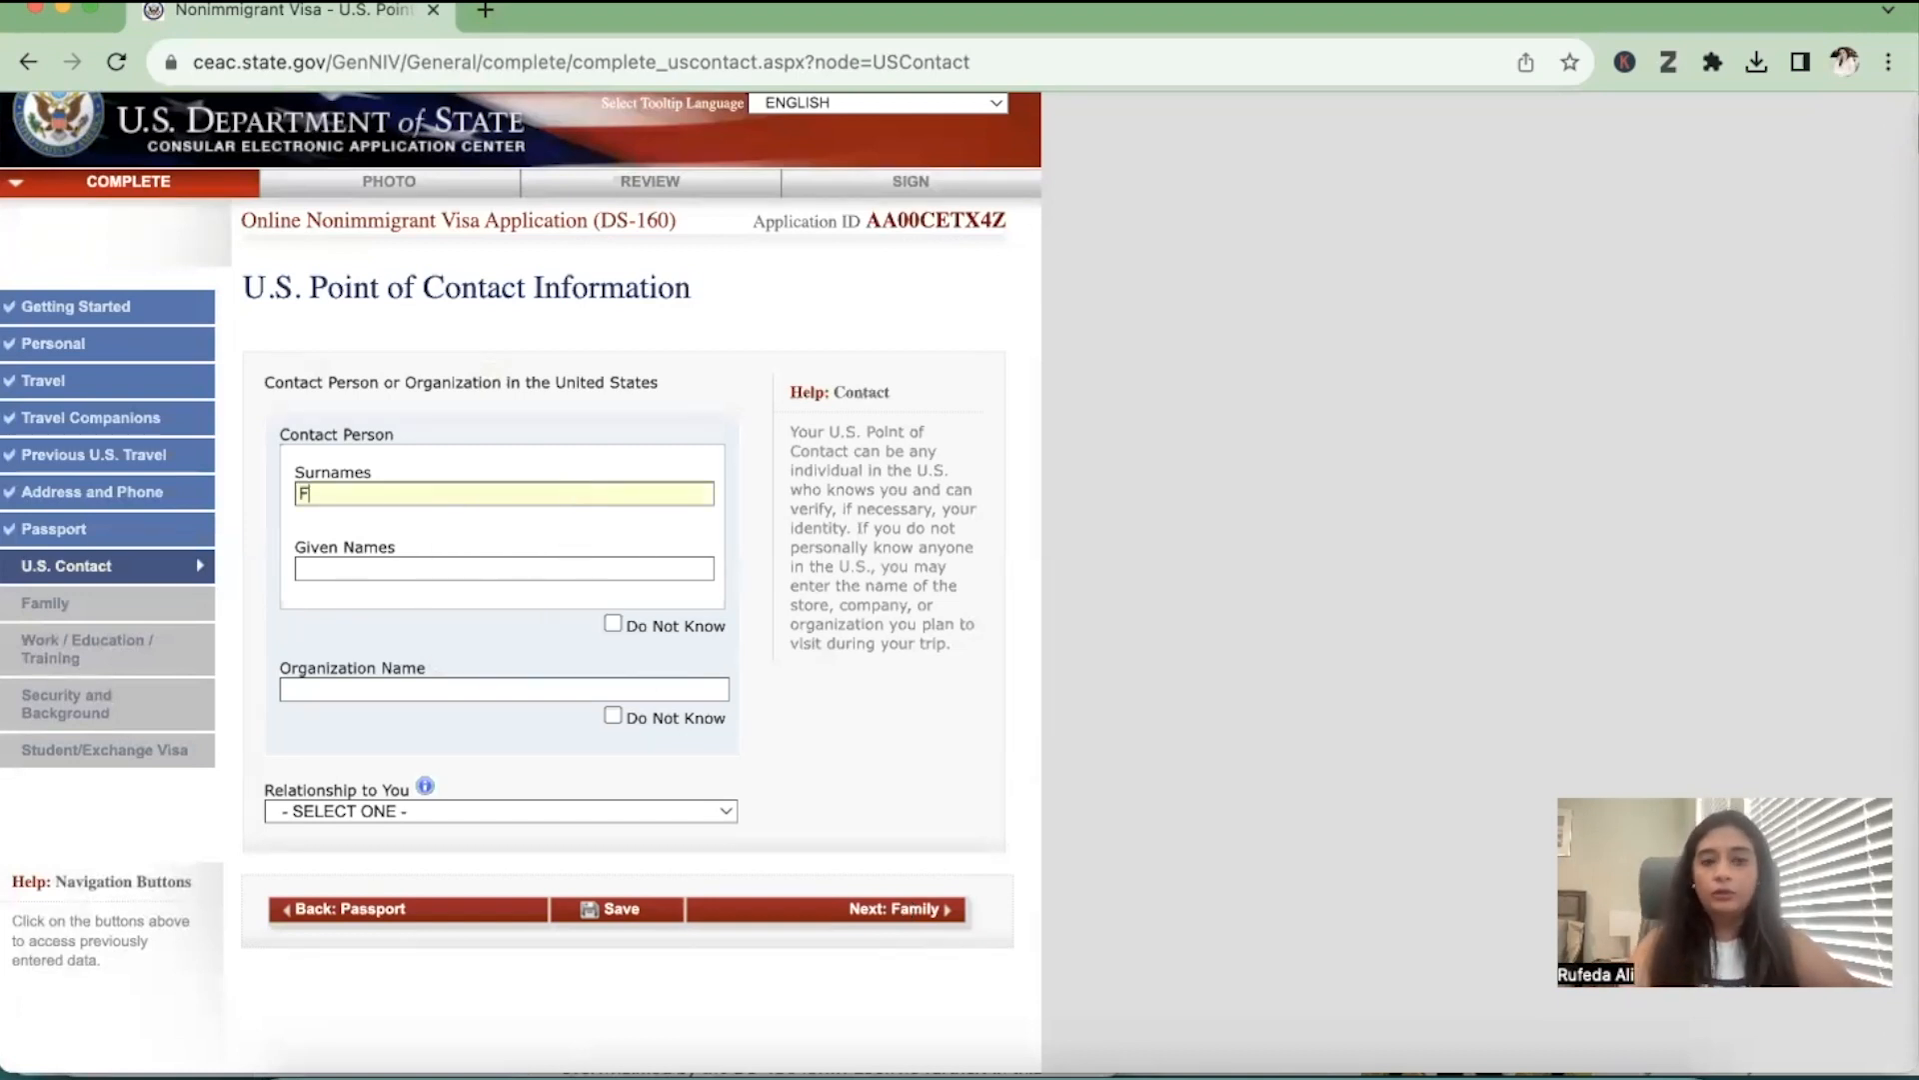
{"action": "key", "text": "BackSpace"}
{"action": "type", "text": "RANK"}
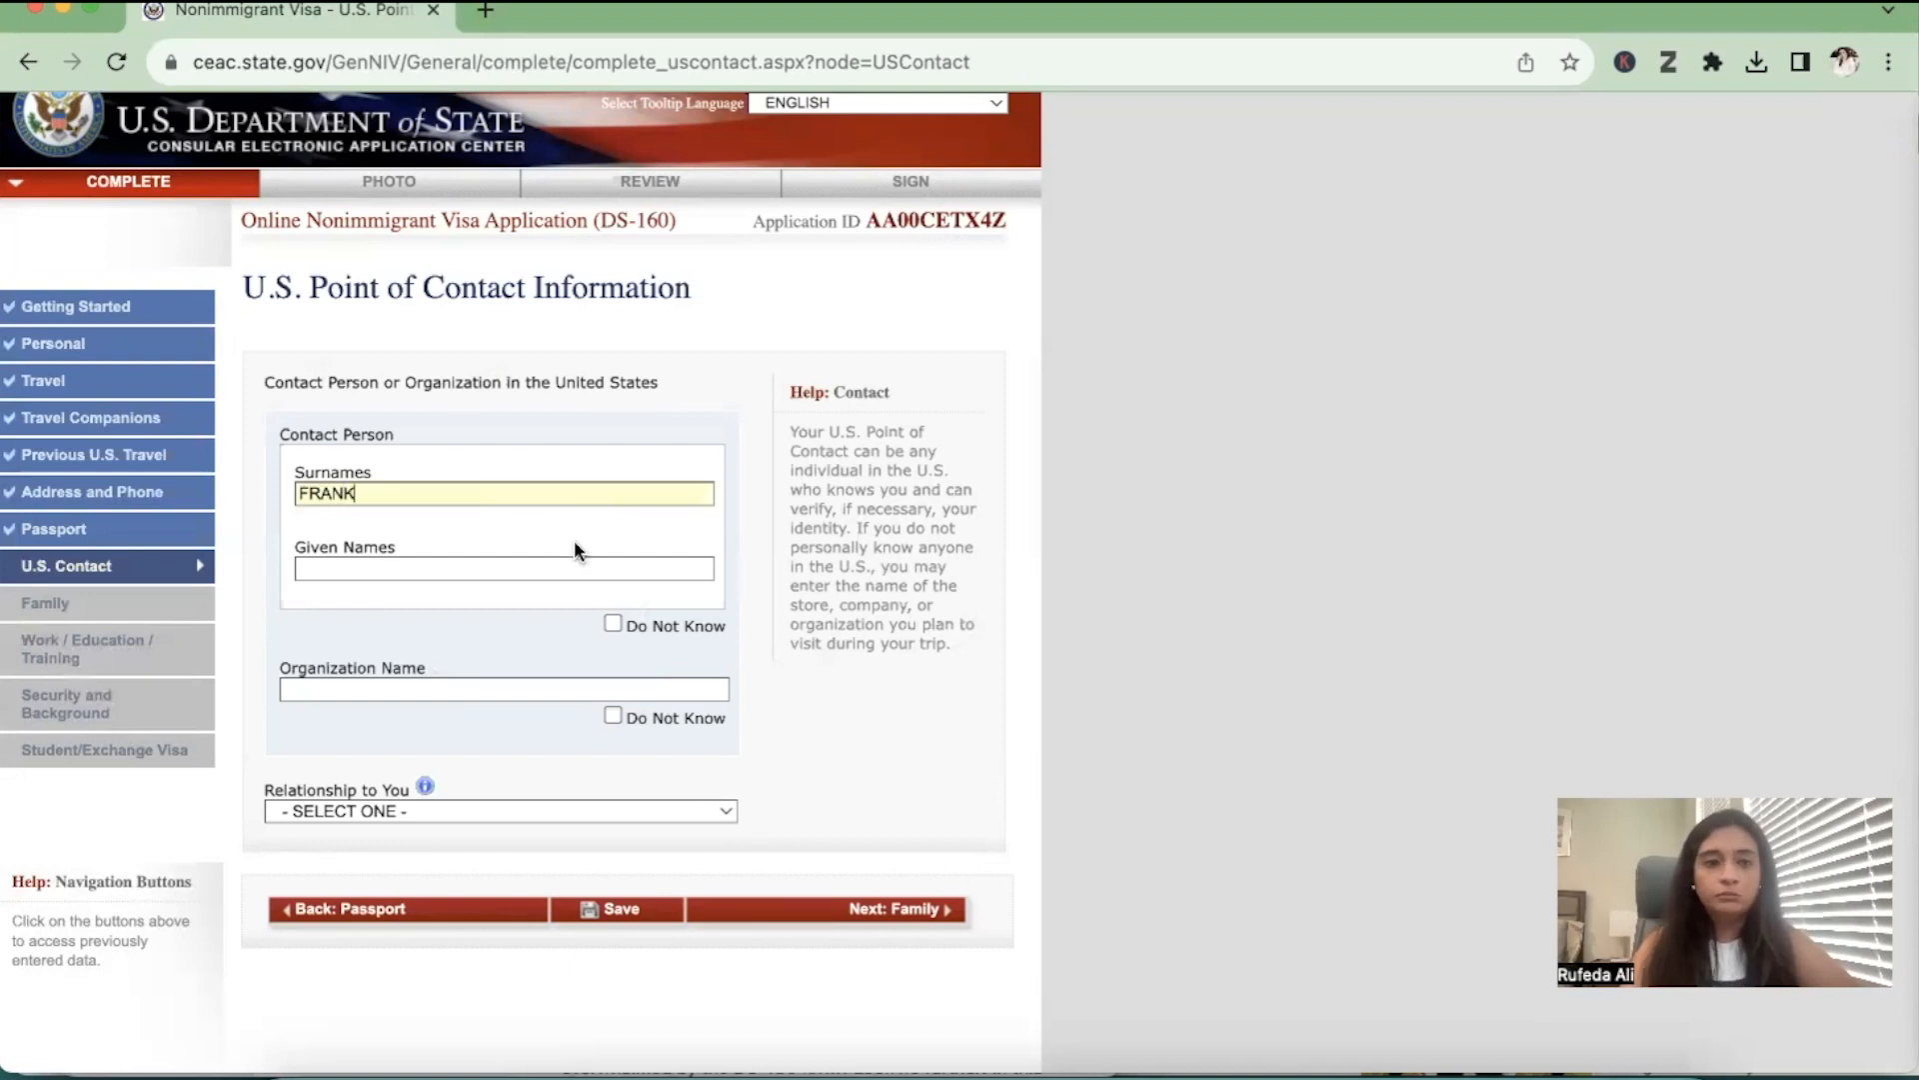
{"action": "left_click", "coordinate": [567, 572]}
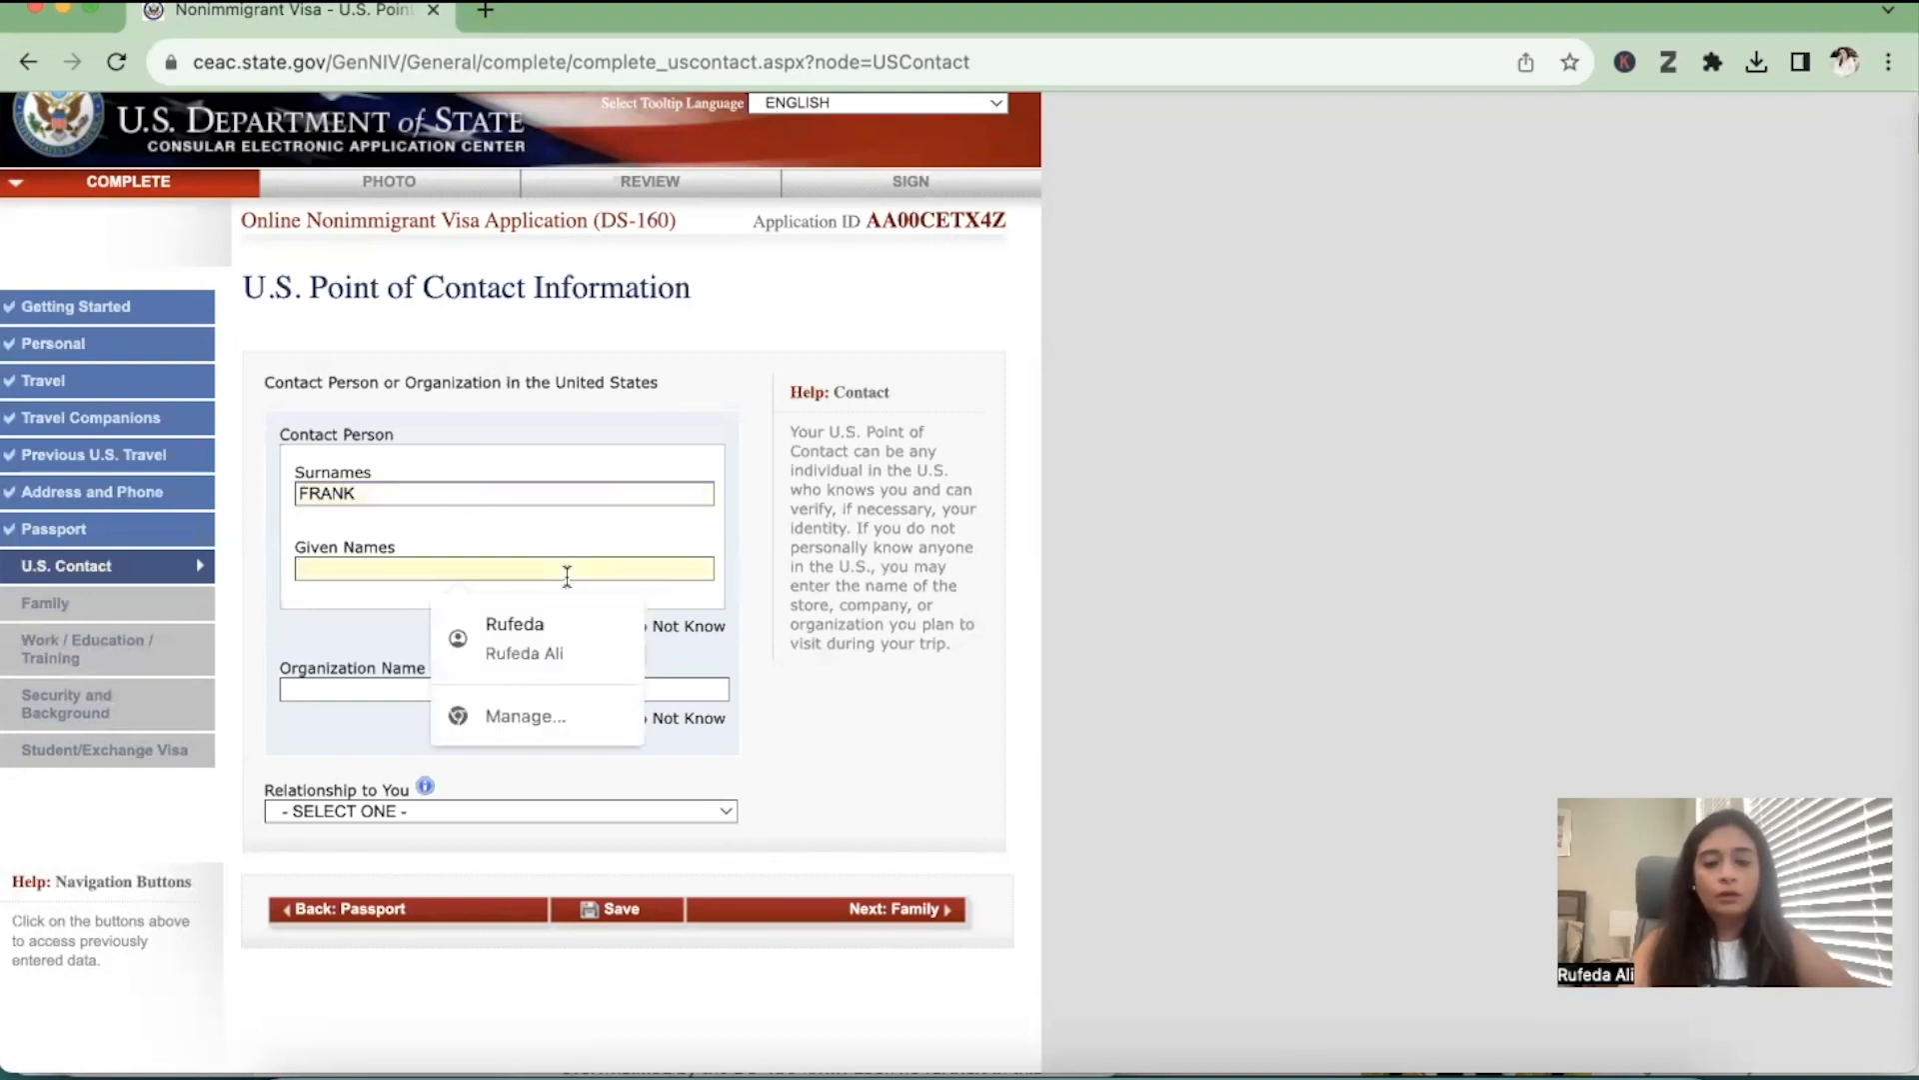
{"action": "type", "text": "A"}
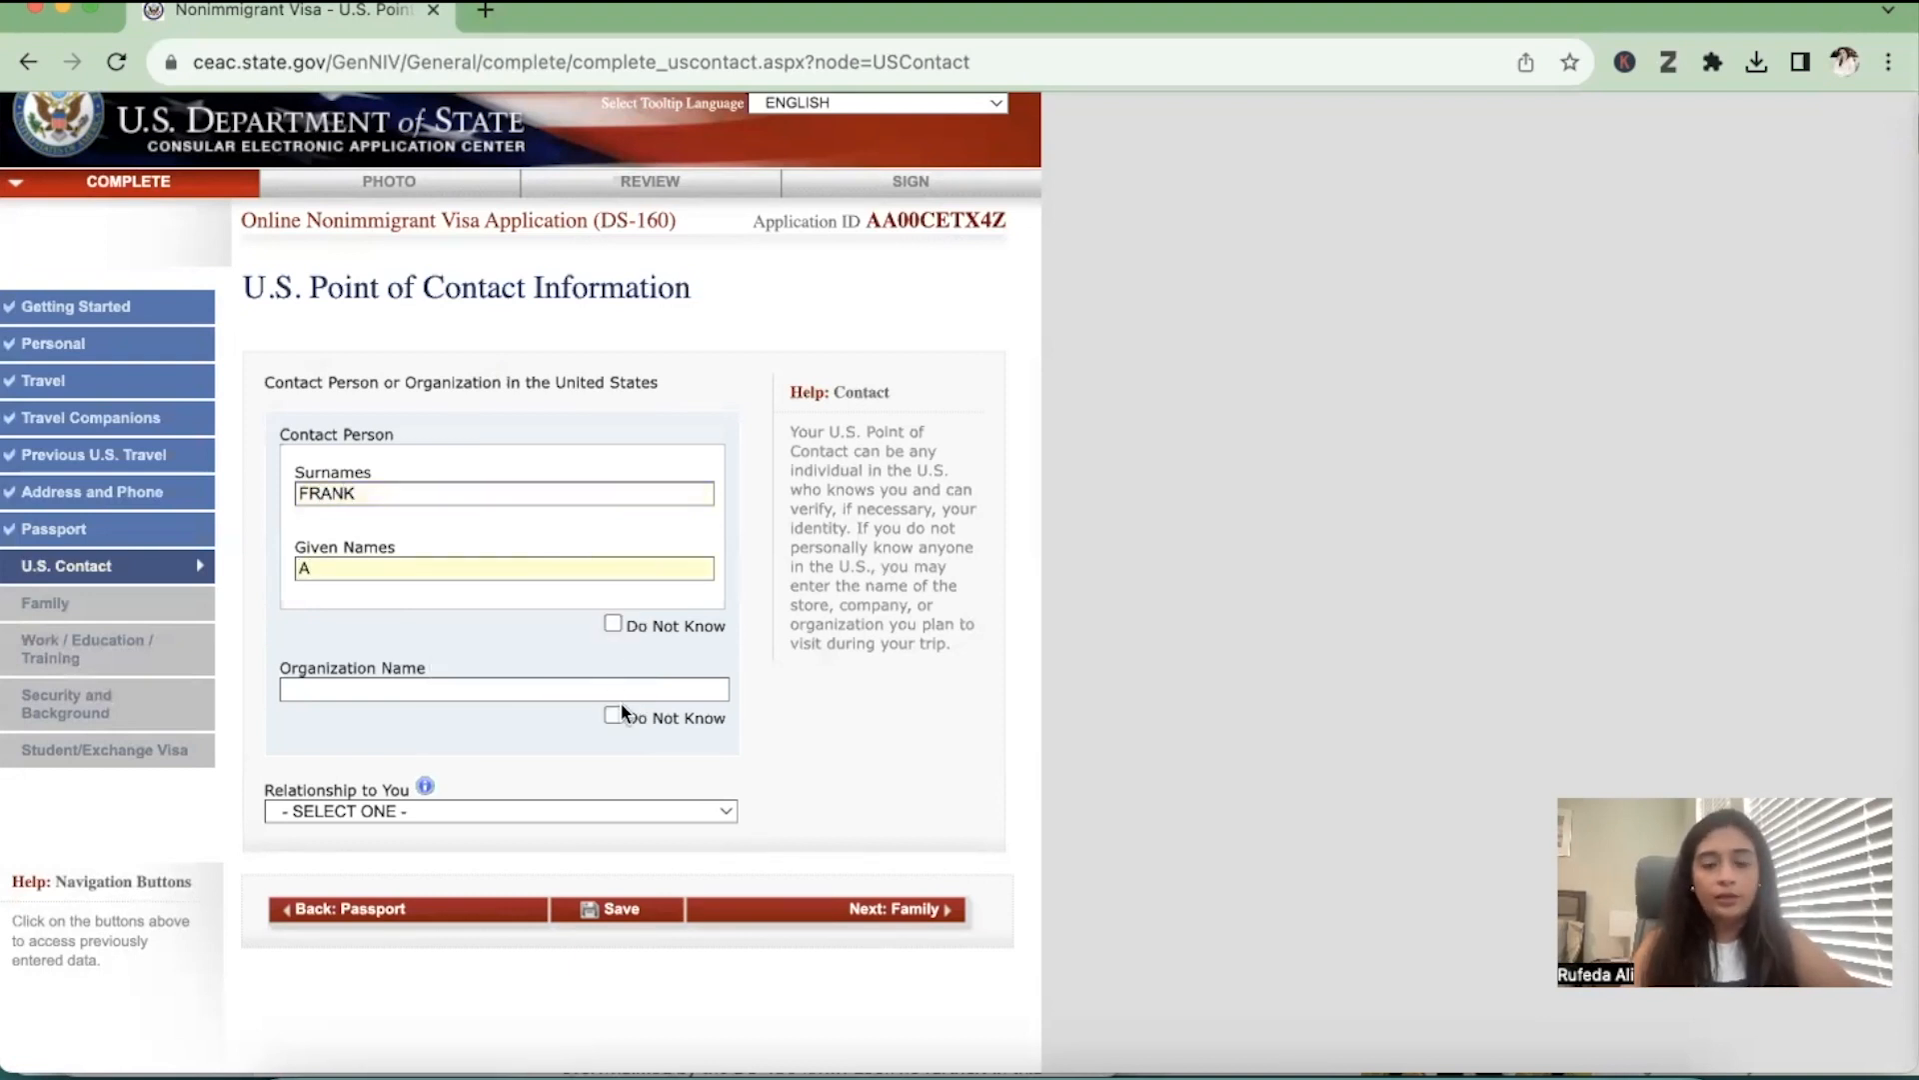
Enter UNIVERSITY OF WASHINGTON as the contact's organization and set the relationship to SCHOOL OFFICIAL
{"action": "left_click", "coordinate": [573, 689]}
{"action": "type", "text": "UN"}
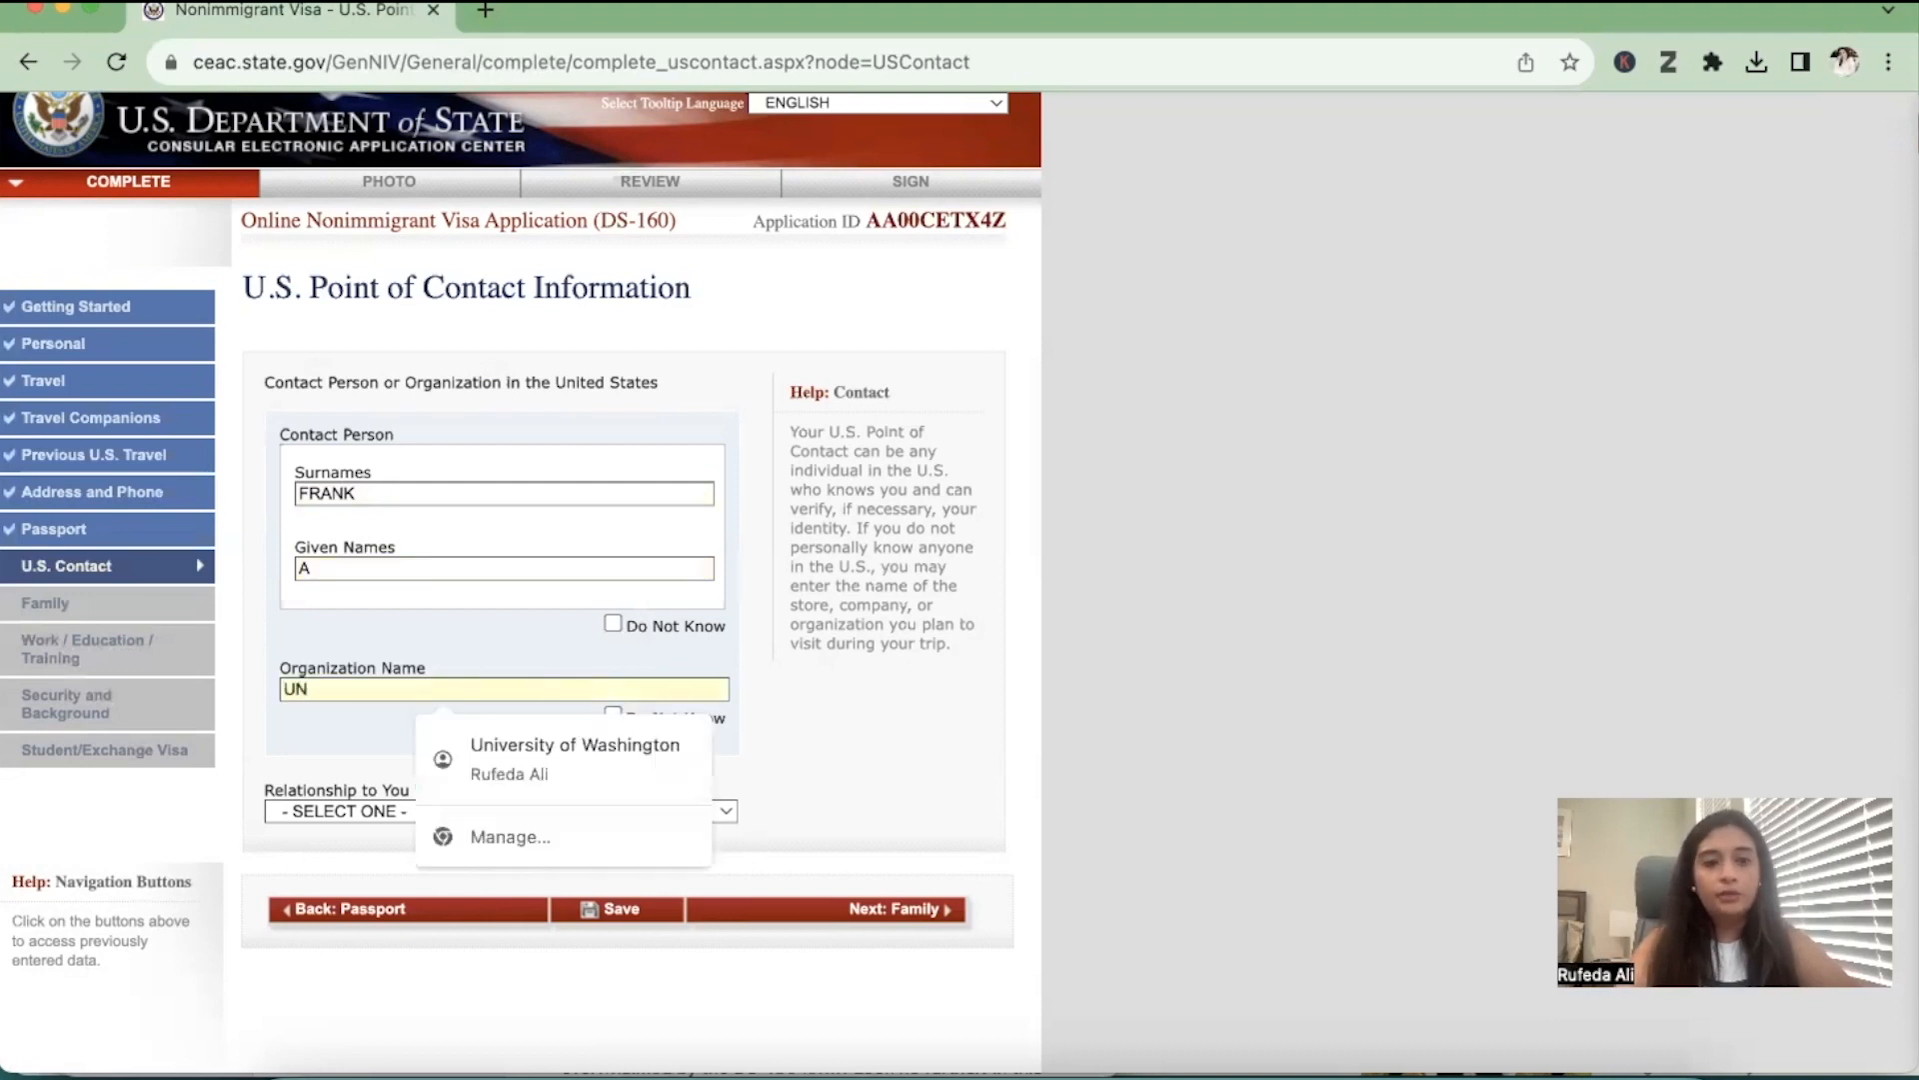
{"action": "type", "text": "IVERSIT"}
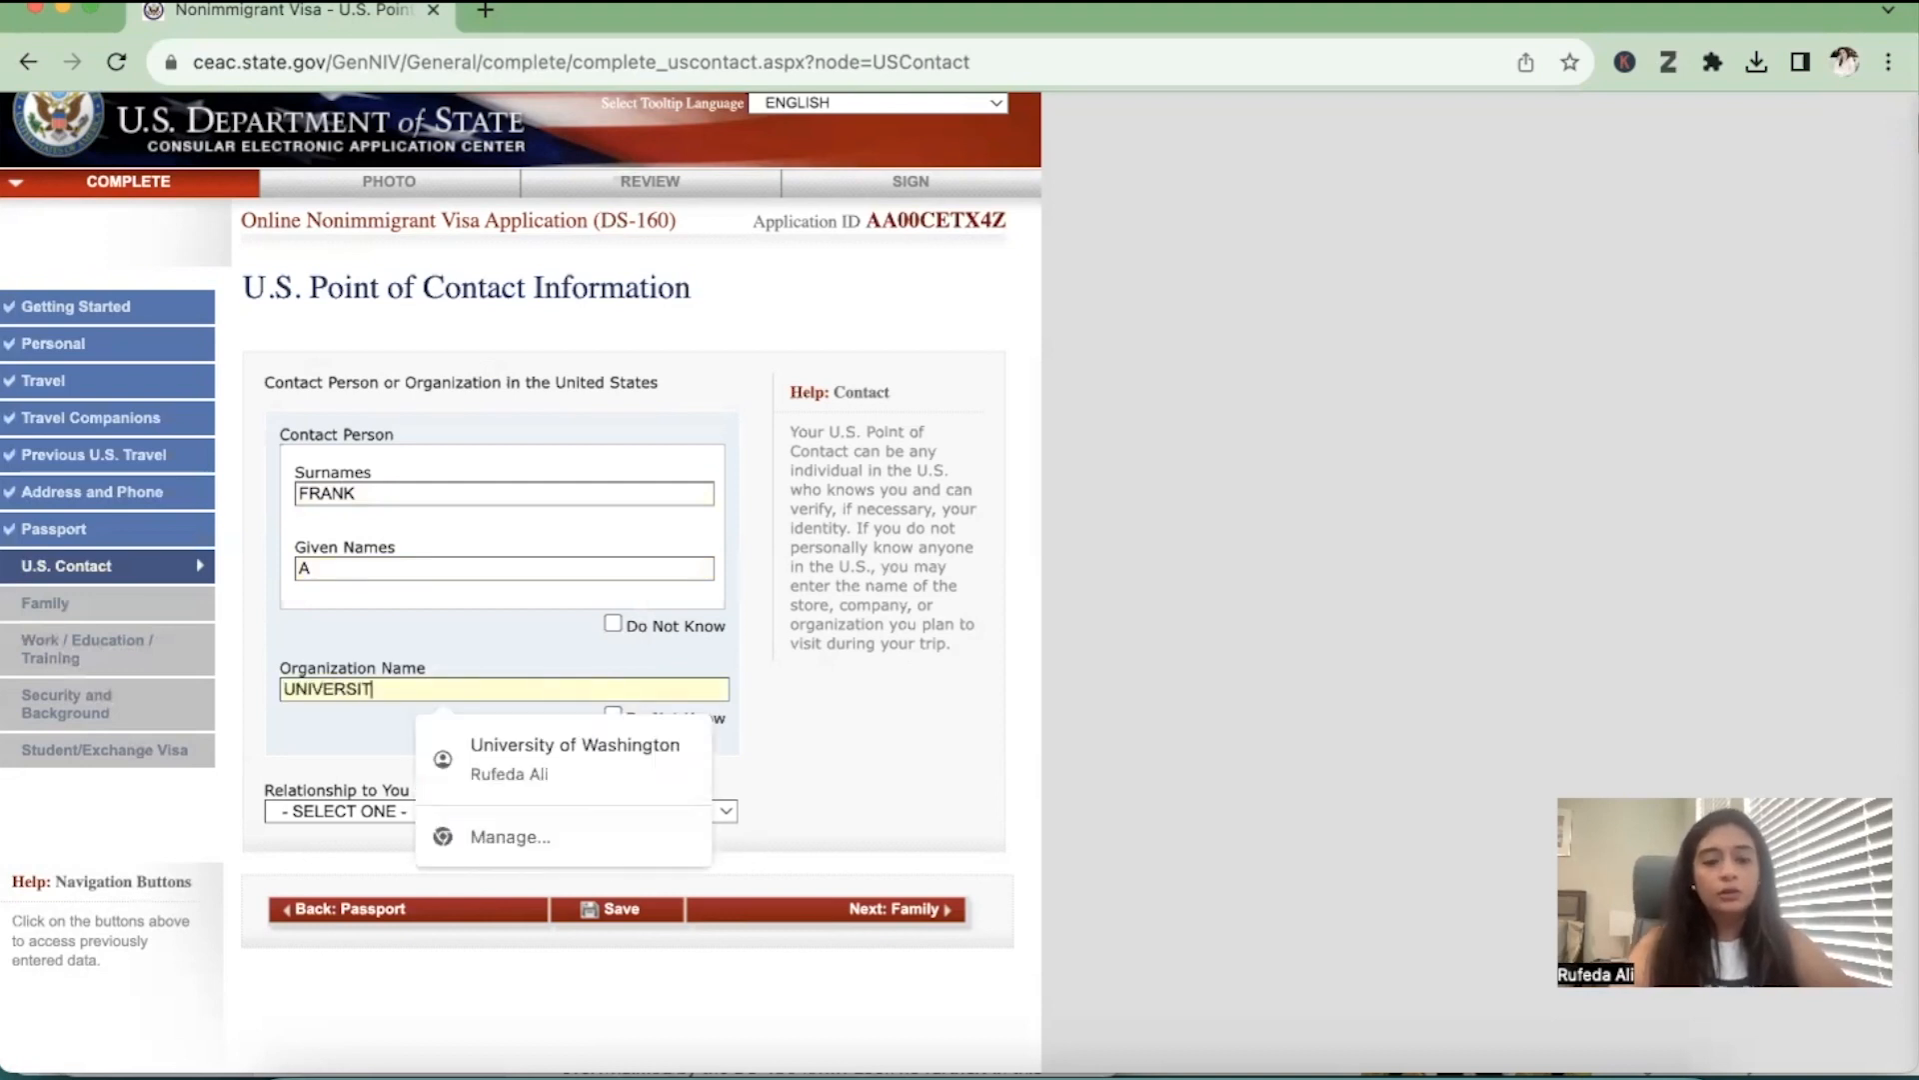
{"action": "type", "text": "Y OF WASHINGTON"}
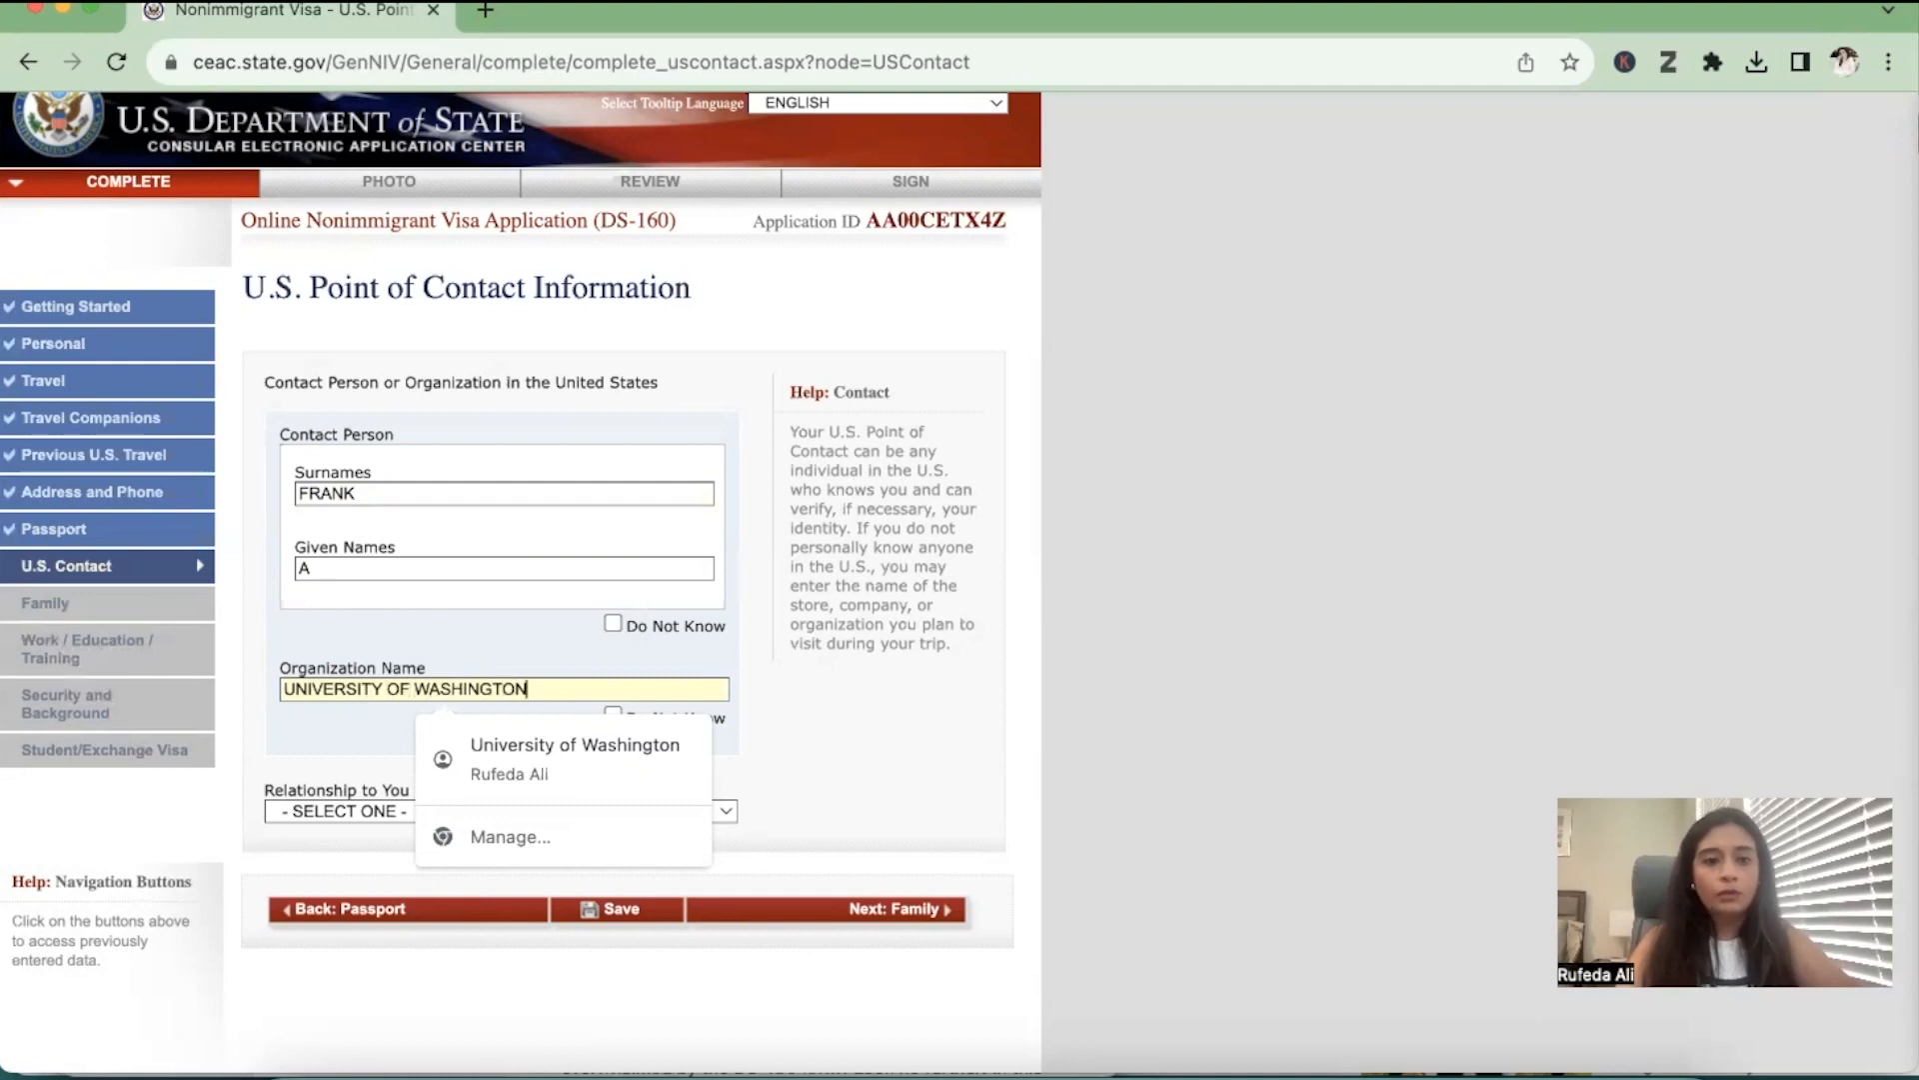
{"action": "left_click", "coordinate": [388, 810]}
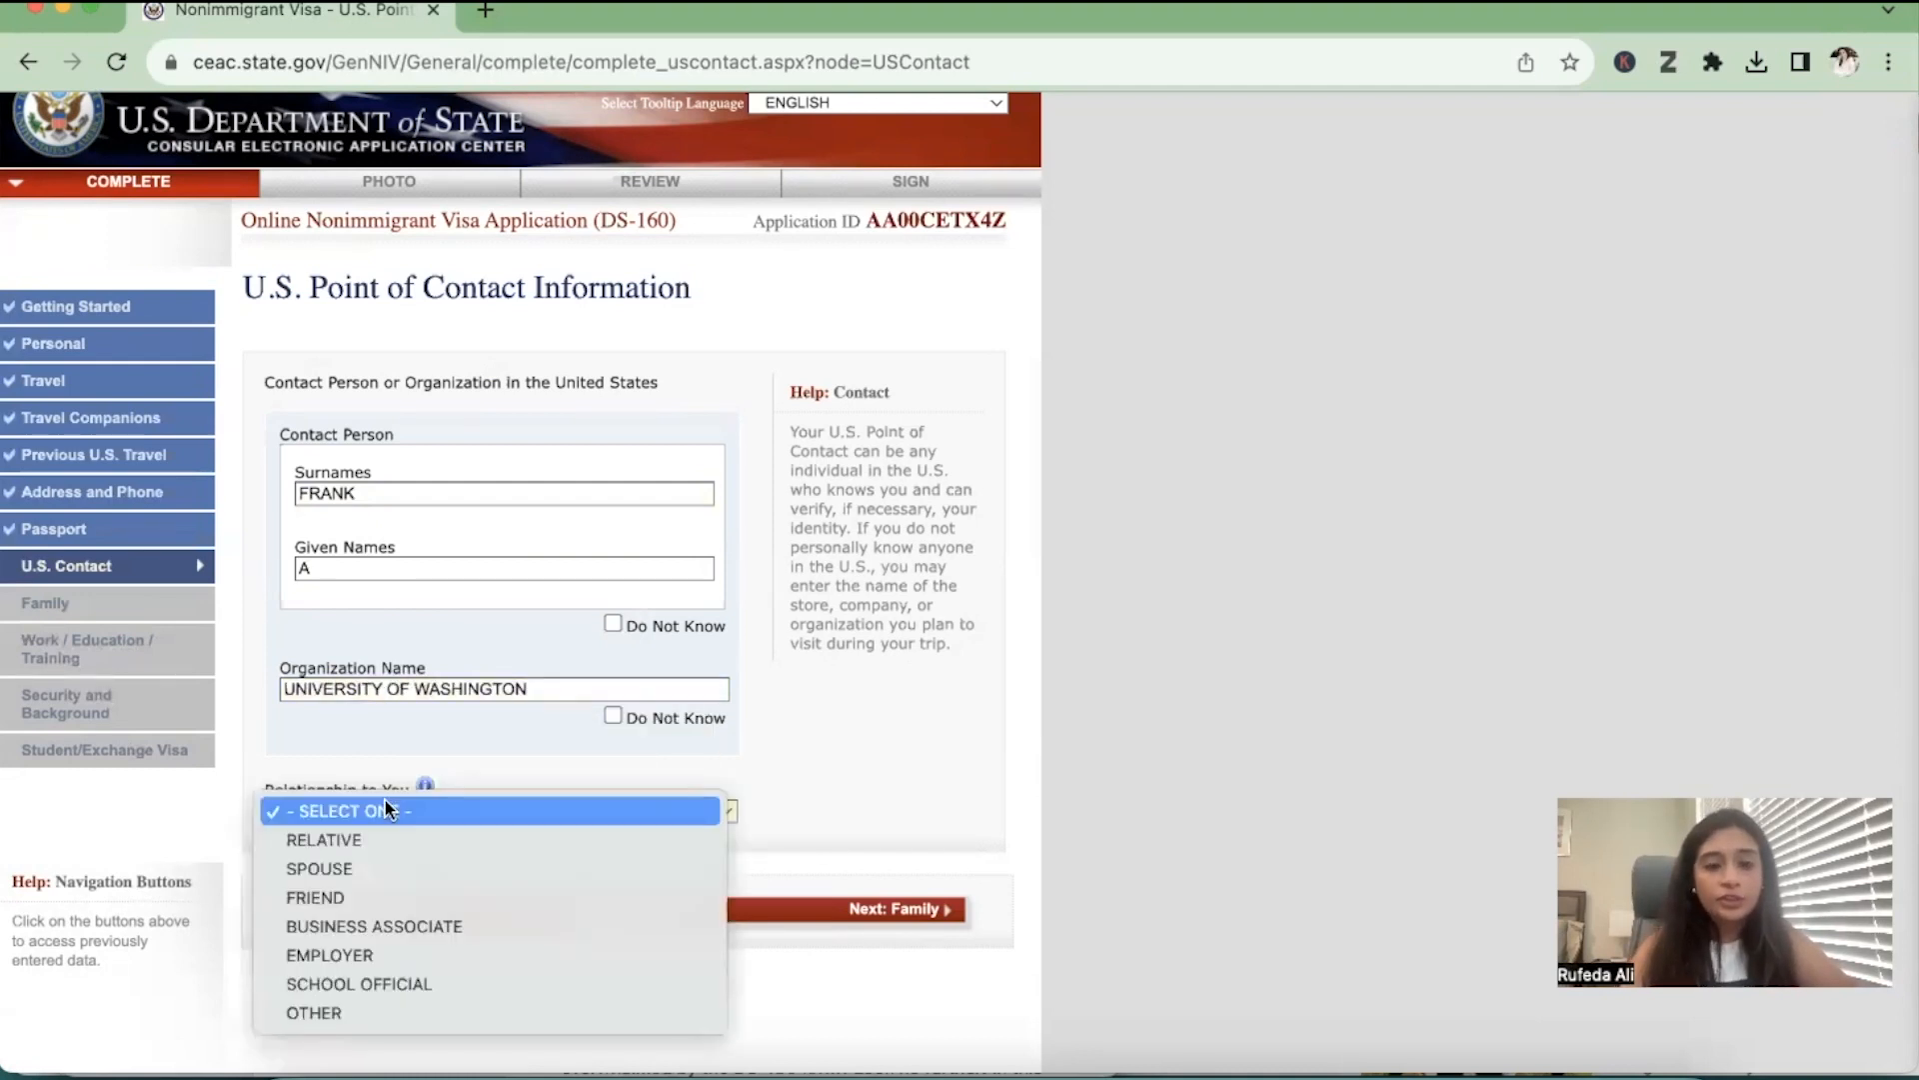
{"action": "left_click", "coordinate": [395, 978]}
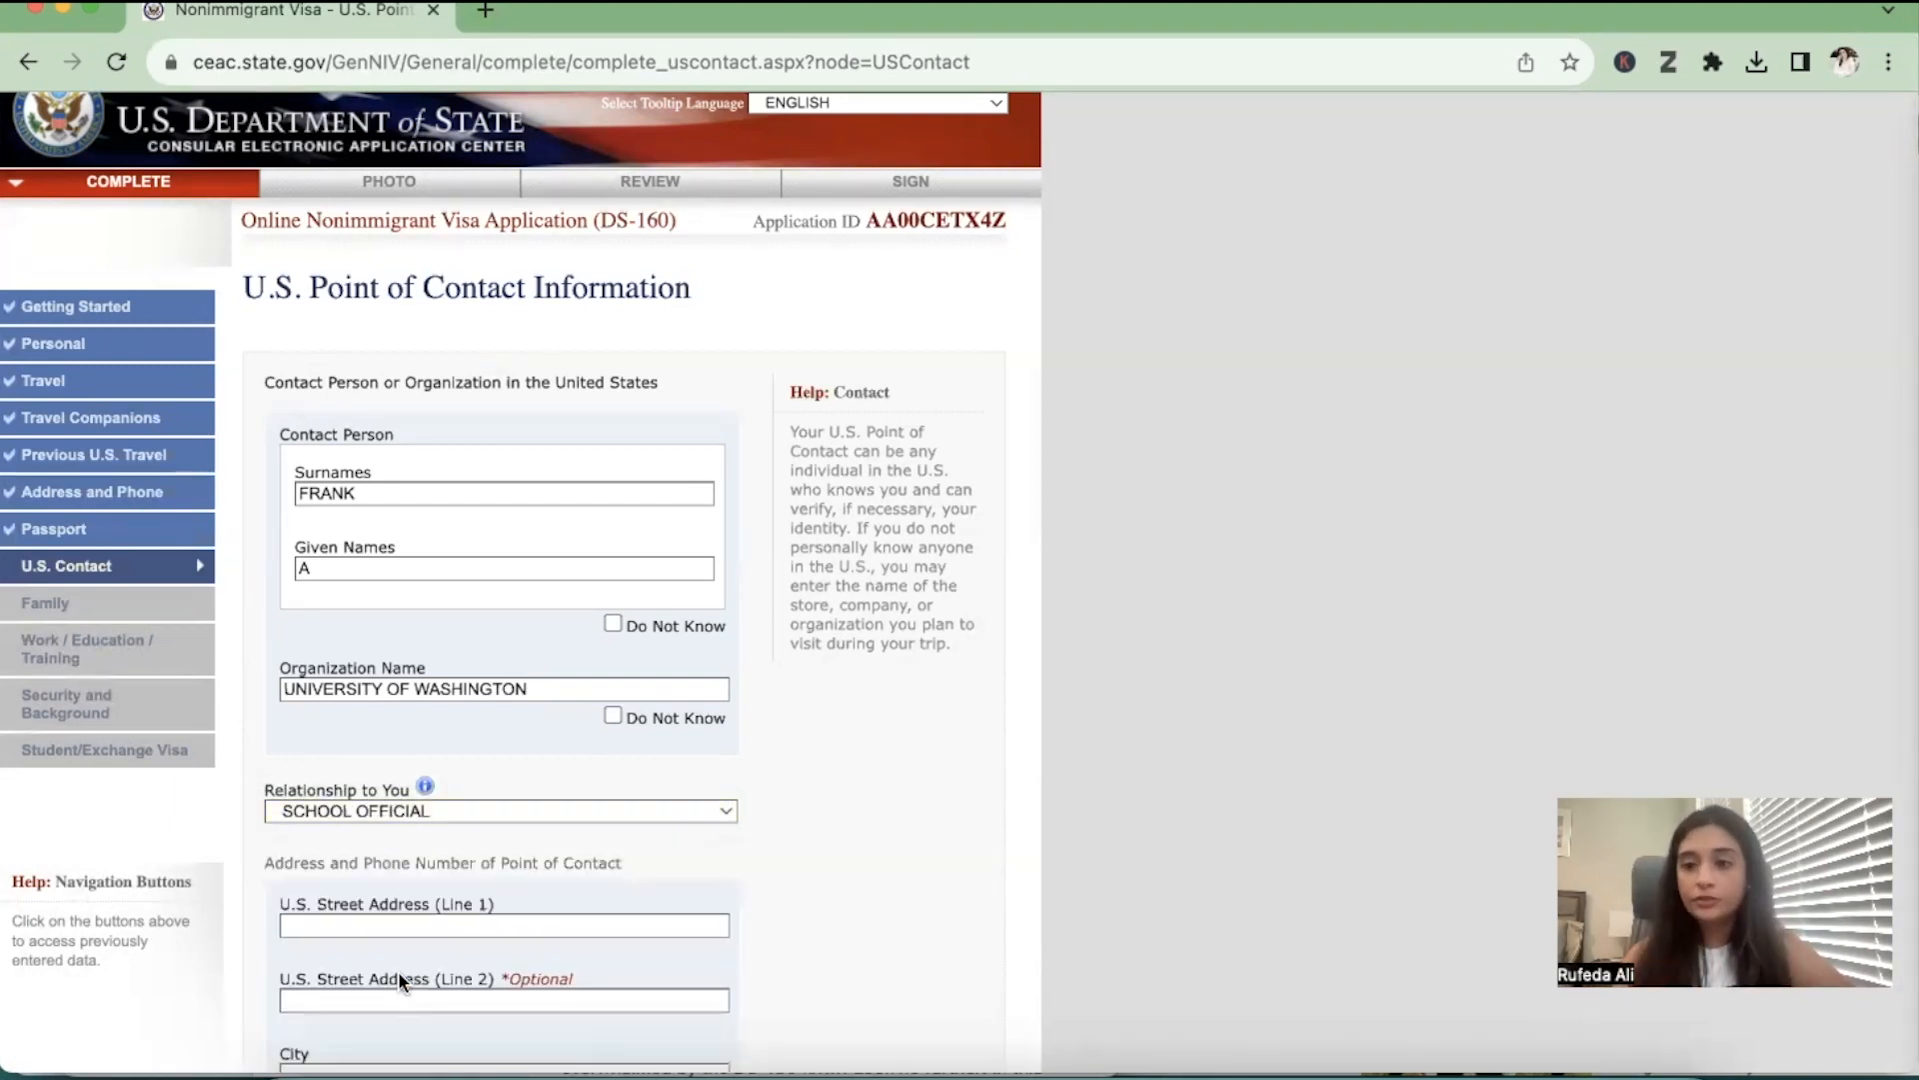
Fill in the first street address line and the city of the U.S. point of contact
{"action": "scroll", "coordinate": [398, 969], "scroll_direction": "down", "scroll_amount": 2}
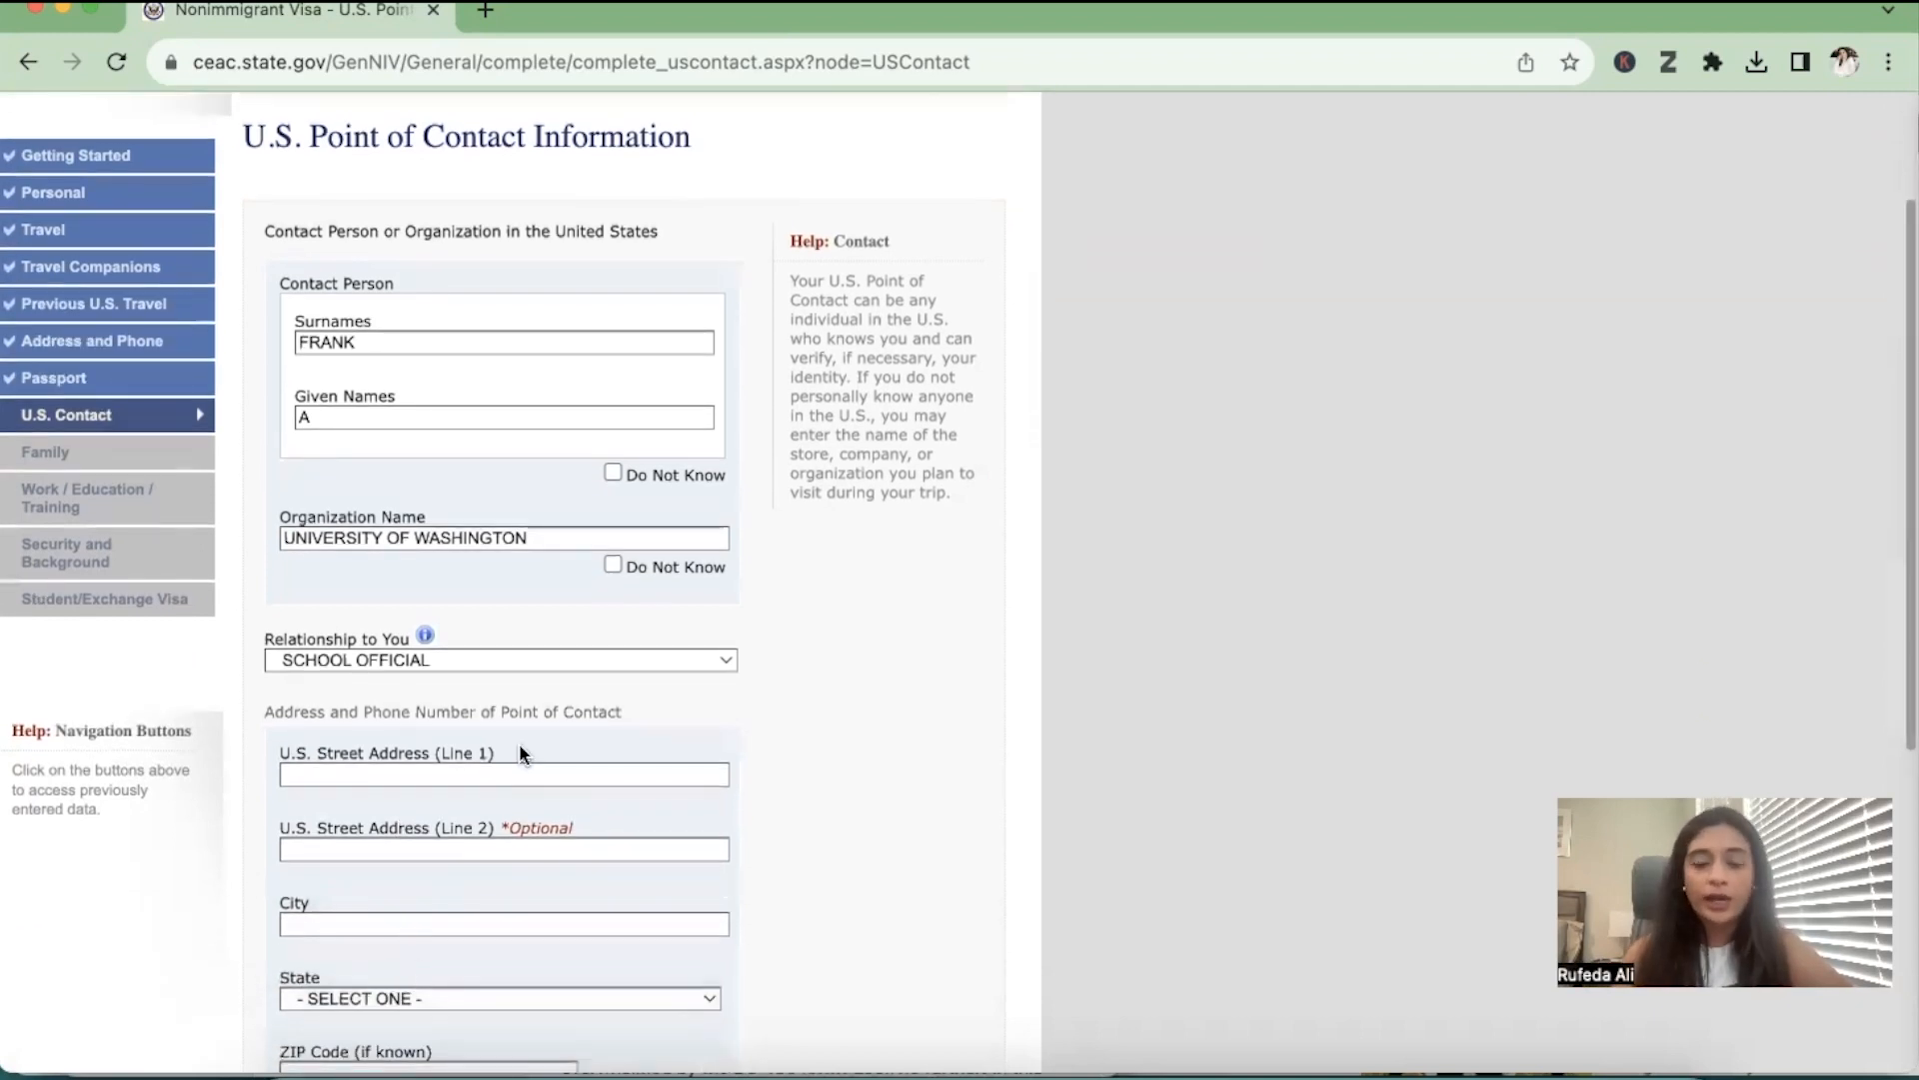
{"action": "scroll", "coordinate": [519, 740], "scroll_direction": "down", "scroll_amount": 2}
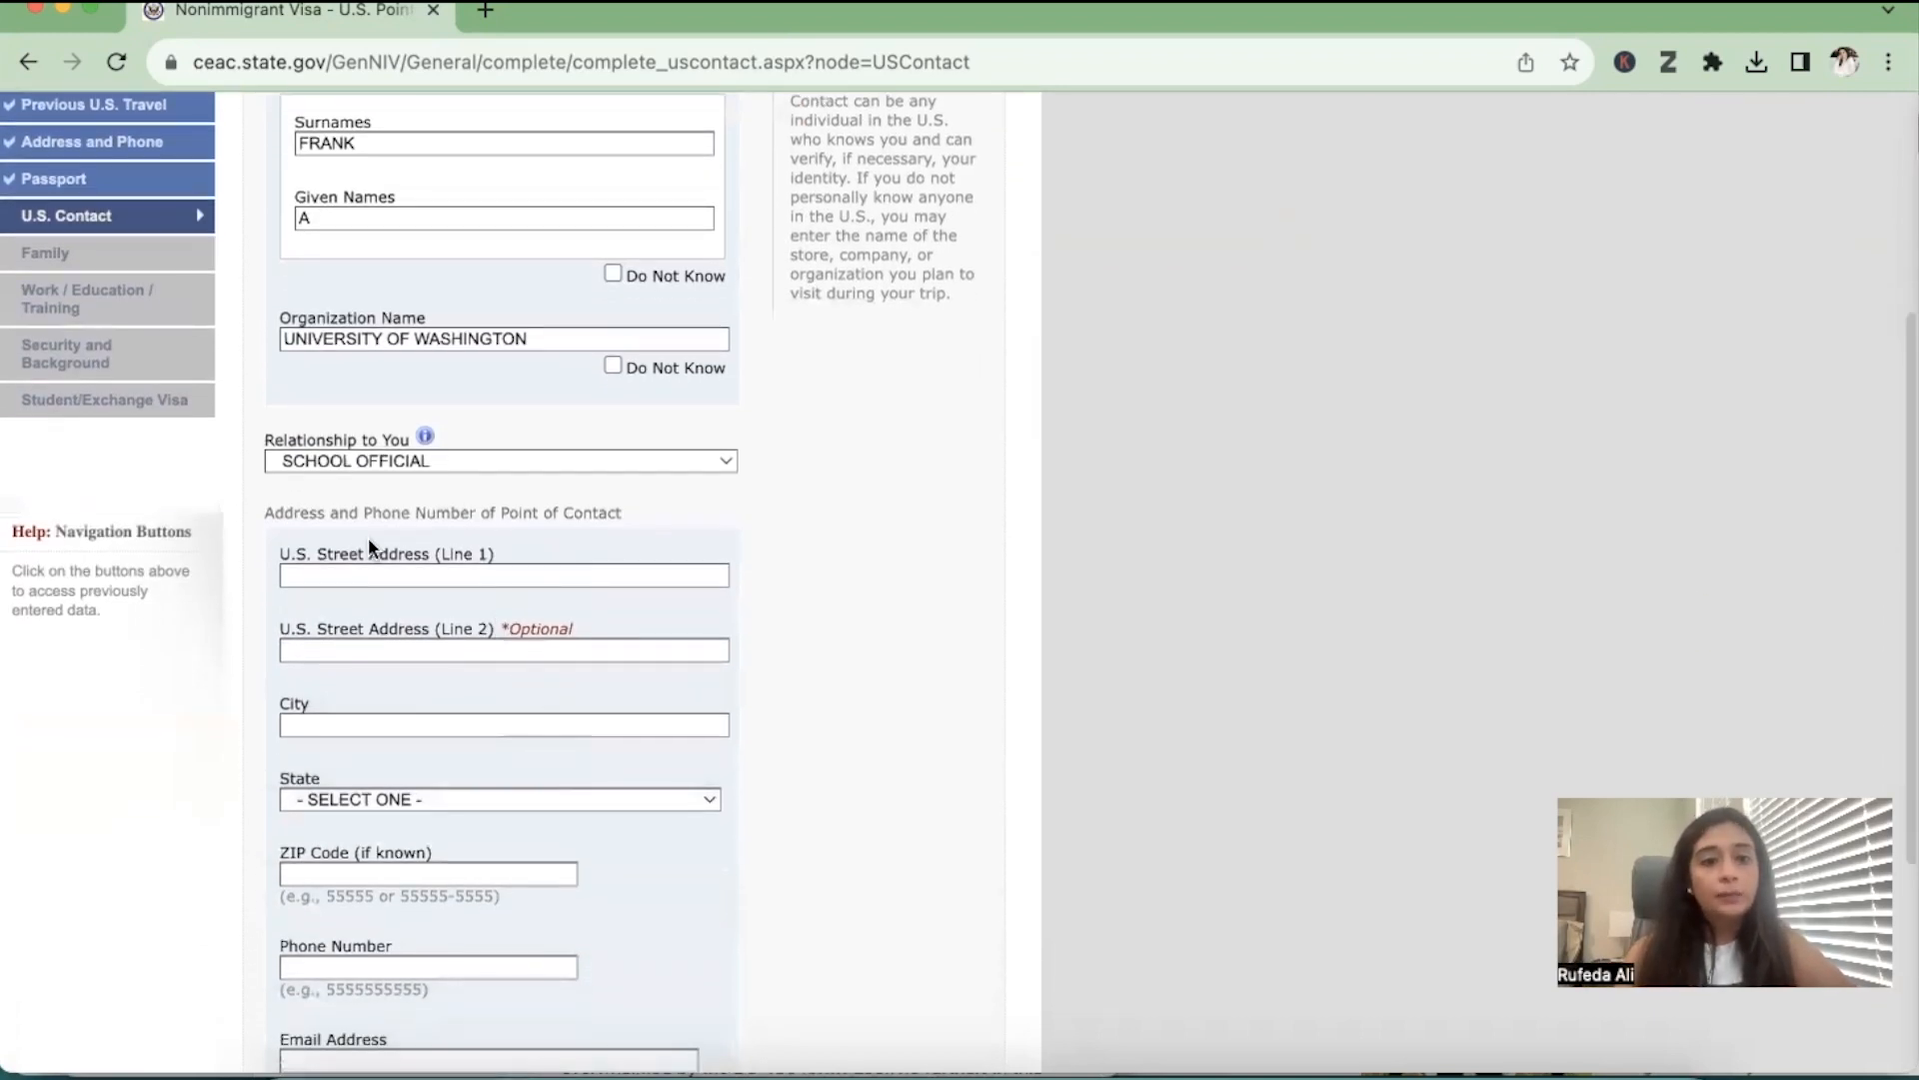
{"action": "left_click", "coordinate": [349, 570]}
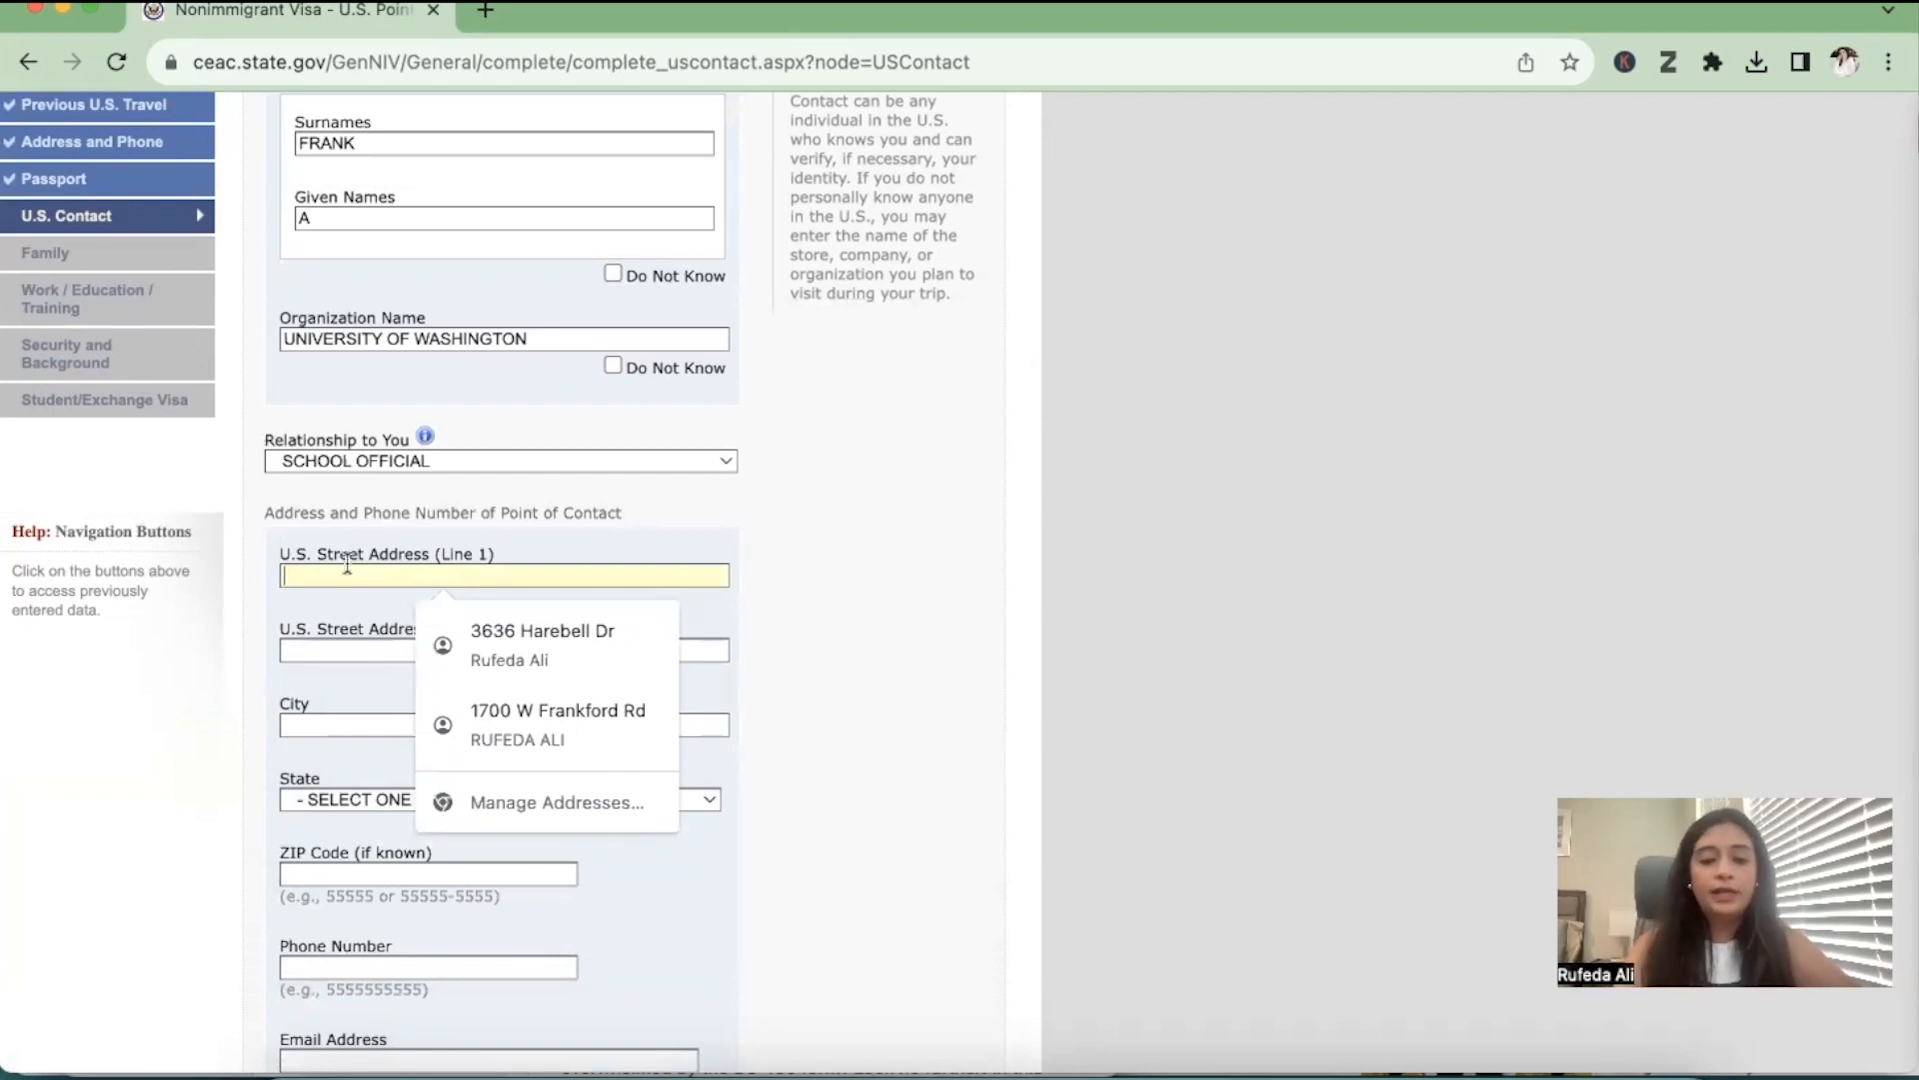
{"action": "type", "text": "SEATTLE"}
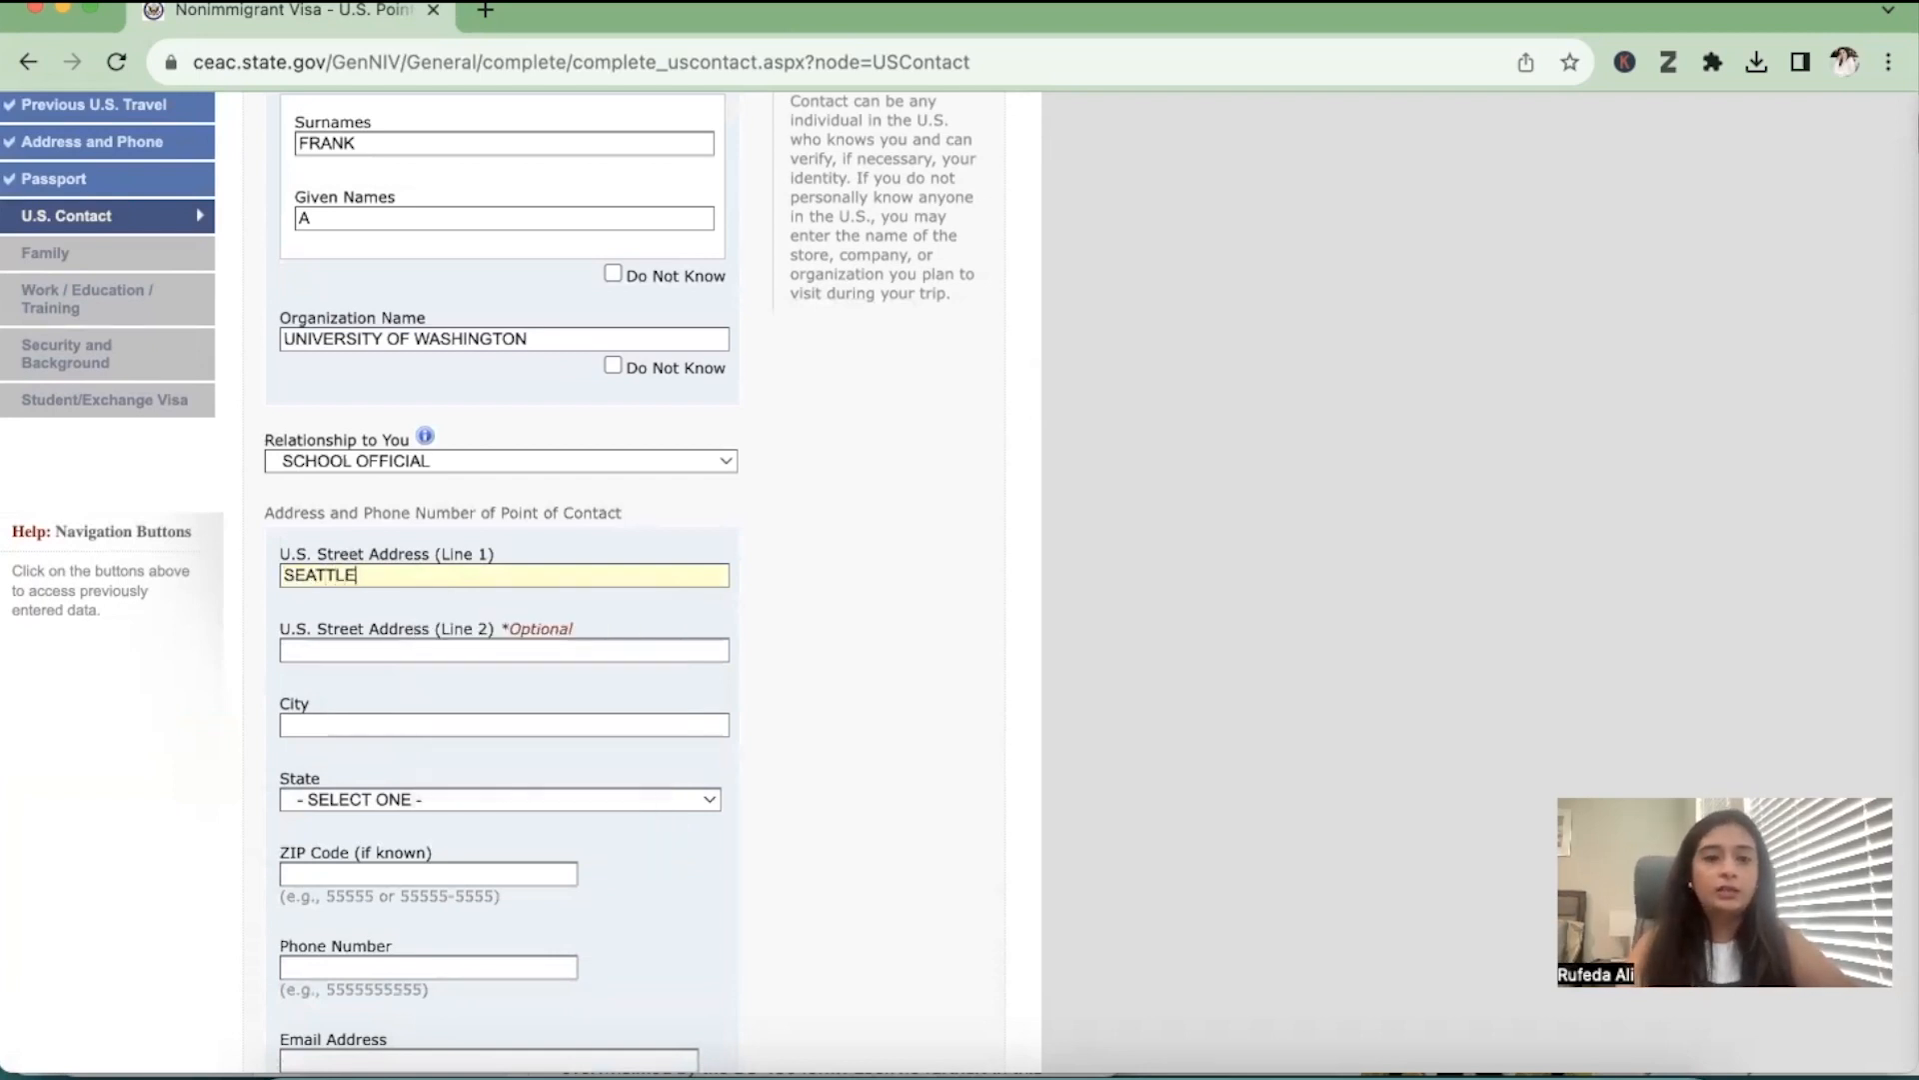
{"action": "left_click", "coordinate": [353, 725]}
{"action": "type", "text": "SEATTLE"}
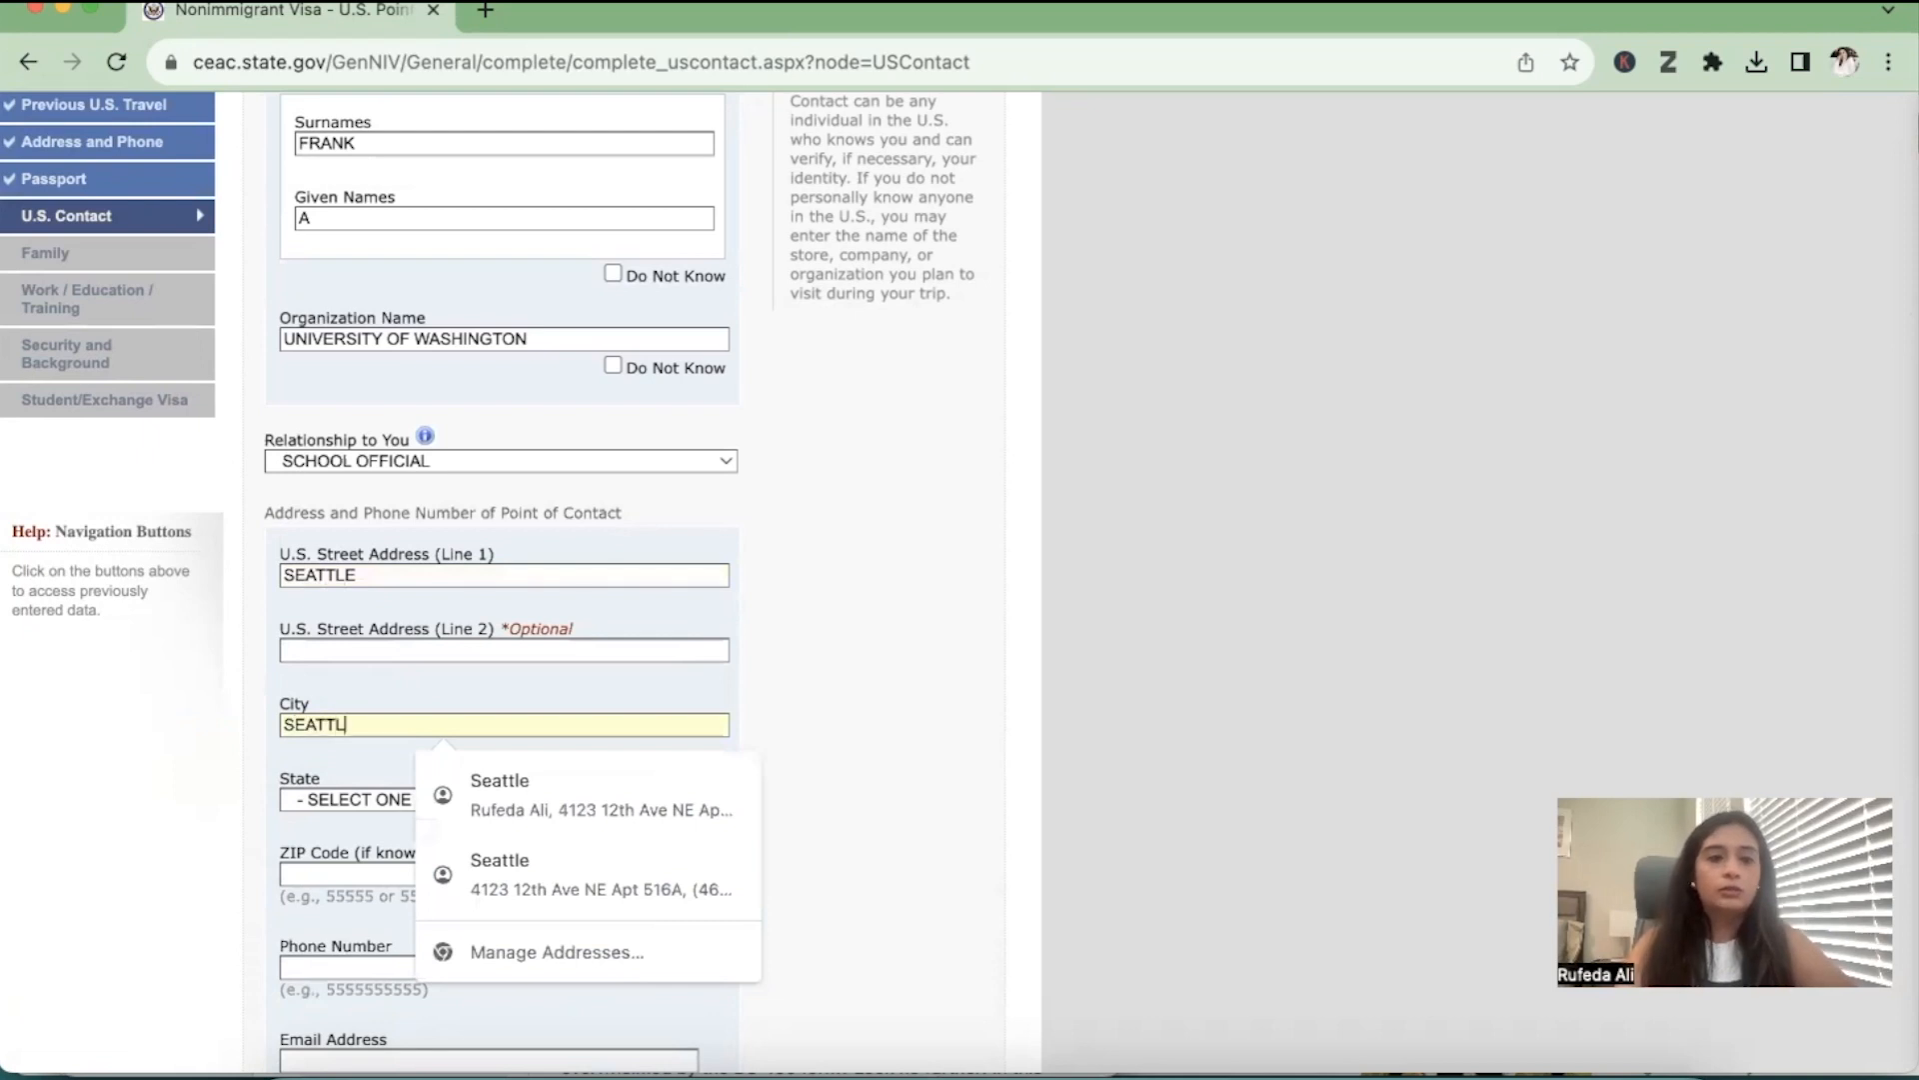
Set the state in the contact's address to WASHINGTON and enter the ZIP code
{"action": "left_click", "coordinate": [310, 798]}
{"action": "key", "text": "w"}
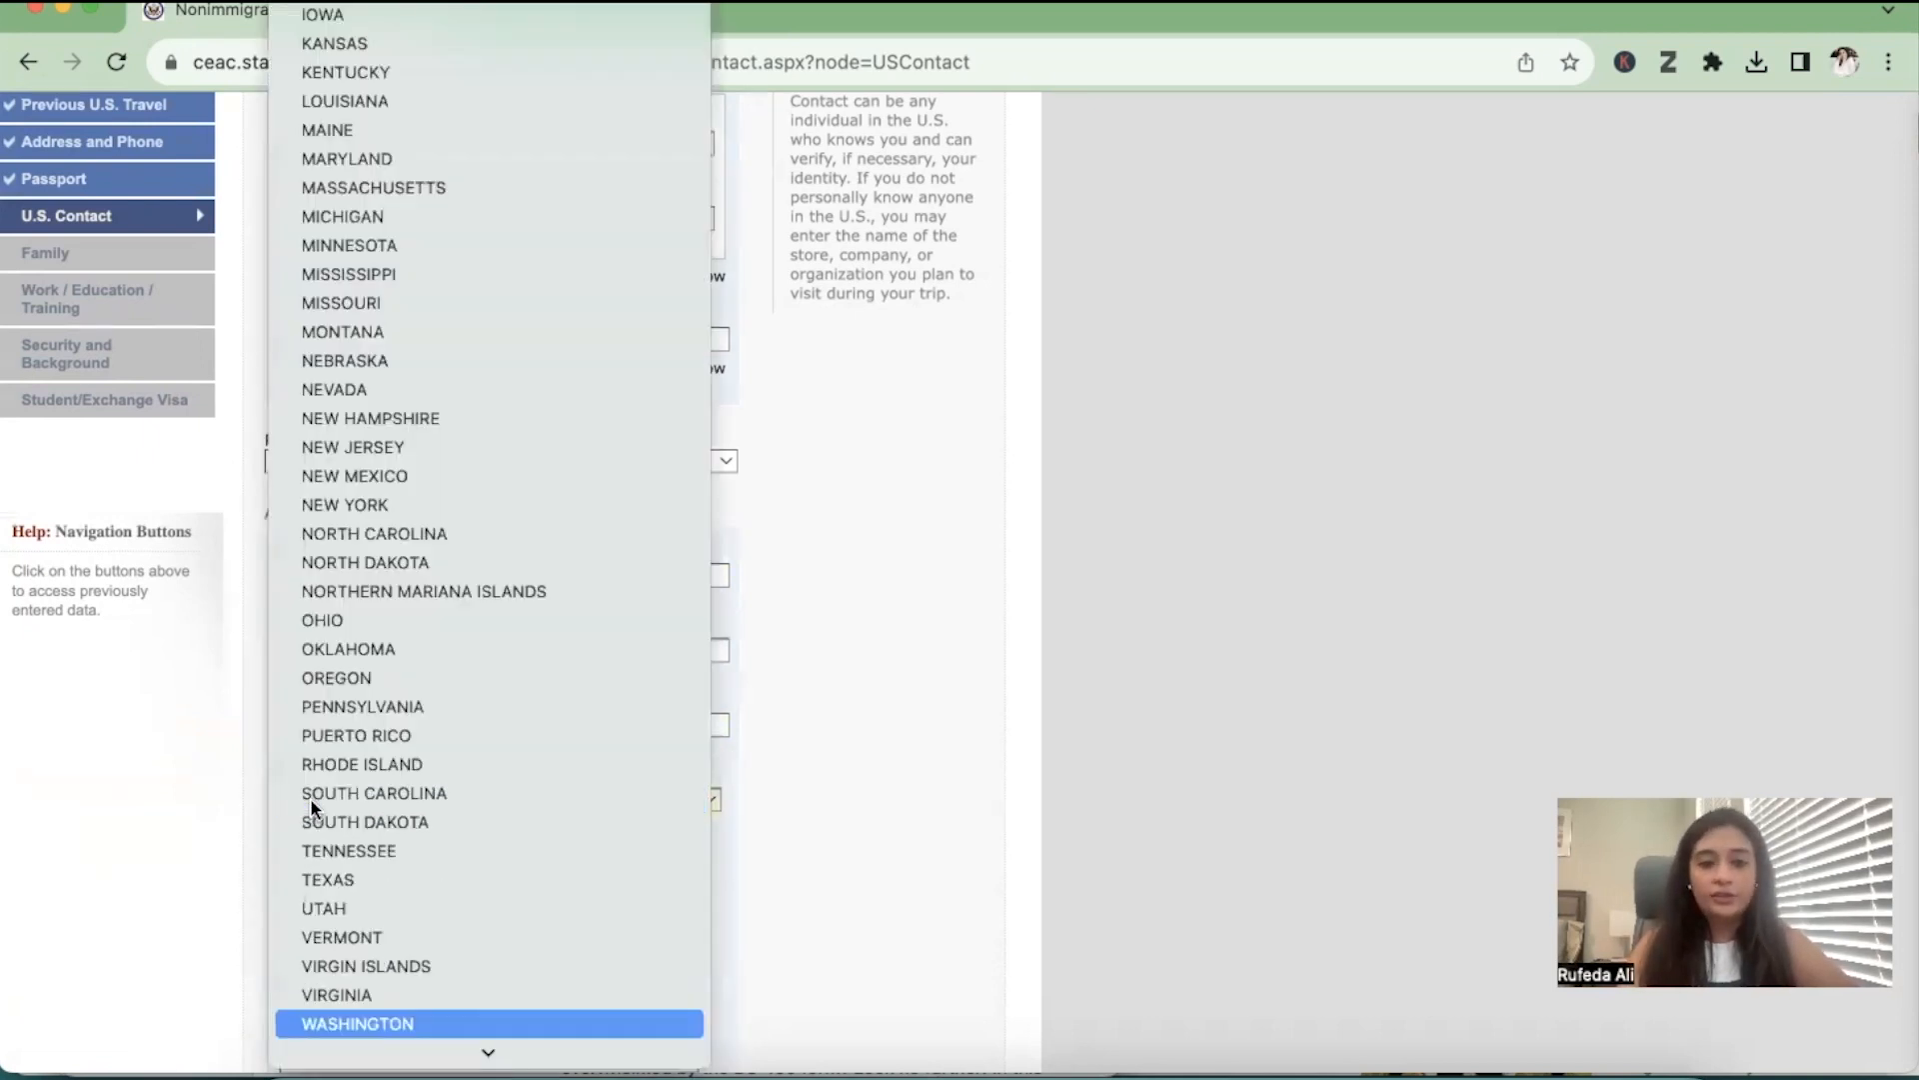
{"action": "key", "text": "Return"}
{"action": "scroll", "coordinate": [310, 797], "scroll_direction": "down", "scroll_amount": 3}
{"action": "left_click", "coordinate": [397, 610]}
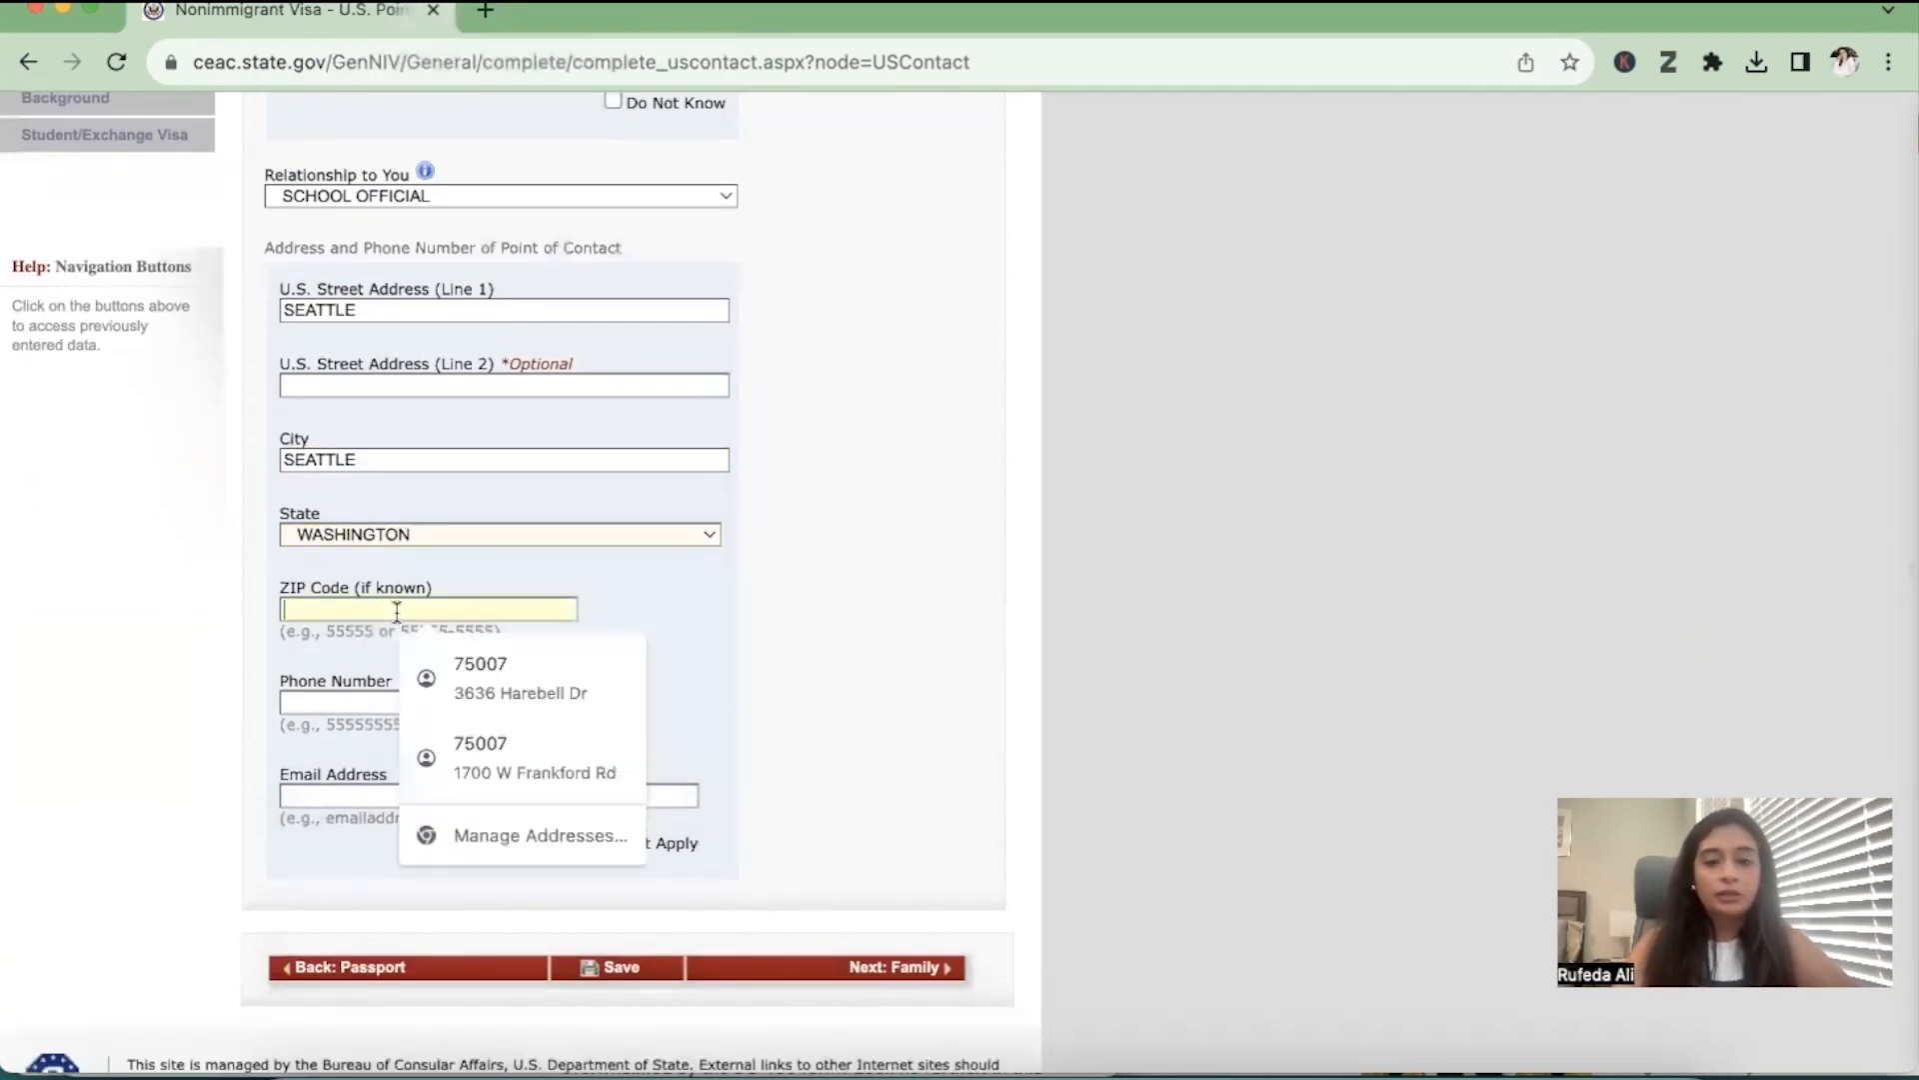
{"action": "type", "text": "98105"}
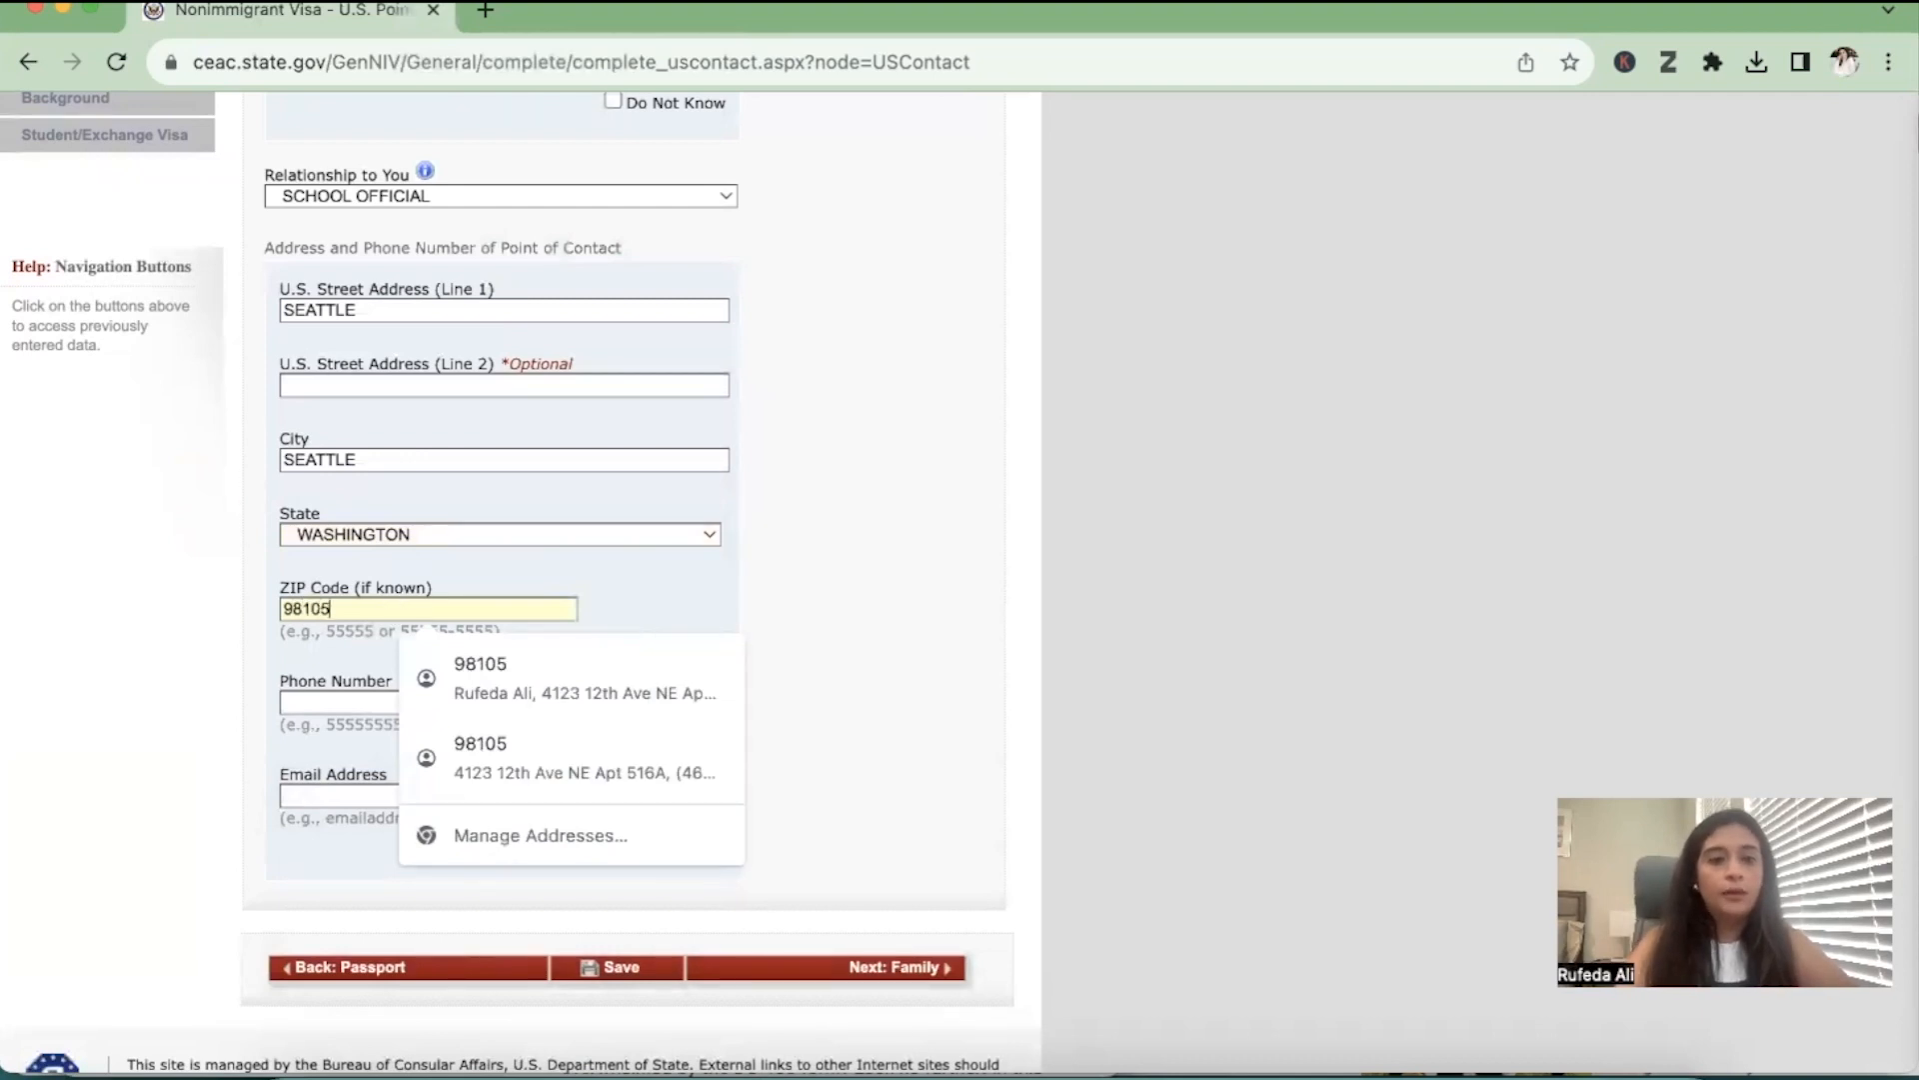
Enter the phone number of the U.S. point of contact
{"action": "left_click", "coordinate": [352, 703]}
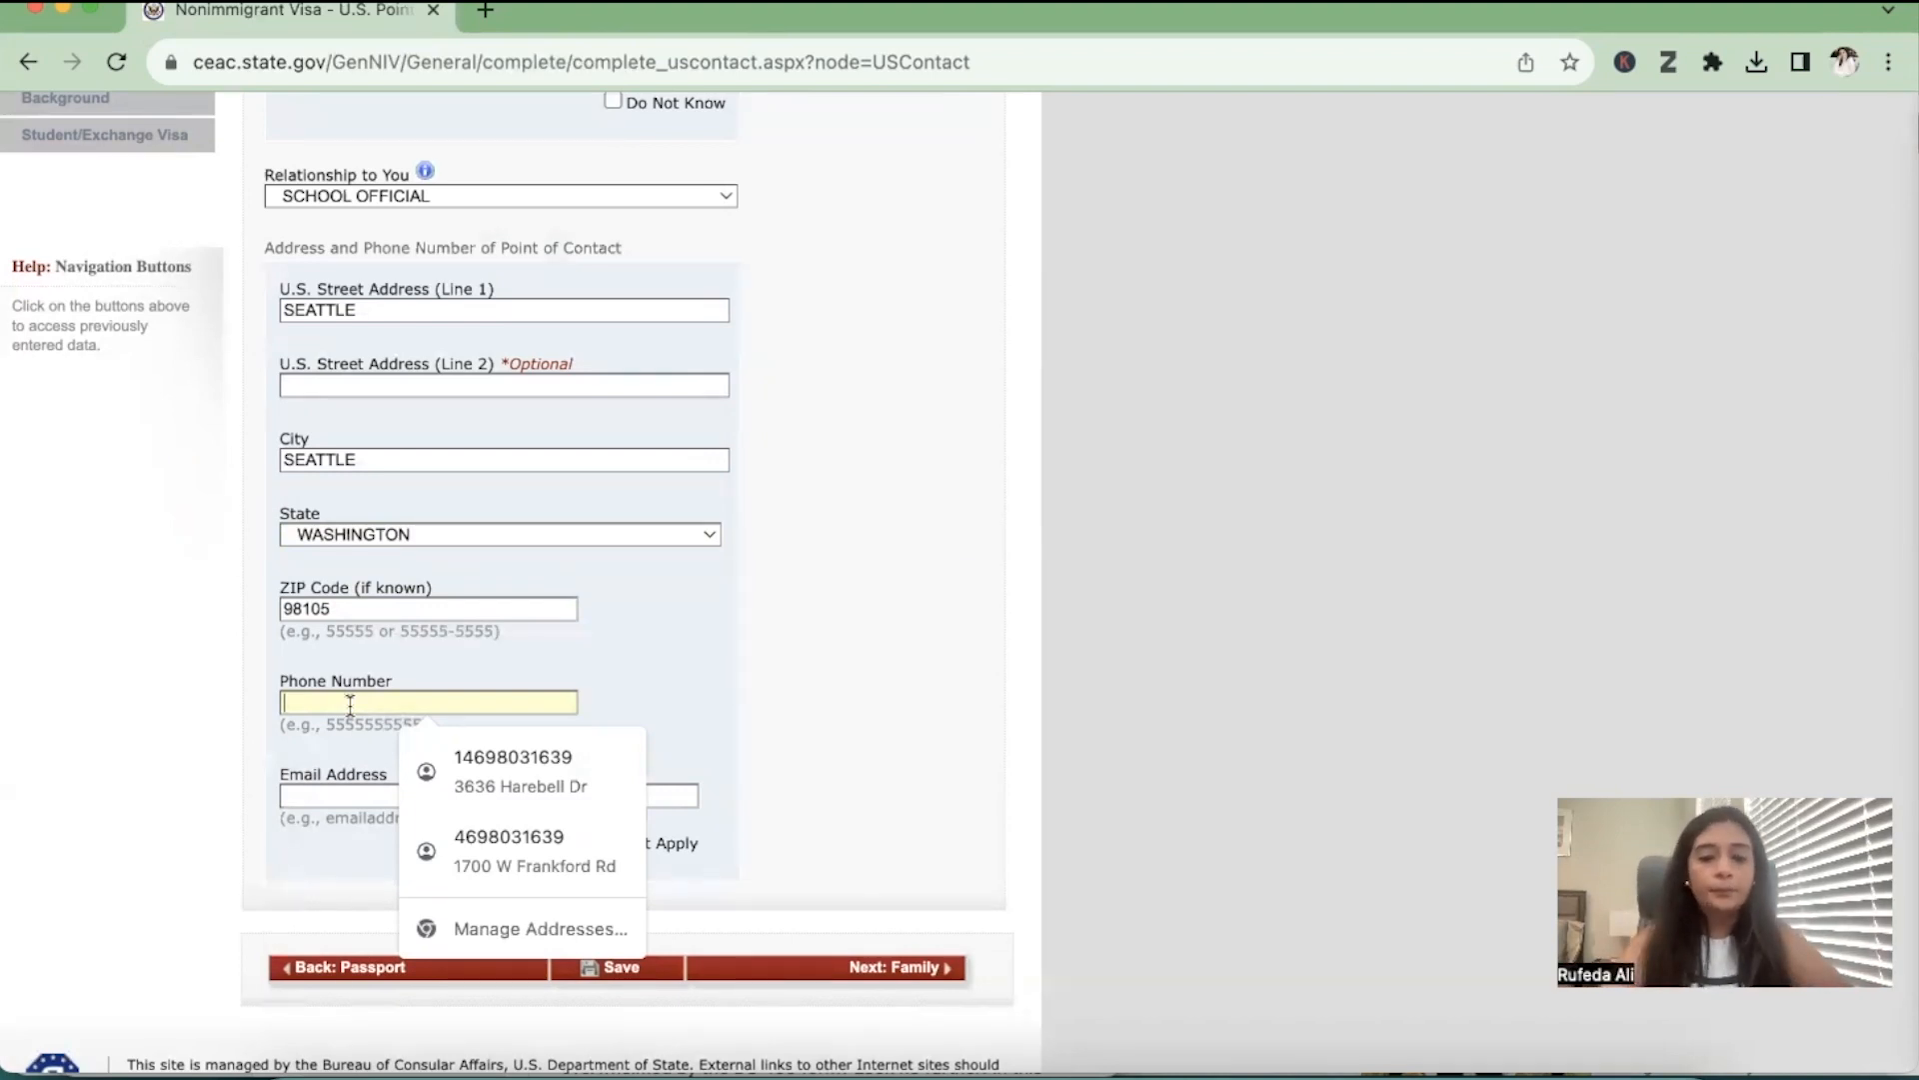
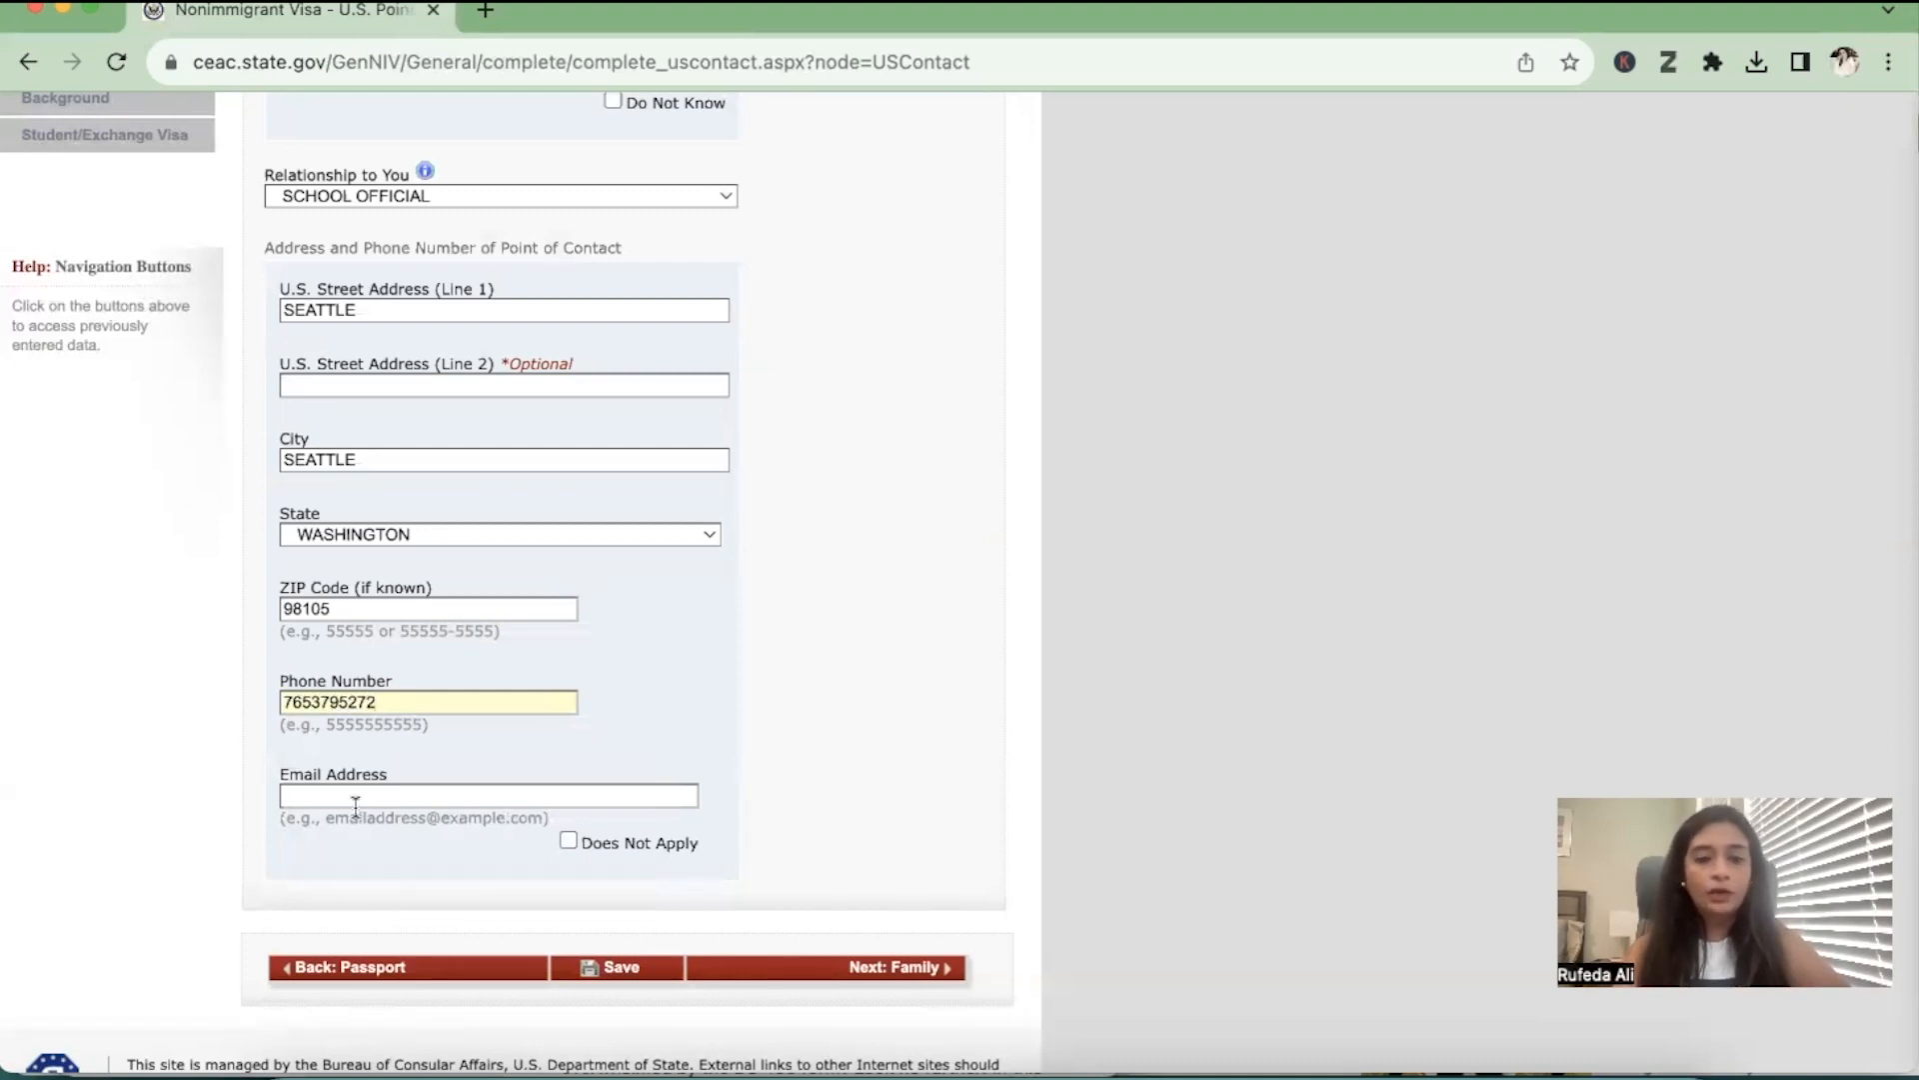
Enter the contact's email address and continue to the Family section
{"action": "scroll", "coordinate": [355, 805], "scroll_direction": "up", "scroll_amount": 3}
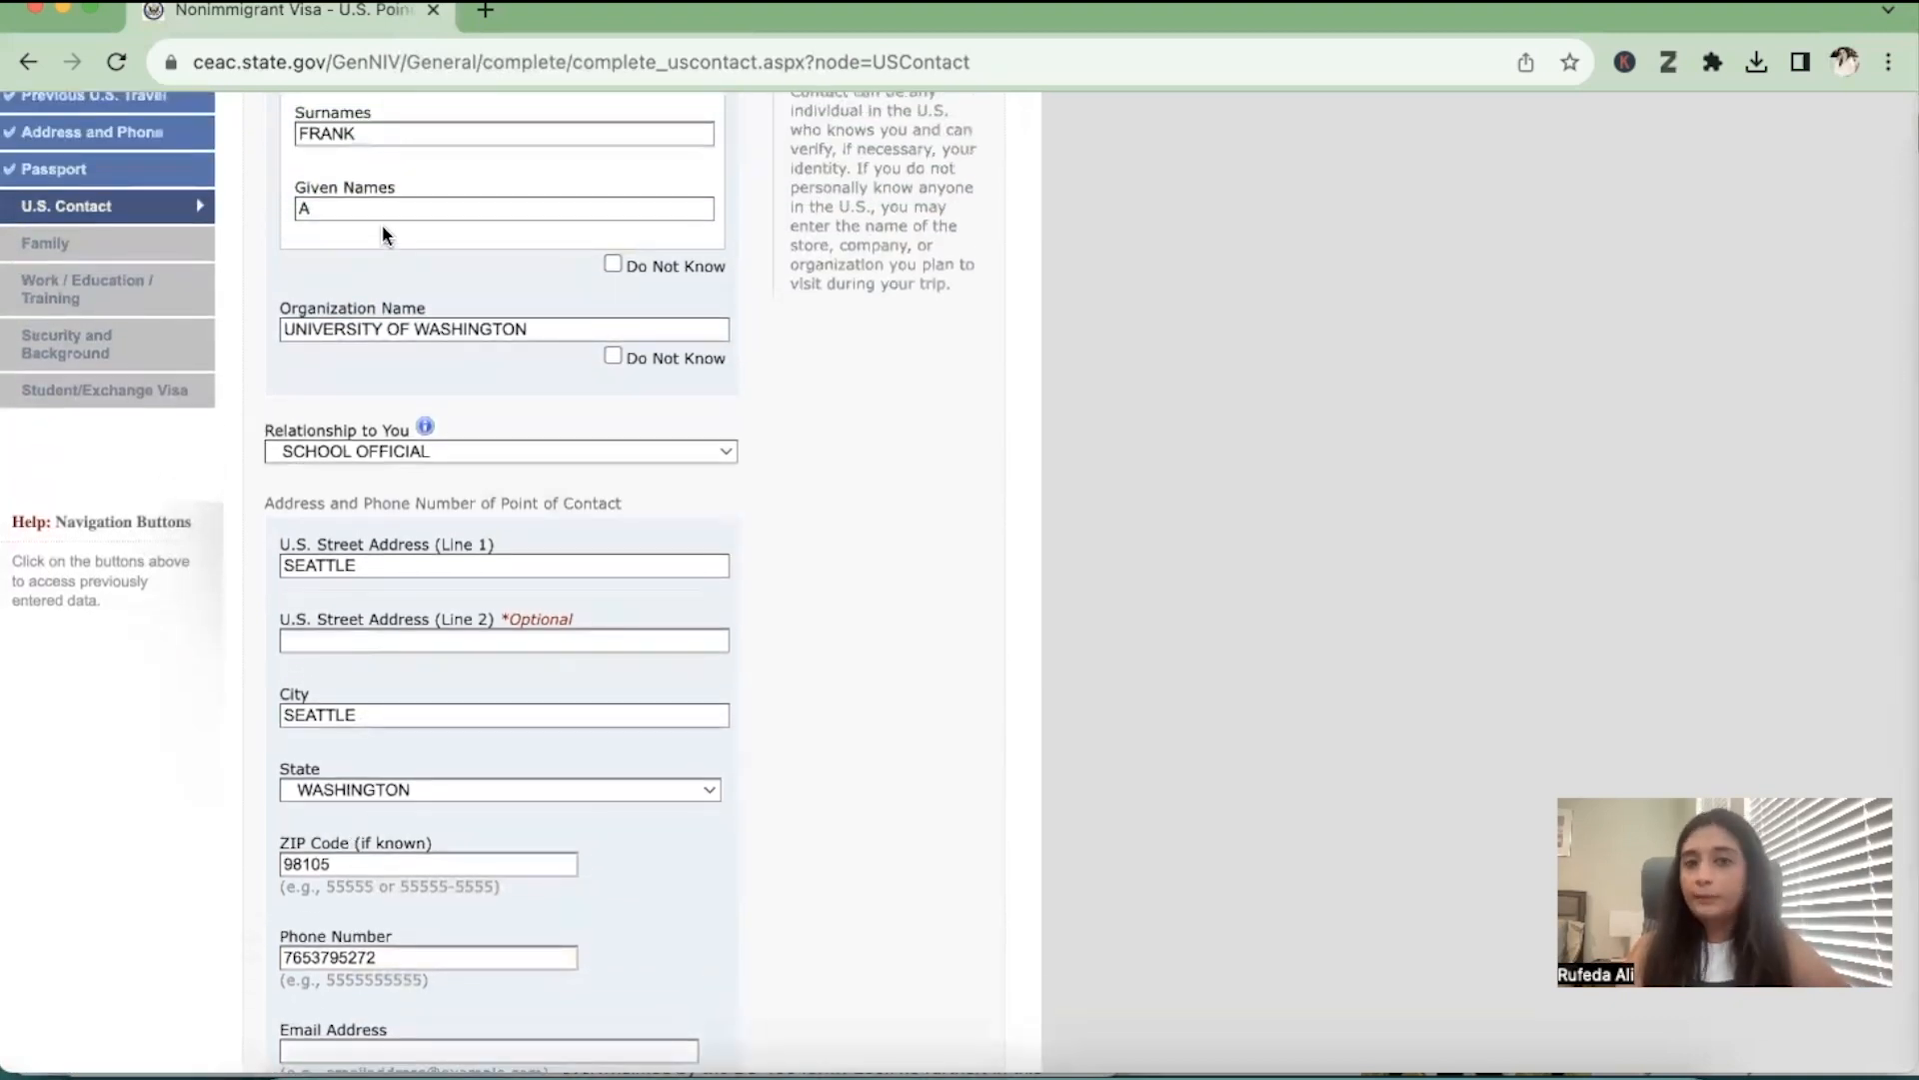
{"action": "scroll", "coordinate": [382, 230], "scroll_direction": "down", "scroll_amount": 5}
{"action": "left_click", "coordinate": [328, 851]}
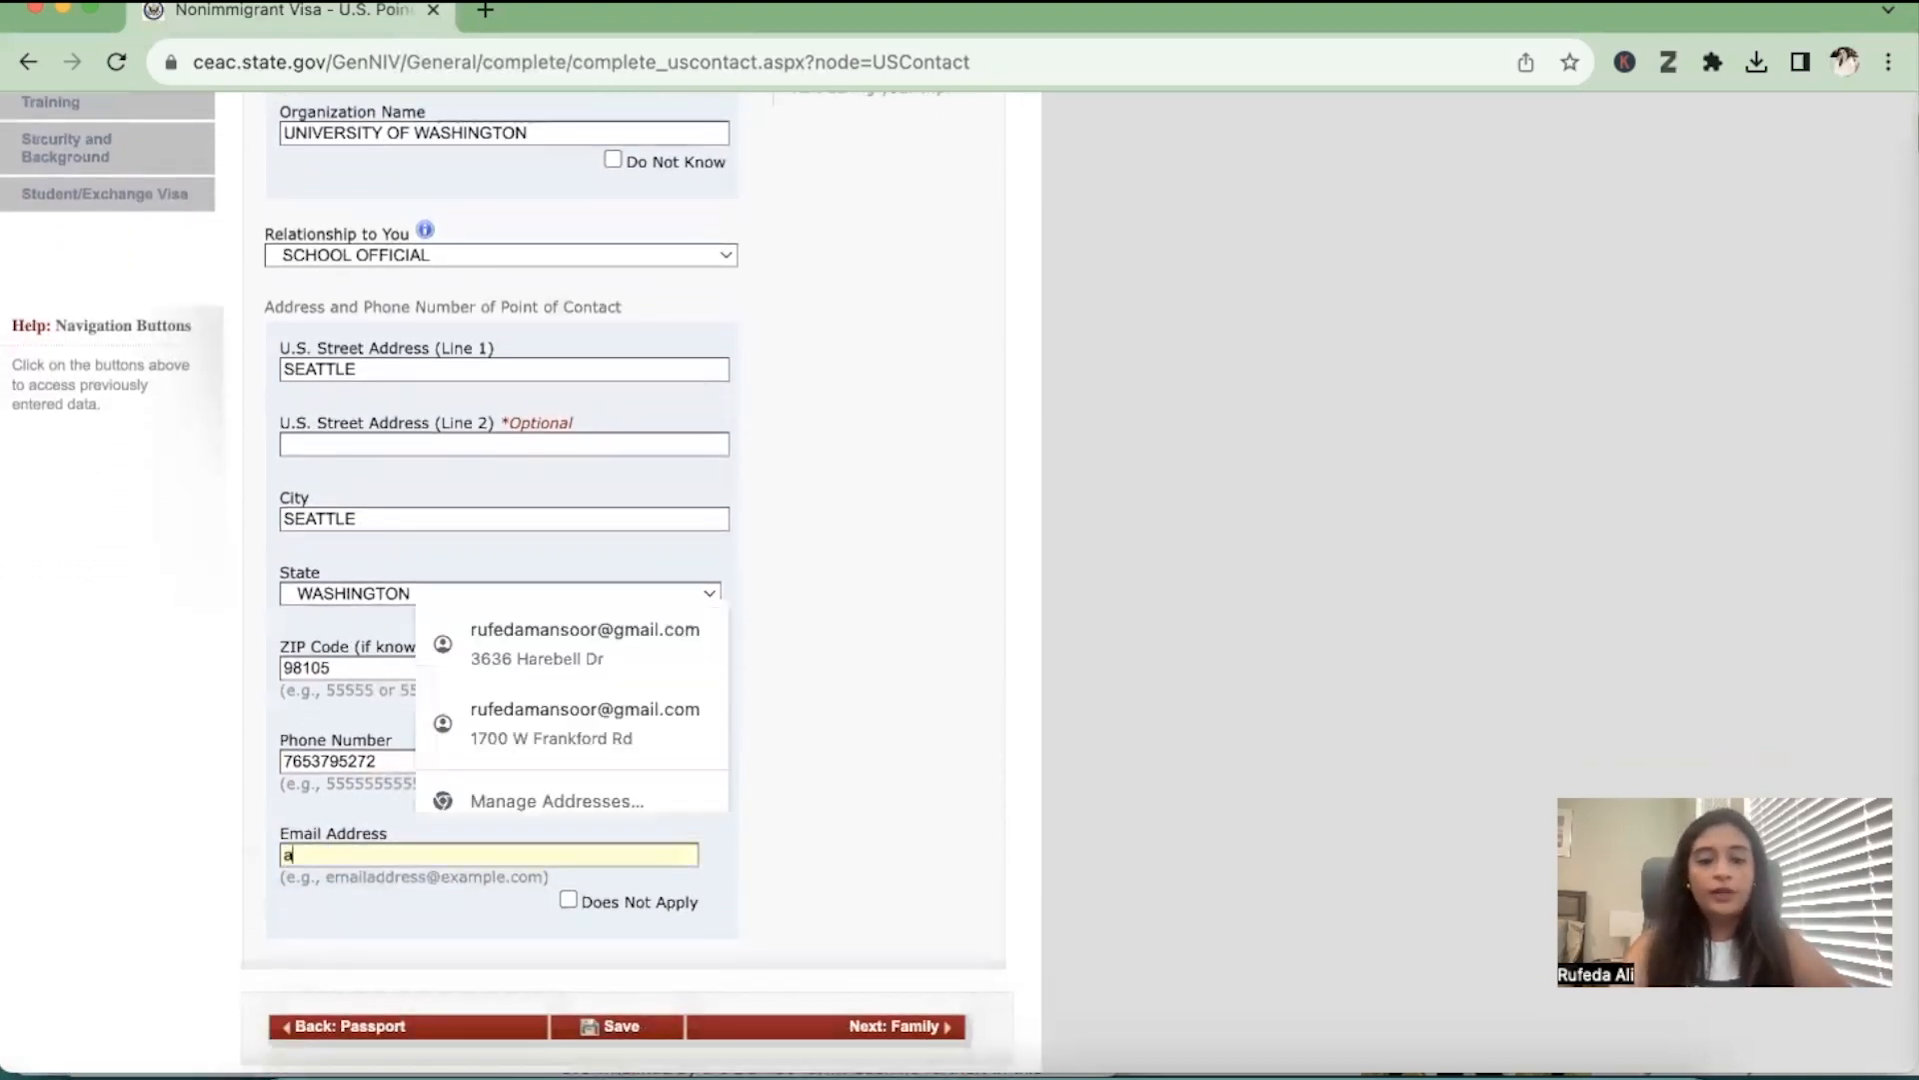
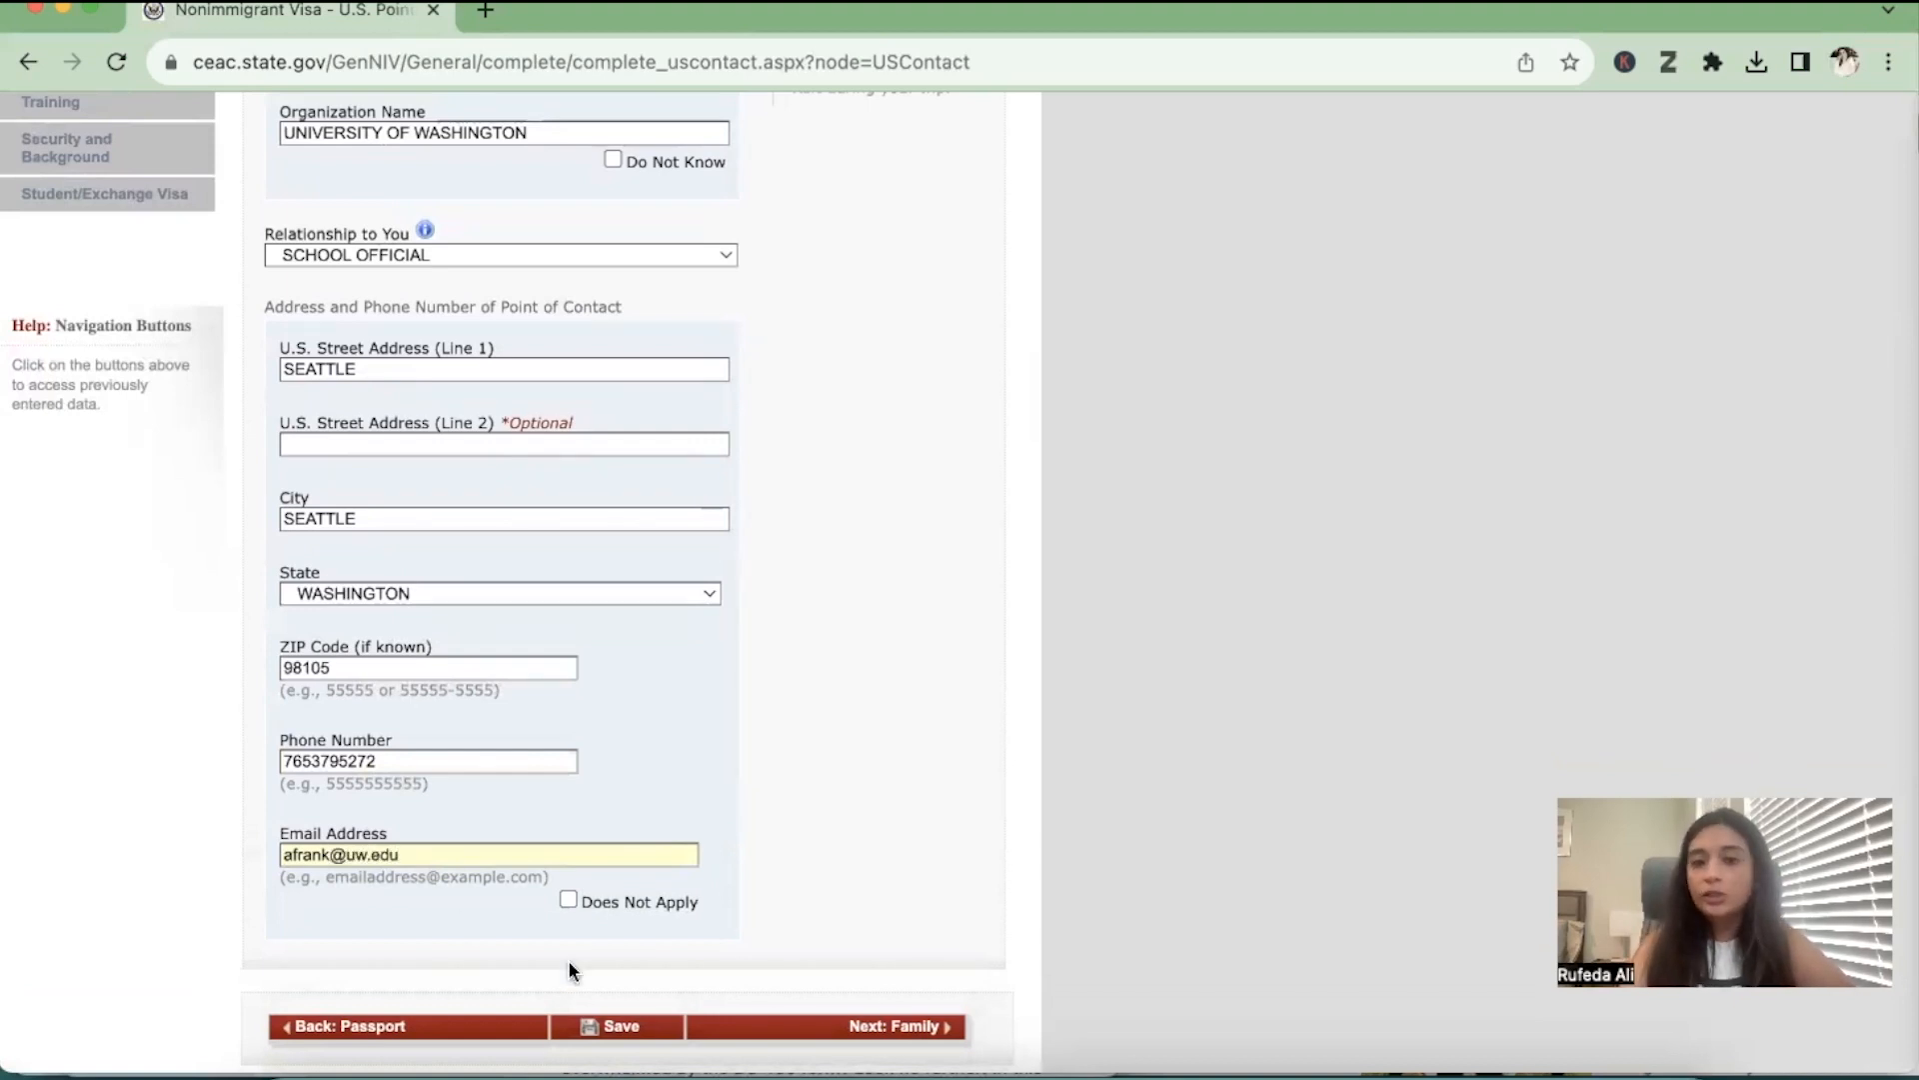
{"action": "left_click", "coordinate": [897, 1027]}
{"action": "left_click", "coordinate": [1367, 574]}
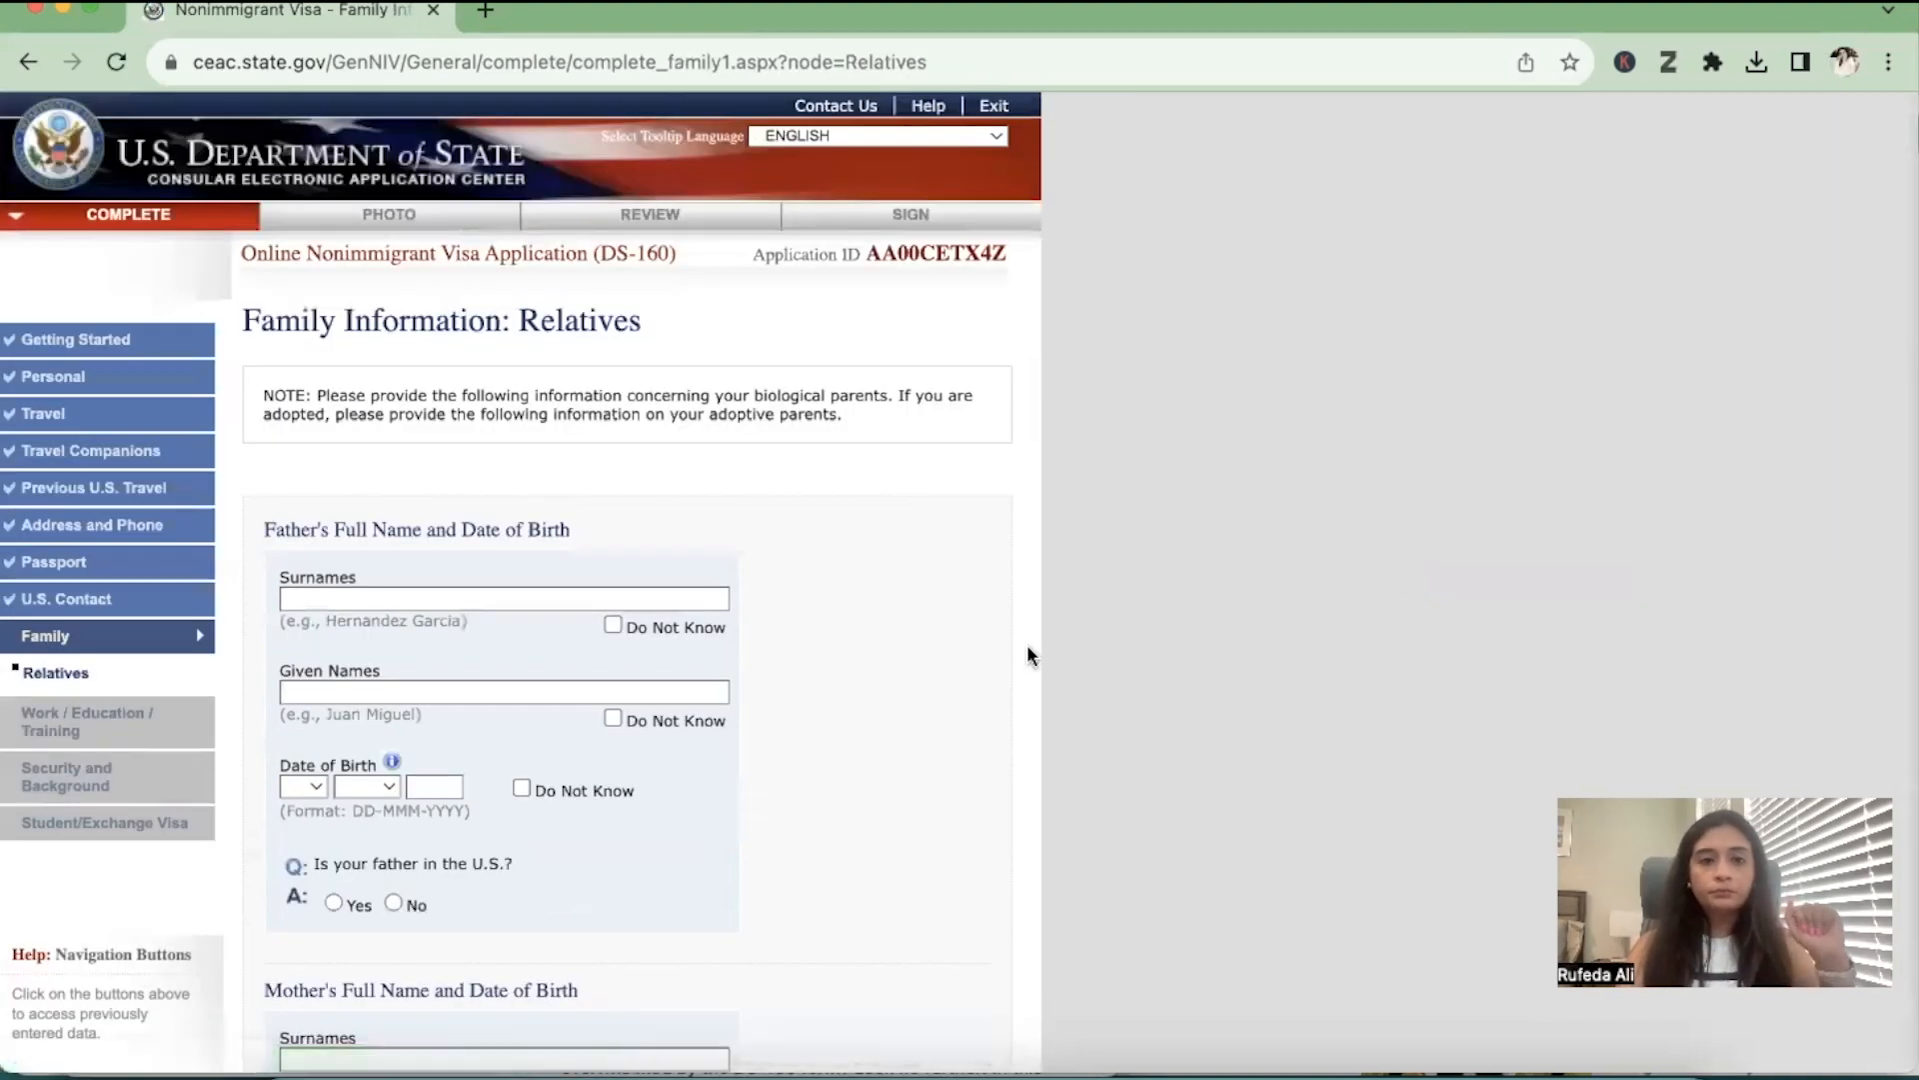
Enter the father's surname and given name in the family information on relatives
{"action": "scroll", "coordinate": [1028, 647], "scroll_direction": "down", "scroll_amount": 3}
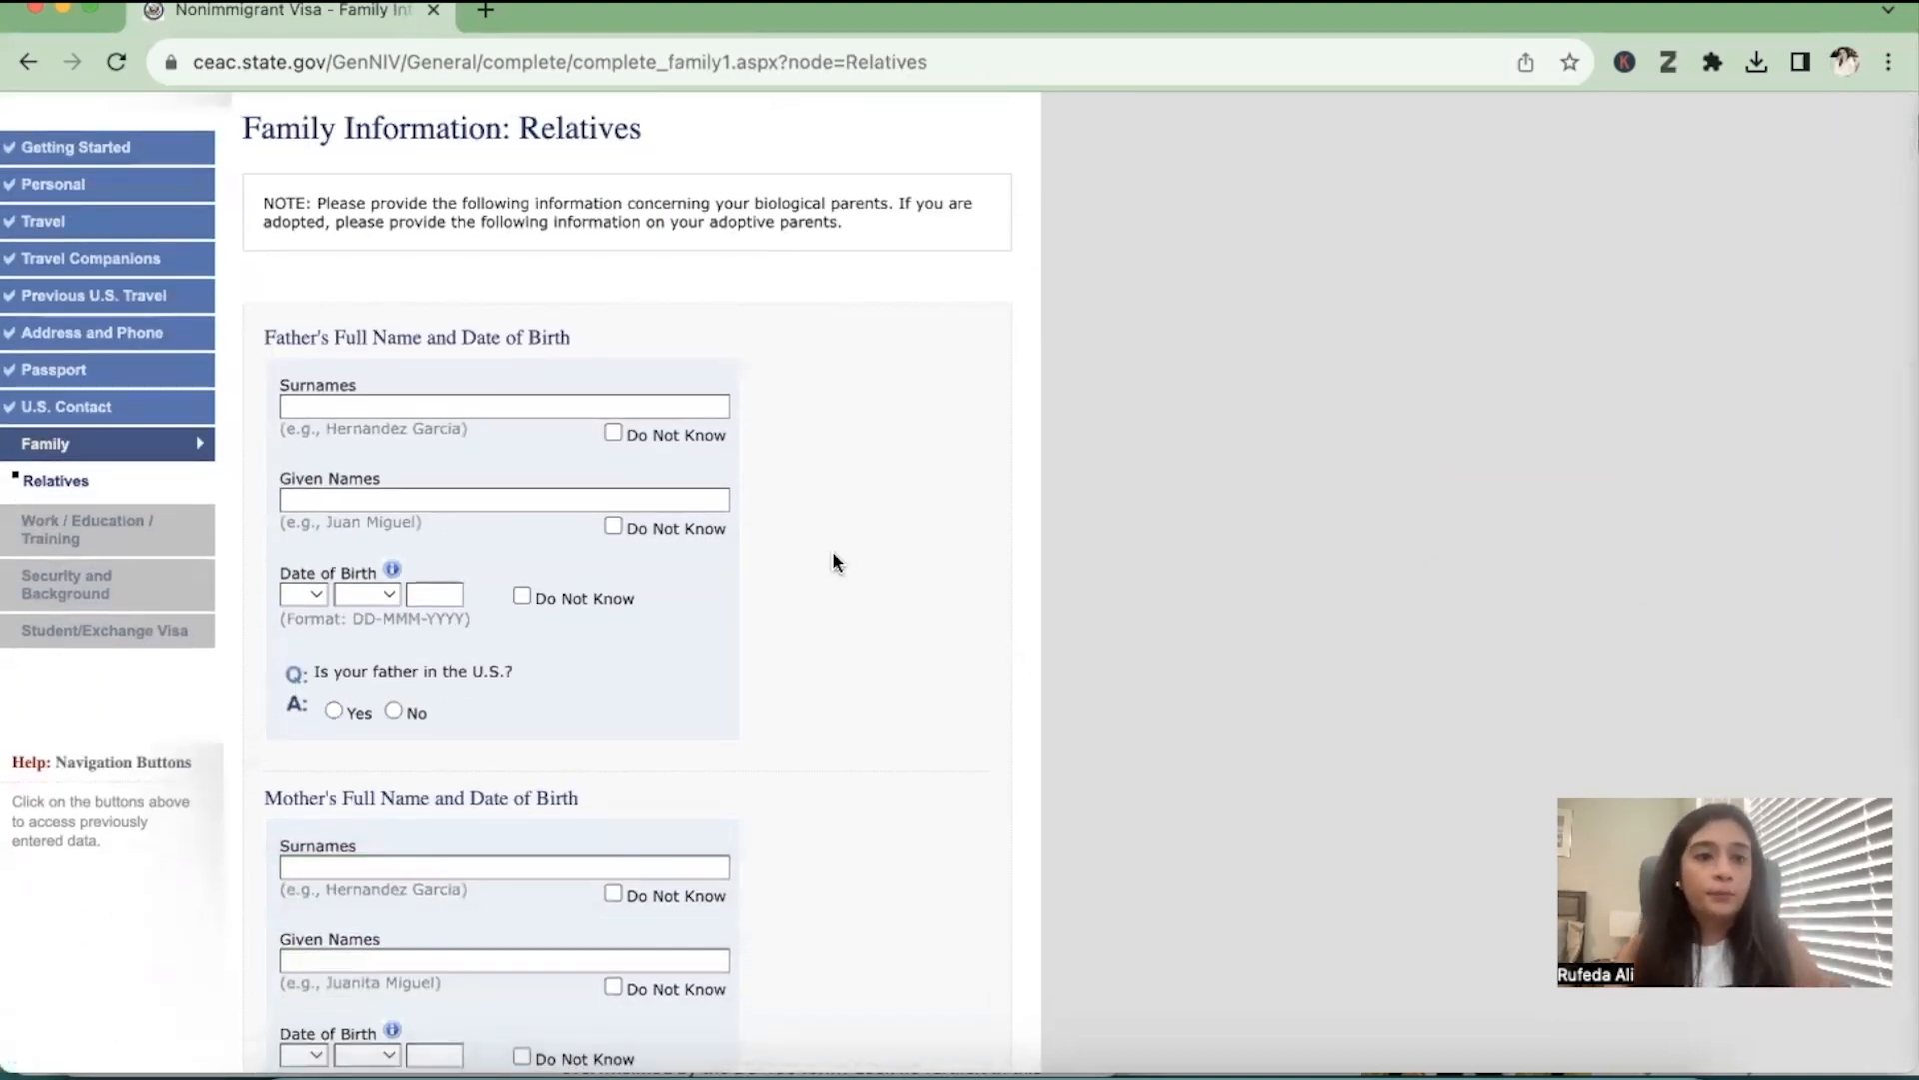
{"action": "scroll", "coordinate": [603, 450], "scroll_direction": "down", "scroll_amount": 1}
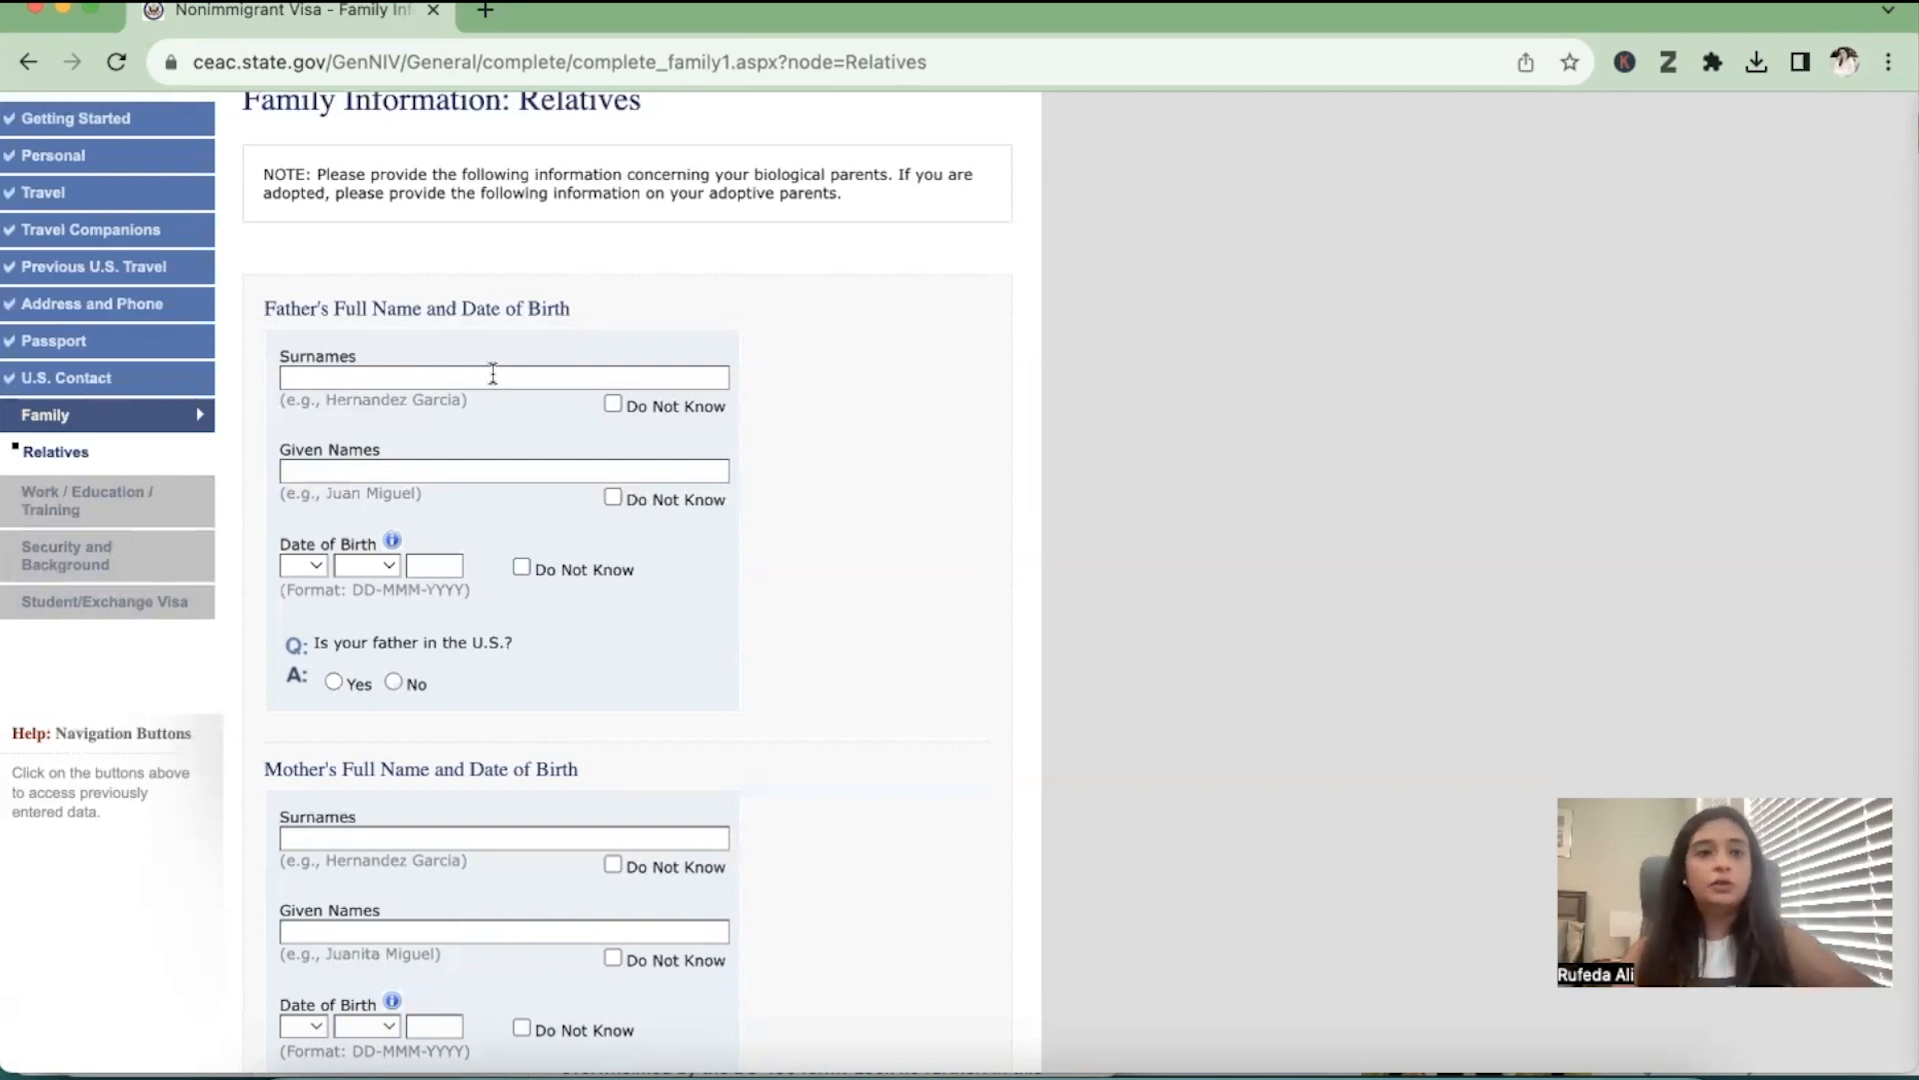
{"action": "left_click", "coordinate": [493, 376]}
{"action": "type", "text": "ALI"}
{"action": "key", "text": "Tab"}
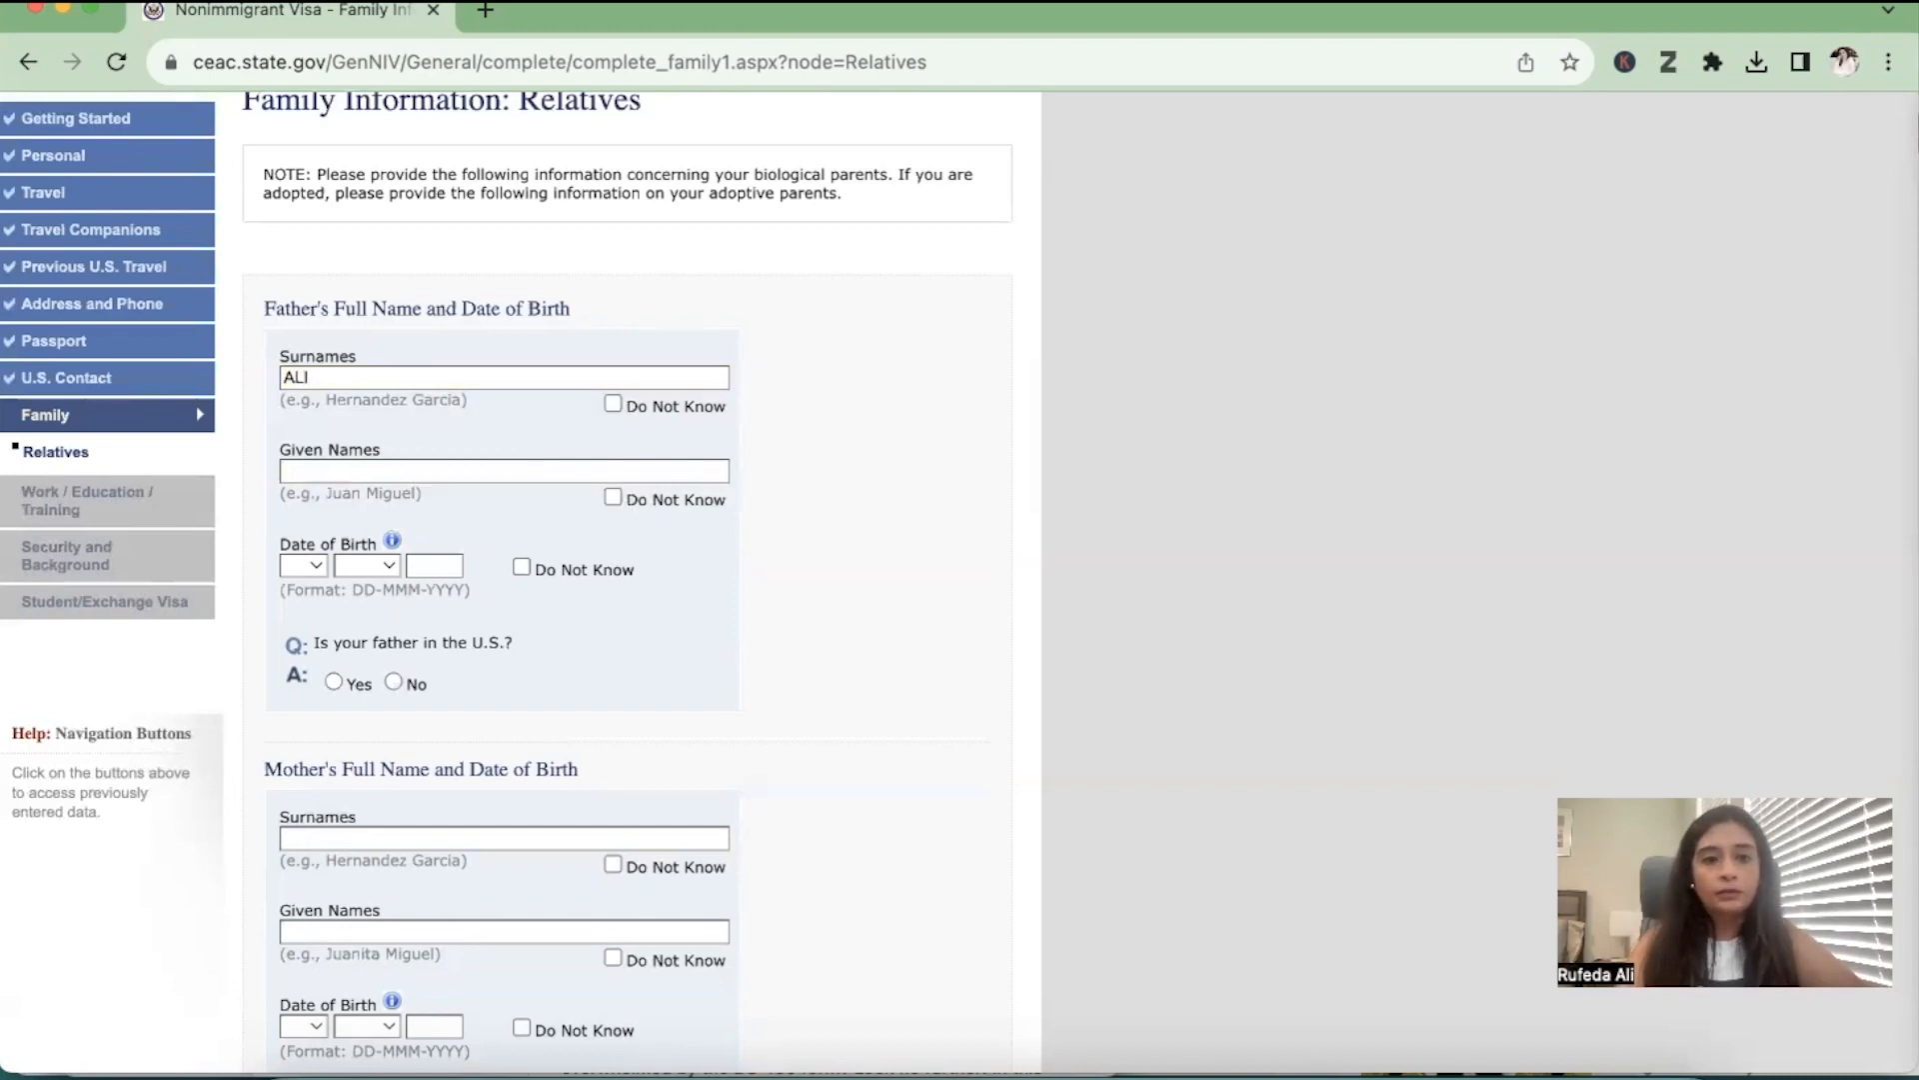
{"action": "left_click", "coordinate": [380, 470]}
{"action": "type", "text": "M"}
Enter the father's date of birth and answer No to whether he is in the U.S
{"action": "left_click", "coordinate": [306, 567]}
{"action": "left_click", "coordinate": [325, 745]}
{"action": "left_click", "coordinate": [385, 566]}
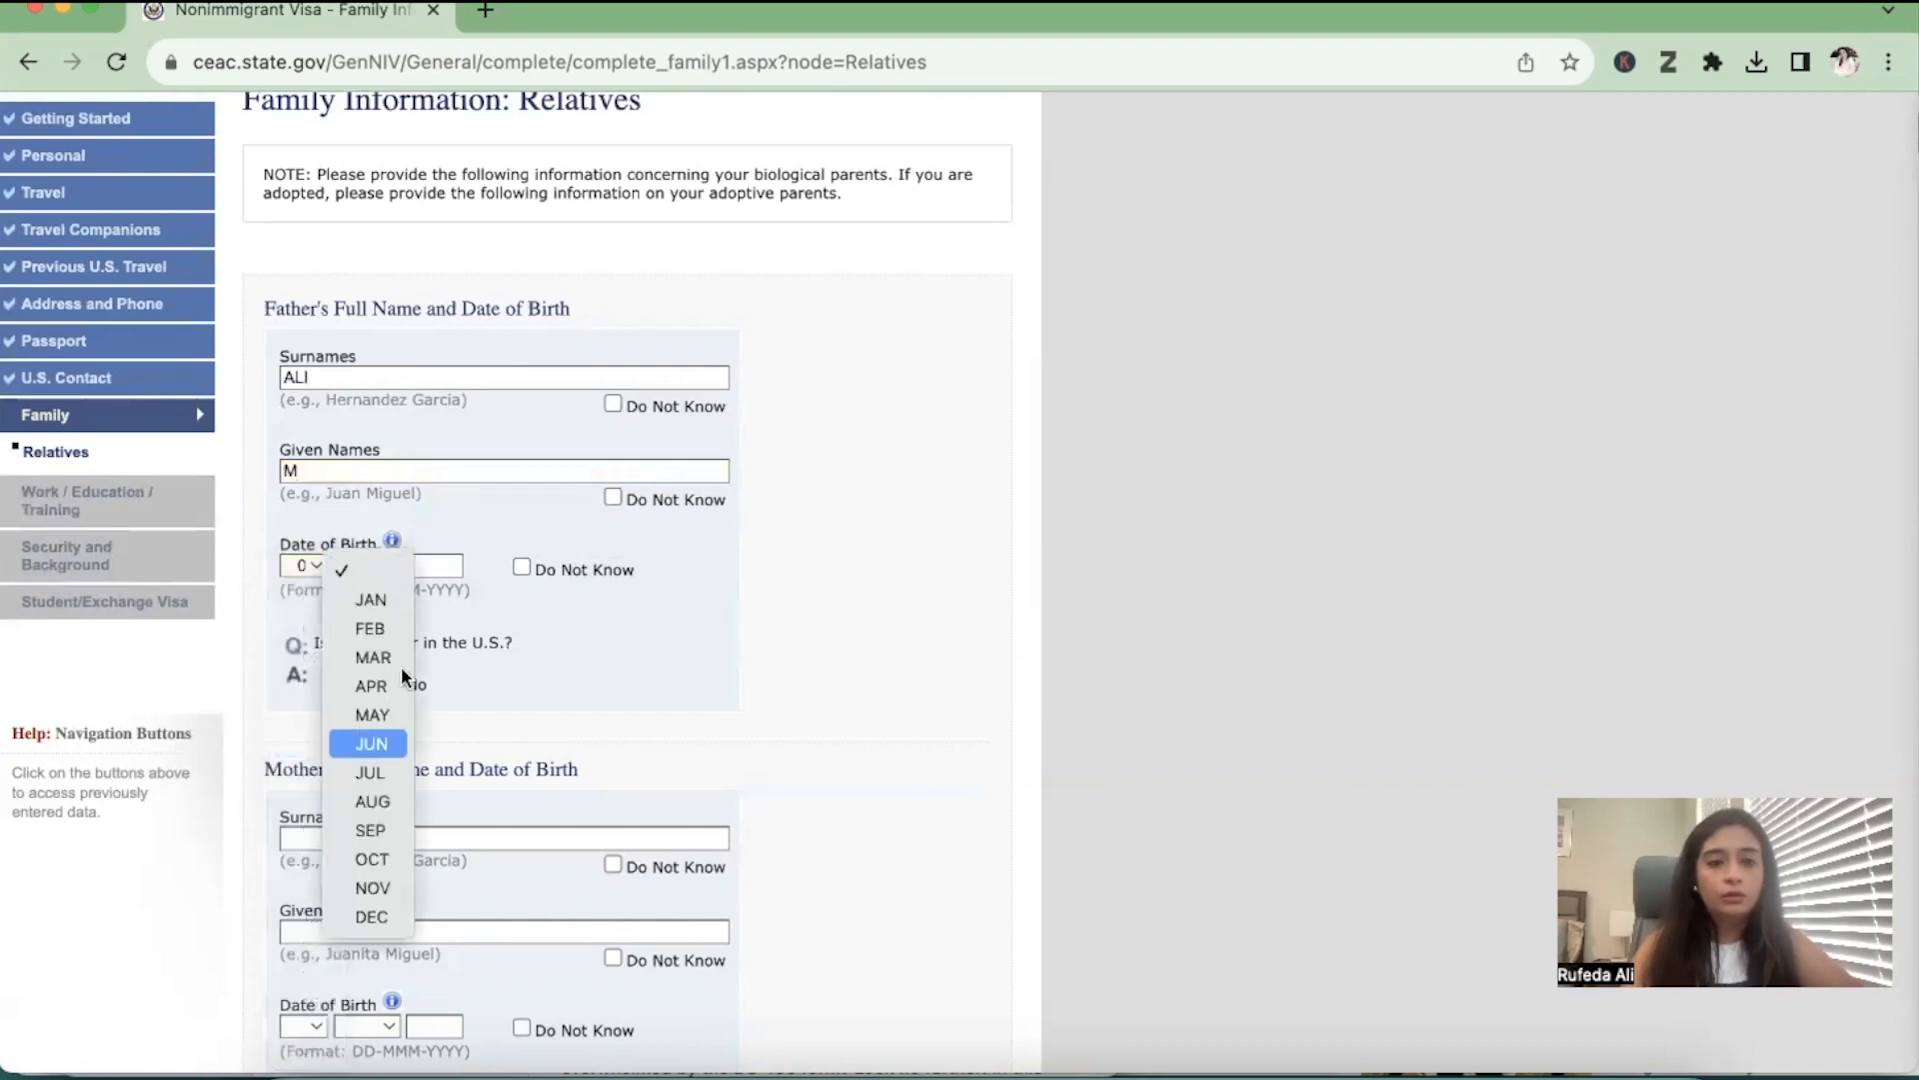
{"action": "left_click", "coordinate": [385, 745]}
{"action": "left_click", "coordinate": [434, 566]}
{"action": "type", "text": "19"}
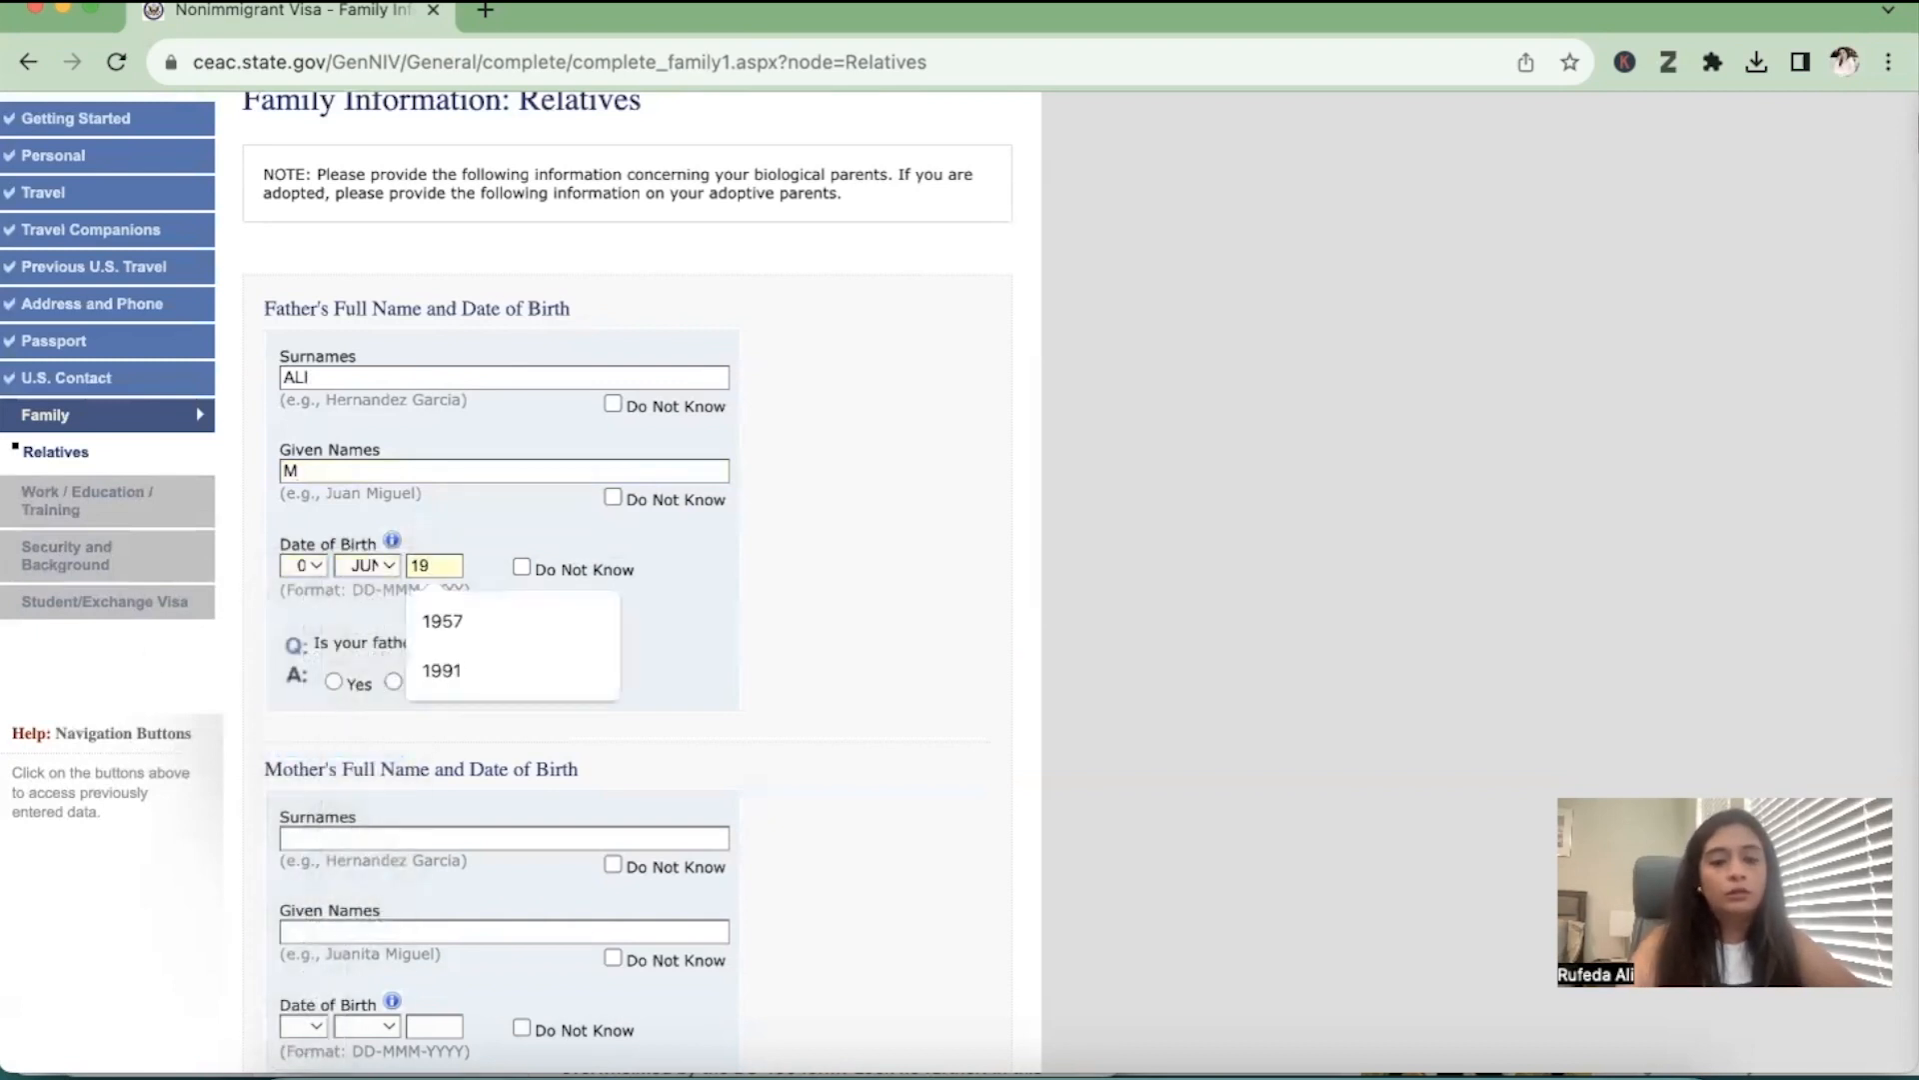
{"action": "type", "text": "55"}
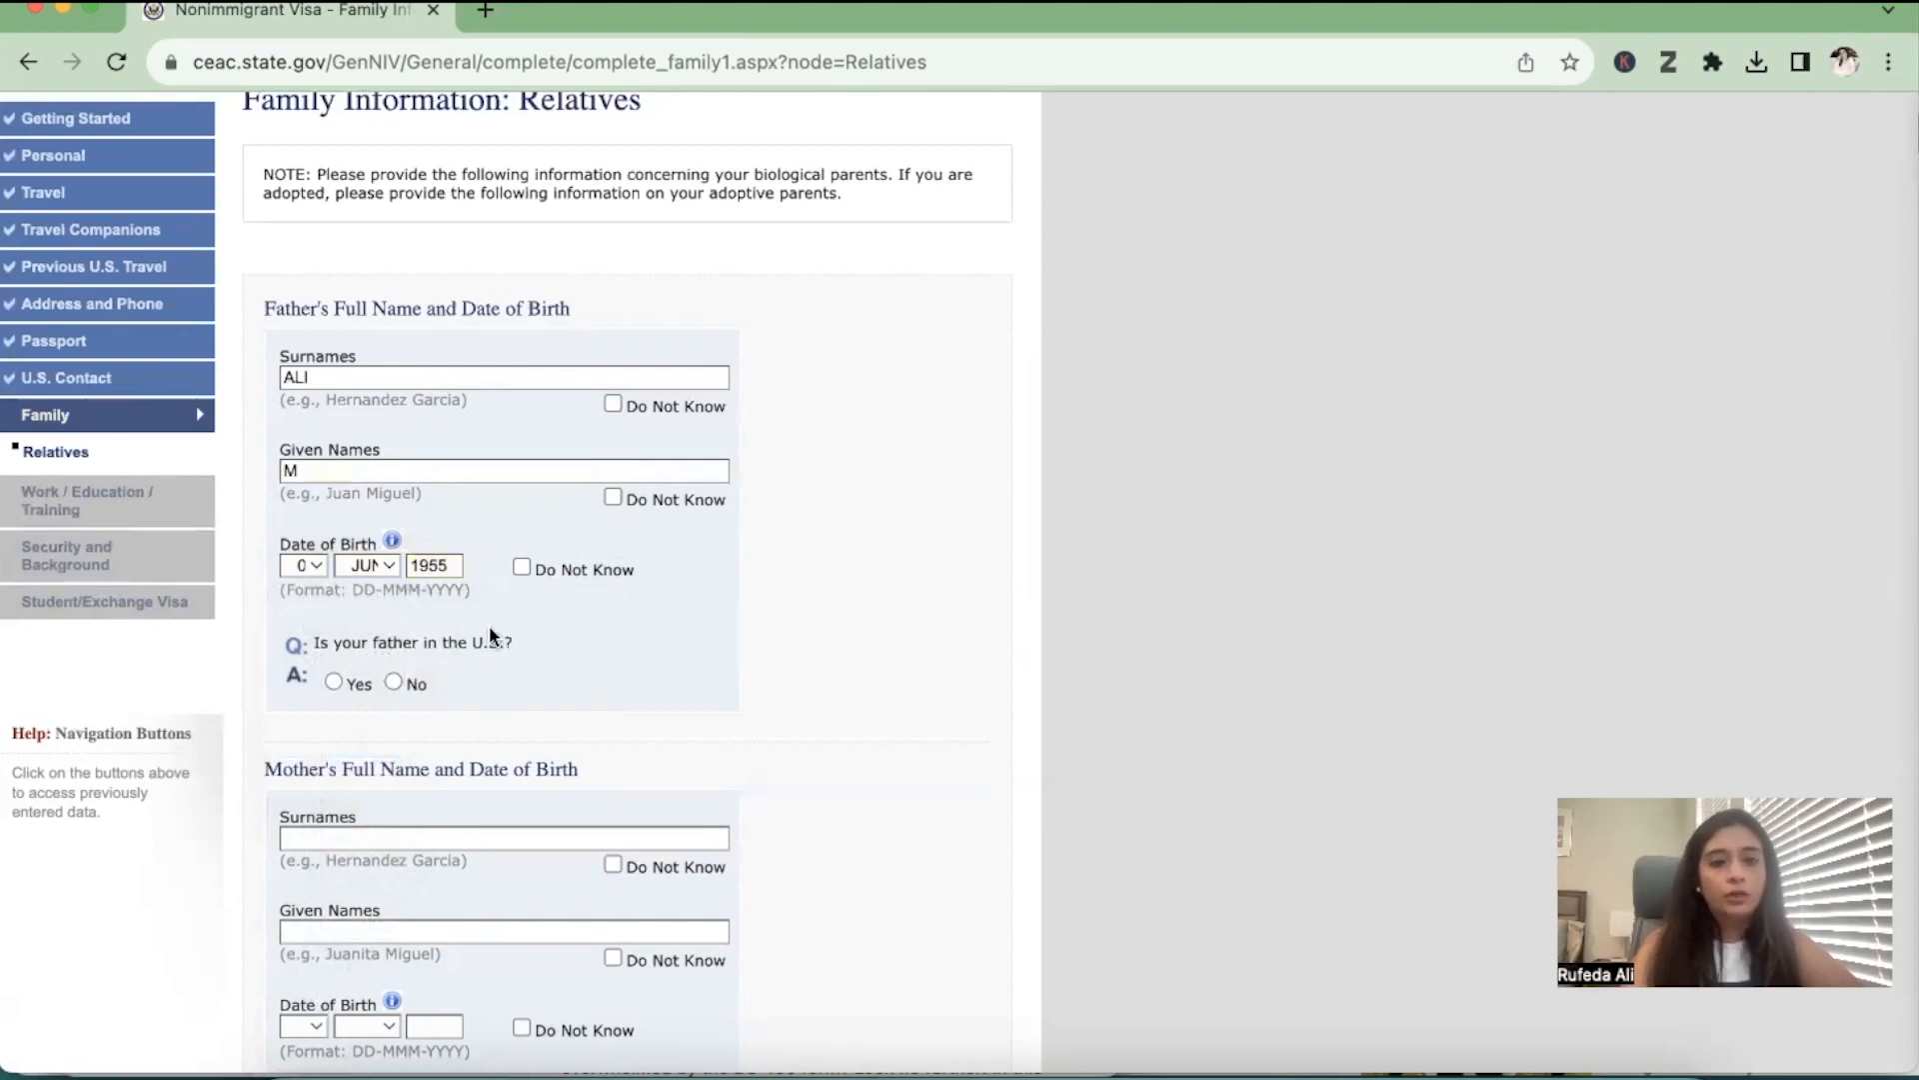
{"action": "scroll", "coordinate": [463, 621], "scroll_direction": "down", "scroll_amount": 5}
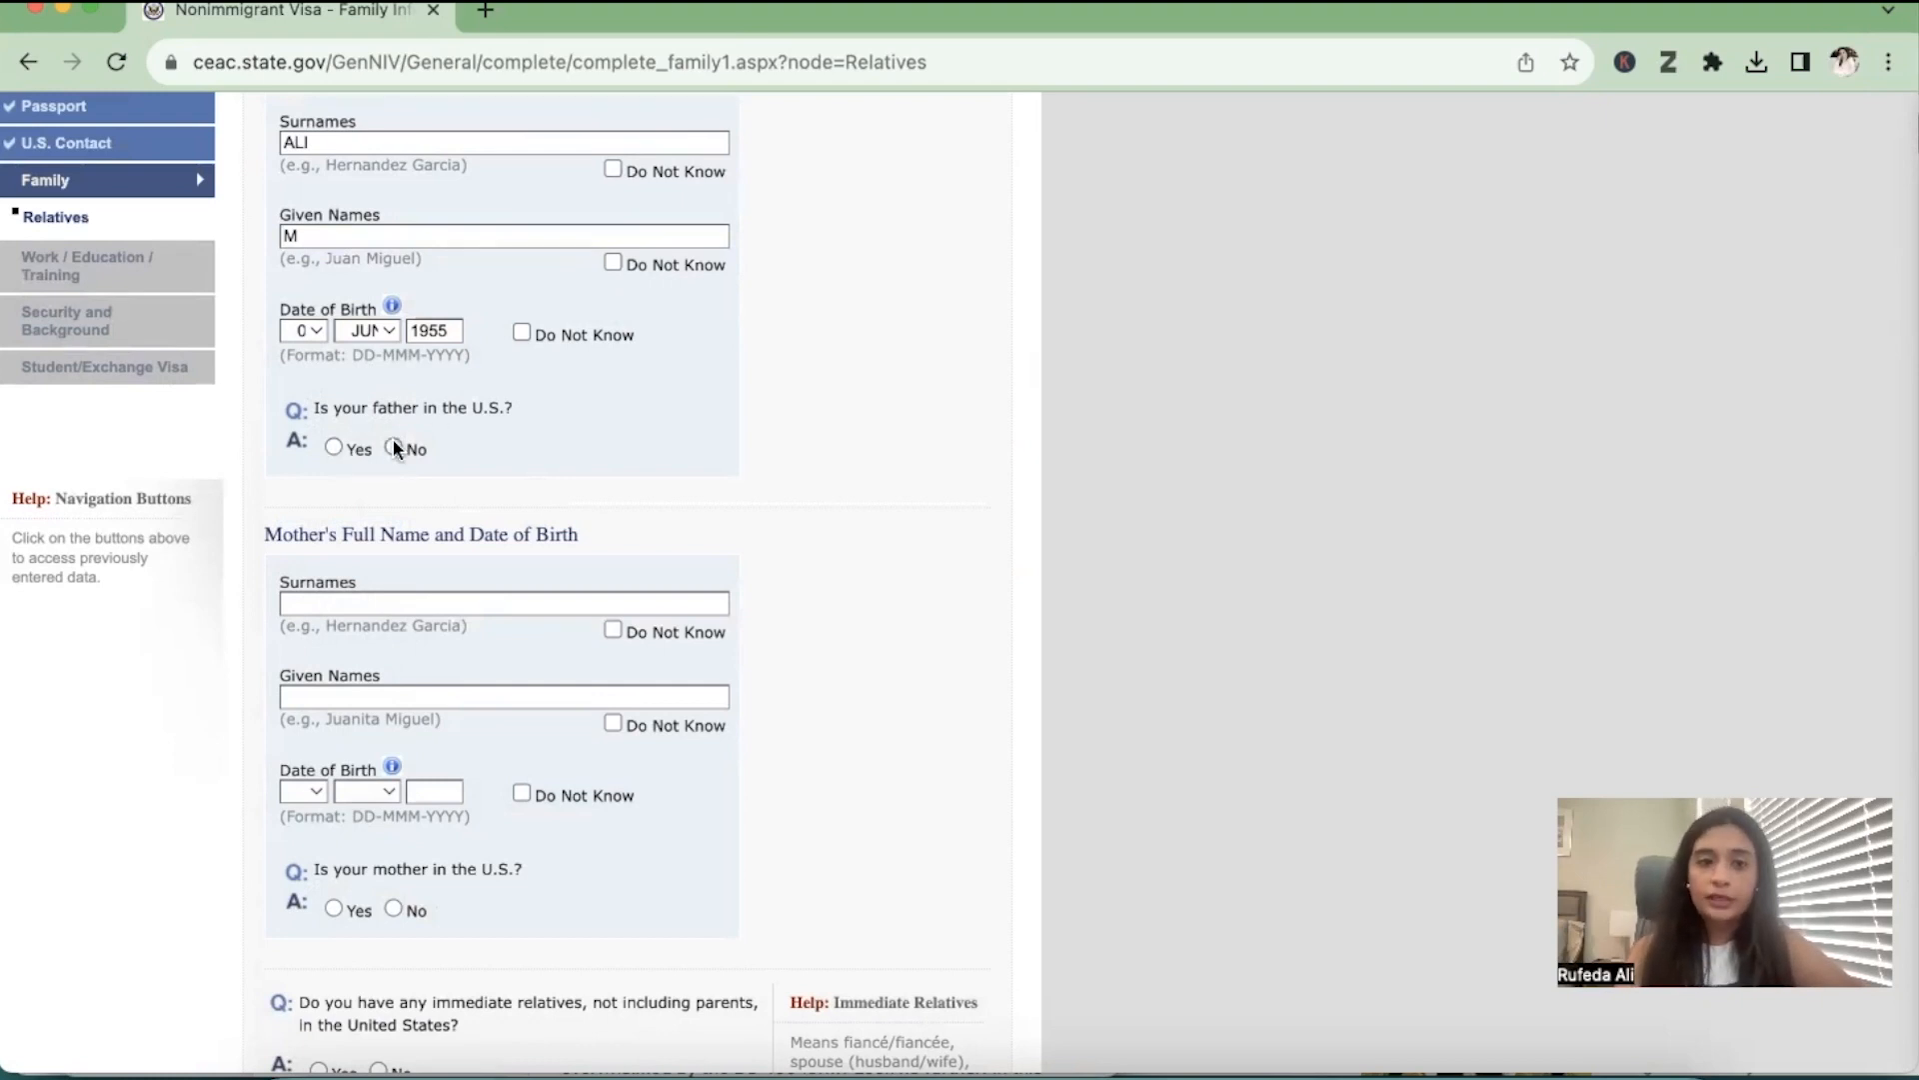
{"action": "left_click", "coordinate": [395, 447]}
Enter the mother's surname and given name in the family information on relatives
{"action": "scroll", "coordinate": [392, 445], "scroll_direction": "down", "scroll_amount": 3}
{"action": "left_click", "coordinate": [369, 419]}
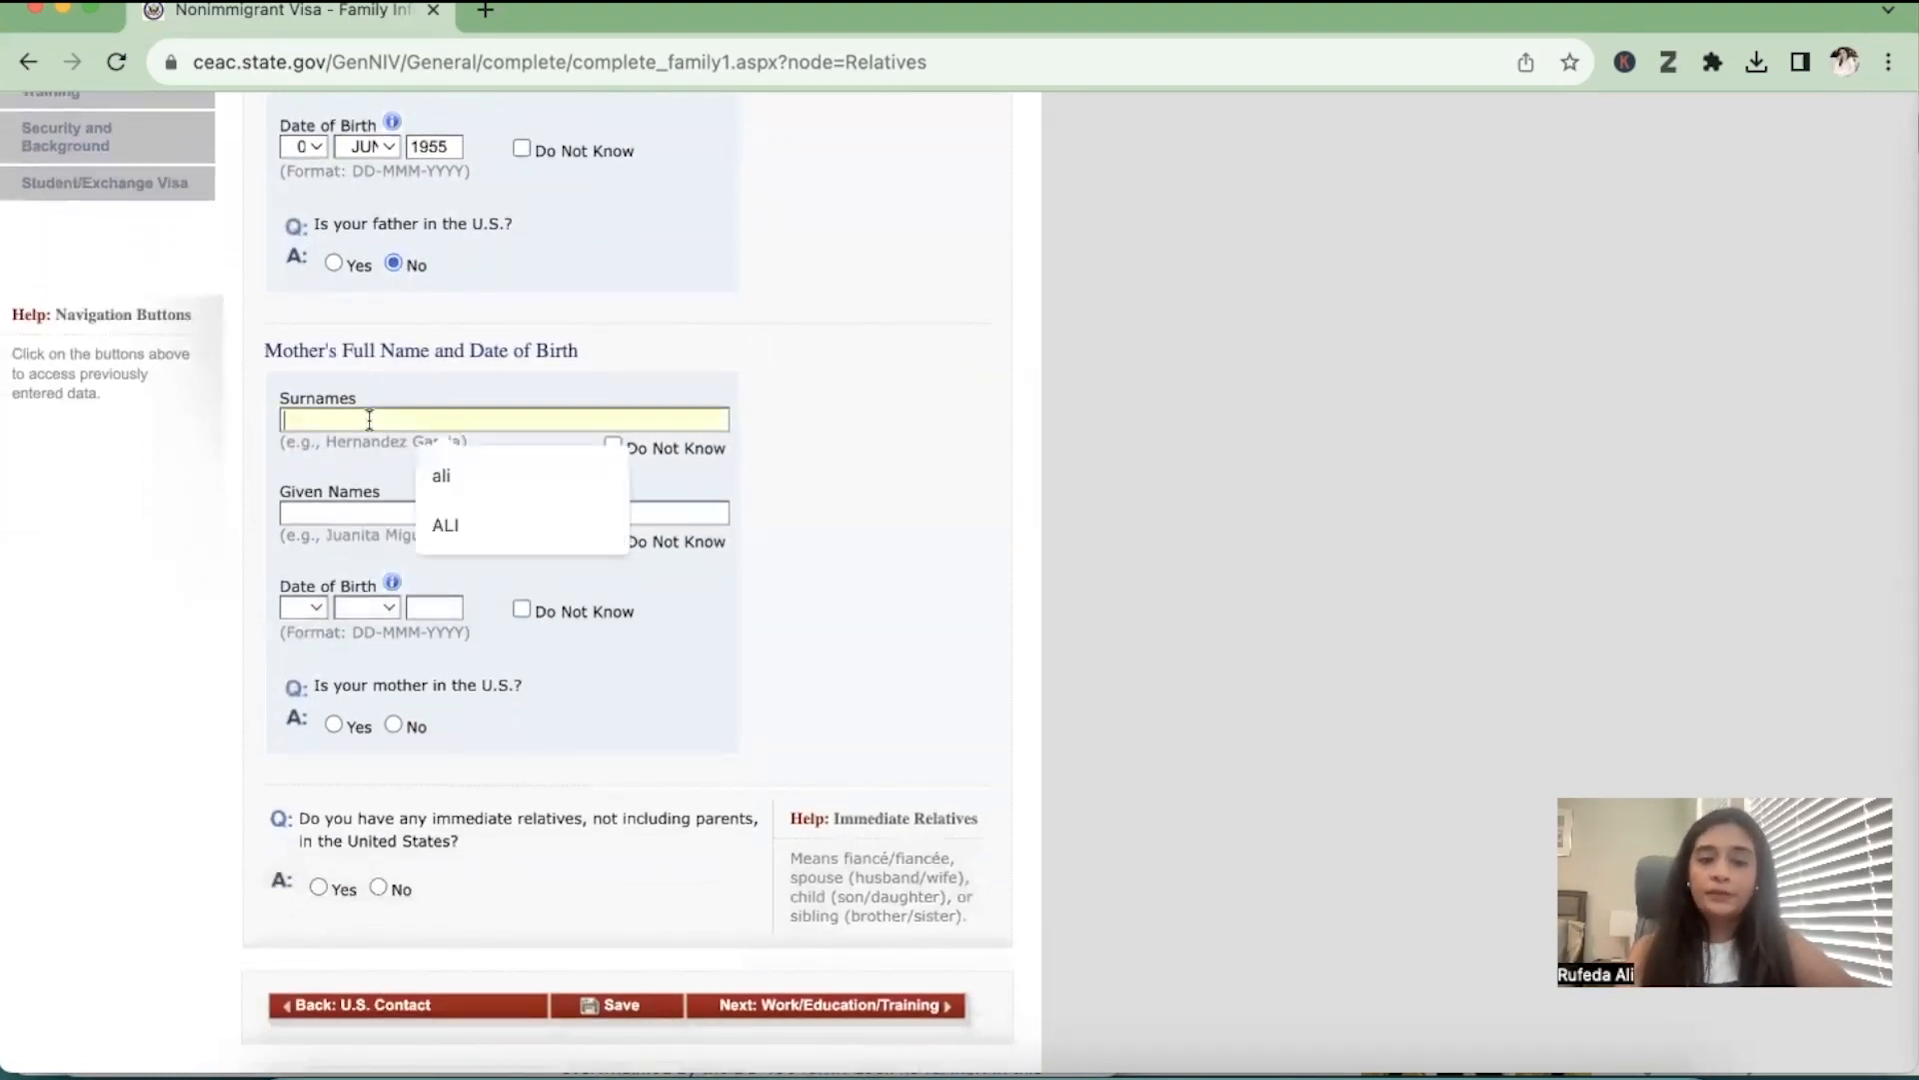
{"action": "type", "text": "A"}
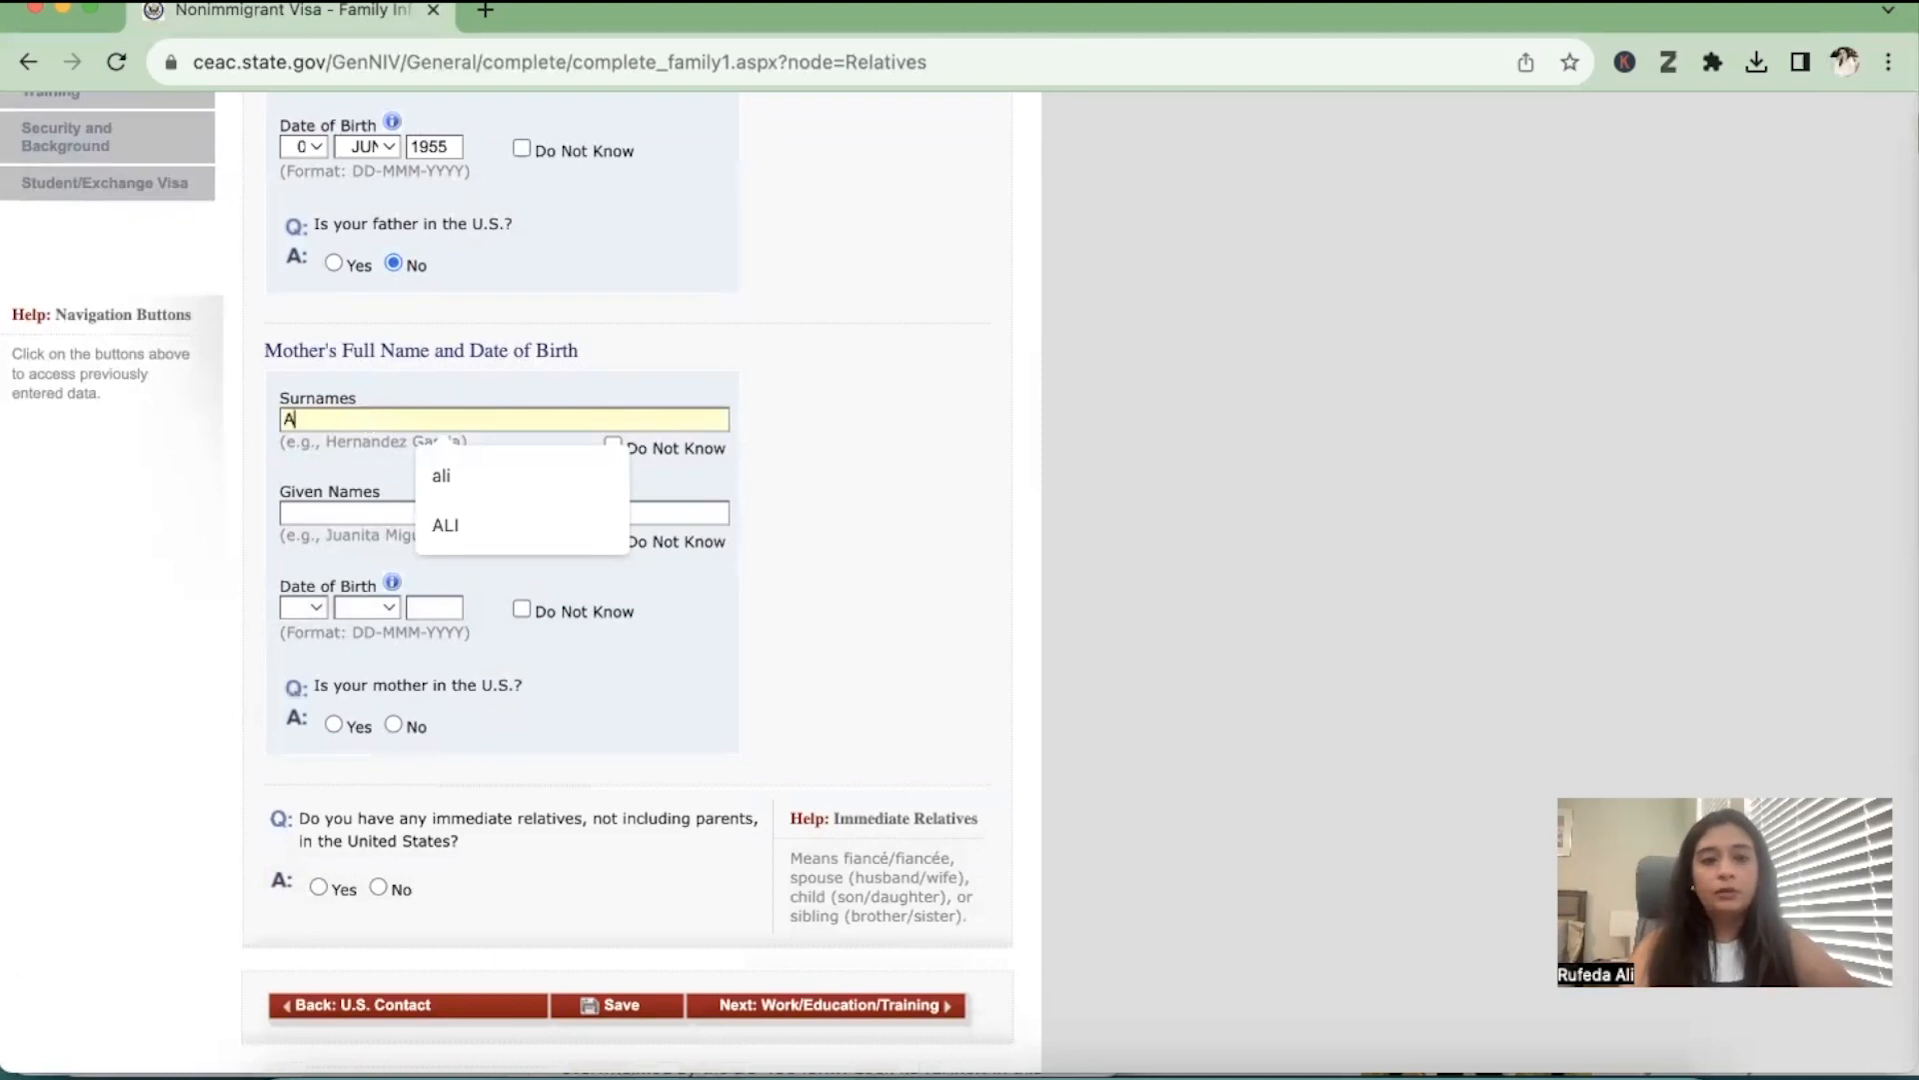
{"action": "left_click", "coordinate": [325, 514]}
{"action": "type", "text": "Z"}
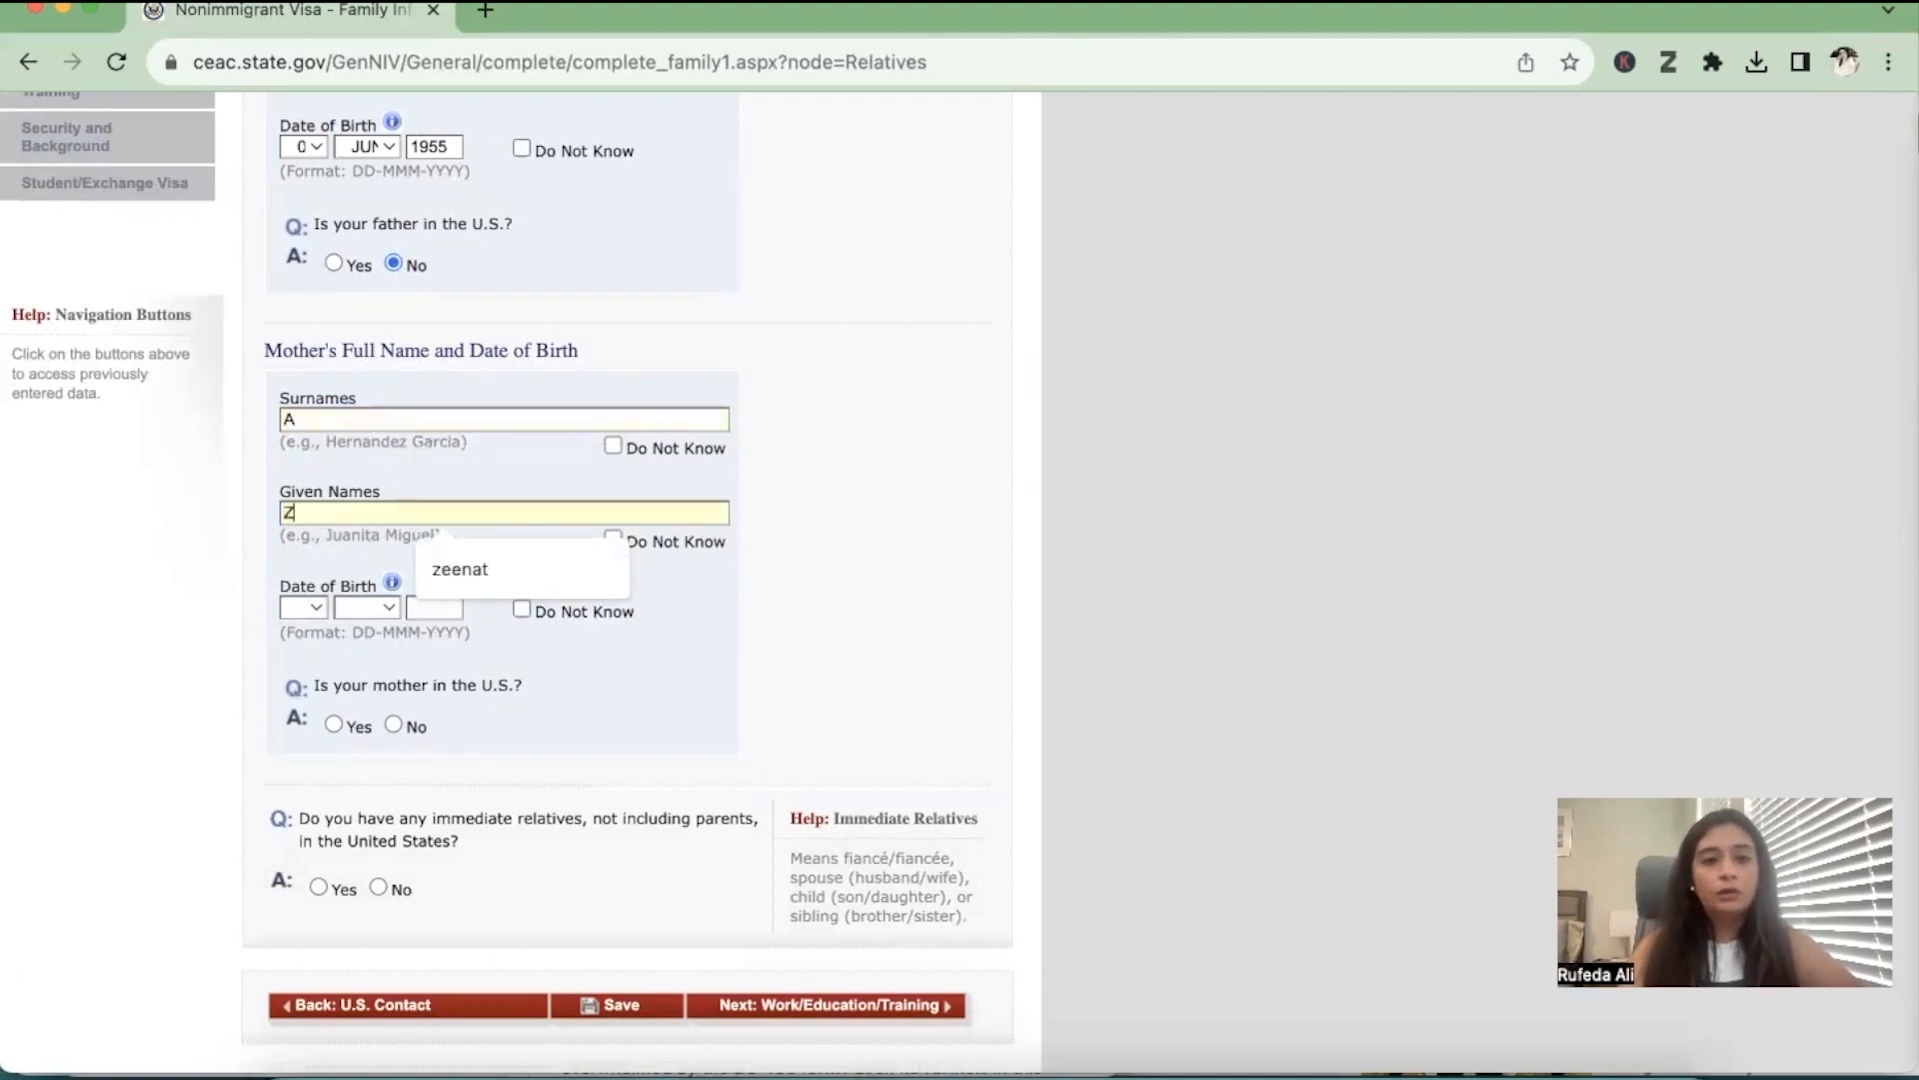
Enter the mother's date of birth and answer No to whether she is in the U.S
{"action": "left_click", "coordinate": [303, 608]}
{"action": "left_click", "coordinate": [291, 710]}
{"action": "left_click", "coordinate": [356, 610]}
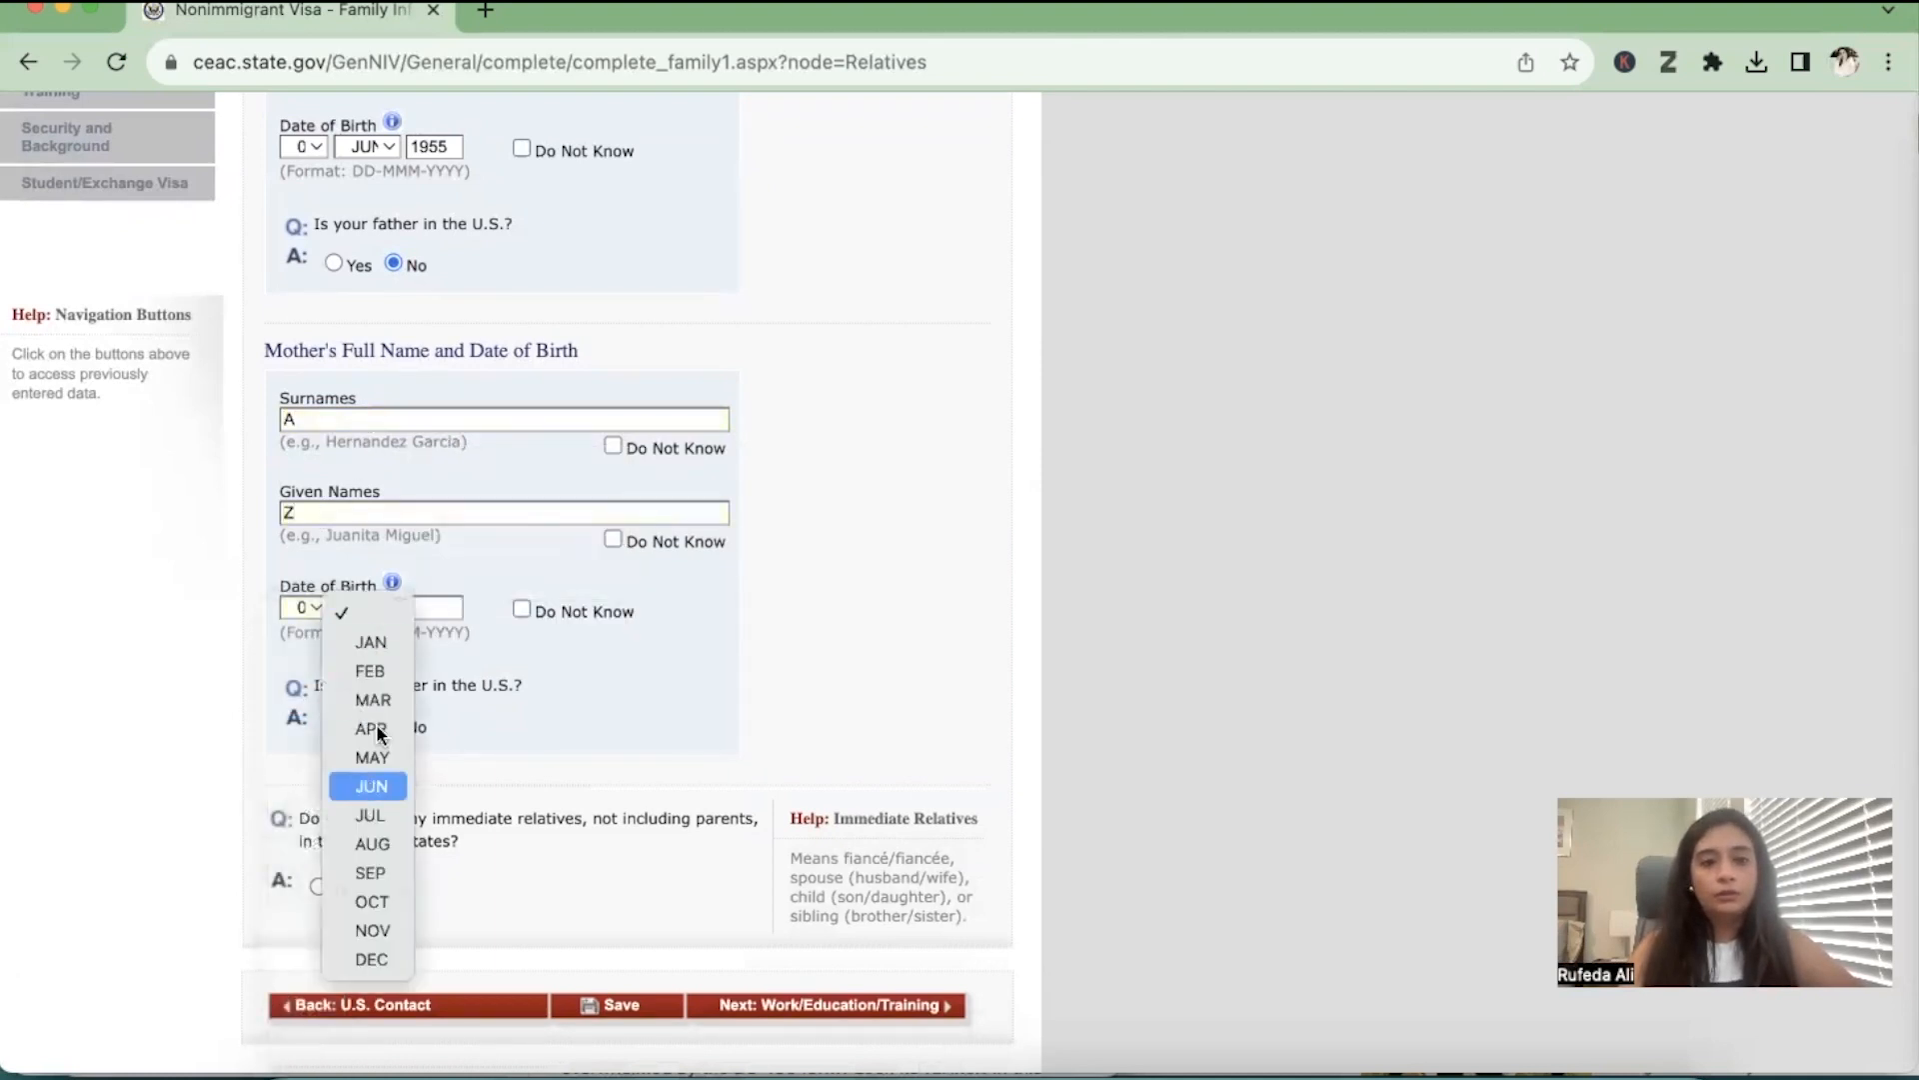
{"action": "left_click", "coordinate": [371, 786]}
{"action": "left_click", "coordinate": [434, 608]}
{"action": "type", "text": "19"}
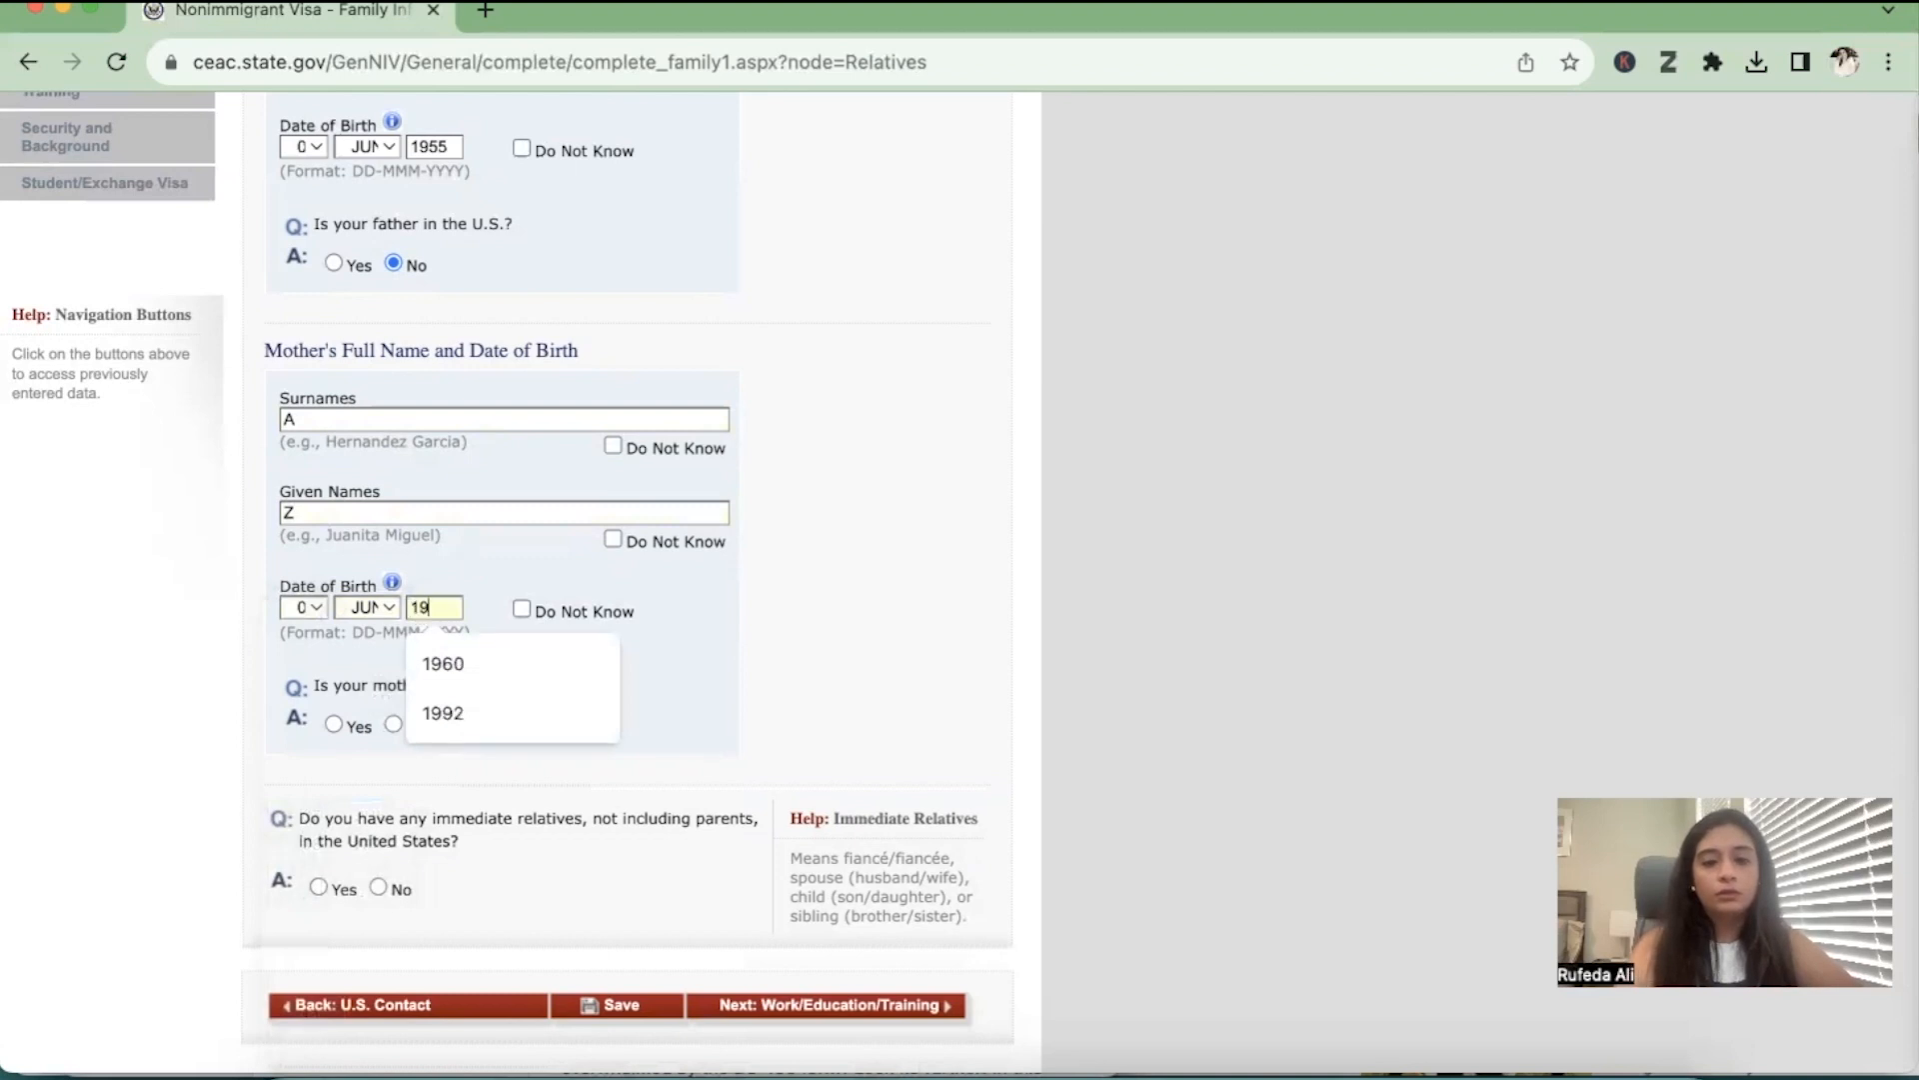
{"action": "type", "text": "50"}
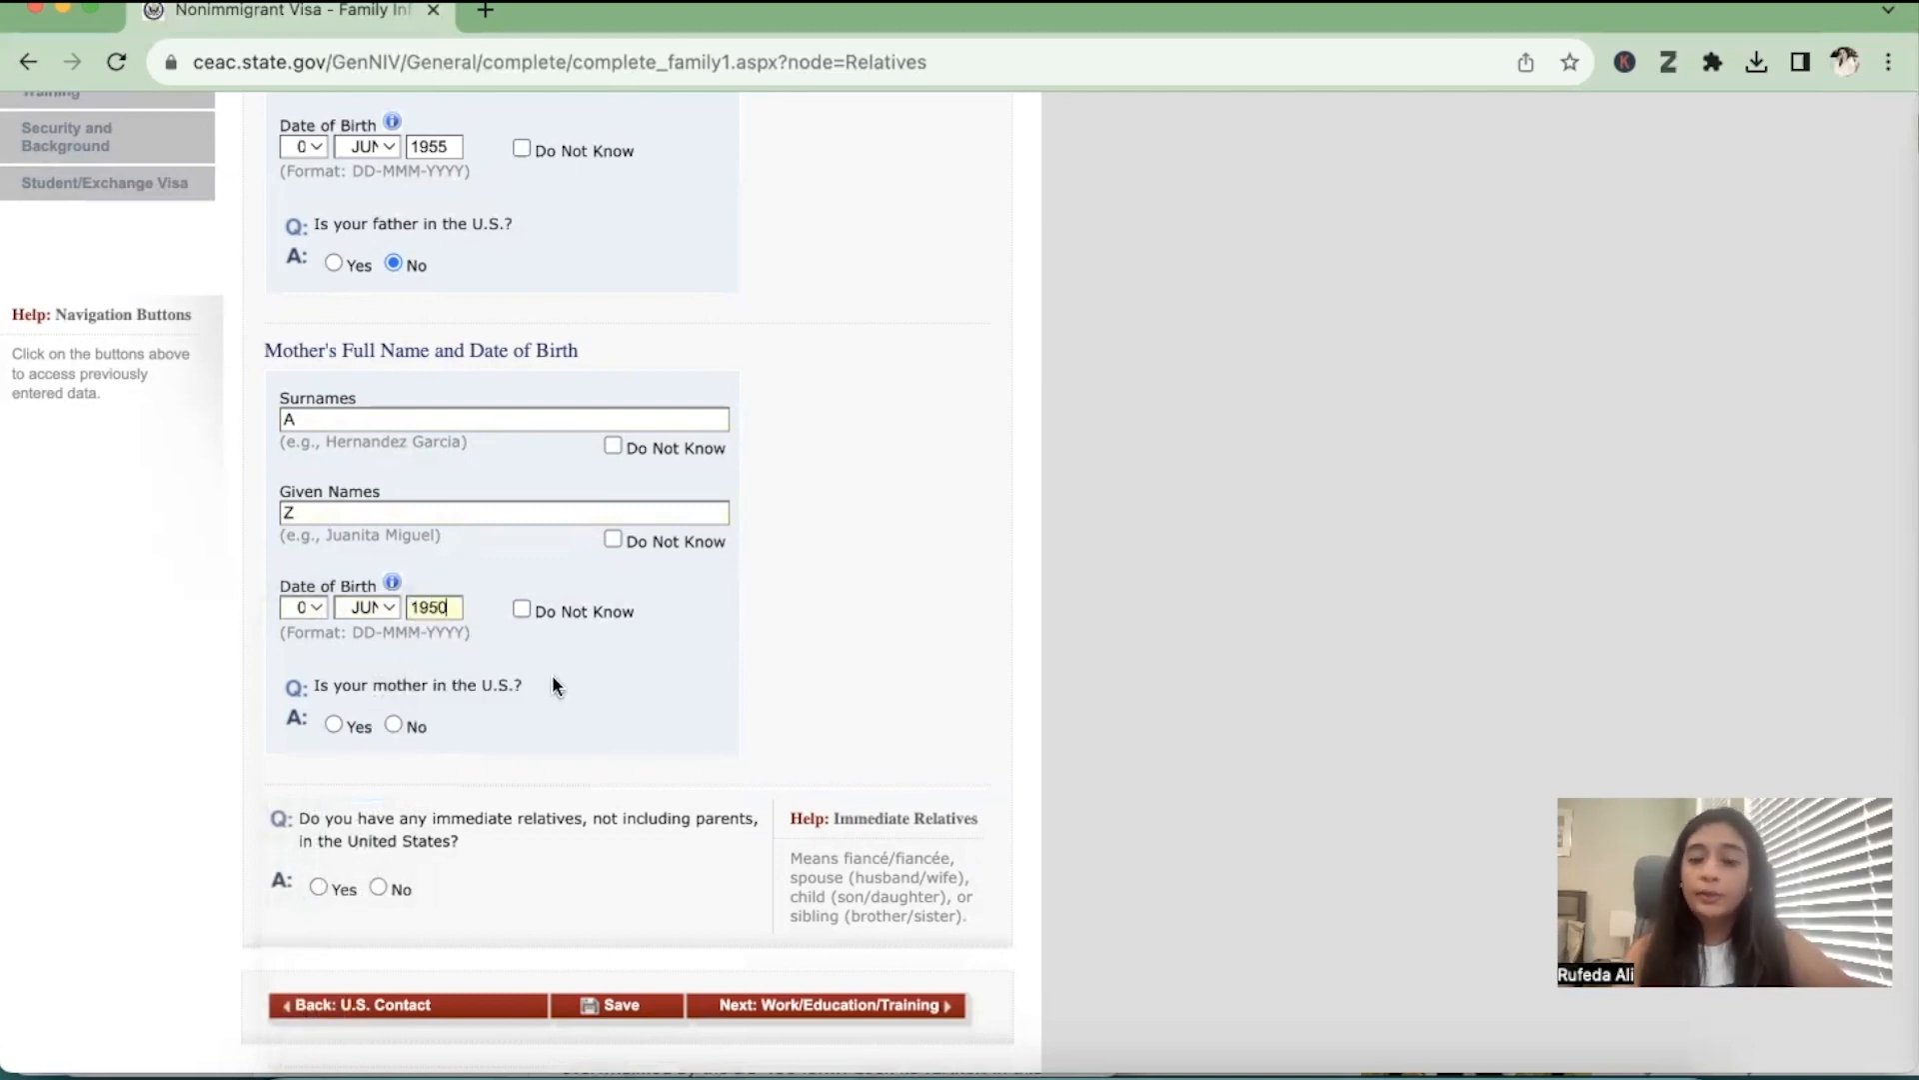
{"action": "left_click", "coordinate": [393, 725]}
Answer Yes to having immediate relatives in the United States and view the Relative's Status options
{"action": "scroll", "coordinate": [390, 728], "scroll_direction": "down", "scroll_amount": 3}
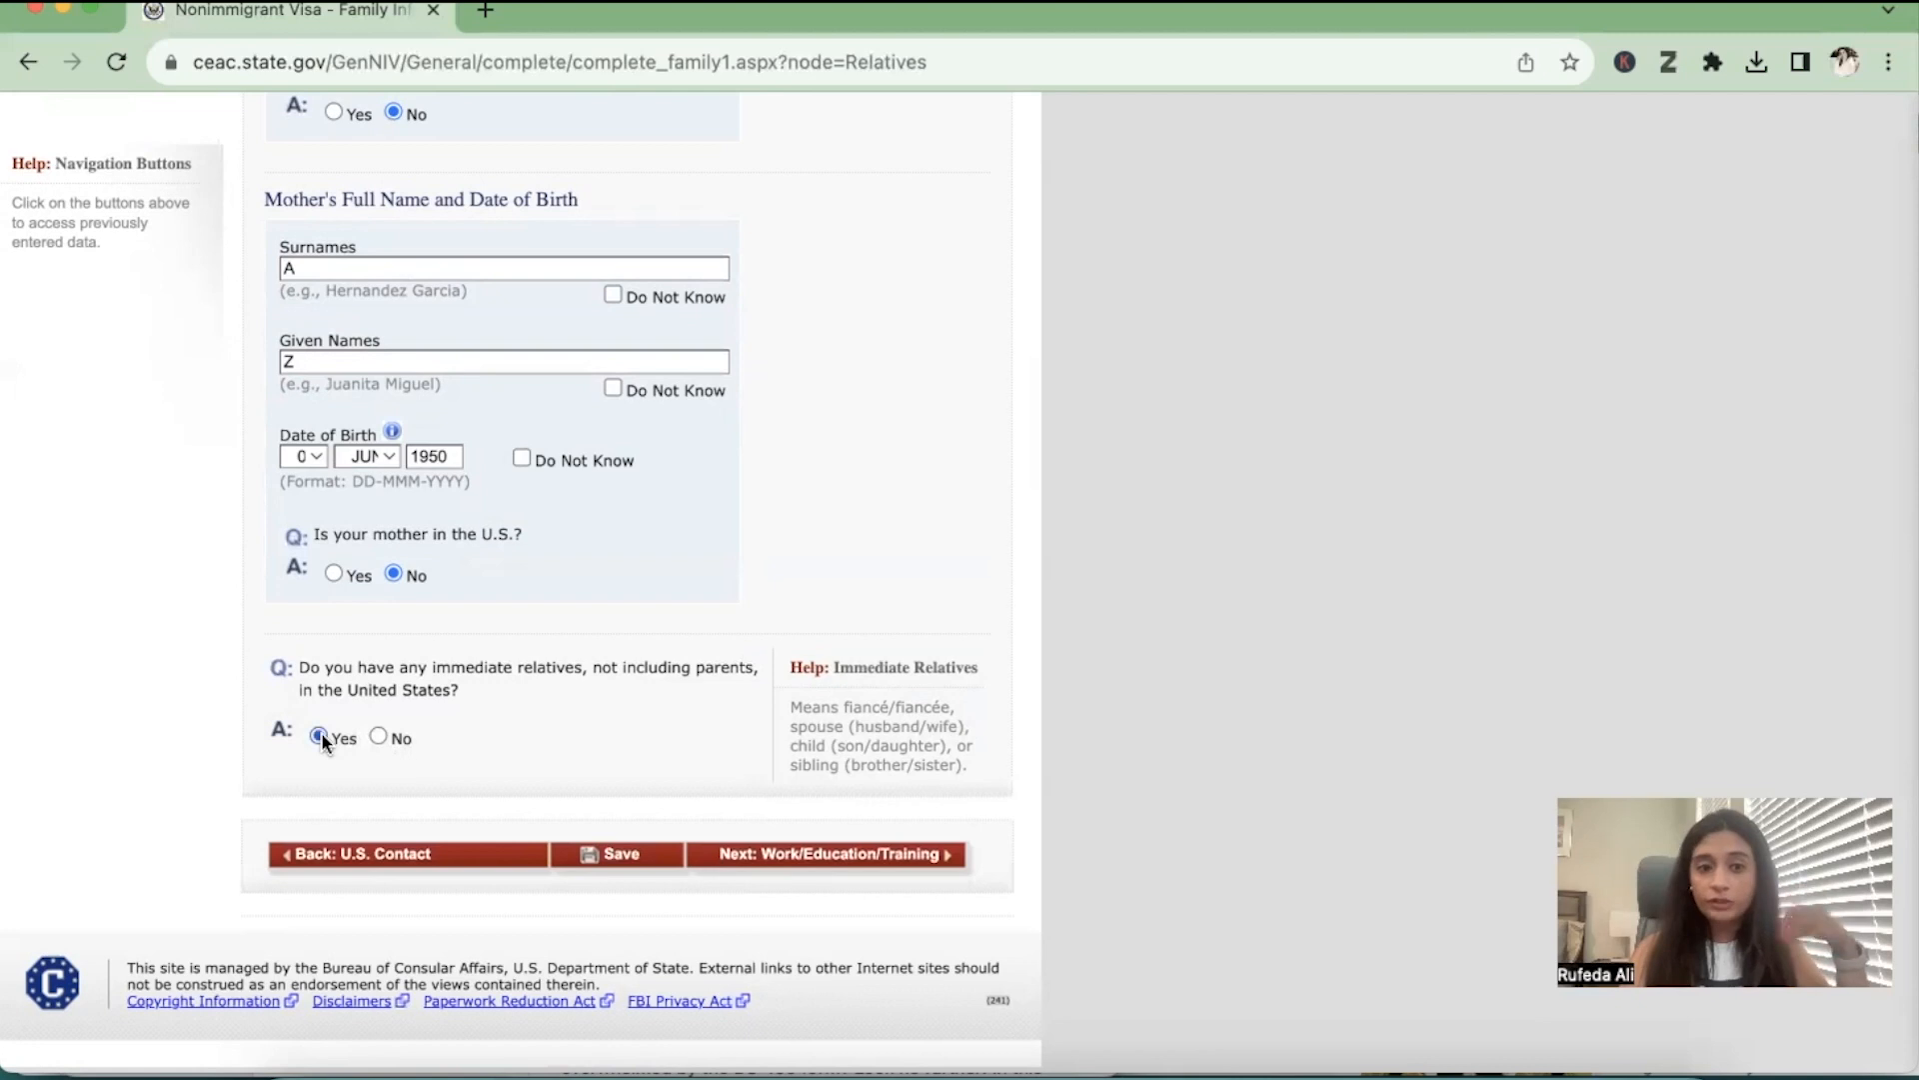
{"action": "left_click", "coordinate": [319, 736]}
{"action": "scroll", "coordinate": [321, 732], "scroll_direction": "down", "scroll_amount": 7}
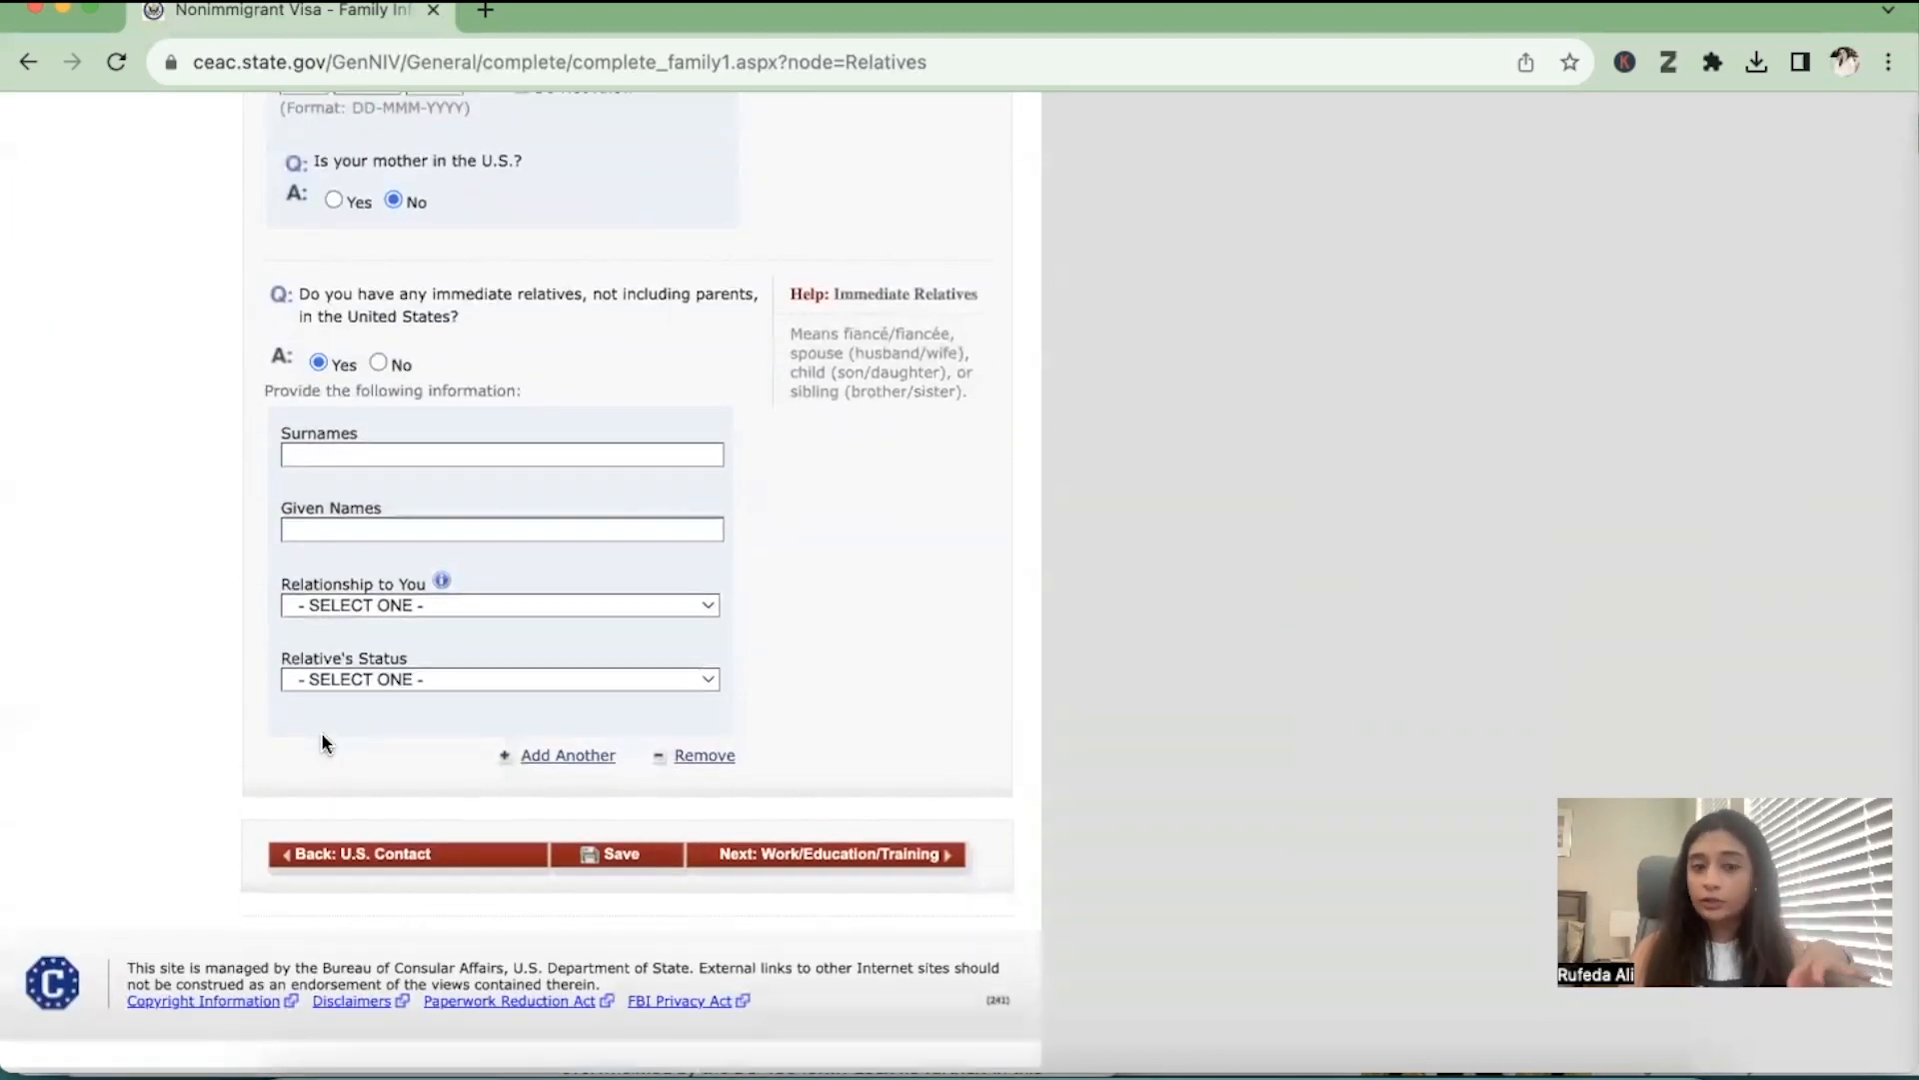
{"action": "left_click", "coordinate": [359, 678]}
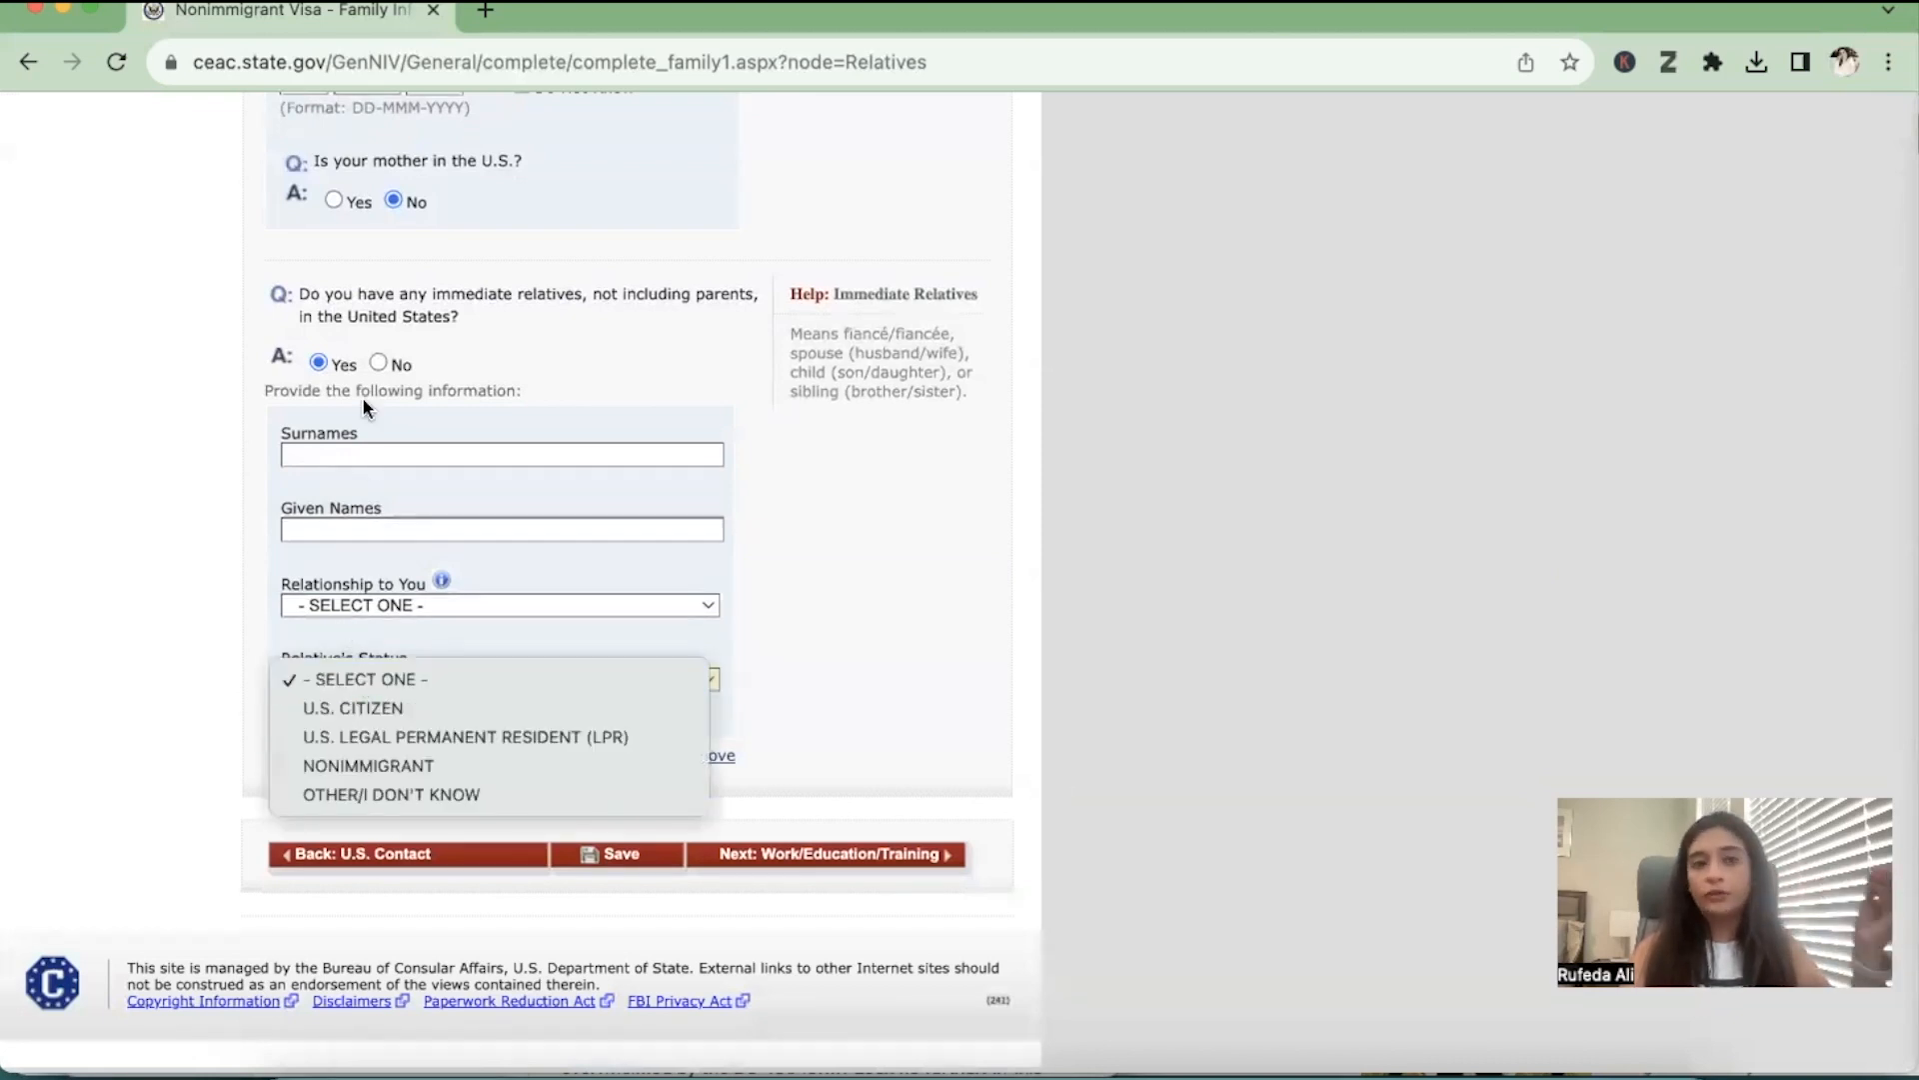
{"action": "left_click", "coordinate": [370, 370]}
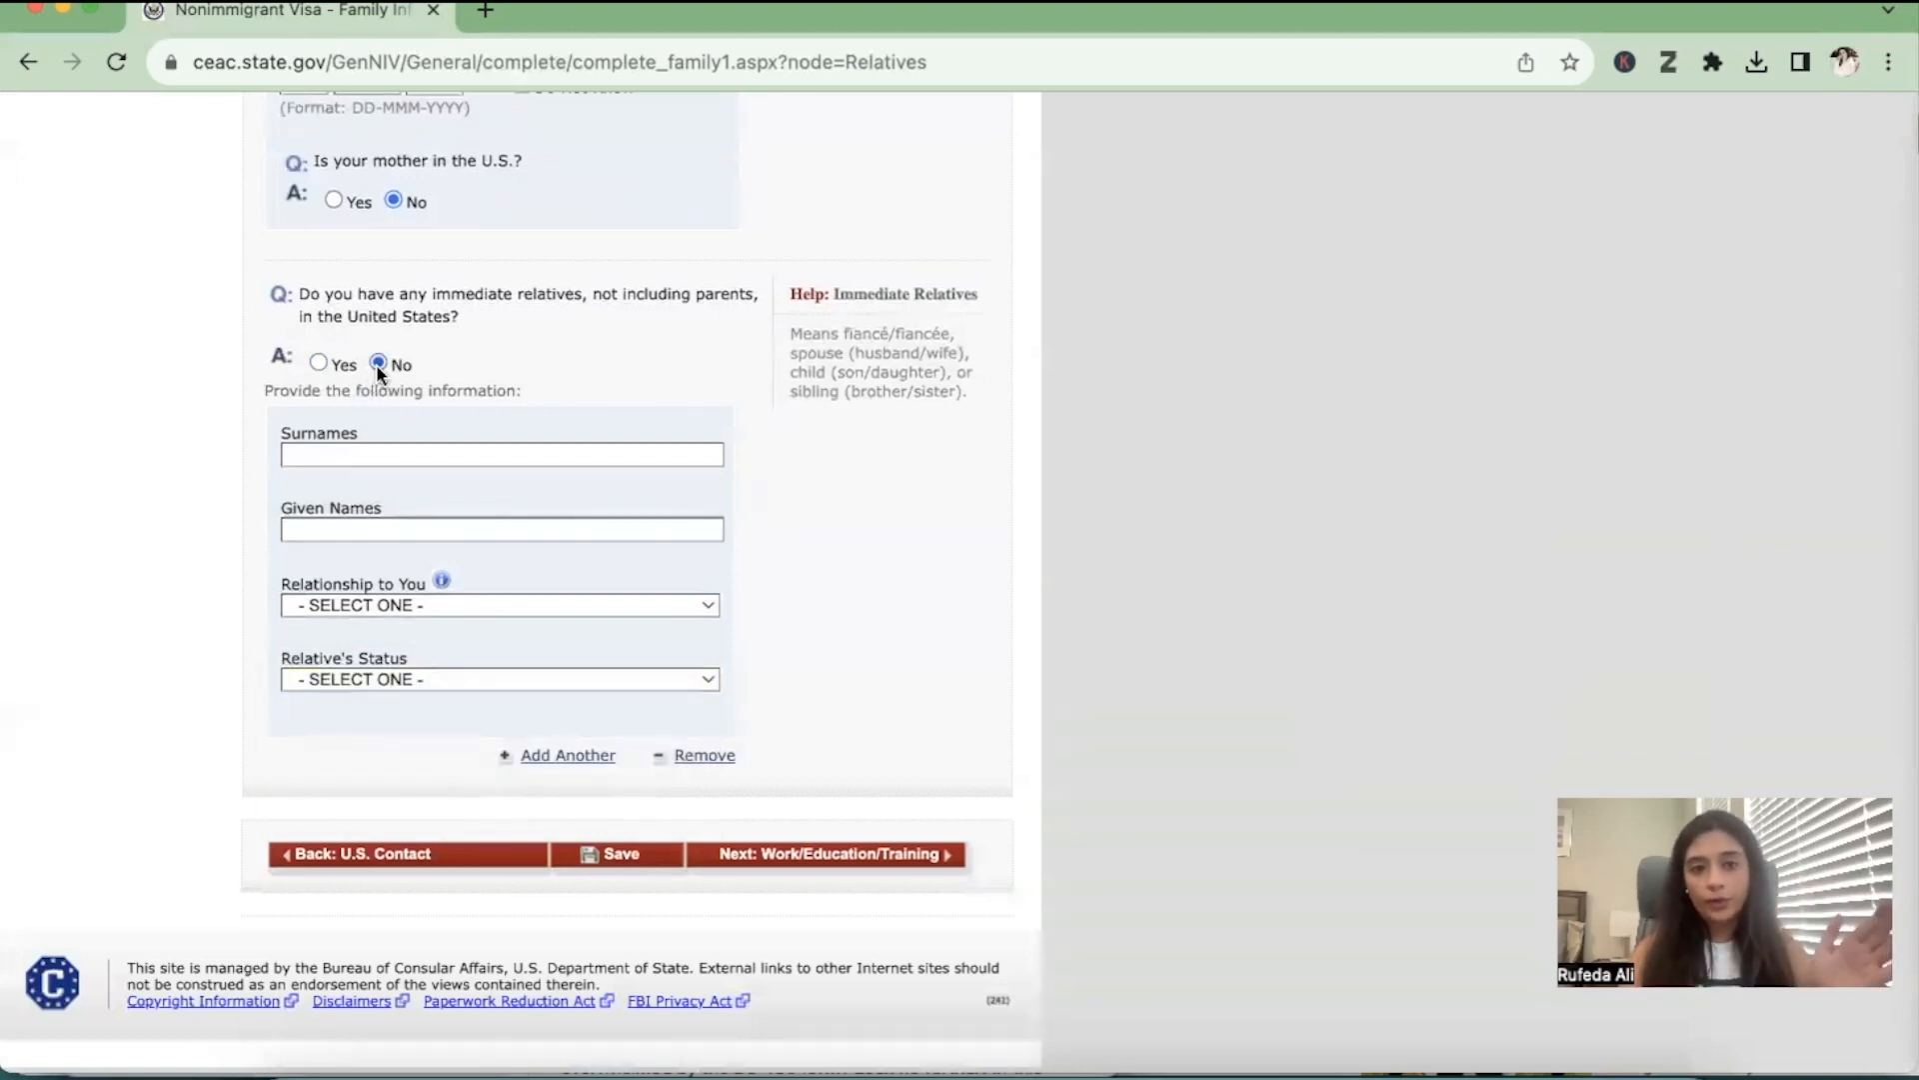
Answer No to having immediate or other relatives in the United States and try to continue to Work/Education/Training
{"action": "left_click", "coordinate": [377, 363]}
{"action": "left_click", "coordinate": [879, 860]}
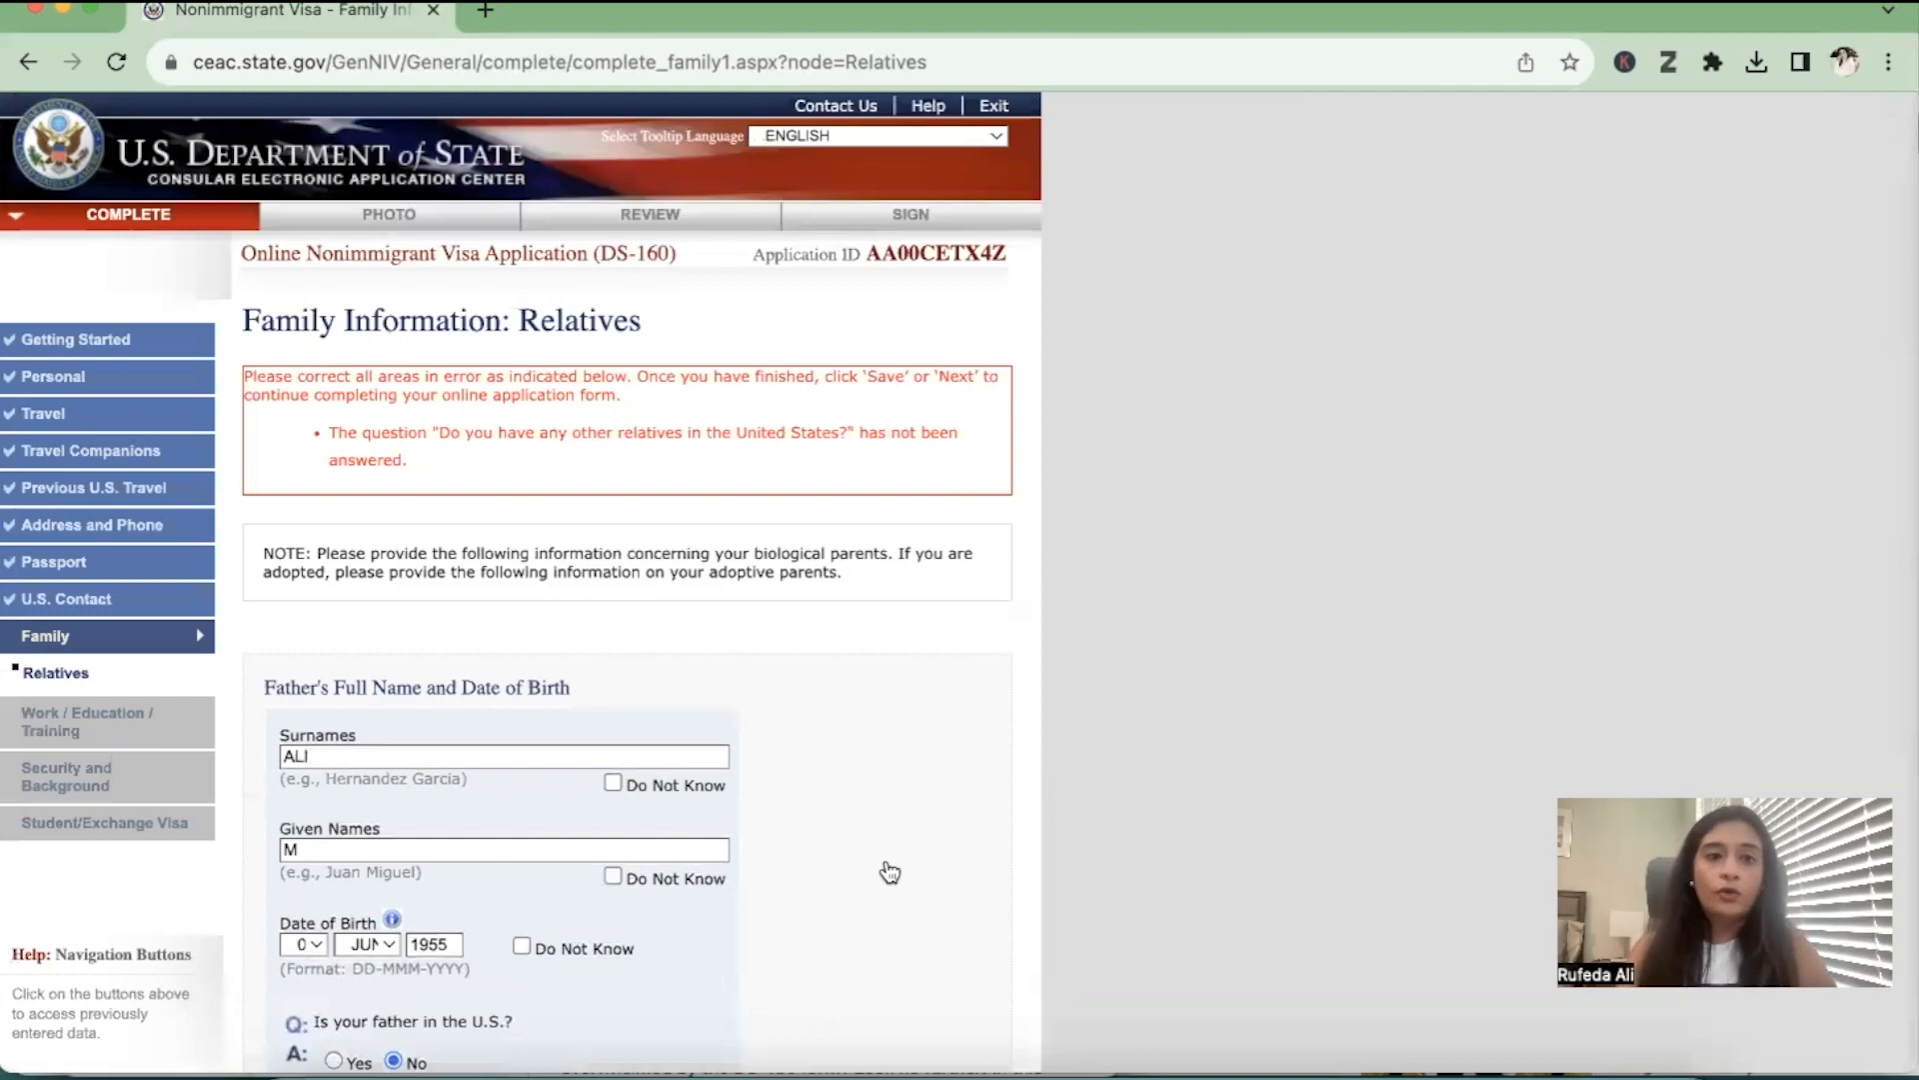
{"action": "scroll", "coordinate": [890, 872], "scroll_direction": "down", "scroll_amount": 2}
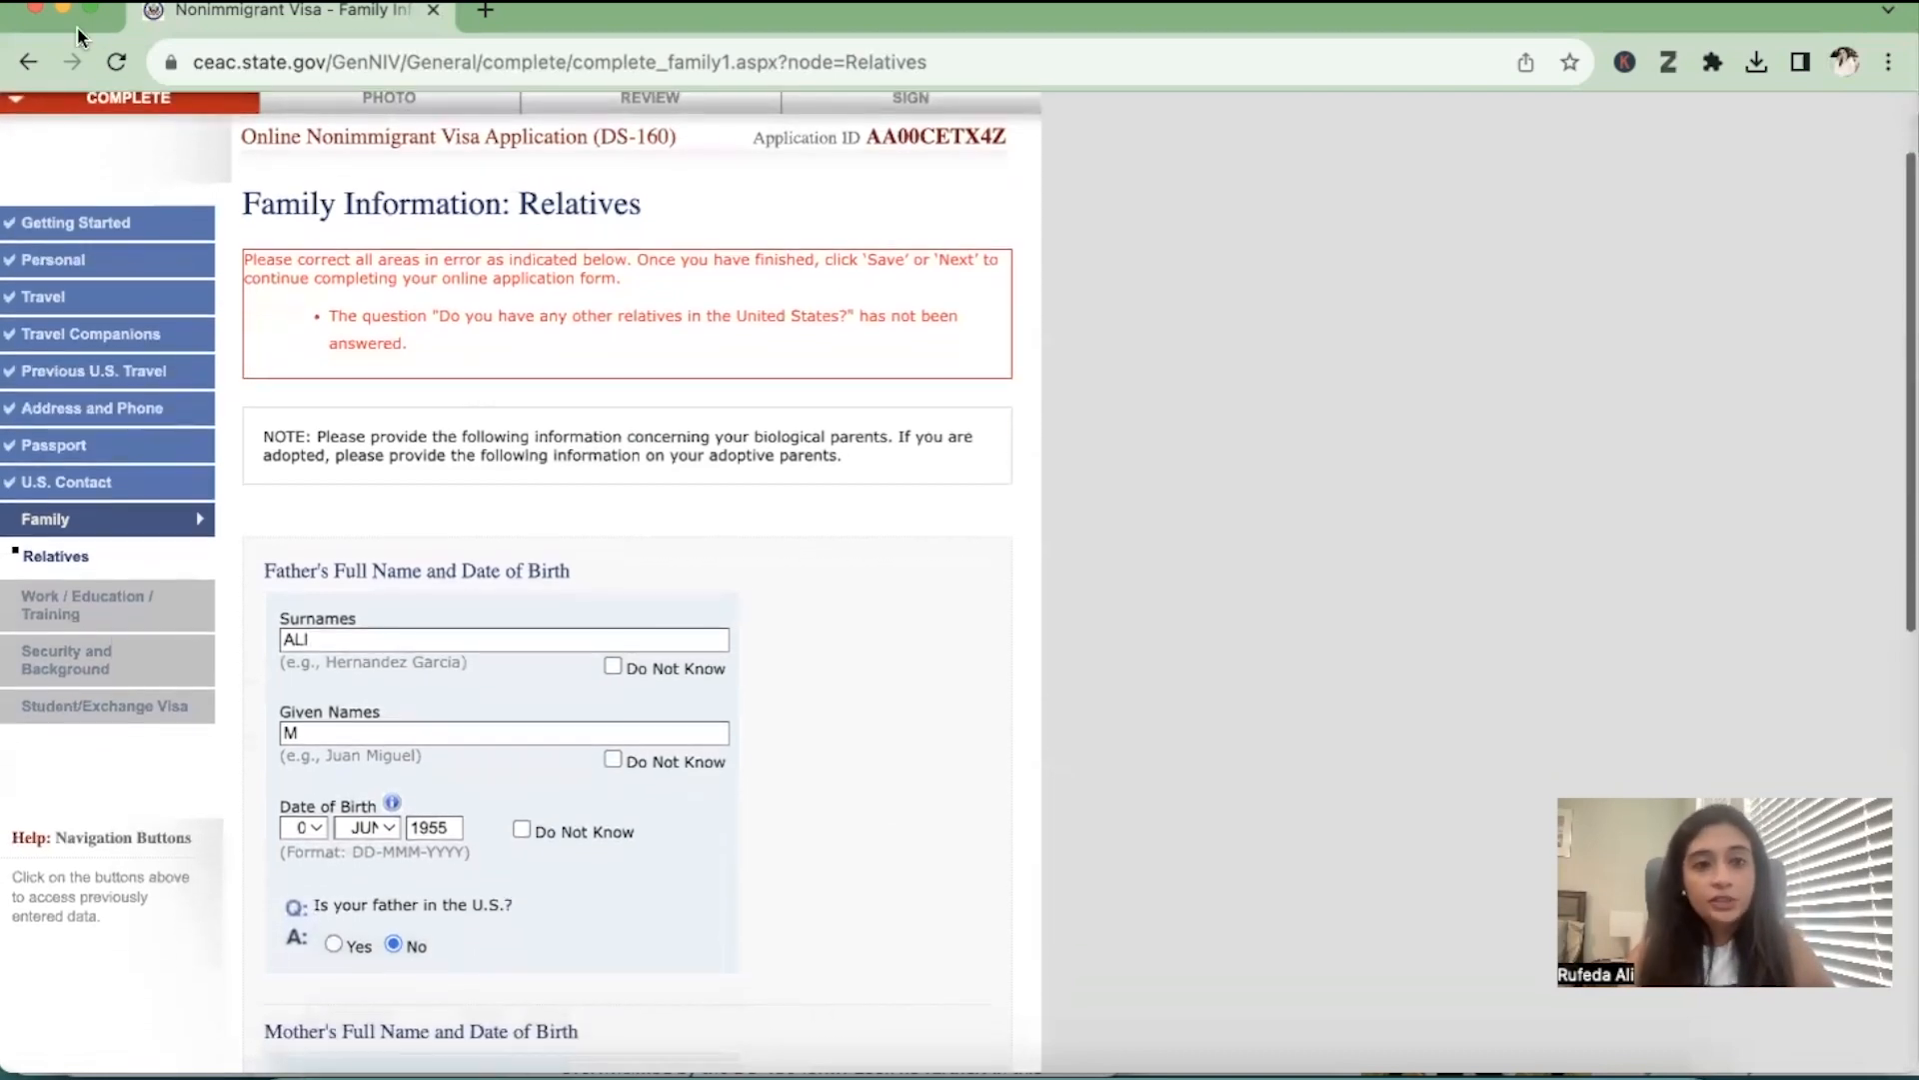
{"action": "scroll", "coordinate": [643, 313], "scroll_direction": "down", "scroll_amount": 10}
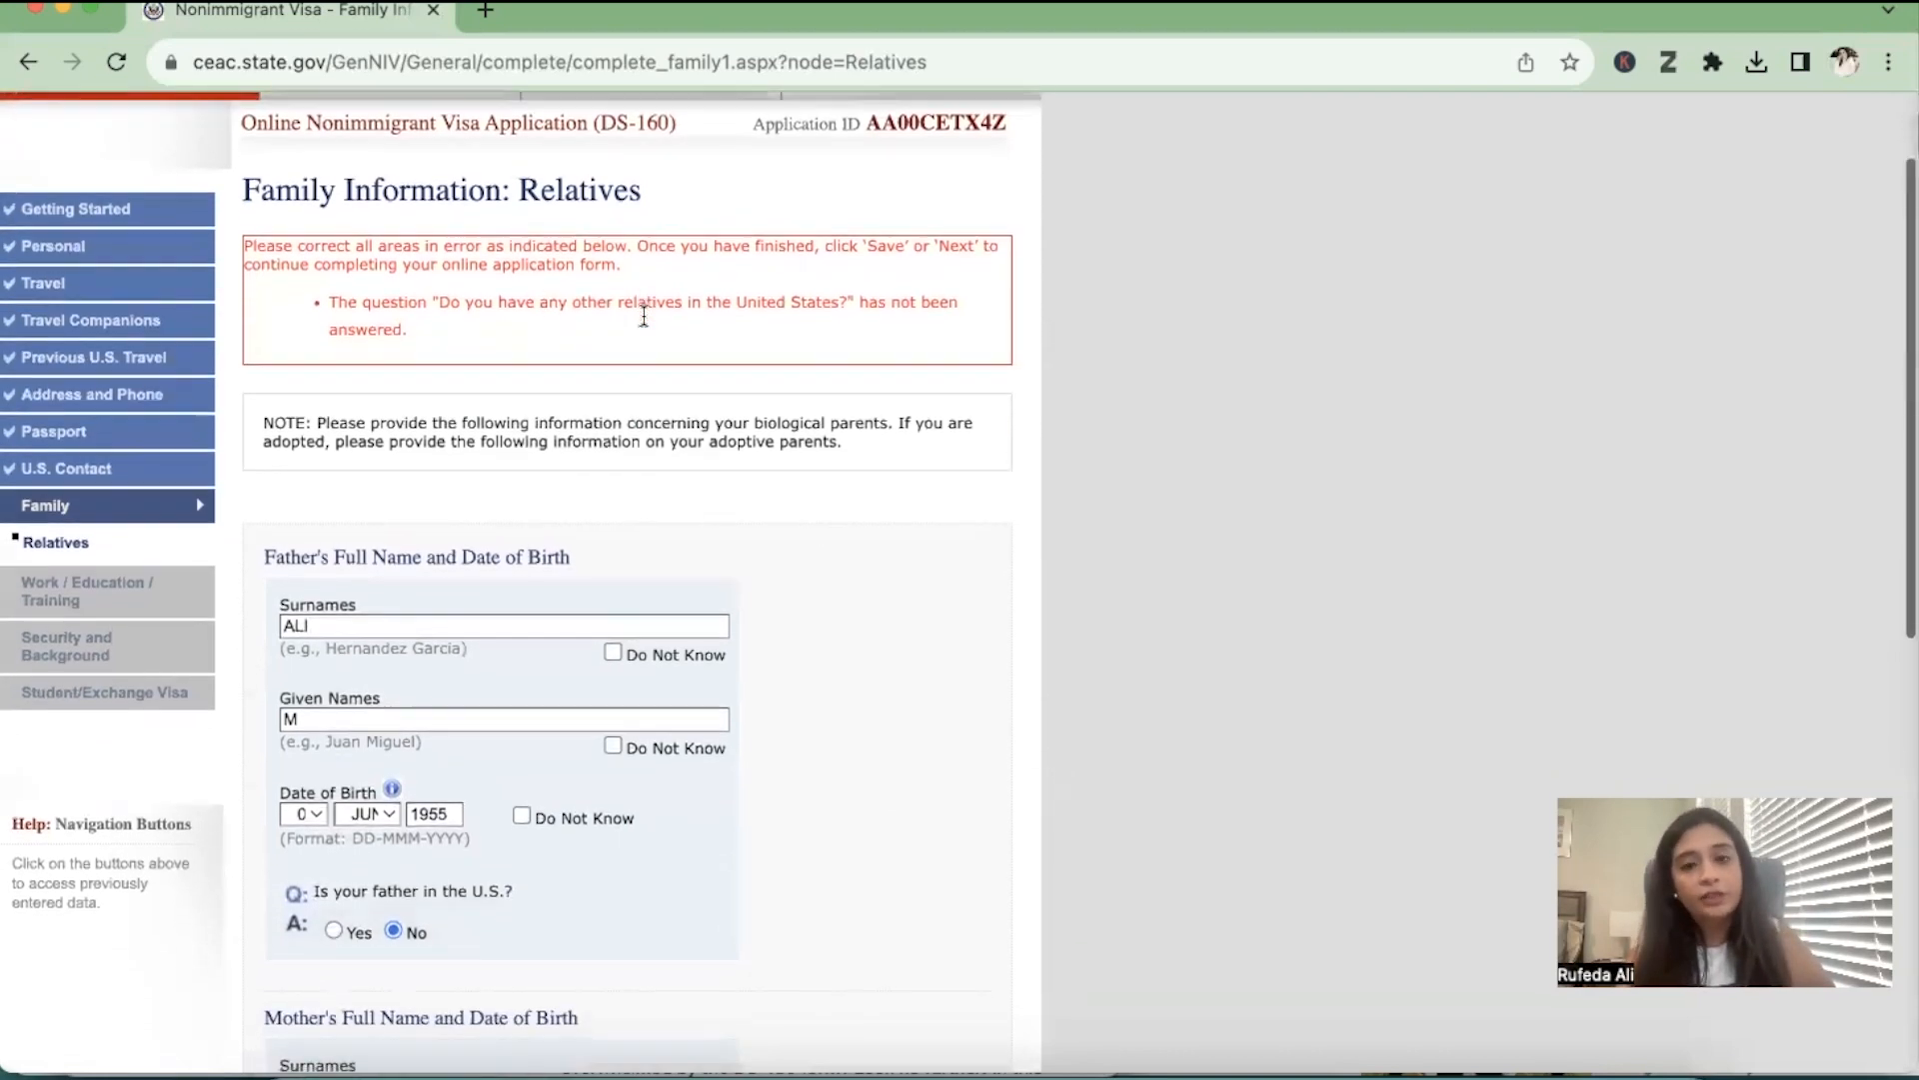
{"action": "scroll", "coordinate": [644, 312], "scroll_direction": "down", "scroll_amount": 2}
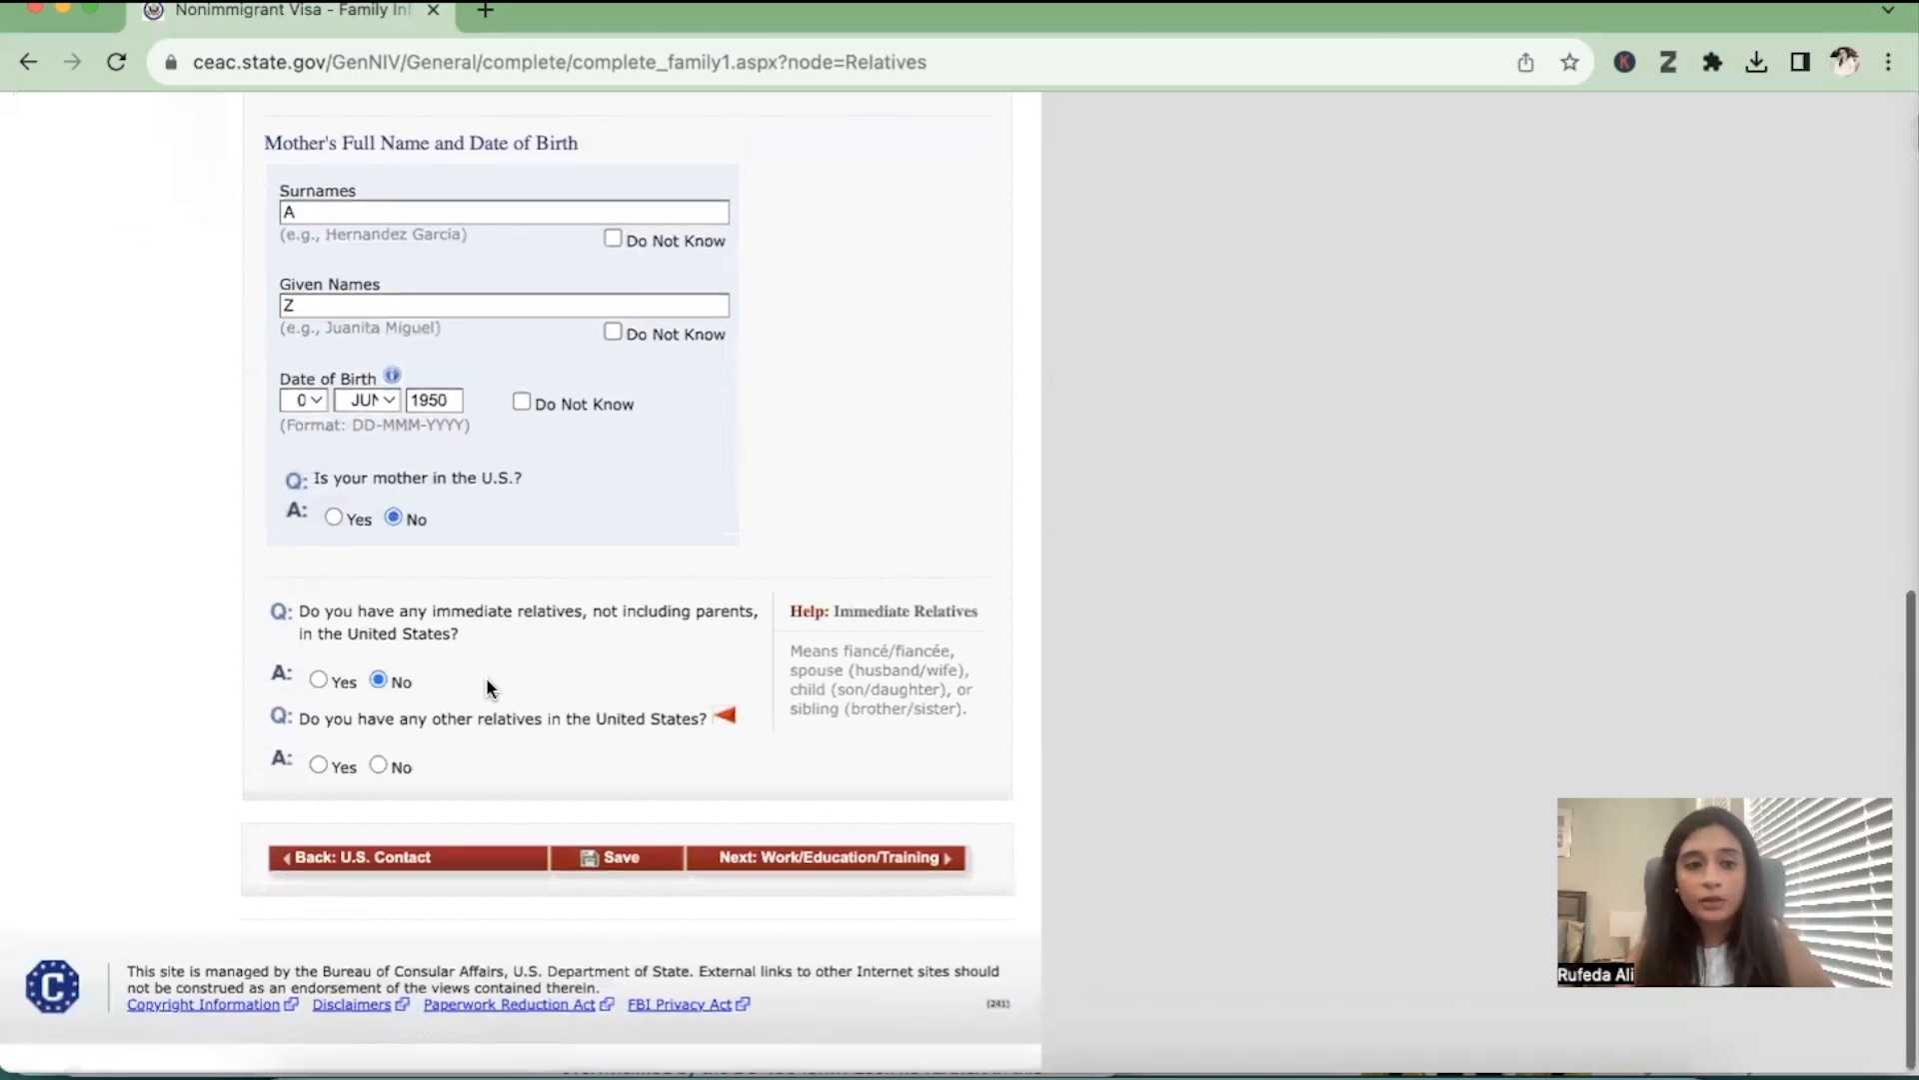
{"action": "left_click", "coordinate": [378, 766]}
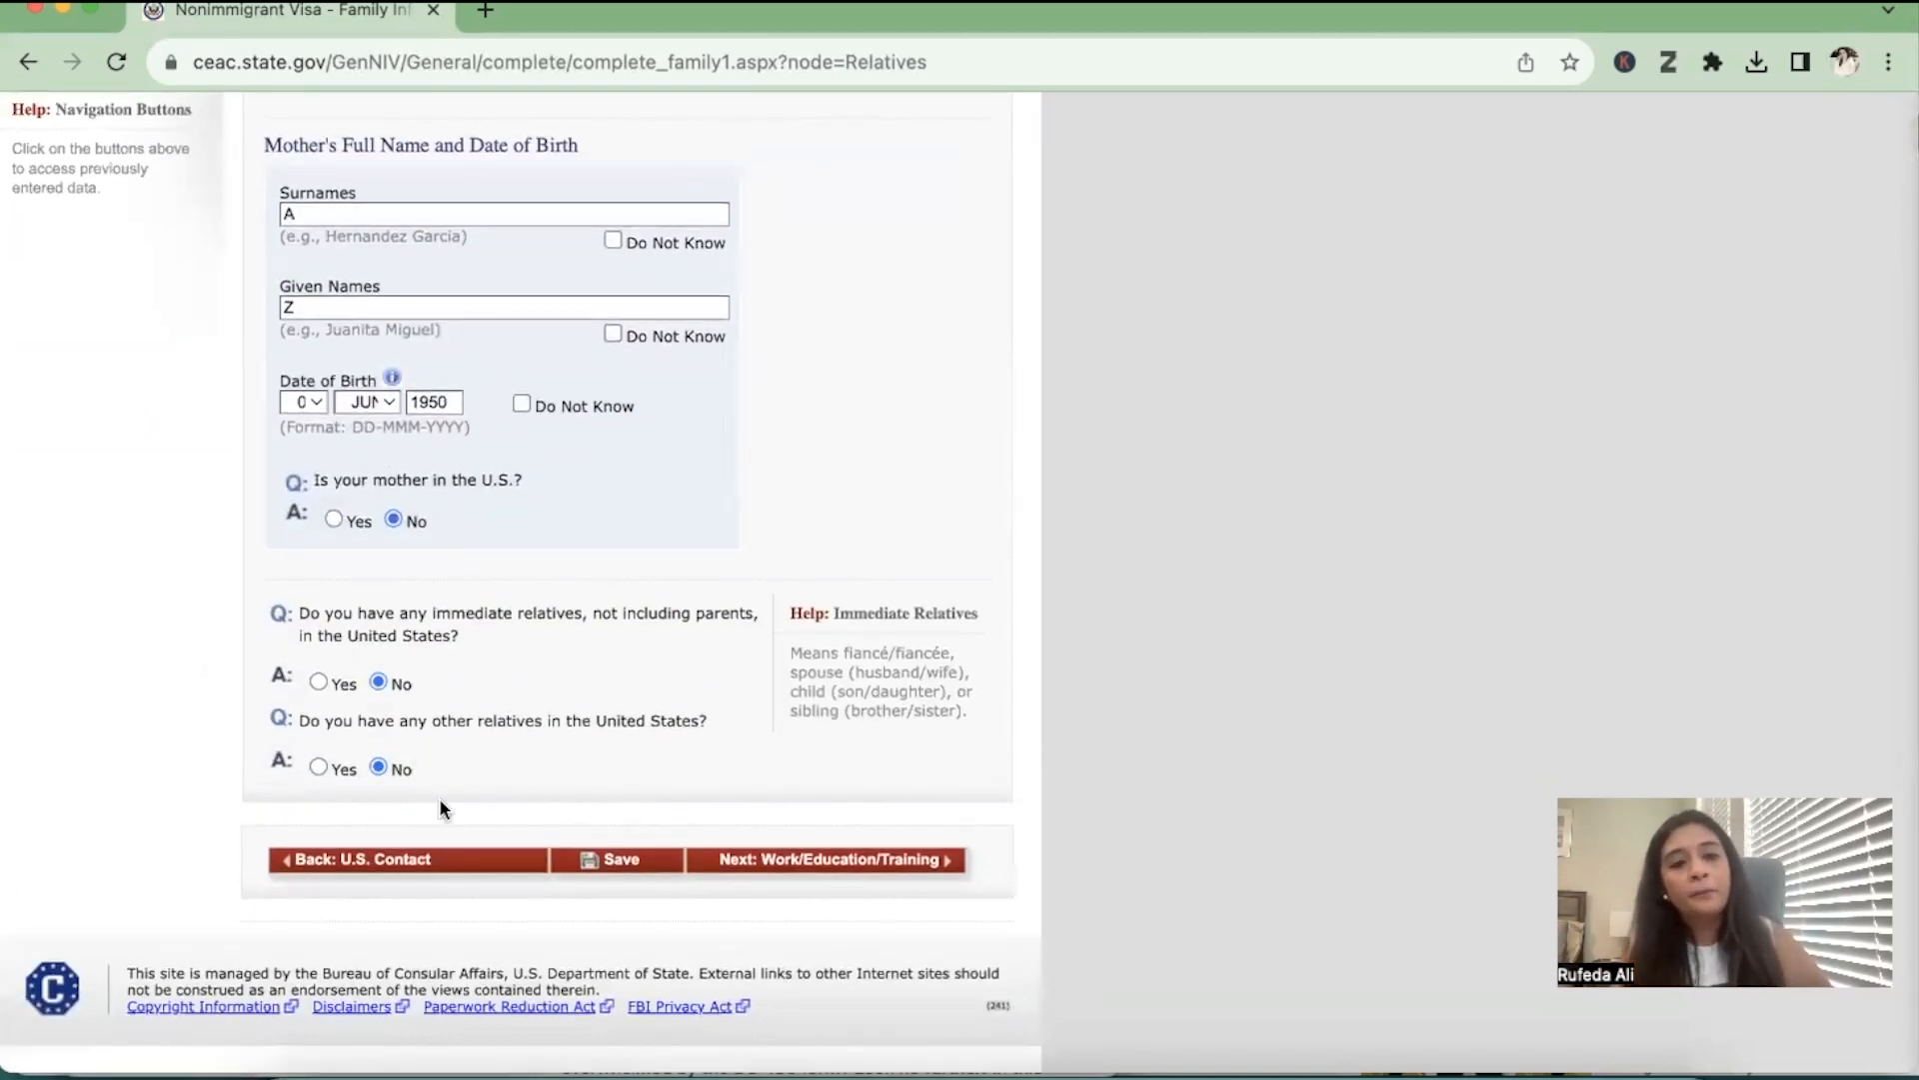
{"action": "left_click_drag", "start_coordinate": [324, 626], "coordinate": [585, 608]}
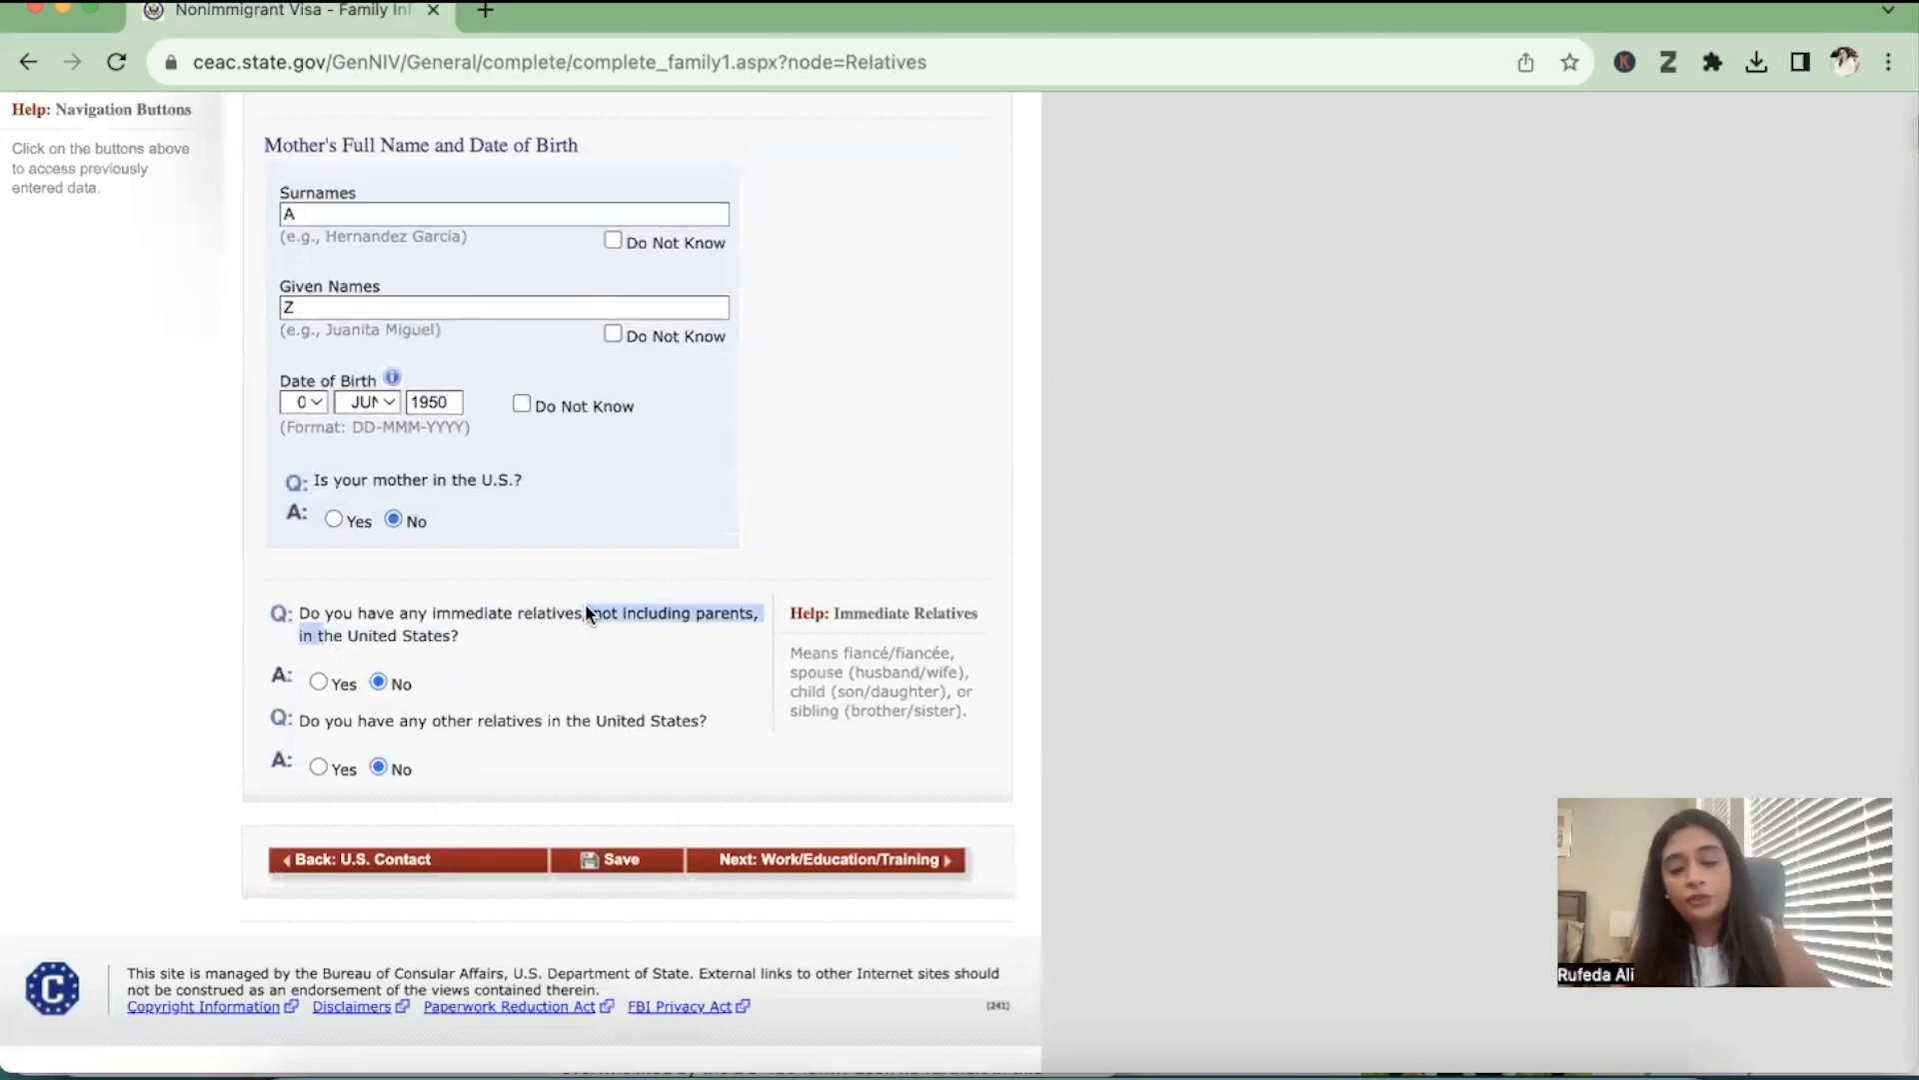
{"action": "left_click", "coordinate": [343, 716]}
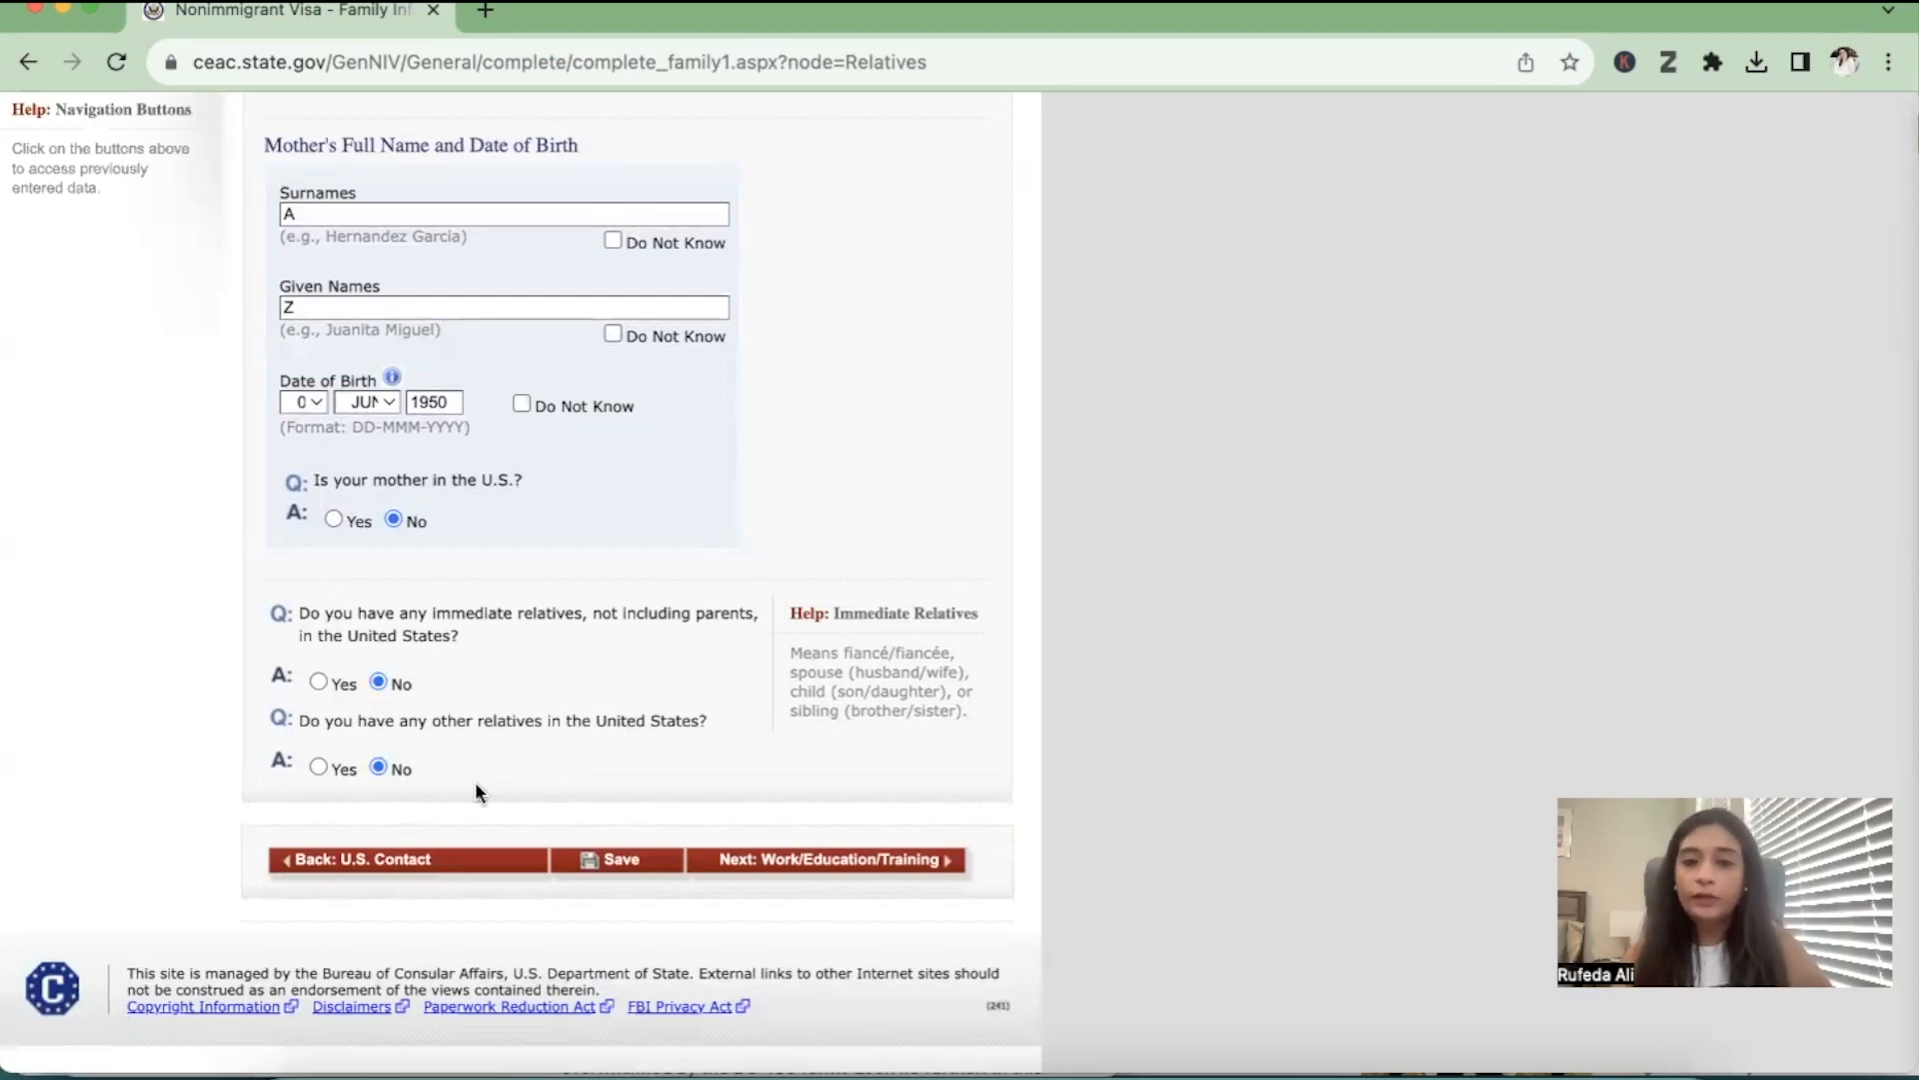
{"action": "left_click", "coordinate": [853, 866]}
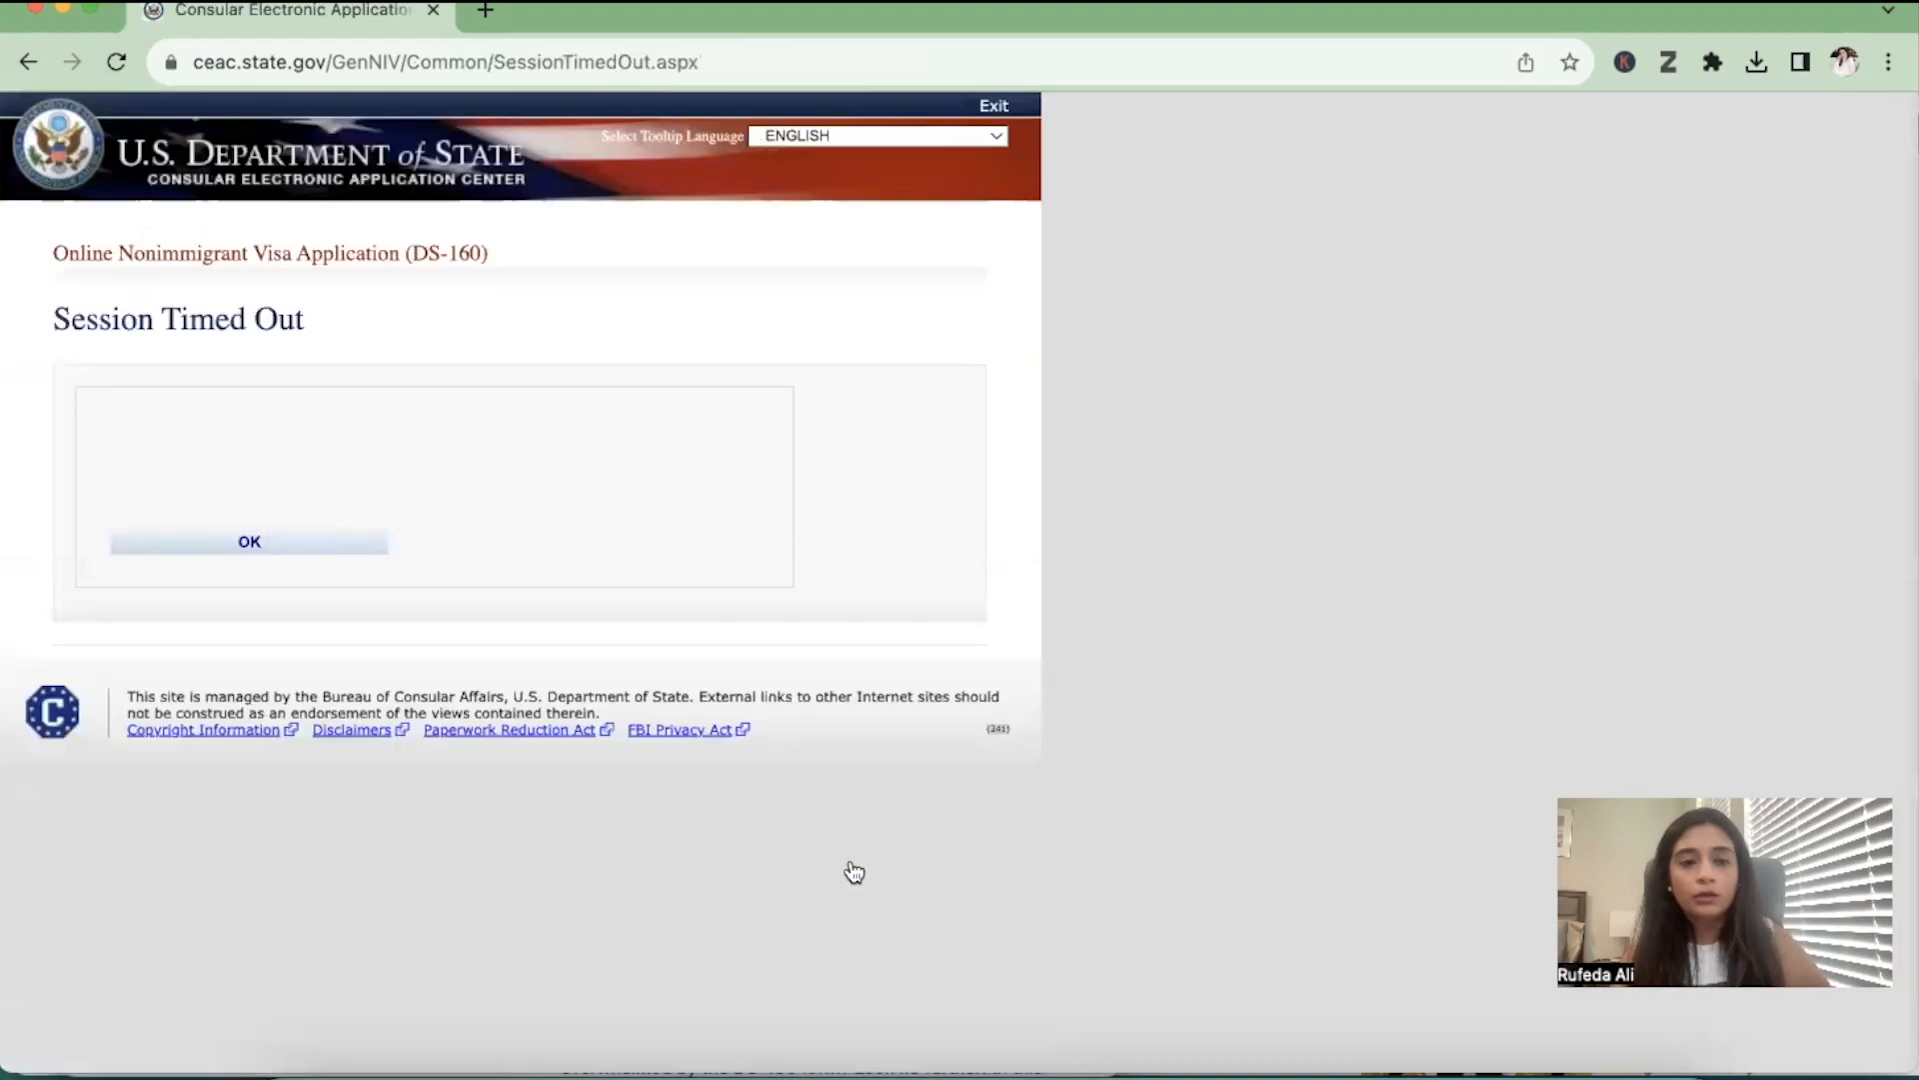
Dismiss the session time-out page and select Pakistan, Karachi as the location for the visa application
{"action": "left_click", "coordinate": [311, 555]}
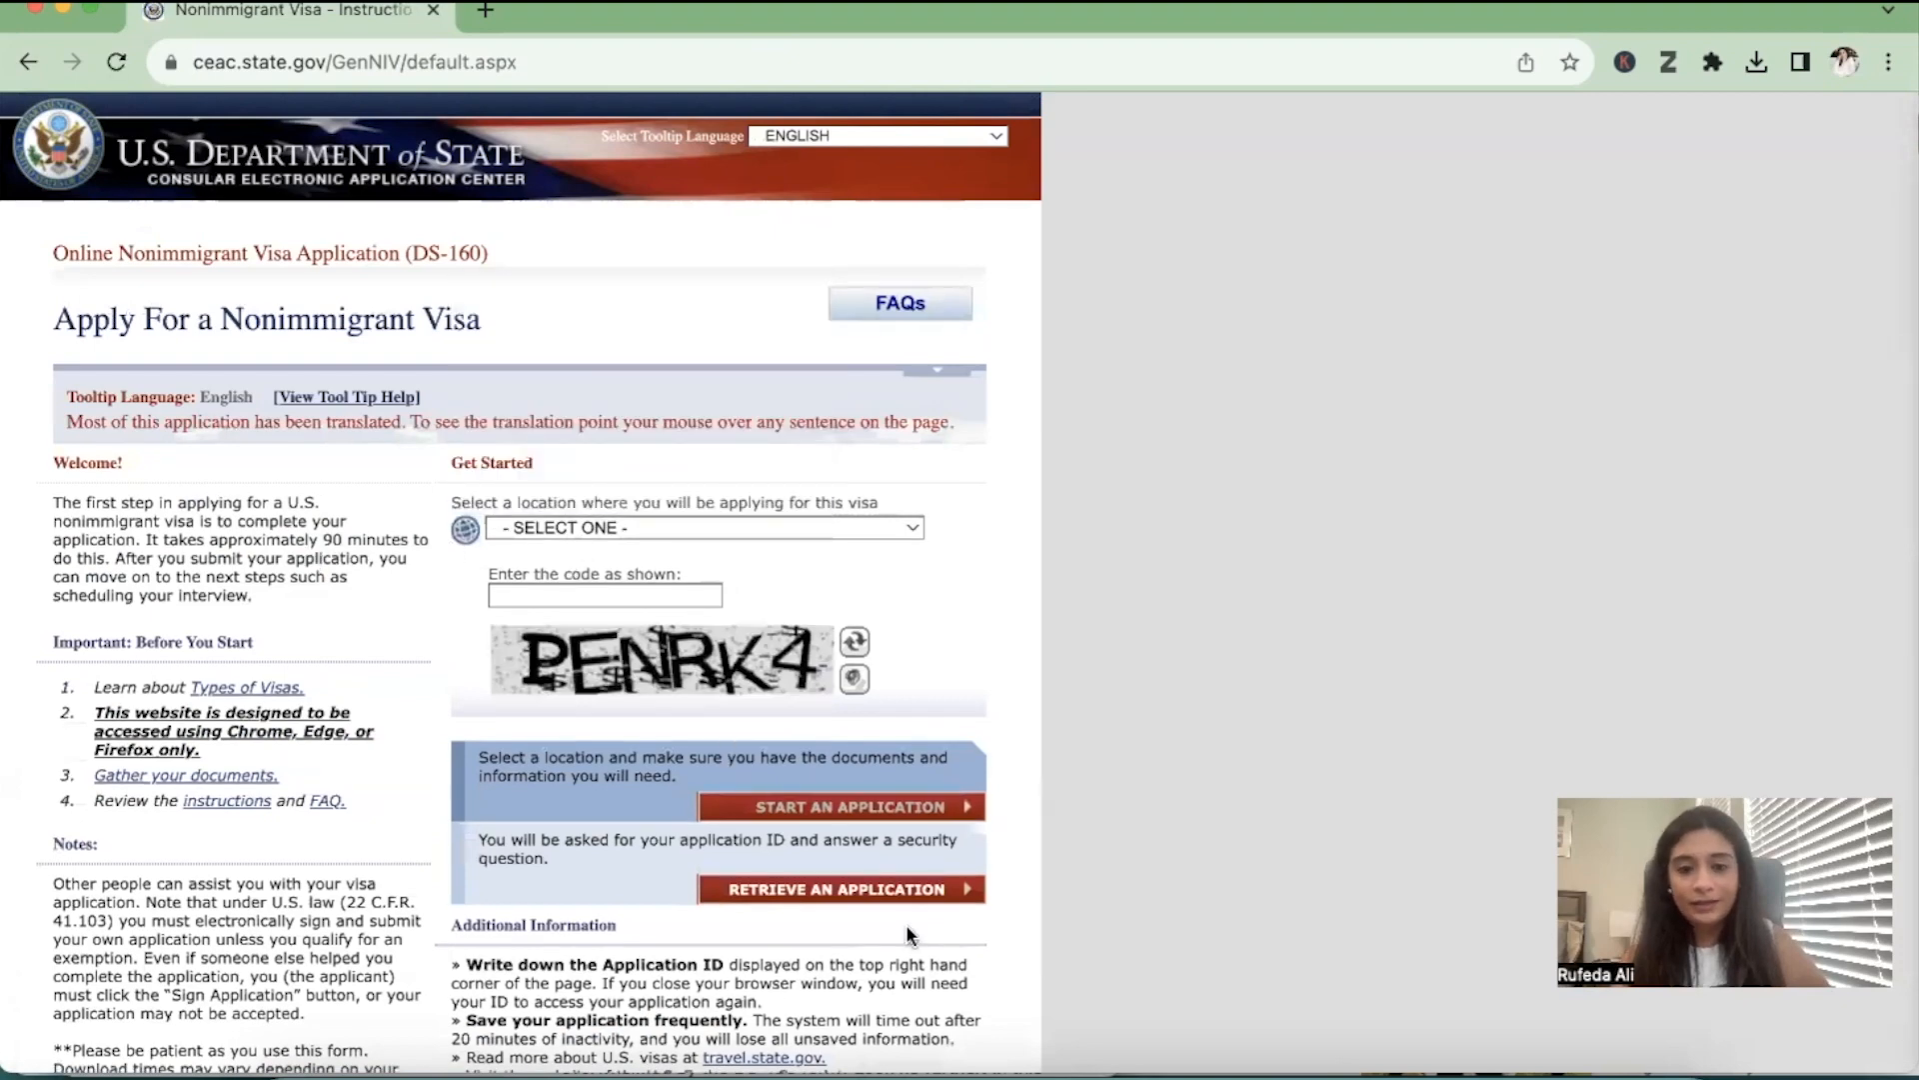
{"action": "left_click", "coordinate": [898, 892]}
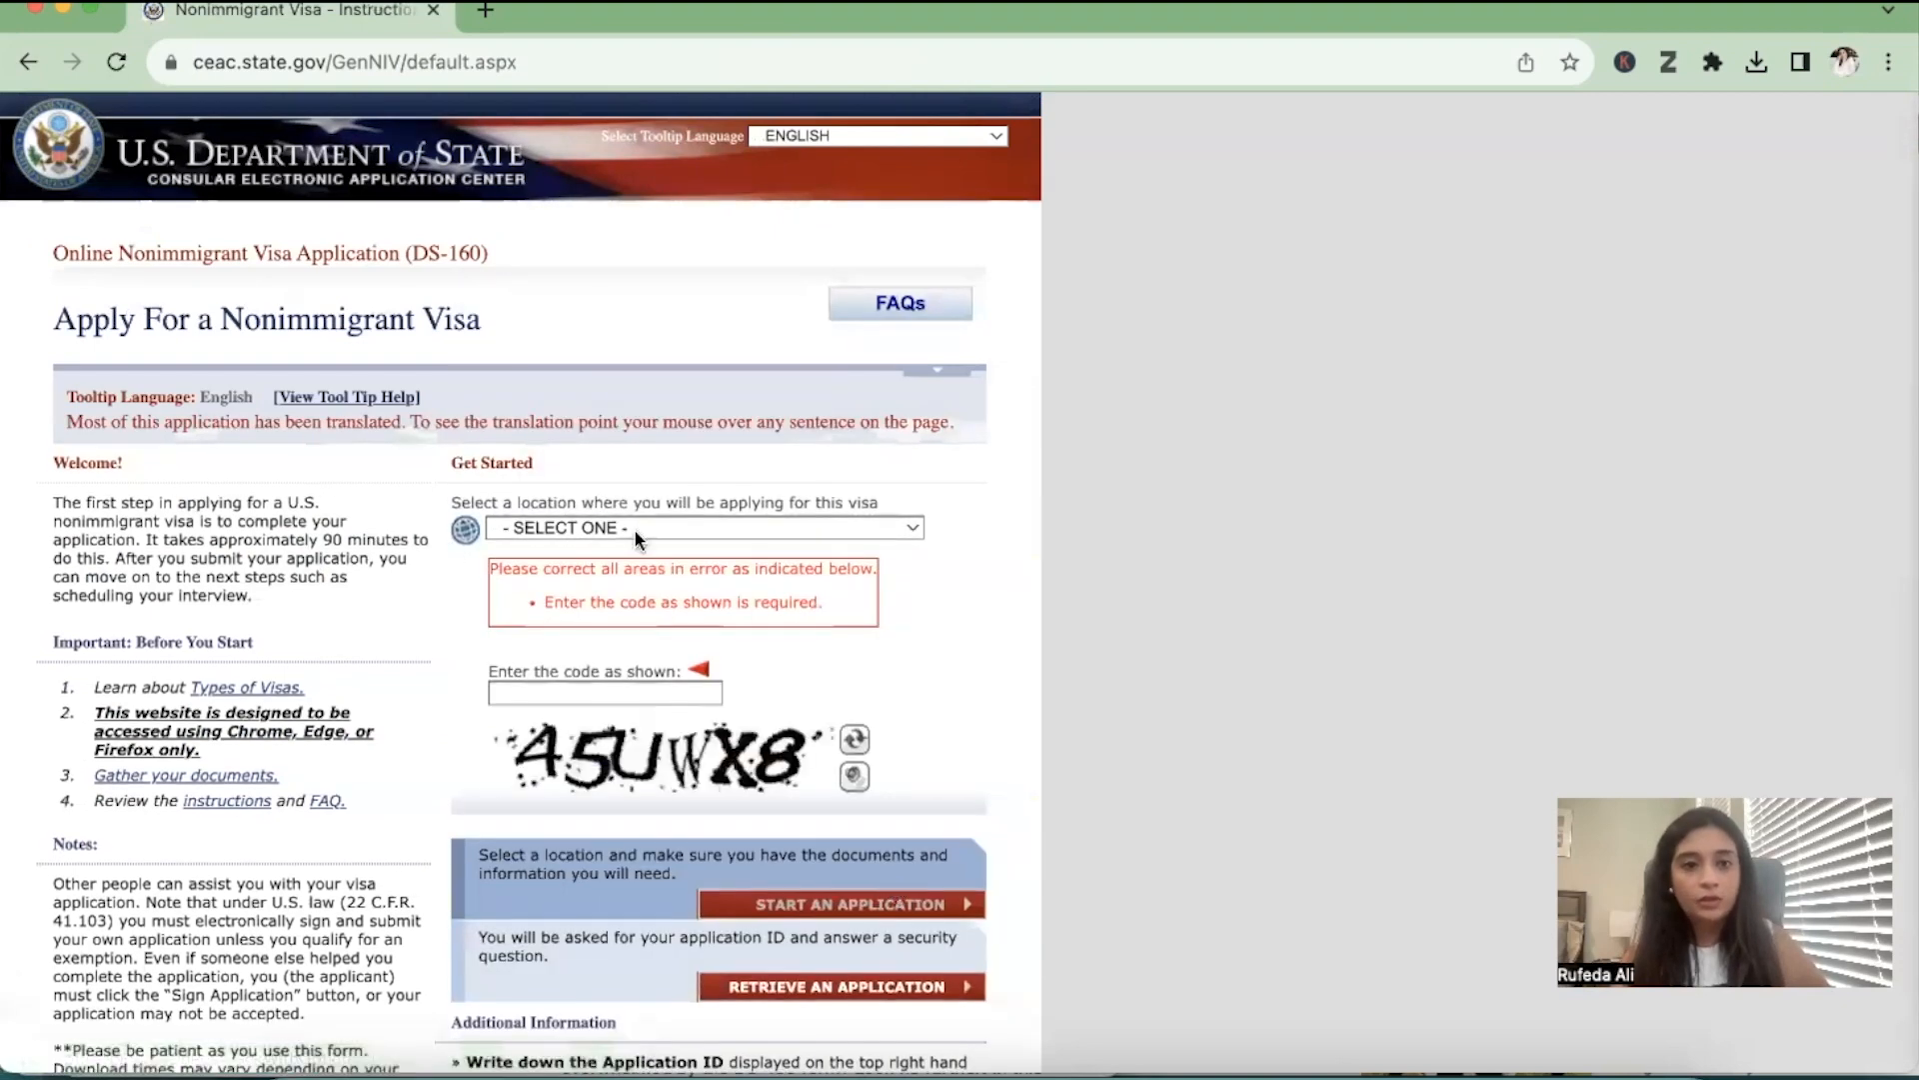
{"action": "left_click", "coordinate": [633, 529]}
{"action": "type", "text": "pak"}
{"action": "key", "text": "Down"}
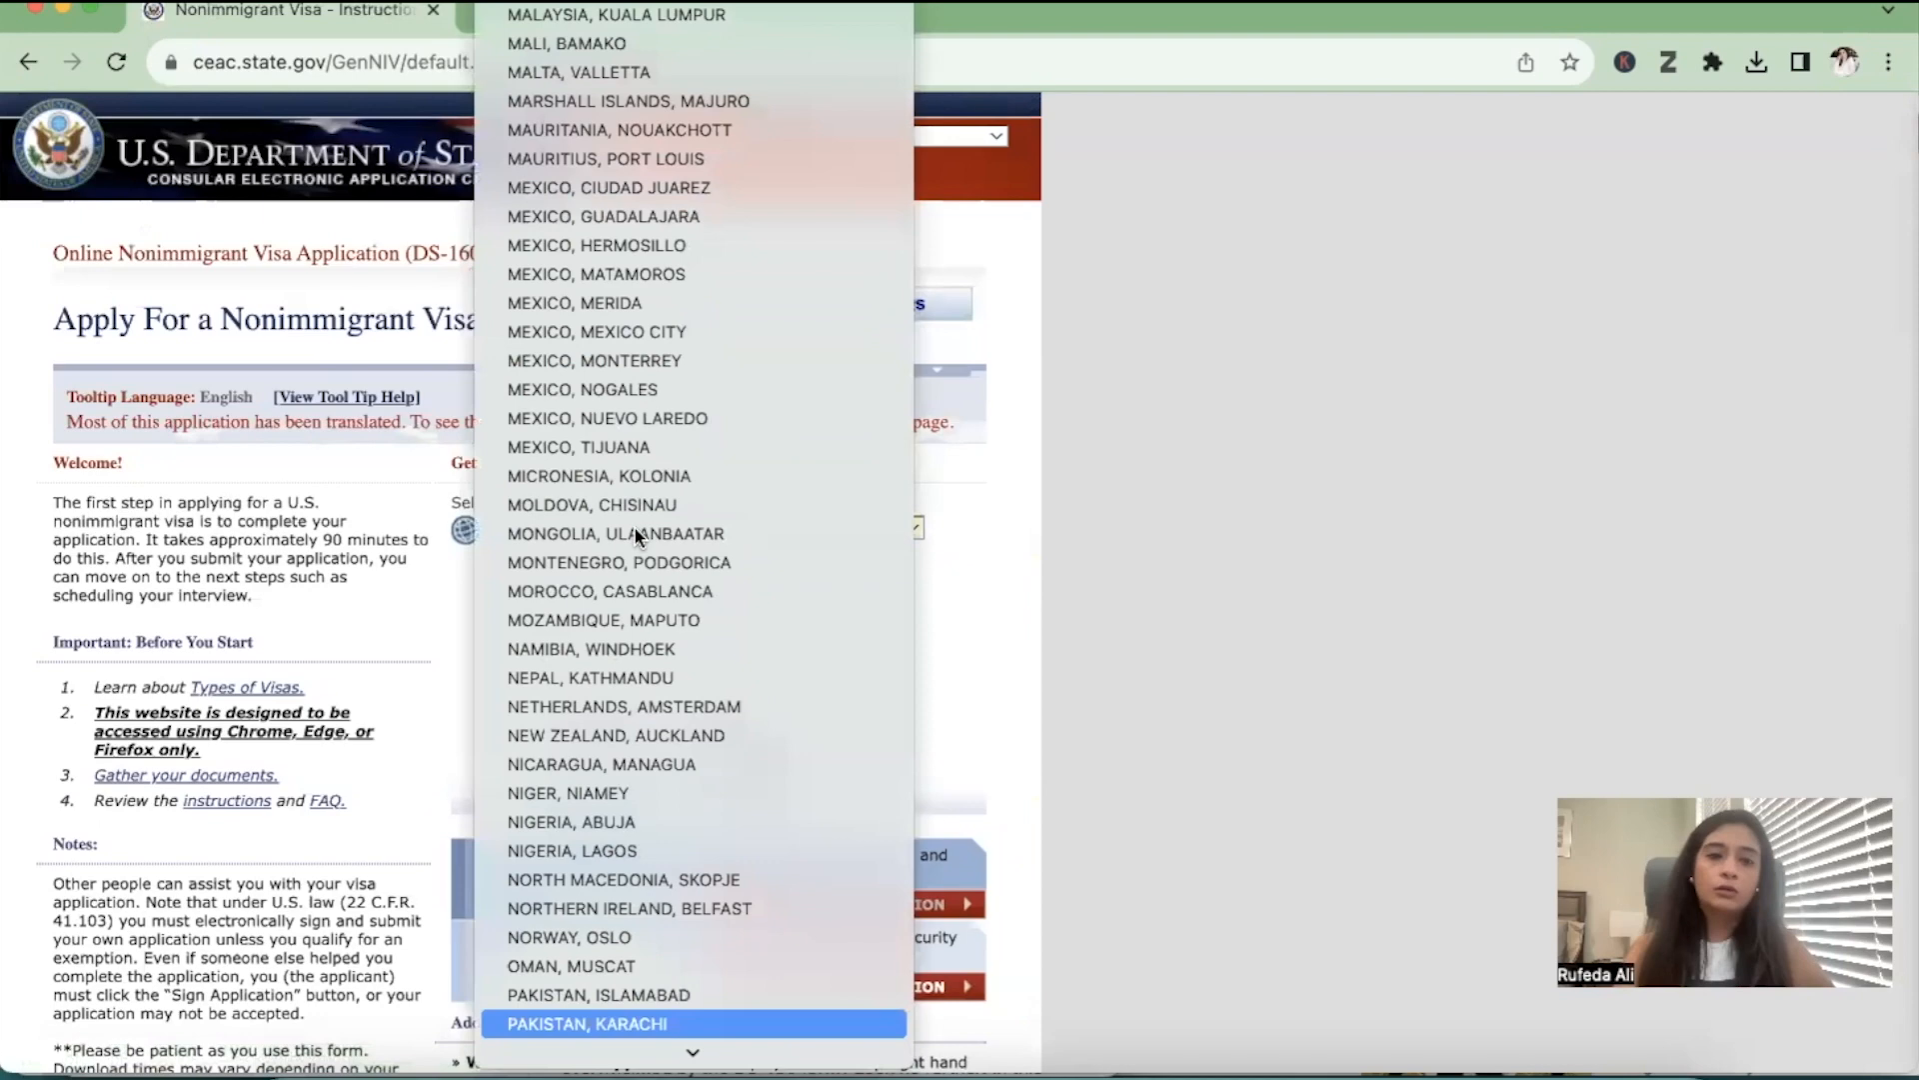
{"action": "key", "text": "Return"}
Enter the captcha code as shown in the image and choose to retrieve an existing application
{"action": "left_click", "coordinate": [617, 595]}
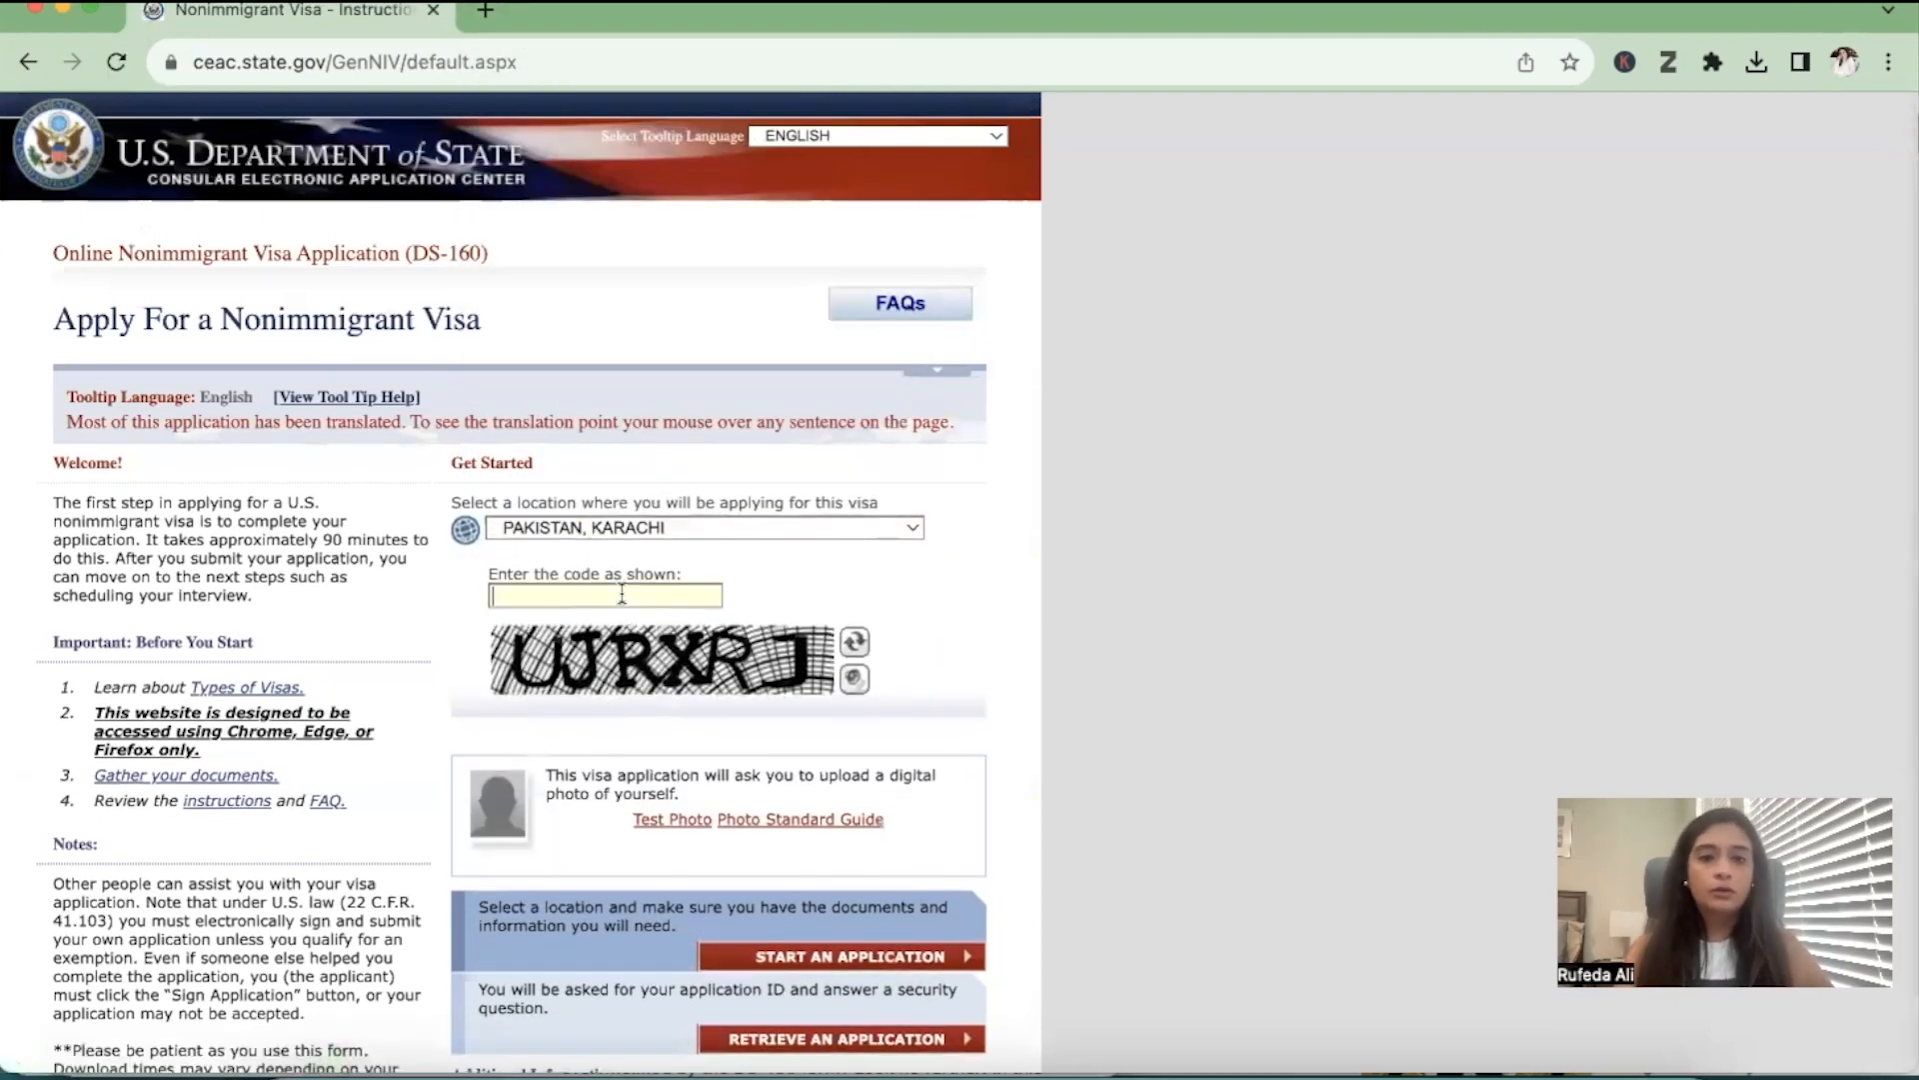
{"action": "type", "text": "UJRXRJ"}
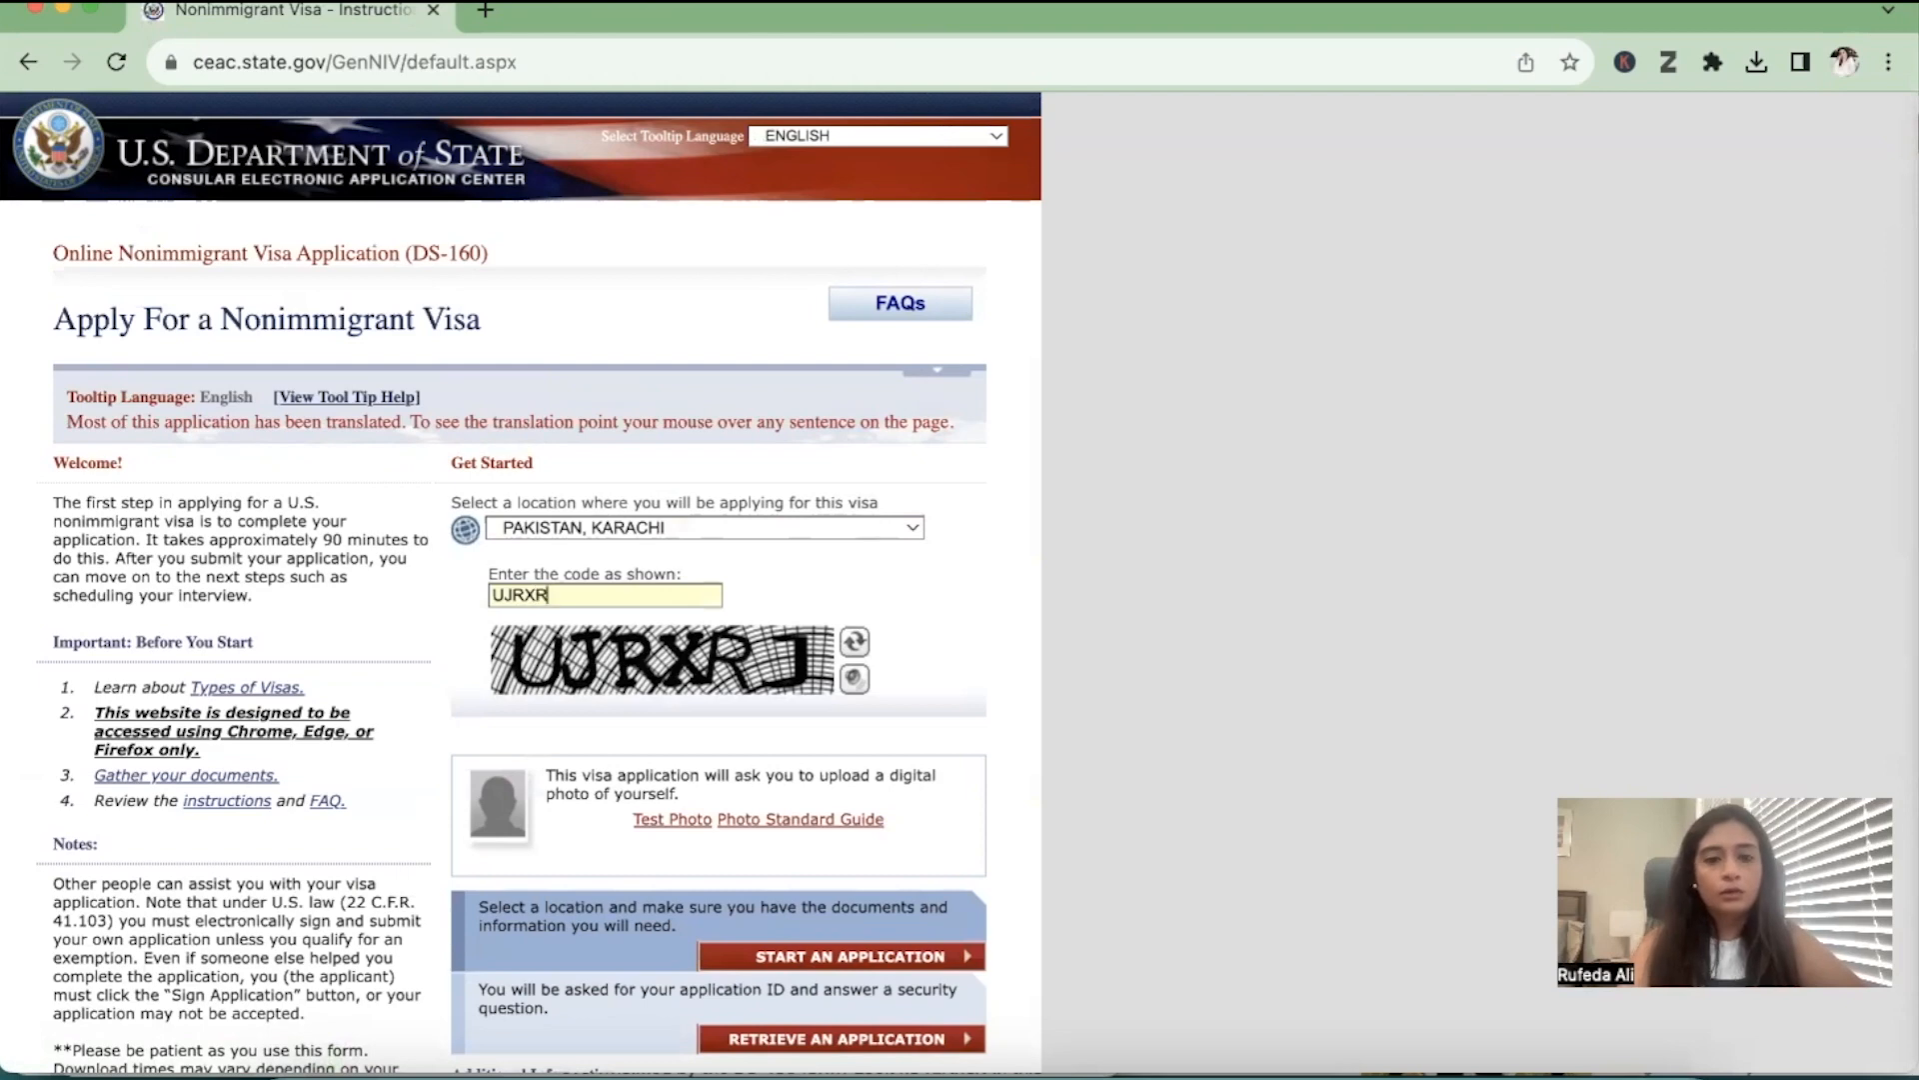
{"action": "scroll", "coordinate": [836, 894], "scroll_direction": "down", "scroll_amount": 2}
{"action": "left_click", "coordinate": [831, 947]}
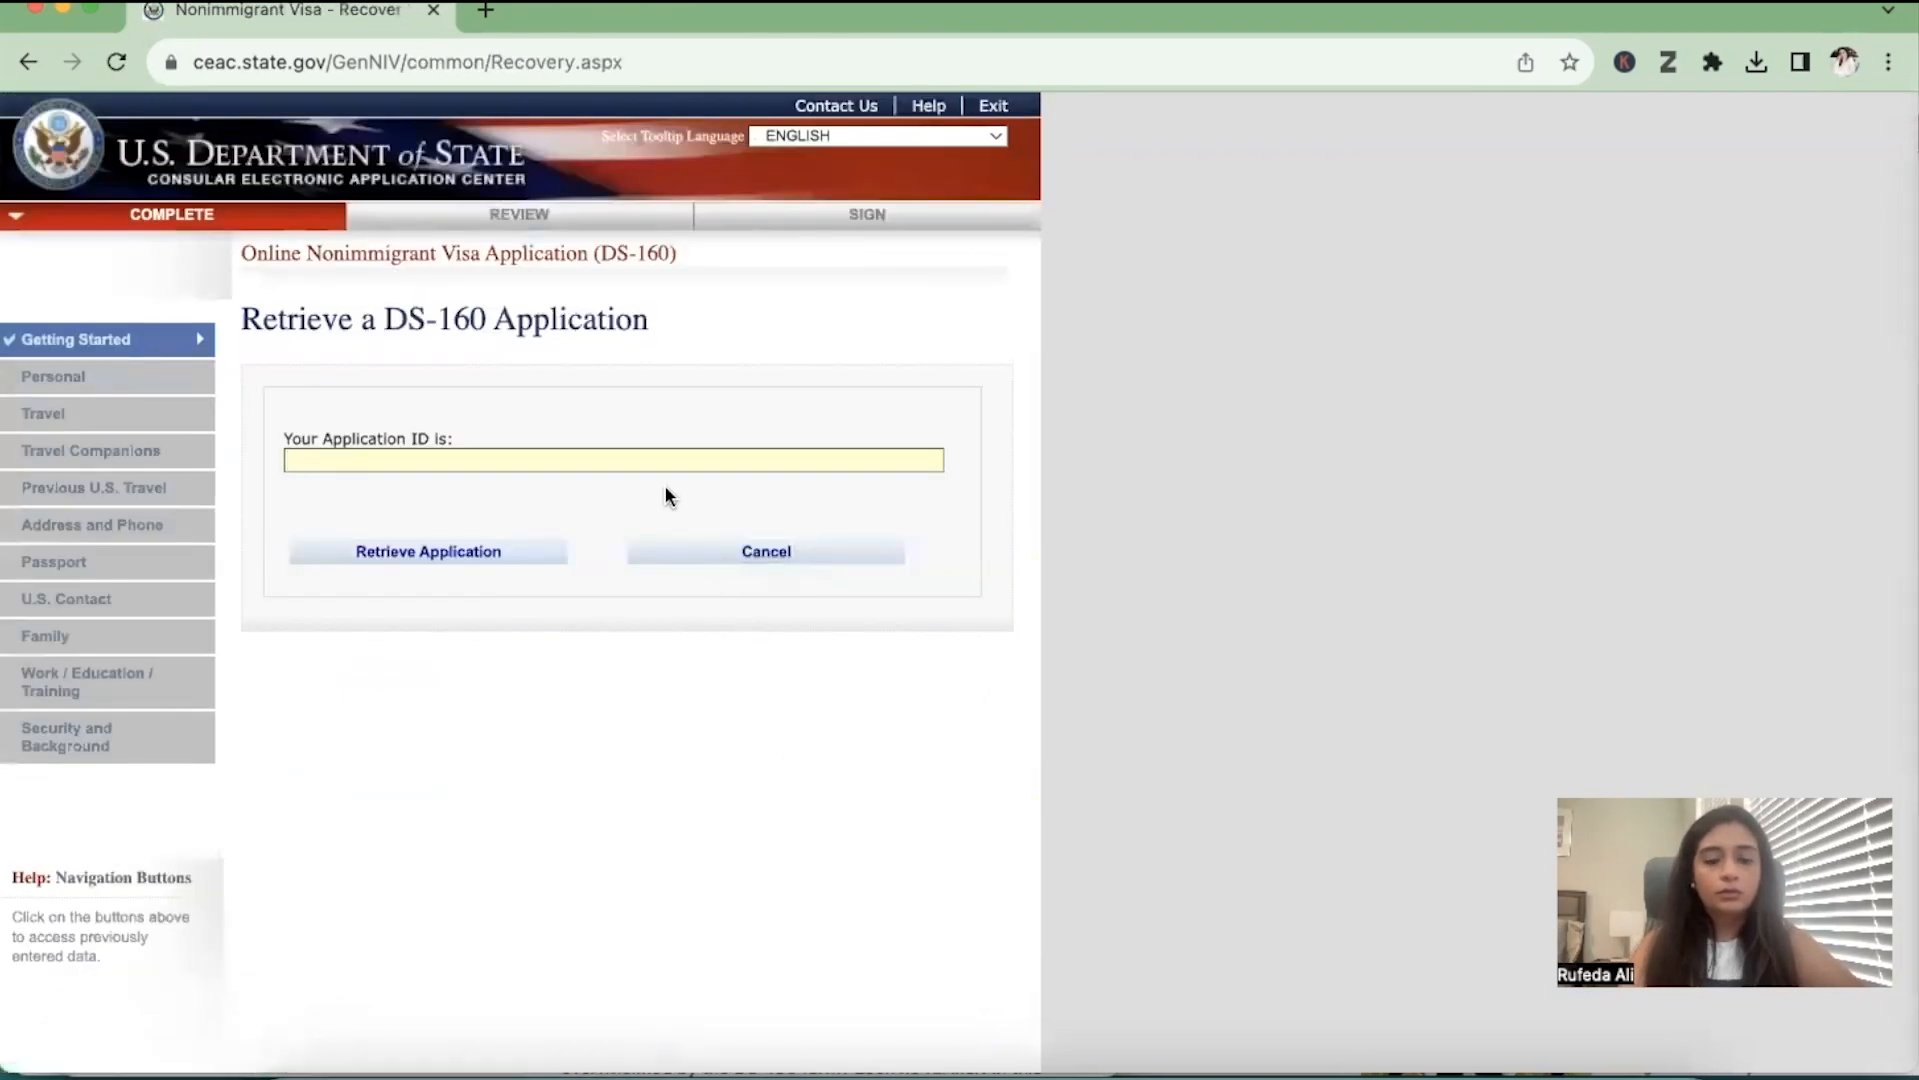
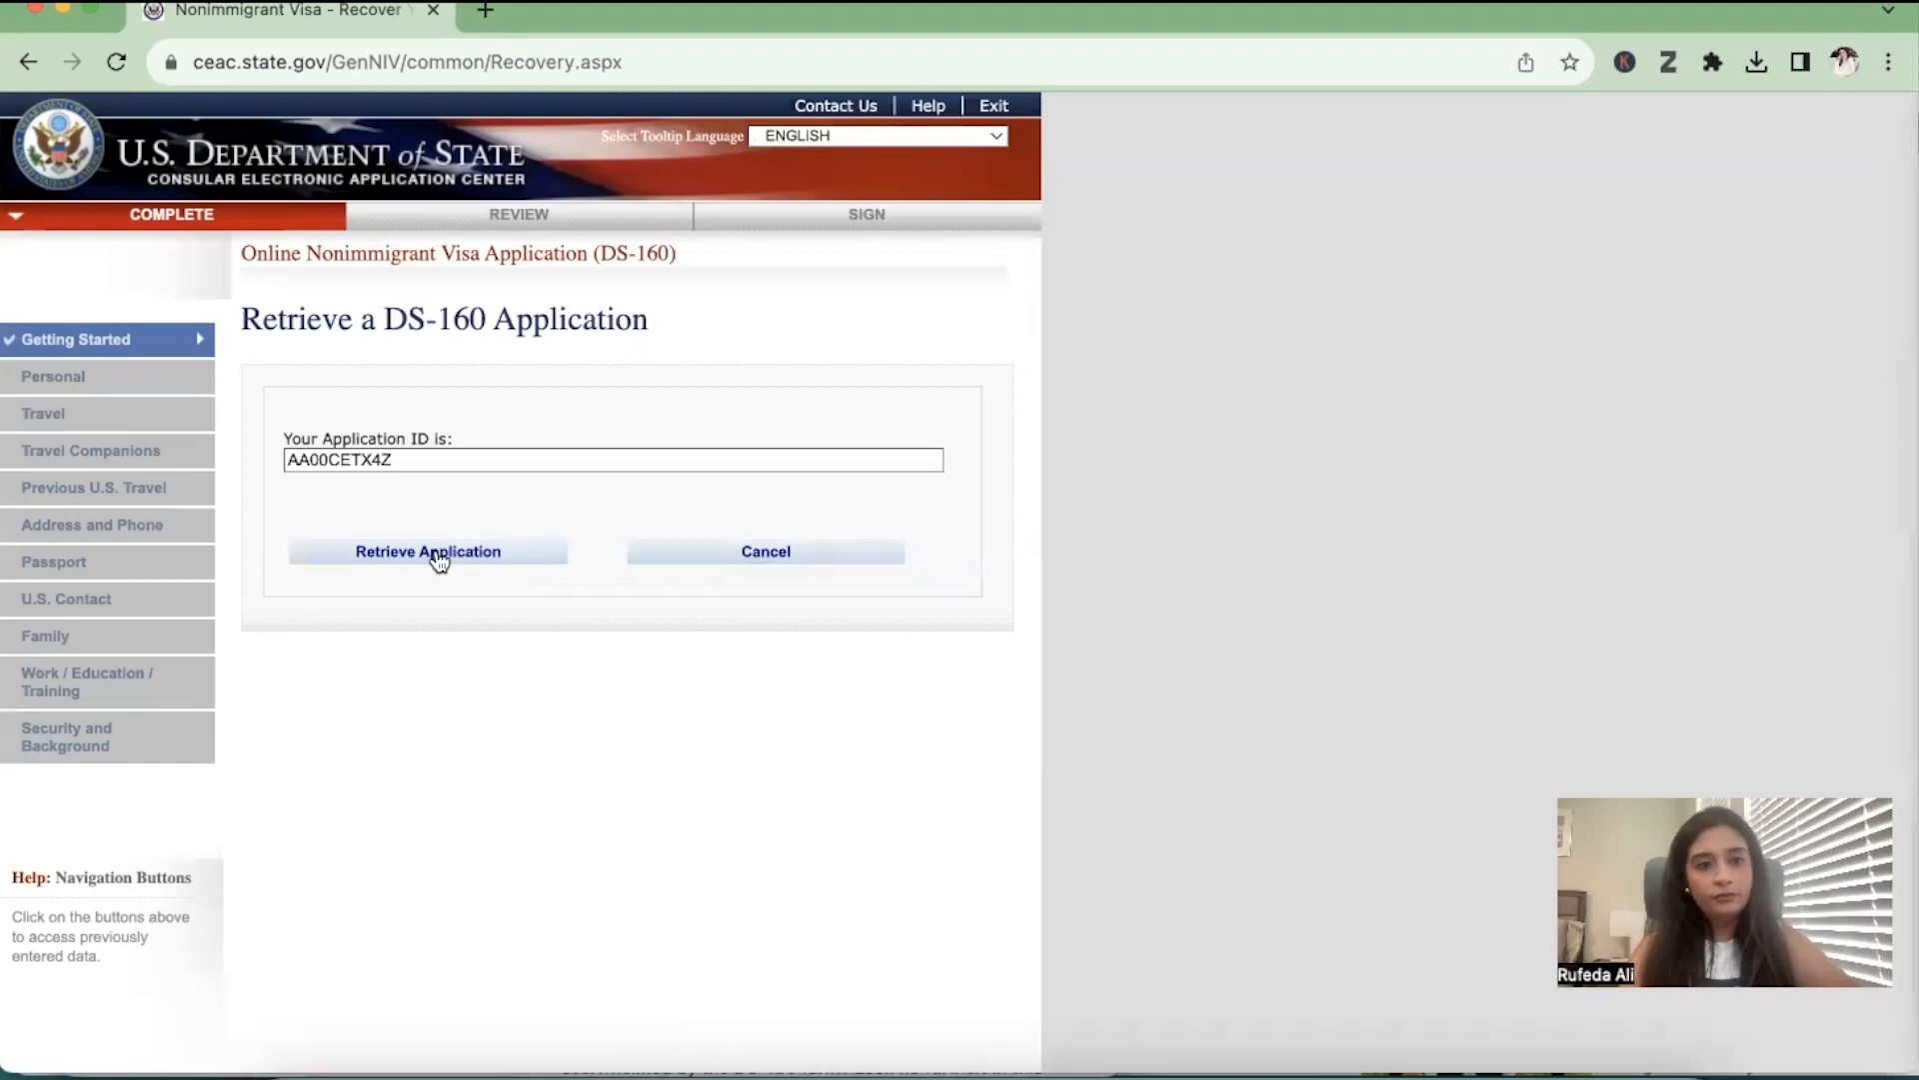
Paste the application ID of the saved DS-160 and request its retrieval
{"action": "left_click", "coordinate": [463, 456]}
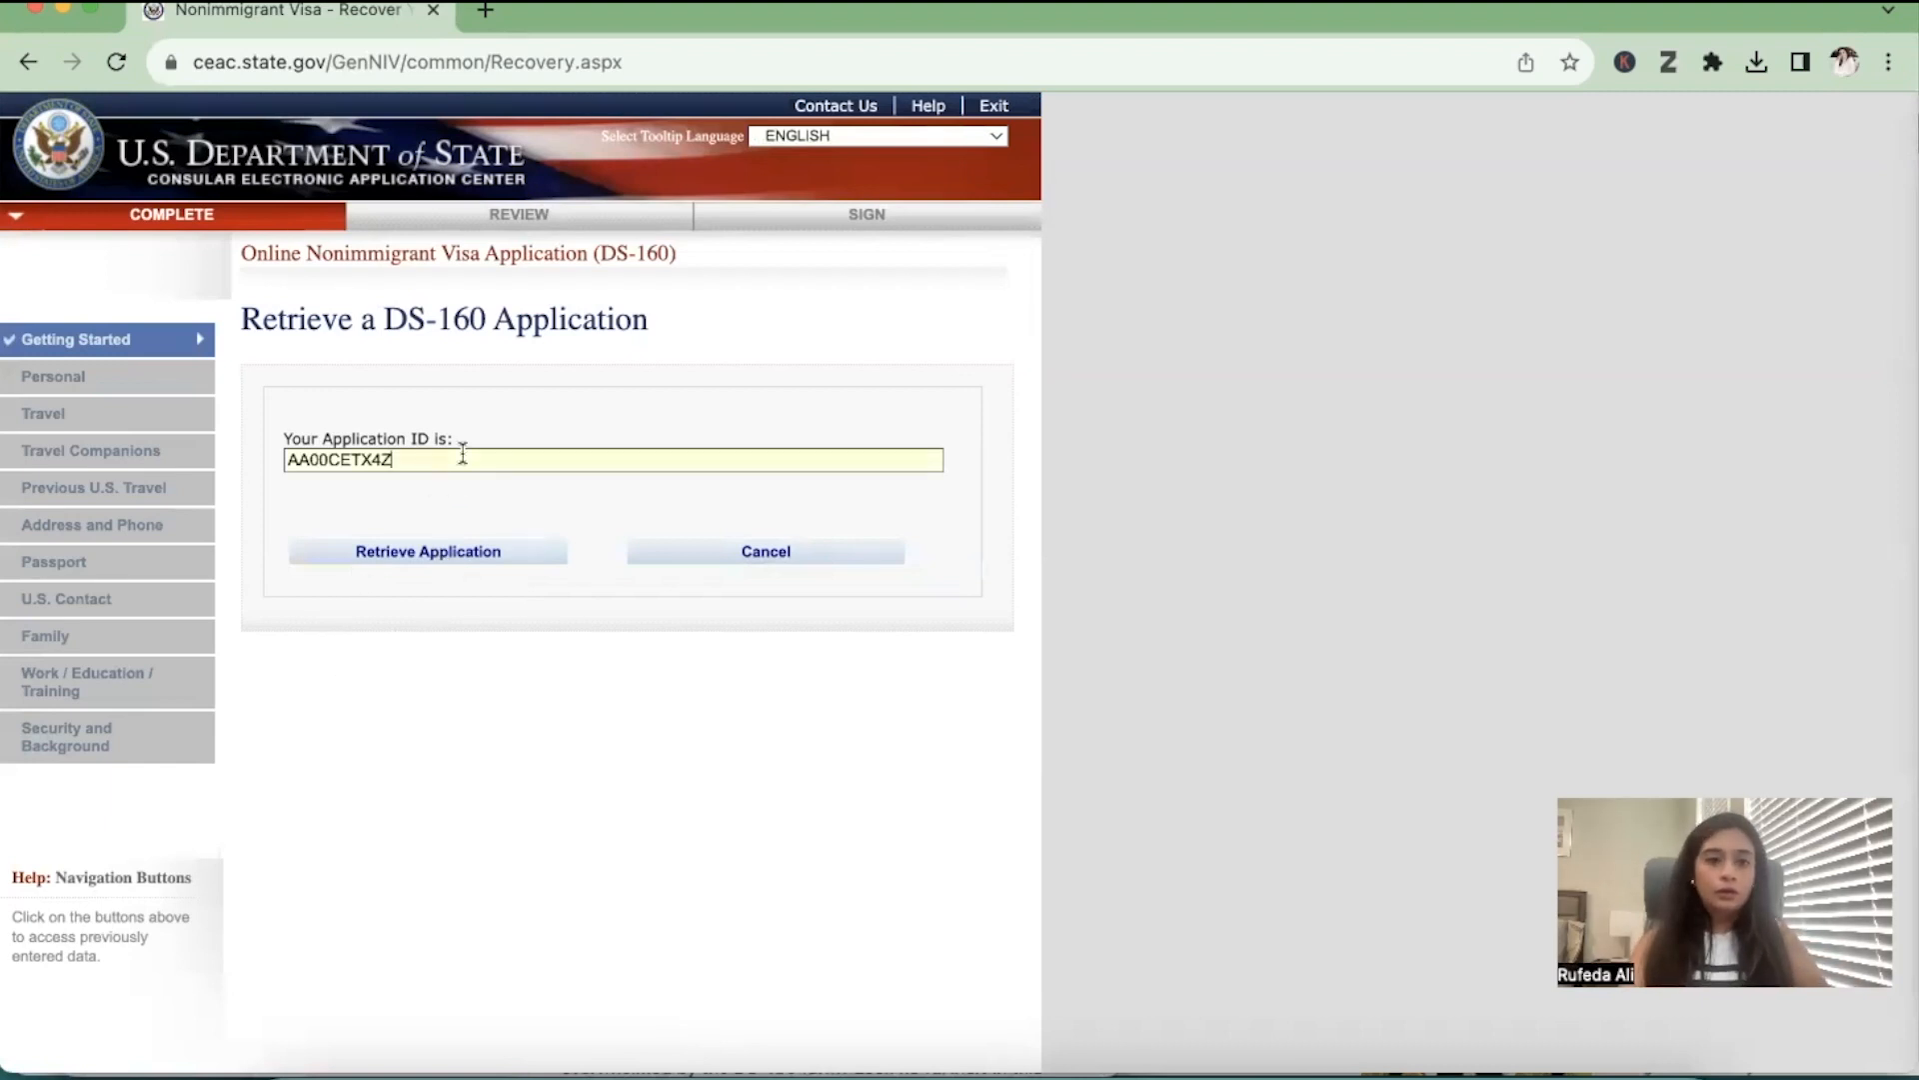
{"action": "left_click", "coordinate": [437, 553]}
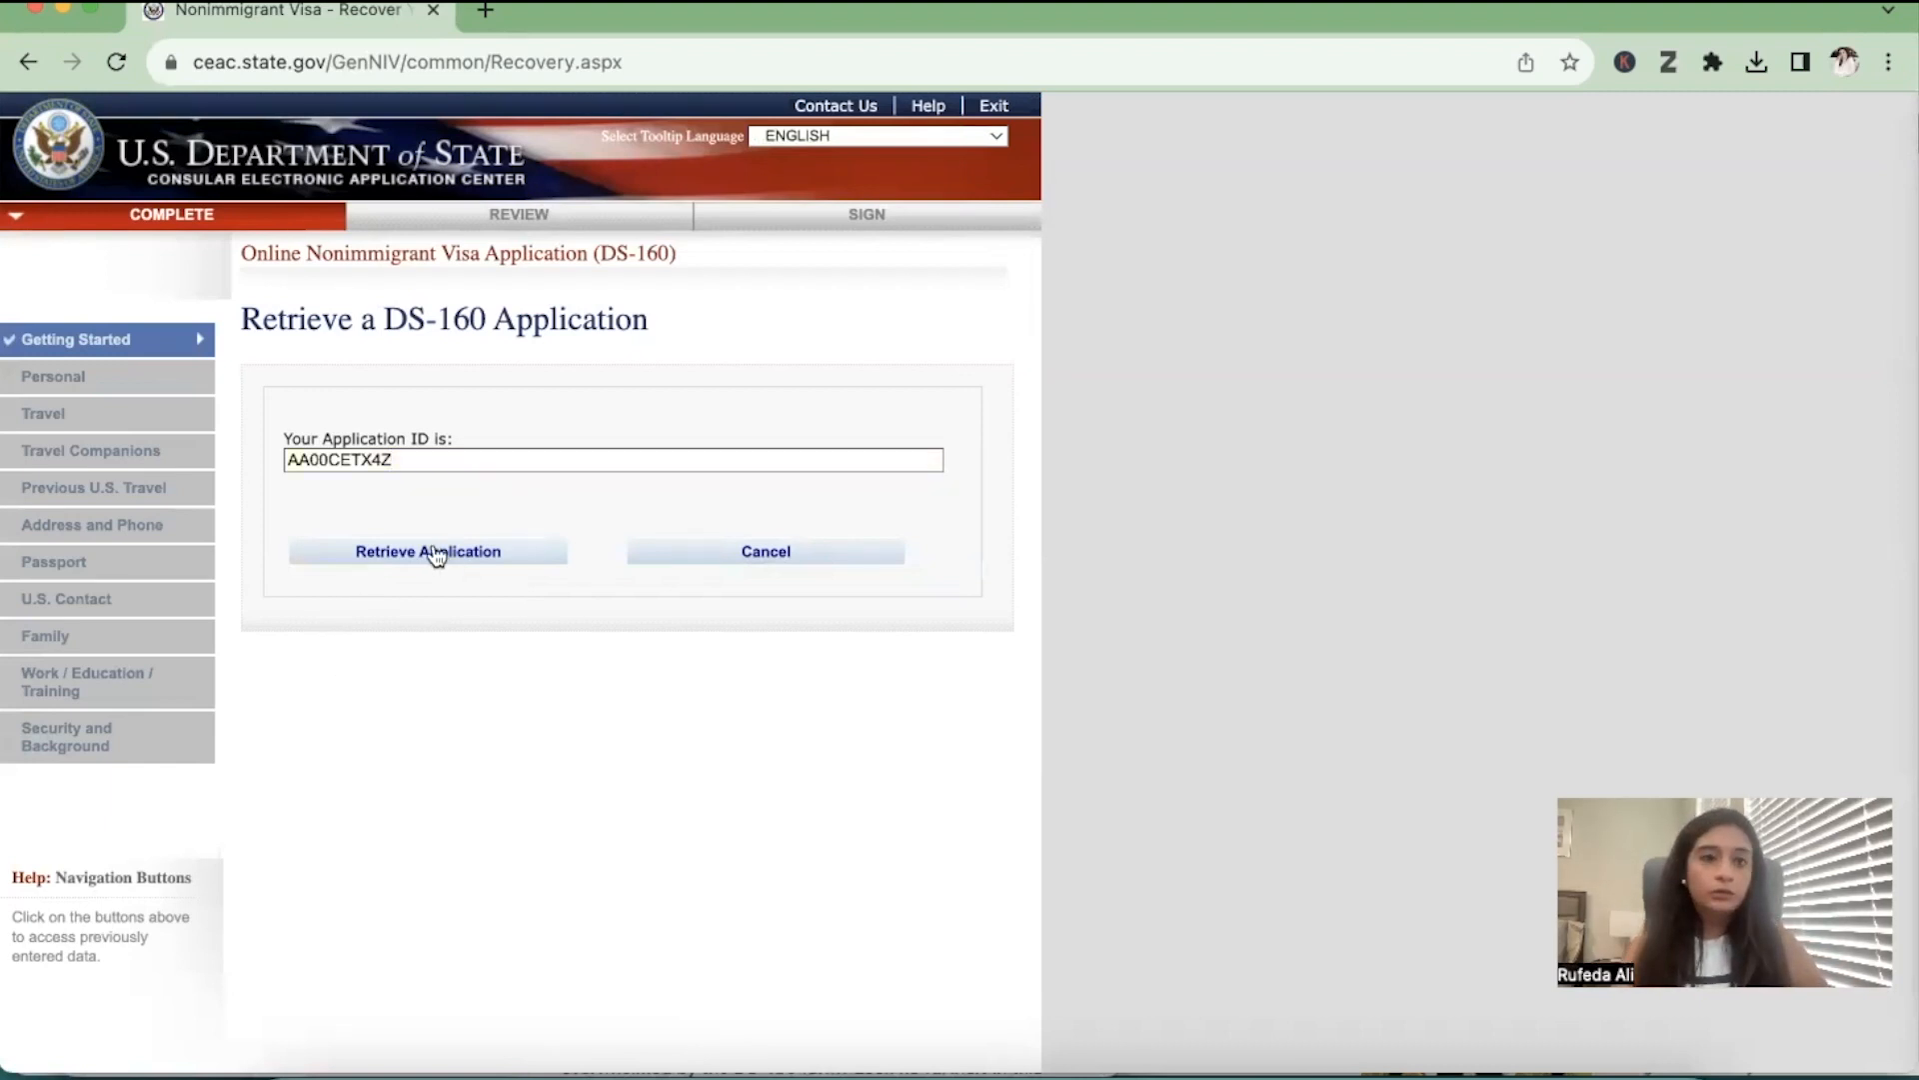
Fill in the surname letters, year of birth and security question answer, and retrieve the application
{"action": "left_click", "coordinate": [405, 727]}
{"action": "type", "text": "A"}
{"action": "left_click", "coordinate": [686, 727]}
{"action": "type", "text": "1999"}
{"action": "left_click", "coordinate": [683, 778]}
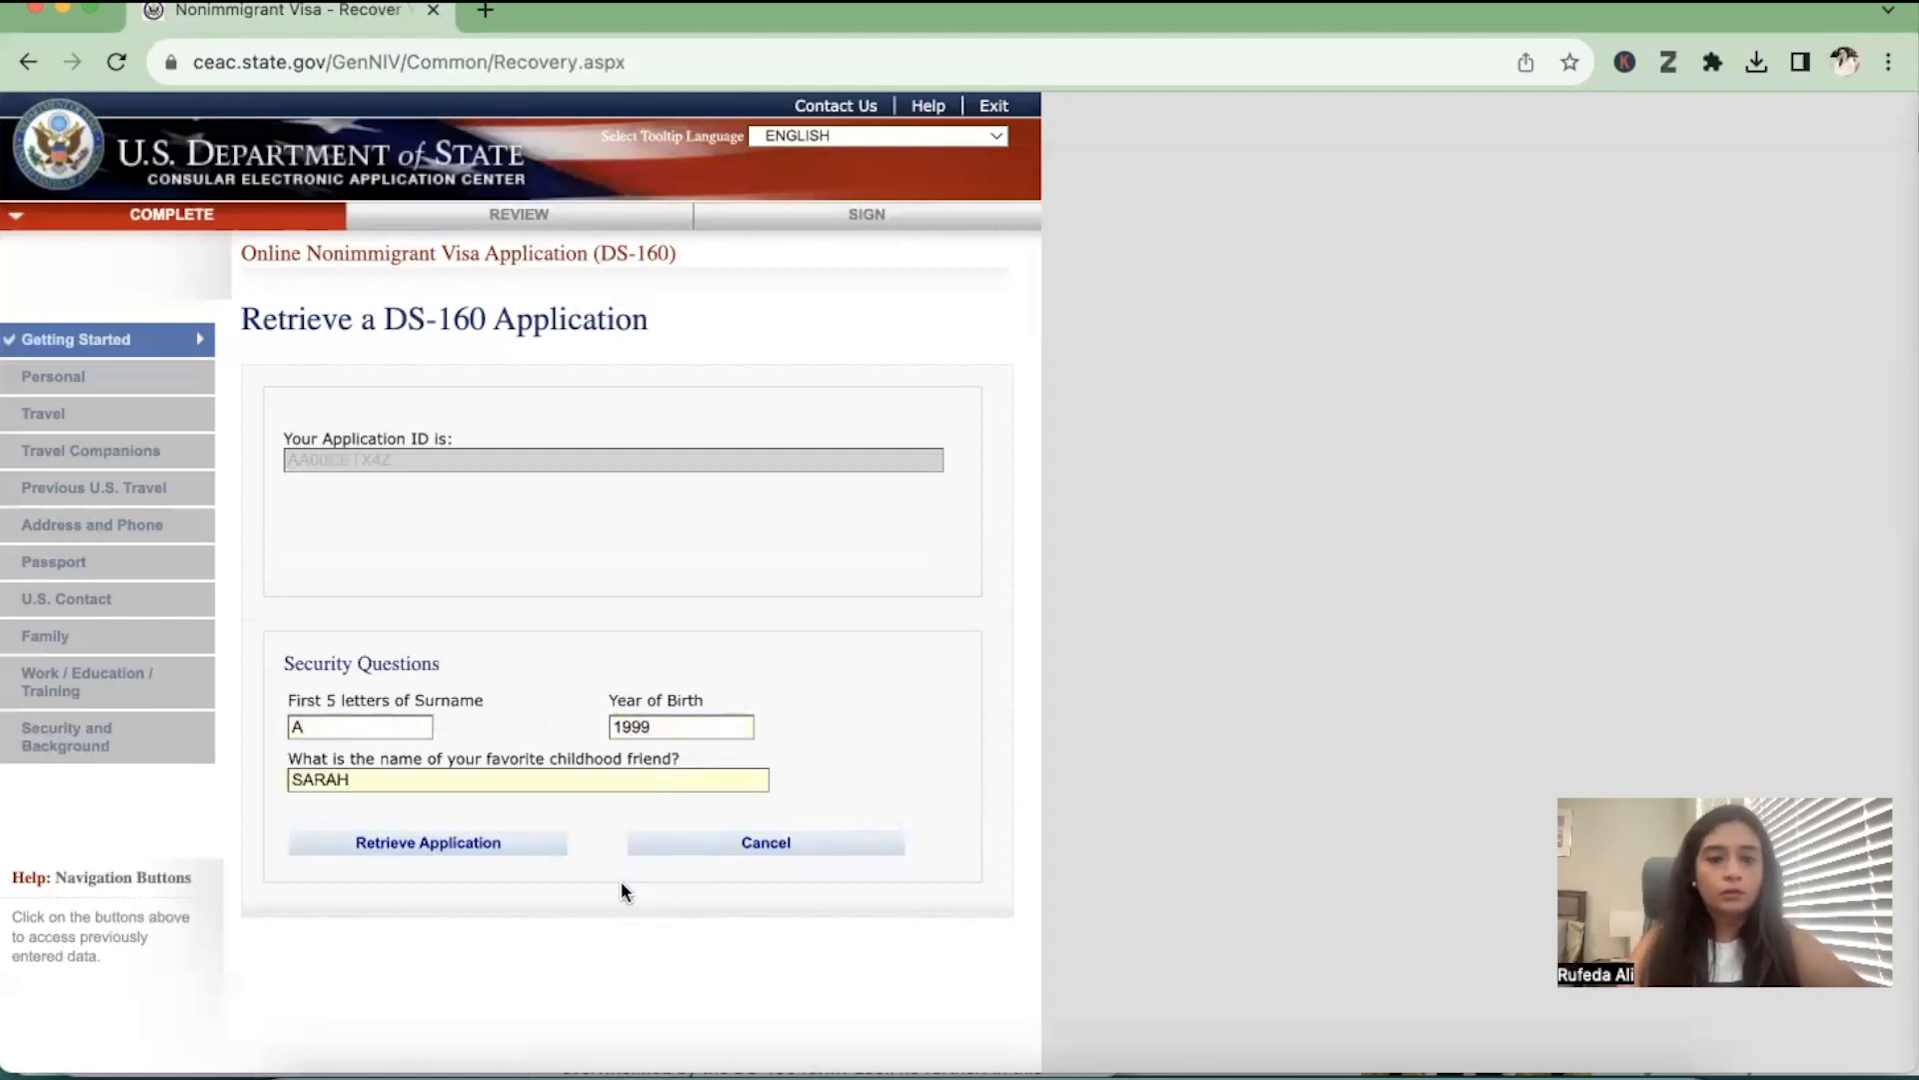
{"action": "left_click", "coordinate": [553, 844]}
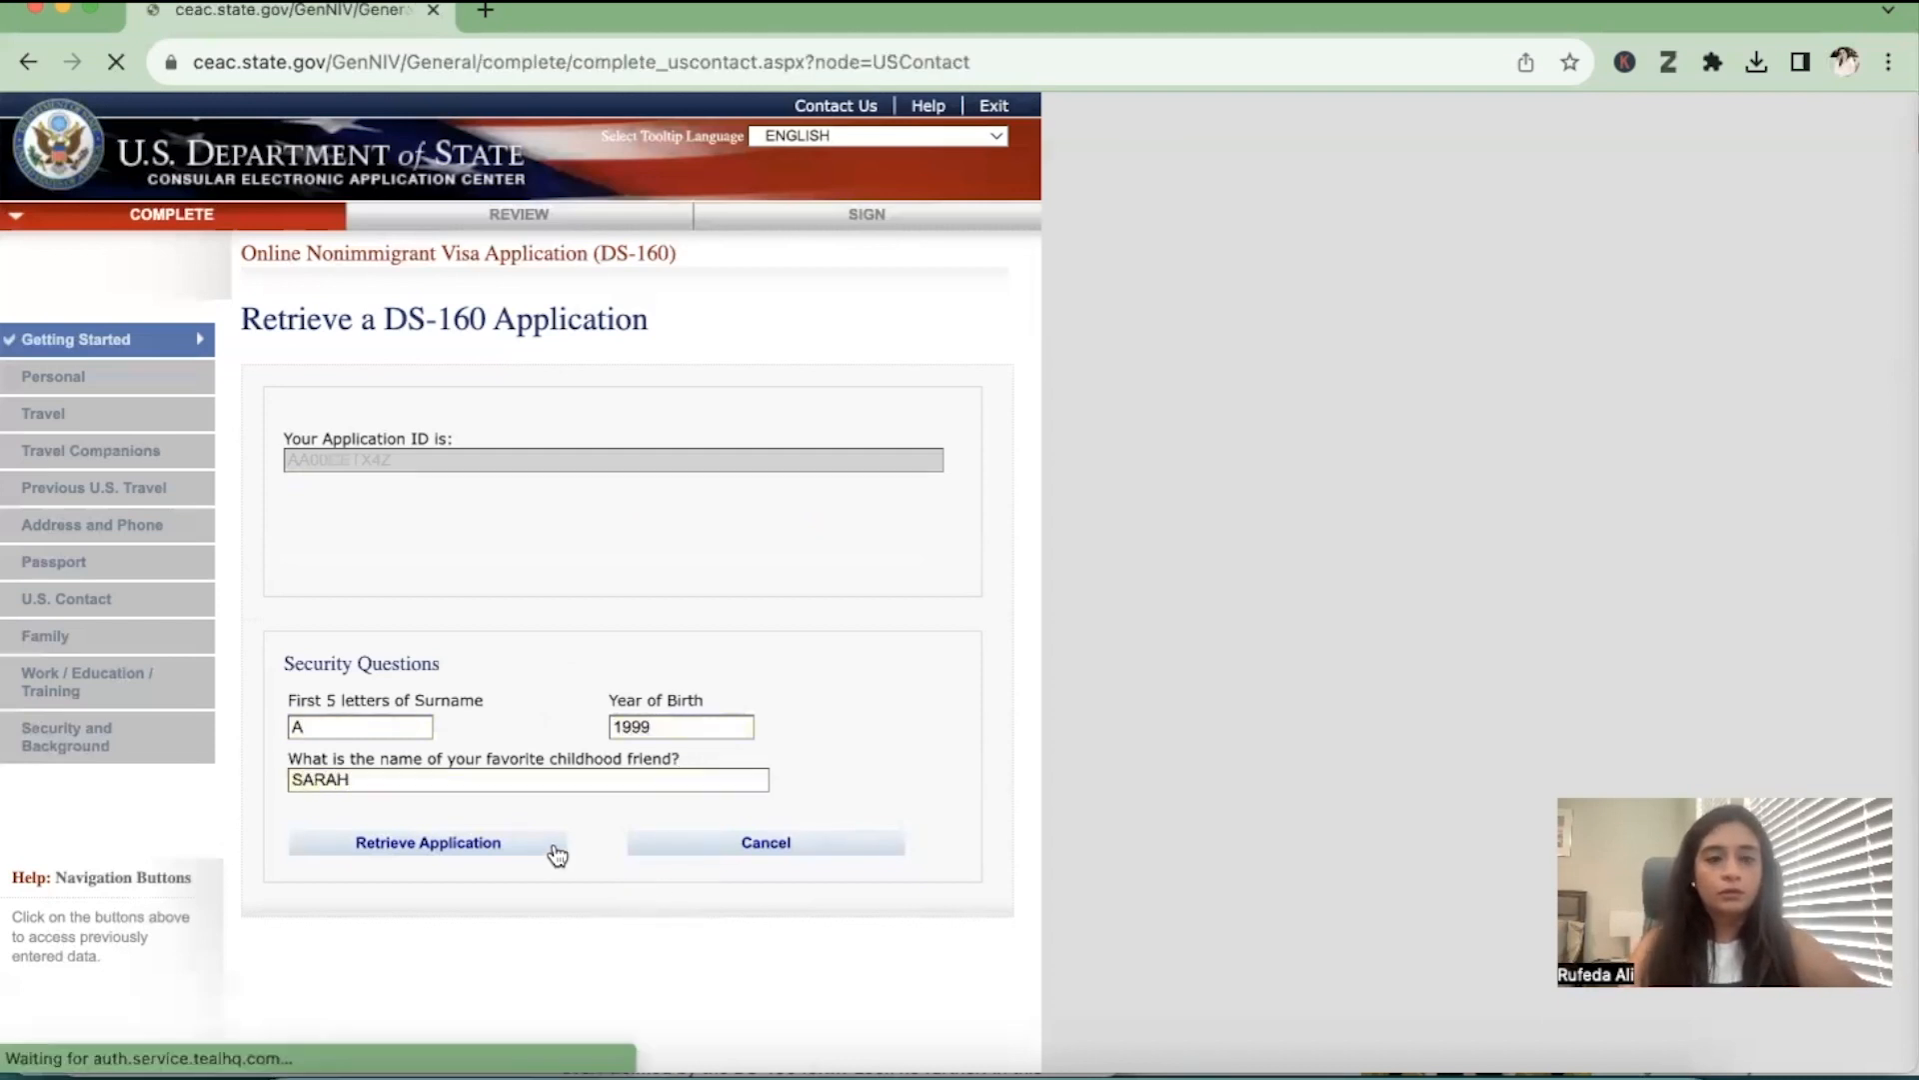
Continue from the saved U.S. Point of Contact page to the Family section
{"action": "scroll", "coordinate": [557, 853], "scroll_direction": "down", "scroll_amount": 10}
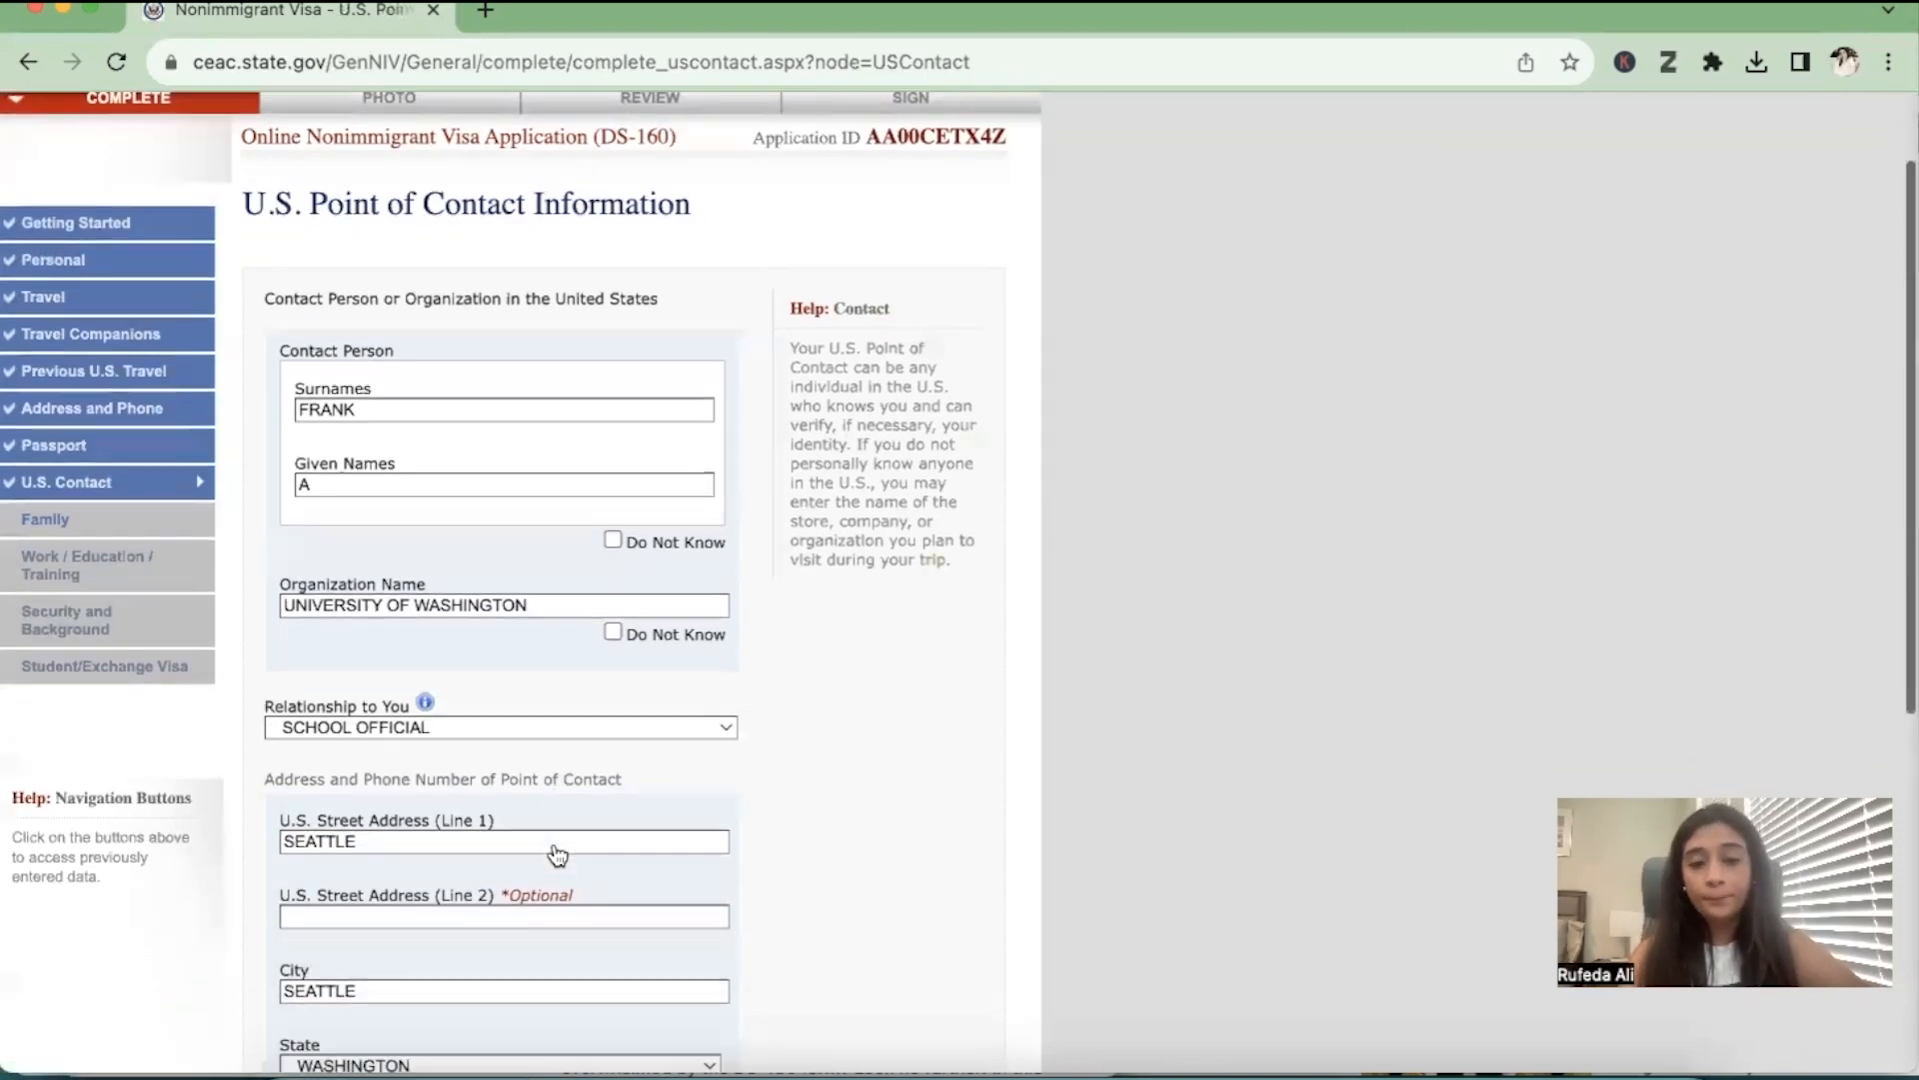
{"action": "scroll", "coordinate": [700, 836], "scroll_direction": "up", "scroll_amount": 1}
{"action": "left_click", "coordinate": [840, 874]}
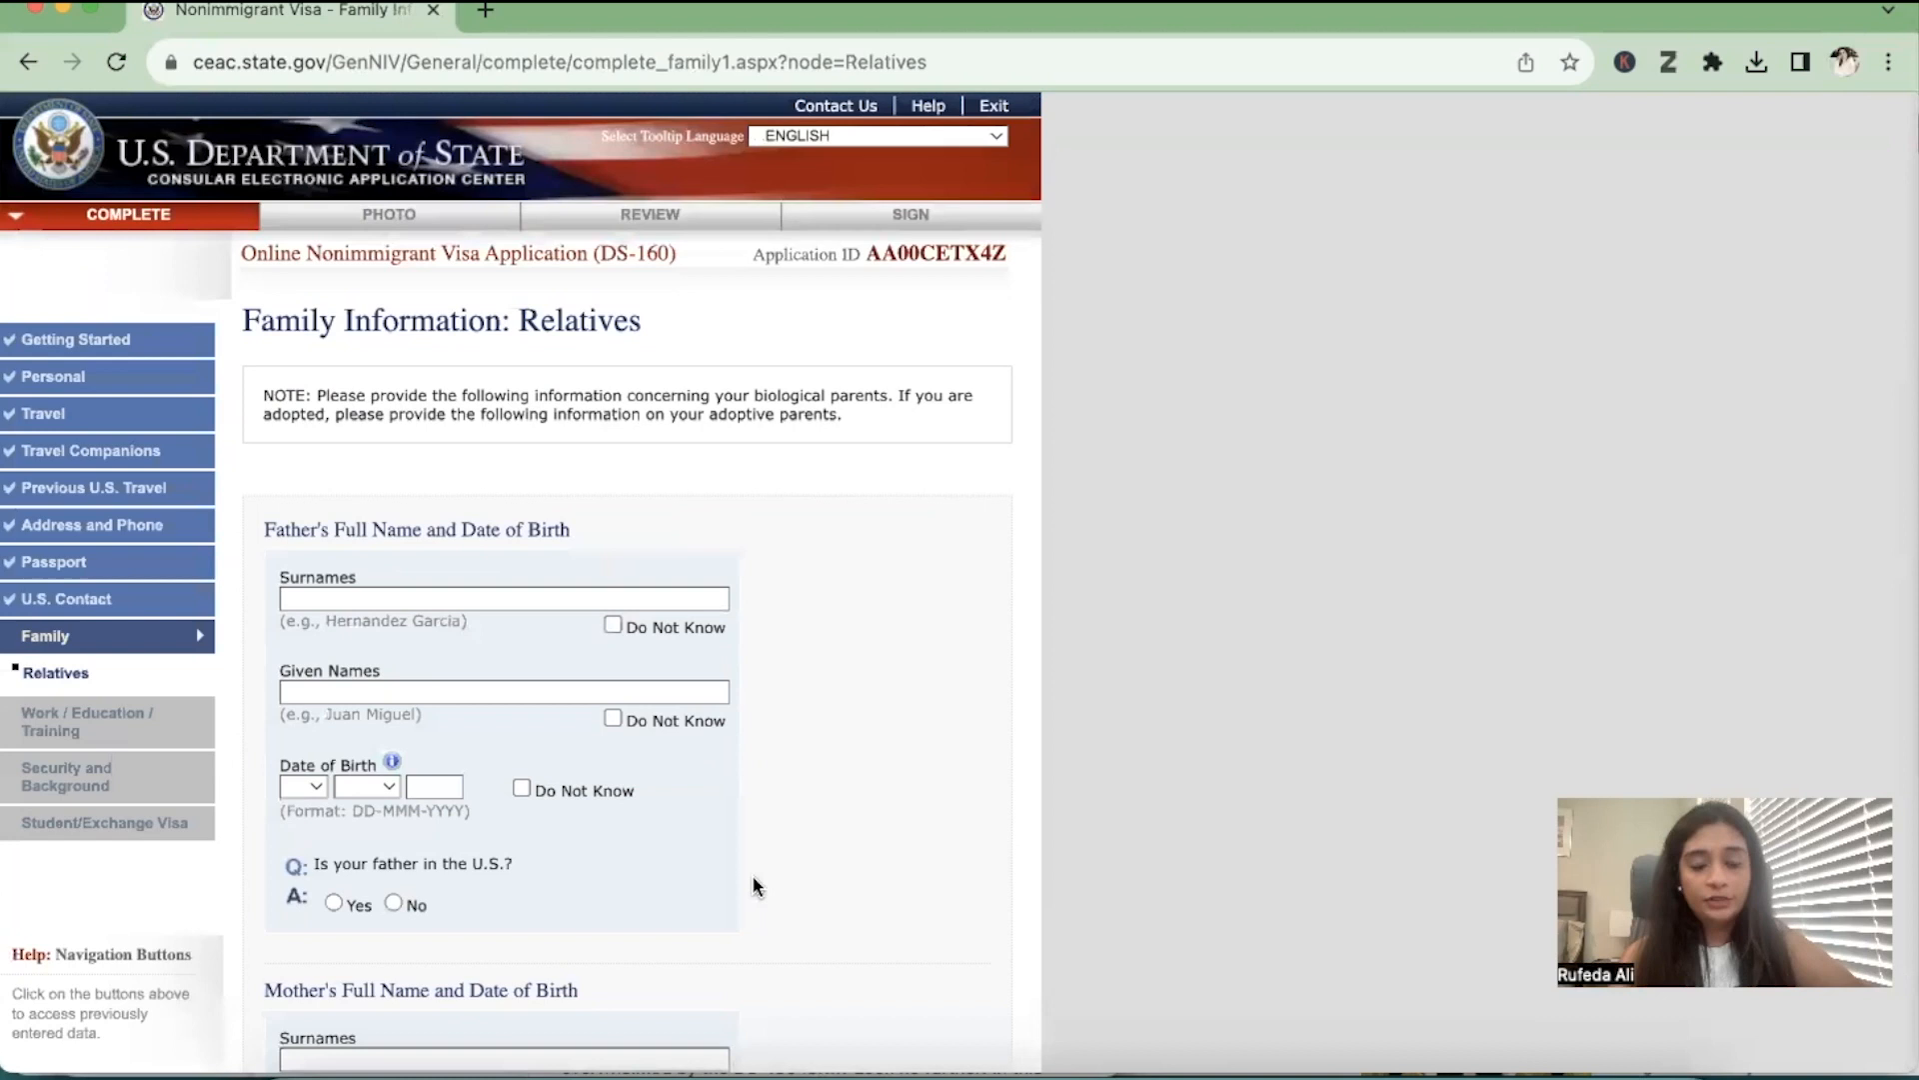
Enter the father's surname and given name again on the blank relatives page
{"action": "scroll", "coordinate": [752, 874], "scroll_direction": "down", "scroll_amount": 2}
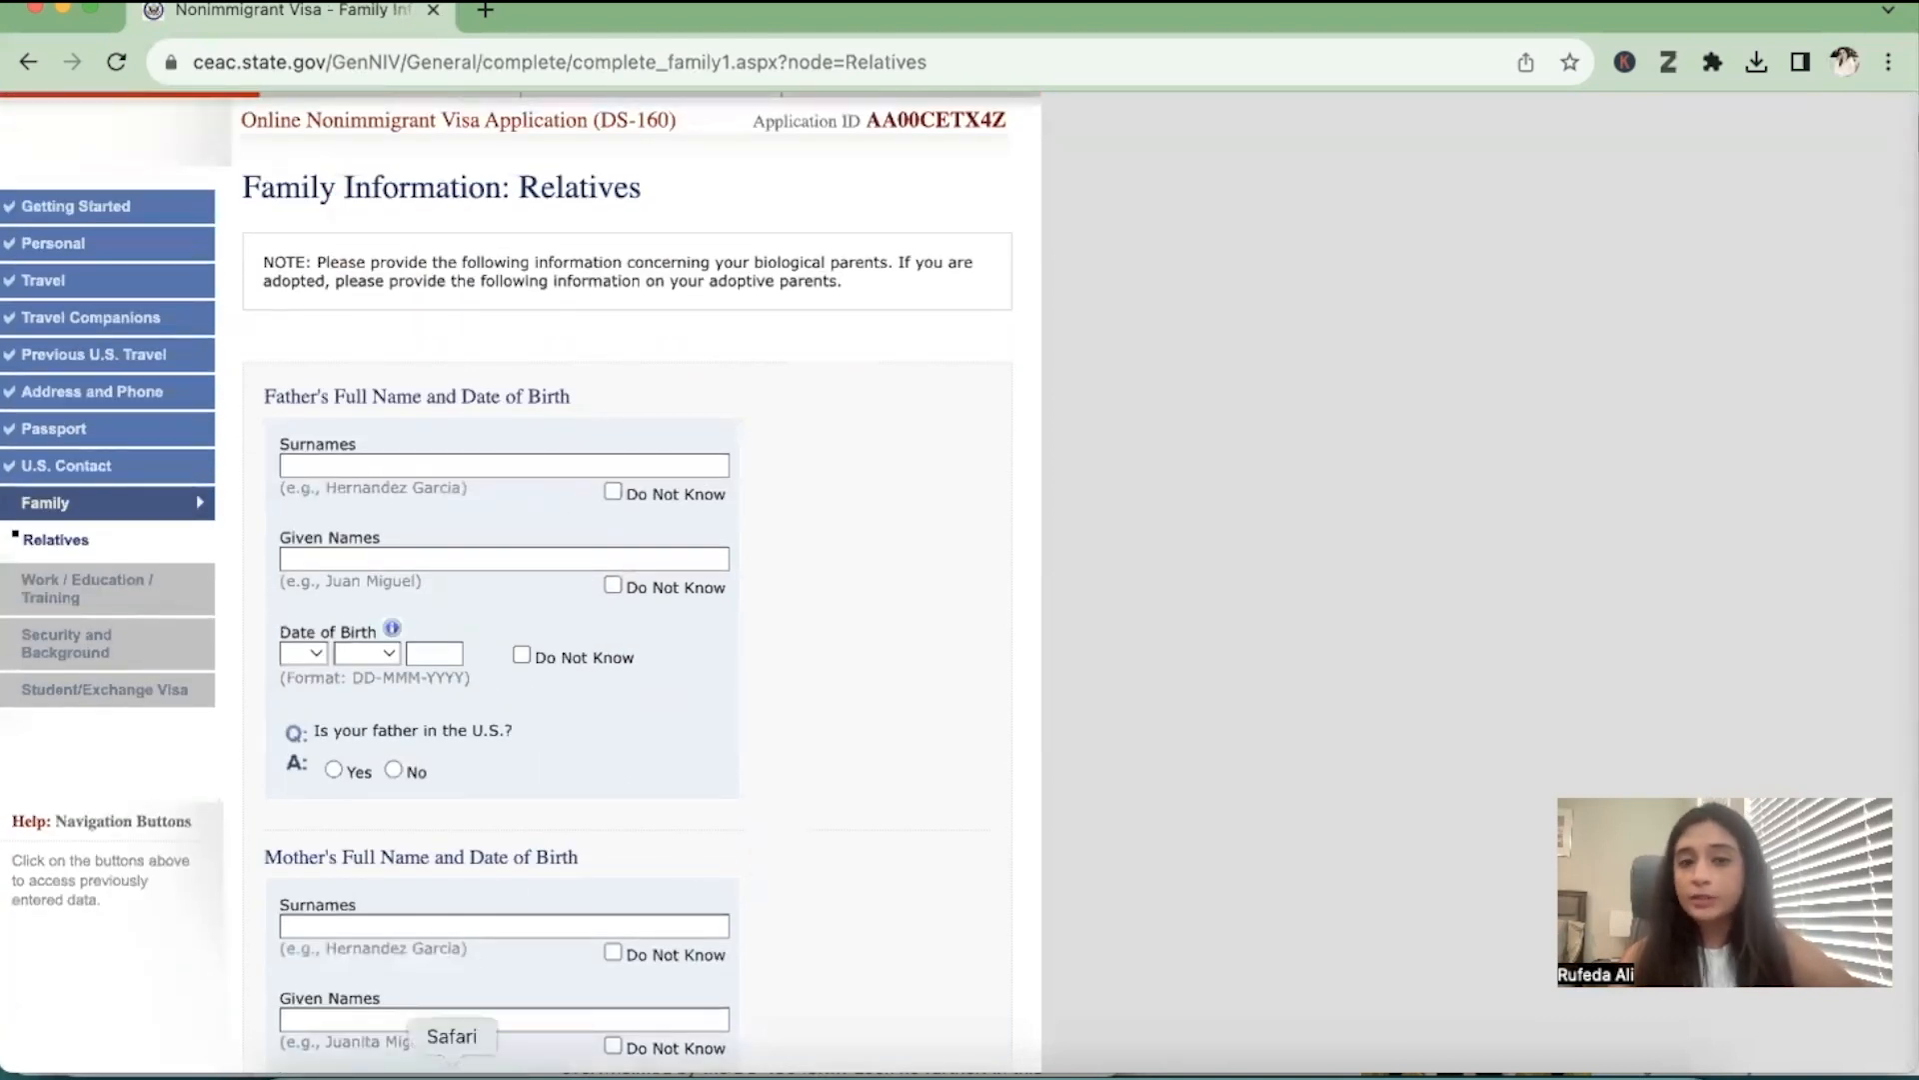
{"action": "left_click", "coordinate": [391, 464]}
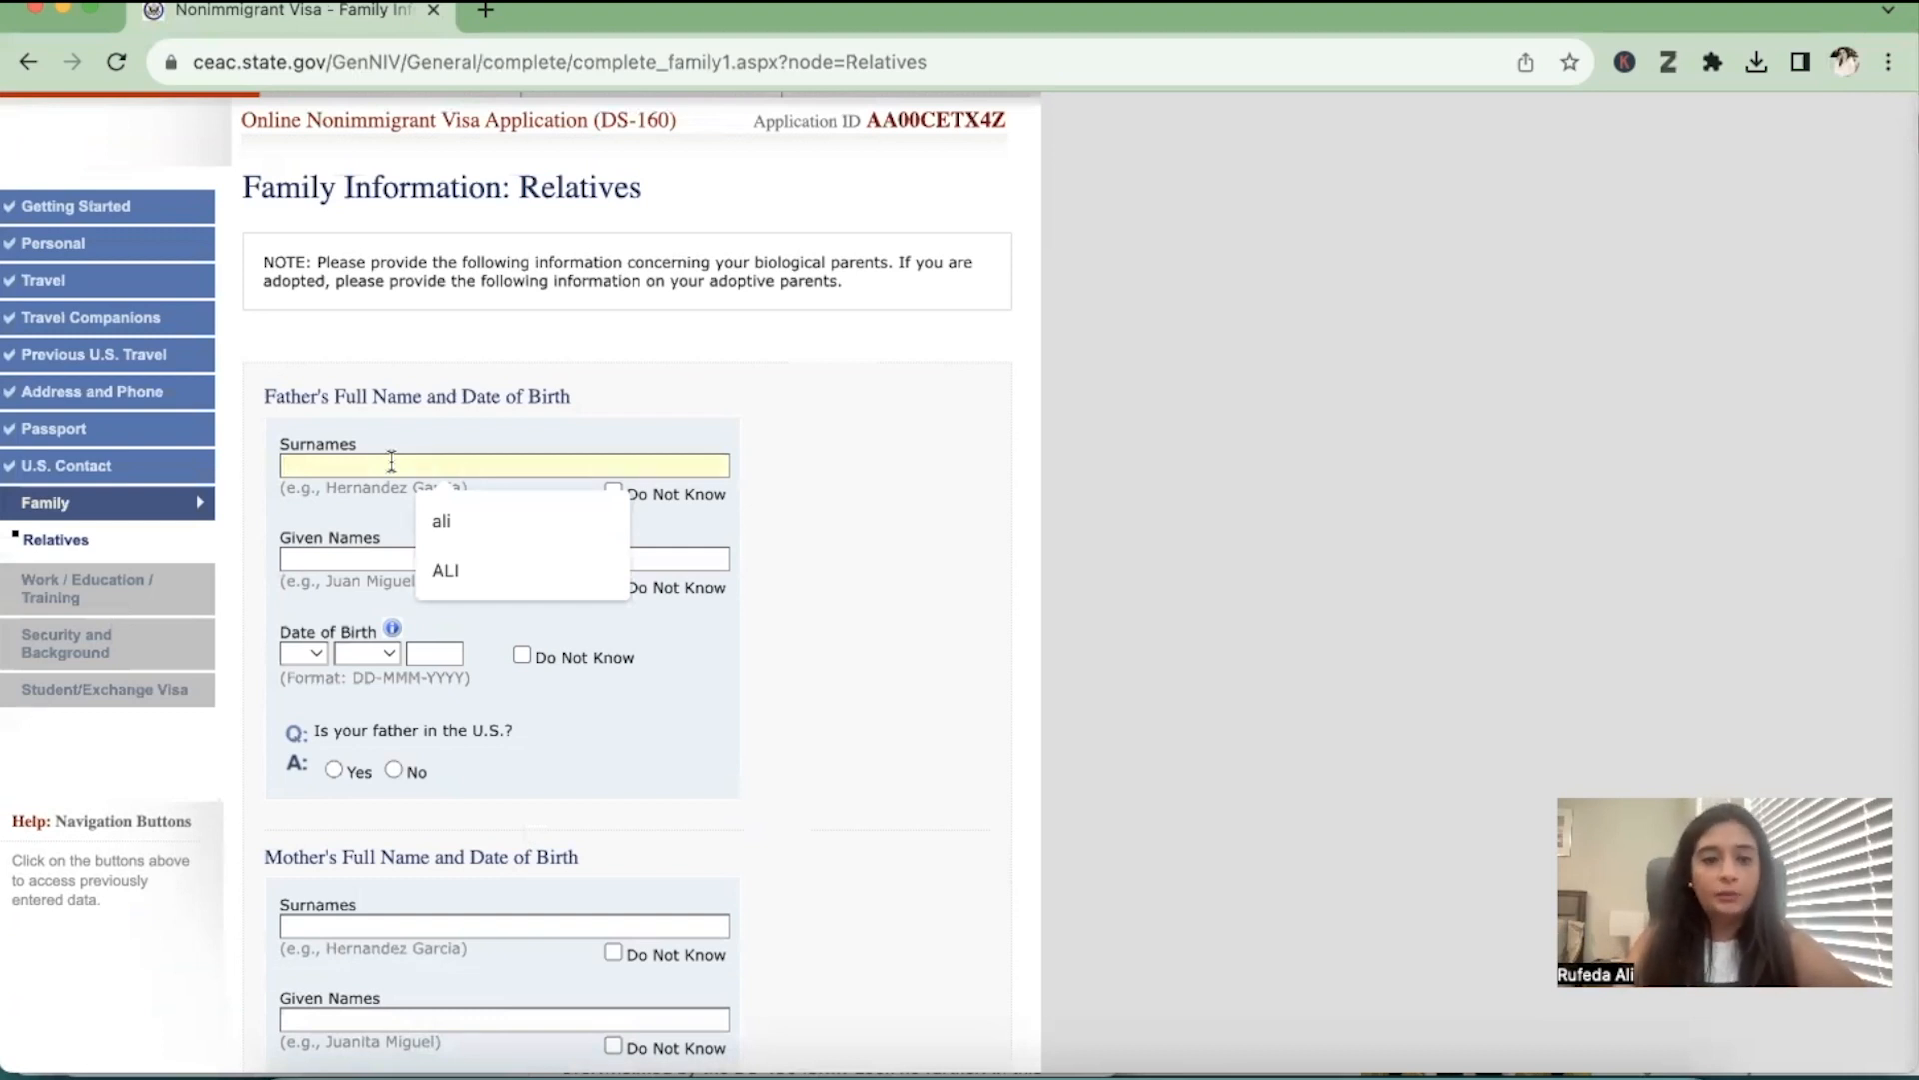
{"action": "type", "text": "ALI"}
{"action": "left_click", "coordinate": [360, 553]}
{"action": "type", "text": "M"}
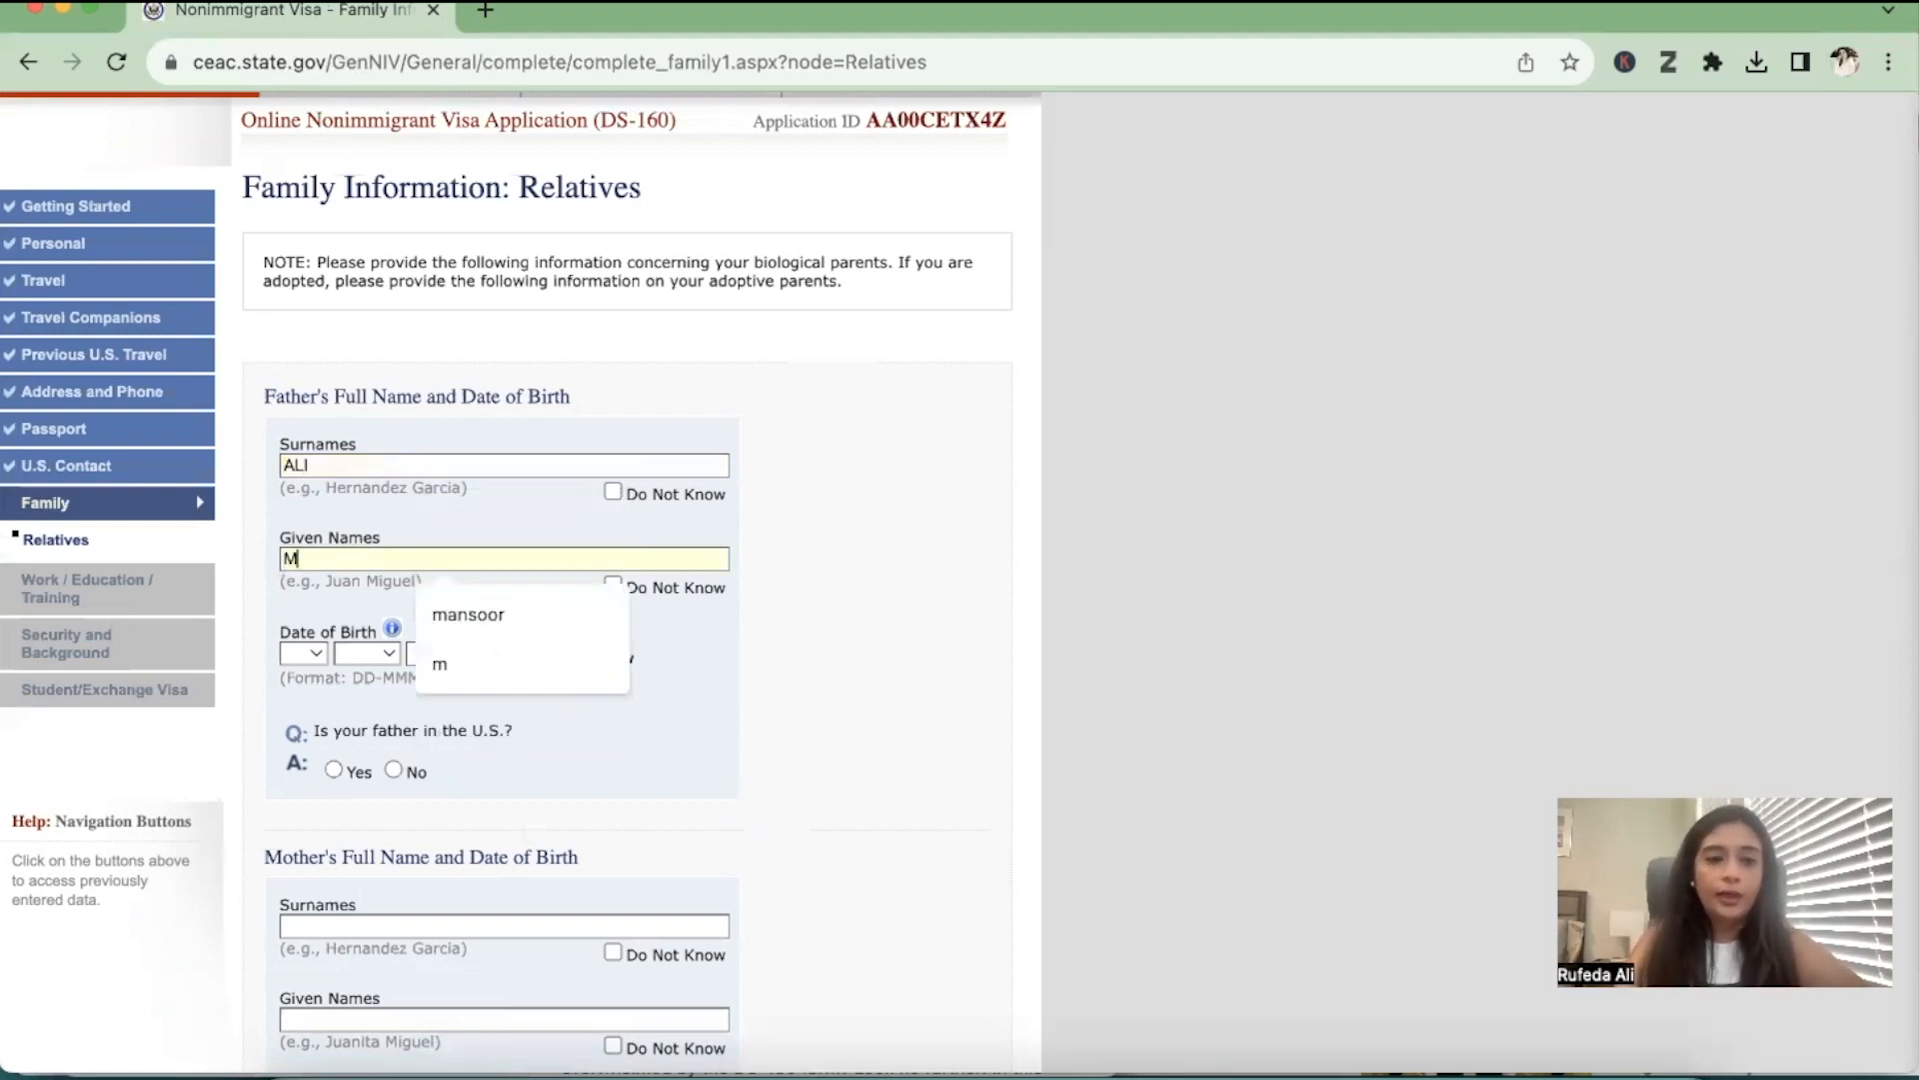
Enter the father's date of birth and answer No to whether he is in the U.S
{"action": "left_click", "coordinate": [303, 653]}
{"action": "left_click", "coordinate": [313, 750]}
{"action": "left_click", "coordinate": [367, 652]}
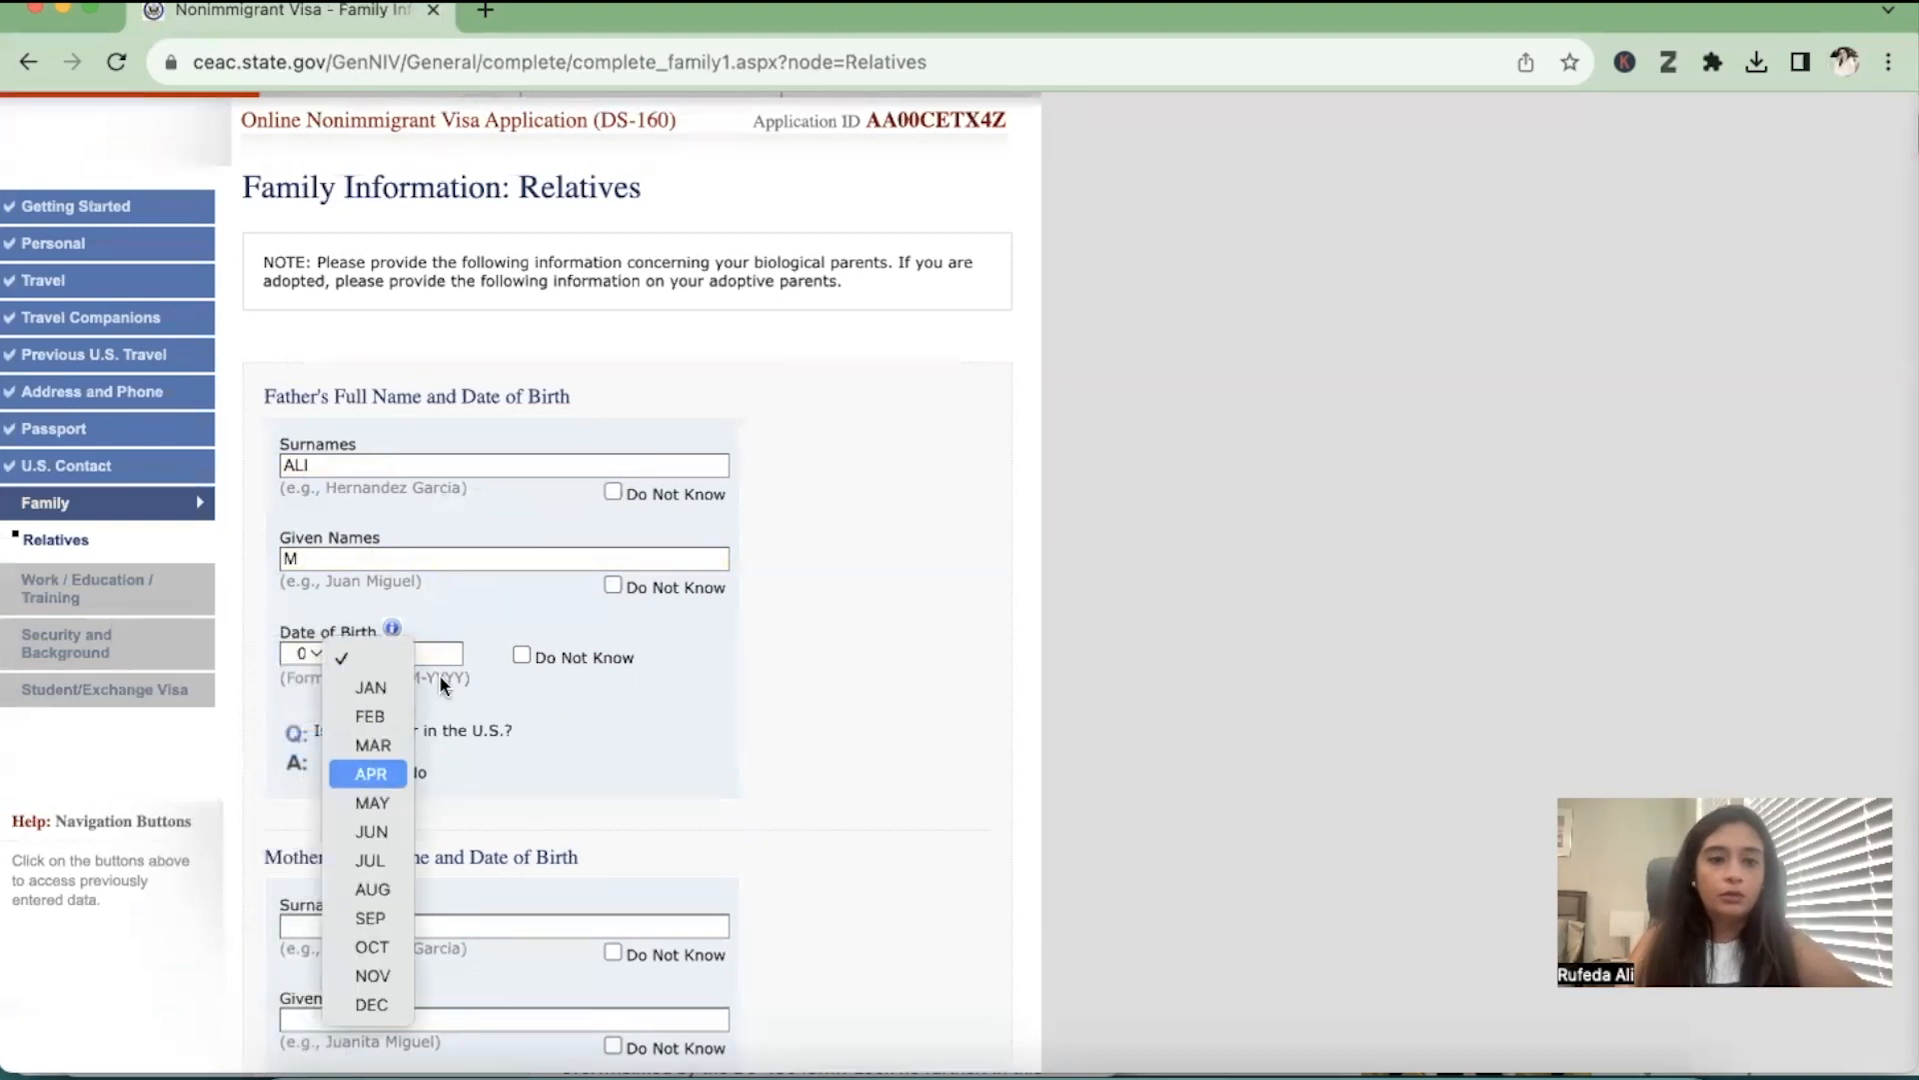
{"action": "left_click", "coordinate": [370, 775]}
{"action": "left_click", "coordinate": [424, 654]}
{"action": "type", "text": "1960"}
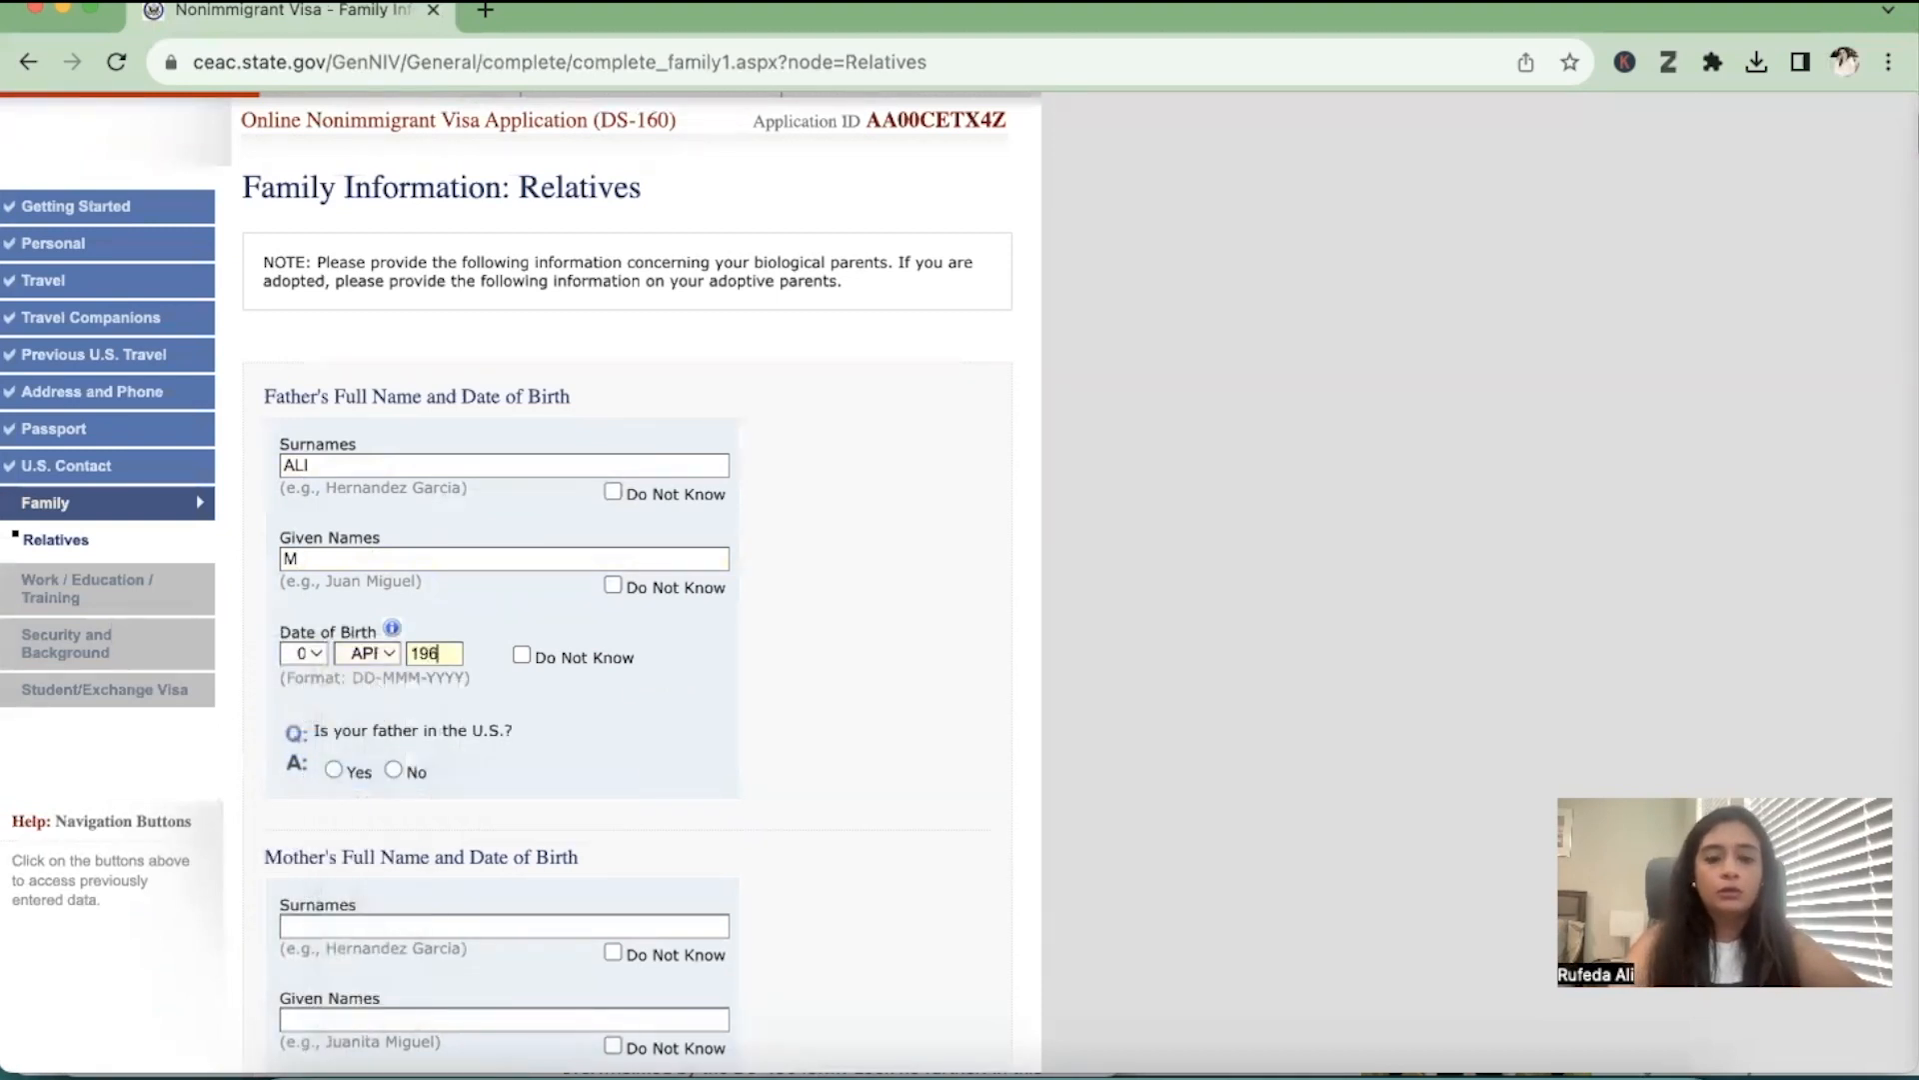
{"action": "scroll", "coordinate": [420, 680], "scroll_direction": "down", "scroll_amount": 2}
{"action": "left_click", "coordinate": [394, 573]}
Fill in the mother's surname, given name and date of birth on the relatives page
{"action": "scroll", "coordinate": [410, 600], "scroll_direction": "down", "scroll_amount": 4}
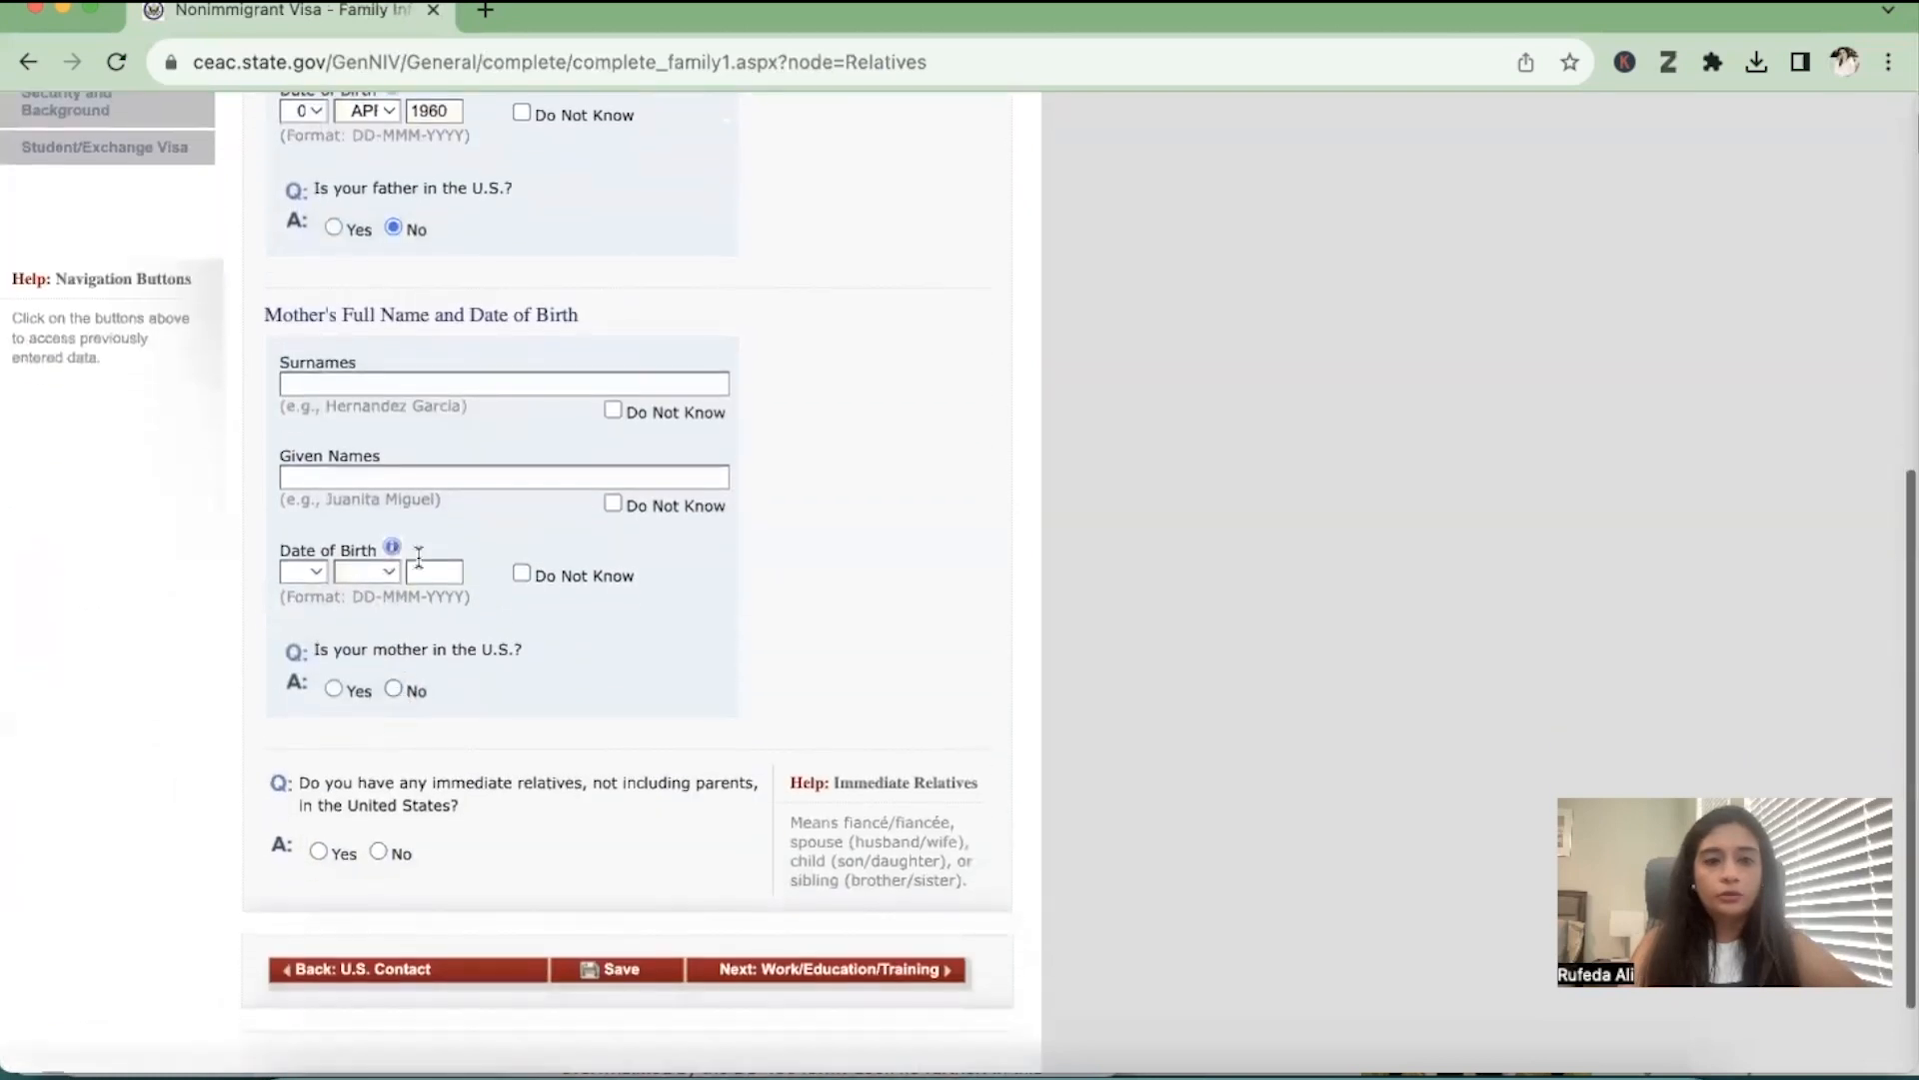
{"action": "left_click", "coordinate": [410, 376]}
{"action": "type", "text": "ALI"}
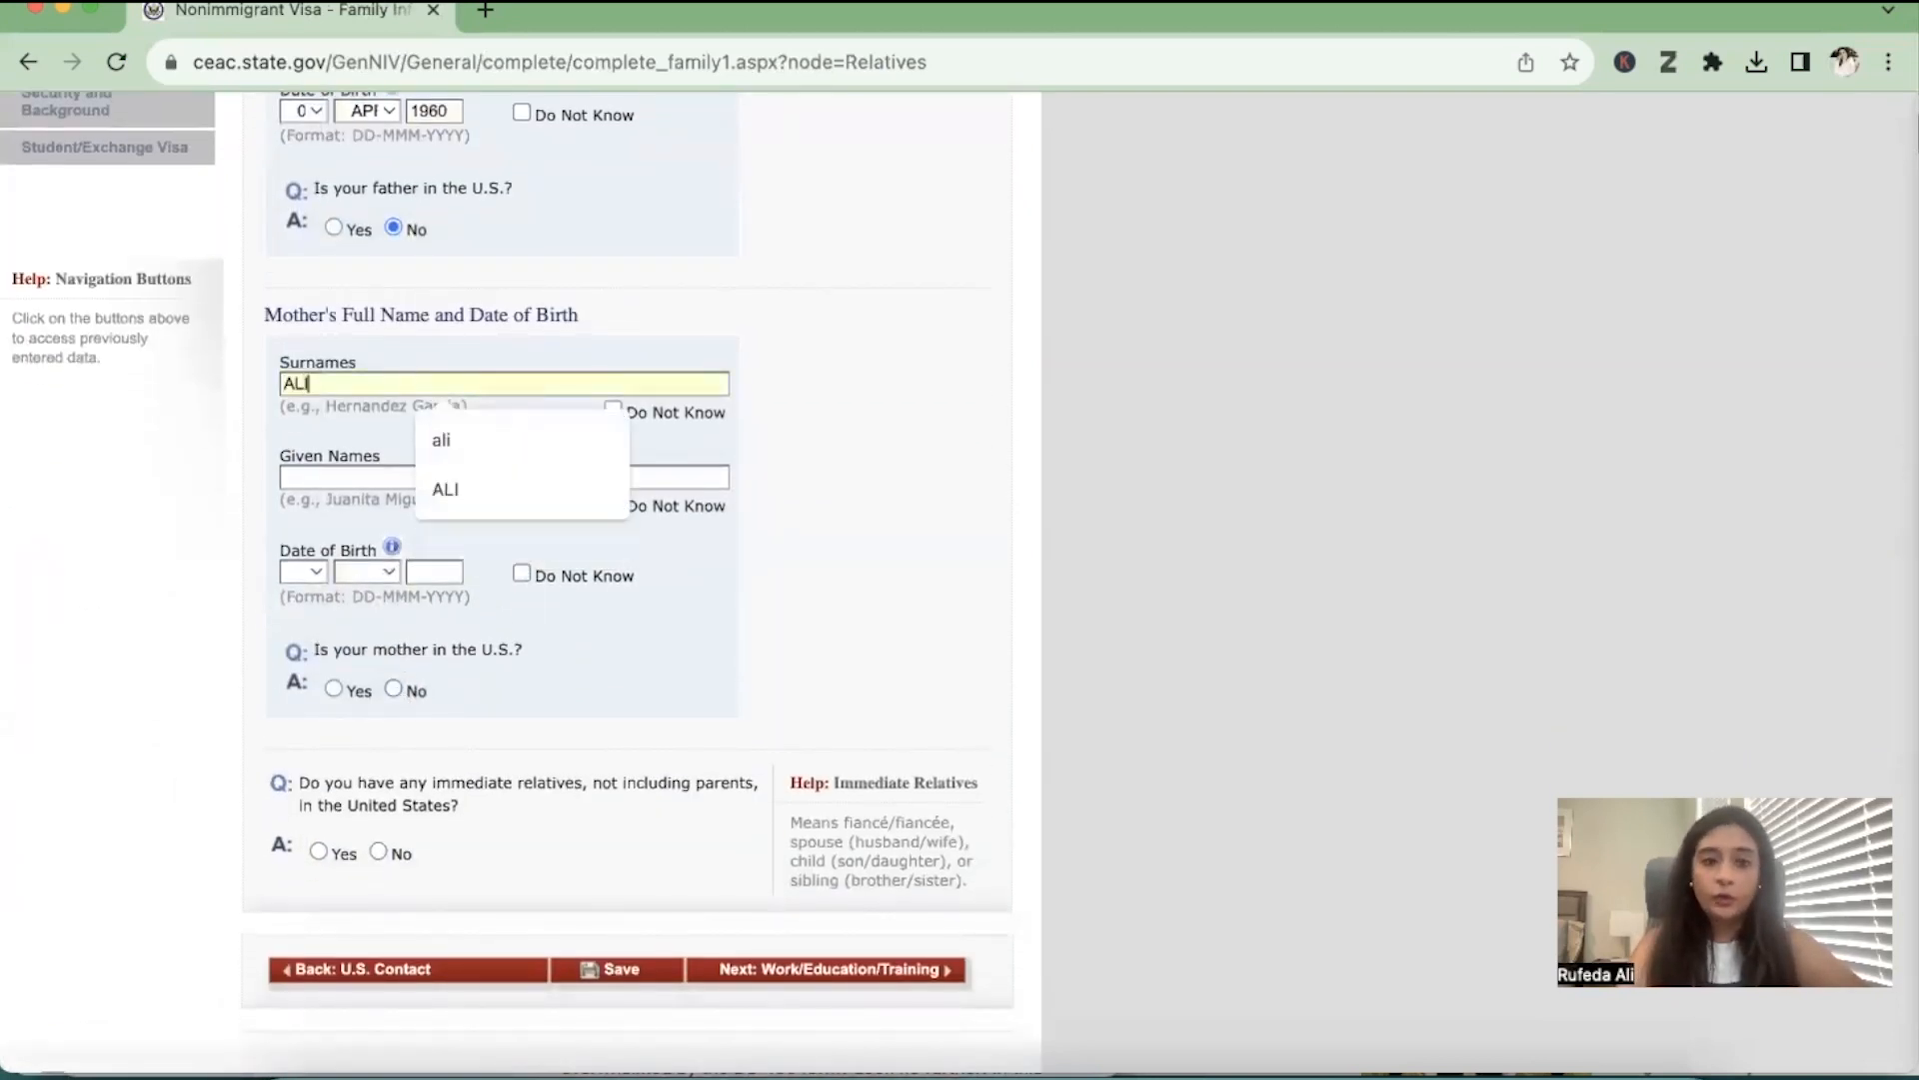
{"action": "left_click", "coordinate": [396, 475]}
{"action": "type", "text": "Z"}
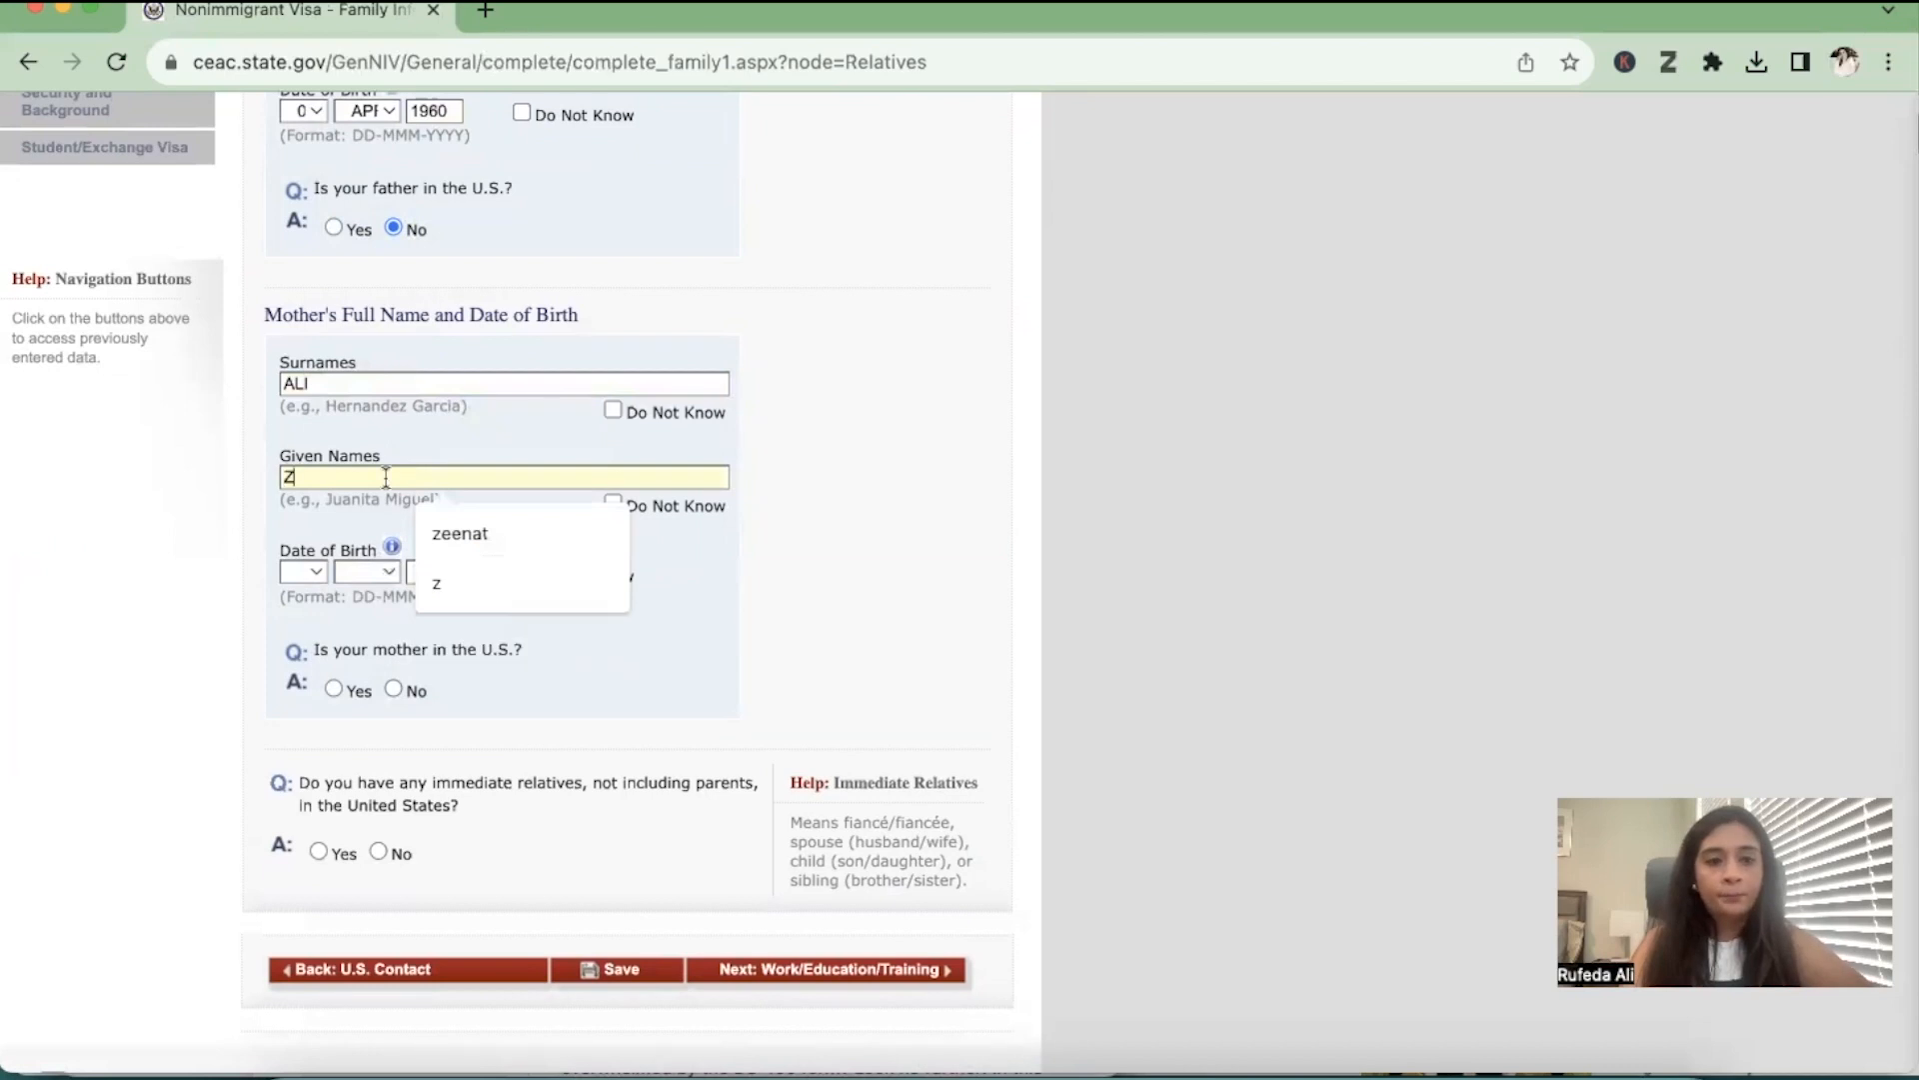
{"action": "left_click", "coordinate": [286, 566]}
{"action": "left_click", "coordinate": [362, 590]}
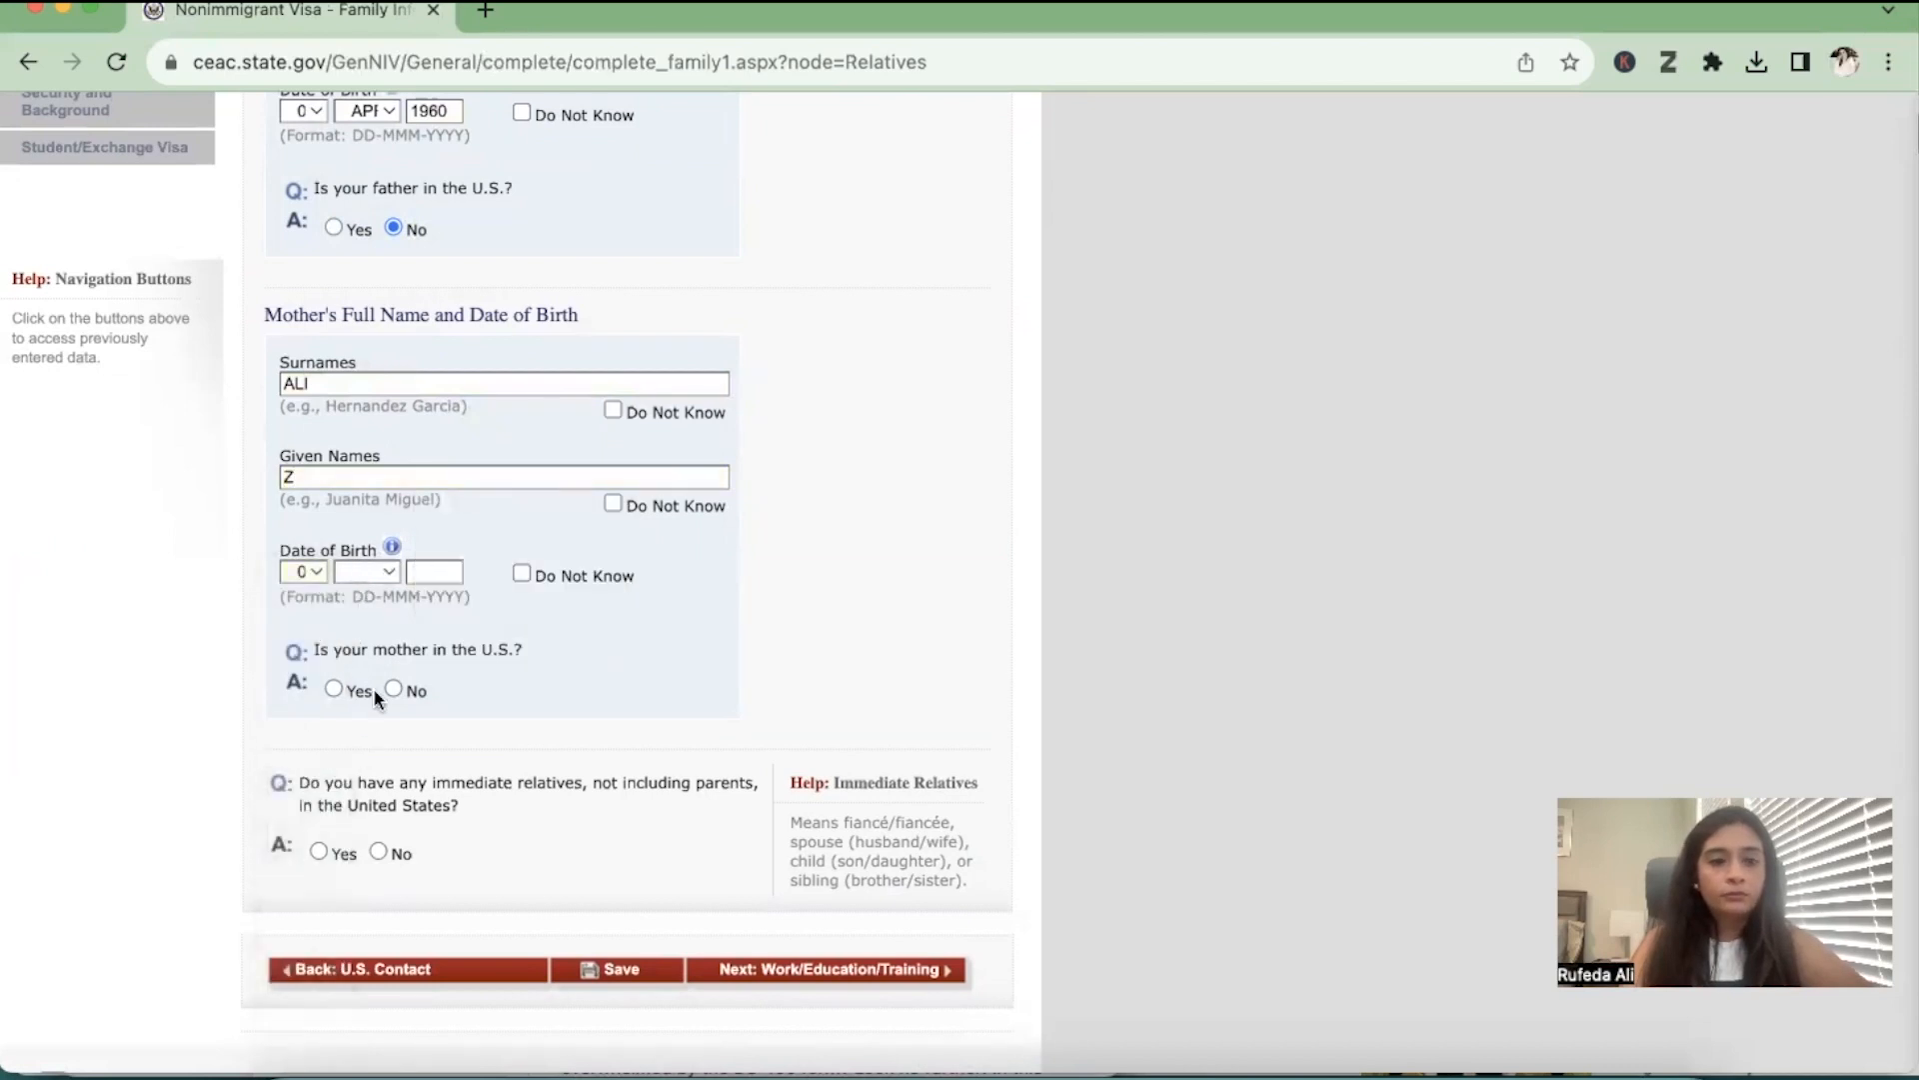
{"action": "left_click", "coordinate": [367, 571]}
{"action": "left_click", "coordinate": [372, 720]}
{"action": "left_click", "coordinate": [429, 571]}
{"action": "type", "text": "1957"}
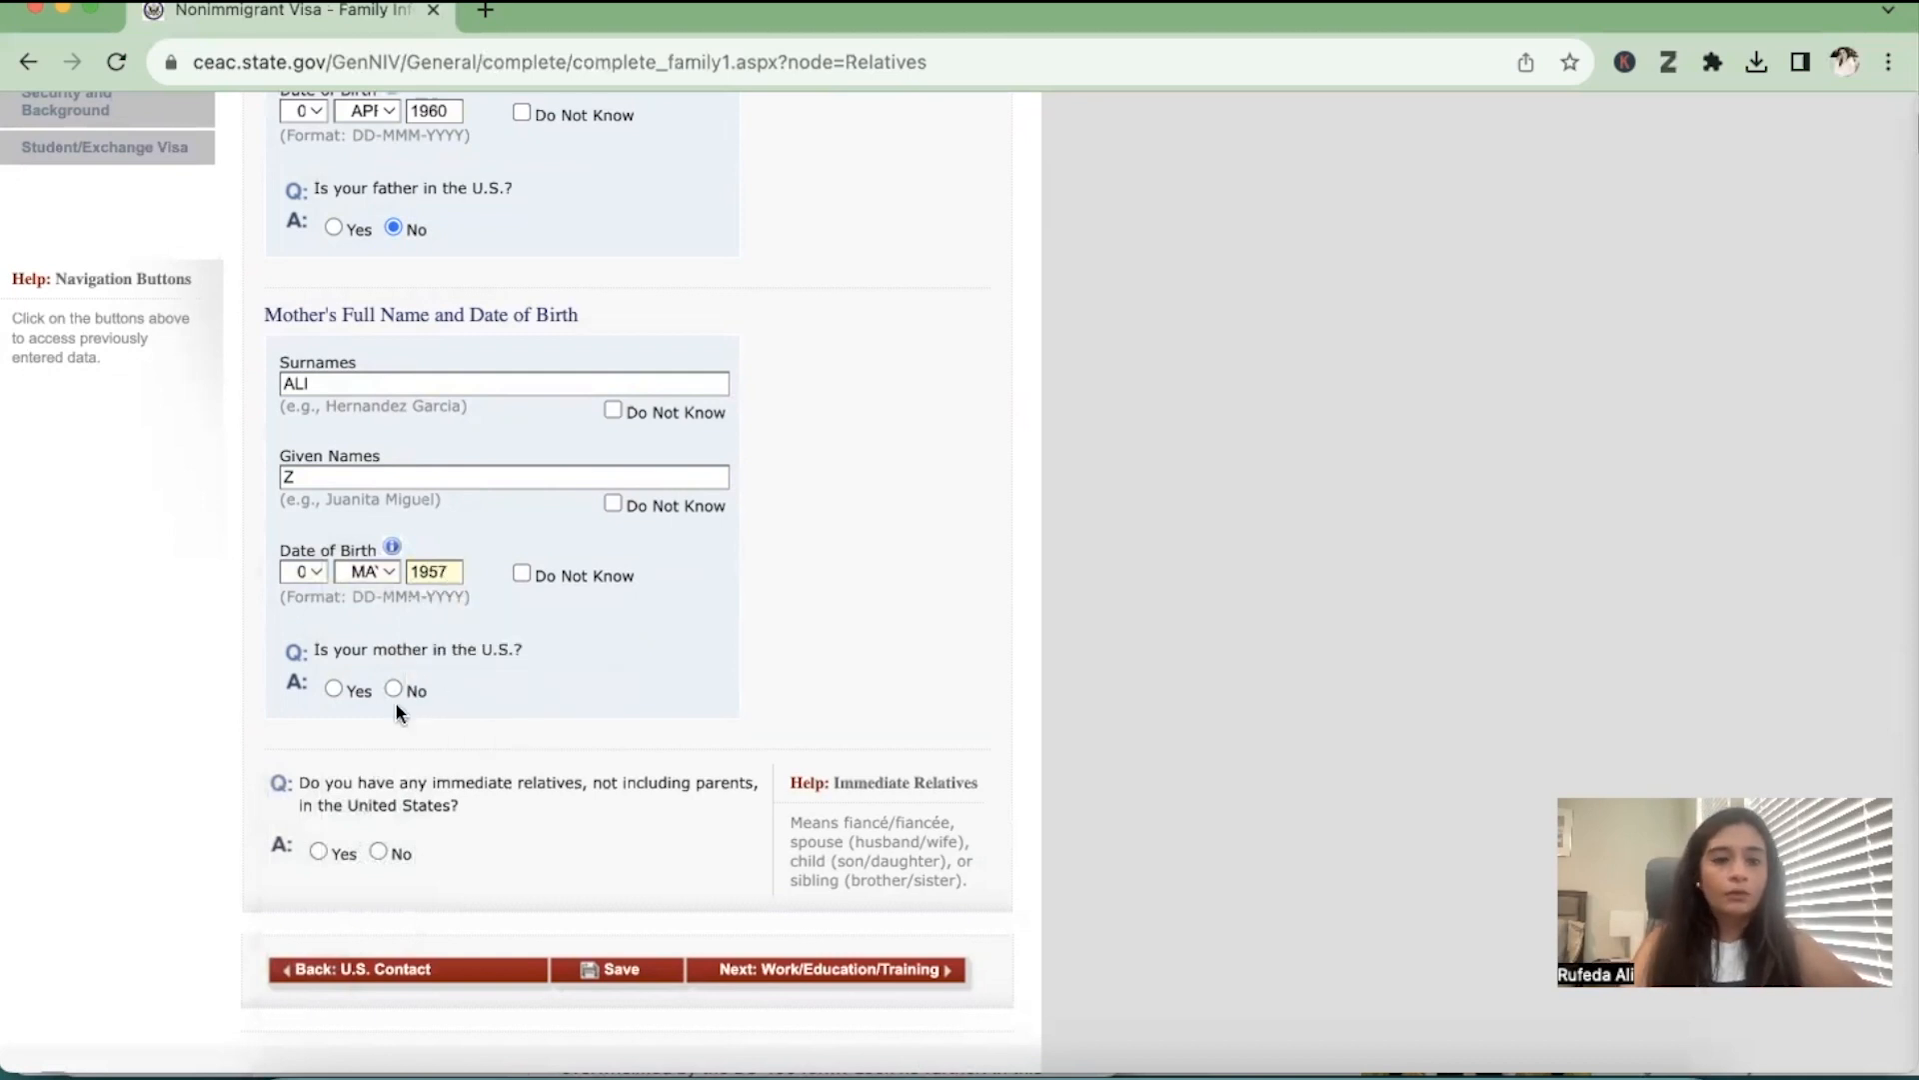
Answer No for the mother being in the U.S. and for immediate and other relatives in the United States
{"action": "left_click", "coordinate": [378, 852]}
{"action": "scroll", "coordinate": [380, 900], "scroll_direction": "down", "scroll_amount": 1}
{"action": "left_click", "coordinate": [380, 914]}
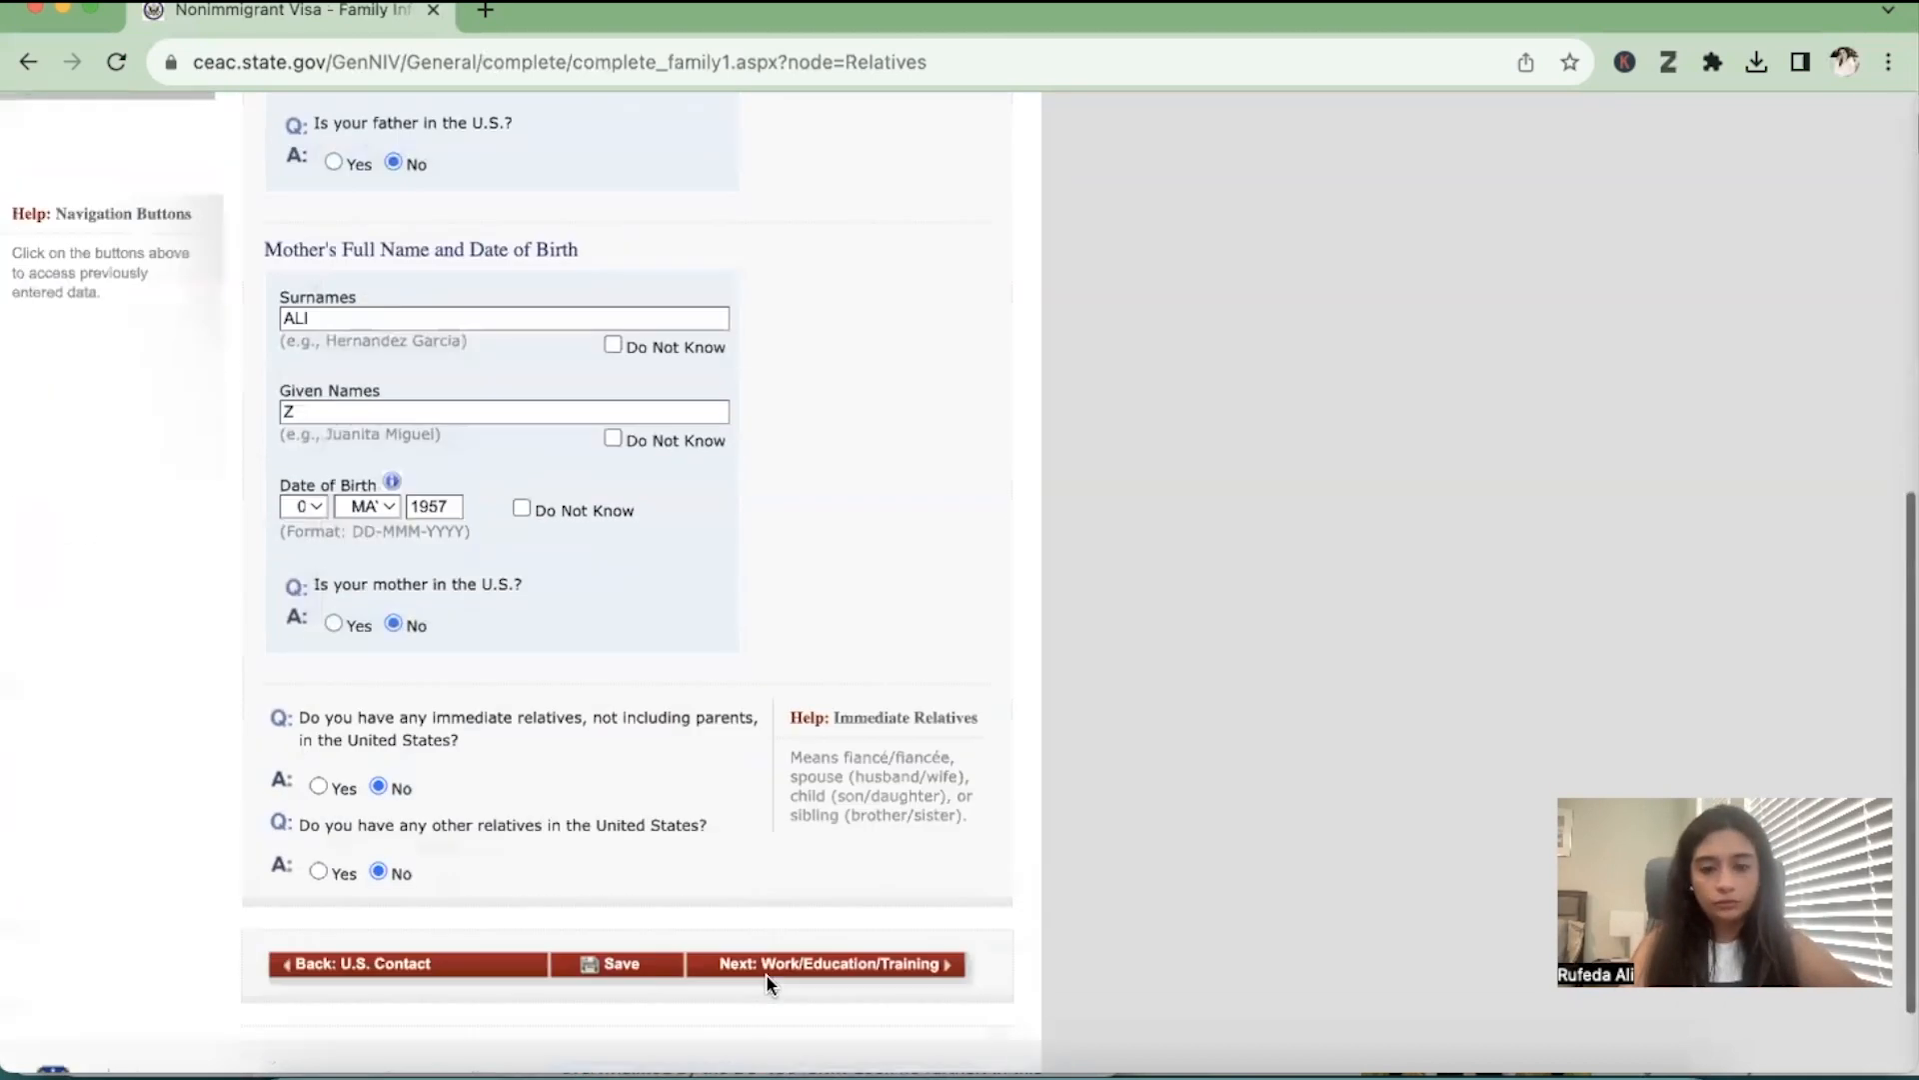
Save the application, resume it, and proceed from the Family section to the present work/education page
{"action": "scroll", "coordinate": [765, 974], "scroll_direction": "down", "scroll_amount": 1}
{"action": "left_click", "coordinate": [632, 864]}
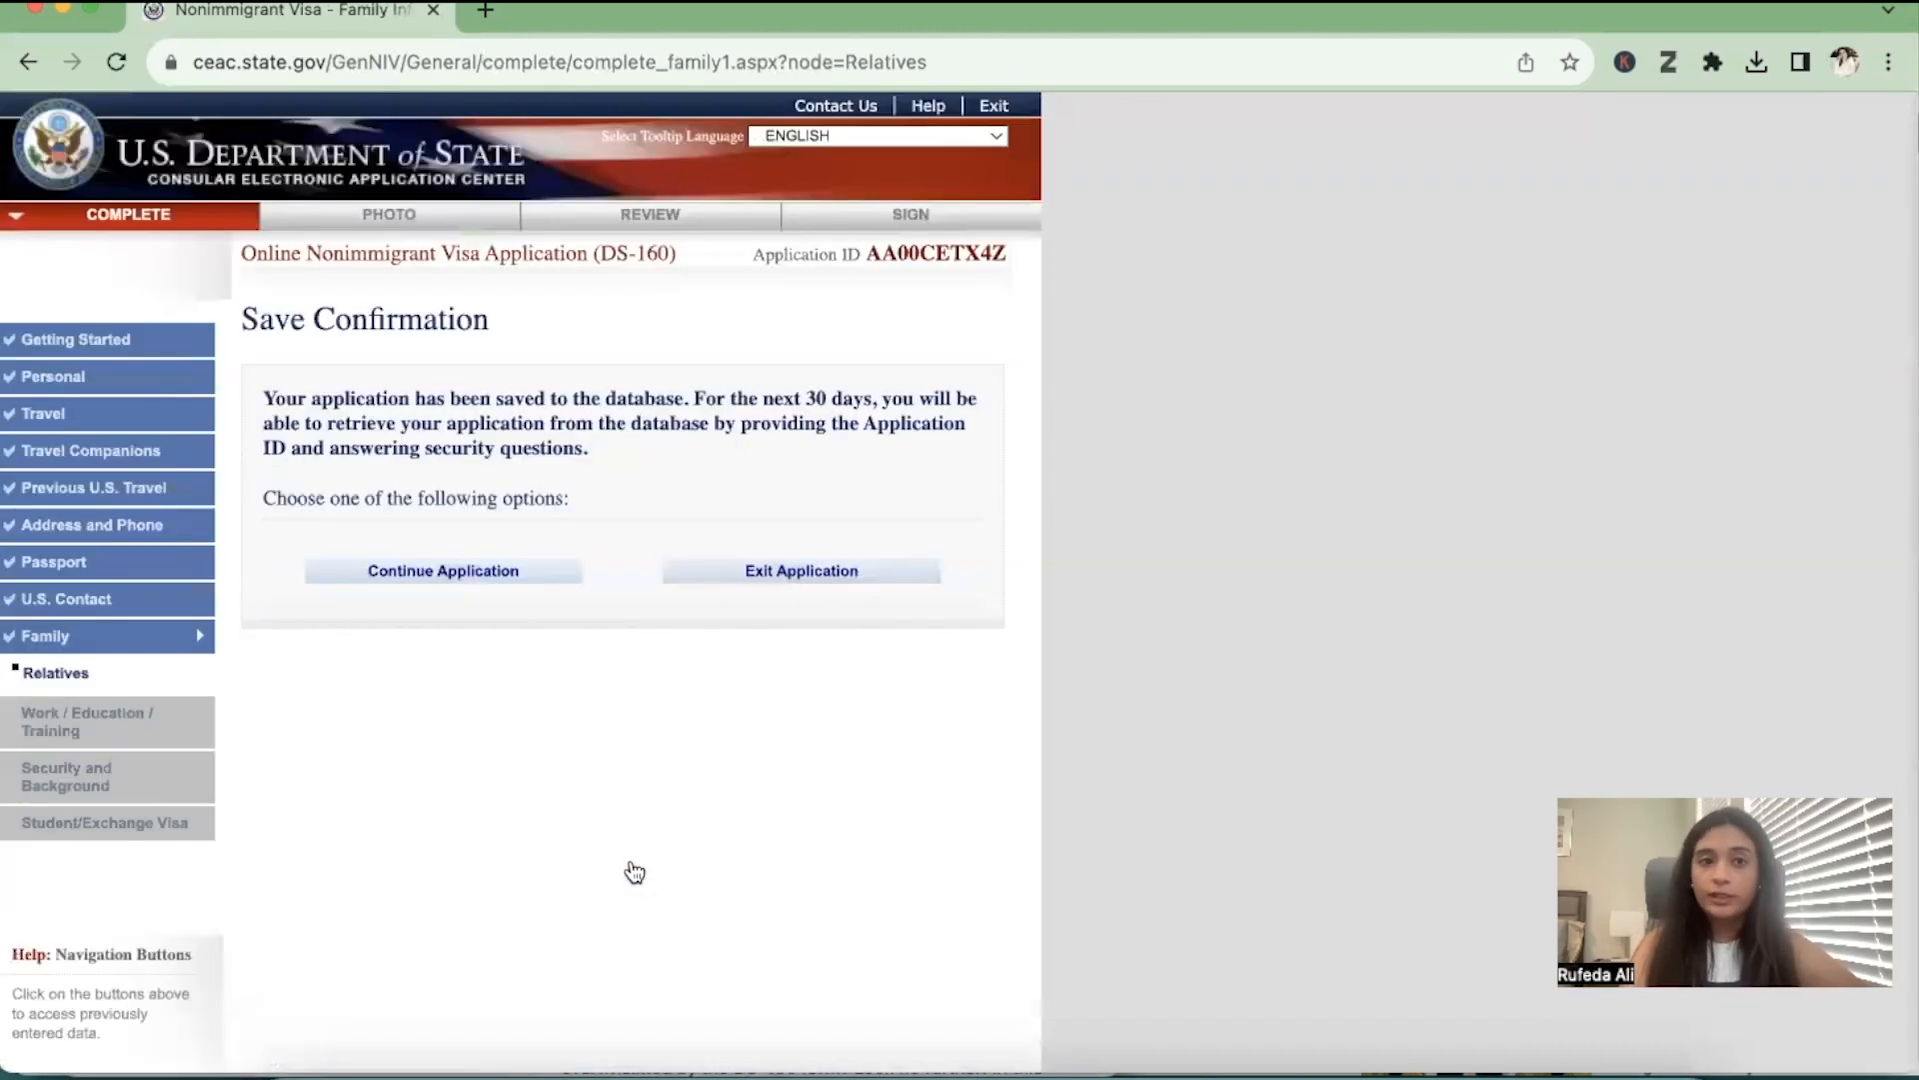
{"action": "left_click", "coordinate": [544, 574]}
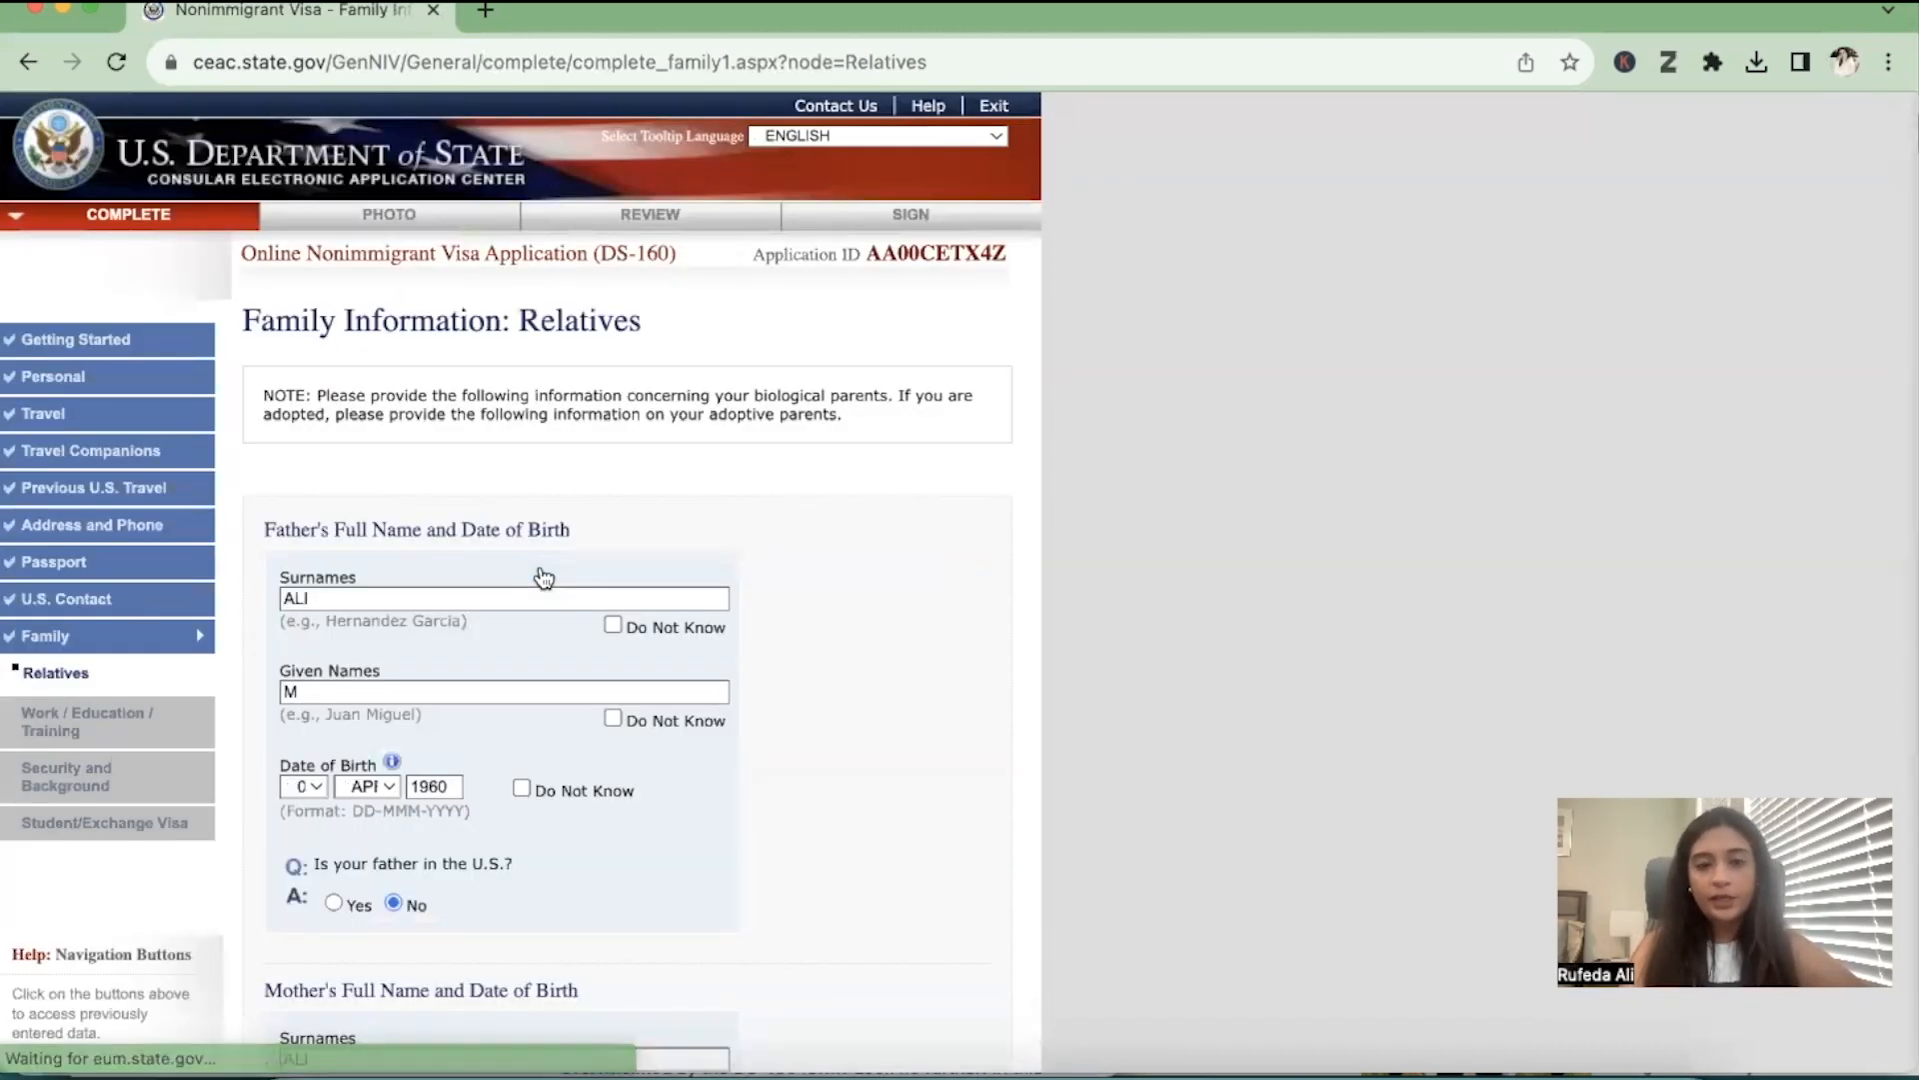
{"action": "scroll", "coordinate": [543, 576], "scroll_direction": "down", "scroll_amount": 10}
{"action": "left_click", "coordinate": [929, 872]}
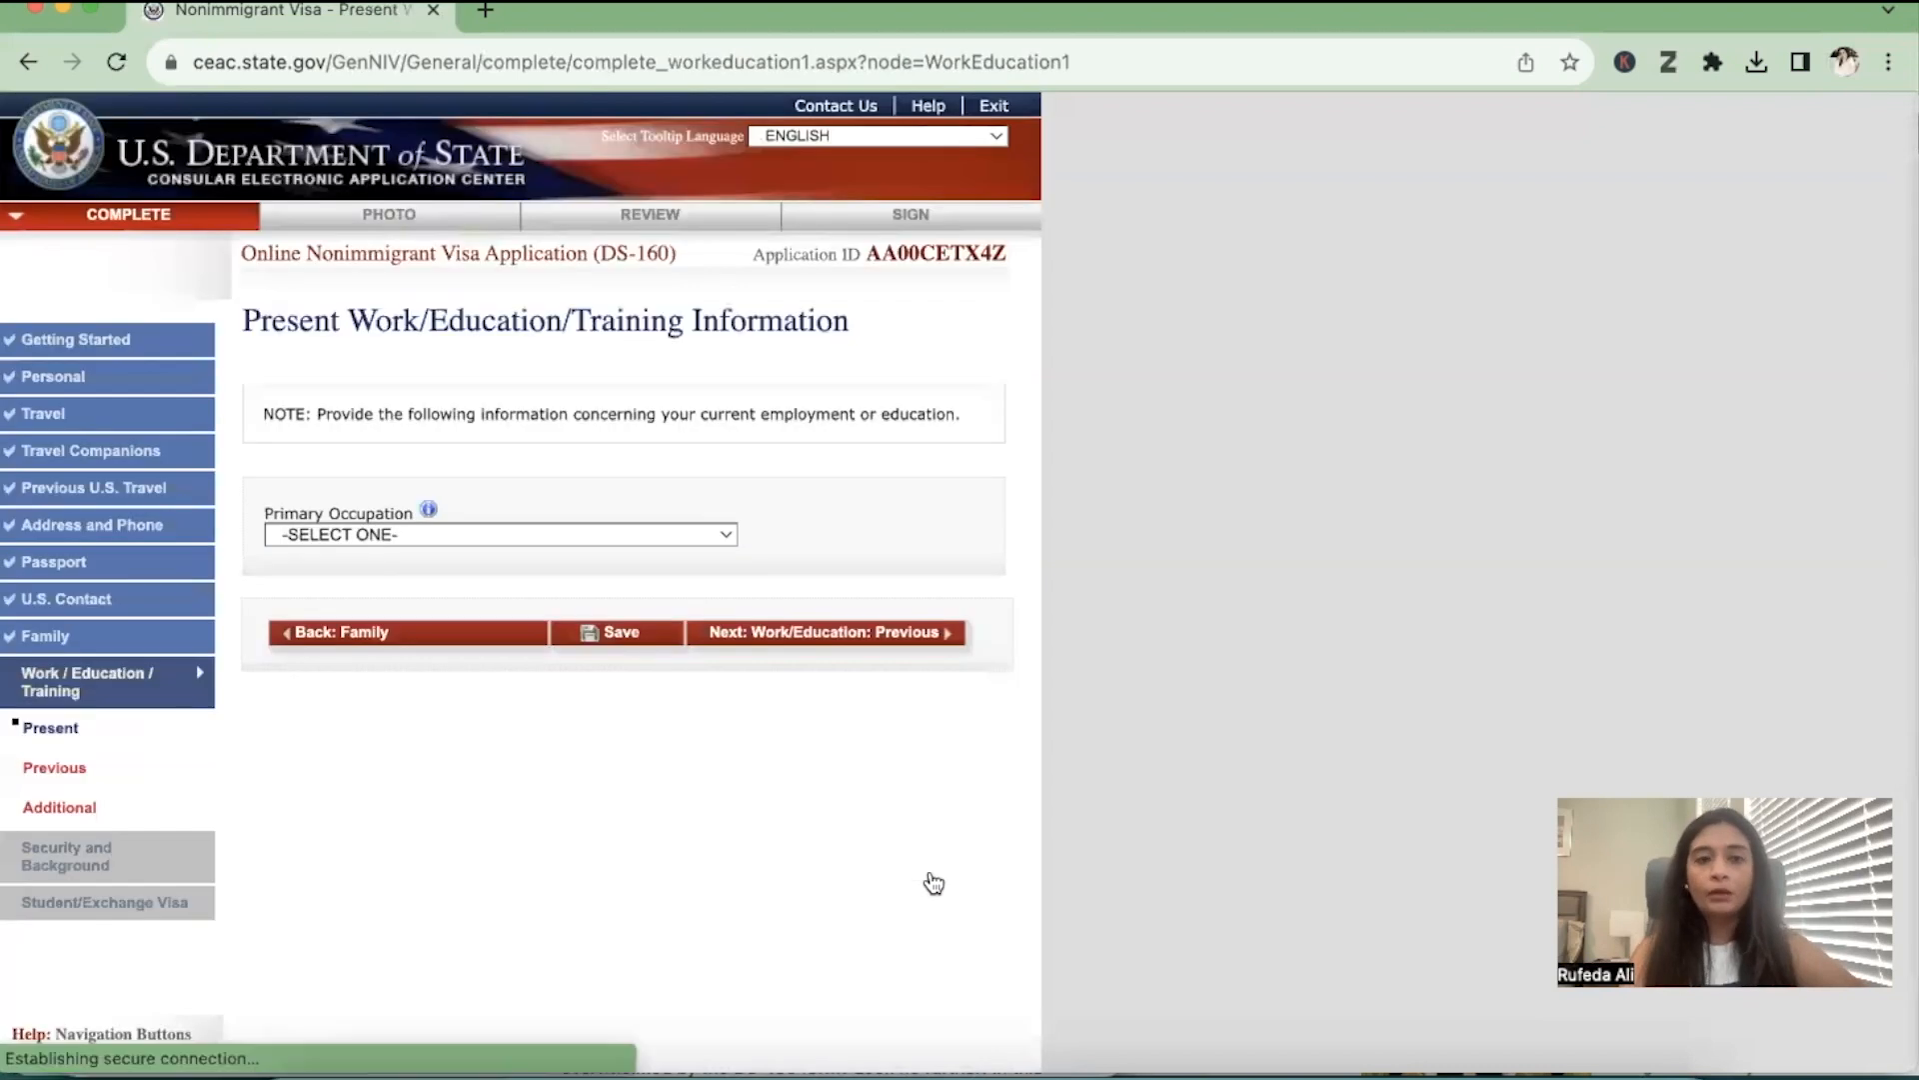
Set the primary occupation to STUDENT
{"action": "left_click", "coordinate": [570, 538]}
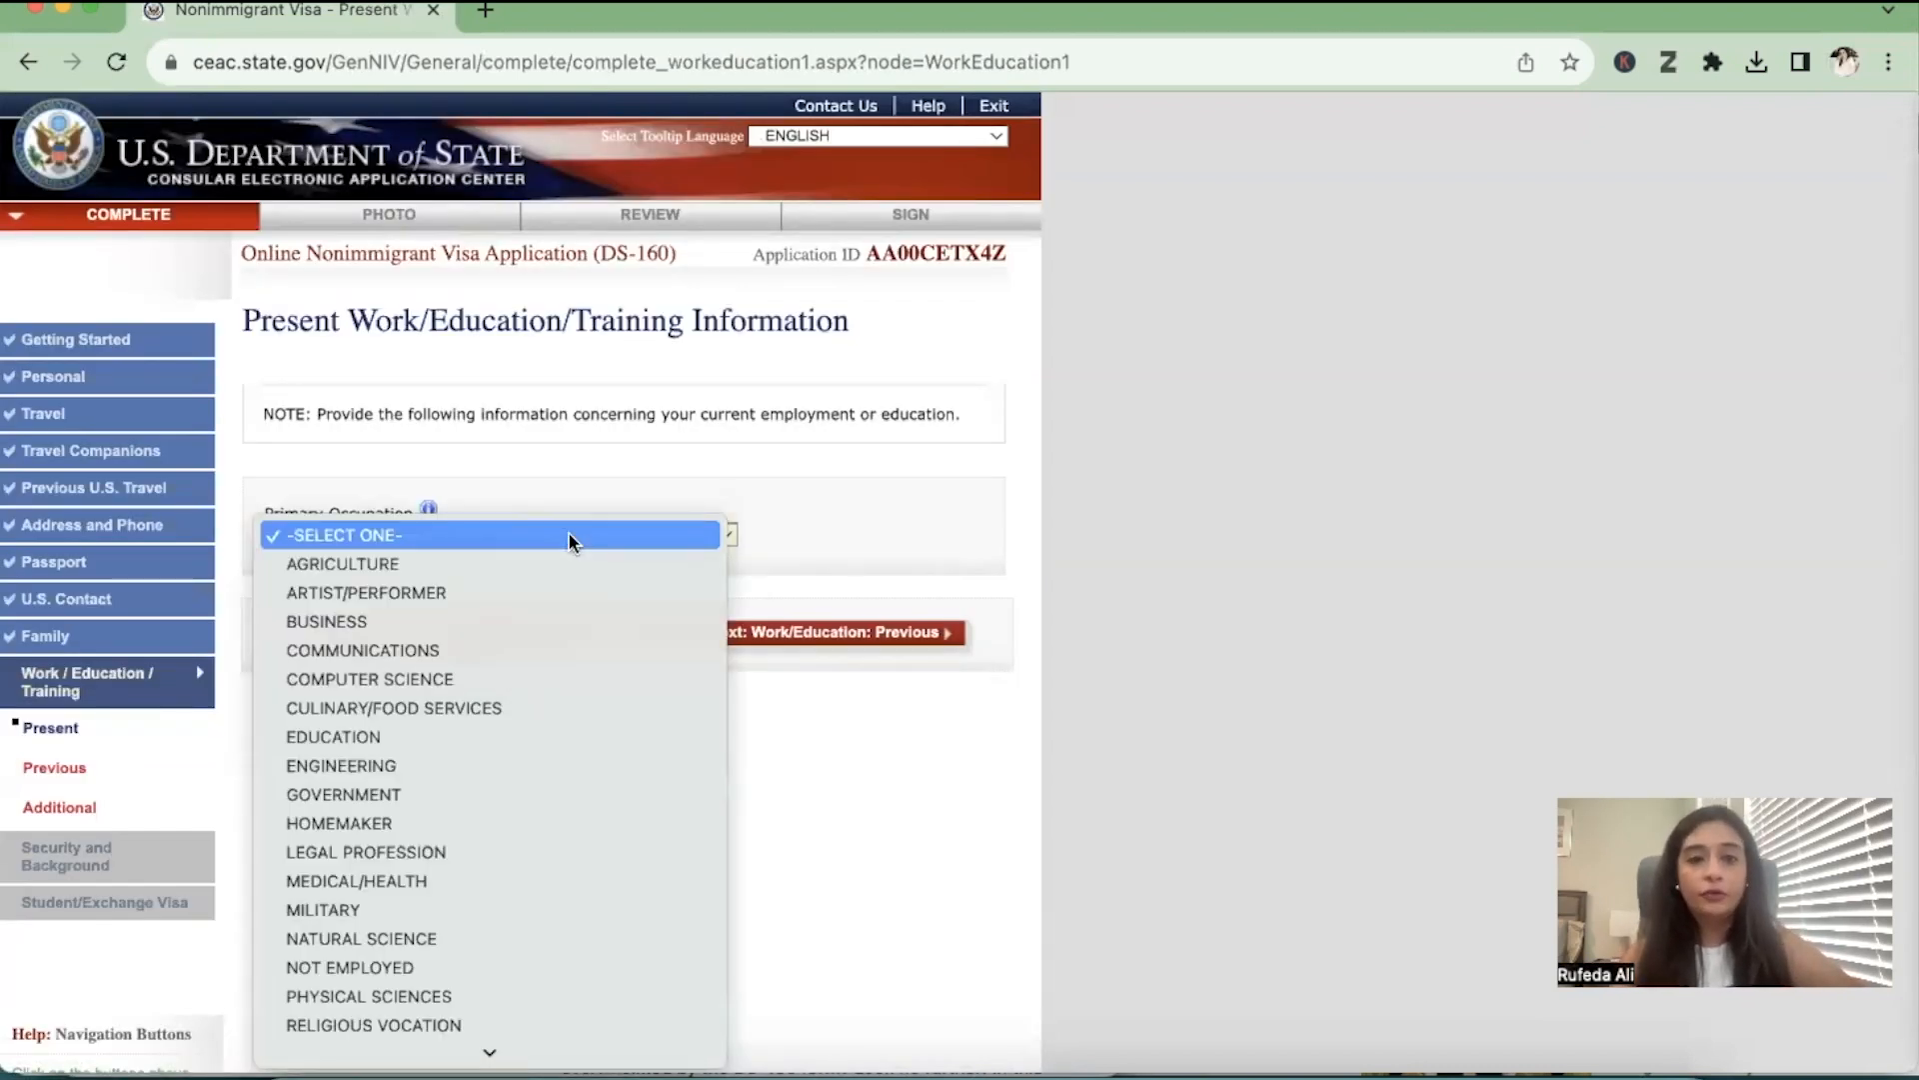
{"action": "key", "text": "s"}
{"action": "key", "text": "t"}
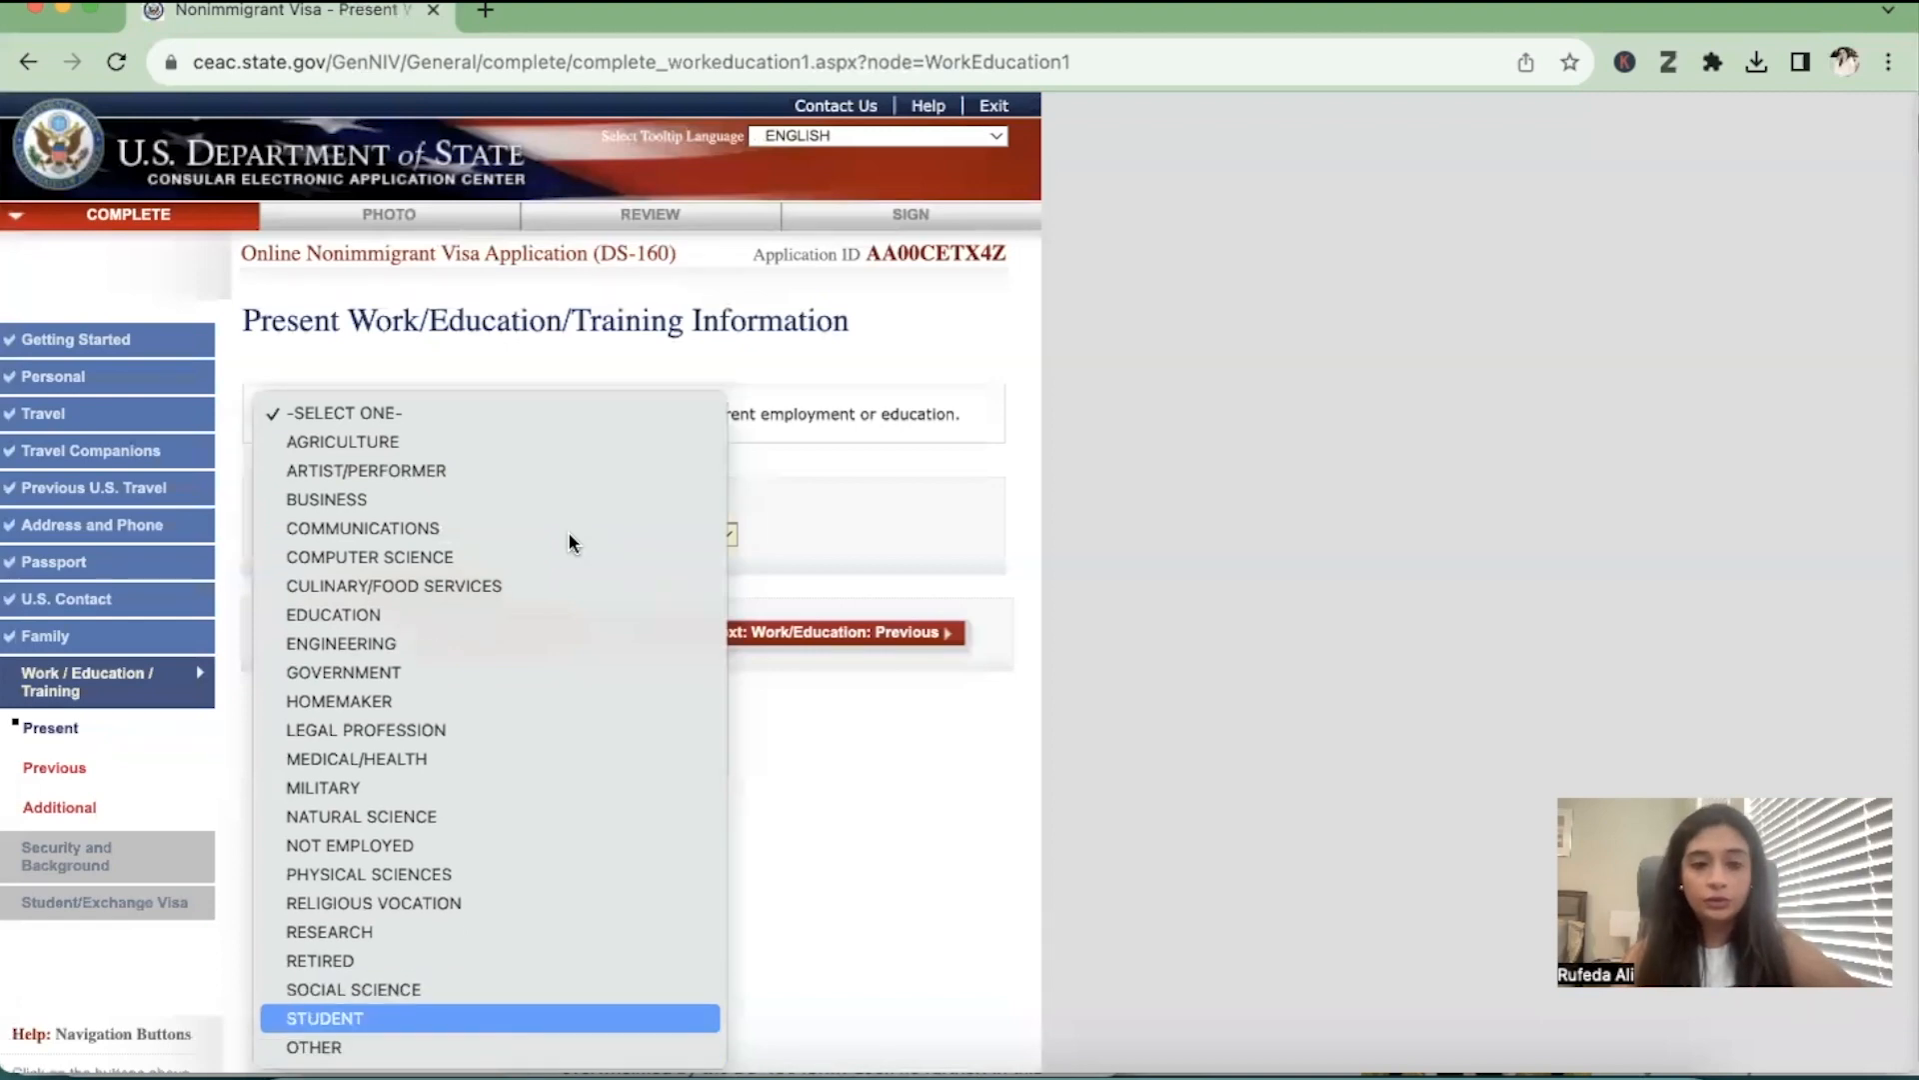
{"action": "key", "text": "Return"}
{"action": "left_click", "coordinate": [566, 543]}
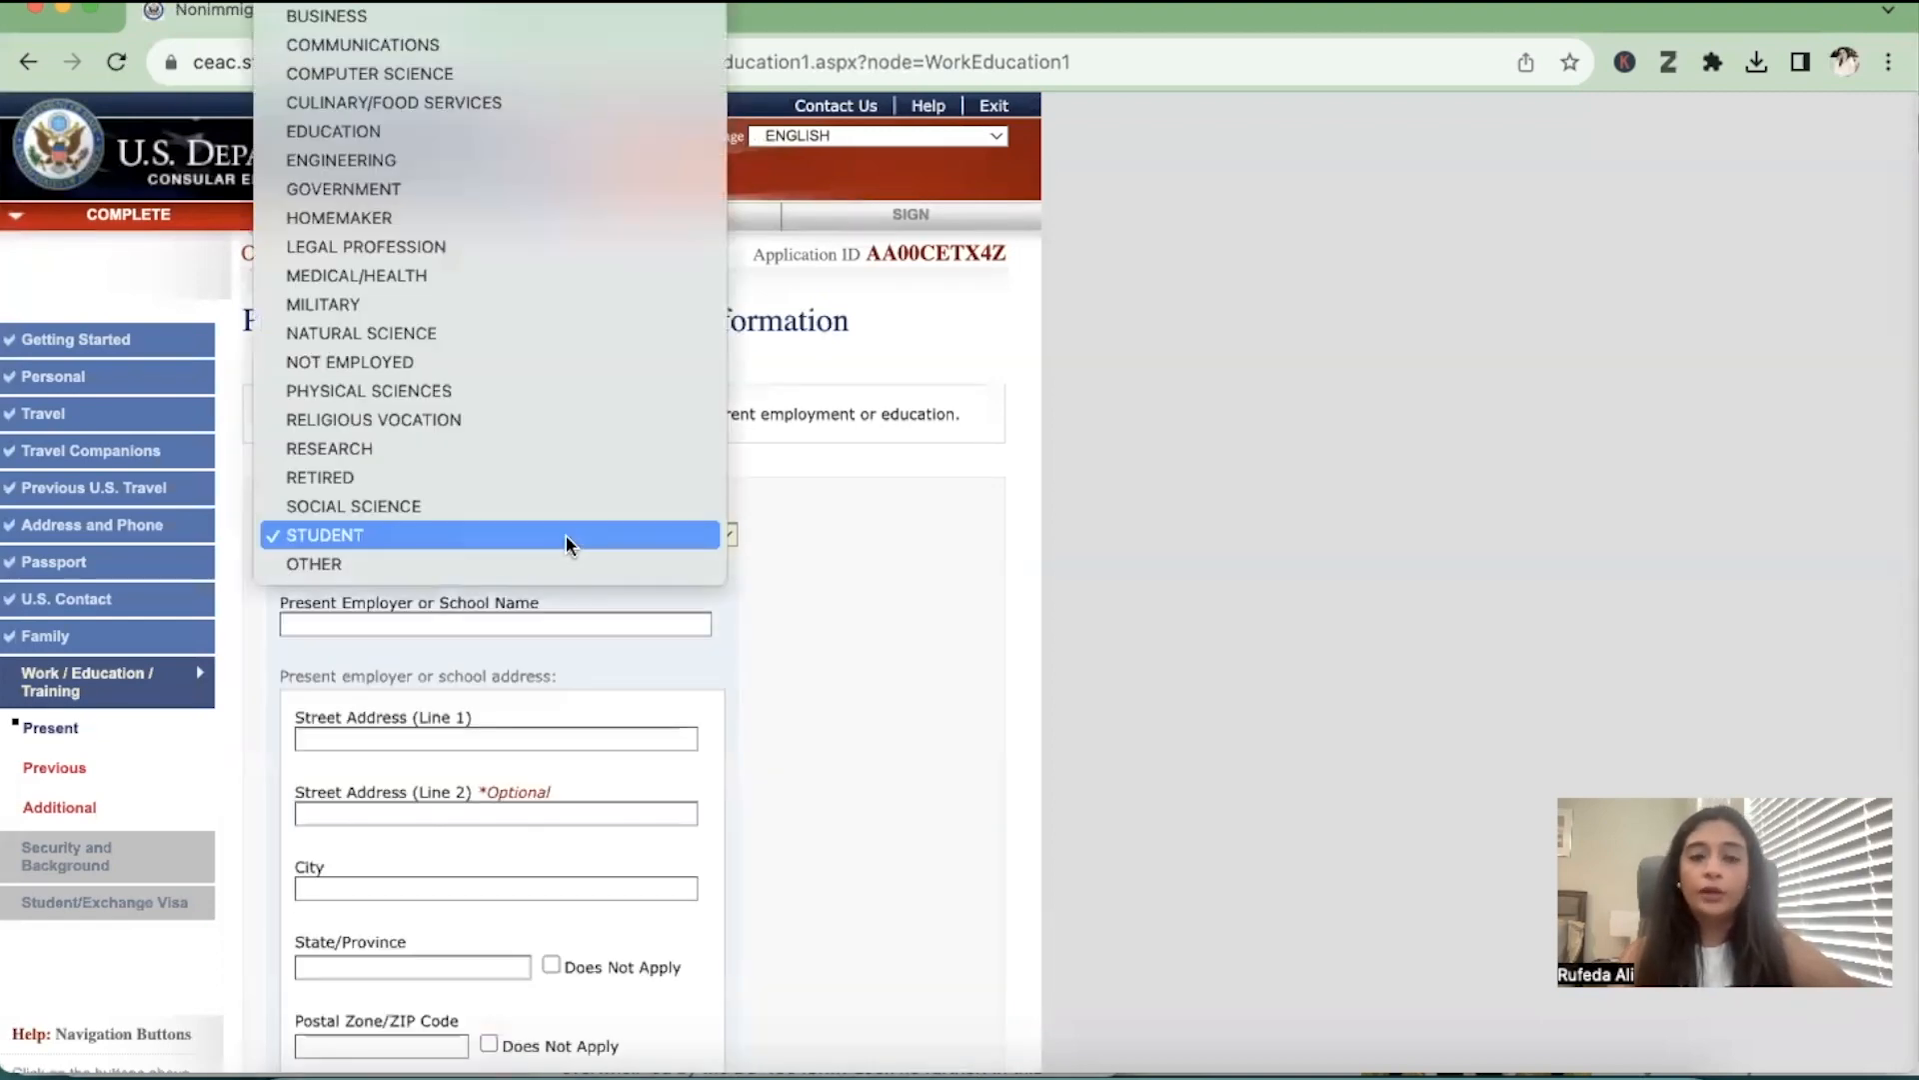
{"action": "left_click", "coordinate": [566, 543]}
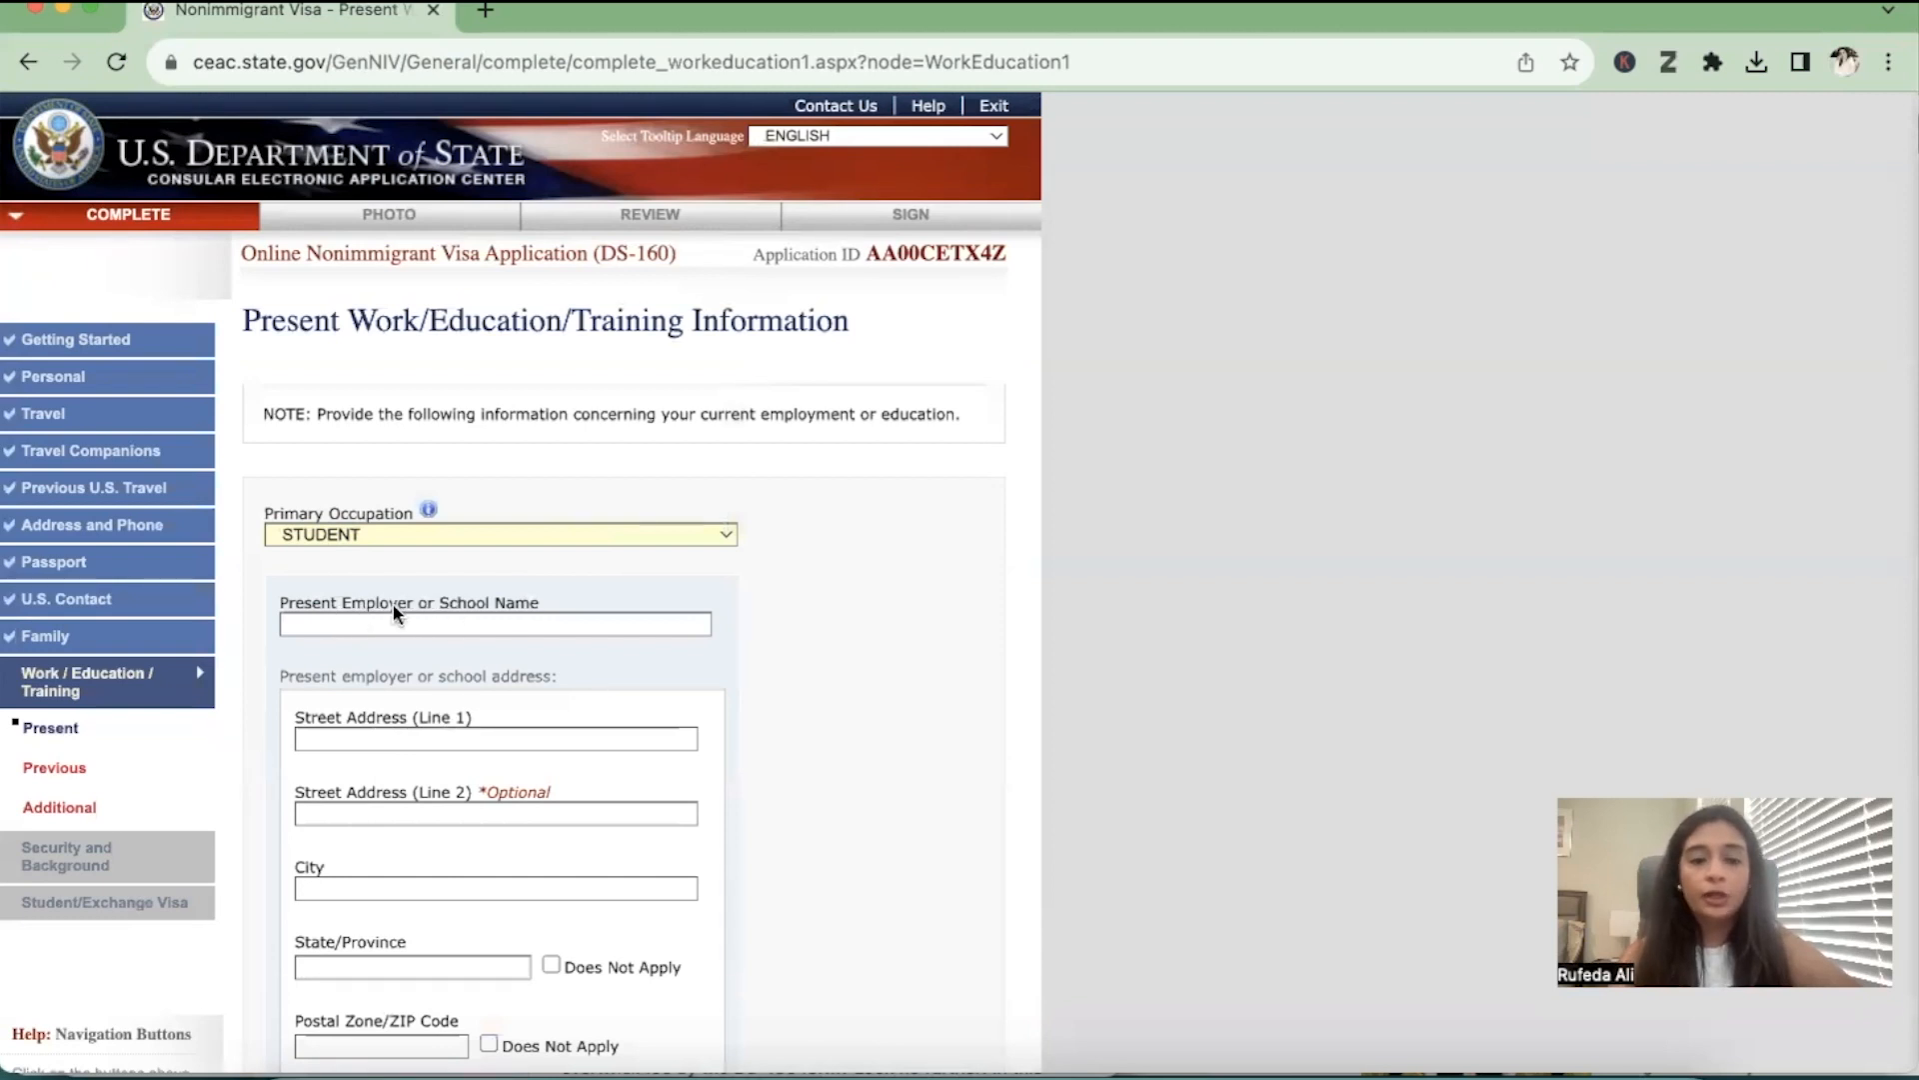
Enter PAKISTAN SCHOOL as the present school name and as the first line of its street address
{"action": "left_click", "coordinate": [540, 625]}
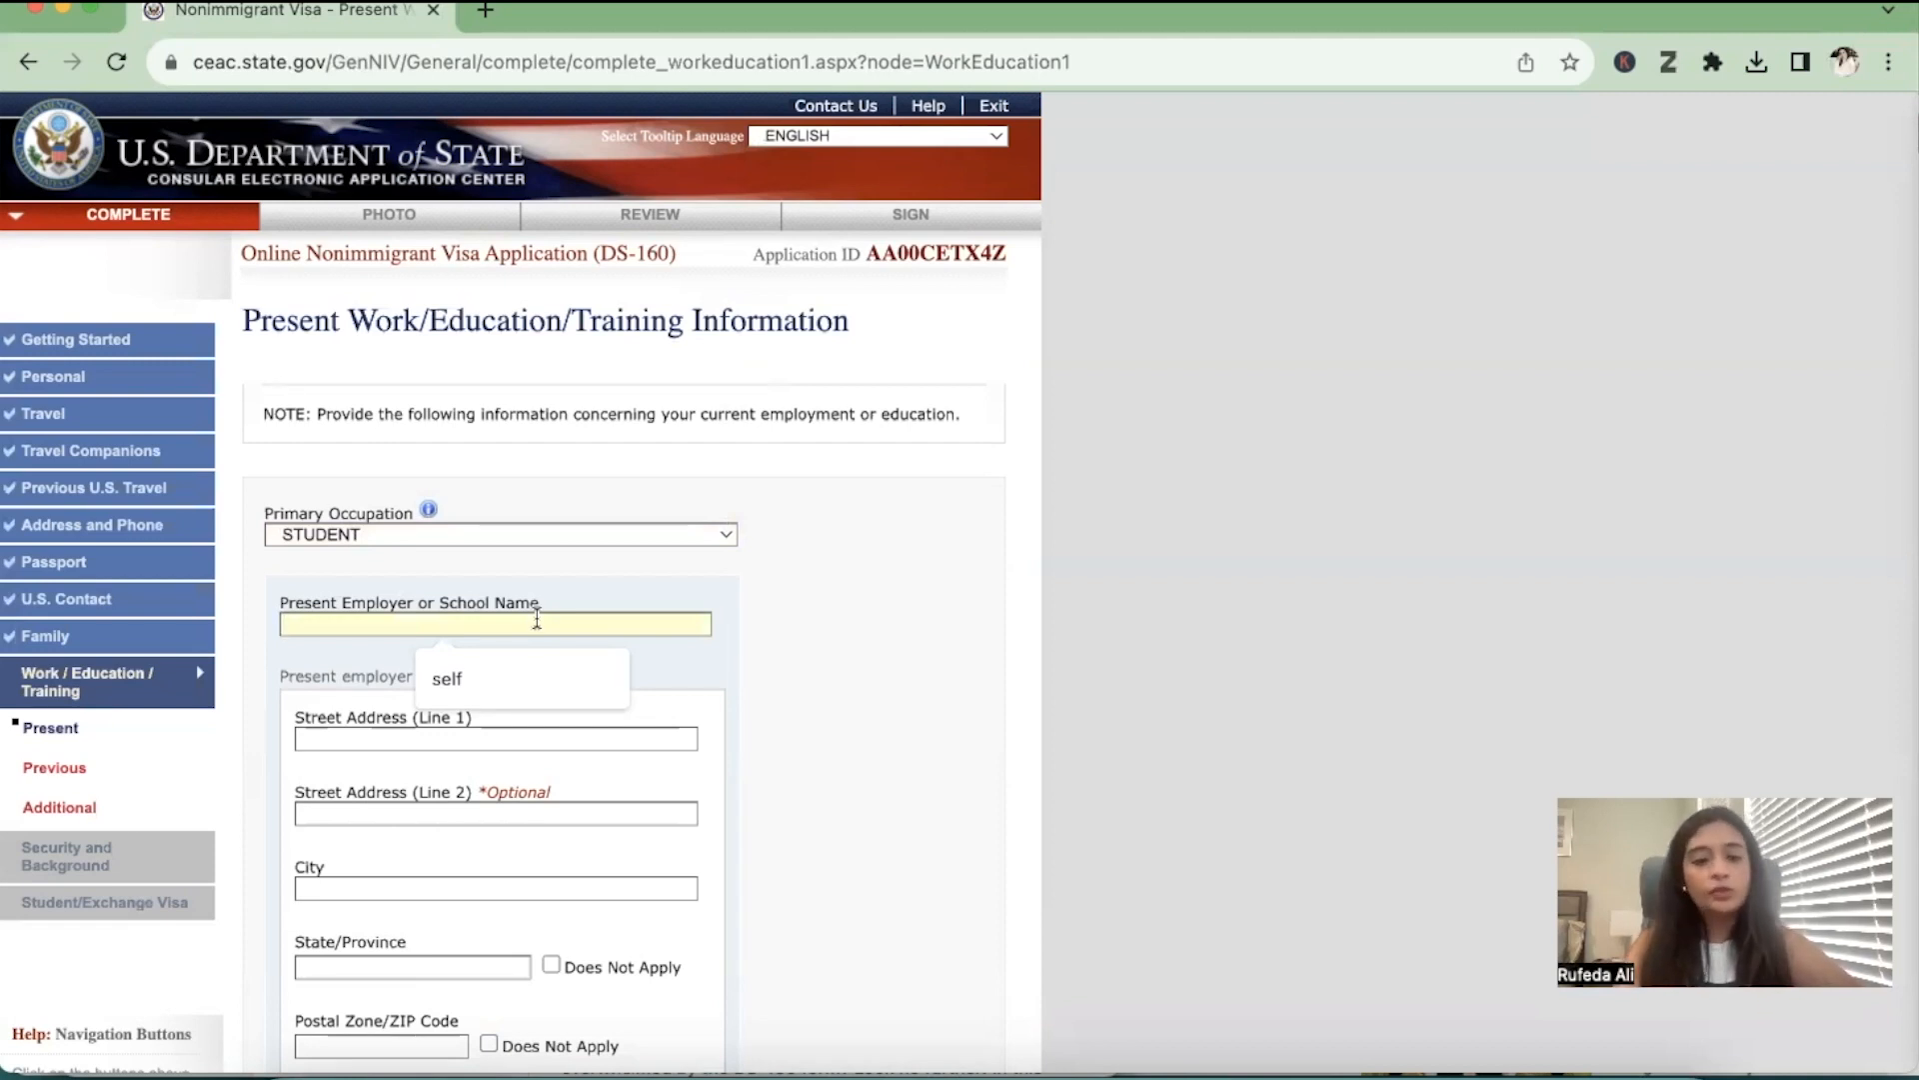
{"action": "type", "text": "PAKISTAN SCHOOL"}
{"action": "scroll", "coordinate": [555, 711], "scroll_direction": "down", "scroll_amount": 2}
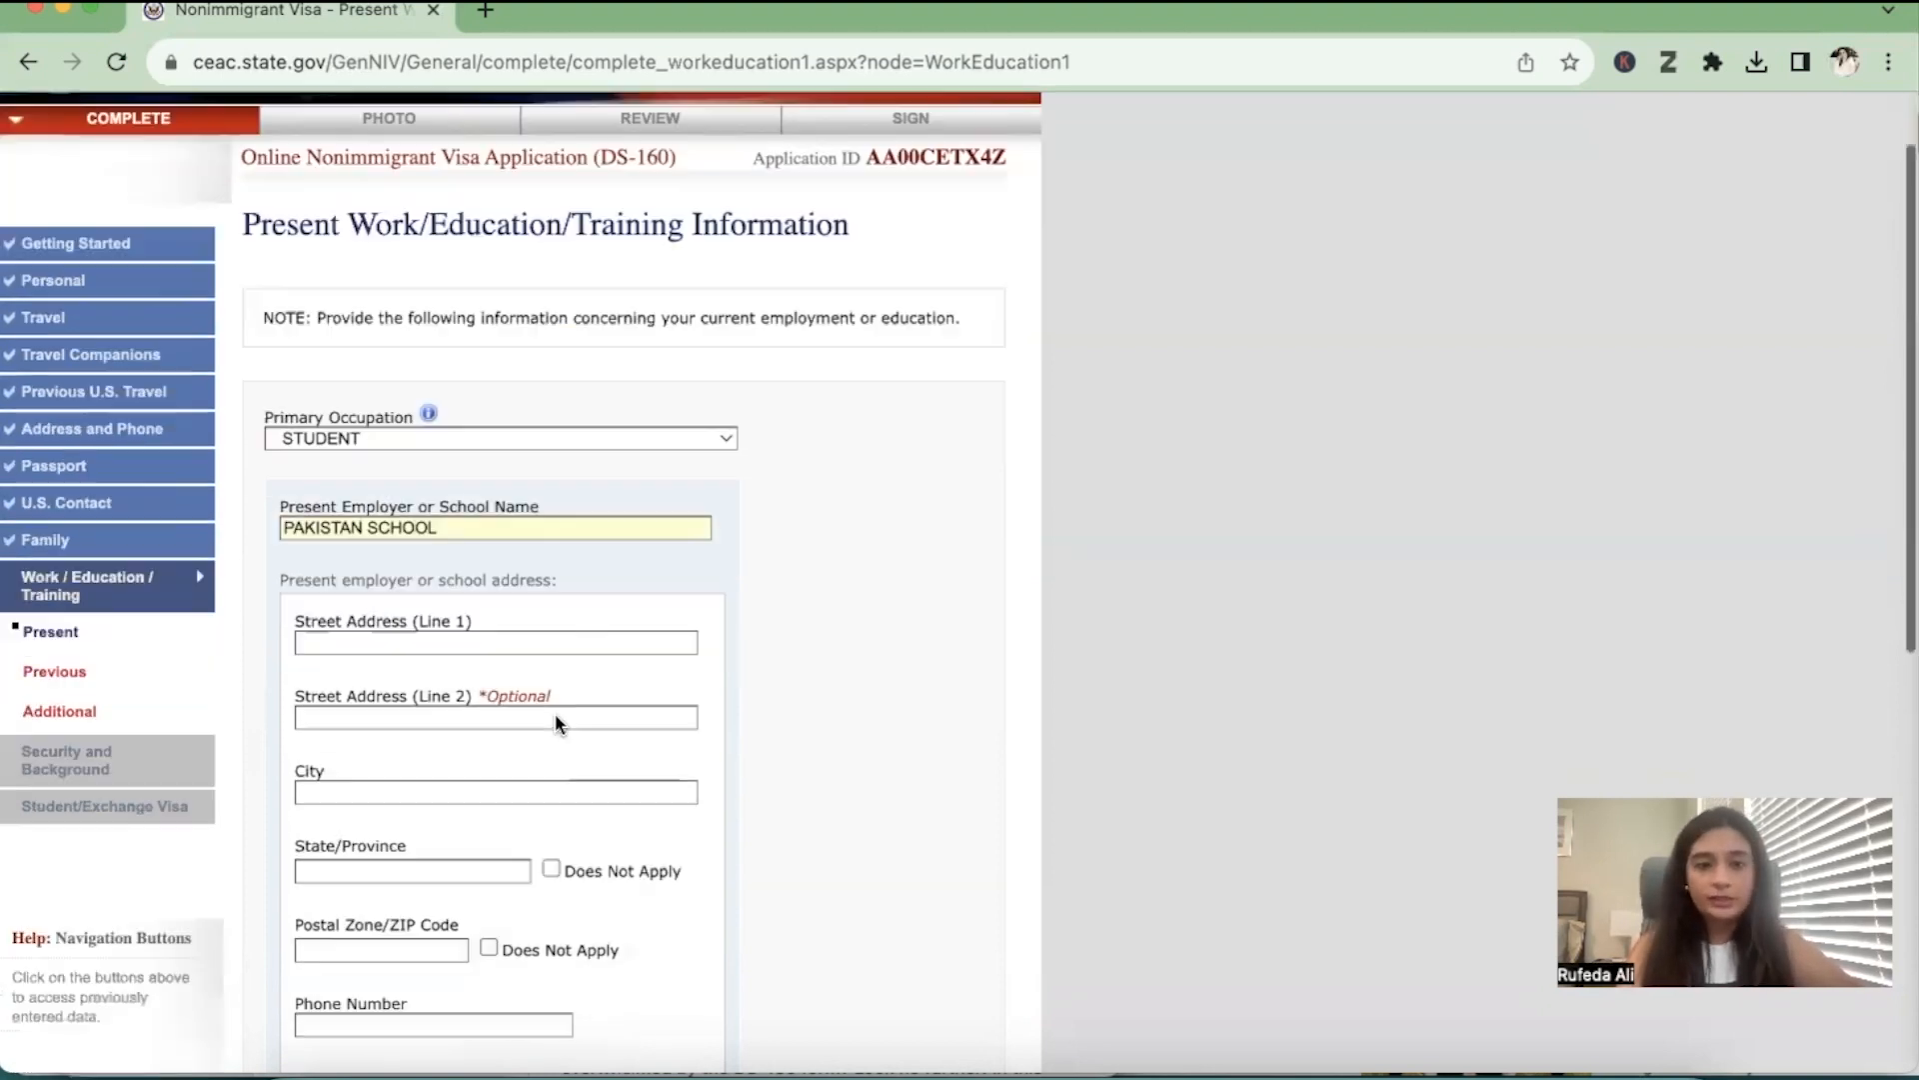
{"action": "scroll", "coordinate": [555, 712], "scroll_direction": "down", "scroll_amount": 2}
{"action": "left_click", "coordinate": [505, 528]}
{"action": "type", "text": "PAKIS"}
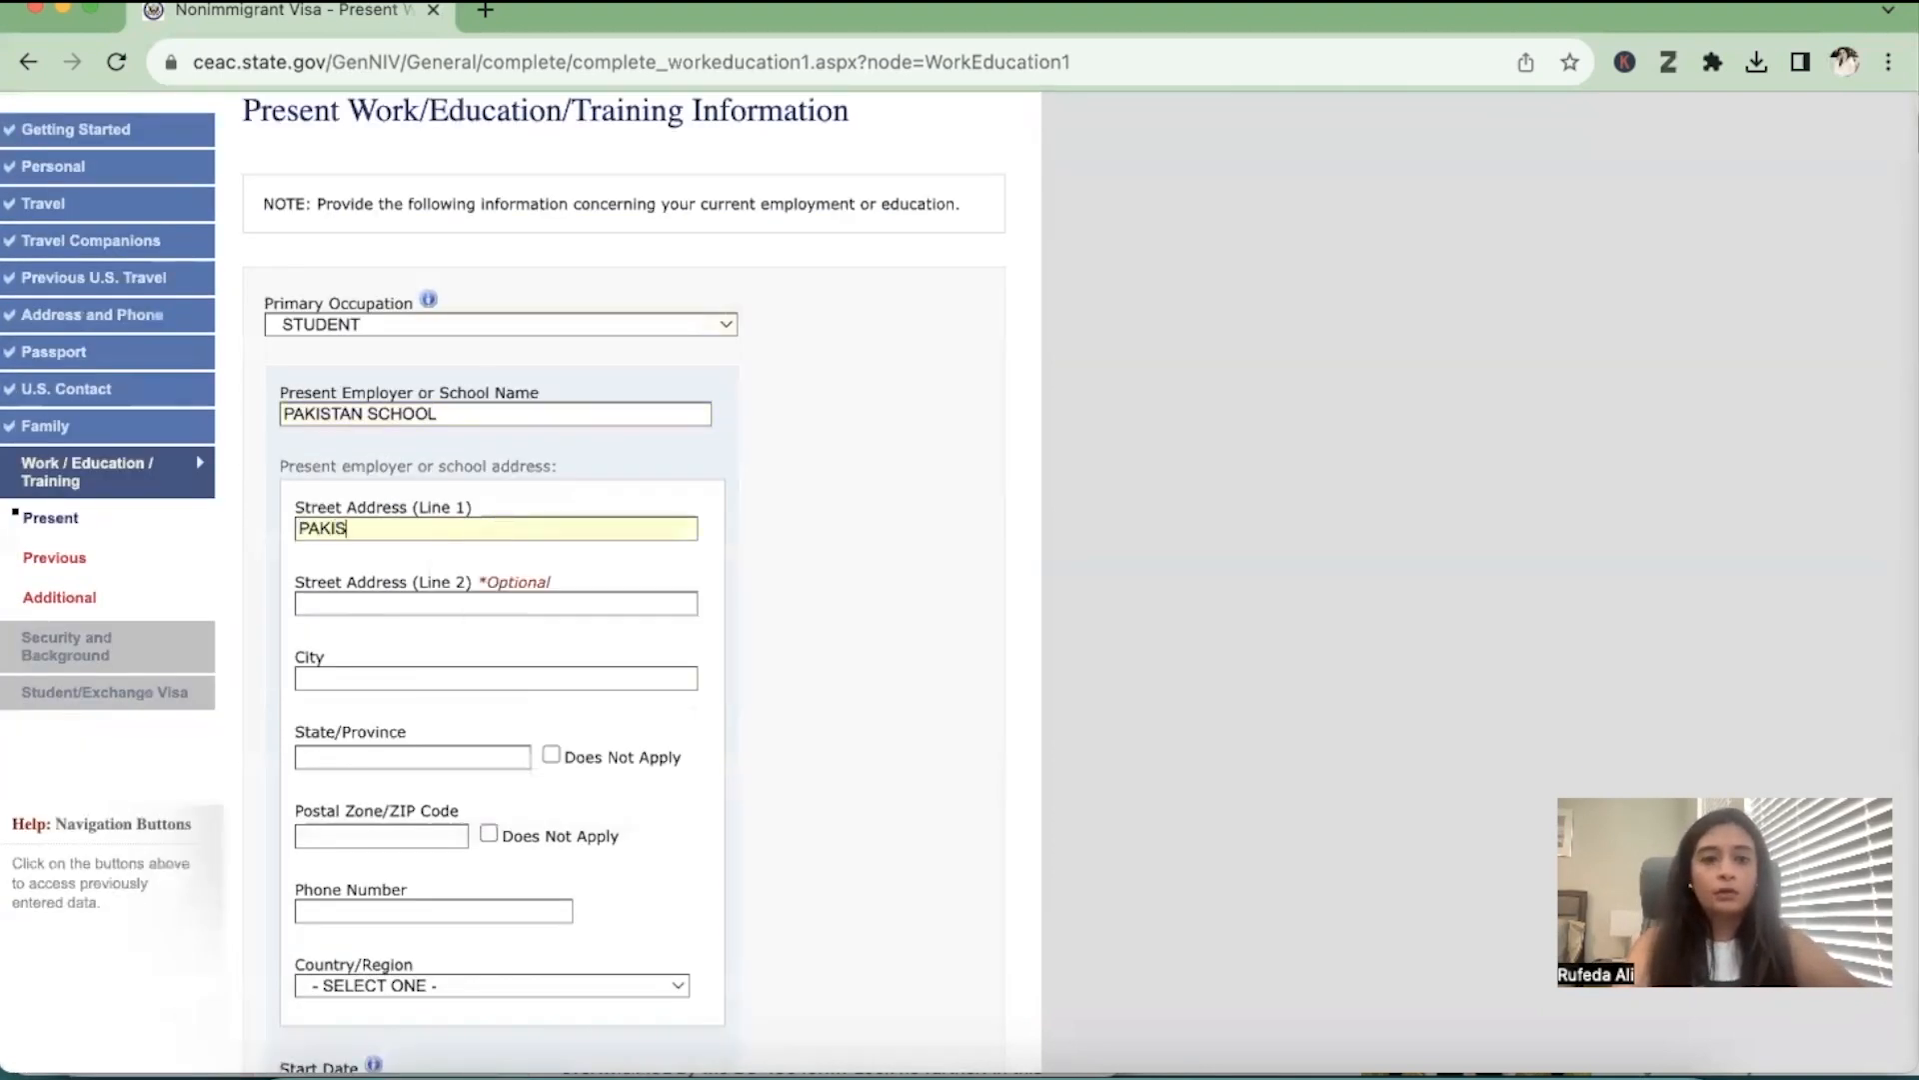
{"action": "type", "text": "TAN SCHOOL"}
Complete the school address with city KARACHI, province SINDH and the postal code
{"action": "left_click", "coordinate": [446, 677]}
{"action": "type", "text": "KARACH"}
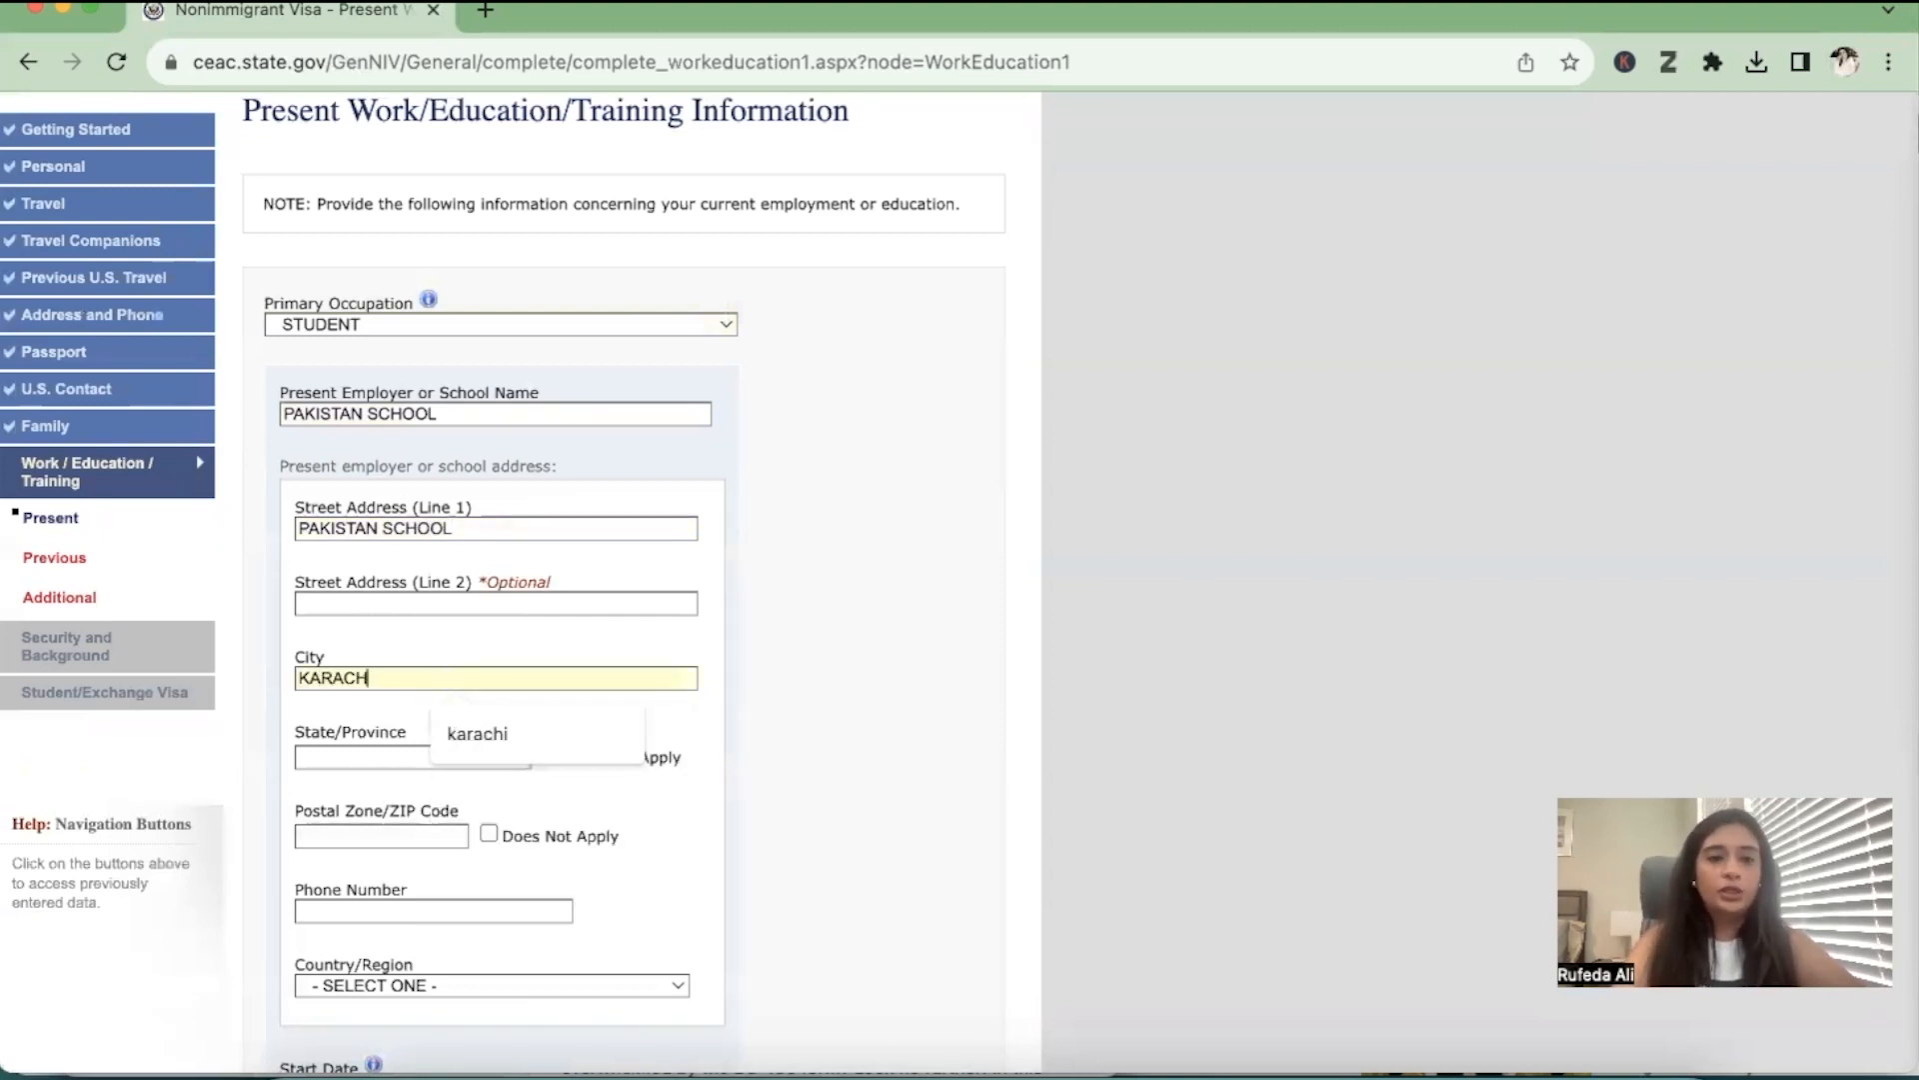
{"action": "type", "text": "I"}
{"action": "key", "text": "Tab"}
{"action": "type", "text": "SINDH"}
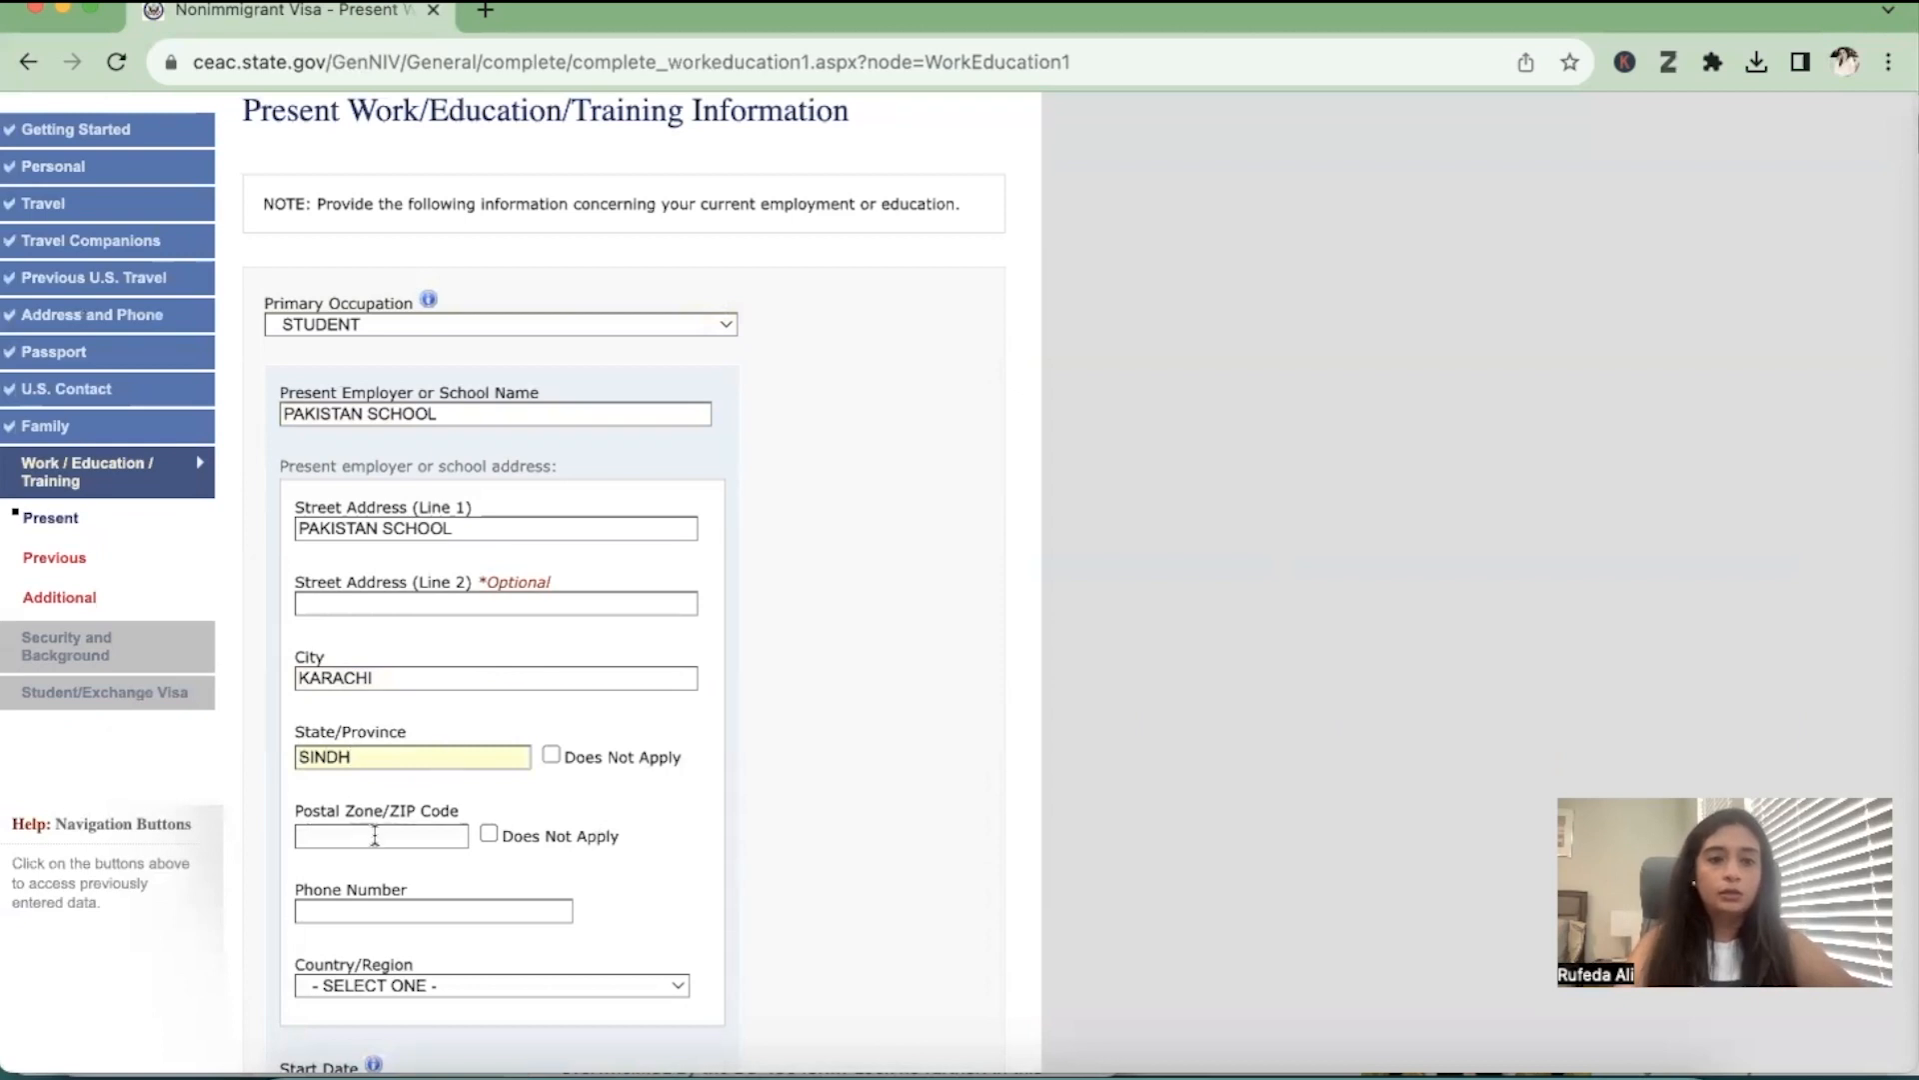
{"action": "left_click", "coordinate": [375, 835]}
{"action": "type", "text": "75500"}
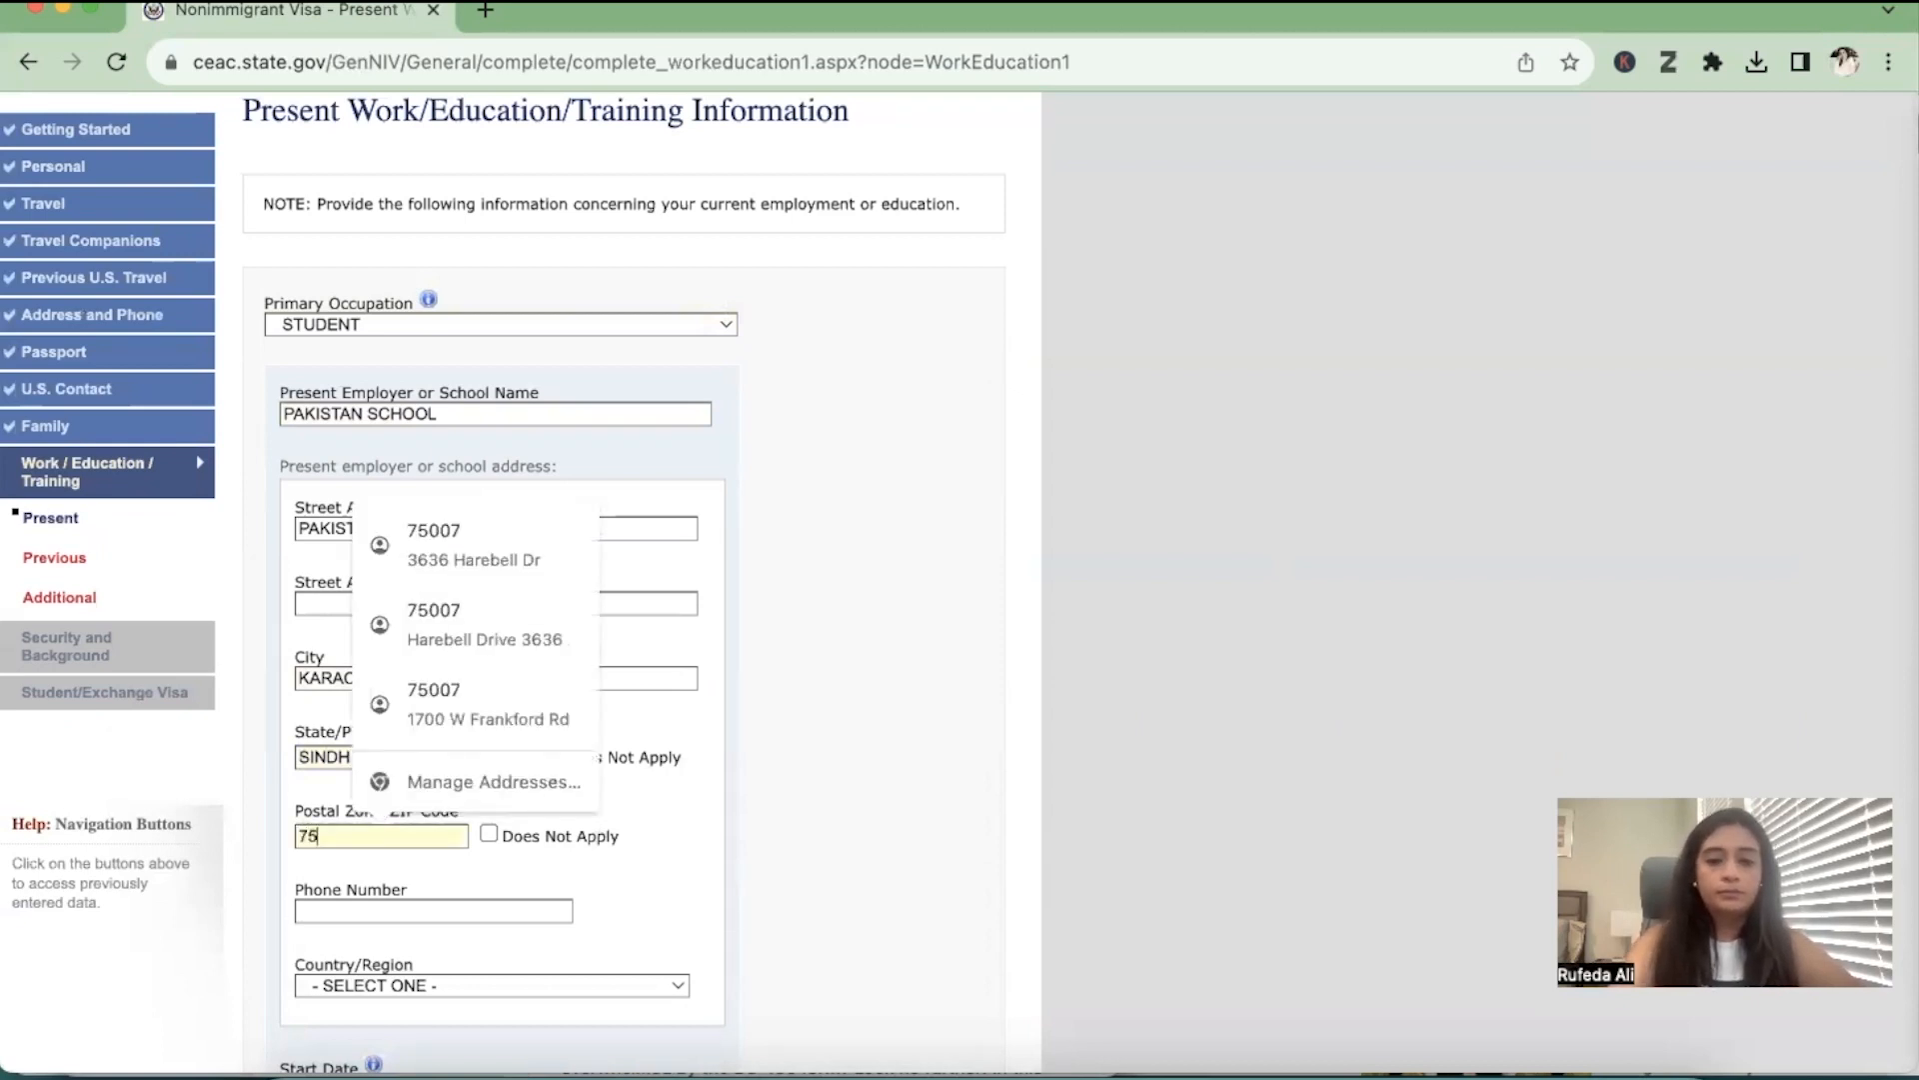
Enter the school's phone number and set its country to PAKISTAN
{"action": "left_click", "coordinate": [460, 912]}
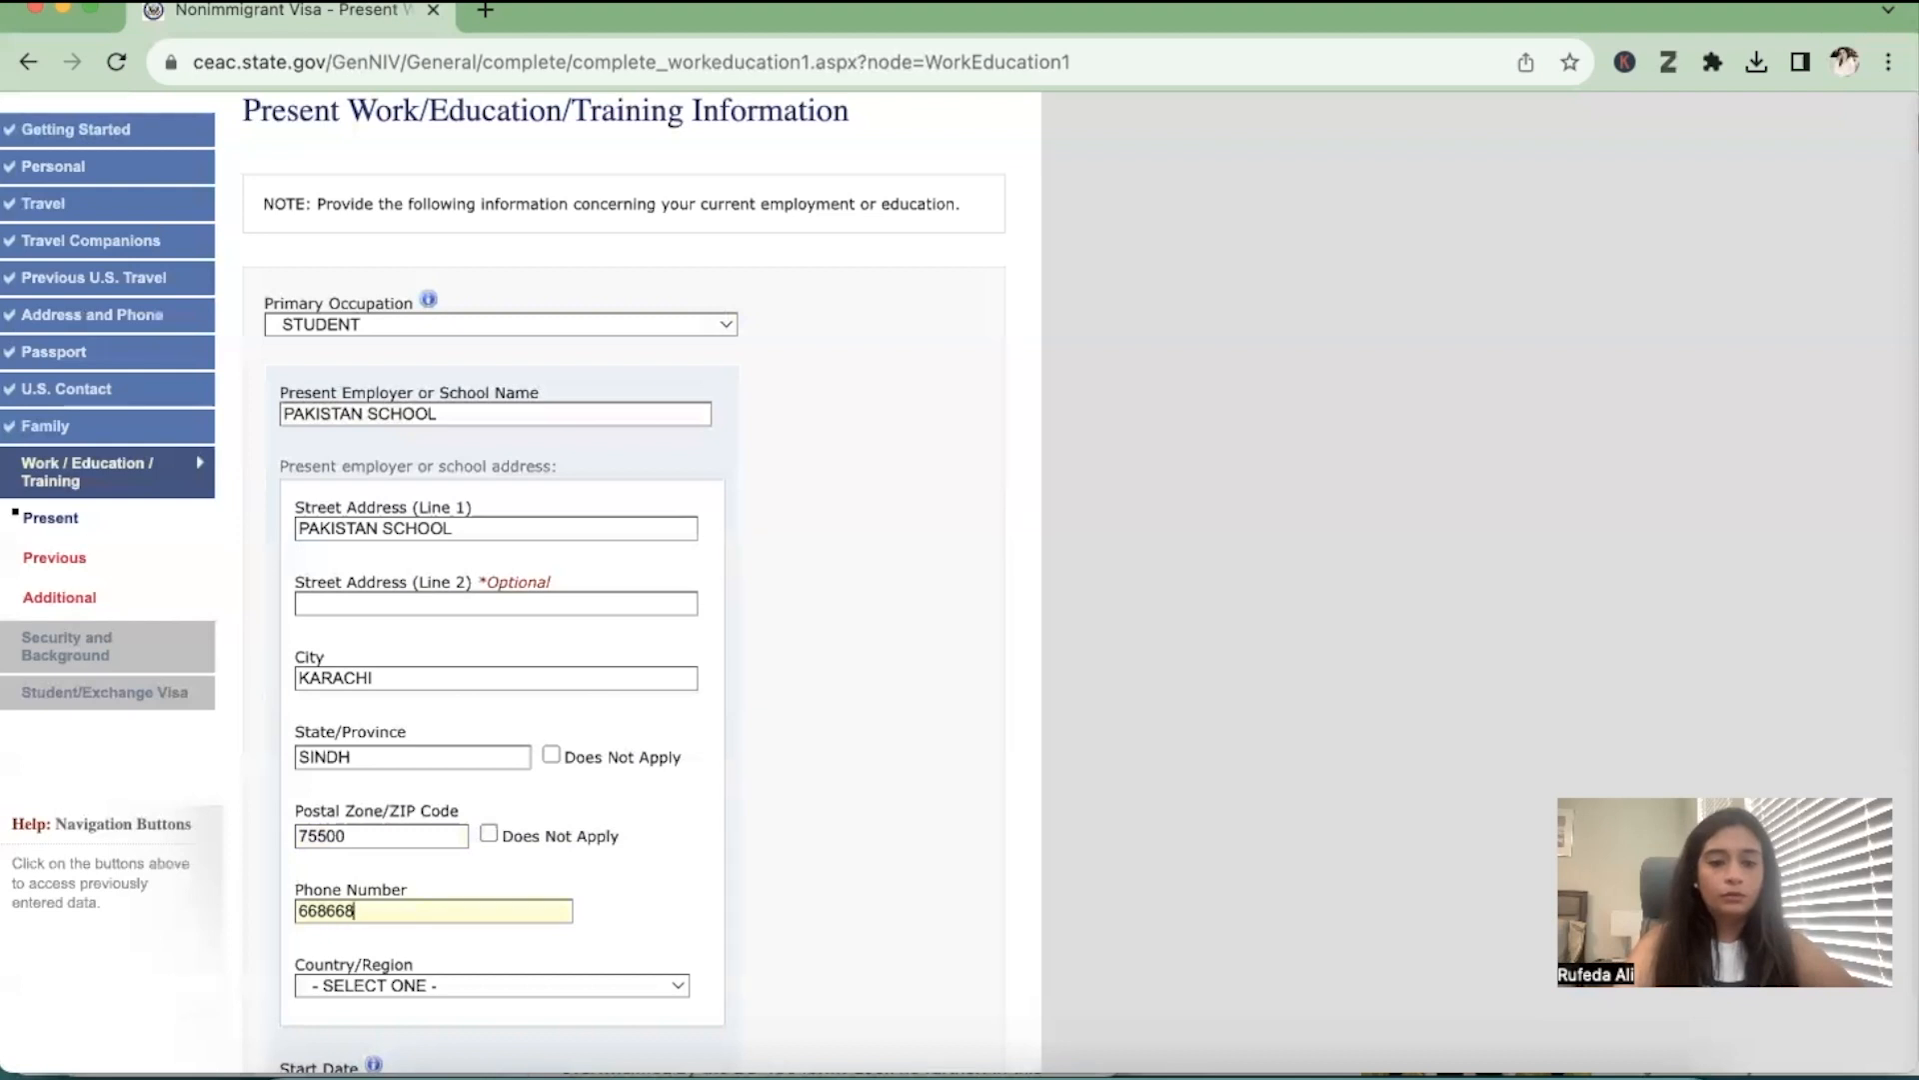
{"action": "left_click", "coordinate": [482, 988]}
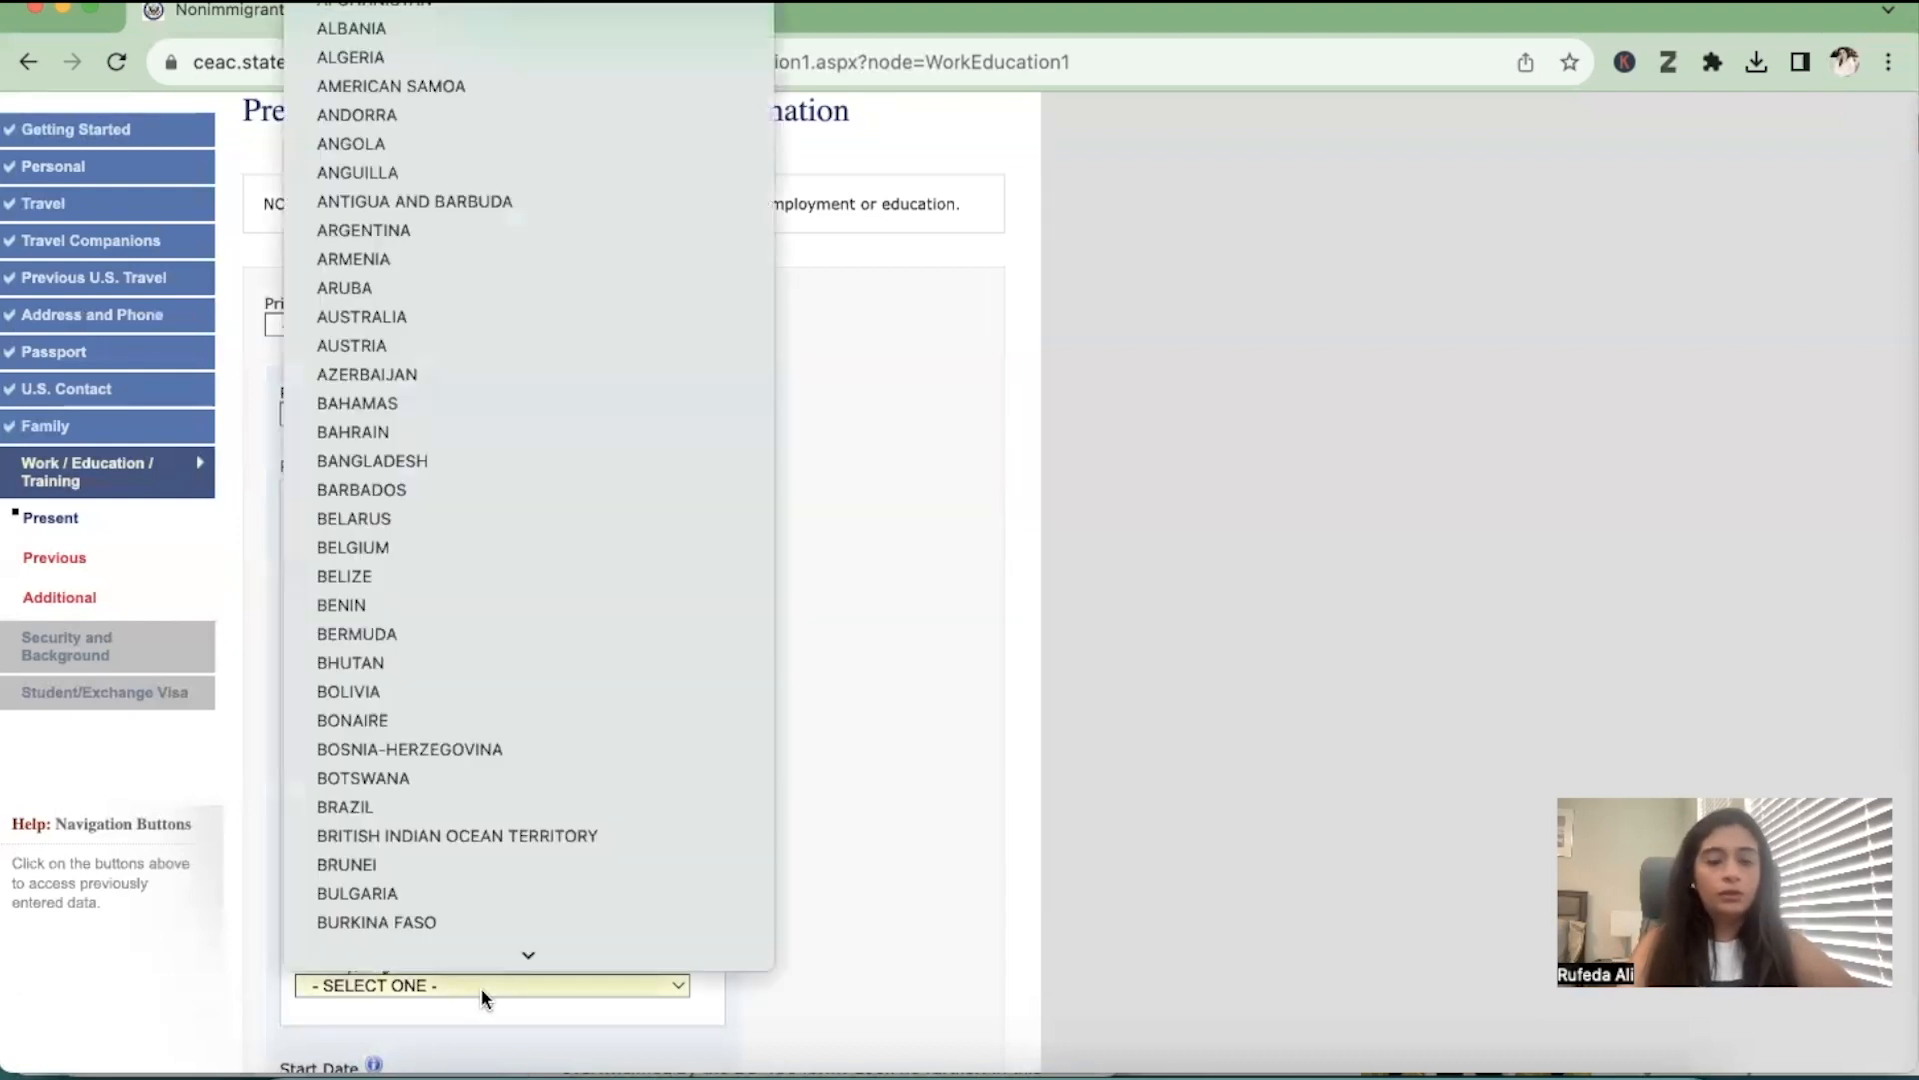
{"action": "key", "text": "p"}
{"action": "key", "text": "Return"}
Set the school start date to a day in March 2017 and mark monthly income as Does Not Apply
{"action": "scroll", "coordinate": [480, 987], "scroll_direction": "down", "scroll_amount": 5}
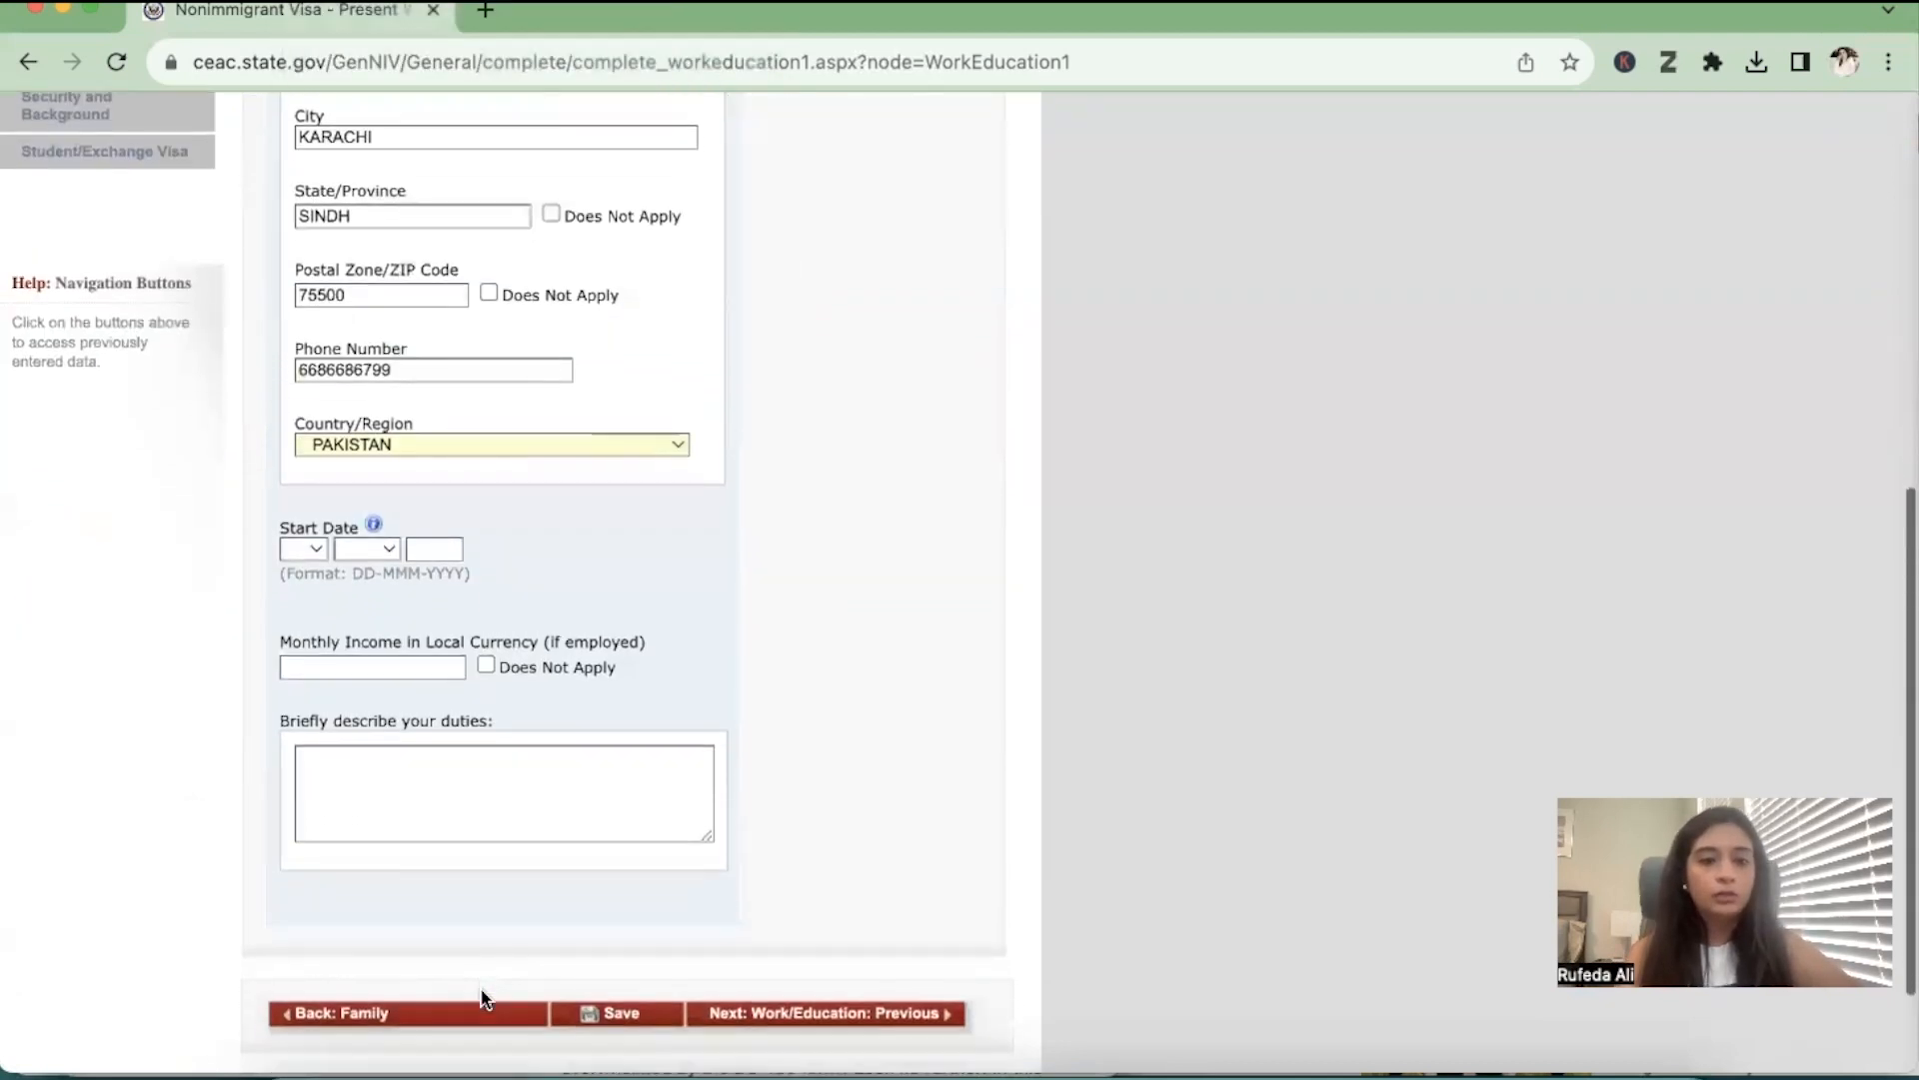
{"action": "left_click", "coordinate": [308, 542]}
{"action": "left_click", "coordinate": [272, 714]}
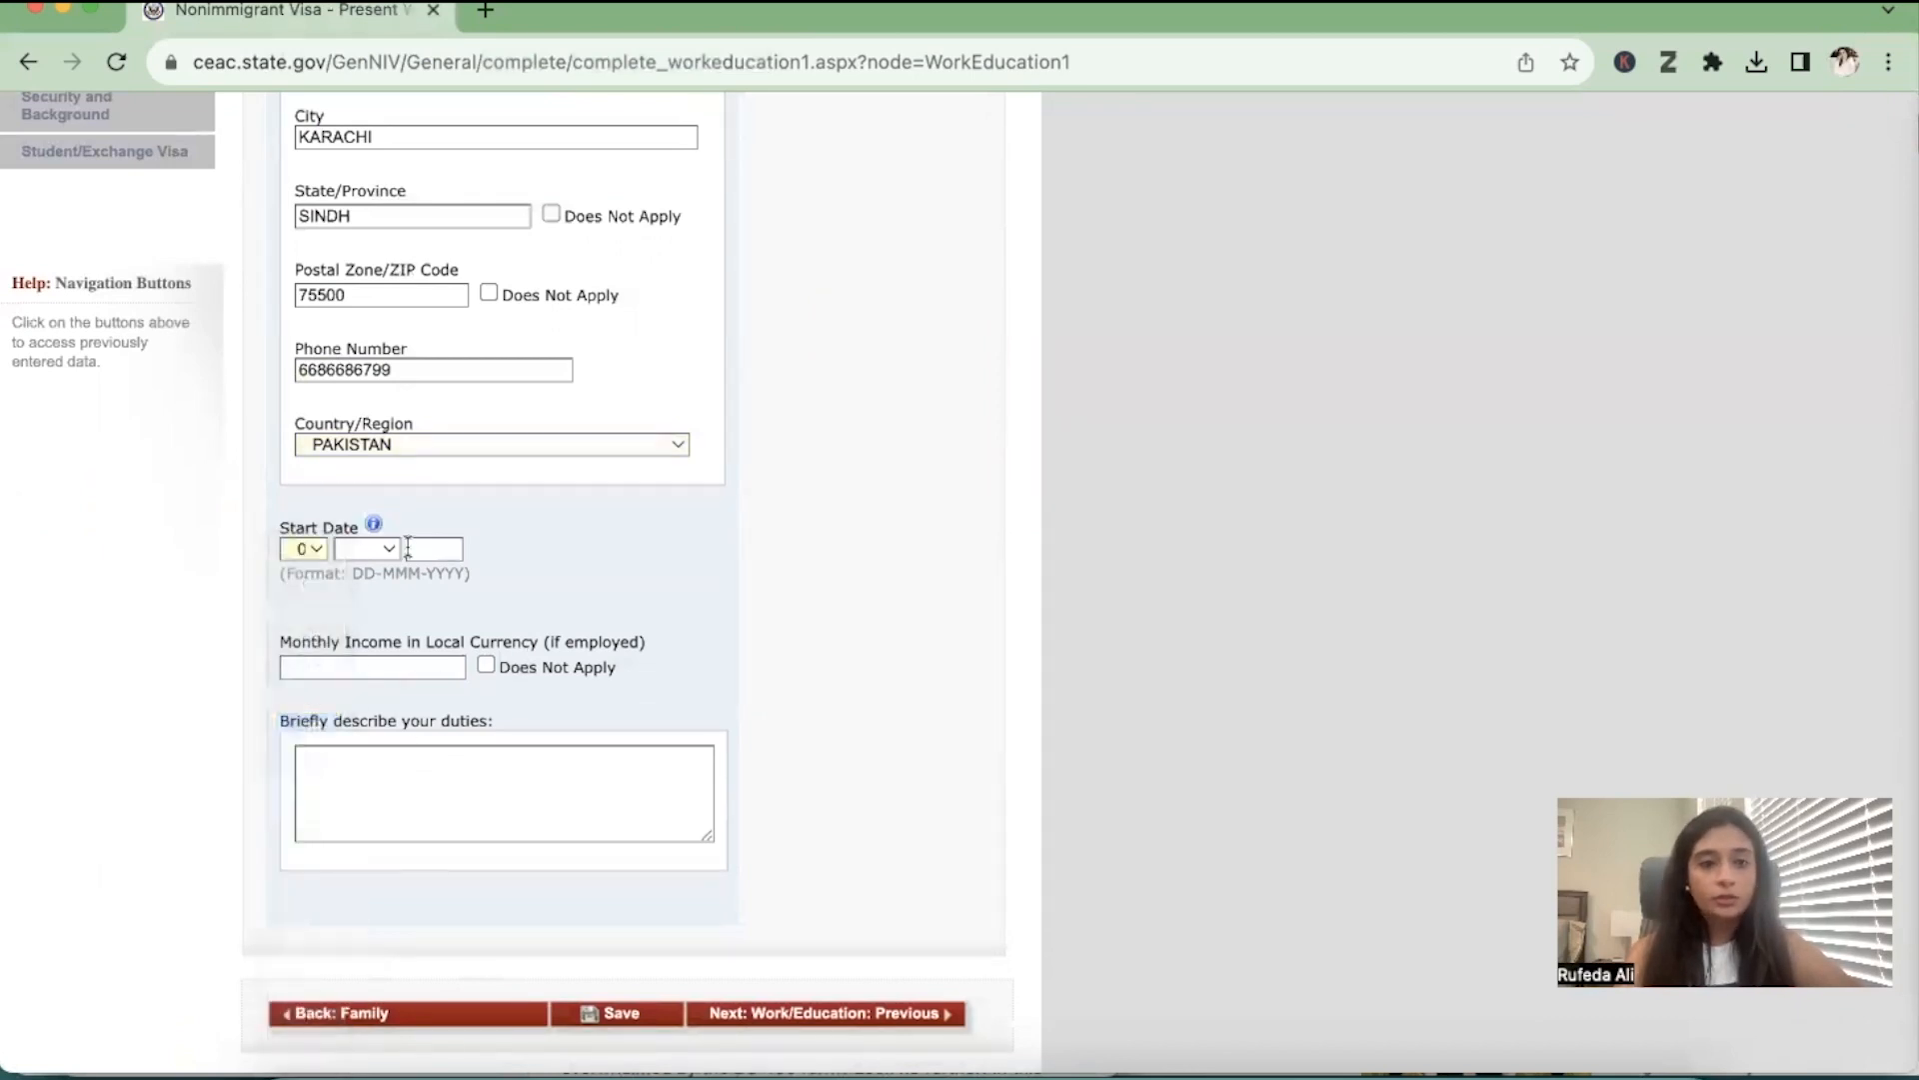
{"action": "left_click", "coordinate": [384, 548]}
{"action": "left_click", "coordinate": [370, 636]}
{"action": "left_click", "coordinate": [424, 548]}
{"action": "type", "text": "2017"}
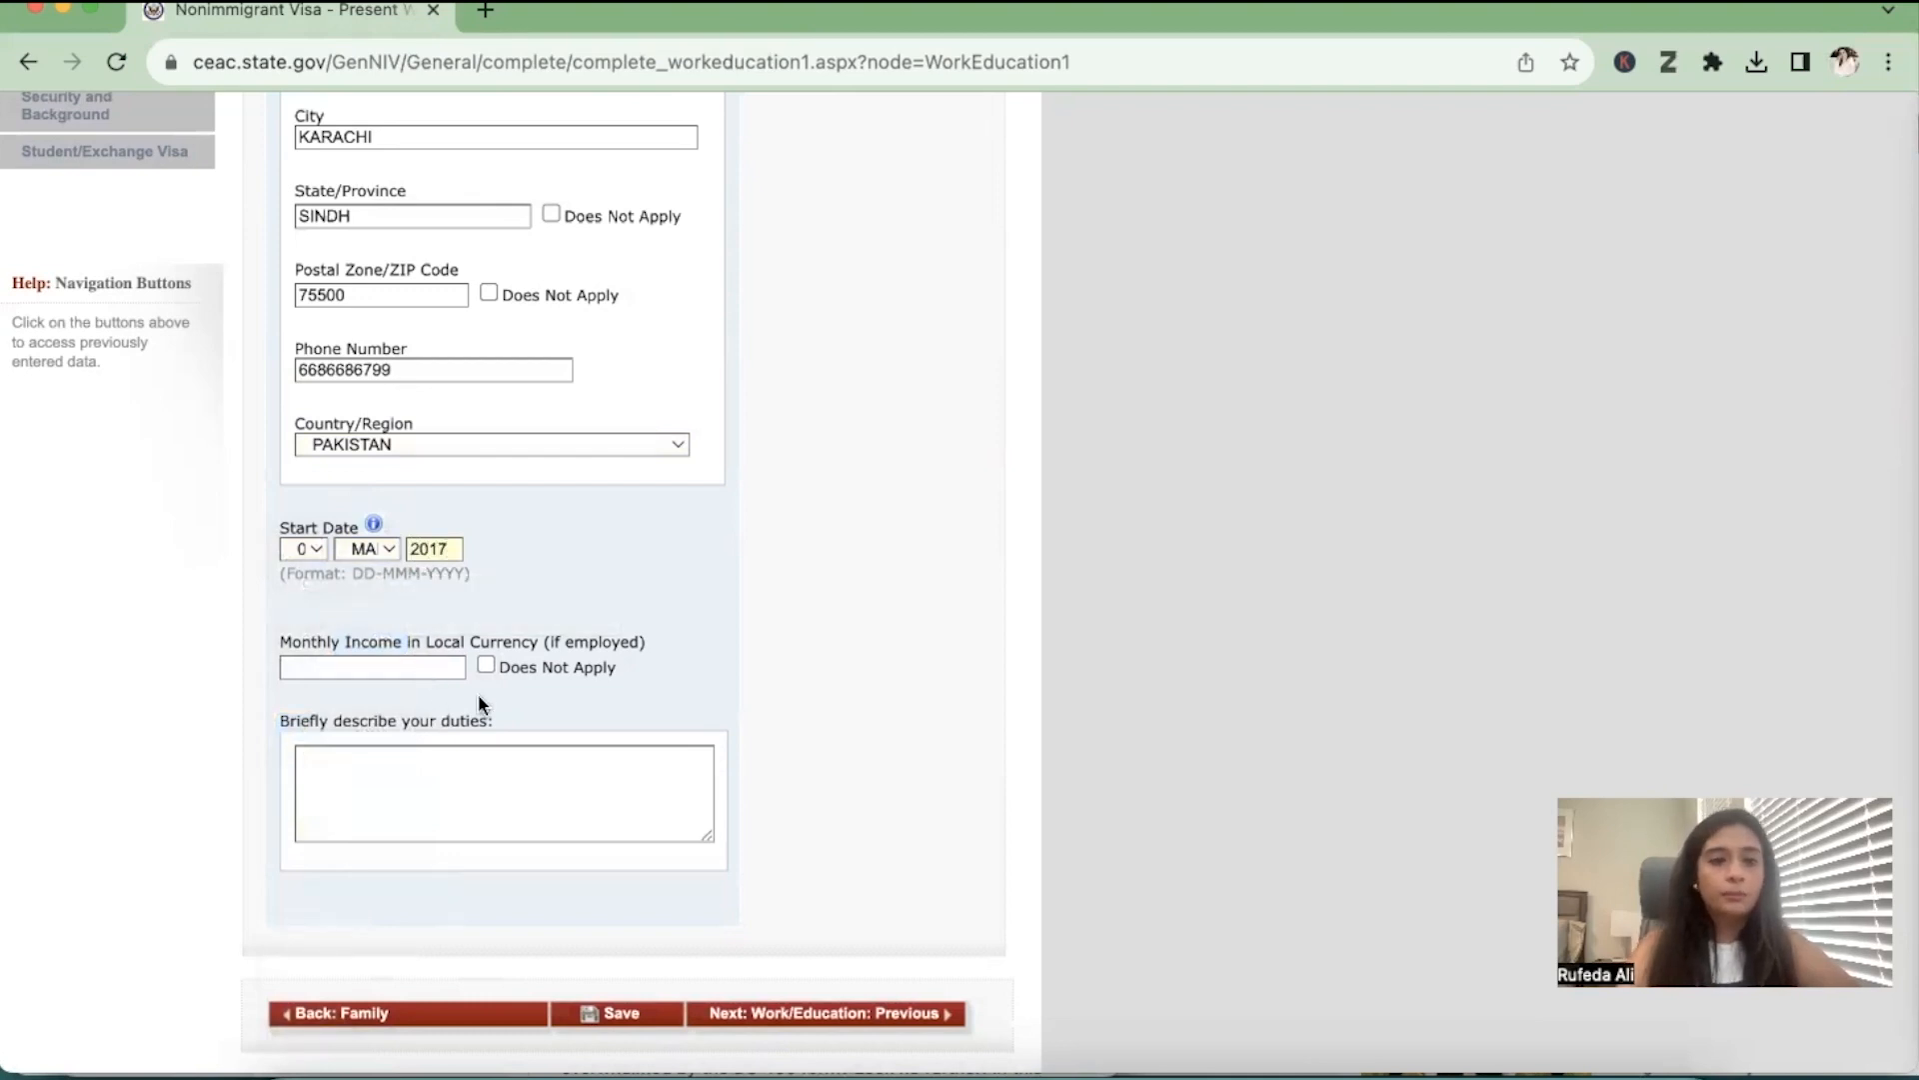
{"action": "left_click", "coordinate": [486, 664]}
Describe the present duties as HIGH SCHOOL STUDENT
{"action": "left_click", "coordinate": [435, 771]}
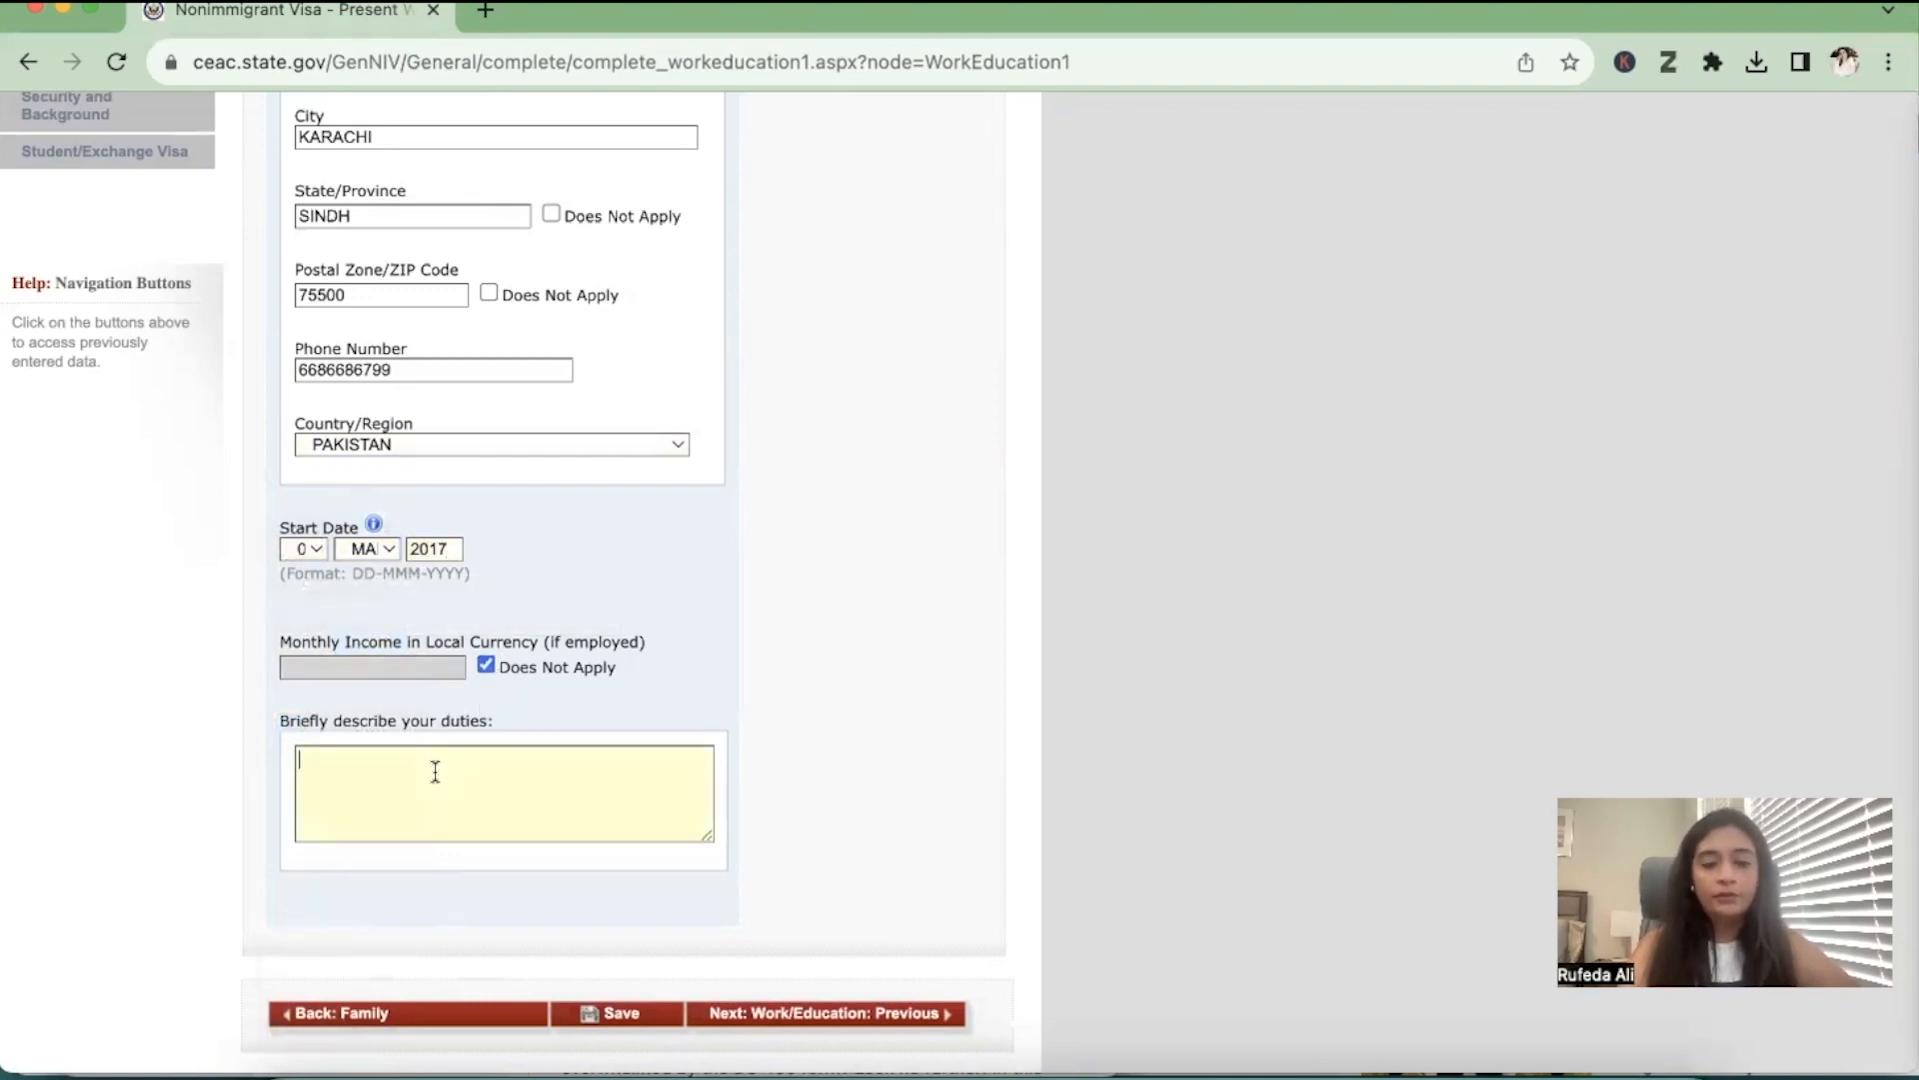
{"action": "type", "text": "HIGH SCHOOL STUDENT"}
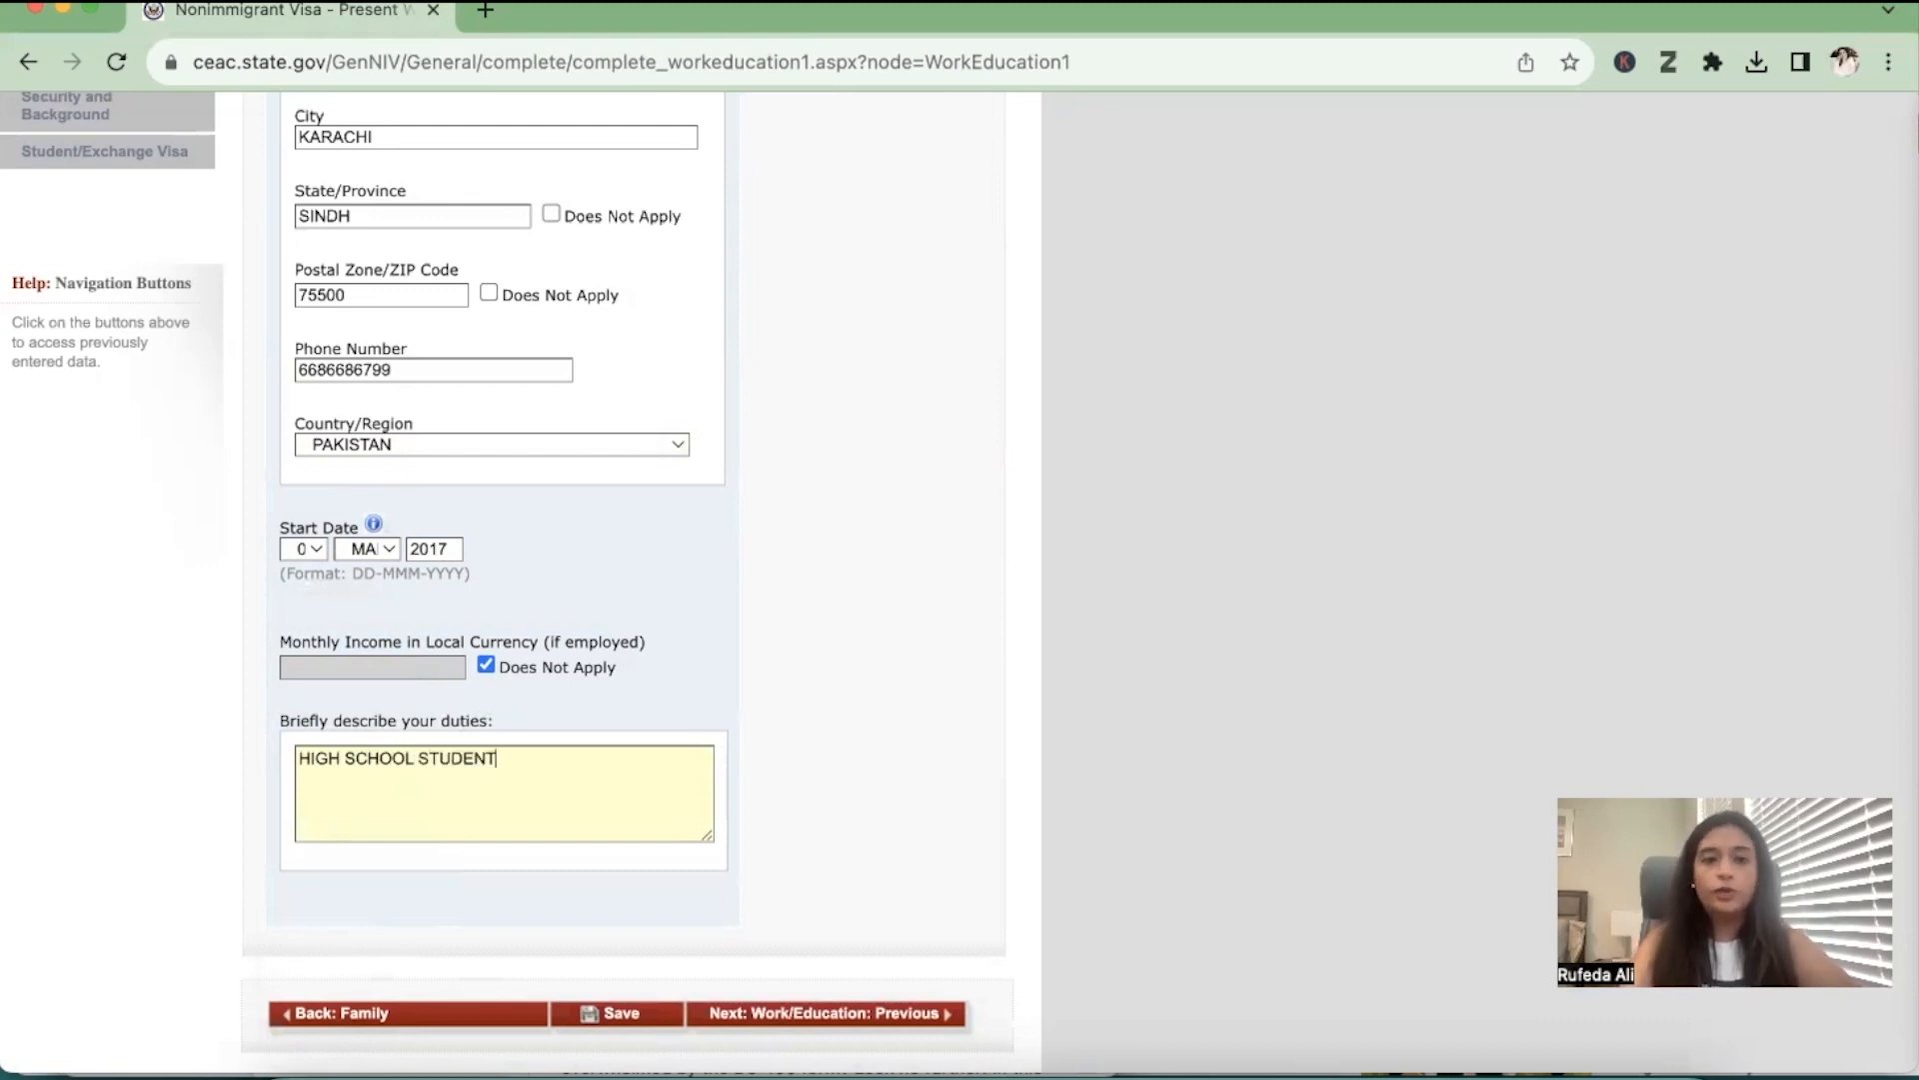
Continue to the previous work/education page and answer No to previous employment and to attending secondary-level or higher institutions
{"action": "left_click", "coordinate": [828, 1015]}
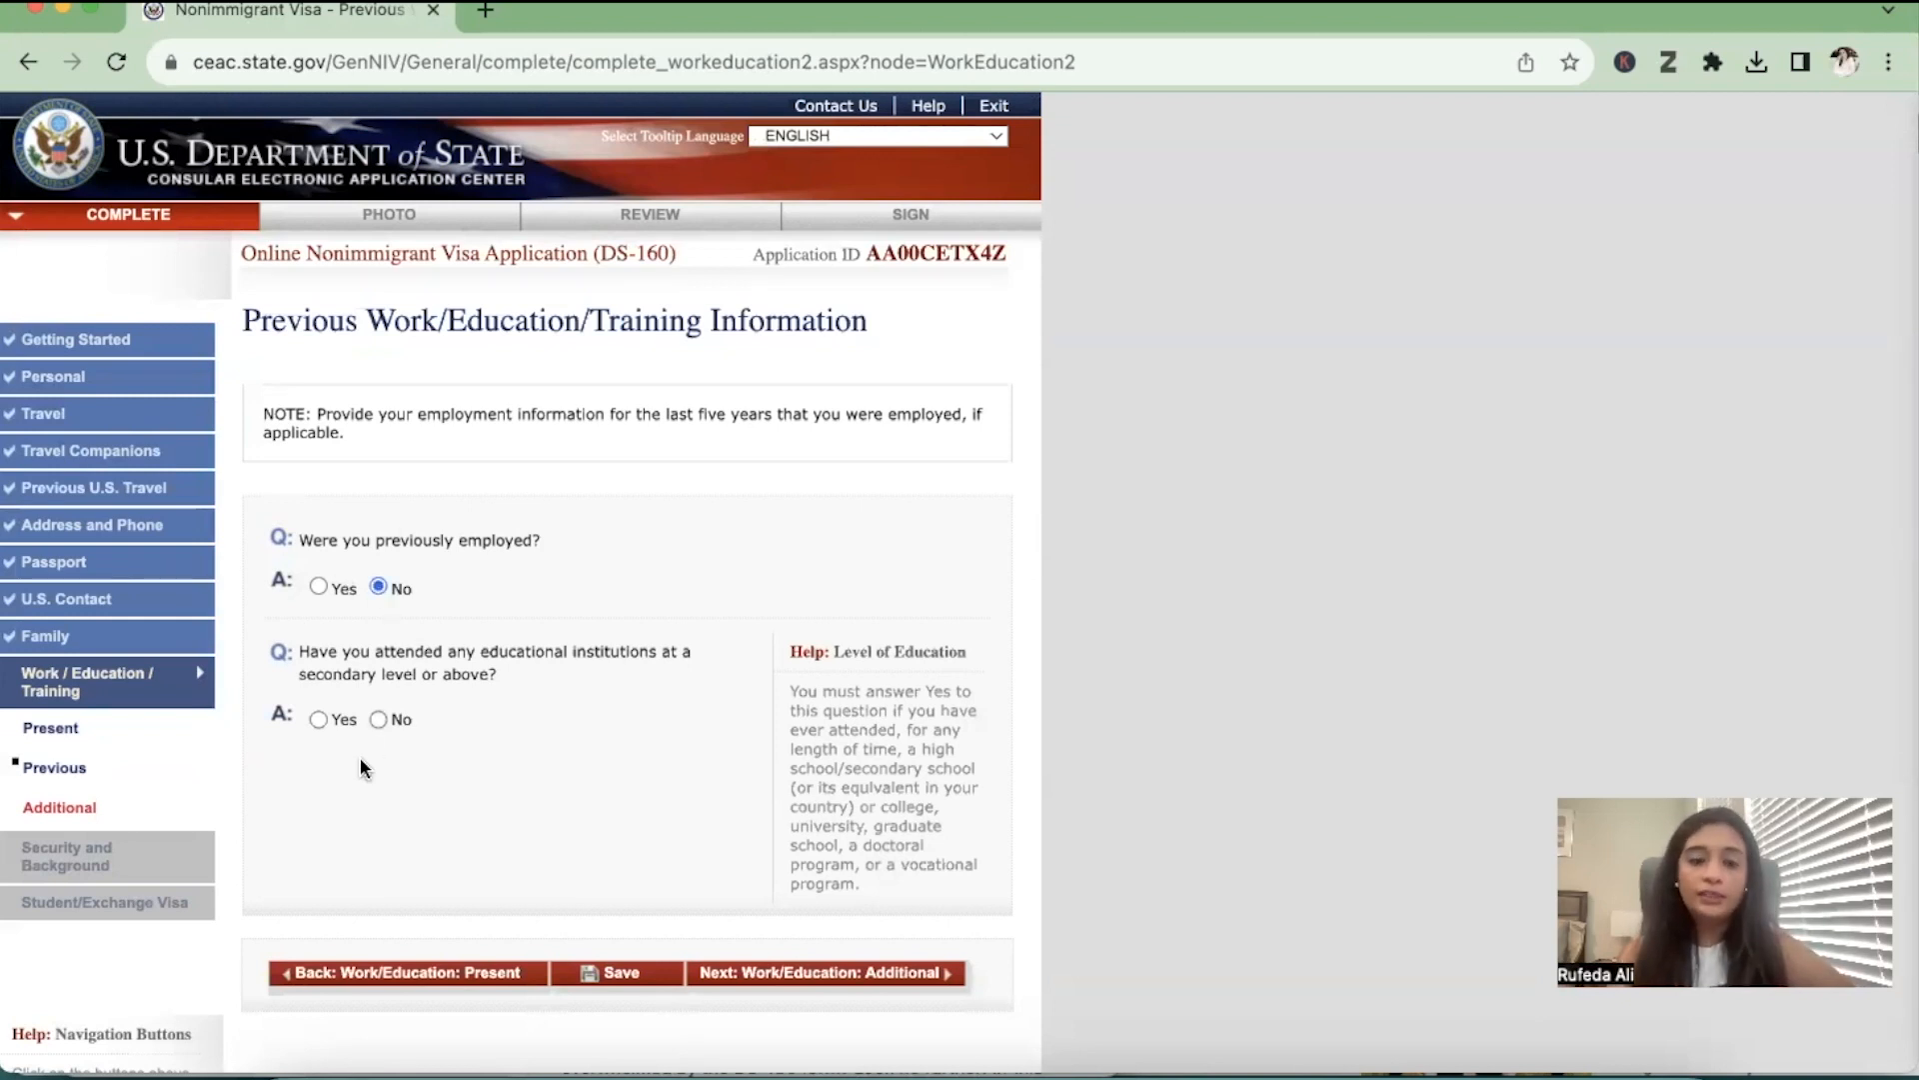
{"action": "scroll", "coordinate": [360, 759], "scroll_direction": "down", "scroll_amount": 1}
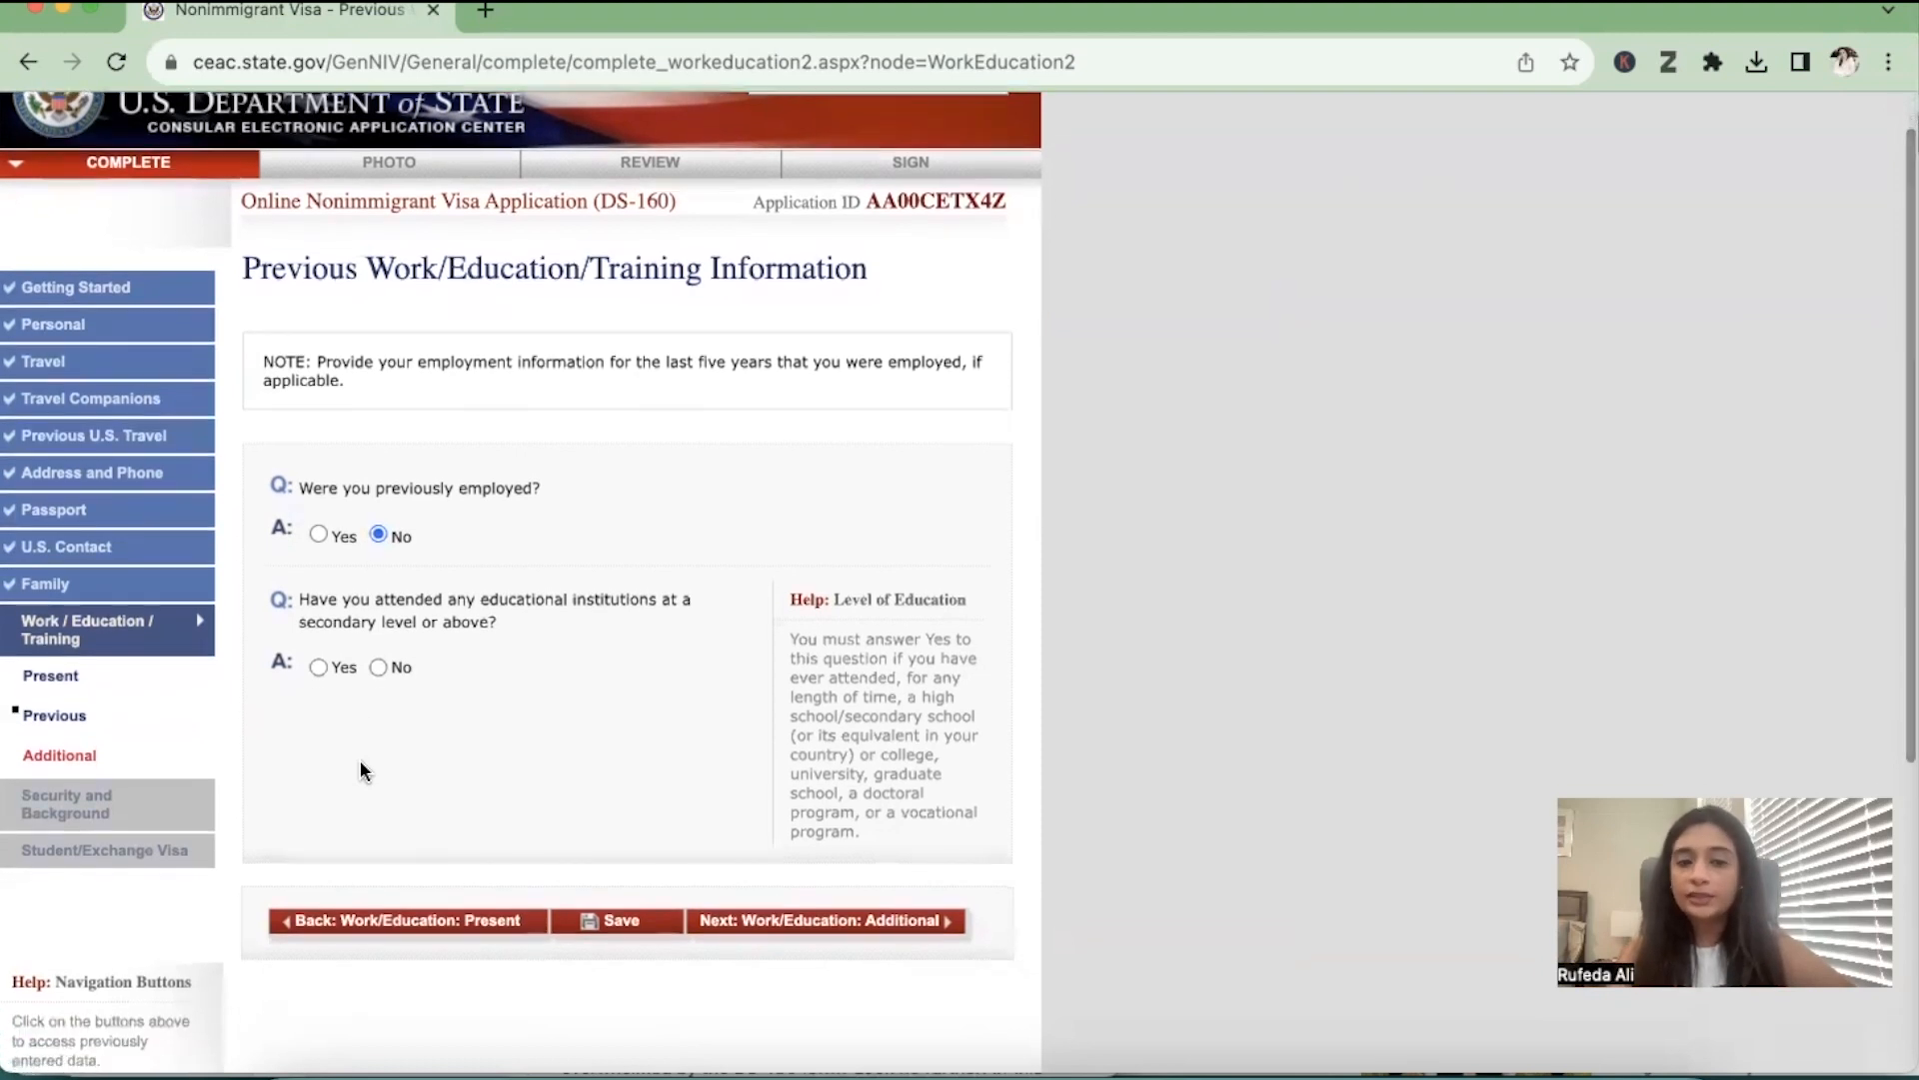
{"action": "left_click", "coordinate": [377, 668]}
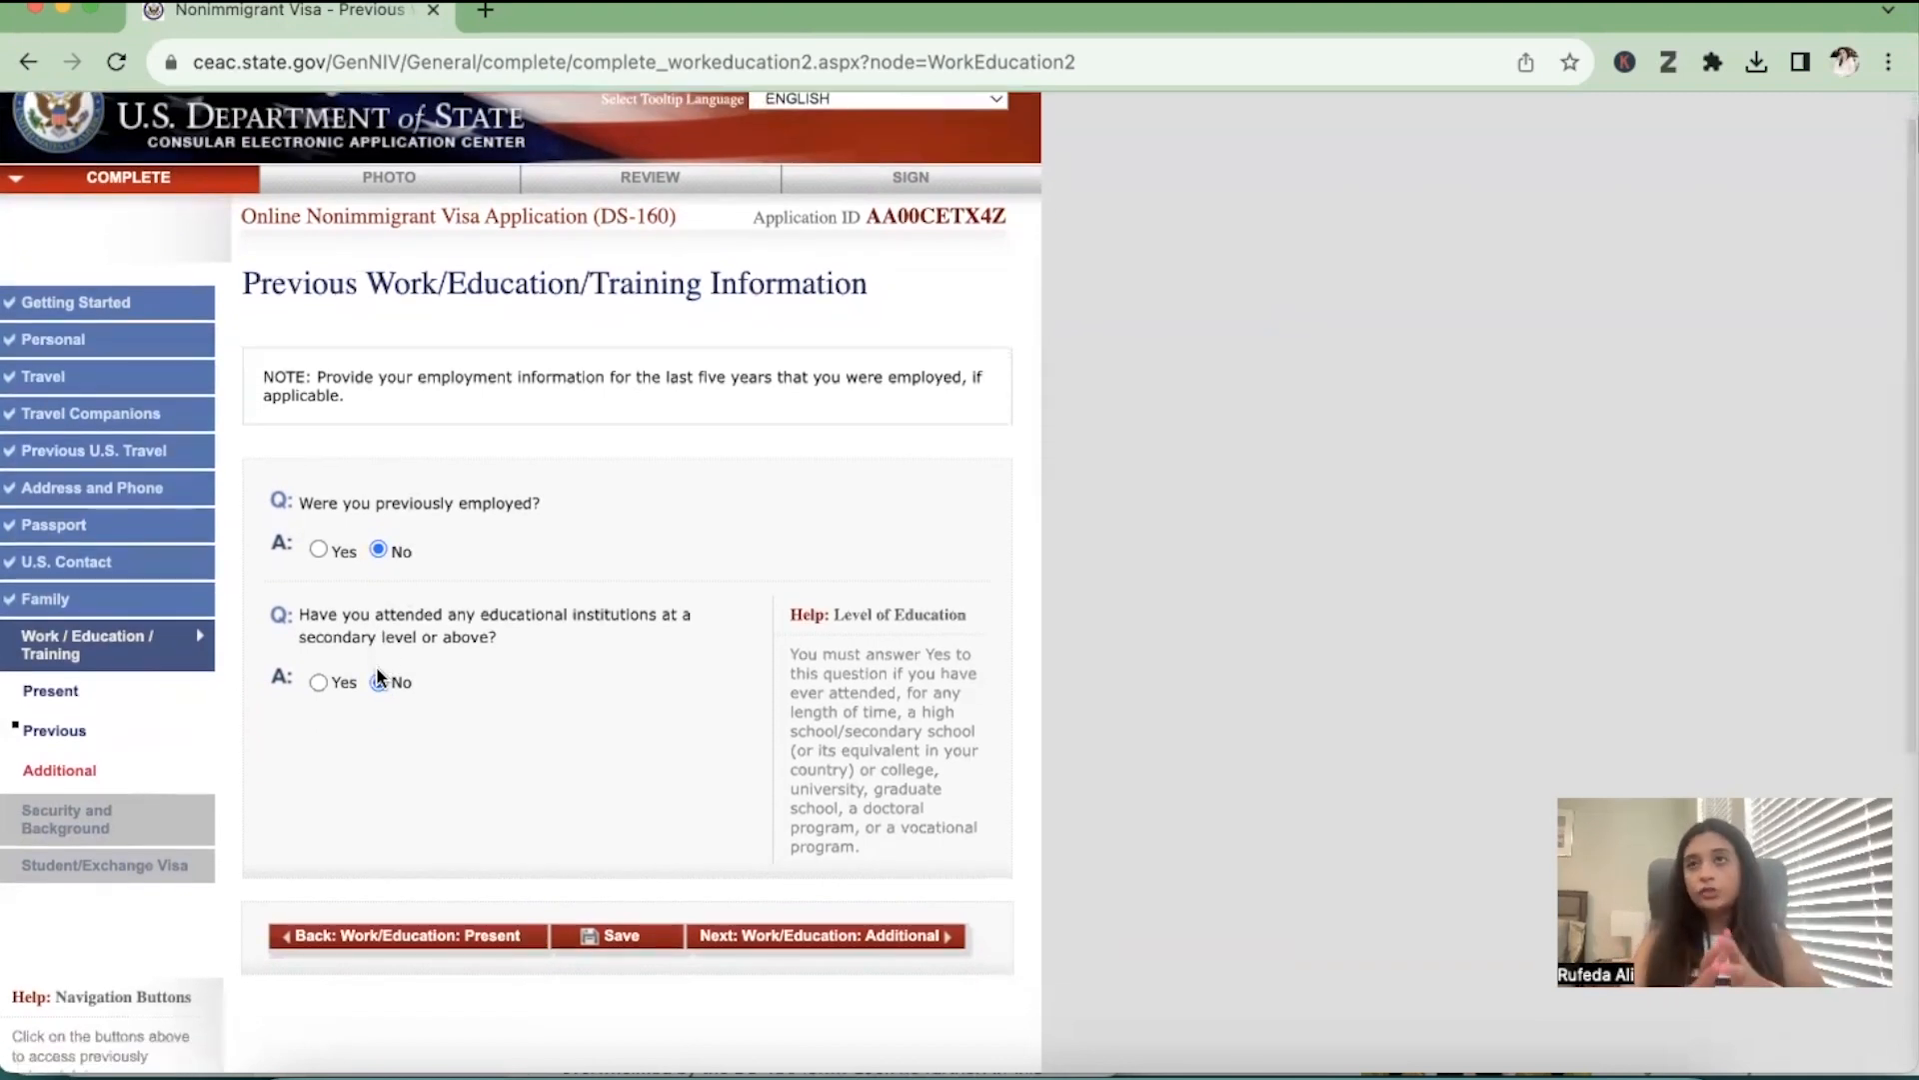
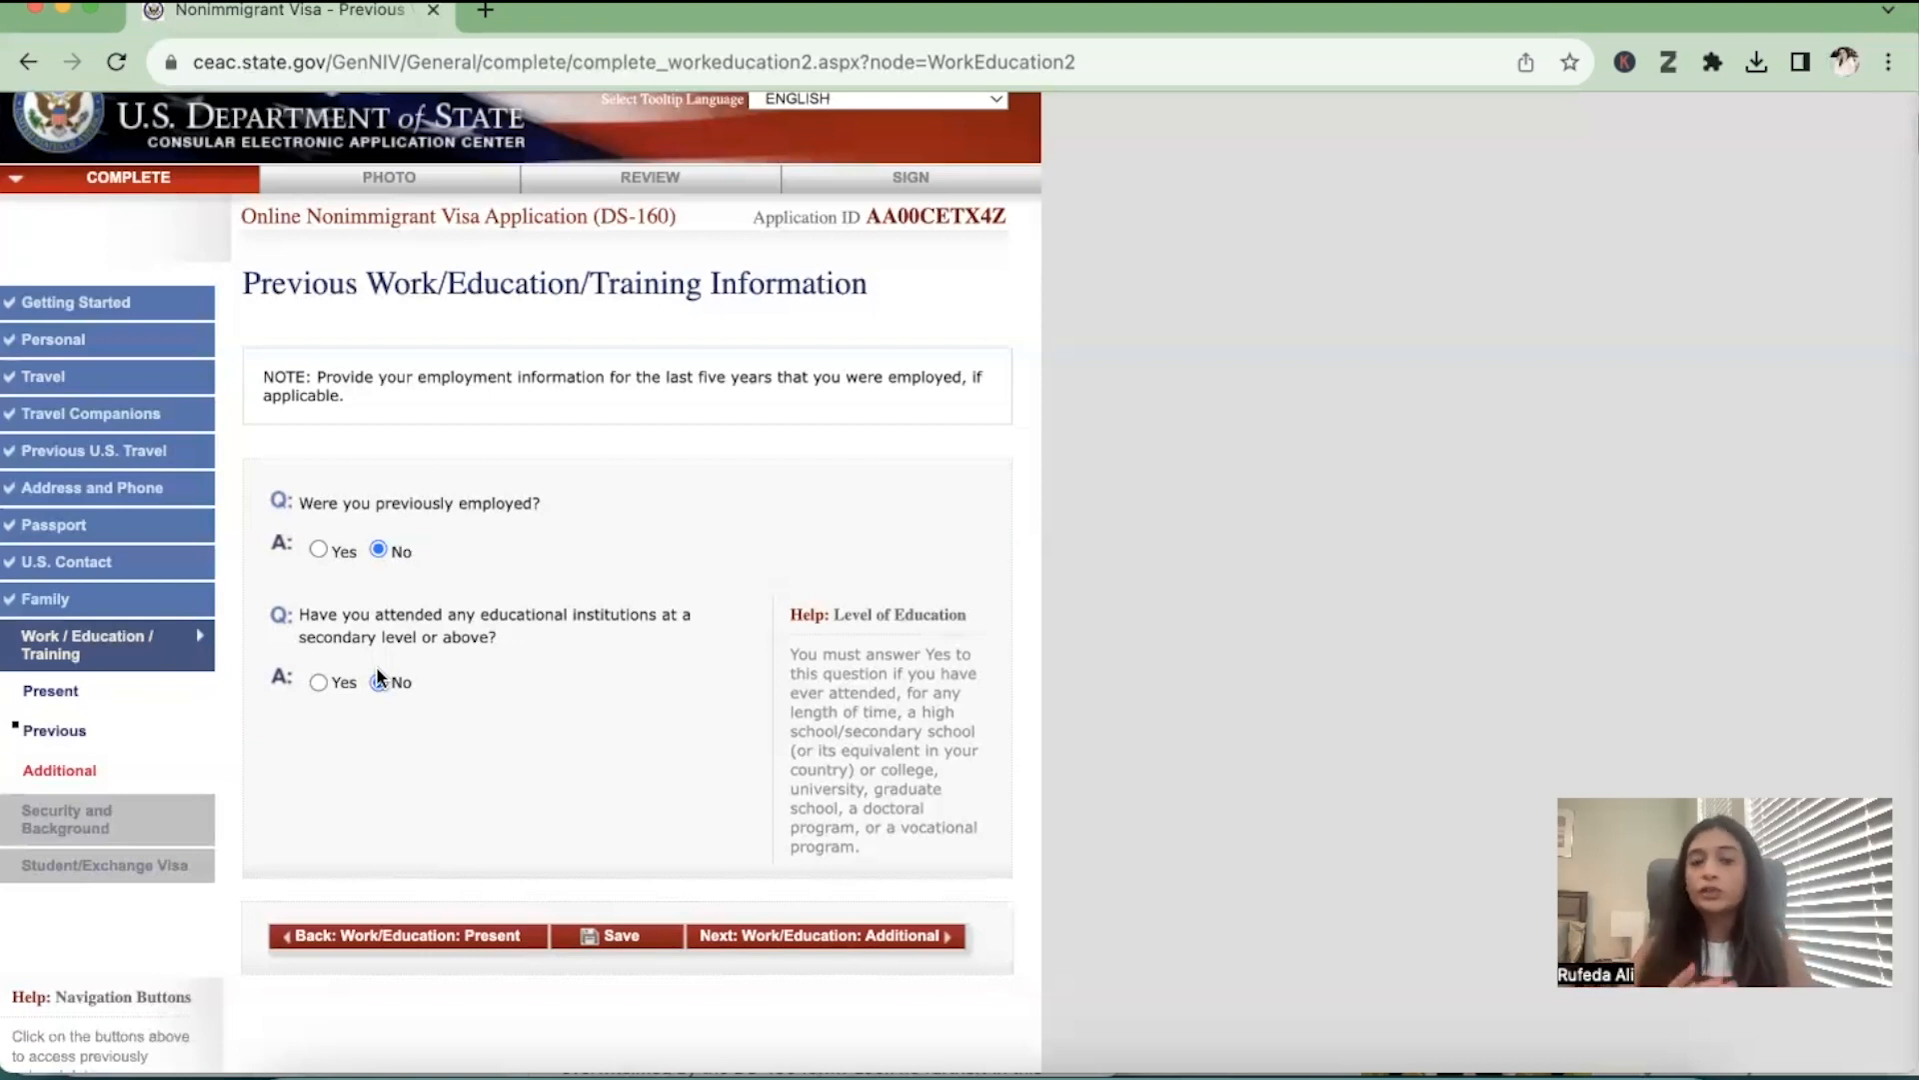
{"action": "left_click", "coordinate": [316, 681]}
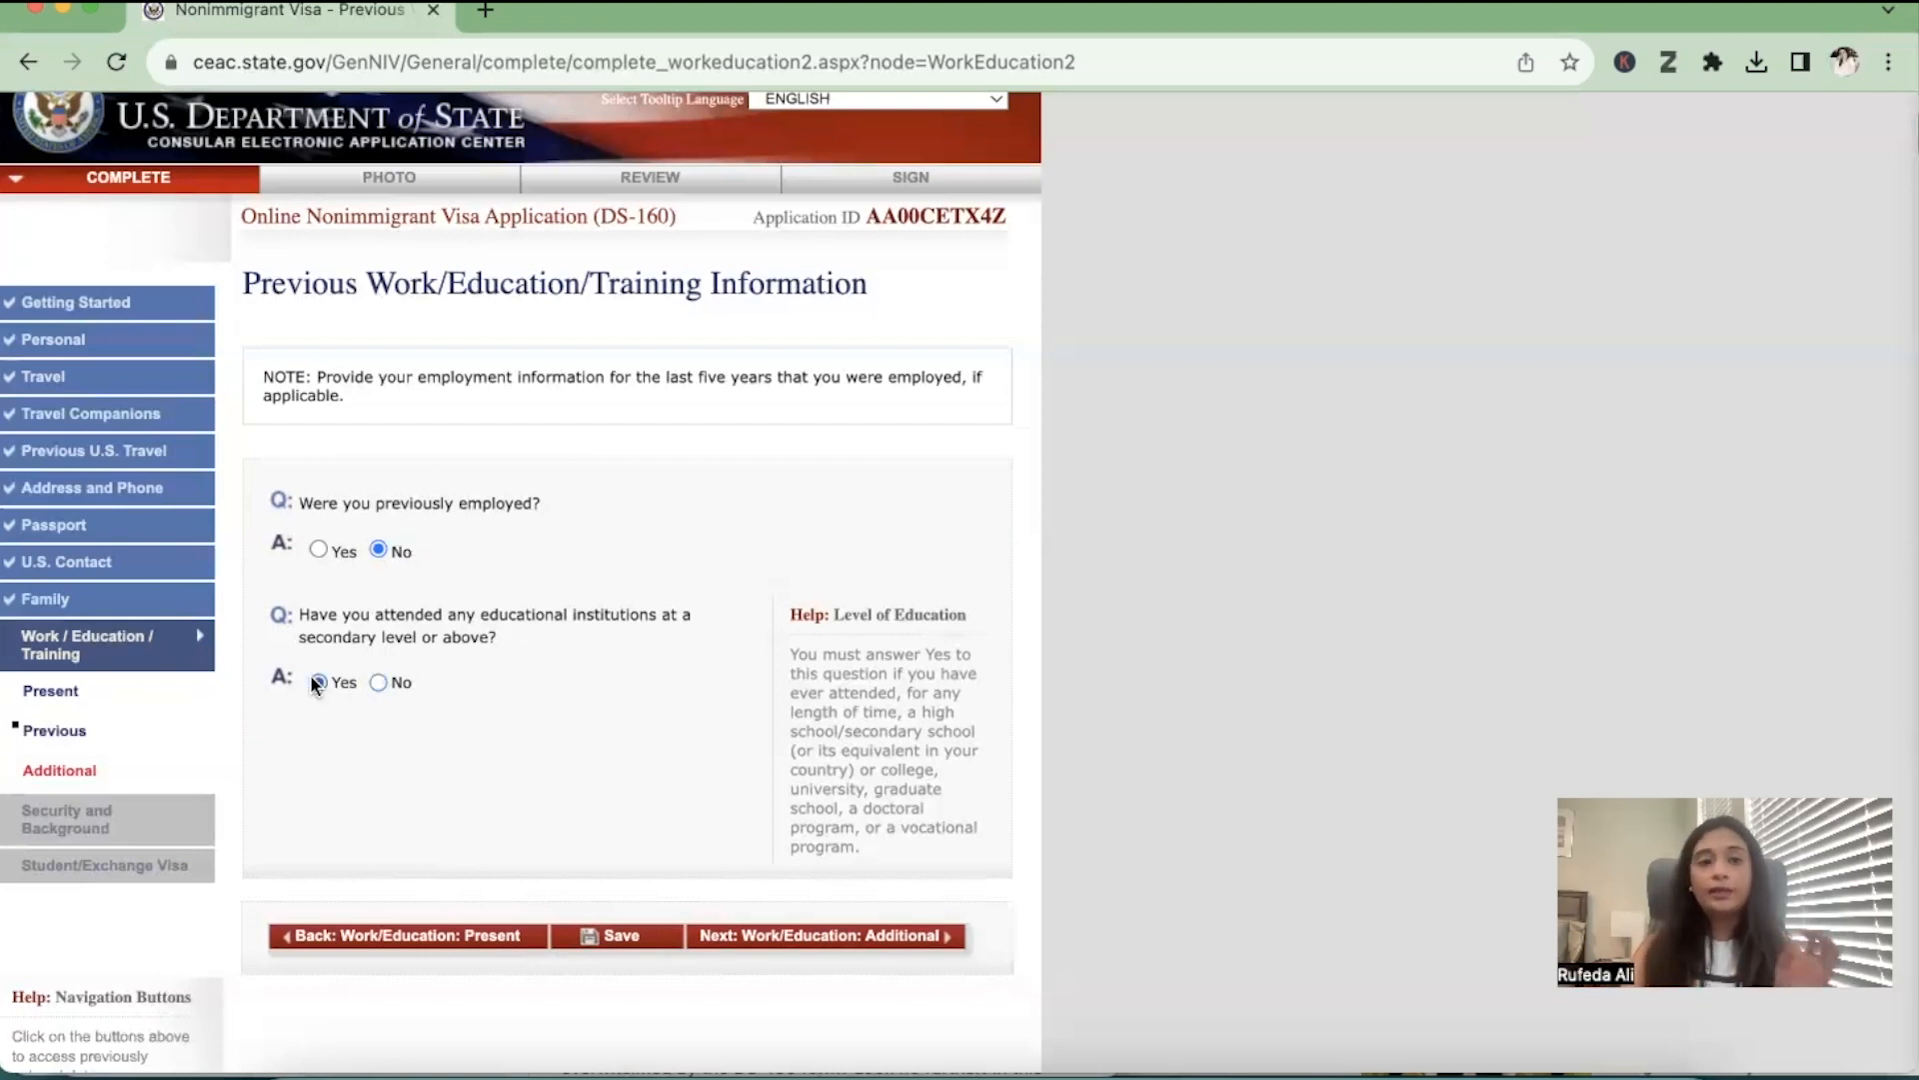
{"action": "scroll", "coordinate": [466, 553], "scroll_direction": "down", "scroll_amount": 3}
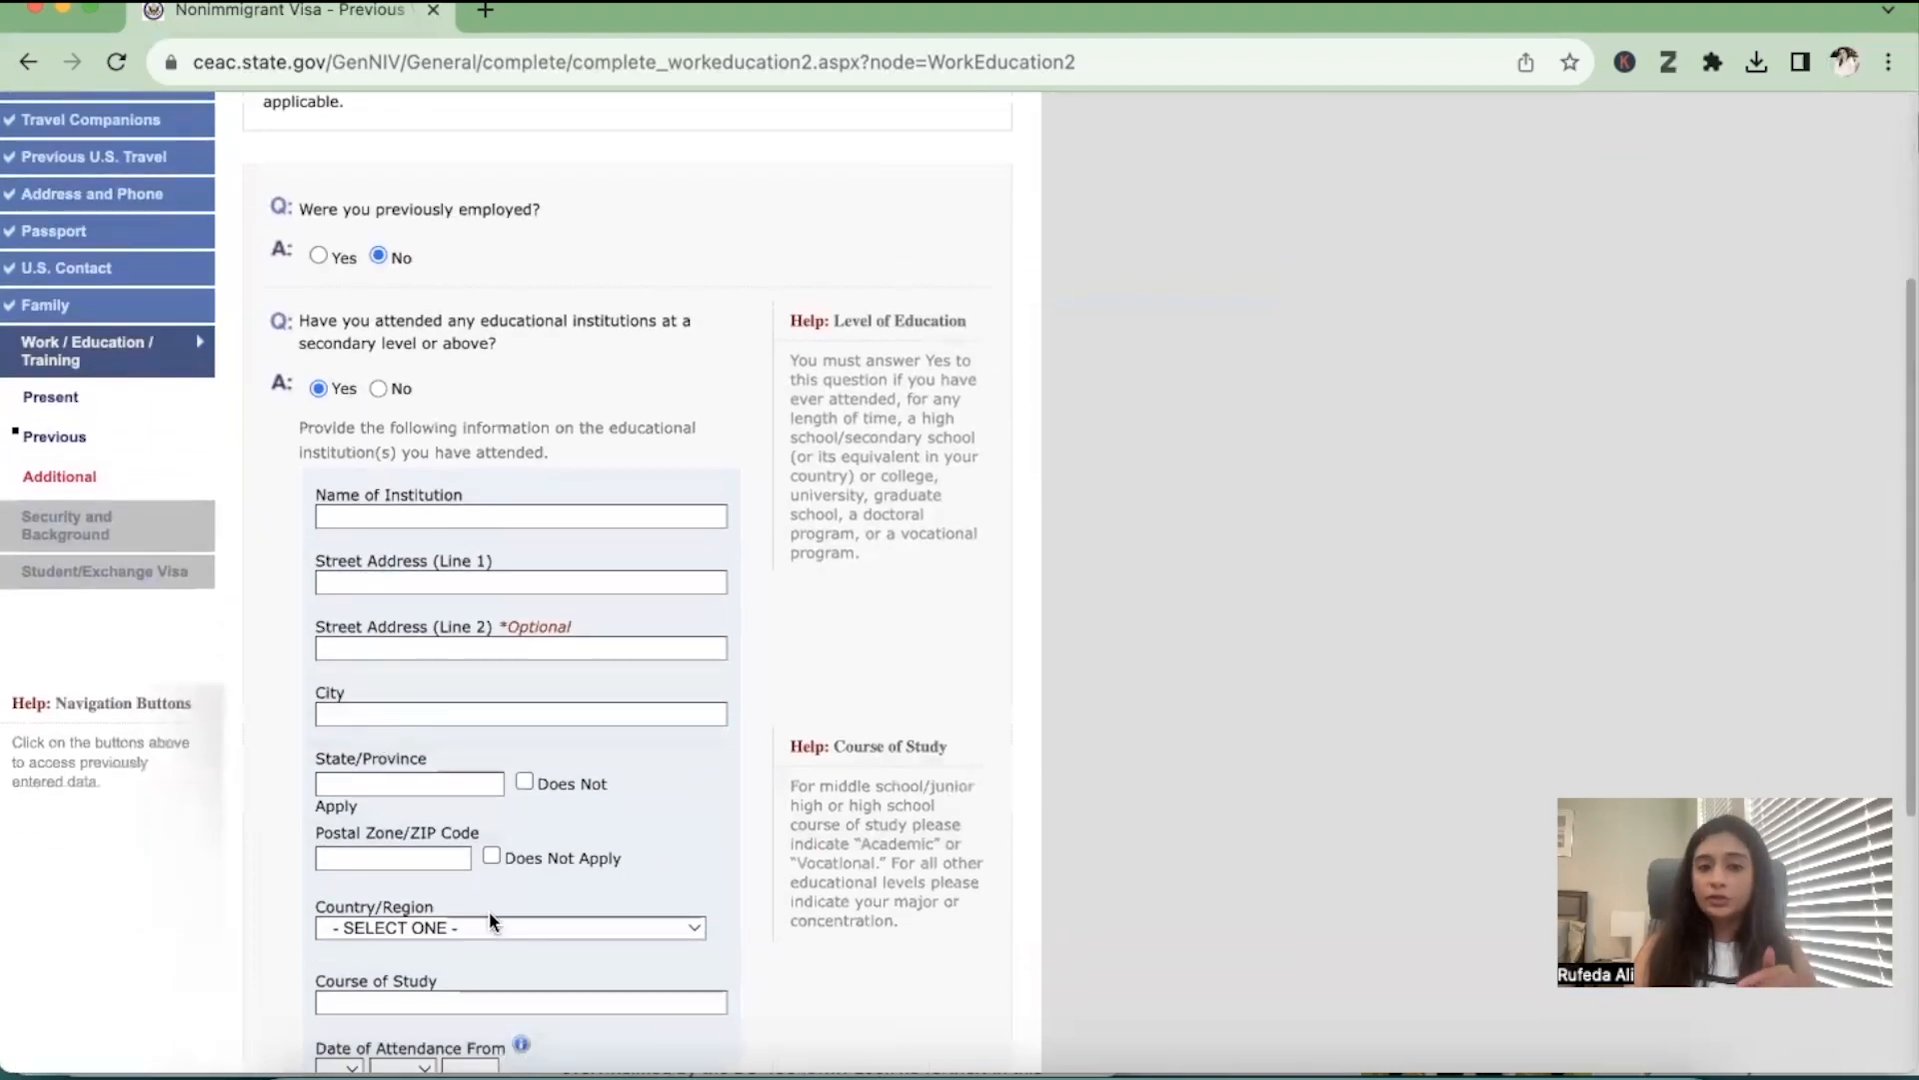
{"action": "scroll", "coordinate": [489, 910], "scroll_direction": "down", "scroll_amount": 3}
{"action": "scroll", "coordinate": [489, 911], "scroll_direction": "up", "scroll_amount": 3}
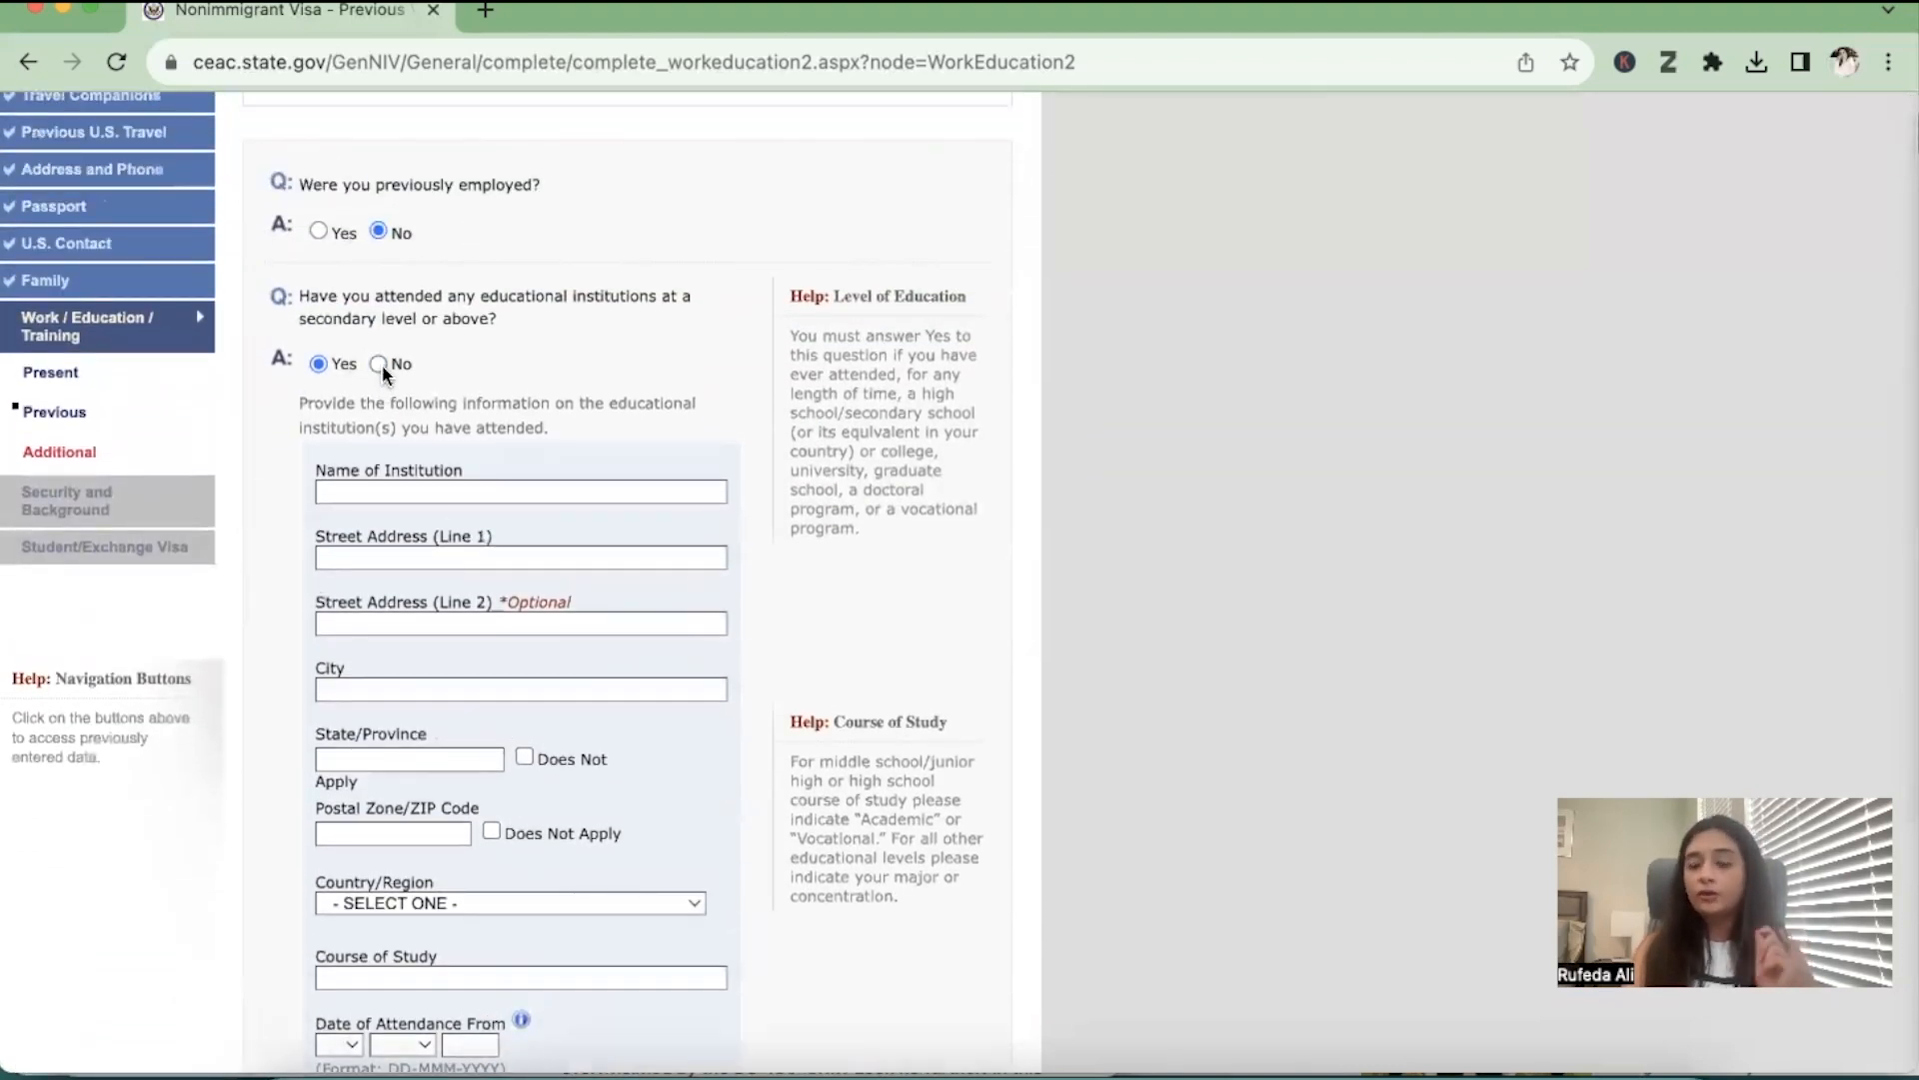
{"action": "left_click", "coordinate": [379, 365]}
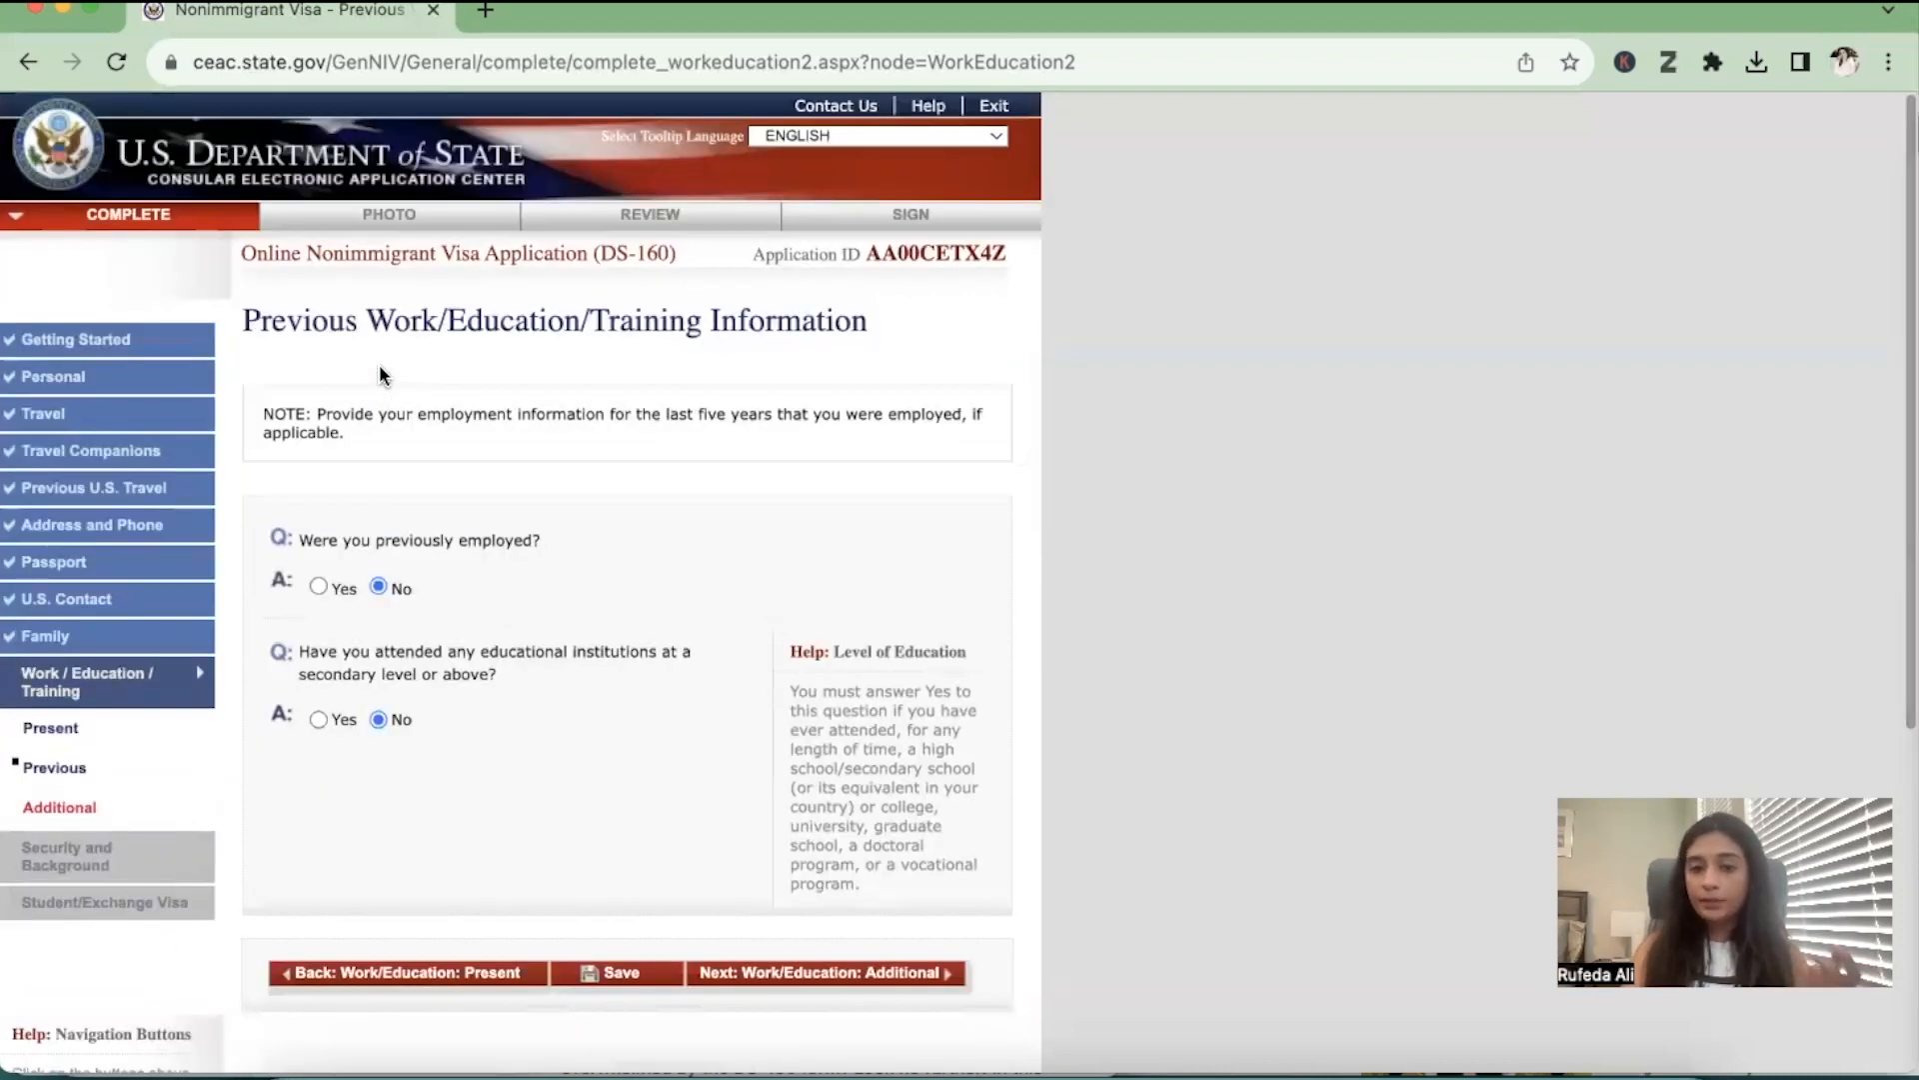
Continue to the additional work/education/training page and answer No to belonging to a clan or tribe
{"action": "left_click", "coordinate": [927, 982]}
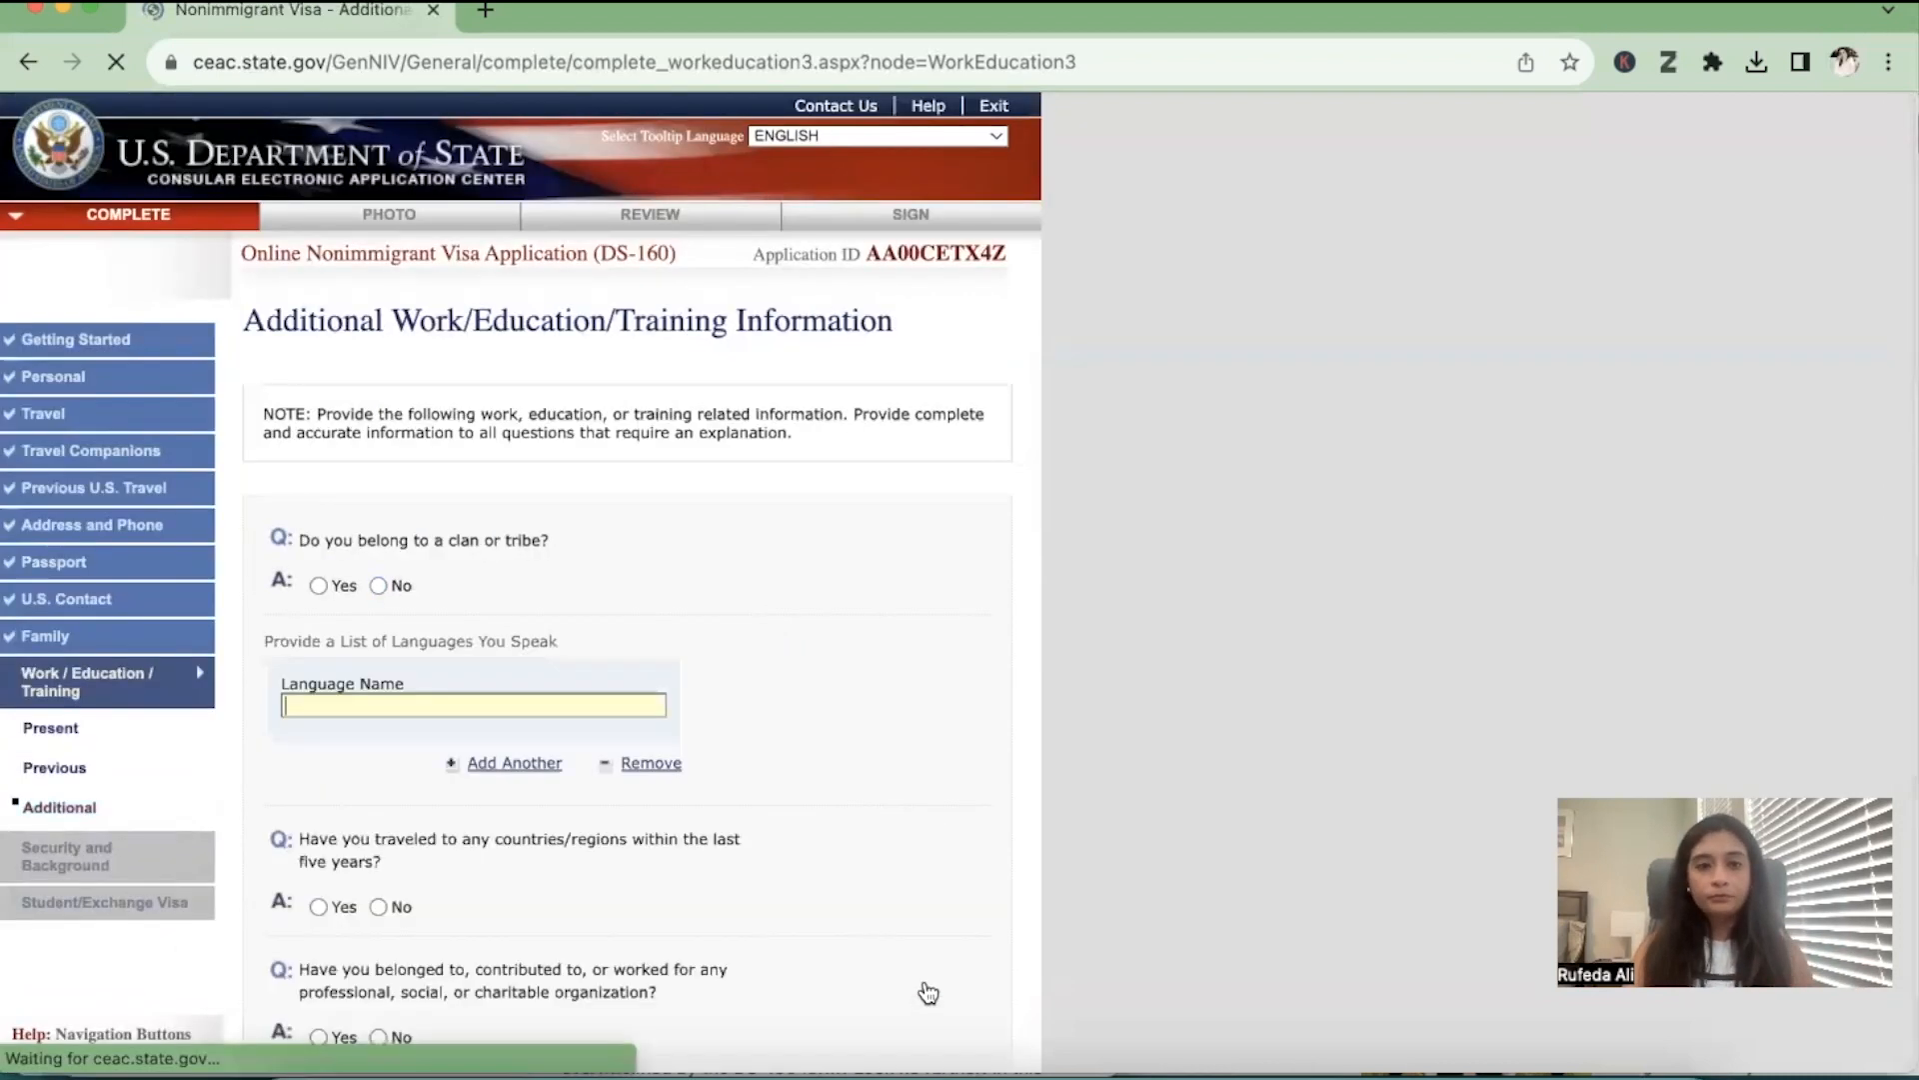
{"action": "scroll", "coordinate": [929, 991], "scroll_direction": "down", "scroll_amount": 2}
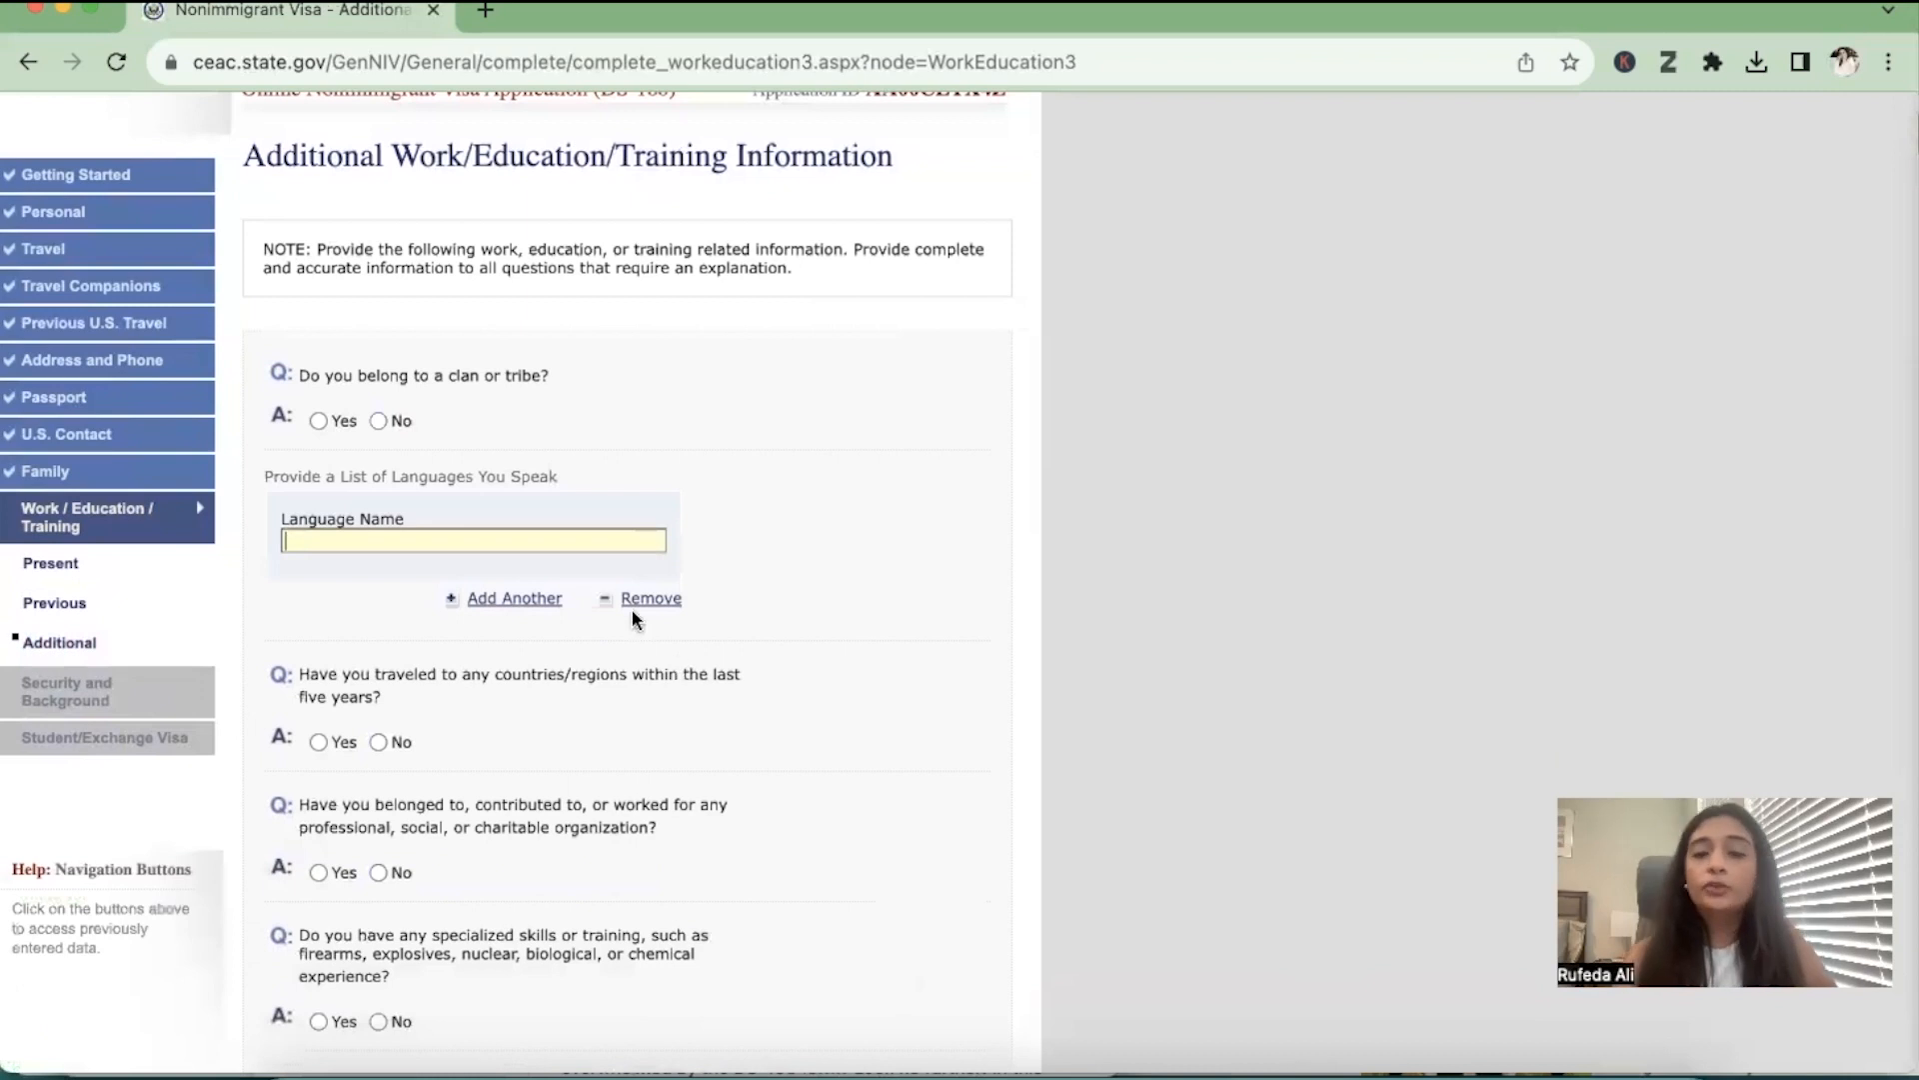
{"action": "left_click", "coordinate": [379, 421]}
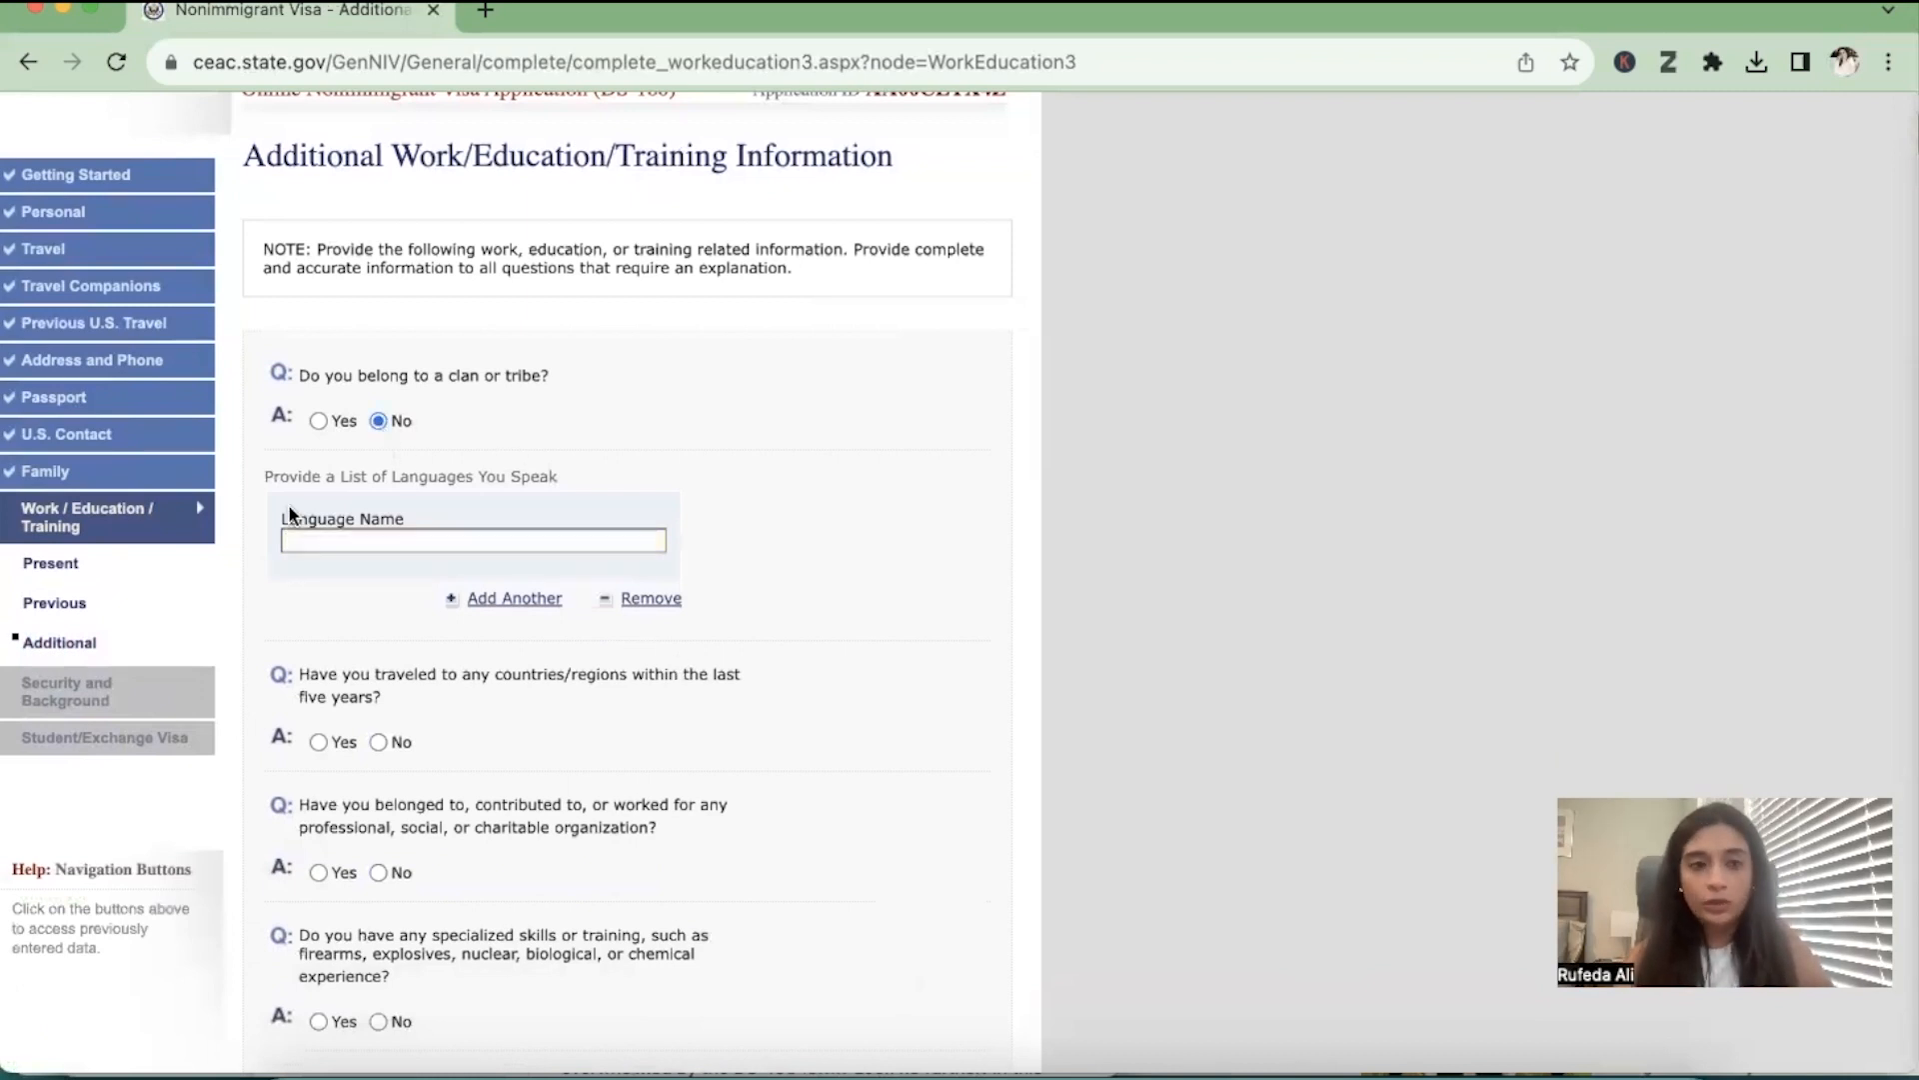
List URDU and ENGLISH as the languages spoken, adding a second language entry
{"action": "left_click", "coordinate": [416, 540]}
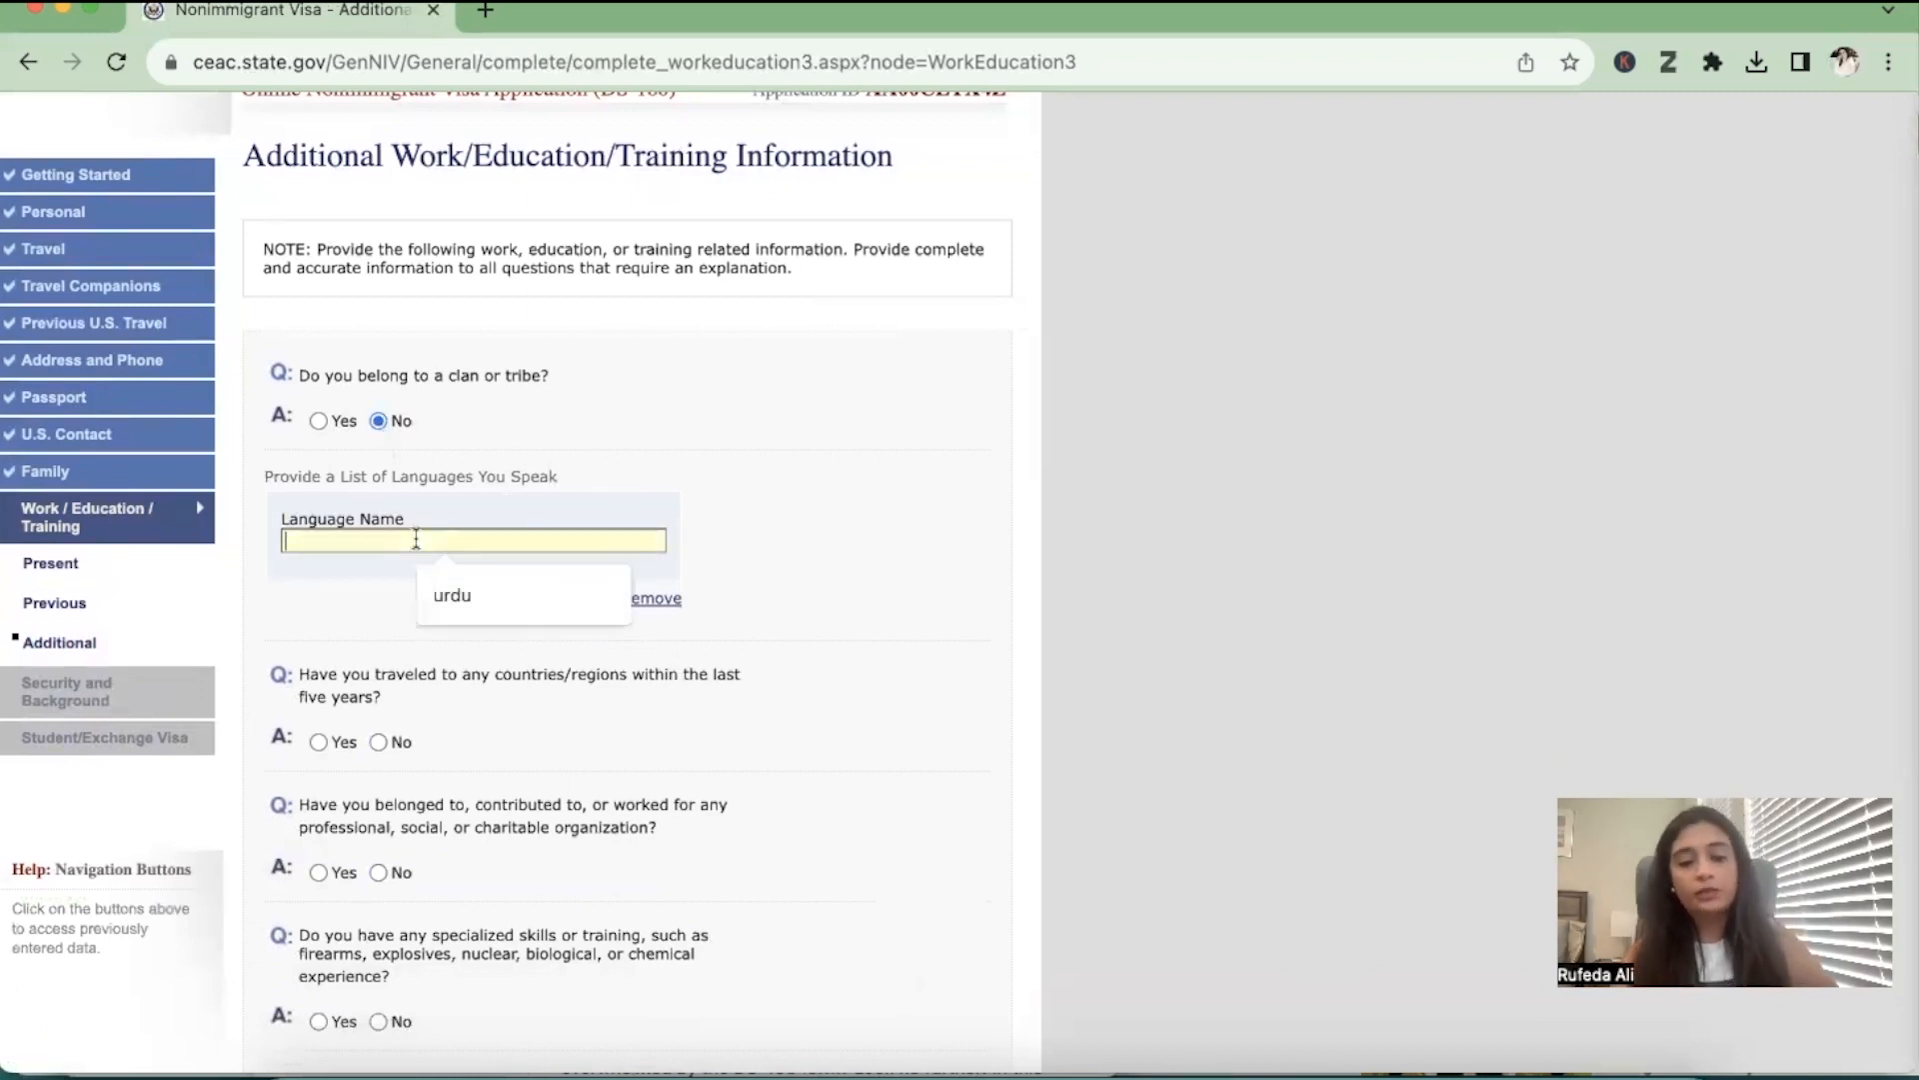
{"action": "type", "text": "URDU"}
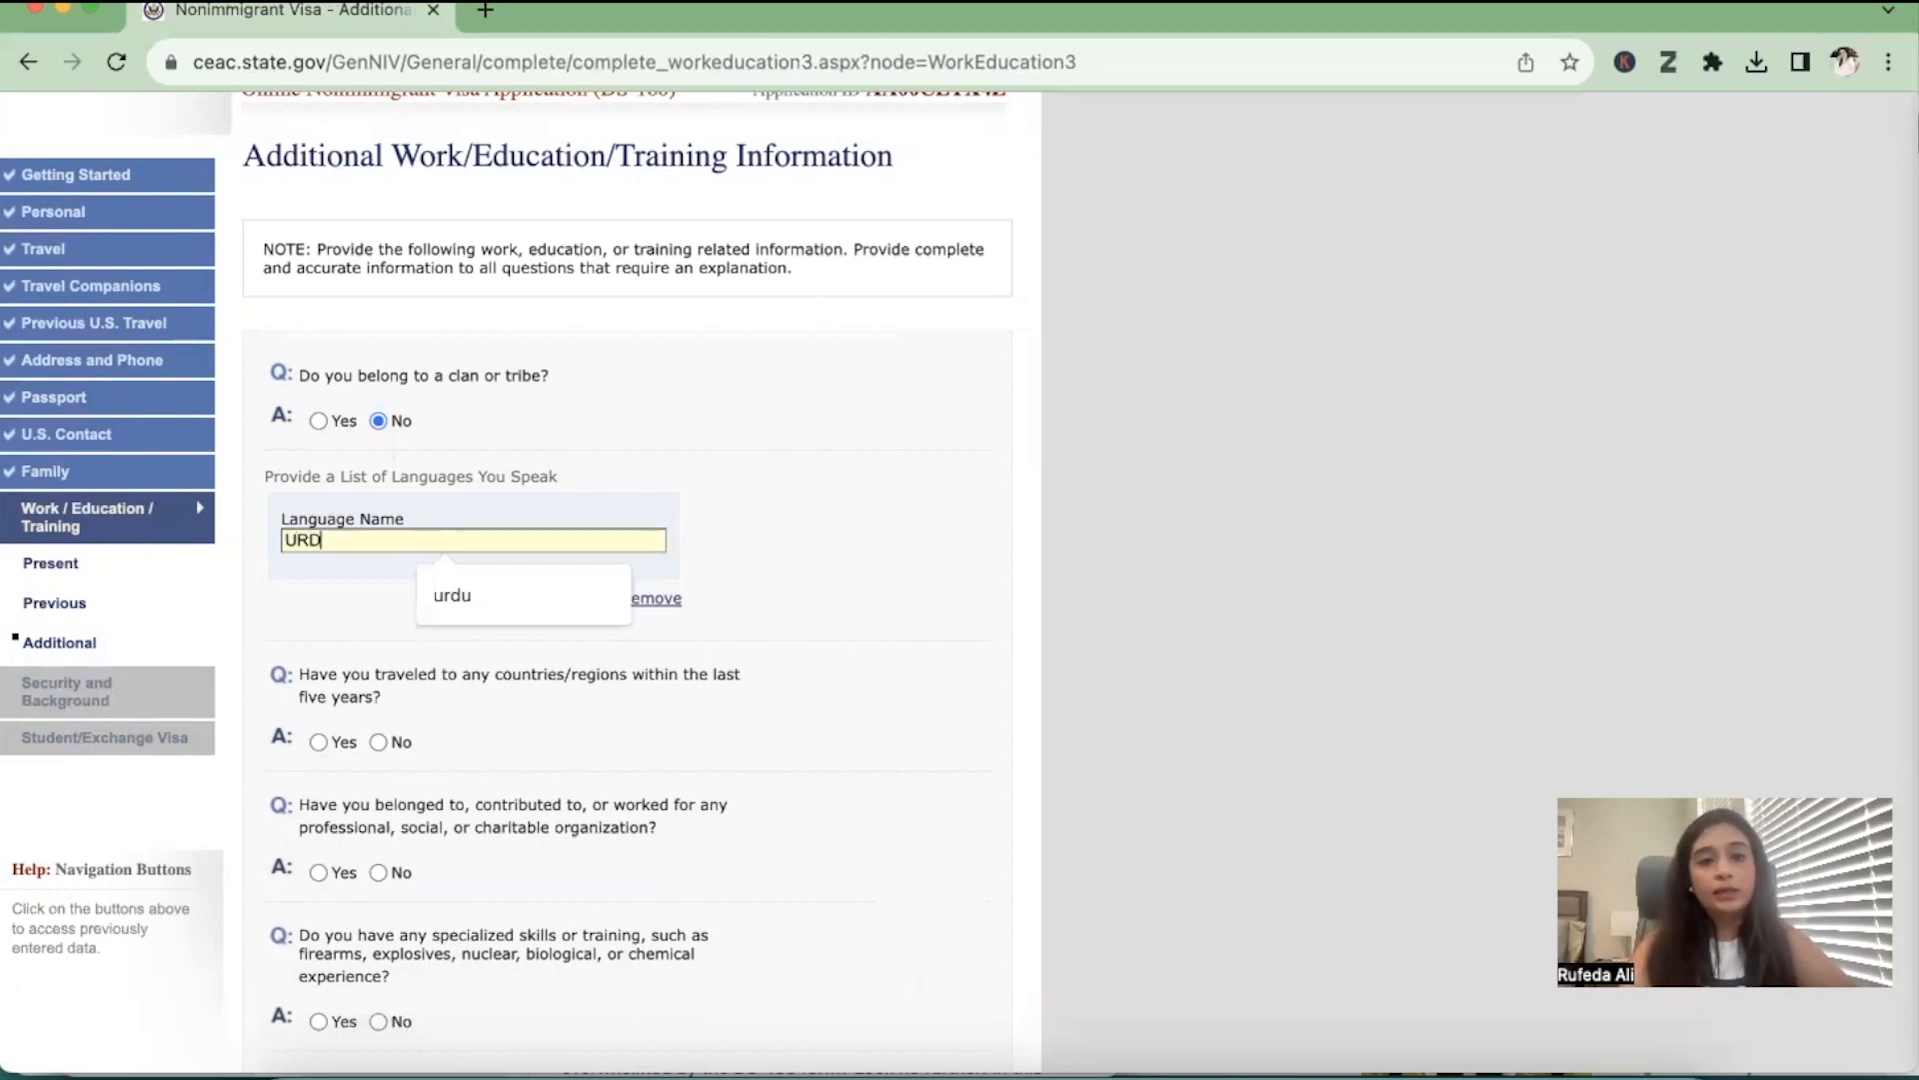
{"action": "key", "text": "Return"}
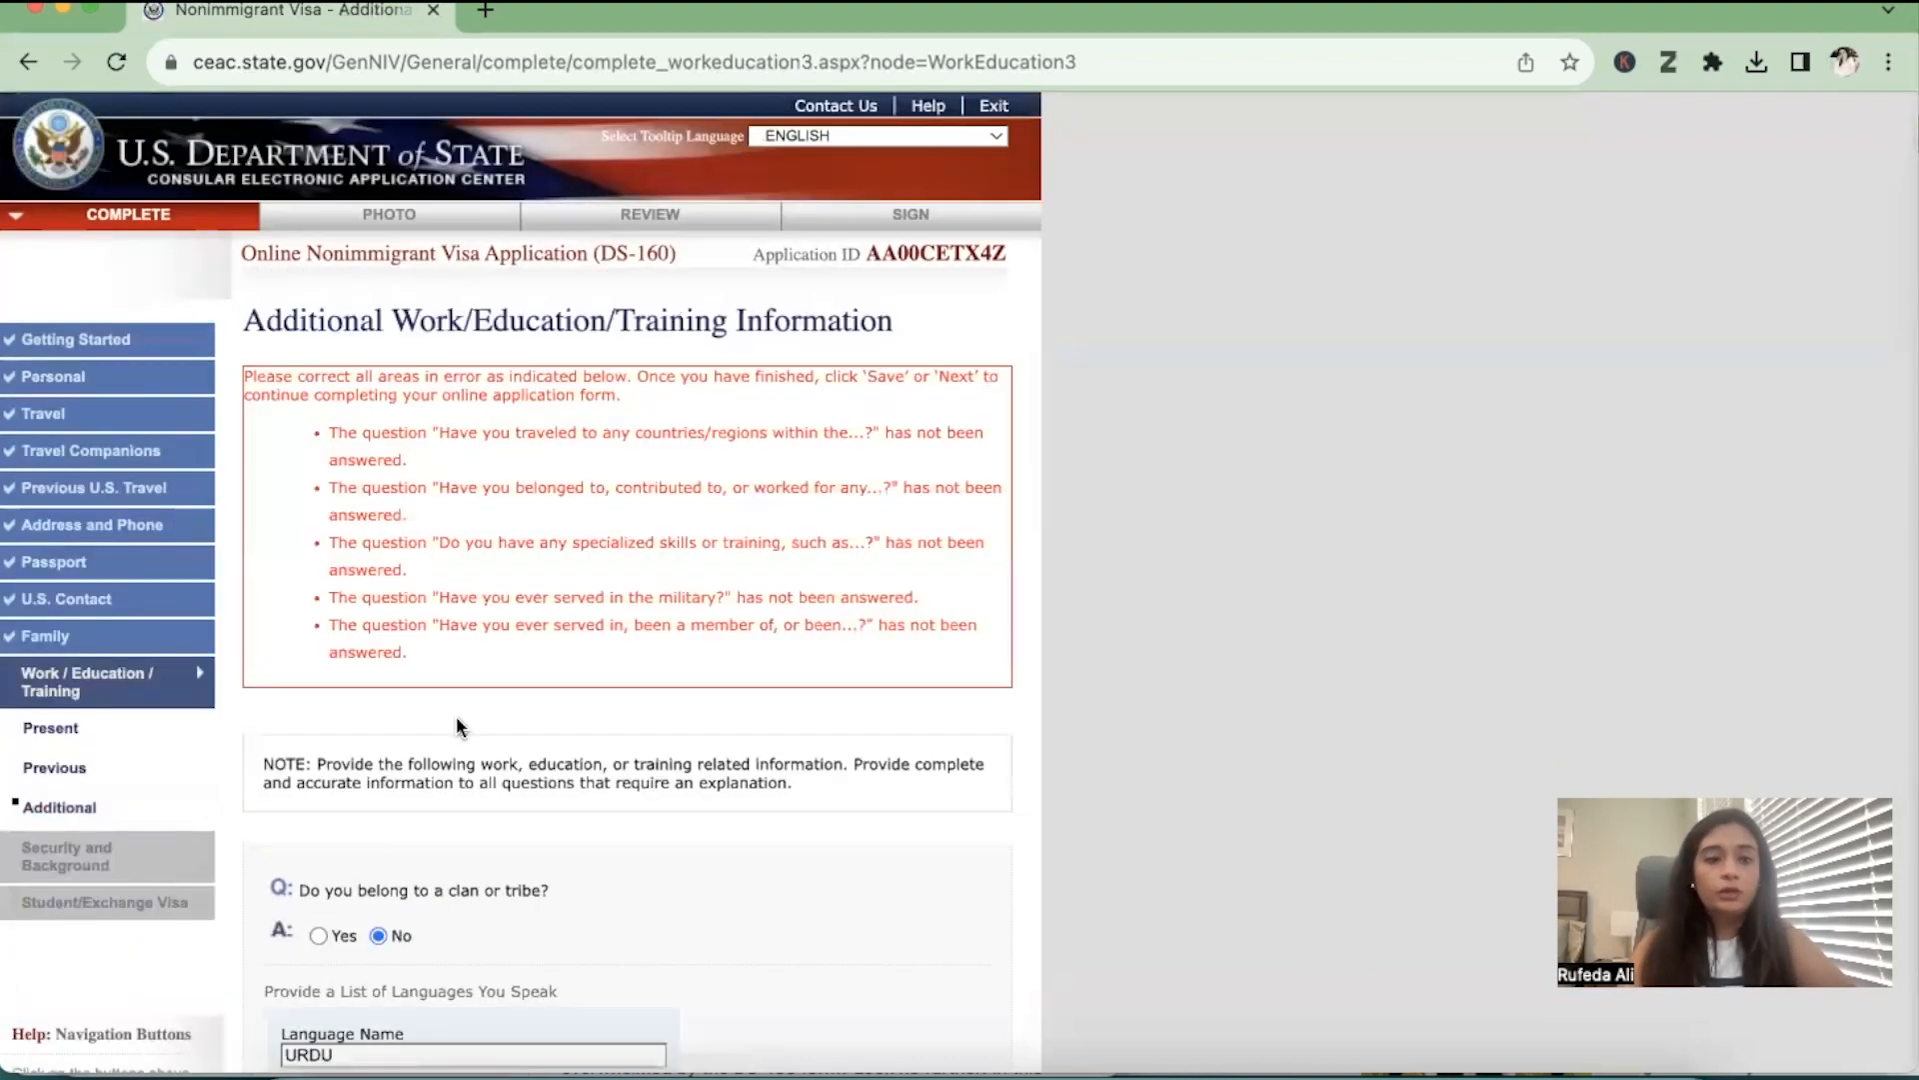
{"action": "scroll", "coordinate": [456, 716], "scroll_direction": "down", "scroll_amount": 2}
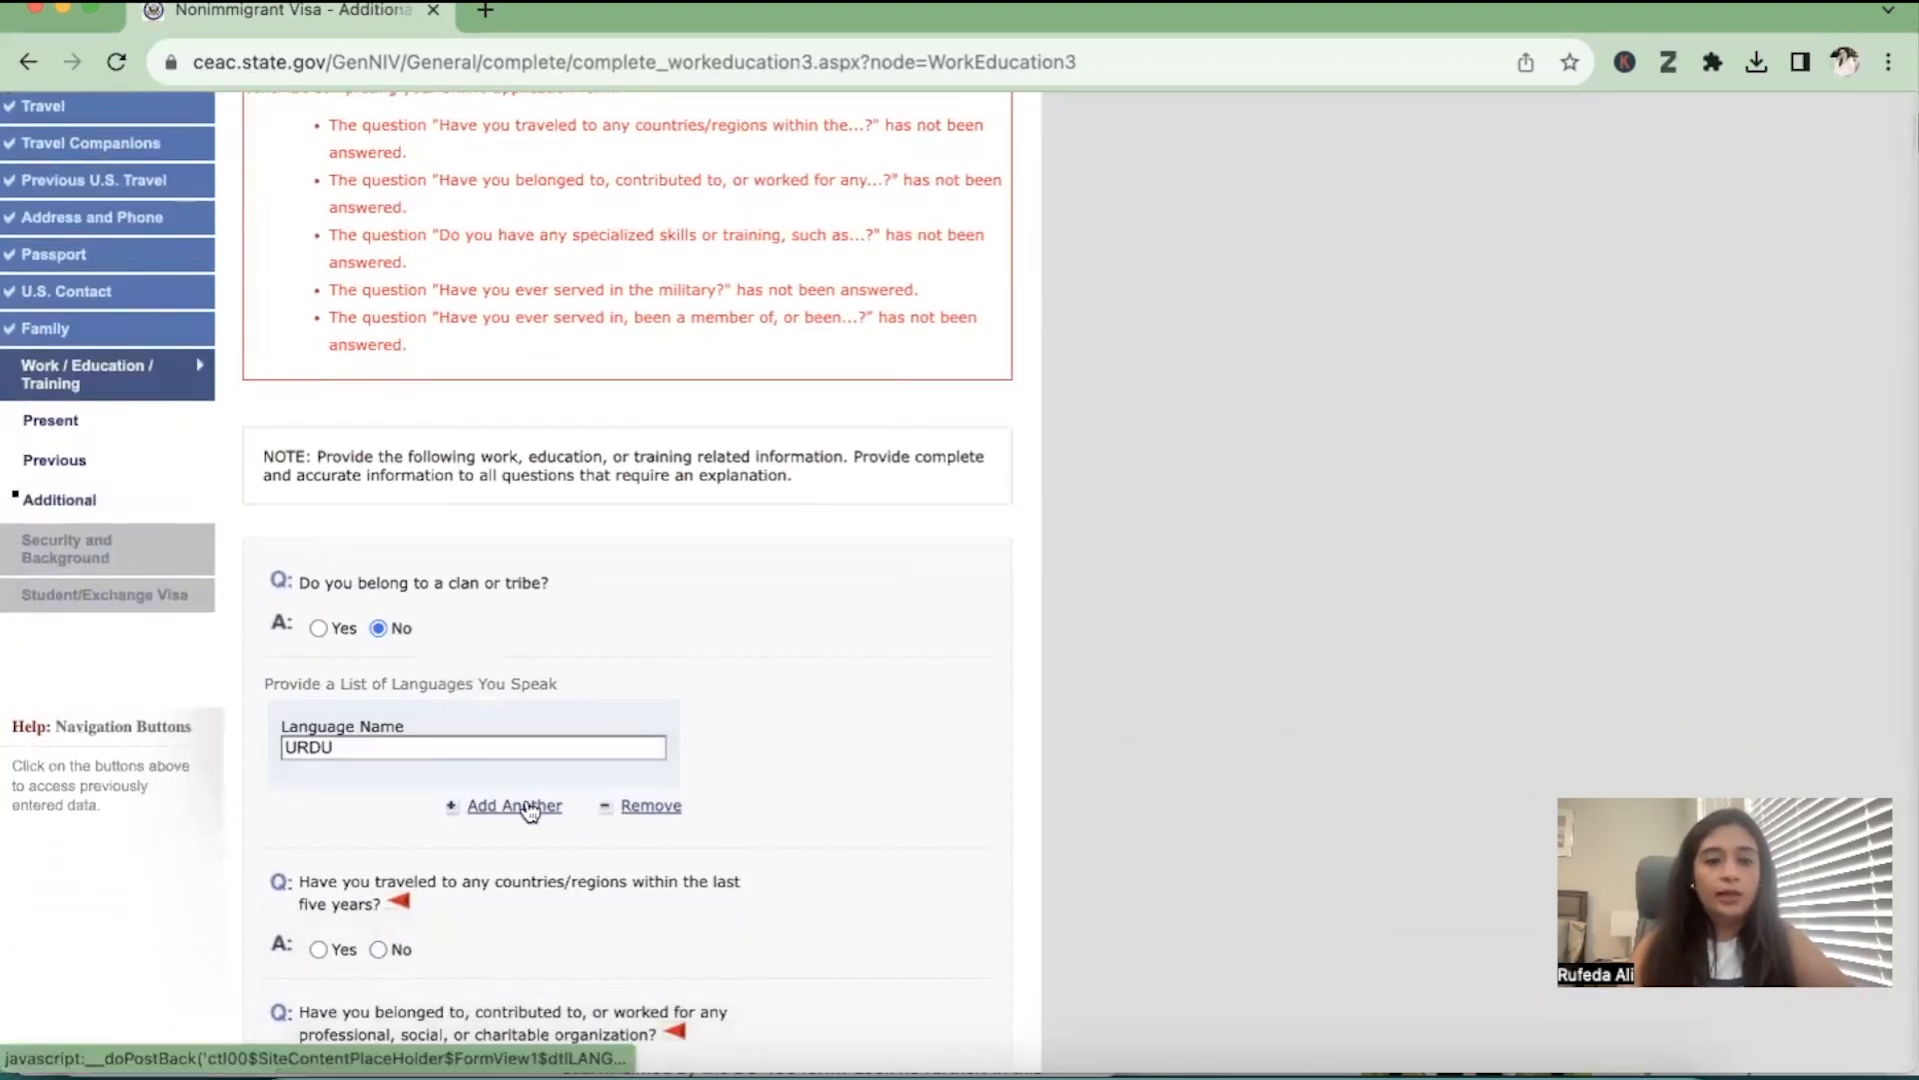
{"action": "left_click", "coordinate": [514, 805]}
{"action": "scroll", "coordinate": [510, 790], "scroll_direction": "down", "scroll_amount": 3}
{"action": "left_click", "coordinate": [449, 719]}
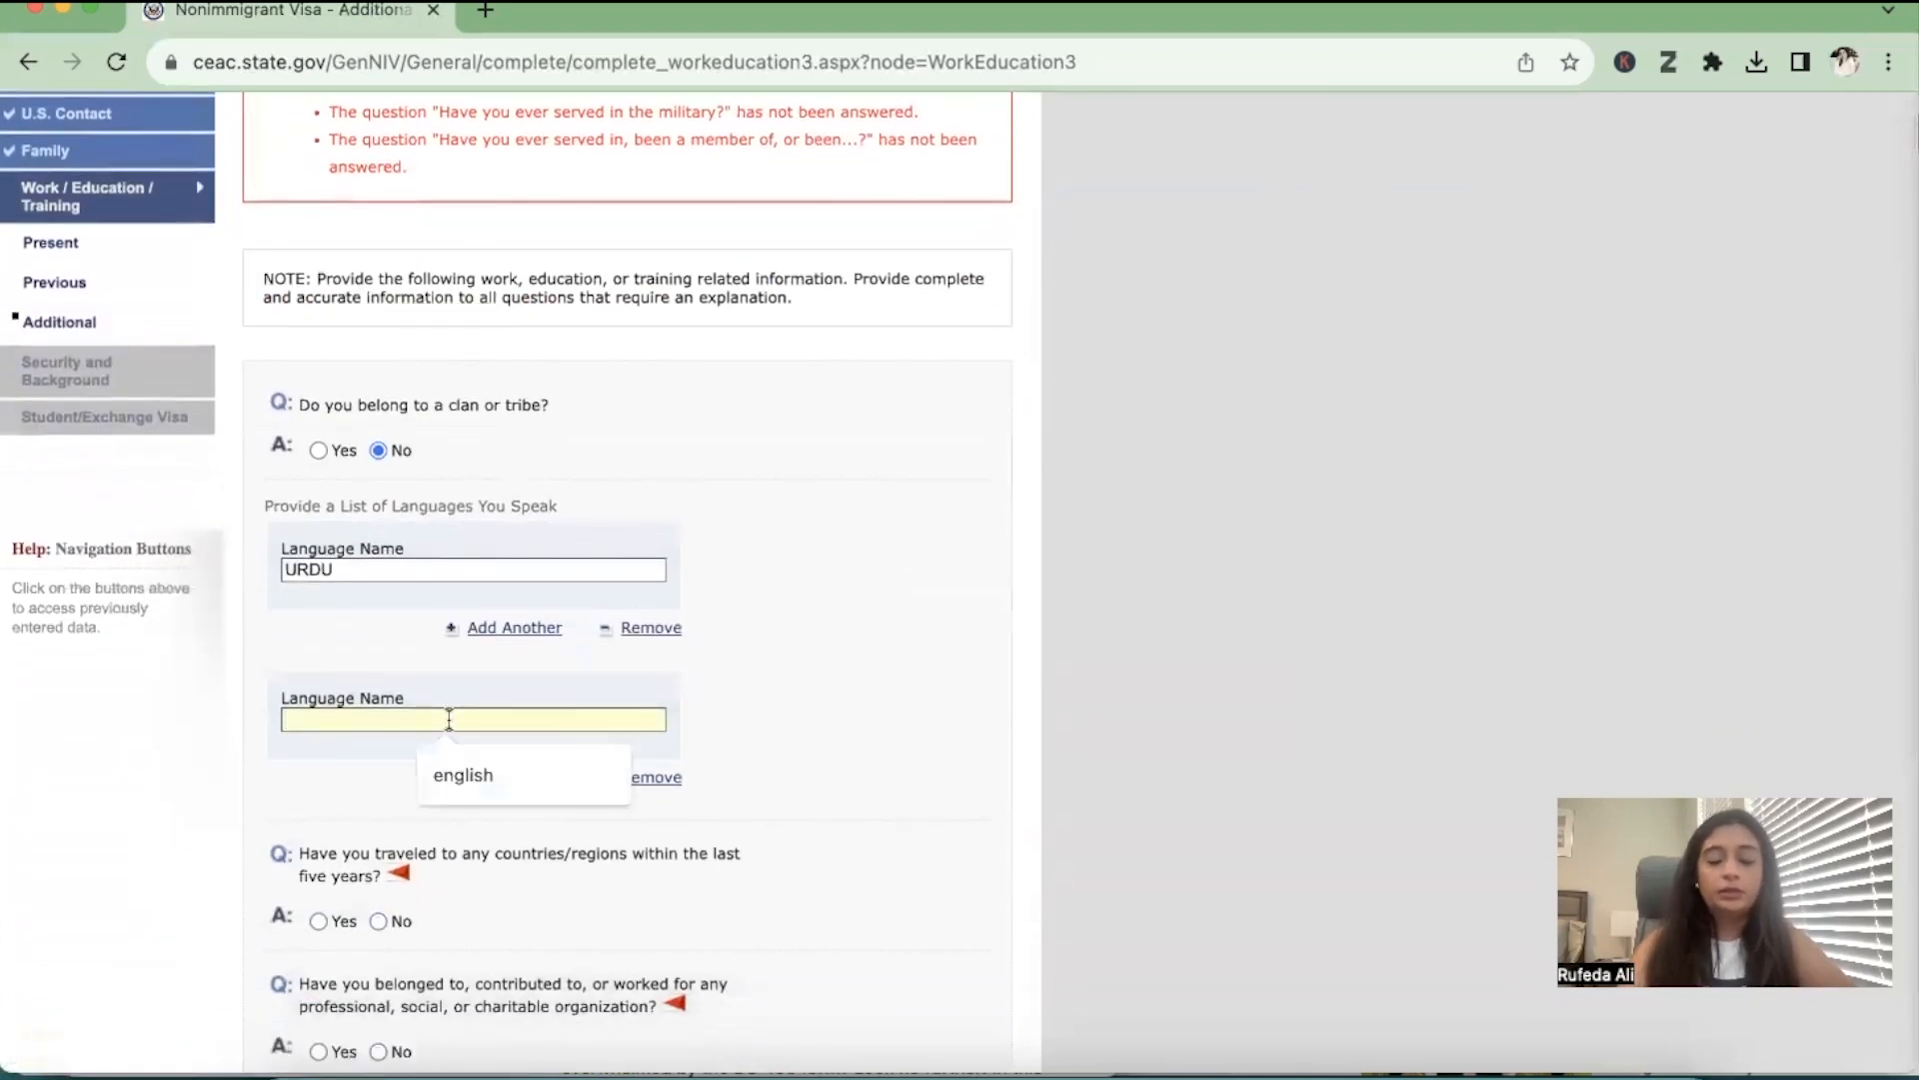
{"action": "type", "text": "ENG"}
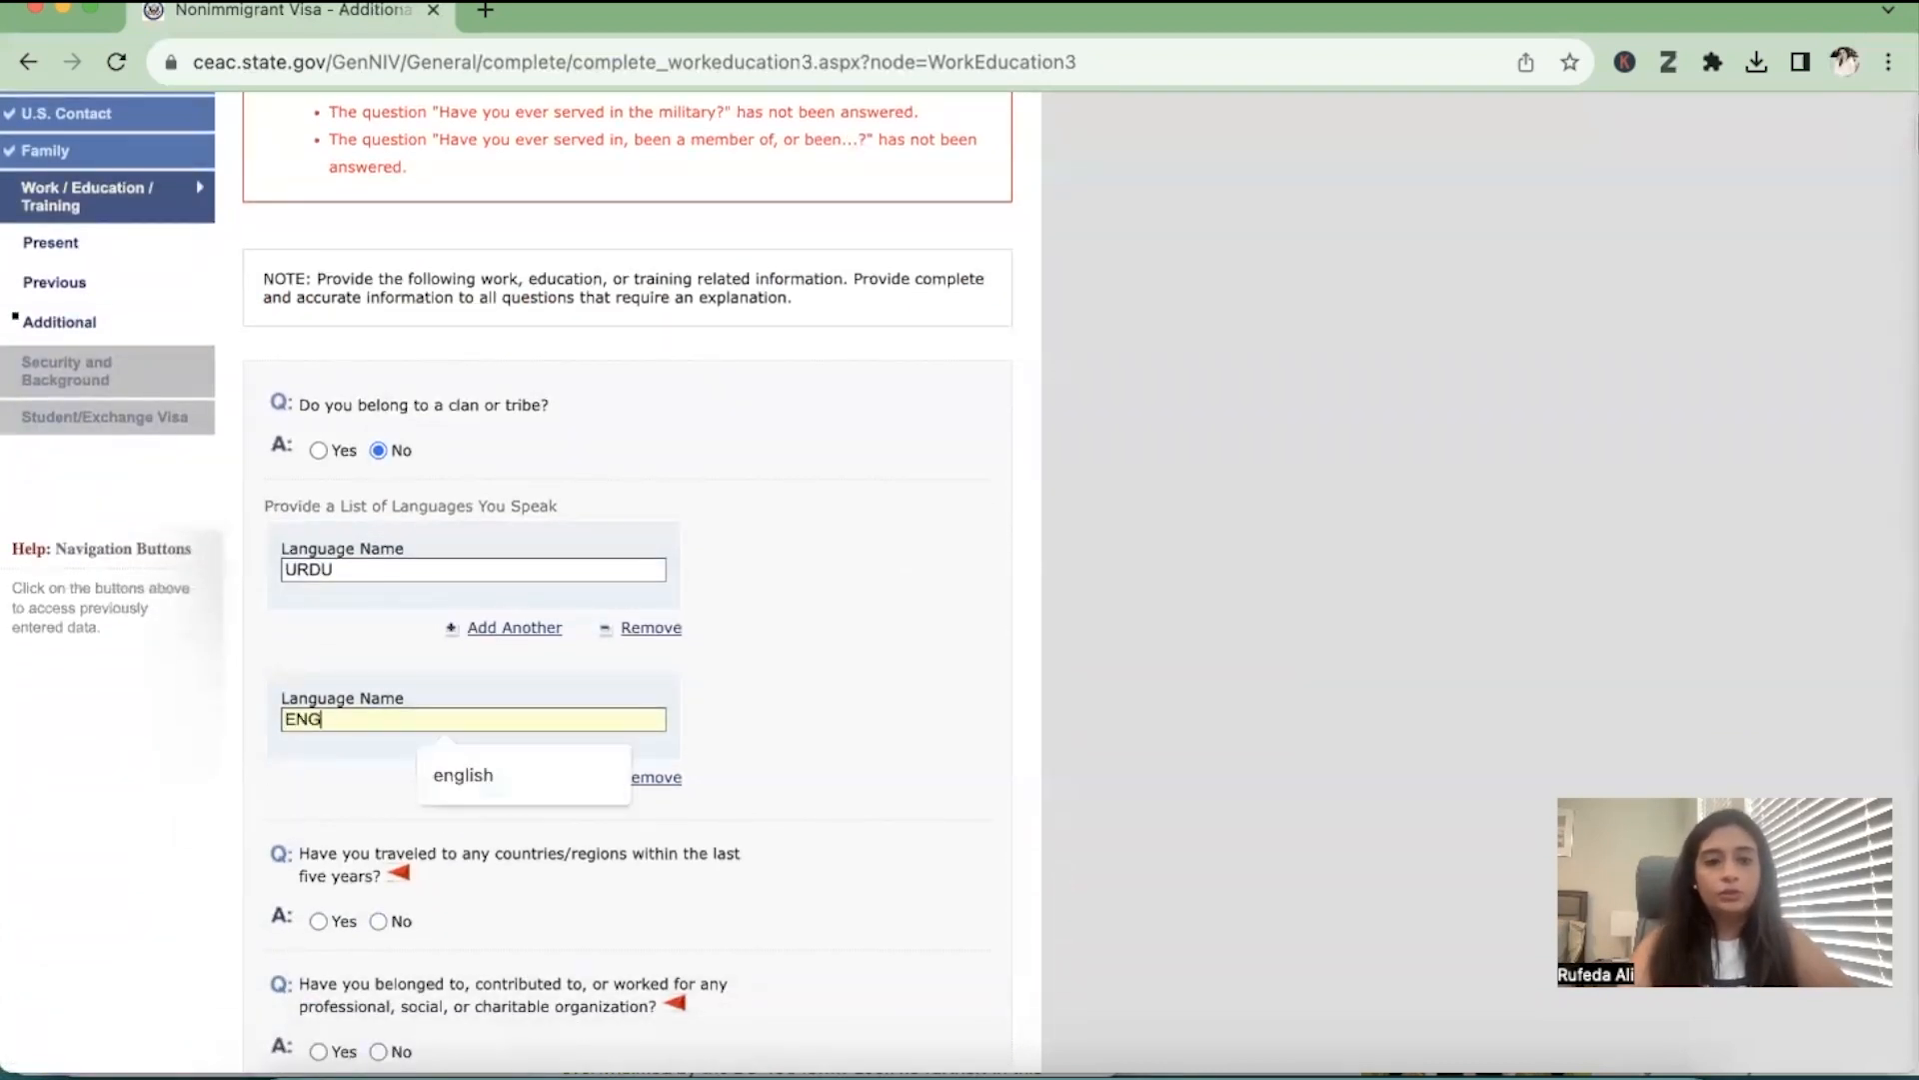
{"action": "type", "text": "LISH"}
{"action": "left_click", "coordinate": [934, 667]}
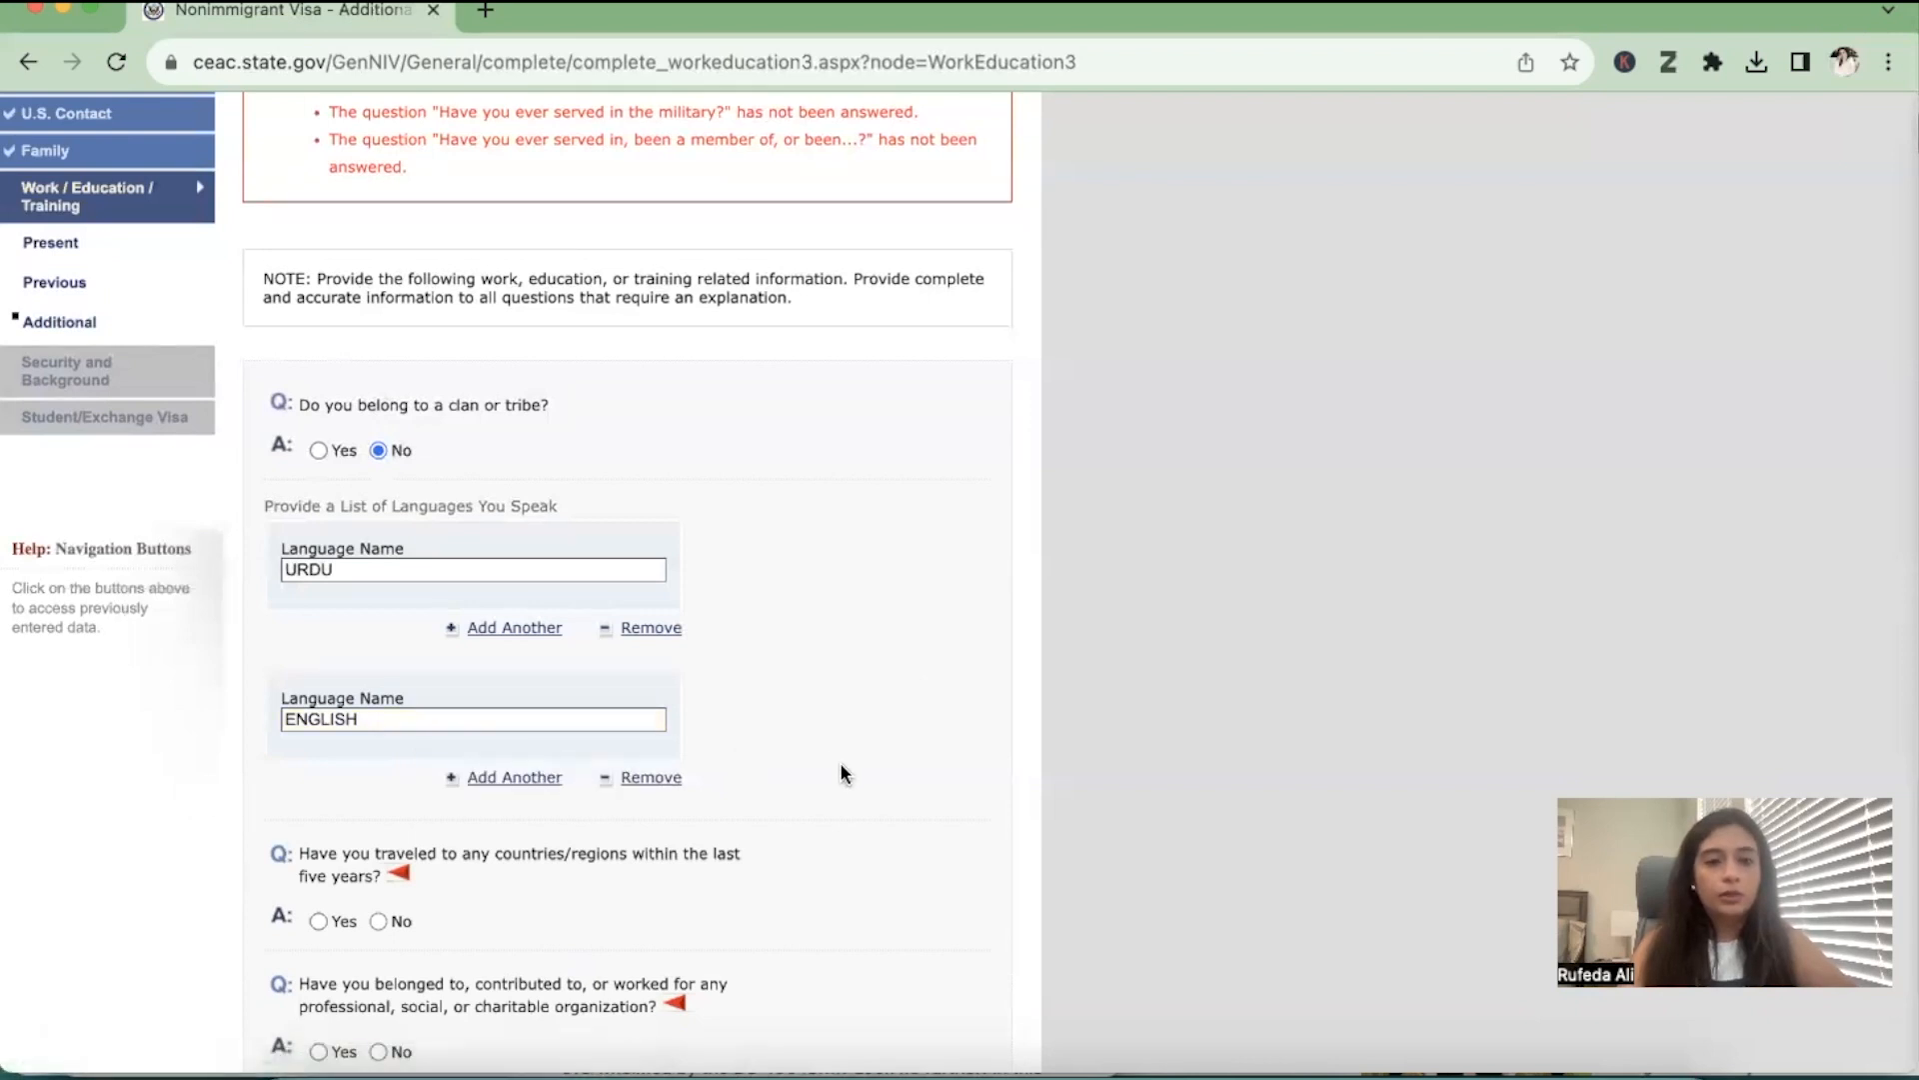
Answer No to travel within the last five years, organization involvement, specialized skills, military service and paramilitary or rebel group involvement
{"action": "scroll", "coordinate": [840, 765], "scroll_direction": "down", "scroll_amount": 3}
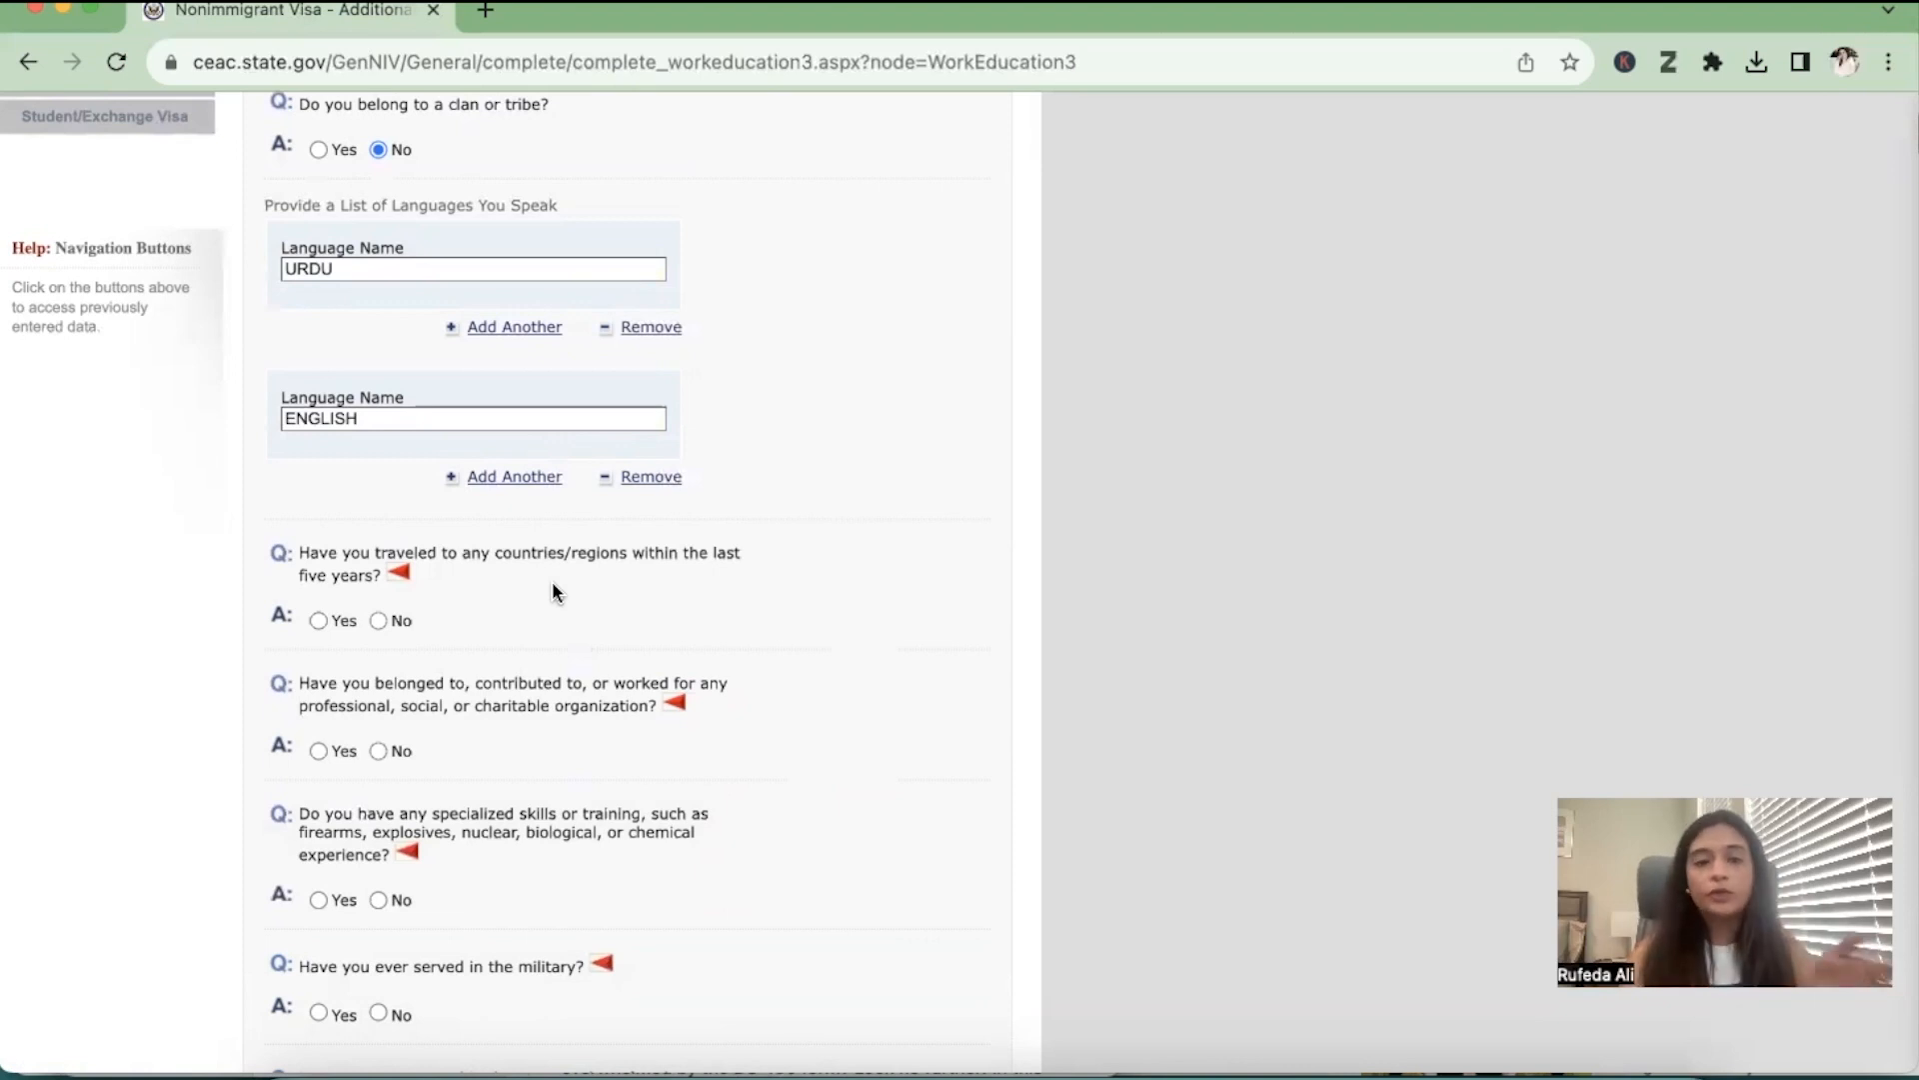
{"action": "left_click", "coordinate": [378, 620]}
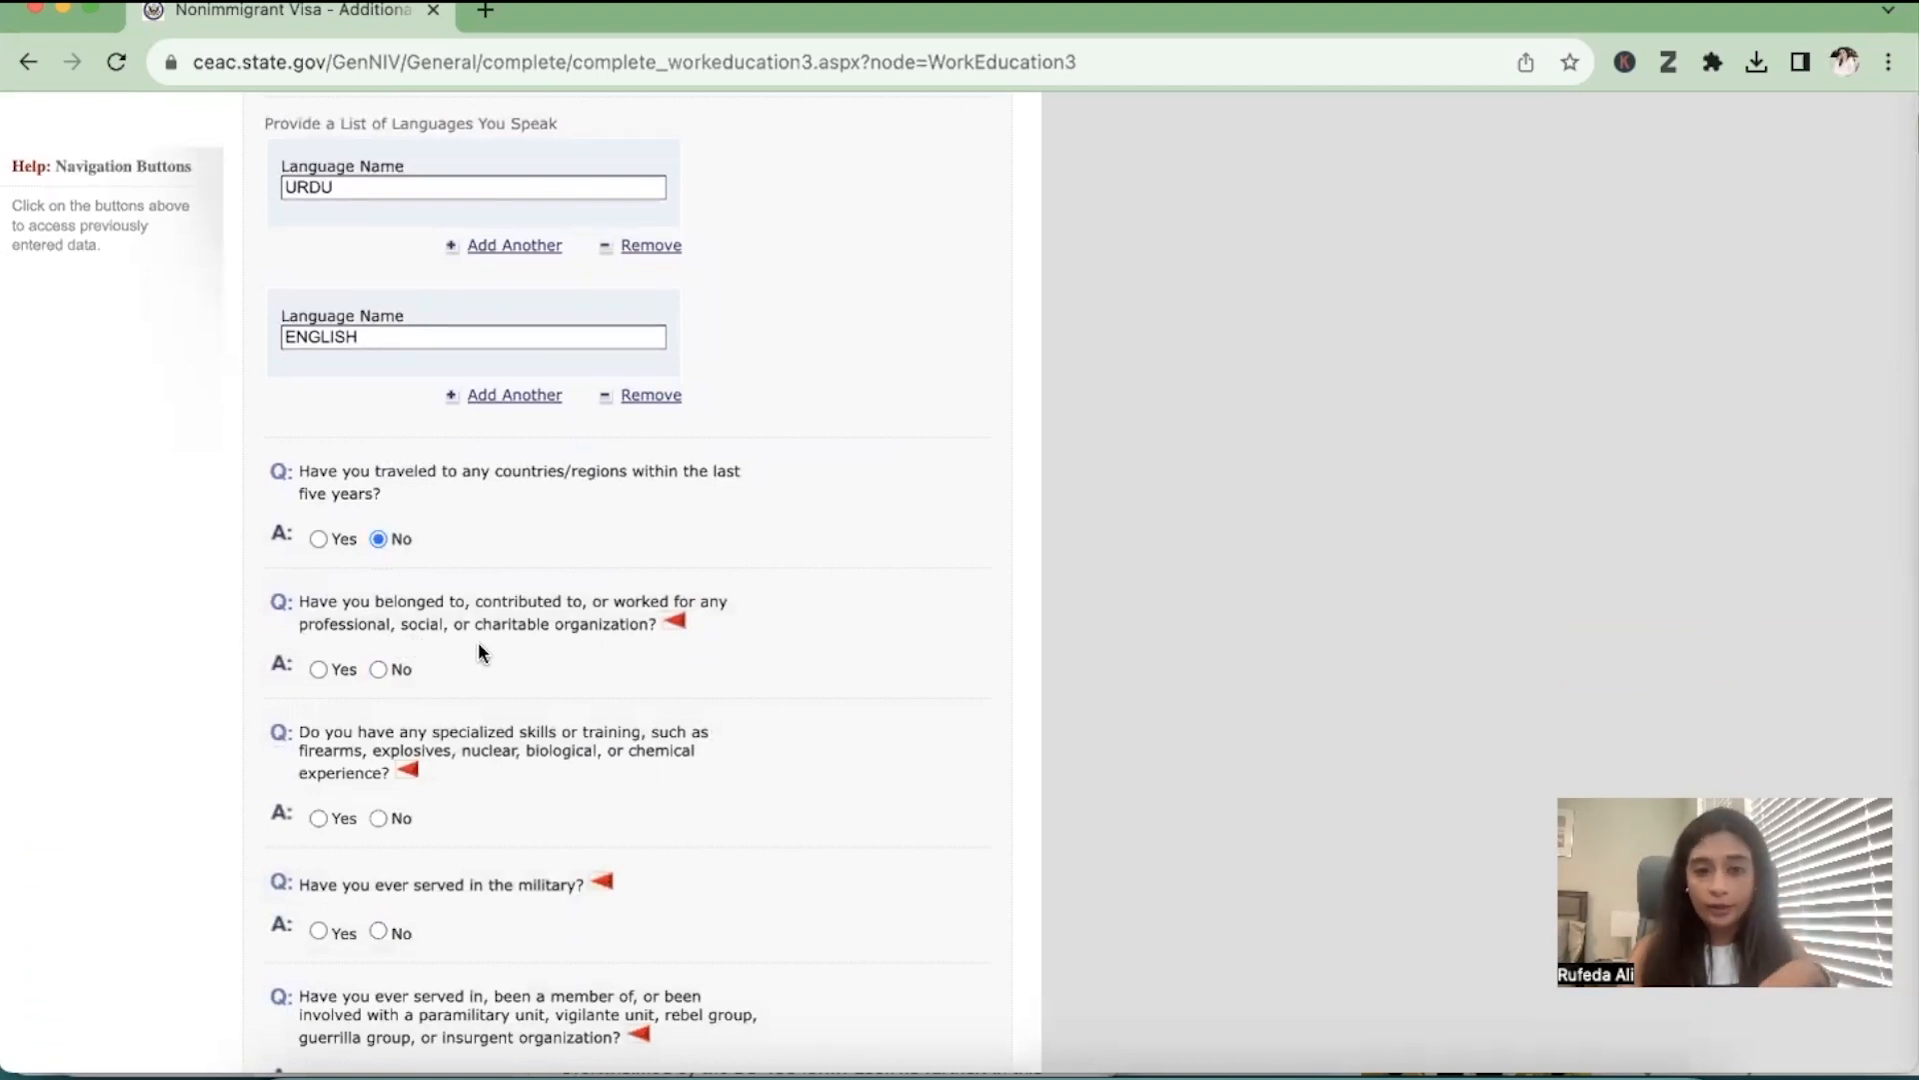
{"action": "left_click", "coordinate": [378, 668]}
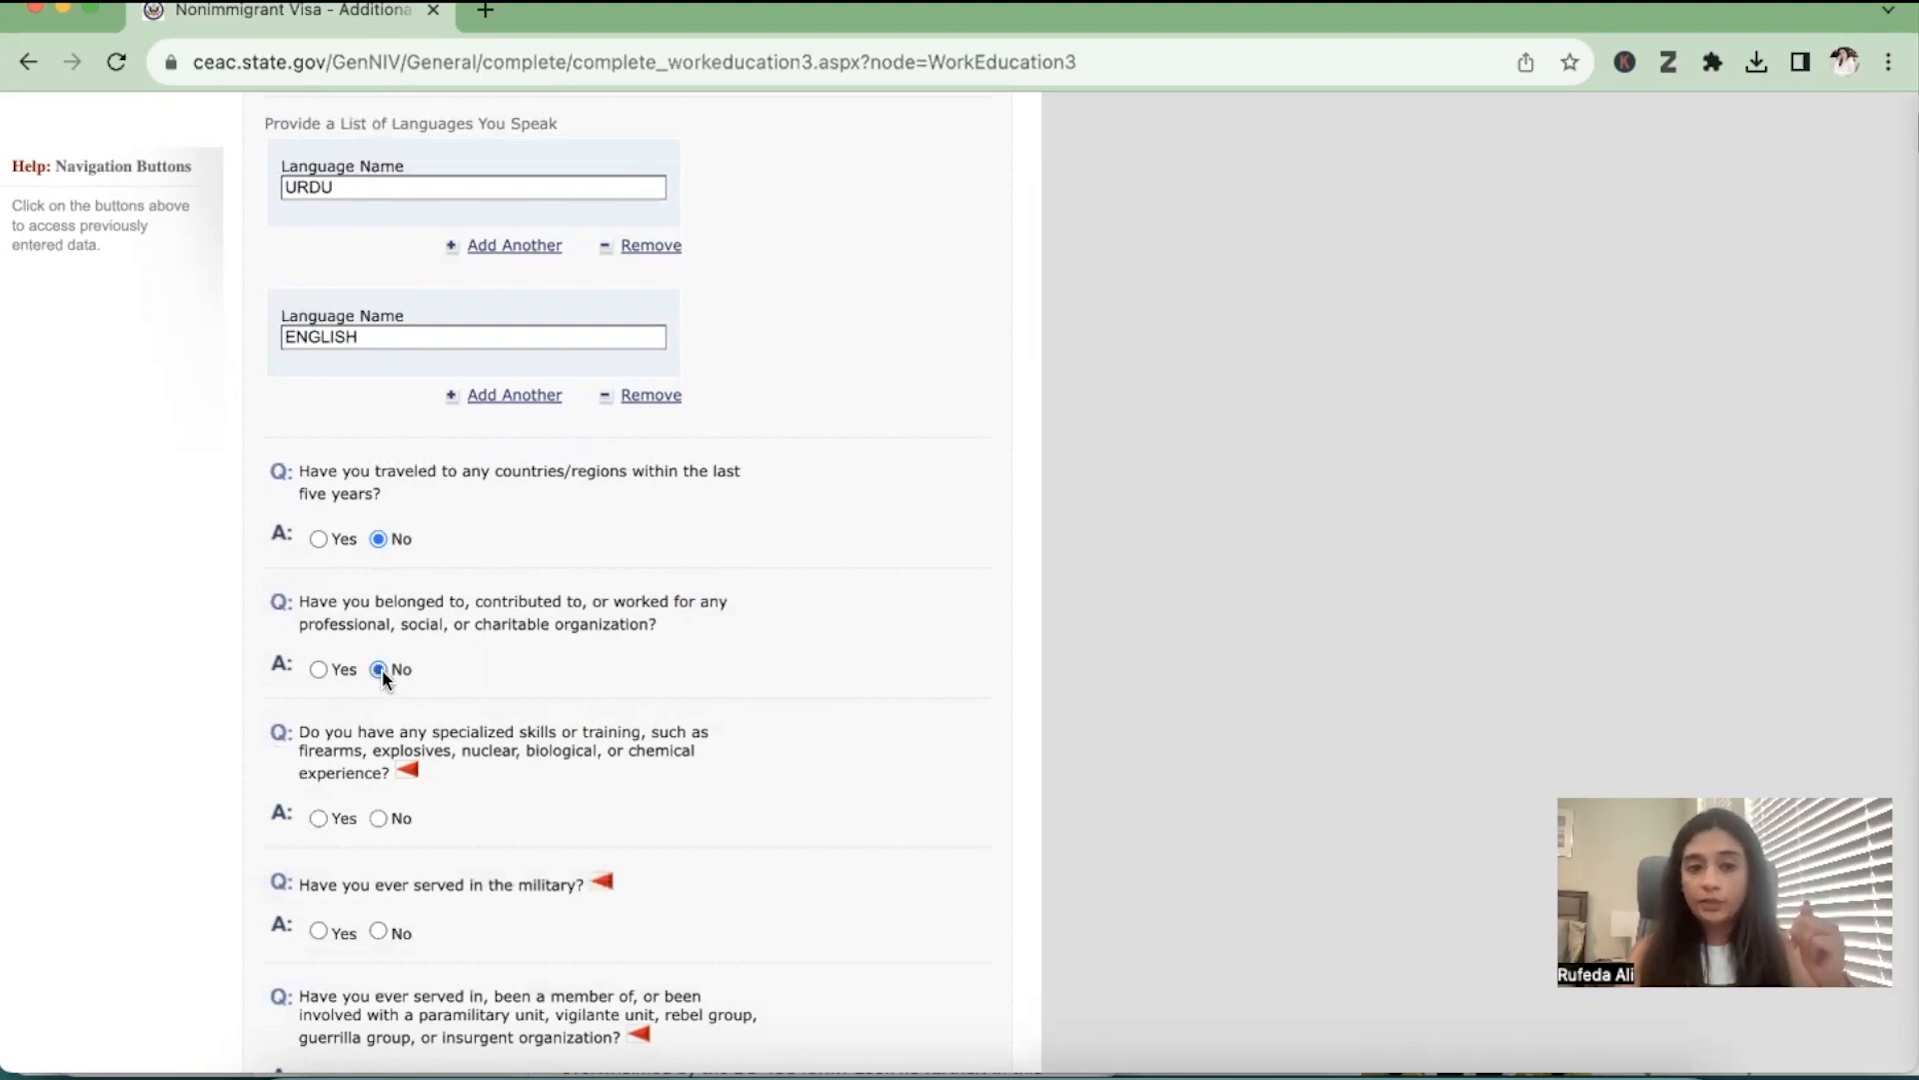
{"action": "scroll", "coordinate": [382, 669], "scroll_direction": "down", "scroll_amount": 5}
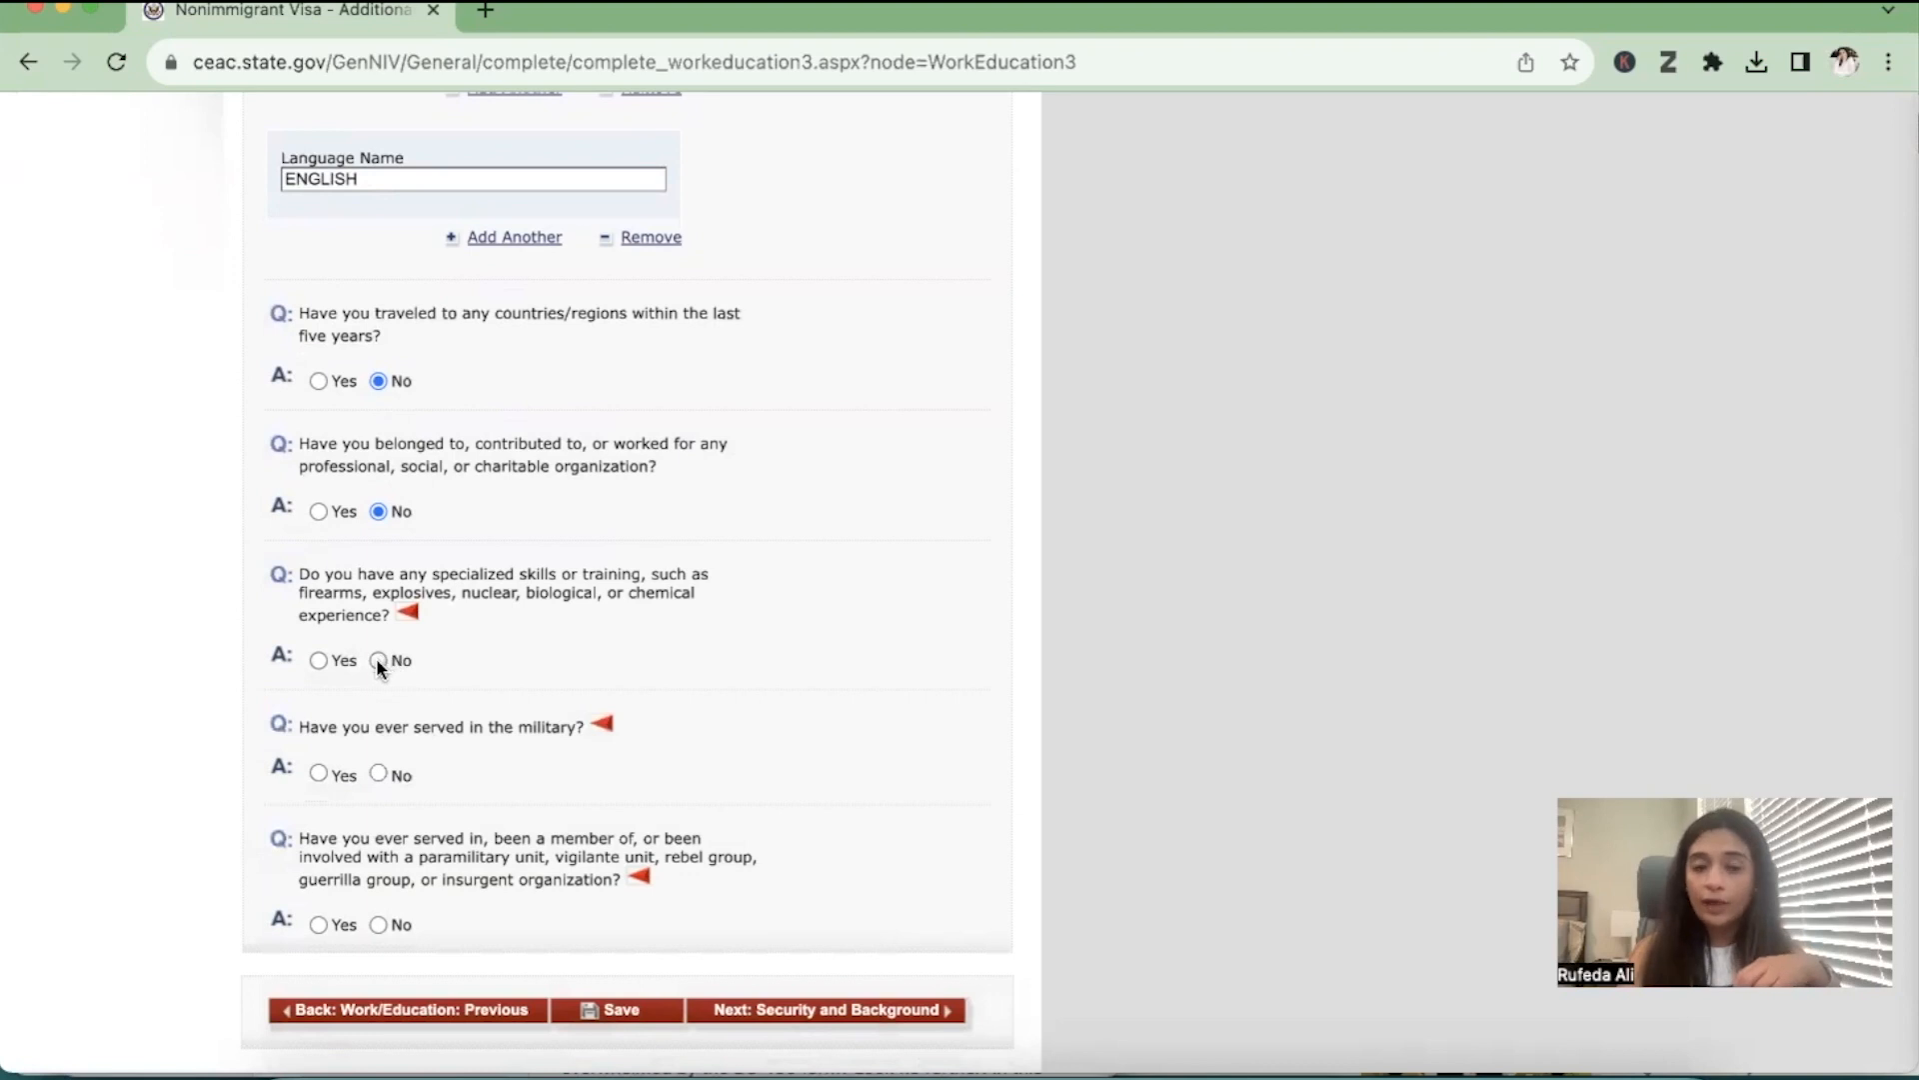
{"action": "scroll", "coordinate": [380, 660], "scroll_direction": "down", "scroll_amount": 2}
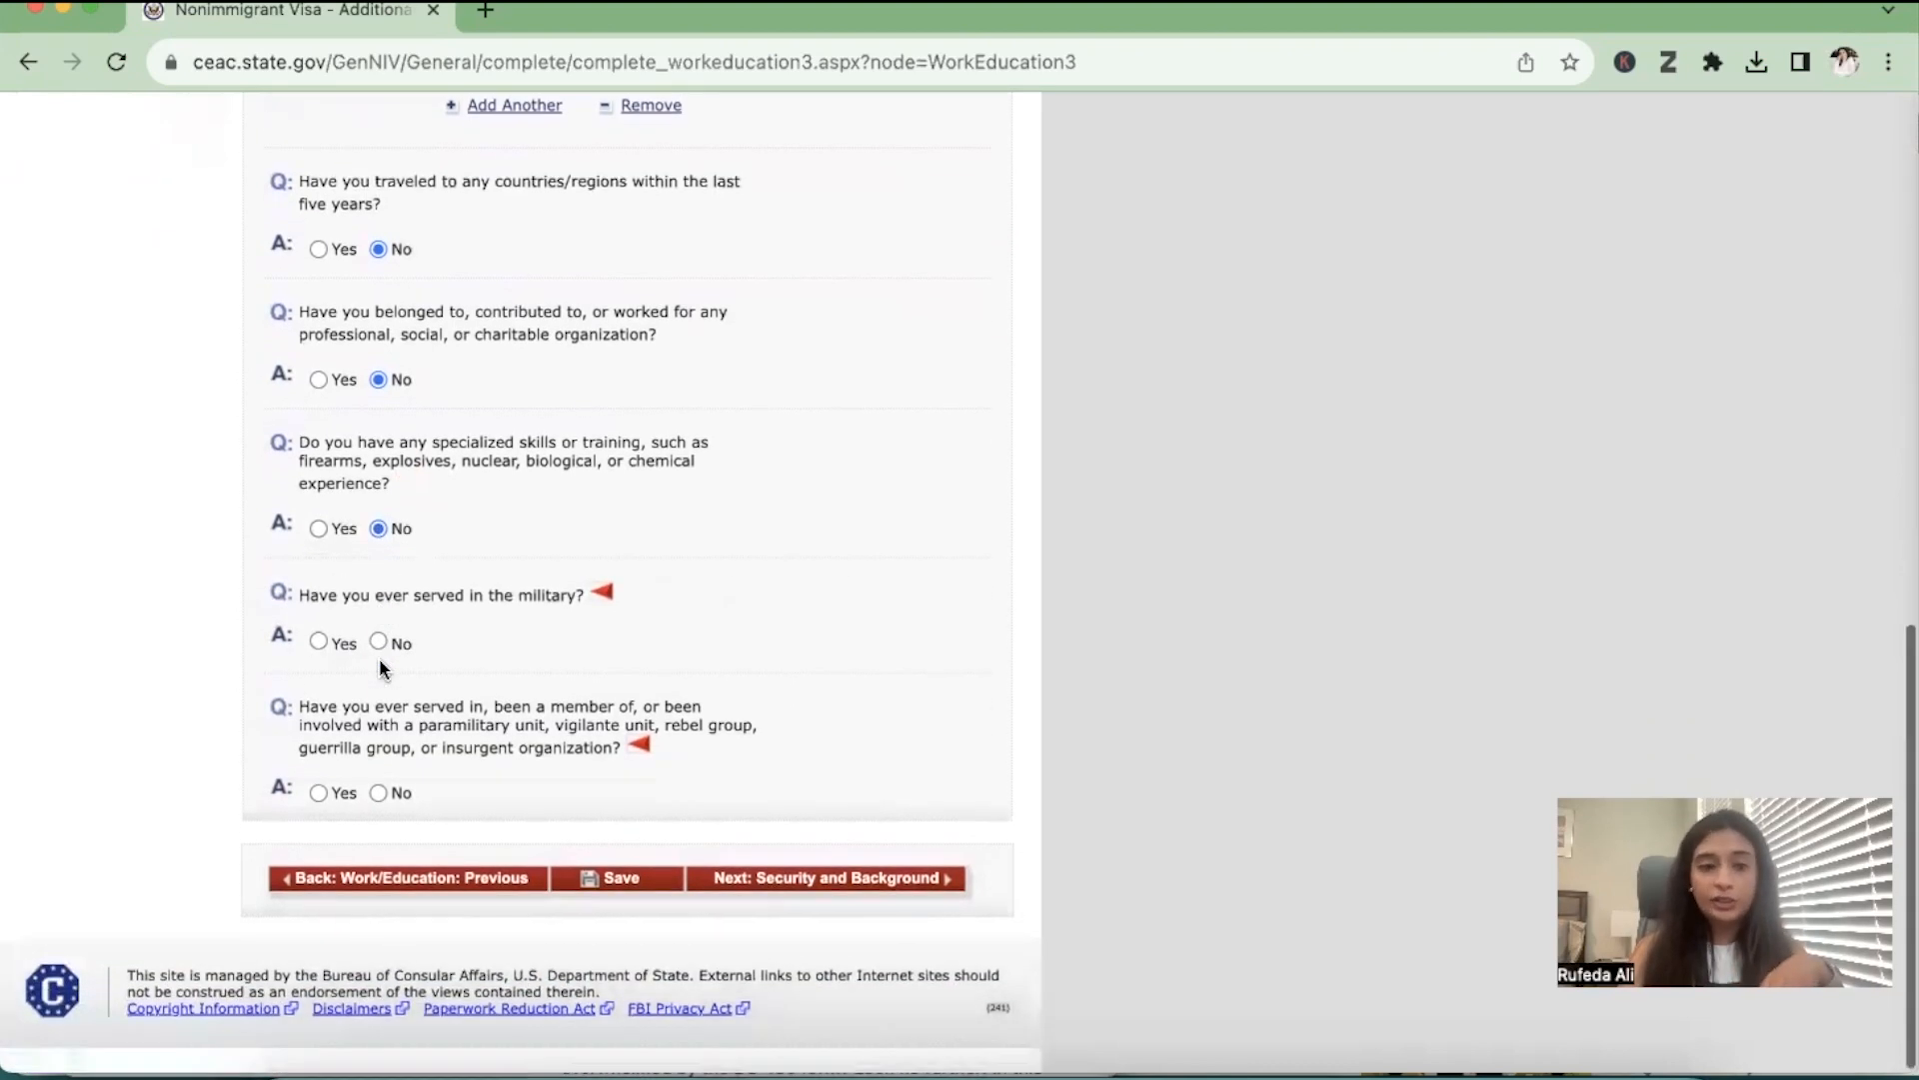
{"action": "left_click", "coordinate": [378, 642]}
{"action": "scroll", "coordinate": [376, 649], "scroll_direction": "up", "scroll_amount": 5}
{"action": "scroll", "coordinate": [376, 652], "scroll_direction": "down", "scroll_amount": 5}
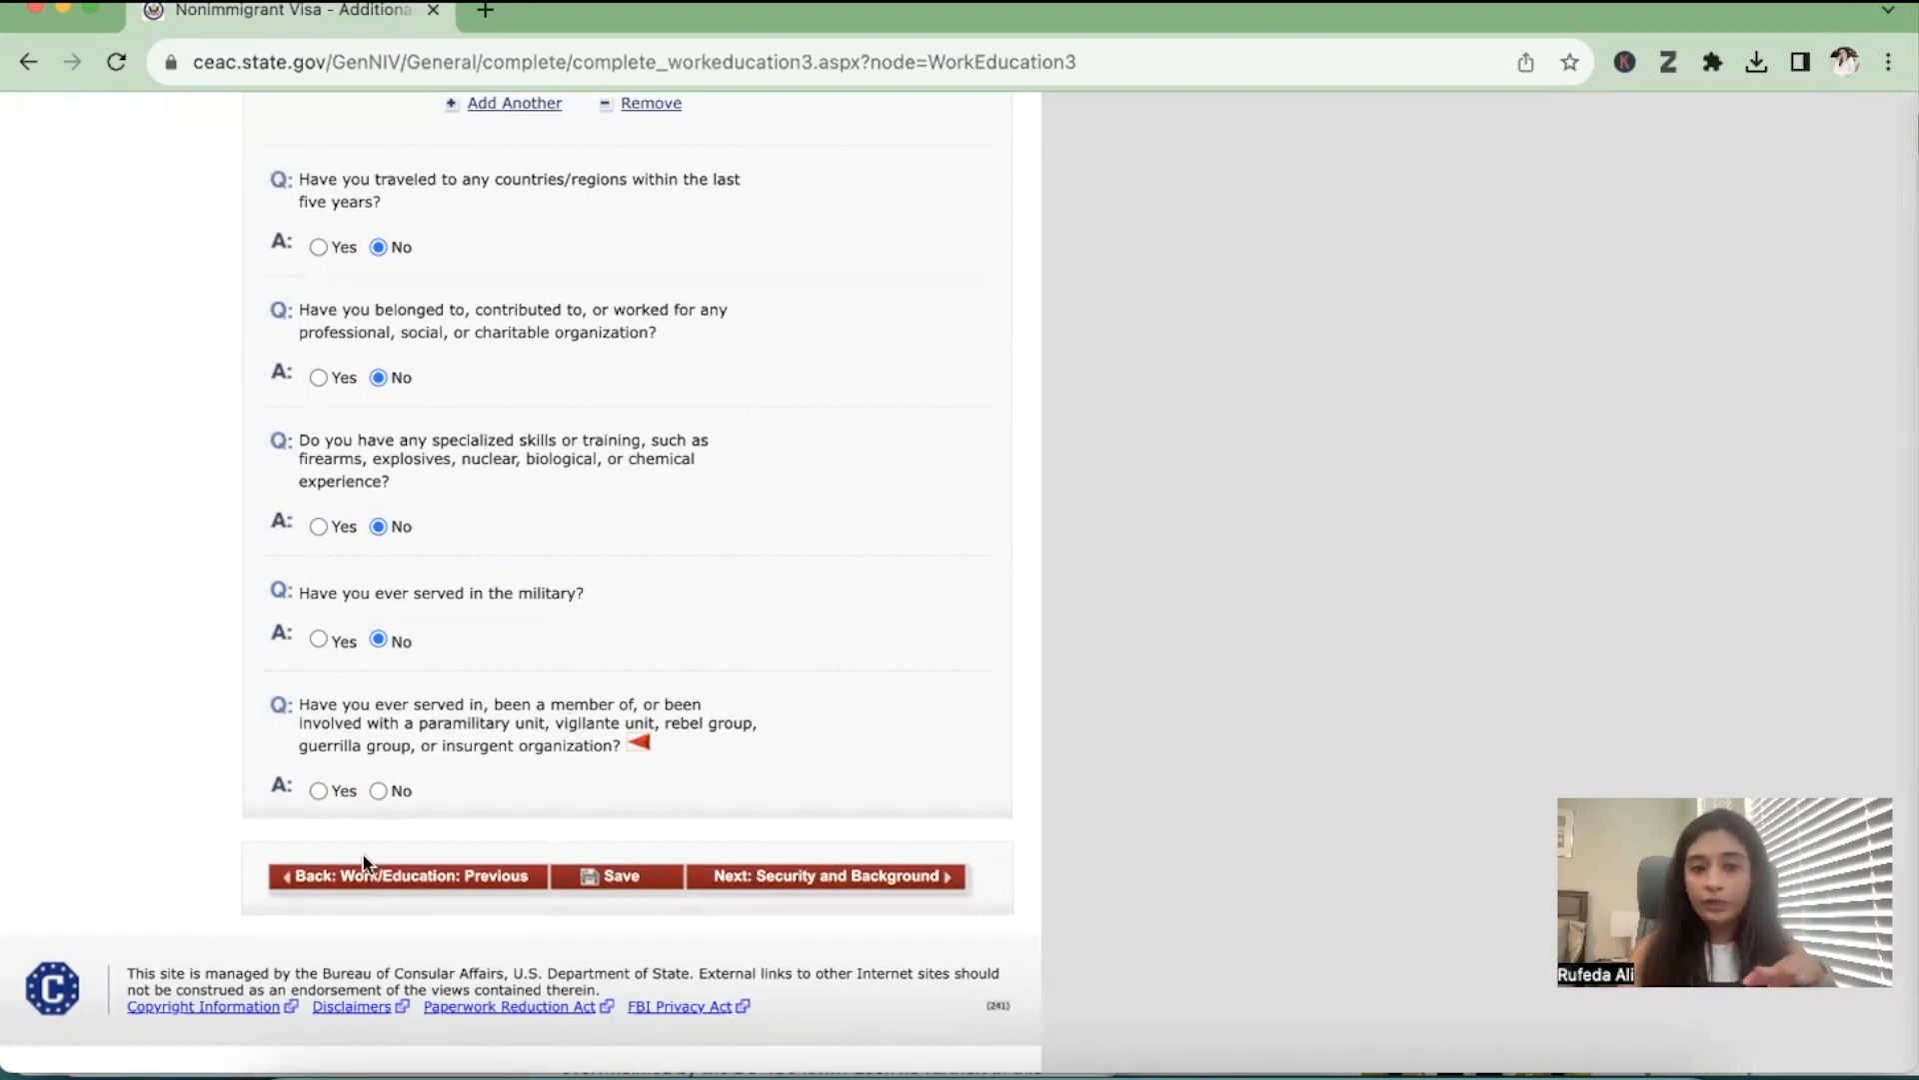
{"action": "left_click", "coordinate": [379, 790]}
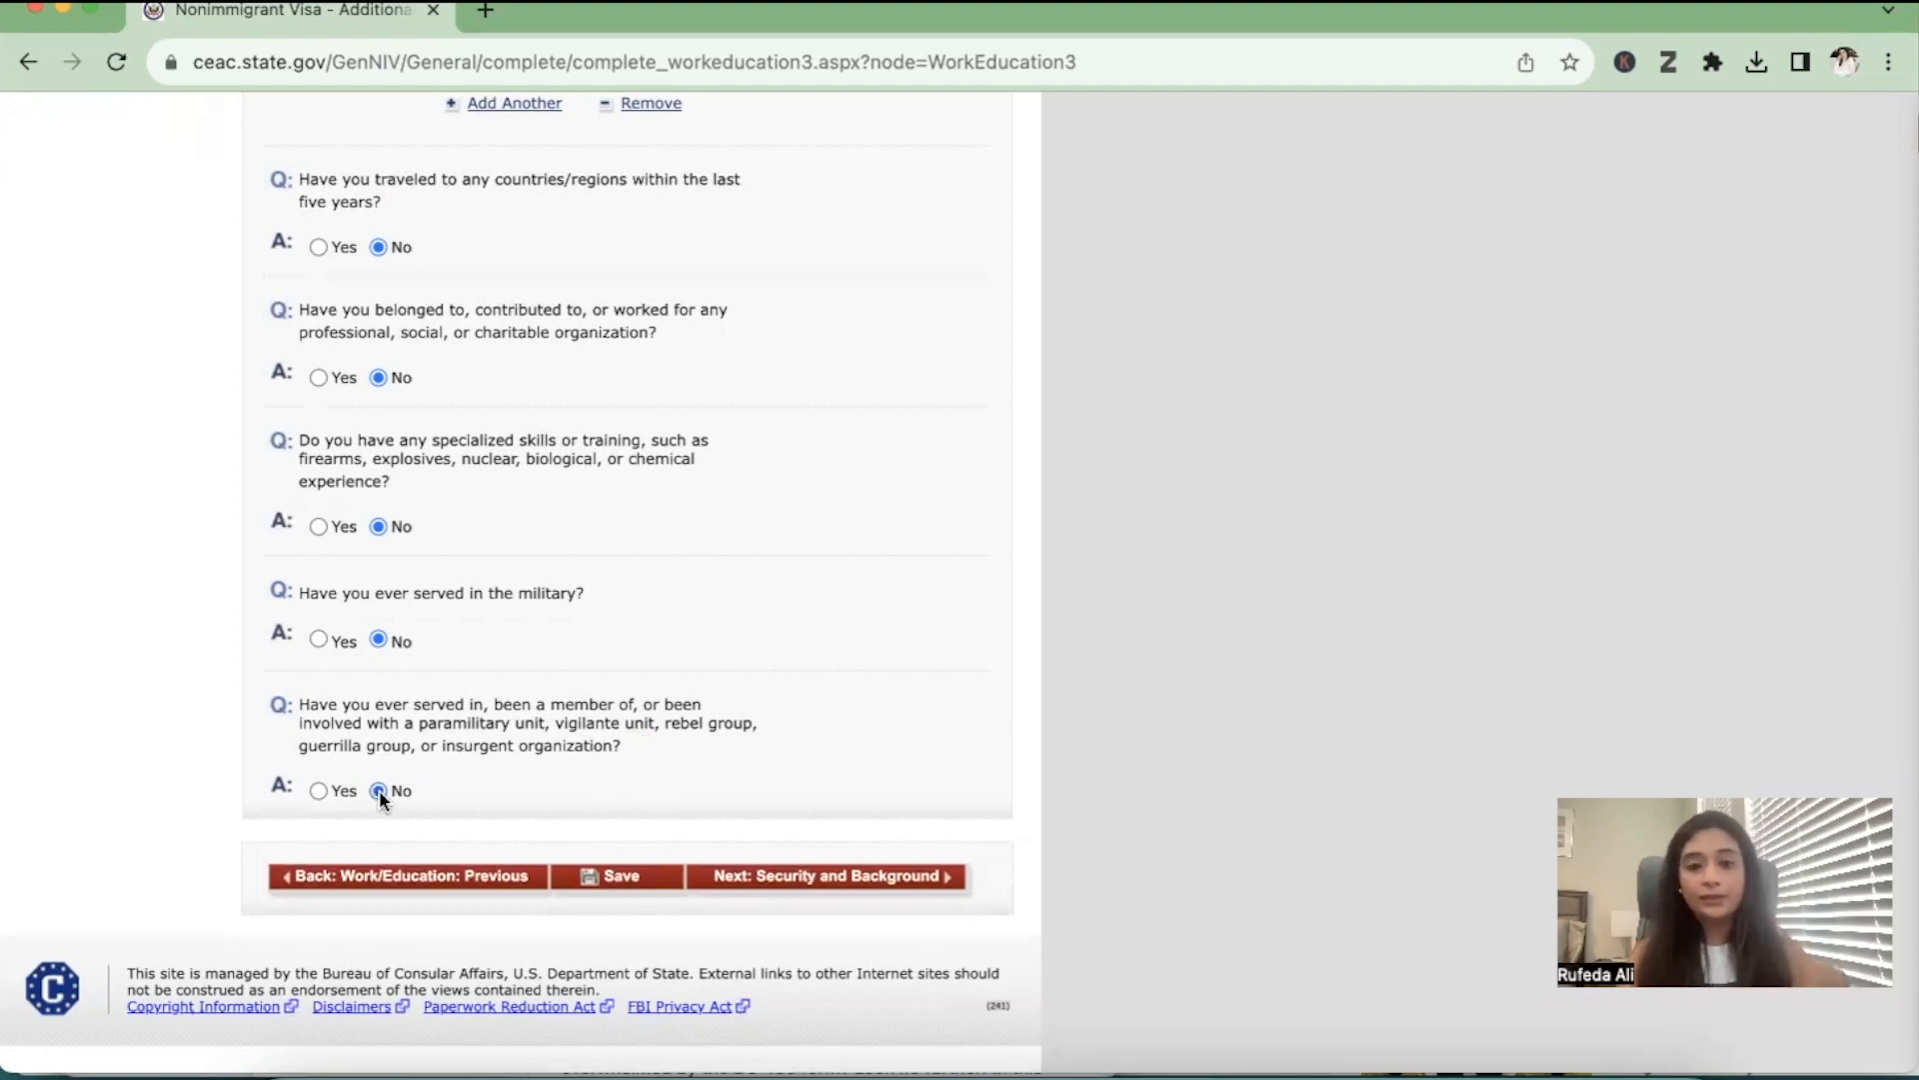
Continue to Security and Background Part 1 and answer No to communicable disease, mental or physical disorder, and drug abuse or addiction
{"action": "left_click", "coordinate": [918, 876]}
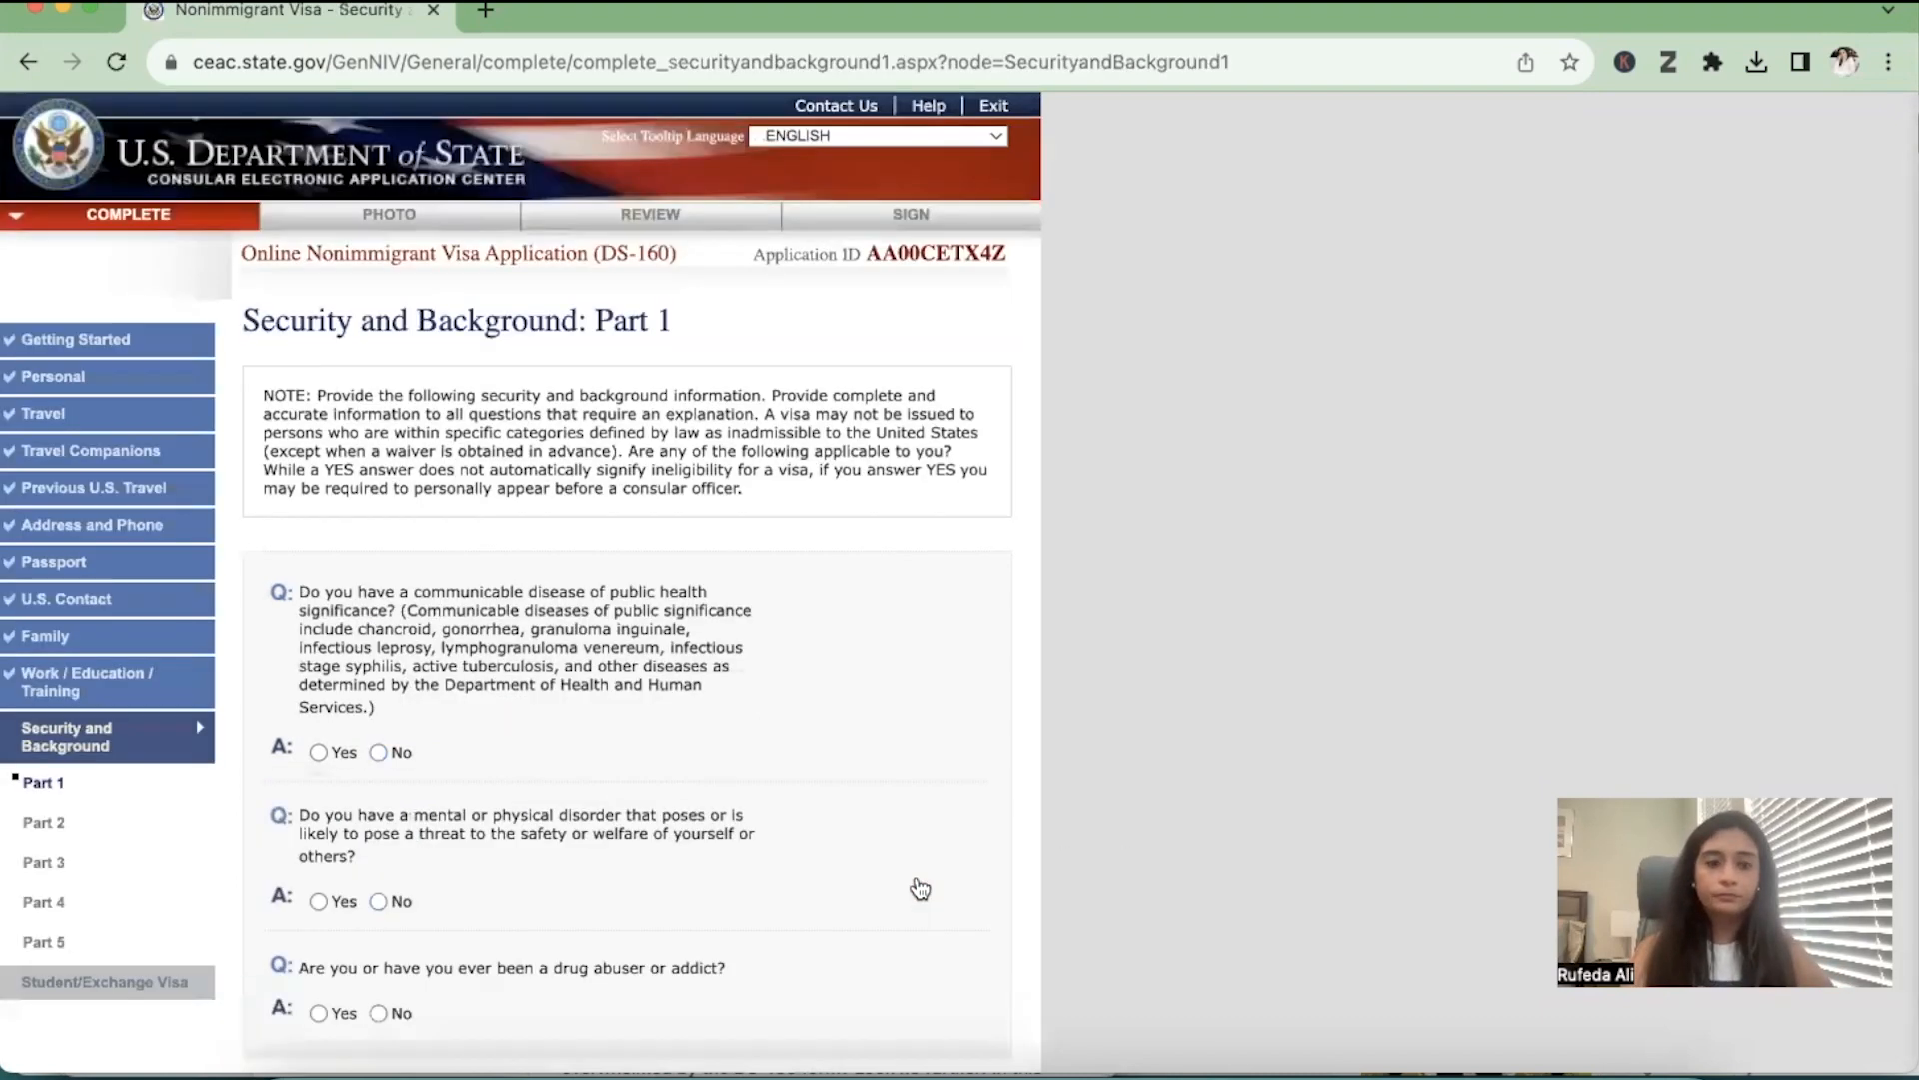
{"action": "scroll", "coordinate": [920, 887], "scroll_direction": "down", "scroll_amount": 1}
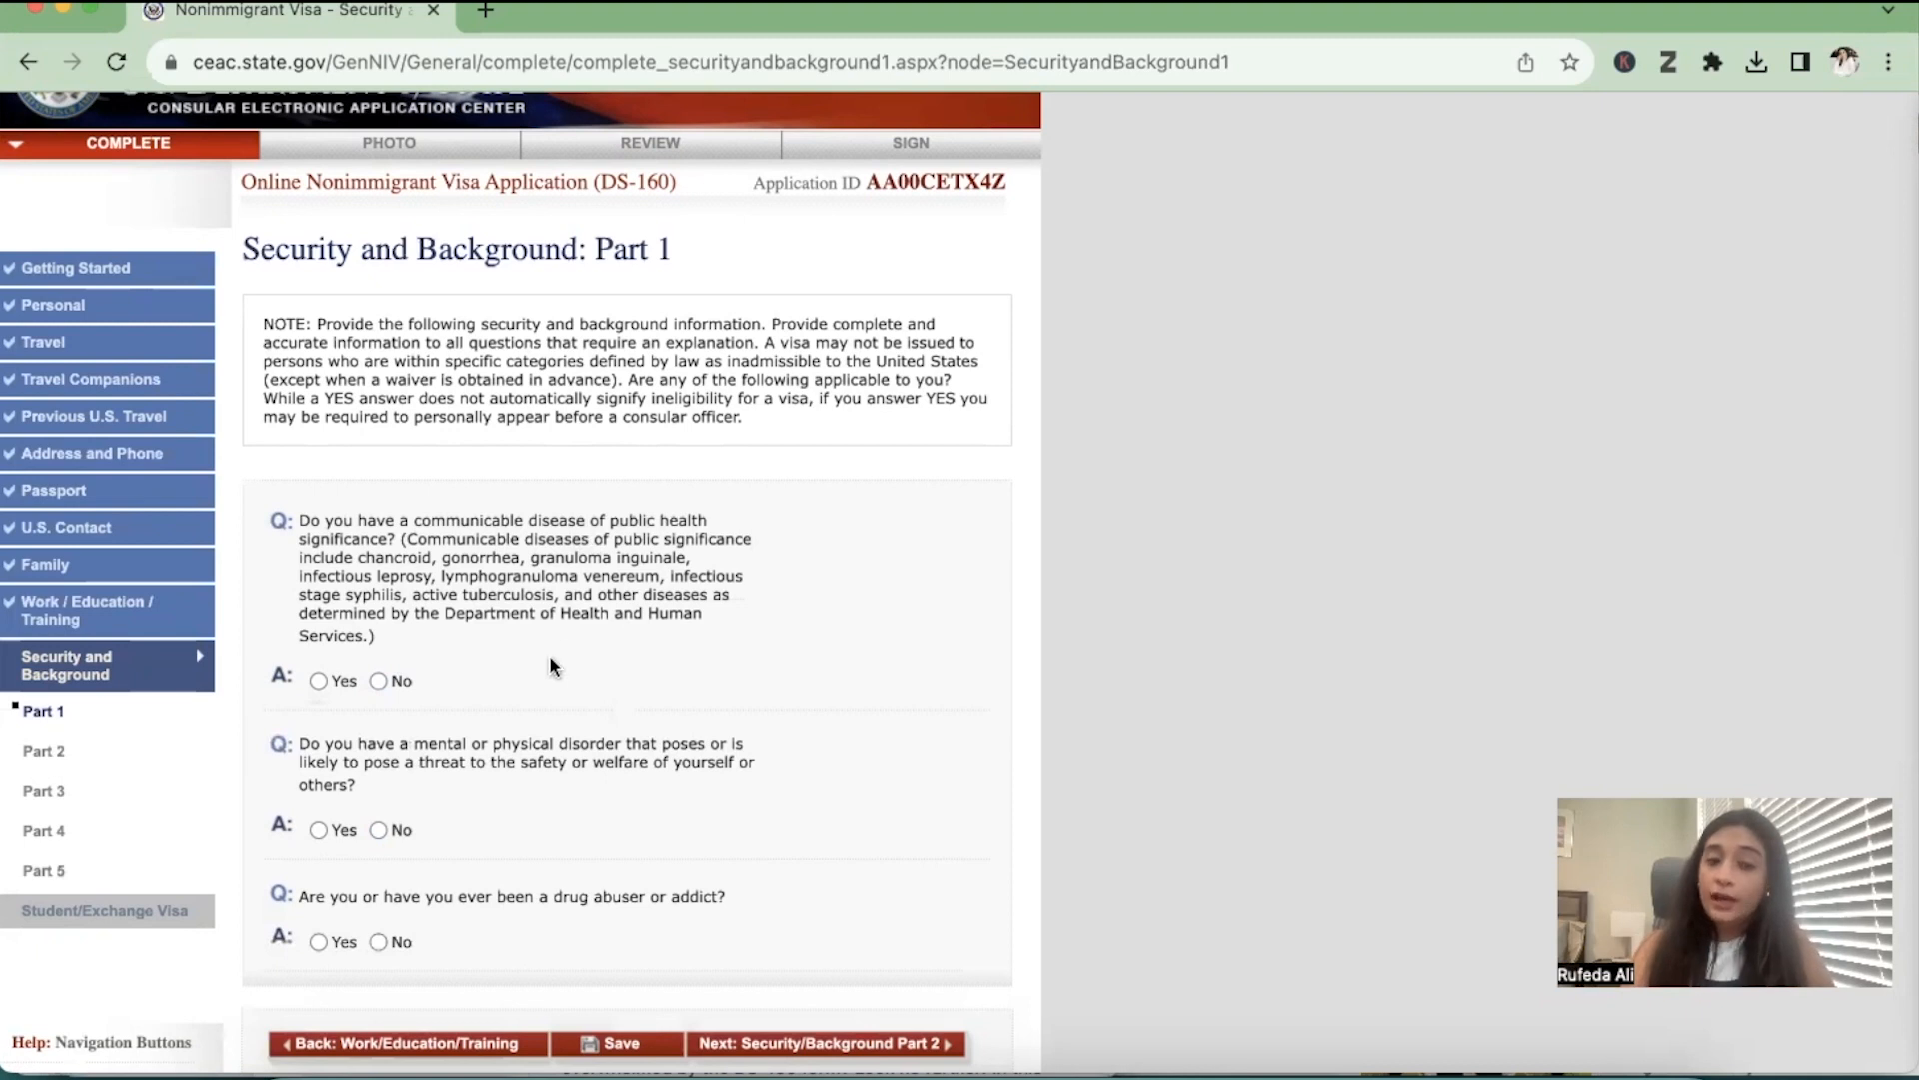
{"action": "left_click", "coordinate": [378, 681]}
{"action": "scroll", "coordinate": [398, 939], "scroll_direction": "down", "scroll_amount": 1}
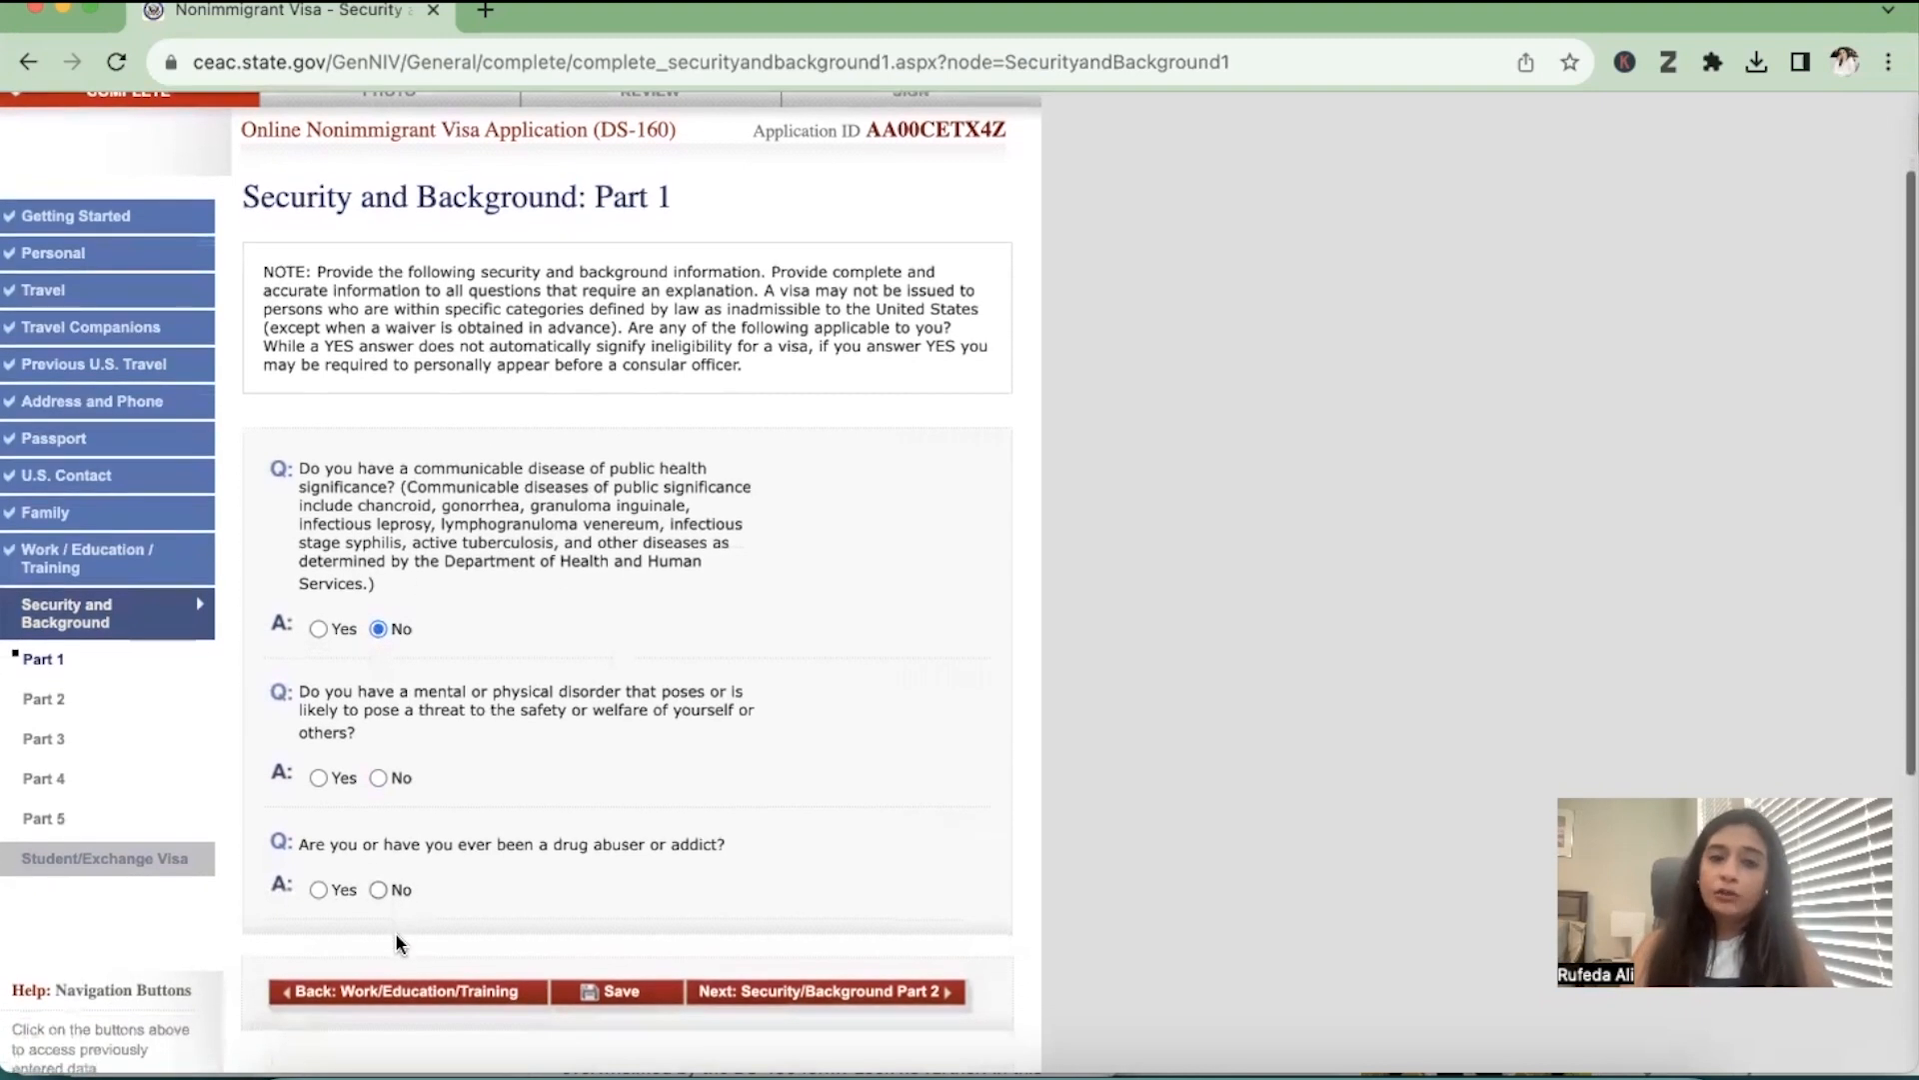
{"action": "scroll", "coordinate": [398, 940], "scroll_direction": "up", "scroll_amount": 1}
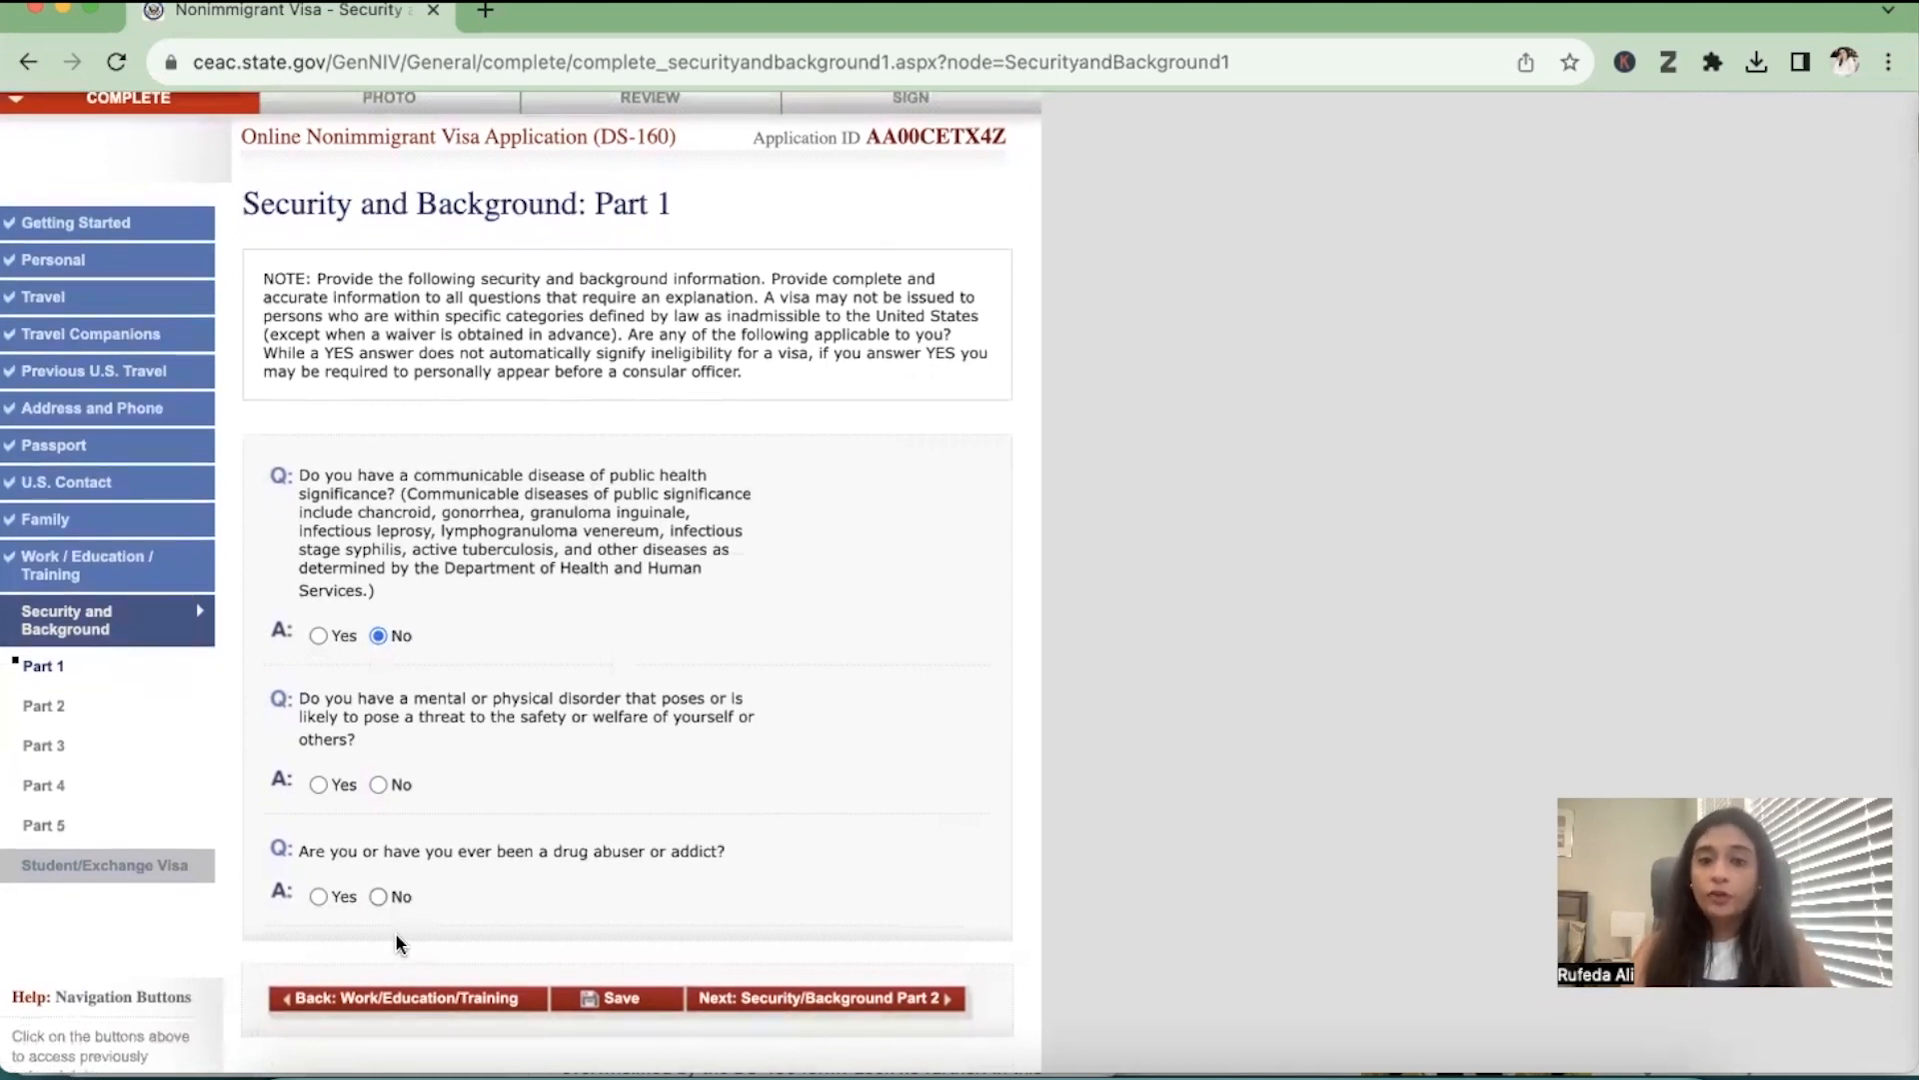
{"action": "left_click", "coordinate": [380, 785]}
{"action": "scroll", "coordinate": [385, 789], "scroll_direction": "down", "scroll_amount": 1}
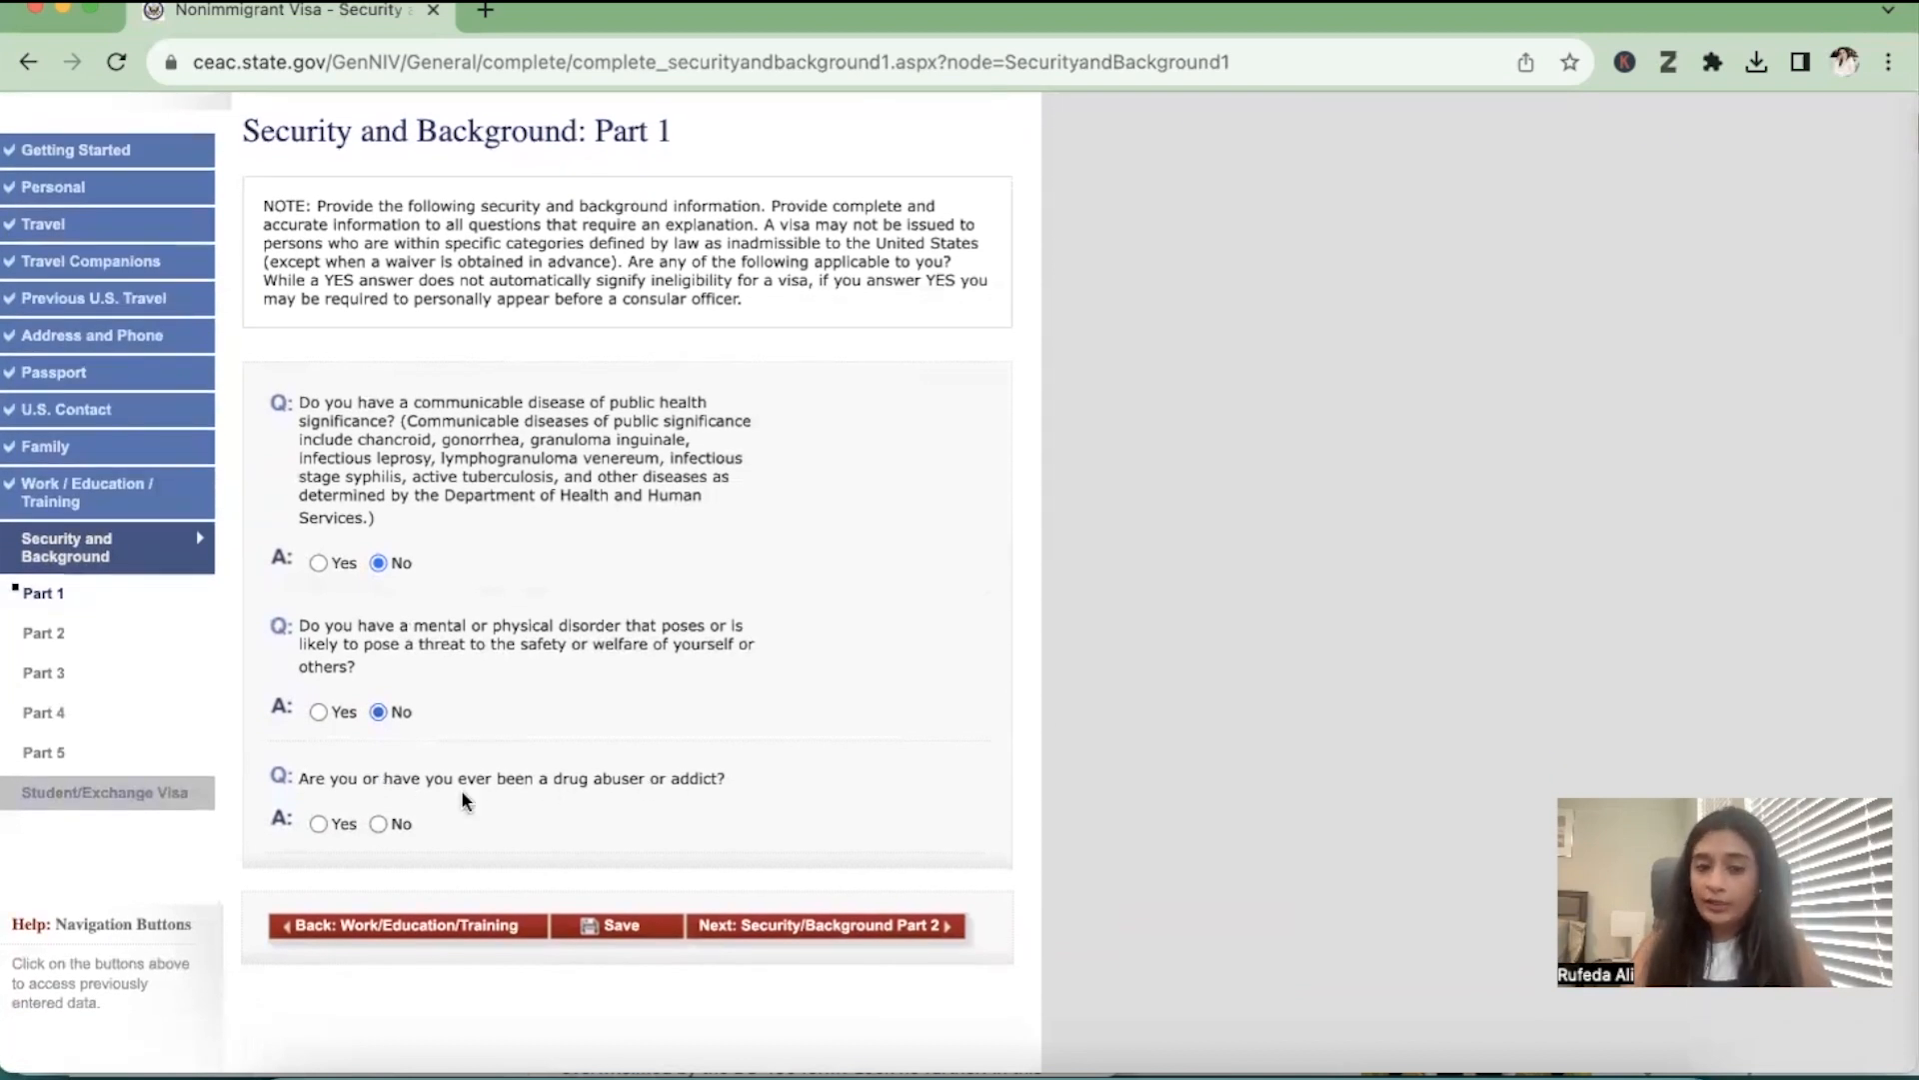
{"action": "left_click", "coordinate": [378, 824]}
{"action": "scroll", "coordinate": [380, 829], "scroll_direction": "down", "scroll_amount": 1}
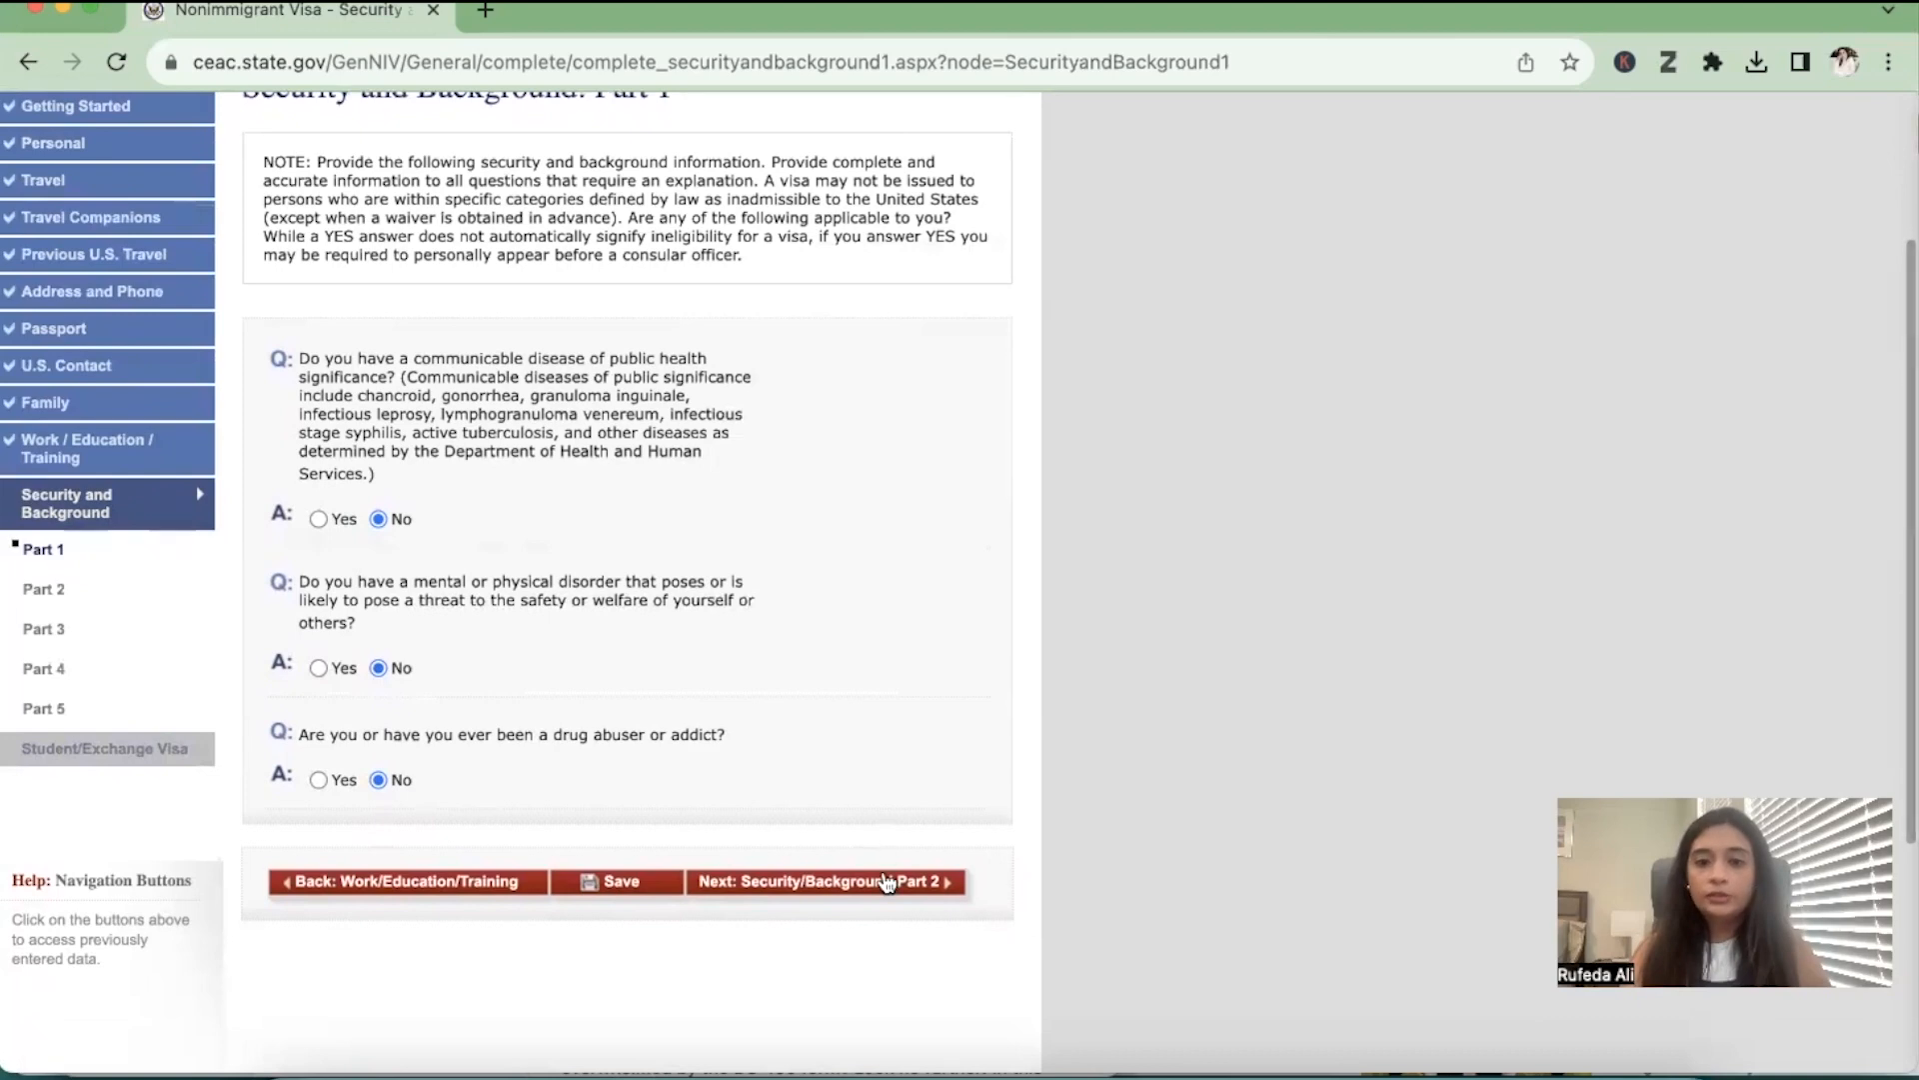
Continue to Security and Background Part 2 and answer No to the arrest, controlled substances and prostitution questions
{"action": "left_click", "coordinate": [885, 881]}
{"action": "scroll", "coordinate": [886, 886], "scroll_direction": "down", "scroll_amount": 3}
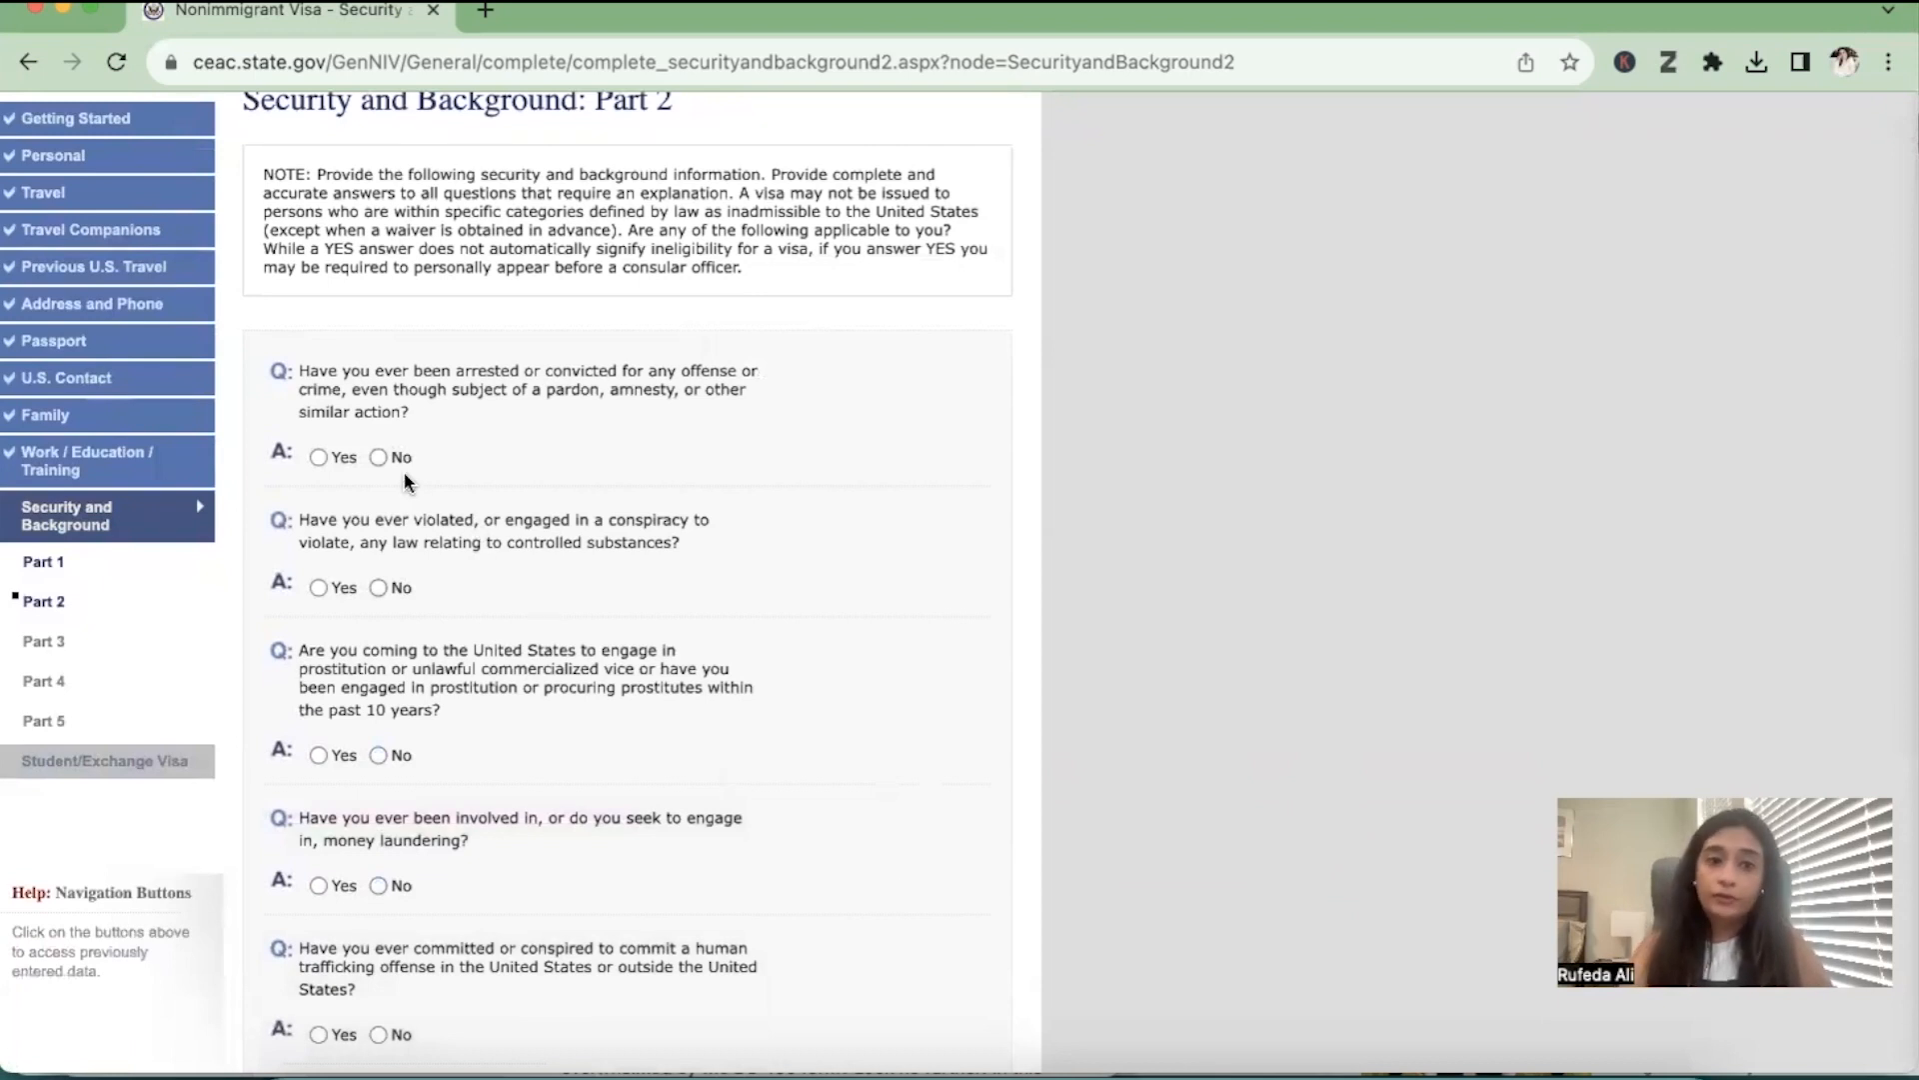
{"action": "left_click", "coordinate": [378, 458]}
{"action": "scroll", "coordinate": [345, 580], "scroll_direction": "down", "scroll_amount": 1}
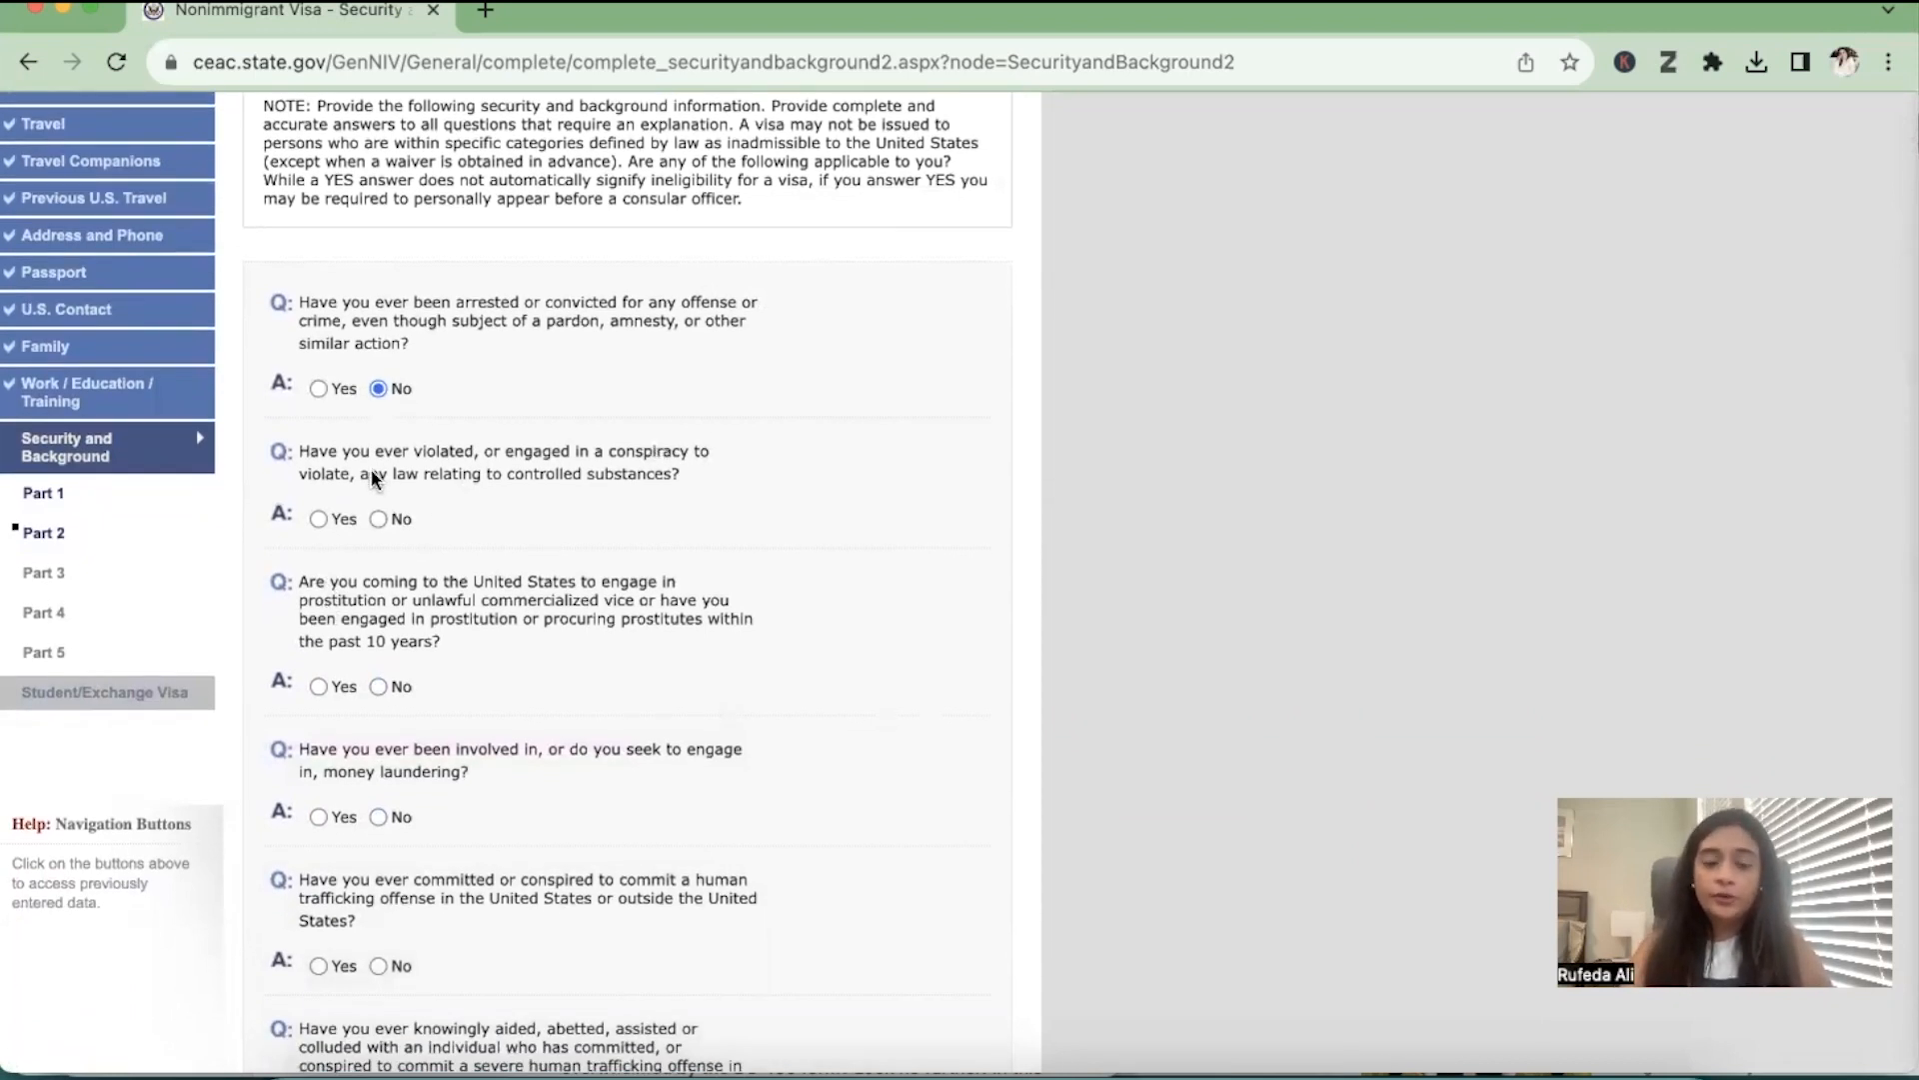
{"action": "left_click", "coordinate": [378, 519]}
{"action": "scroll", "coordinate": [364, 588], "scroll_direction": "down", "scroll_amount": 1}
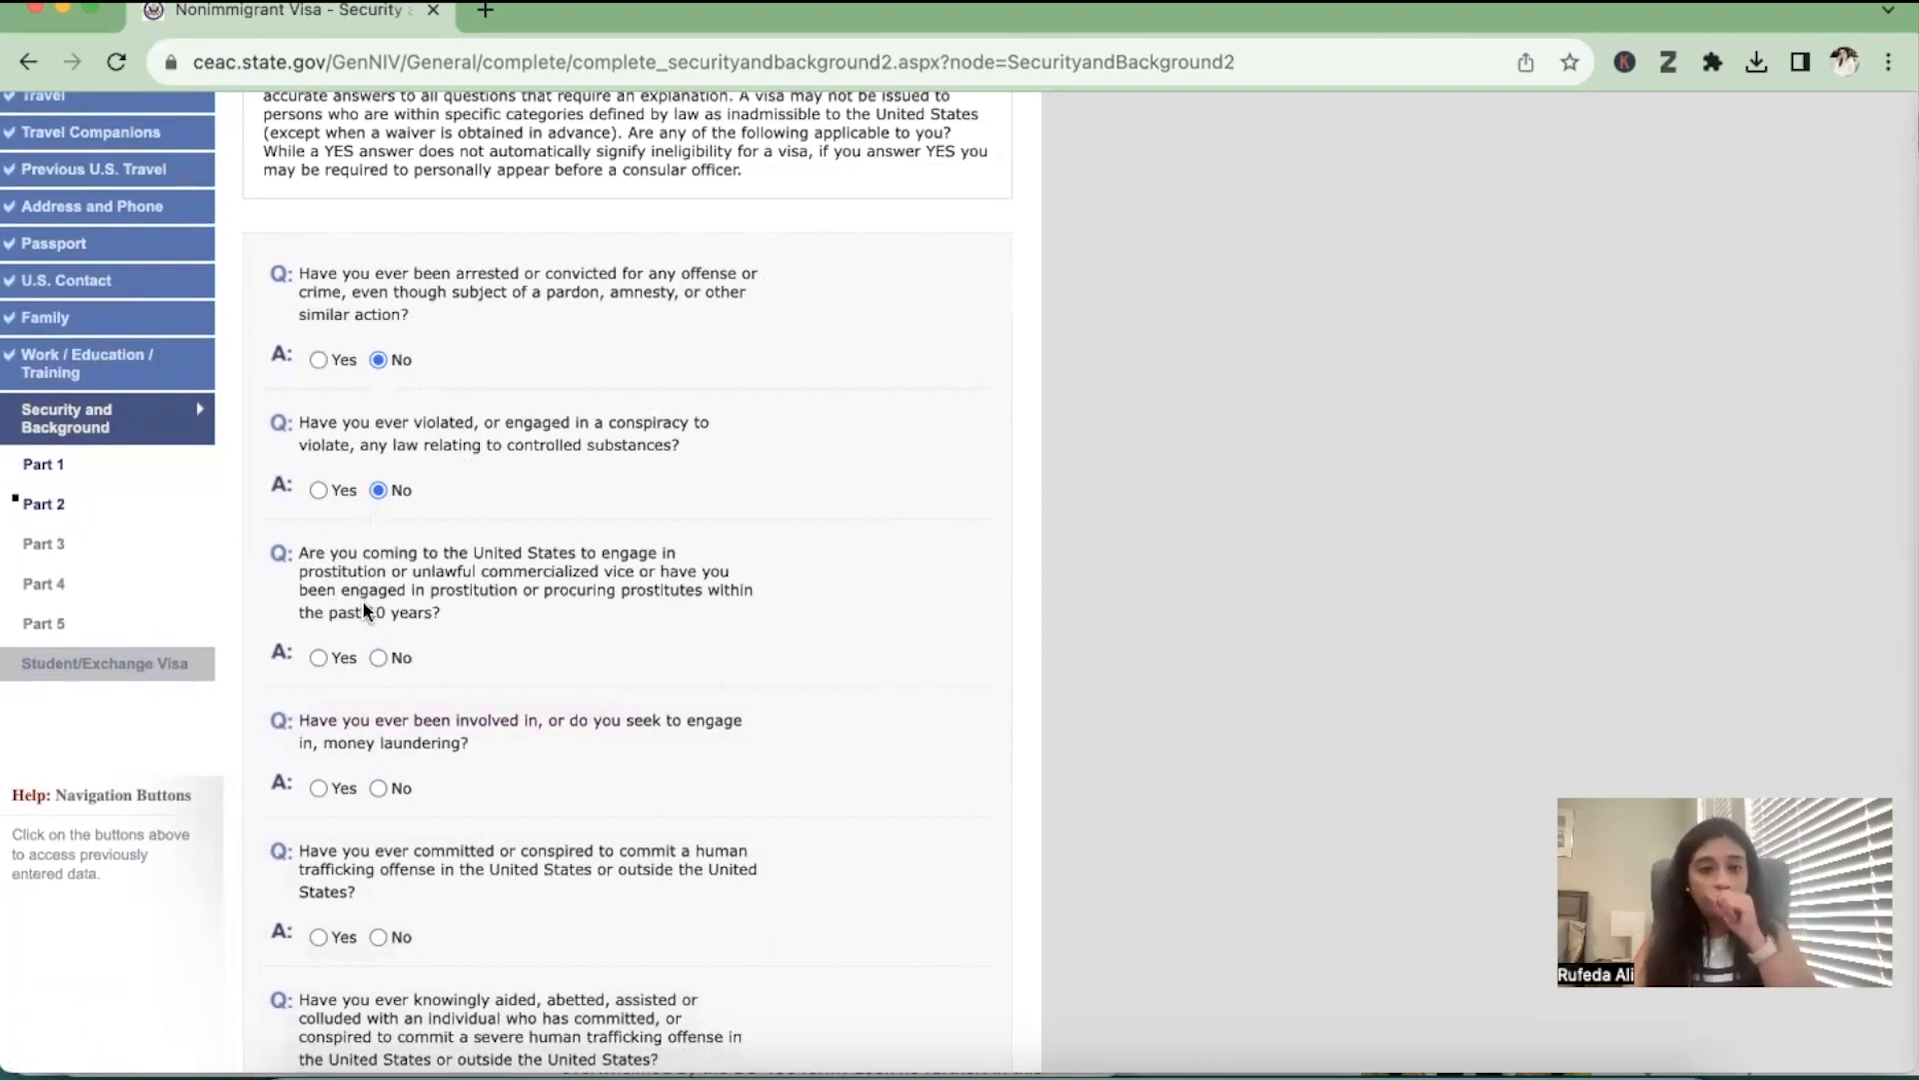
{"action": "left_click", "coordinate": [378, 655]}
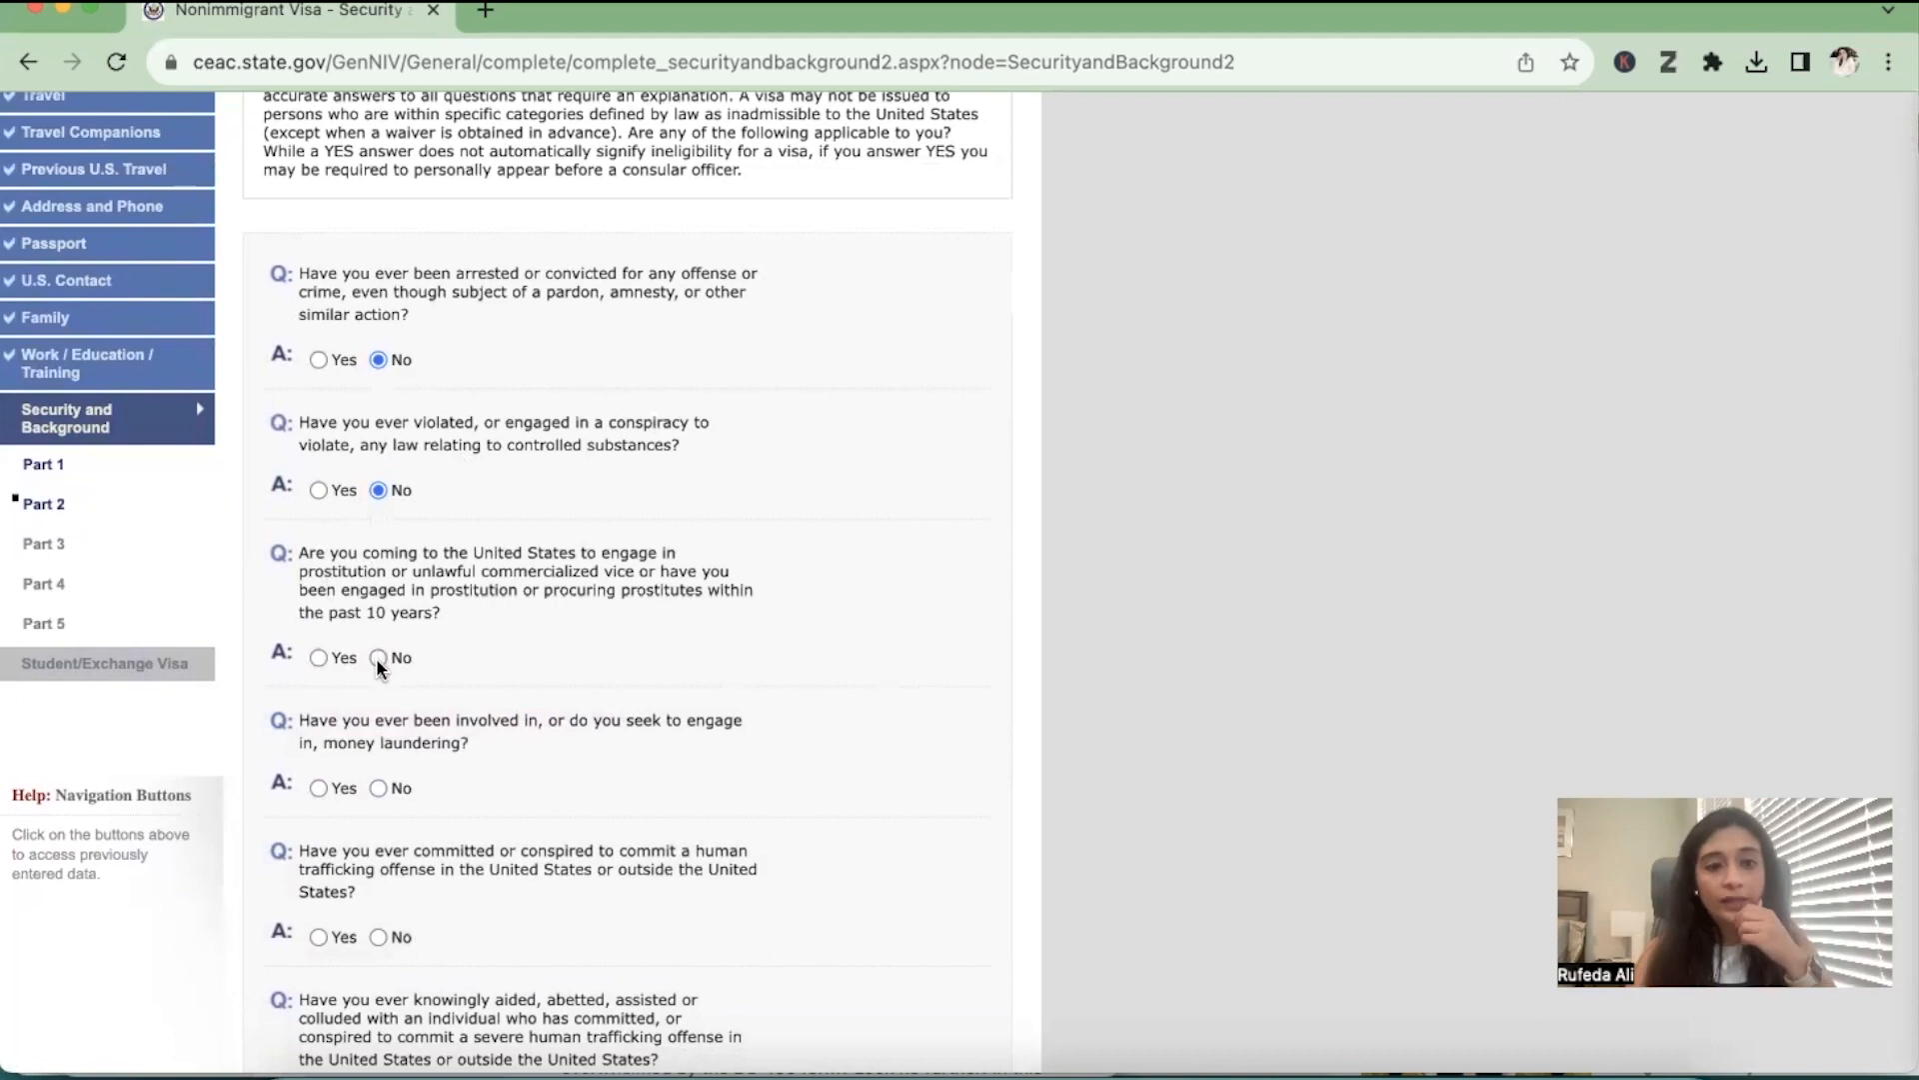
Answer No to the money laundering question and the three human trafficking questions, and continue to Security and Background Part 3
{"action": "scroll", "coordinate": [379, 658], "scroll_direction": "down", "scroll_amount": 4}
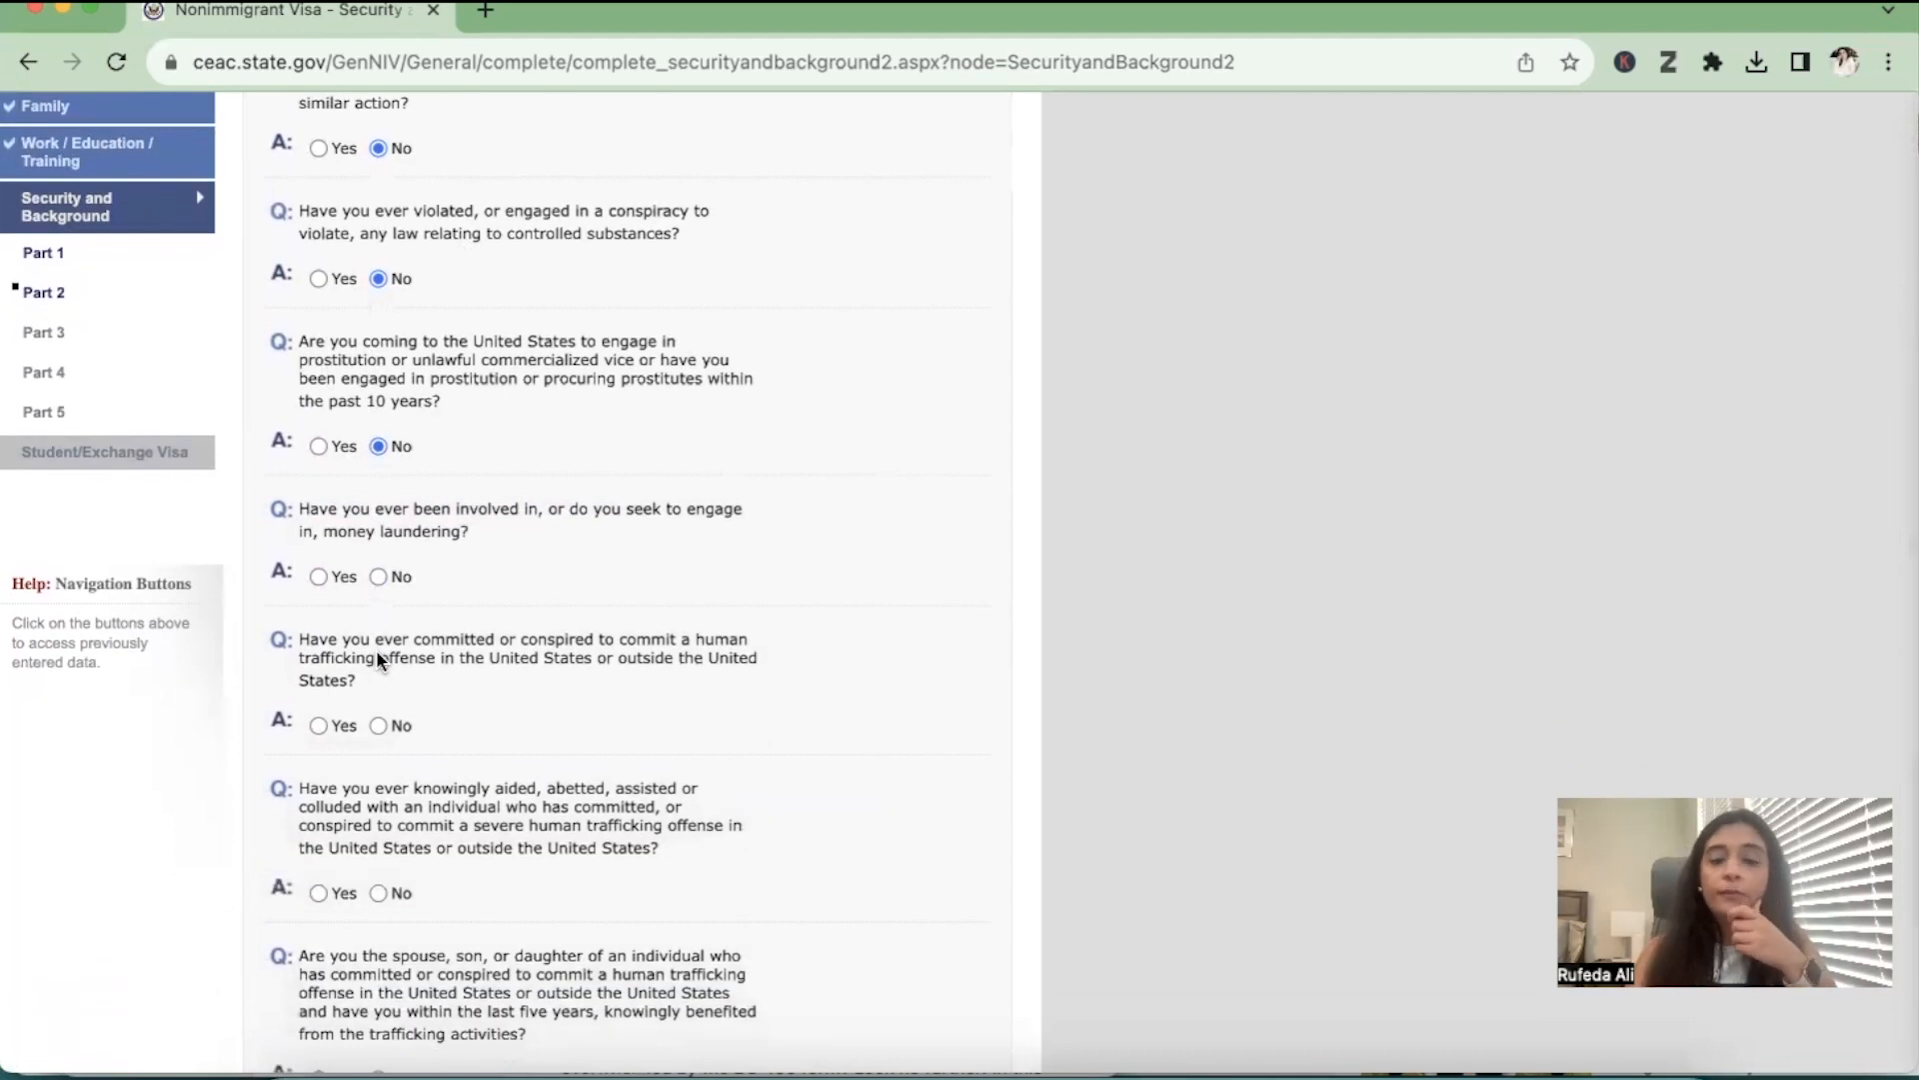
{"action": "left_click", "coordinate": [378, 577]}
{"action": "scroll", "coordinate": [383, 817], "scroll_direction": "down", "scroll_amount": 4}
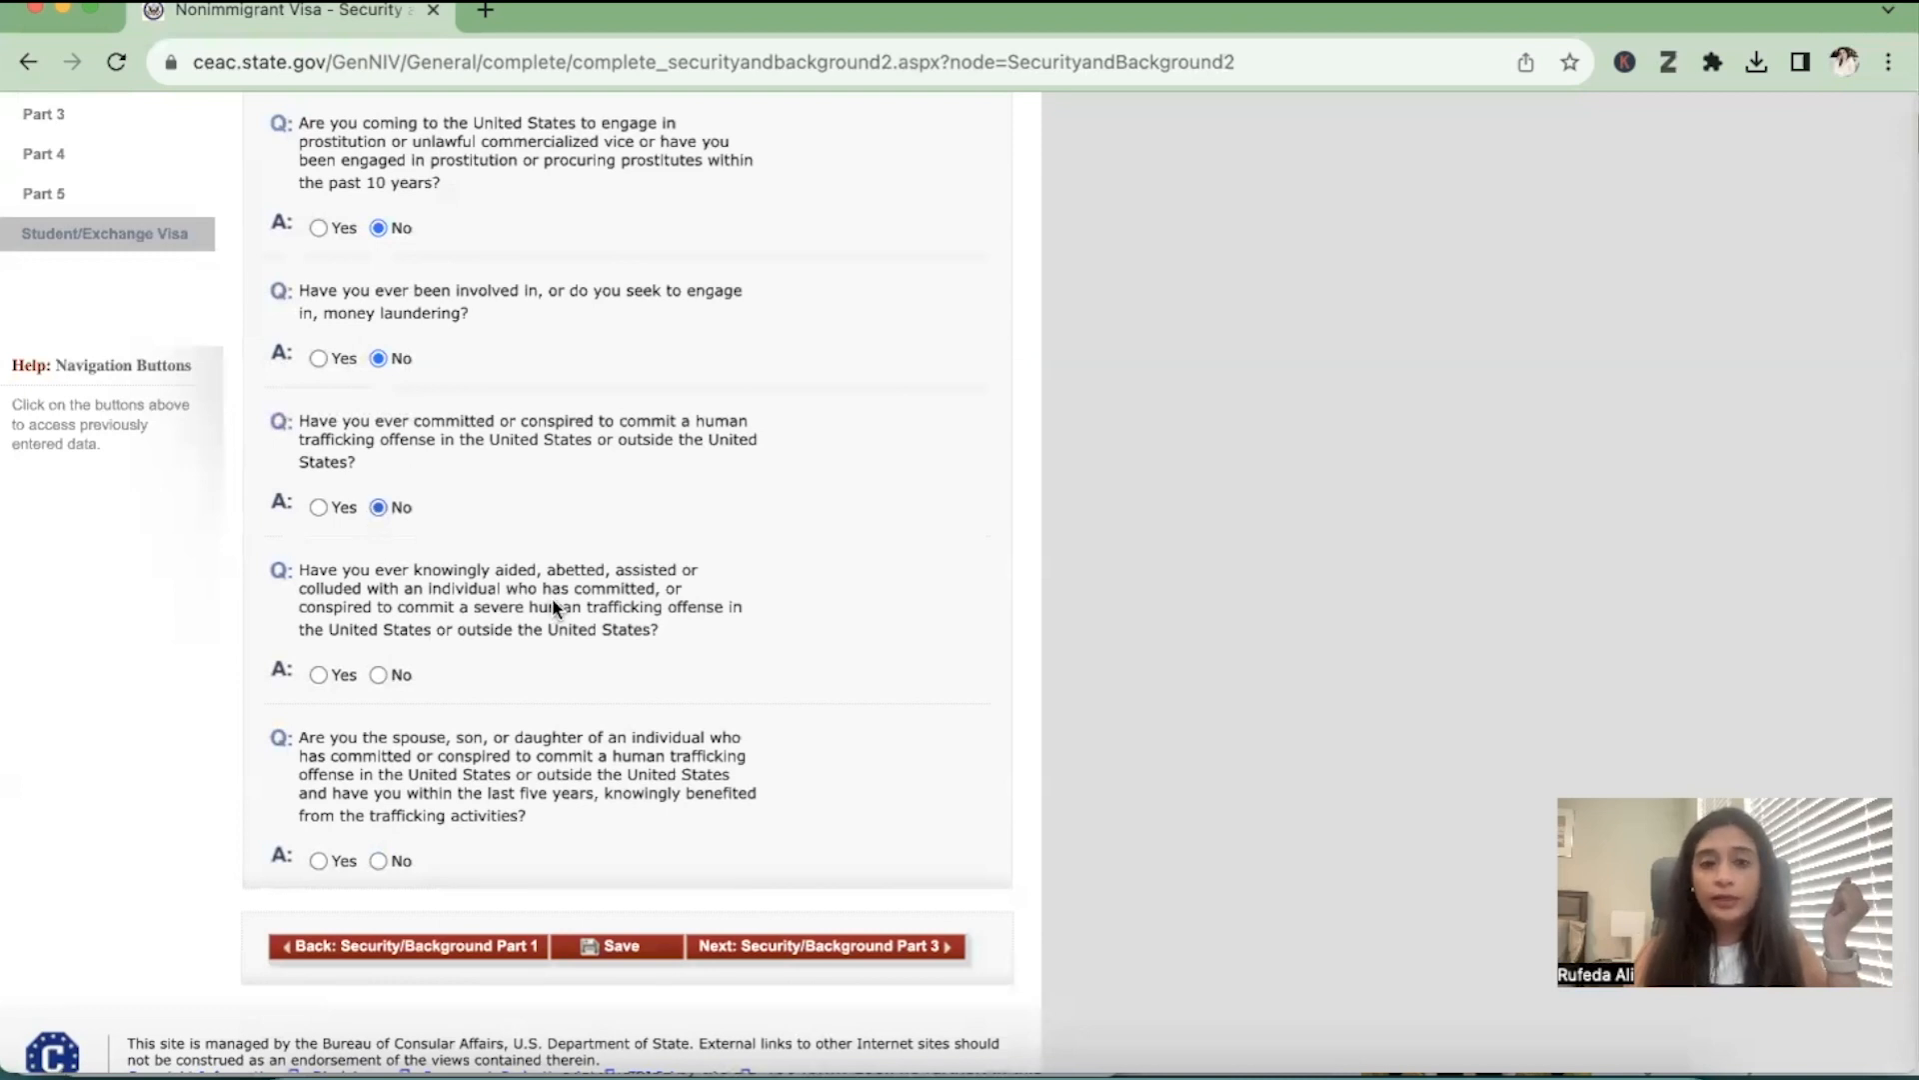
{"action": "scroll", "coordinate": [376, 661], "scroll_direction": "down", "scroll_amount": 1}
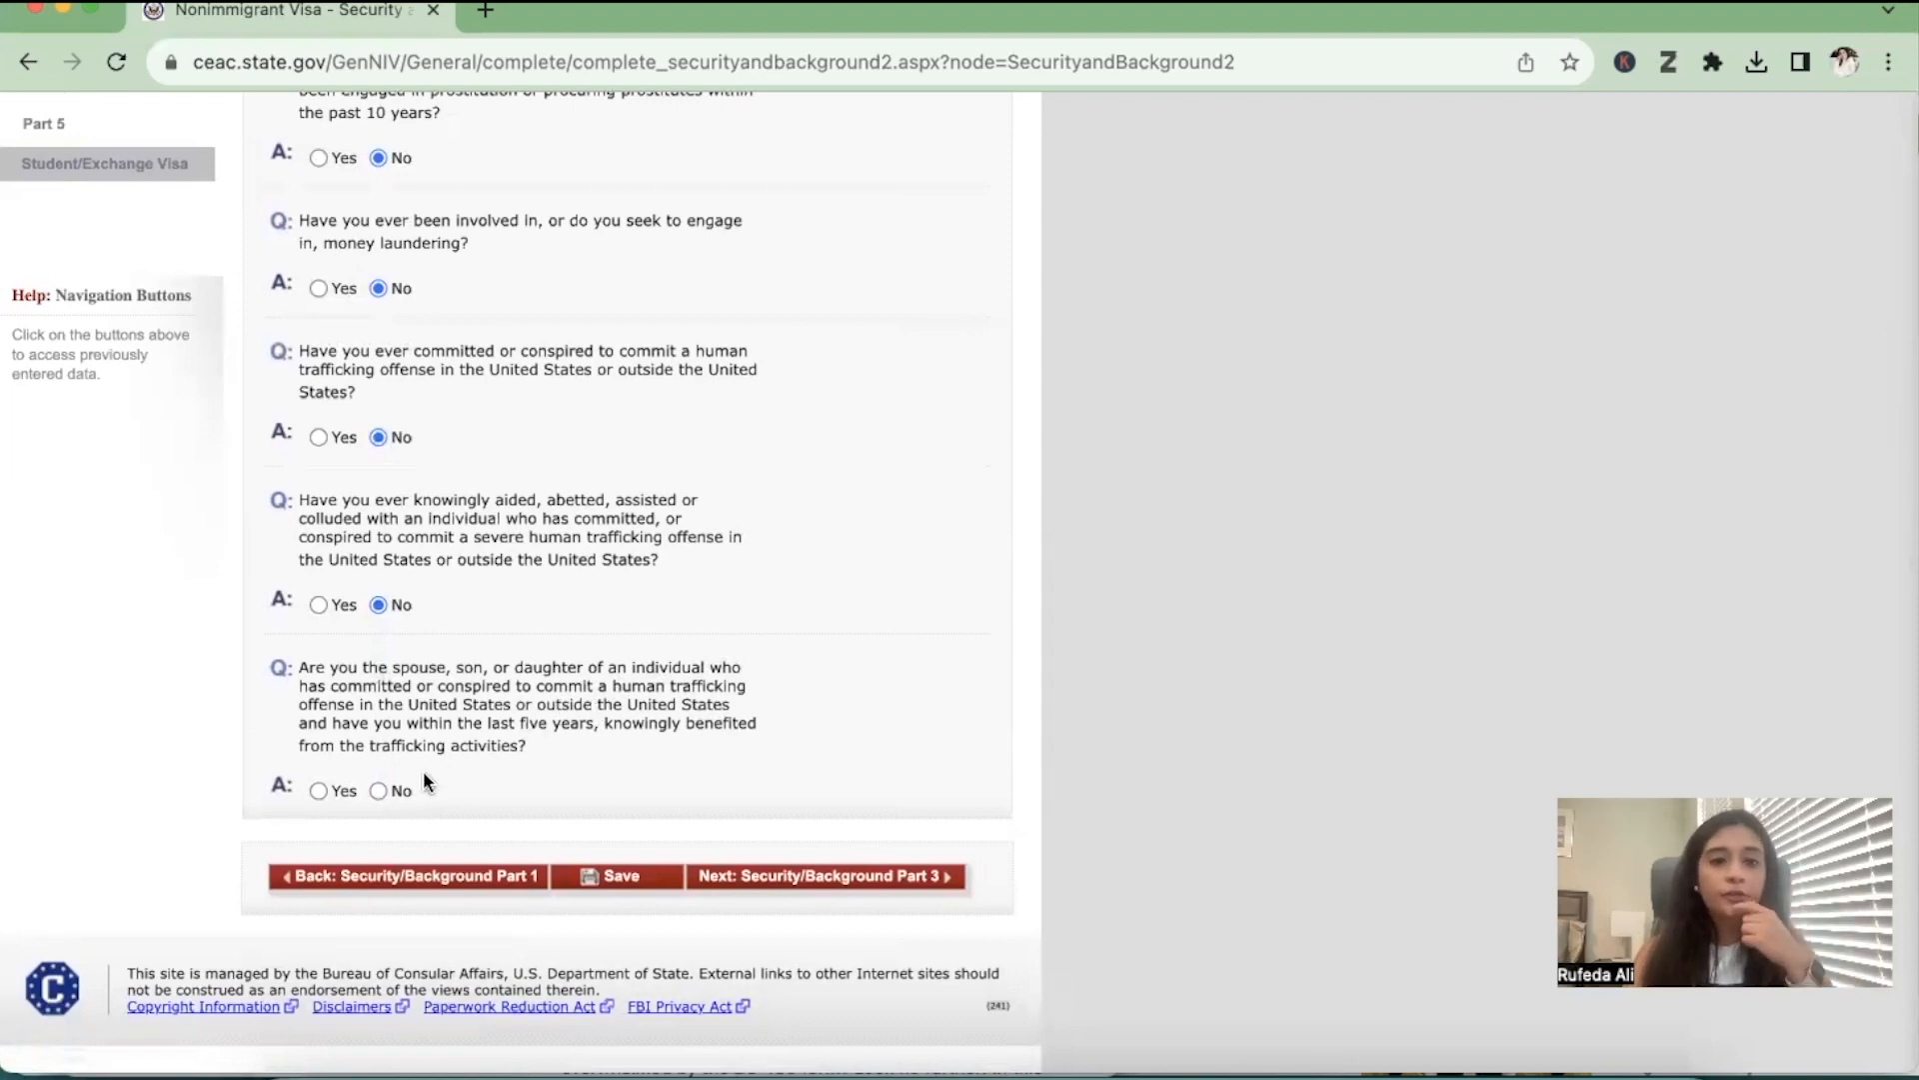
{"action": "left_click", "coordinate": [883, 870]}
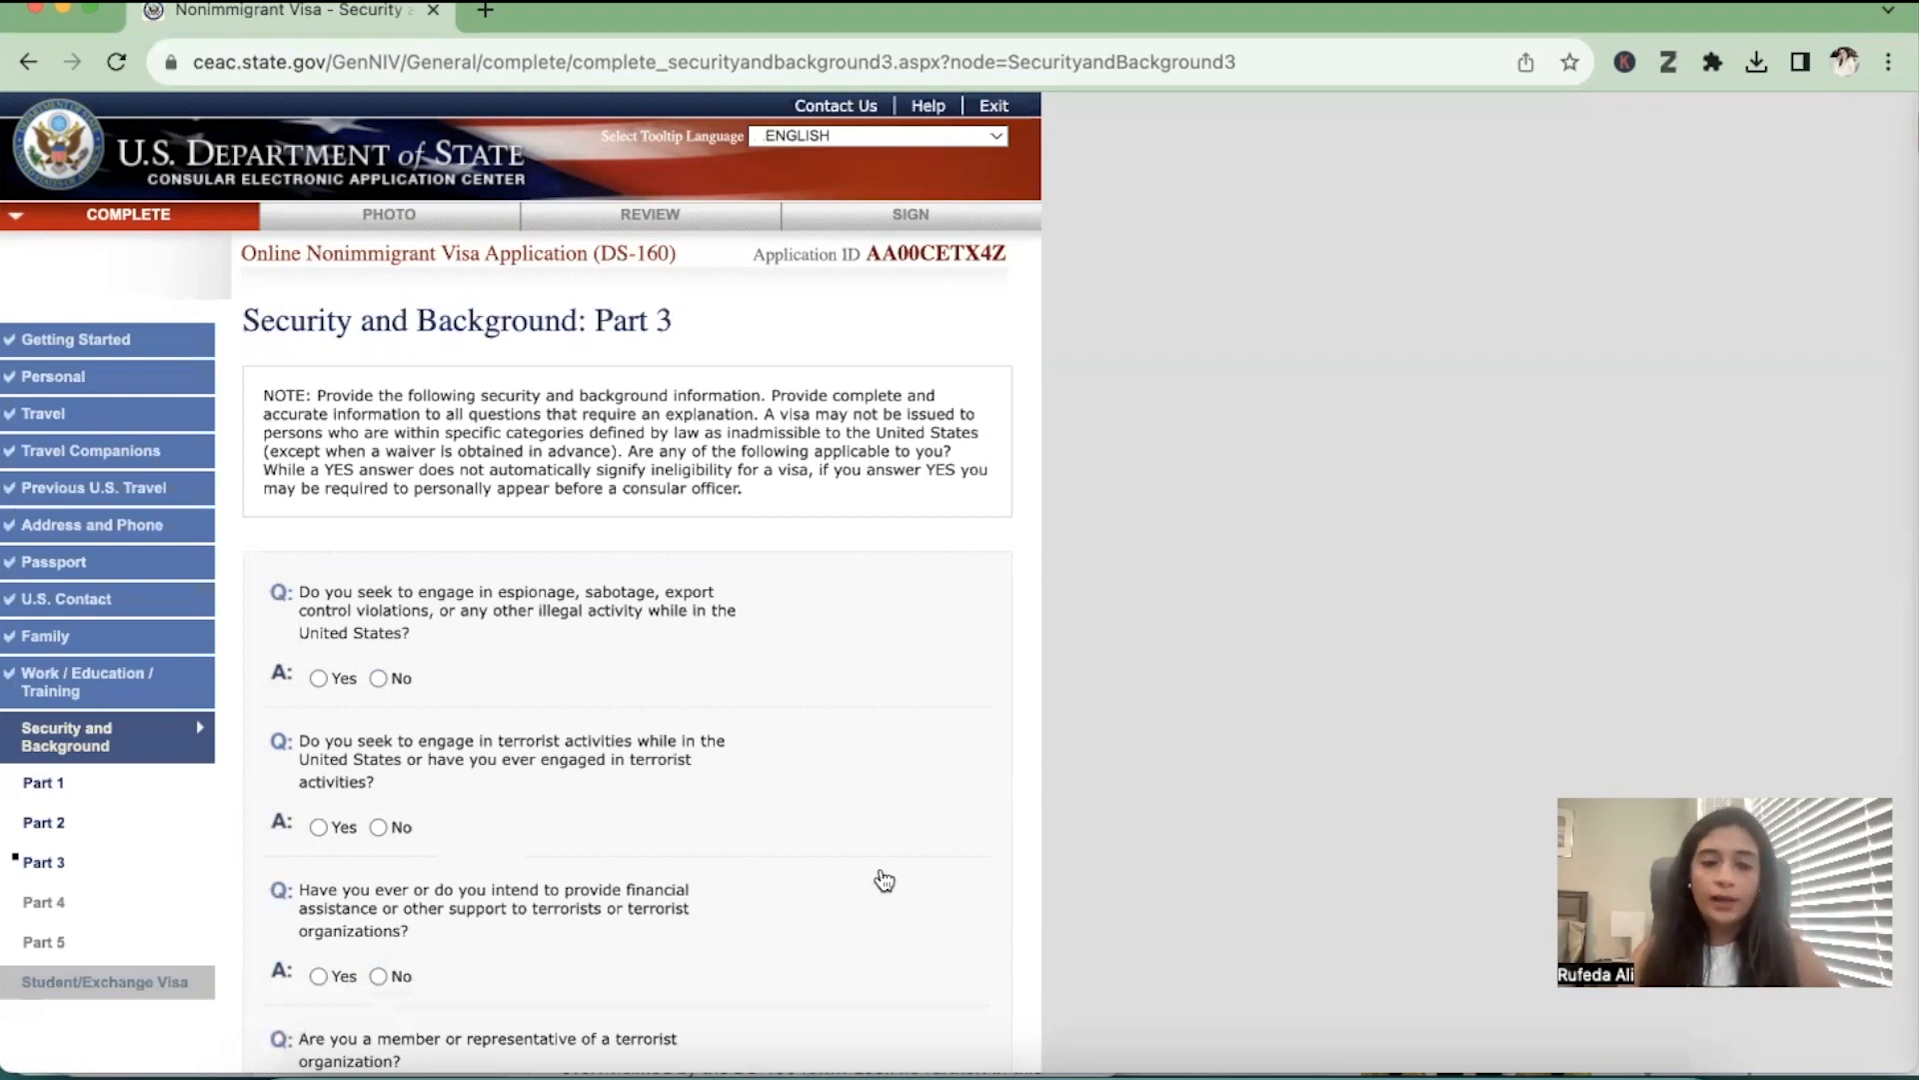
Answer No to the espionage question and the four terrorism questions covering activities, financial support, membership and family ties
{"action": "left_click", "coordinate": [379, 679]}
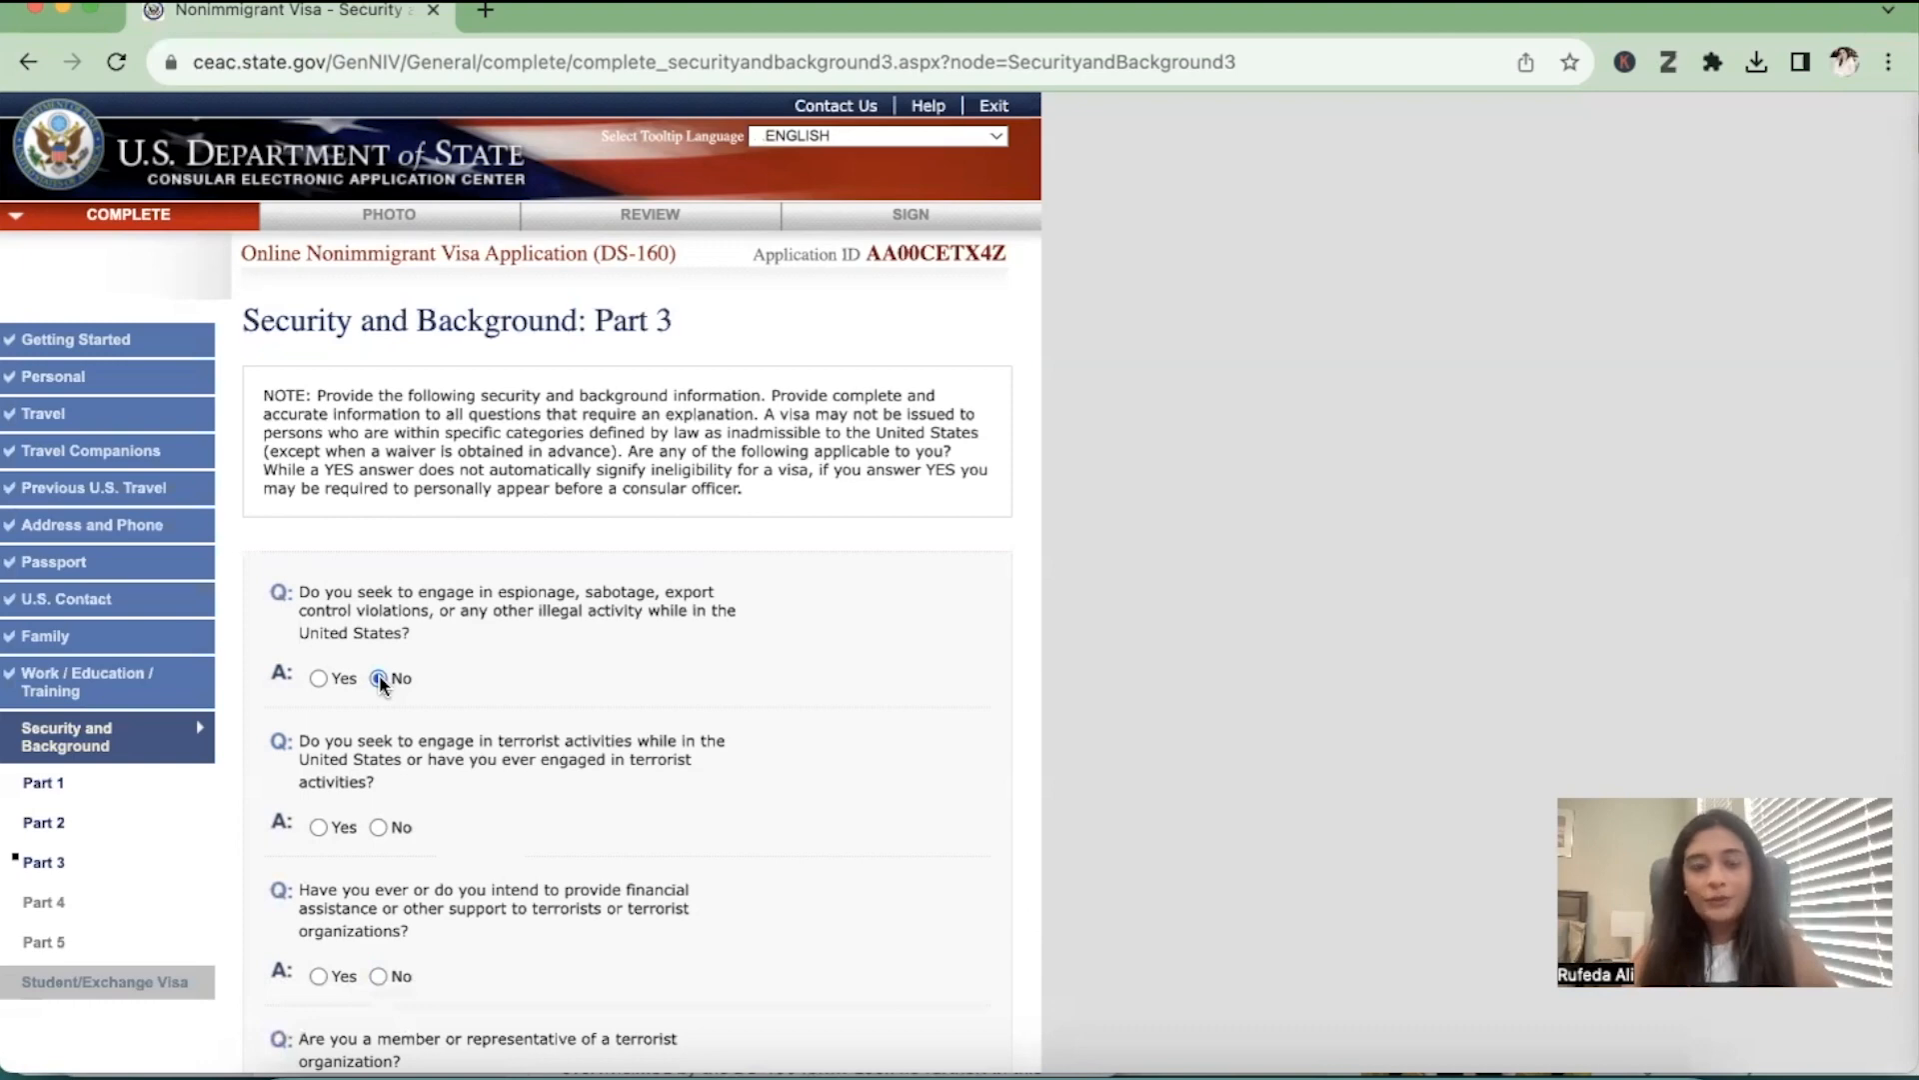
{"action": "scroll", "coordinate": [383, 679], "scroll_direction": "down", "scroll_amount": 3}
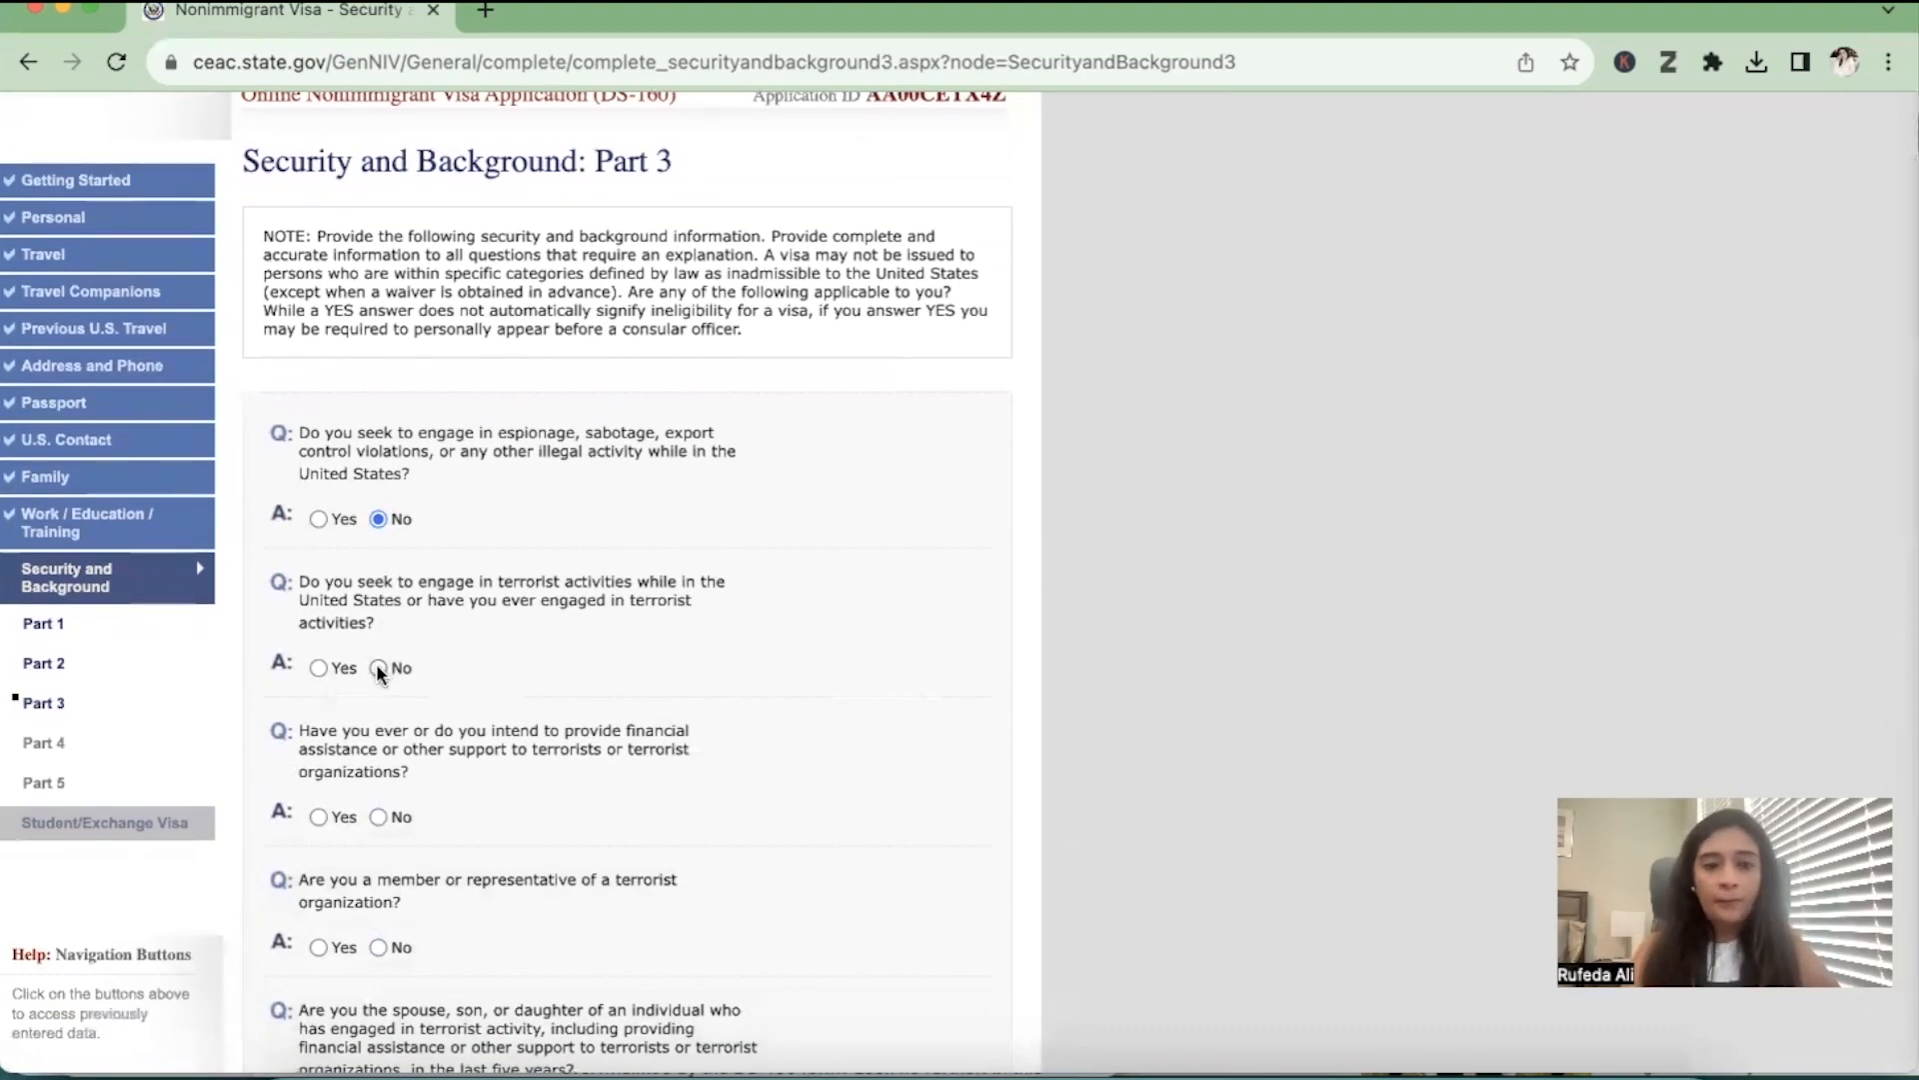
{"action": "left_click", "coordinate": [378, 668]}
{"action": "scroll", "coordinate": [378, 670], "scroll_direction": "down", "scroll_amount": 3}
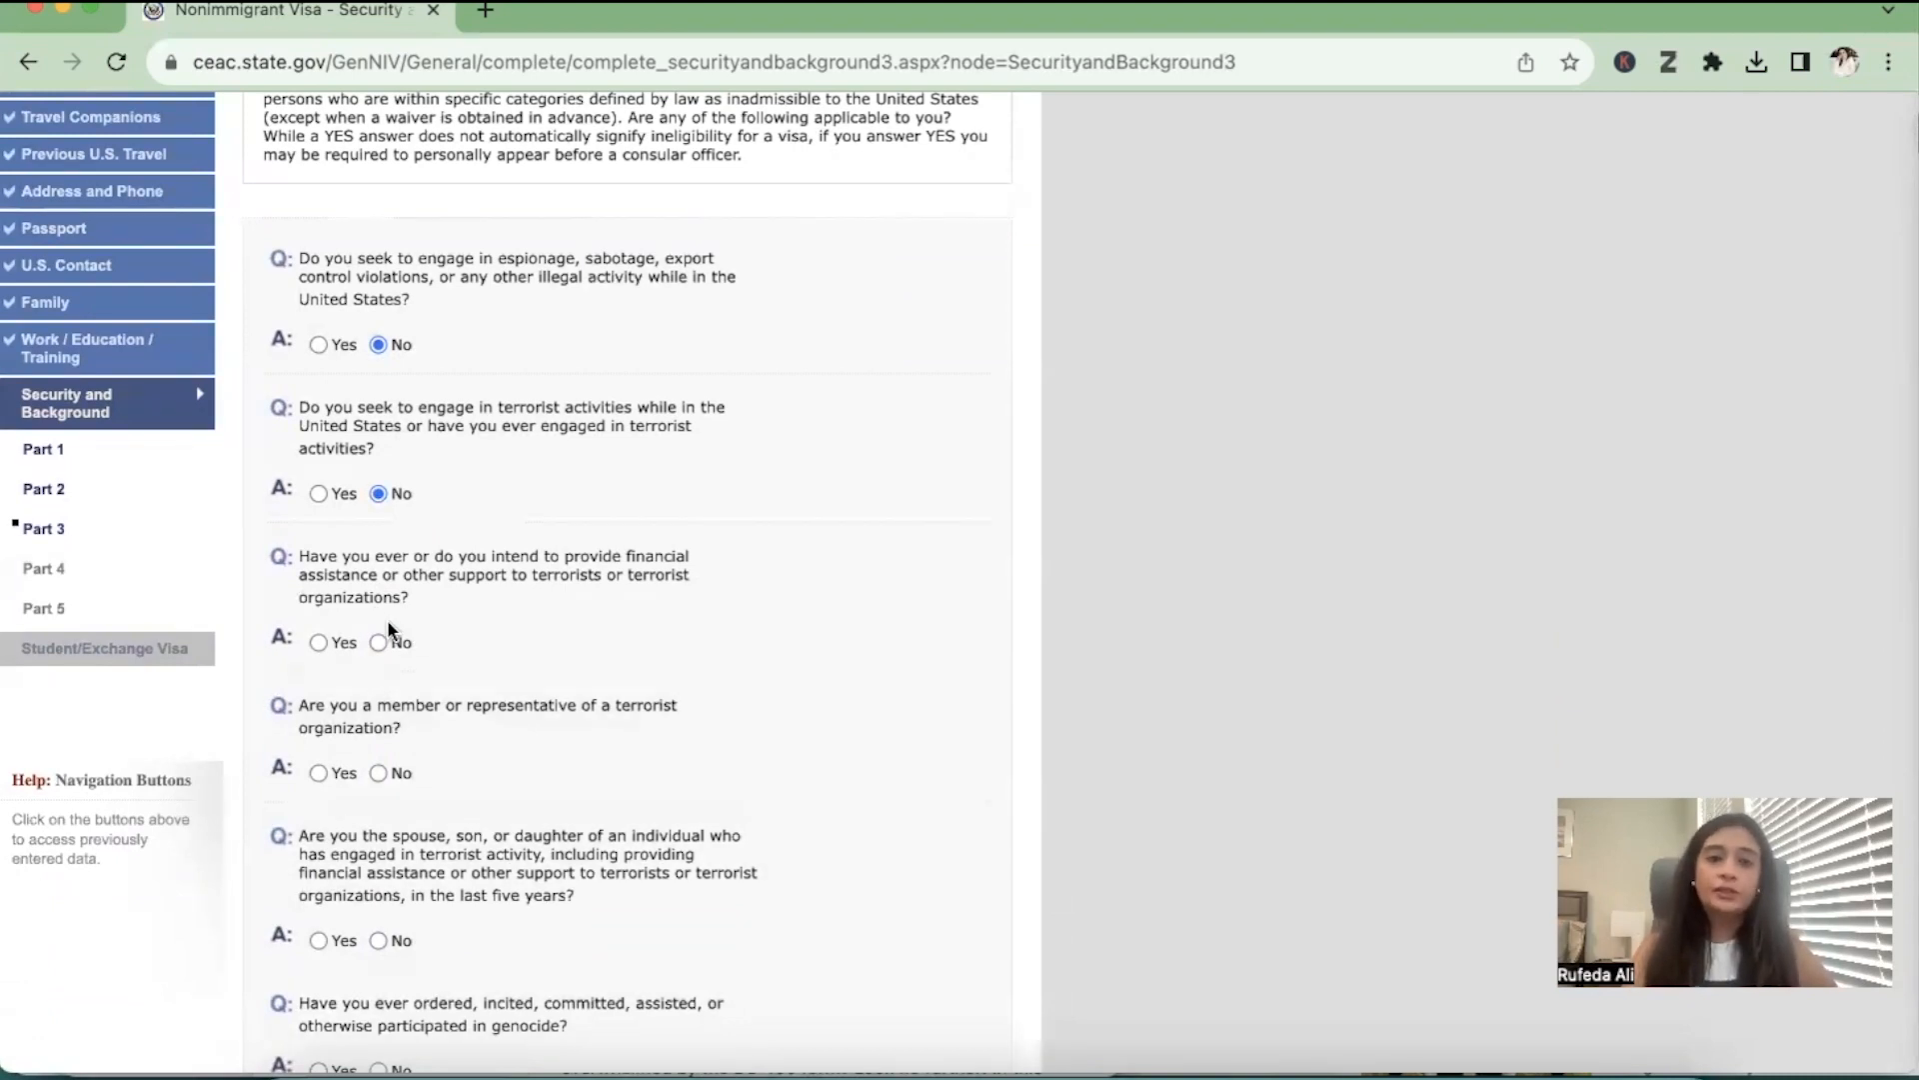
{"action": "left_click", "coordinate": [380, 644]}
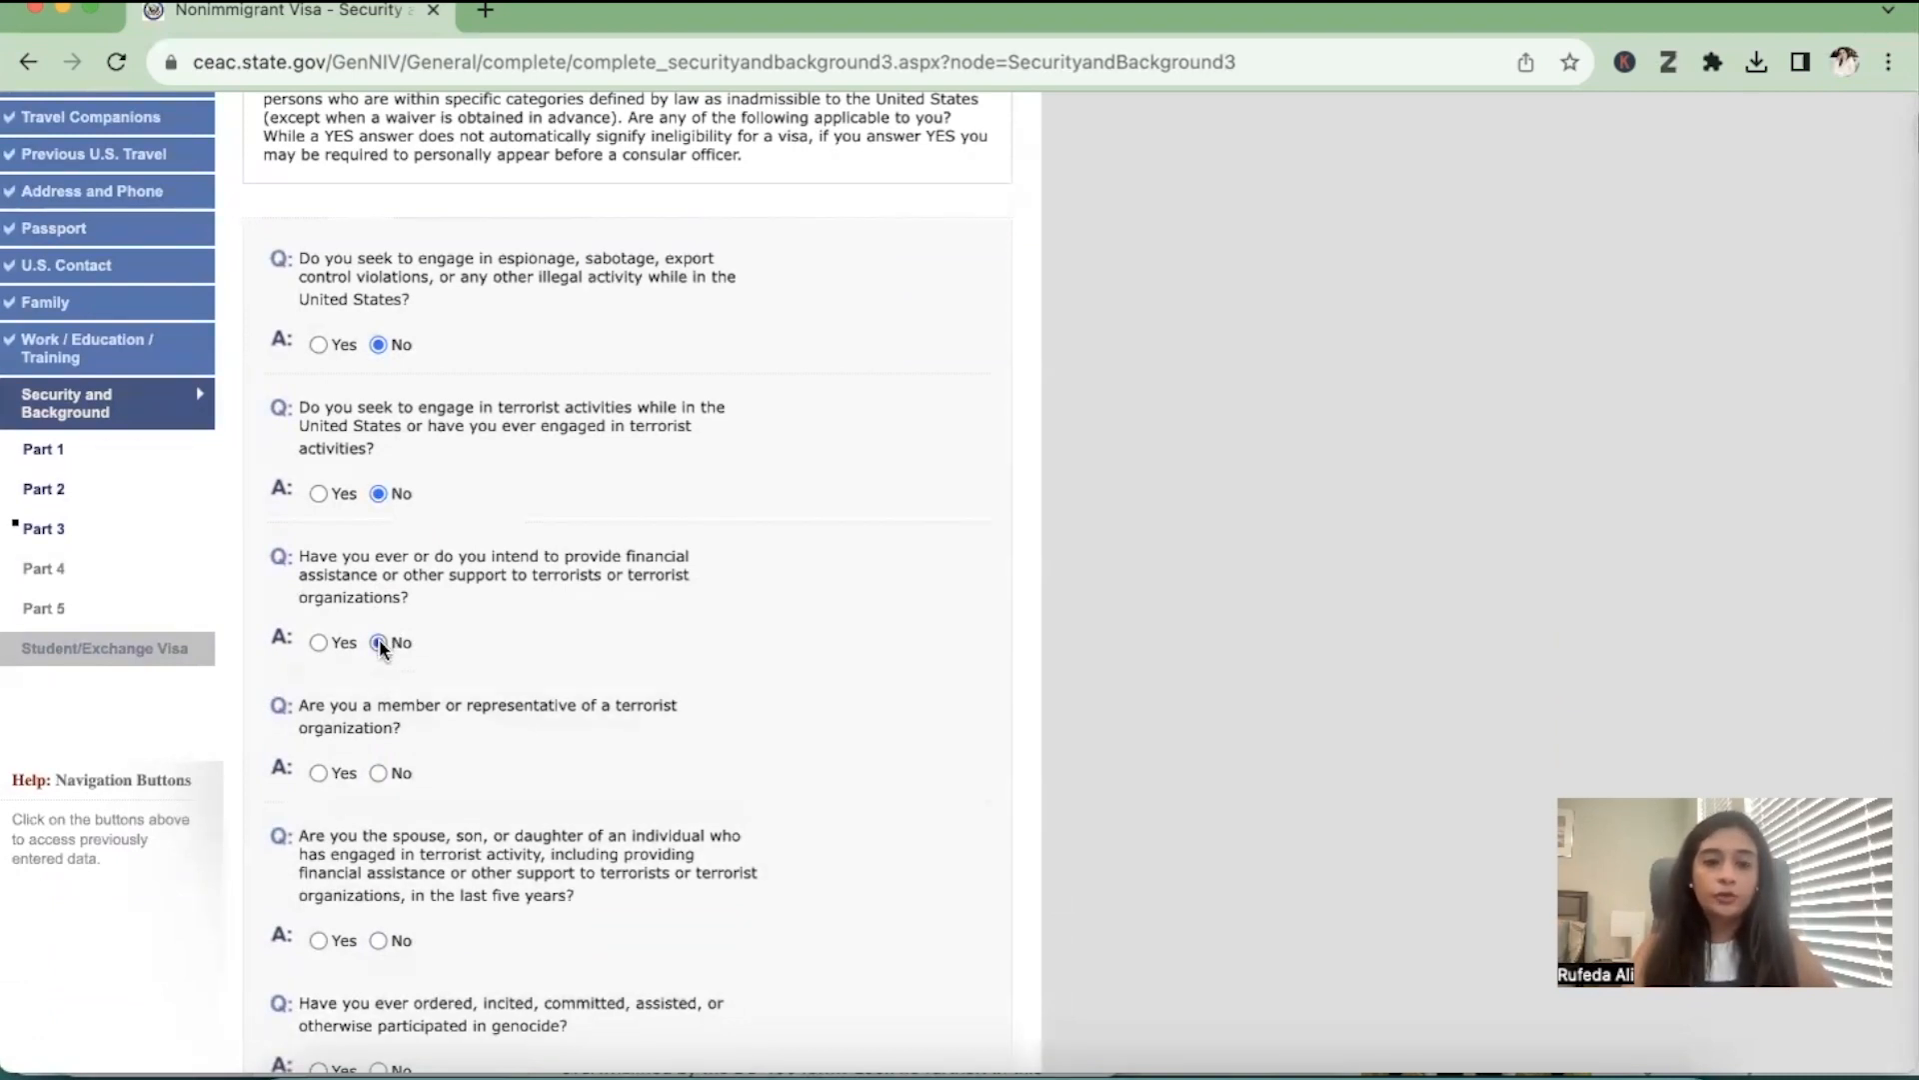
{"action": "scroll", "coordinate": [380, 645], "scroll_direction": "down", "scroll_amount": 3}
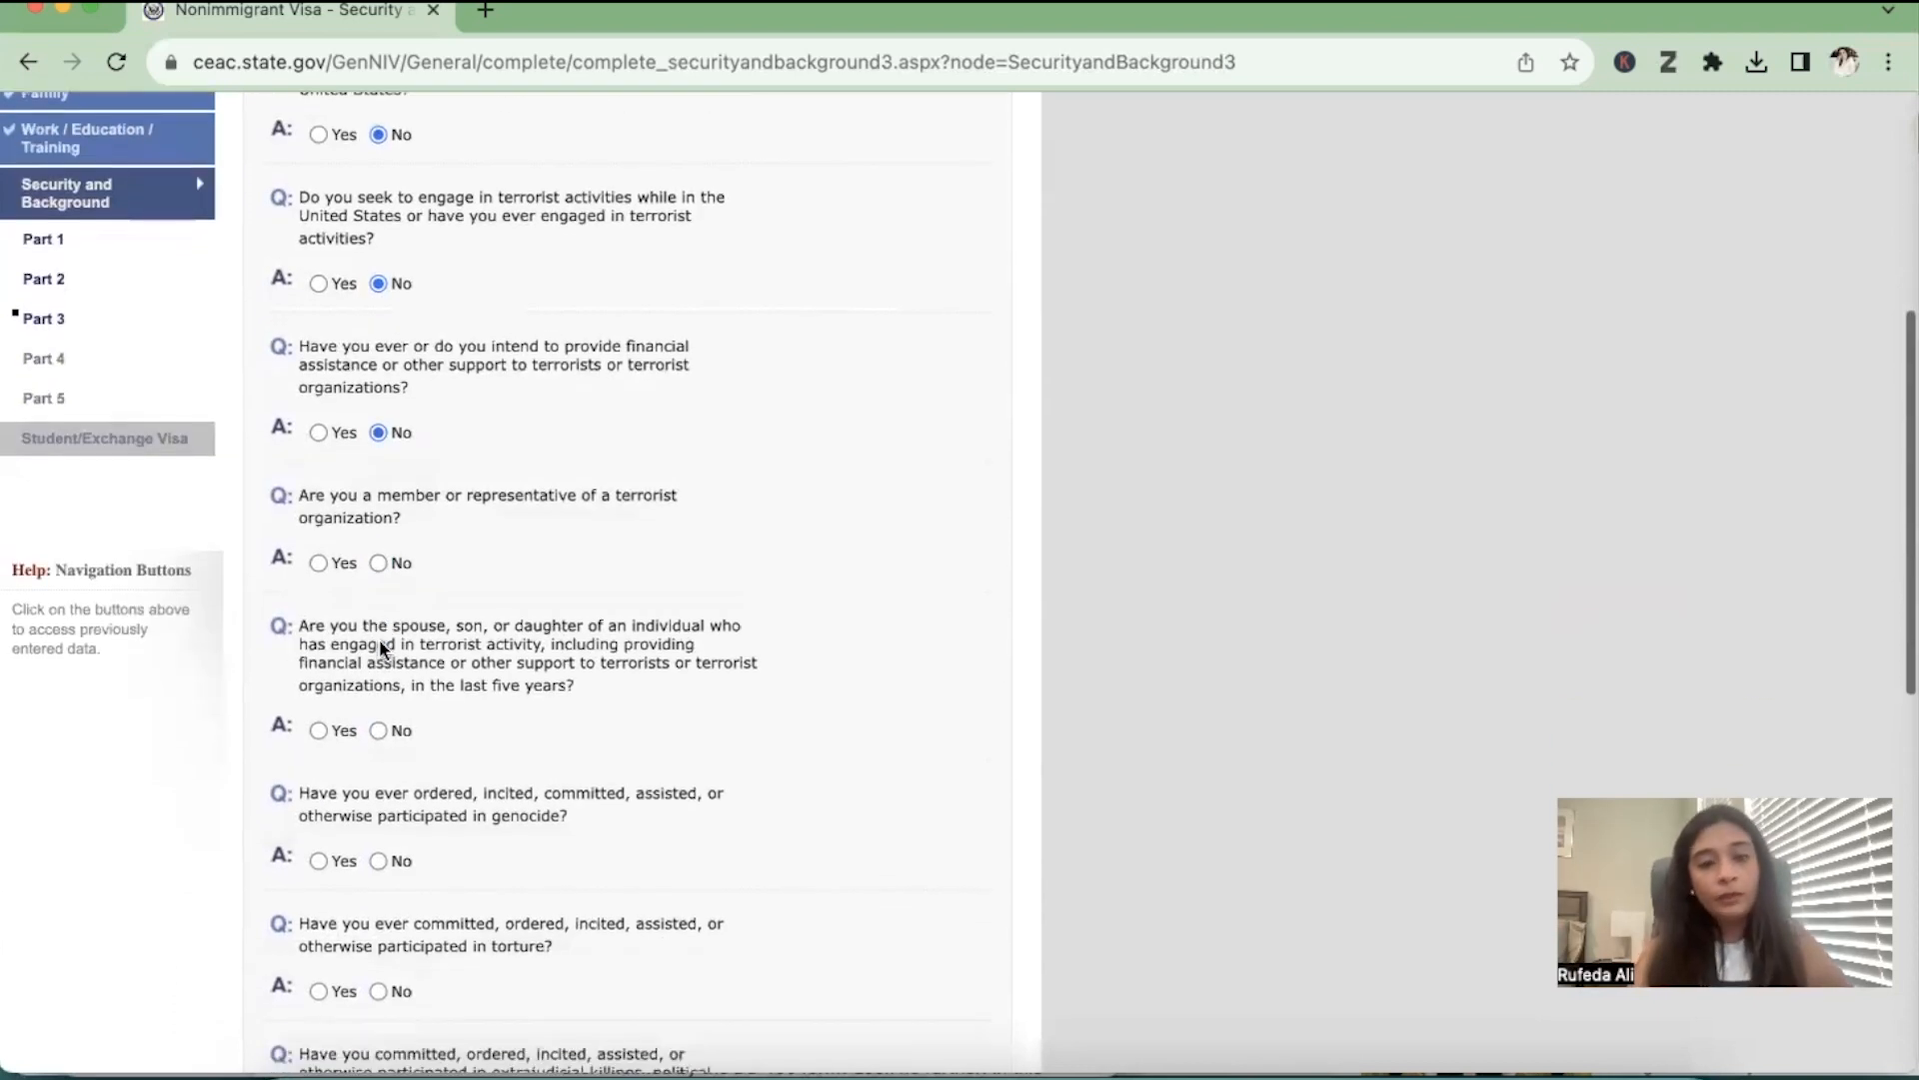
{"action": "left_click", "coordinate": [376, 564]}
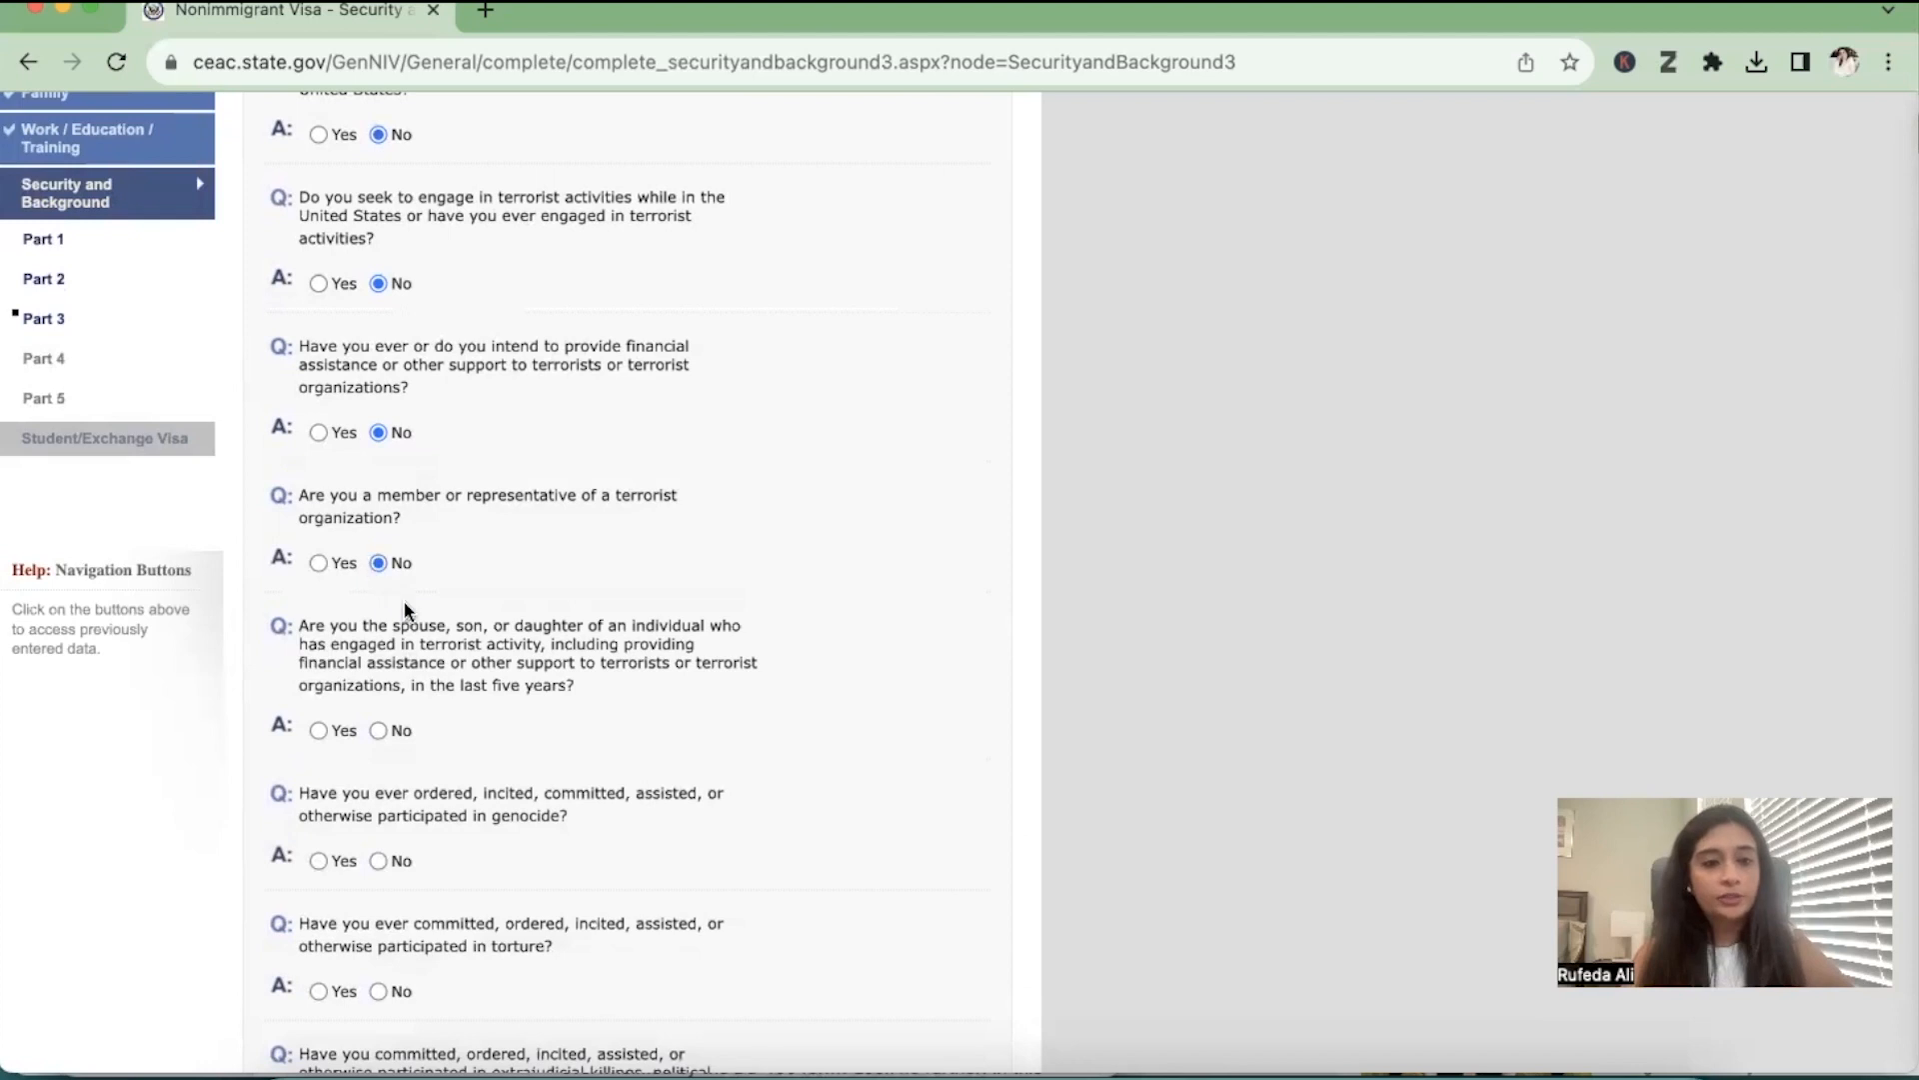
{"action": "scroll", "coordinate": [407, 615], "scroll_direction": "down", "scroll_amount": 2}
{"action": "left_click", "coordinate": [382, 629]}
Answer No to the genocide, torture, extrajudicial killings and child soldier recruitment questions in Security and Background Part 3
{"action": "scroll", "coordinate": [384, 632], "scroll_direction": "down", "scroll_amount": 3}
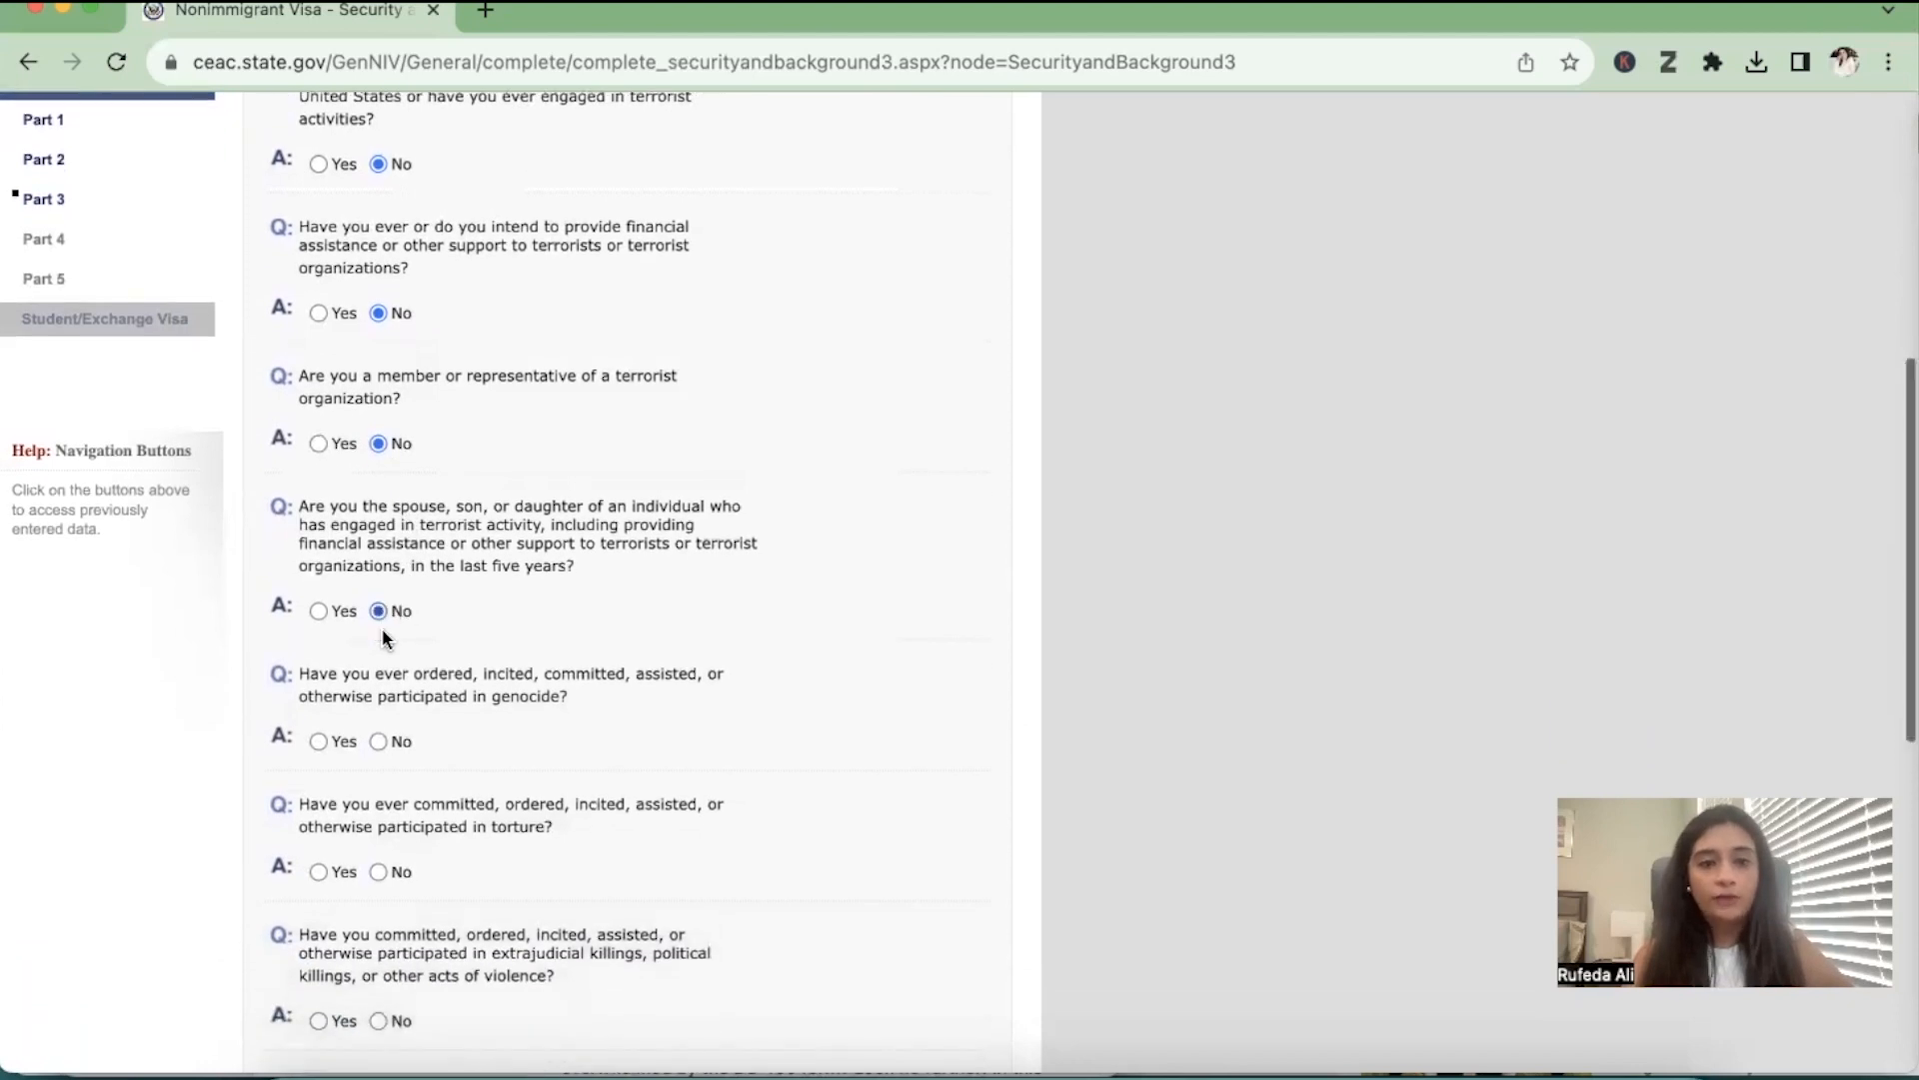
{"action": "left_click", "coordinate": [378, 570]}
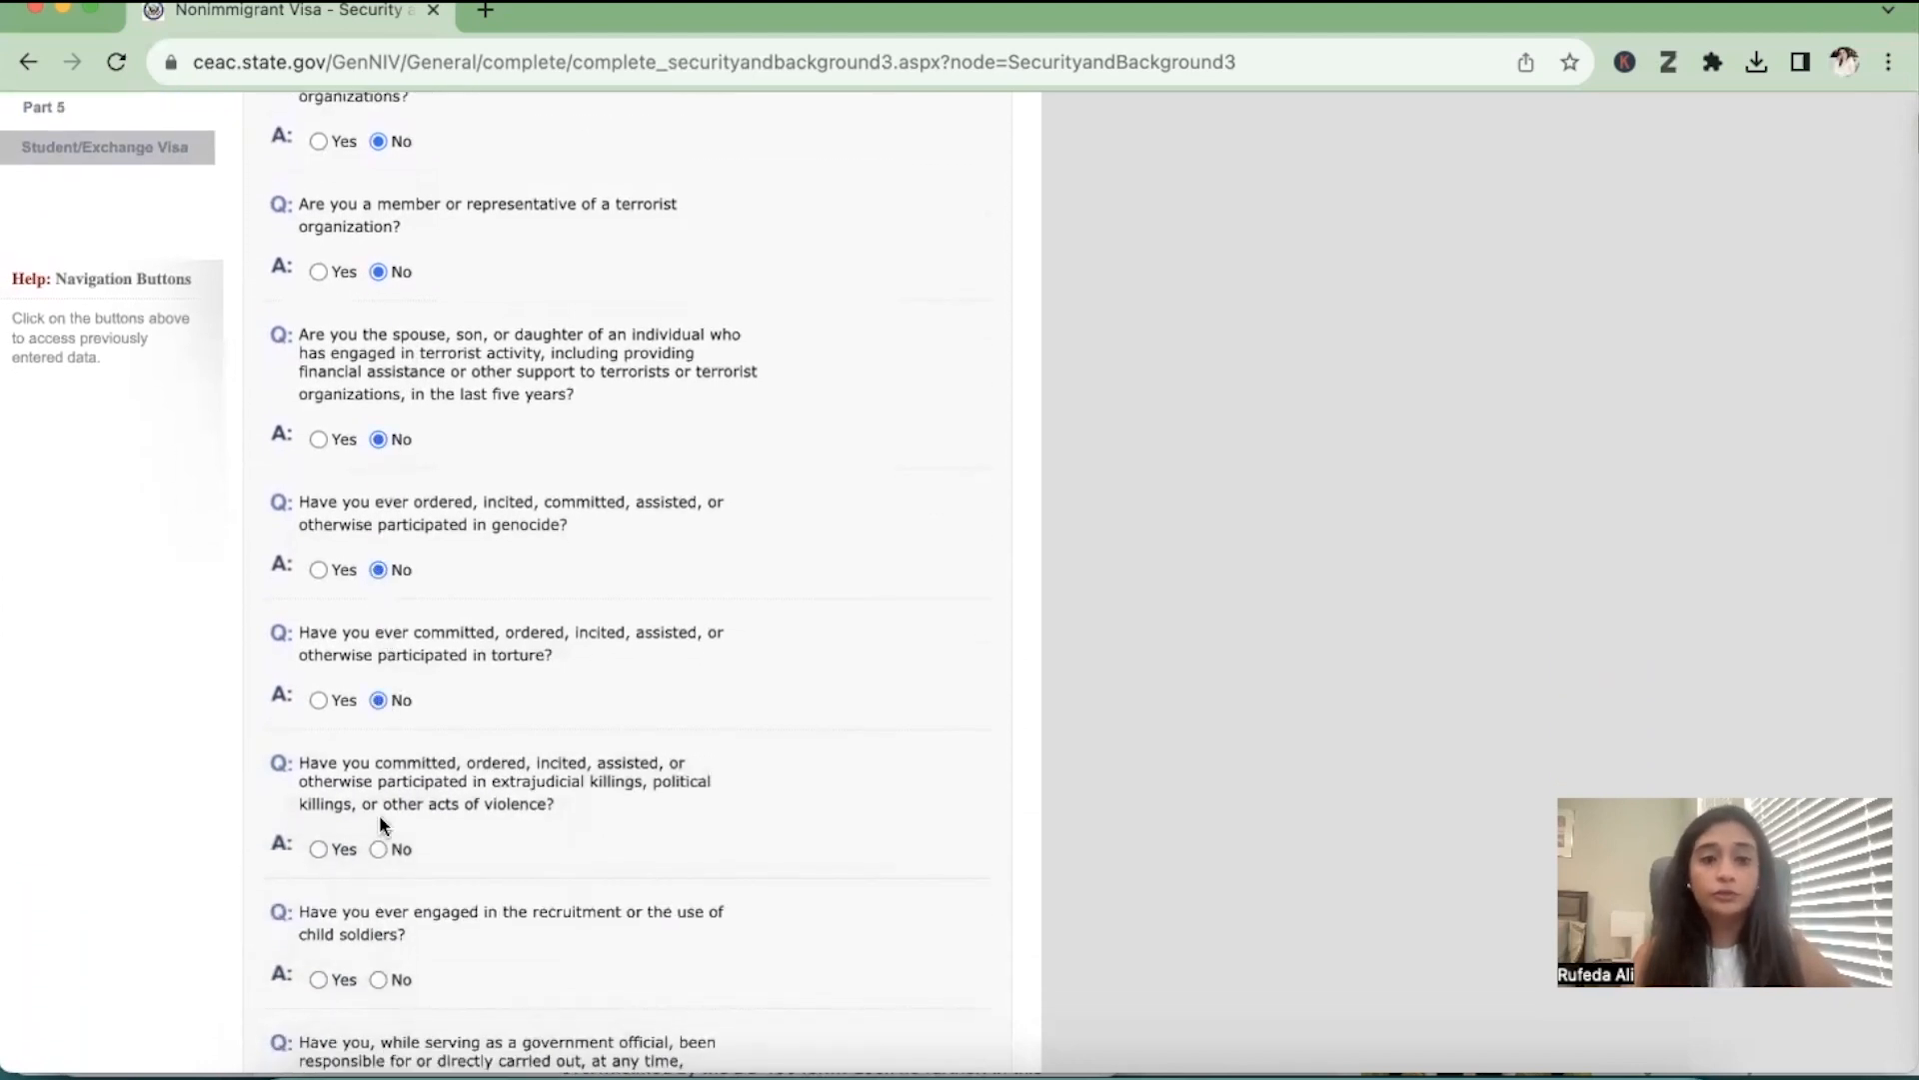
{"action": "left_click", "coordinate": [377, 848]}
{"action": "scroll", "coordinate": [375, 848], "scroll_direction": "down", "scroll_amount": 2}
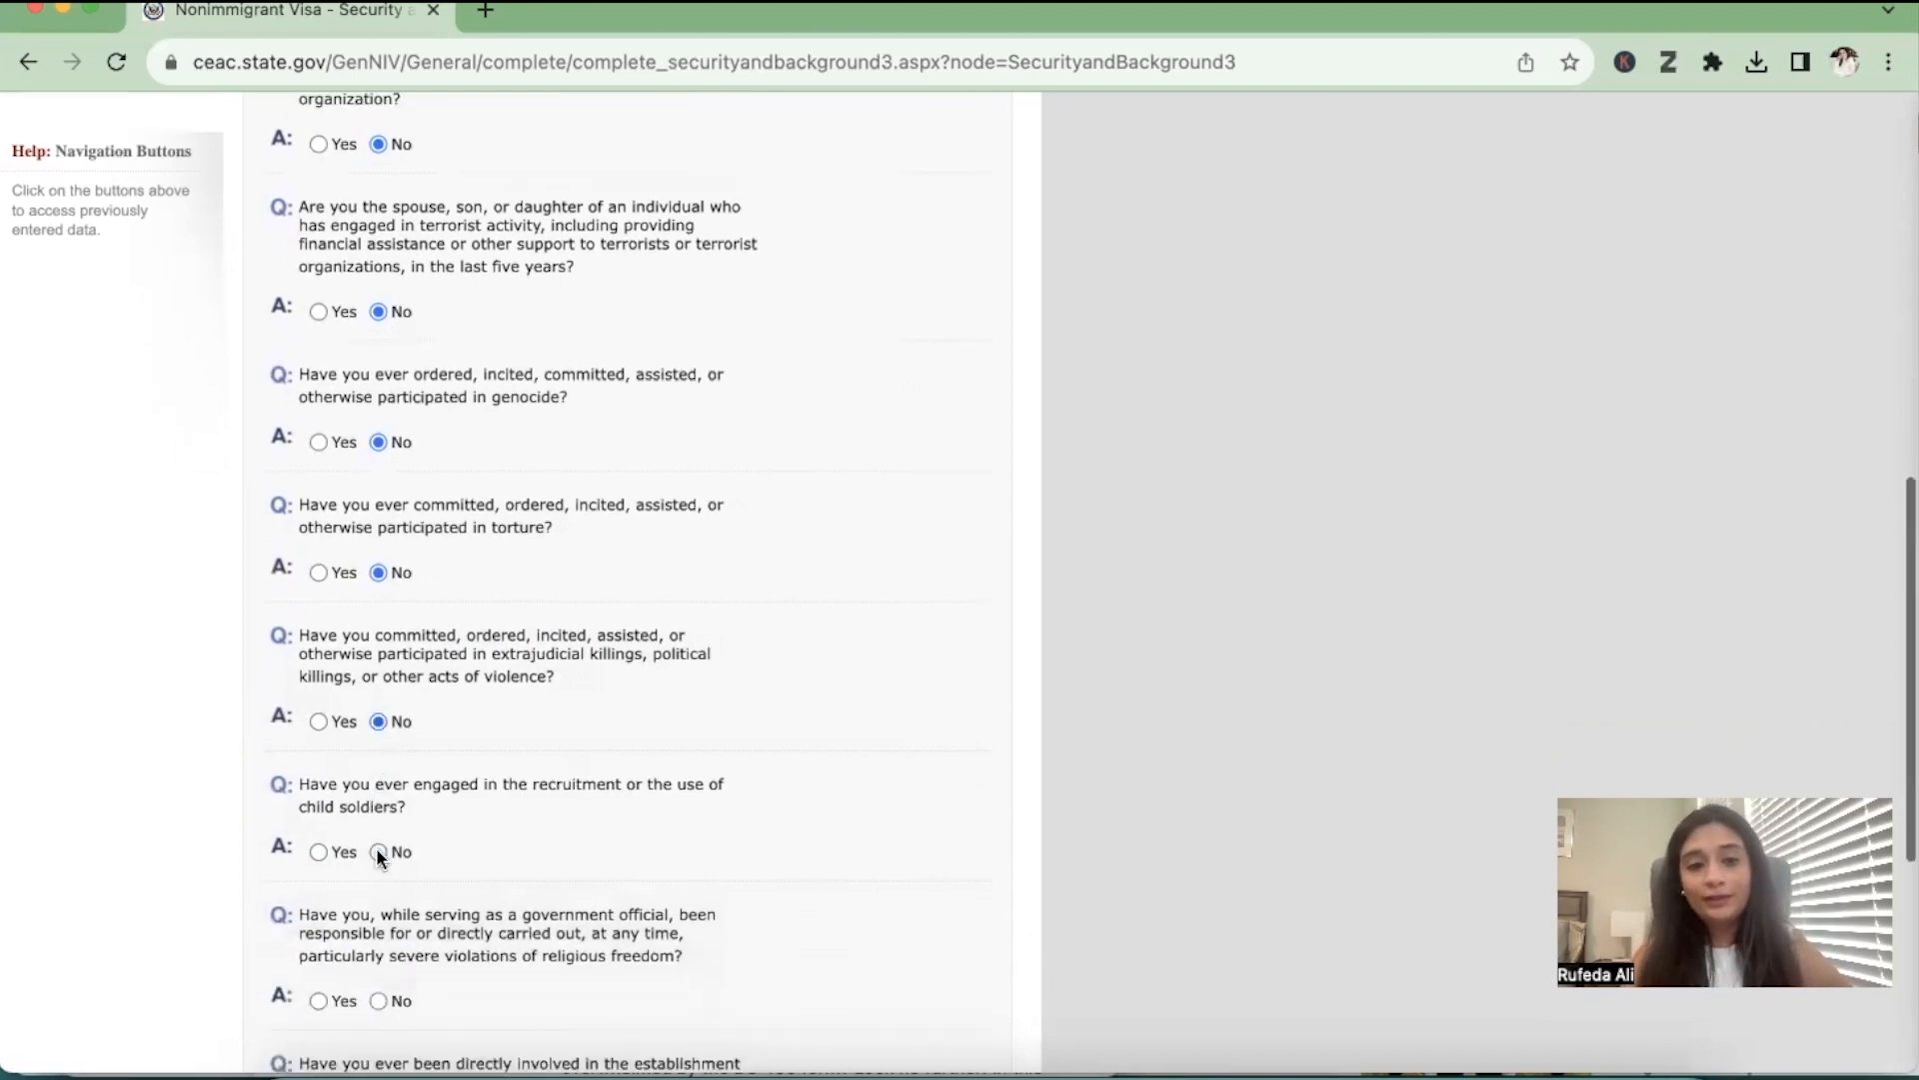
{"action": "left_click", "coordinate": [377, 856]}
Answer No to the religious freedom, forced population control and organ transplantation questions, and continue to Security and Background Part 4
{"action": "scroll", "coordinate": [377, 858], "scroll_direction": "down", "scroll_amount": 4}
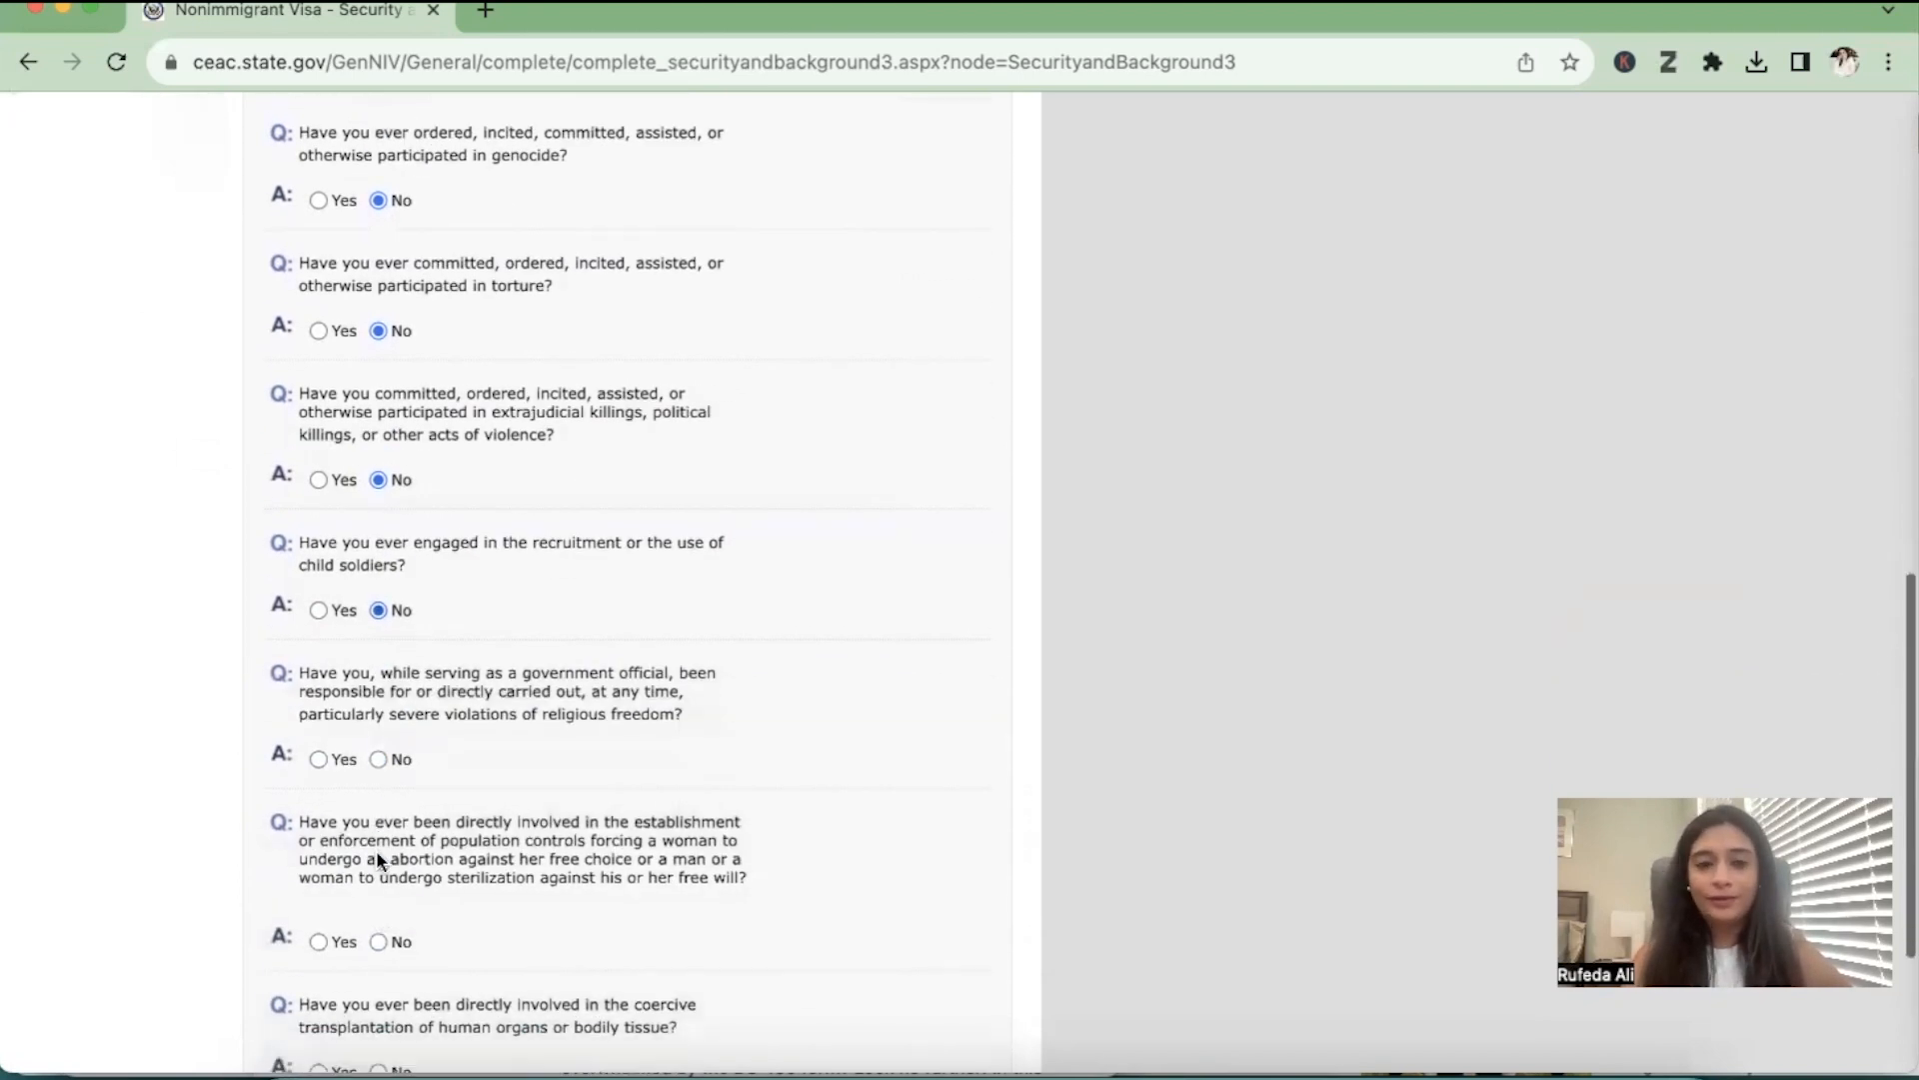
{"action": "left_click", "coordinate": [379, 759]}
{"action": "scroll", "coordinate": [380, 757], "scroll_direction": "down", "scroll_amount": 3}
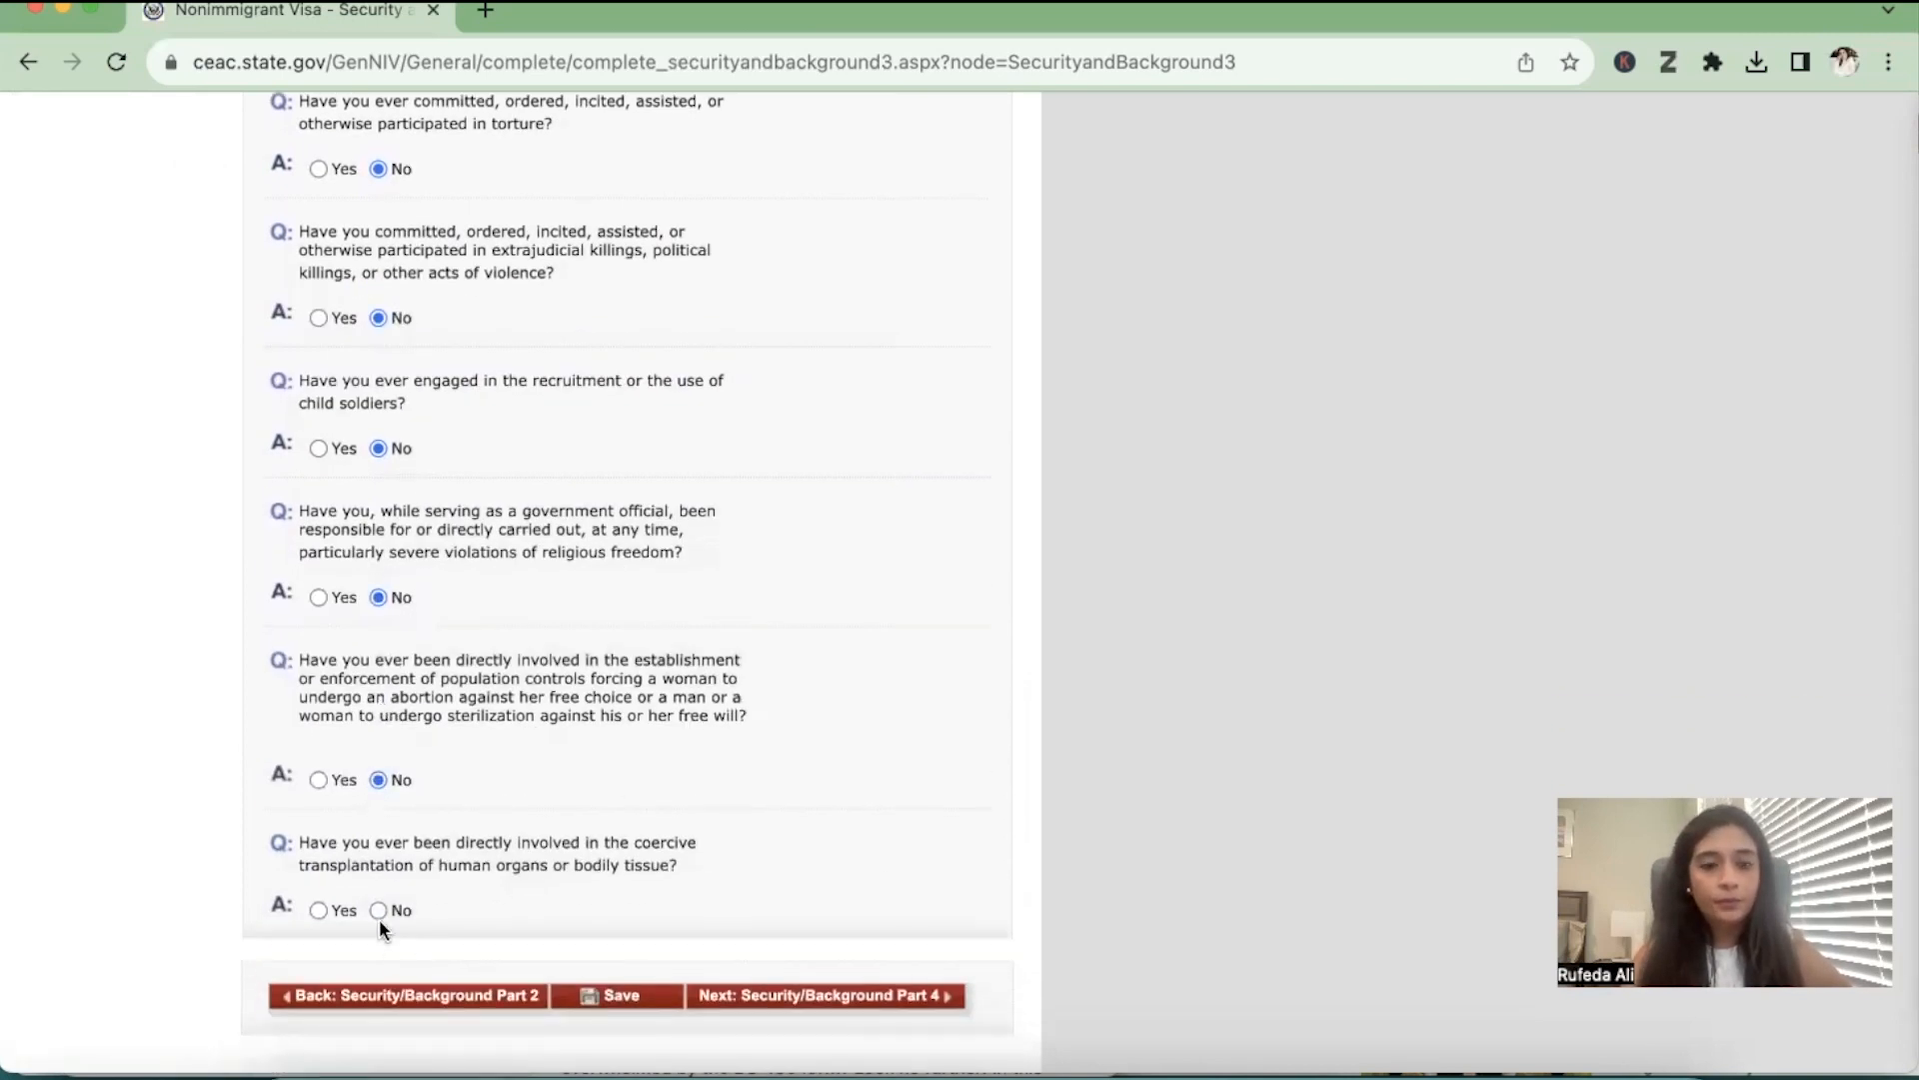
{"action": "left_click", "coordinate": [820, 995]}
Answer No to the visa fraud and deportation questions, and continue to Security and Background Part 5
{"action": "scroll", "coordinate": [819, 993], "scroll_direction": "down", "scroll_amount": 1}
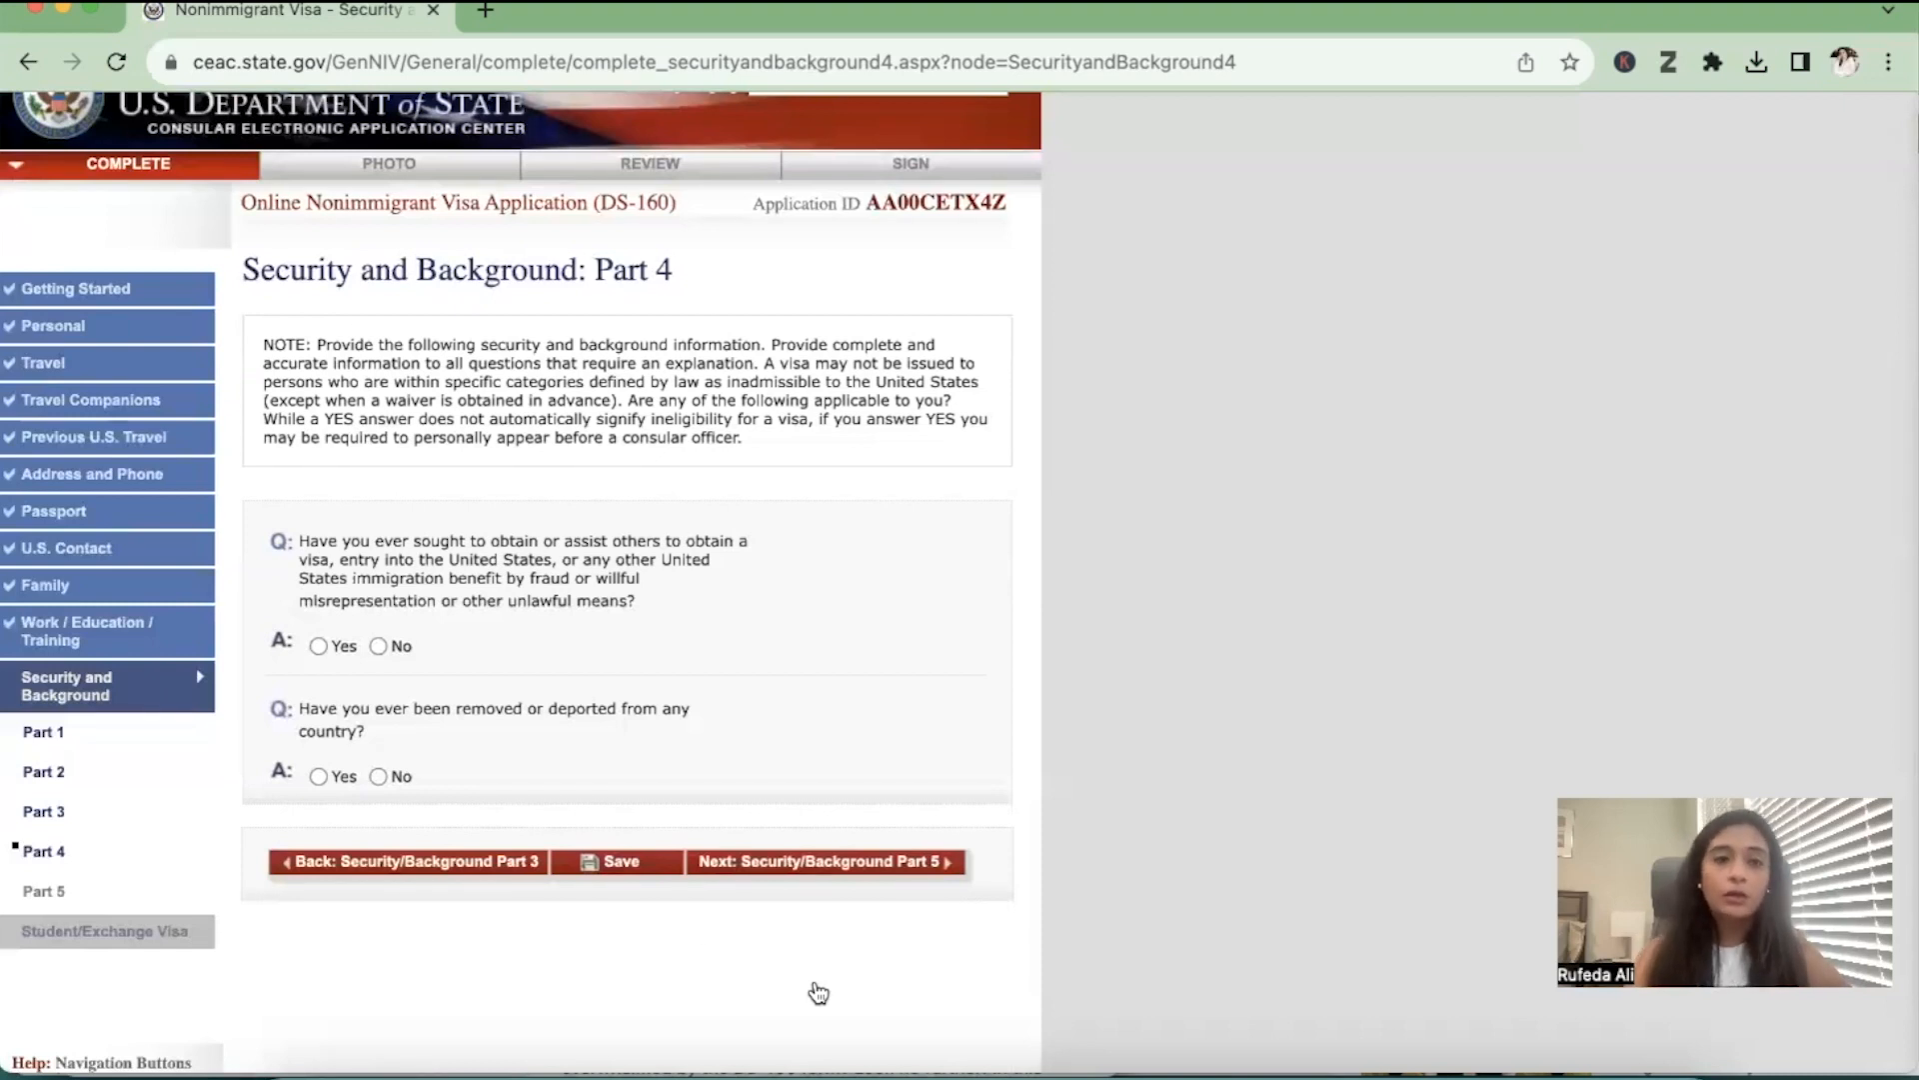
{"action": "left_click", "coordinate": [380, 646]}
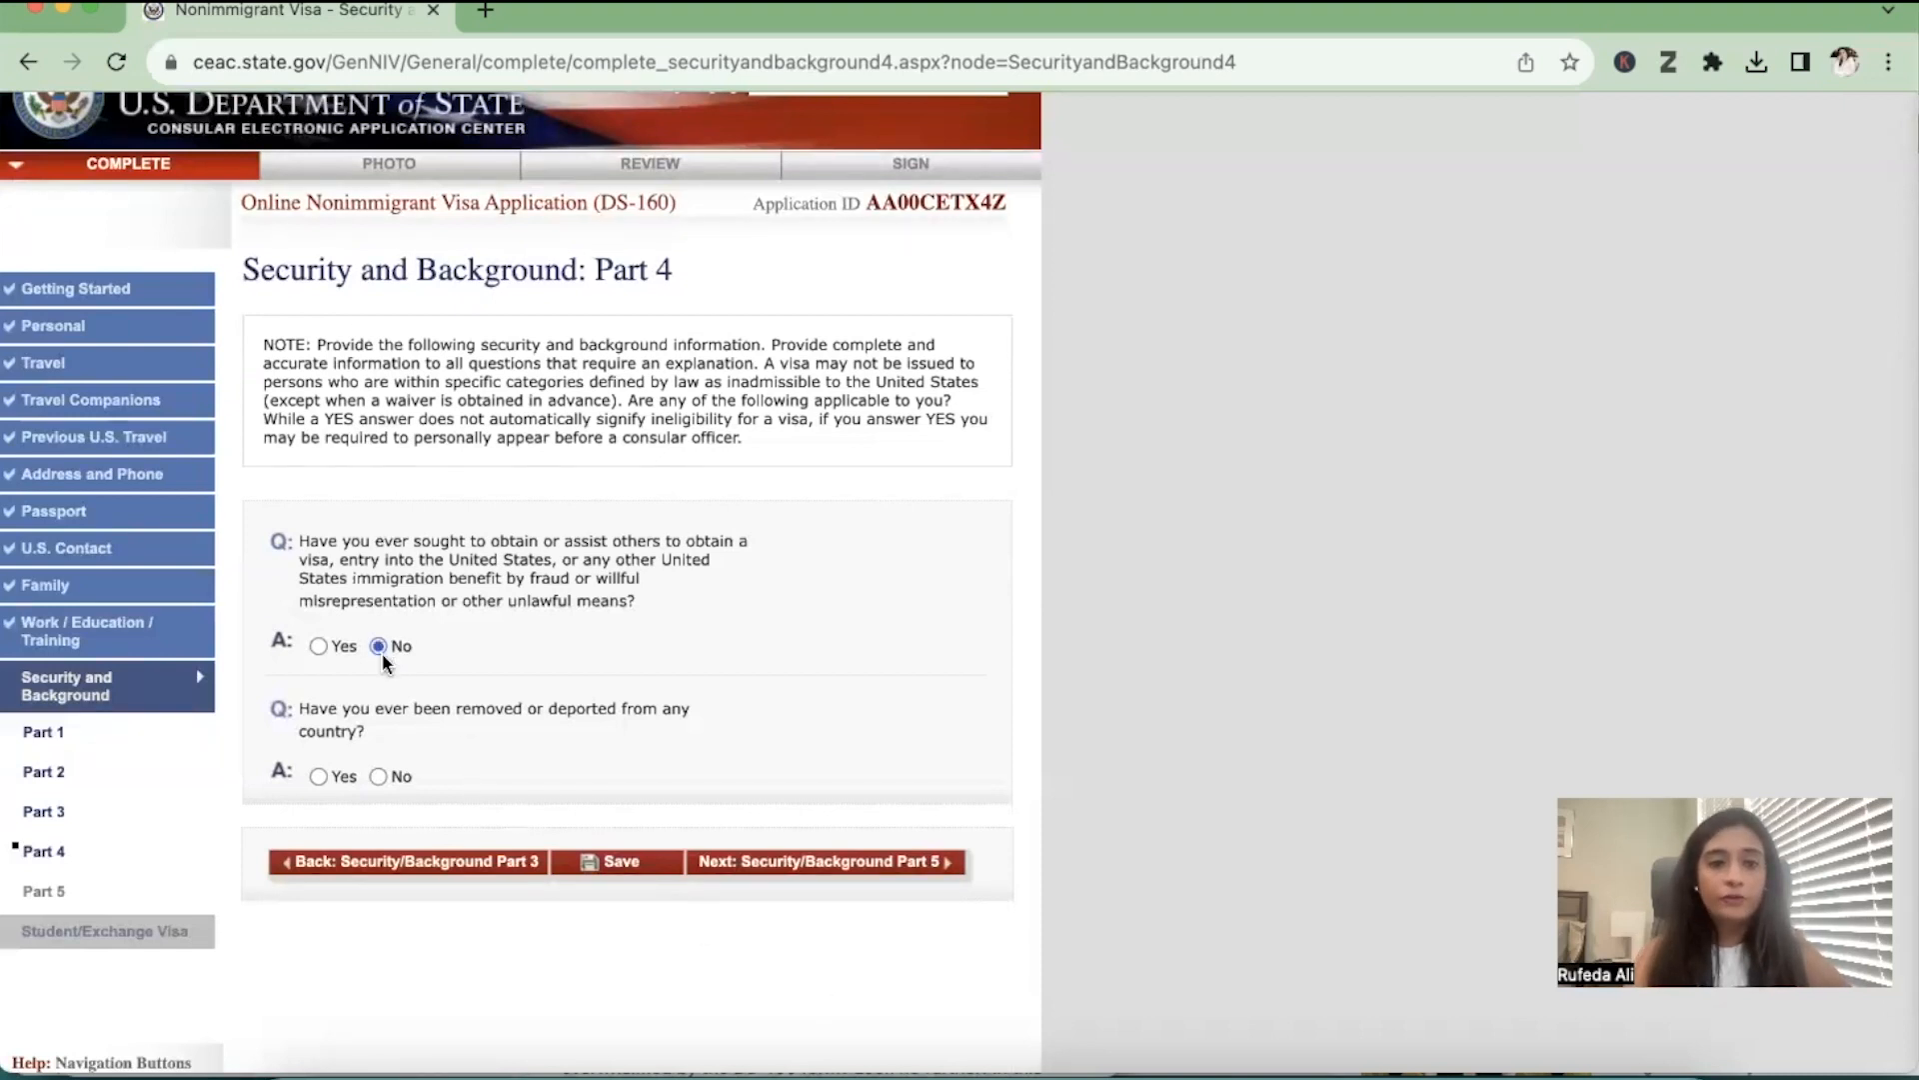
{"action": "left_click", "coordinate": [379, 777]}
{"action": "left_click", "coordinate": [940, 863]}
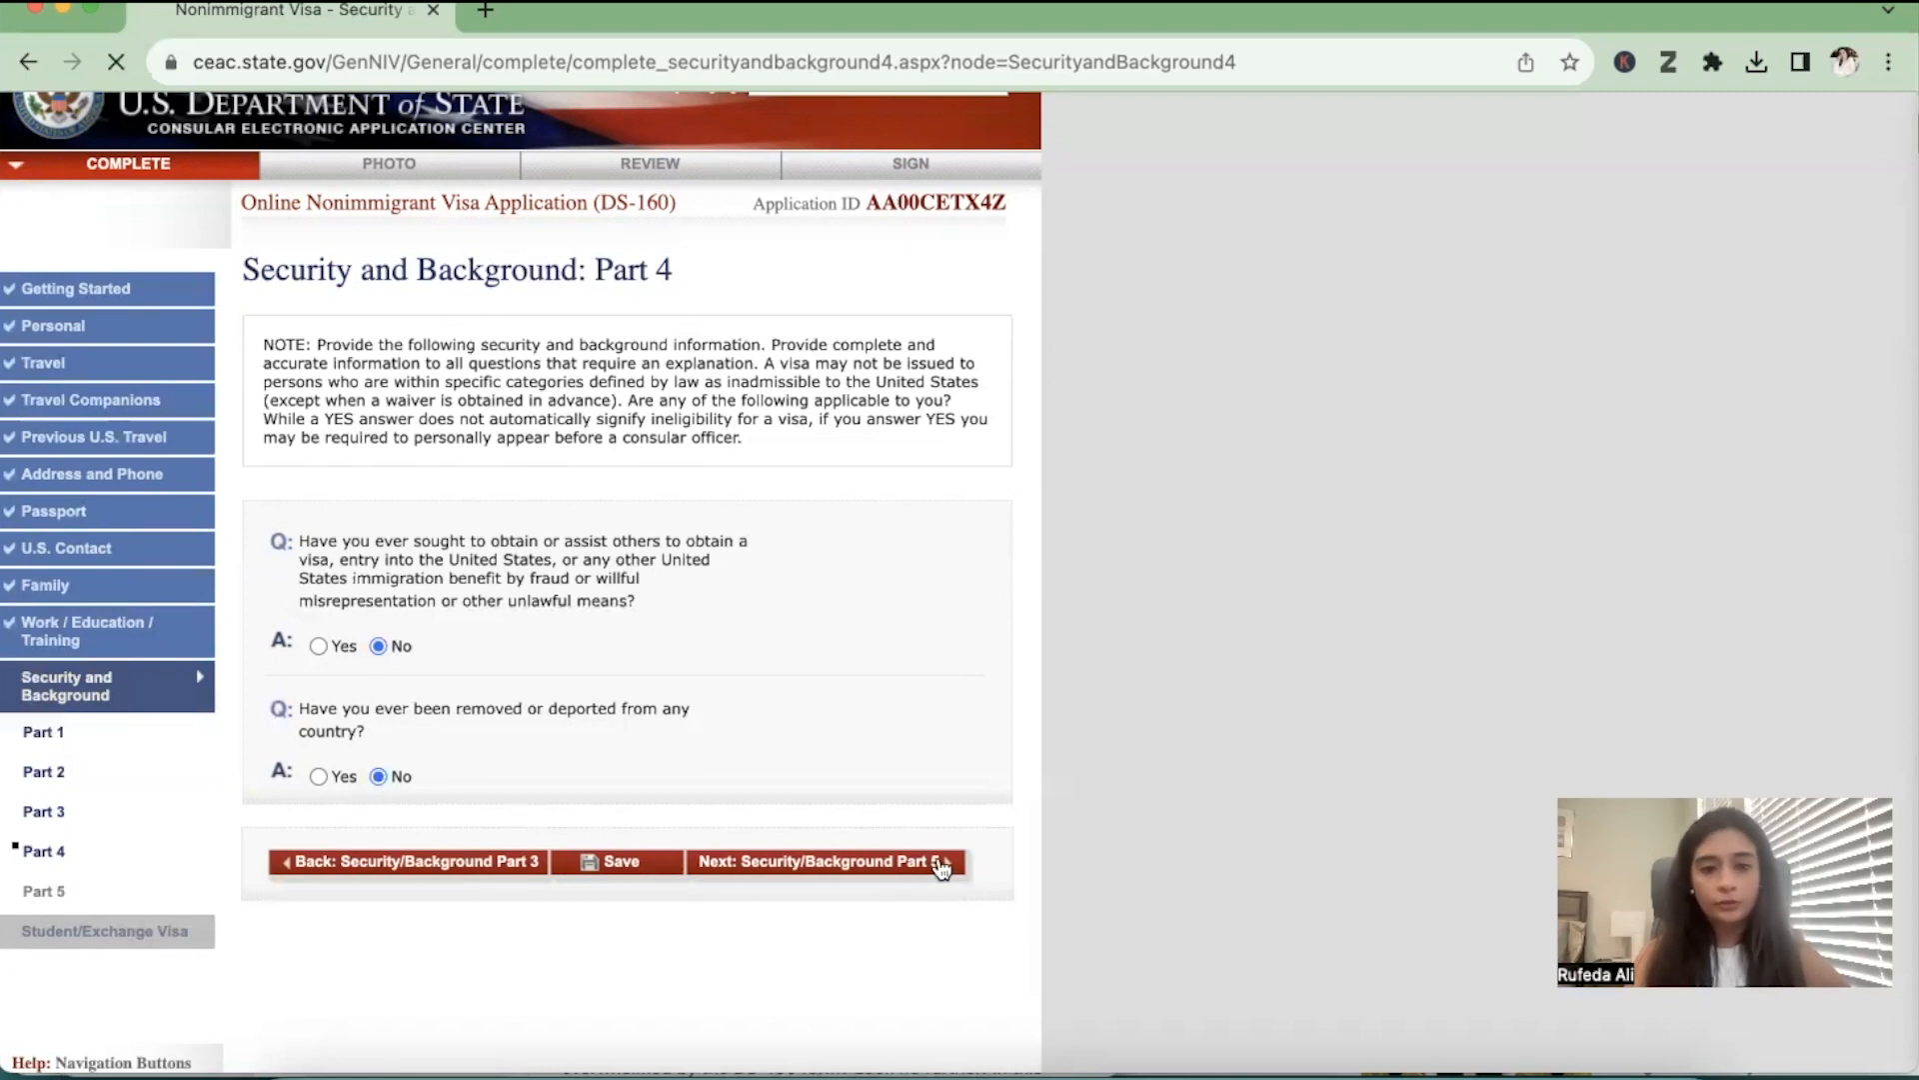
Answer No to the child custody, unlawful voting and renounced citizenship questions, and continue to the Student/Exchange Visa section
{"action": "scroll", "coordinate": [942, 868], "scroll_direction": "down", "scroll_amount": 1}
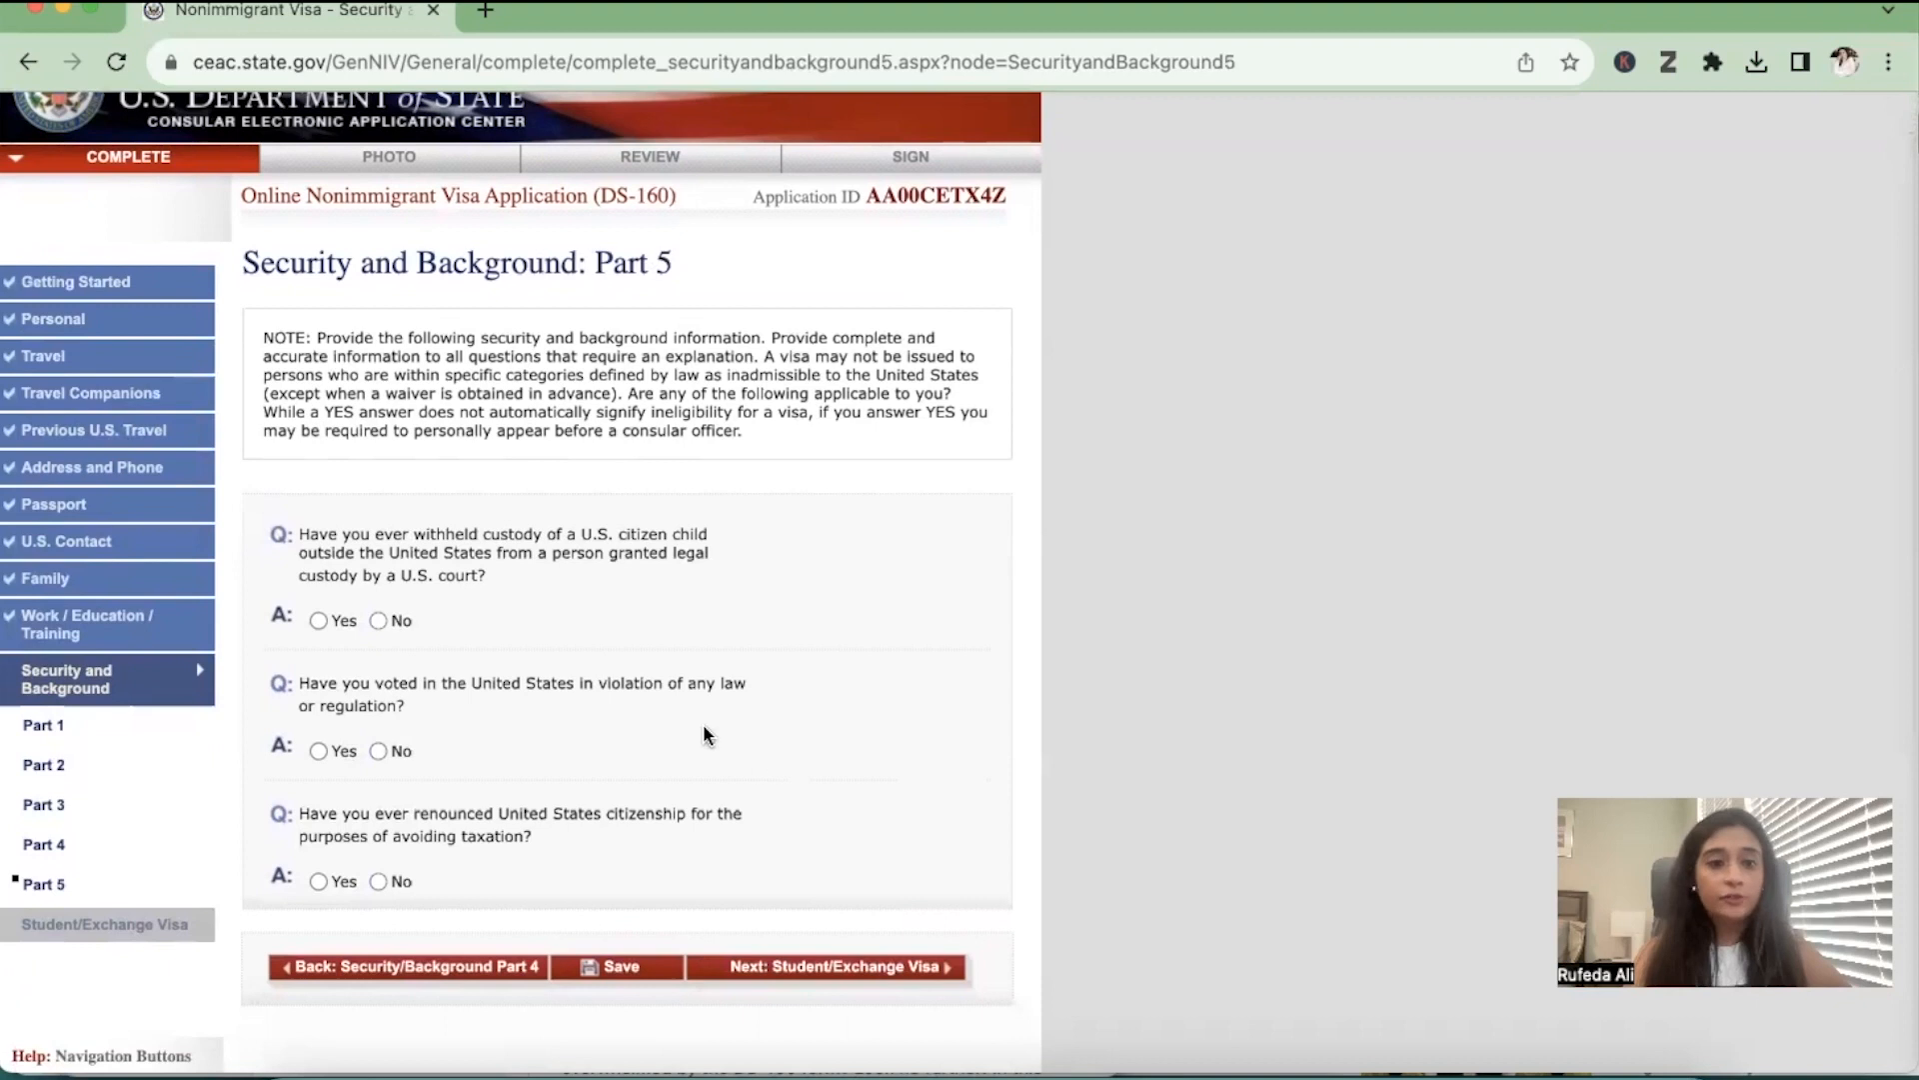
{"action": "left_click", "coordinate": [379, 621]}
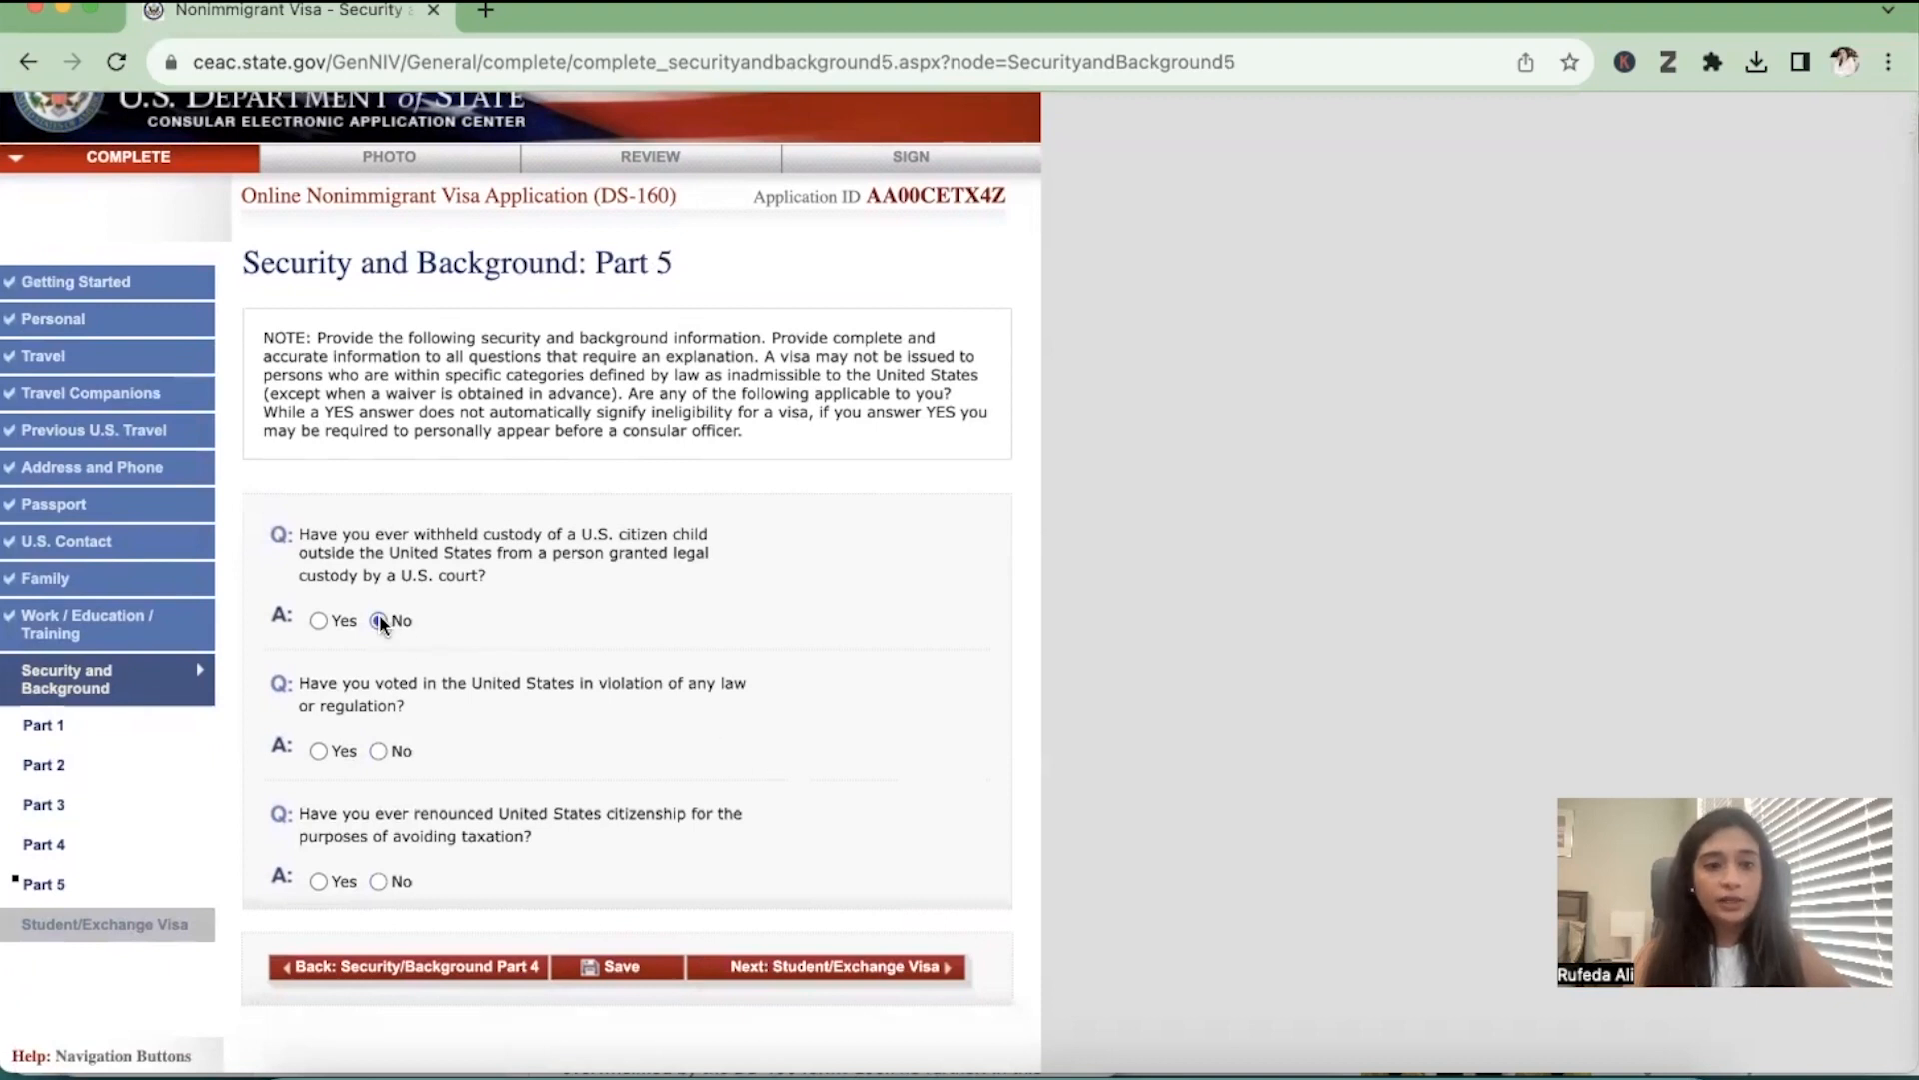
{"action": "scroll", "coordinate": [360, 691], "scroll_direction": "down", "scroll_amount": 1}
{"action": "scroll", "coordinate": [362, 692], "scroll_direction": "down", "scroll_amount": 1}
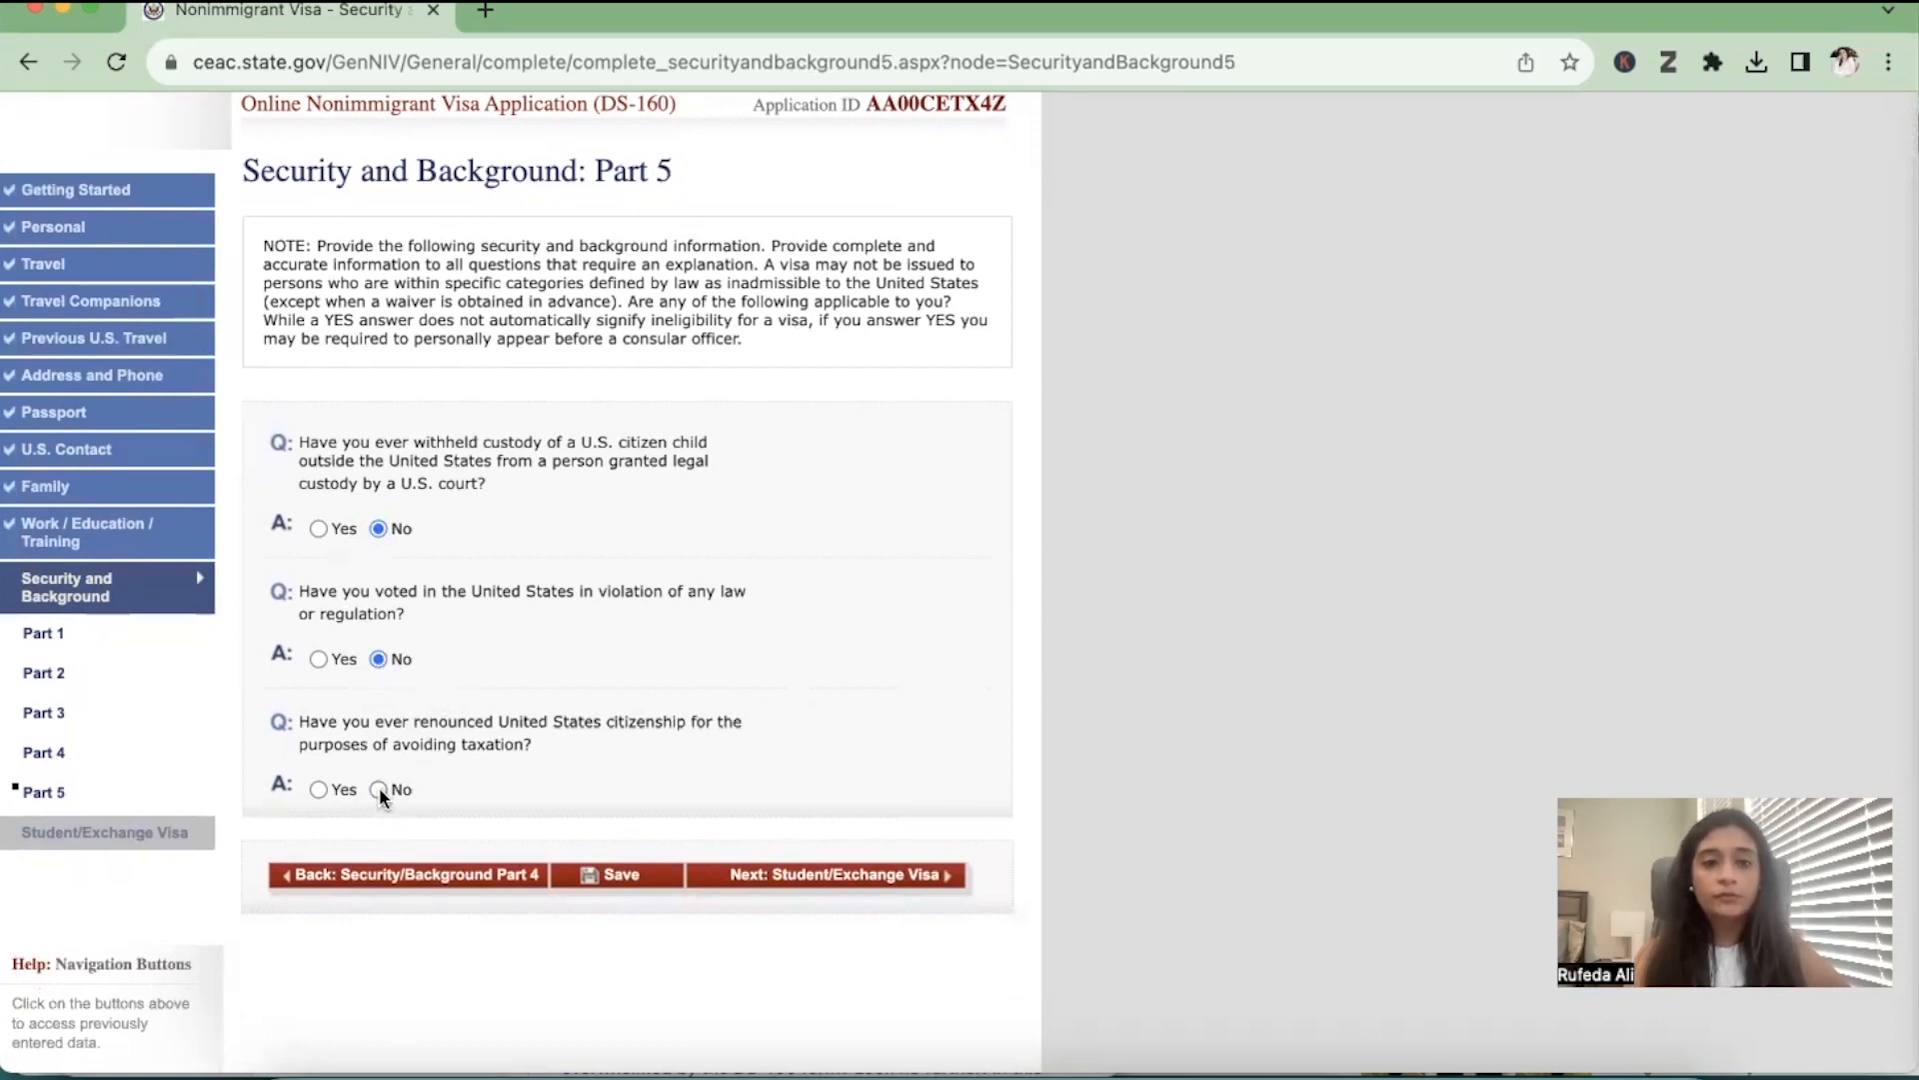
{"action": "left_click", "coordinate": [928, 877]}
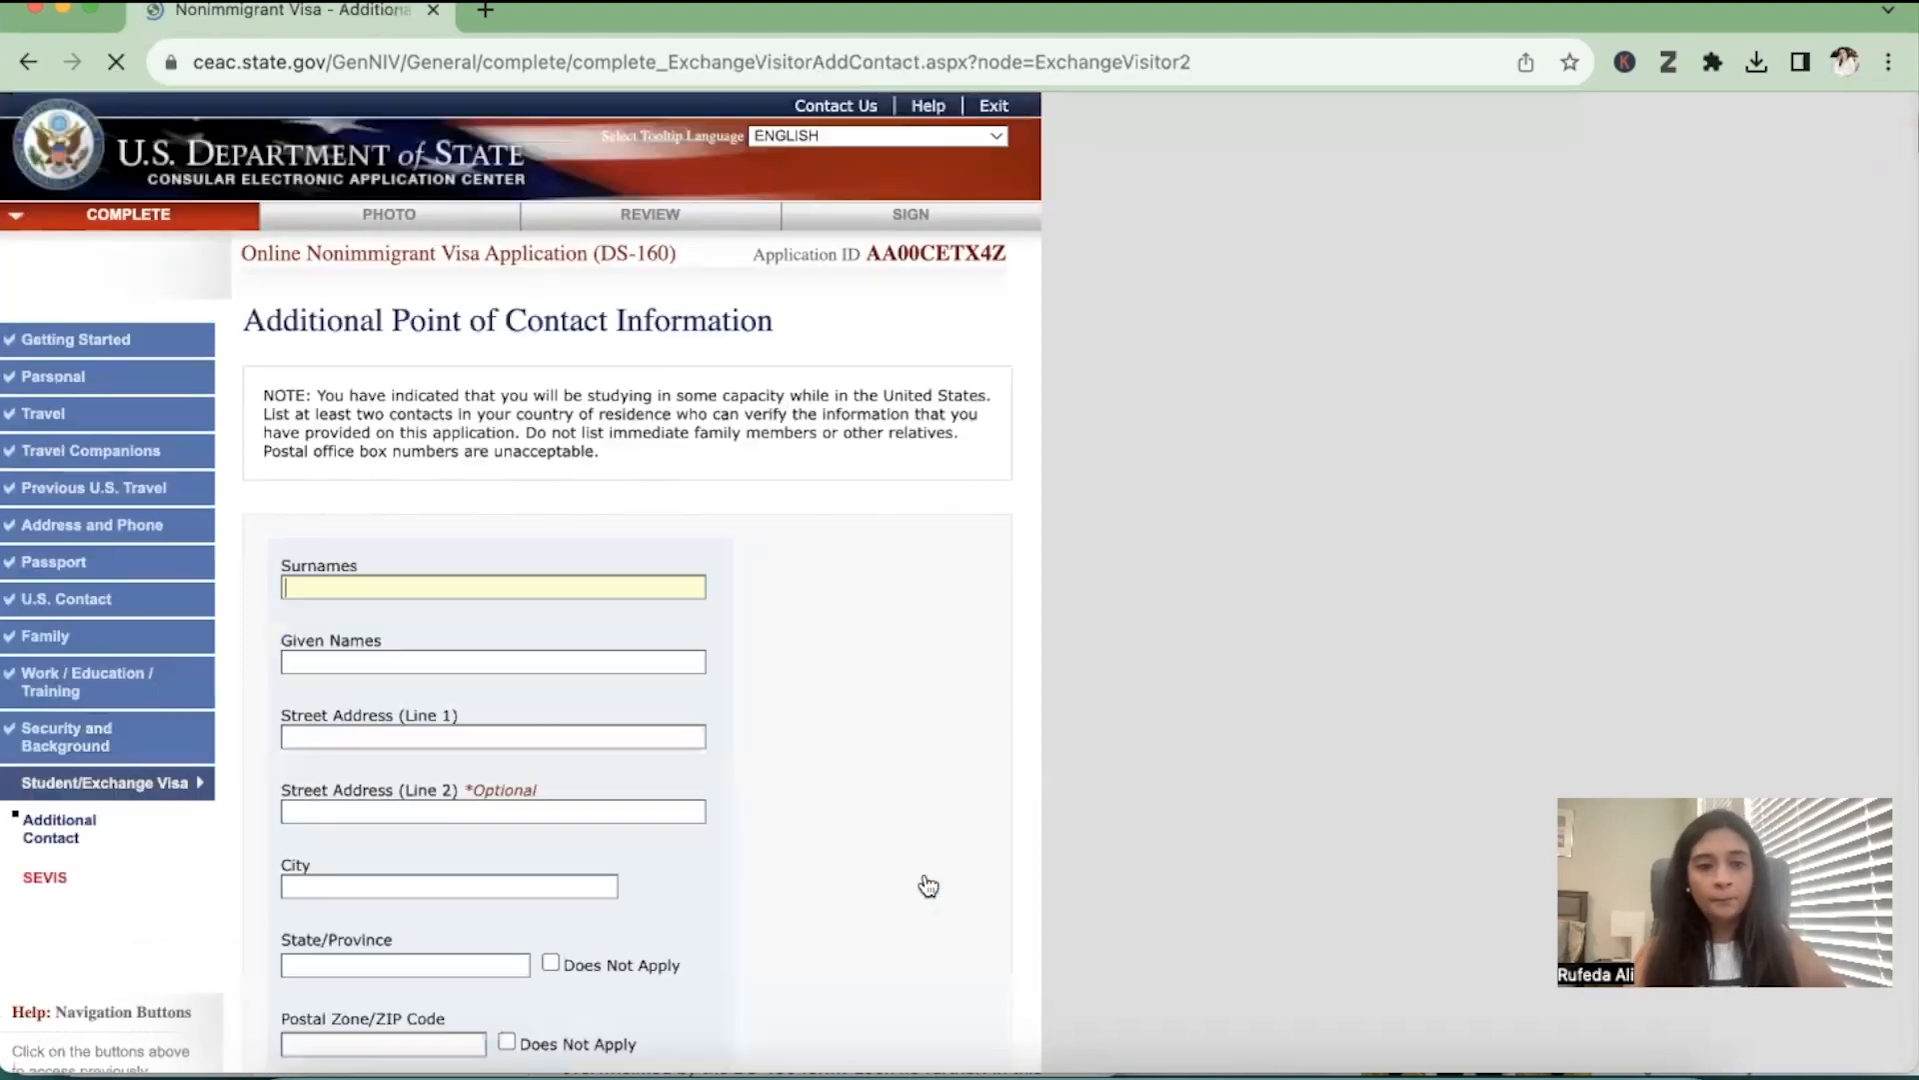
Review the Additional Point of Contact instructions and the fields required for both contacts
{"action": "scroll", "coordinate": [928, 886], "scroll_direction": "down", "scroll_amount": 5}
{"action": "scroll", "coordinate": [927, 886], "scroll_direction": "up", "scroll_amount": 2}
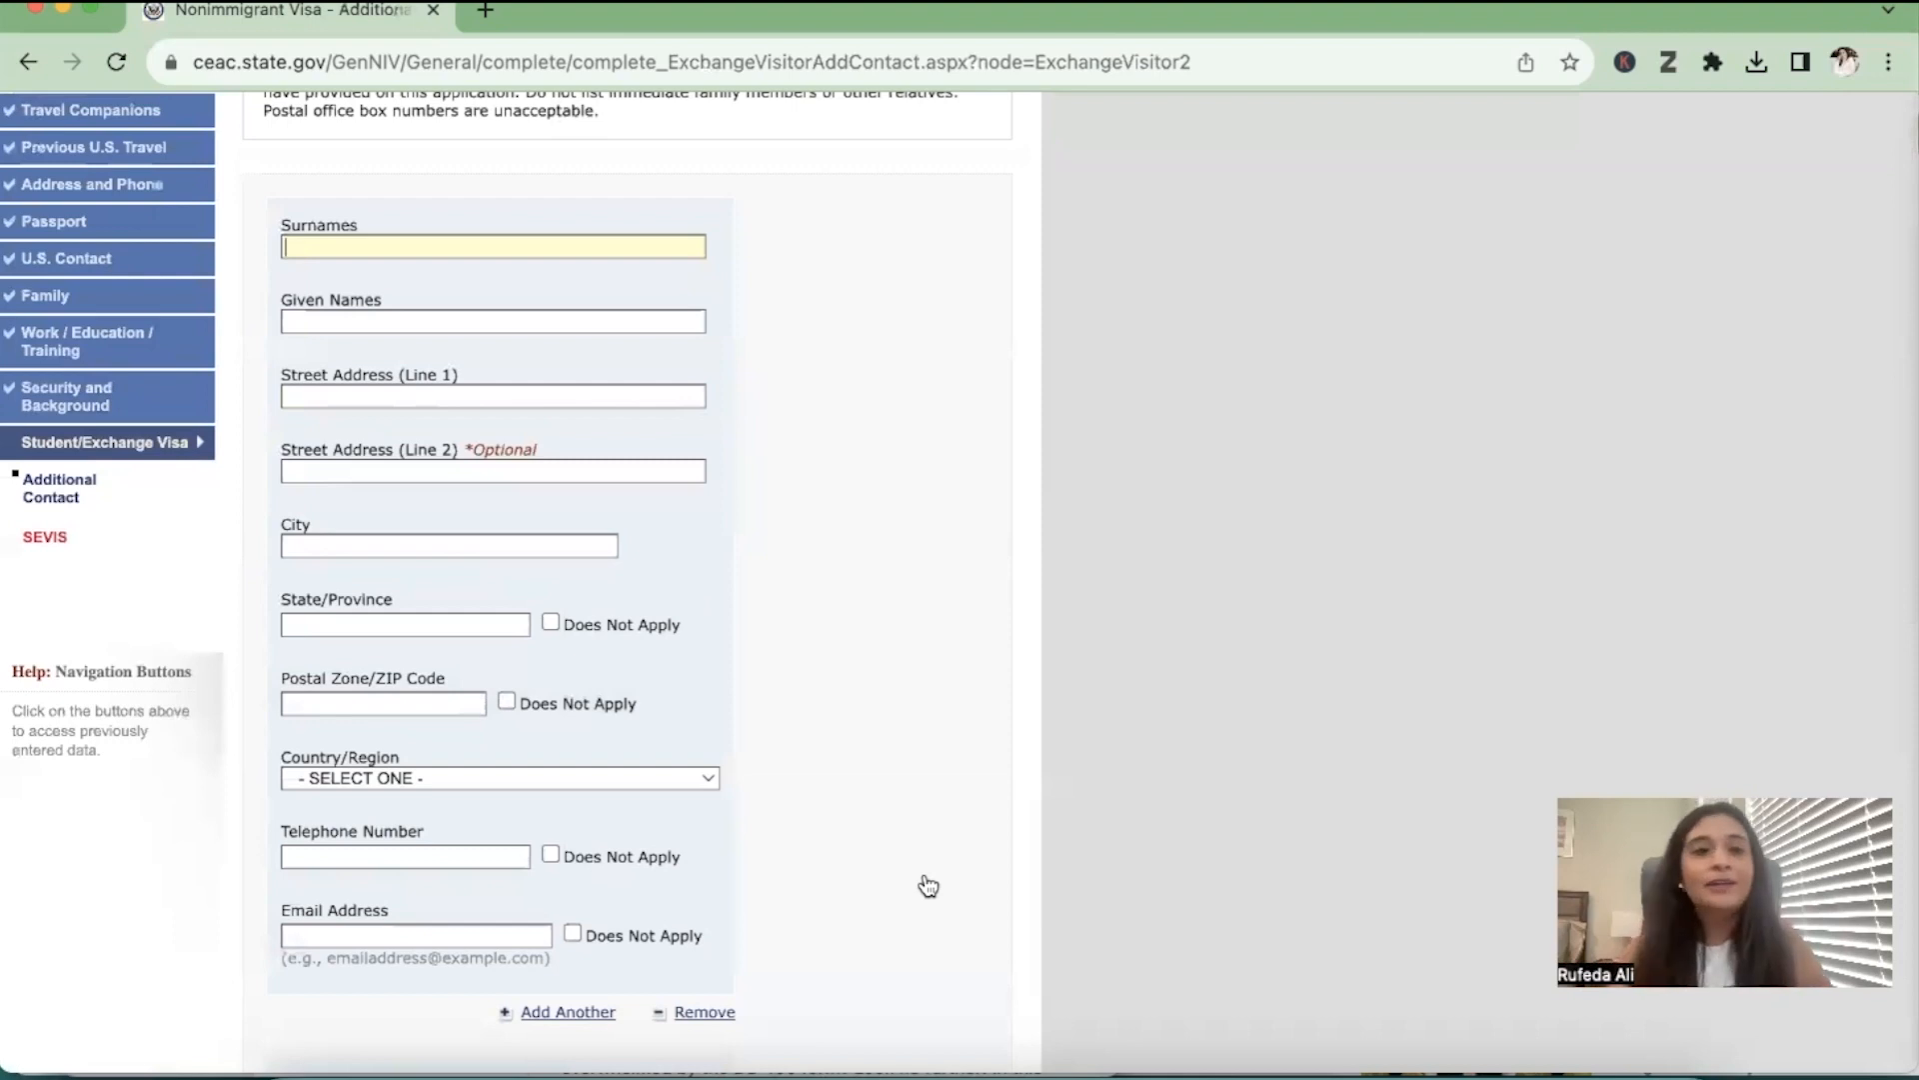
{"action": "scroll", "coordinate": [927, 885], "scroll_direction": "up", "scroll_amount": 2}
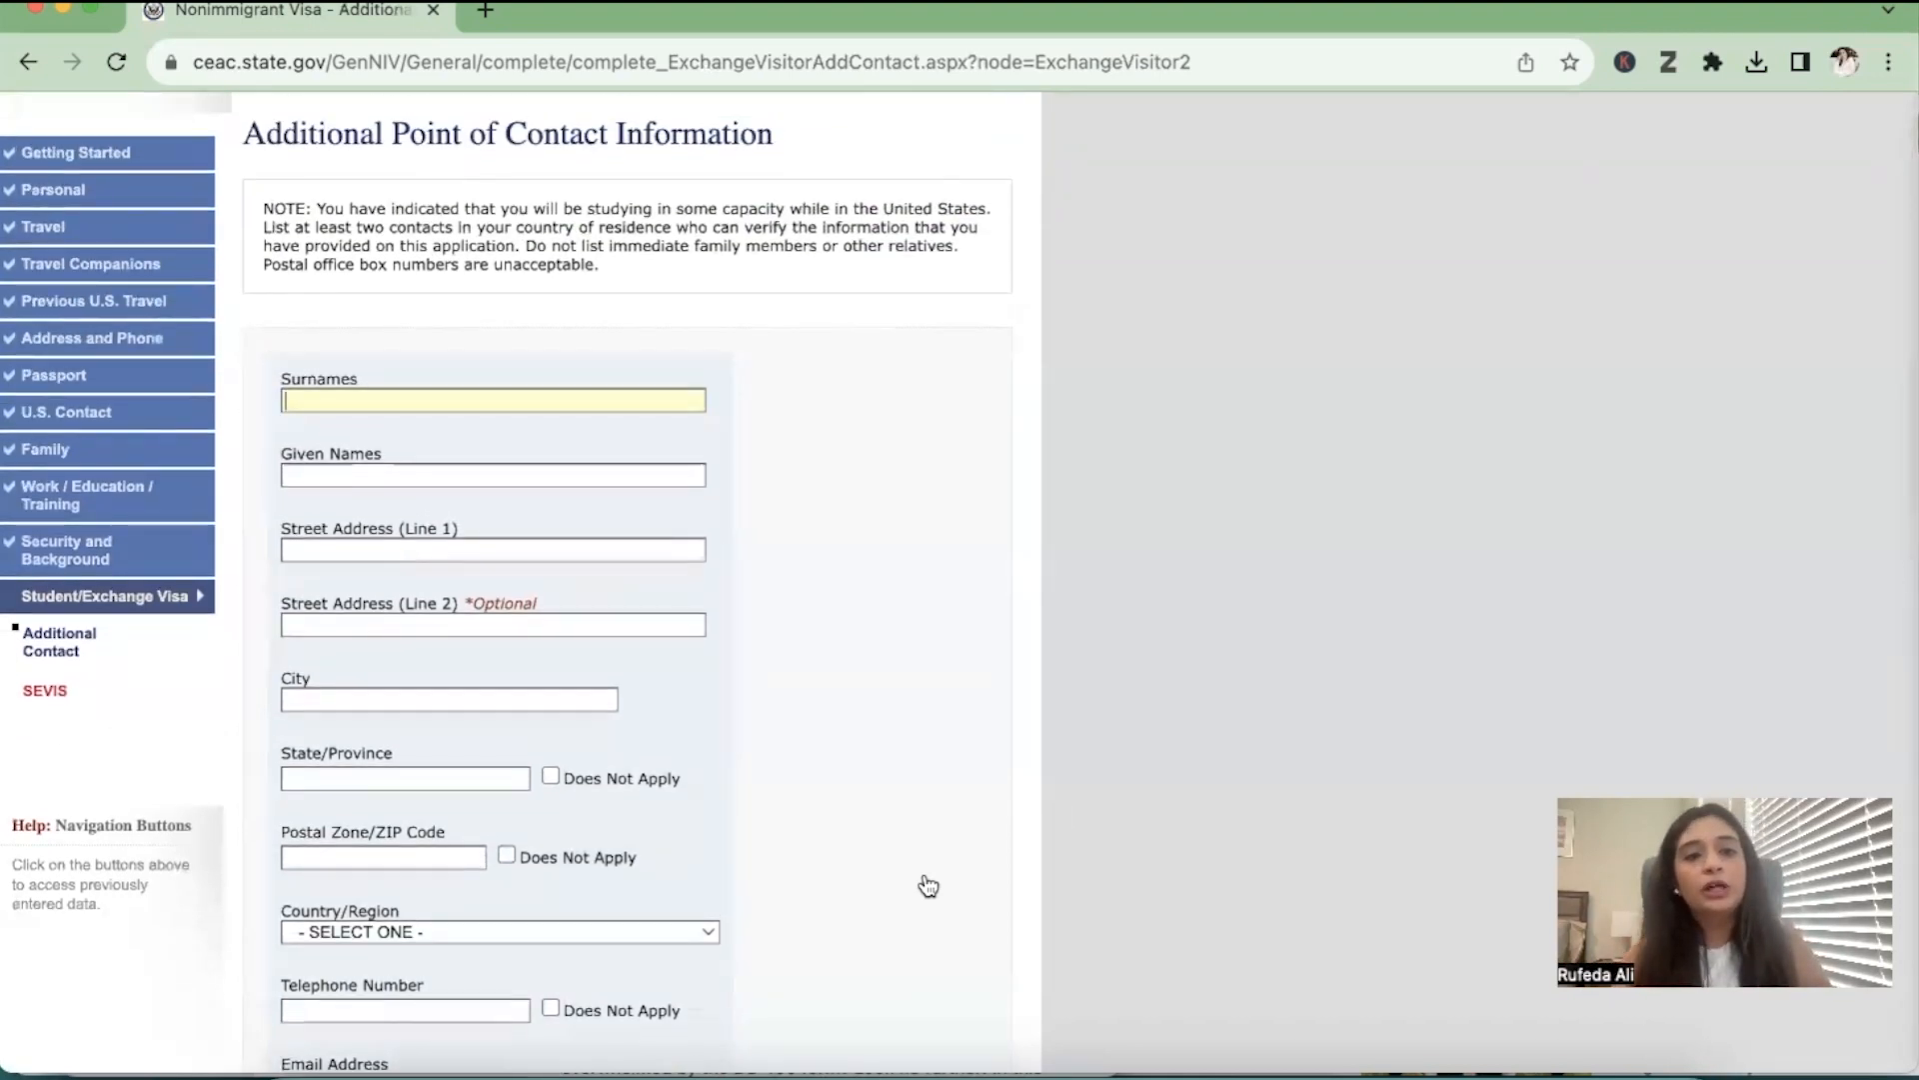
{"action": "scroll", "coordinate": [927, 886], "scroll_direction": "up", "scroll_amount": 1}
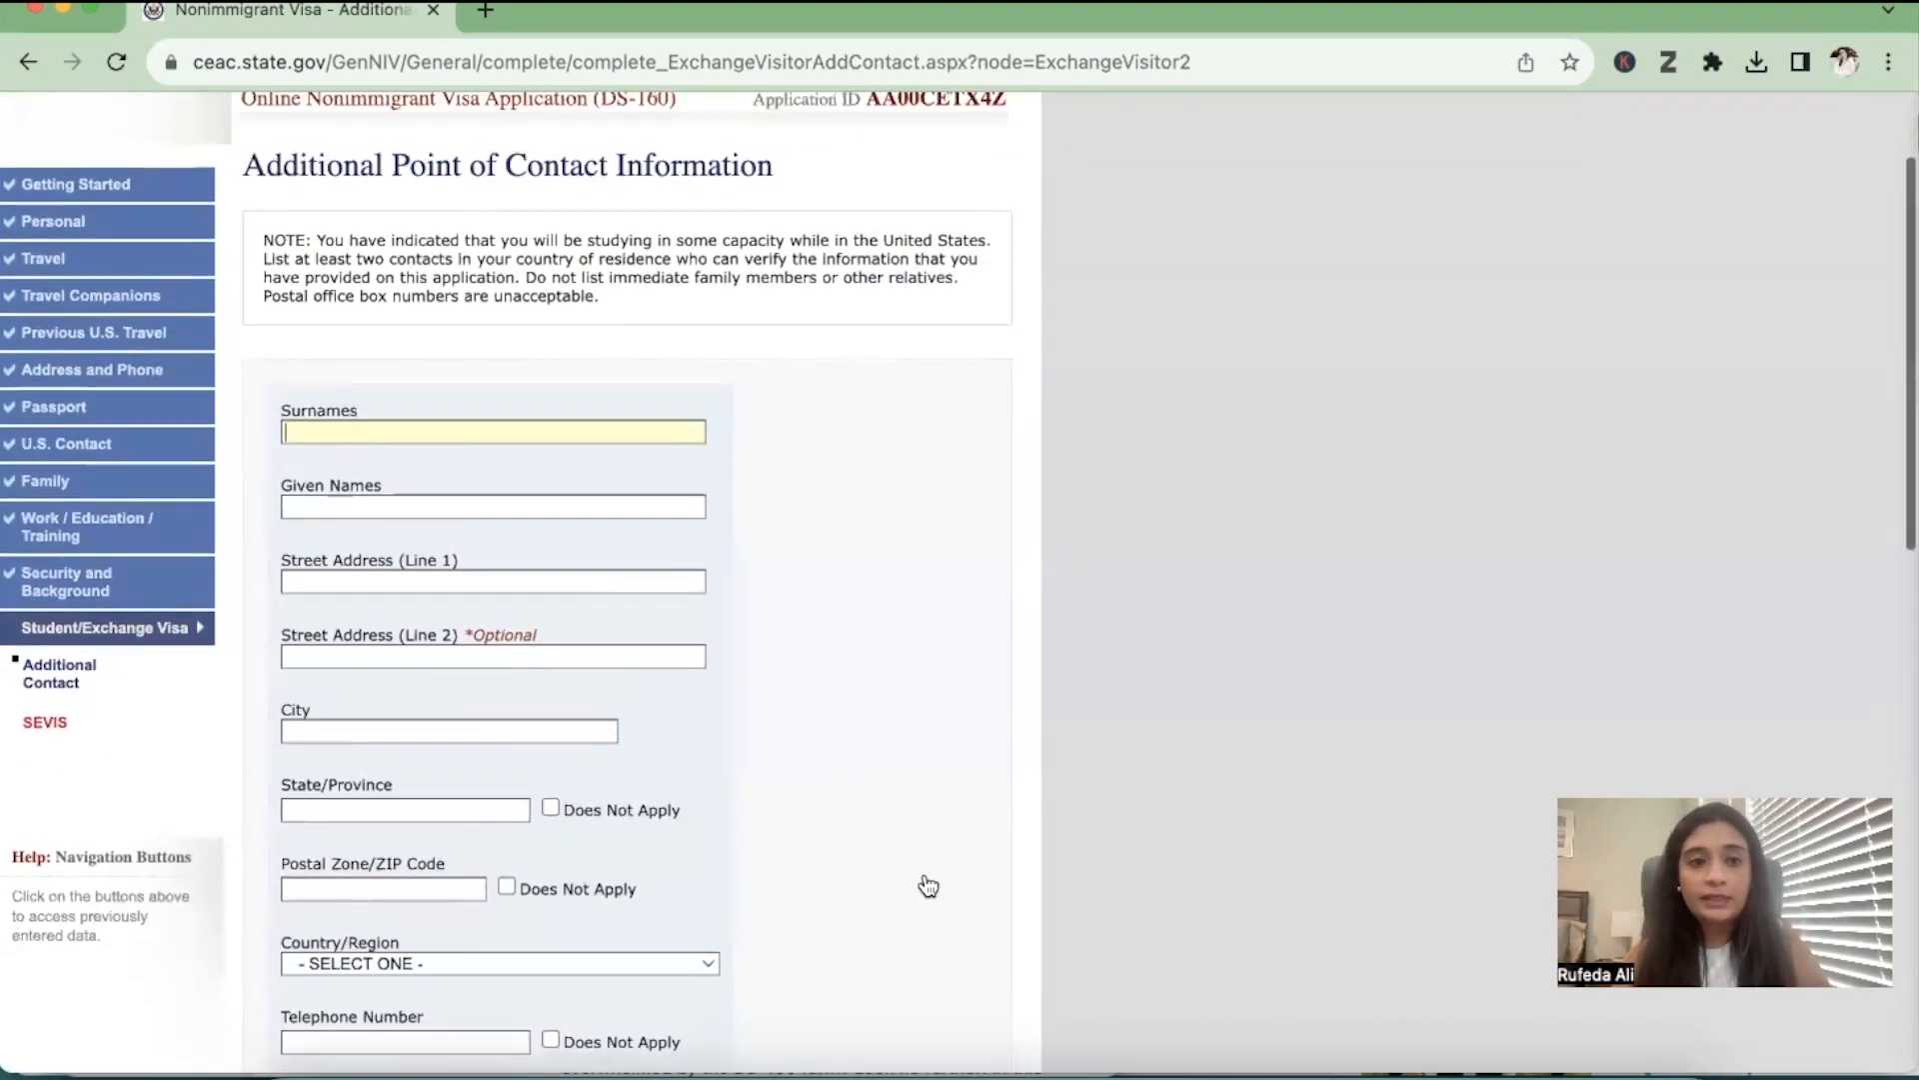
{"action": "scroll", "coordinate": [928, 886], "scroll_direction": "up", "scroll_amount": 1}
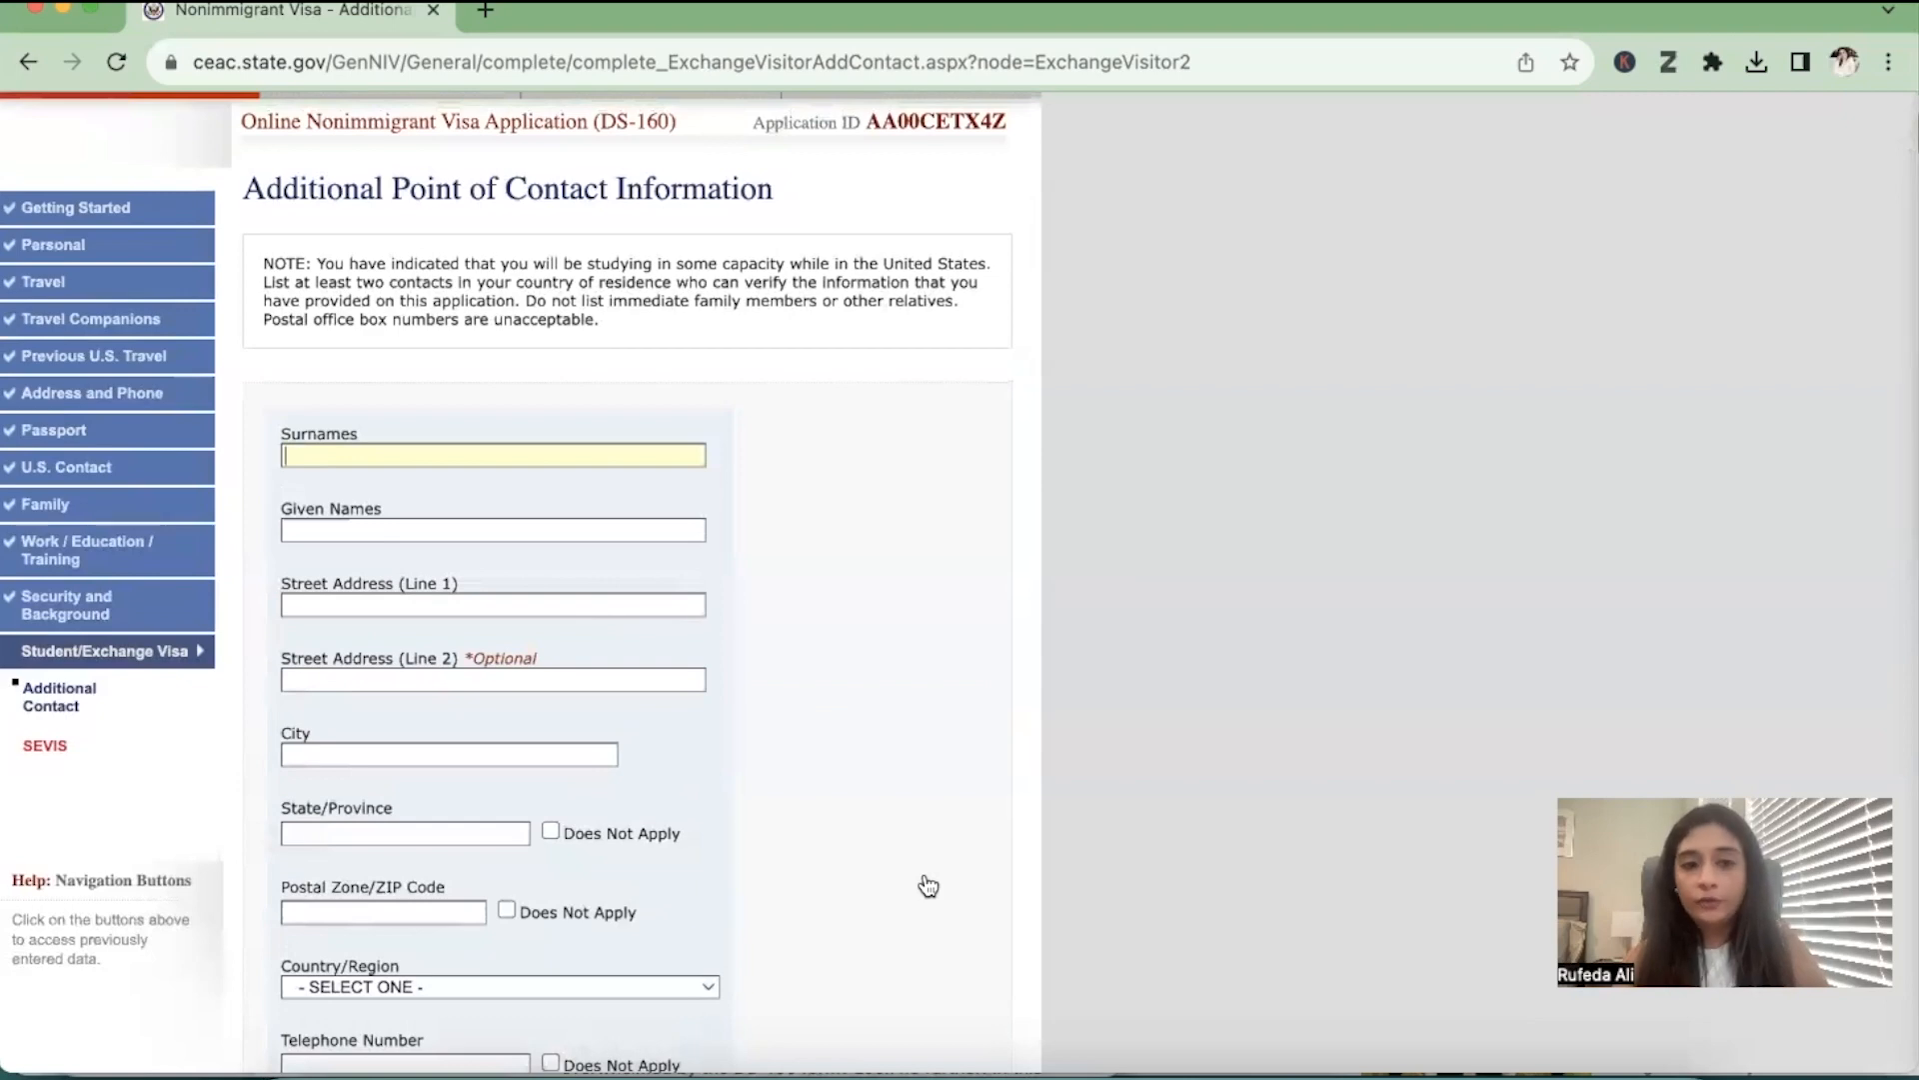
{"action": "scroll", "coordinate": [928, 885], "scroll_direction": "down", "scroll_amount": 5}
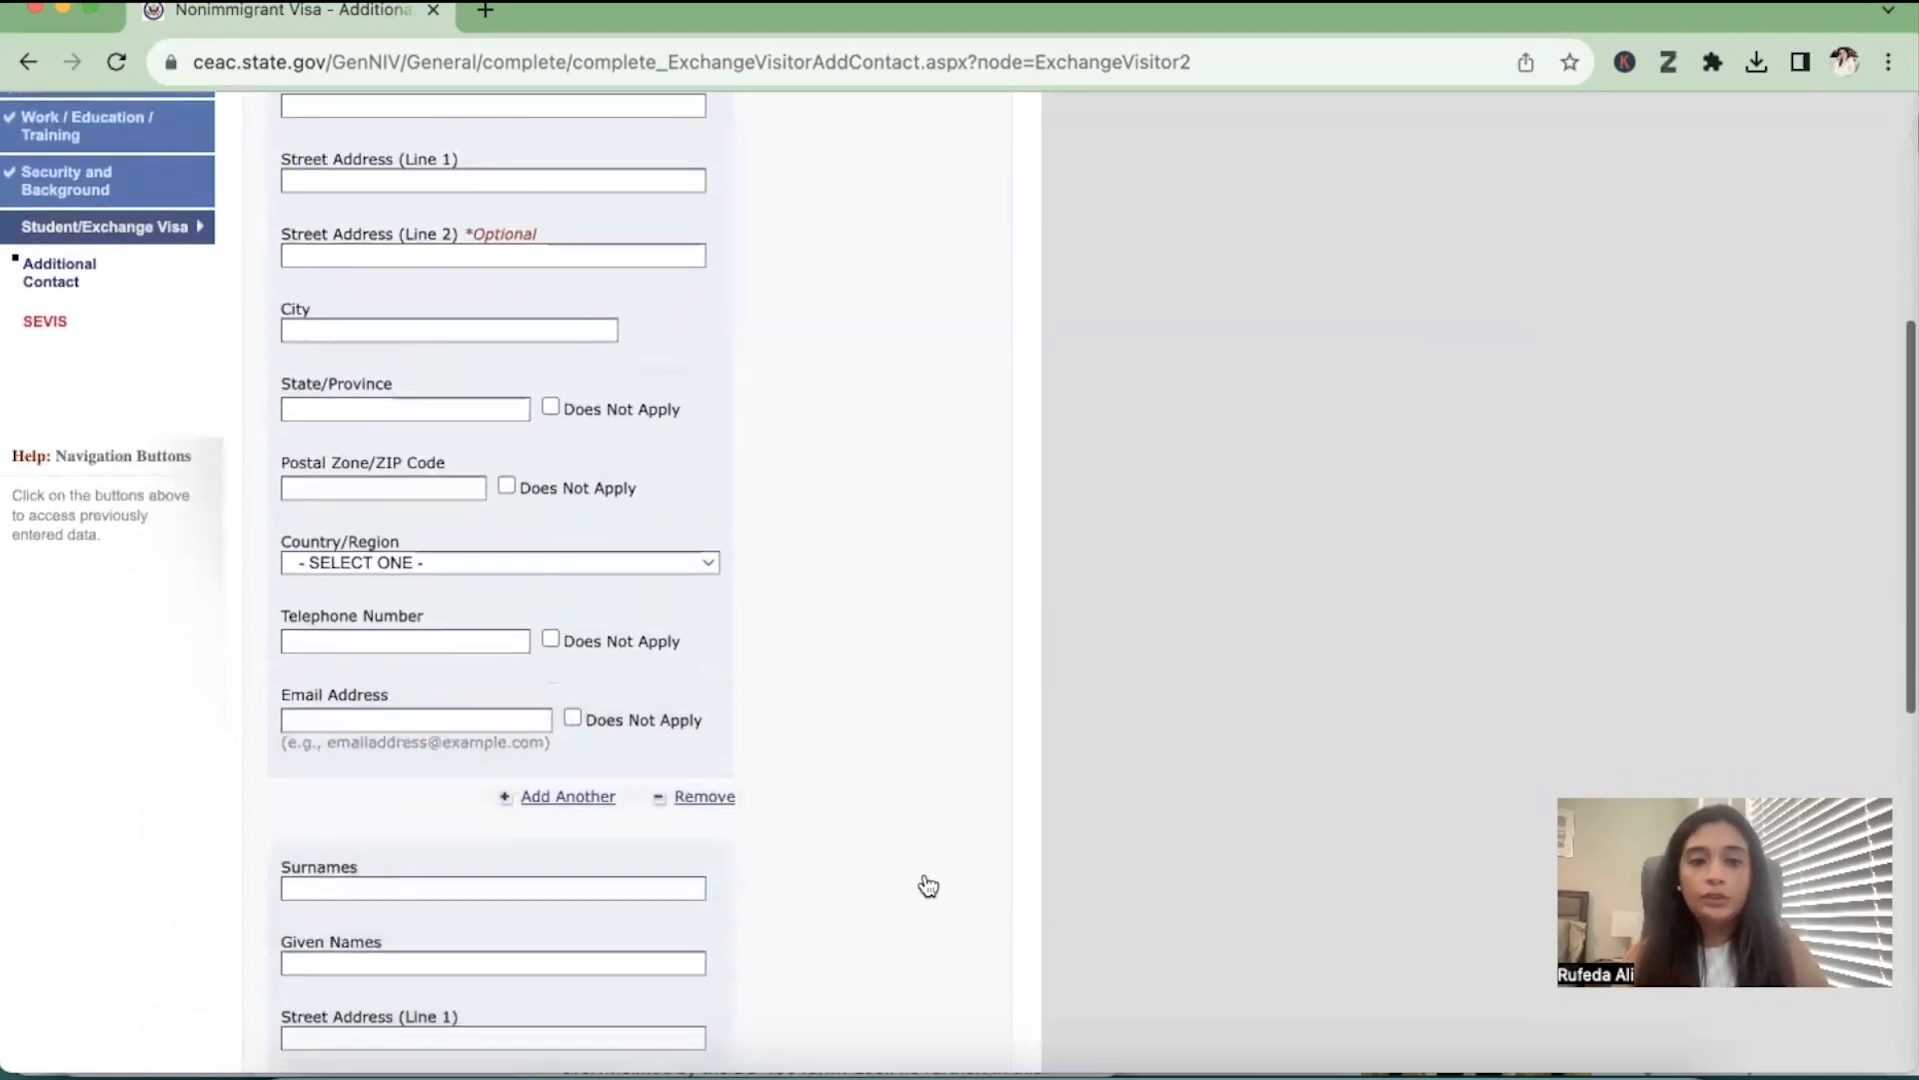
{"action": "scroll", "coordinate": [928, 886], "scroll_direction": "down", "scroll_amount": 6}
{"action": "scroll", "coordinate": [928, 886], "scroll_direction": "down", "scroll_amount": 2}
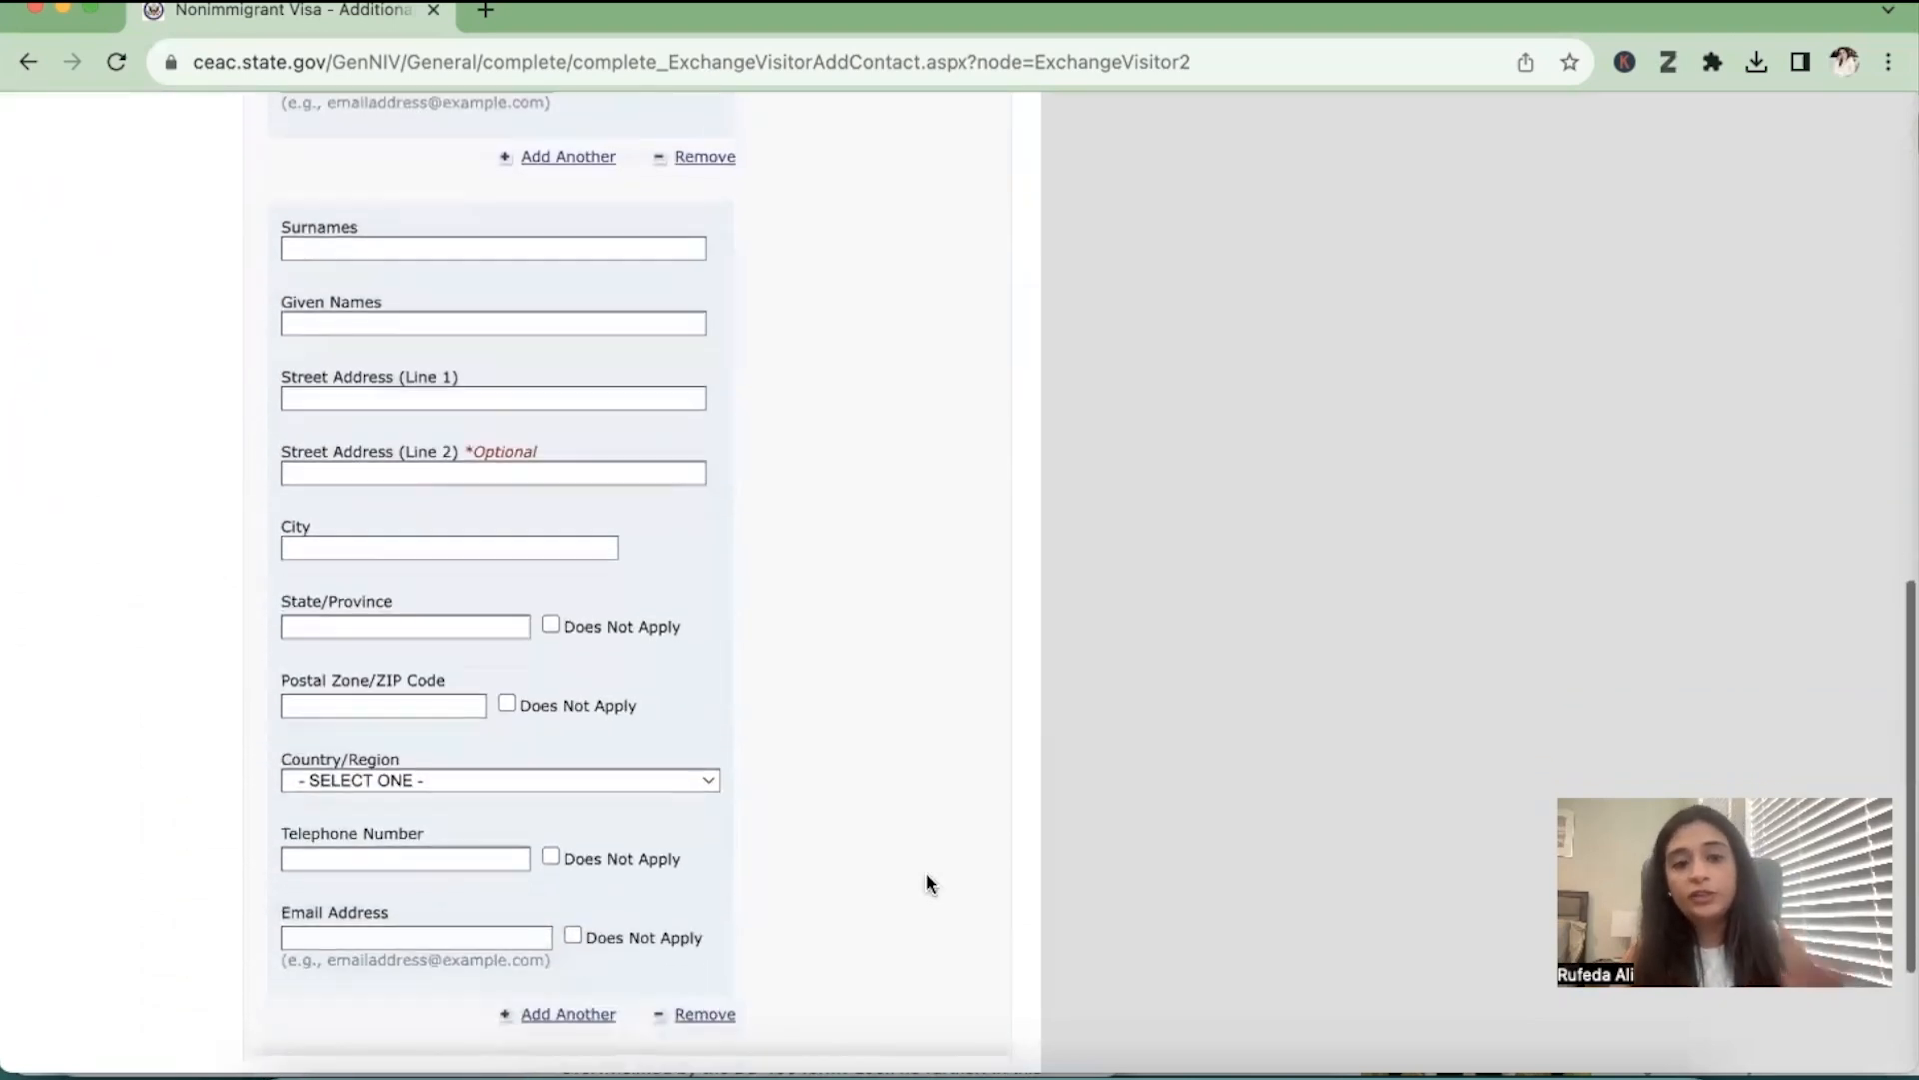
{"action": "scroll", "coordinate": [926, 875], "scroll_direction": "down", "scroll_amount": 3}
{"action": "scroll", "coordinate": [925, 875], "scroll_direction": "up", "scroll_amount": 7}
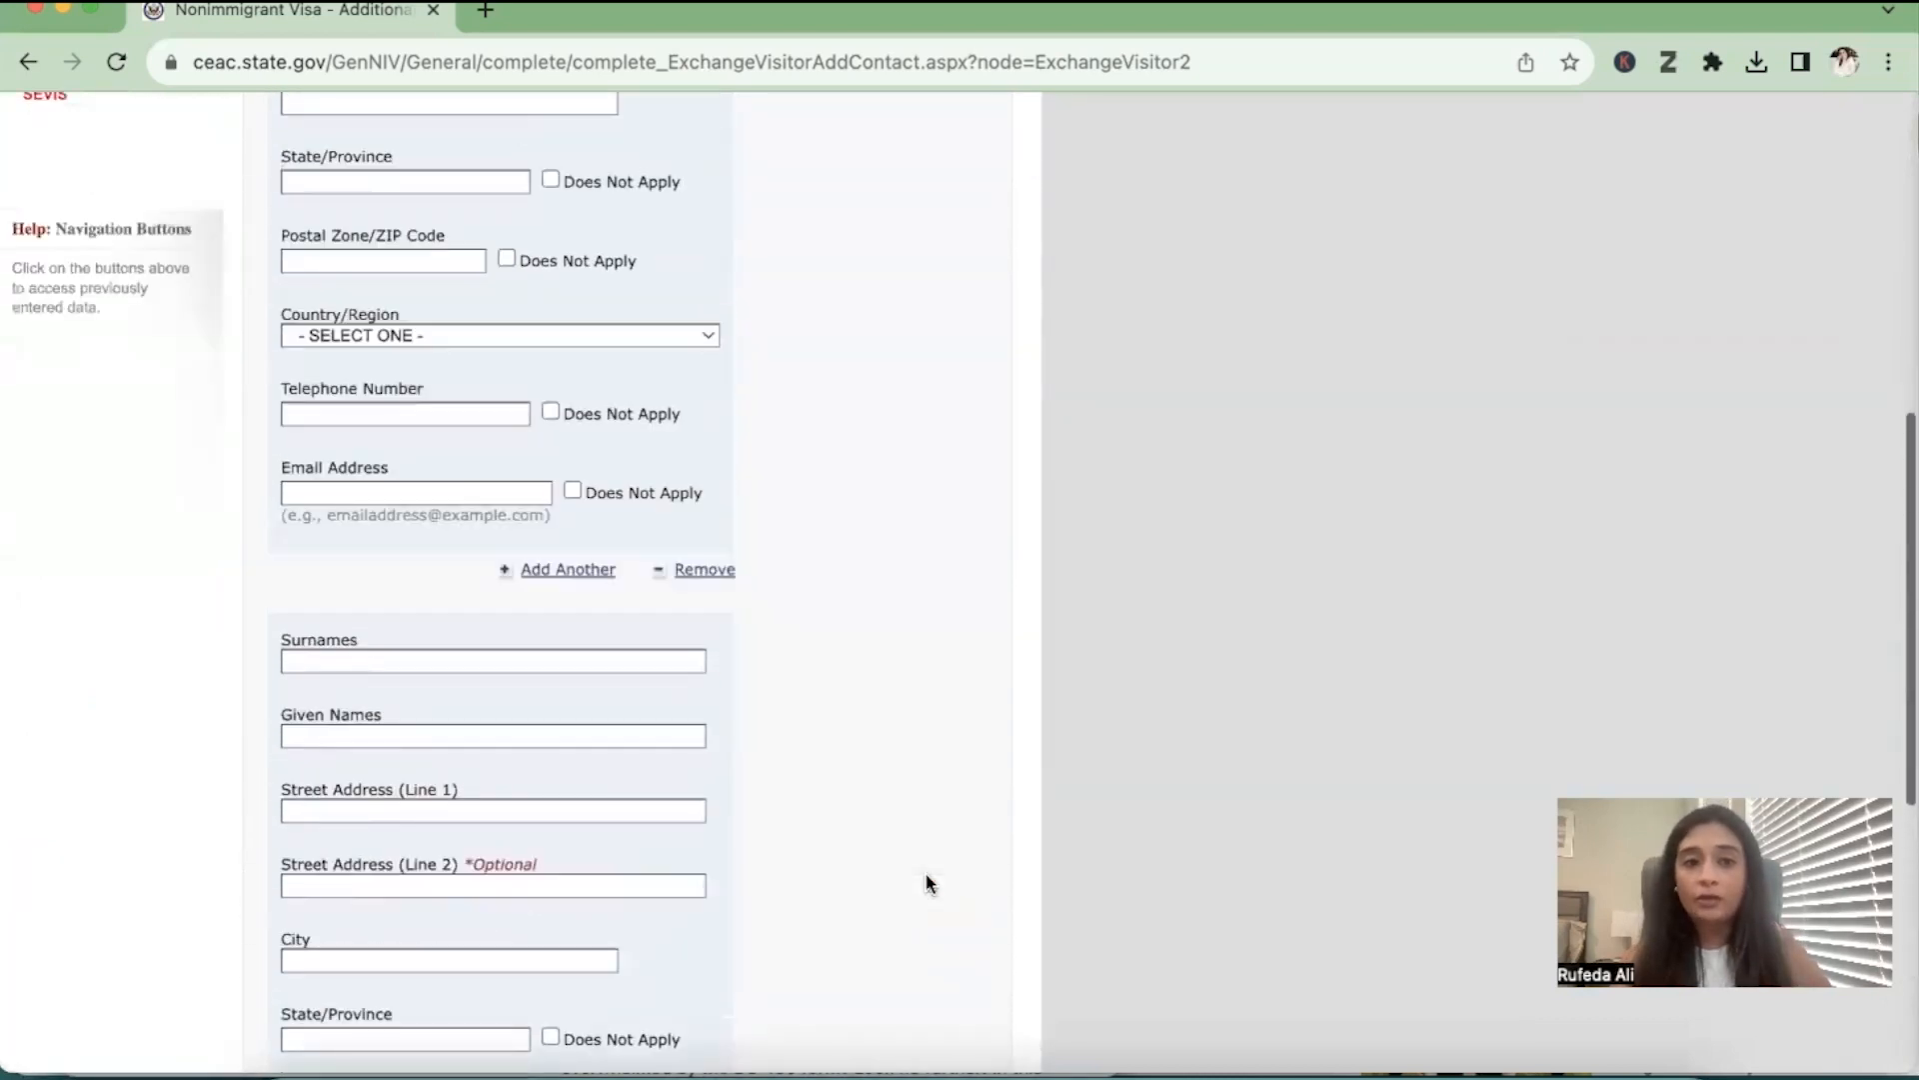
{"action": "scroll", "coordinate": [926, 875], "scroll_direction": "up", "scroll_amount": 7}
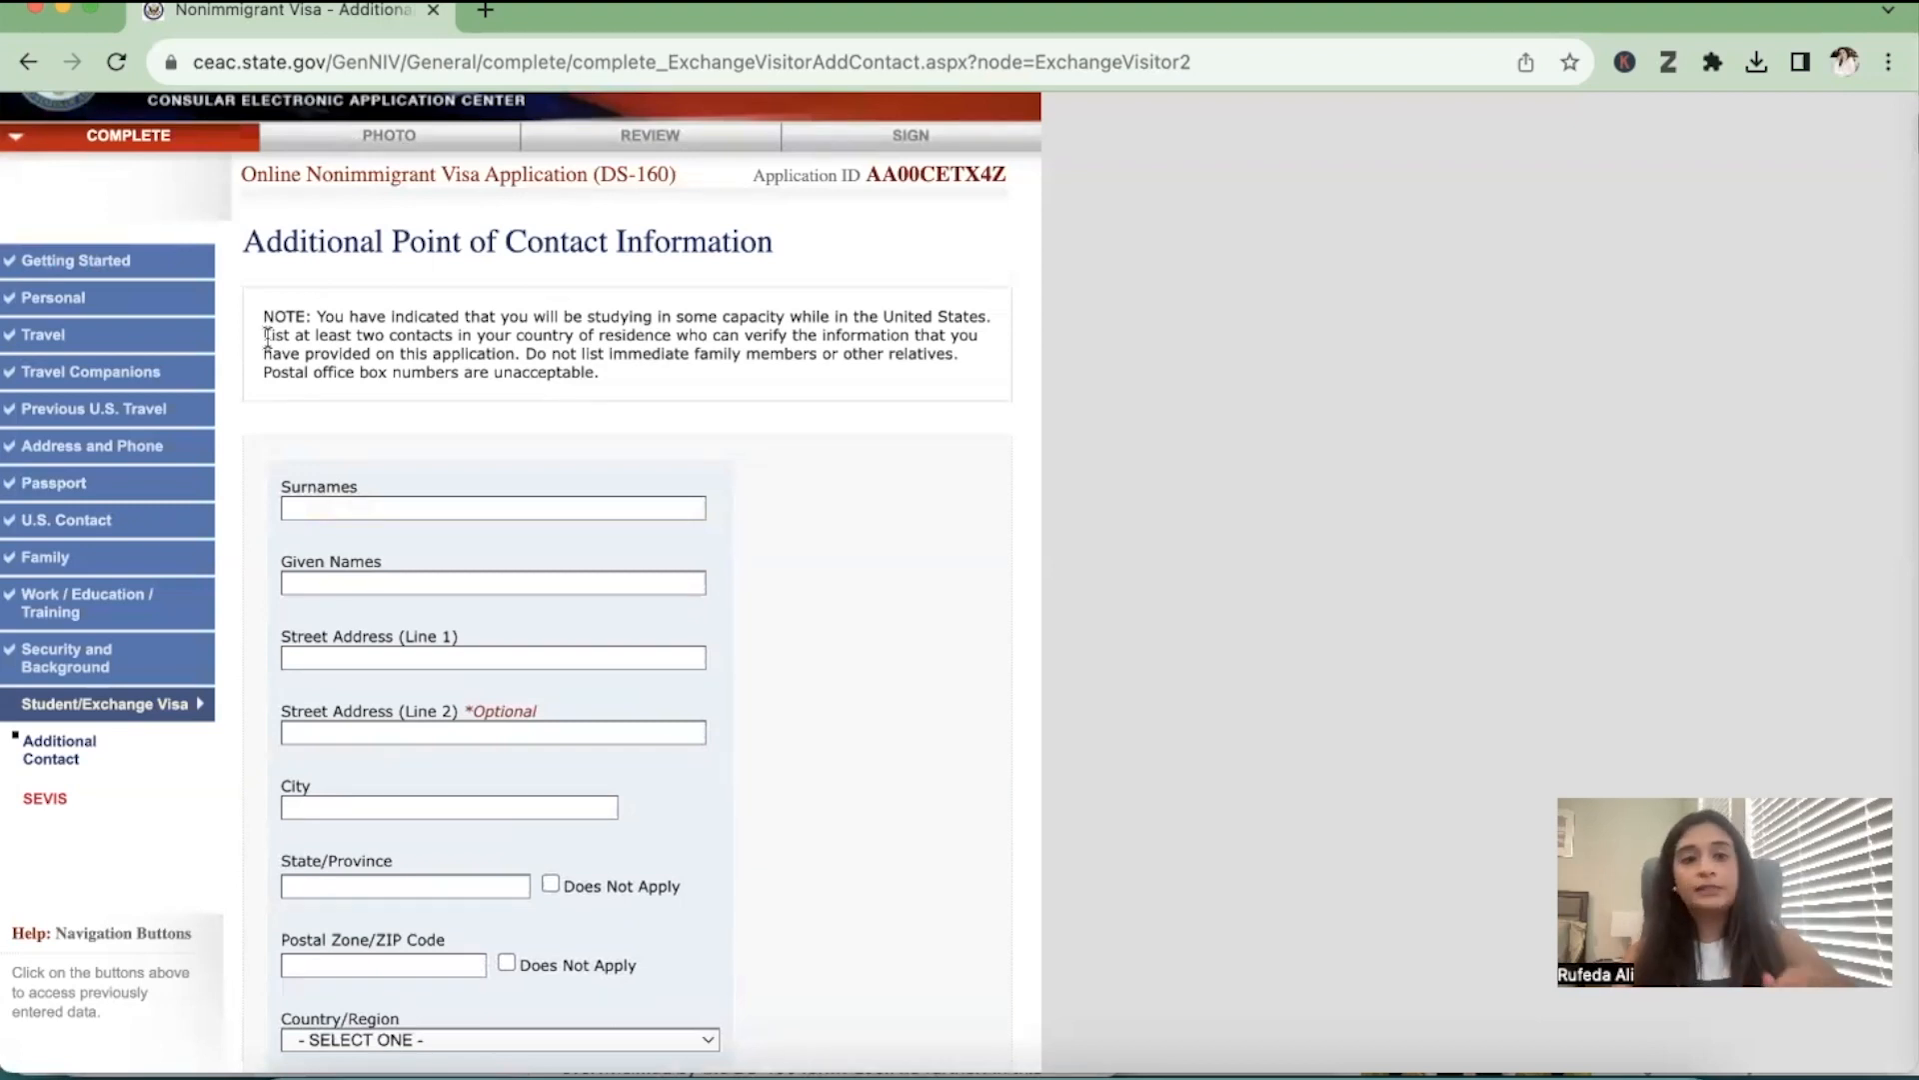
Enter the first additional contact's surname, given name and first street address line
{"action": "scroll", "coordinate": [340, 519], "scroll_direction": "down", "scroll_amount": 5}
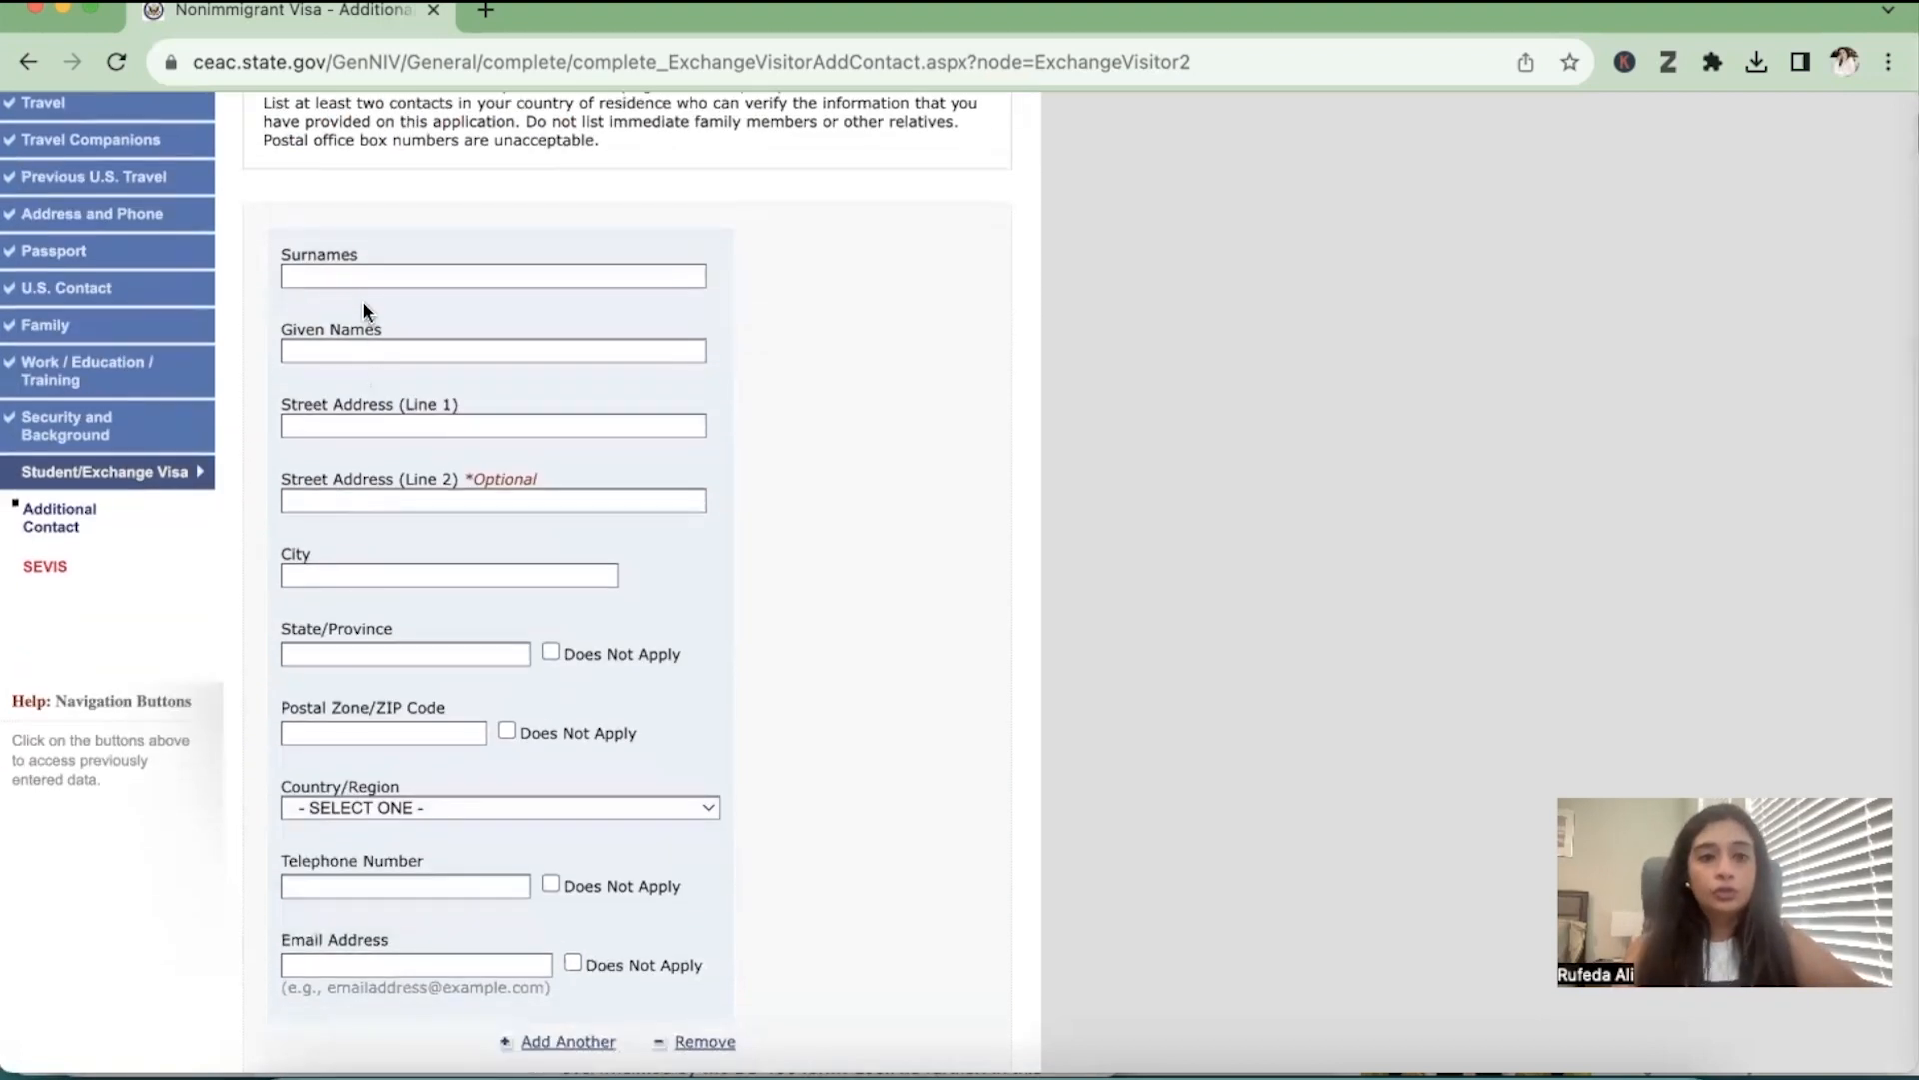
{"action": "left_click", "coordinate": [353, 276]}
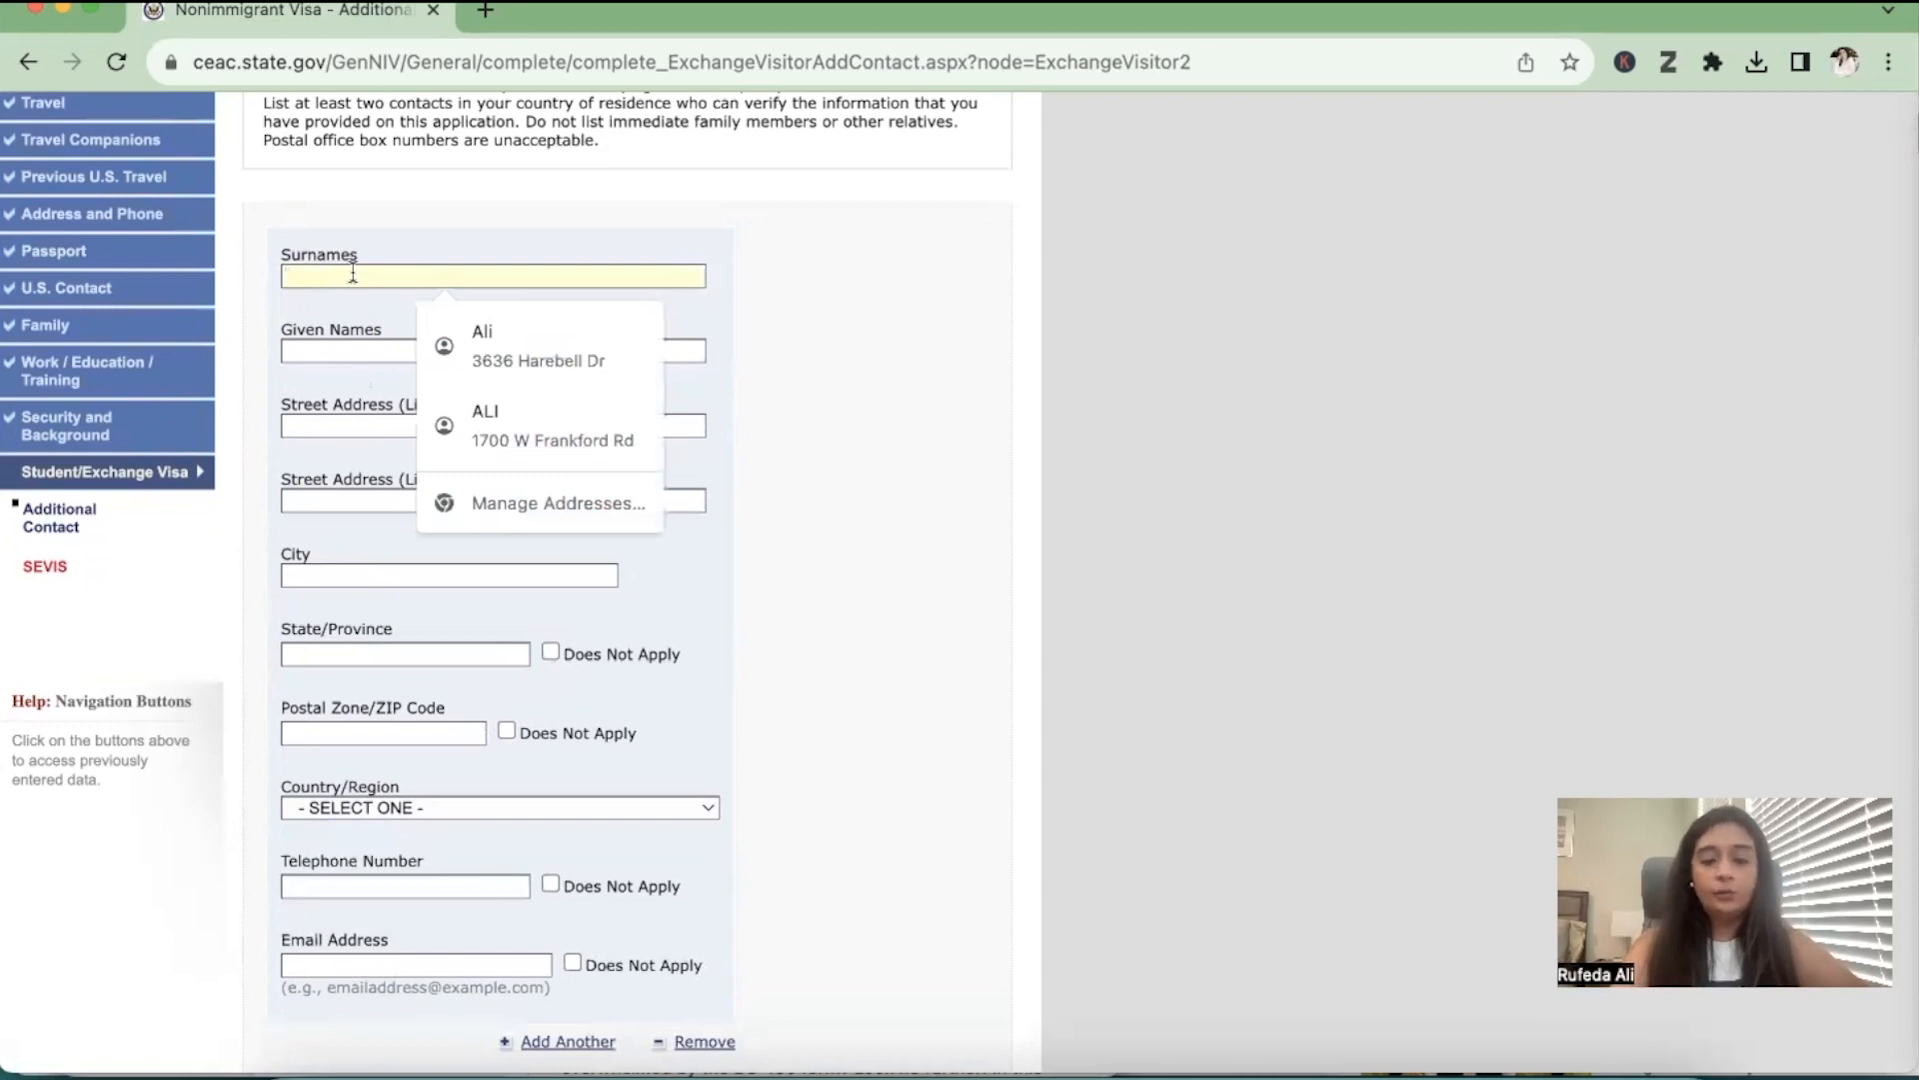
{"action": "type", "text": "F"}
{"action": "left_click", "coordinate": [353, 350]}
{"action": "type", "text": "H"}
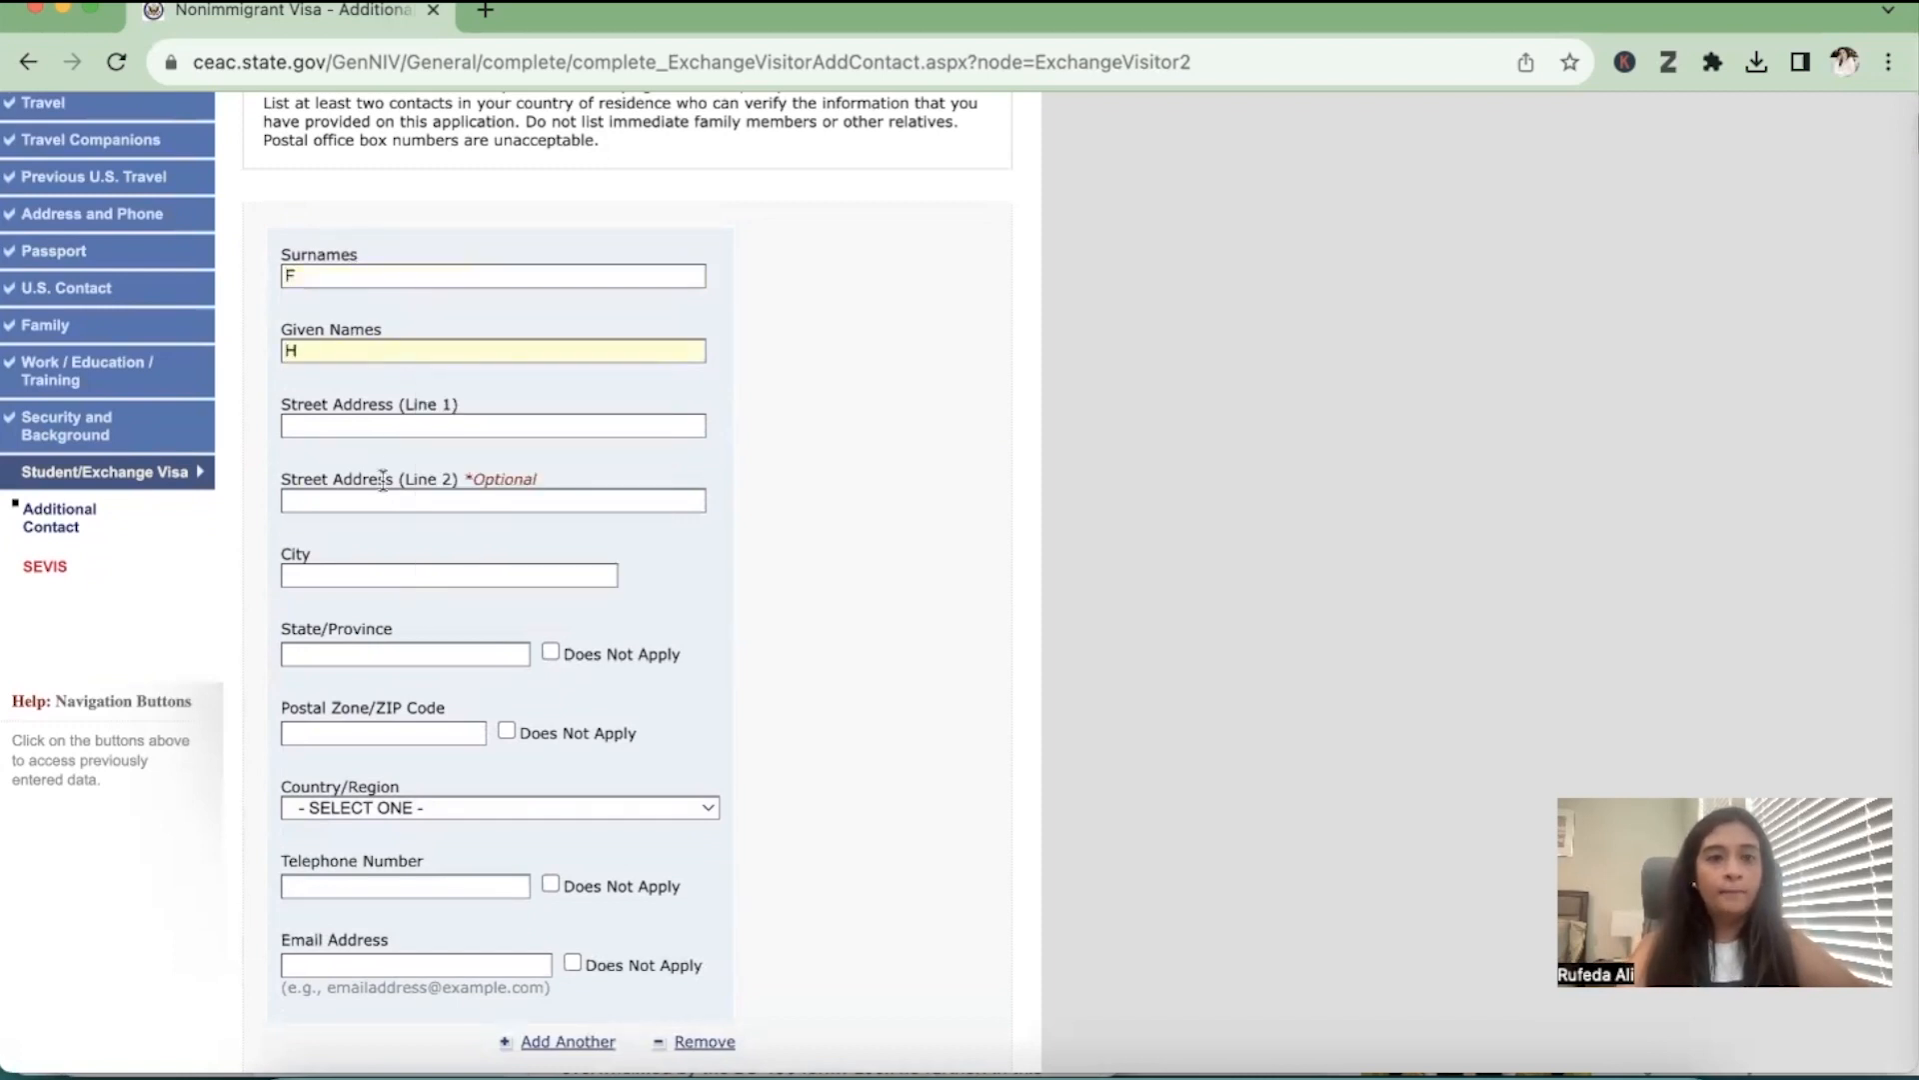
{"action": "left_click", "coordinate": [383, 425]}
{"action": "type", "text": "177 HDH"}
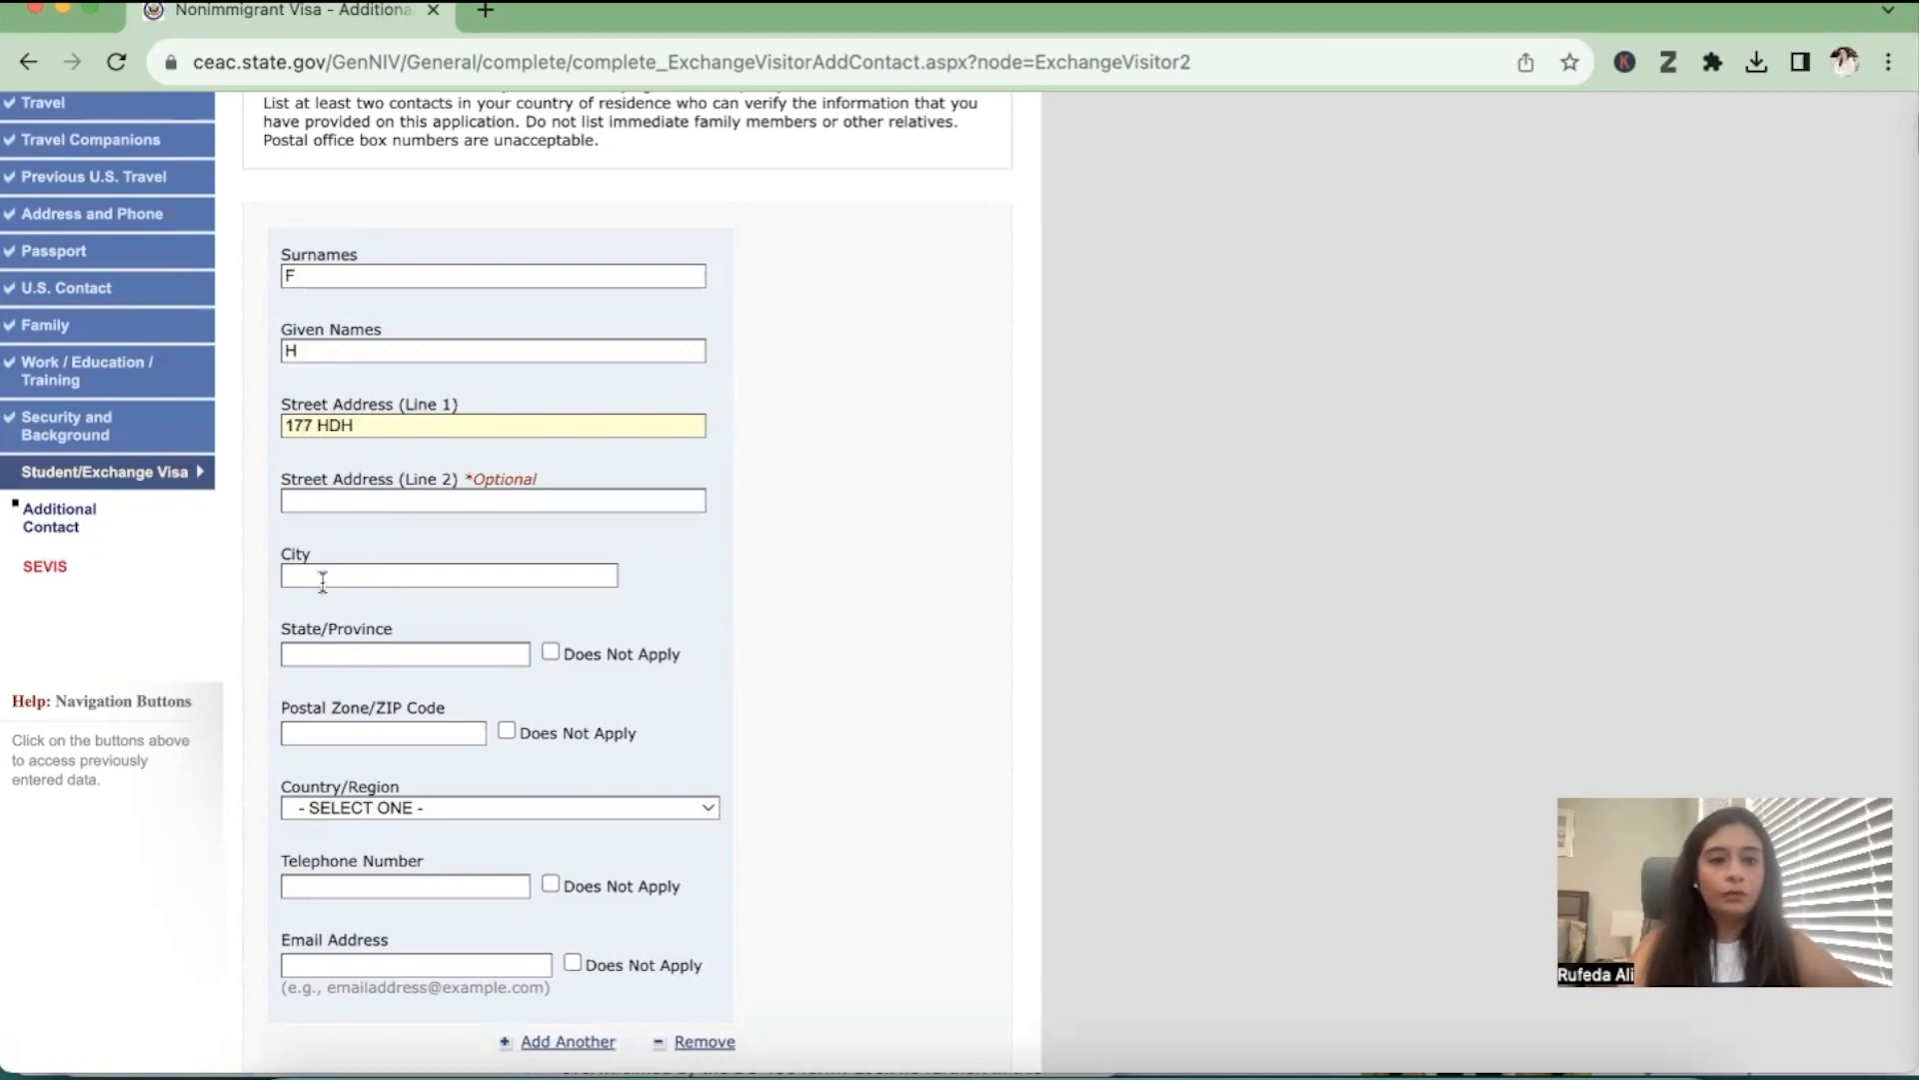
Fill in the first additional contact's city, state and postal code
{"action": "scroll", "coordinate": [321, 570], "scroll_direction": "down", "scroll_amount": 1}
{"action": "left_click", "coordinate": [320, 576]}
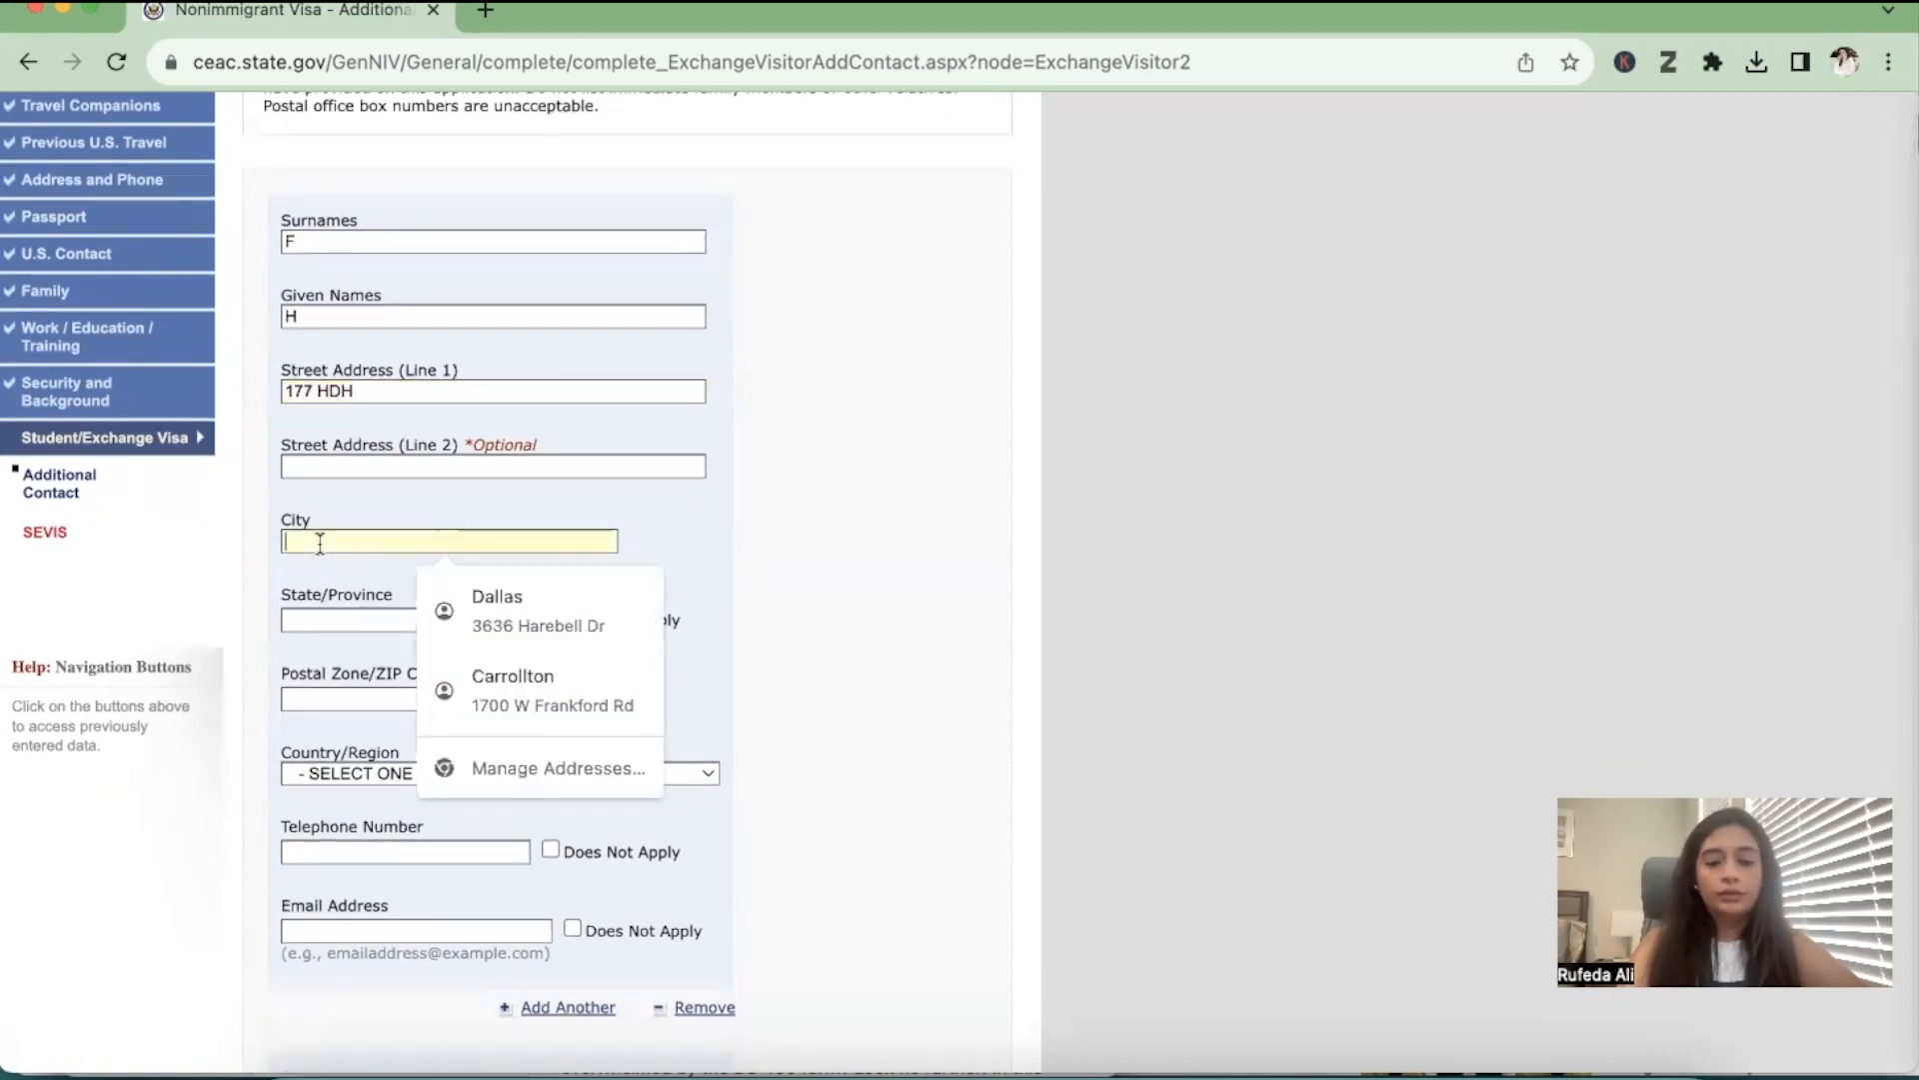
{"action": "type", "text": "SEATTLE"}
{"action": "key", "text": "Tab"}
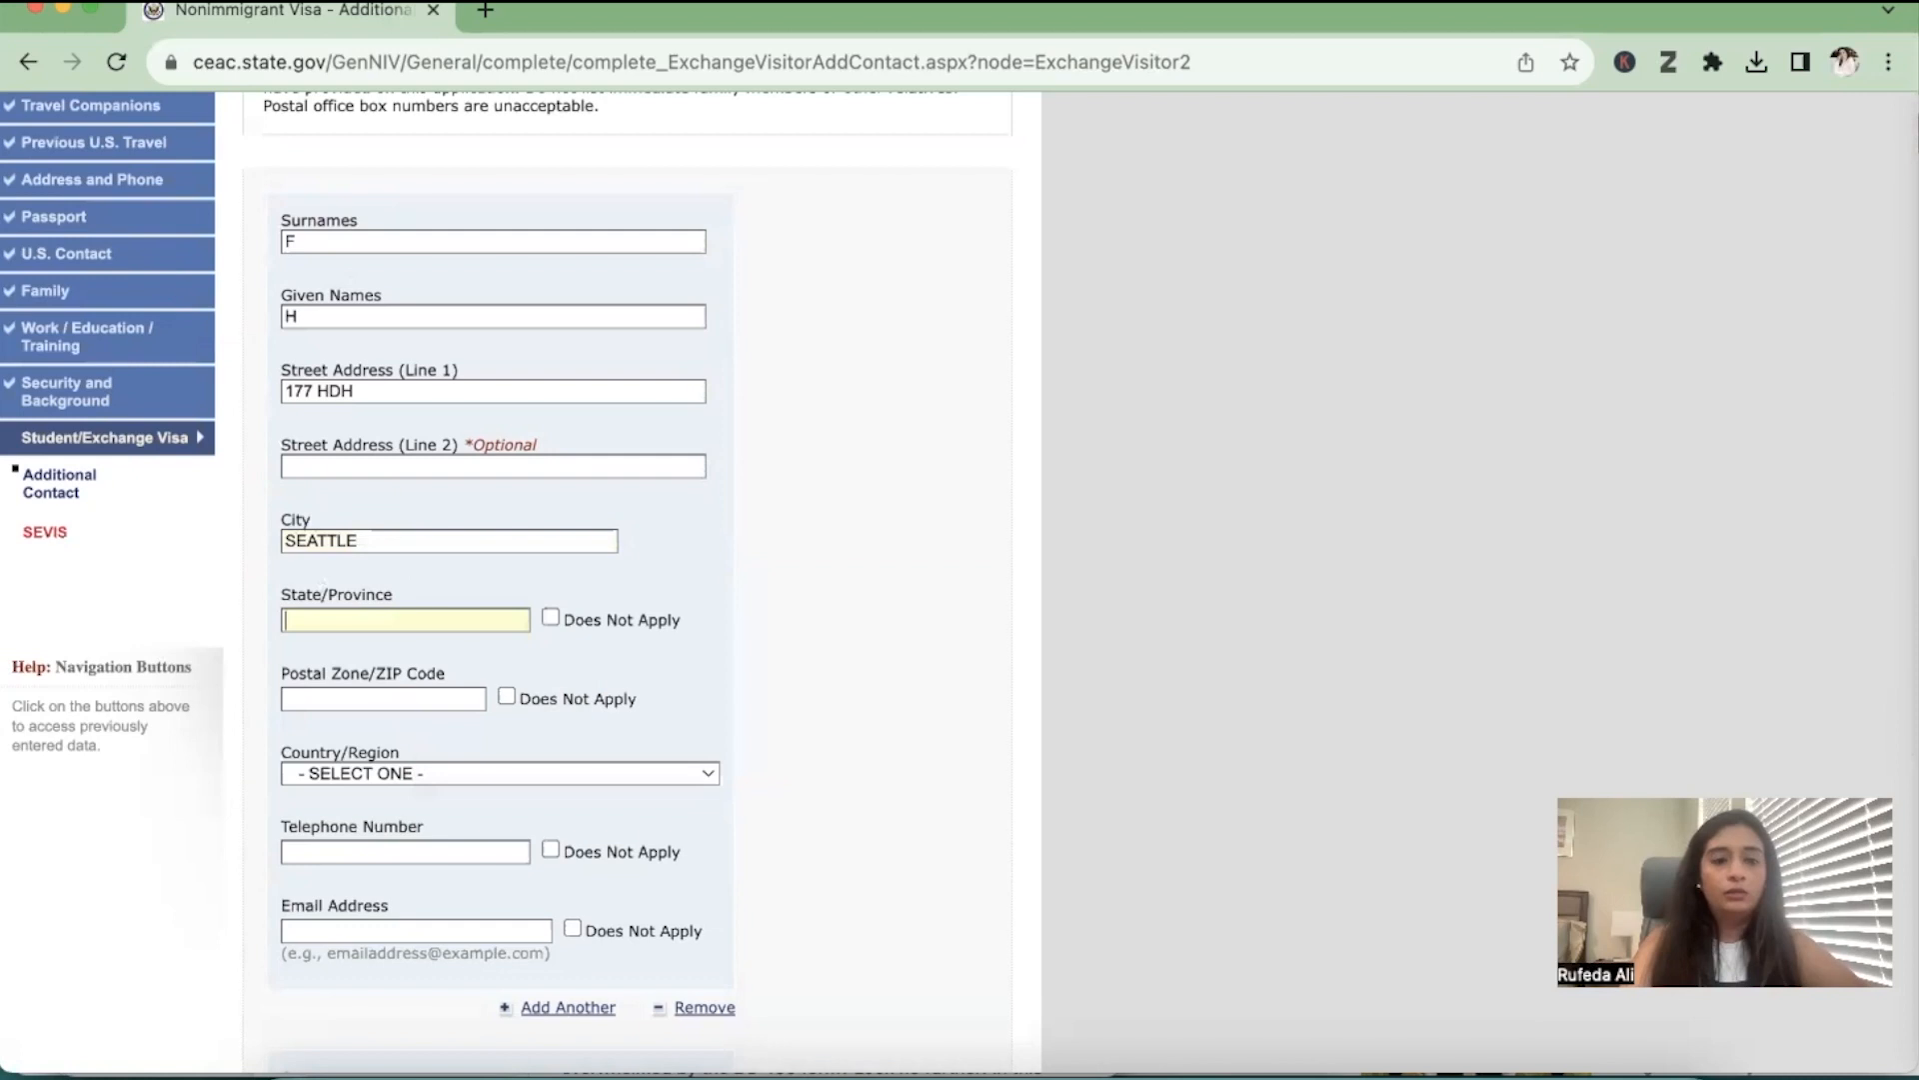
{"action": "type", "text": "WASHI"}
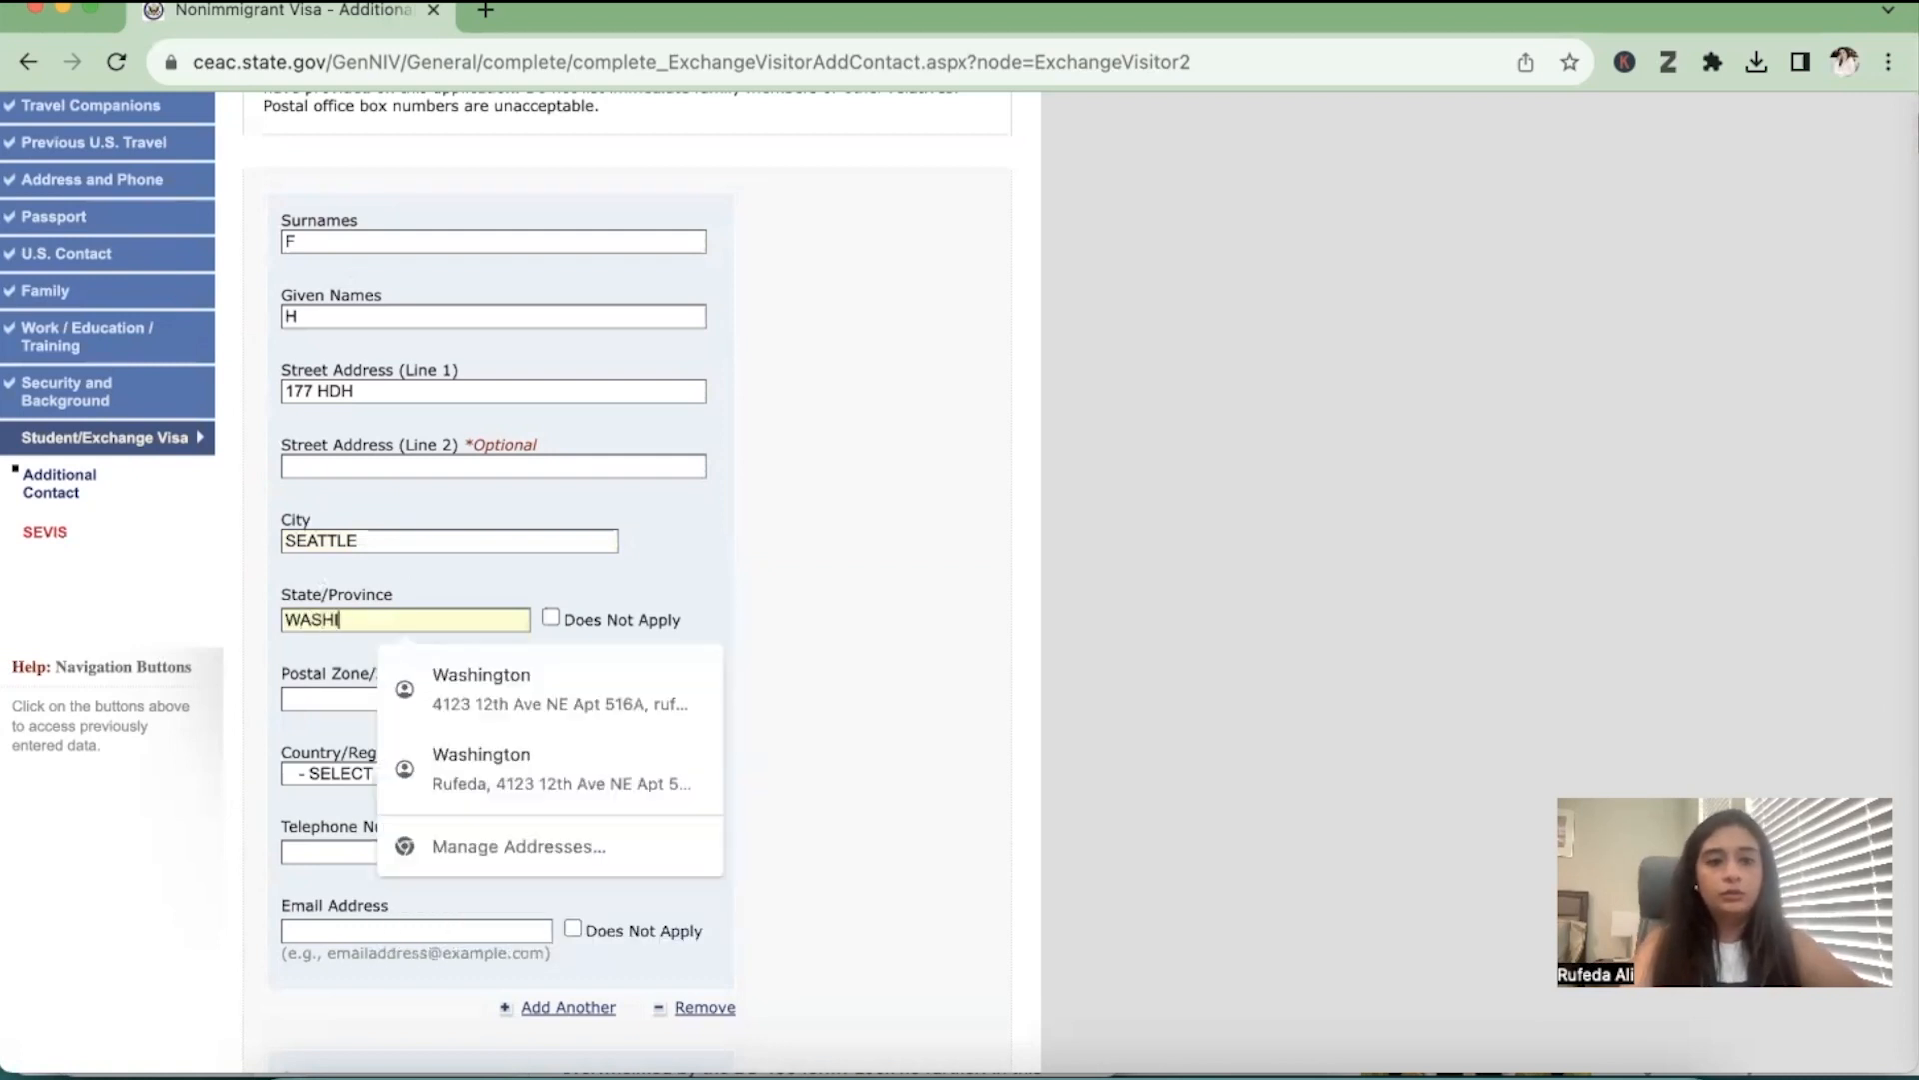
{"action": "type", "text": "NGTON"}
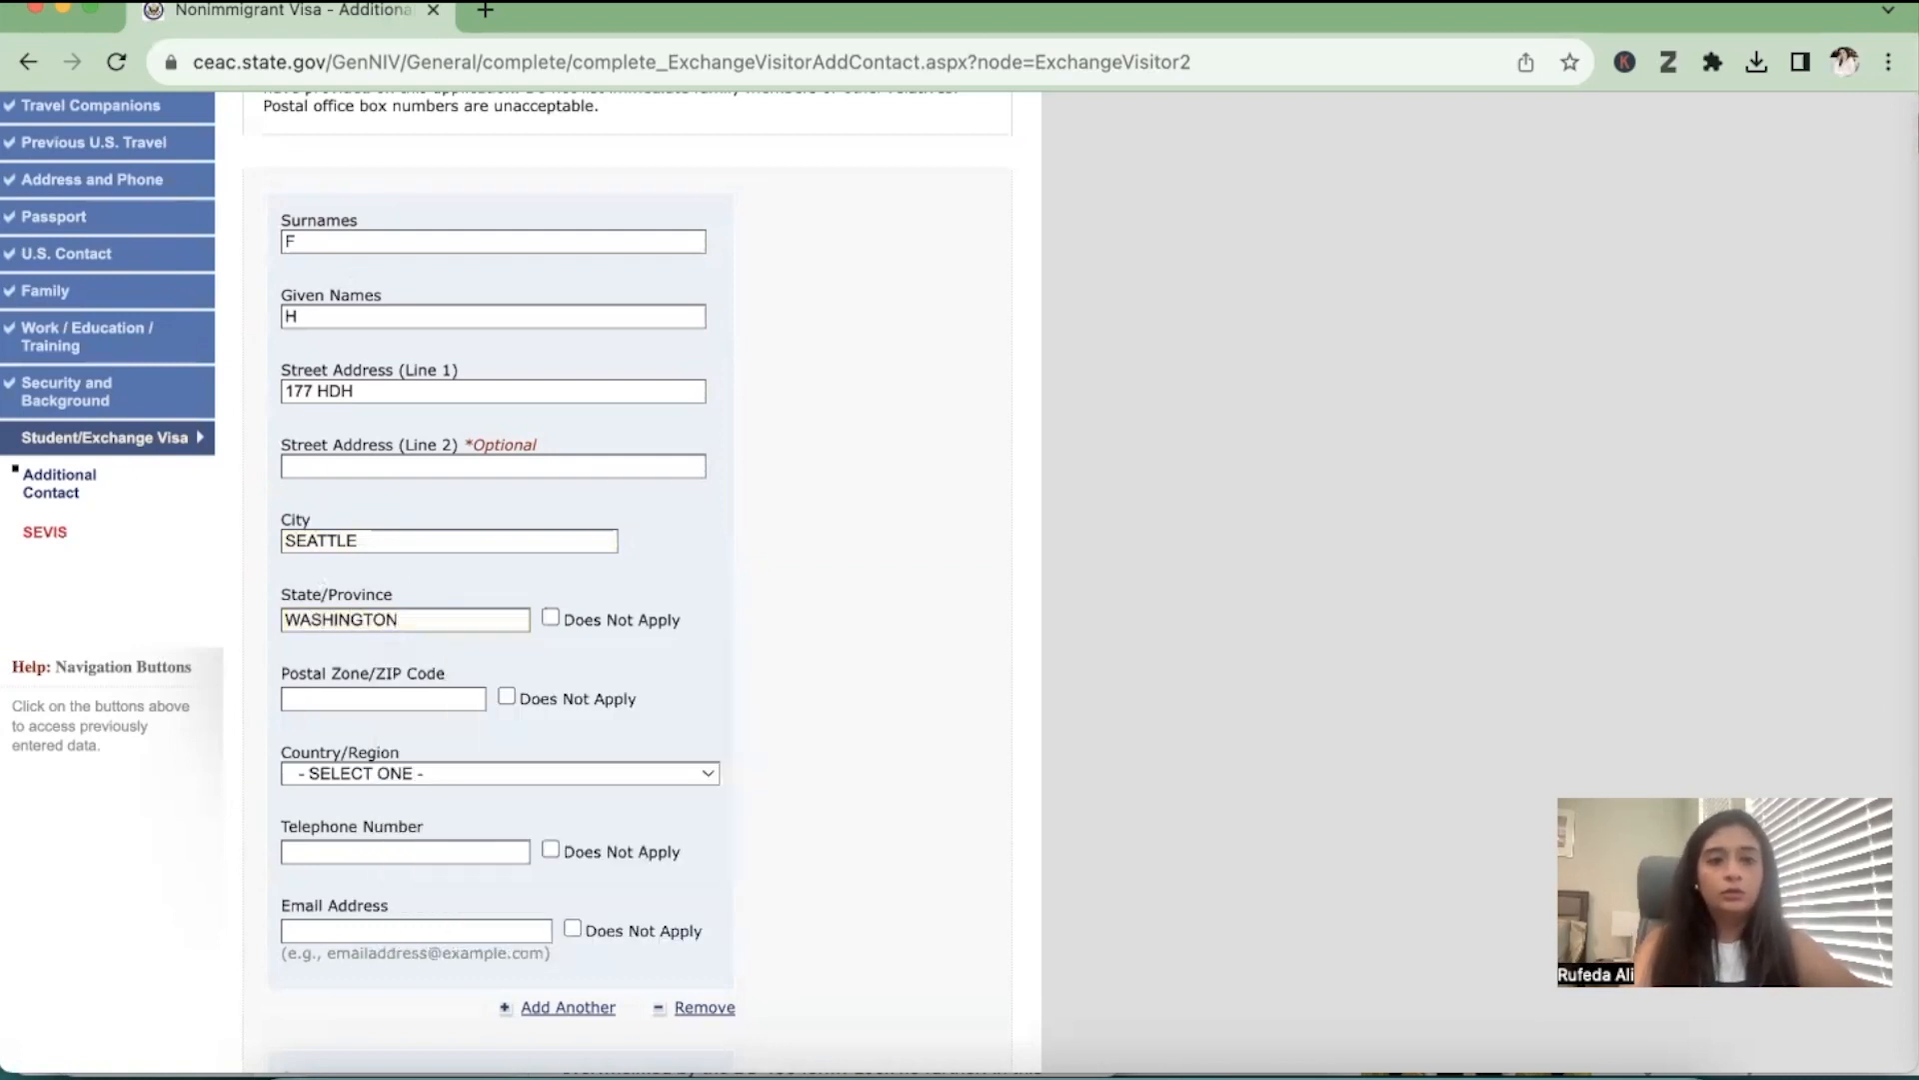
{"action": "left_click", "coordinate": [339, 694]}
{"action": "type", "text": "98105"}
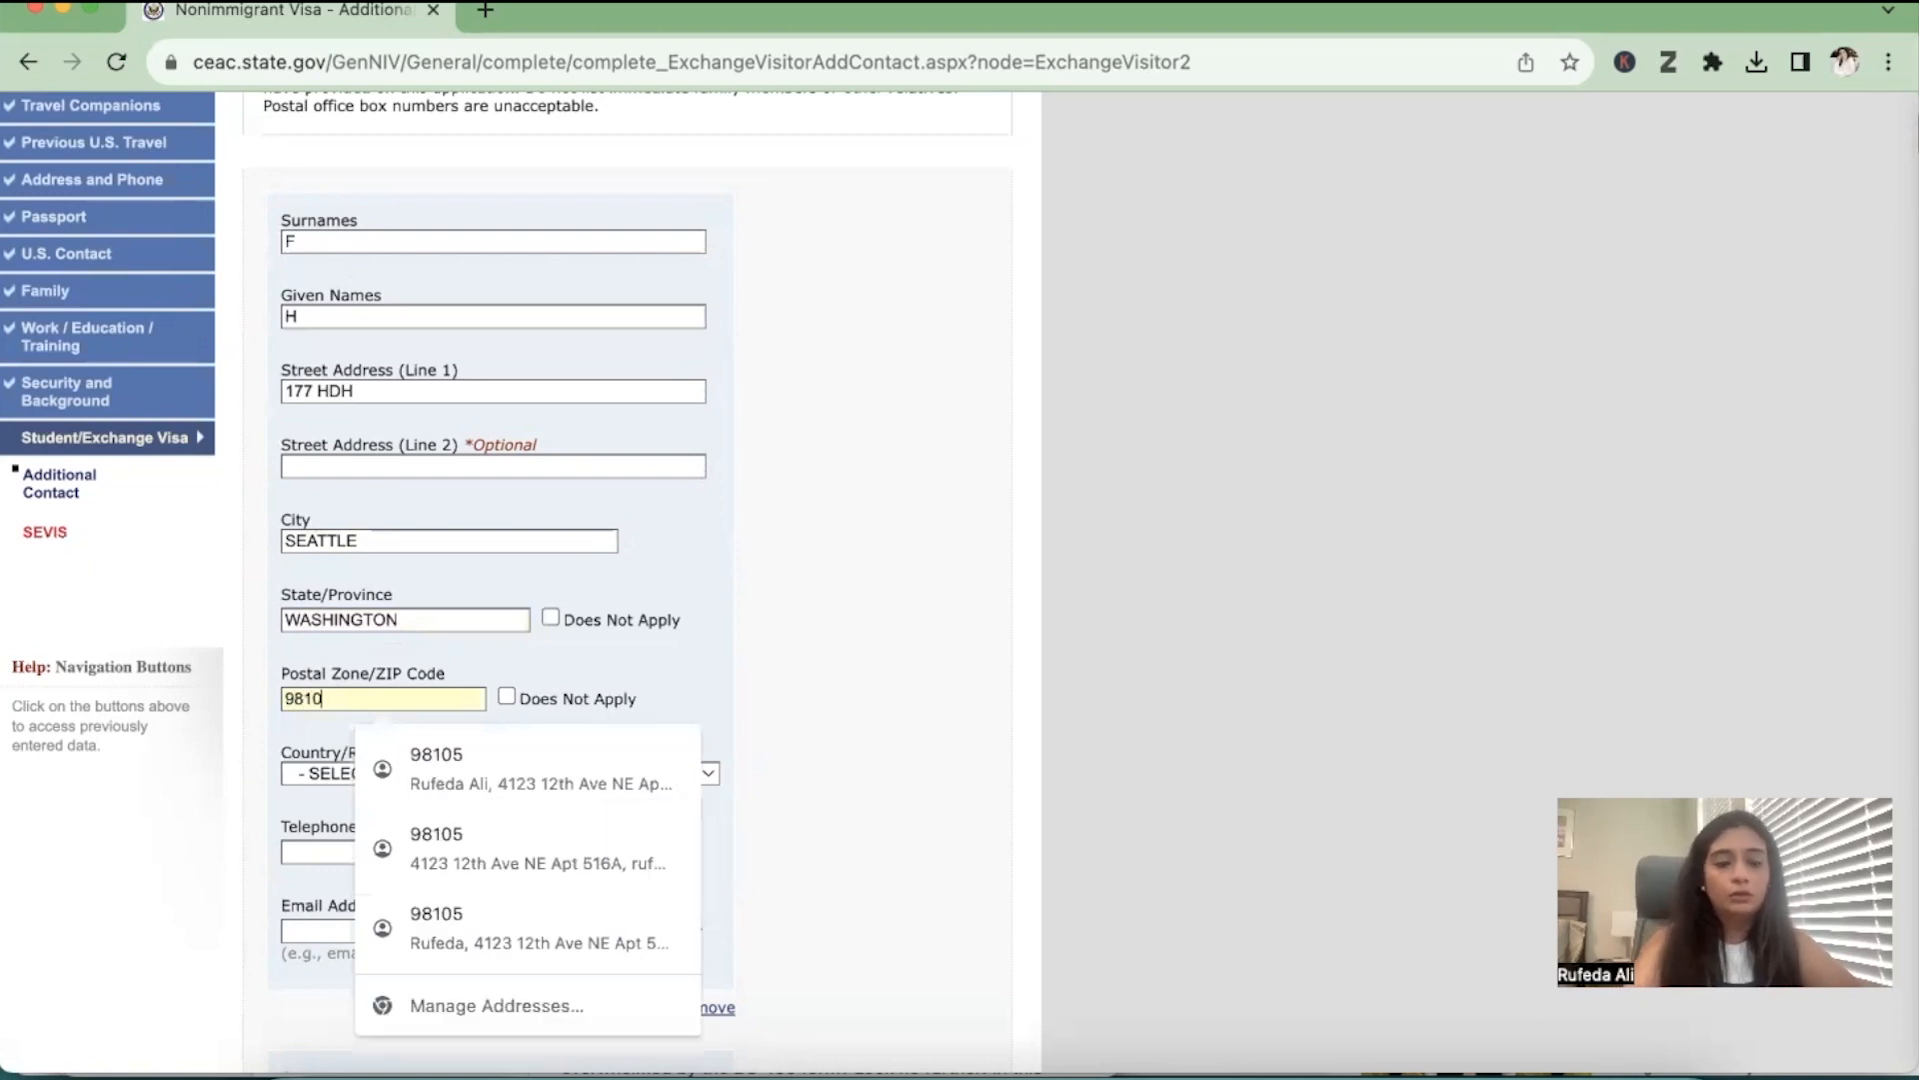
Set the first additional contact's country to United States of America
{"action": "left_click", "coordinate": [298, 778]}
{"action": "left_click", "coordinate": [298, 778]}
{"action": "type", "text": "uk"}
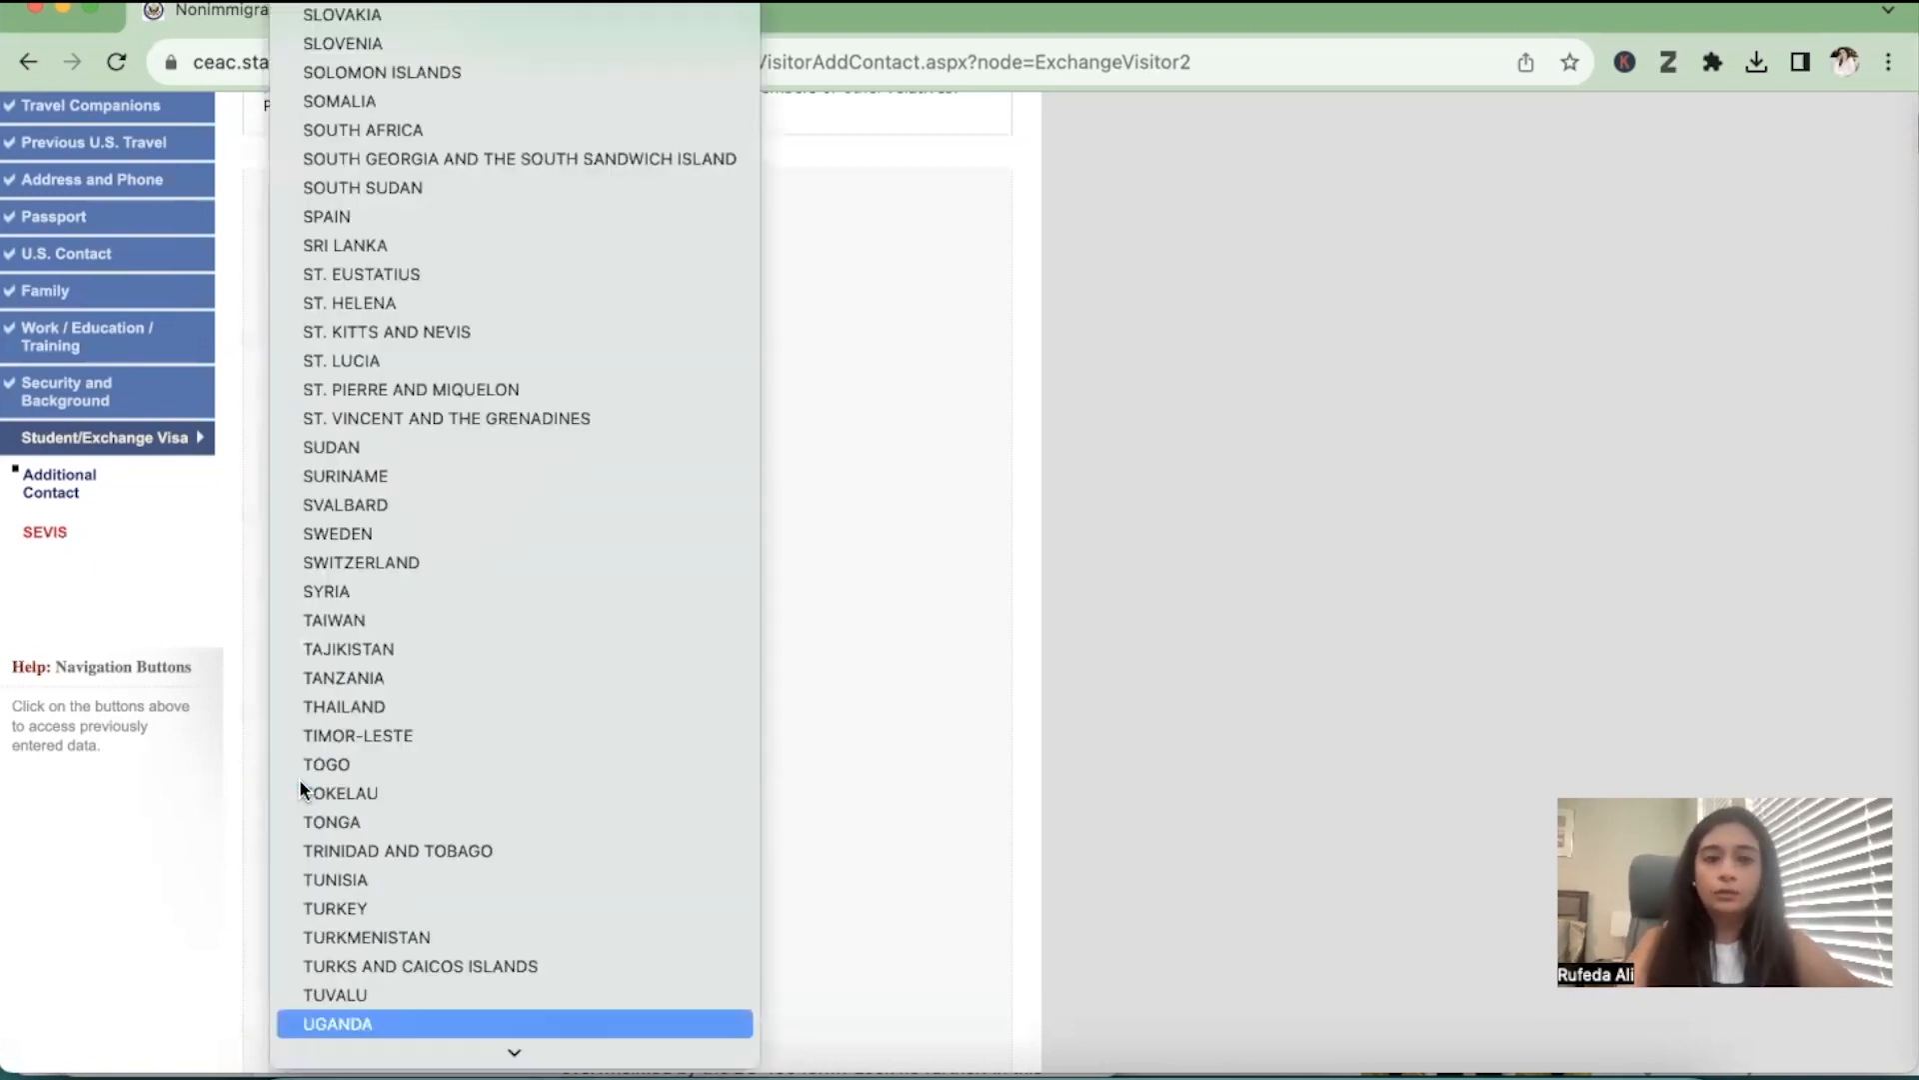
{"action": "key", "text": "Down"}
{"action": "key", "text": "Down"}
{"action": "key", "text": "Down"}
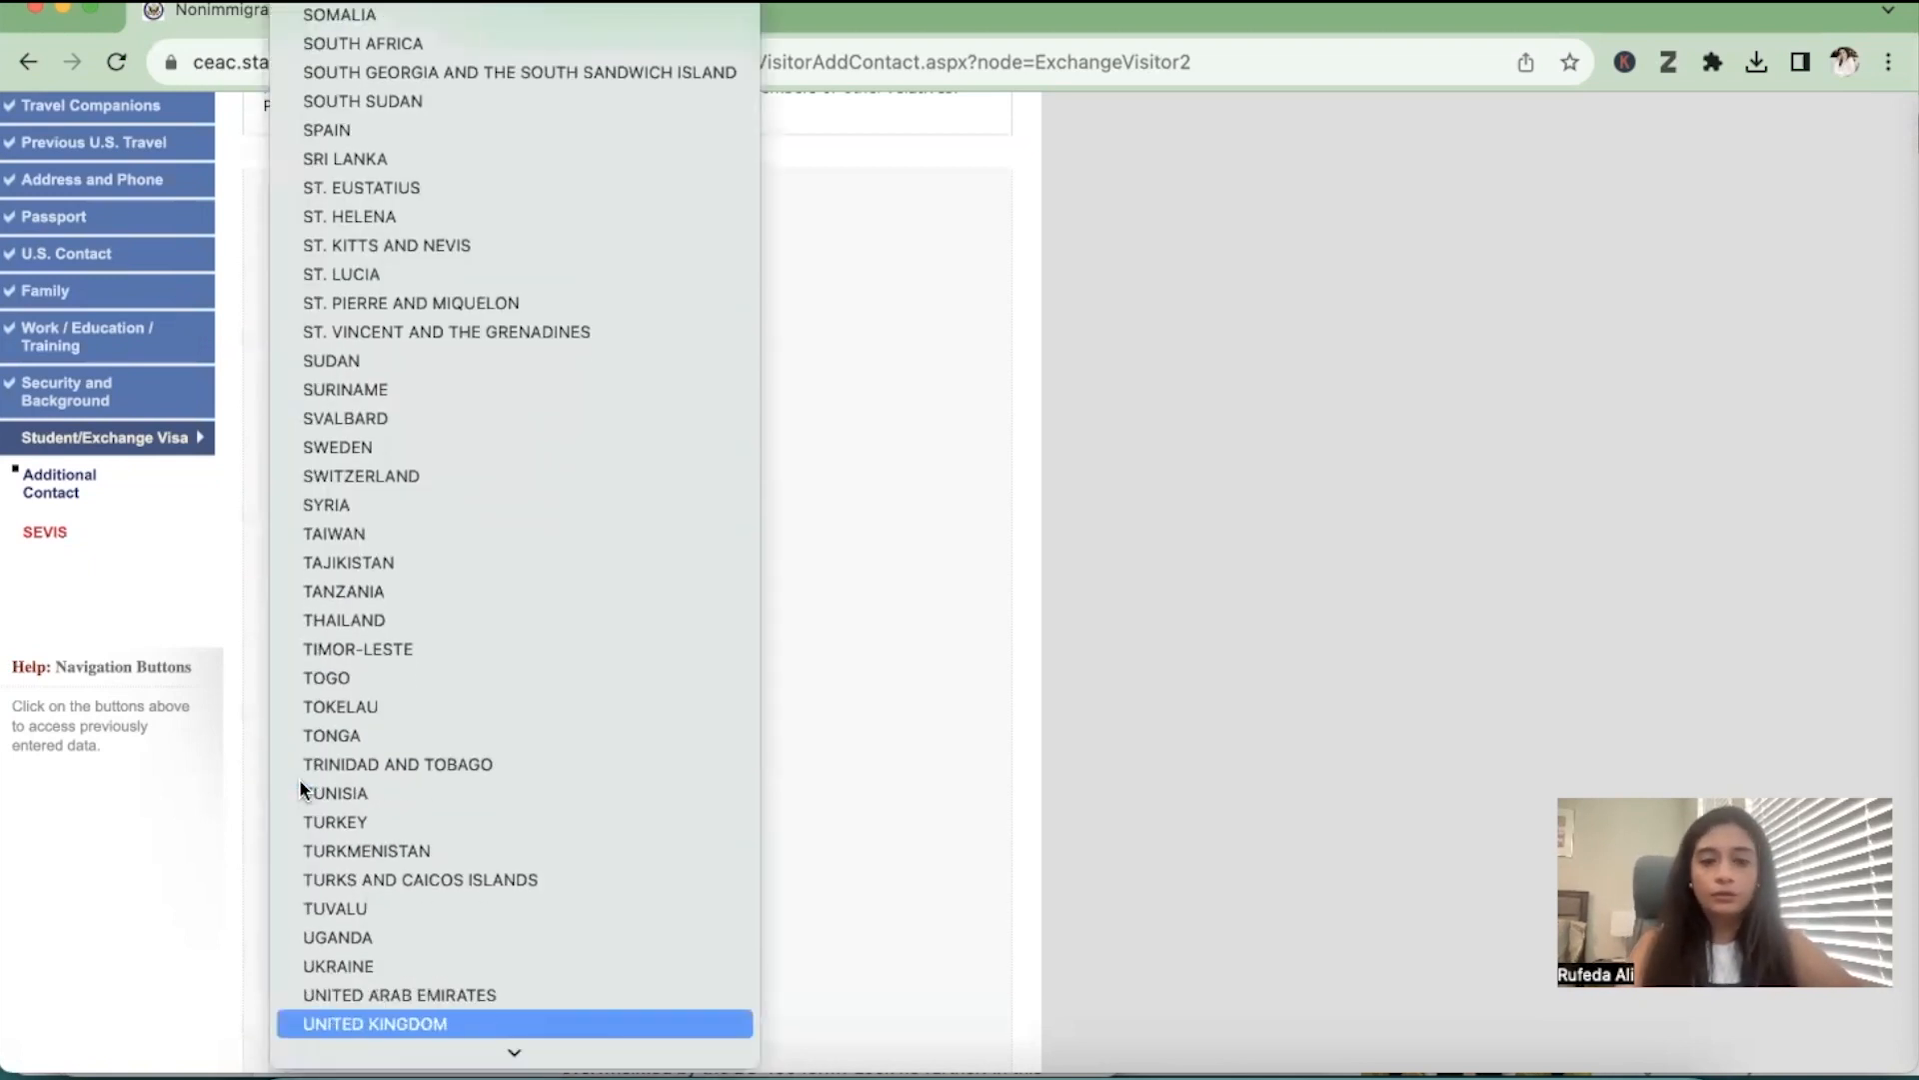
{"action": "key", "text": "Return"}
Enter the first additional contact's telephone number and mark the email address as Does Not Apply
{"action": "left_click", "coordinate": [385, 851]}
{"action": "type", "text": "65888768"}
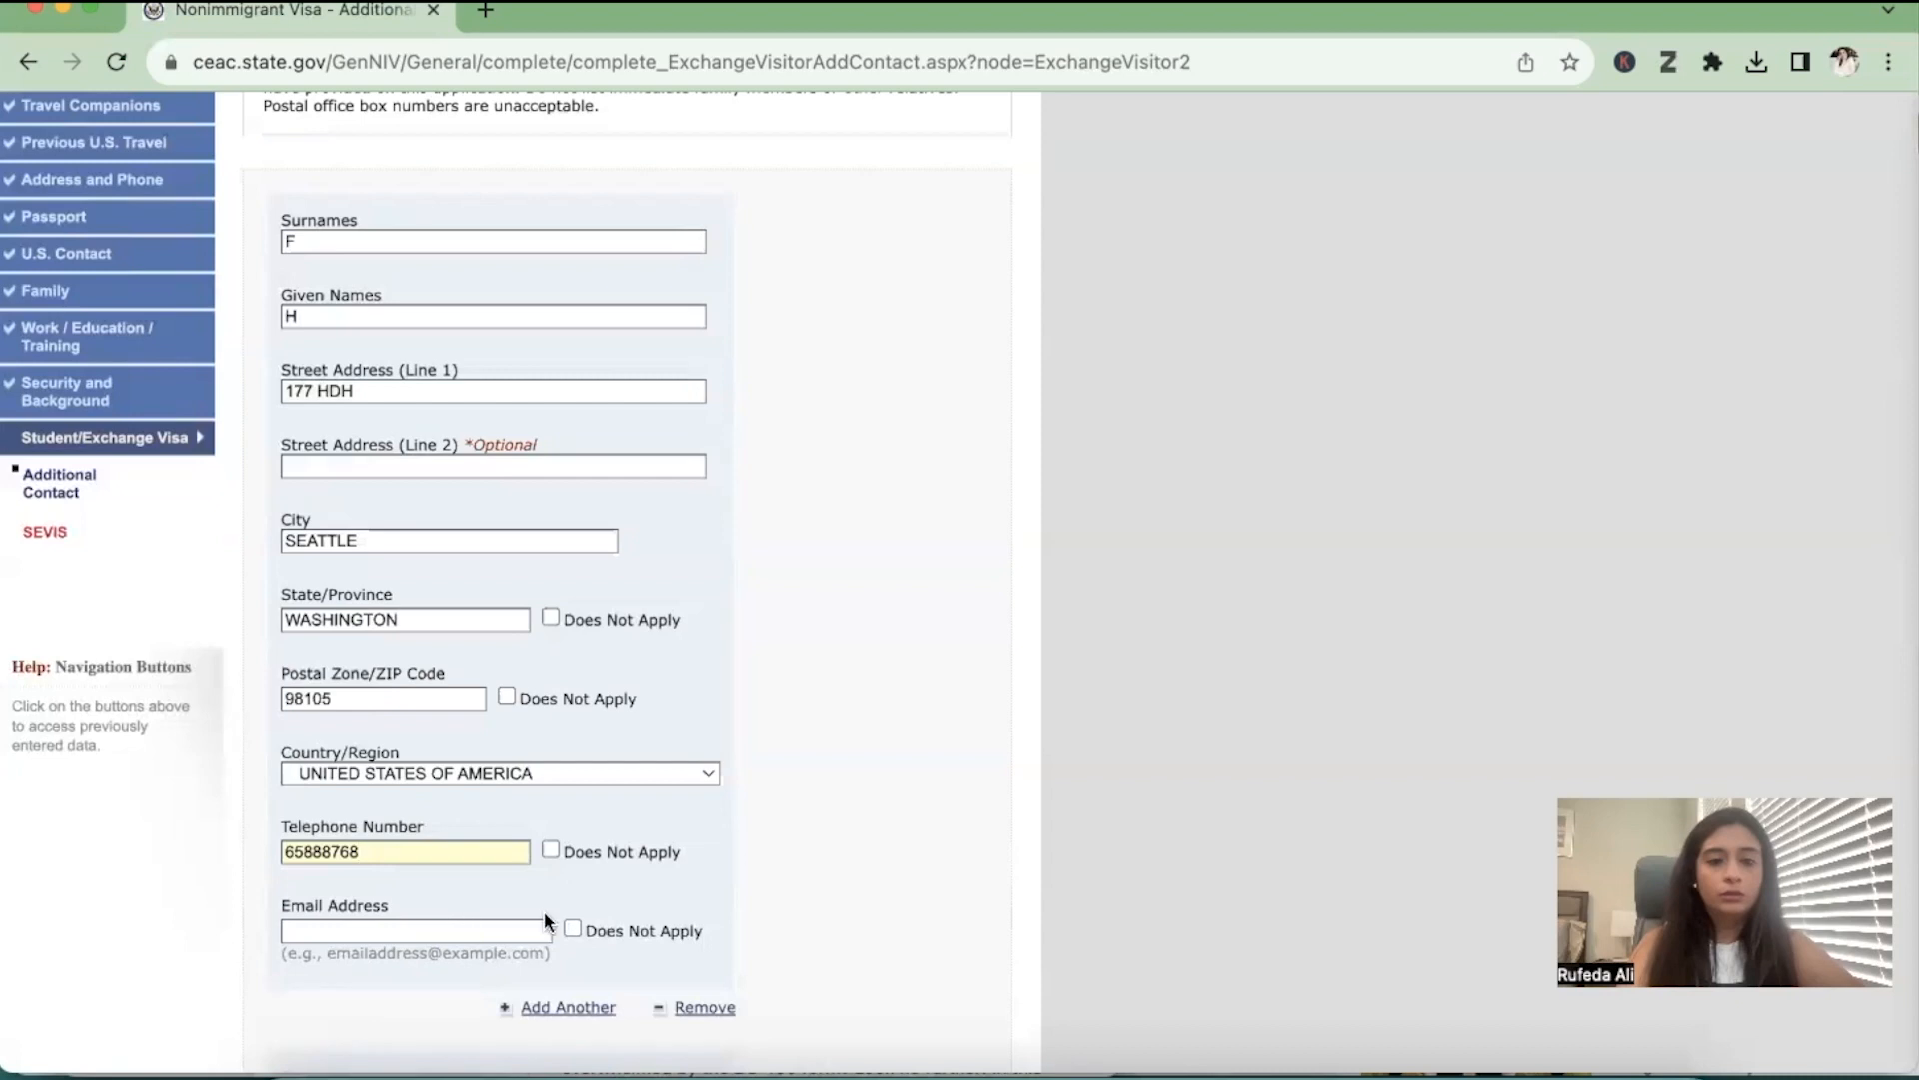
{"action": "left_click", "coordinate": [572, 930]}
Enter the second additional contact's surname and given name
{"action": "scroll", "coordinate": [568, 923], "scroll_direction": "down", "scroll_amount": 5}
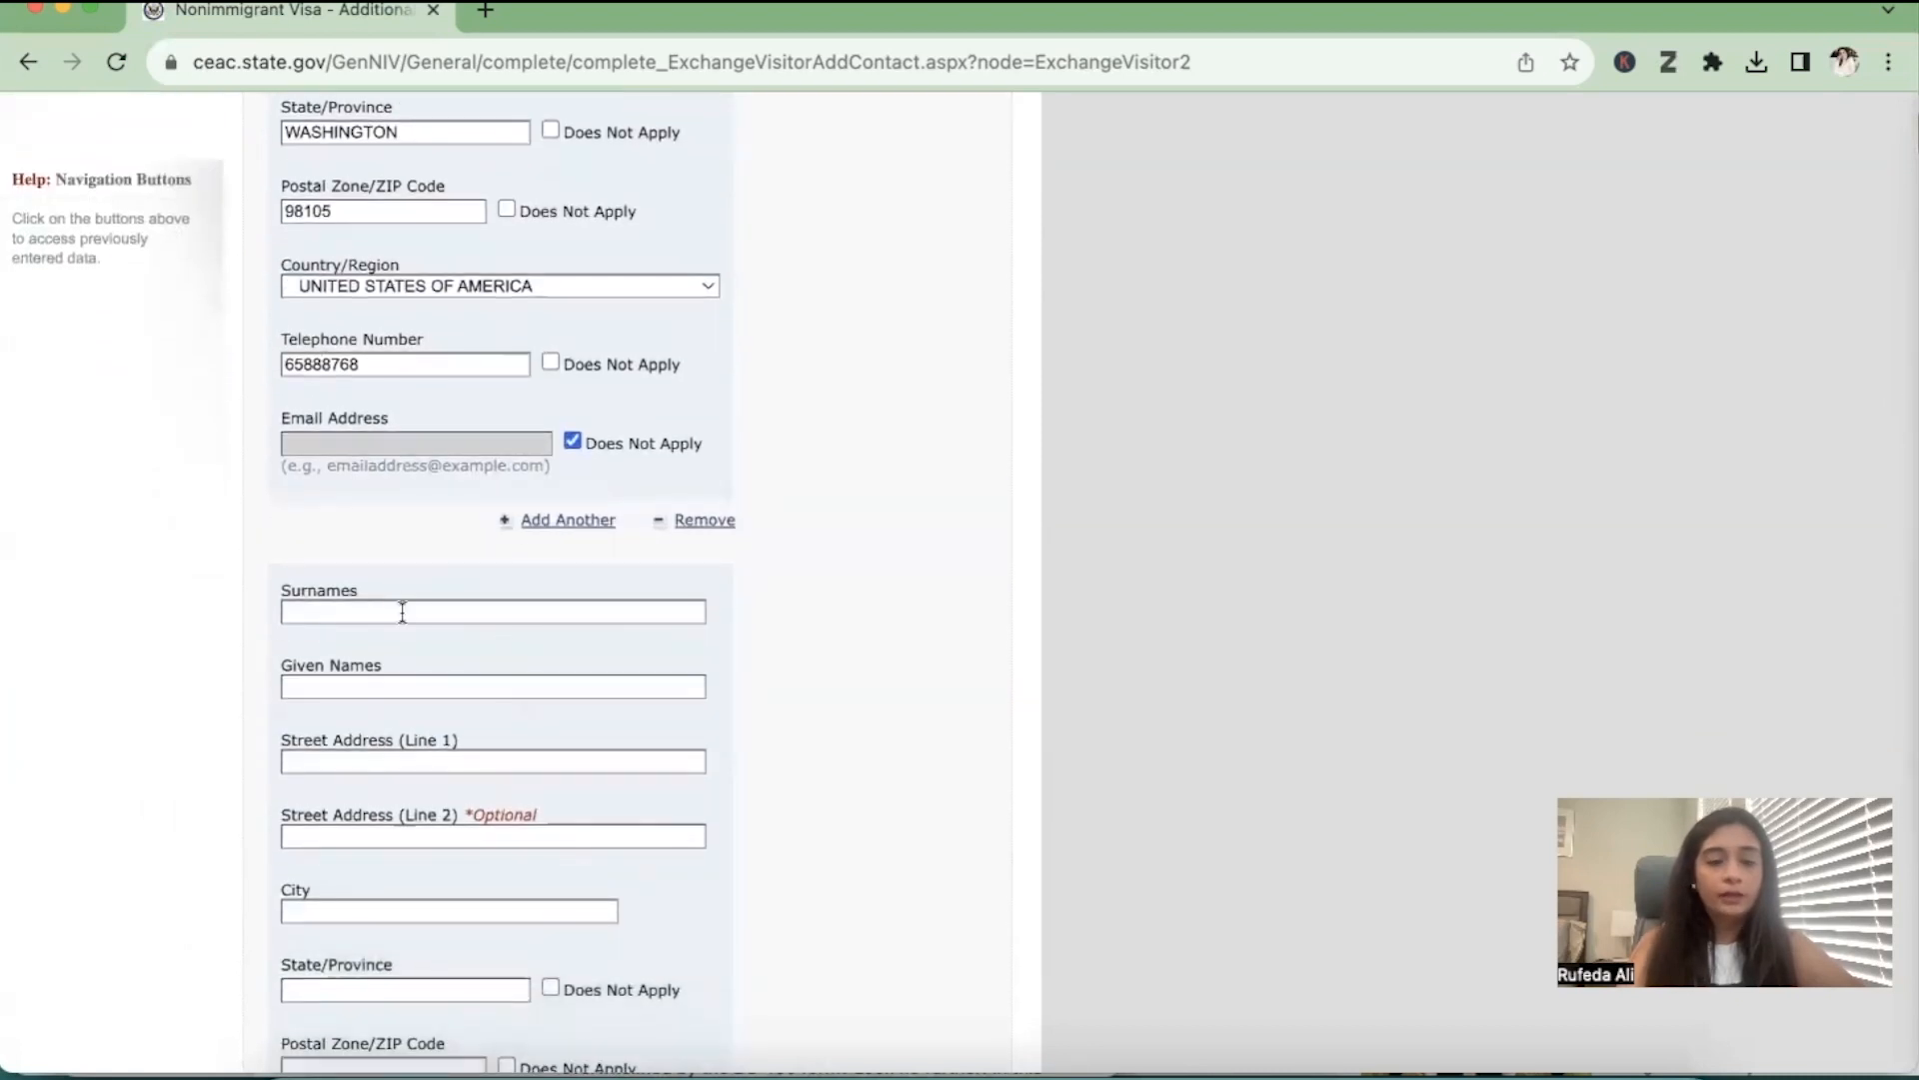
{"action": "left_click", "coordinate": [402, 613]}
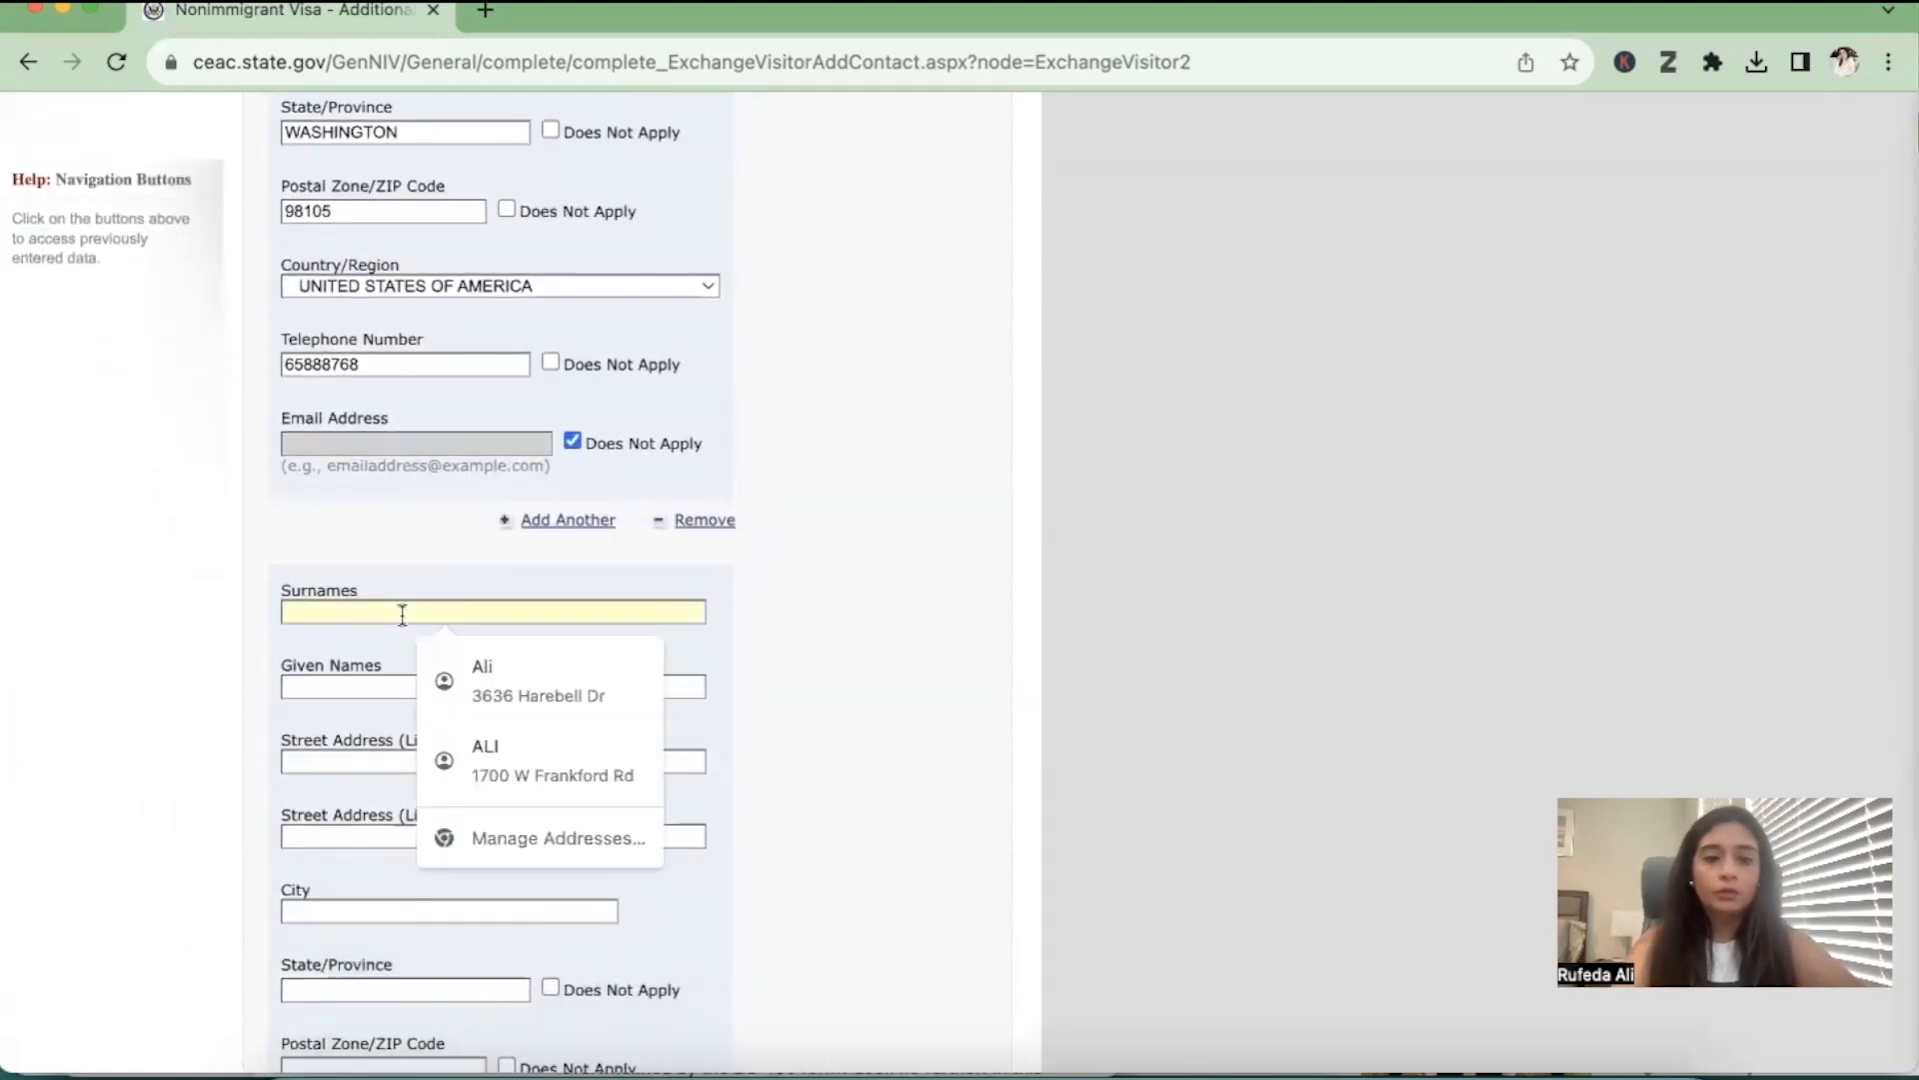
{"action": "type", "text": "GDB"}
{"action": "left_click", "coordinate": [389, 688]}
{"action": "type", "text": "HHD"}
Fill in the second additional contact's city, state and postal code
{"action": "scroll", "coordinate": [462, 800], "scroll_direction": "down", "scroll_amount": 2}
{"action": "left_click", "coordinate": [418, 758]}
{"action": "scroll", "coordinate": [410, 745], "scroll_direction": "down", "scroll_amount": 3}
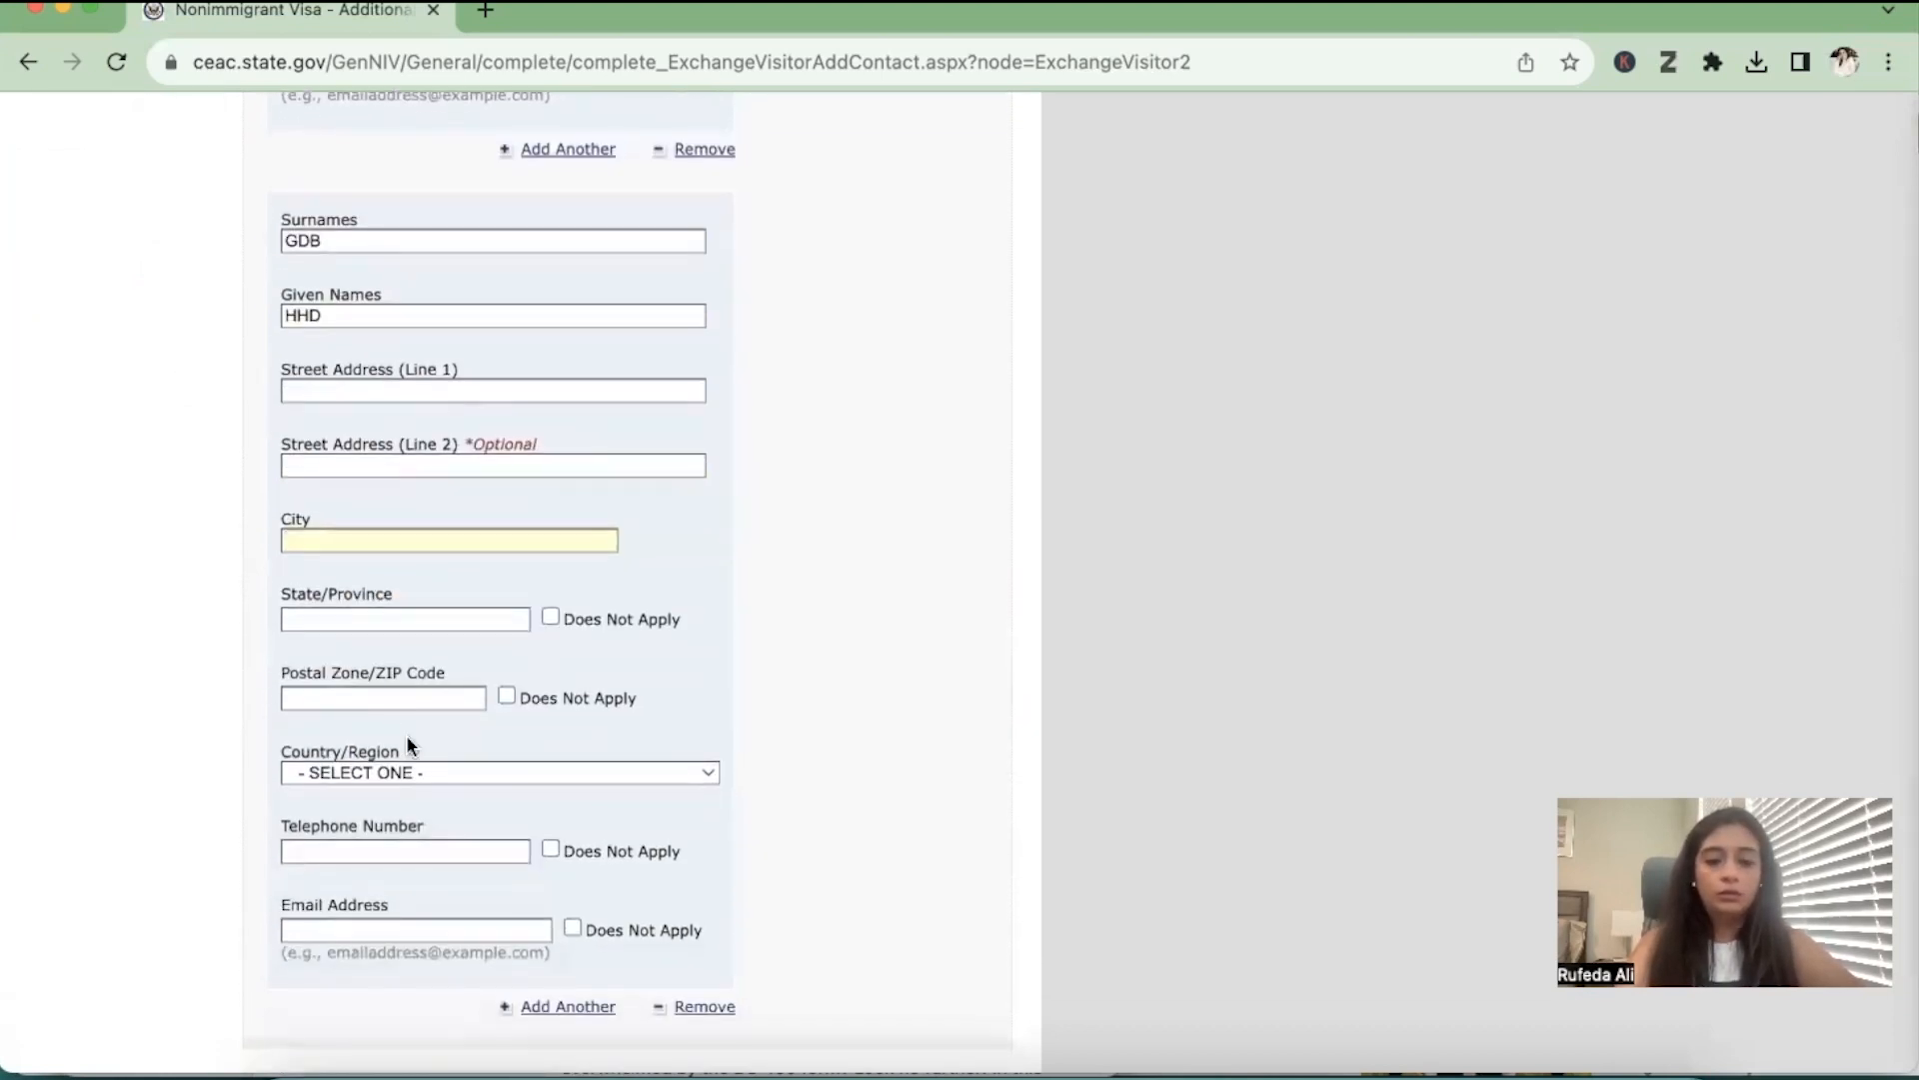
{"action": "type", "text": "SEATTLE"}
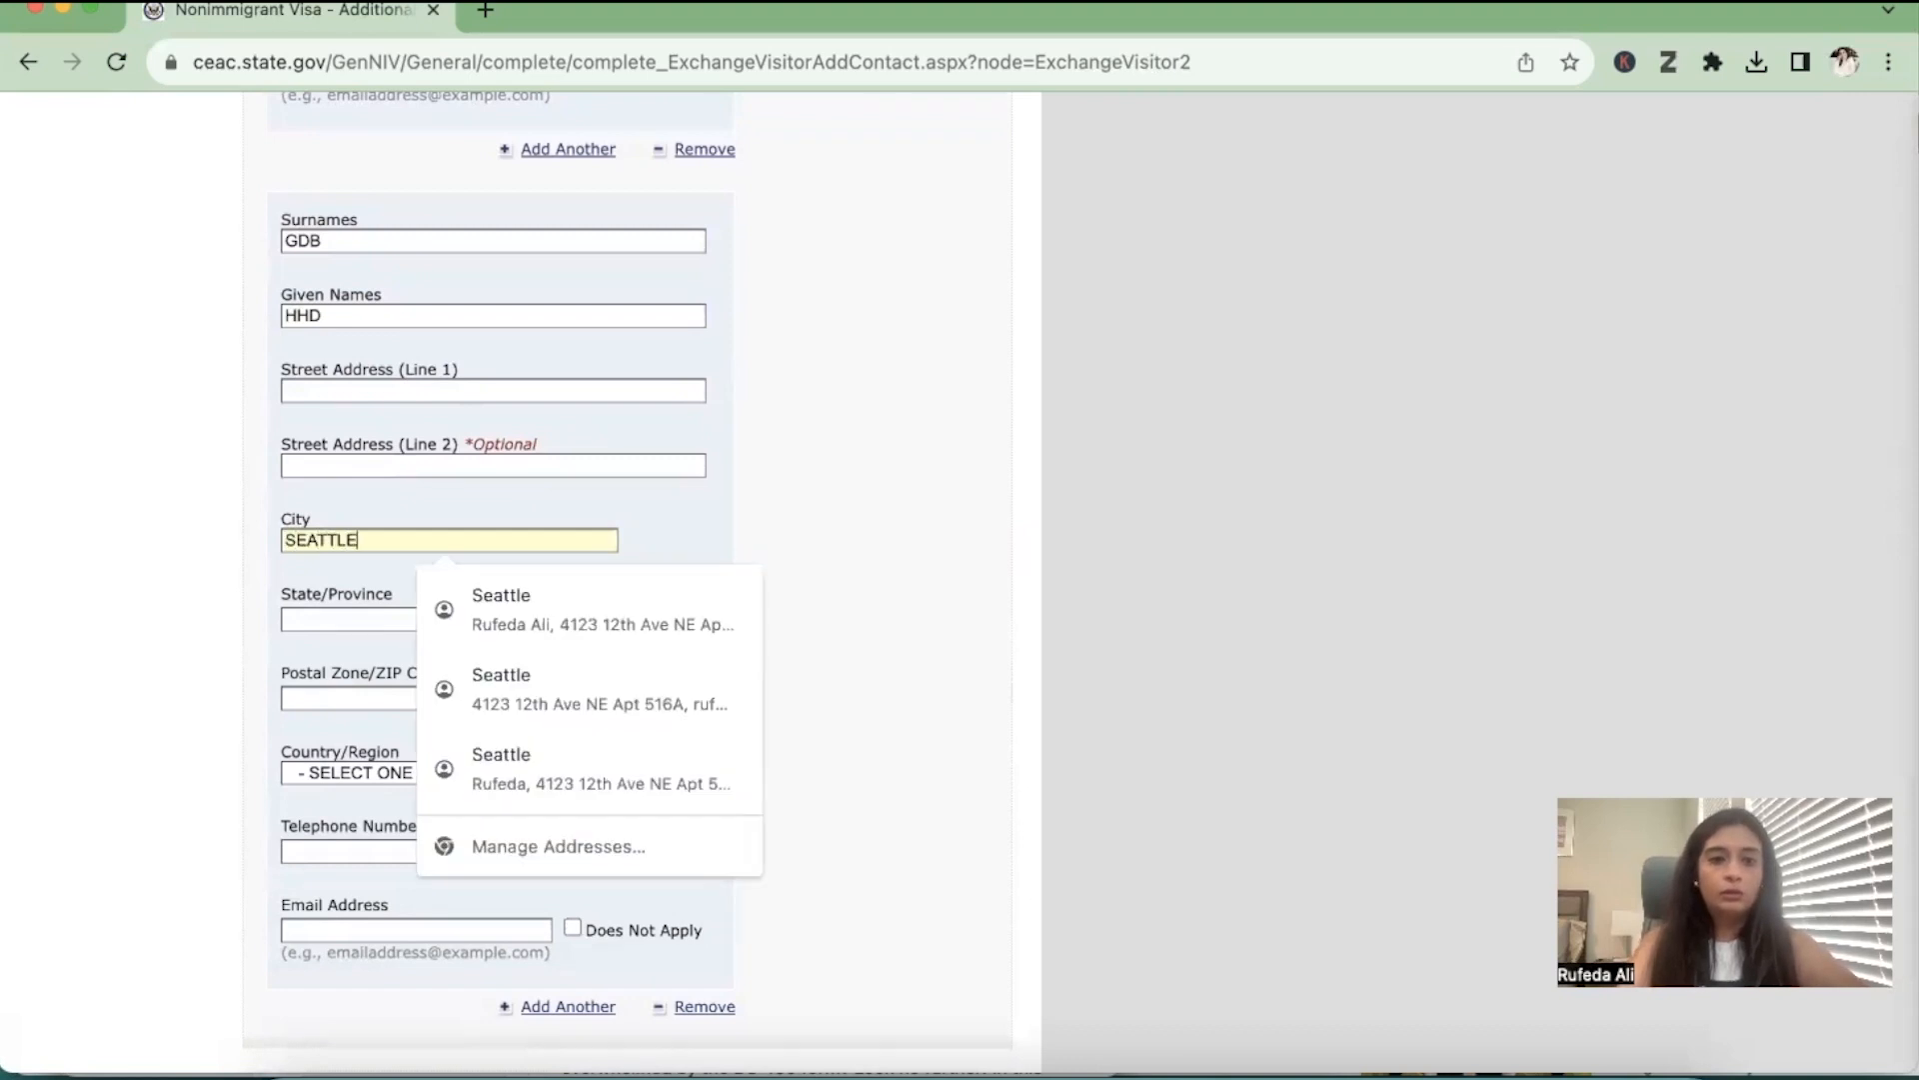
{"action": "key", "text": "Tab"}
{"action": "type", "text": "W"}
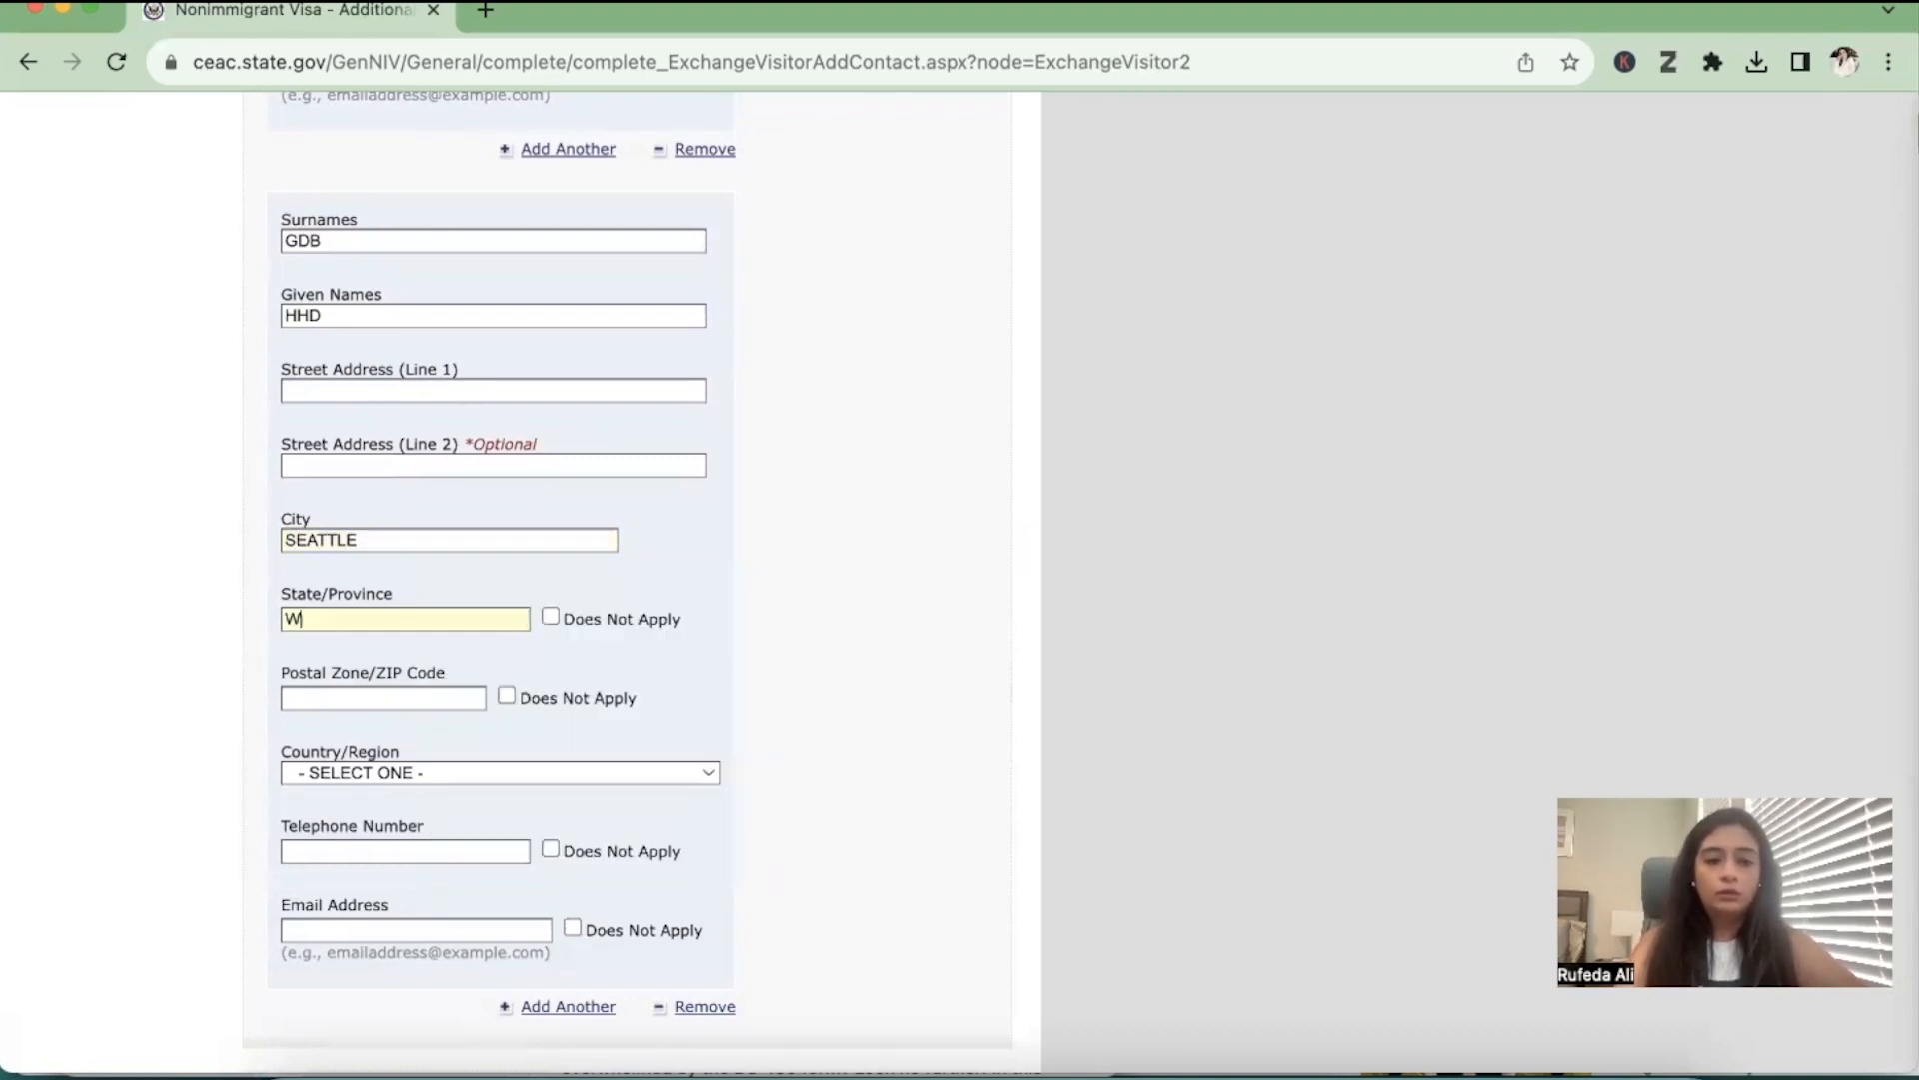
{"action": "type", "text": "ASHINGTON"}
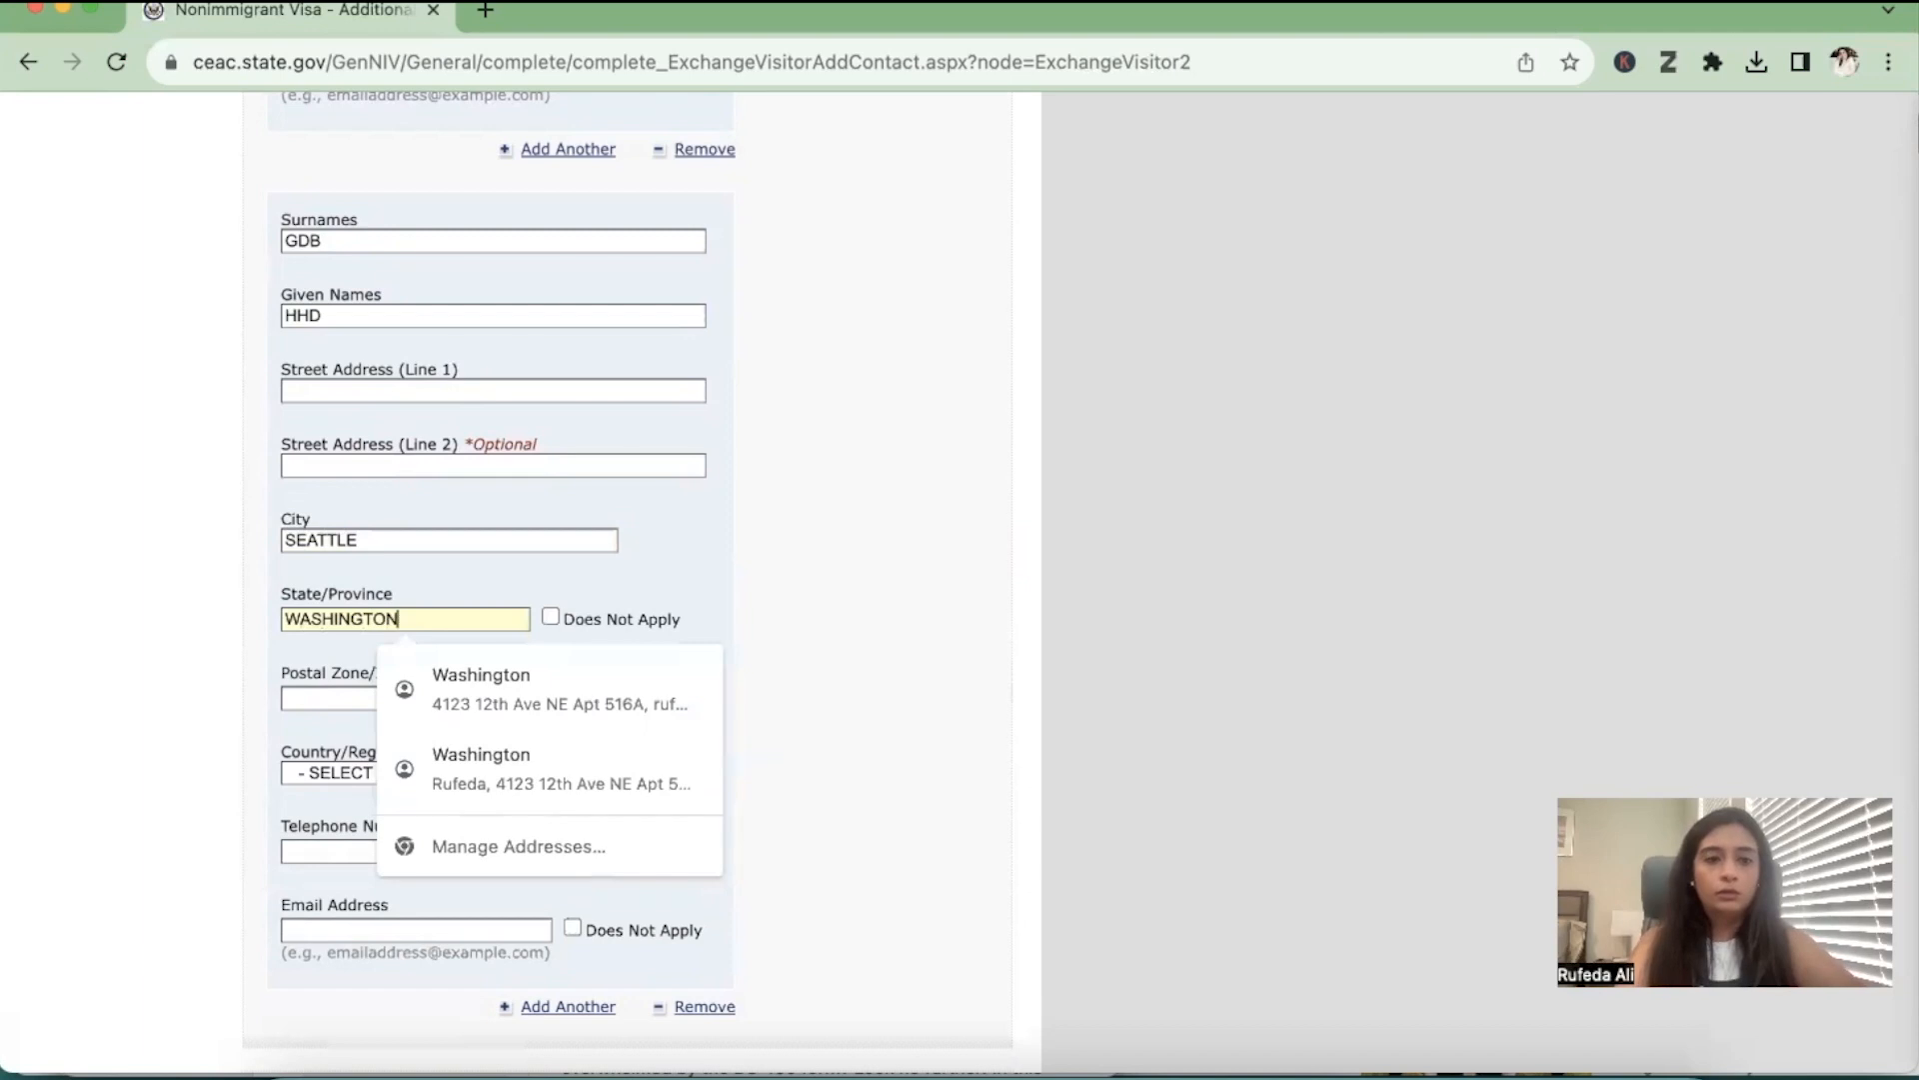
{"action": "left_click", "coordinate": [406, 697]}
{"action": "type", "text": "98105"}
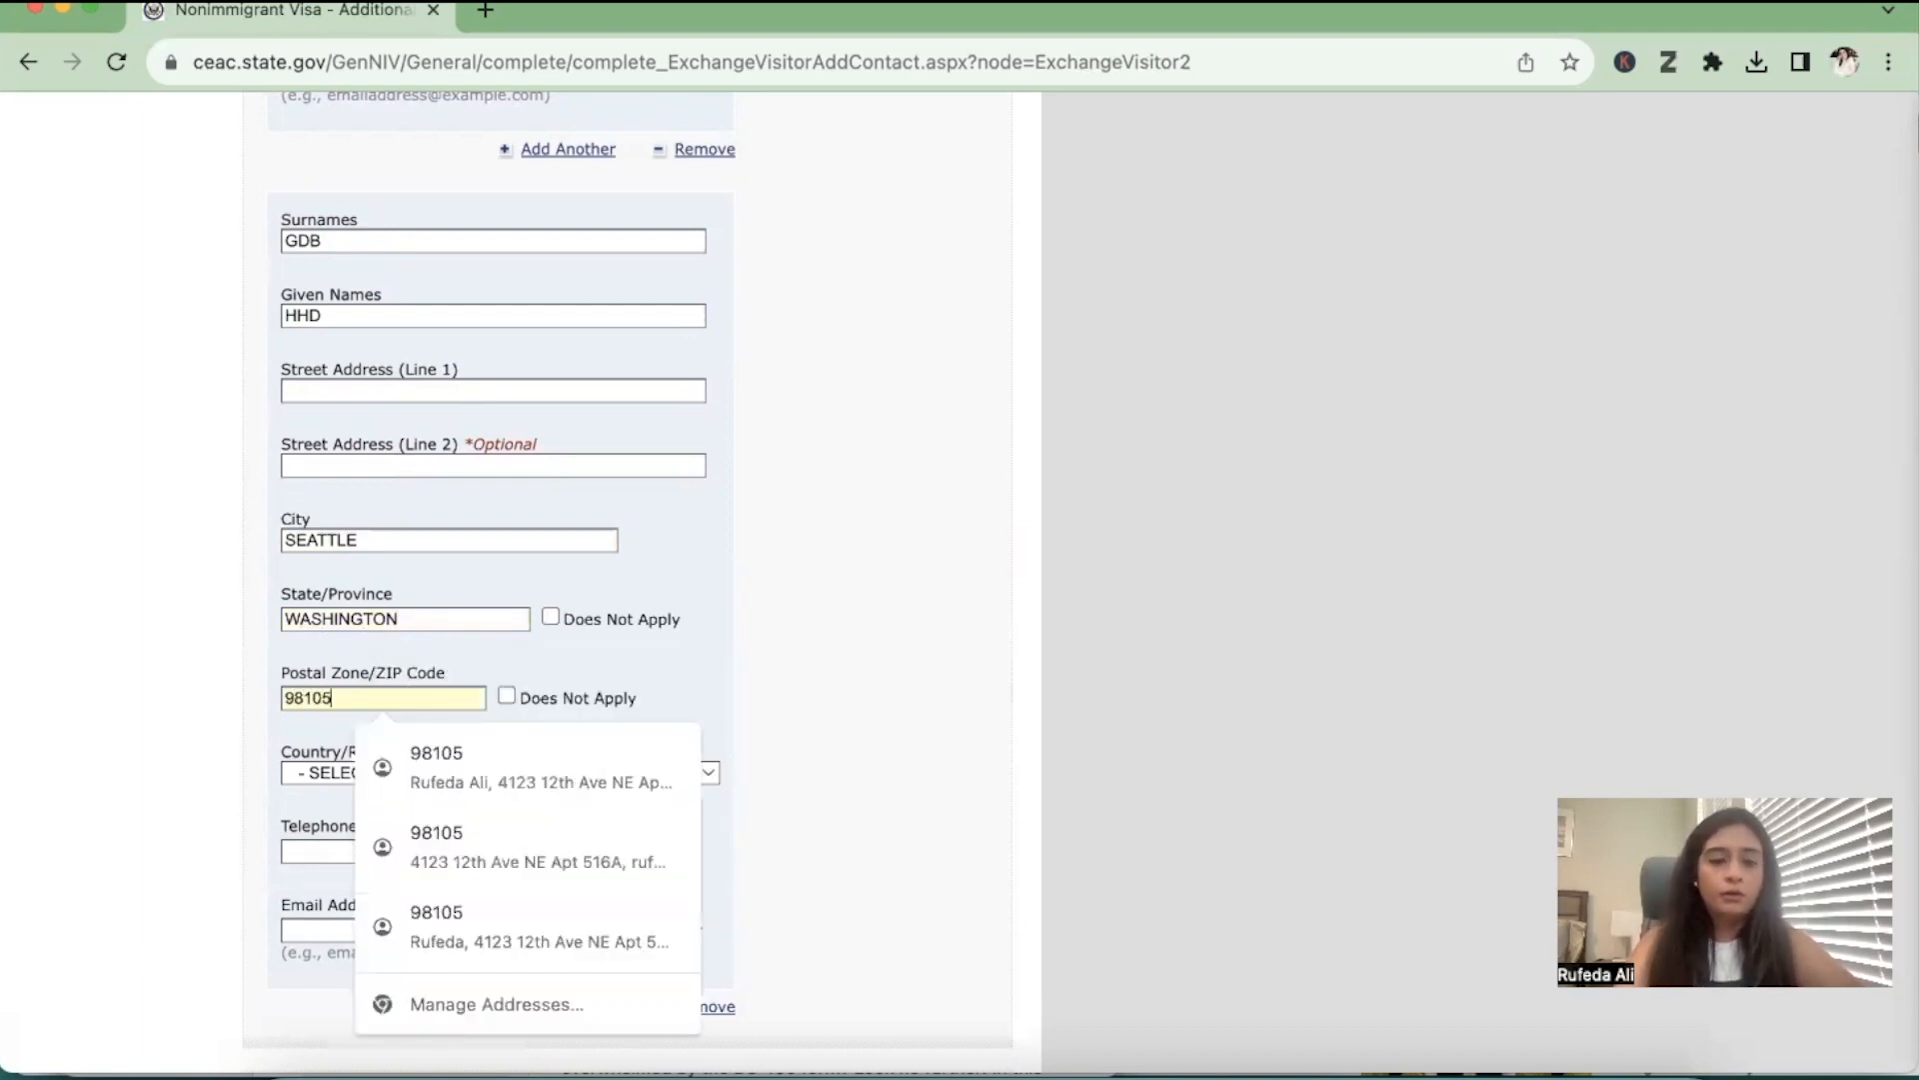
{"action": "left_click", "coordinate": [946, 704]}
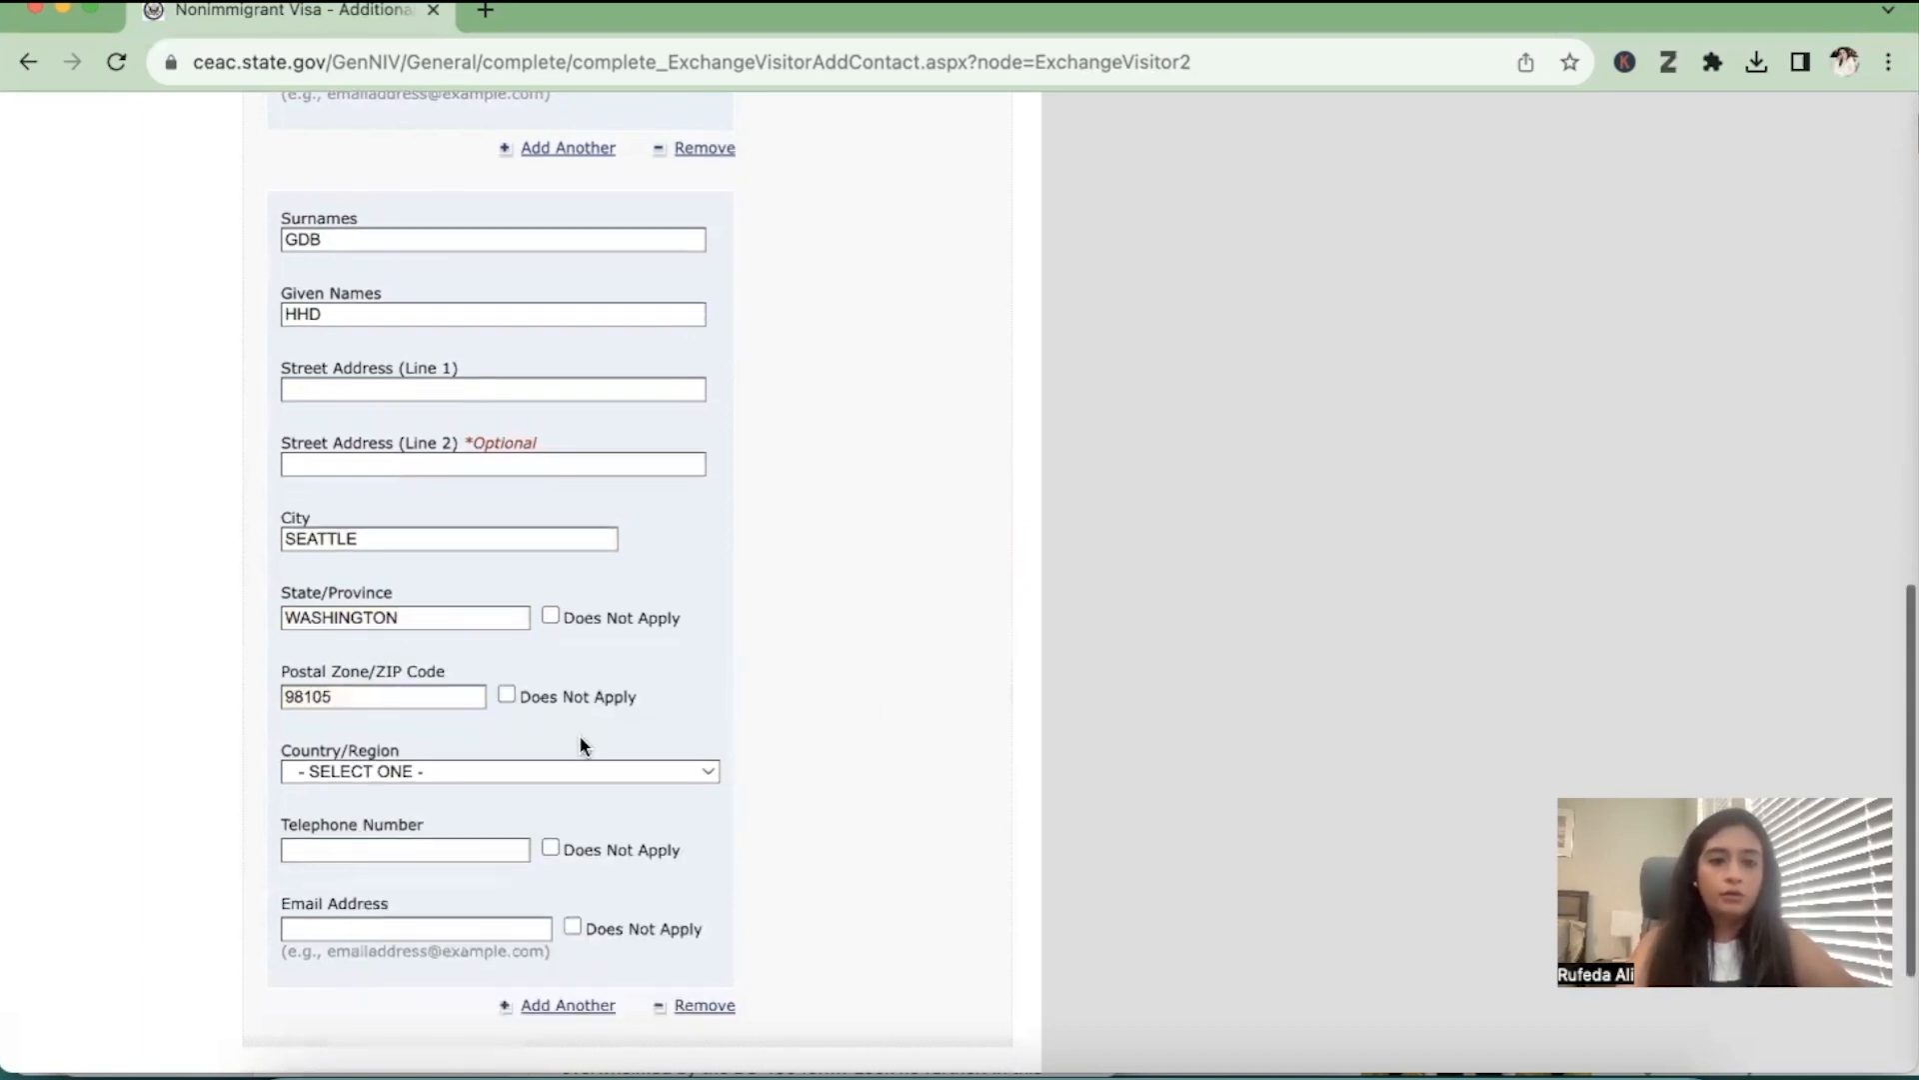
Set the second additional contact's country to United States of America
{"action": "scroll", "coordinate": [578, 735], "scroll_direction": "down", "scroll_amount": 3}
{"action": "left_click", "coordinate": [532, 550]}
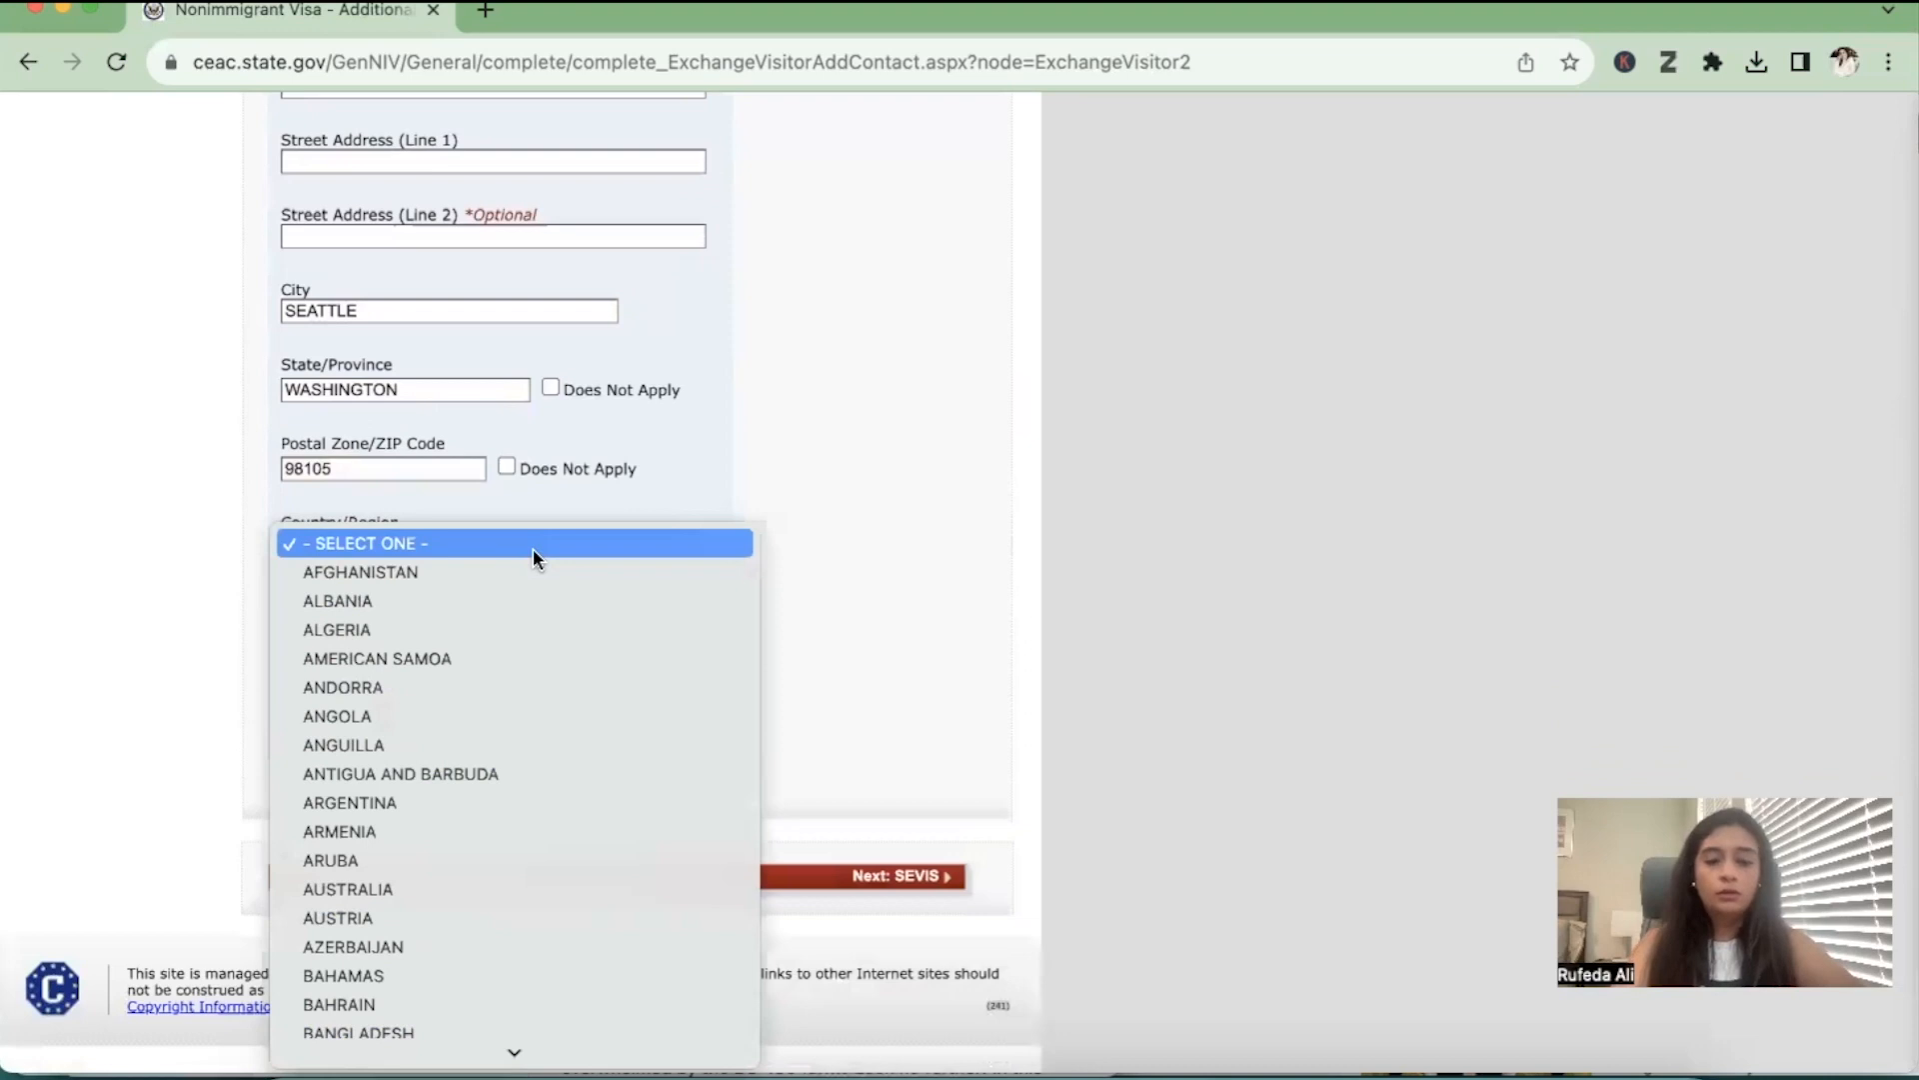
{"action": "key", "text": "u"}
{"action": "key", "text": "Down"}
{"action": "key", "text": "Return"}
{"action": "left_click", "coordinate": [532, 548]}
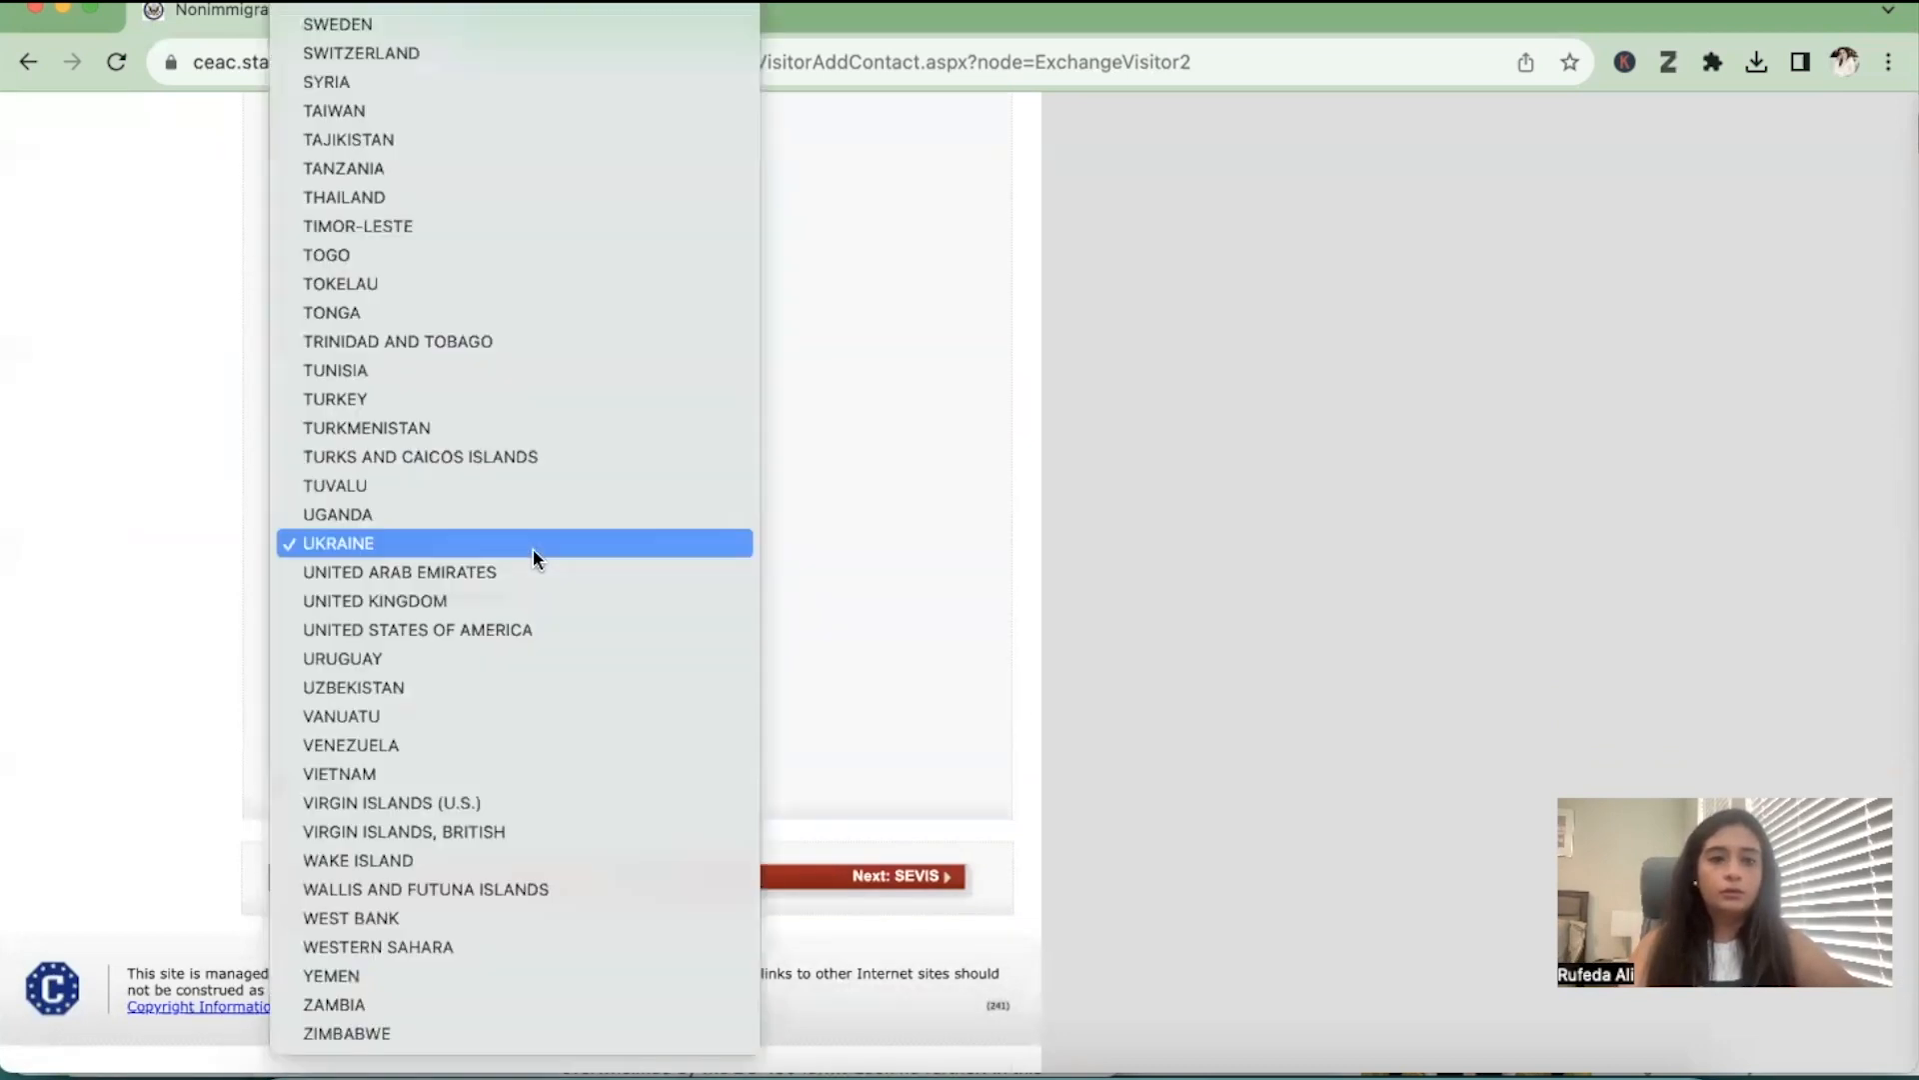
{"action": "key", "text": "Down"}
{"action": "key", "text": "Down"}
{"action": "key", "text": "Down"}
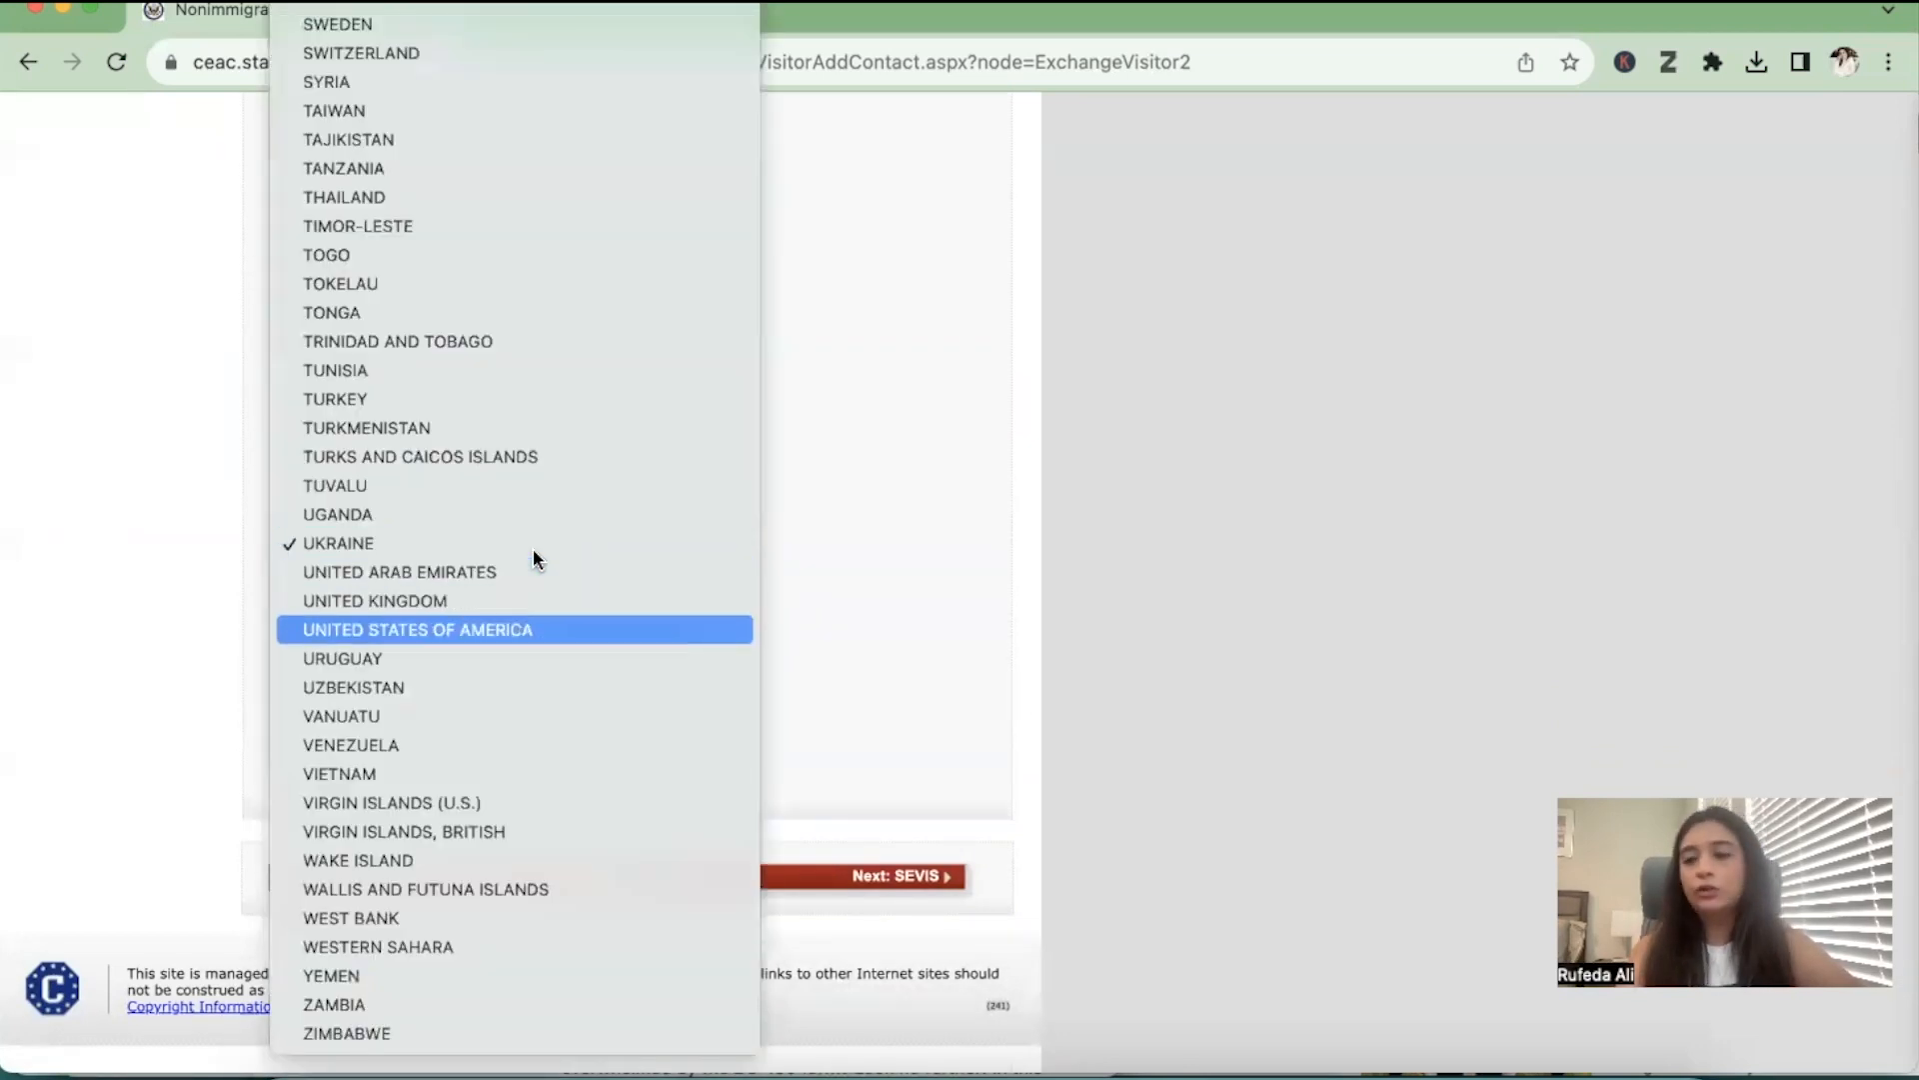
{"action": "key", "text": "Return"}
Enter the second contact's telephone number, mark the email address as Does Not Apply, and try to save the page
{"action": "left_click", "coordinate": [443, 622]}
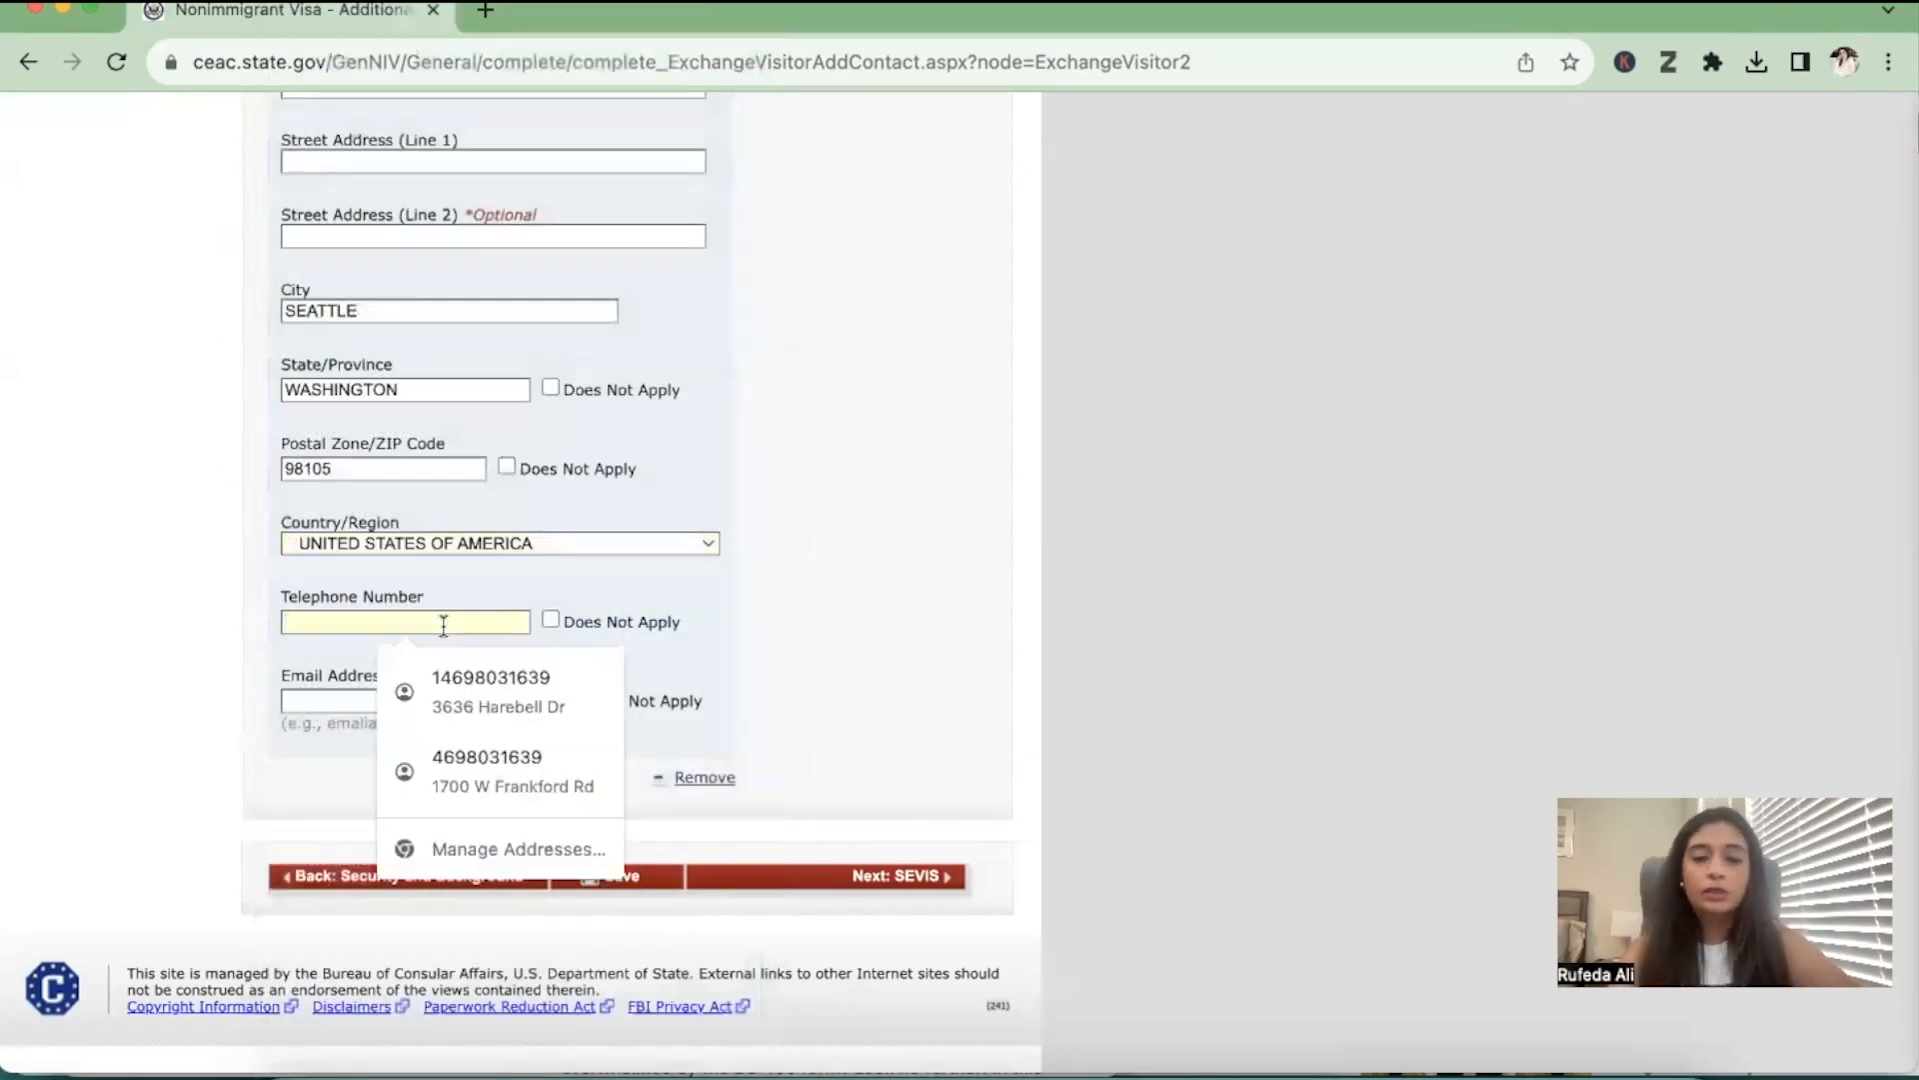
{"action": "type", "text": "68939393"}
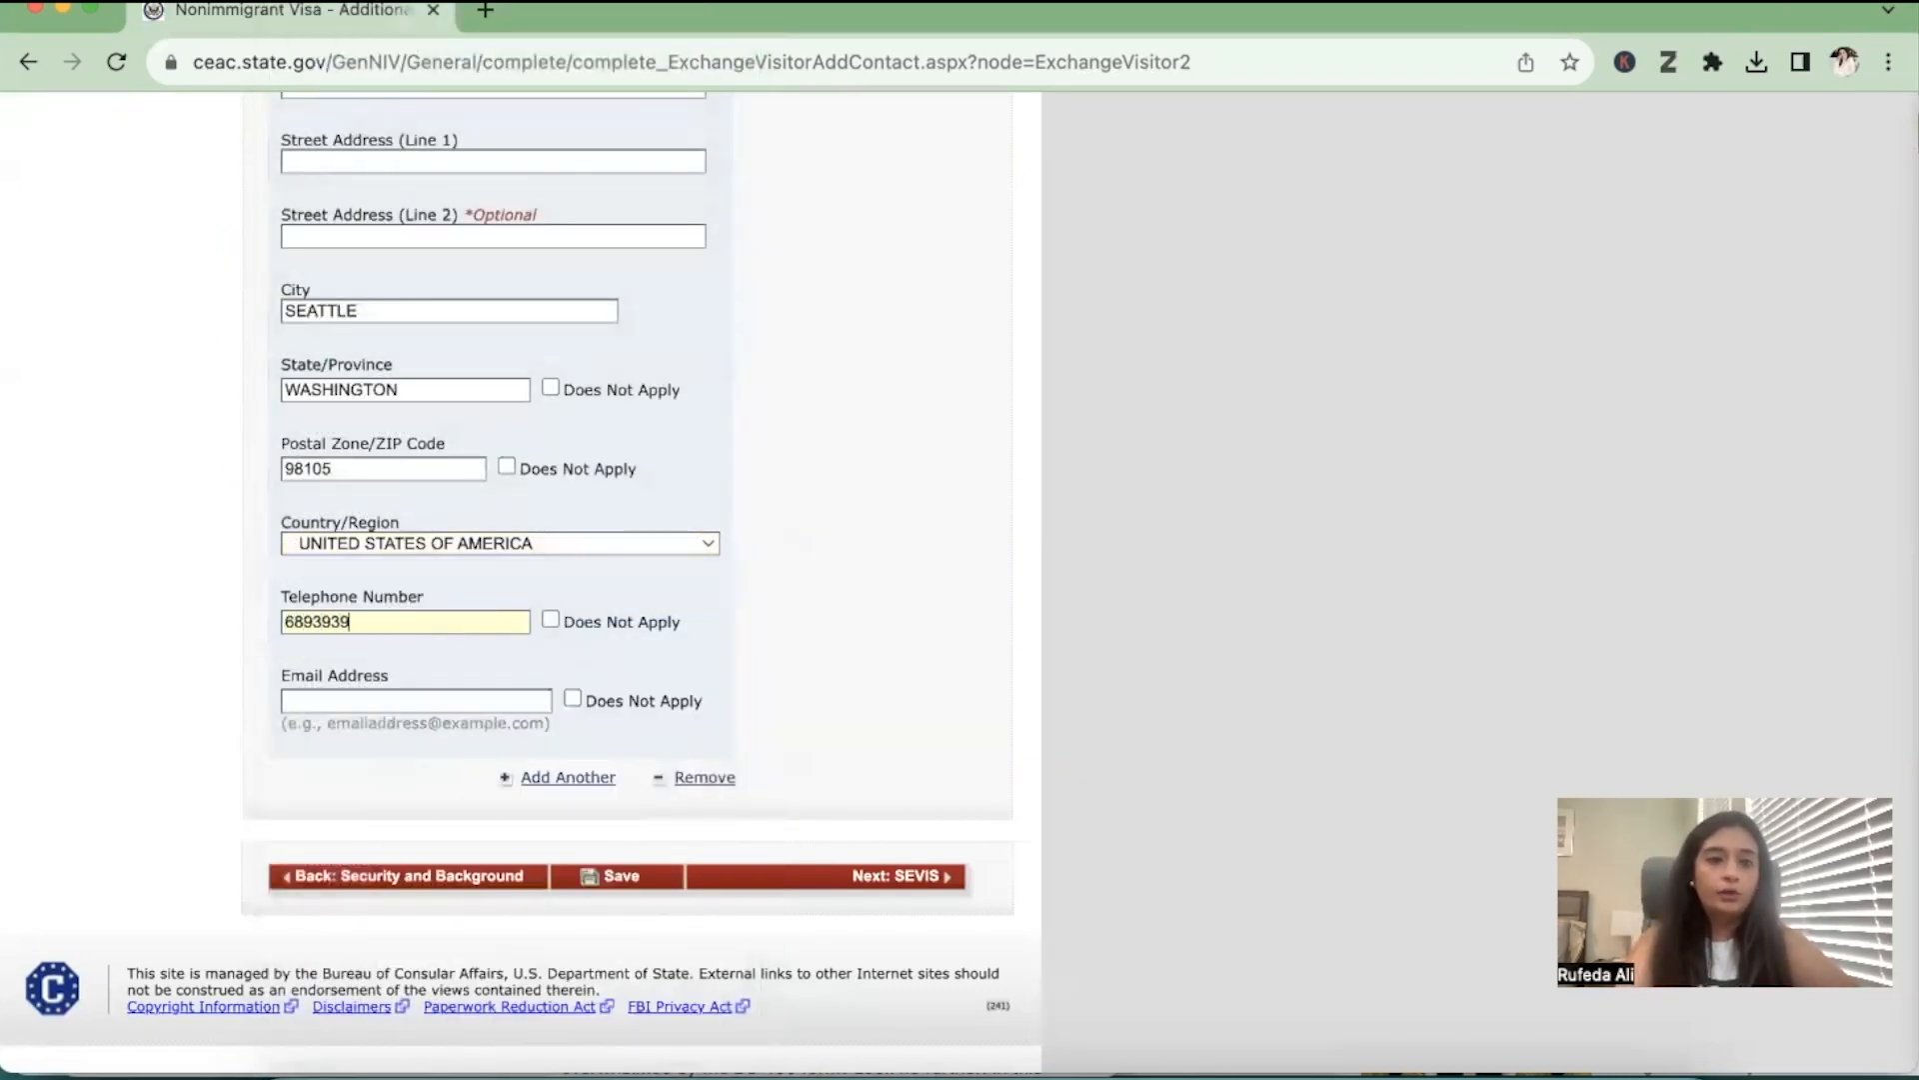
{"action": "left_click", "coordinate": [573, 697]}
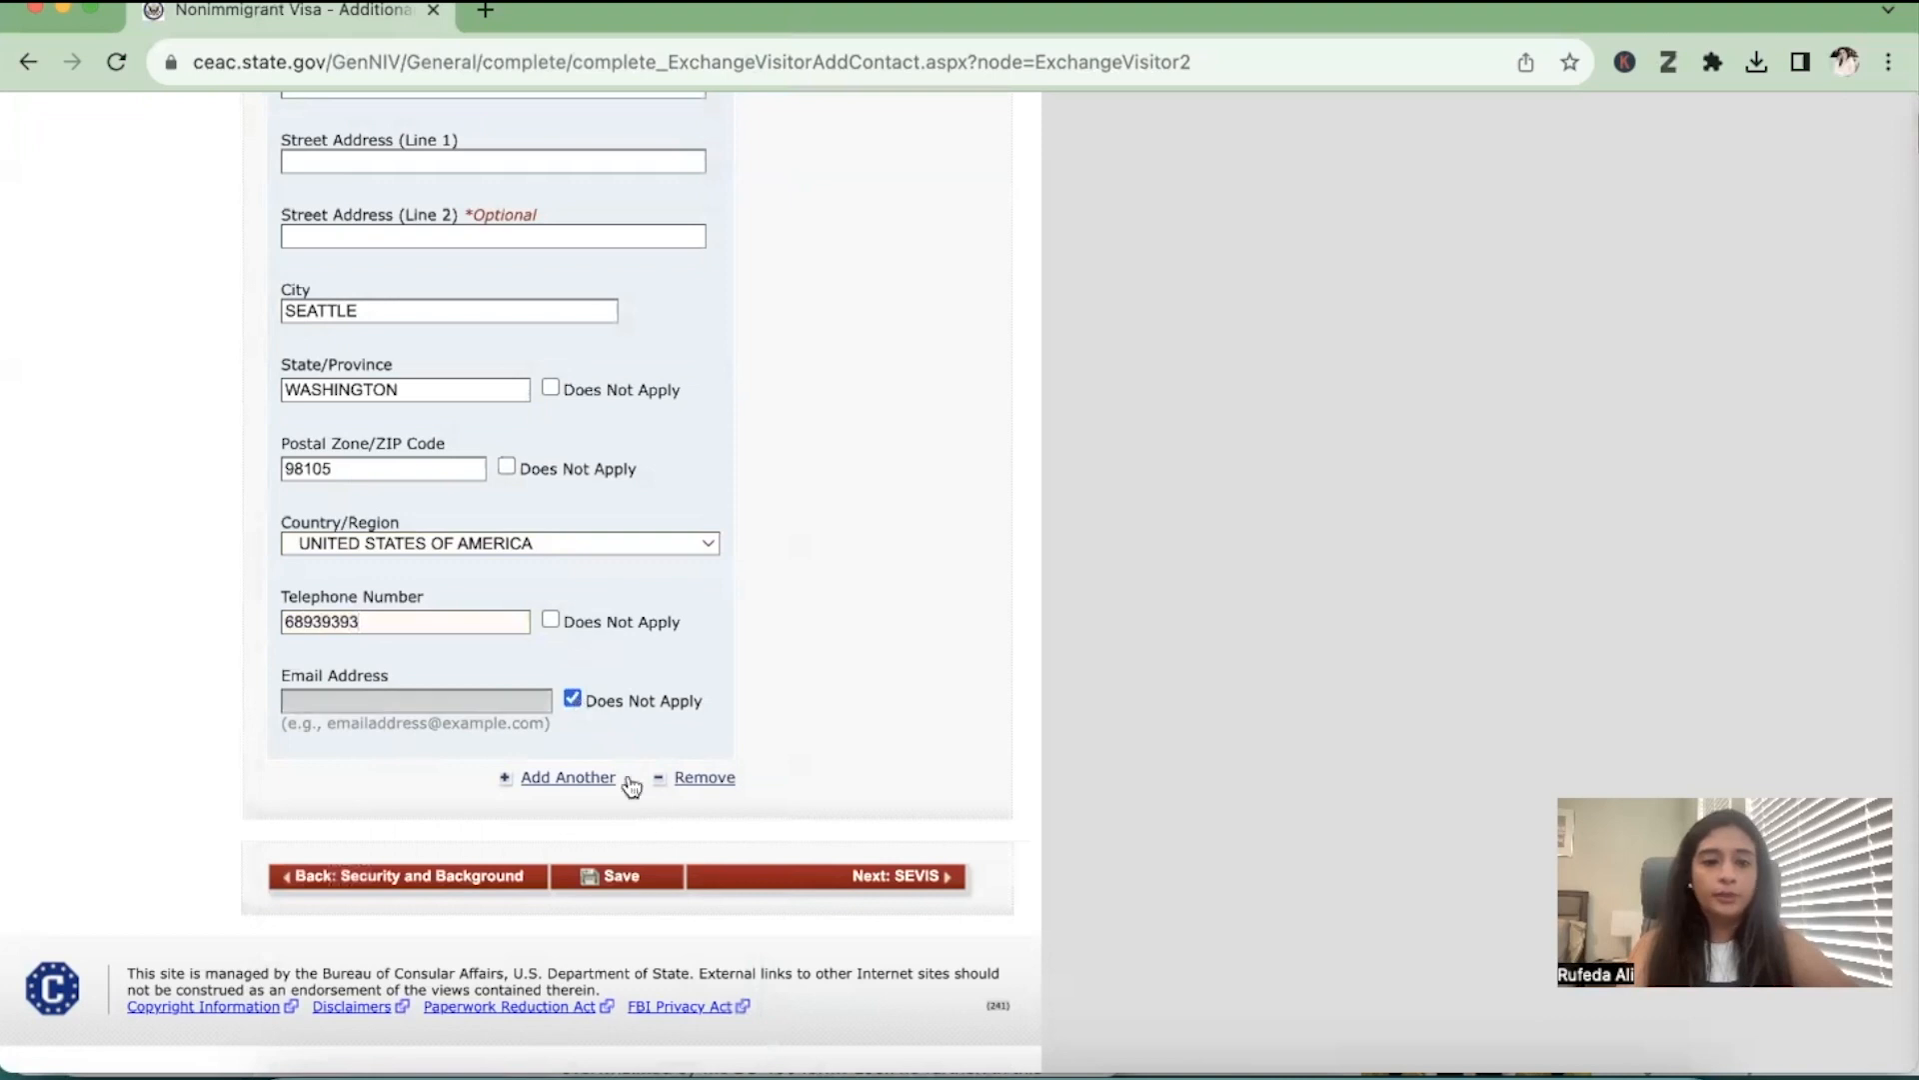
{"action": "left_click", "coordinate": [613, 877]}
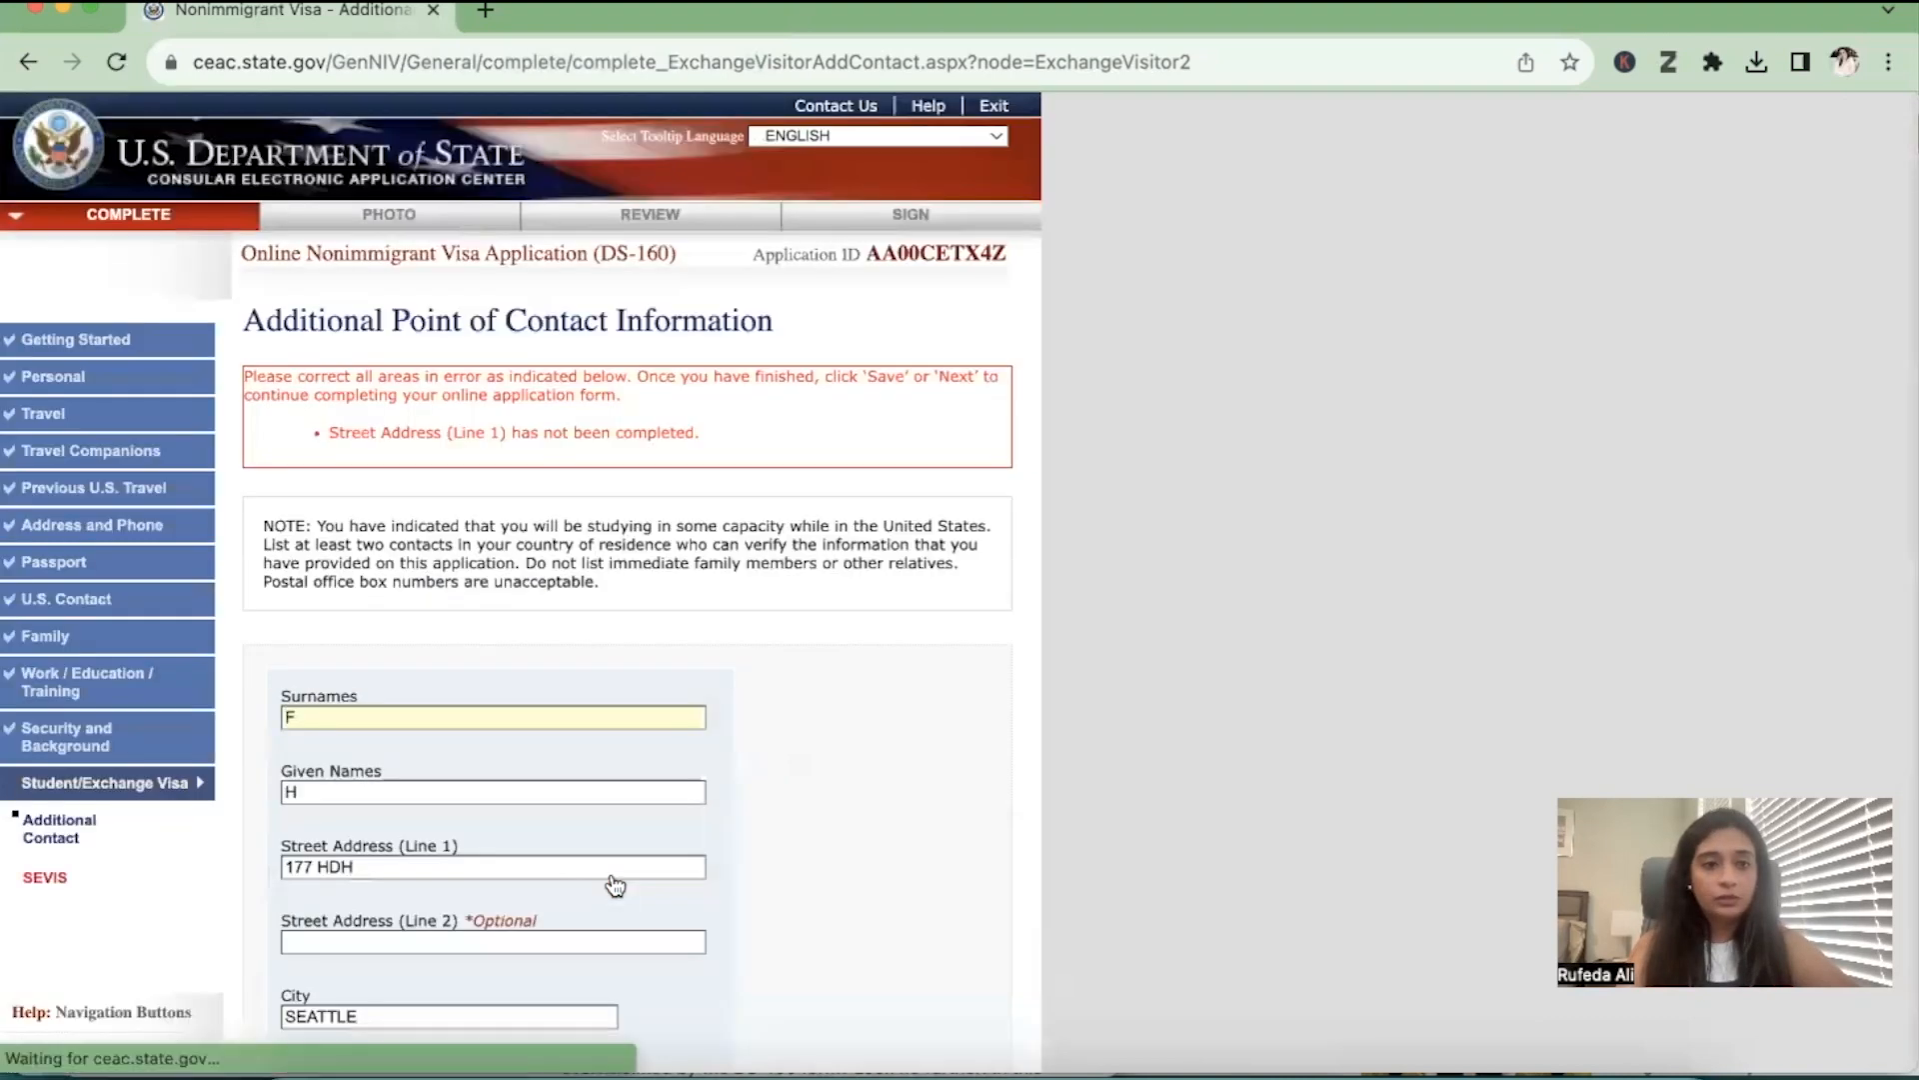
Fill in the second additional contact's first street address line and save the application
{"action": "scroll", "coordinate": [591, 848], "scroll_direction": "down", "scroll_amount": 3}
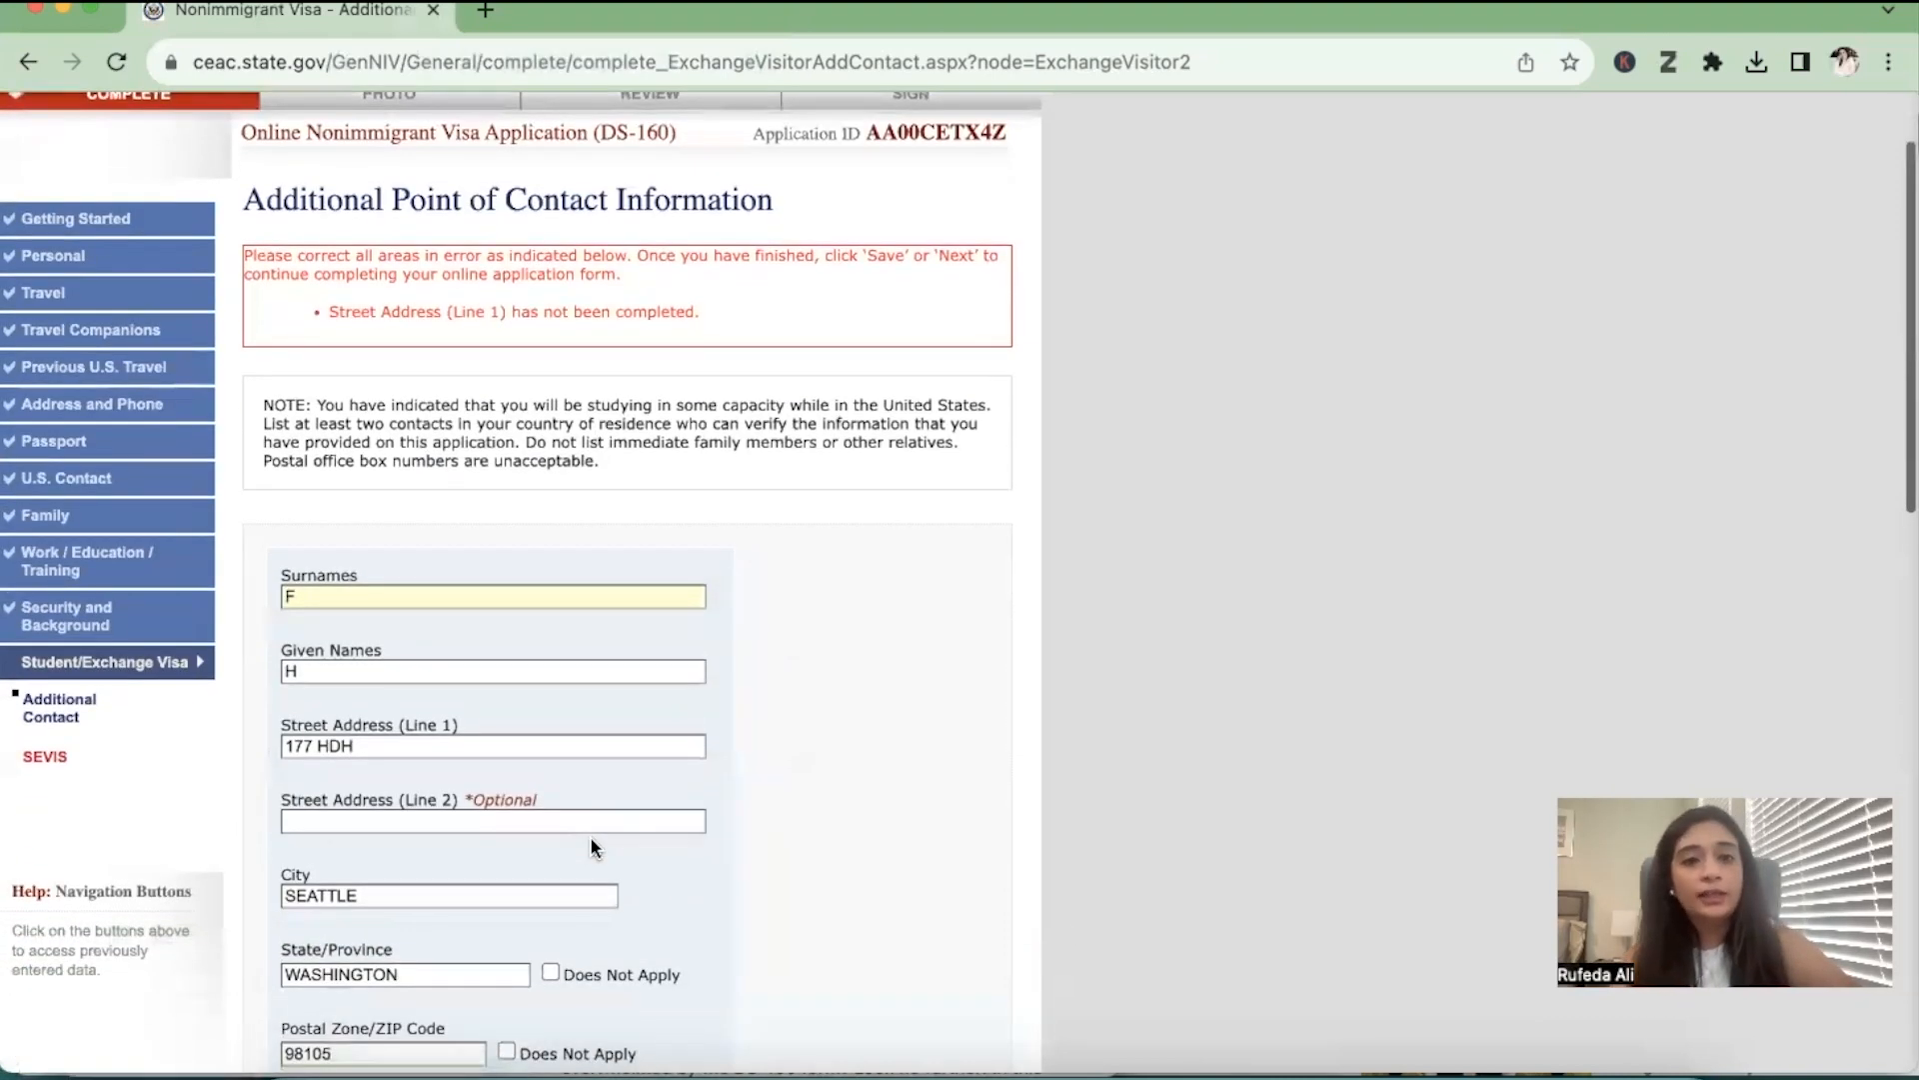
{"action": "scroll", "coordinate": [589, 836], "scroll_direction": "down", "scroll_amount": 3}
{"action": "scroll", "coordinate": [556, 806], "scroll_direction": "down", "scroll_amount": 3}
{"action": "scroll", "coordinate": [556, 805], "scroll_direction": "down", "scroll_amount": 10}
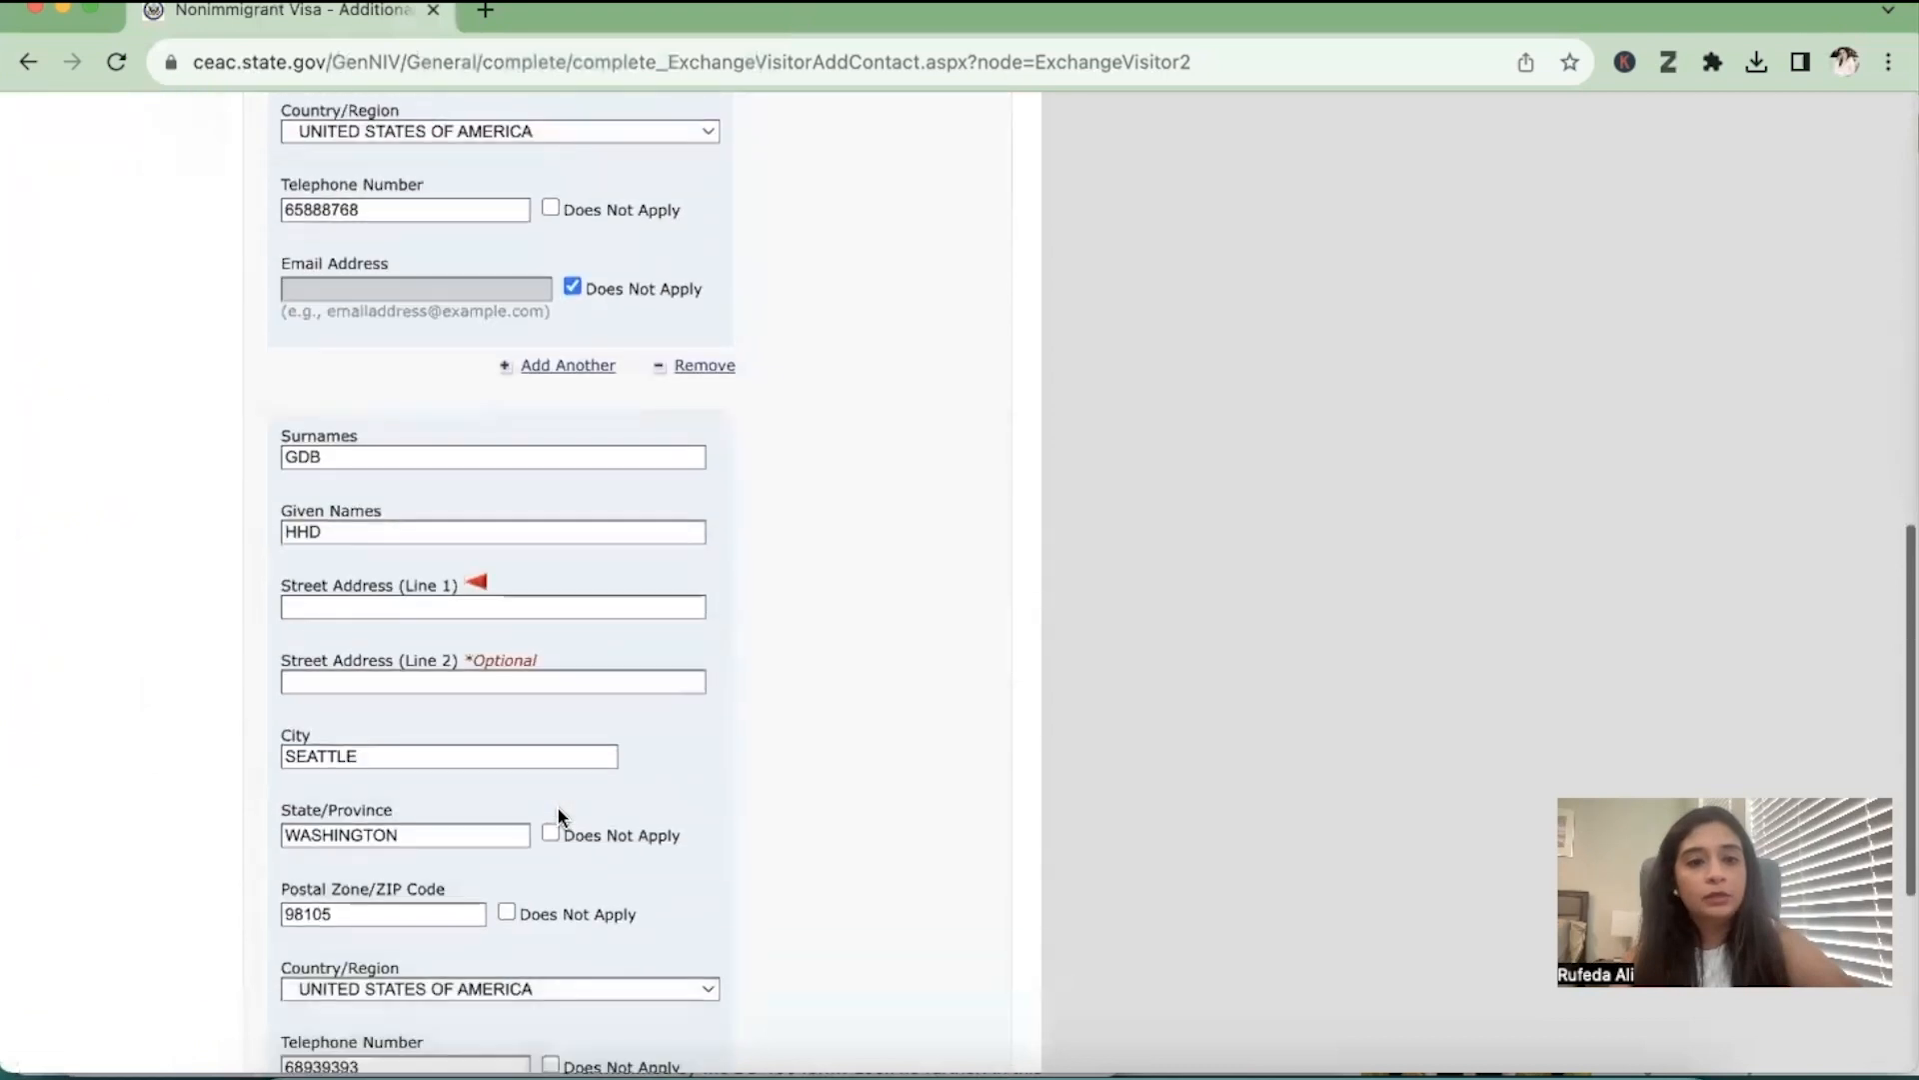
{"action": "left_click", "coordinate": [518, 608]}
{"action": "type", "text": "GDHCN 1661"}
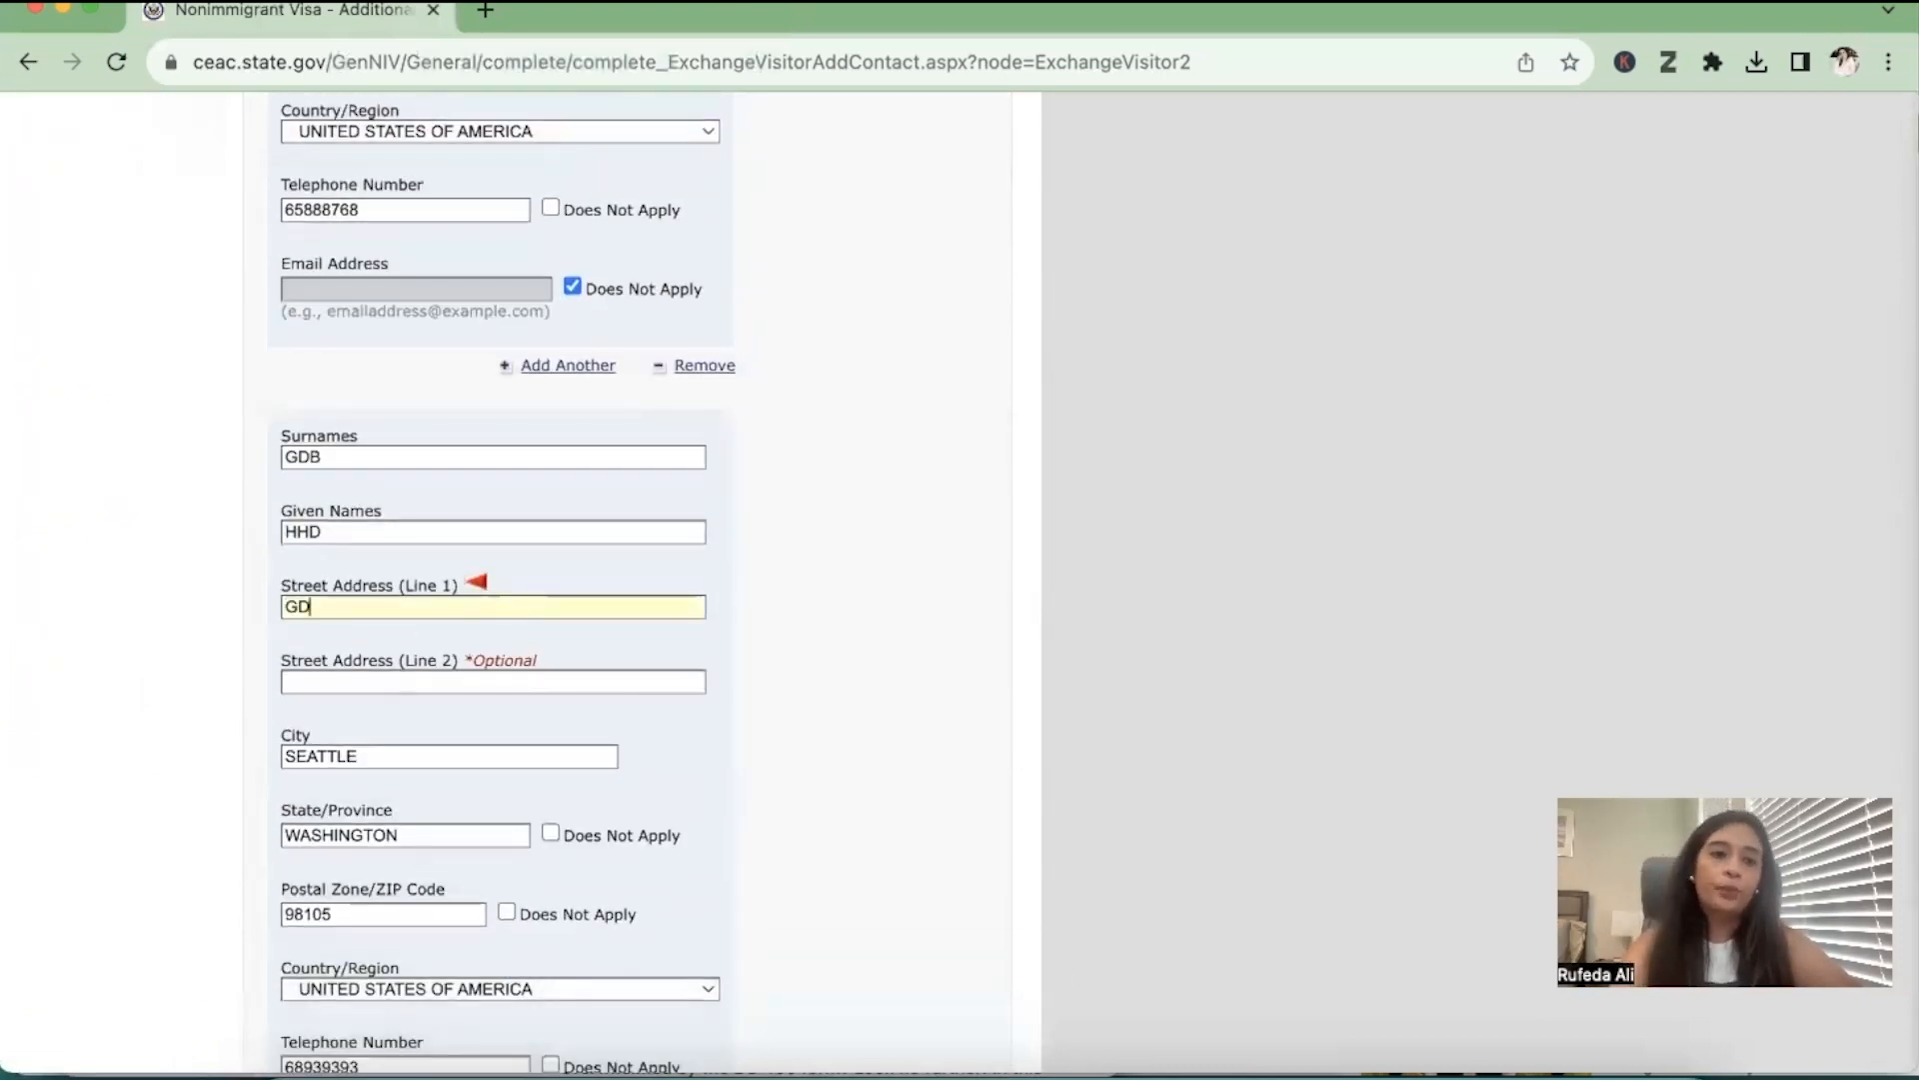
{"action": "scroll", "coordinate": [814, 790], "scroll_direction": "down", "scroll_amount": 5}
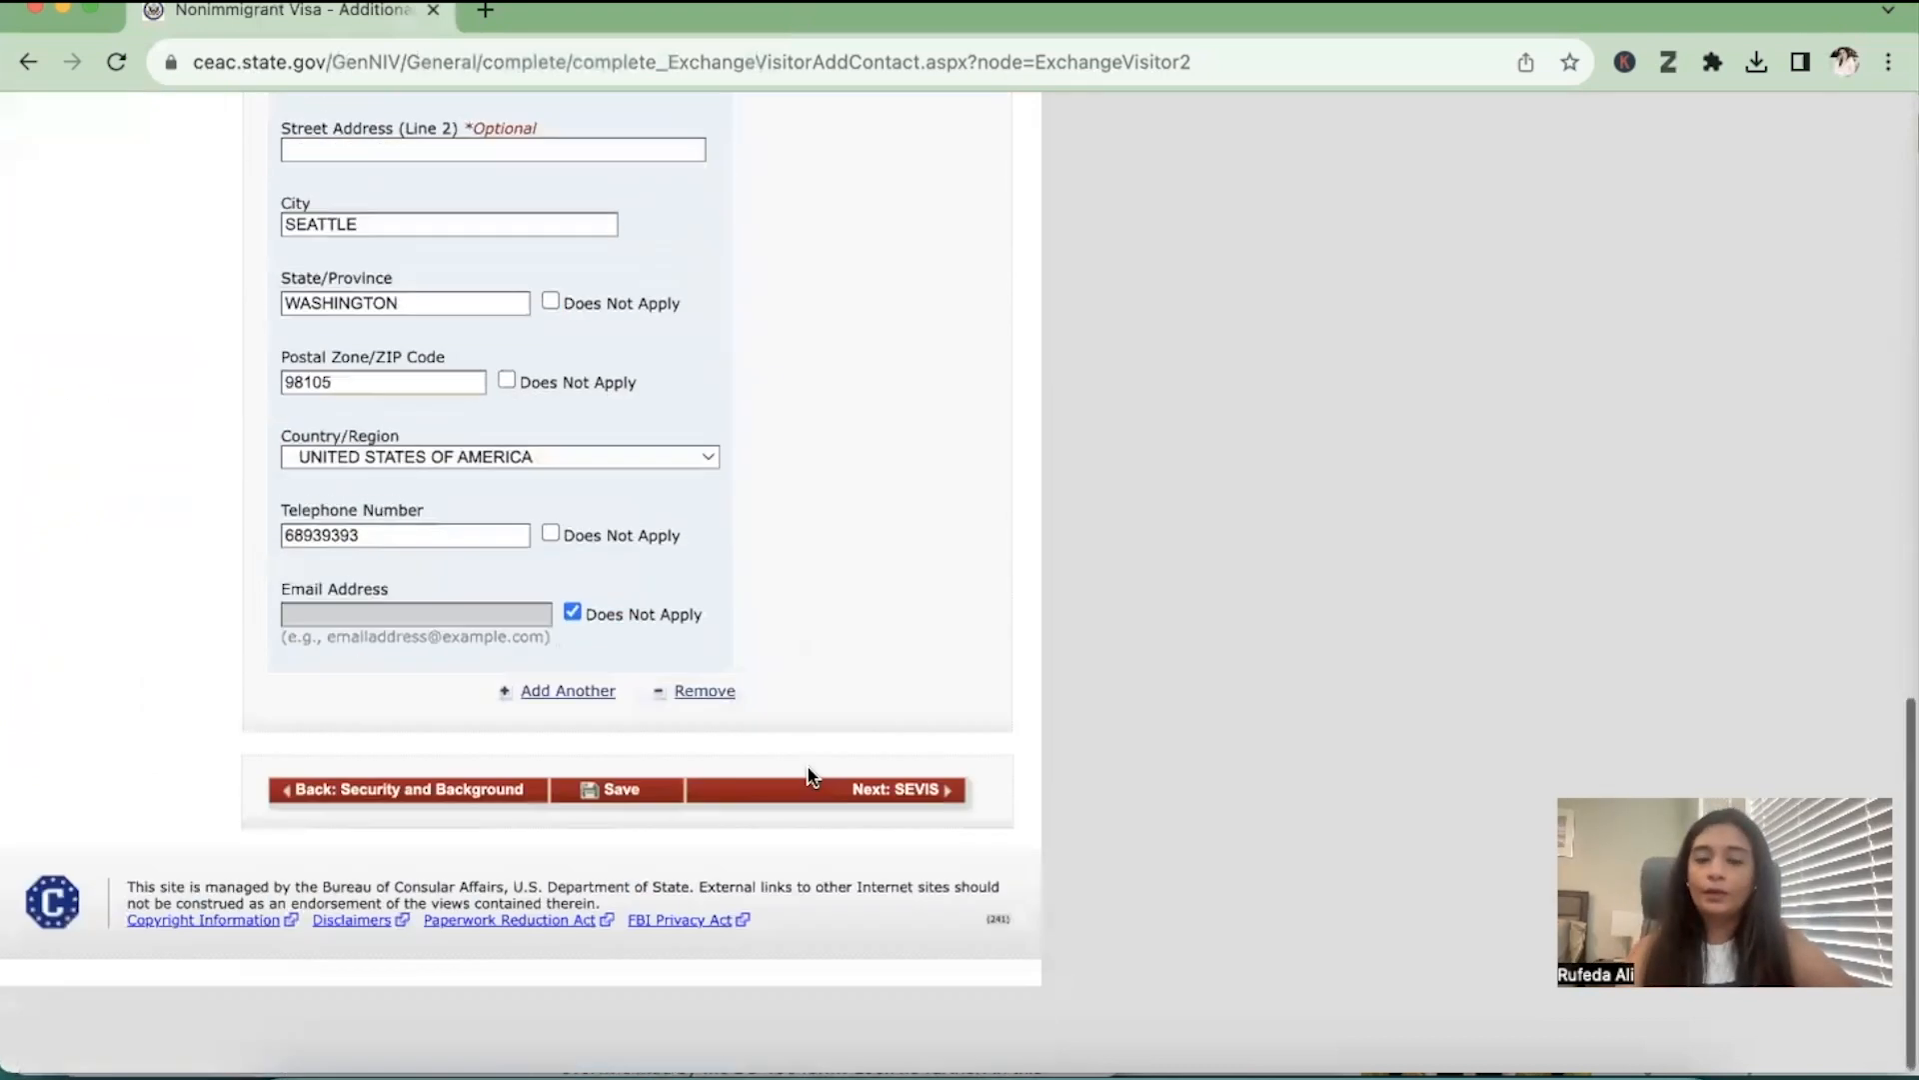
{"action": "scroll", "coordinate": [906, 837], "scroll_direction": "up", "scroll_amount": 1}
{"action": "left_click", "coordinate": [642, 874]}
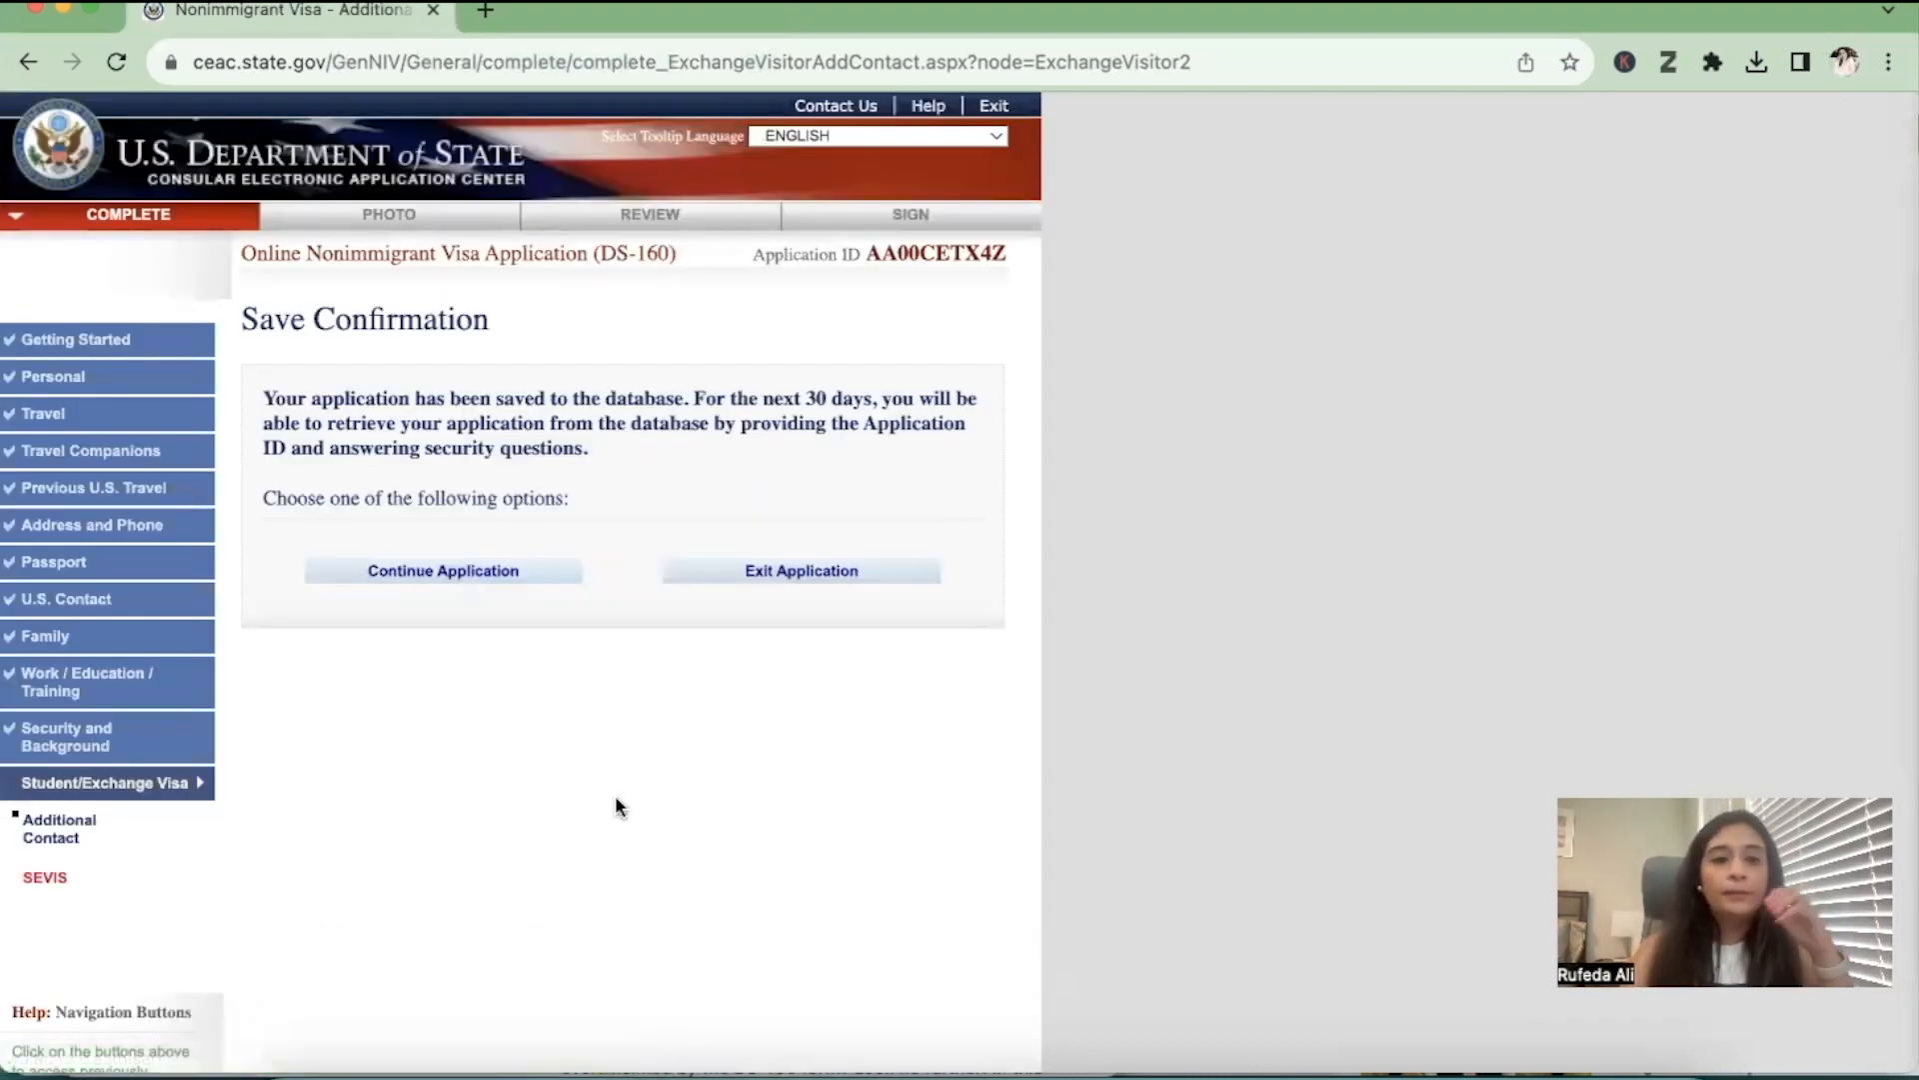
Continue the application to the SEVIS section and enter the student's SEVIS ID
{"action": "left_click", "coordinate": [538, 571]}
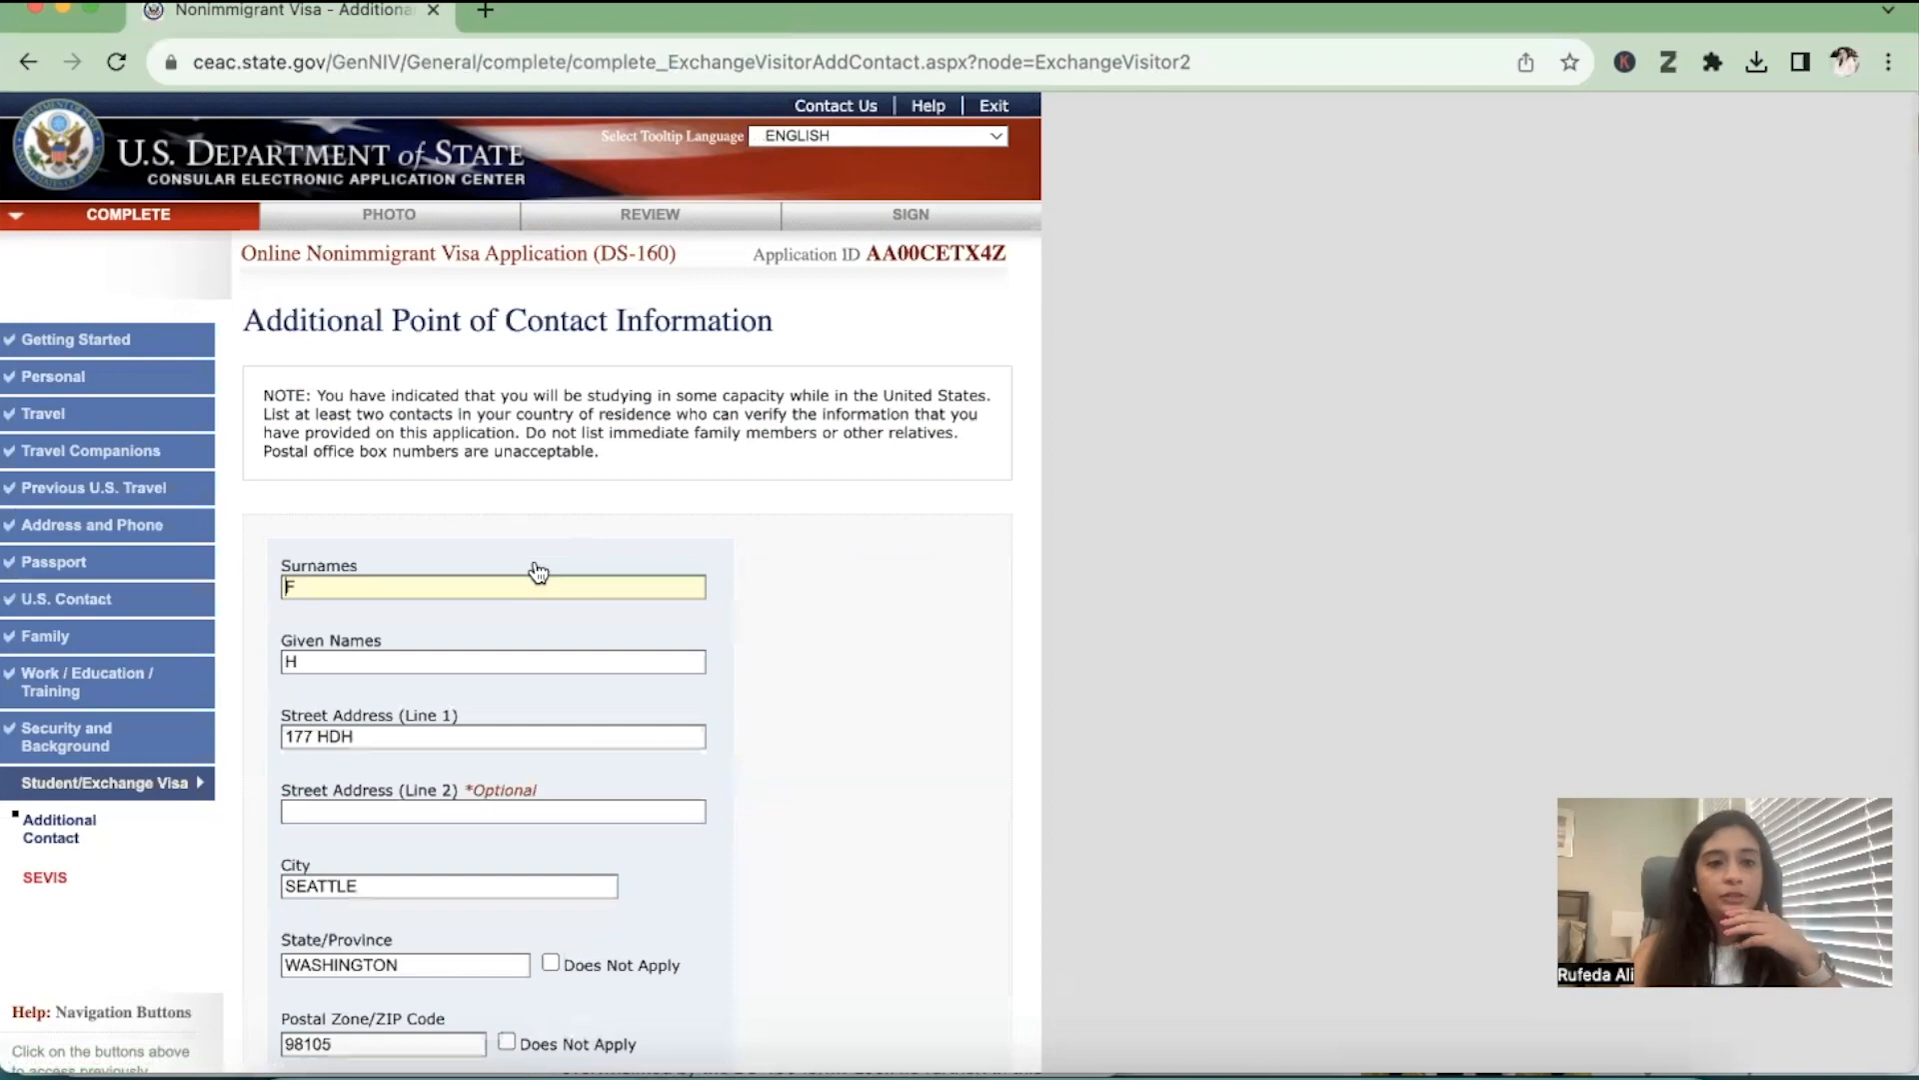
{"action": "scroll", "coordinate": [535, 570], "scroll_direction": "down", "scroll_amount": 10}
{"action": "left_click", "coordinate": [904, 903]}
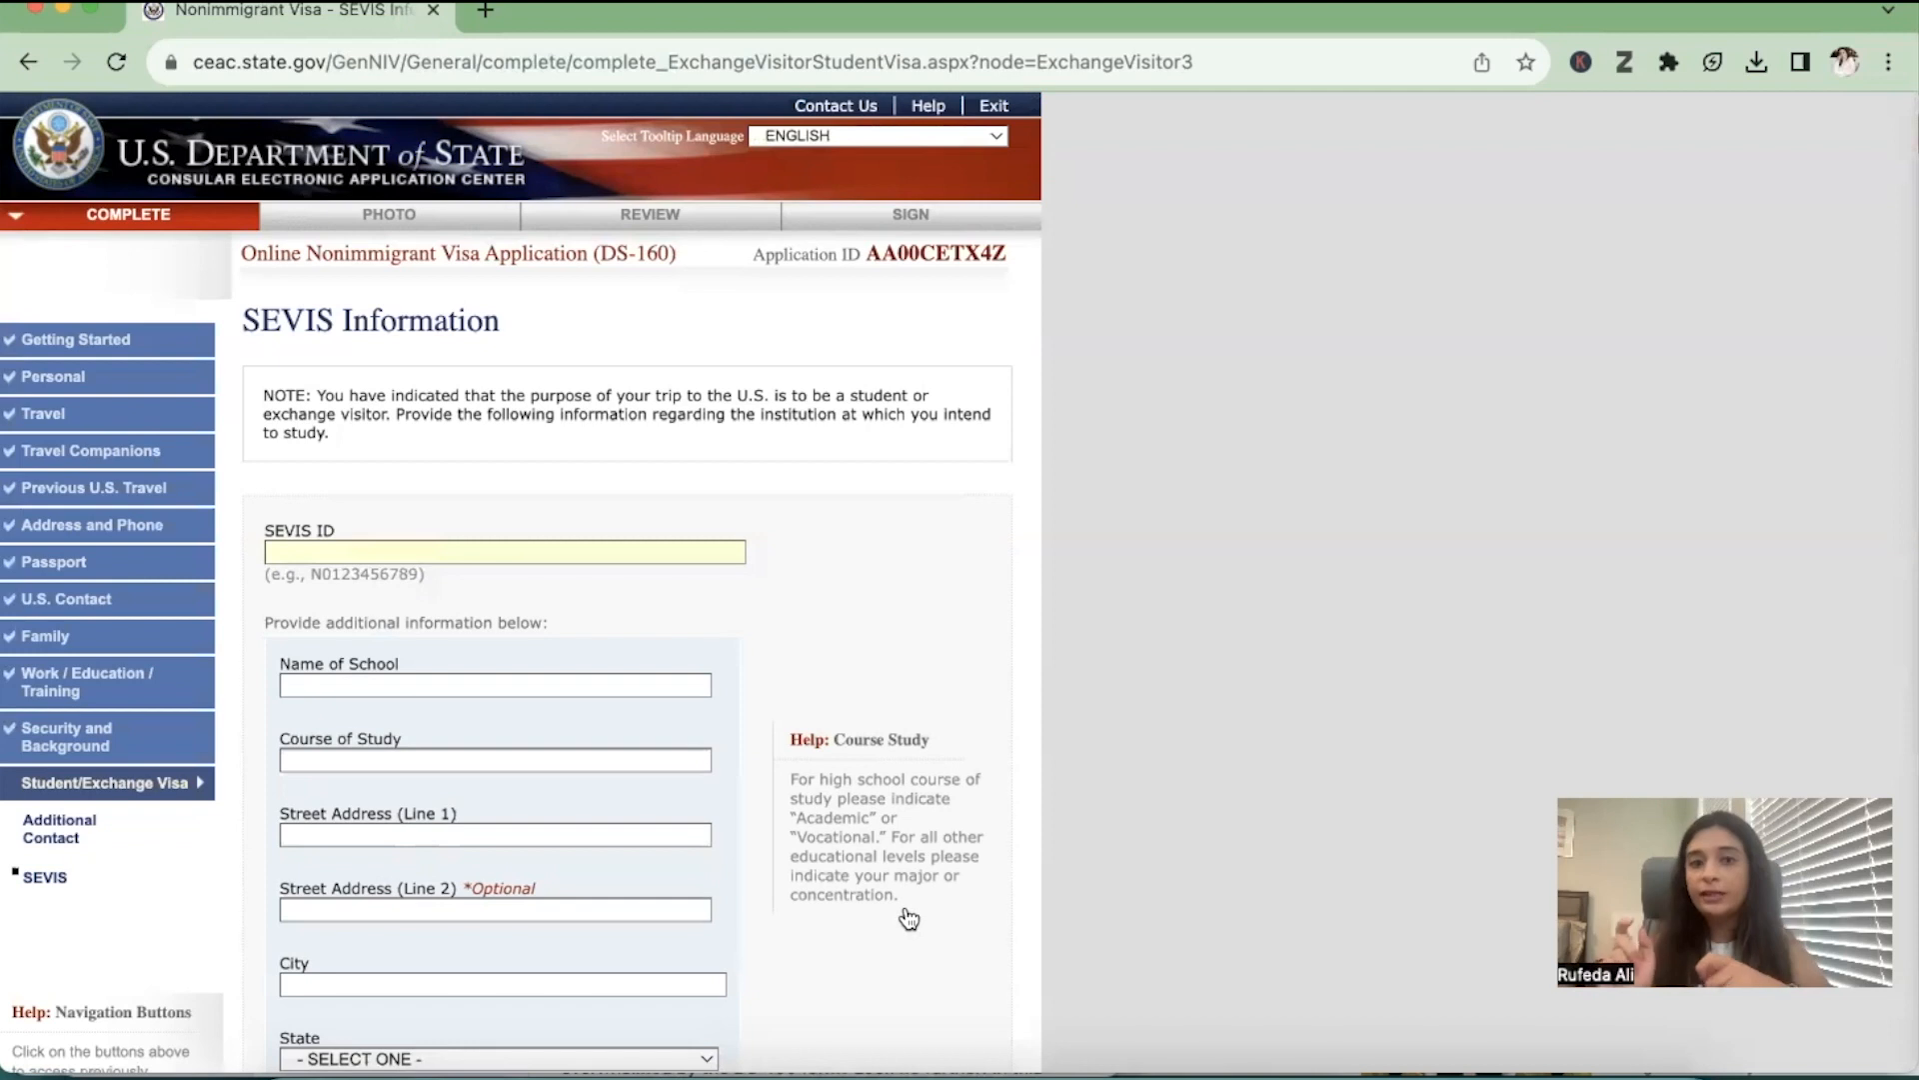
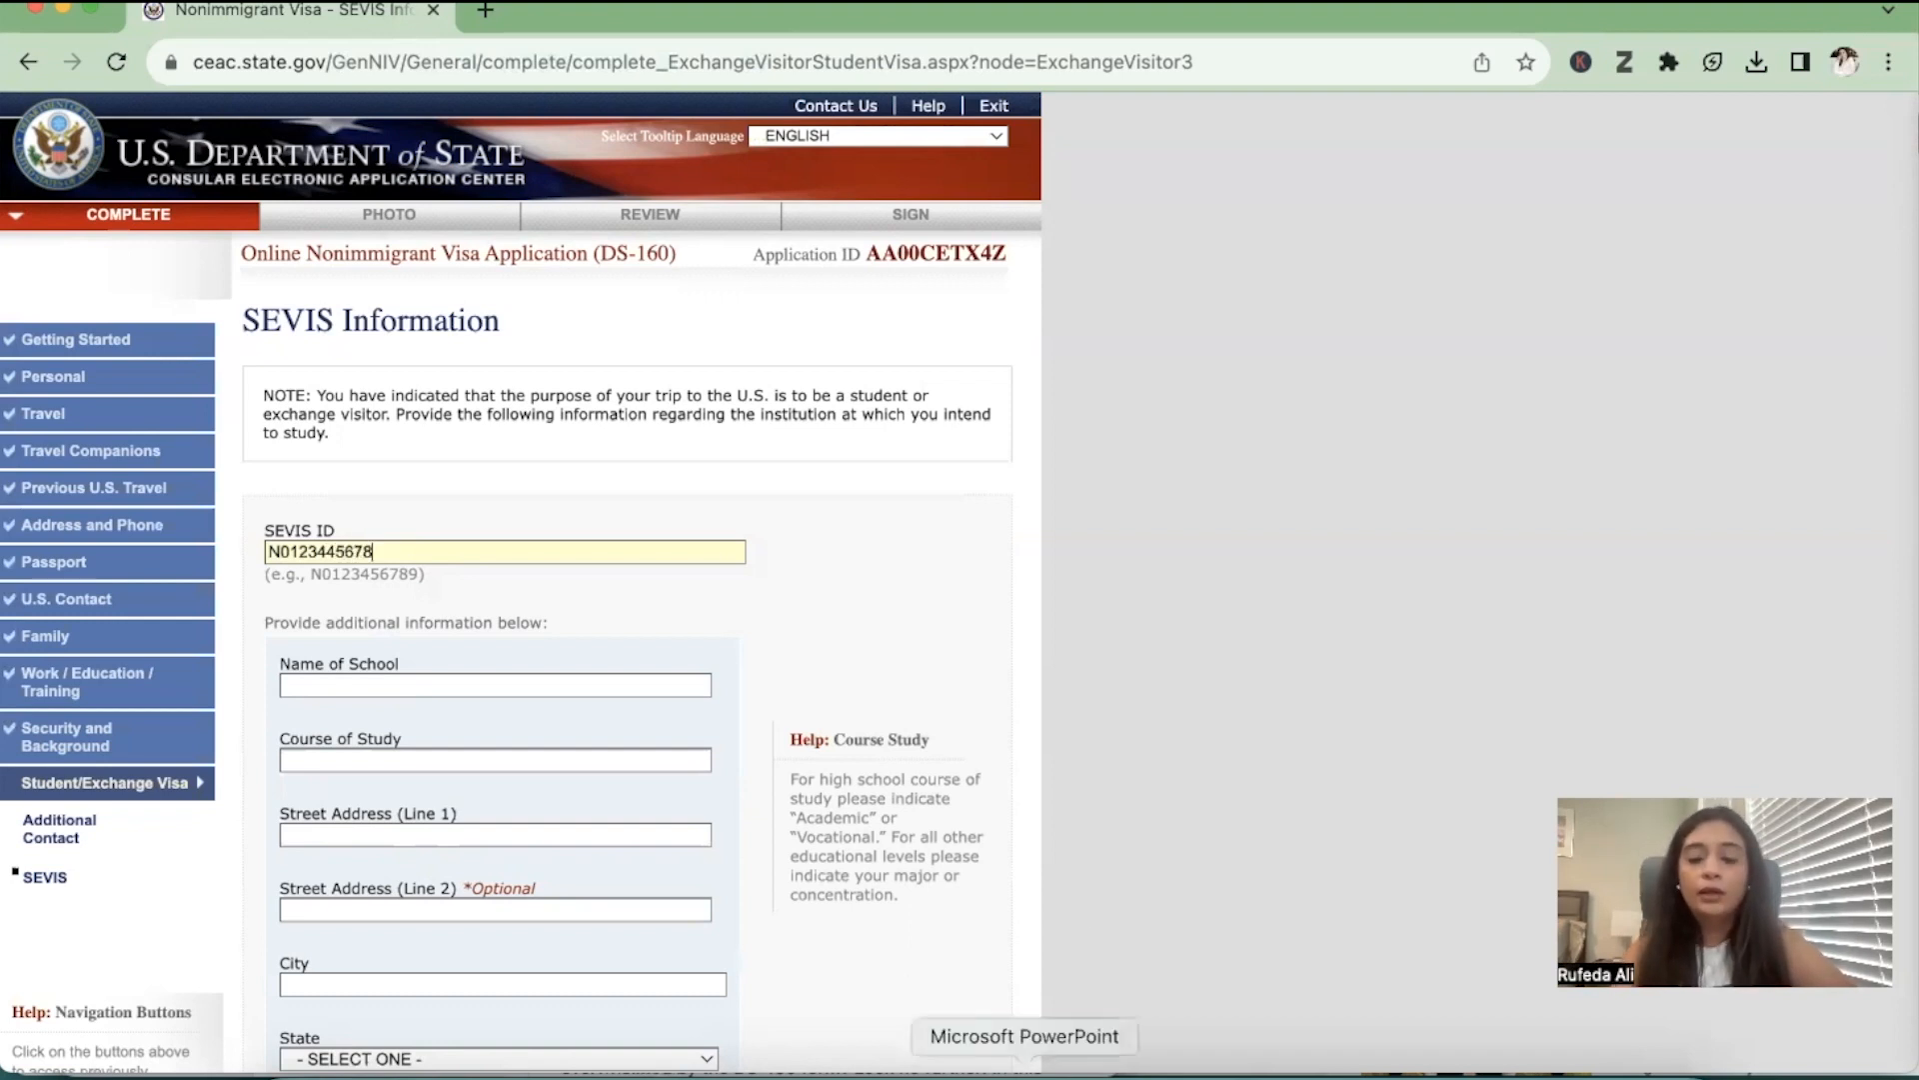
Enter UNIVERSITY OF WASHINGTON as the name of school and INFORMATICS as the course of study
{"action": "scroll", "coordinate": [1063, 804], "scroll_direction": "down", "scroll_amount": 3}
{"action": "left_click", "coordinate": [549, 516]}
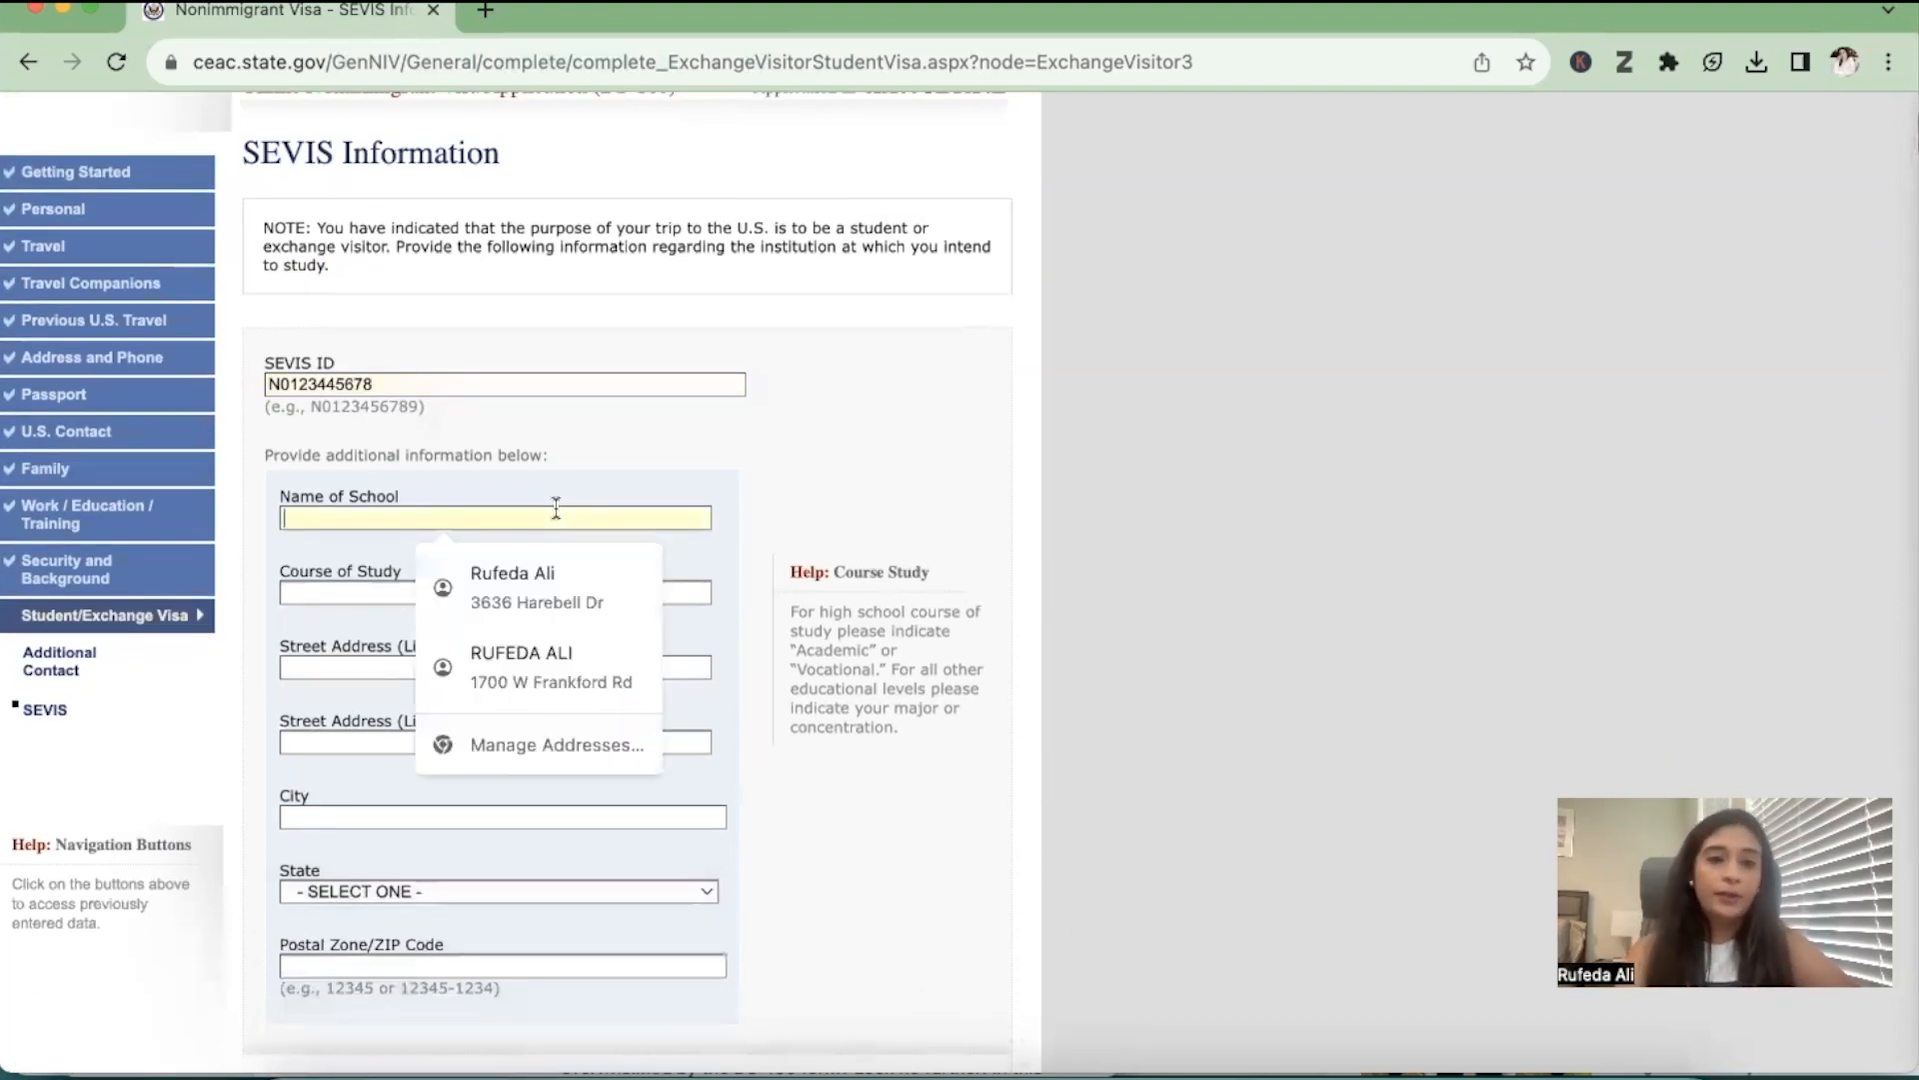
{"action": "type", "text": "UNIVERSI"}
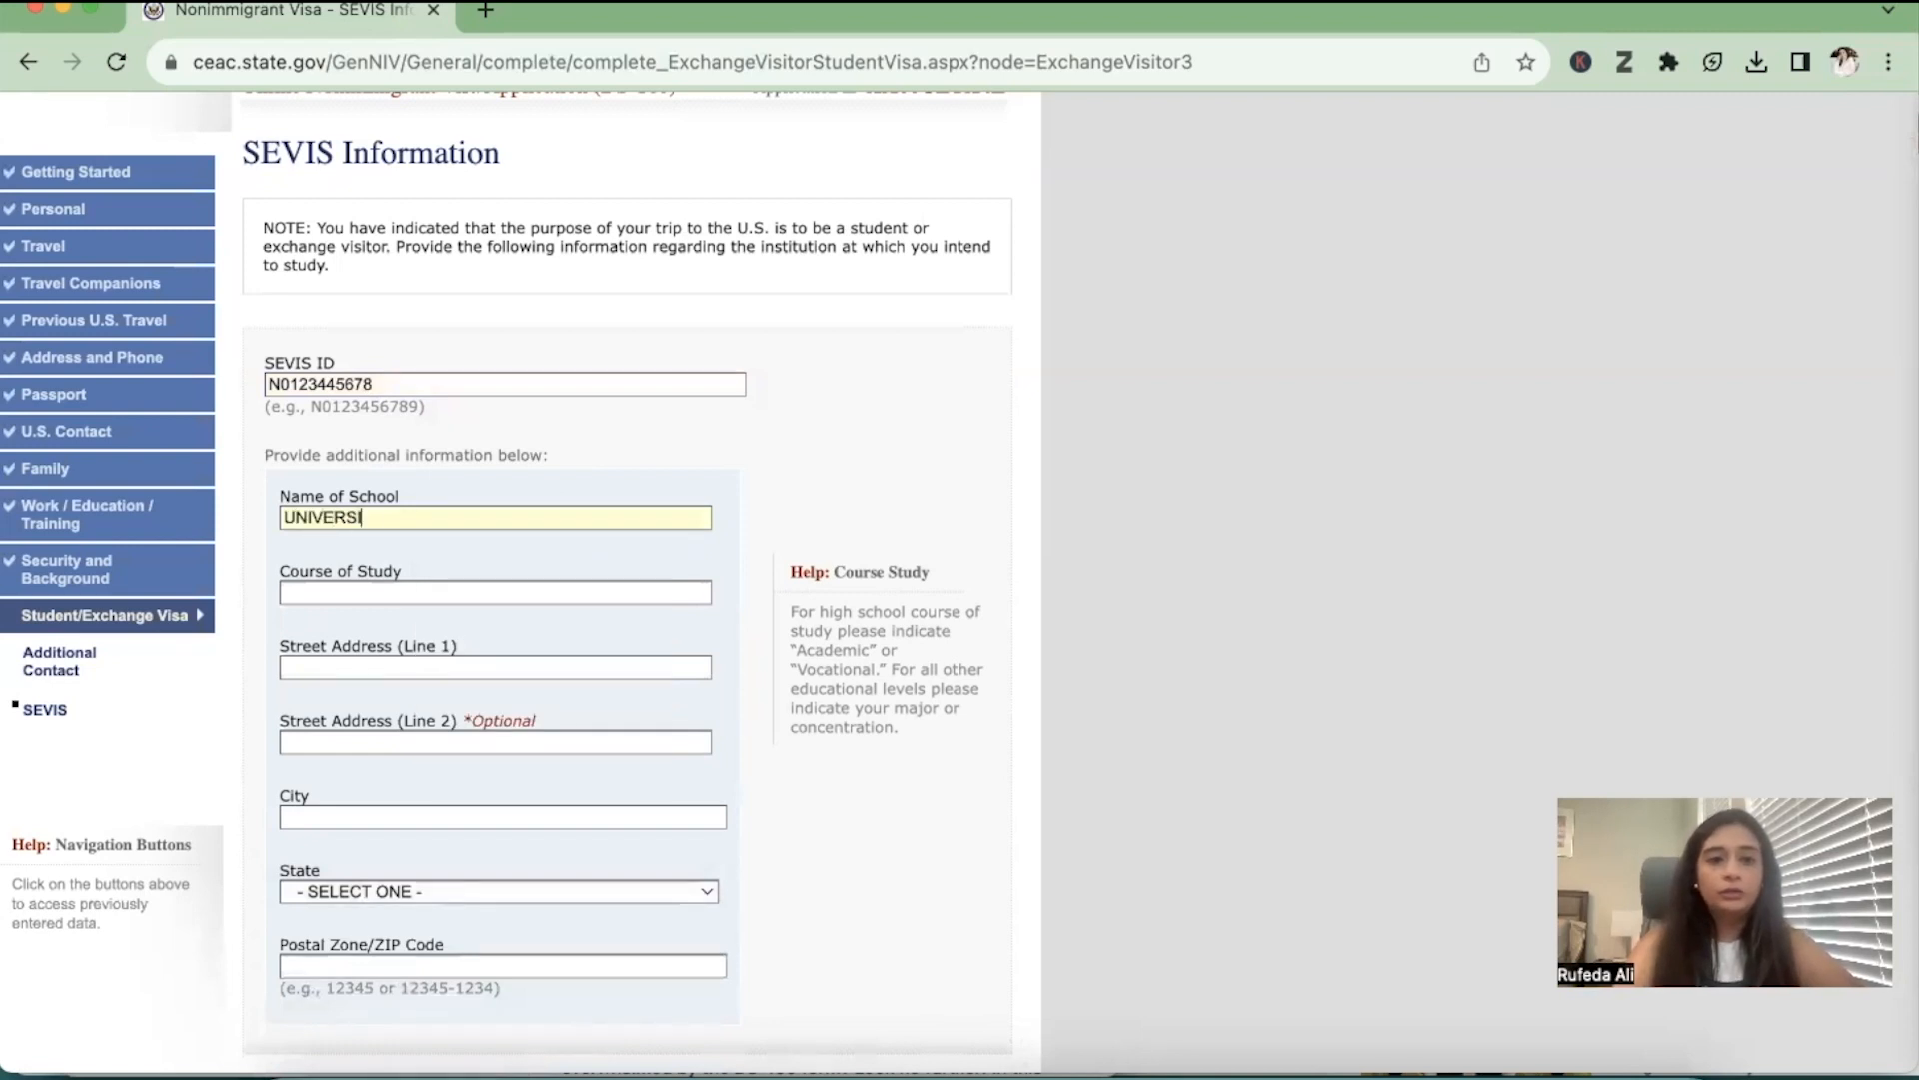
{"action": "type", "text": "TY OF WASHINT"}
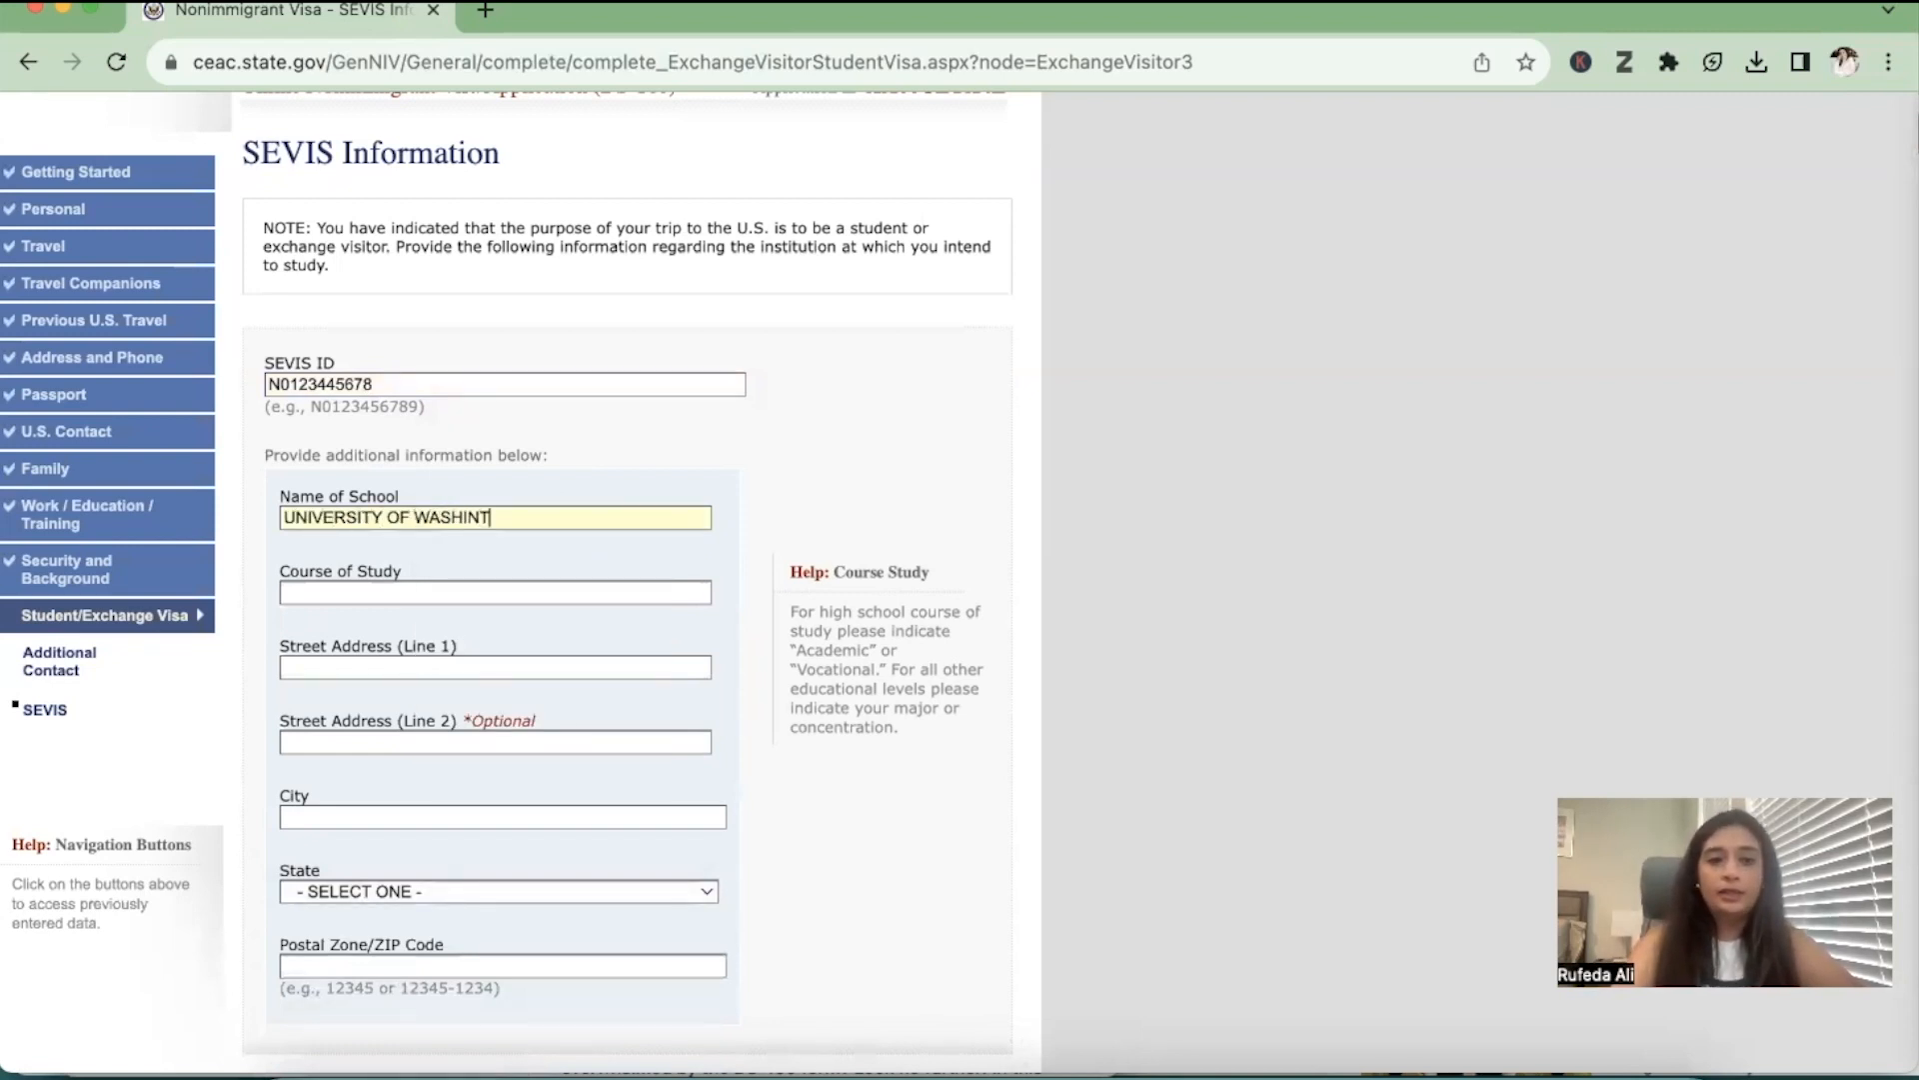
{"action": "key", "text": "BackSpace"}
{"action": "type", "text": "GTON"}
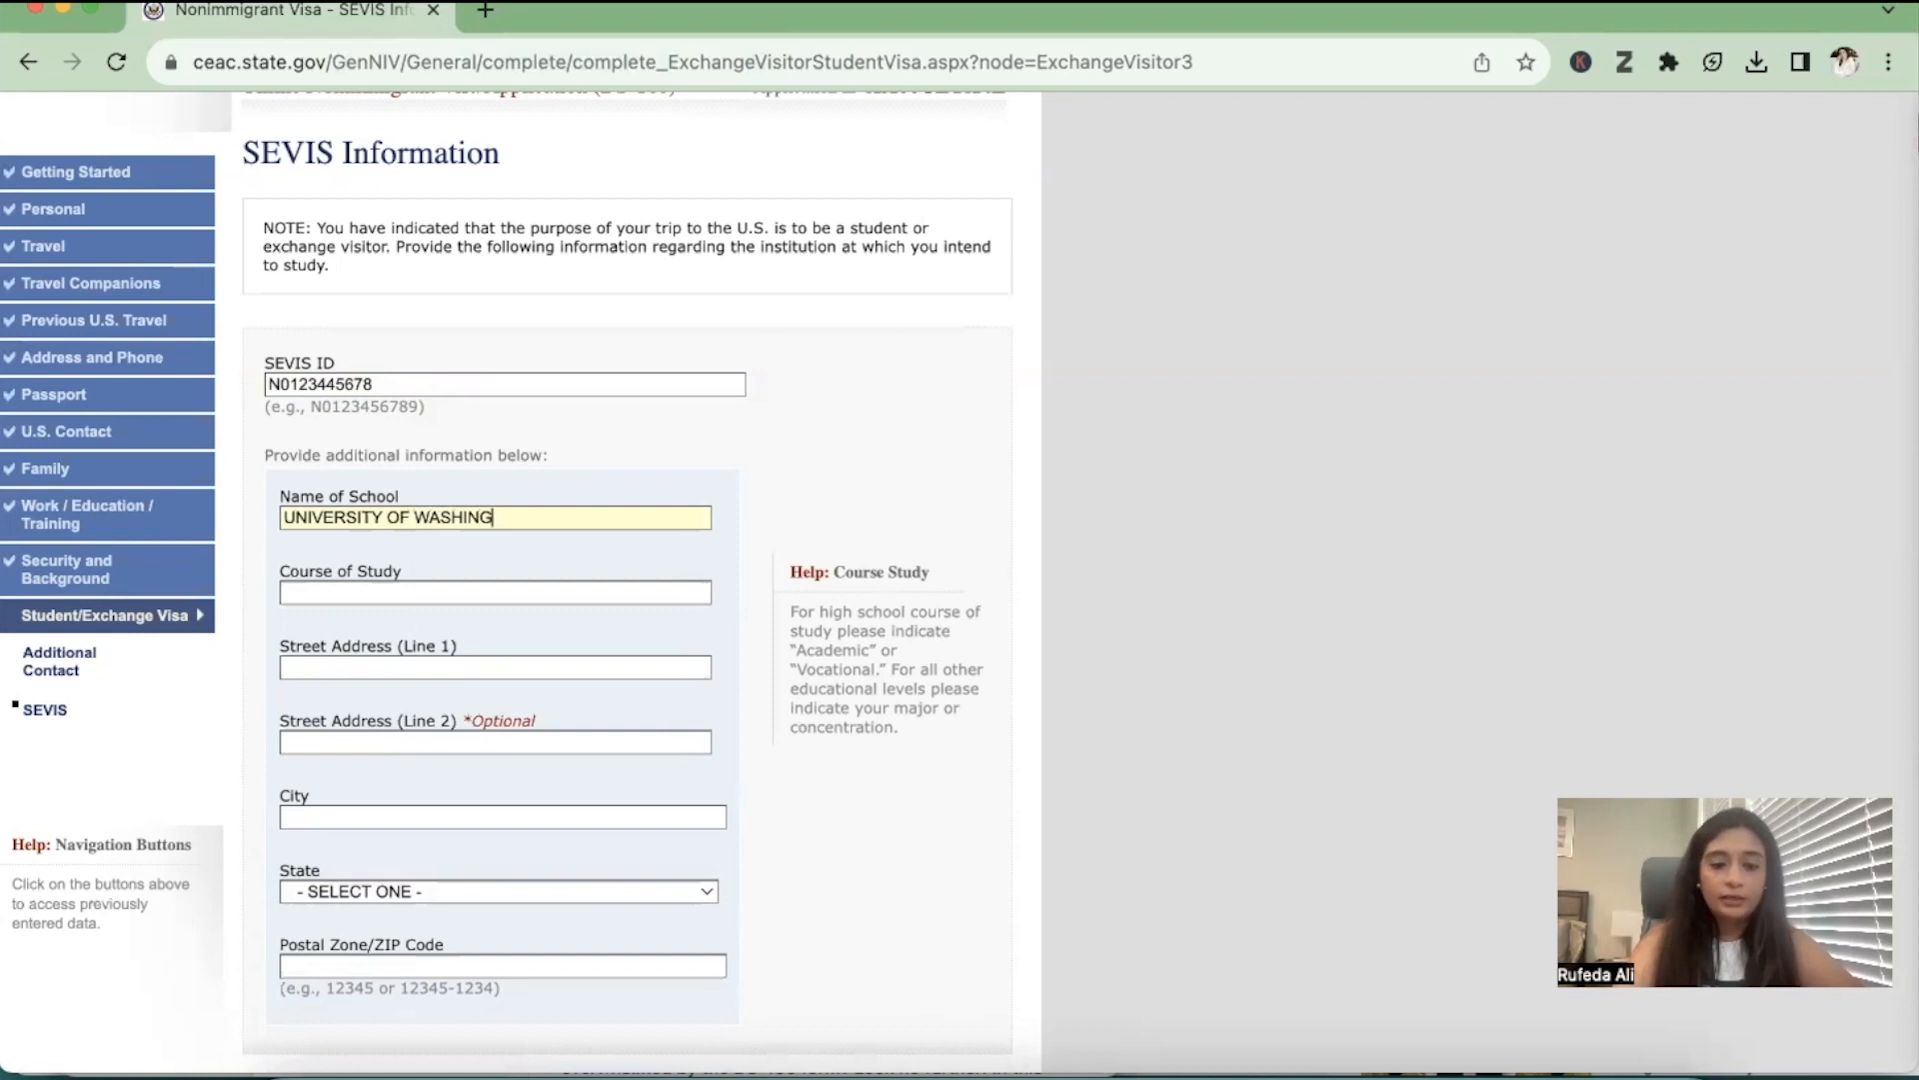
{"action": "key", "text": "Tab"}
{"action": "type", "text": "INFORMATICS"}
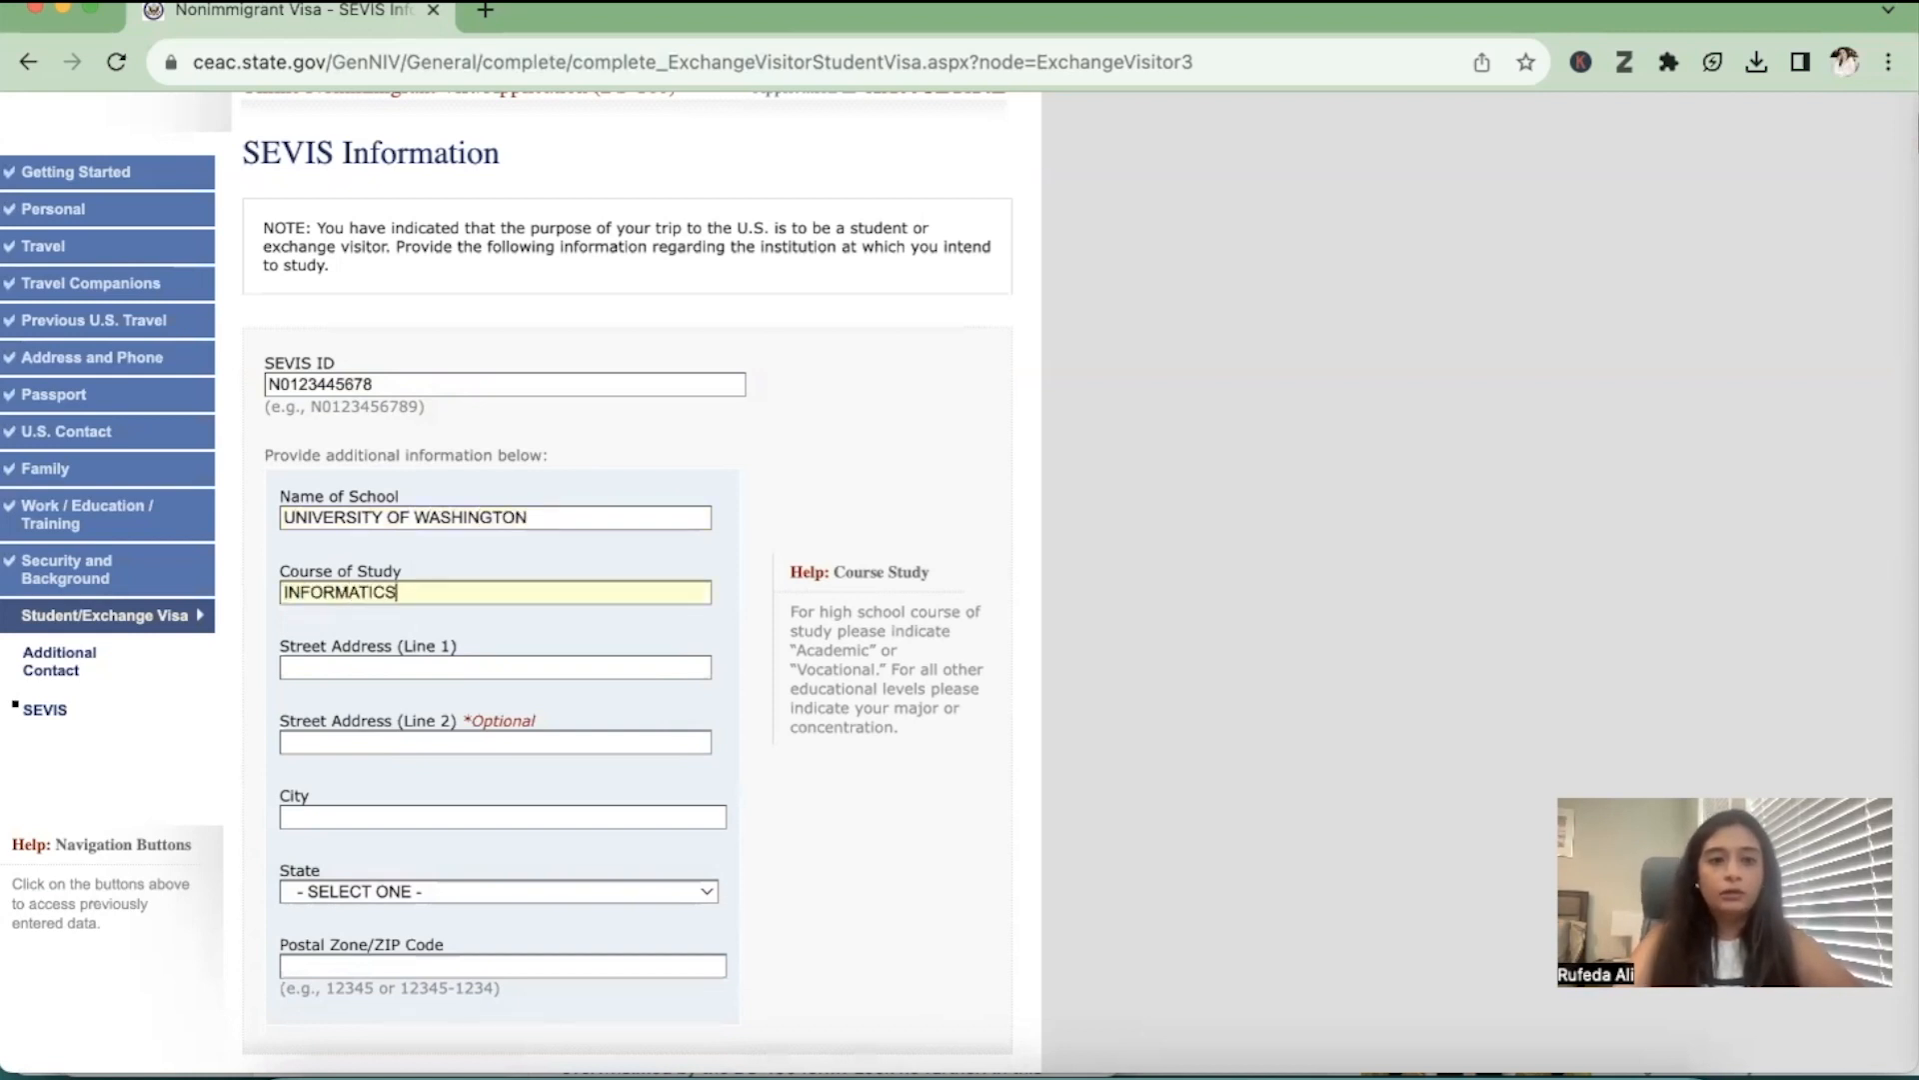
Fill in the school's address with SEATTLE as street address line 1 and city, and WASHINGTON as the state
{"action": "left_click", "coordinate": [510, 666]}
{"action": "type", "text": "SEATTLE"}
{"action": "scroll", "coordinate": [520, 710], "scroll_direction": "down", "scroll_amount": 3}
{"action": "scroll", "coordinate": [526, 730], "scroll_direction": "down", "scroll_amount": 2}
{"action": "left_click", "coordinate": [456, 568]}
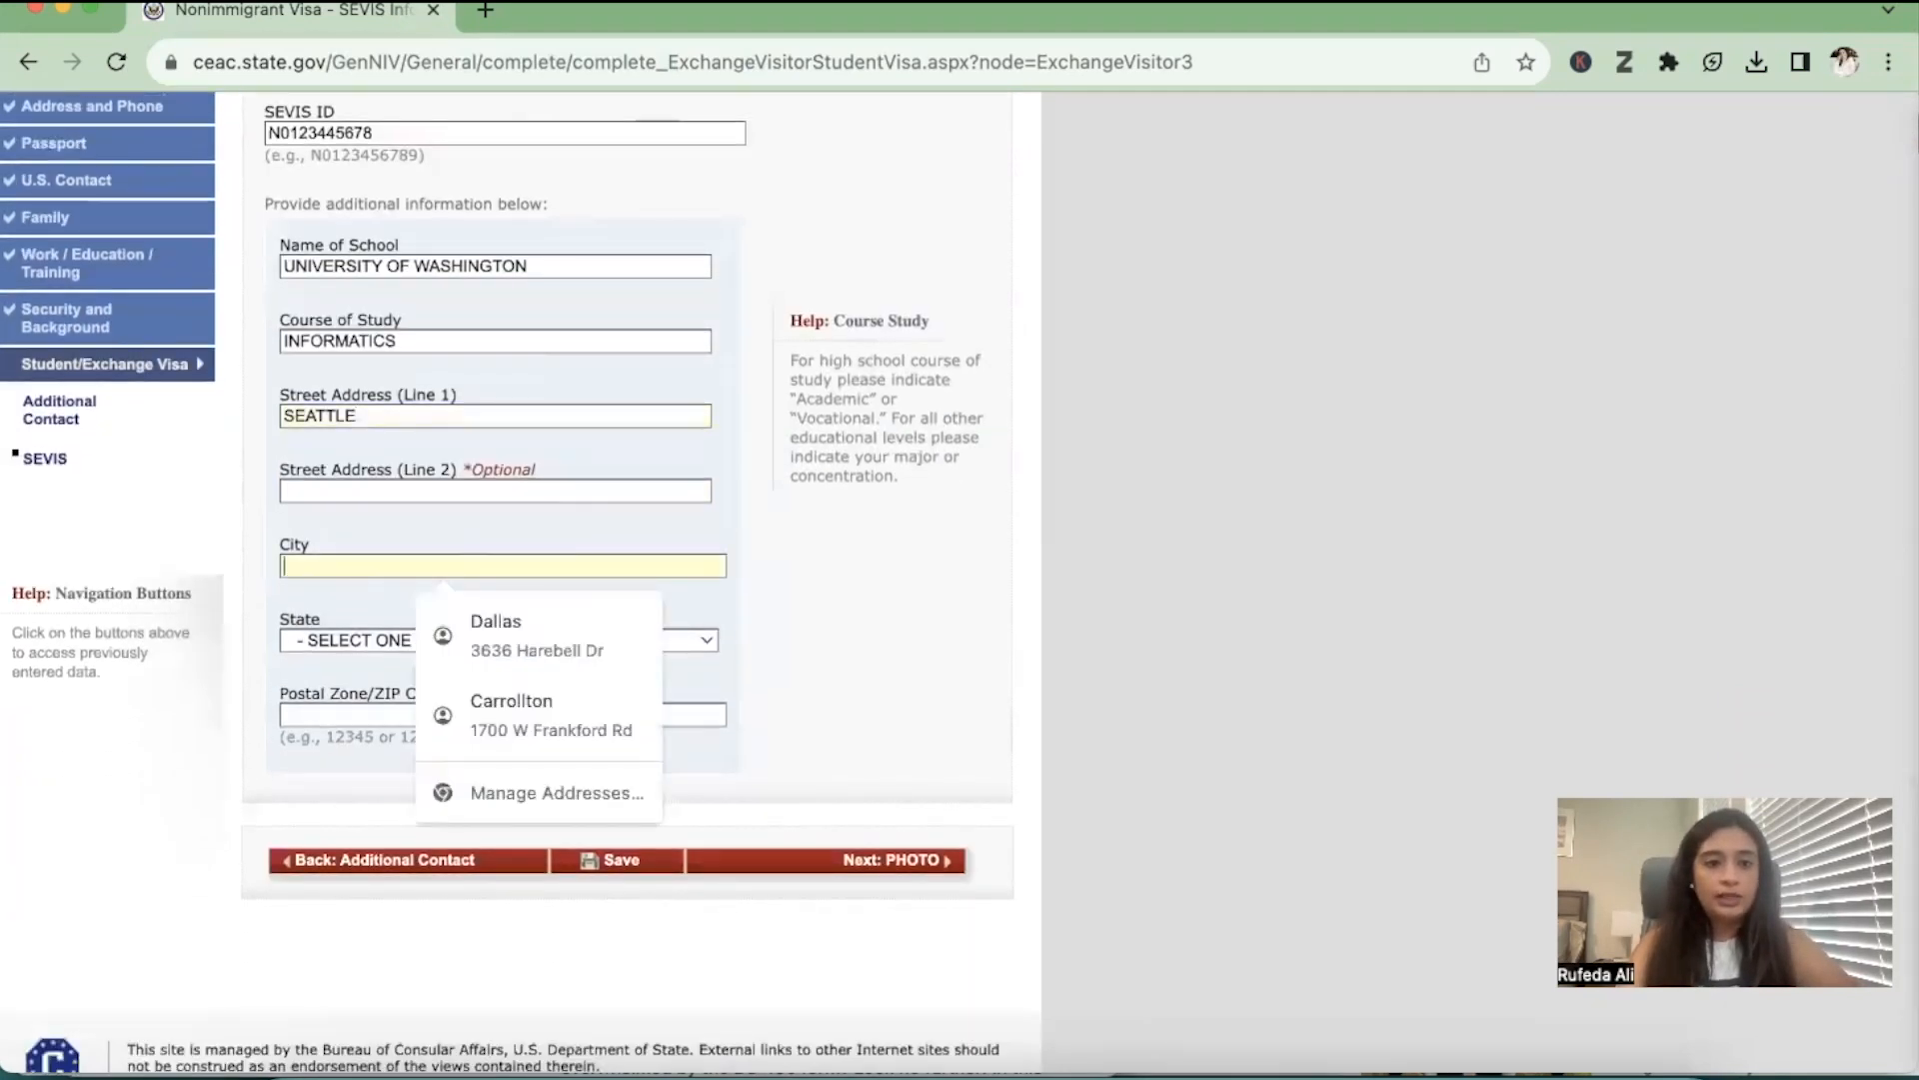
{"action": "type", "text": "SEATTLE"}
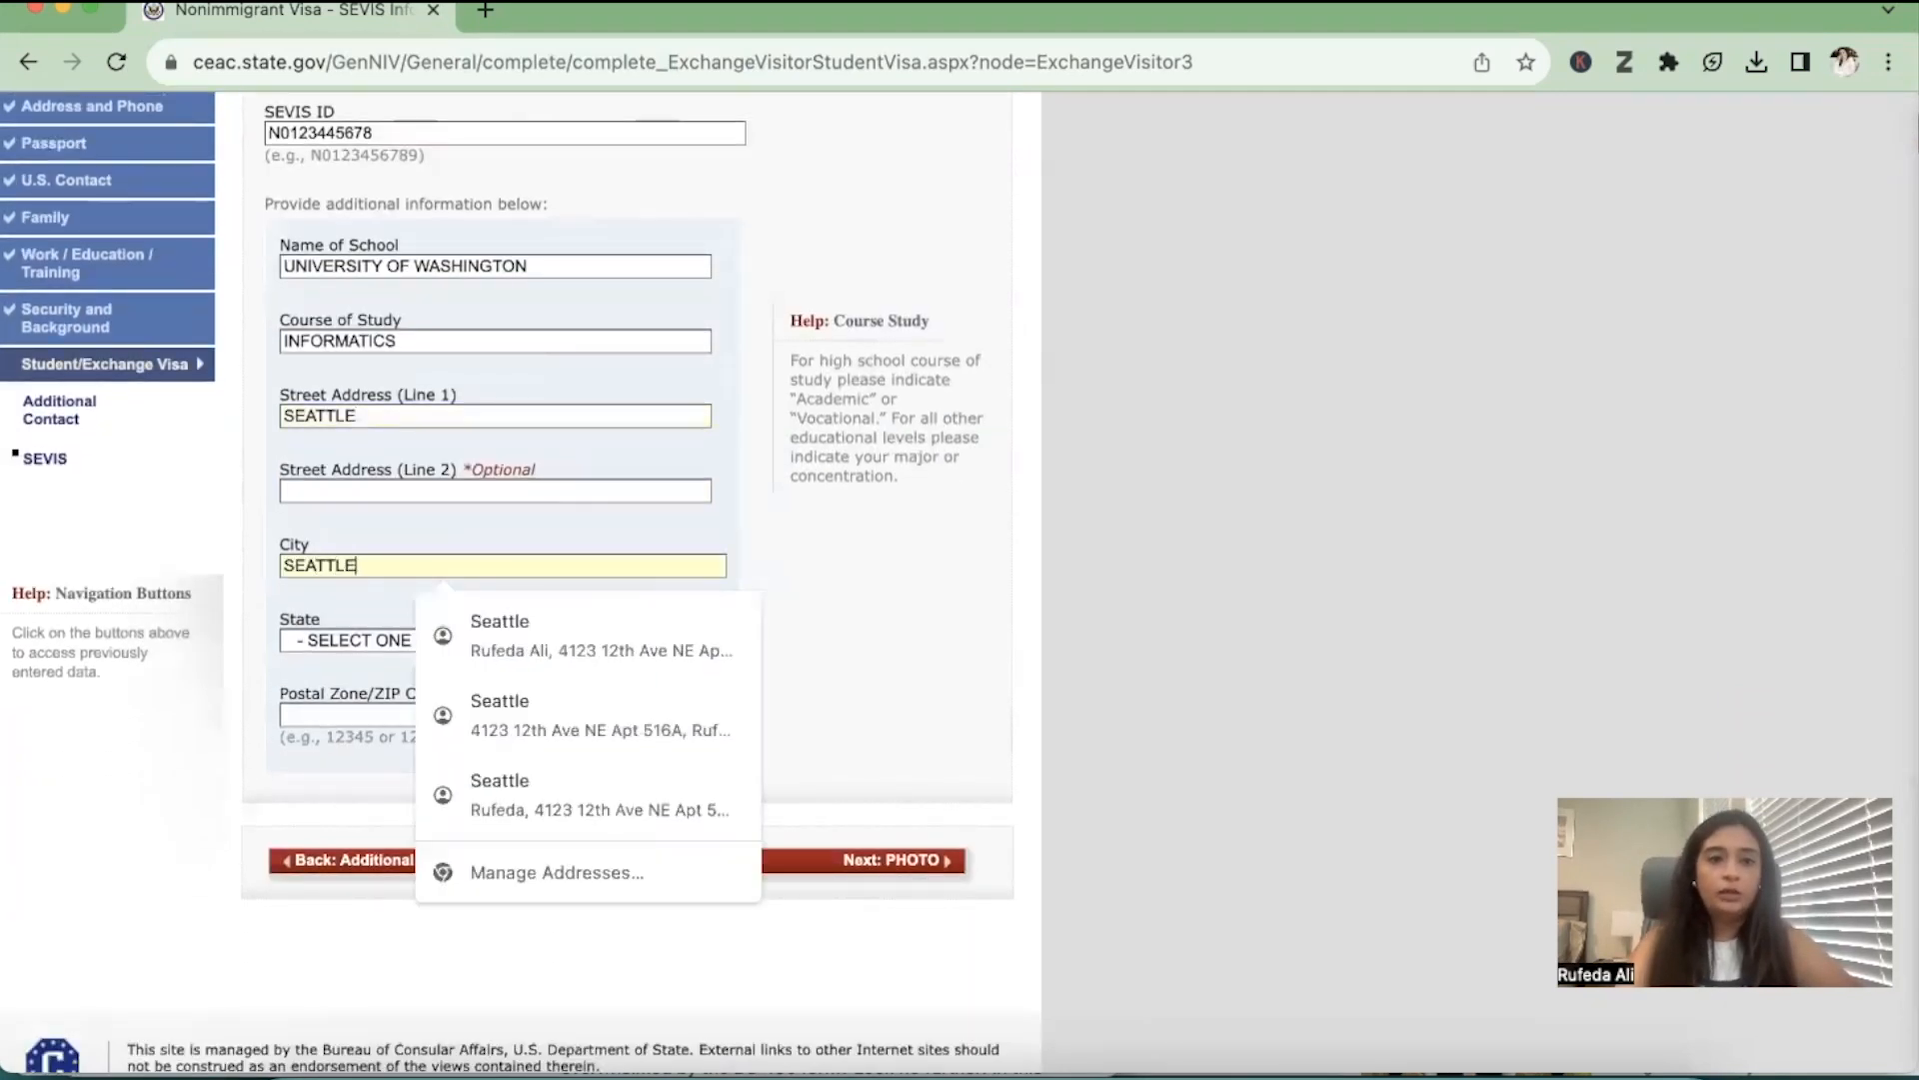
{"action": "left_click", "coordinate": [356, 633]}
{"action": "key", "text": "w"}
{"action": "key", "text": "Return"}
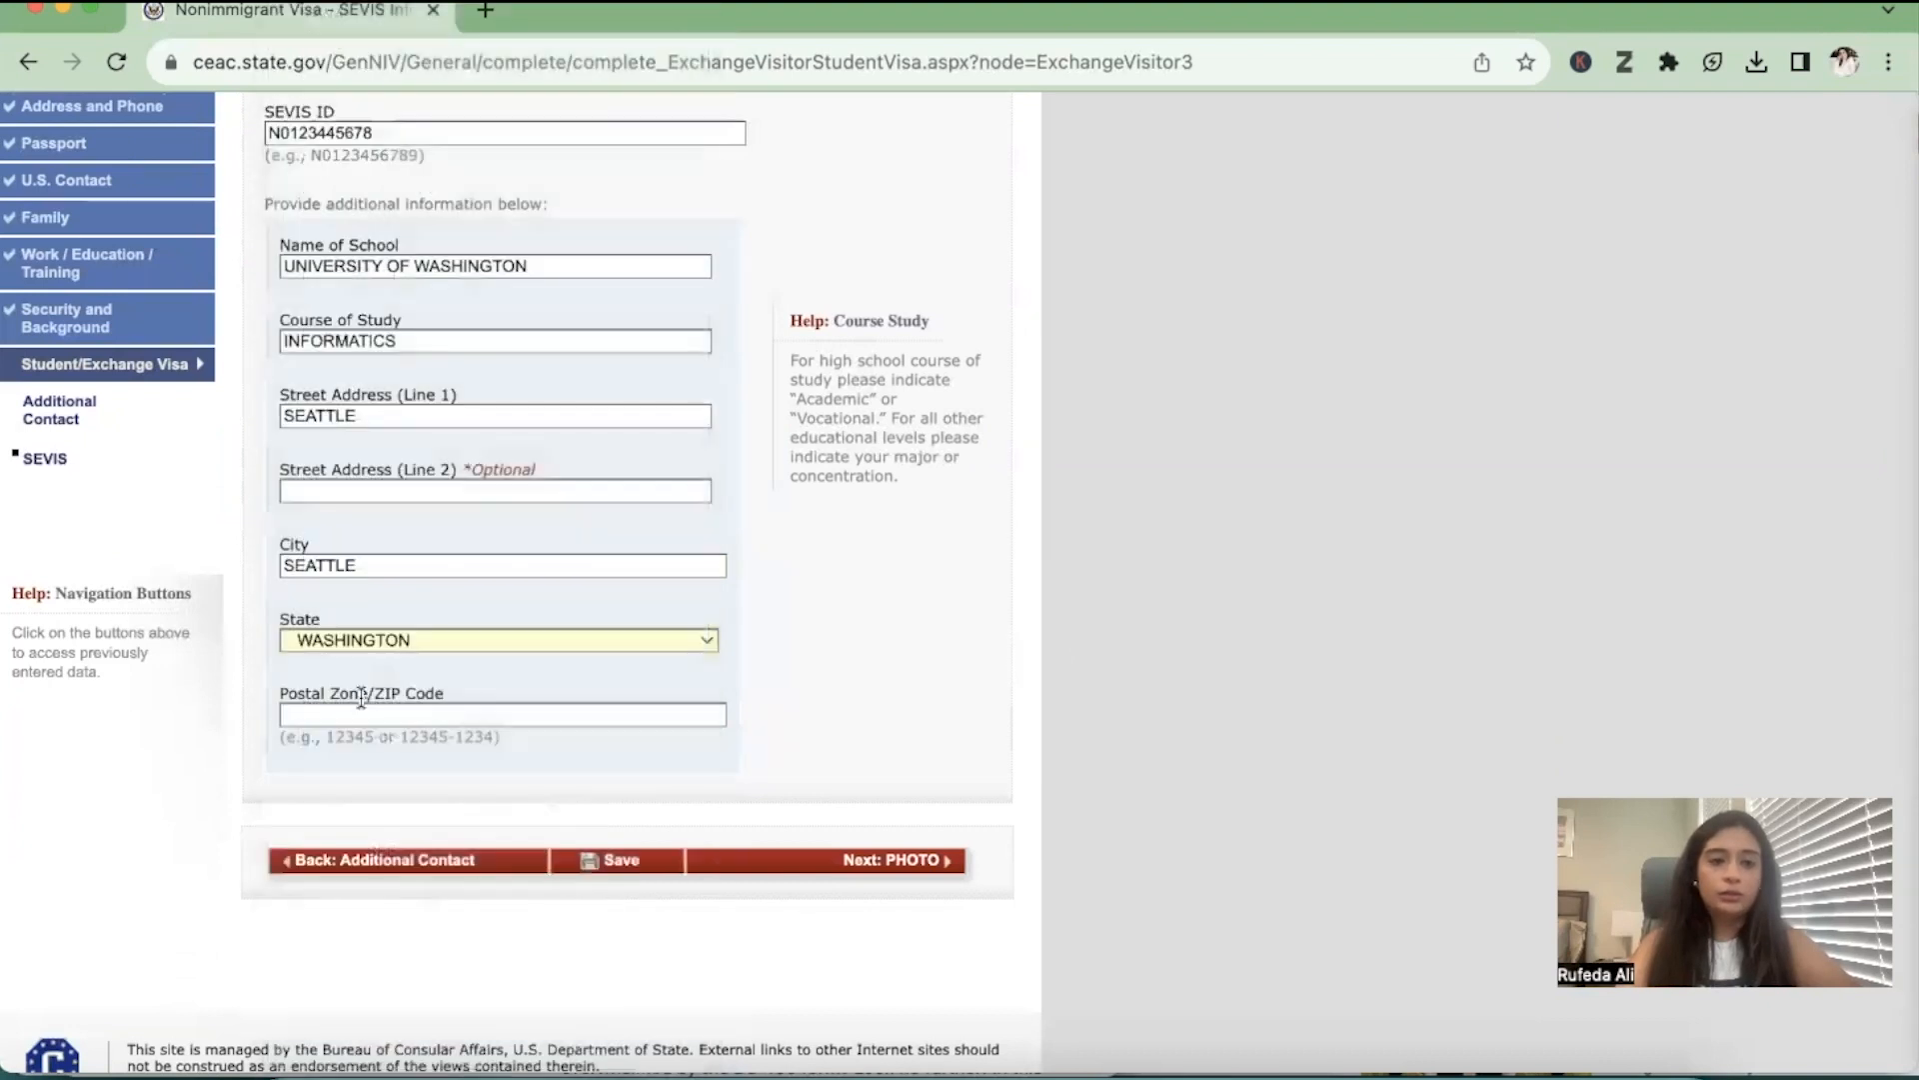
Set the school's postal zone/ZIP code to 98105 and save the application
{"action": "left_click", "coordinate": [351, 714]}
{"action": "type", "text": "98105"}
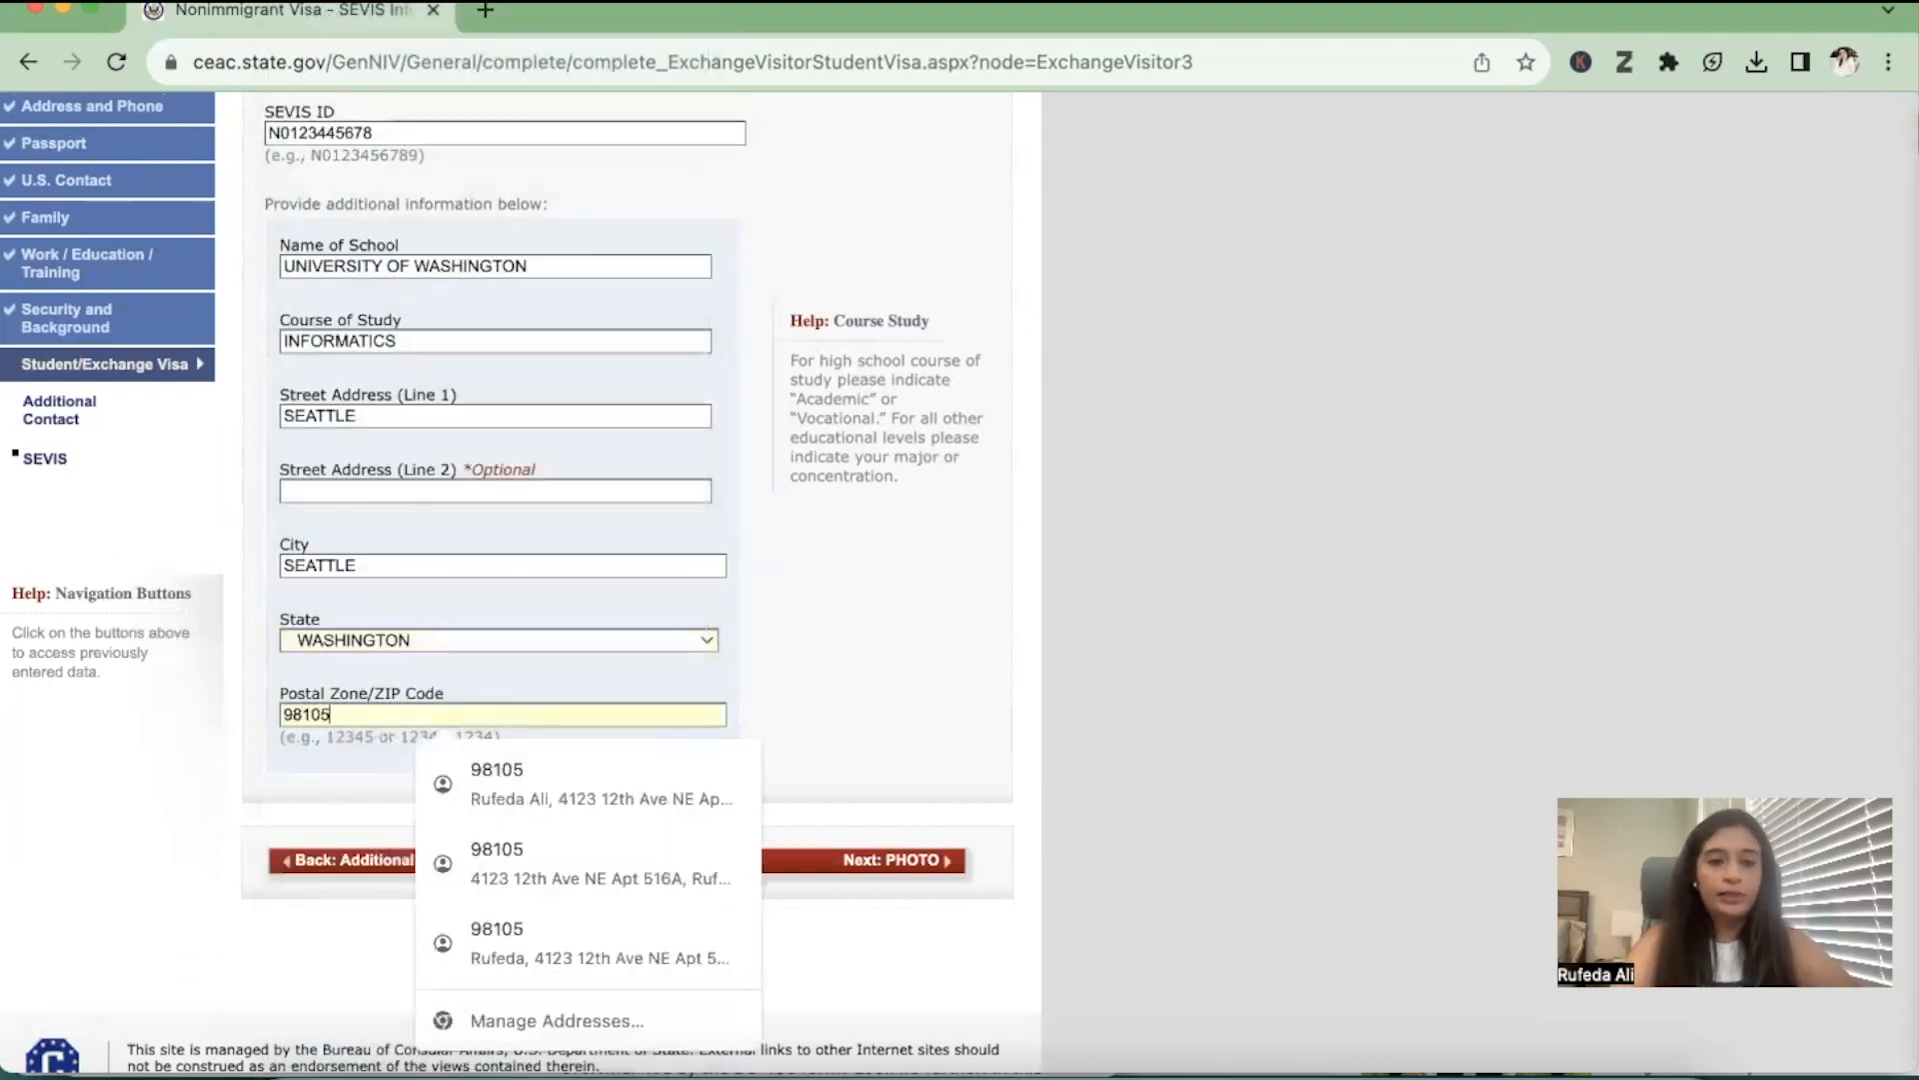
{"action": "left_click", "coordinate": [890, 676]}
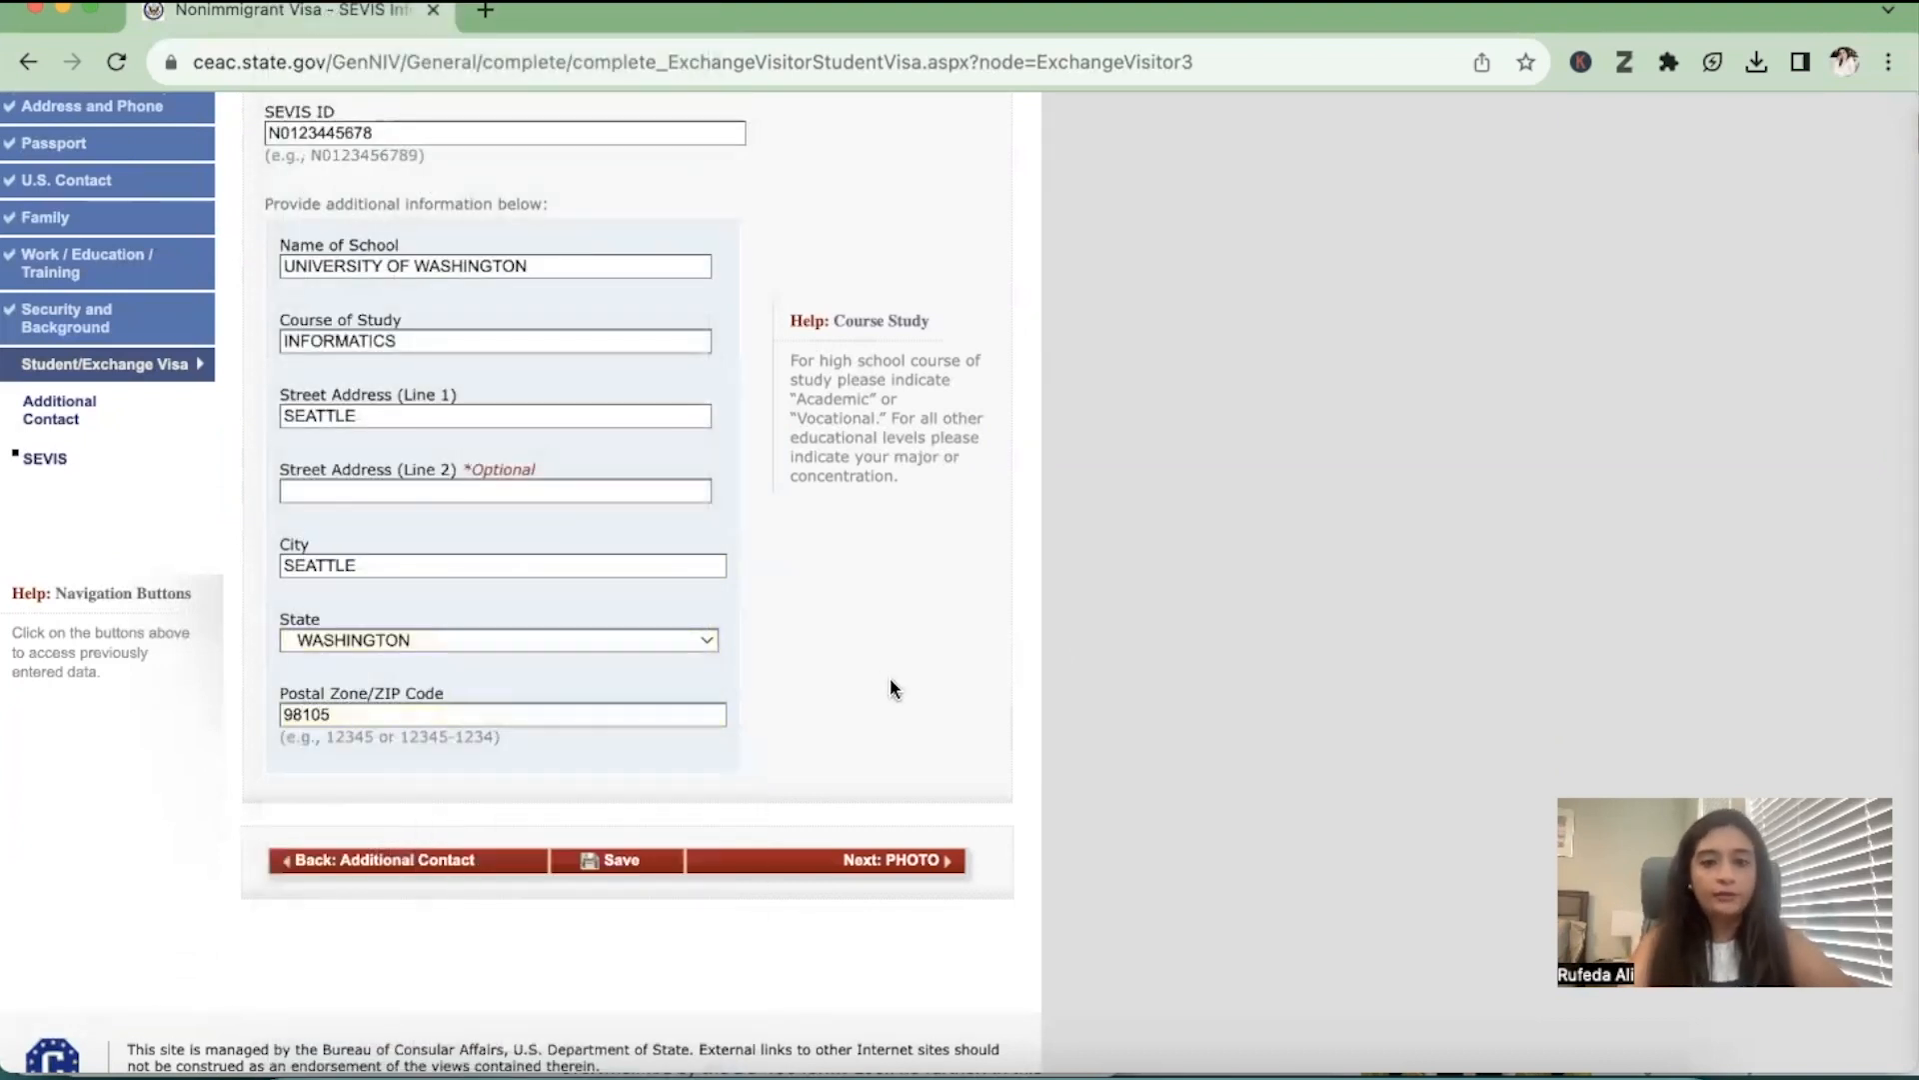
{"action": "left_click", "coordinate": [652, 860]}
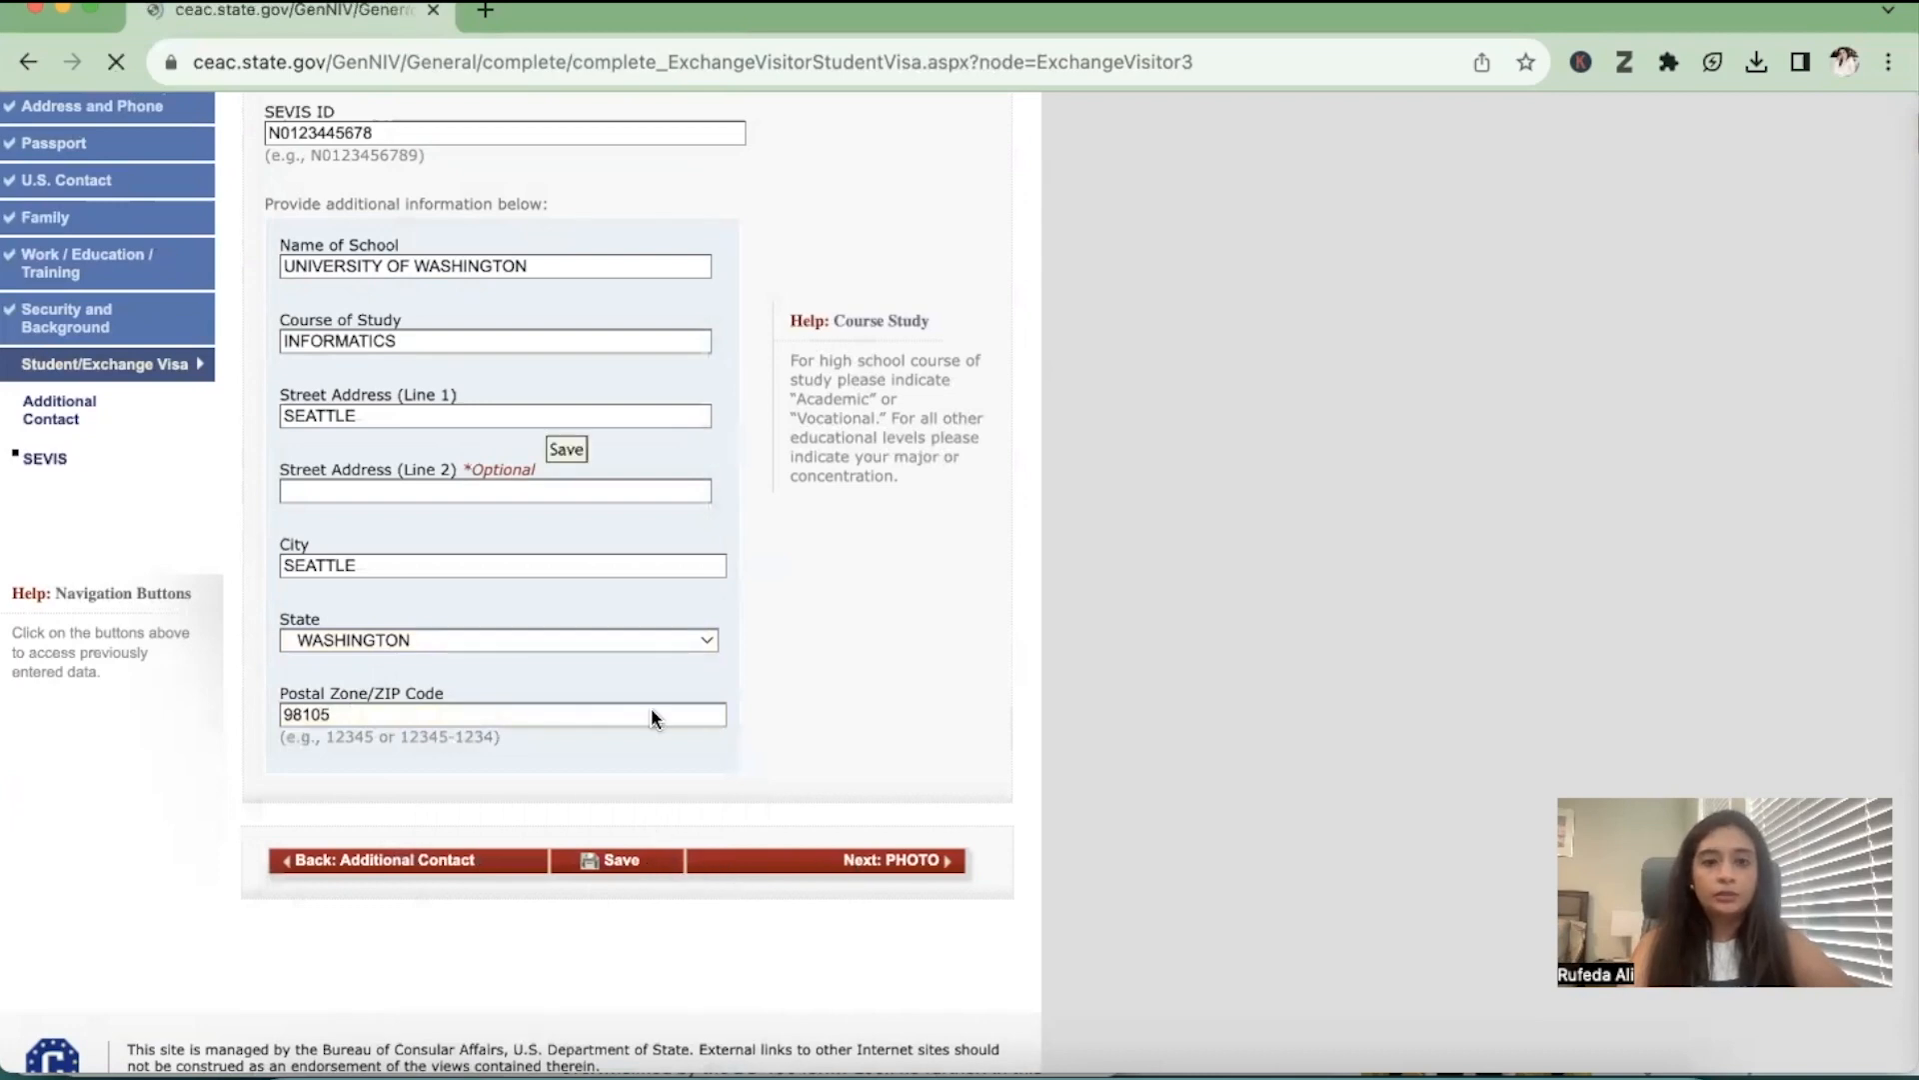
Continue the saved application from the SEVIS section to the photo upload page and review its instructions
{"action": "left_click", "coordinate": [467, 577]}
{"action": "scroll", "coordinate": [992, 778], "scroll_direction": "down", "scroll_amount": 5}
{"action": "left_click", "coordinate": [896, 778]}
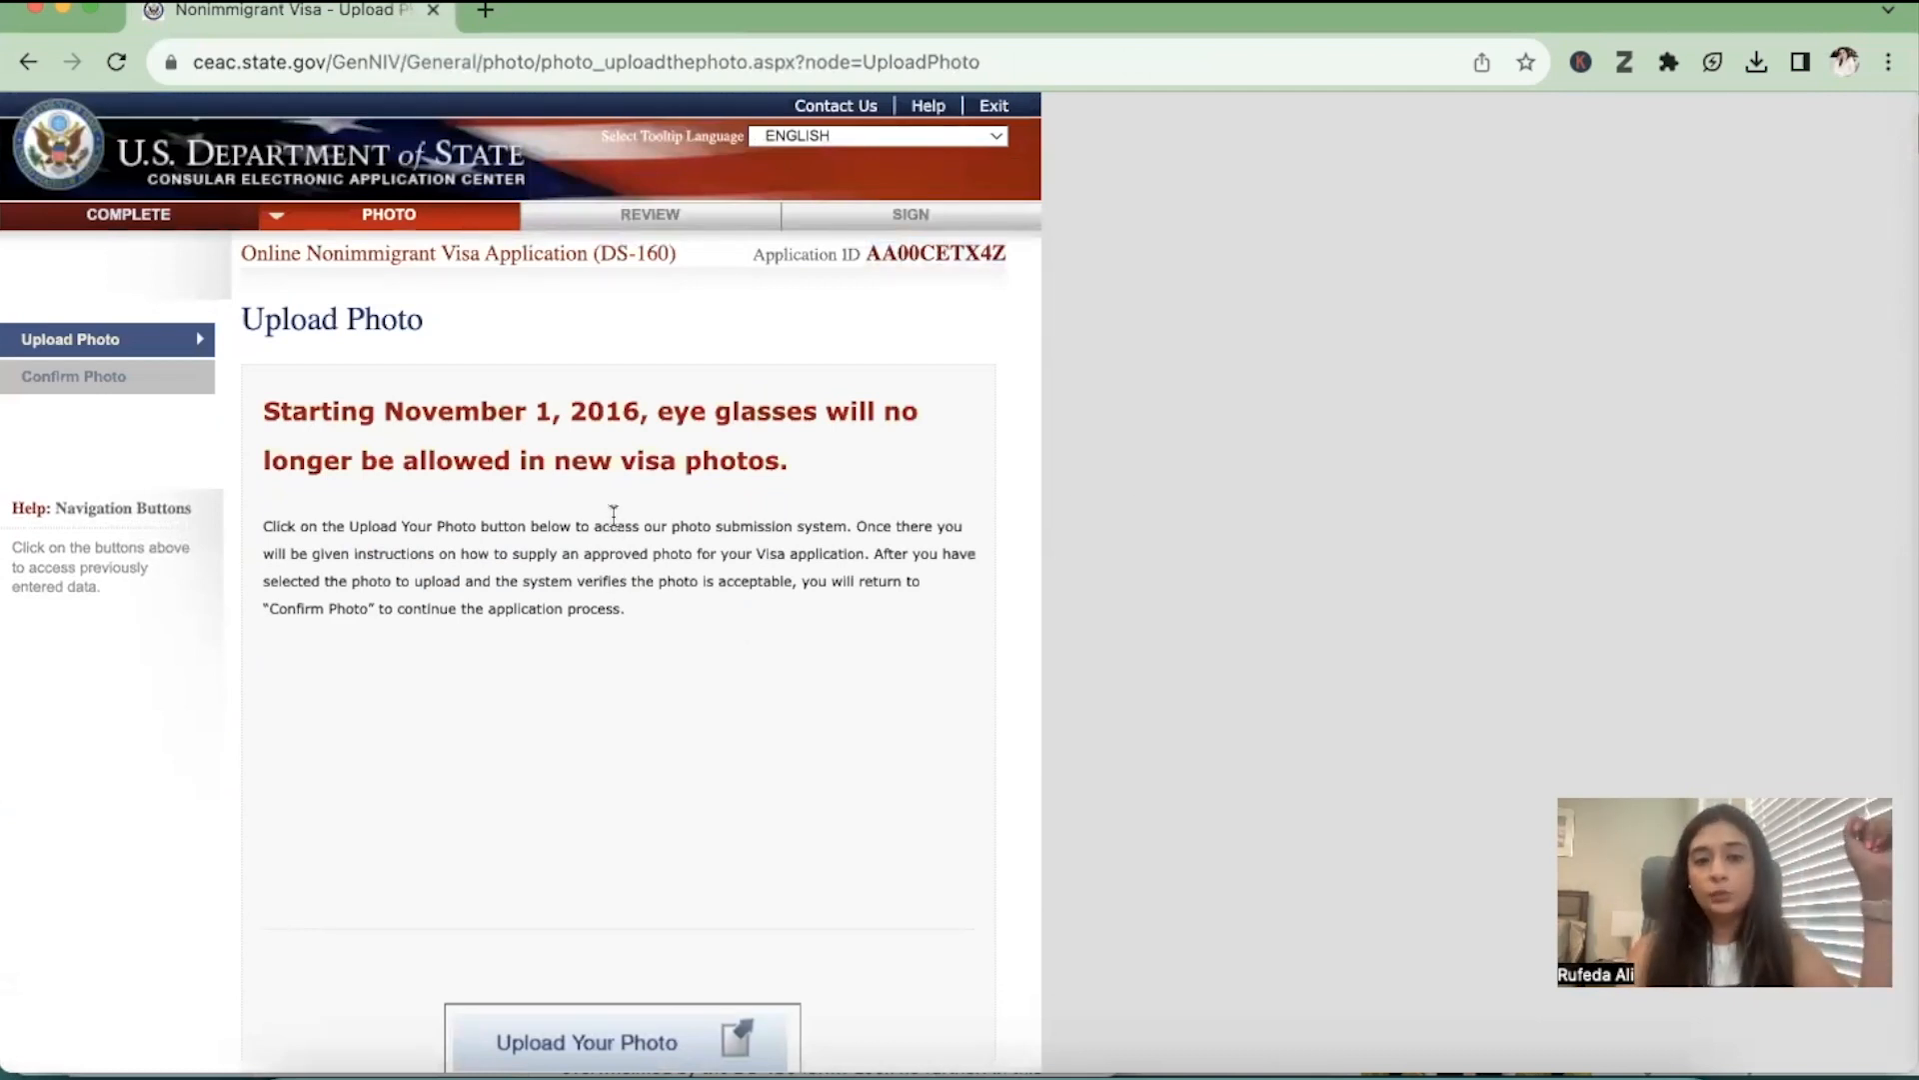
{"action": "scroll", "coordinate": [468, 607], "scroll_direction": "down", "scroll_amount": 5}
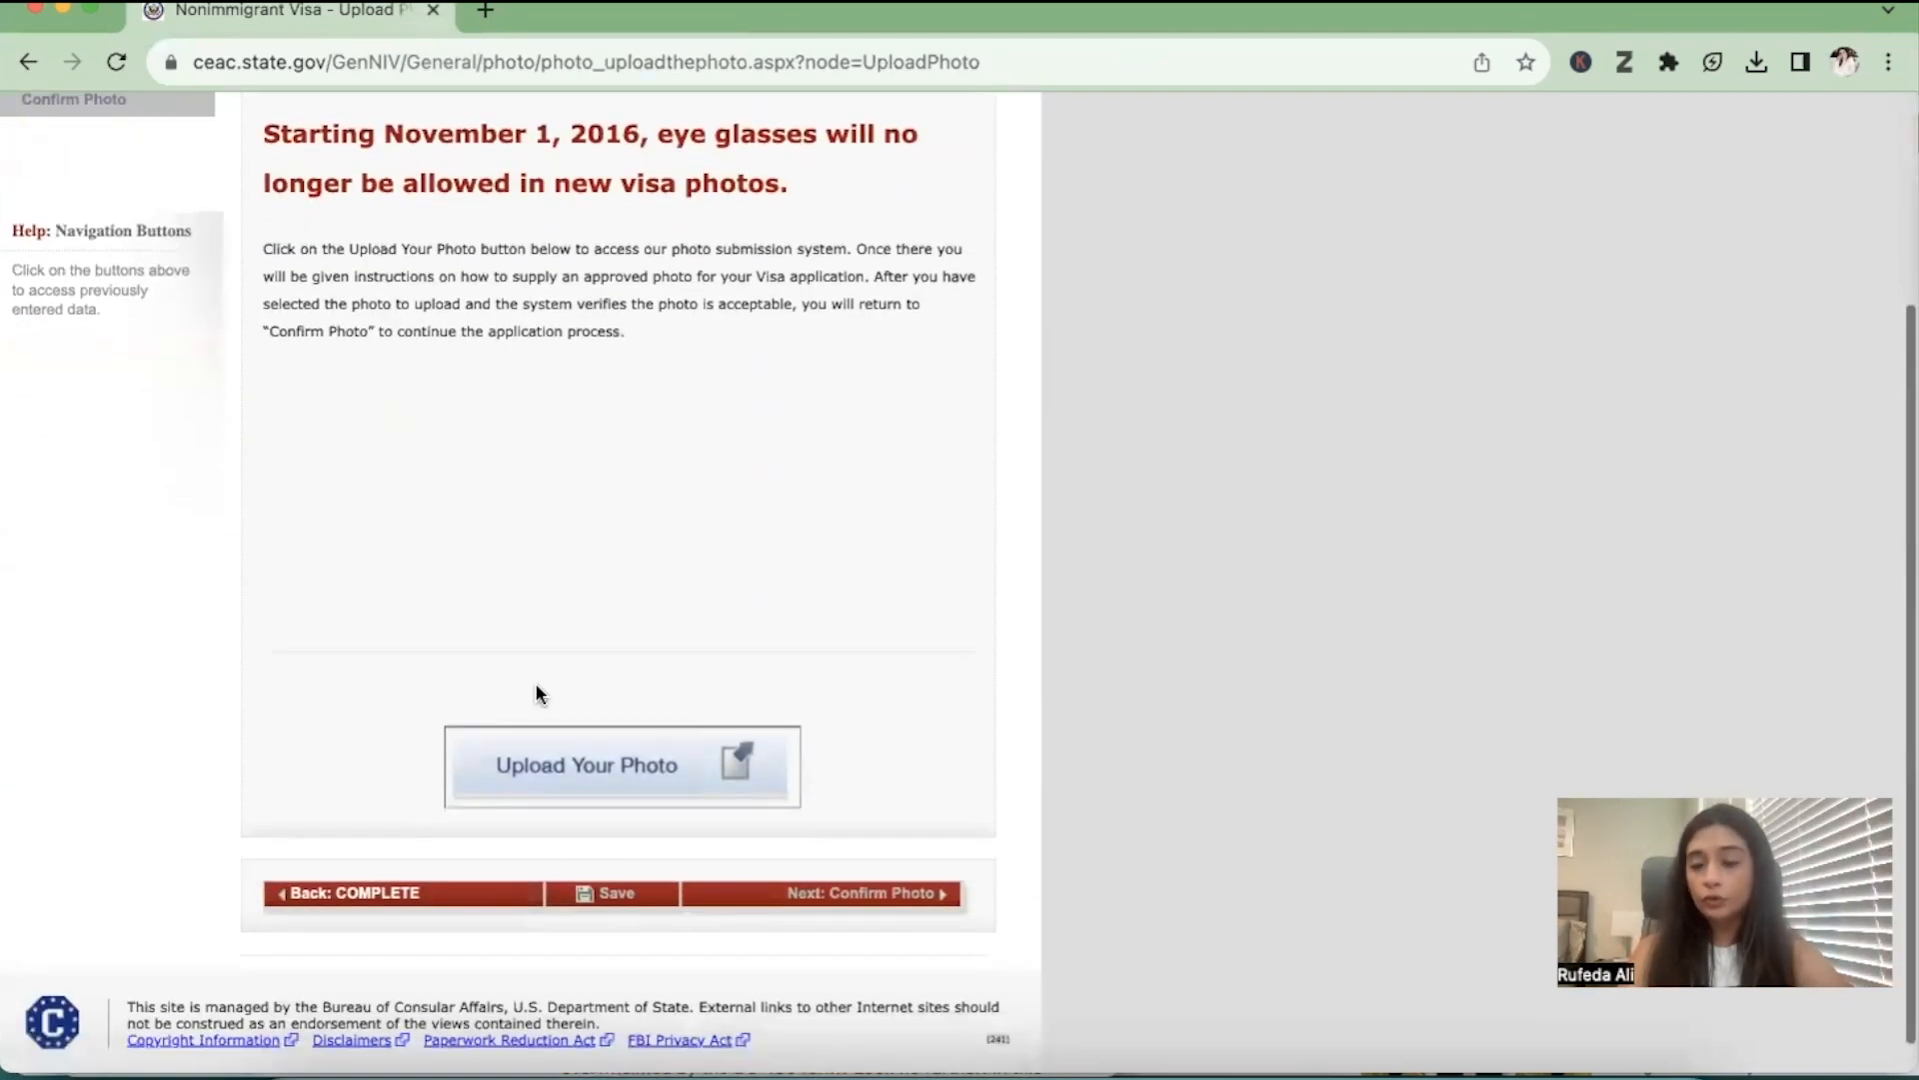
{"action": "scroll", "coordinate": [514, 745], "scroll_direction": "up", "scroll_amount": 3}
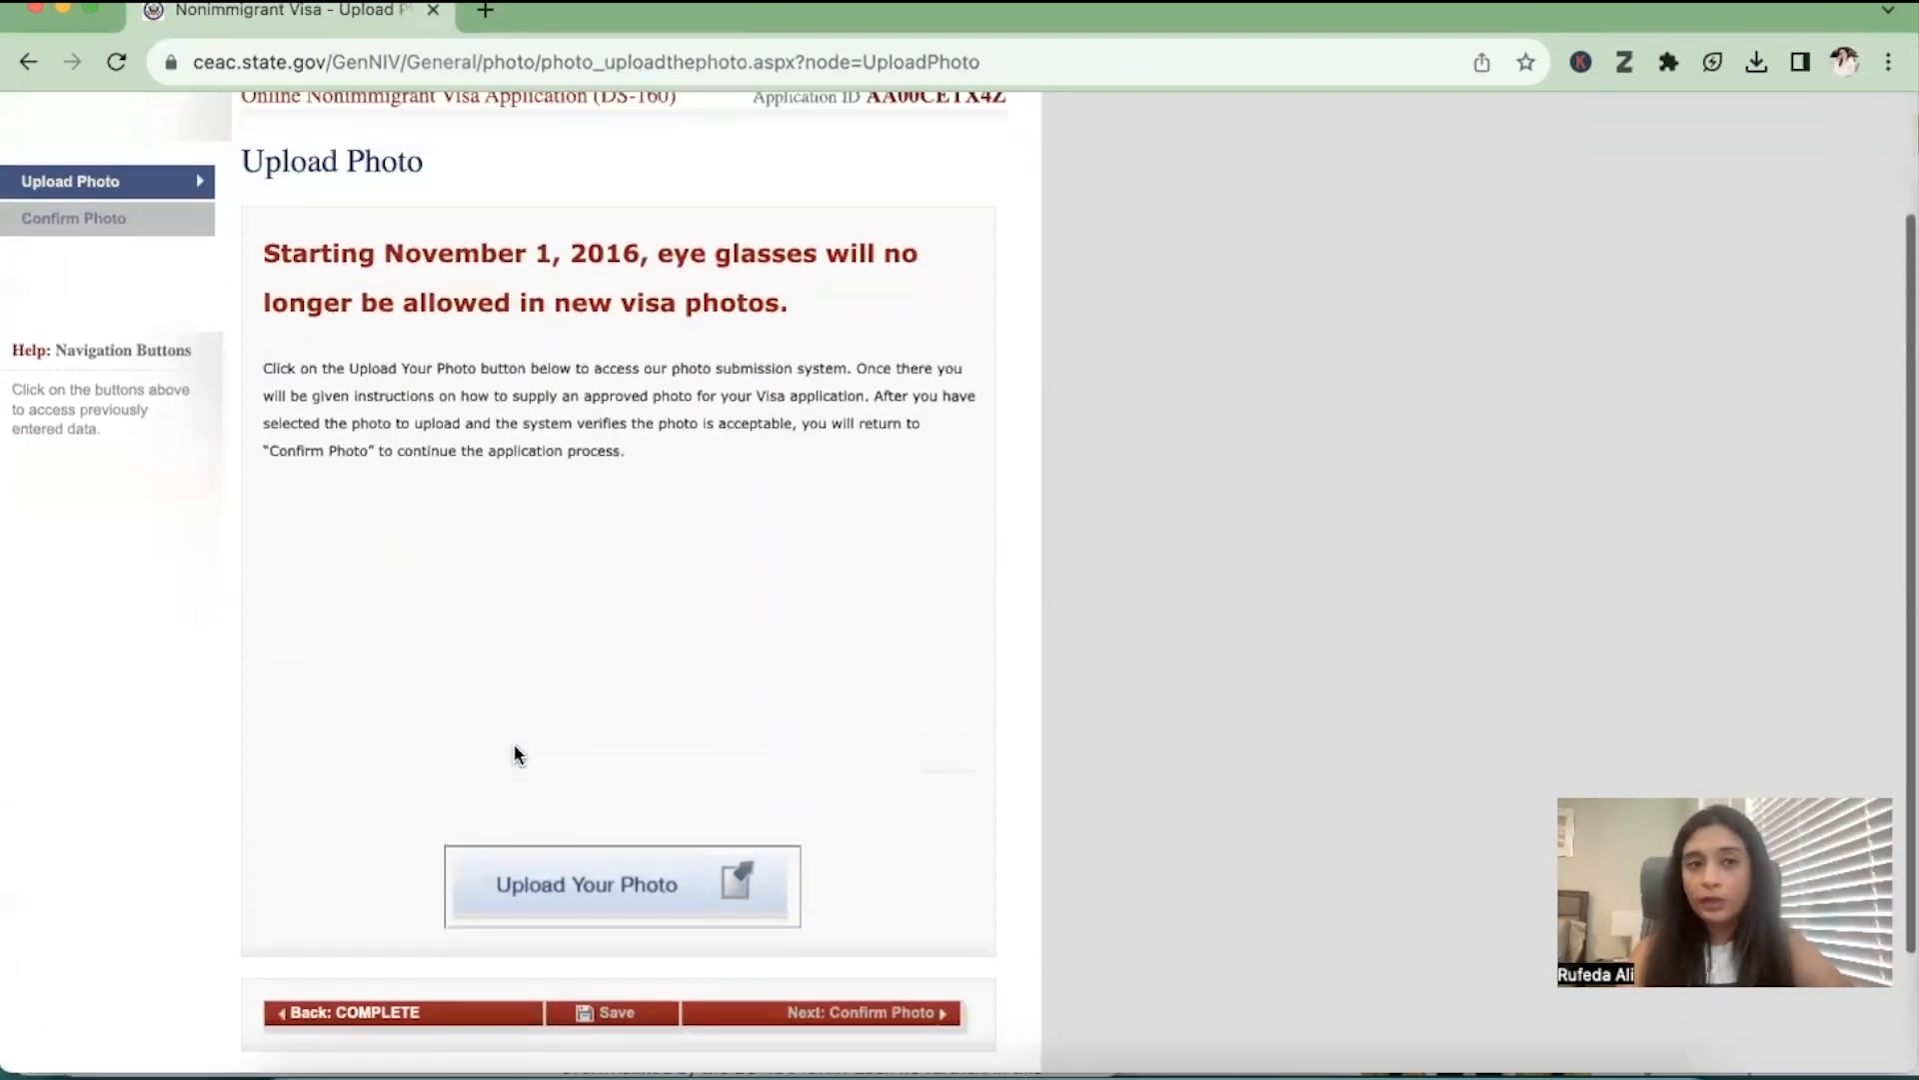